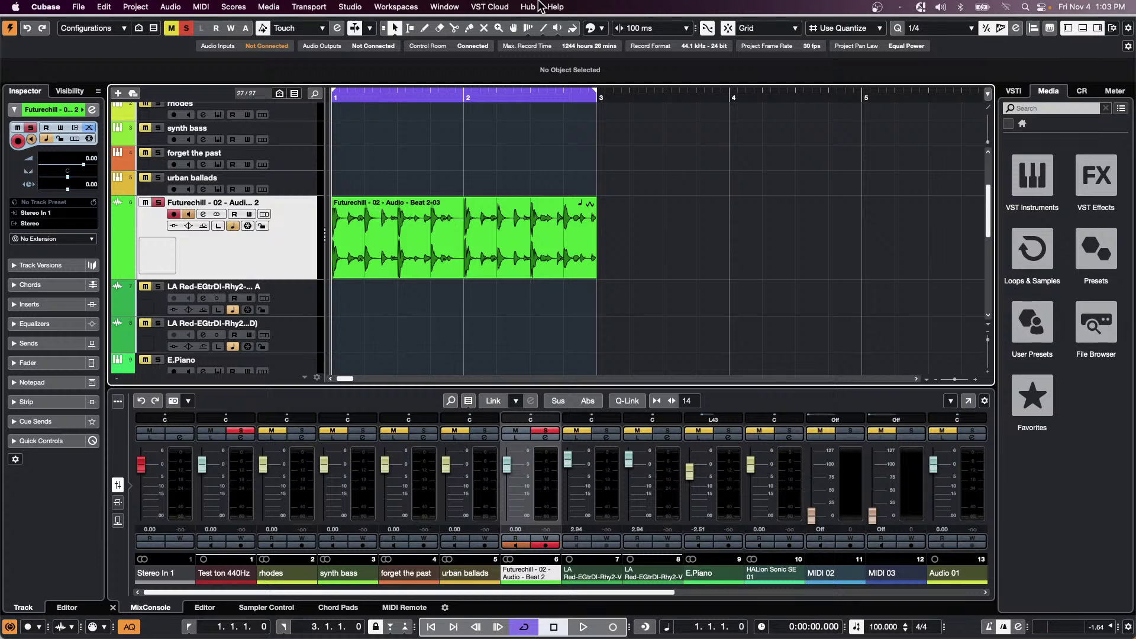
pyautogui.click(104, 7)
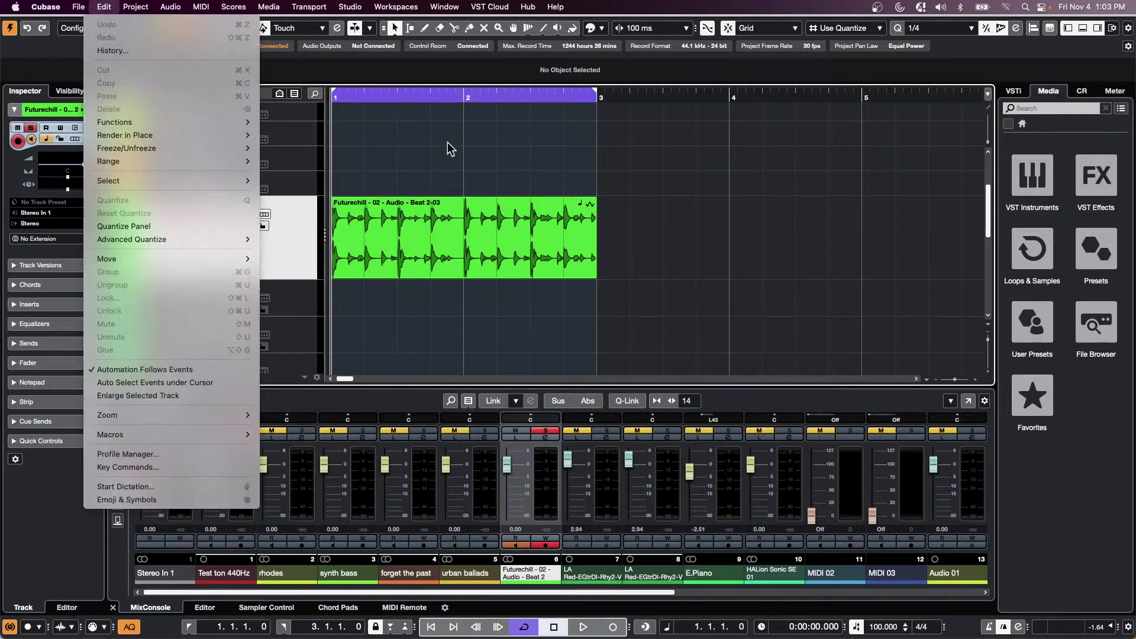
pyautogui.click(335, 278)
# Draw an empty two-bar MIDI part on the MIDI 02 track, from bar 1 to bar 3.
pyautogui.scroll(-5, 421, 240)
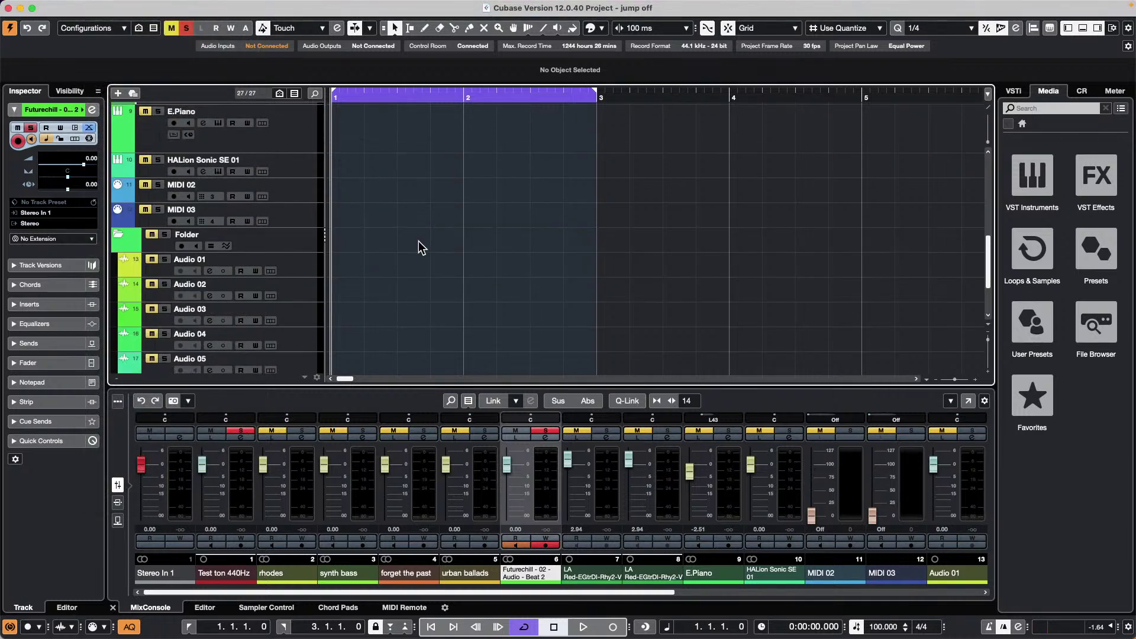
pyautogui.scroll(2, 385, 223)
pyautogui.rightClick(397, 248)
pyautogui.click(427, 250)
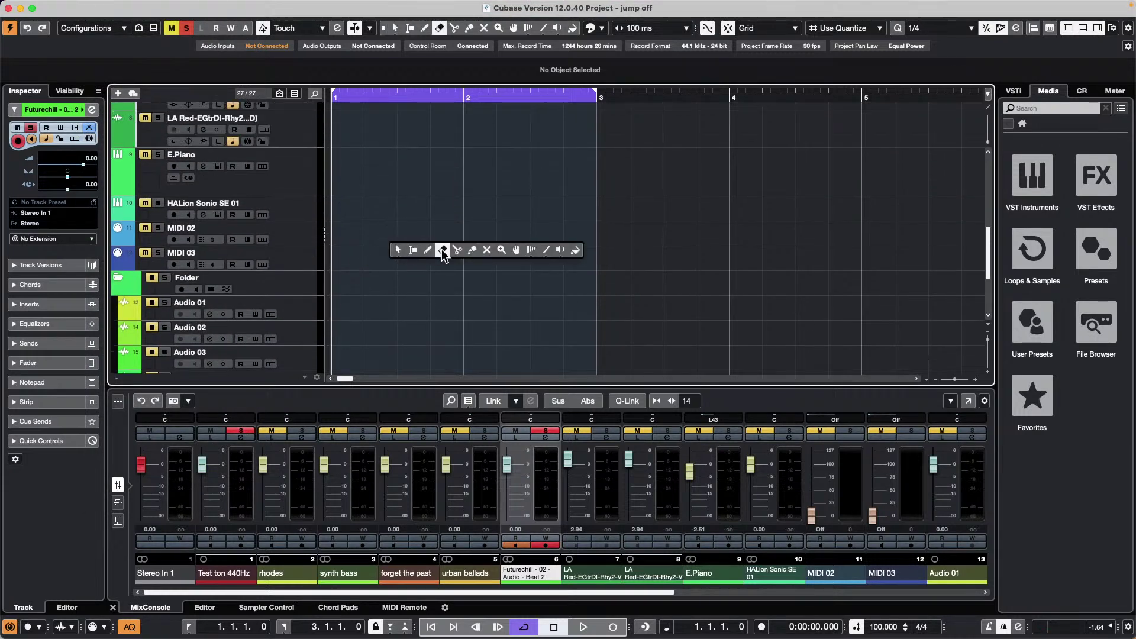
pyautogui.moveTo(334, 232)
pyautogui.mouseDown()
pyautogui.moveTo(653, 232)
pyautogui.moveTo(586, 238)
pyautogui.mouseUp()
# Open the MIDI 02 part in the Key Editor, view it in the Score Editor, and close the score window.
pyautogui.doubleClick(486, 238)
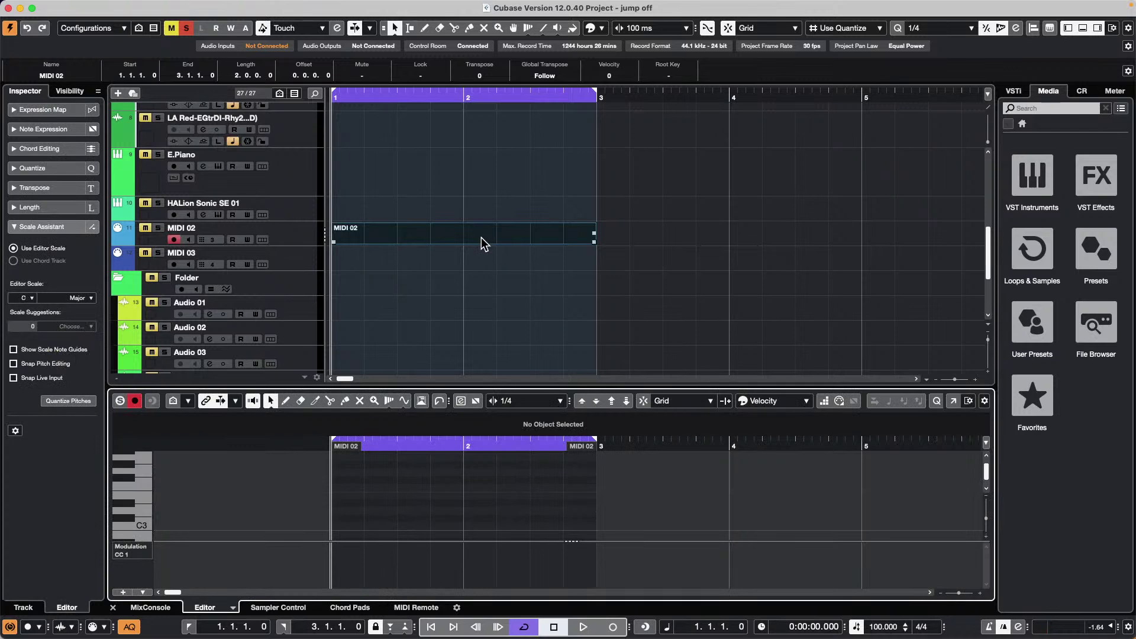
pyautogui.press('super+r')
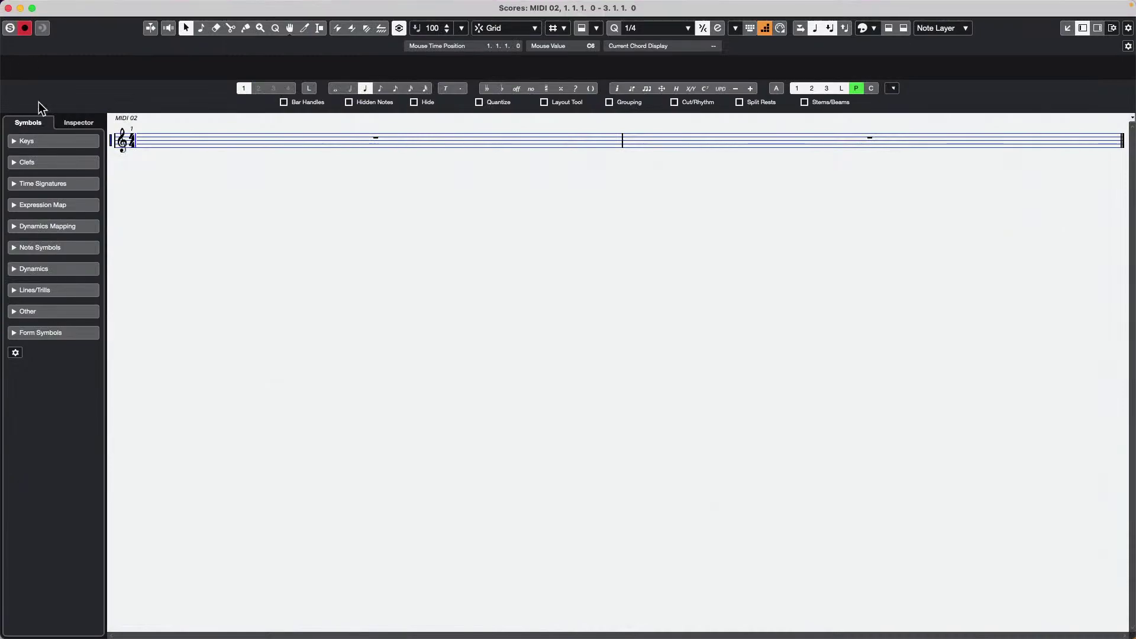
pyautogui.click(9, 8)
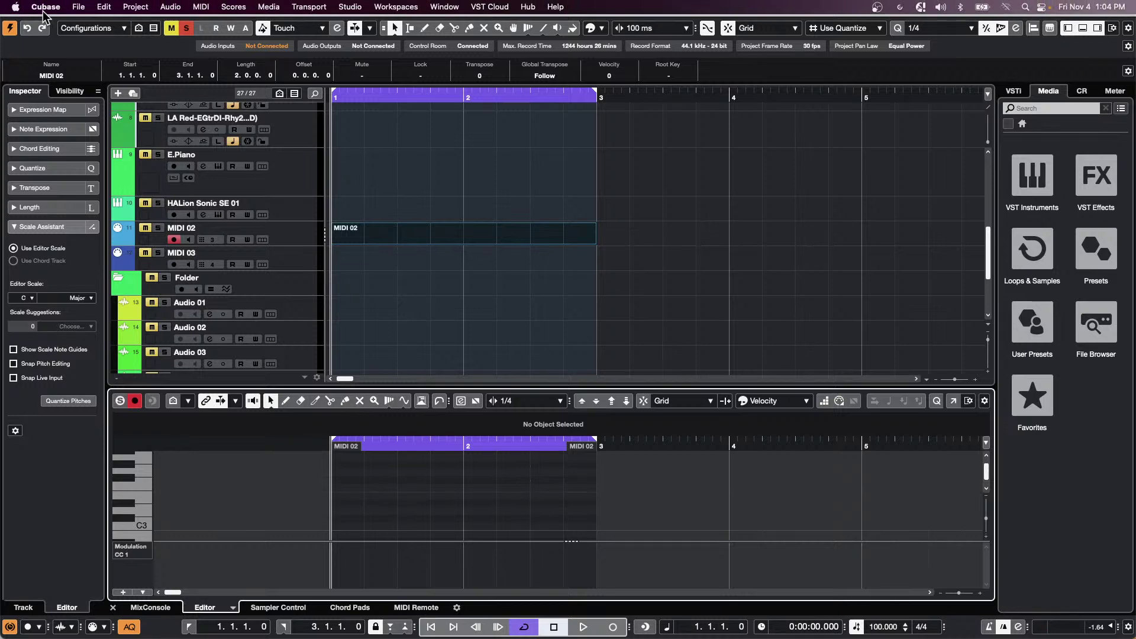
pyautogui.click(76, 6)
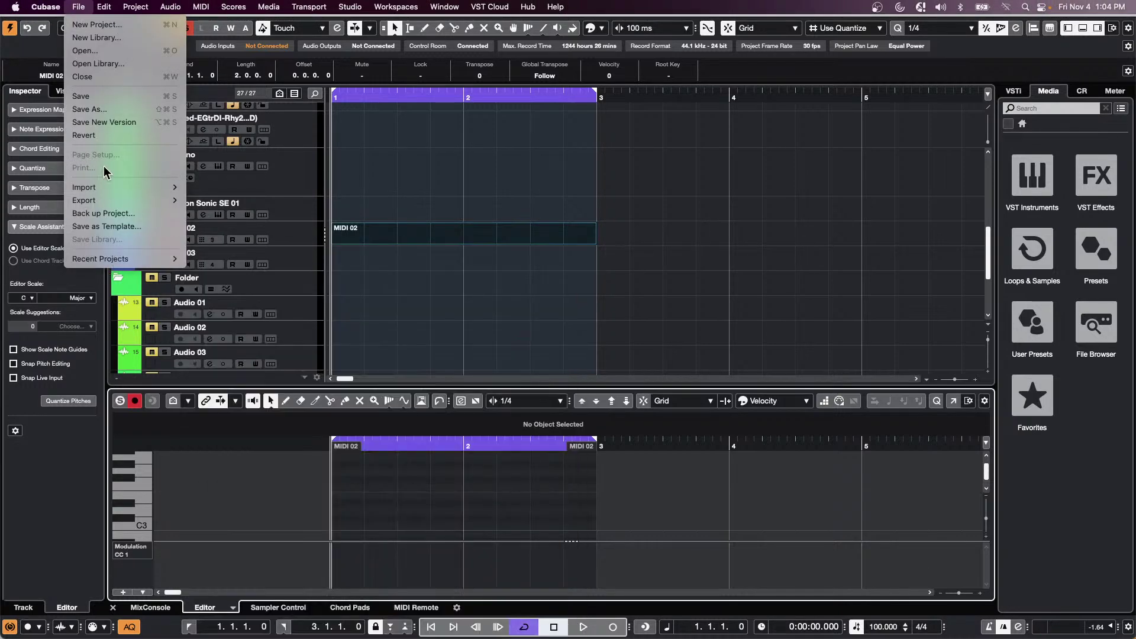
pyautogui.moveTo(98, 189)
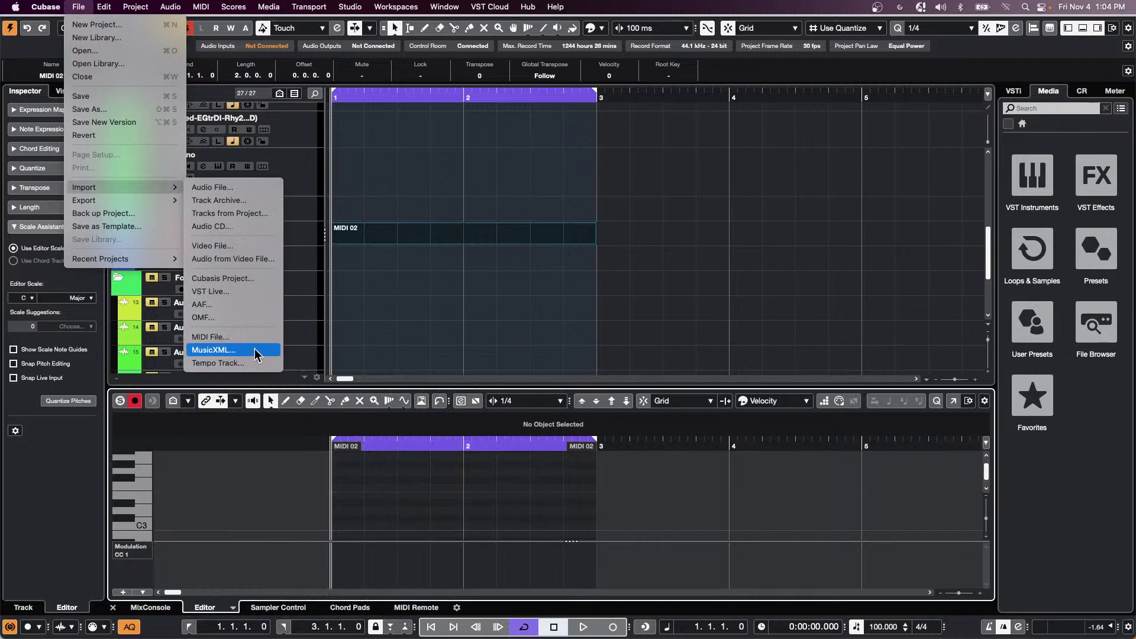
pyautogui.click(403, 144)
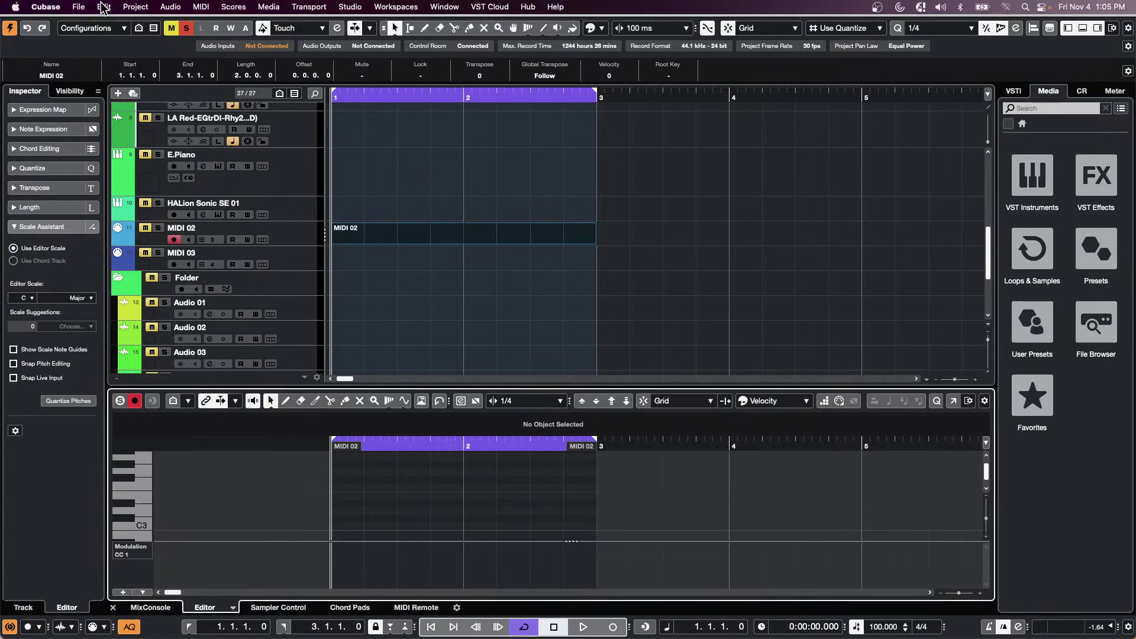
pyautogui.click(82, 7)
pyautogui.click(295, 208)
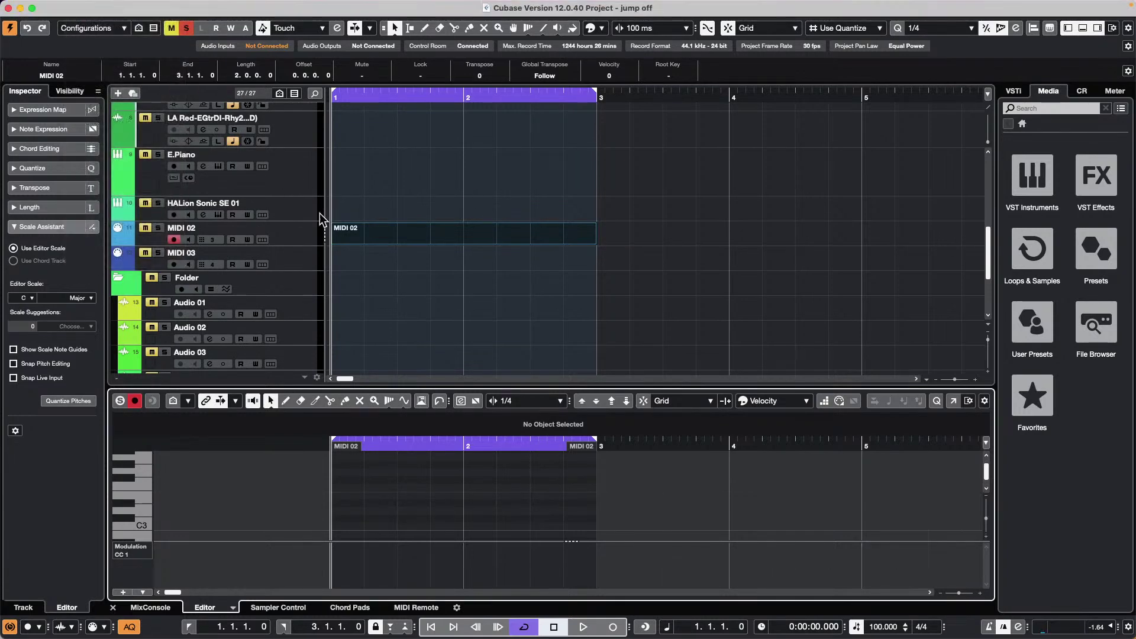
pyautogui.click(104, 6)
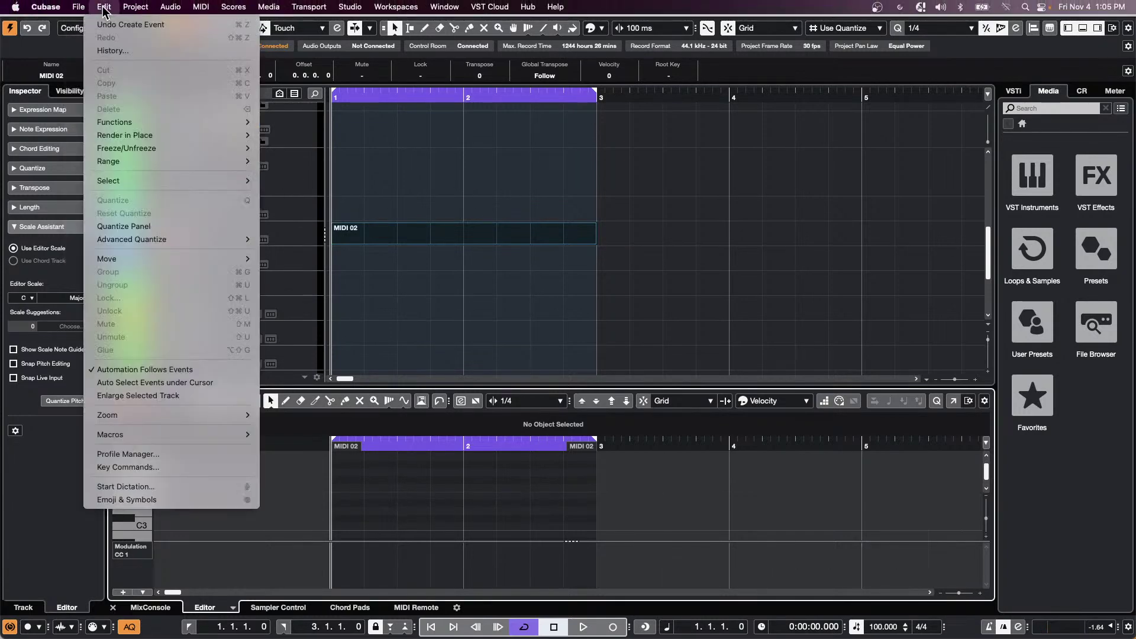
# Look through the color set, presets and options of the Project Colors Setup, and leave it without applying anything.
pyautogui.moveTo(136, 8)
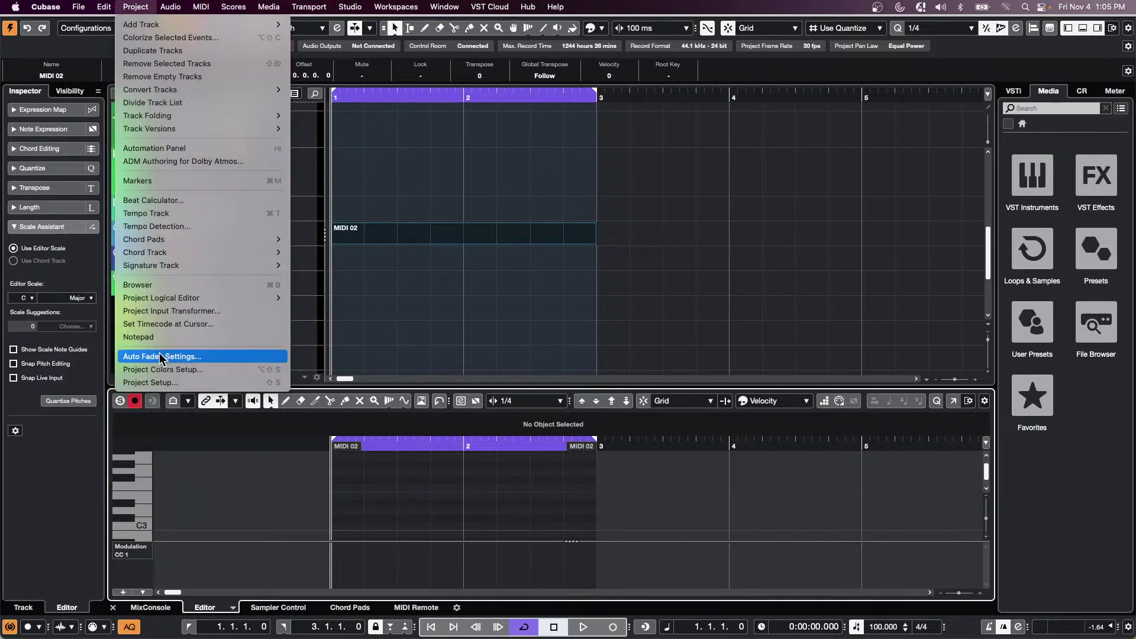
pyautogui.click(203, 369)
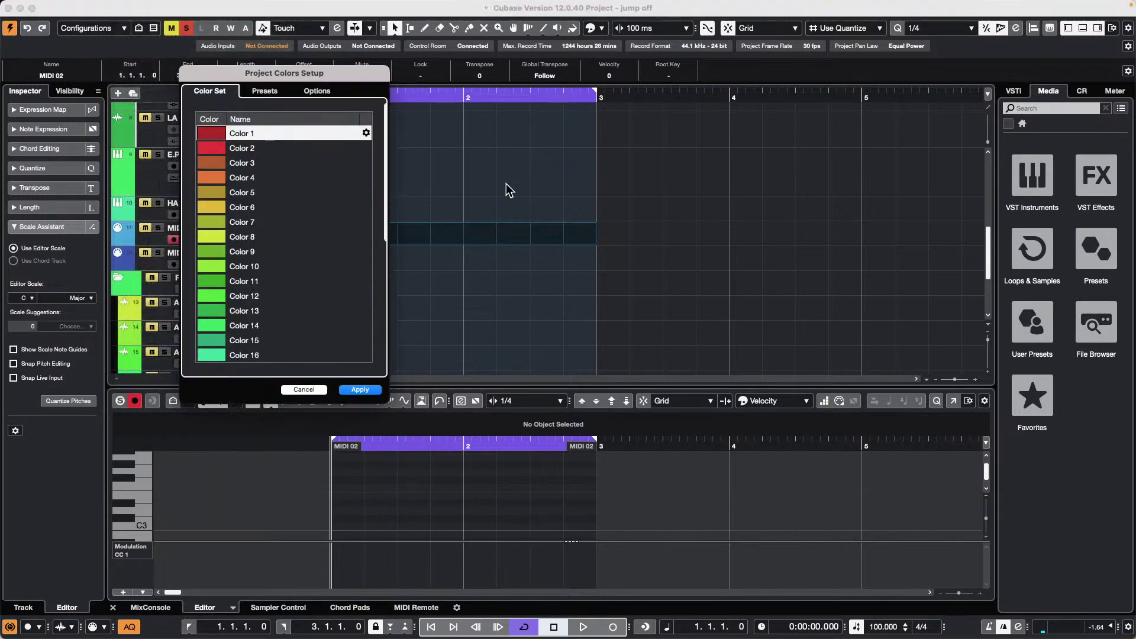
pyautogui.click(266, 90)
pyautogui.click(322, 92)
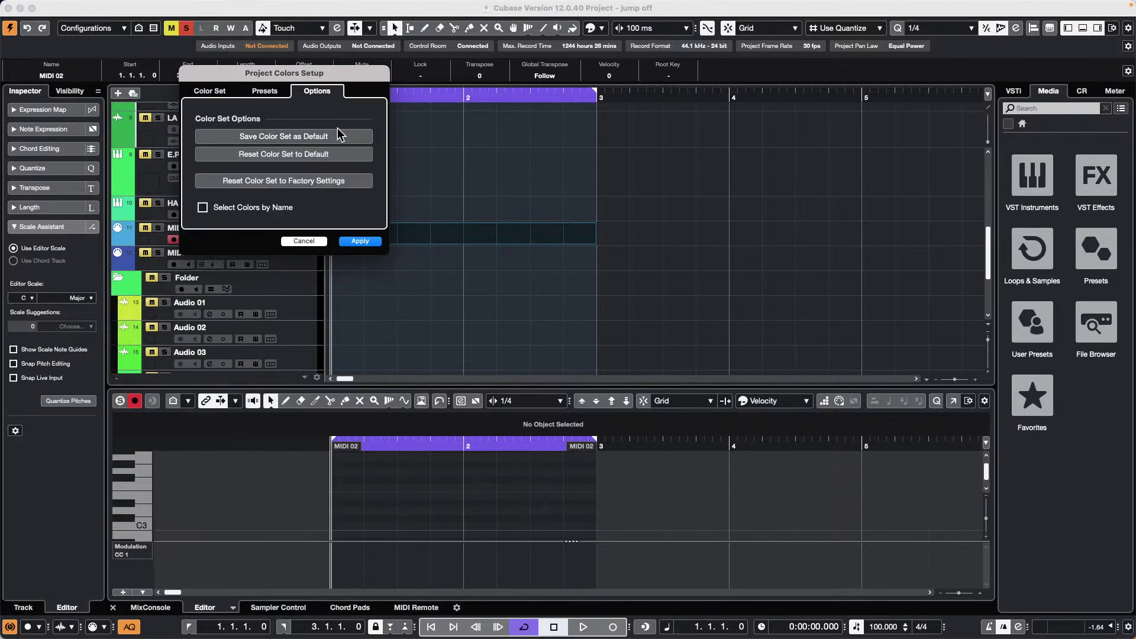
pyautogui.click(303, 241)
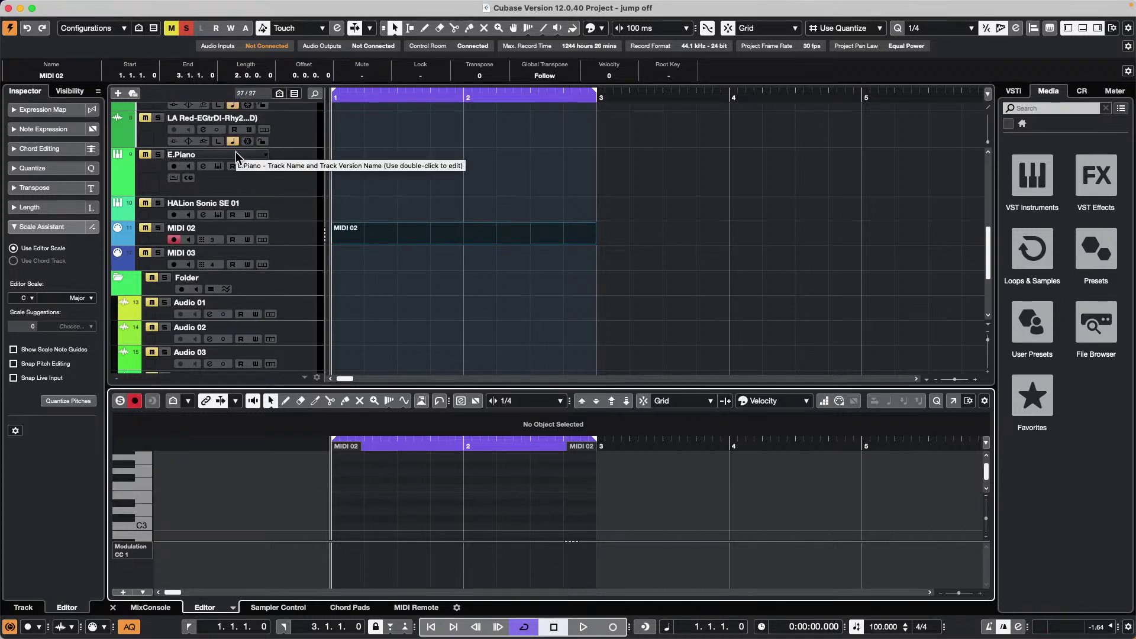
pyautogui.scroll(-3, 235, 152)
pyautogui.scroll(10, 235, 152)
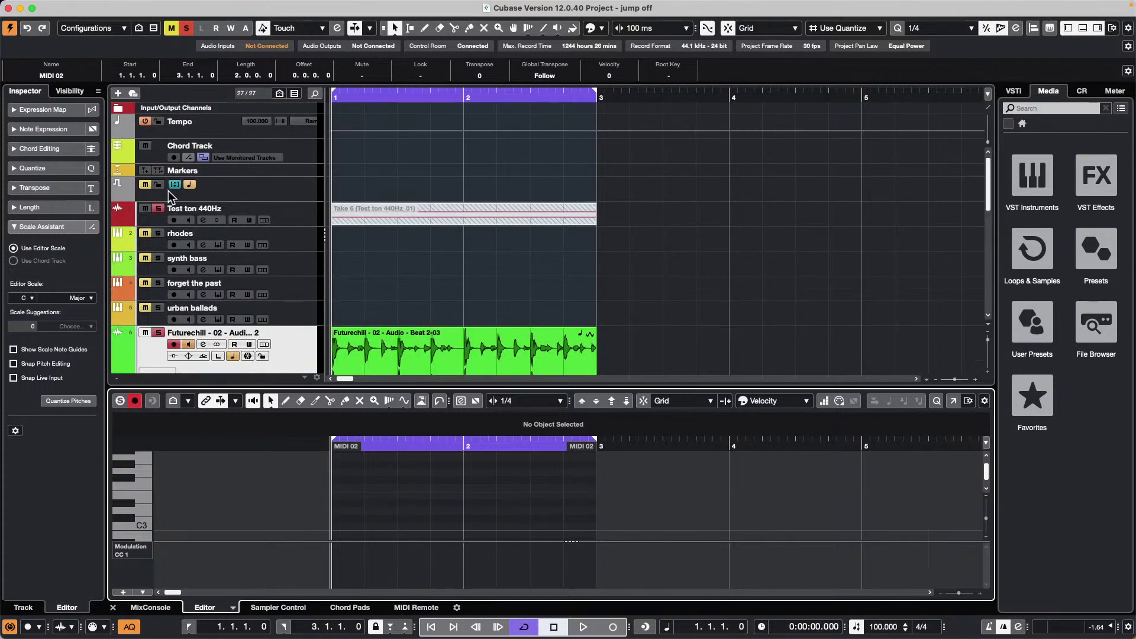
pyautogui.moveTo(110, 3)
pyautogui.click(78, 6)
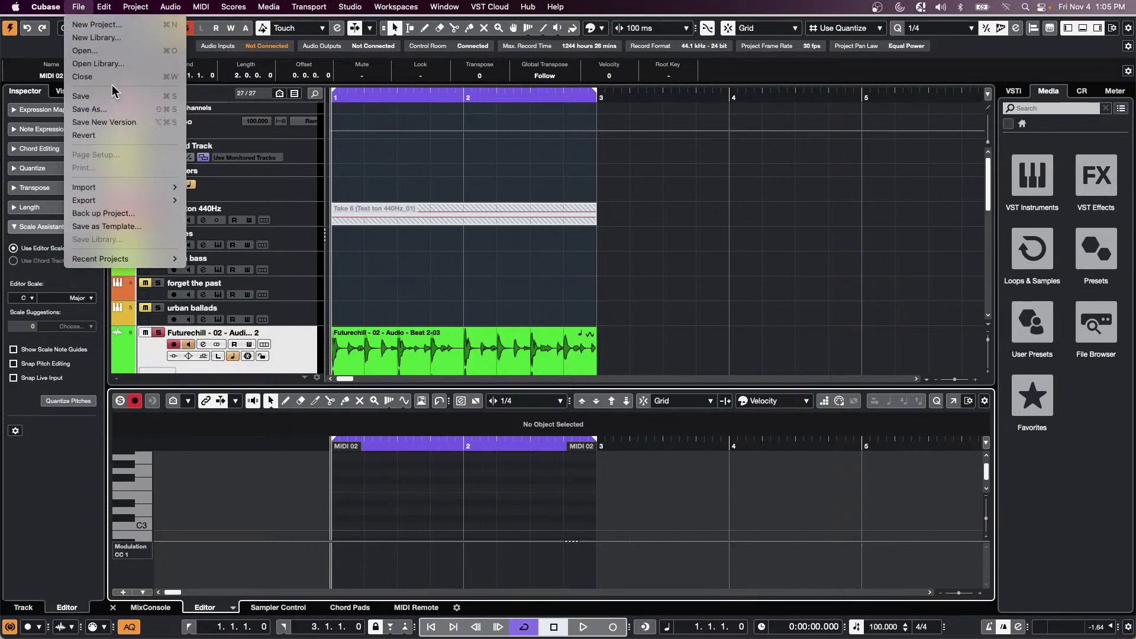
pyautogui.click(148, 228)
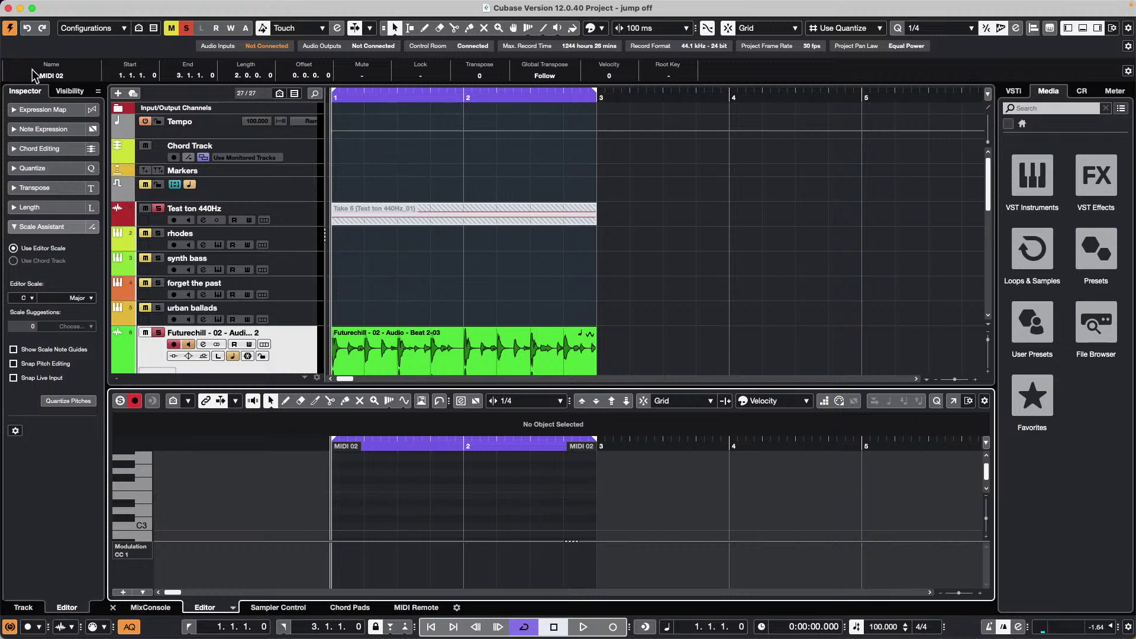
# Show the MixConsole in the lower zone and add one stereo Group track below synth bass, created outside a folder.
pyautogui.click(148, 606)
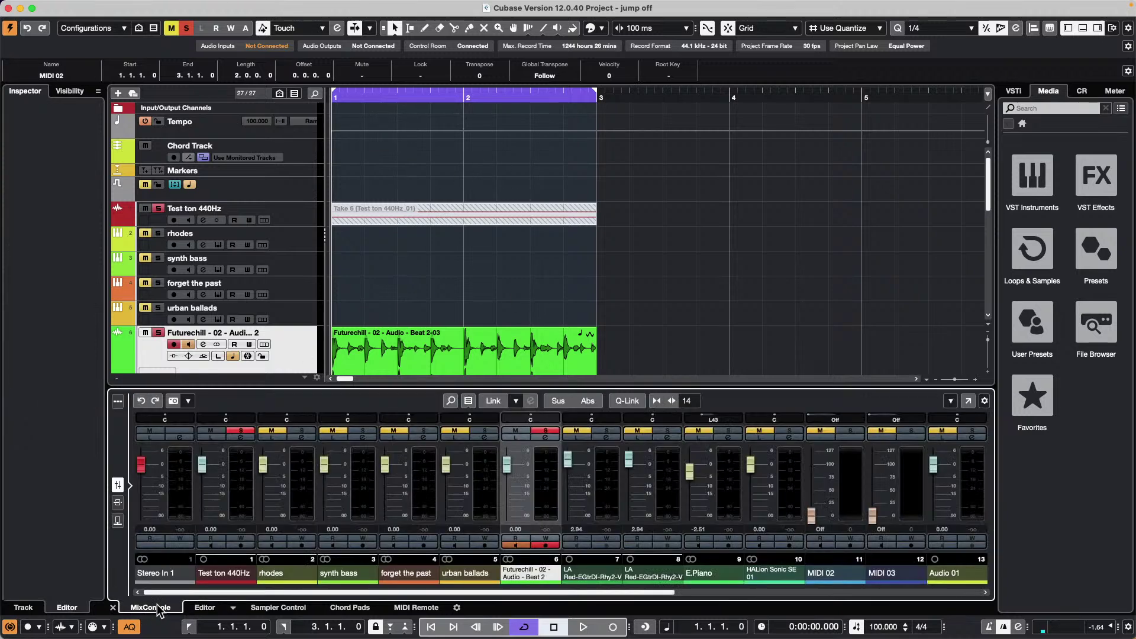
pyautogui.click(296, 264)
pyautogui.rightClick(296, 264)
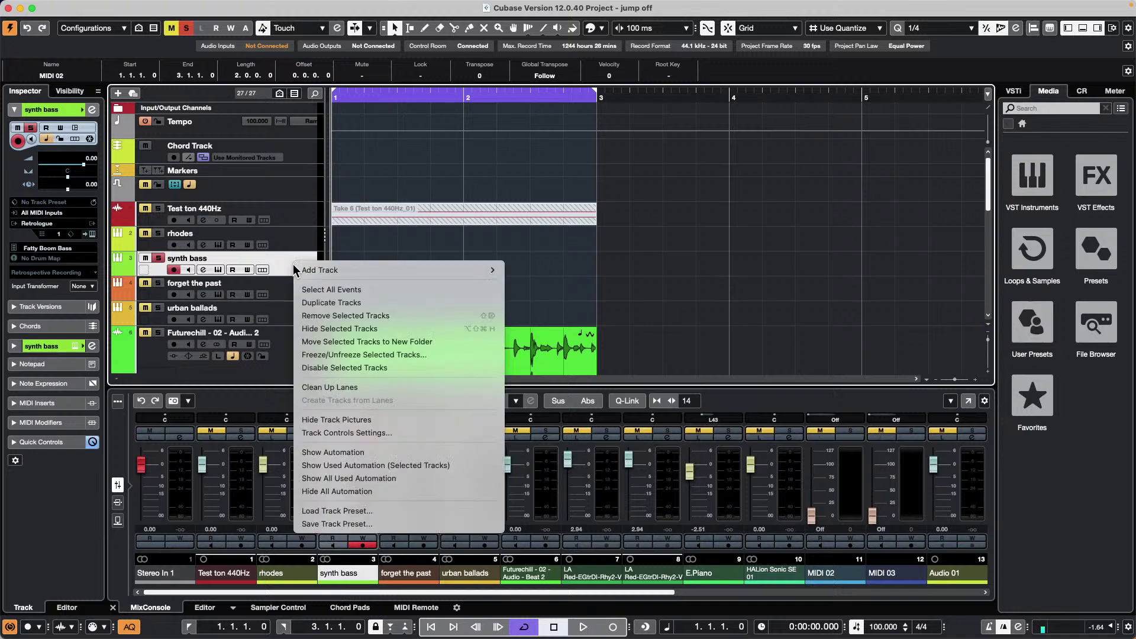
pyautogui.moveTo(390, 274)
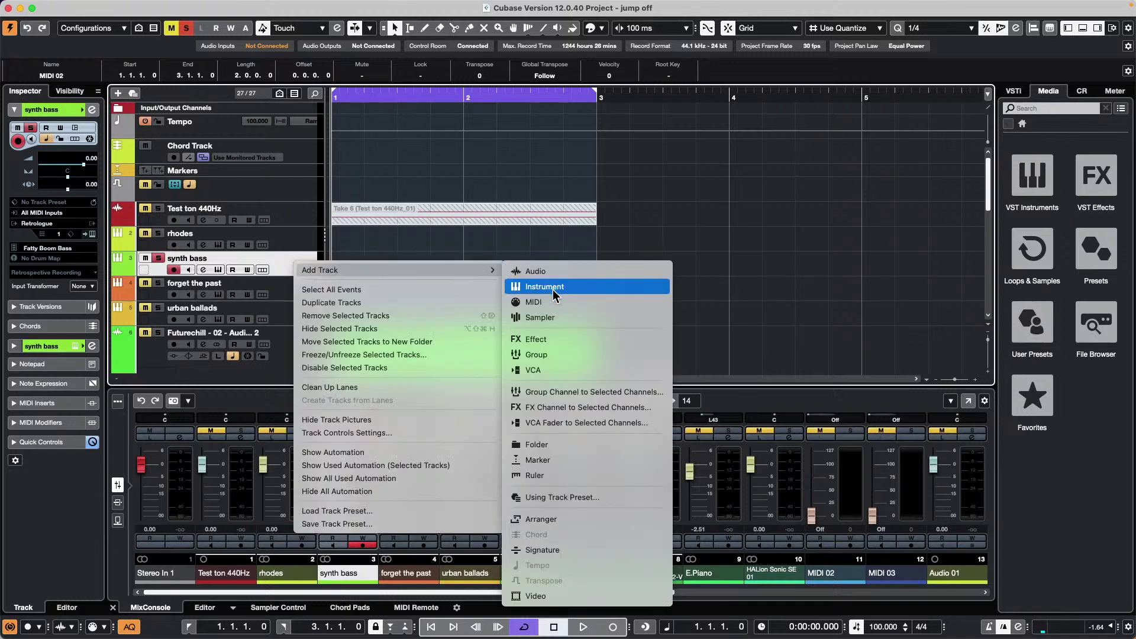
pyautogui.click(577, 355)
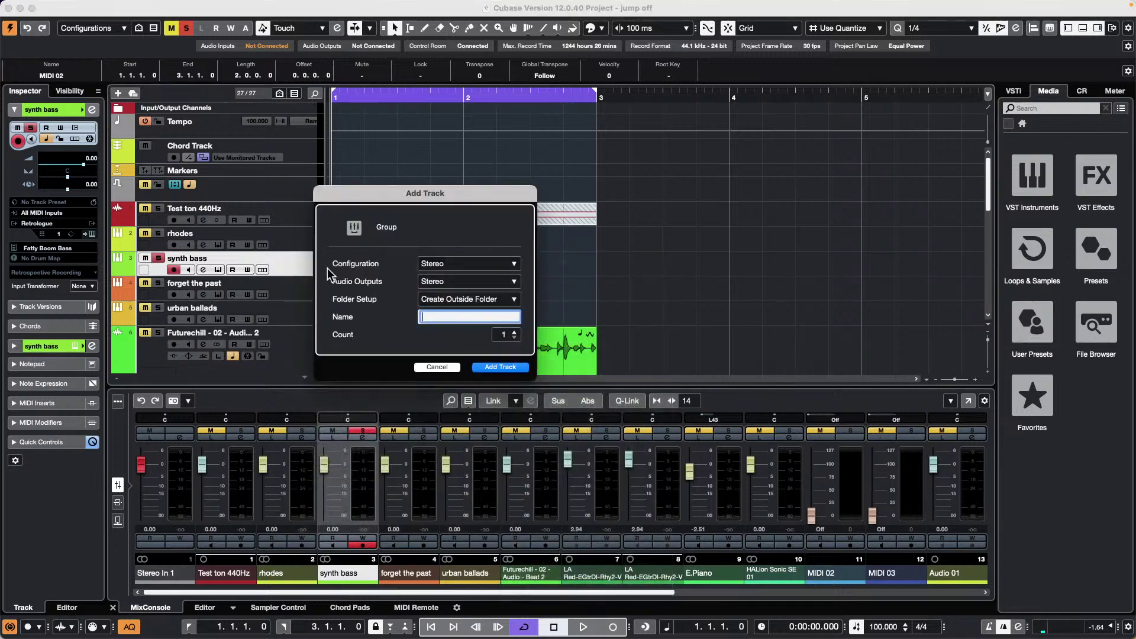
pyautogui.click(523, 368)
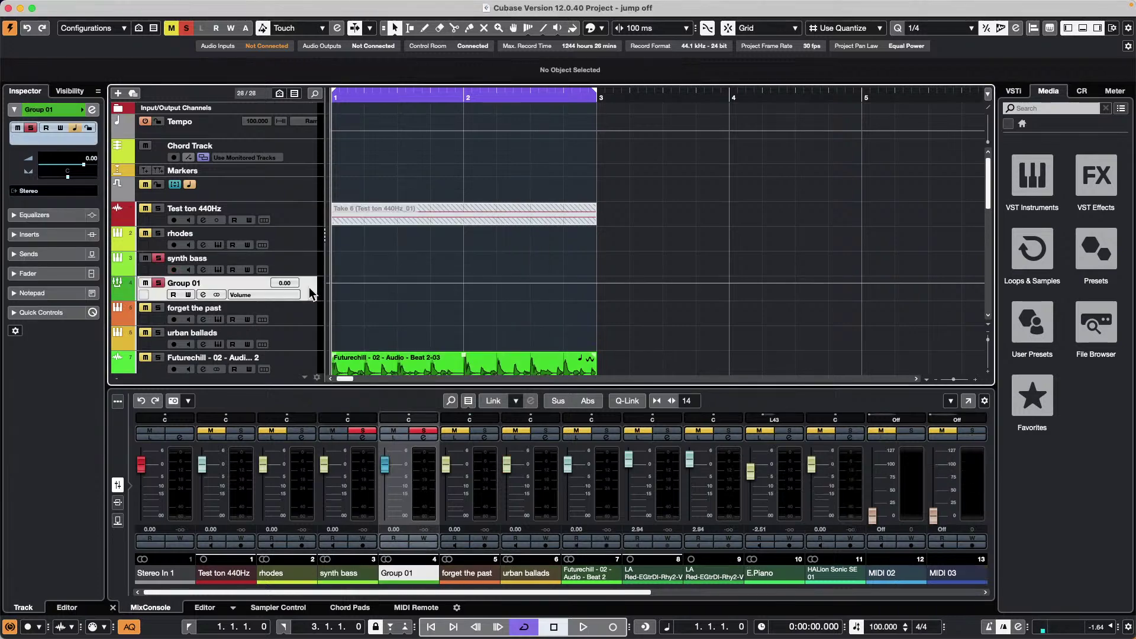
# Add one stereo Effect track with REVerence below Group 01, created outside a folder.
pyautogui.rightClick(311, 288)
pyautogui.moveTo(408, 296)
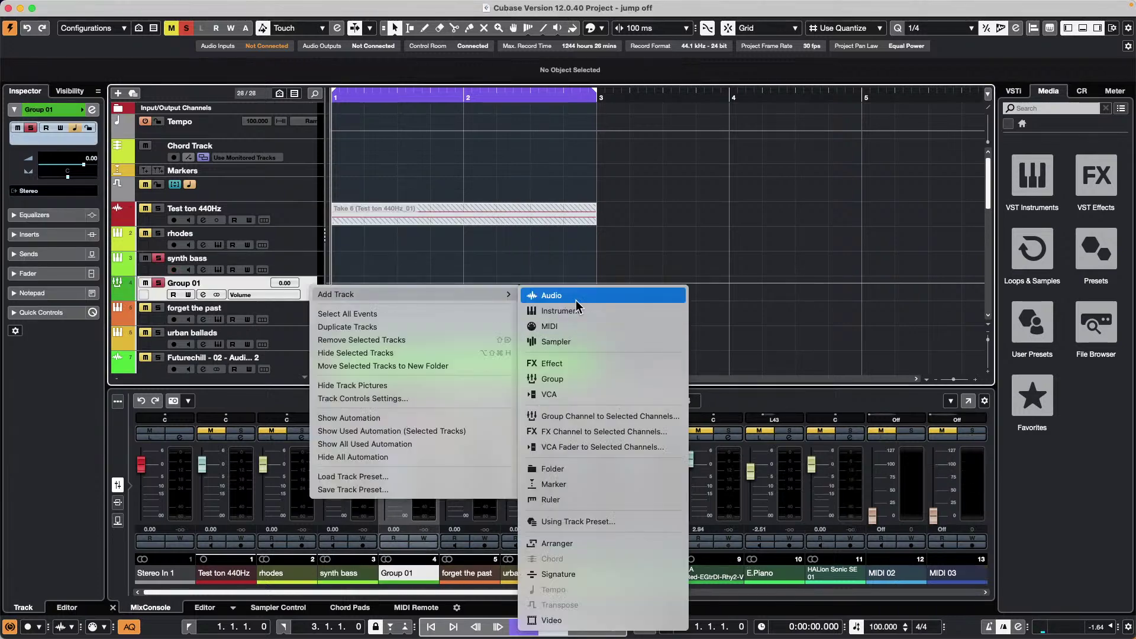
pyautogui.click(536, 363)
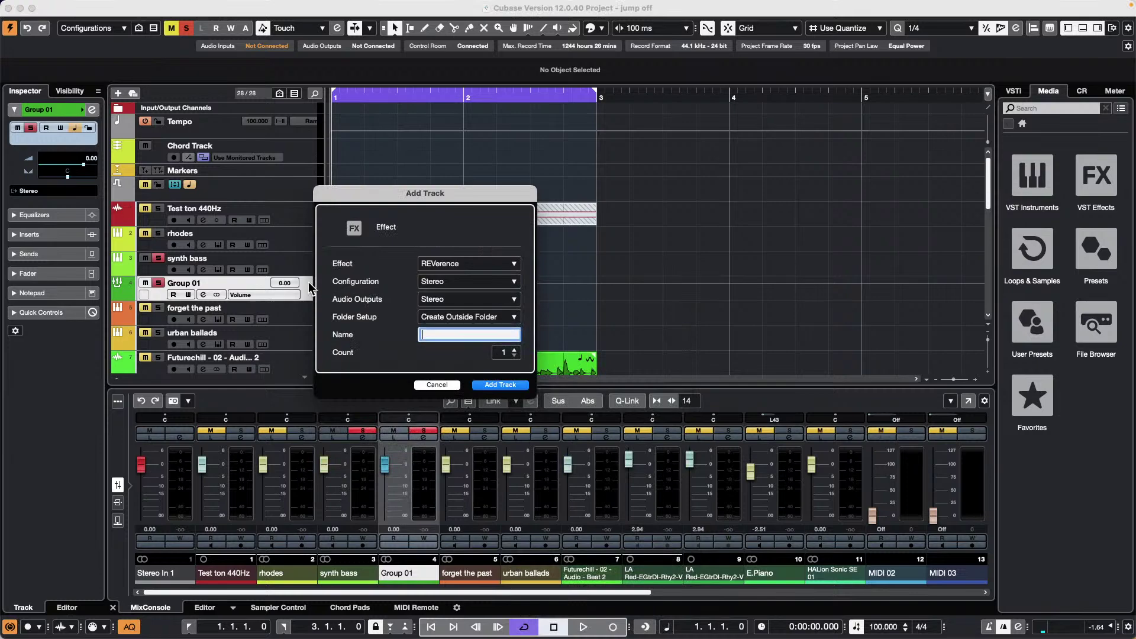
pyautogui.click(500, 385)
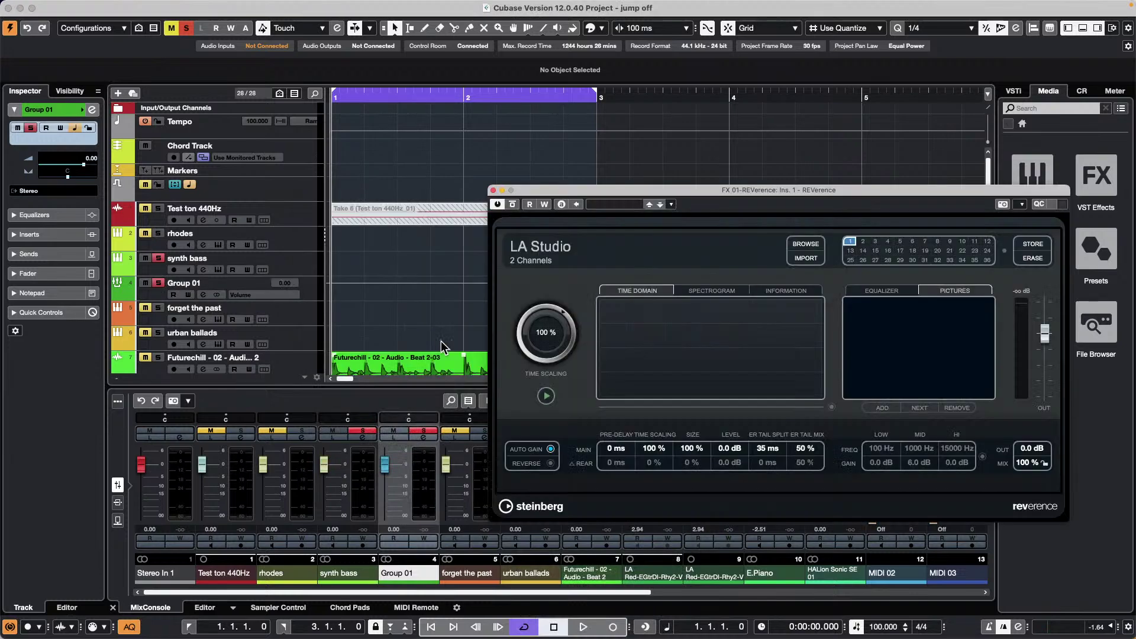
# Add one VCA track below the REVerence effect track, outside a folder, and close the REVerence plug-in window.
pyautogui.rightClick(304, 318)
pyautogui.moveTo(332, 318)
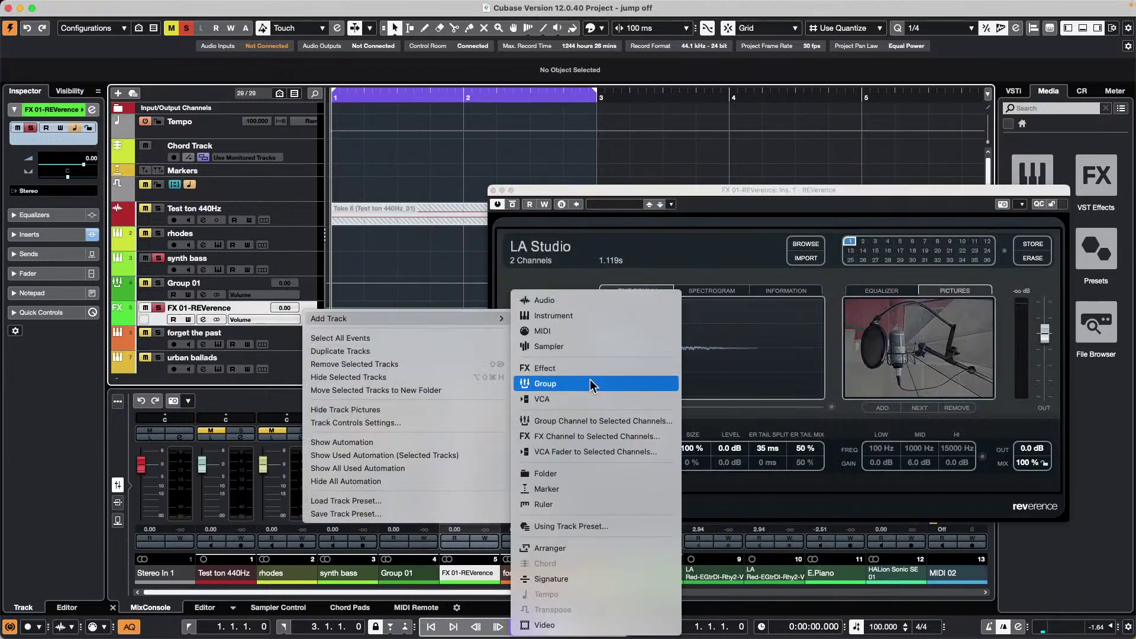
pyautogui.click(595, 399)
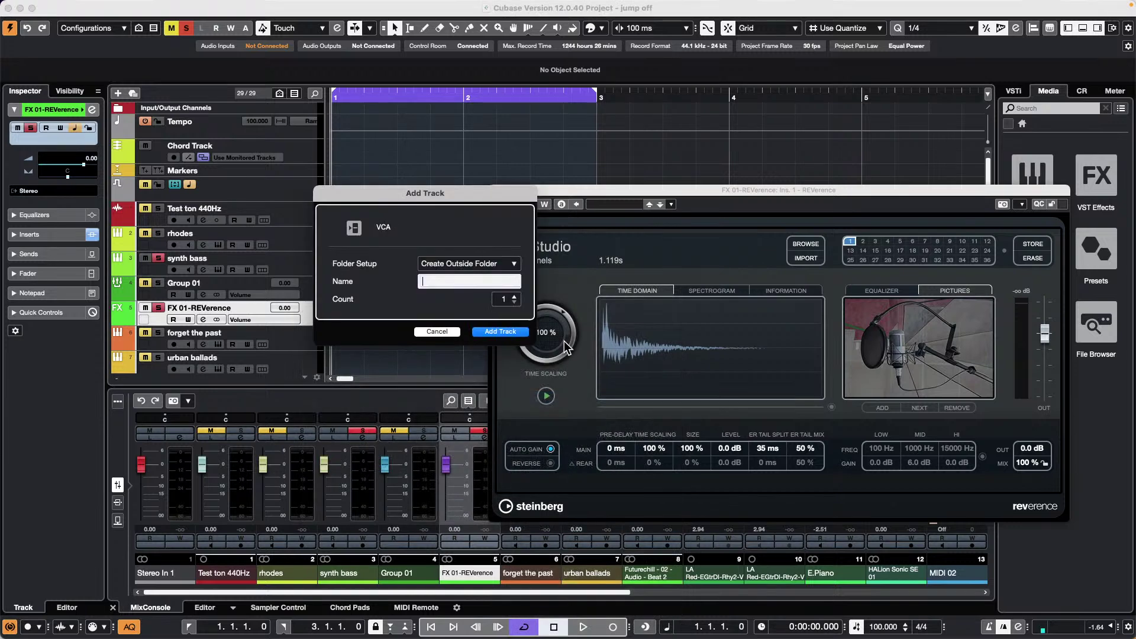
pyautogui.click(500, 331)
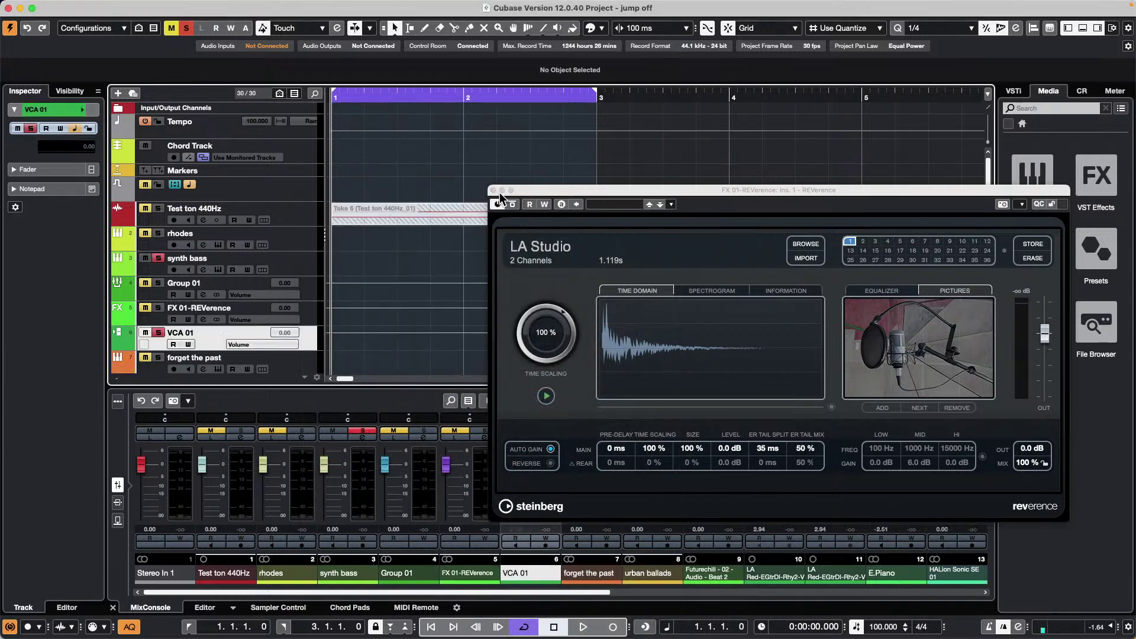
pyautogui.click(498, 191)
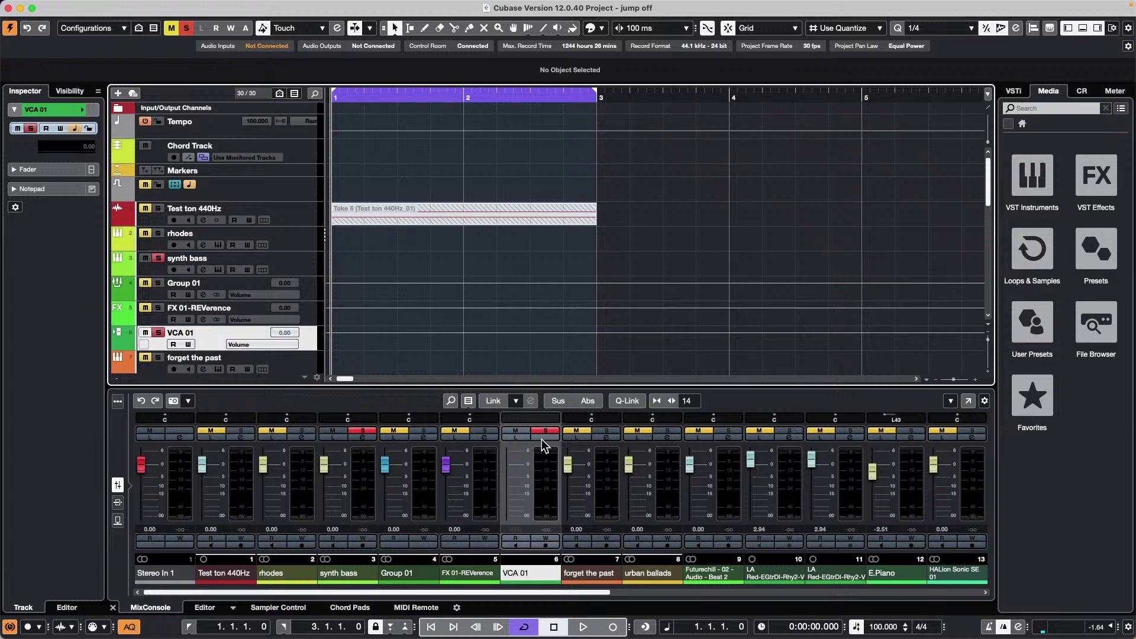
# Add a VCA fader to the Test ton 440Hz track's channel.
pyautogui.rightClick(294, 219)
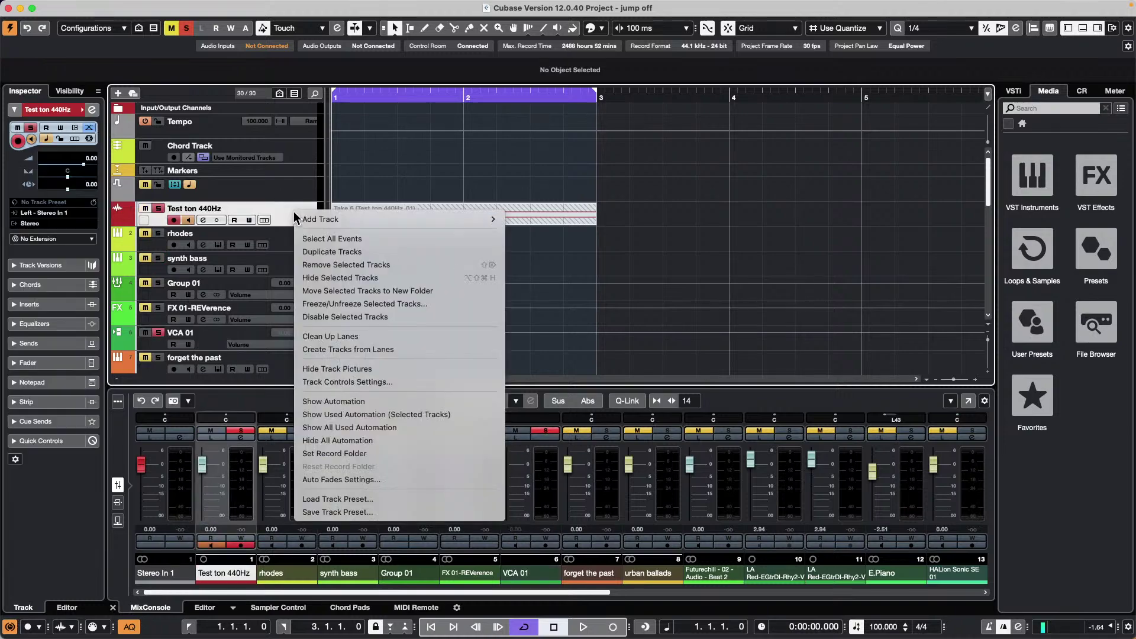
pyautogui.moveTo(373, 224)
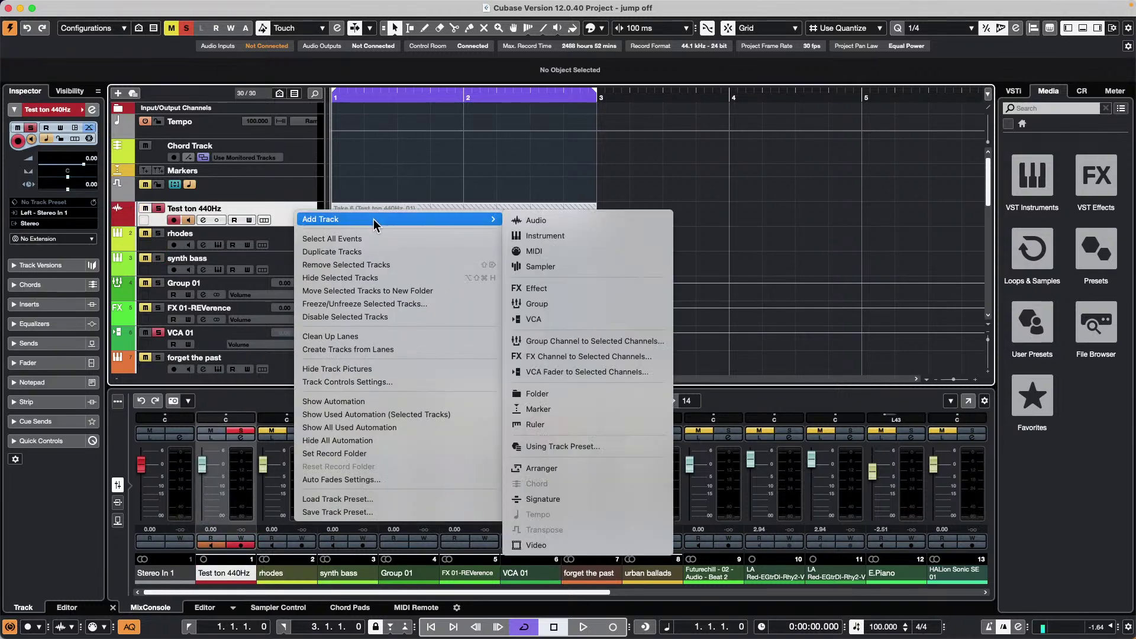
pyautogui.click(602, 372)
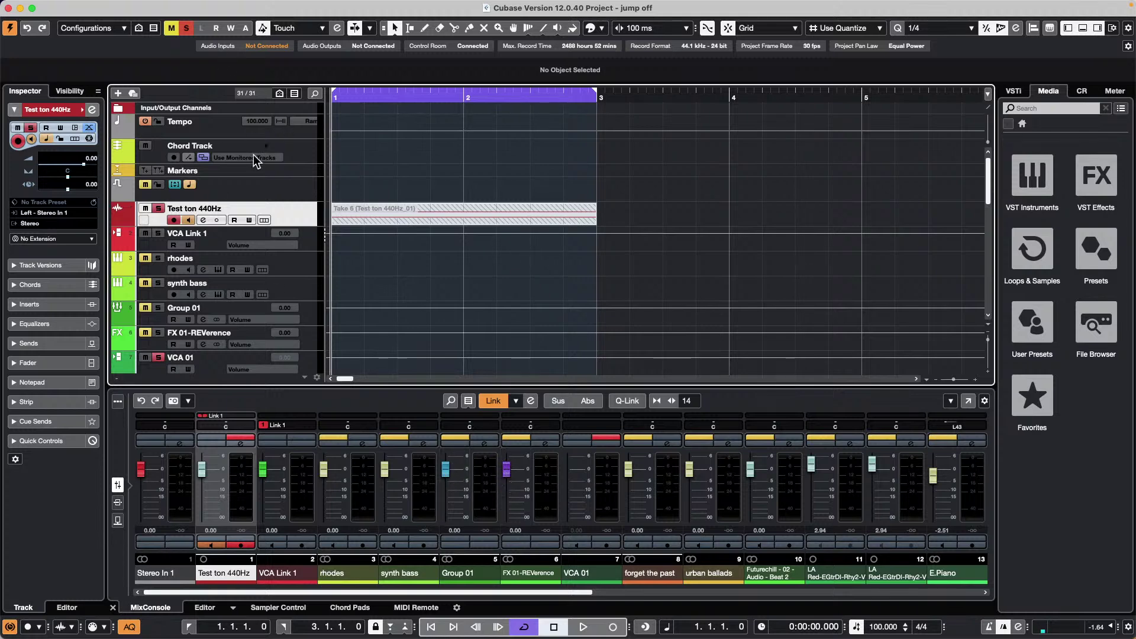
pyautogui.click(136, 8)
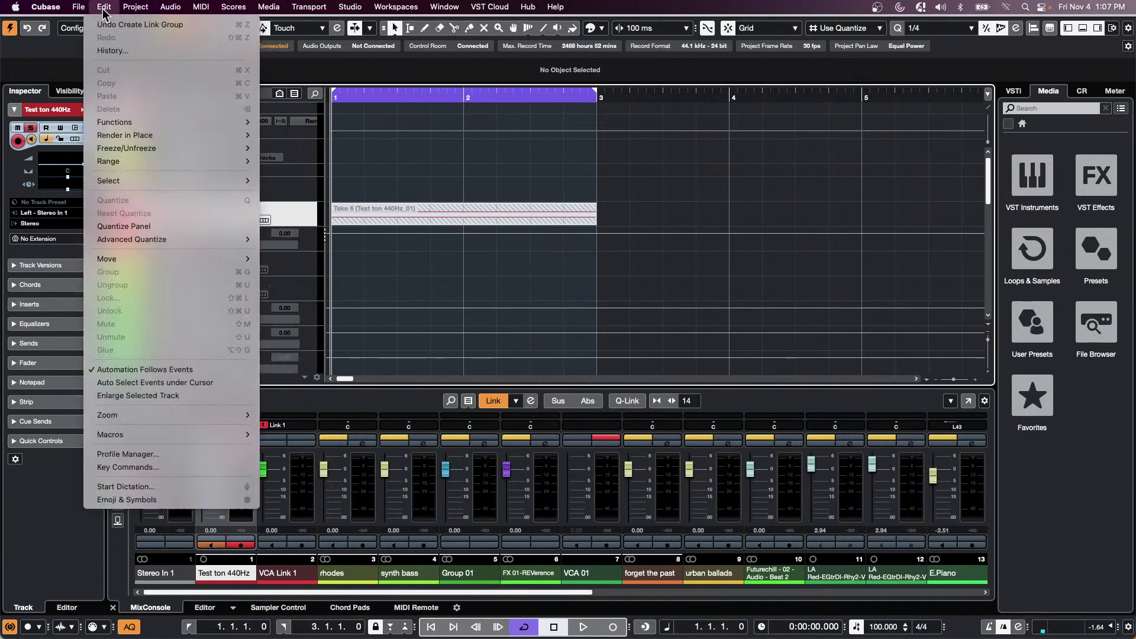
pyautogui.moveTo(46, 7)
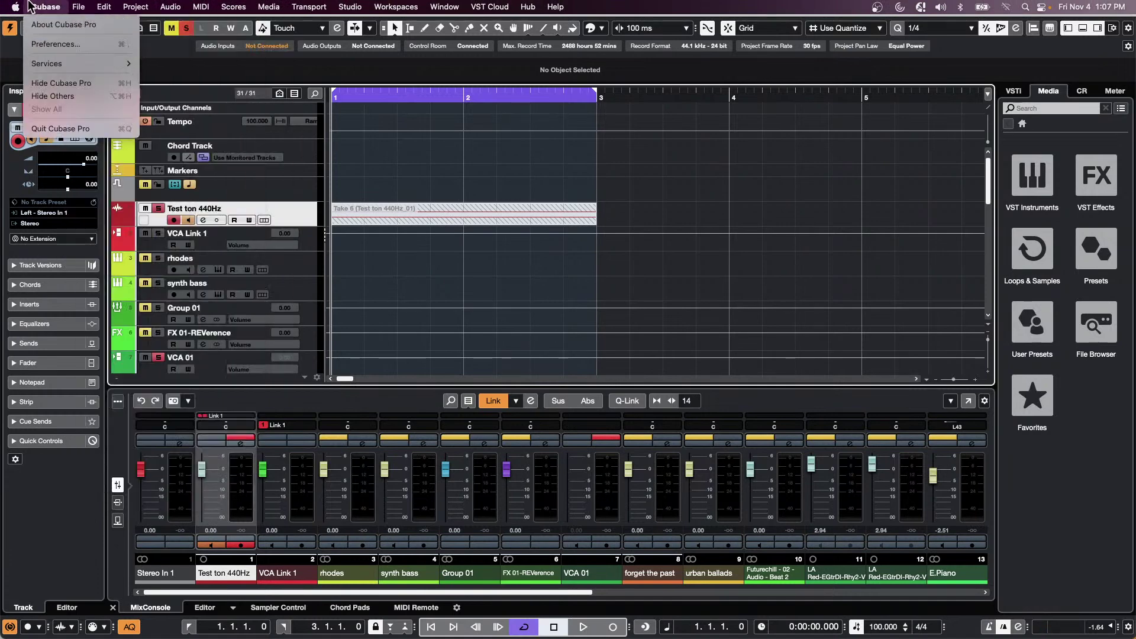
# Review the MixConsole fader color preferences, including the color choices for the VCA fader, without changing any color.
pyautogui.click(55, 45)
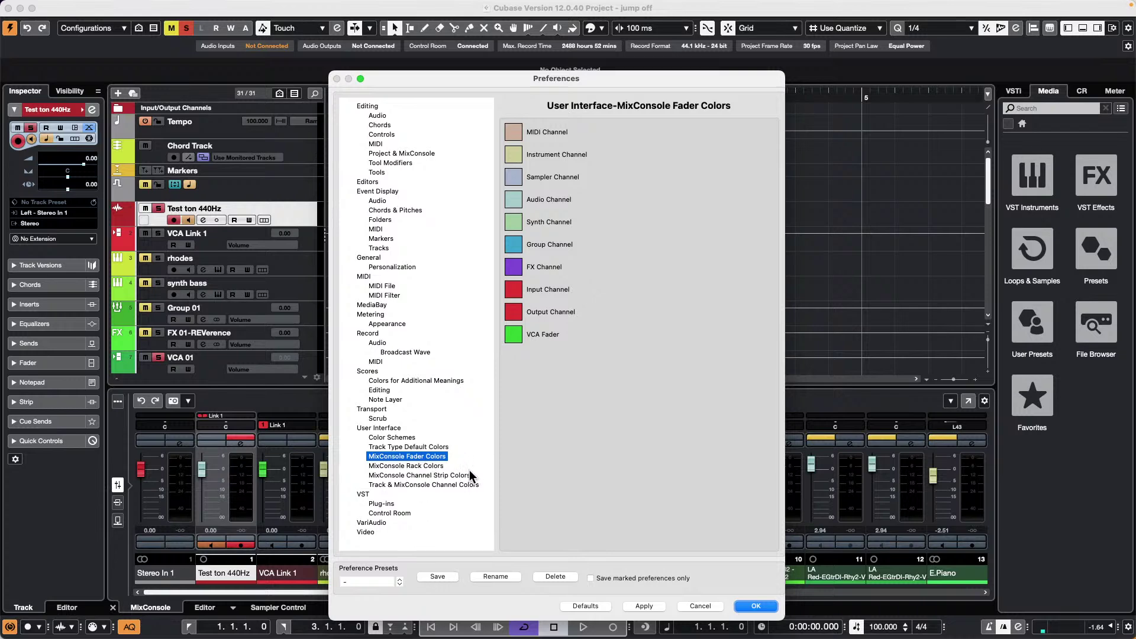
pyautogui.click(400, 439)
pyautogui.click(405, 457)
pyautogui.click(513, 335)
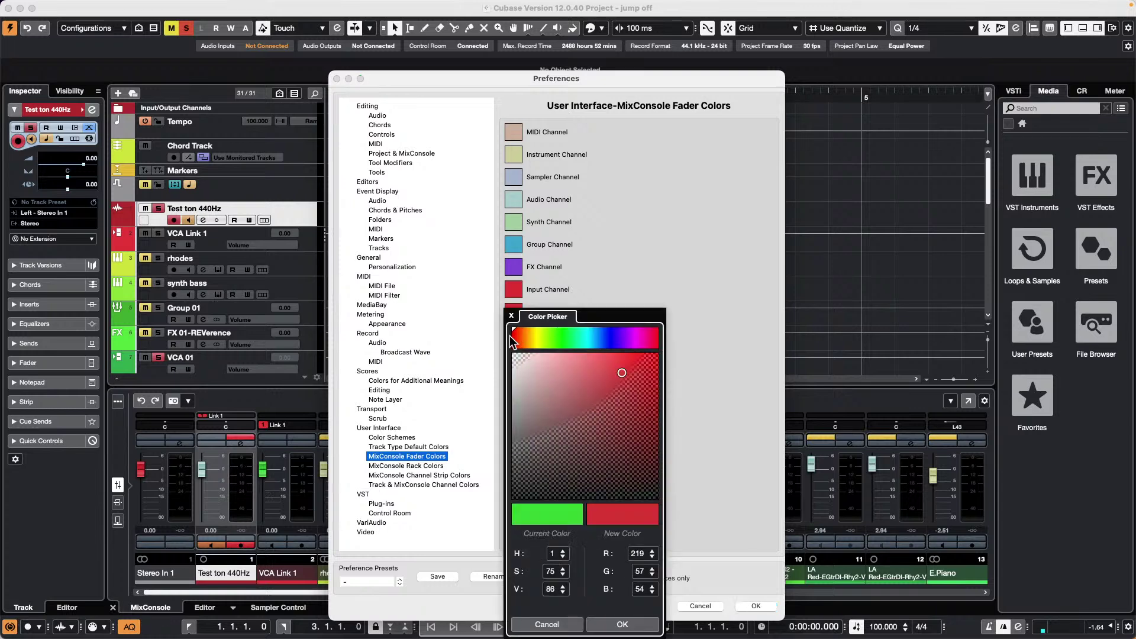
pyautogui.click(726, 310)
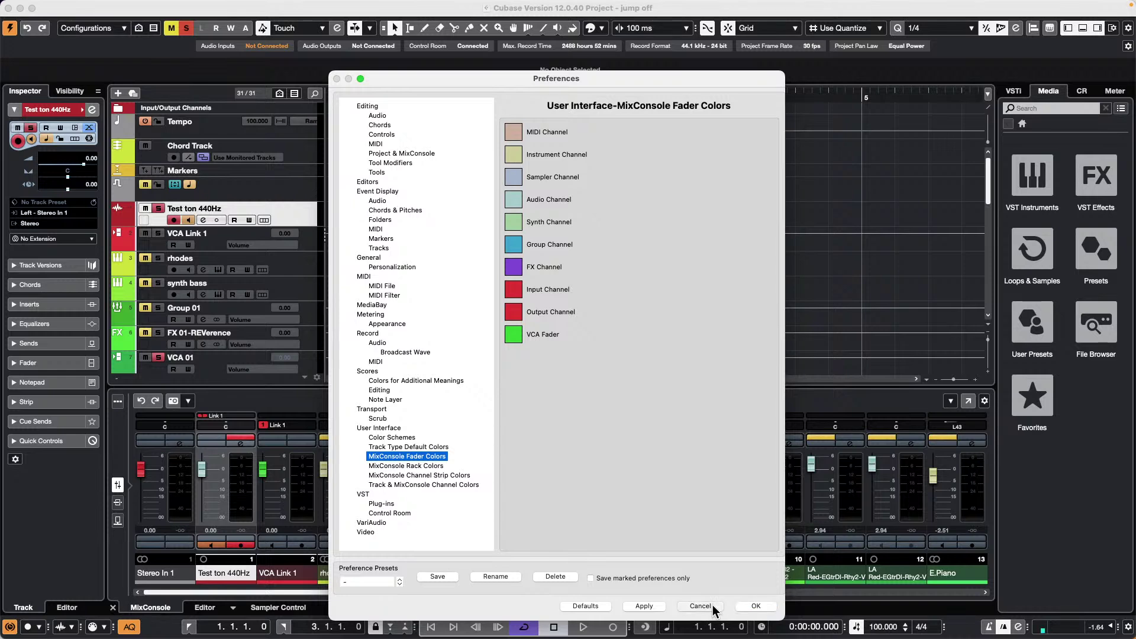
pyautogui.click(757, 606)
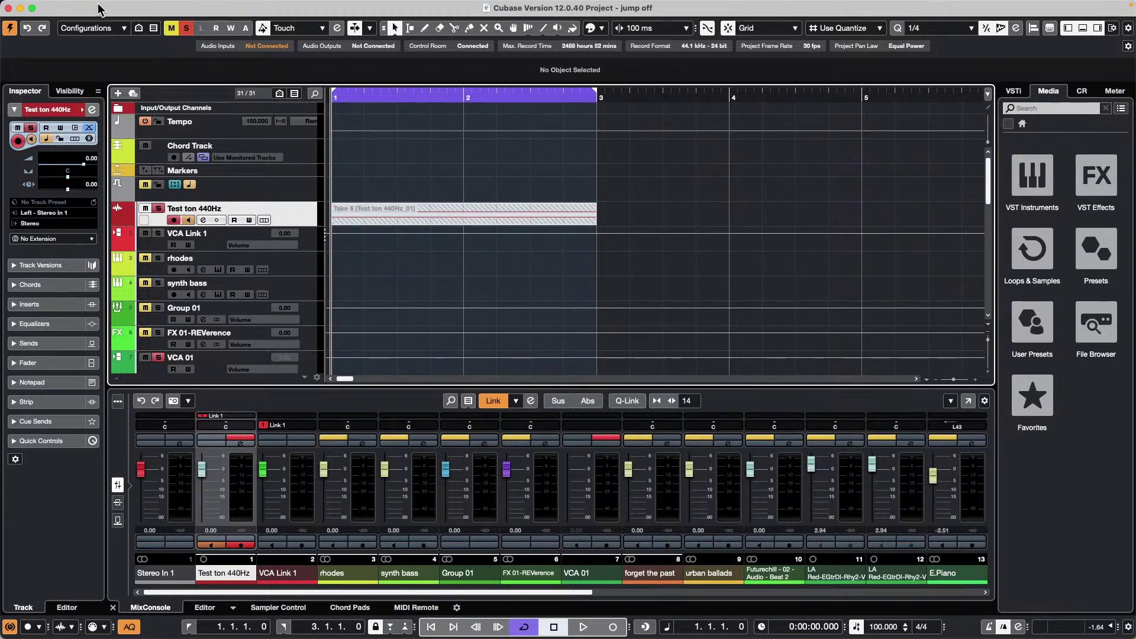
# Open the recent project Amos Moses - GO.cpr and activate it.
pyautogui.click(78, 7)
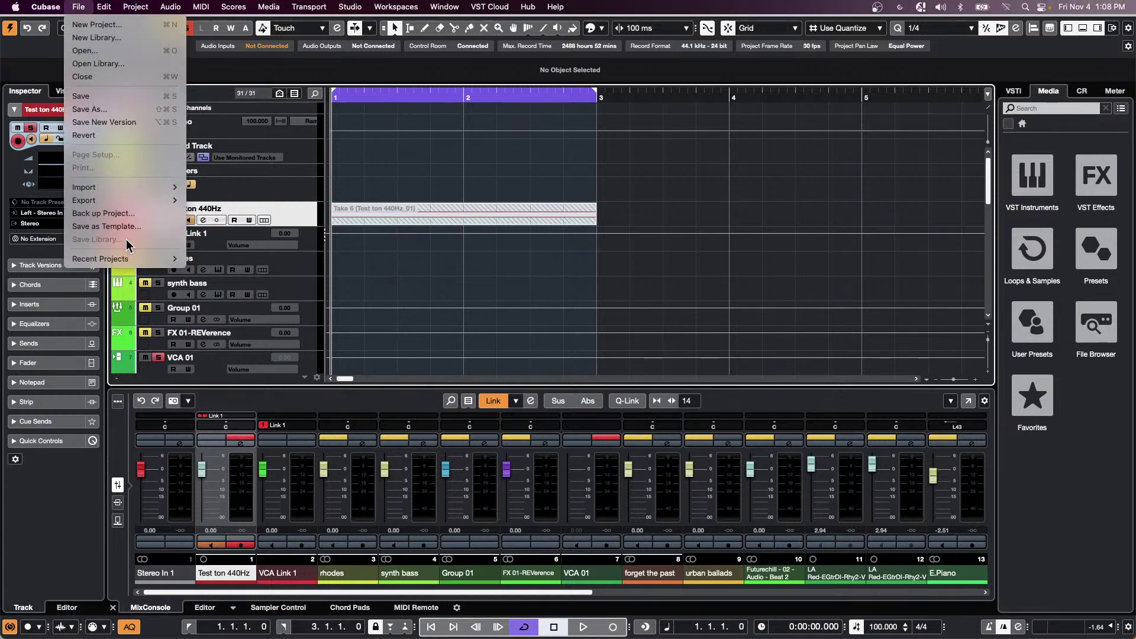
pyautogui.moveTo(148, 258)
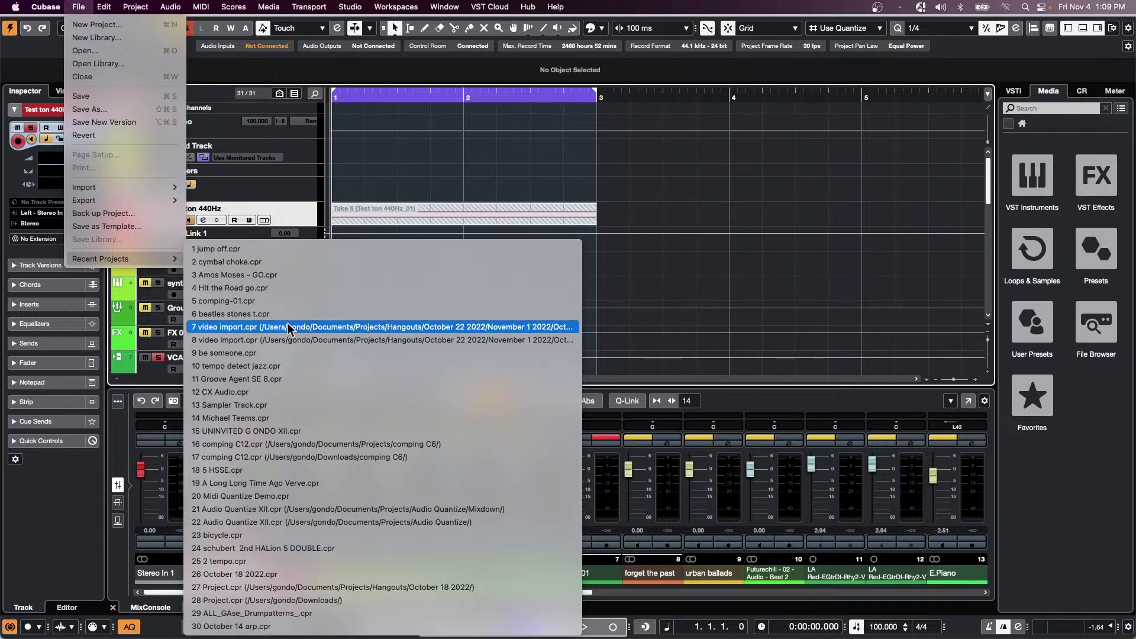
pyautogui.click(299, 275)
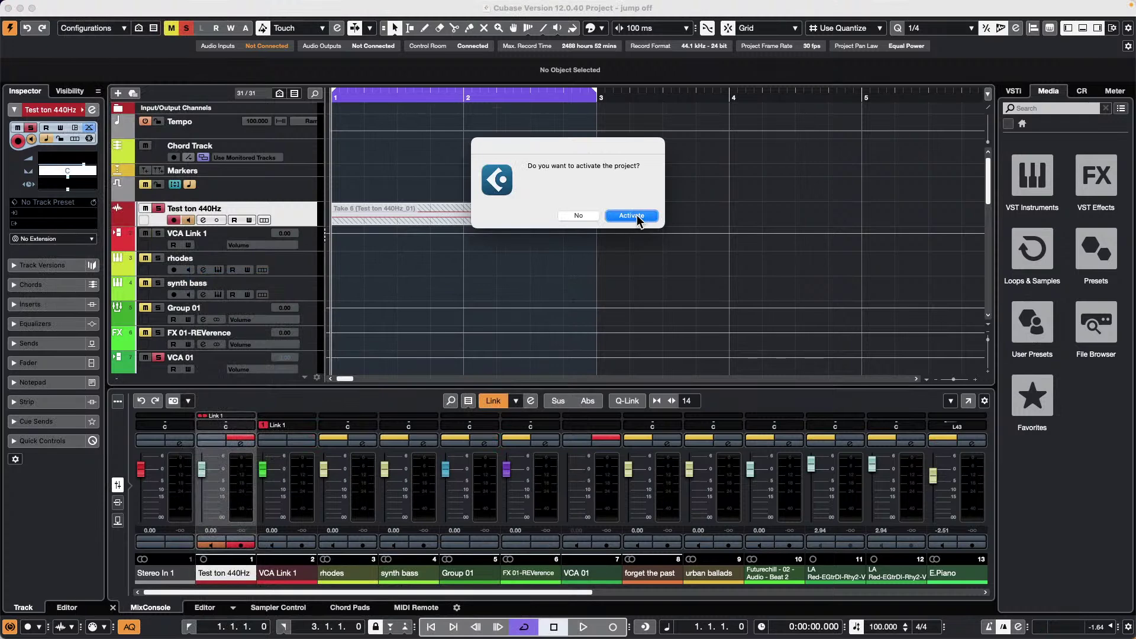
pyautogui.click(631, 215)
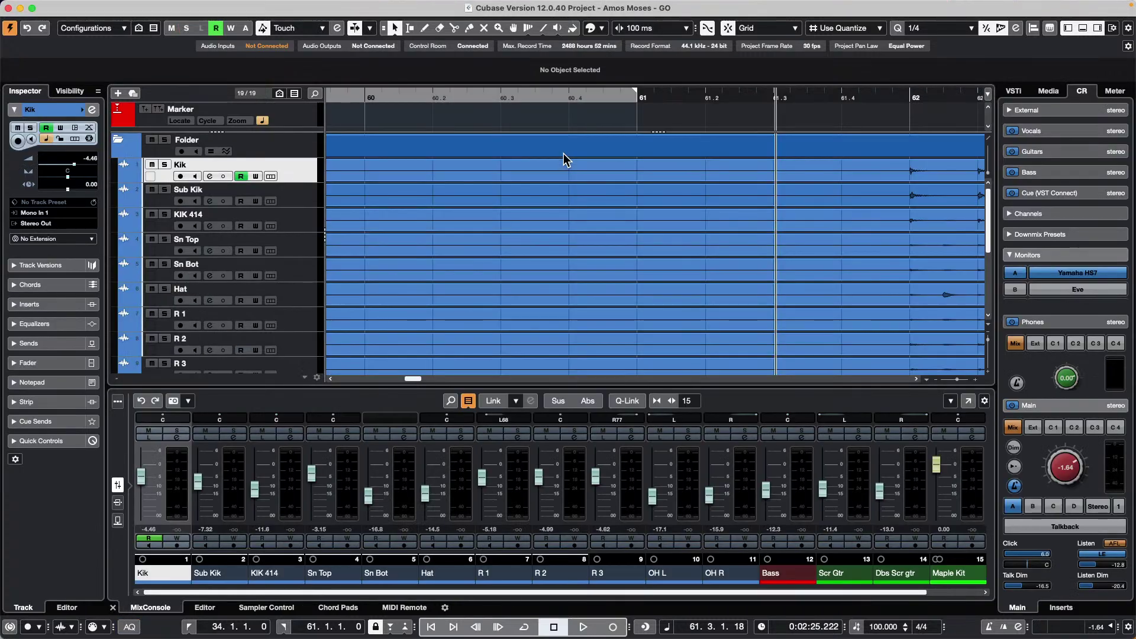
# Select the drum tracks Kik through OH R and add one stereo REVerence FX channel to them, outputting to Stereo Out and created outside a folder.
pyautogui.scroll(-5, 296, 185)
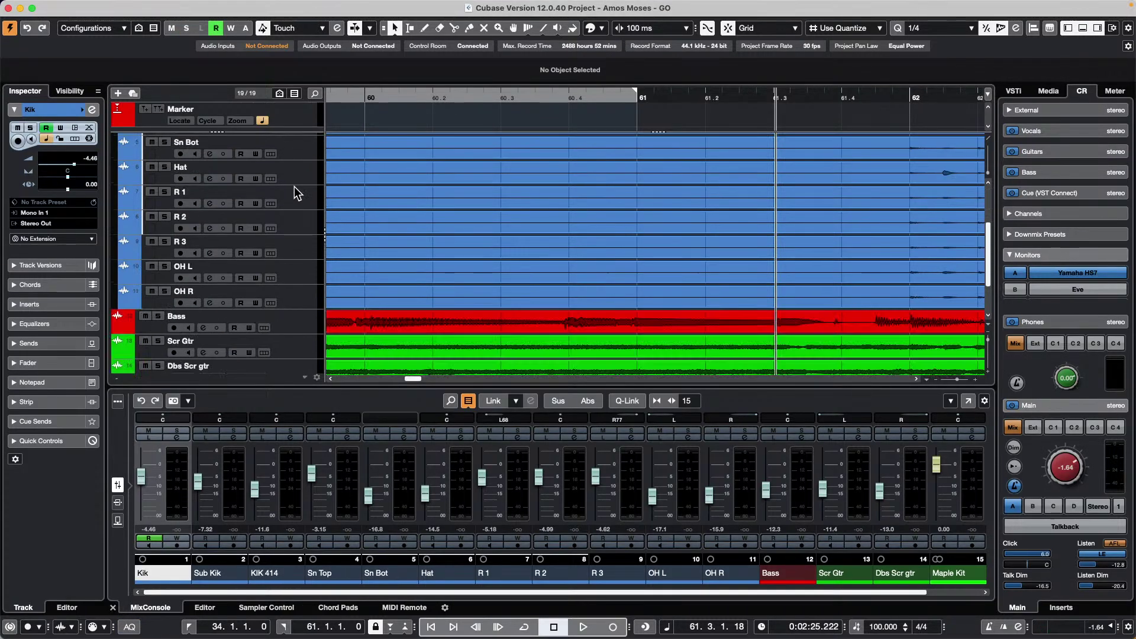
pyautogui.keyDown('shift'); pyautogui.click(310, 314); pyautogui.keyUp('shift')
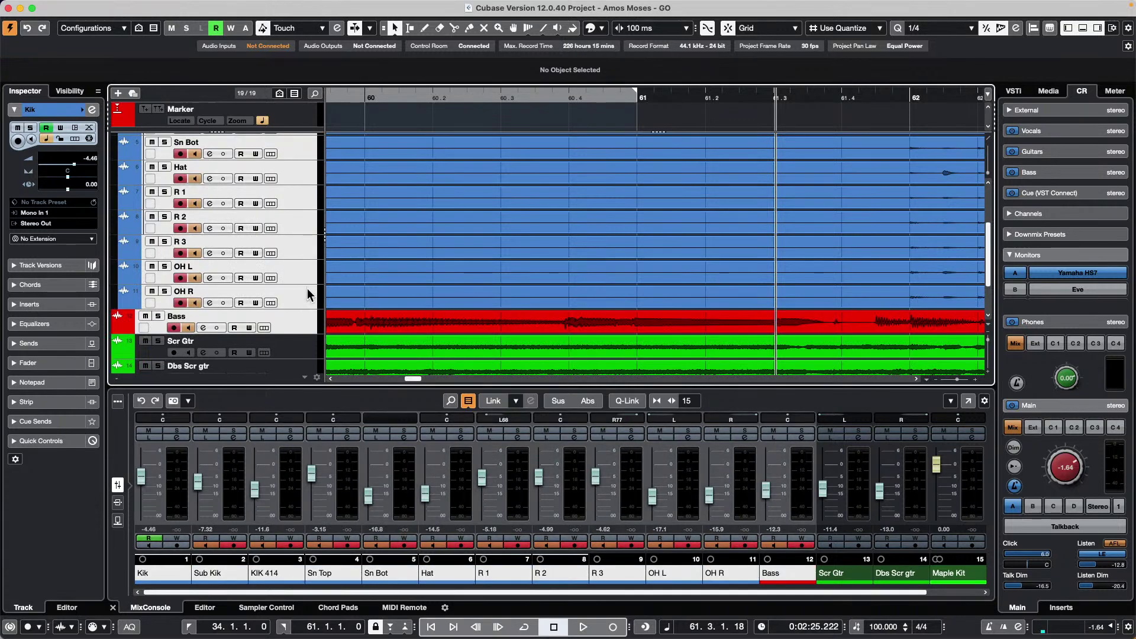
pyautogui.keyDown('super'); pyautogui.click(307, 325); pyautogui.keyUp('super')
pyautogui.scroll(5, 293, 181)
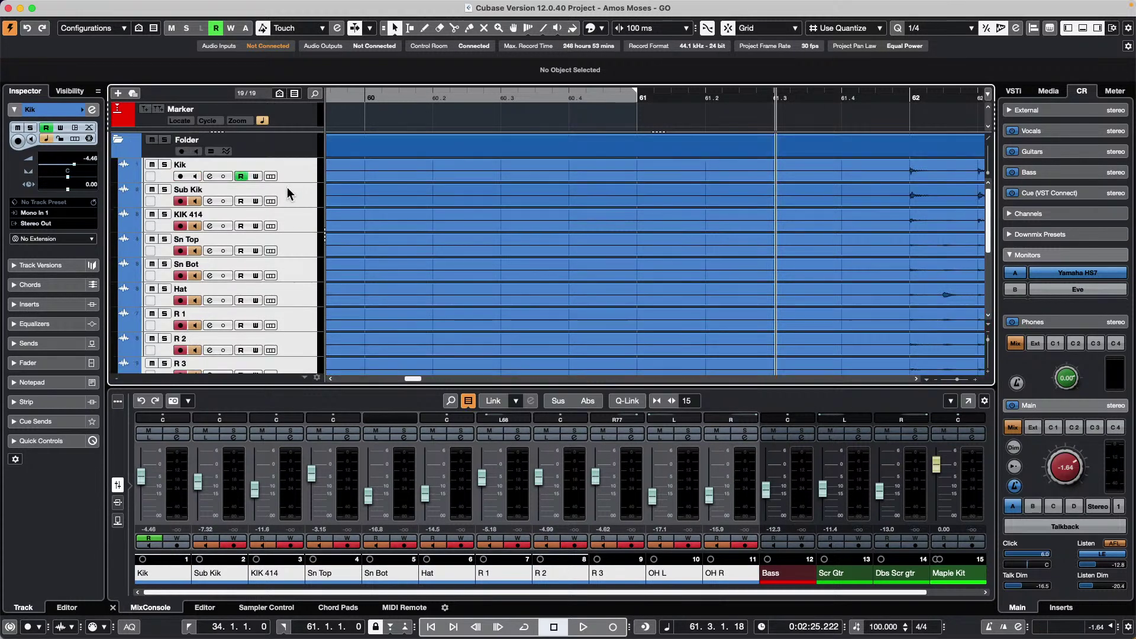
pyautogui.rightClick(303, 172)
pyautogui.moveTo(375, 176)
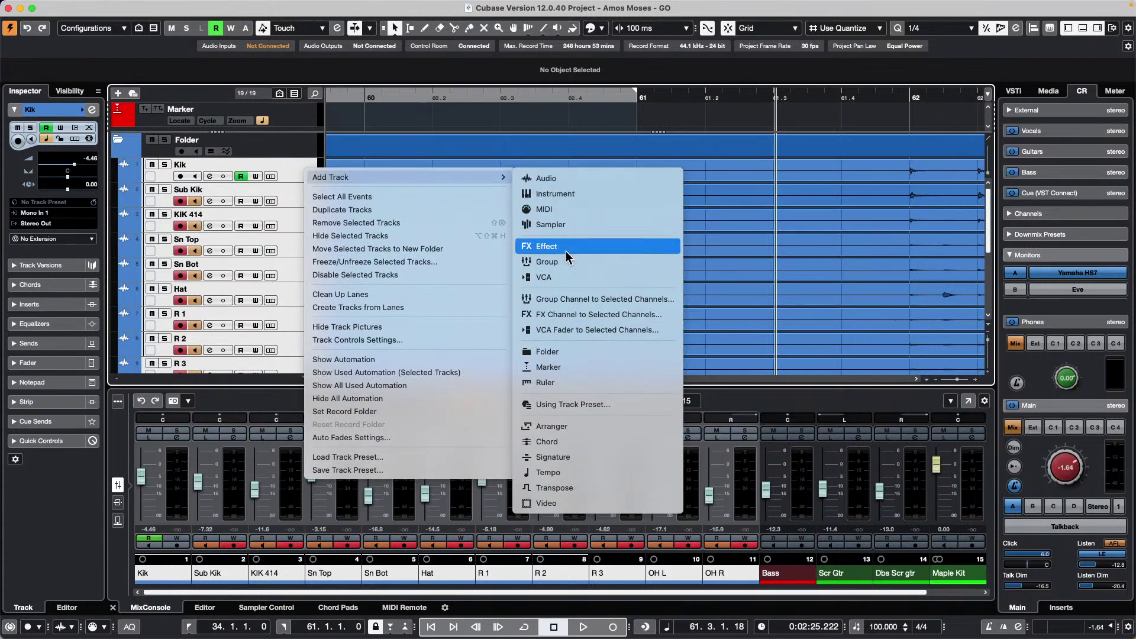
pyautogui.click(632, 314)
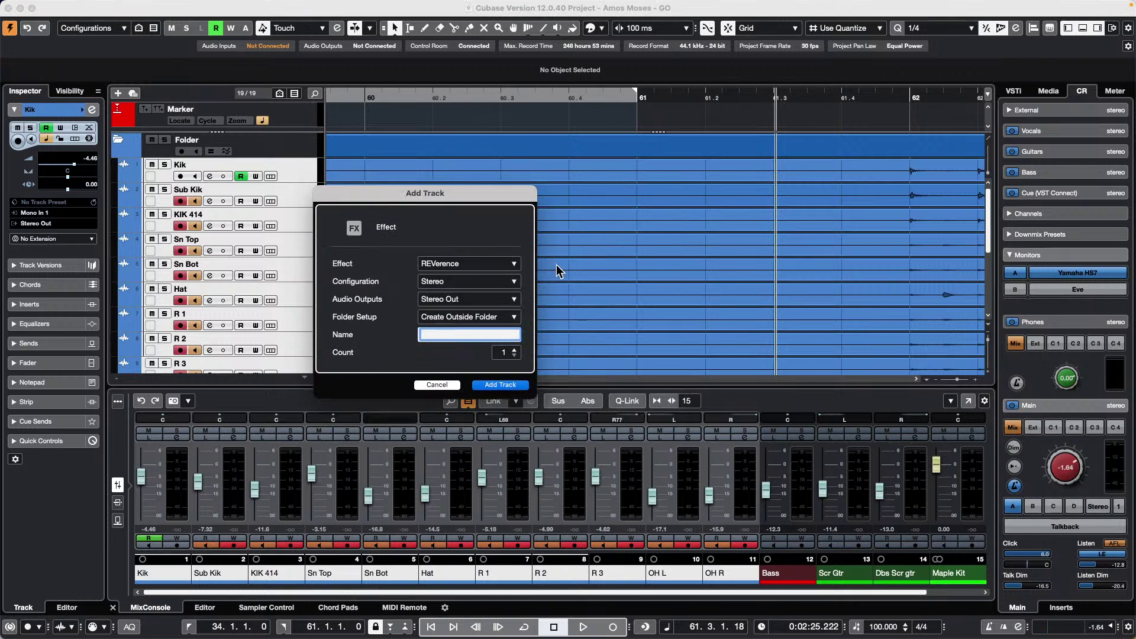
pyautogui.click(508, 383)
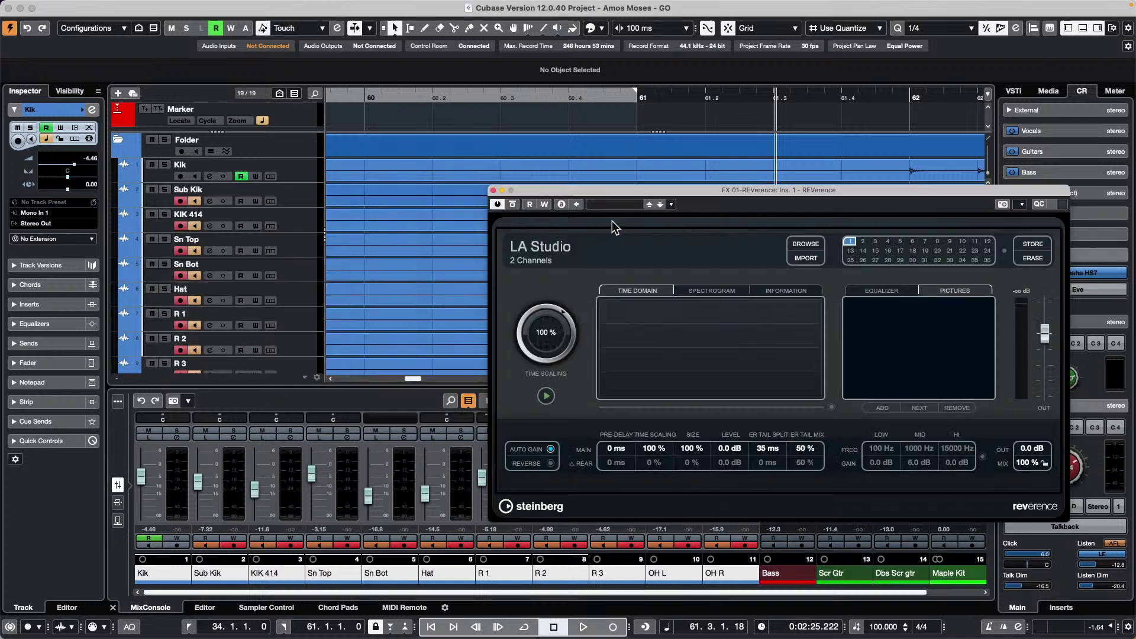
# Play the project with the drum Folder soloed and toggle the REVerence effect to hear its influence.
pyautogui.press('space')
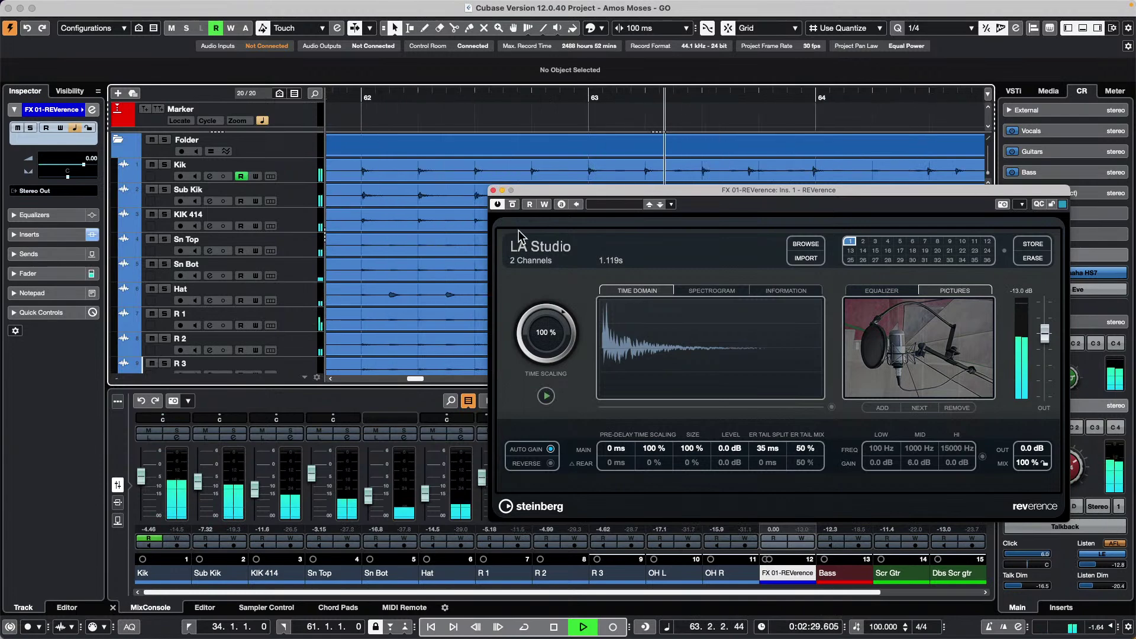
pyautogui.press('g')
pyautogui.press('g')
pyautogui.press('g')
pyautogui.press('g')
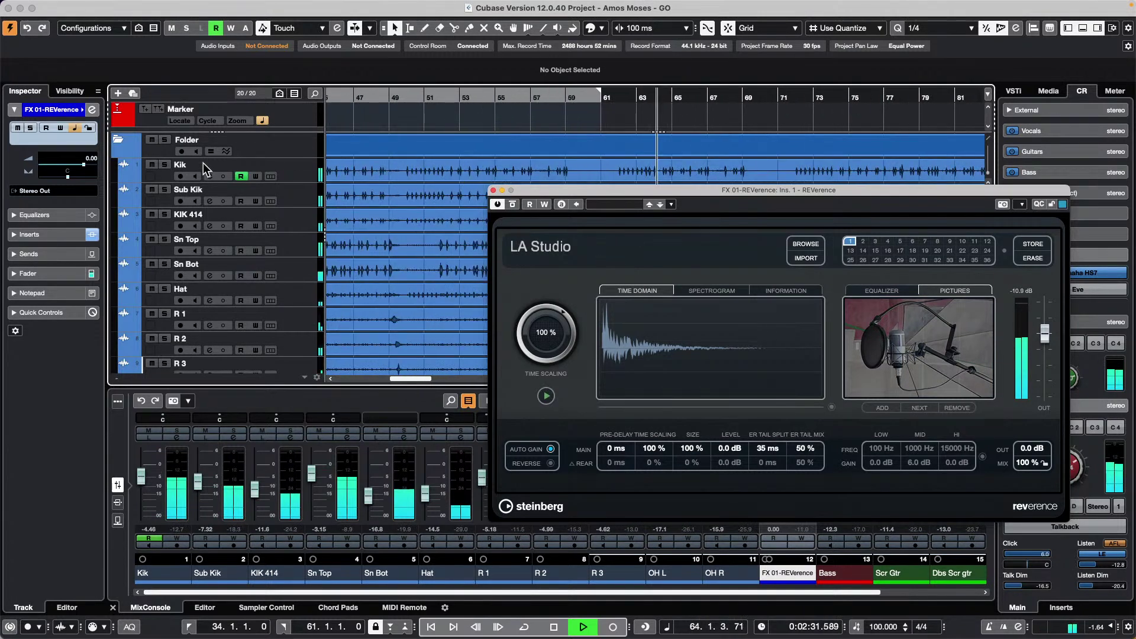
pyautogui.click(165, 140)
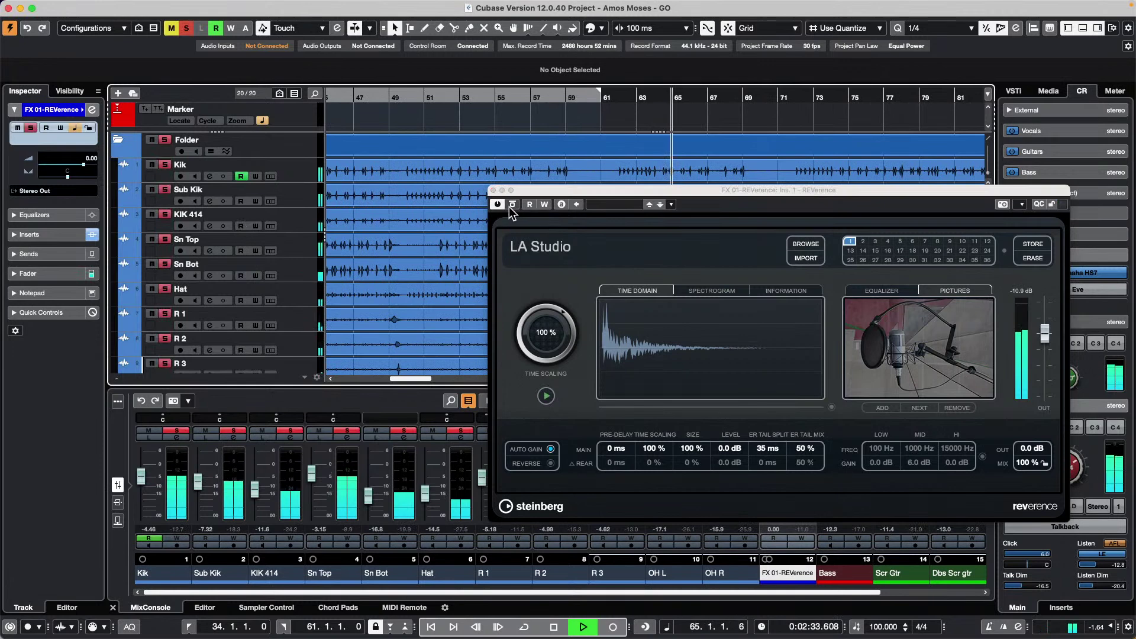
pyautogui.click(493, 208)
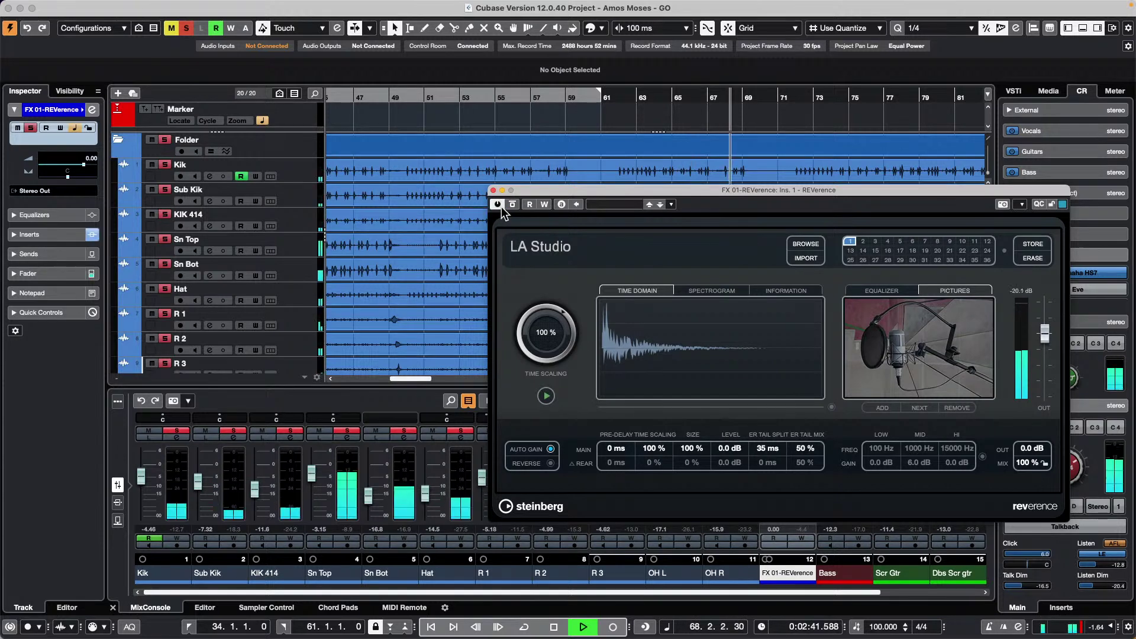
# Show the channel sends in the MixConsole and close the REVerence plug-in window.
pyautogui.click(122, 529)
pyautogui.click(119, 523)
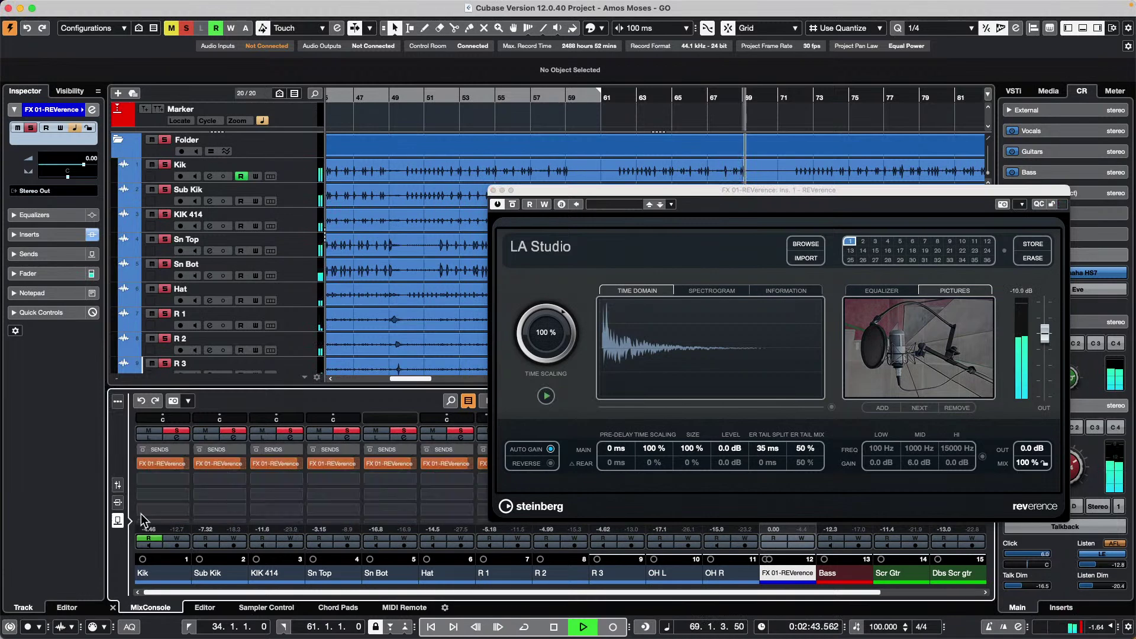
pyautogui.click(493, 191)
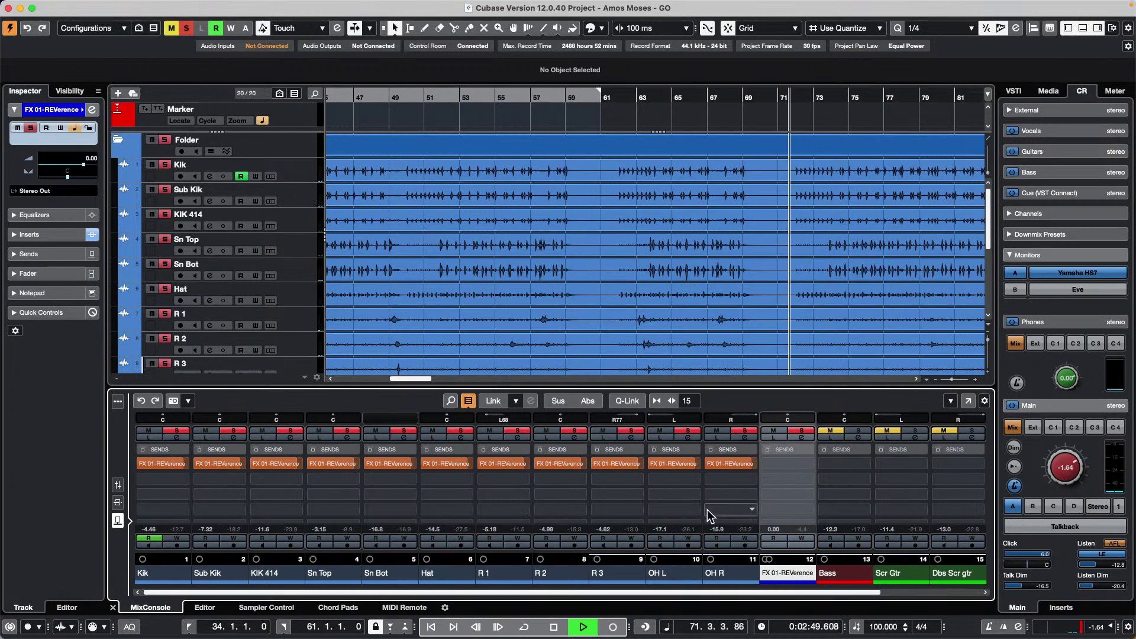
# Show the channel faders, enable automation writing on FX 01-REVerence and record its volume fader moves during playback.
pyautogui.click(118, 485)
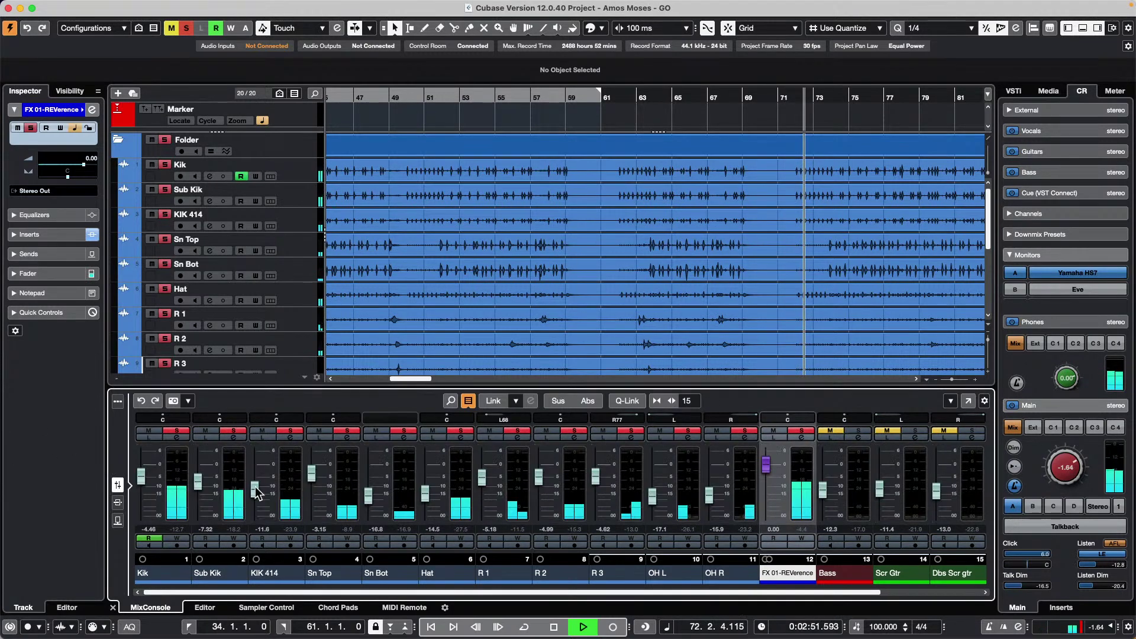
pyautogui.moveTo(765, 465)
pyautogui.mouseDown()
pyautogui.moveTo(769, 516)
pyautogui.moveTo(771, 453)
pyautogui.moveTo(769, 510)
pyautogui.moveTo(775, 465)
pyautogui.mouseUp()
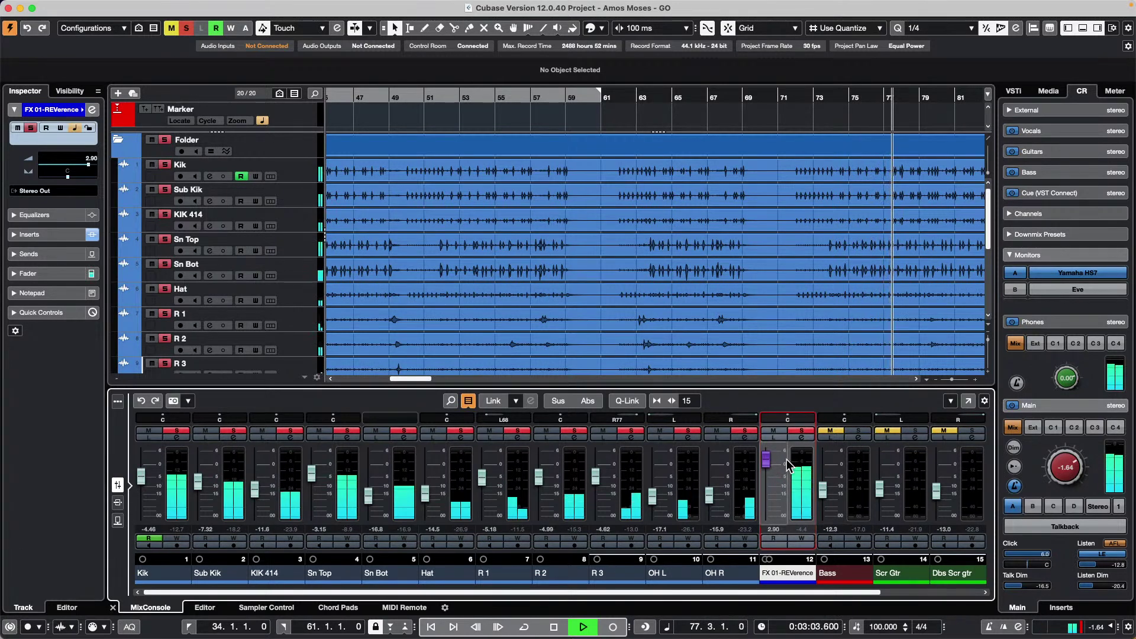
pyautogui.click(805, 539)
pyautogui.moveTo(762, 455)
pyautogui.mouseDown()
pyautogui.moveTo(764, 562)
pyautogui.moveTo(760, 450)
pyautogui.mouseUp()
pyautogui.click(318, 101)
pyautogui.press('KP_Enter')
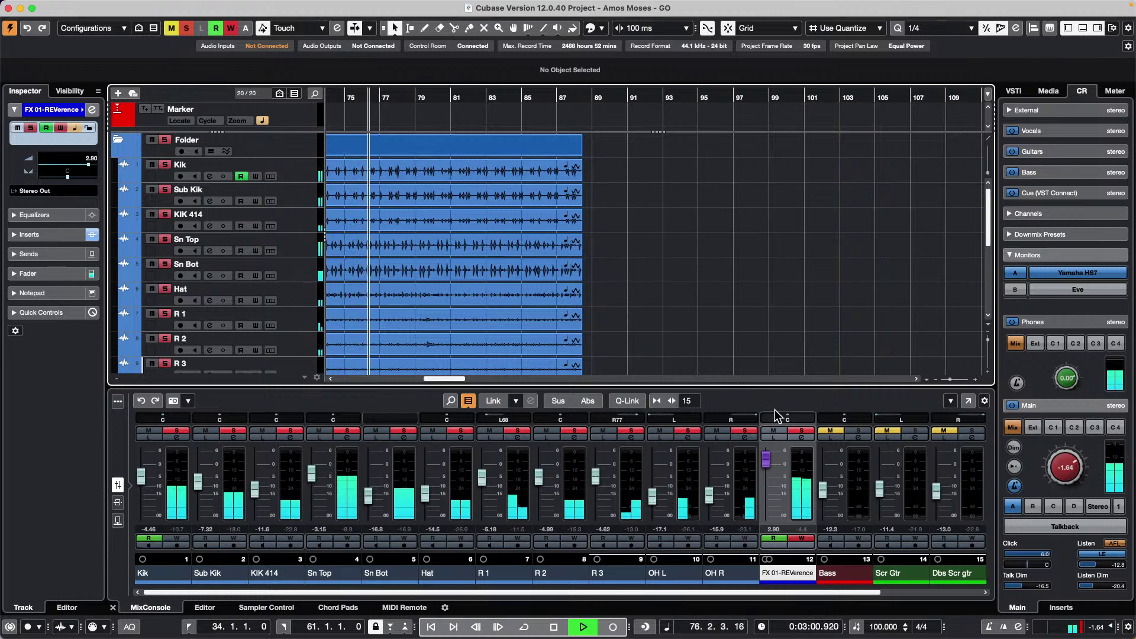
pyautogui.scroll(-5, 641, 283)
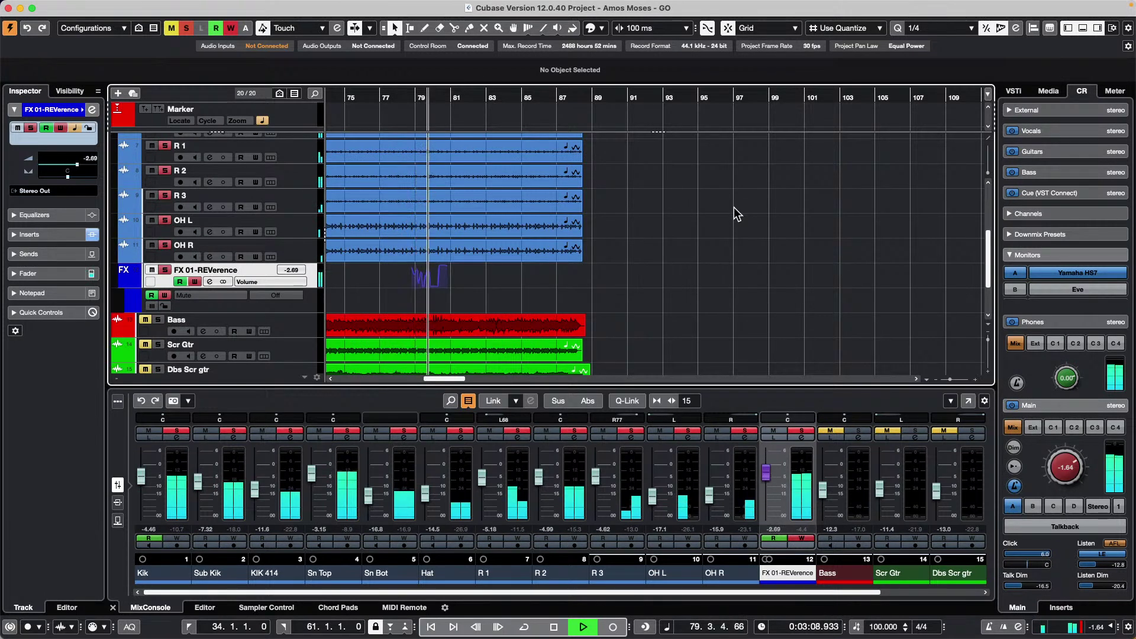
# Show the channel sends in the MixConsole and select all drum tracks from Kik through OH R.
pyautogui.click(118, 522)
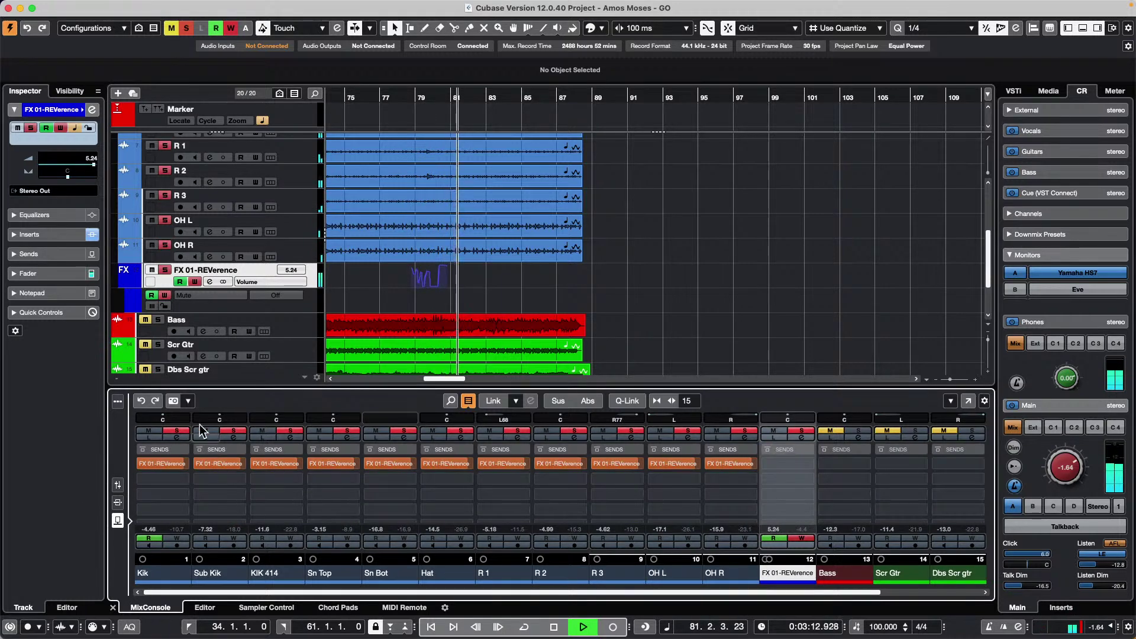
pyautogui.click(220, 255)
pyautogui.scroll(3, 245, 263)
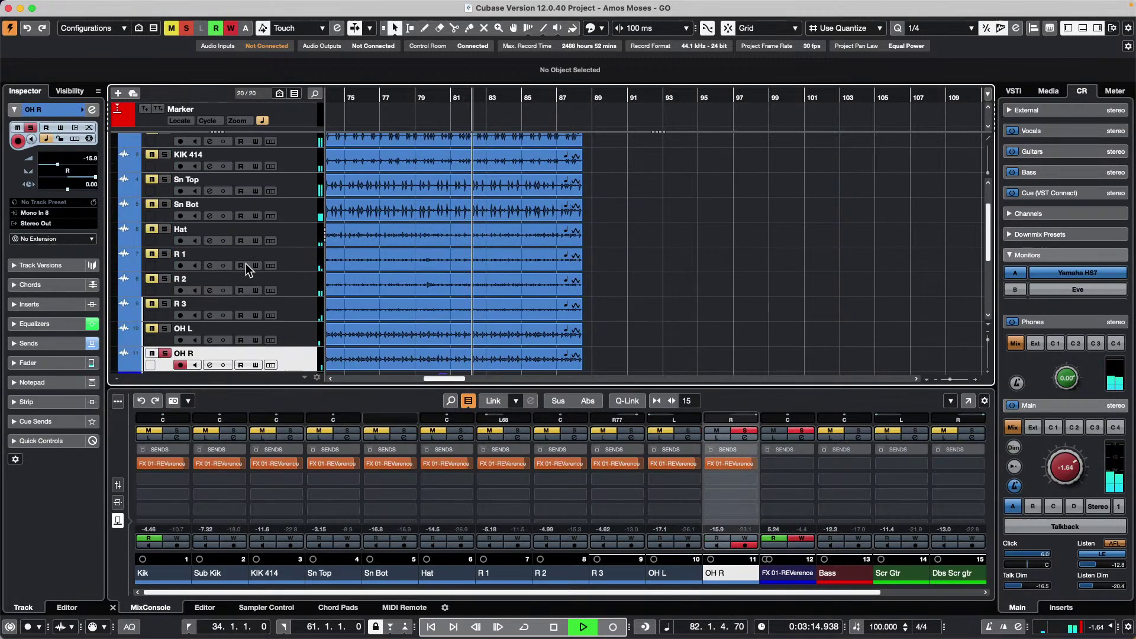
pyautogui.scroll(2, 245, 263)
pyautogui.click(287, 175)
pyautogui.scroll(-5, 343, 236)
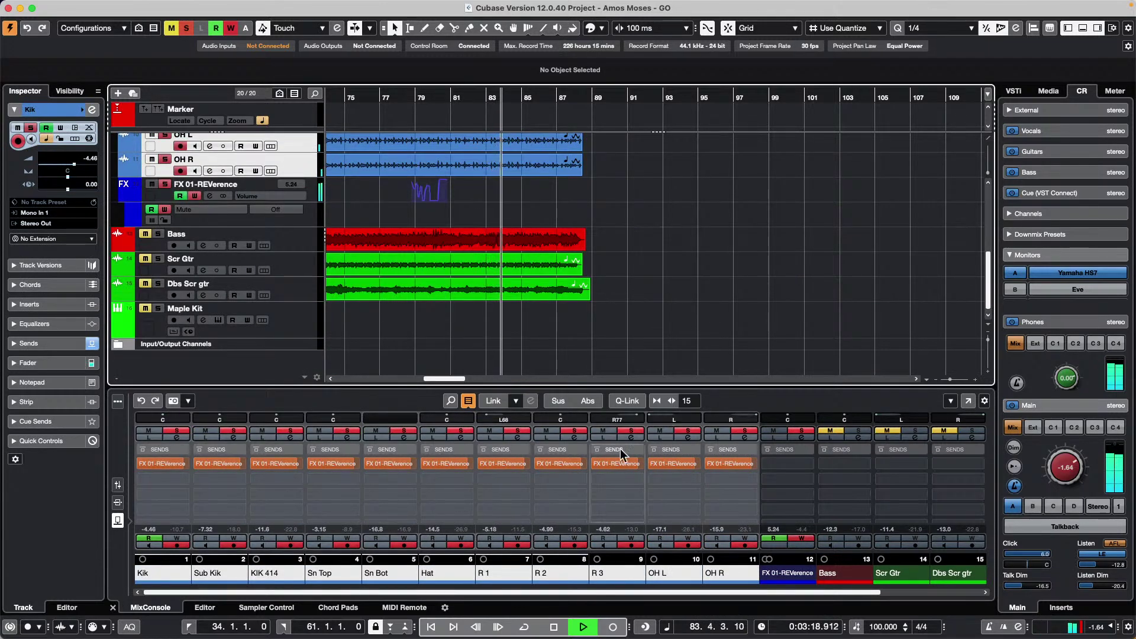
# Enable automation writing and Q-Link for the selected drum channels and record REVerence send level moves, adjusting the send on R 3.
pyautogui.click(631, 538)
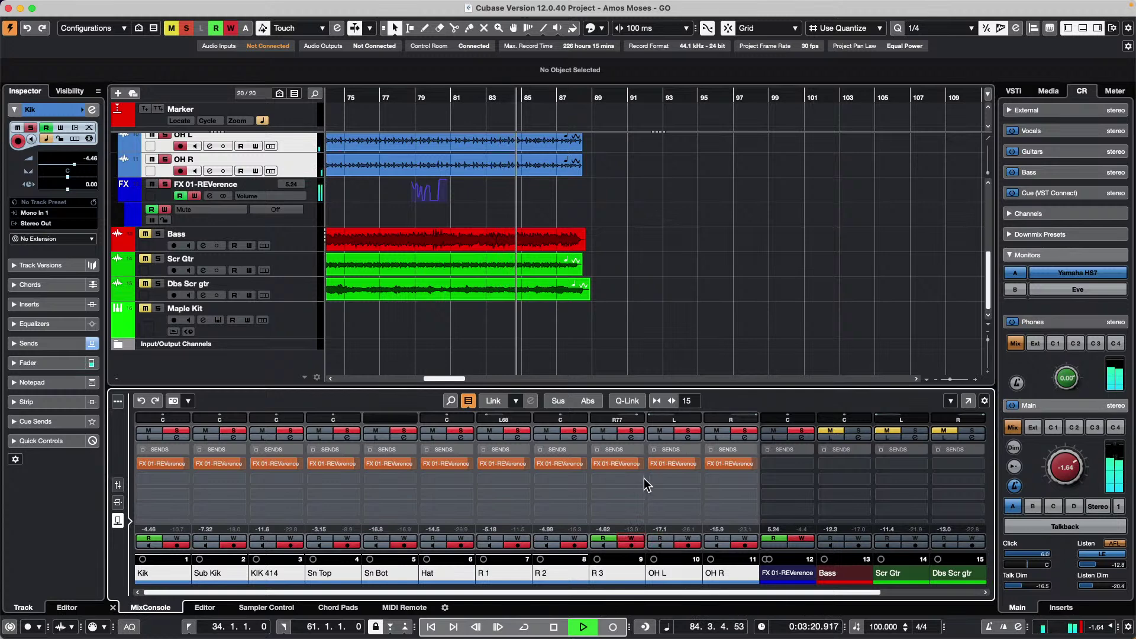
pyautogui.click(626, 403)
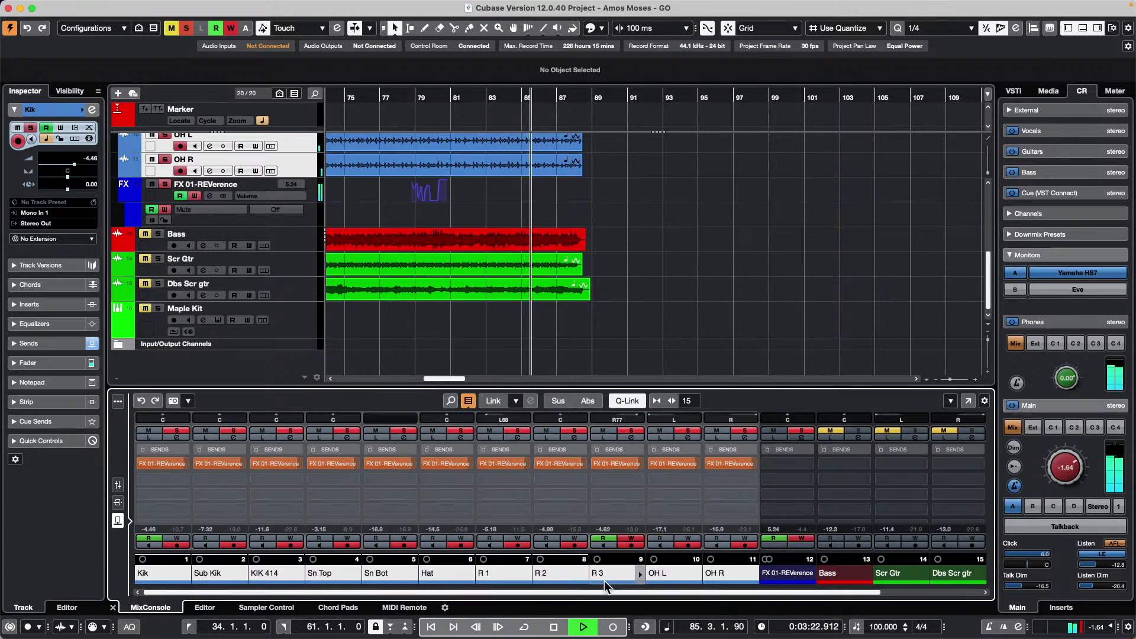
pyautogui.click(612, 464)
pyautogui.moveTo(593, 470)
pyautogui.mouseDown()
pyautogui.moveTo(571, 472)
pyautogui.moveTo(639, 469)
pyautogui.moveTo(596, 464)
pyautogui.mouseUp()
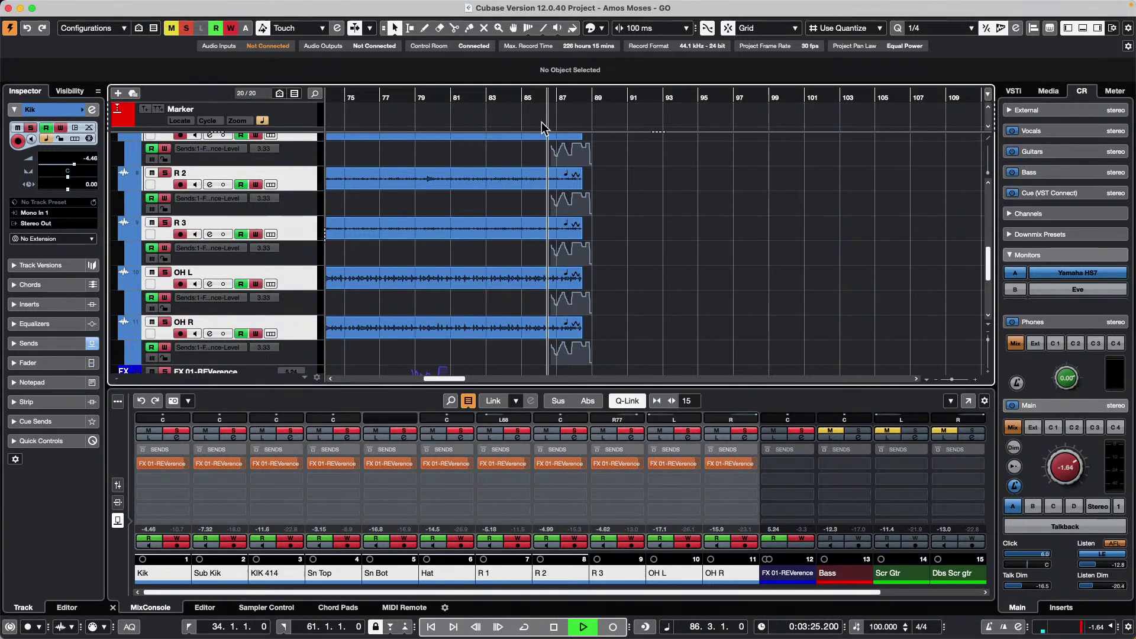
# Play back the drum tracks' send level automation from about bar 86, and stop playback.
pyautogui.press('space')
pyautogui.press('space')
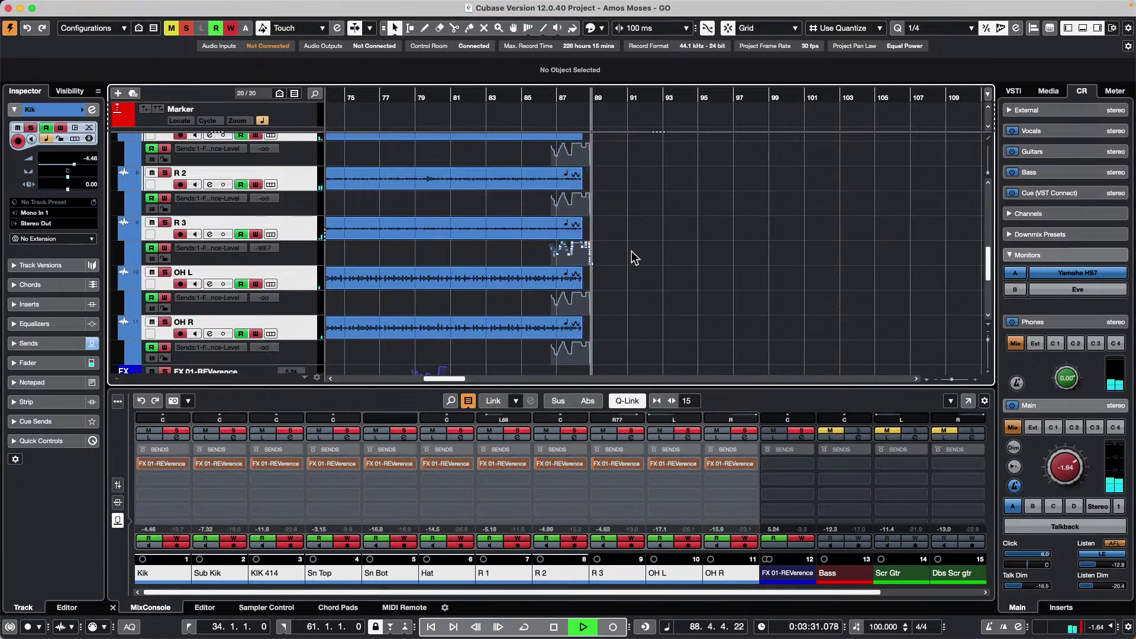
pyautogui.press('space')
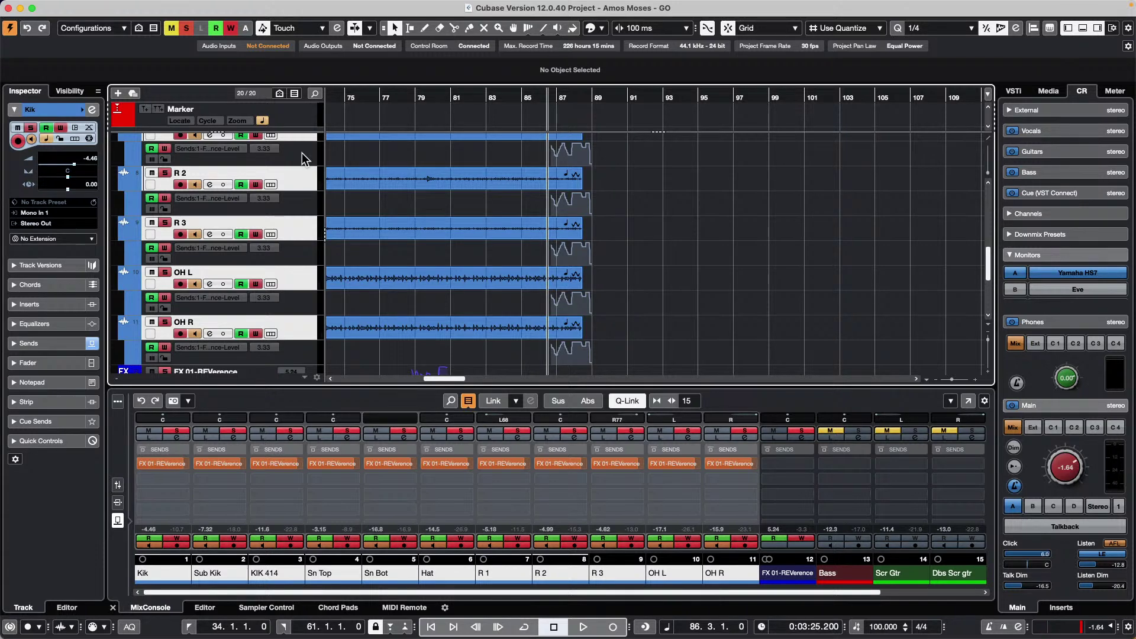
# Open the recent project "tempo detect jazz.cpr" and activate it.
pyautogui.moveTo(125, 6)
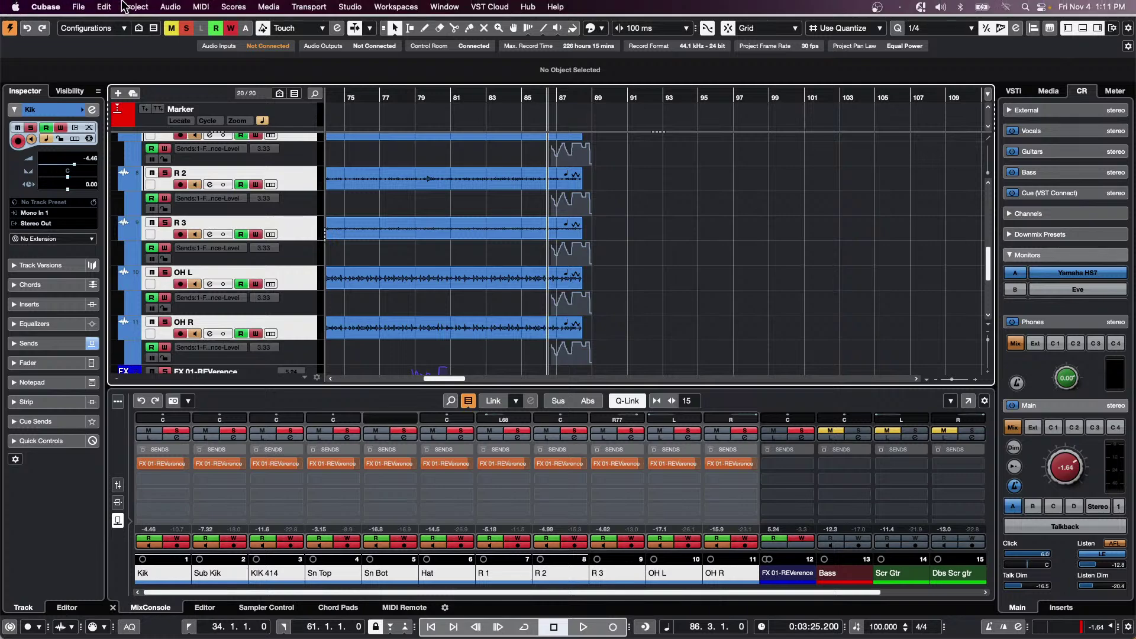
pyautogui.click(79, 8)
pyautogui.moveTo(124, 259)
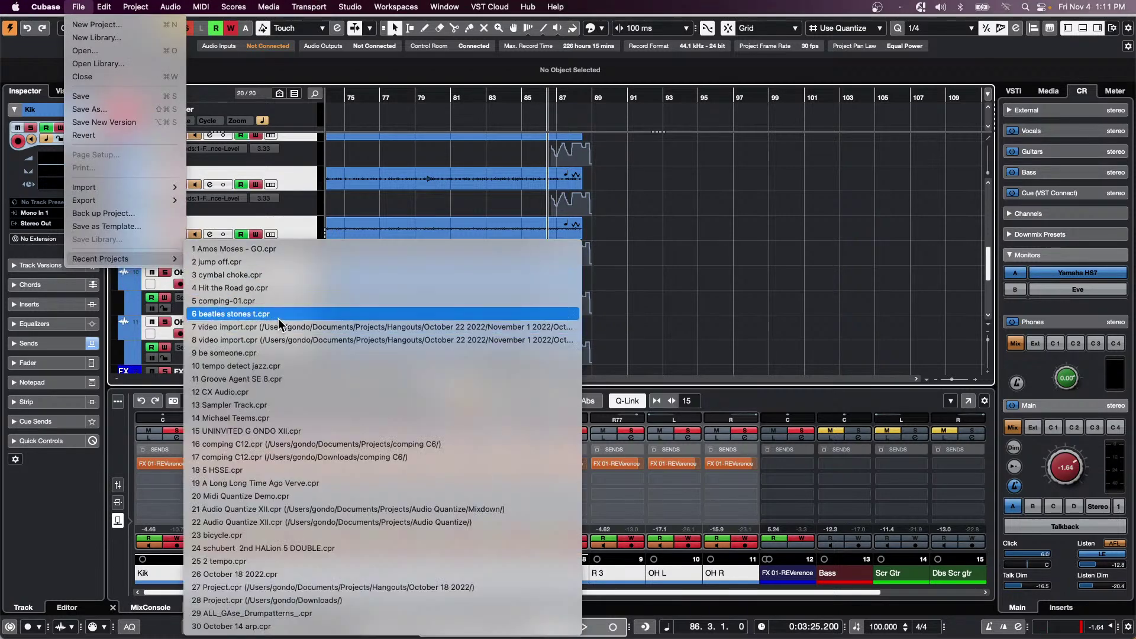
pyautogui.click(286, 365)
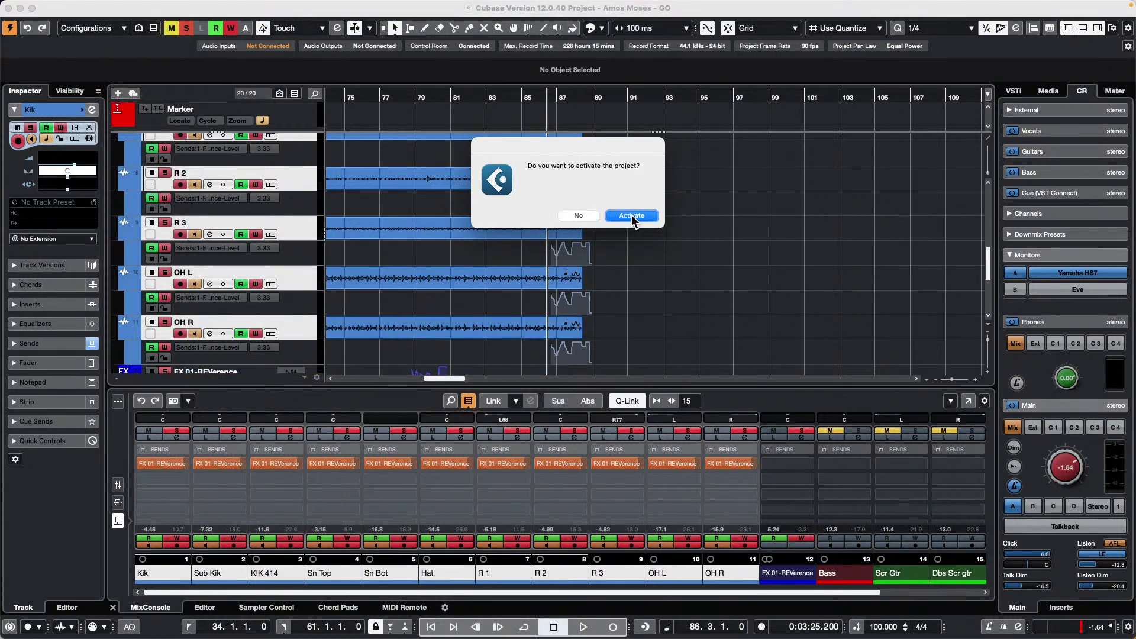
pyautogui.click(631, 216)
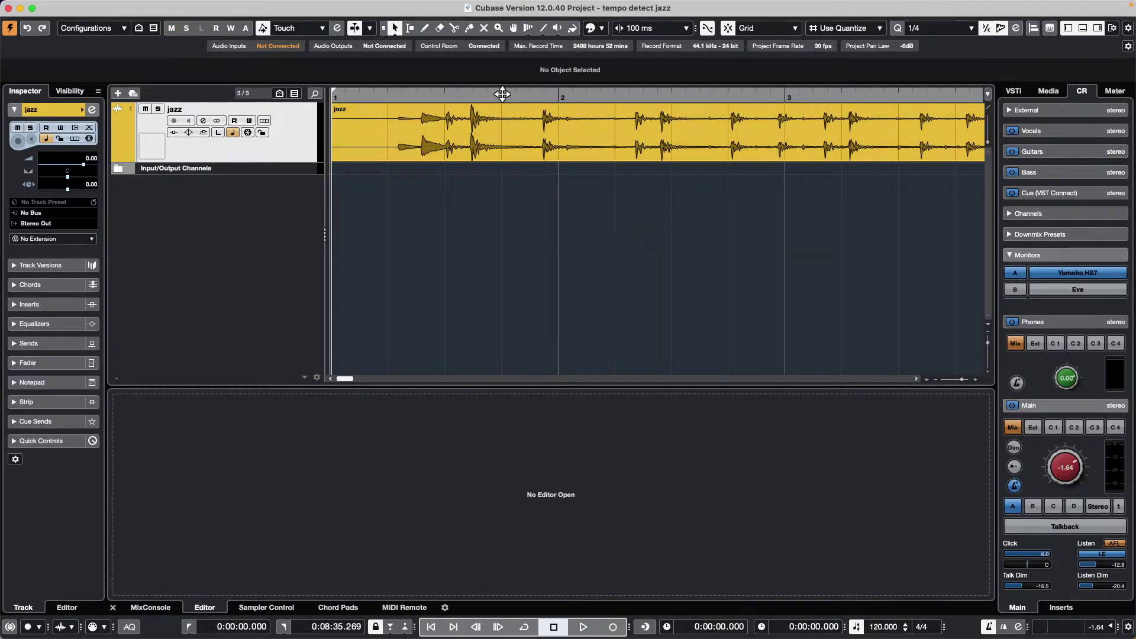
# Play back the jazz track from near the start and open its audio event in the Sample Editor.
pyautogui.moveTo(409, 95); pyautogui.dragTo(406, 43)
pyautogui.press('space')
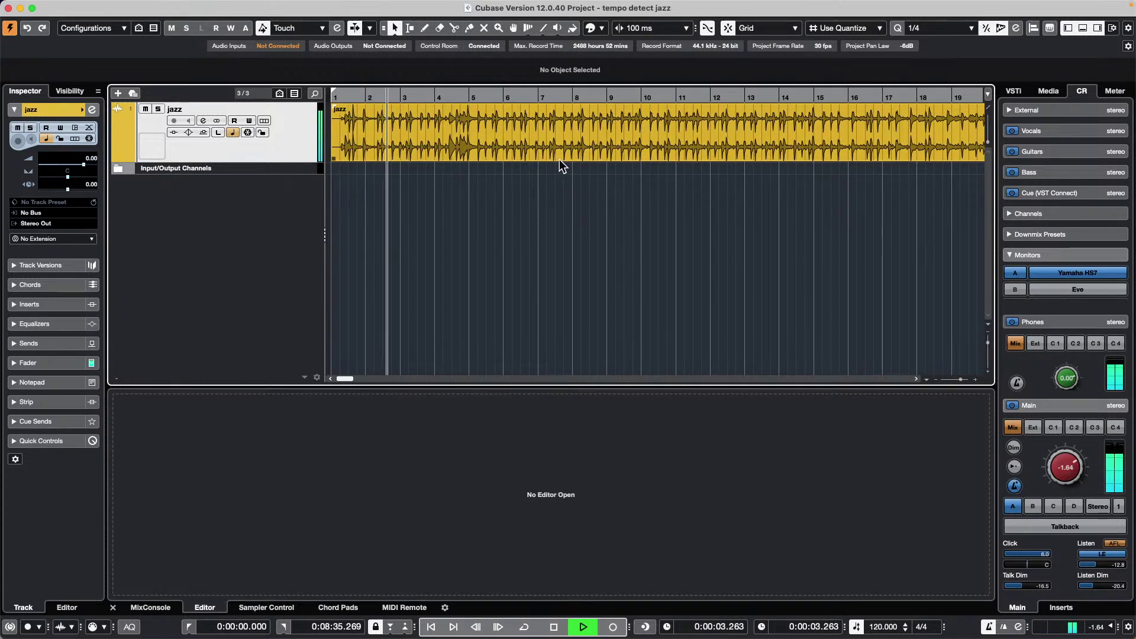
pyautogui.doubleClick(504, 139)
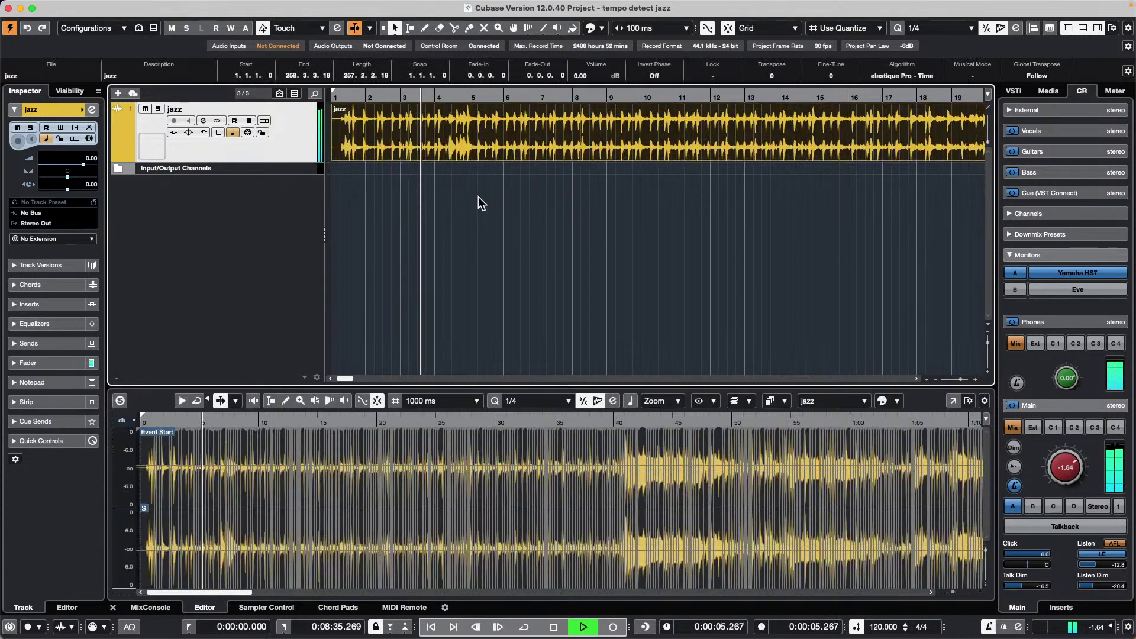
# Analyze the jazz event with Tempo Detection, apply Offbeat Correction, close the panel and stop playback.
pyautogui.click(136, 6)
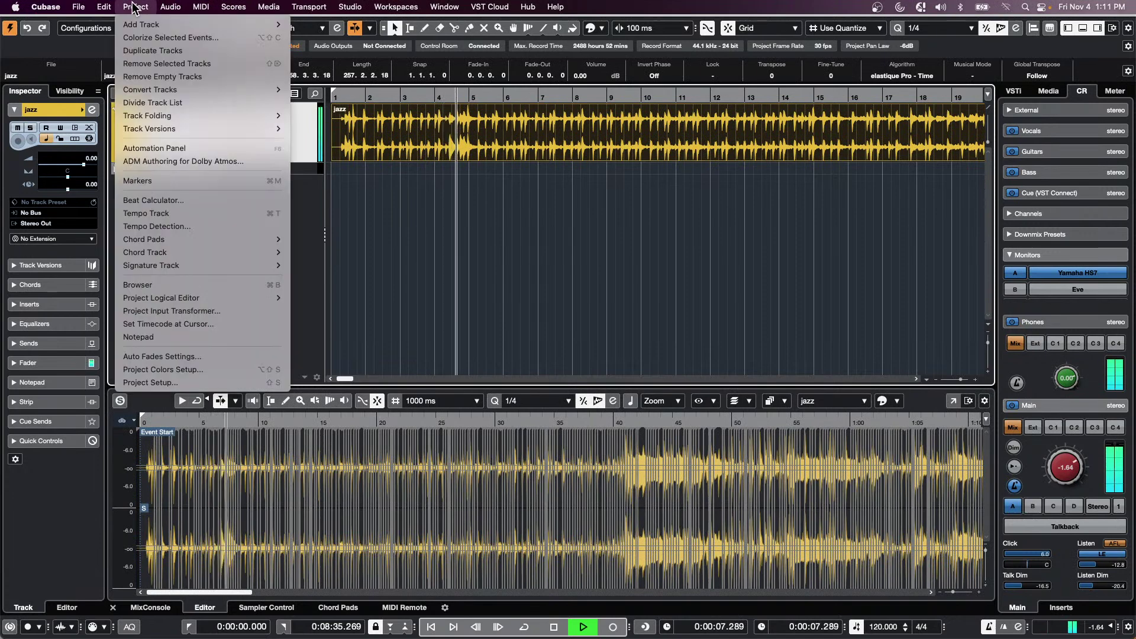
pyautogui.click(207, 226)
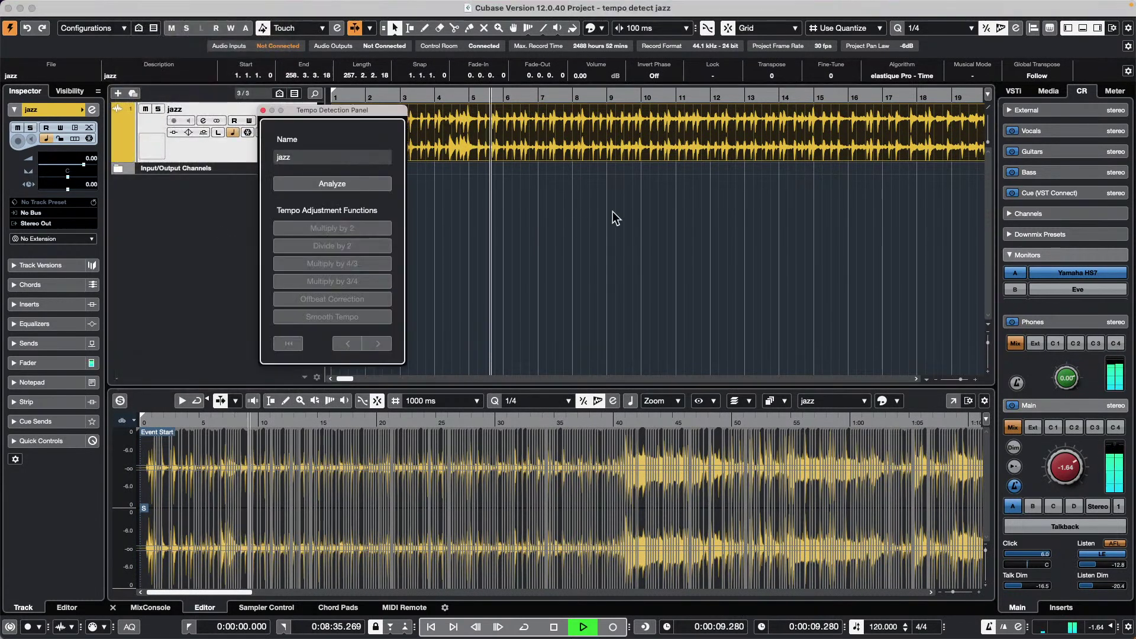
pyautogui.click(372, 184)
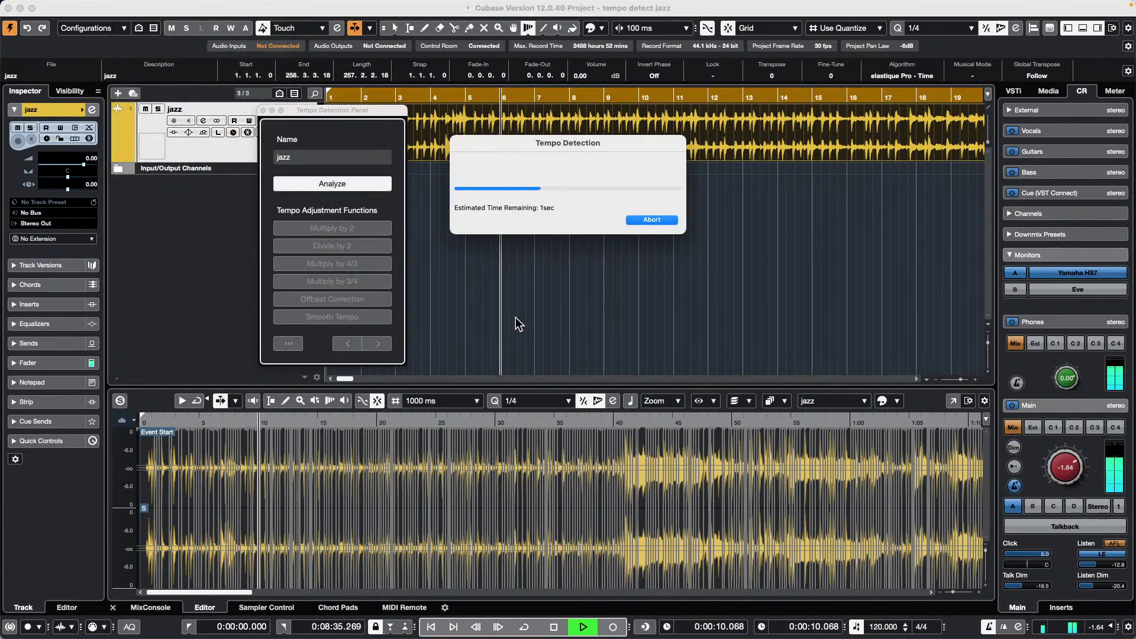
pyautogui.click(348, 300)
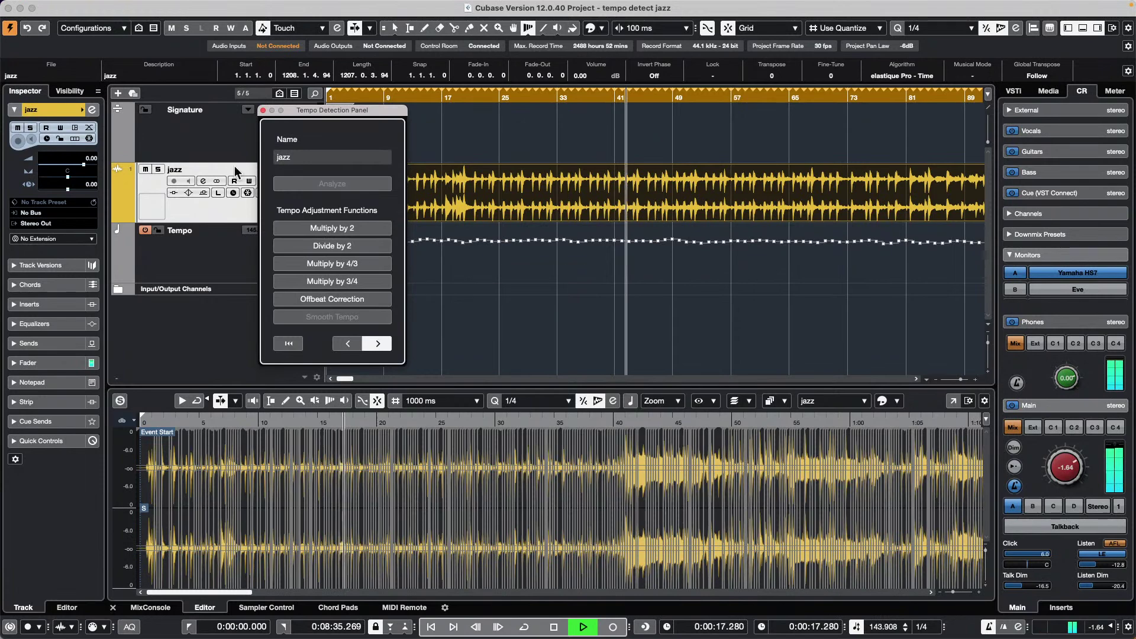
pyautogui.click(263, 110)
pyautogui.press('space')
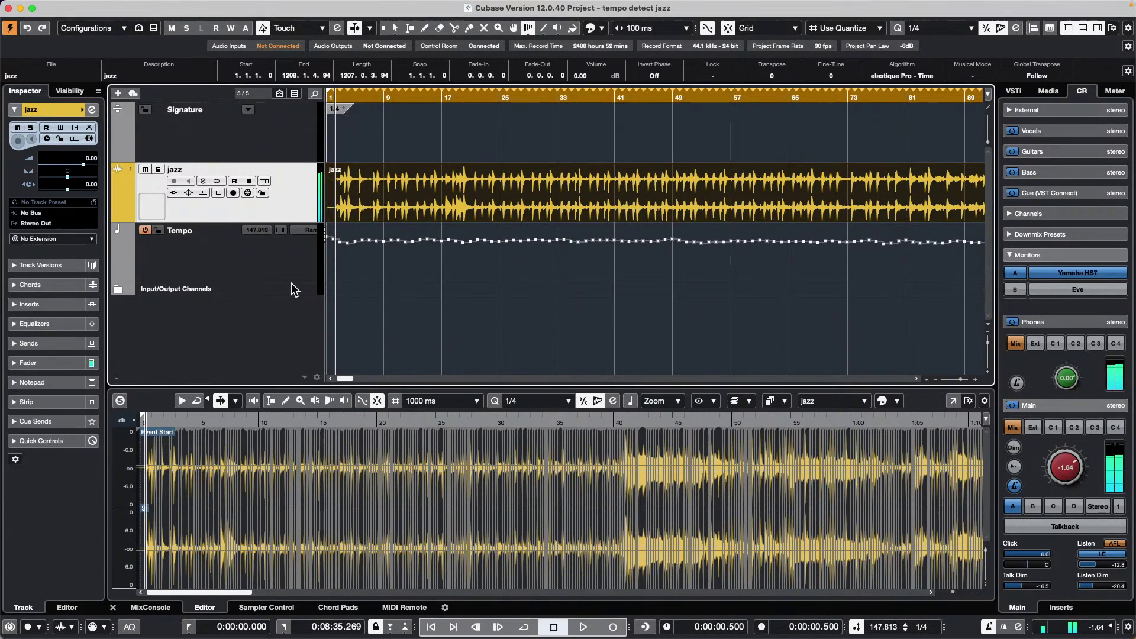
# Make the Tempo track taller, examine the detected tempo curve across the song and play a short part.
pyautogui.moveTo(287, 282); pyautogui.dragTo(287, 341)
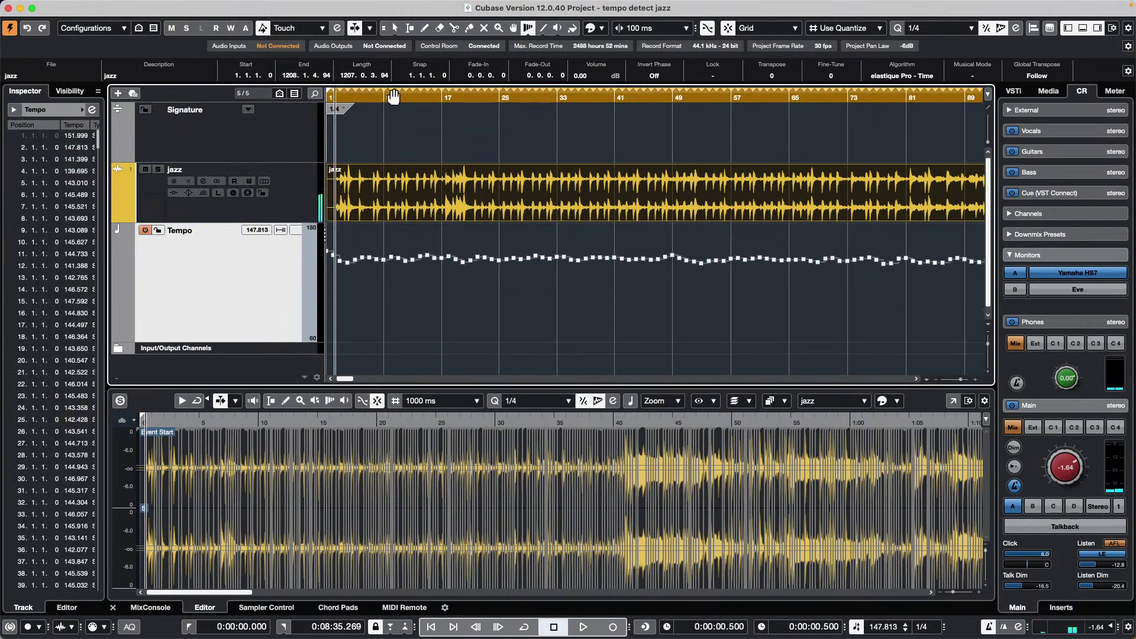
pyautogui.moveTo(394, 94); pyautogui.dragTo(402, 140)
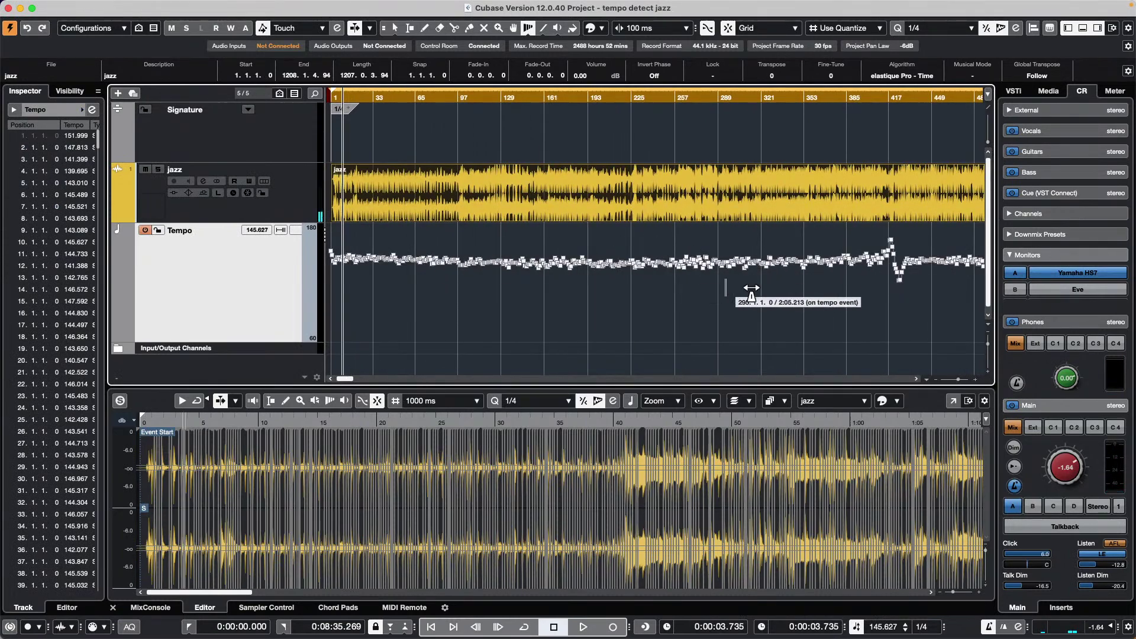
pyautogui.press('space')
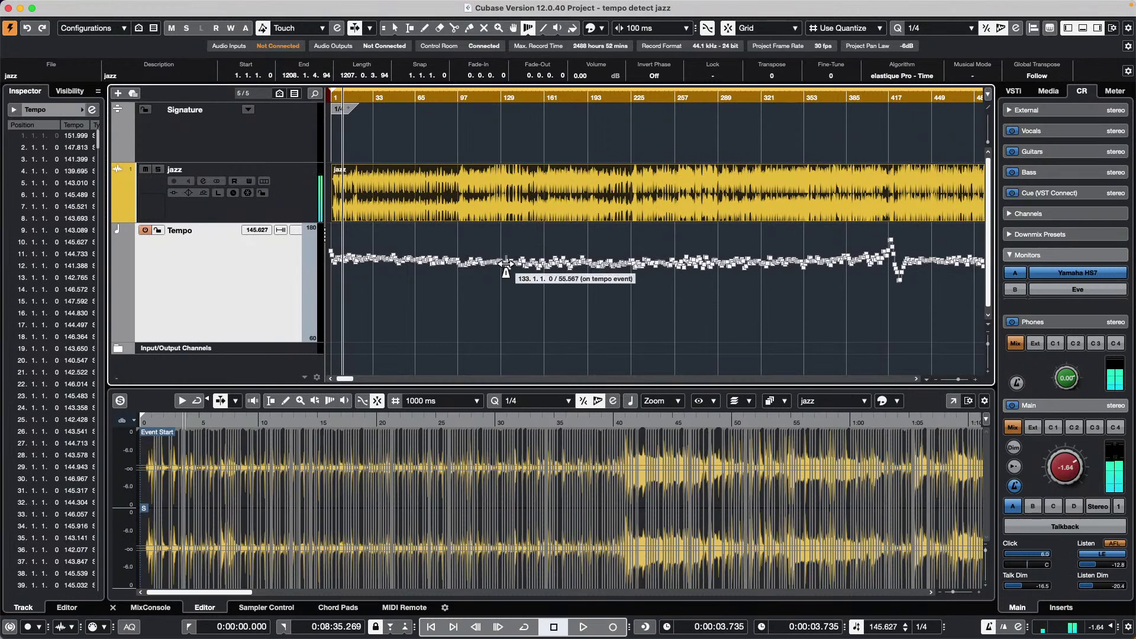
pyautogui.press('1')
pyautogui.press('space')
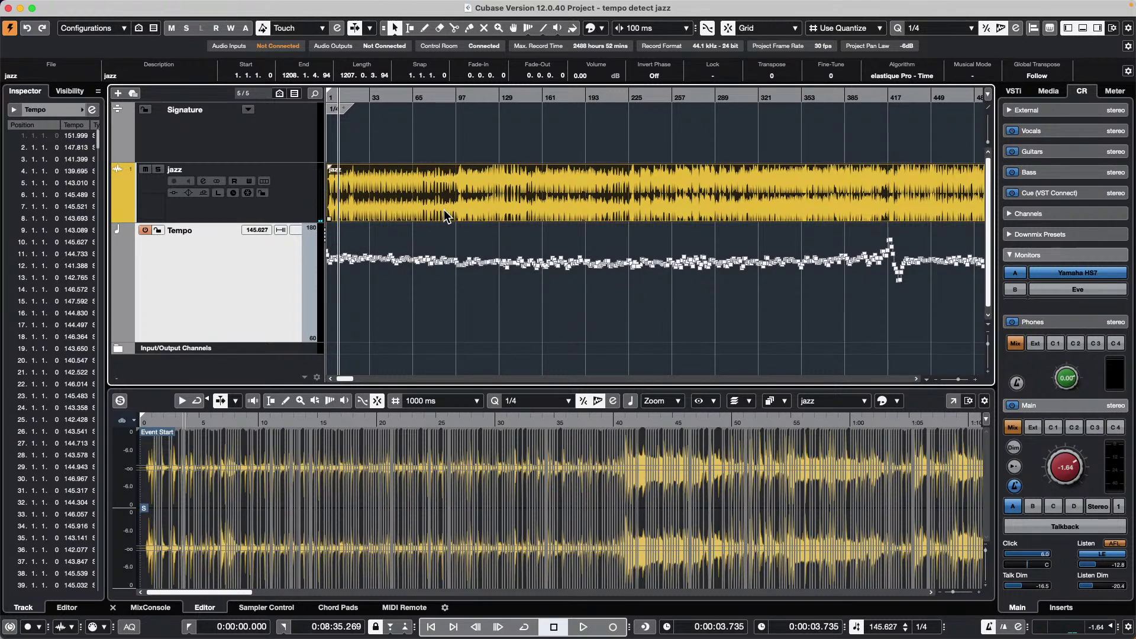
# Set the jazz event's definition from the tempo, saved in the project only, with all tracks set to musical time base.
pyautogui.click(172, 6)
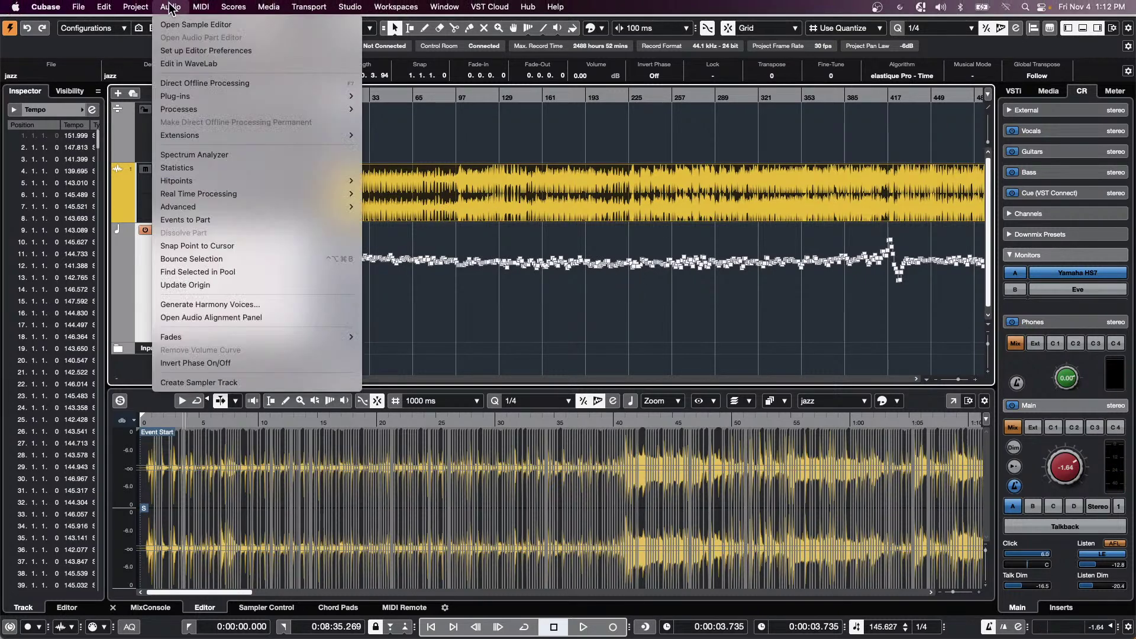
pyautogui.click(61, 180)
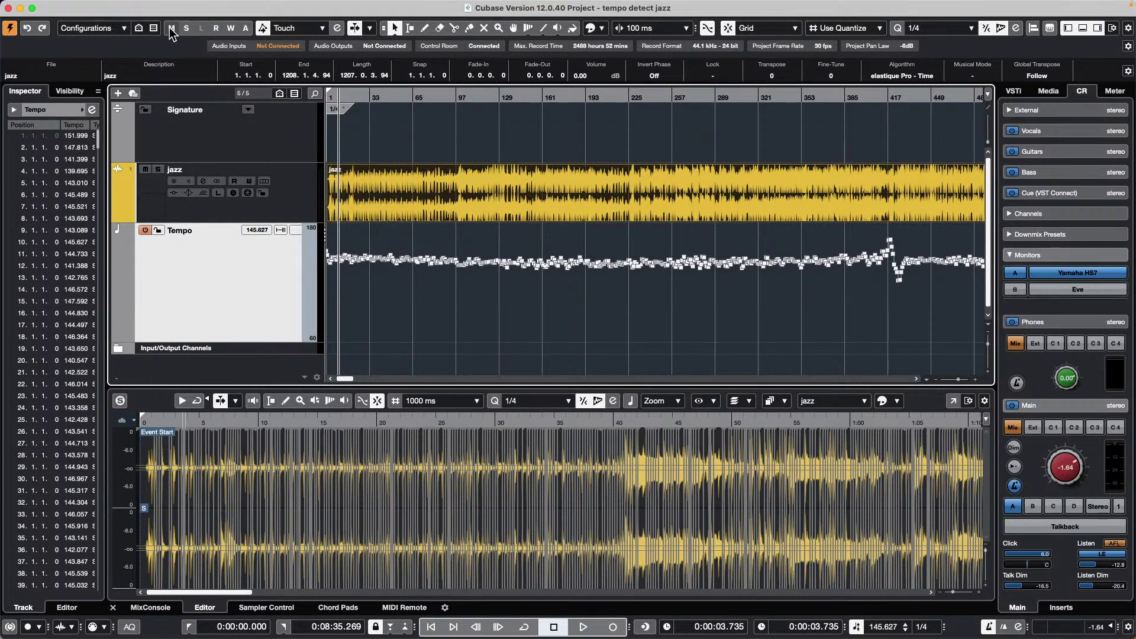
pyautogui.click(171, 7)
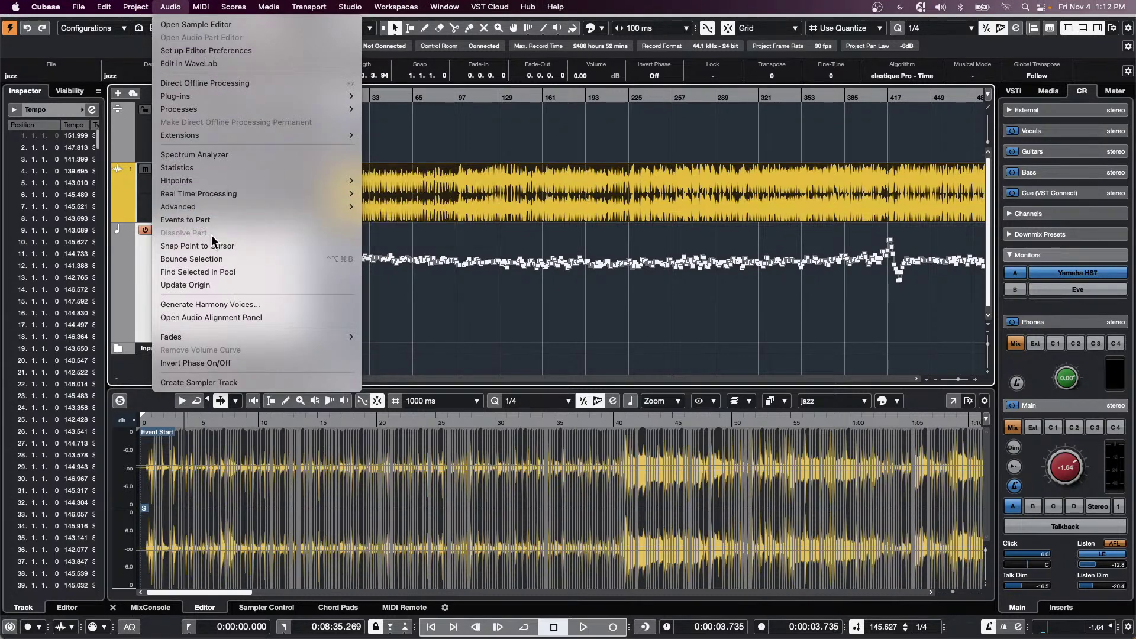
pyautogui.moveTo(212, 207)
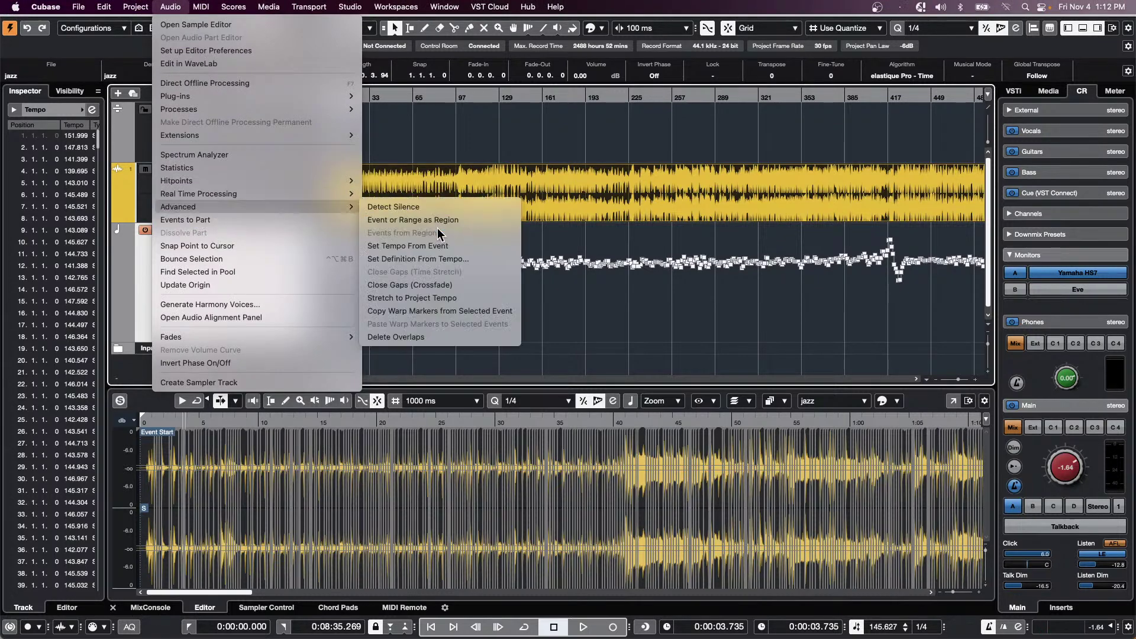
pyautogui.click(440, 262)
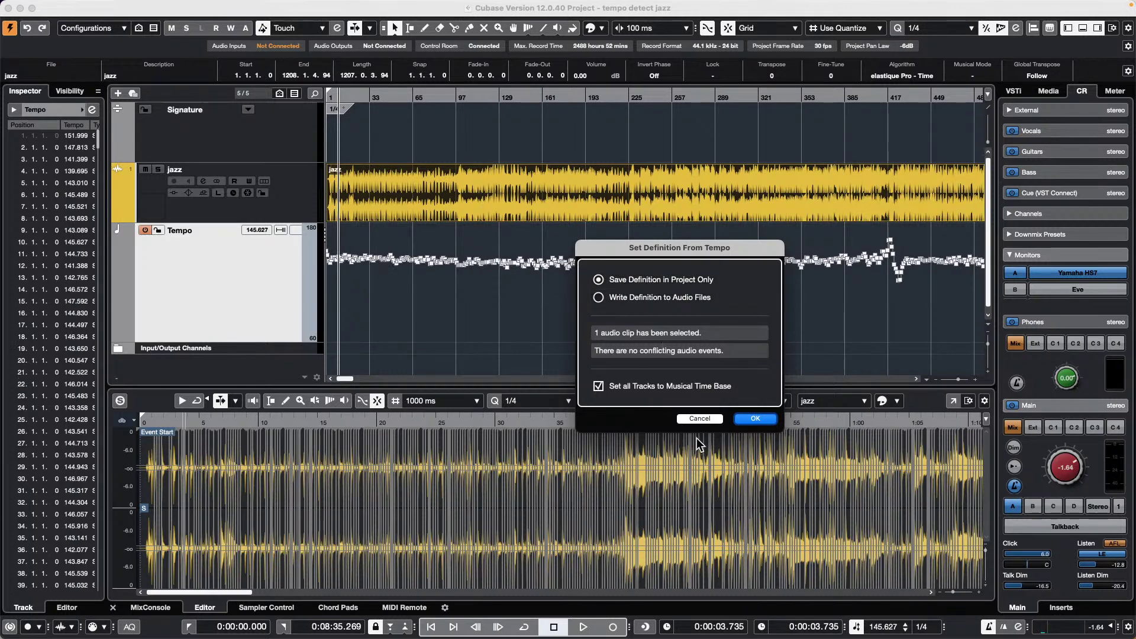
pyautogui.click(756, 419)
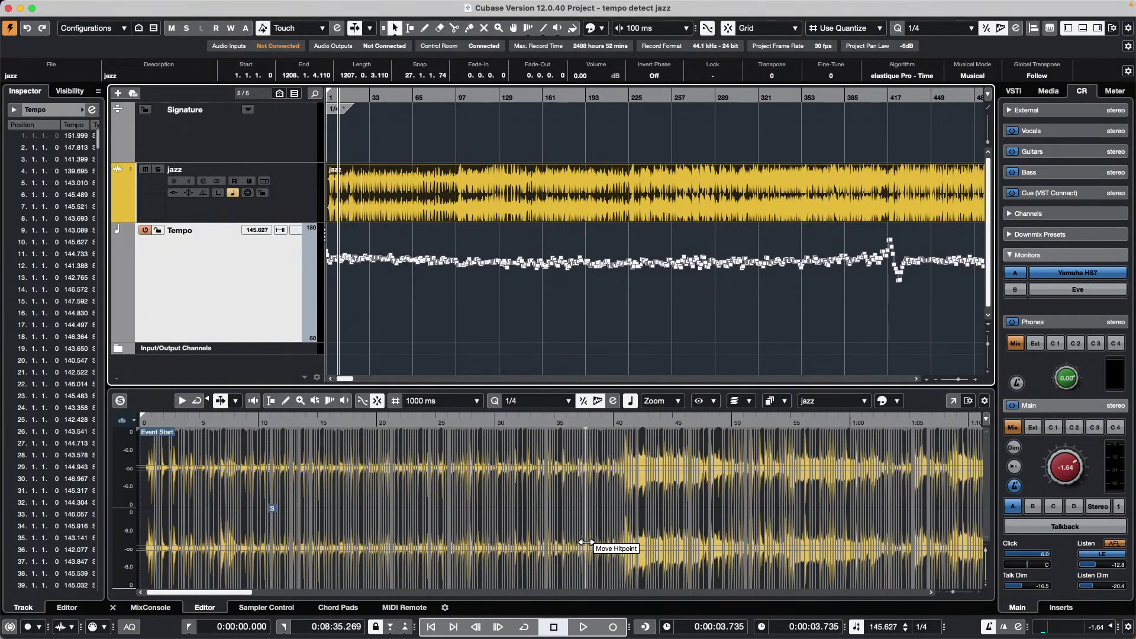
# Play the jazz track, deactivate the Tempo track and set the fixed tempo to 144 BPM.
pyautogui.press('space')
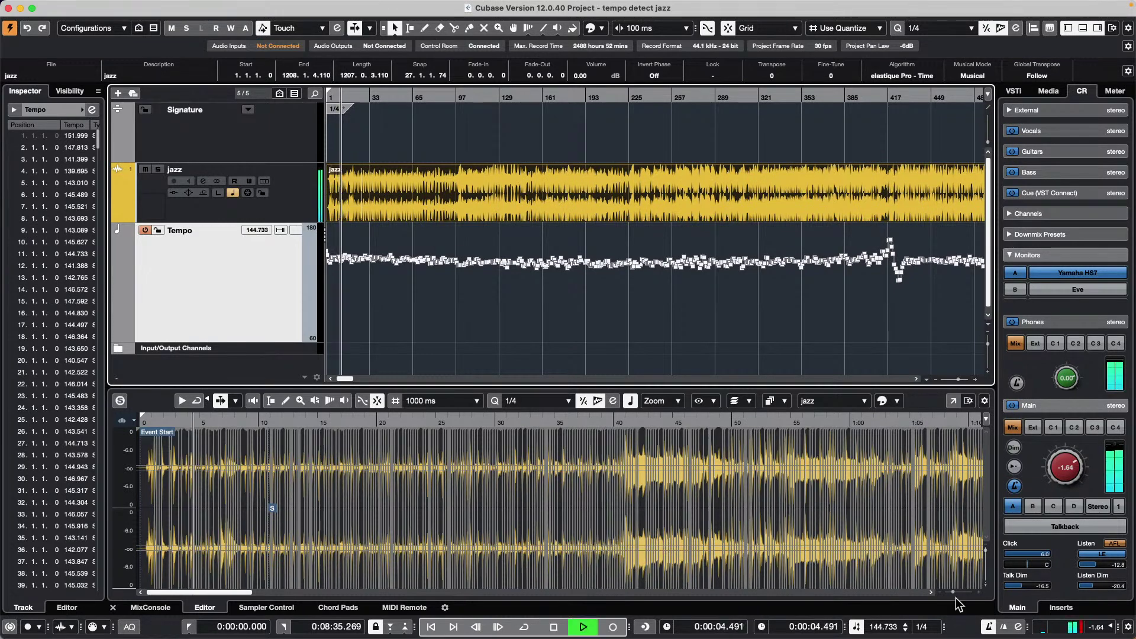
pyautogui.click(857, 628)
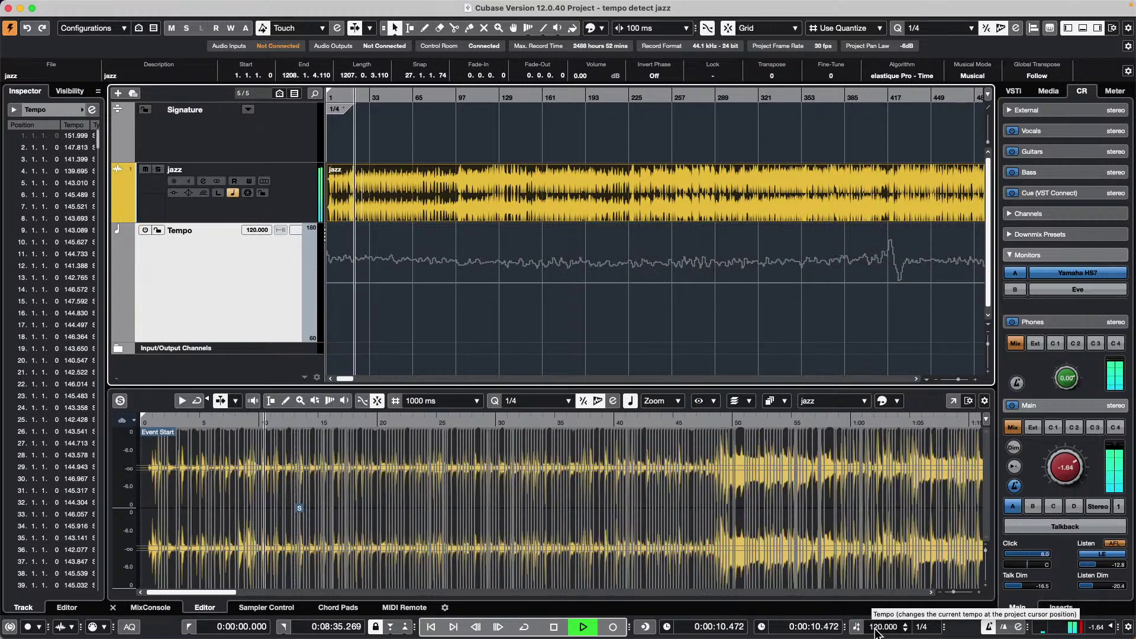
pyautogui.doubleClick(872, 628)
pyautogui.write('144')
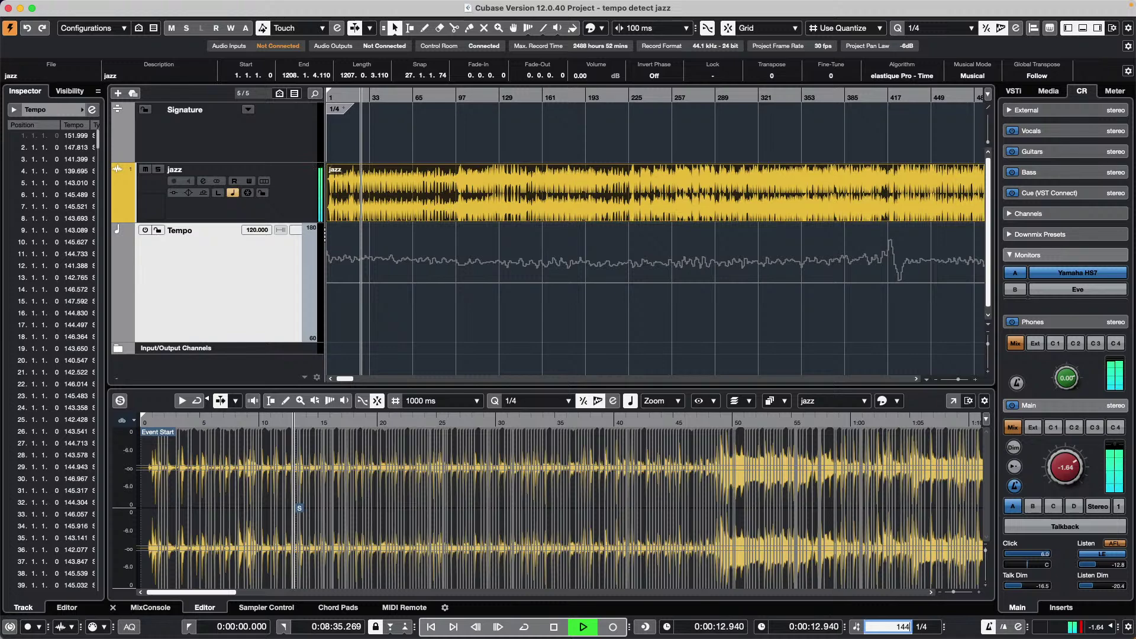
pyautogui.press('Return')
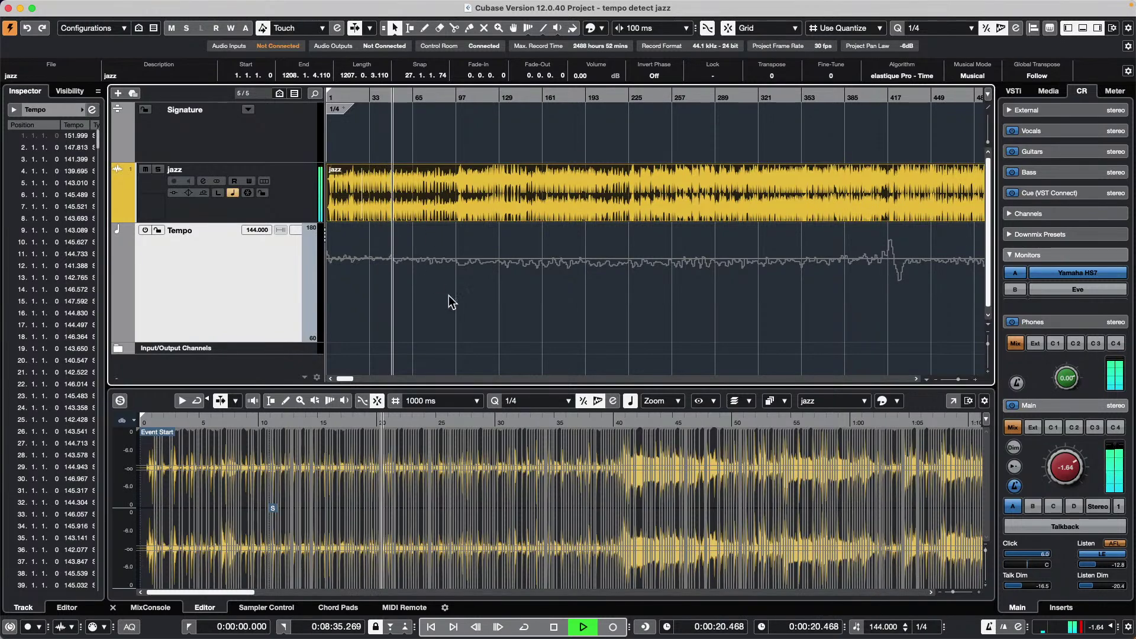
# Reactivate the Tempo track and tilt the tempo points from about bar 62 to bar 110 into a rising ramp.
pyautogui.click(145, 230)
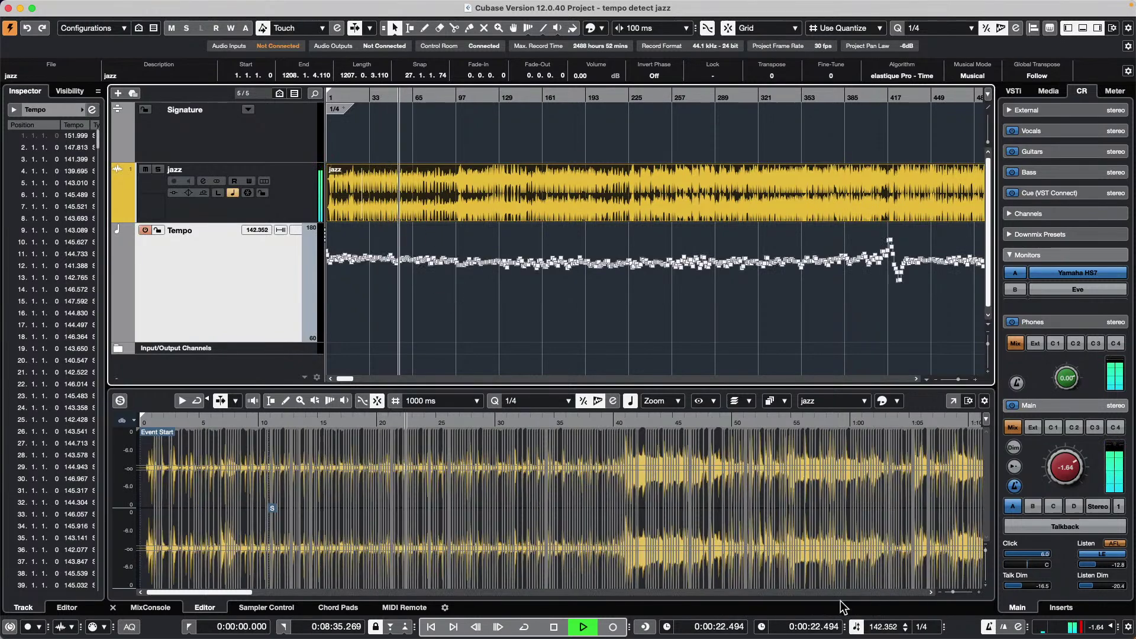
pyautogui.moveTo(409, 277); pyautogui.dragTo(477, 220)
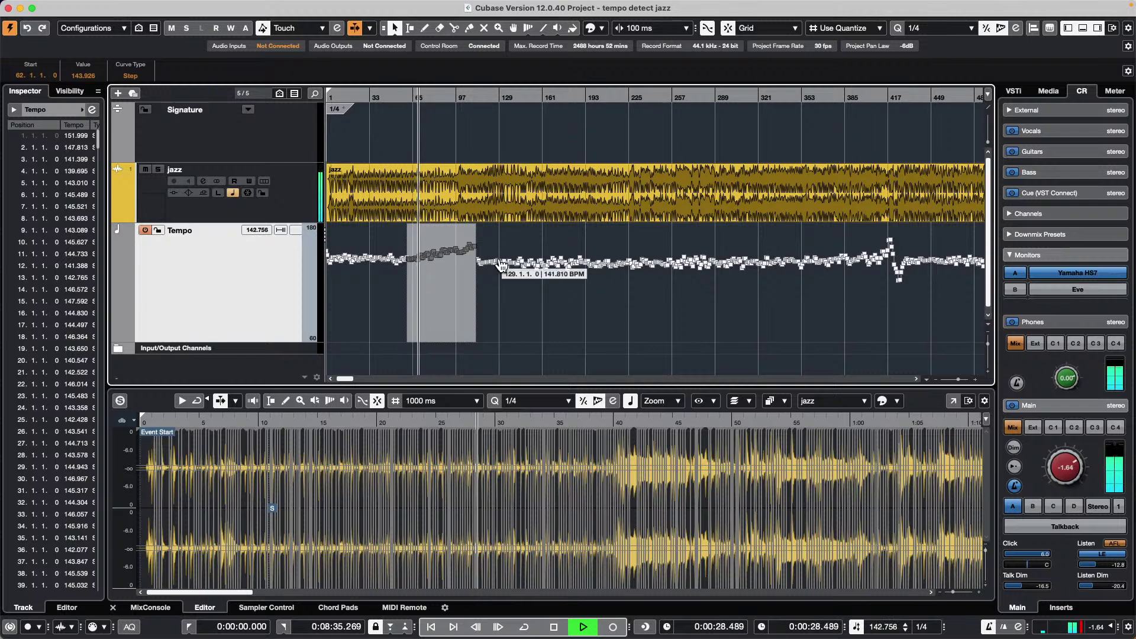
# Select the tempo points from bar 138 to about bar 226, scale and lower them, raise them to about 150 BPM and stop playback.
pyautogui.moveTo(510, 231); pyautogui.dragTo(633, 307)
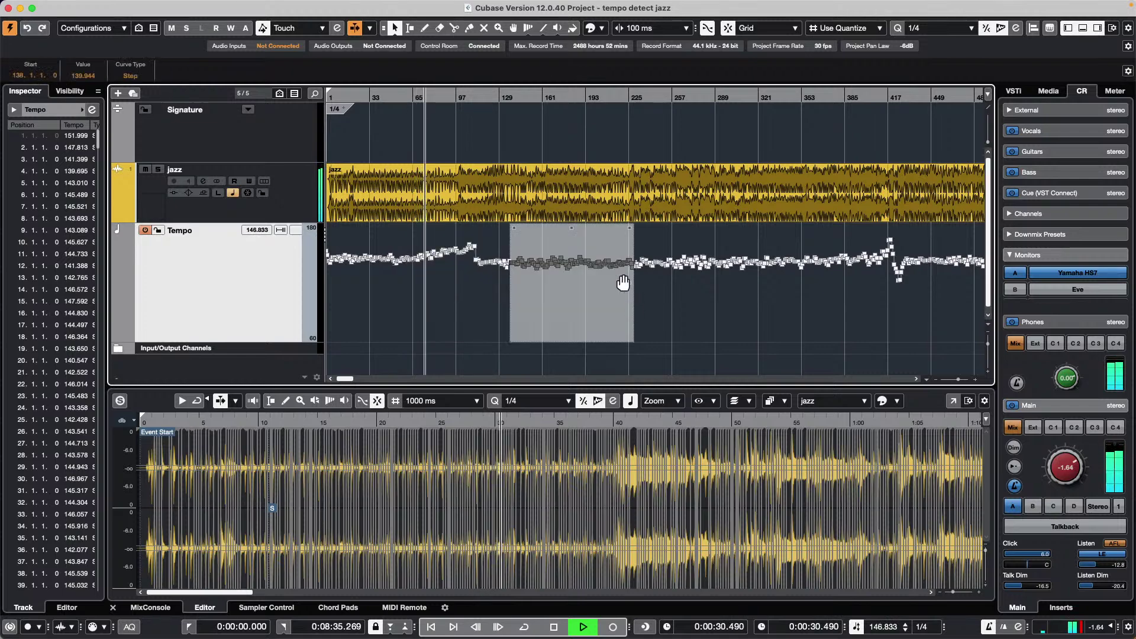
pyautogui.moveTo(573, 229); pyautogui.dragTo(611, 270)
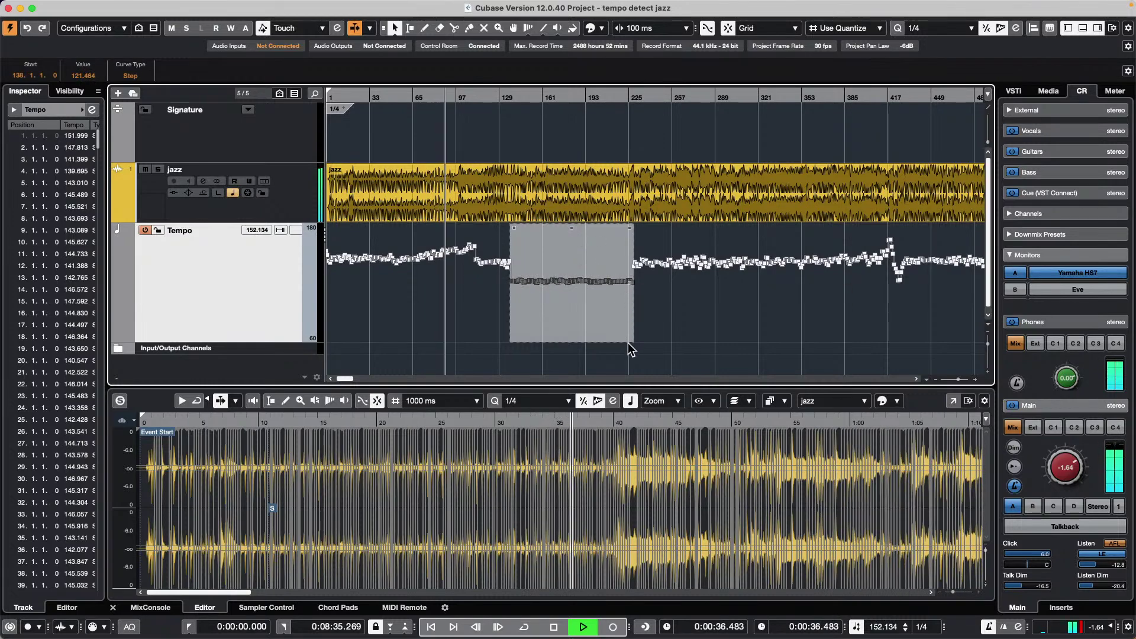
pyautogui.moveTo(628, 306); pyautogui.dragTo(619, 291)
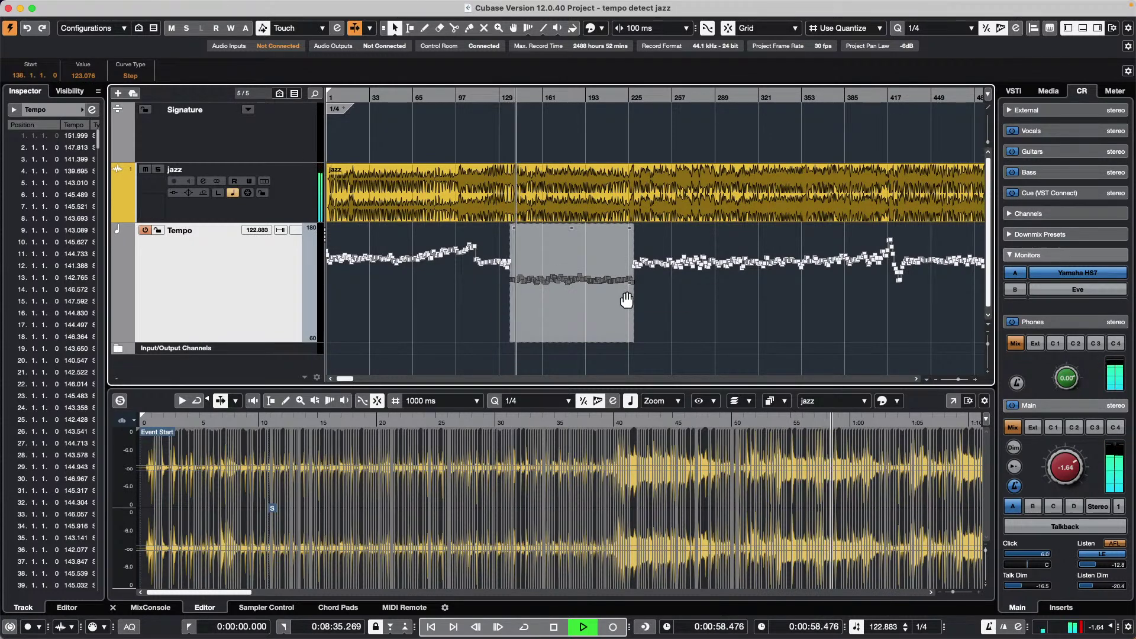
pyautogui.moveTo(627, 300); pyautogui.dragTo(569, 220)
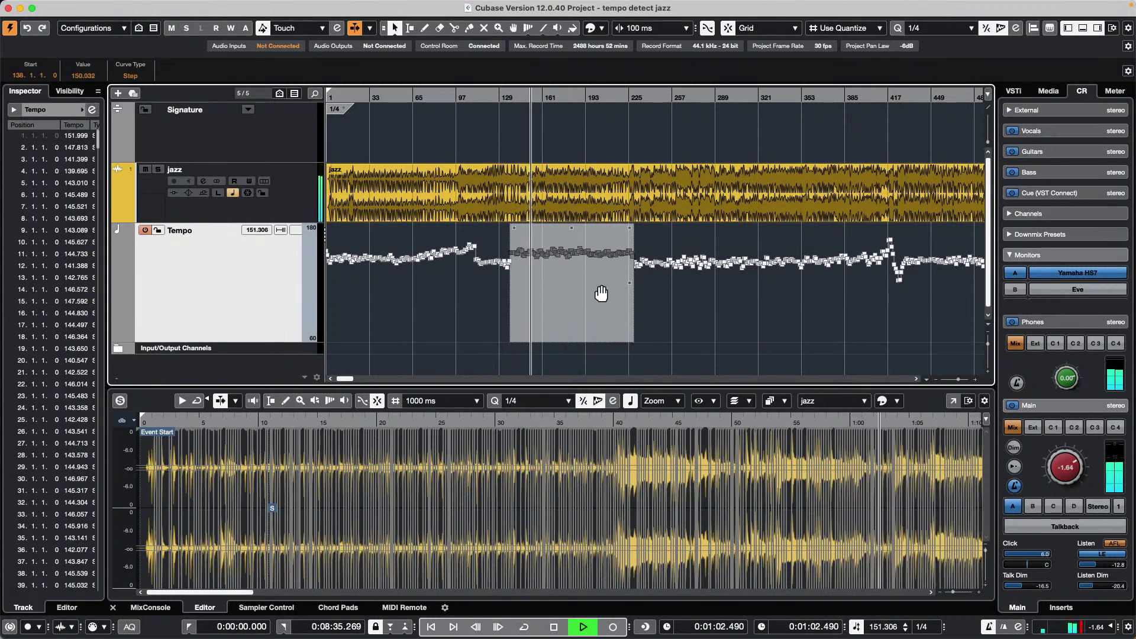
pyautogui.press('space')
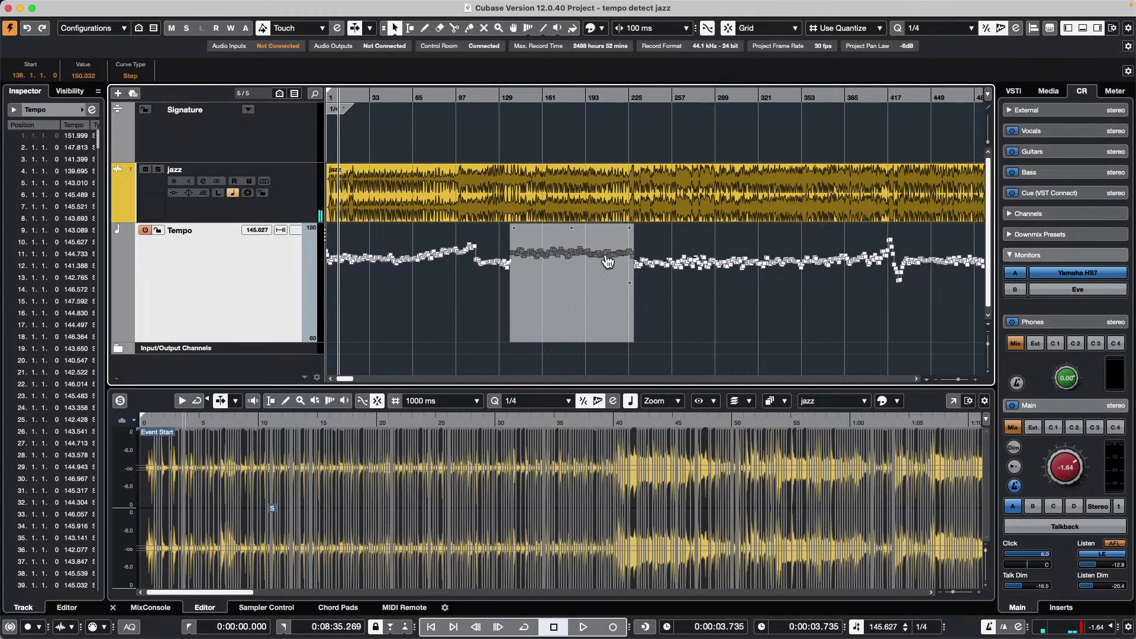
# Select the jazz event and look through its advanced audio options.
pyautogui.moveTo(561, 228)
pyautogui.moveTo(569, 251)
pyautogui.moveTo(215, 7)
pyautogui.click(172, 7)
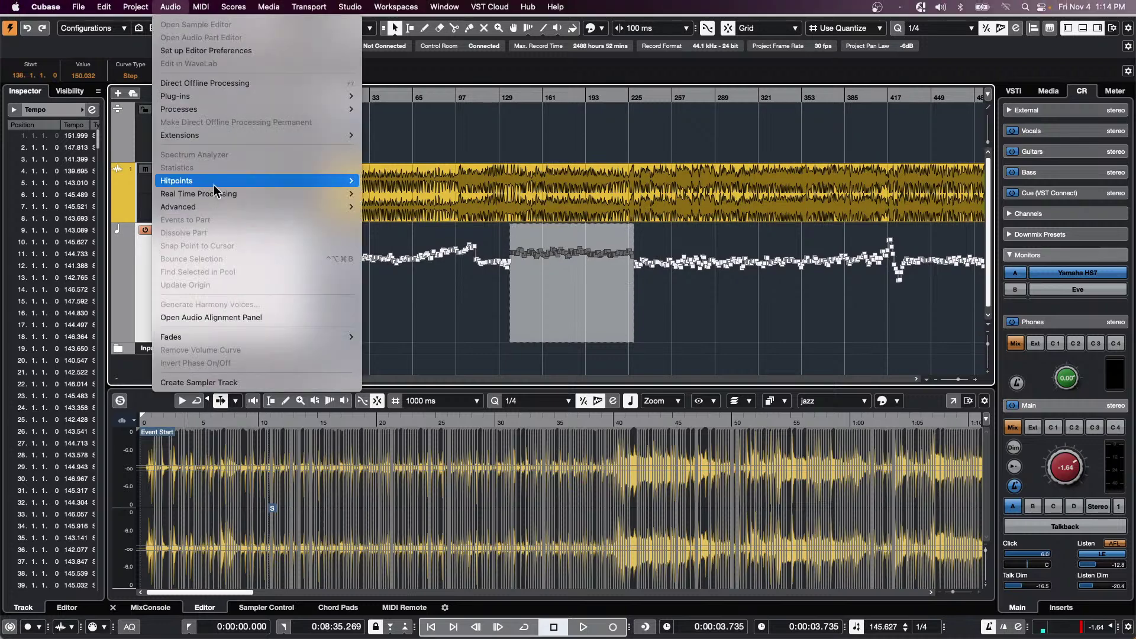
pyautogui.click(438, 196)
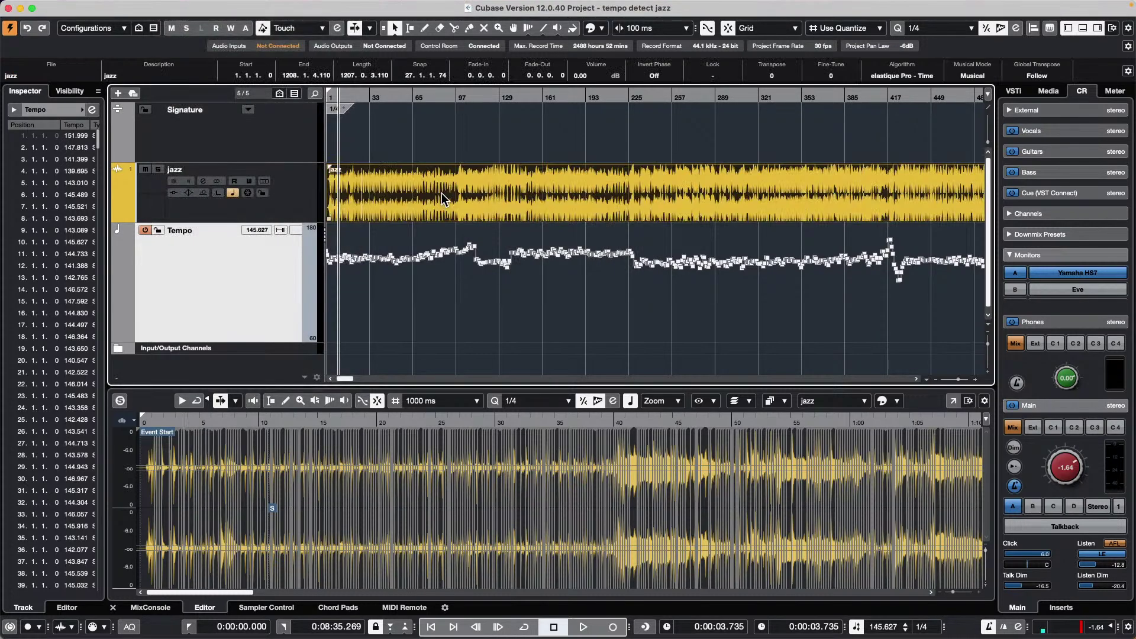
pyautogui.click(171, 6)
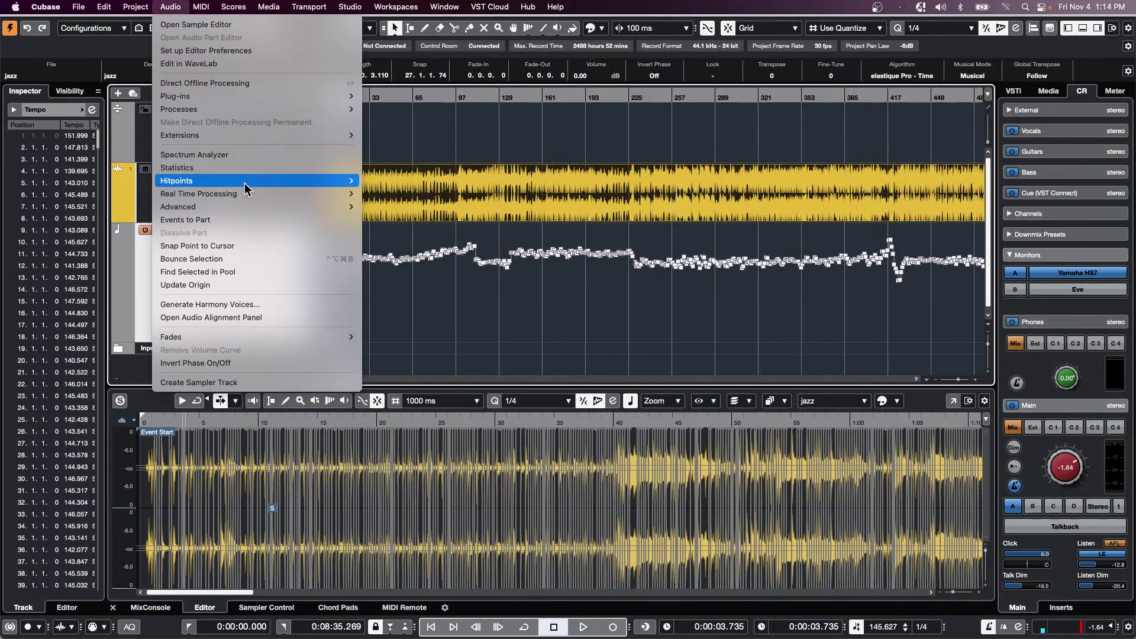
pyautogui.moveTo(331, 207)
pyautogui.click(475, 261)
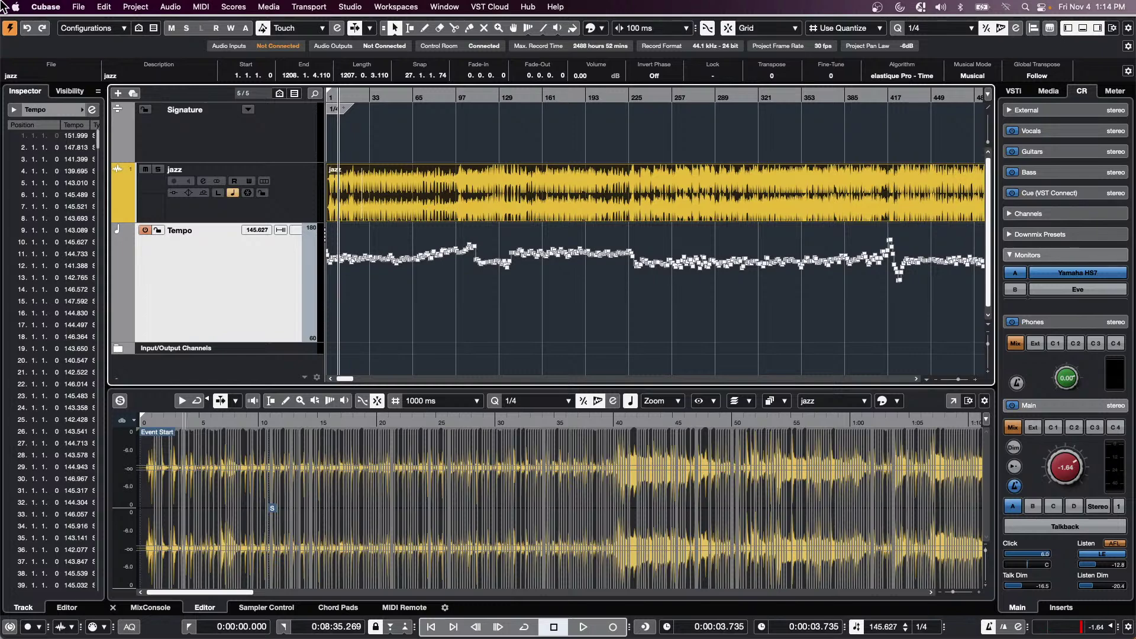
# Add one instrument track with no VST instrument, routed to Stereo Out.
pyautogui.rightClick(296, 198)
pyautogui.moveTo(409, 205)
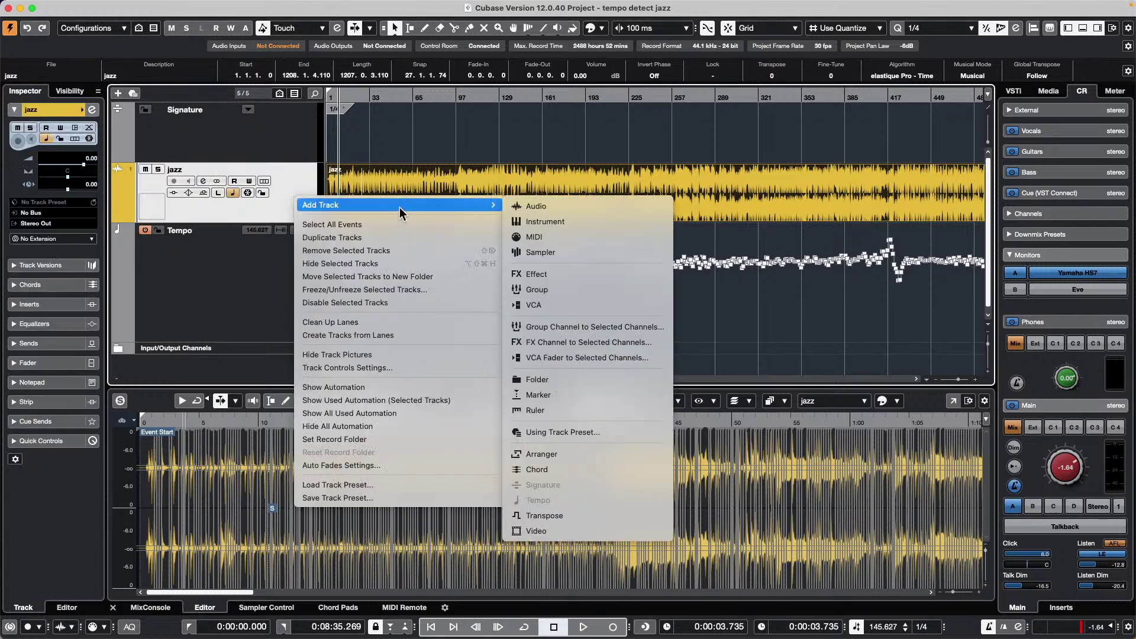
pyautogui.click(539, 222)
pyautogui.click(488, 283)
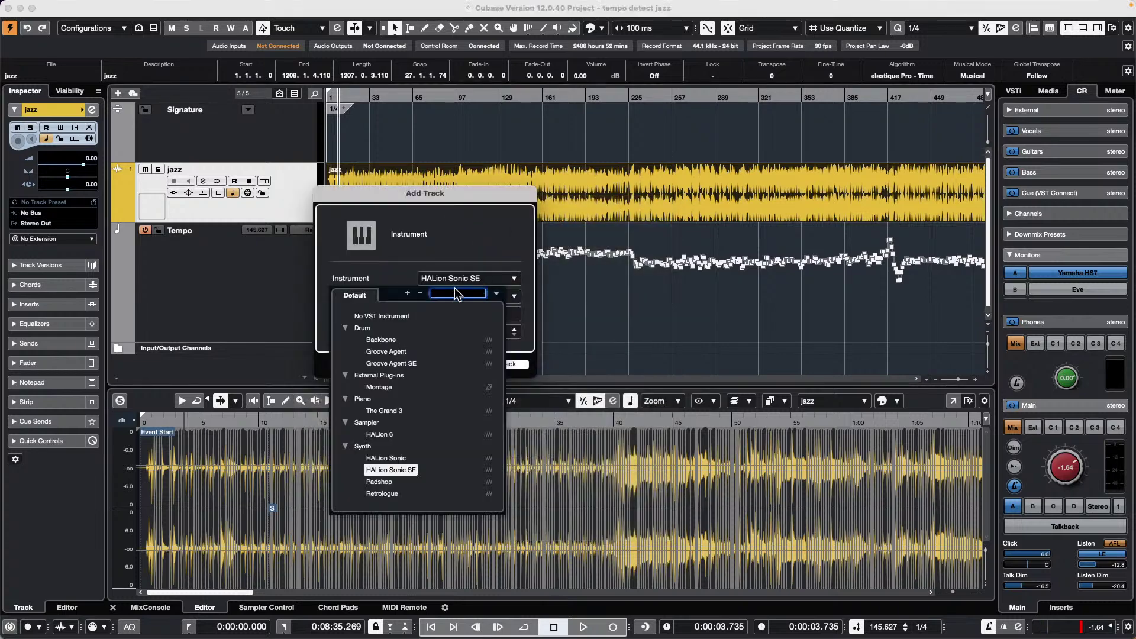
pyautogui.click(378, 316)
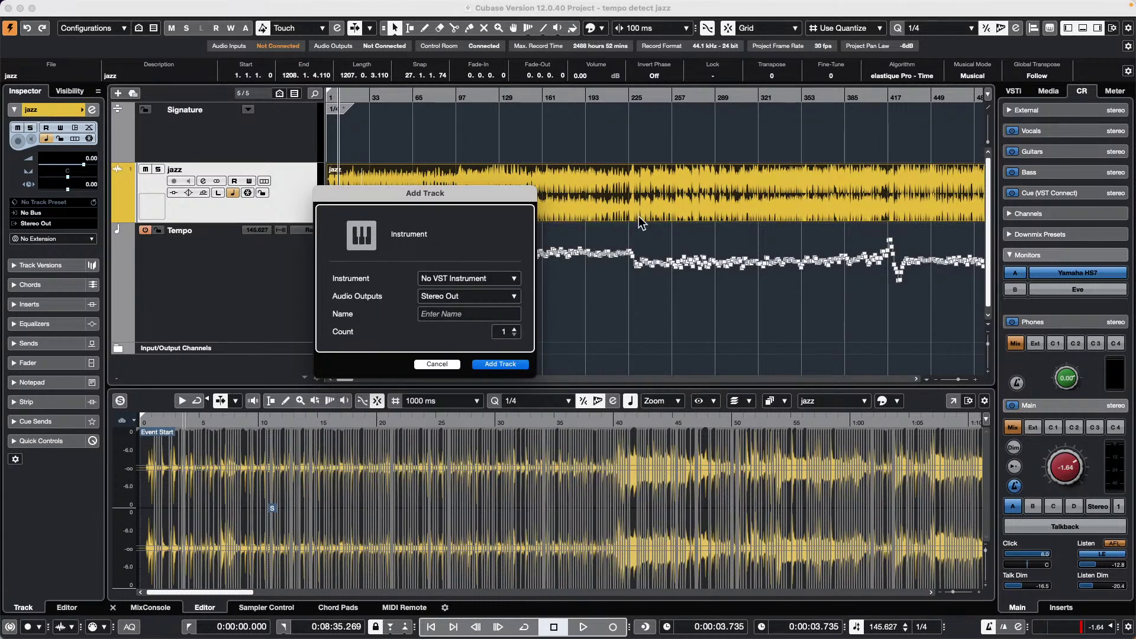
pyautogui.click(501, 364)
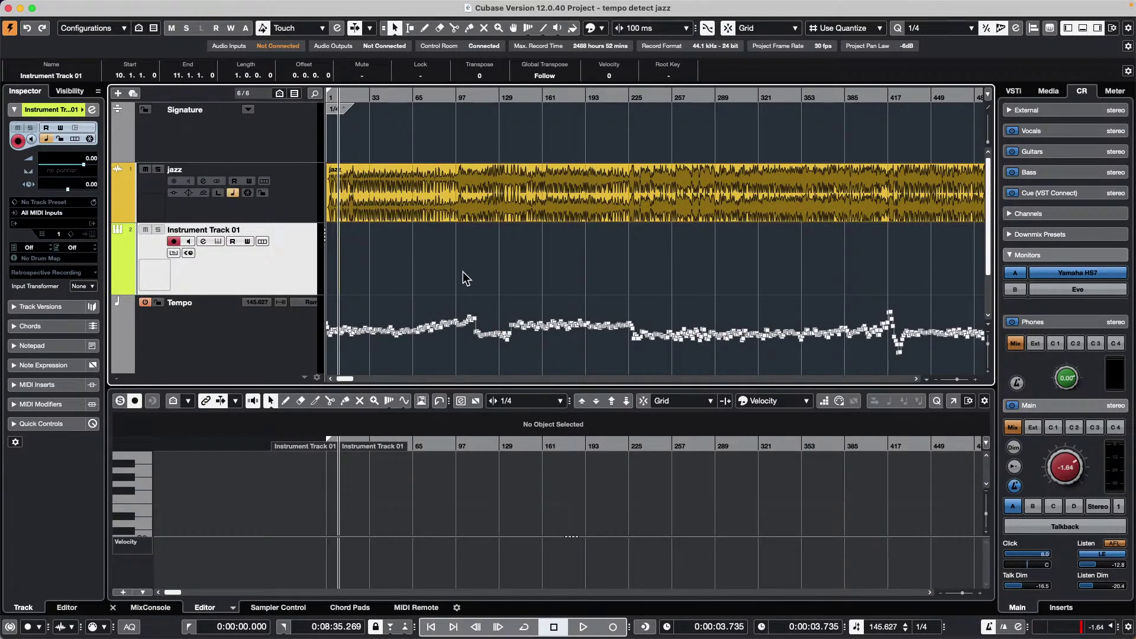
# Examine the MIDI part at bar 10 on Instrument Track 01 in the project and its editor.
pyautogui.scroll(-2, 464, 275)
pyautogui.scroll(2, 464, 279)
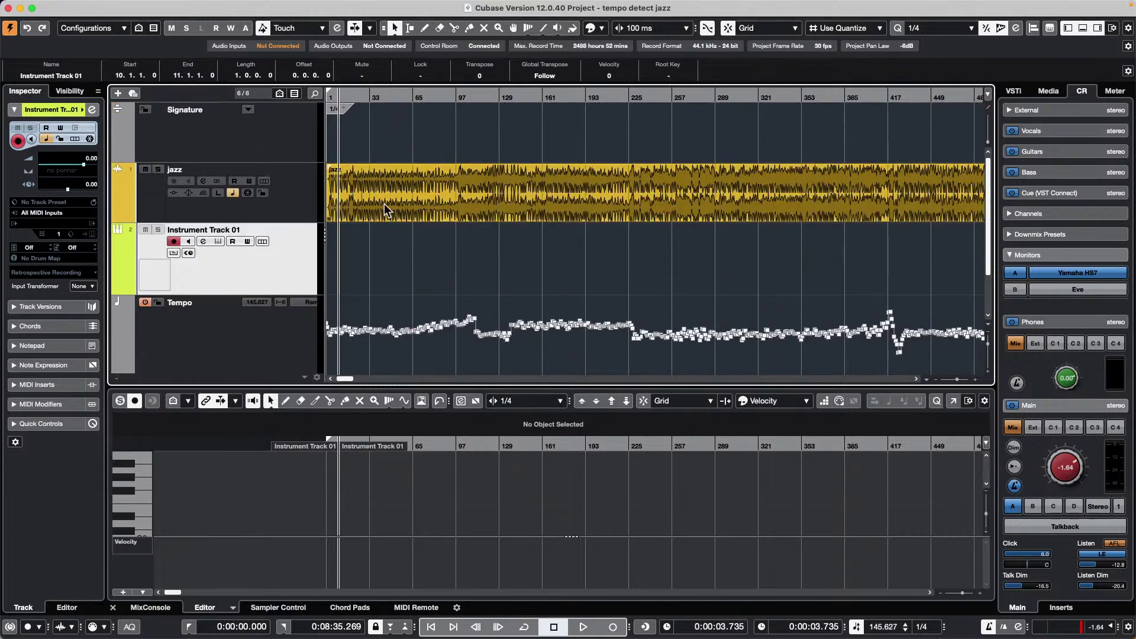
pyautogui.moveTo(392, 90); pyautogui.dragTo(520, 290)
pyautogui.doubleClick(524, 288)
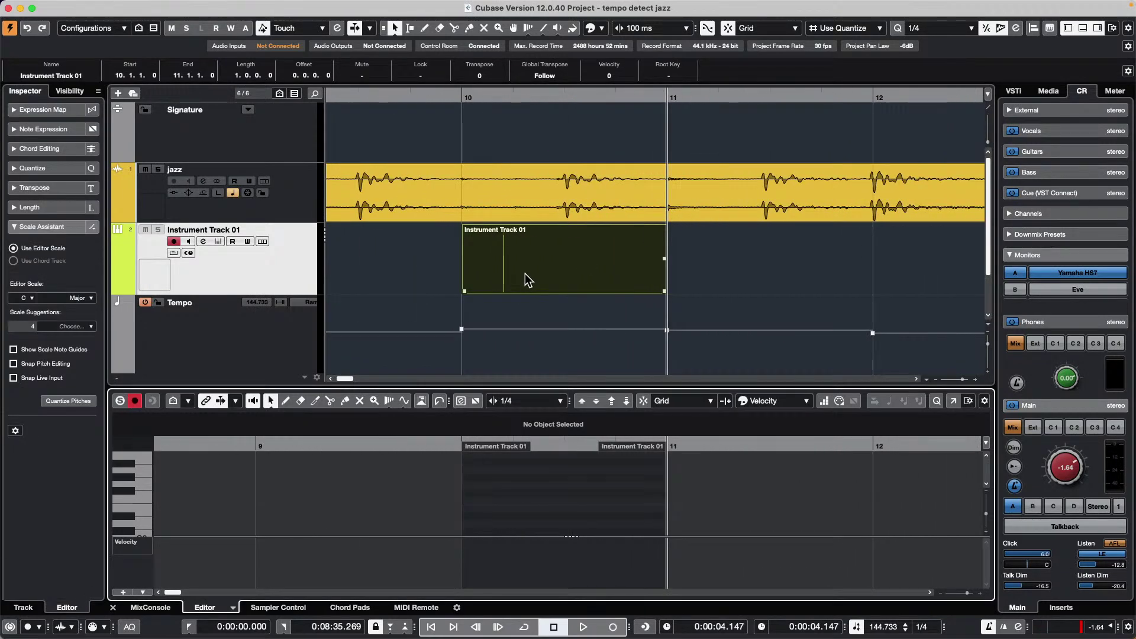
pyautogui.click(487, 90)
pyautogui.moveTo(486, 89); pyautogui.dragTo(487, 51)
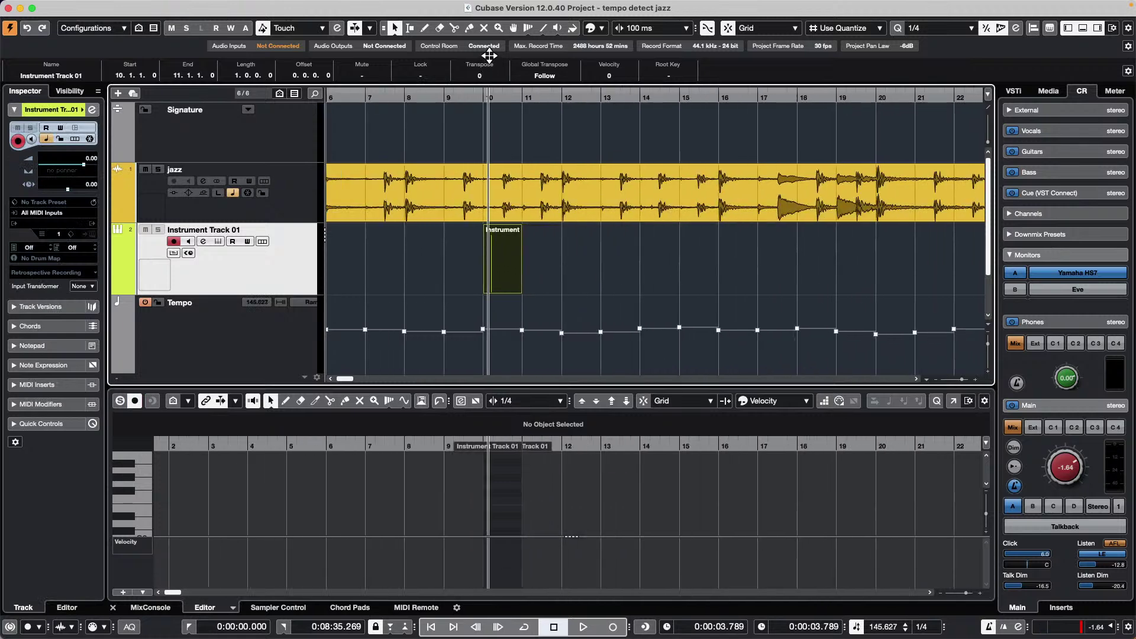
# Set the project cursor to bar 15 and try a short recording on Instrument Track 01.
pyautogui.click(302, 199)
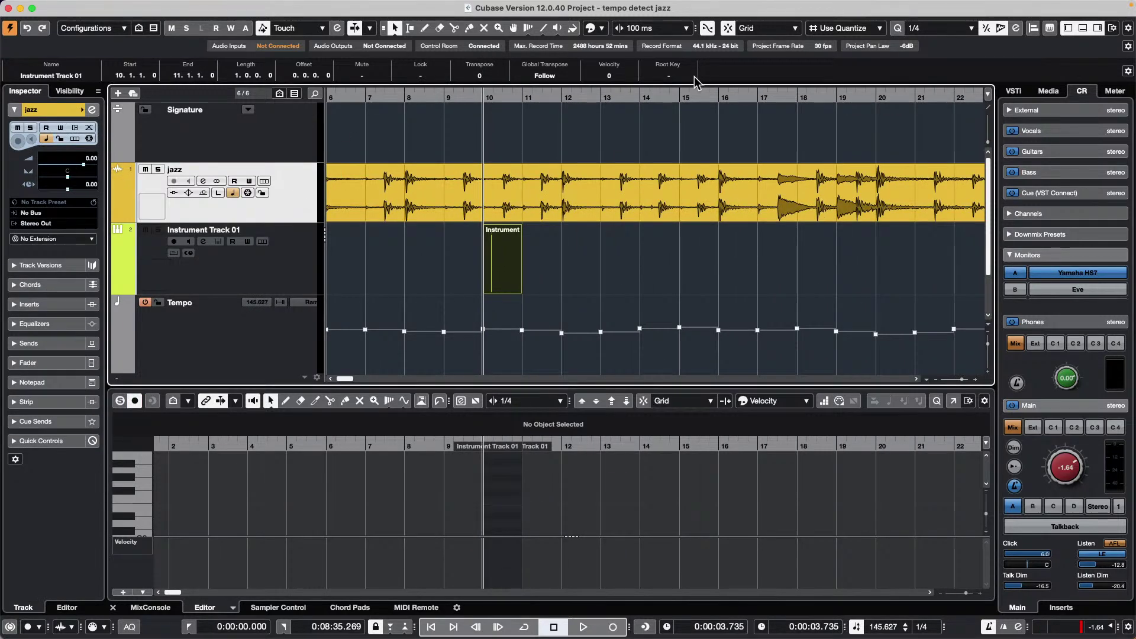
pyautogui.click(683, 92)
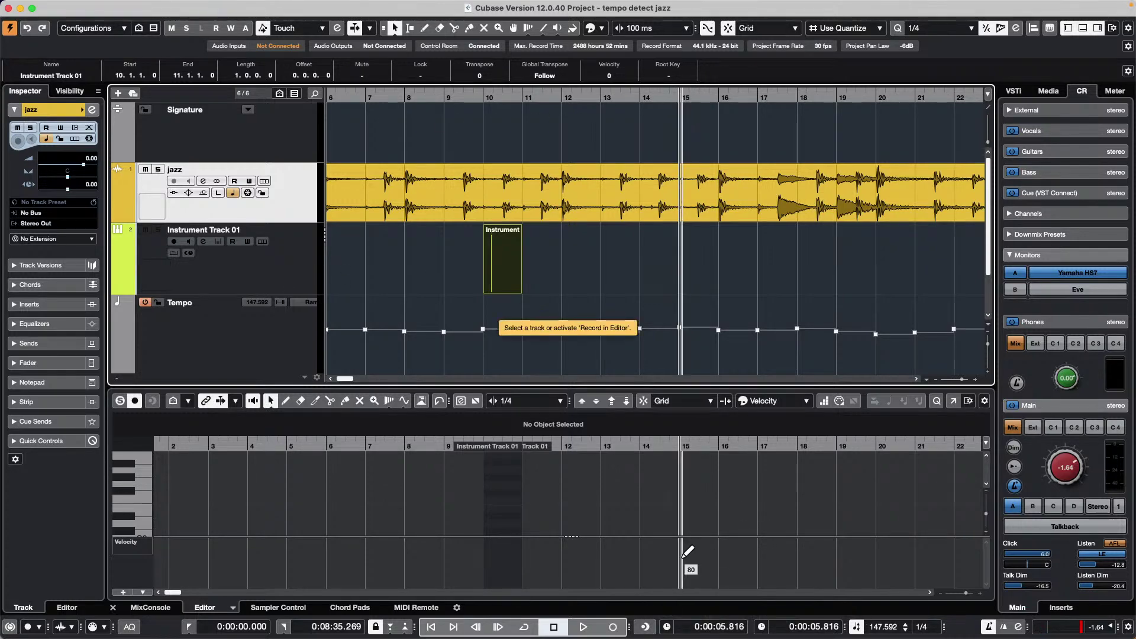
pyautogui.click(276, 257)
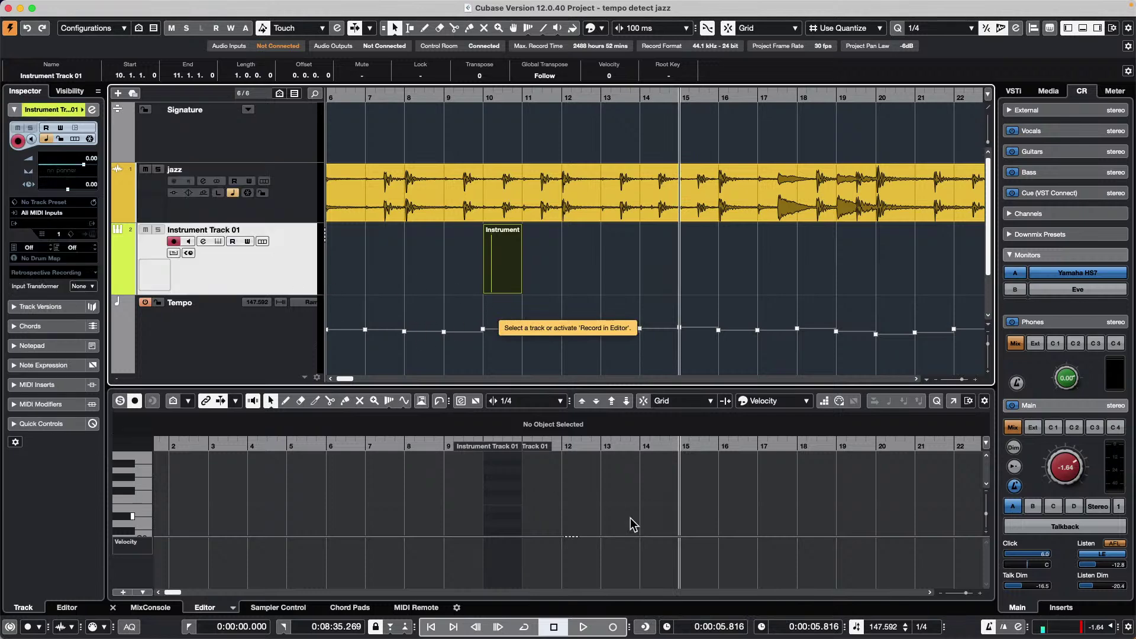
pyautogui.click(614, 630)
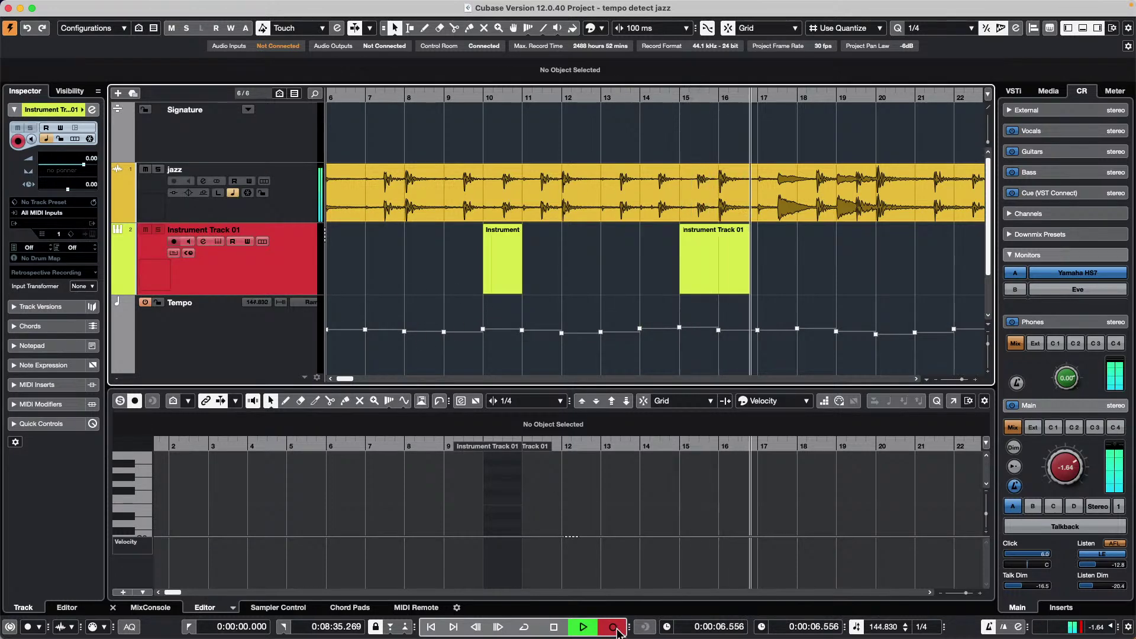
pyautogui.press('space')
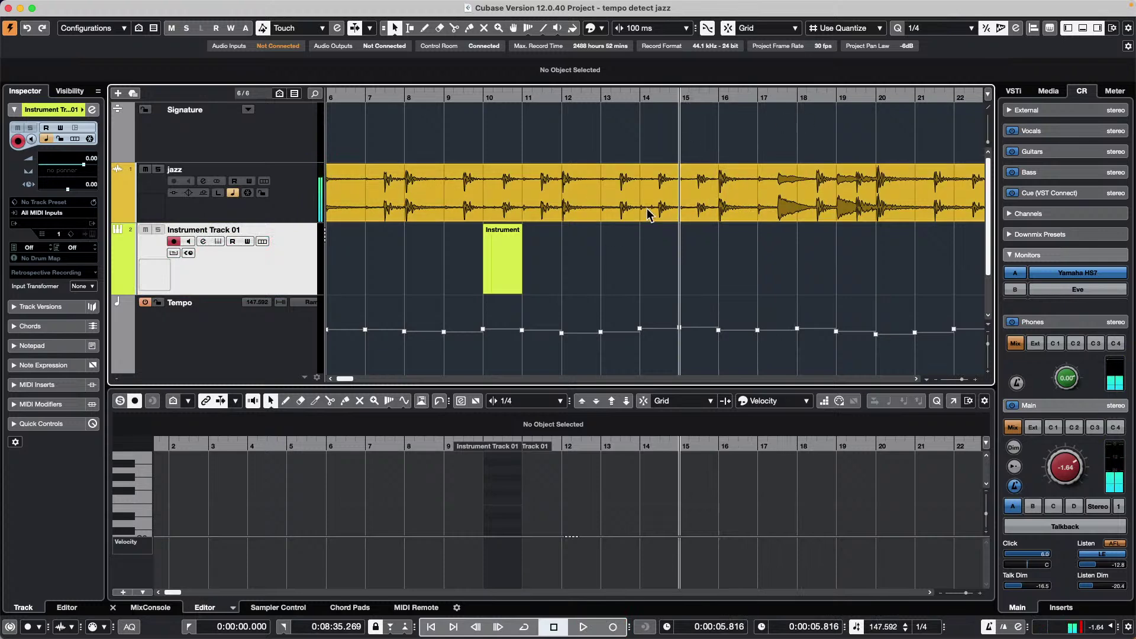
# Move the project cursor to bar 22 and insert the retrospective MIDI recording on Instrument Track 01.
pyautogui.click(323, 210)
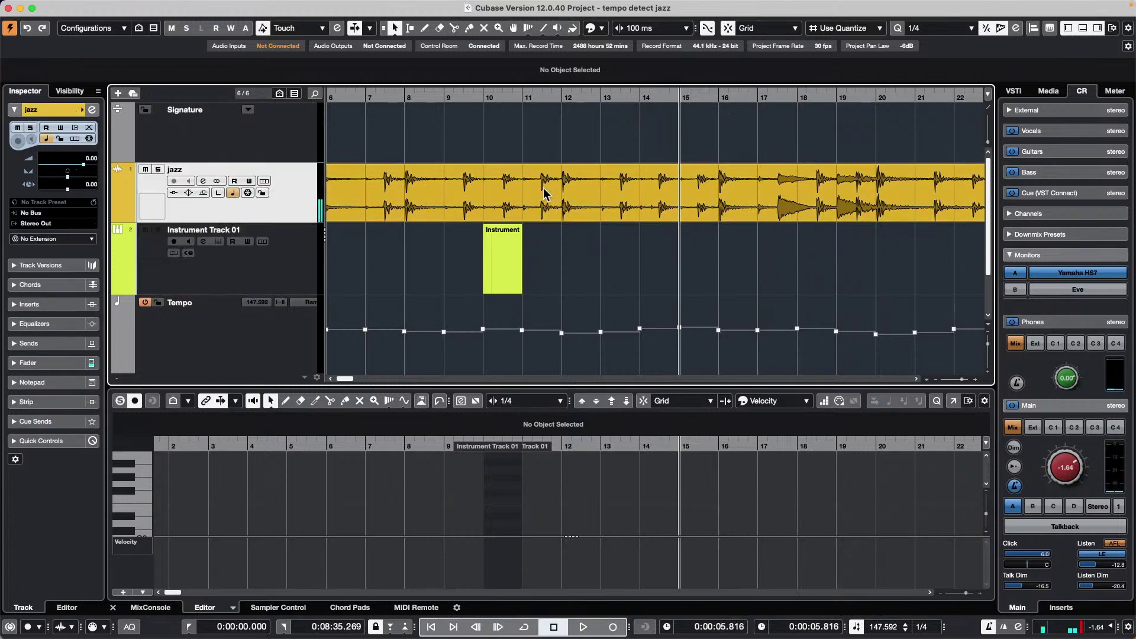
pyautogui.click(533, 97)
pyautogui.moveTo(533, 81); pyautogui.dragTo(534, 66)
pyautogui.click(747, 97)
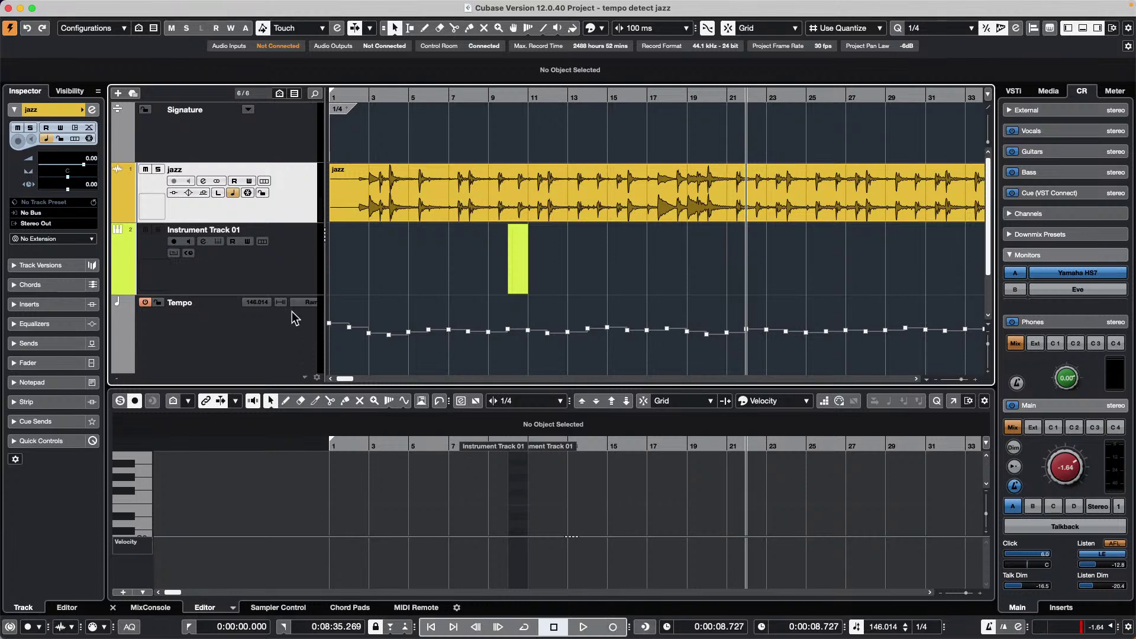
pyautogui.click(282, 274)
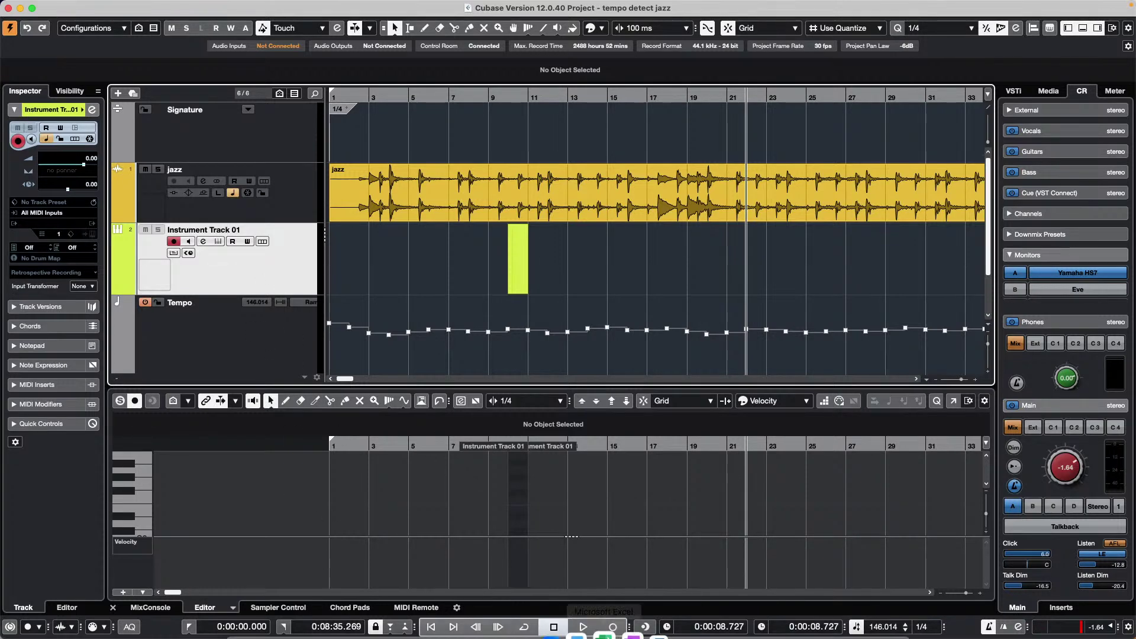
pyautogui.click(645, 627)
pyautogui.moveTo(704, 106); pyautogui.dragTo(702, 76)
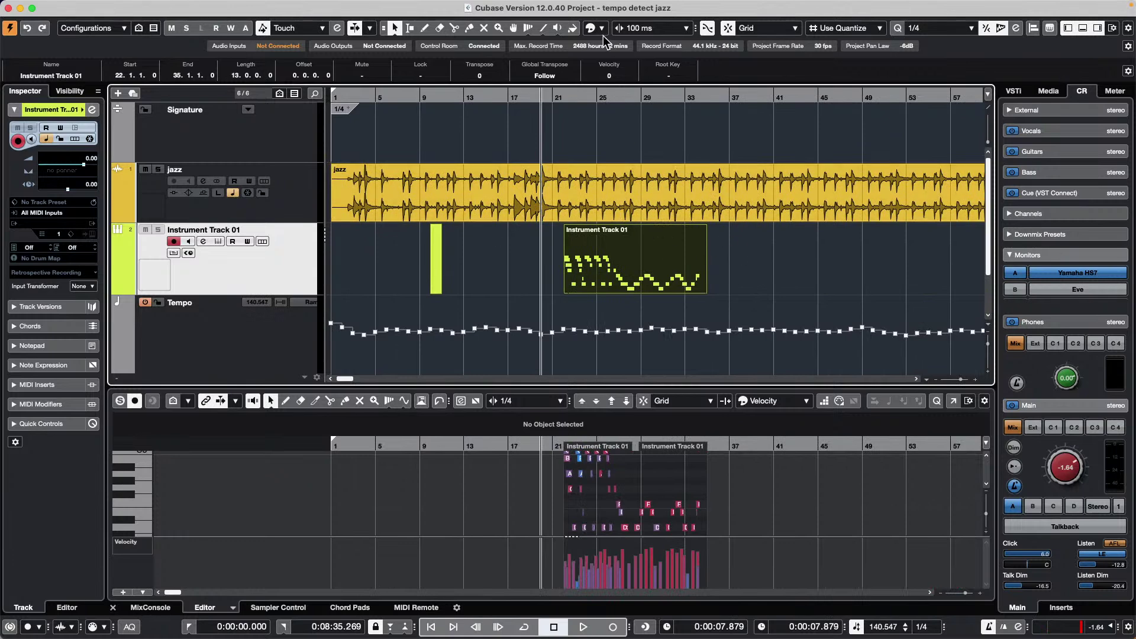
# Erase the MIDI part at bar 22 on Instrument Track 01 and return to the Object Selection tool.
pyautogui.click(284, 178)
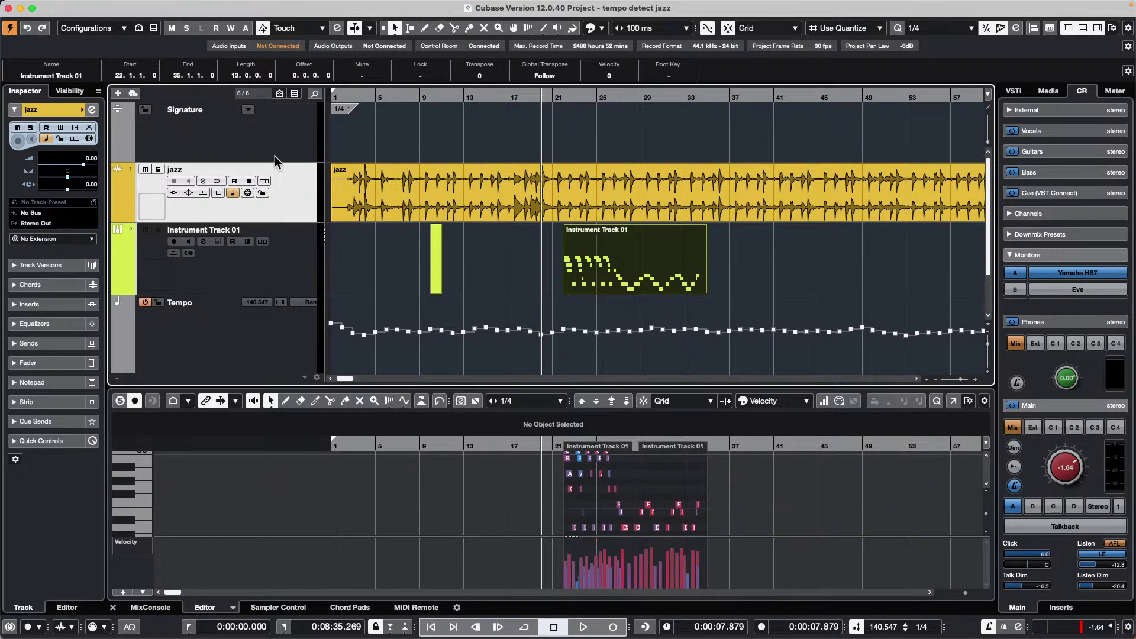
pyautogui.rightClick(613, 246)
pyautogui.click(643, 247)
pyautogui.click(661, 248)
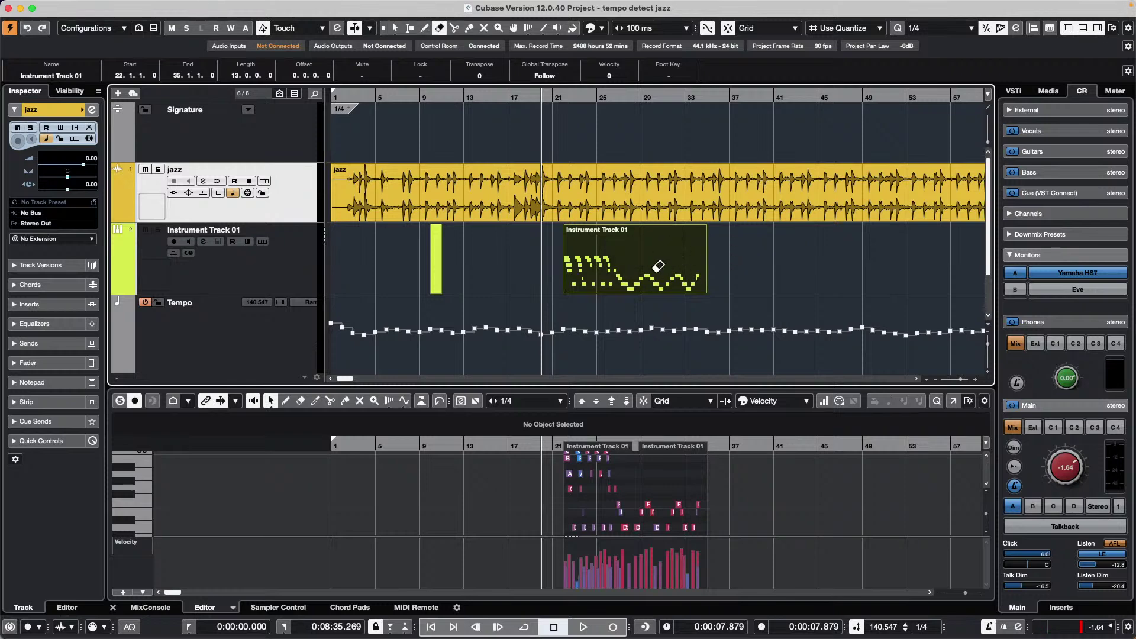
pyautogui.click(659, 266)
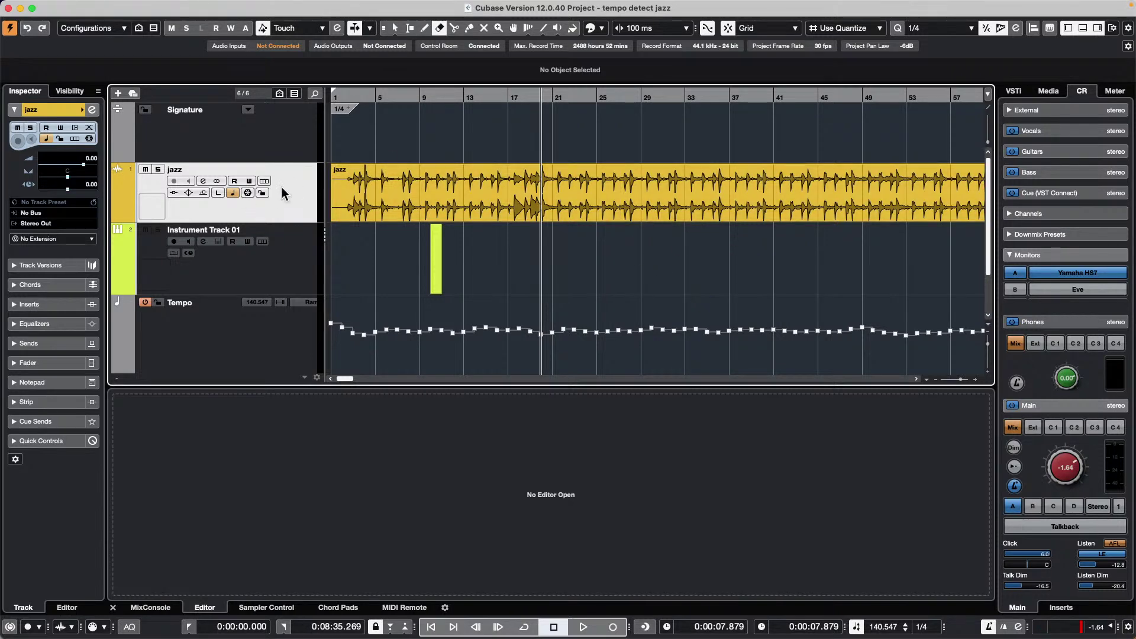
pyautogui.click(293, 262)
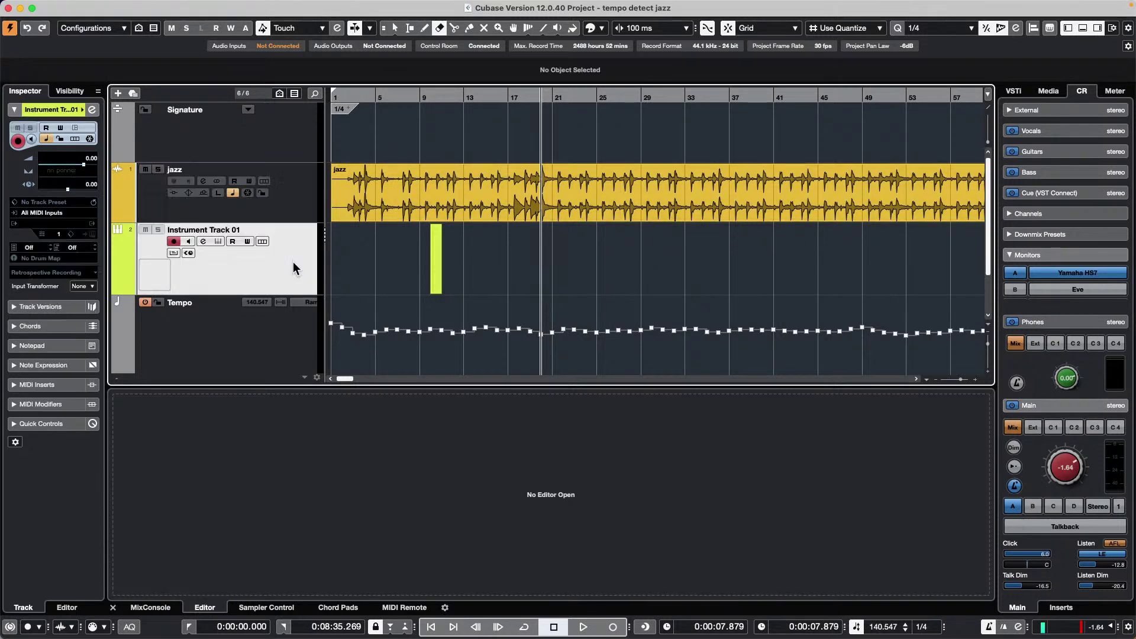
pyautogui.click(293, 181)
pyautogui.rightClick(642, 258)
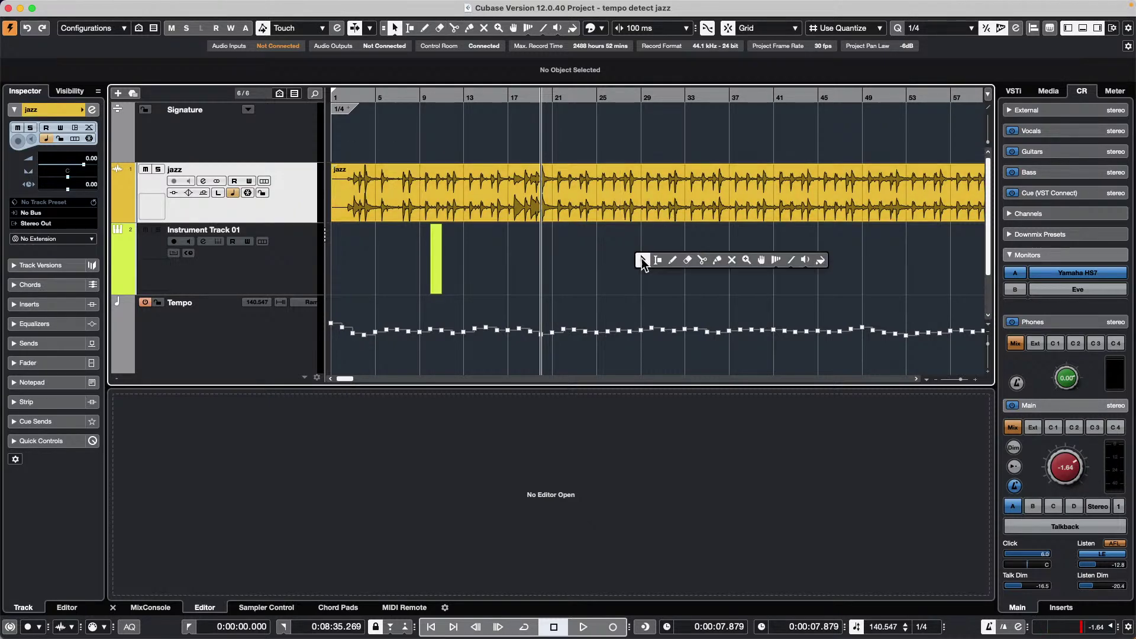
pyautogui.click(641, 258)
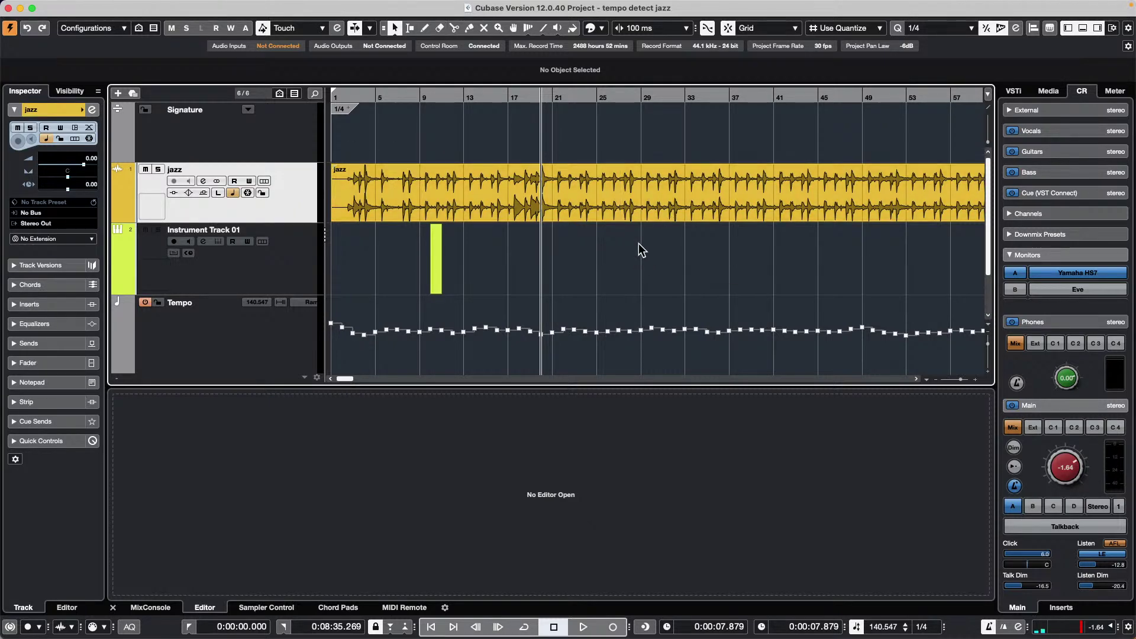
# Run and stop the transport, then insert the retrospective MIDI recording at bar 20 on Instrument Track 01.
pyautogui.click(613, 628)
pyautogui.click(554, 628)
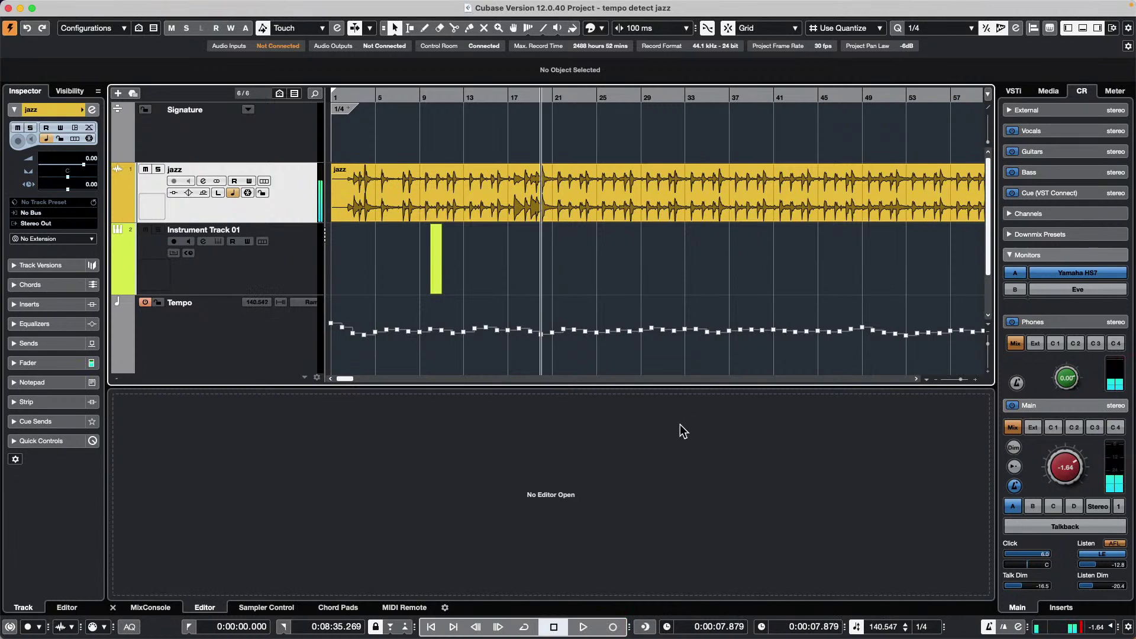
pyautogui.click(645, 627)
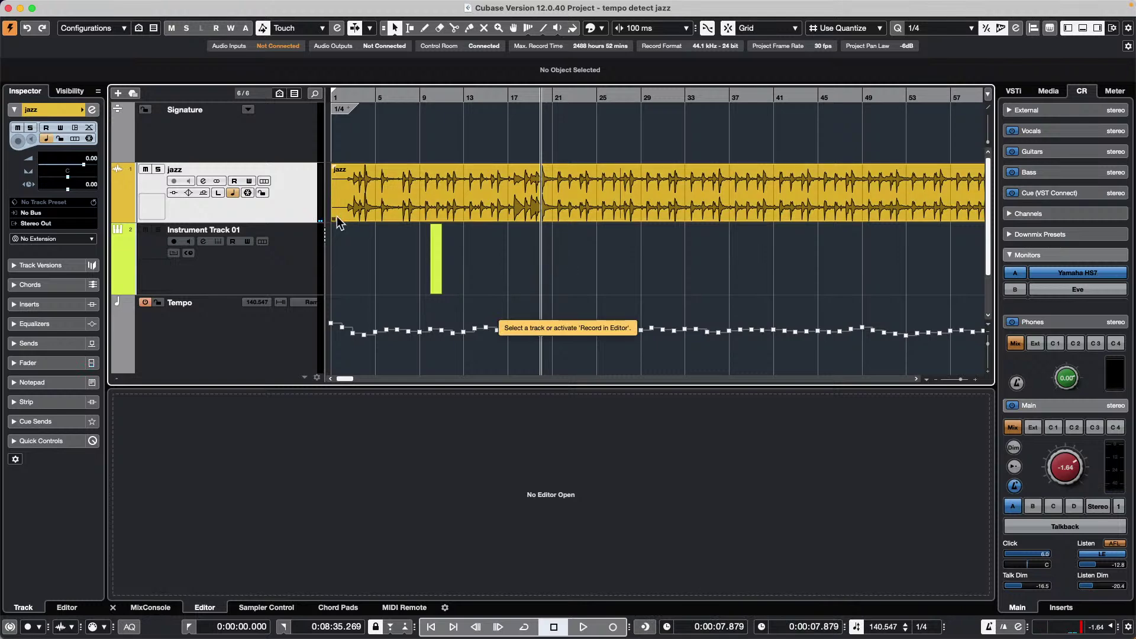
pyautogui.click(288, 262)
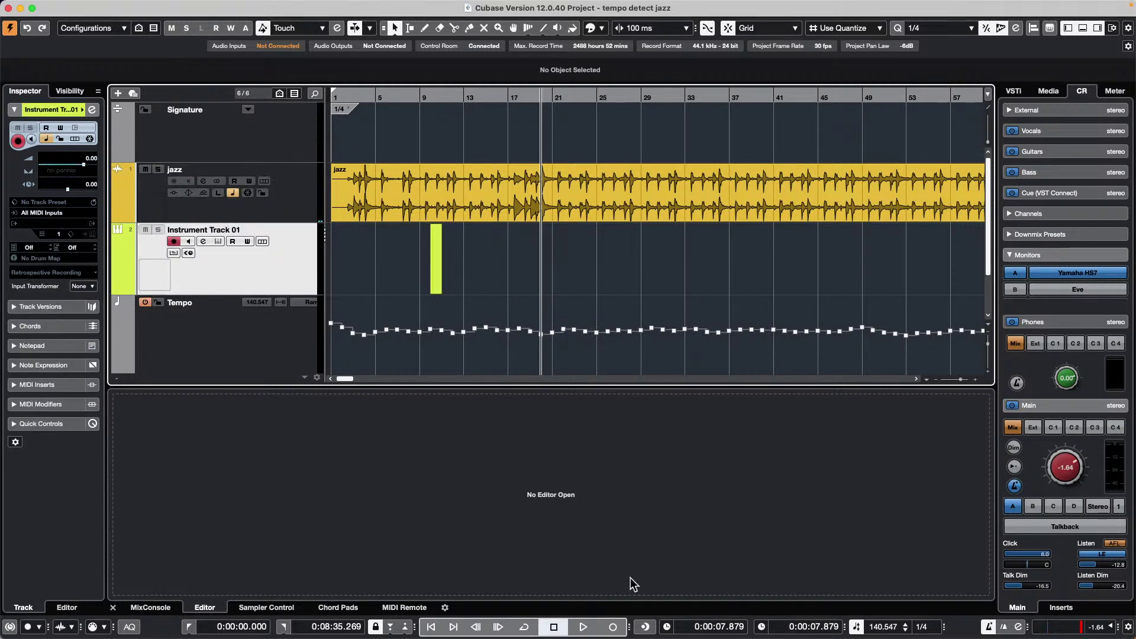
pyautogui.click(645, 627)
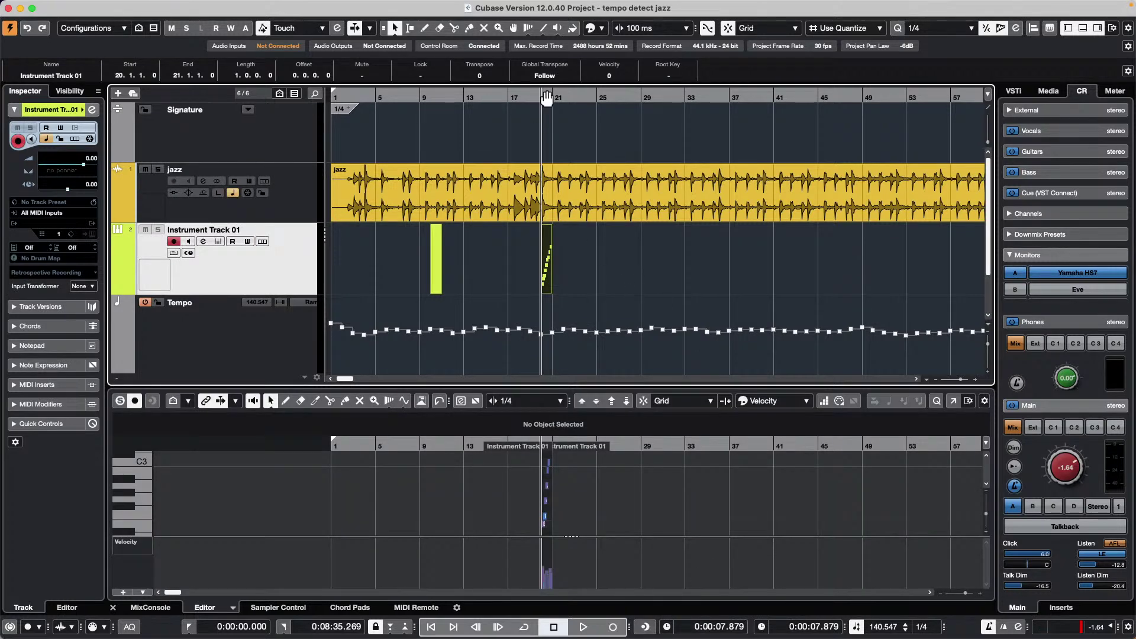
# Select the MIDI part at bar 20, set the project cursor just before bar 23 and activate Solo Editor.
pyautogui.moveTo(542, 95); pyautogui.dragTo(534, 138)
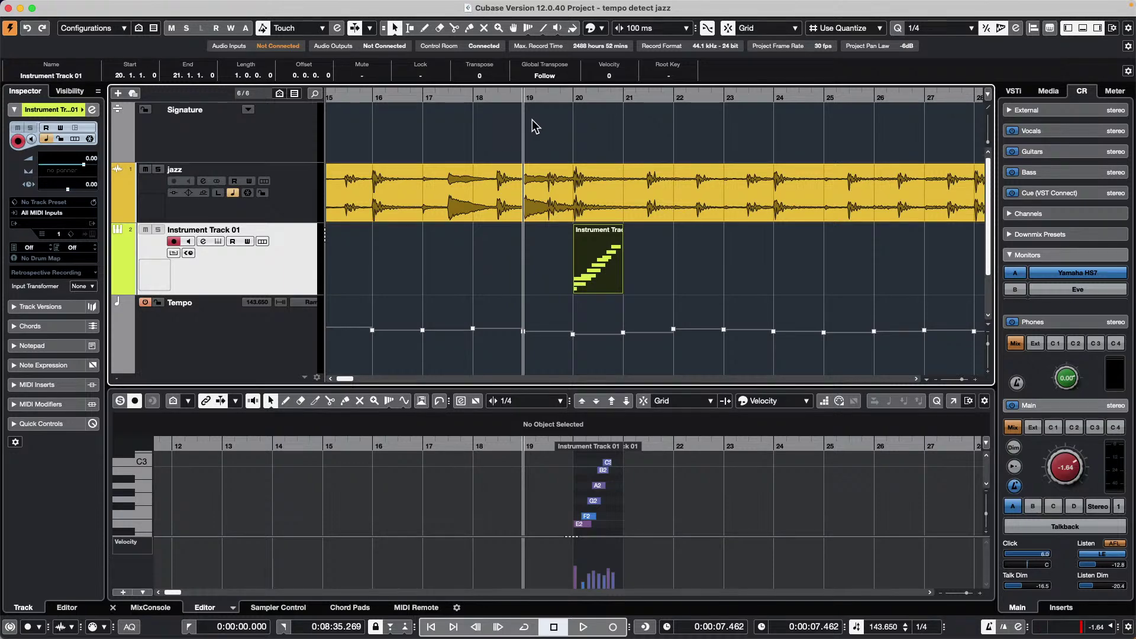
pyautogui.moveTo(501, 5)
pyautogui.click(586, 274)
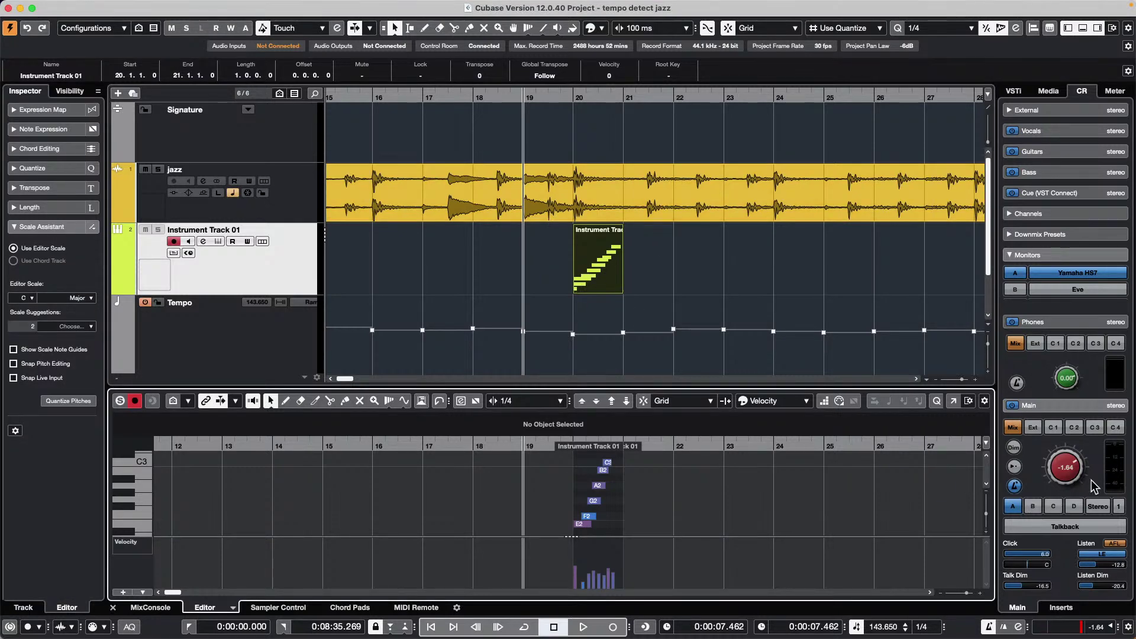
pyautogui.click(710, 271)
pyautogui.click(583, 269)
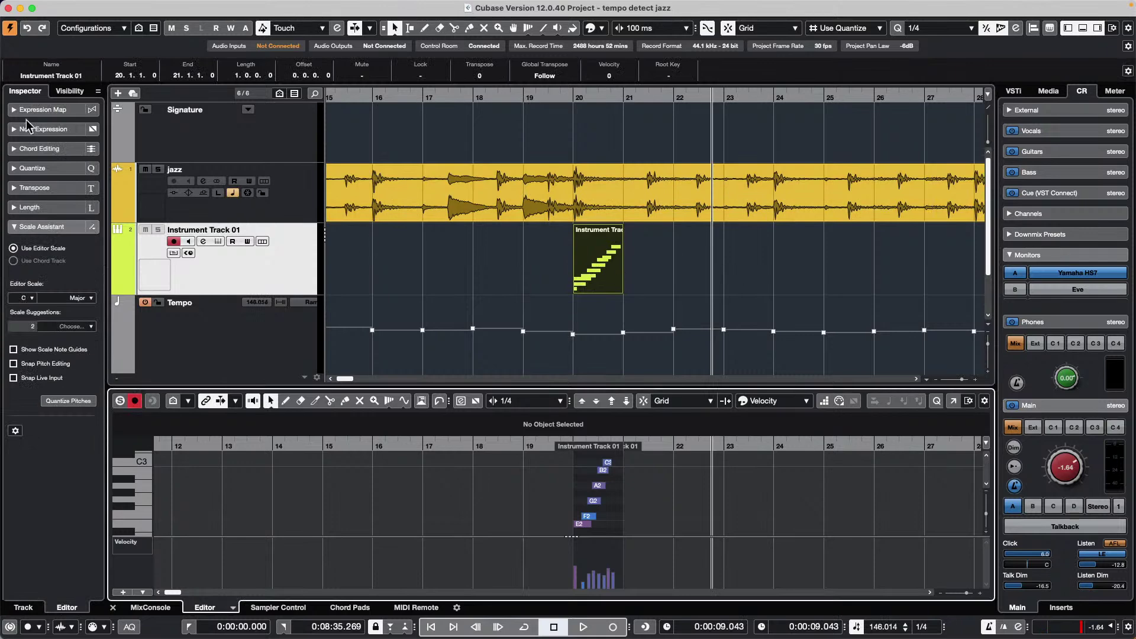
pyautogui.click(121, 400)
pyautogui.scroll(3, 589, 489)
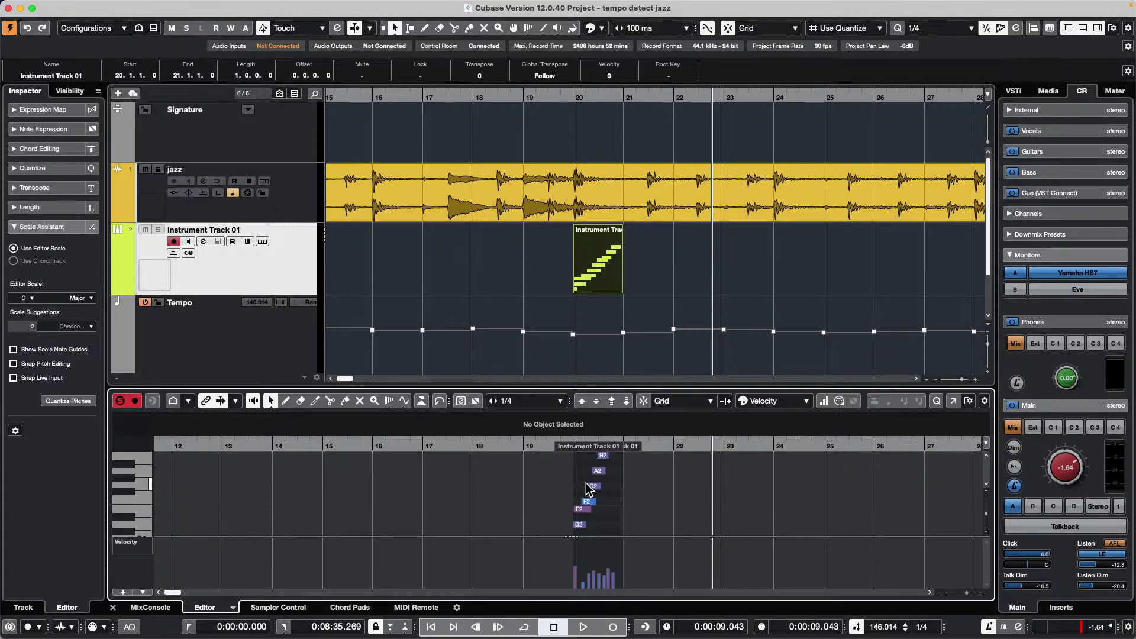
# Draw an empty MIDI part from bar 21 to bar 23 on Instrument Track 01 and select it.
pyautogui.rightClick(632, 271)
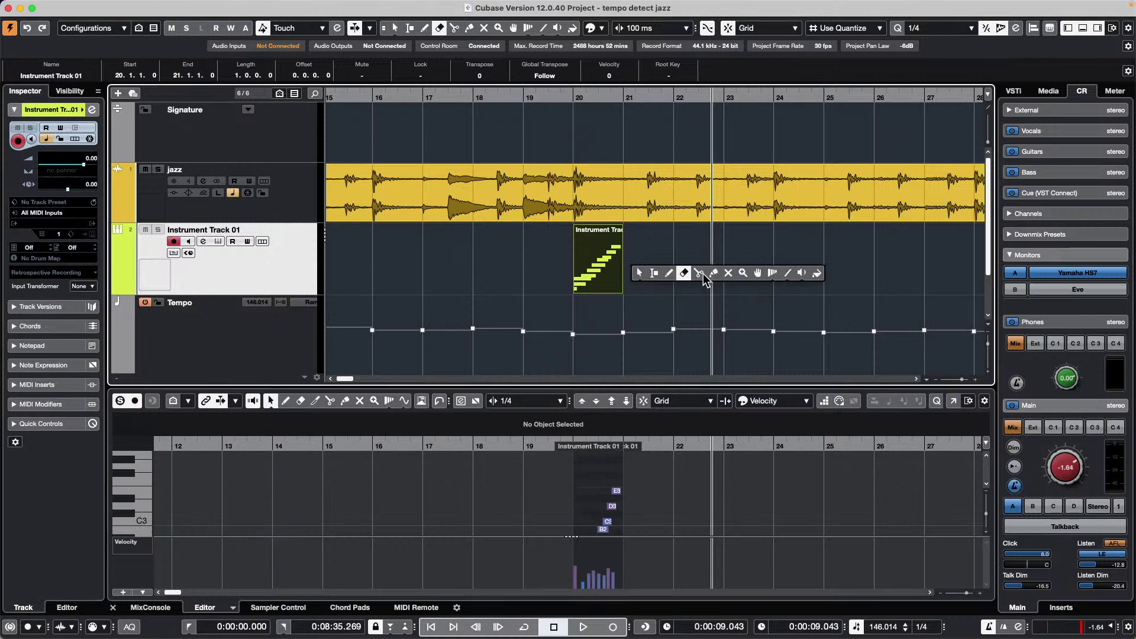
pyautogui.click(658, 274)
pyautogui.moveTo(644, 258); pyautogui.dragTo(719, 263)
pyautogui.press('1')
pyautogui.click(612, 272)
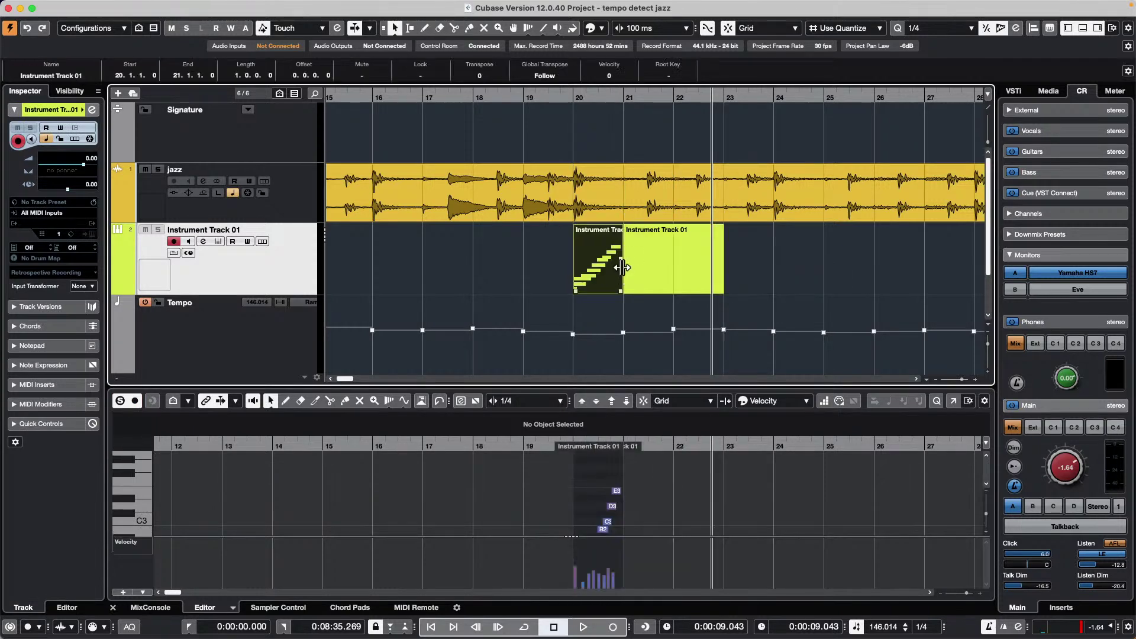
pyautogui.click(692, 268)
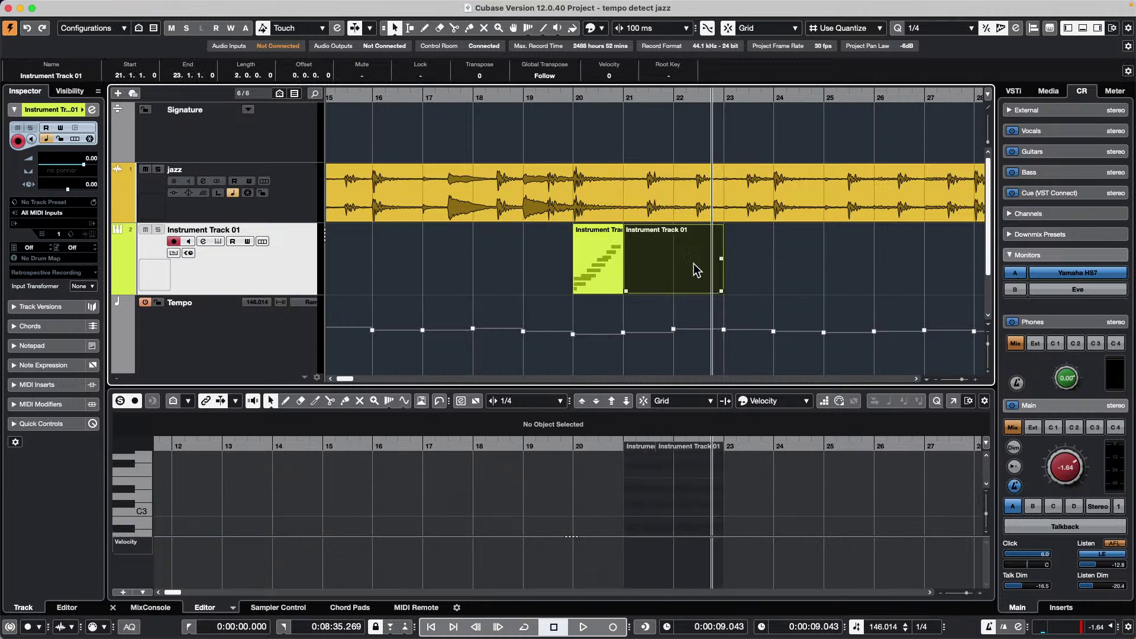
# Draw a single E3 note about one and a half bars long inside the part starting at bar 21.
pyautogui.rightClick(654, 277)
pyautogui.click(681, 276)
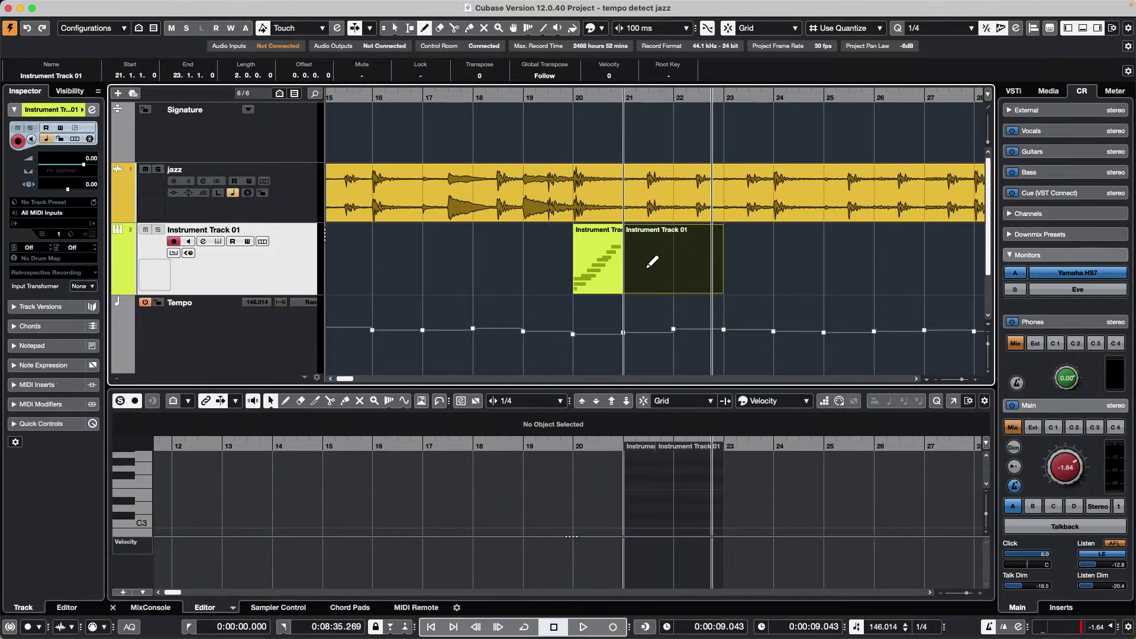
pyautogui.rightClick(648, 502)
pyautogui.click(663, 501)
pyautogui.moveTo(622, 494); pyautogui.dragTo(734, 494)
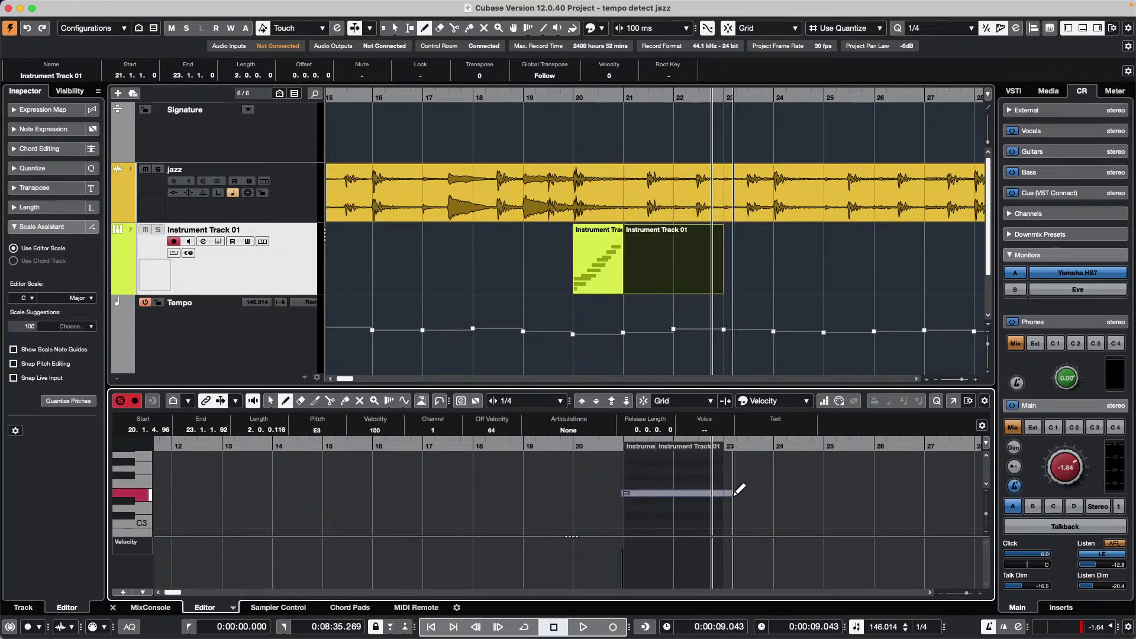
pyautogui.press('1')
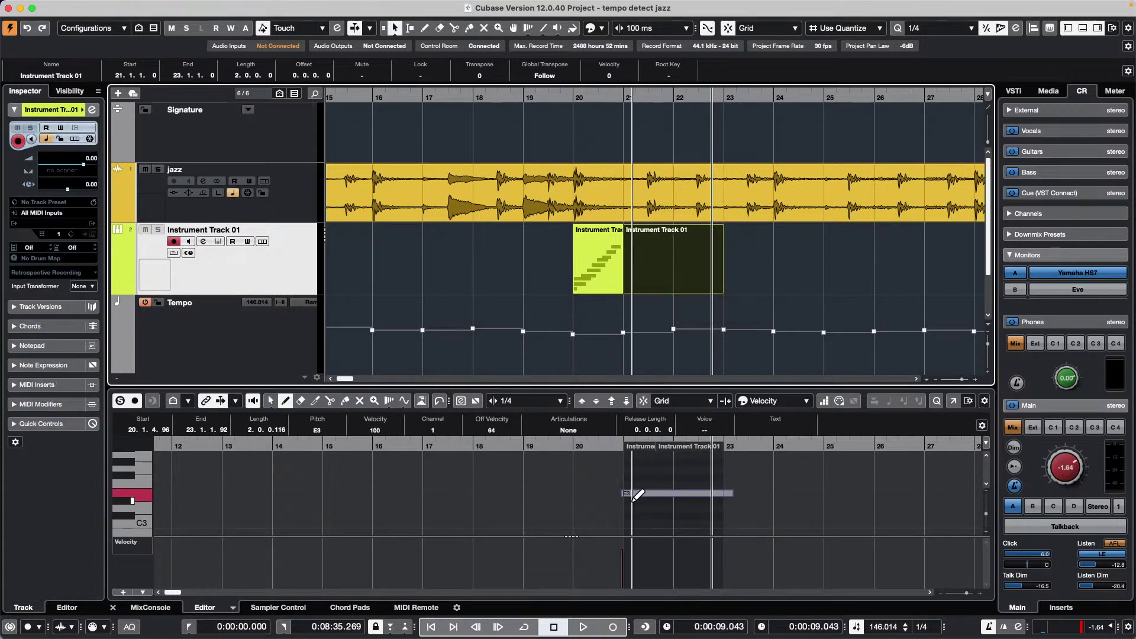
pyautogui.moveTo(622, 493); pyautogui.dragTo(691, 501)
# Move the single-note MIDI part from bar 21 to bar 20 so that it overlaps the existing part.
pyautogui.click(595, 270)
pyautogui.click(660, 285)
pyautogui.click(612, 279)
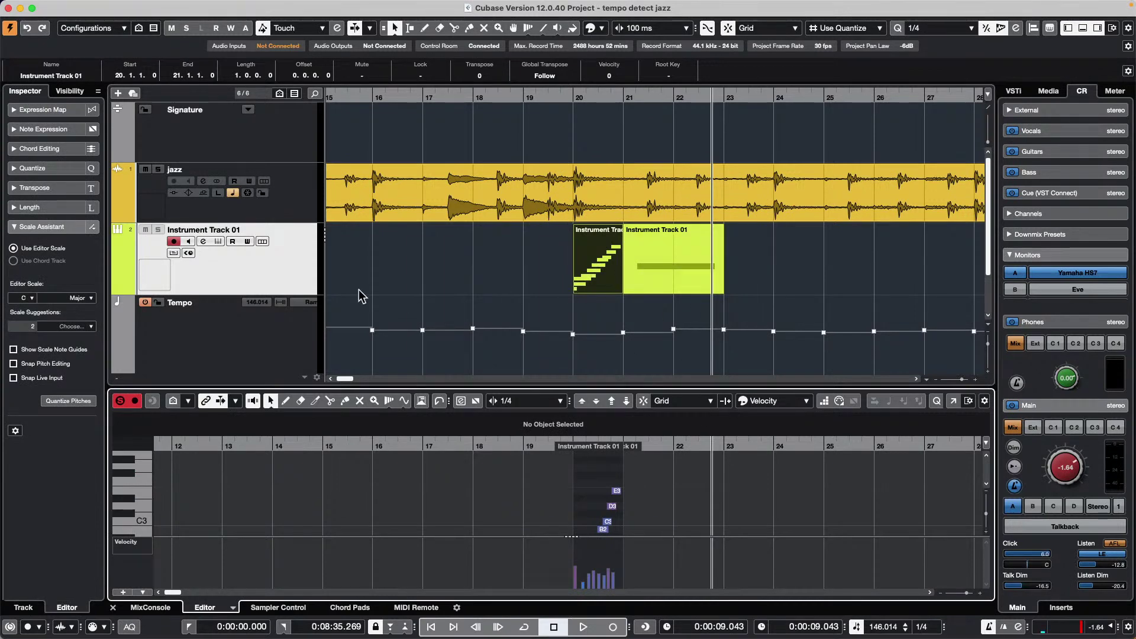
pyautogui.click(272, 282)
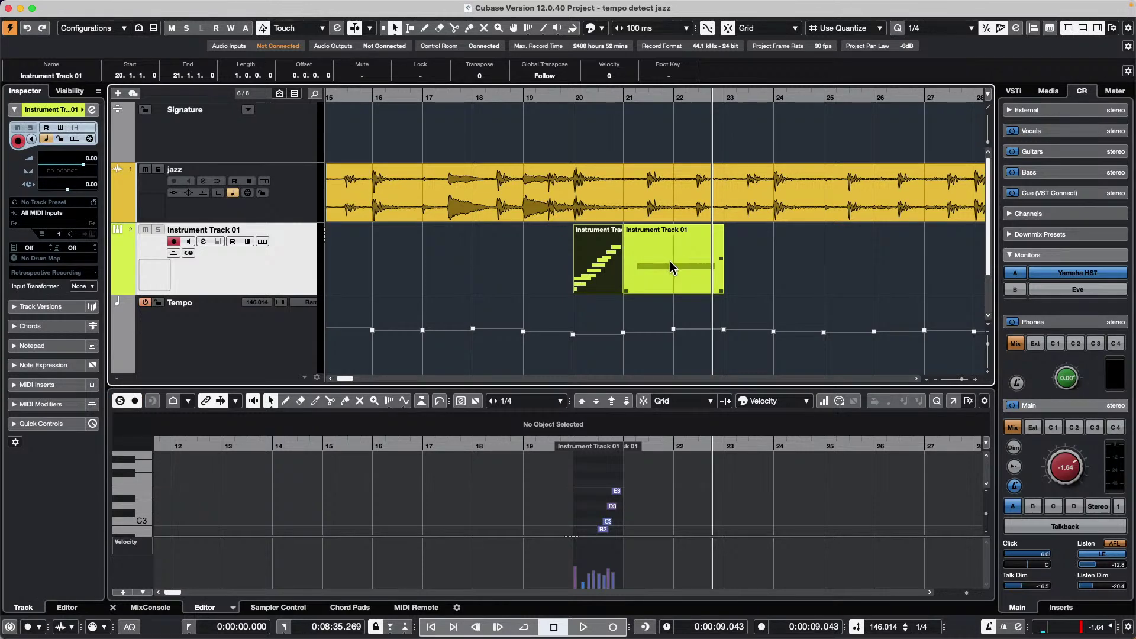
pyautogui.click(675, 270)
pyautogui.moveTo(672, 270); pyautogui.dragTo(622, 270)
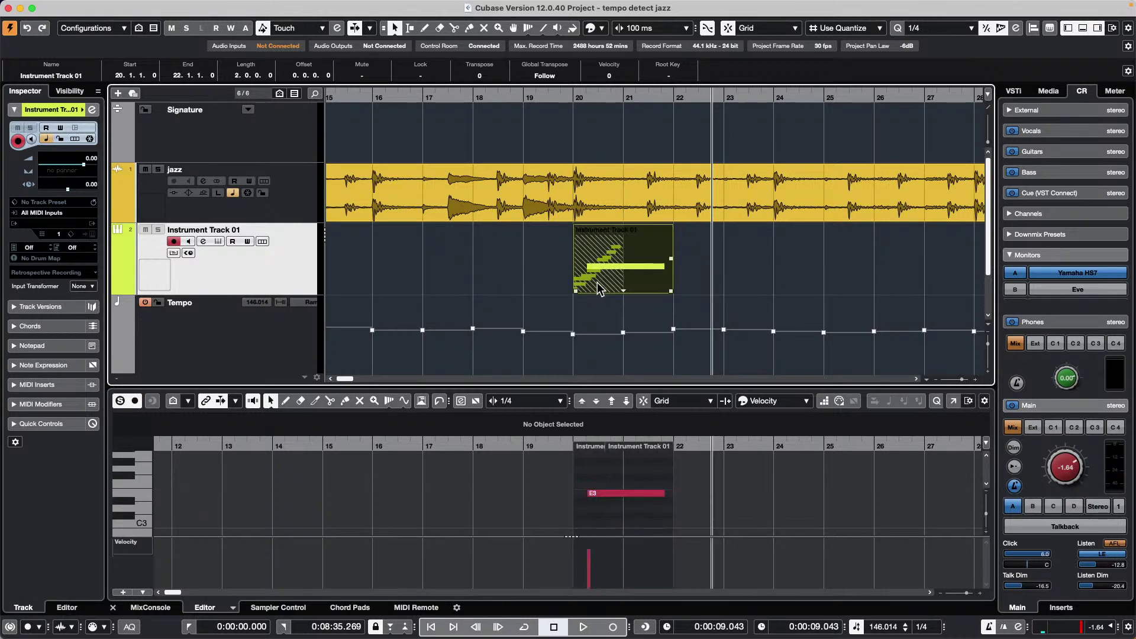
# Bring the shorter overlapping part, spanning bars 20 to 21, to the front on Instrument Track 01.
pyautogui.click(477, 278)
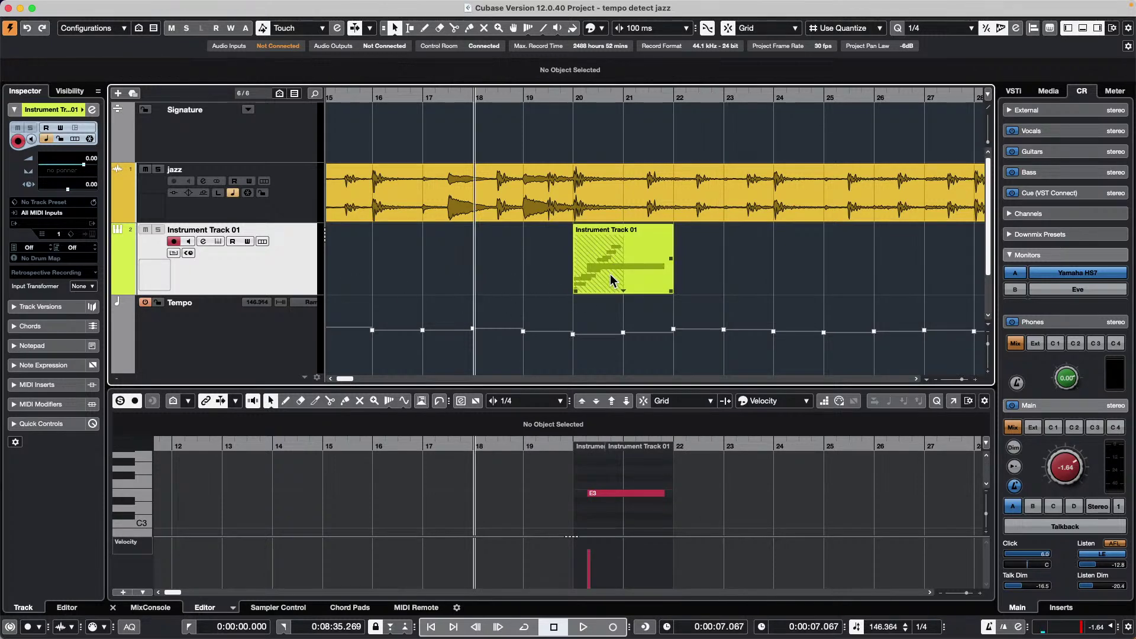
pyautogui.moveTo(624, 269)
pyautogui.mouseDown()
pyautogui.moveTo(753, 274)
pyautogui.moveTo(622, 269)
pyautogui.mouseUp()
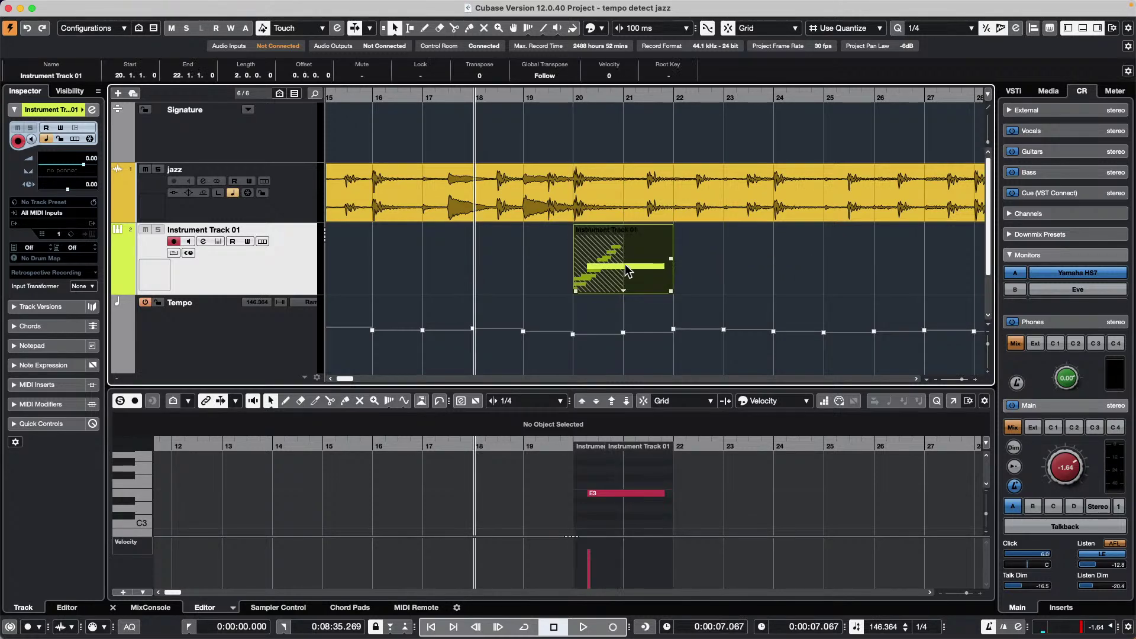
pyautogui.click(741, 291)
pyautogui.click(644, 282)
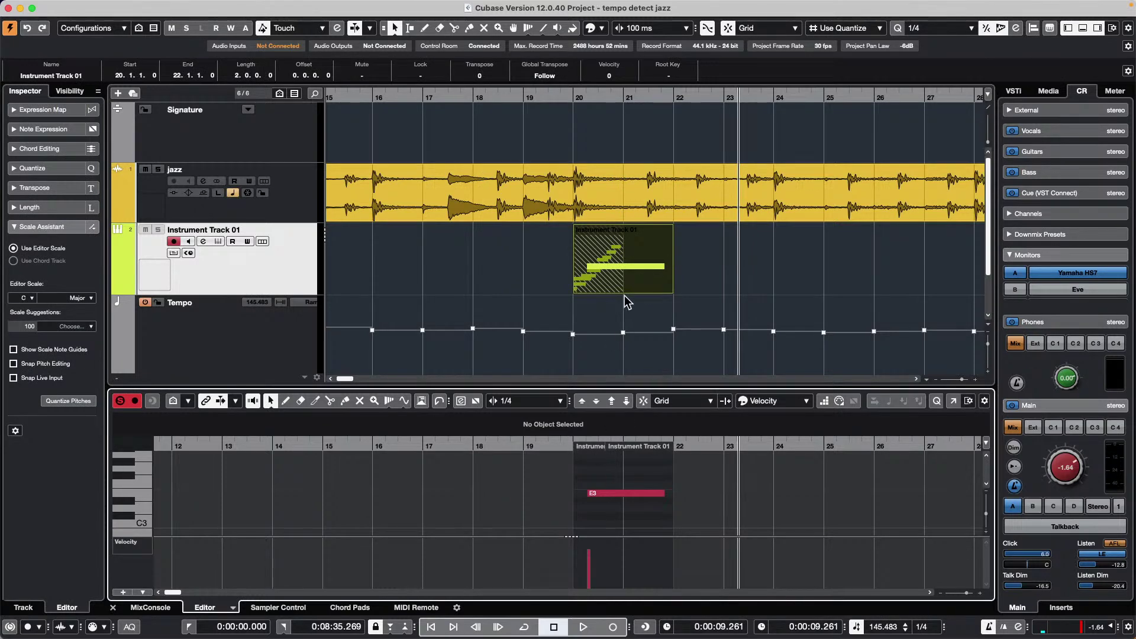
pyautogui.click(623, 292)
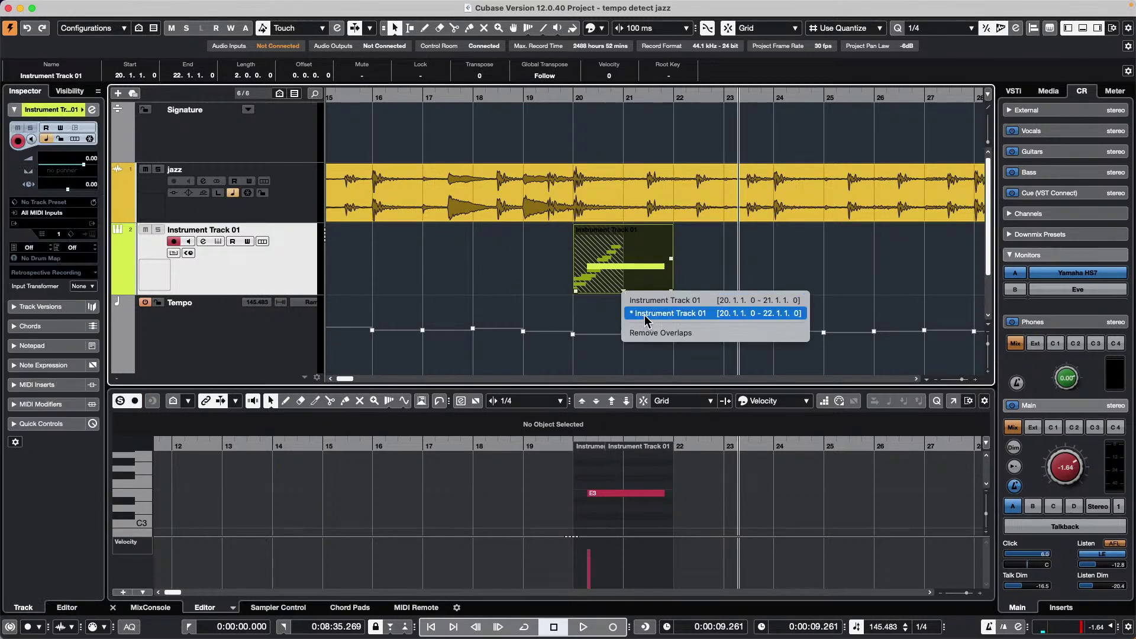
pyautogui.click(650, 301)
# Bring the overlapping part spanning bars 20 to 22 to the front on Instrument Track 01.
pyautogui.moveTo(598, 274)
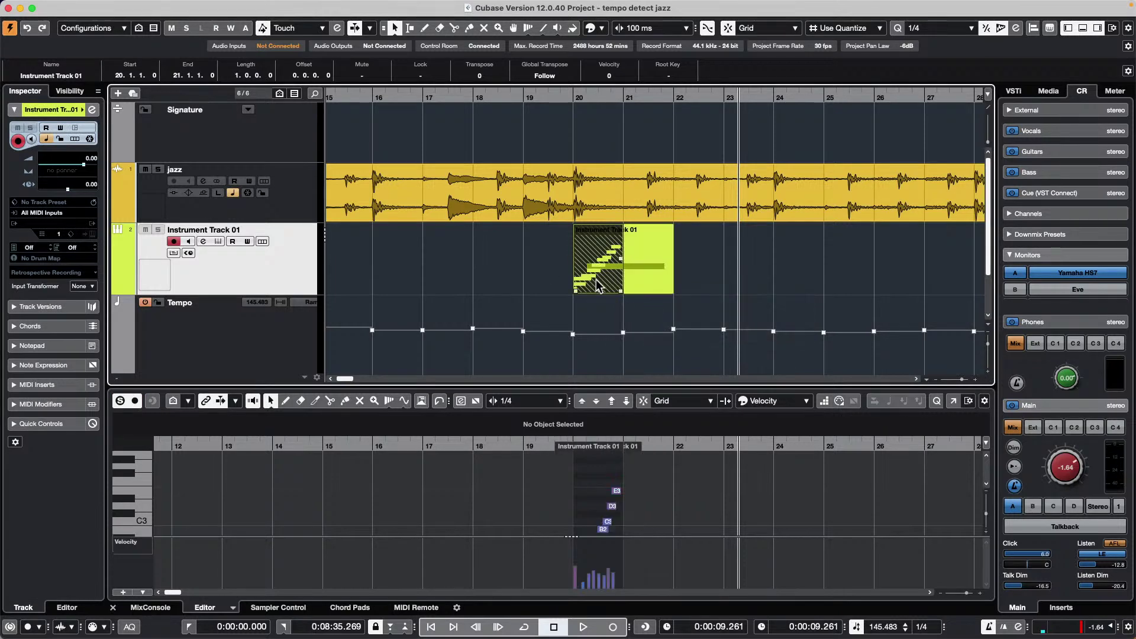
pyautogui.doubleClick(599, 282)
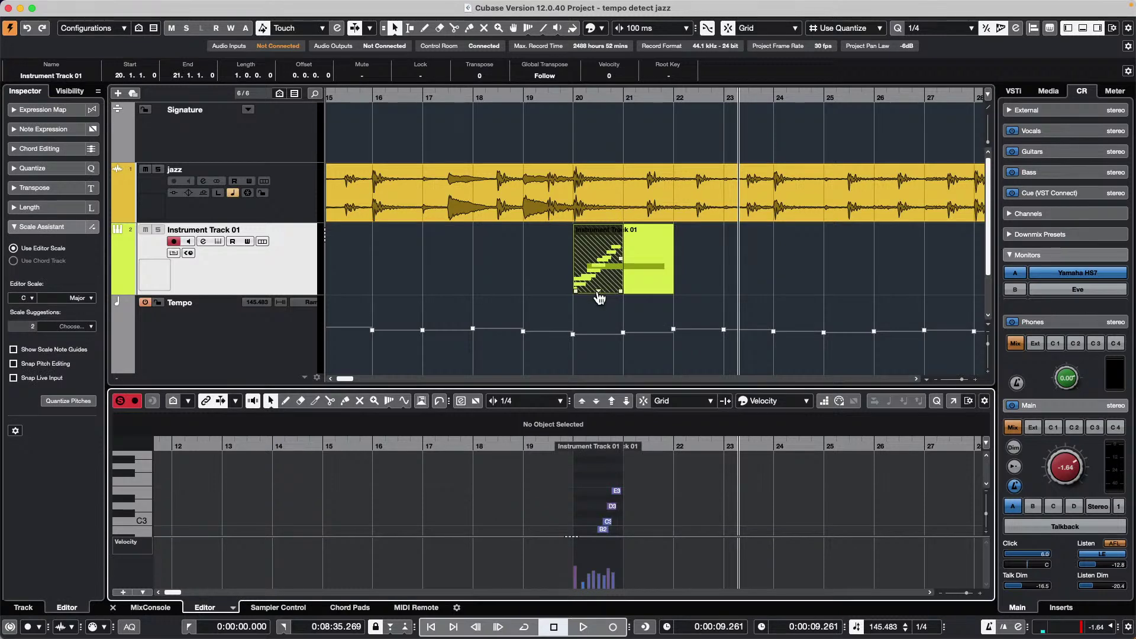
pyautogui.click(598, 292)
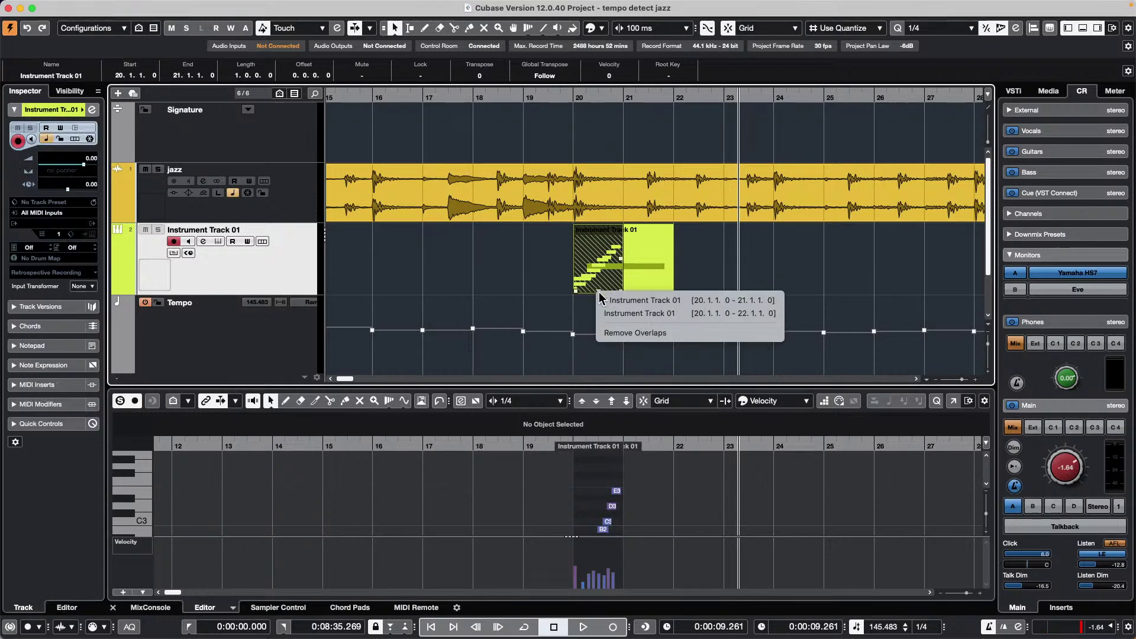
pyautogui.click(642, 312)
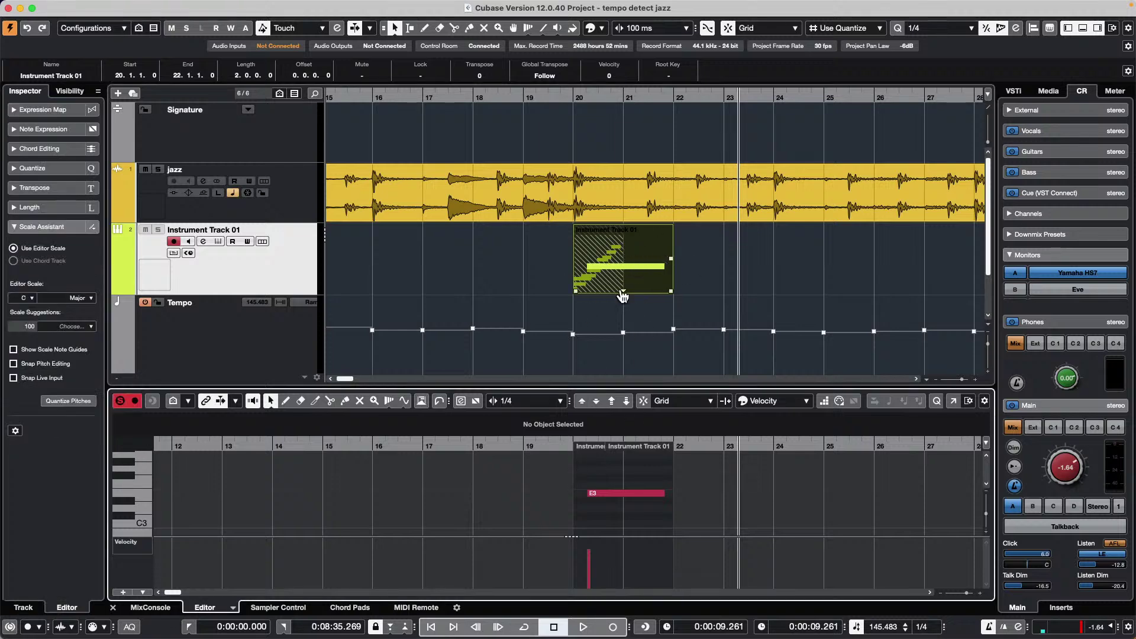
# Show and hide the lanes of Instrument Track 01, then open and dismiss the list of its overlapping parts.
pyautogui.click(262, 242)
pyautogui.scroll(-2, 494, 285)
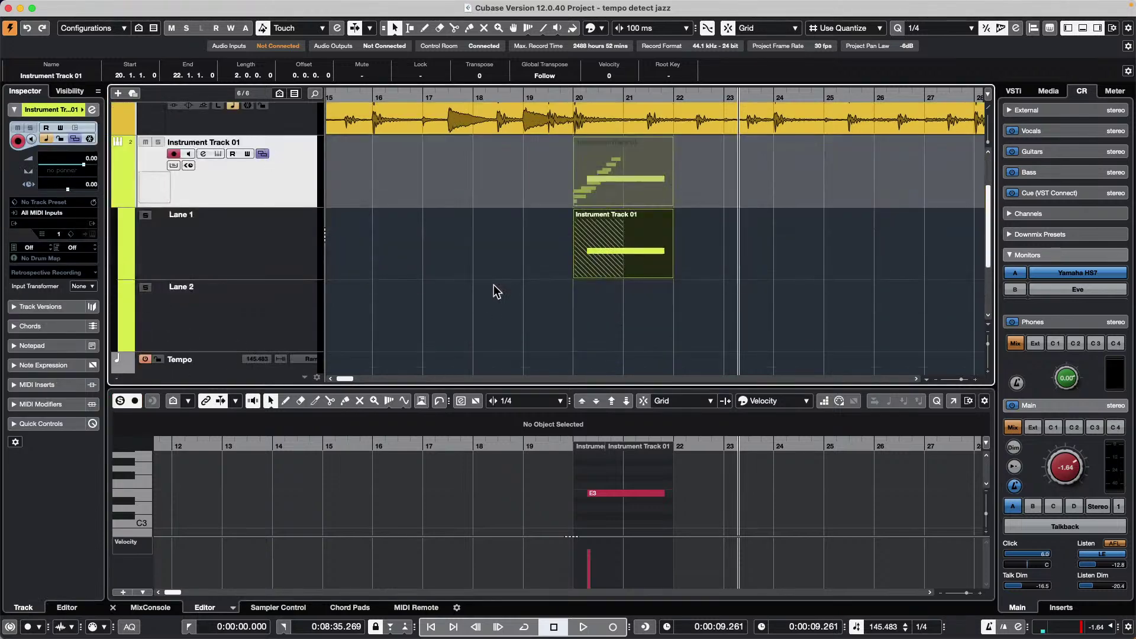
pyautogui.scroll(2, 494, 286)
pyautogui.click(262, 241)
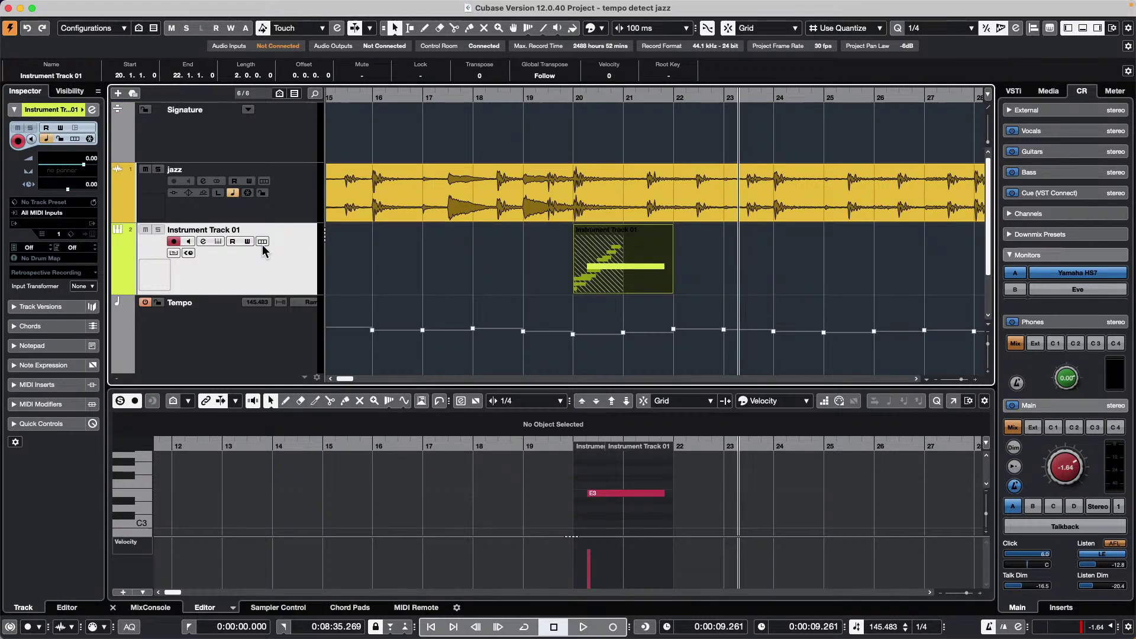
pyautogui.click(623, 292)
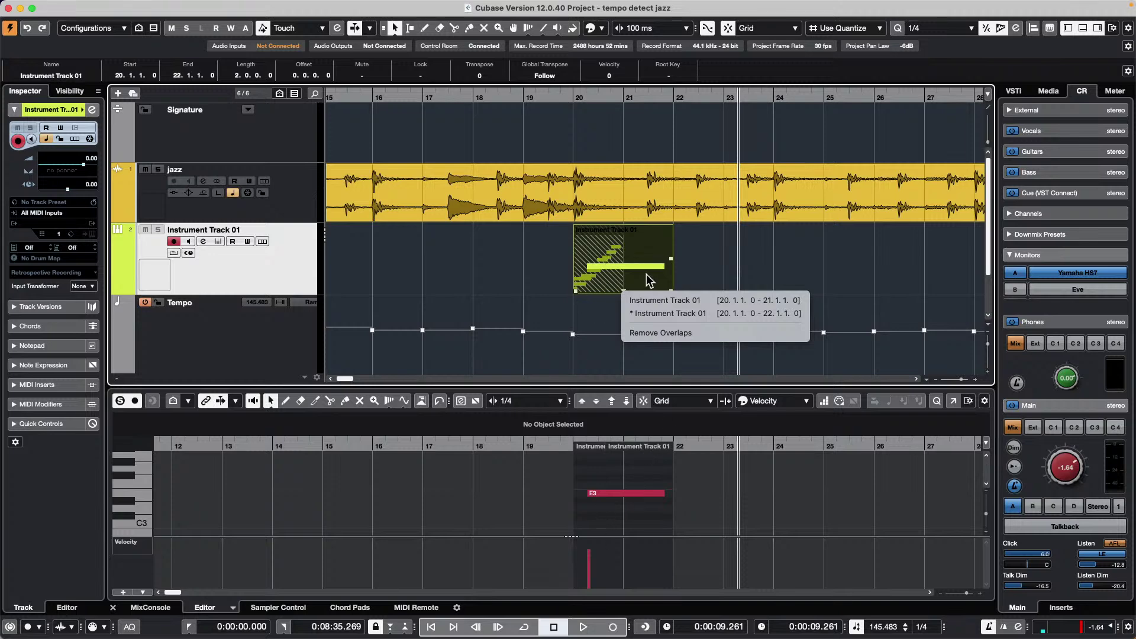
pyautogui.click(716, 279)
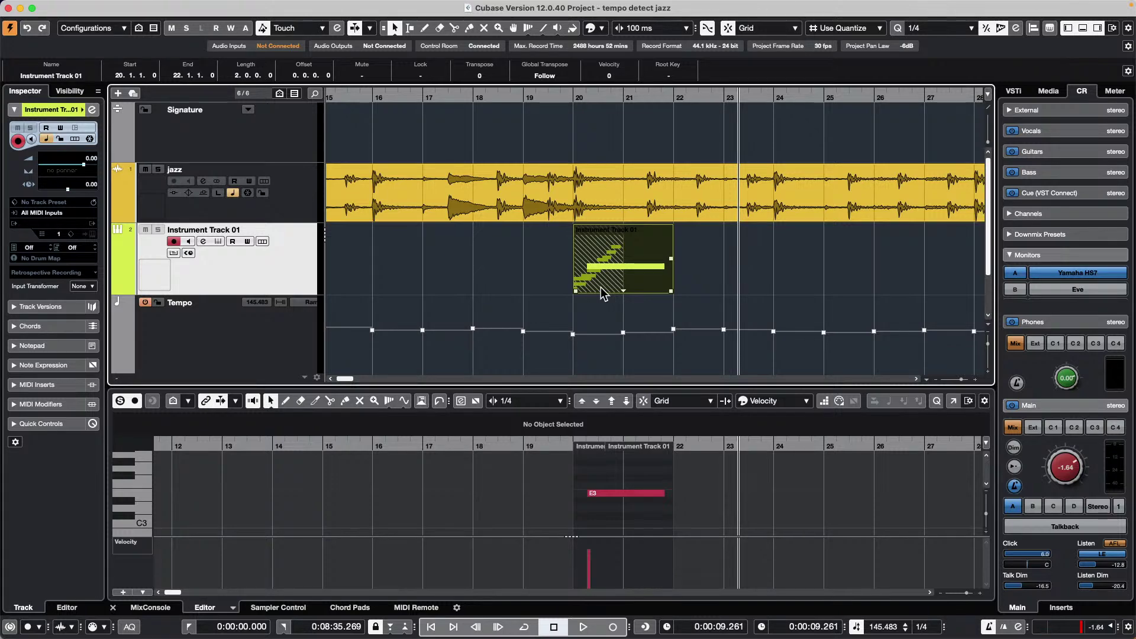
# Create a MIDI part spanning the left and right locators on Instrument Track 01.
pyautogui.click(462, 89)
pyautogui.moveTo(462, 87); pyautogui.dragTo(506, 166)
pyautogui.moveTo(519, 106); pyautogui.dragTo(435, 269)
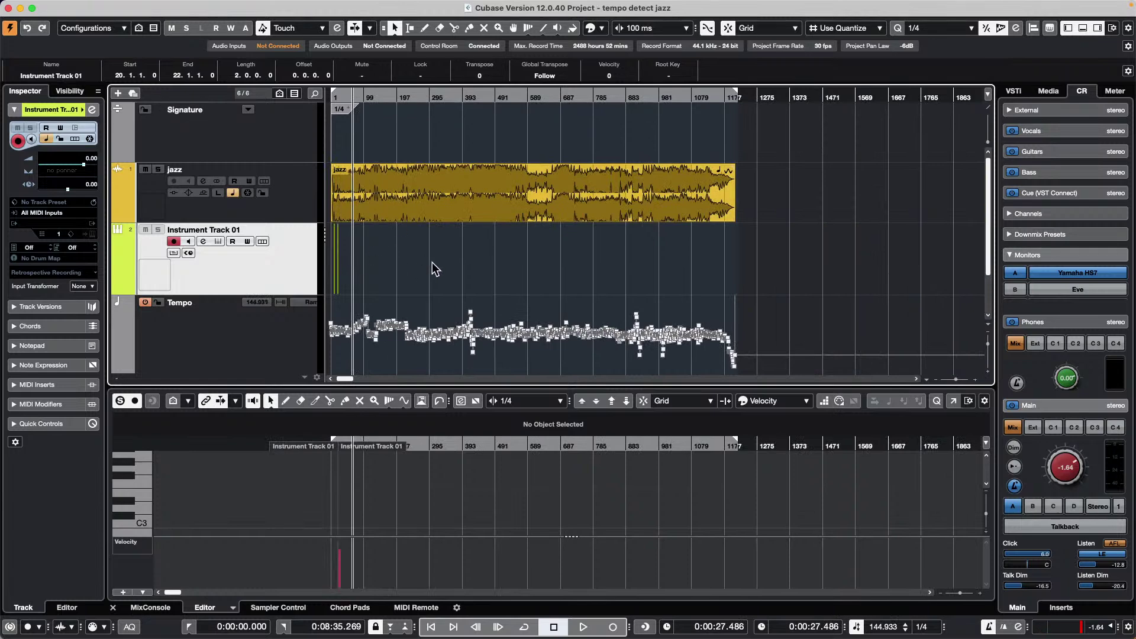
pyautogui.click(297, 266)
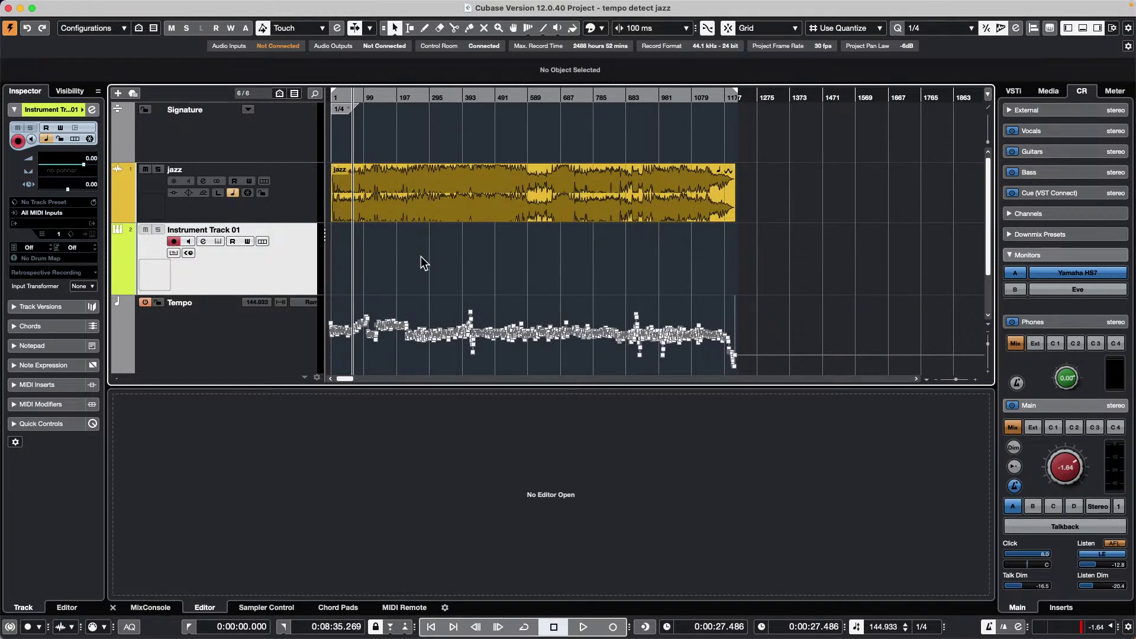
pyautogui.doubleClick(484, 273)
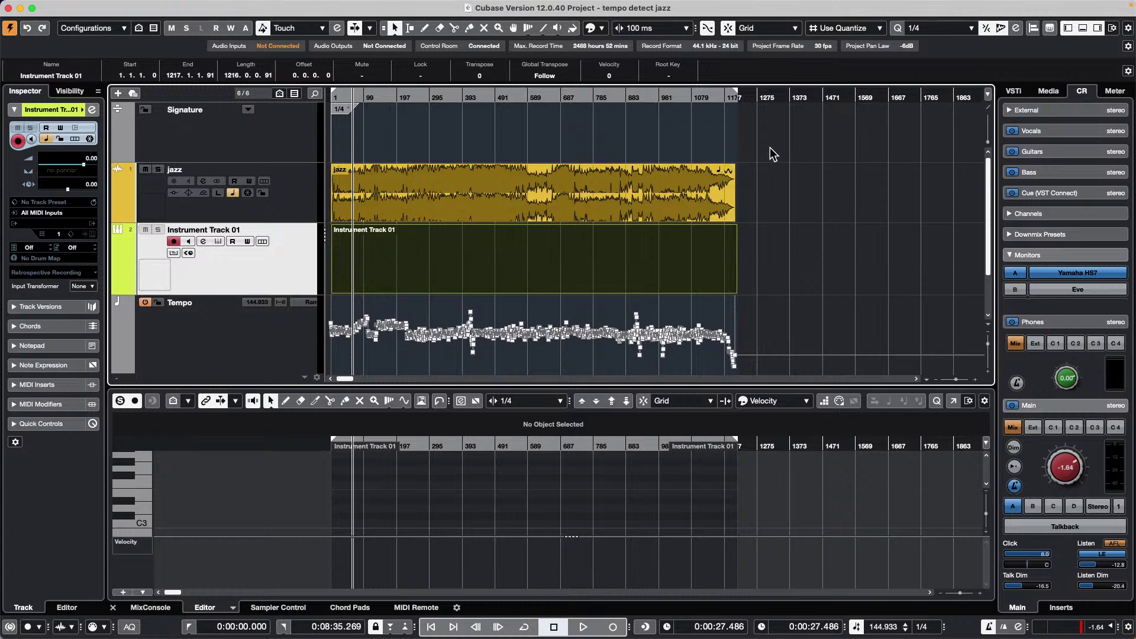
# Erase the MIDI part that spans the locators on Instrument Track 01.
pyautogui.rightClick(539, 247)
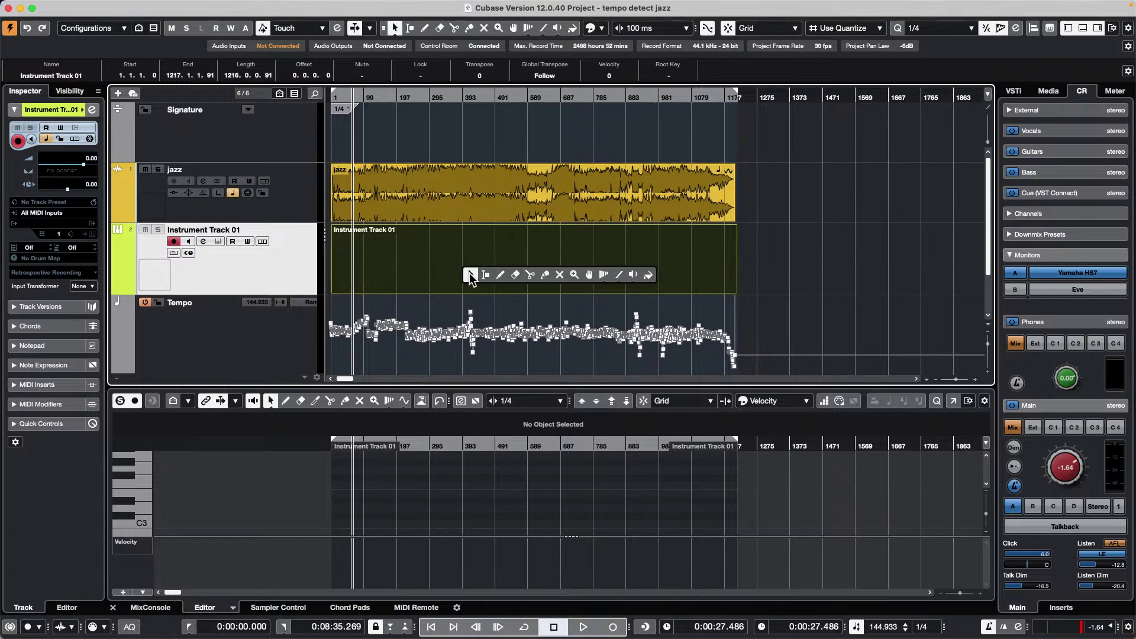
pyautogui.click(519, 273)
pyautogui.click(496, 265)
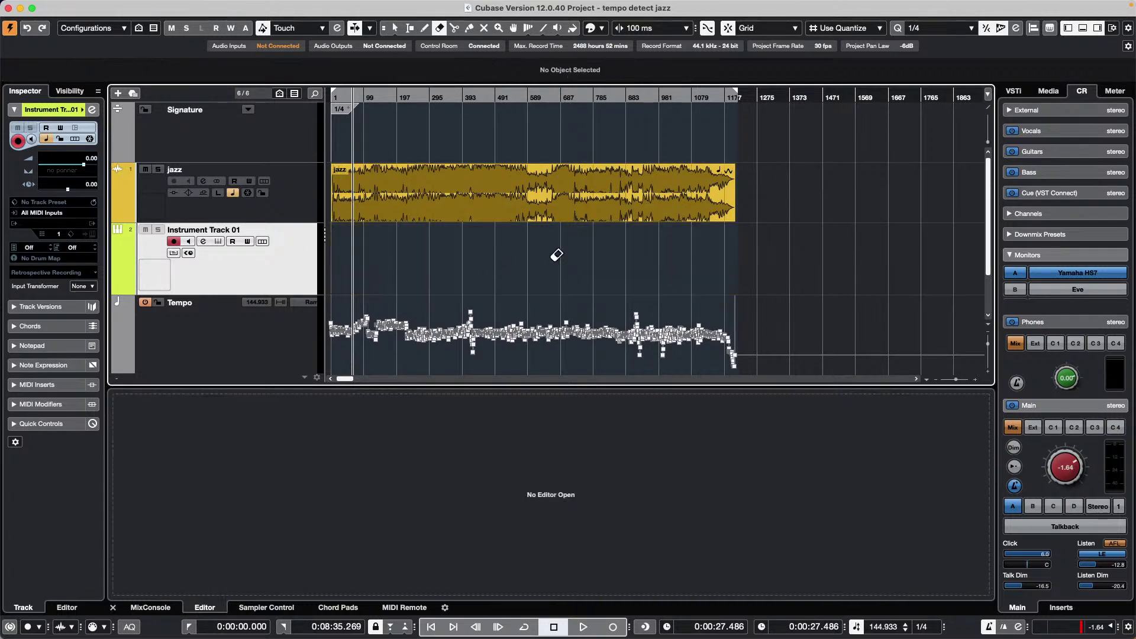
# Draw a MIDI part from bar 116 to bar 1001 on Instrument Track 01, undo it and return to Object Selection.
pyautogui.rightClick(456, 265)
pyautogui.click(490, 272)
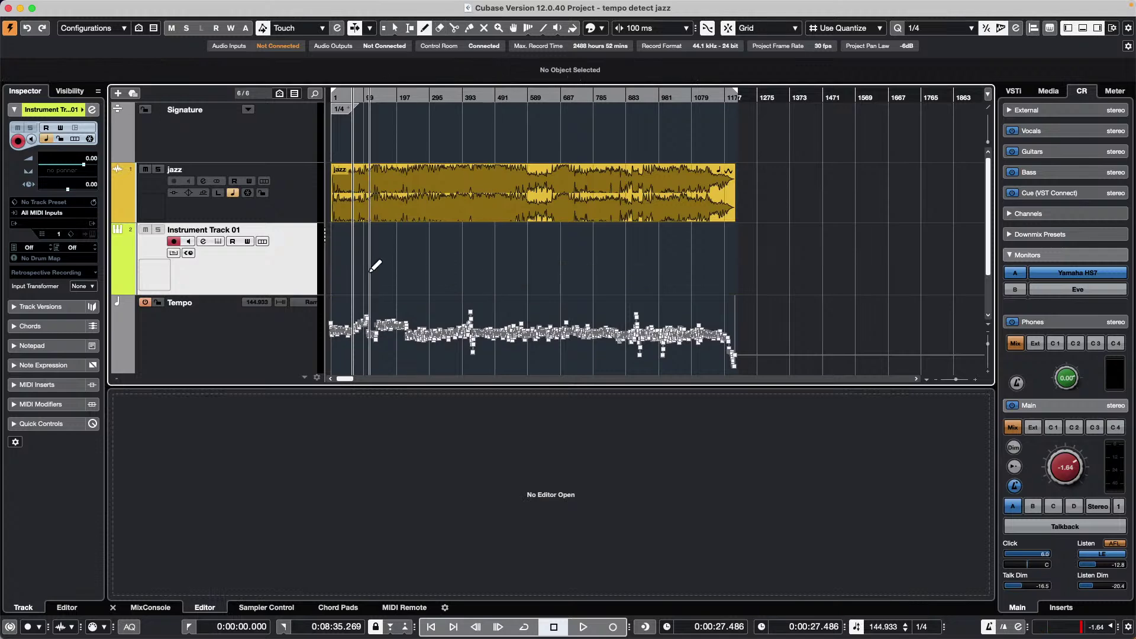
pyautogui.moveTo(373, 261); pyautogui.dragTo(669, 261)
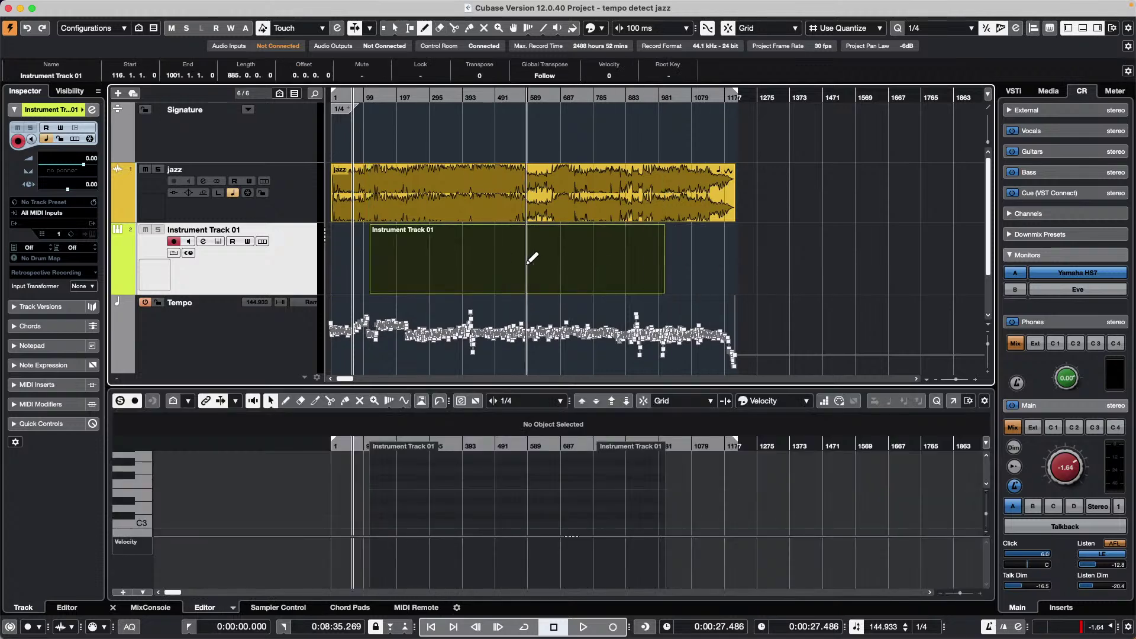
pyautogui.press('super+z')
pyautogui.press('1')
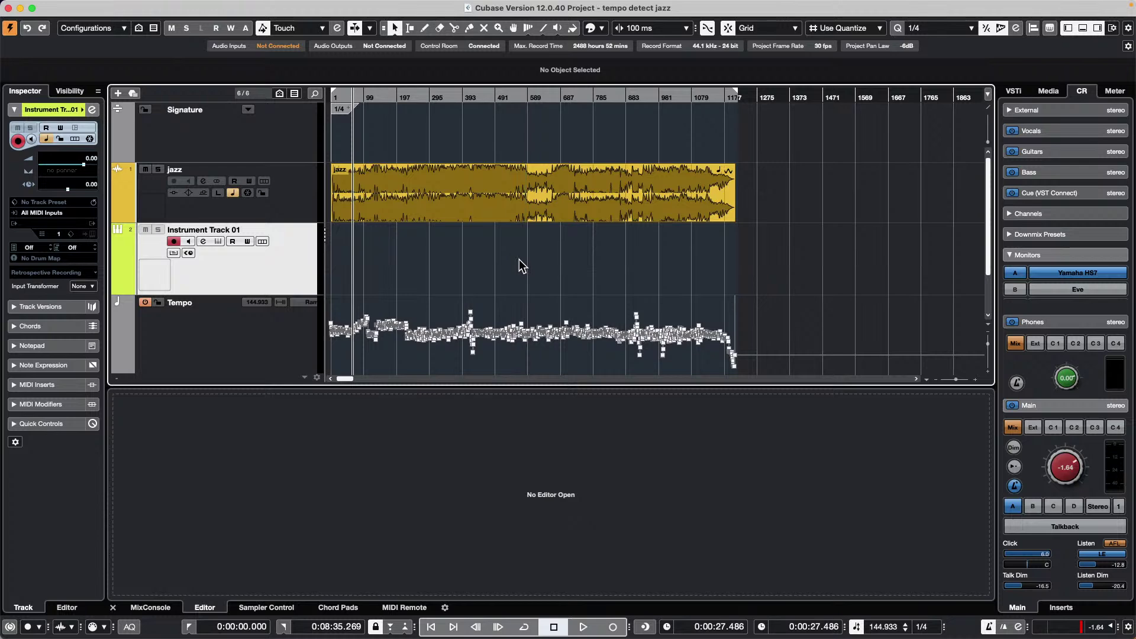
# Fill the whole range between the locators on Instrument Track 01 with a new empty MIDI part.
pyautogui.doubleClick(521, 263)
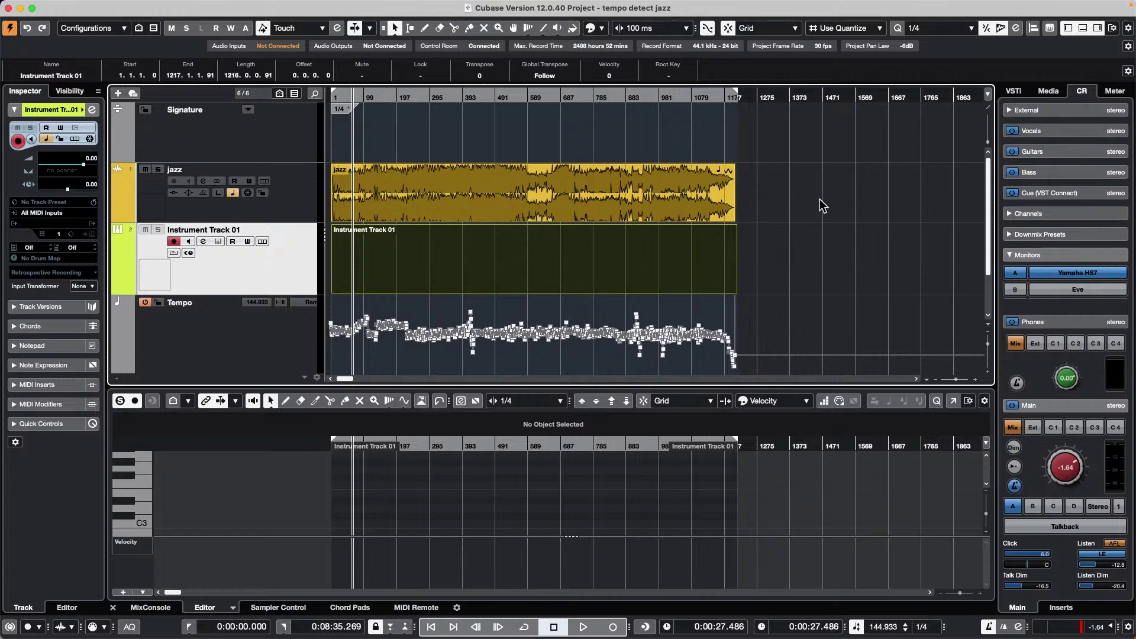
# Open the recent project jump off.cpr.
pyautogui.click(79, 6)
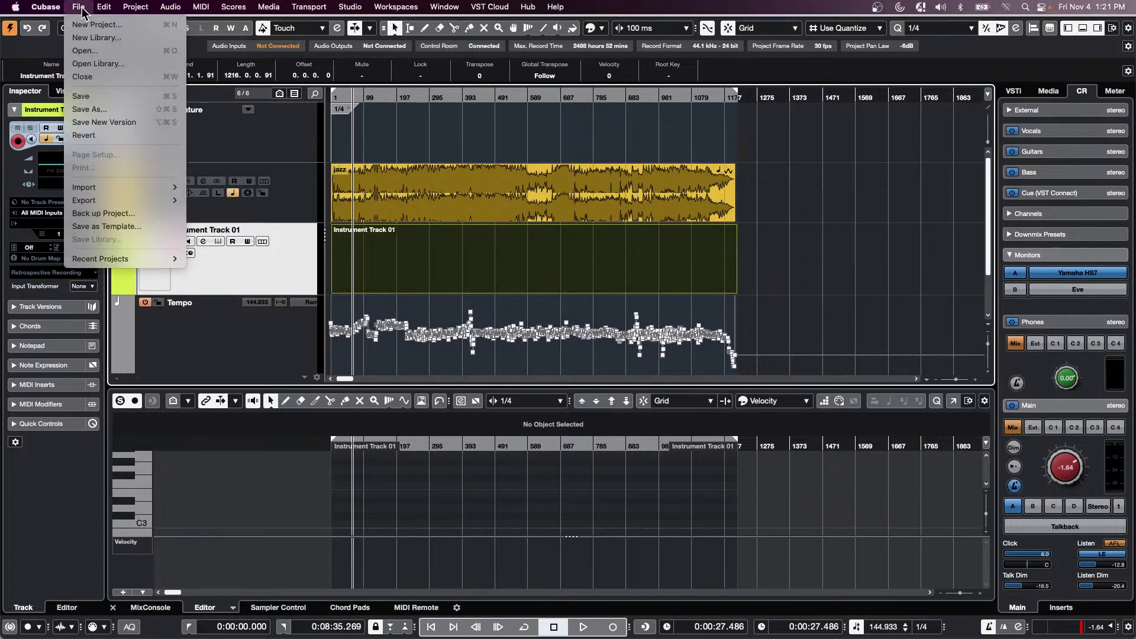
pyautogui.moveTo(130, 257)
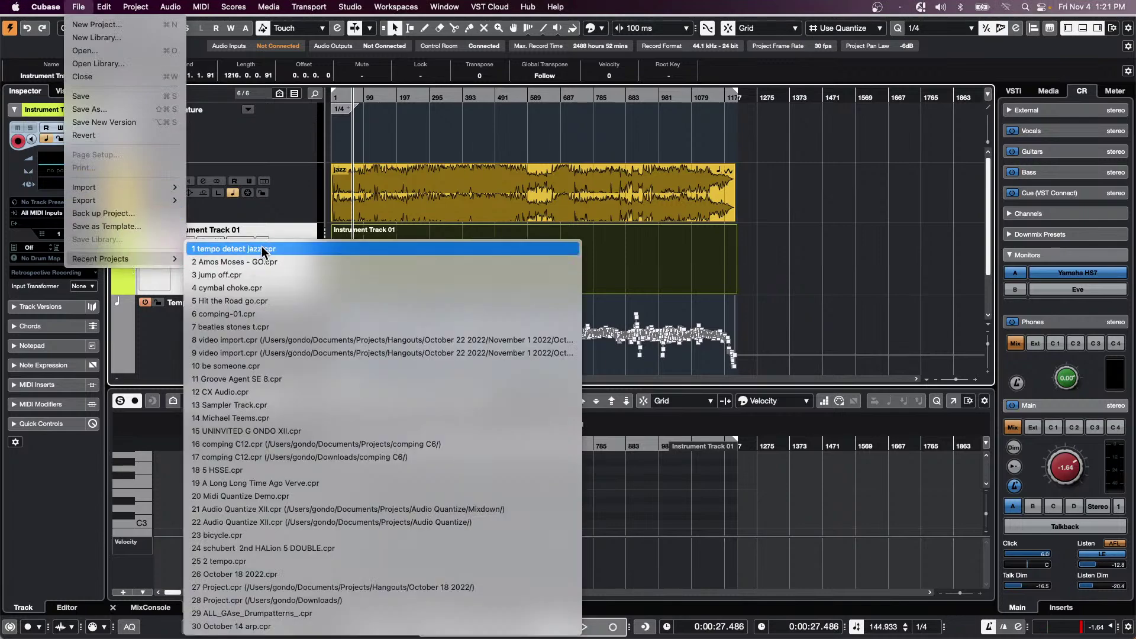
pyautogui.click(261, 275)
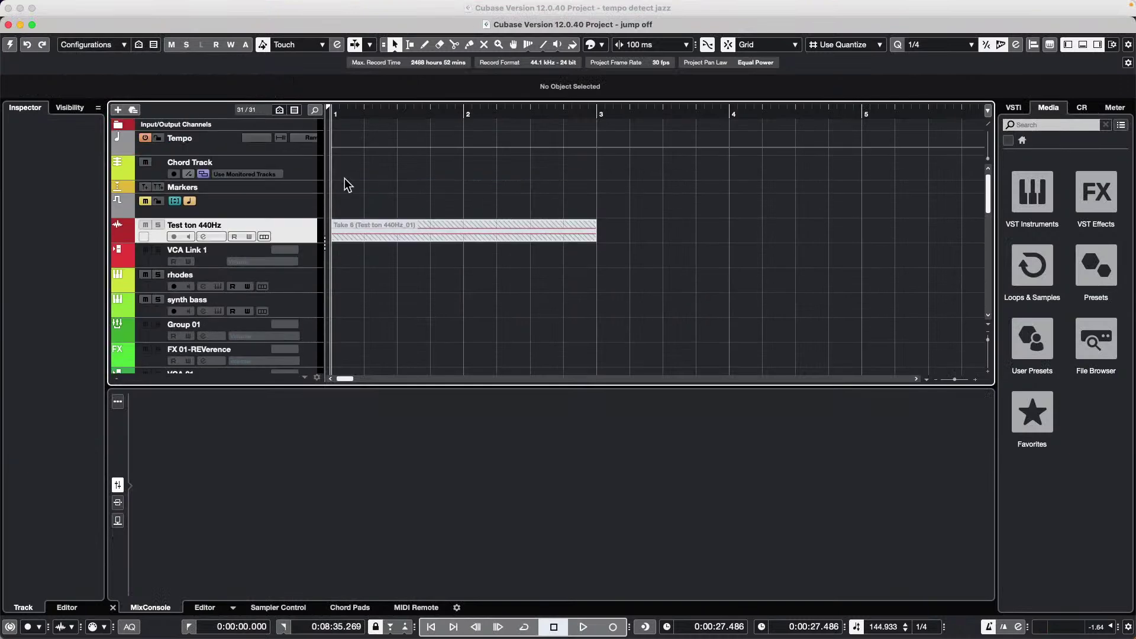
# Activate the jump off project and look through its track list.
pyautogui.scroll(-5, 418, 213)
pyautogui.scroll(-2, 420, 214)
pyautogui.click(10, 44)
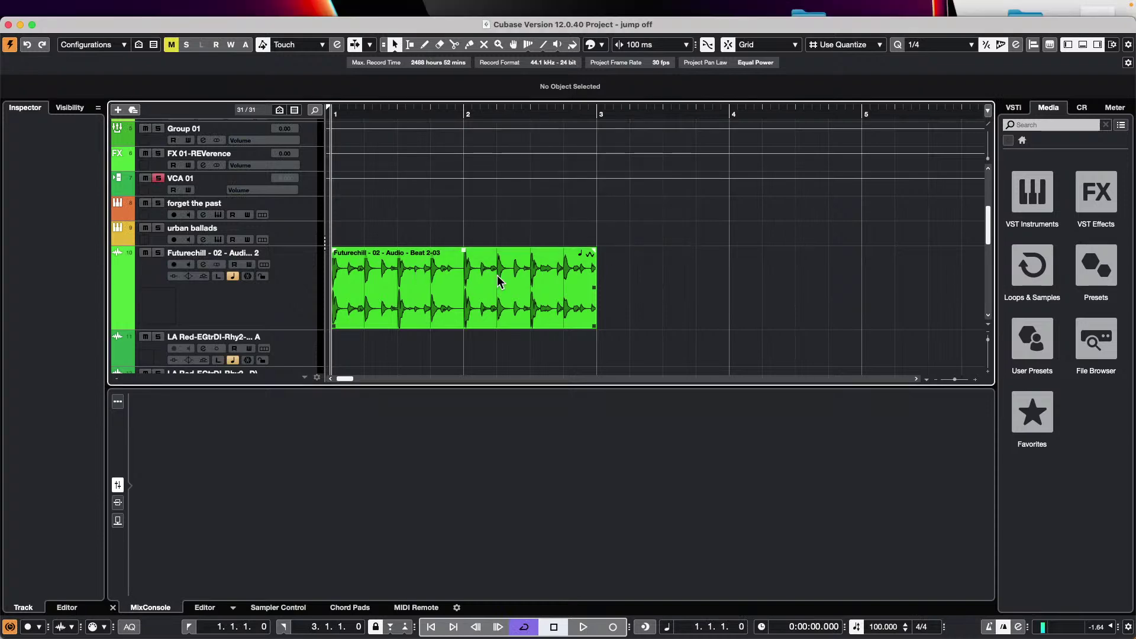
pyautogui.scroll(-10, 452, 308)
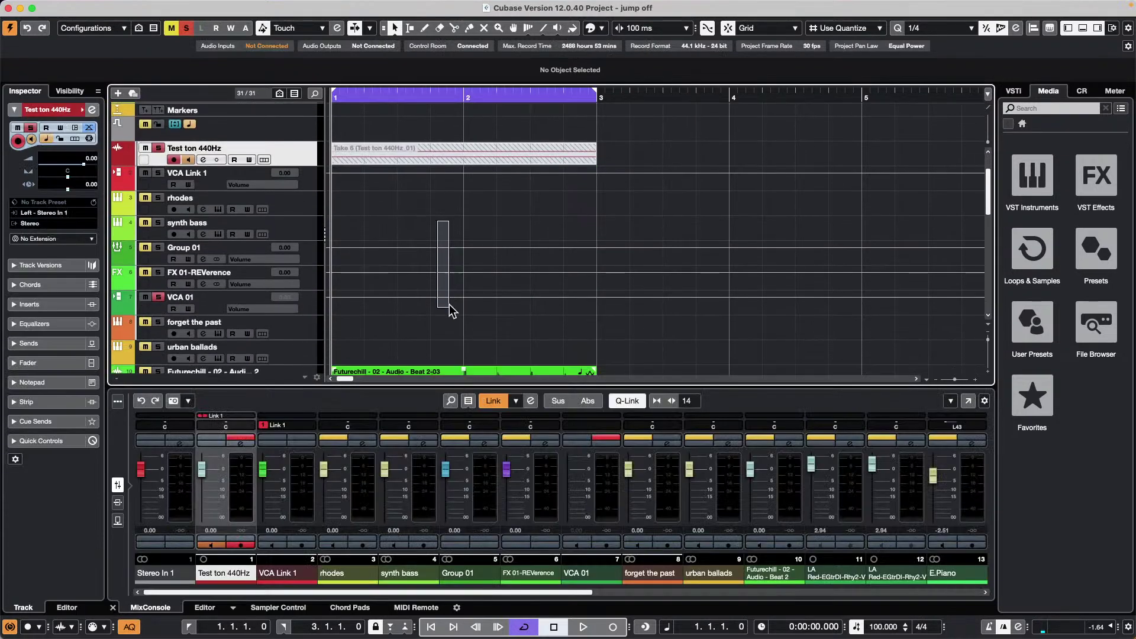
# Load the Futurechill - 02 - Audio - Beat 2-03 event into Sampler Control as a new sampler track.
pyautogui.scroll(10, 452, 295)
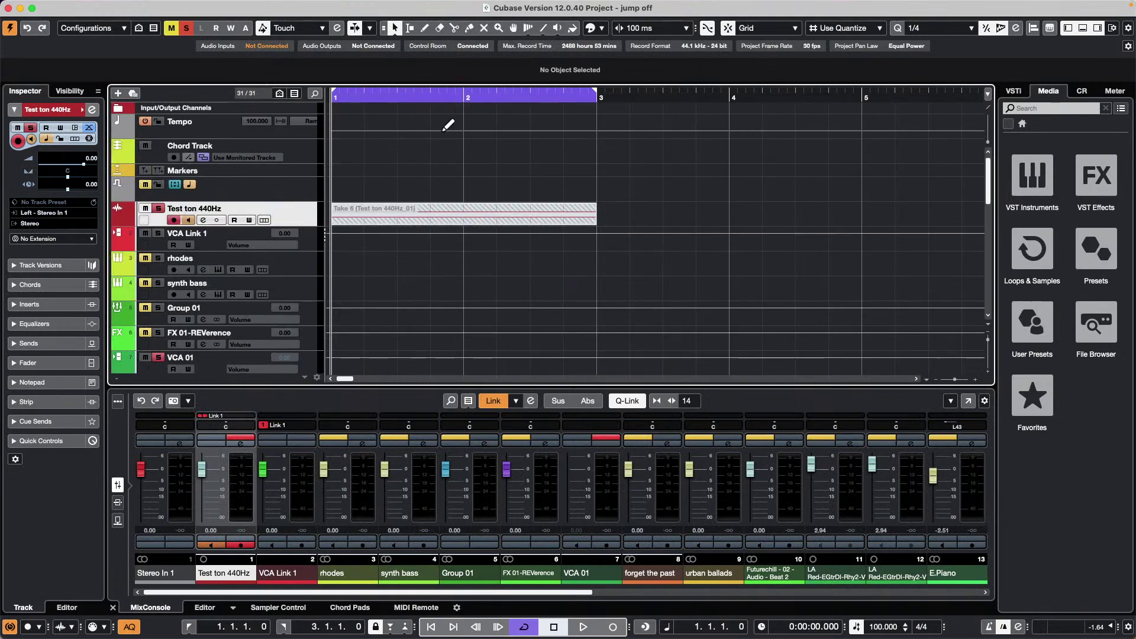
pyautogui.scroll(-5, 371, 94)
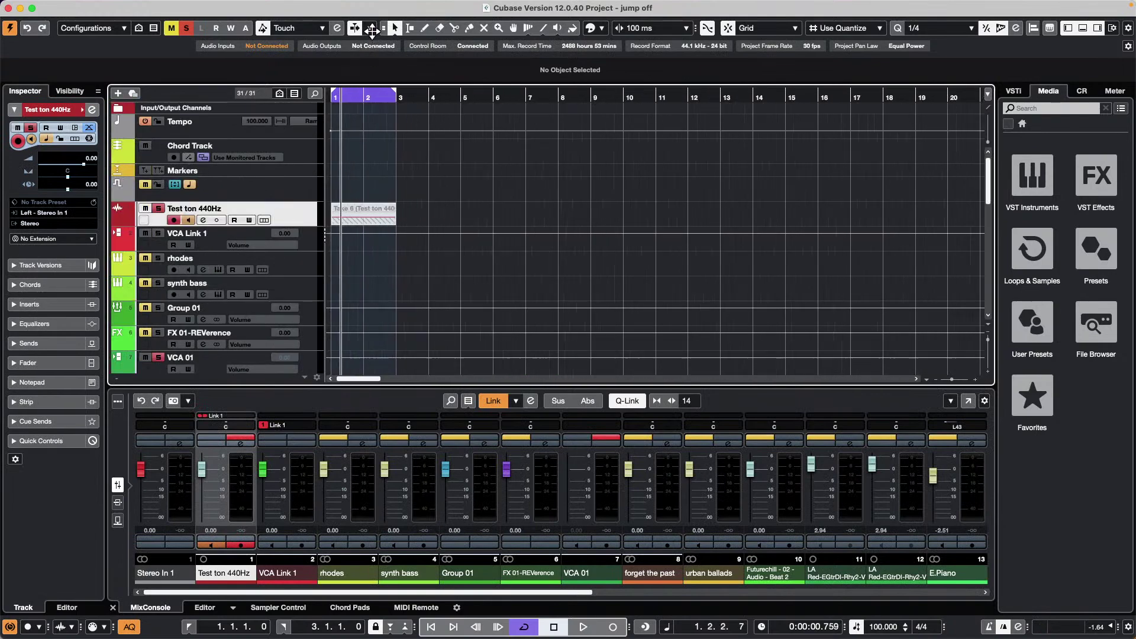
pyautogui.scroll(-5, 456, 221)
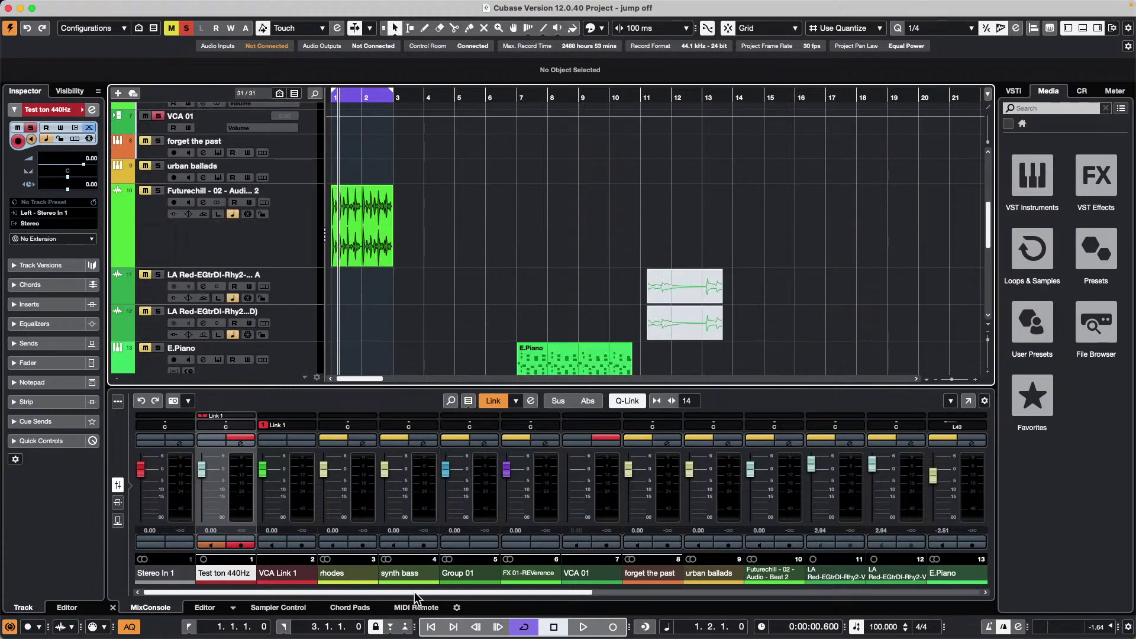
pyautogui.click(278, 608)
pyautogui.click(389, 230)
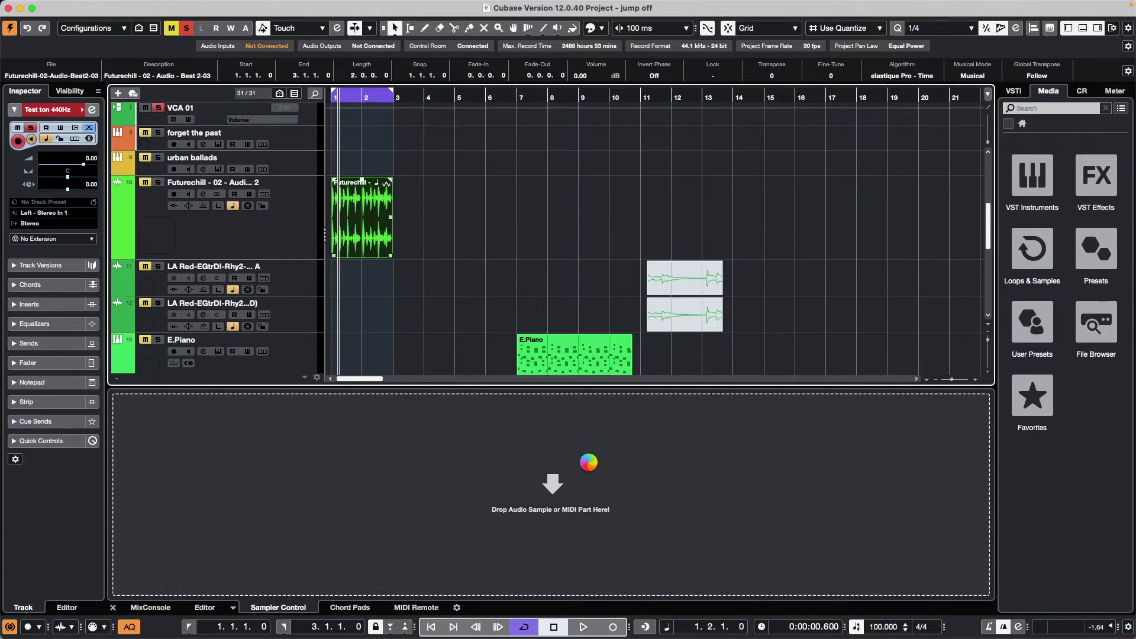
pyautogui.click(561, 594)
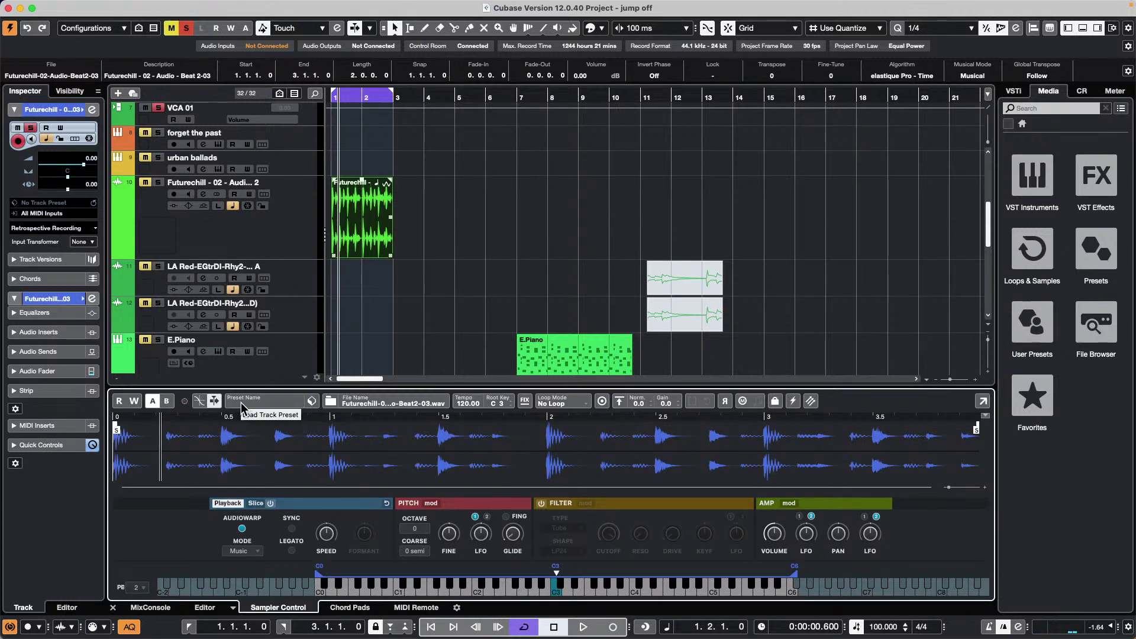
# Save the sampler track's settings as a track preset named November 4 2022.
pyautogui.click(312, 402)
pyautogui.click(349, 415)
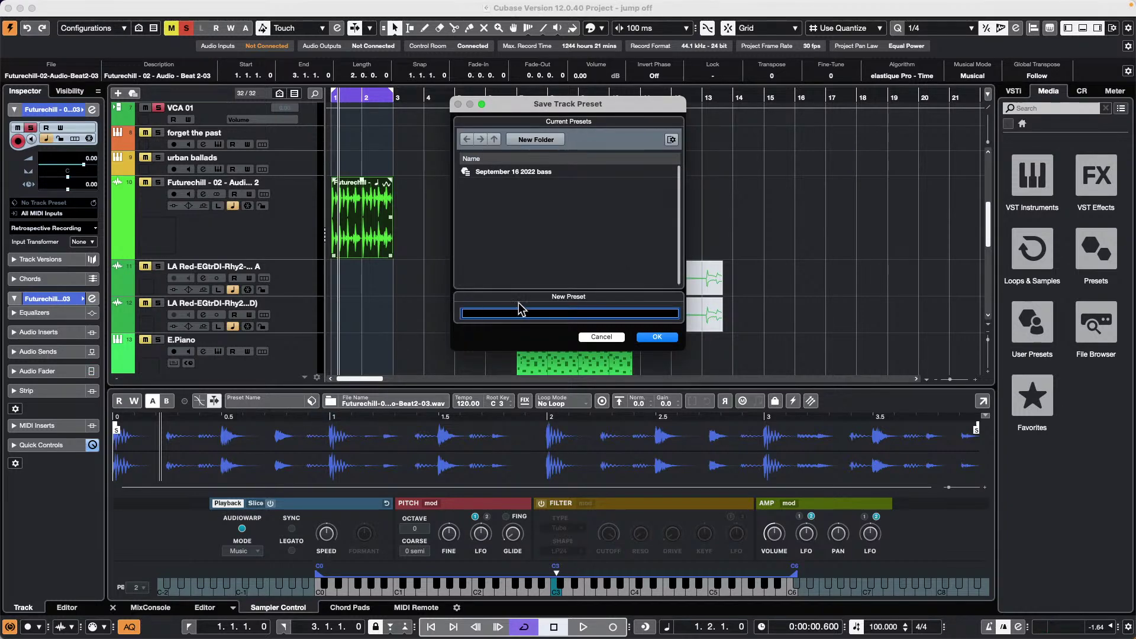
pyautogui.write('November 4 2022')
pyautogui.press('Return')
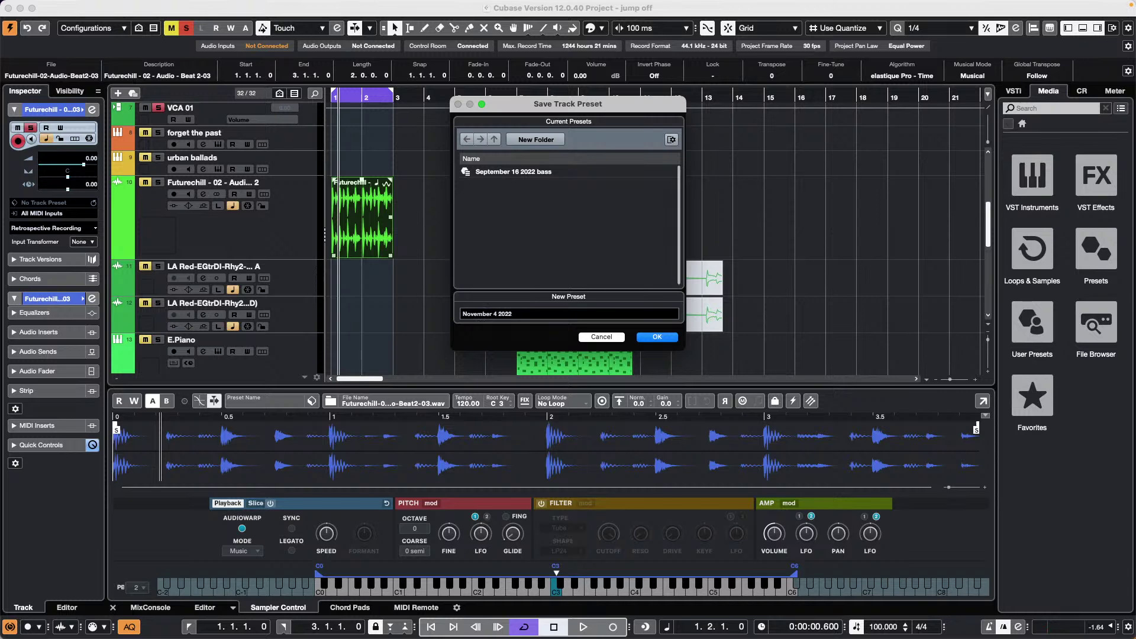
pyautogui.click(655, 336)
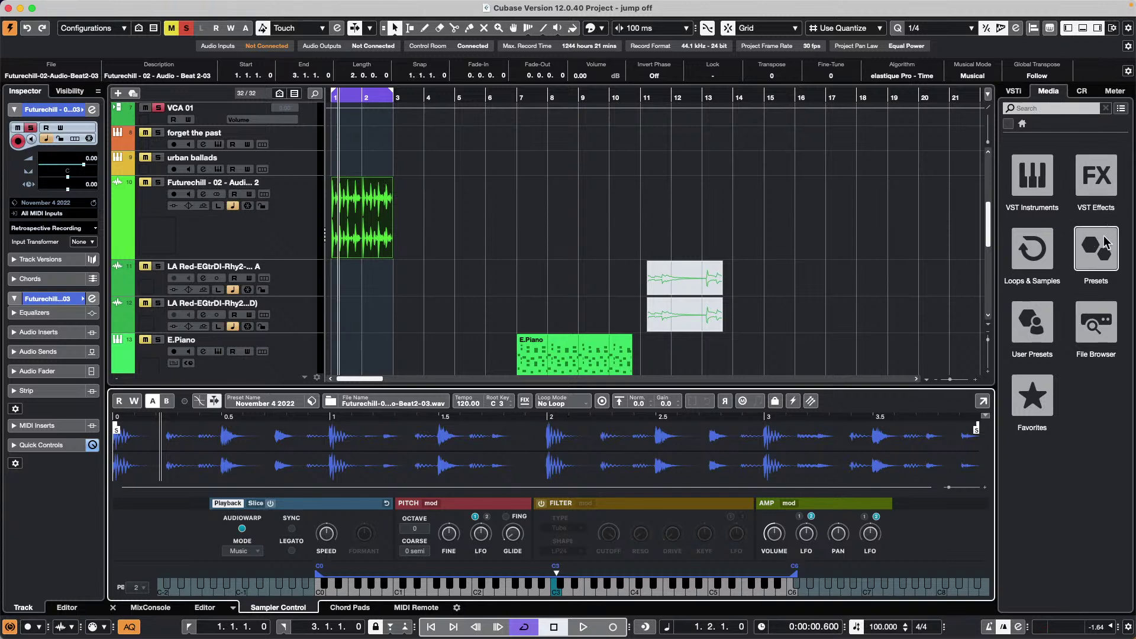
# Locate the November 4 2022 preset among the user's sampler track presets and select it.
pyautogui.click(1046, 335)
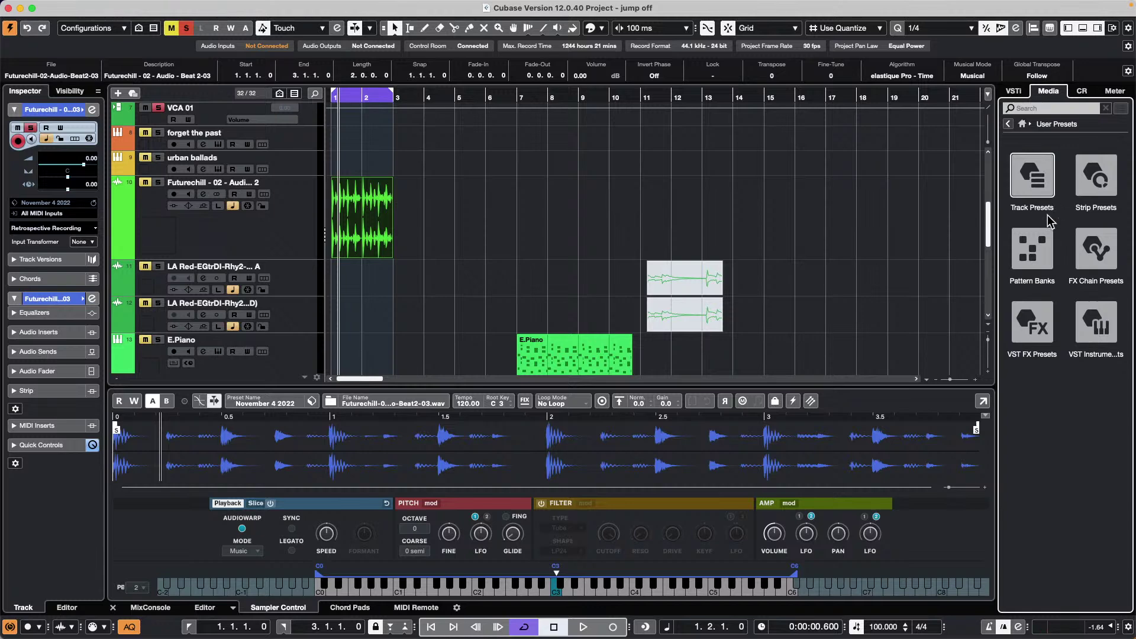
pyautogui.click(1047, 169)
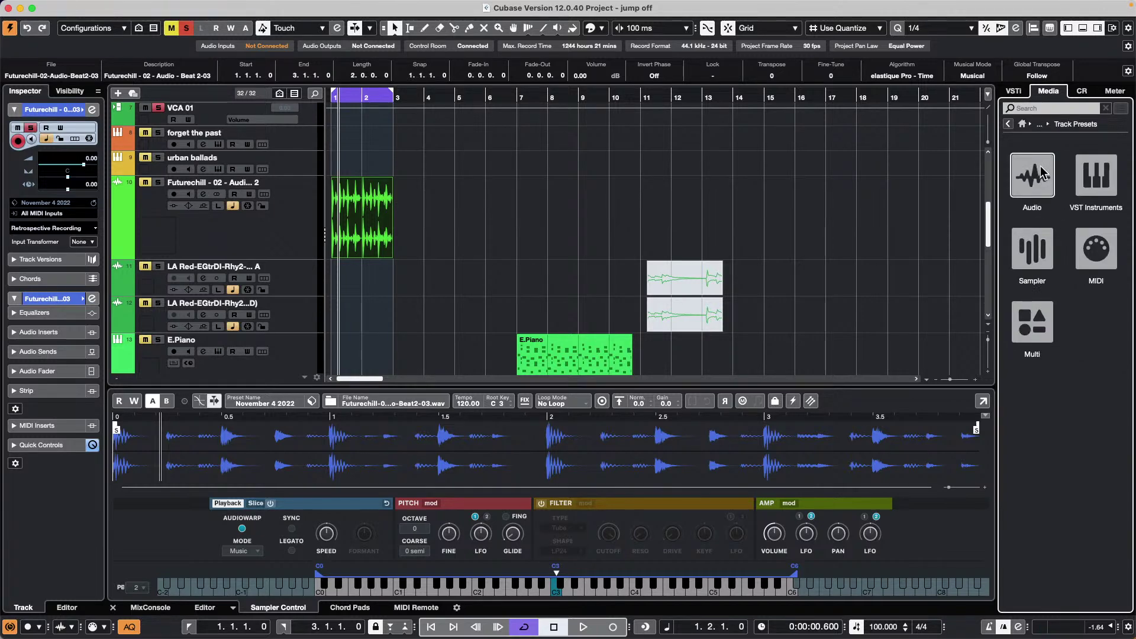
pyautogui.click(1049, 239)
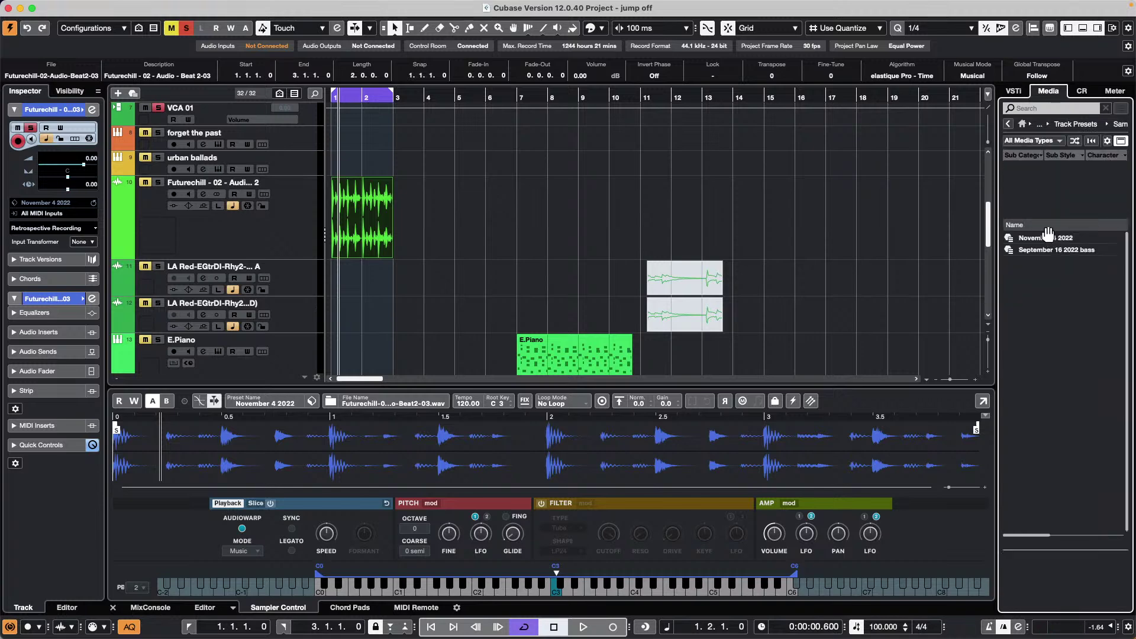
pyautogui.moveTo(1059, 238)
pyautogui.mouseDown()
pyautogui.moveTo(578, 246)
pyautogui.moveTo(274, 191)
pyautogui.moveTo(295, 176)
pyautogui.moveTo(1046, 236)
pyautogui.mouseUp()
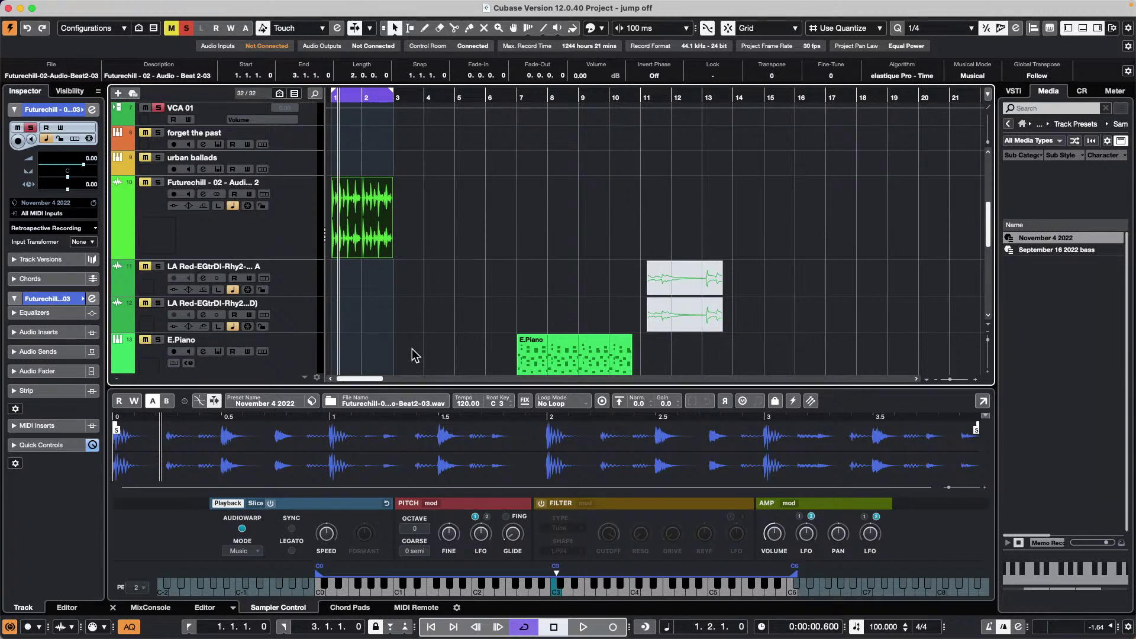
# Leave the sampler presets and browse the Loops & Samples library and the File Browser's folders.
pyautogui.click(1008, 124)
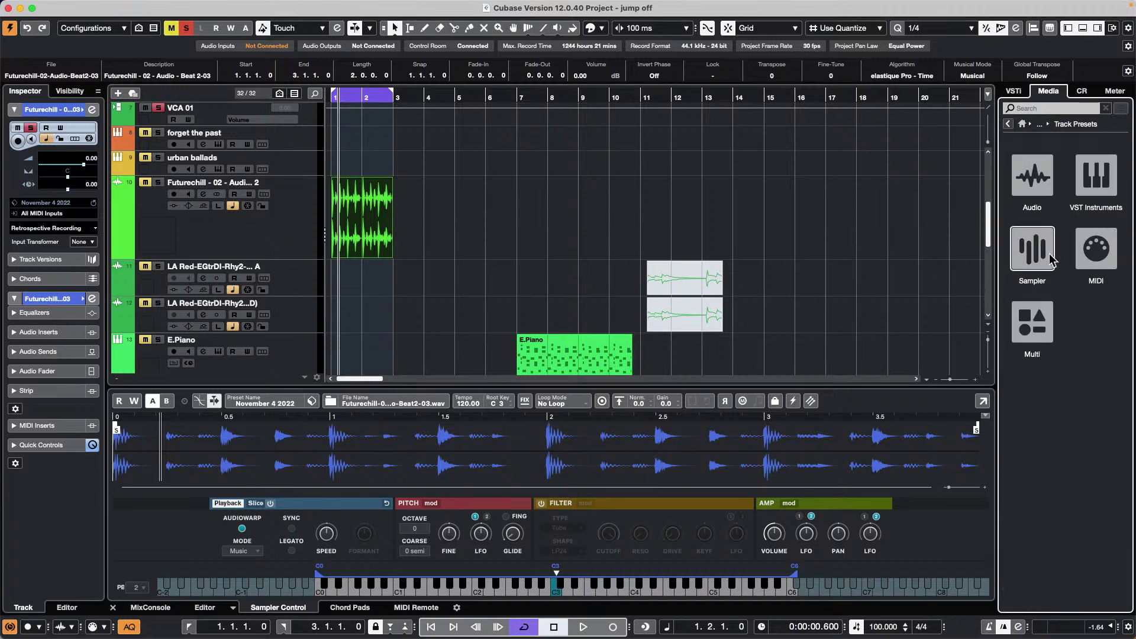
pyautogui.click(1008, 124)
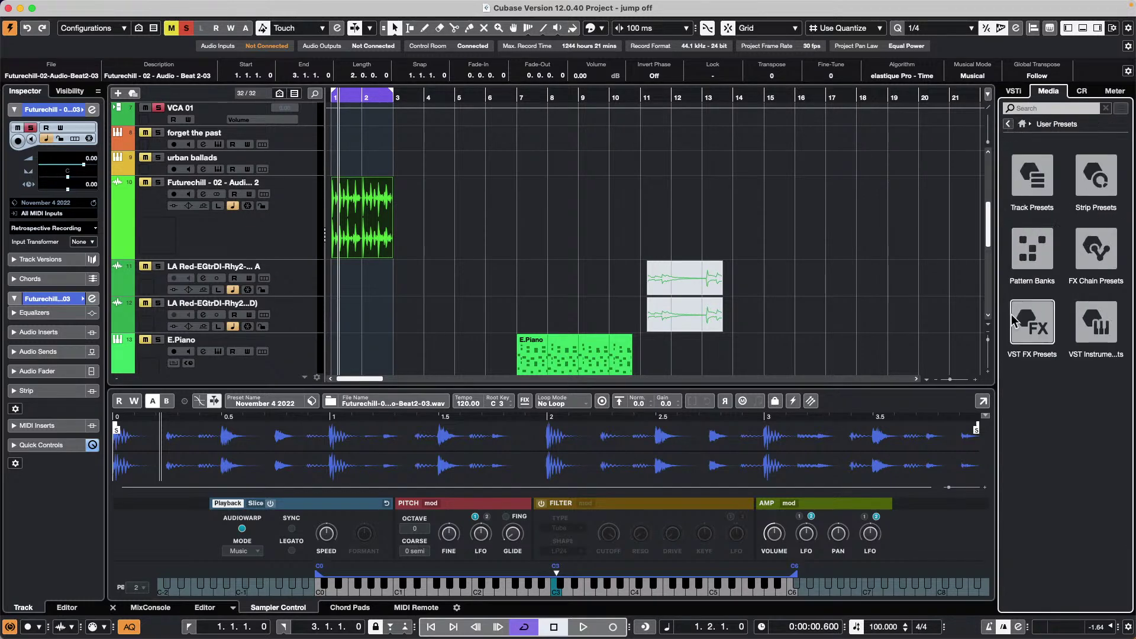
pyautogui.click(1022, 124)
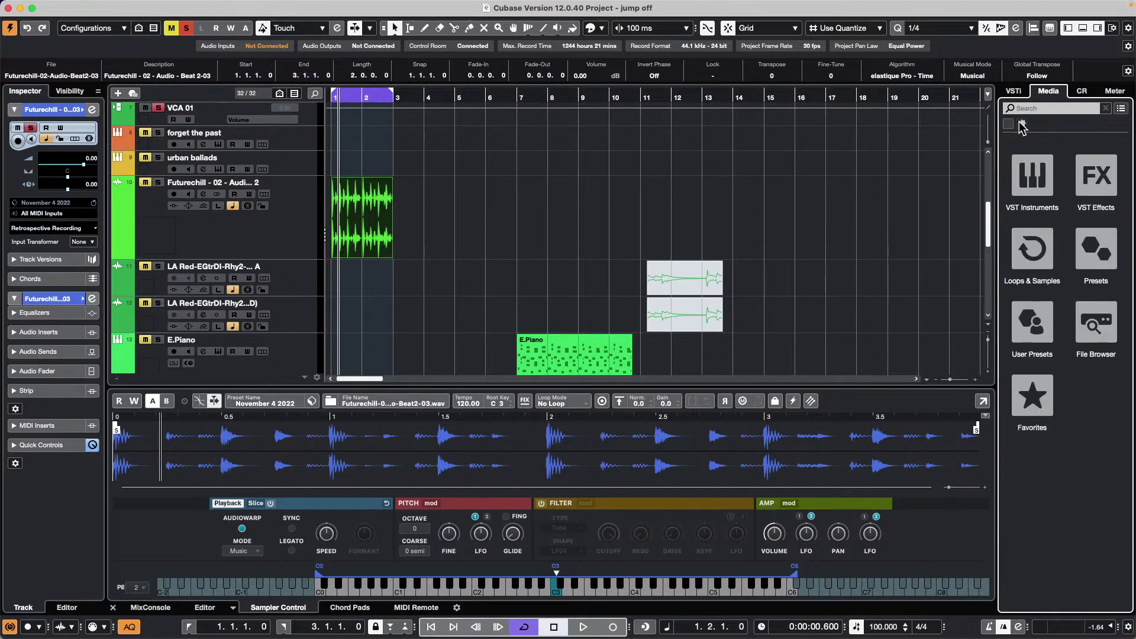
pyautogui.click(1034, 251)
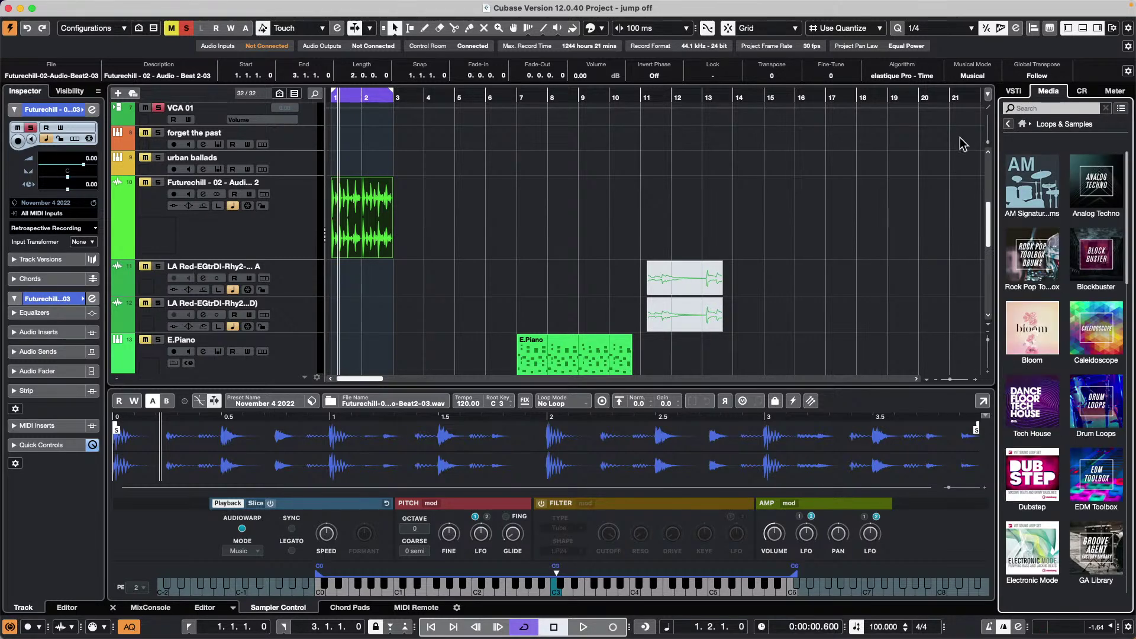
pyautogui.click(1008, 125)
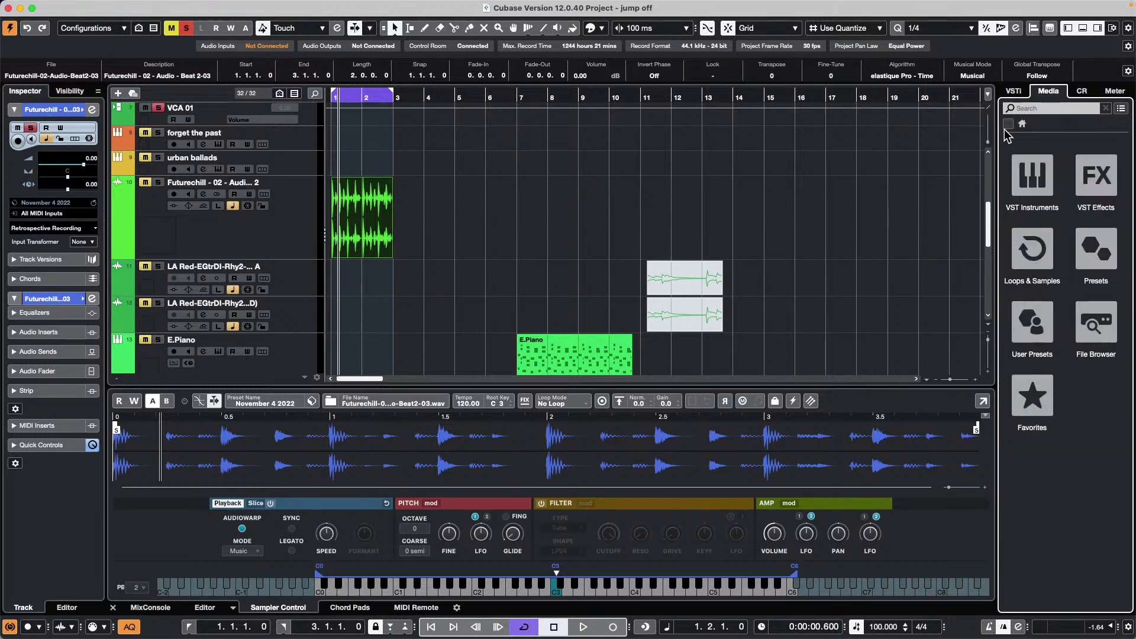
pyautogui.click(1100, 318)
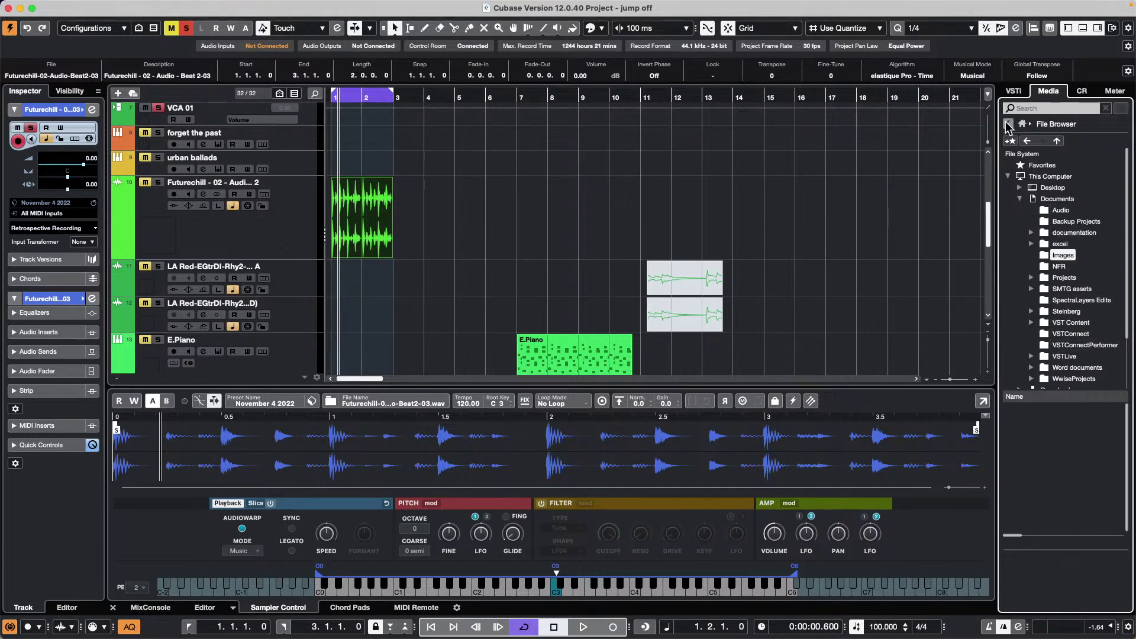
# Select the Futurechill audio event and review the project's available export formats without exporting.
pyautogui.click(379, 193)
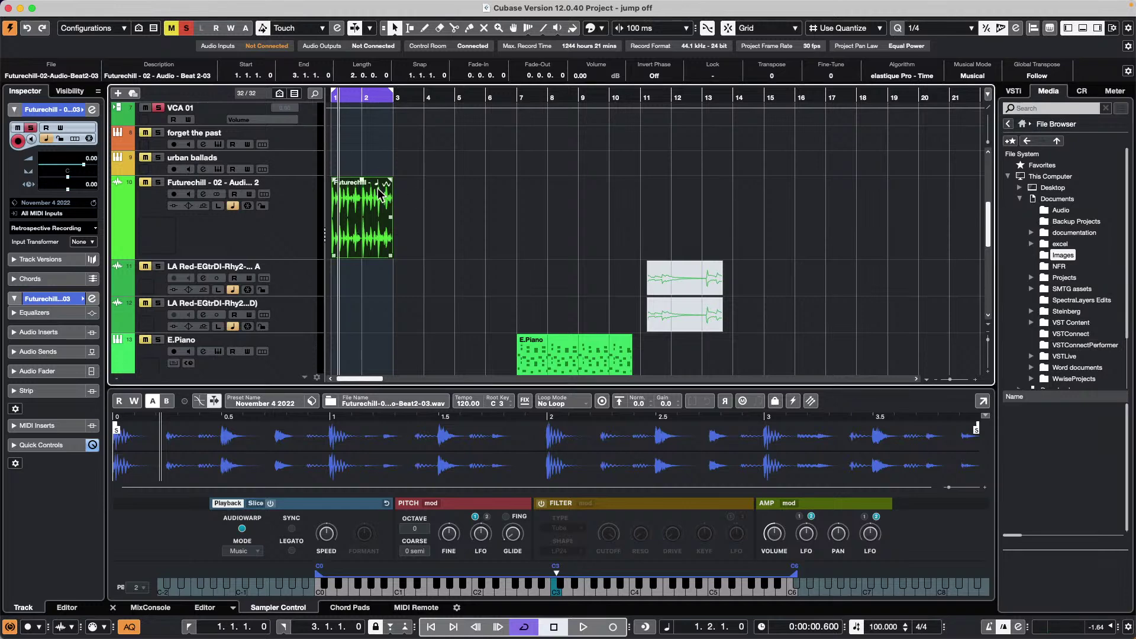
pyautogui.click(79, 6)
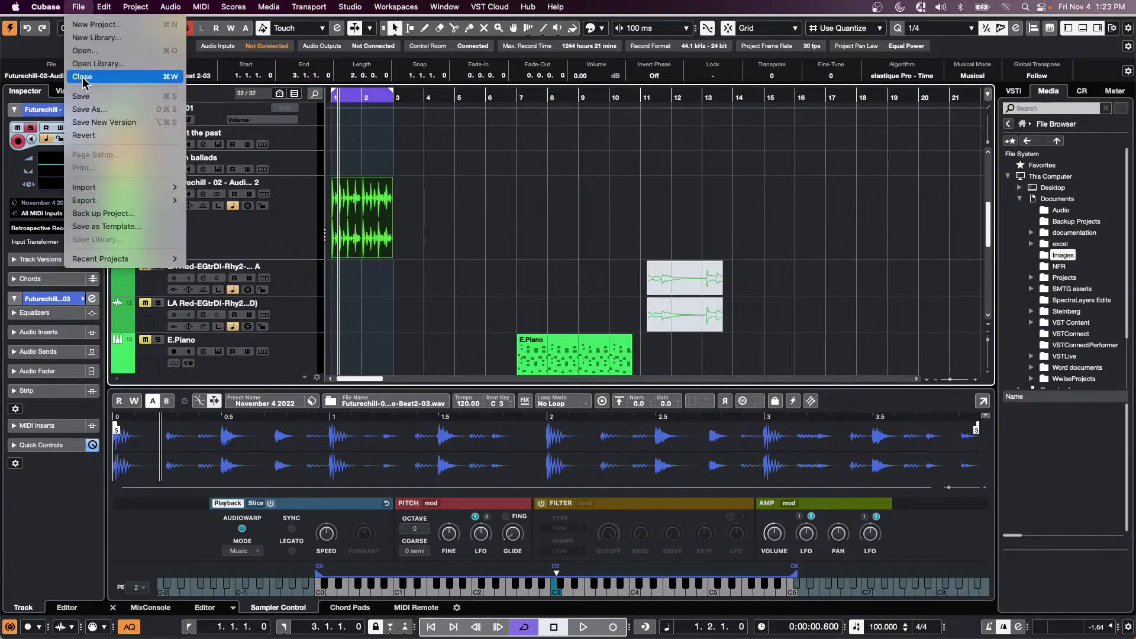
pyautogui.moveTo(103, 201)
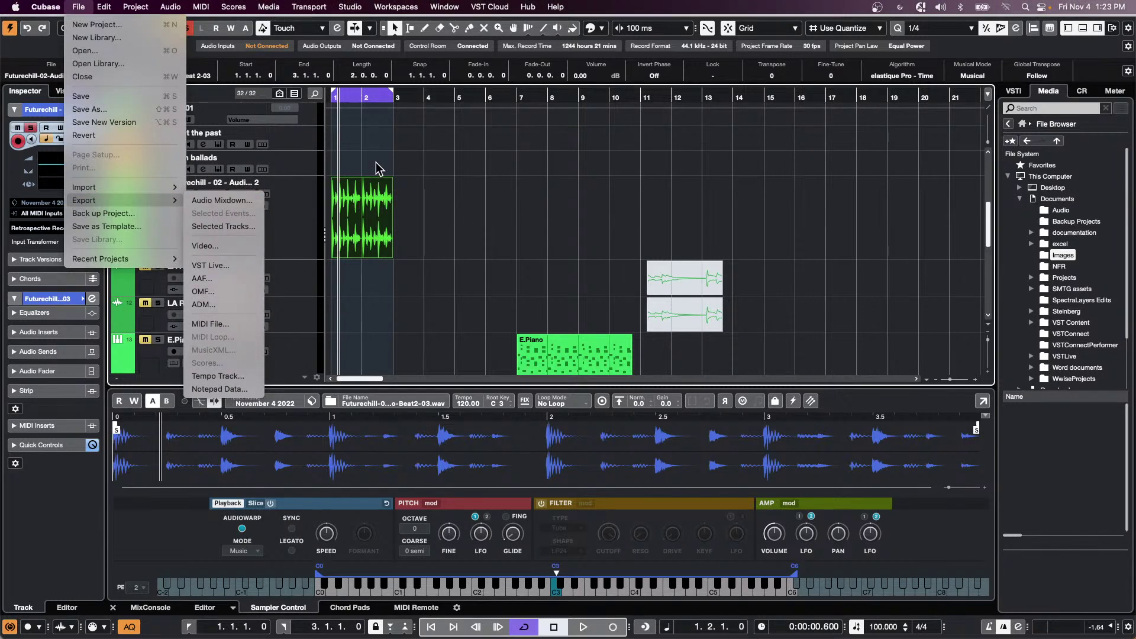
pyautogui.click(477, 188)
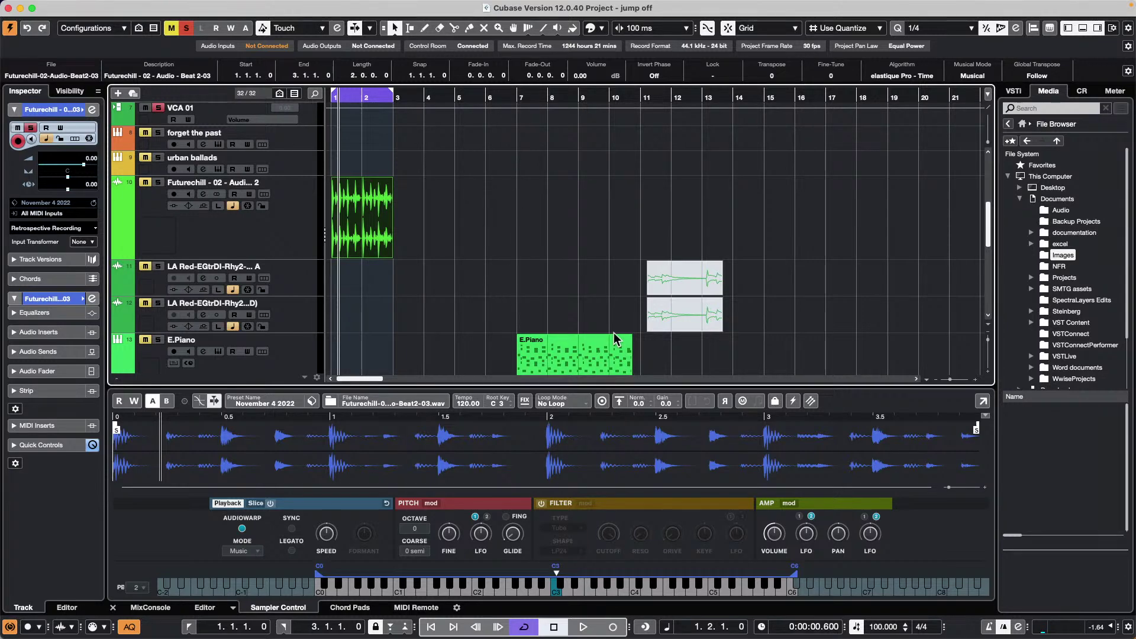
# Open the E.Piano part in the Score Editor and display it in Page Mode.
pyautogui.click(578, 357)
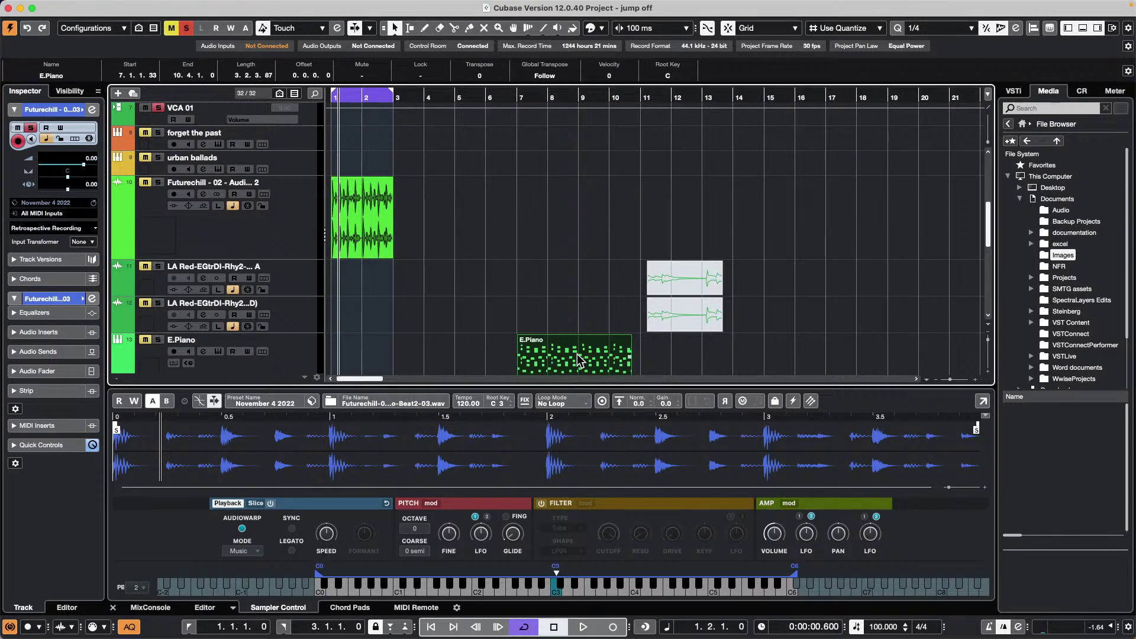
pyautogui.press('super+r')
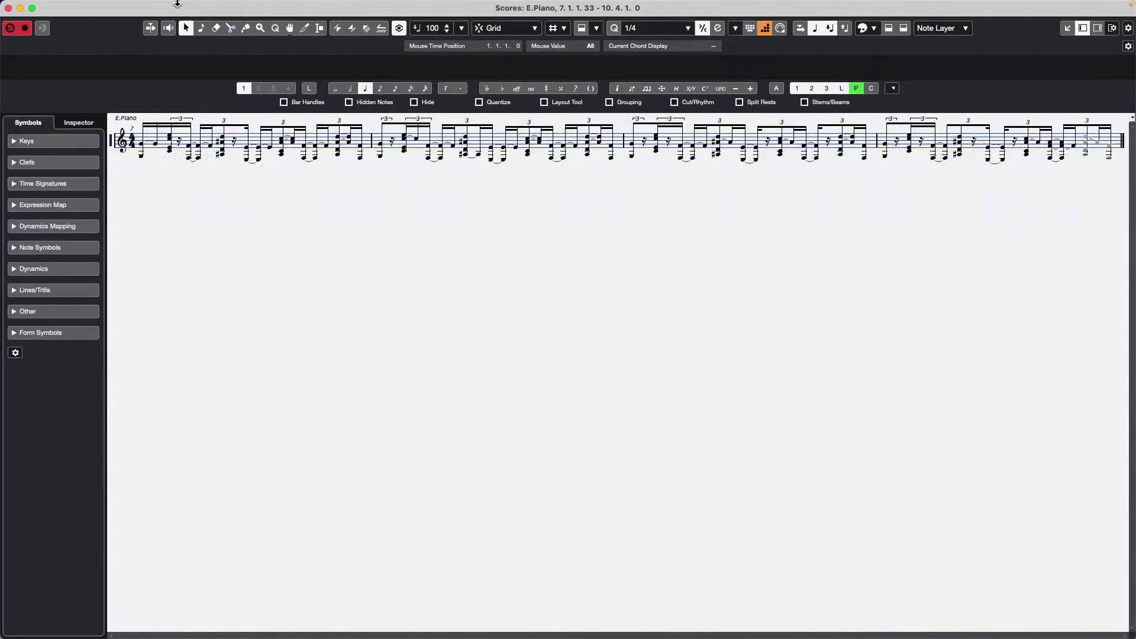
pyautogui.click(241, 8)
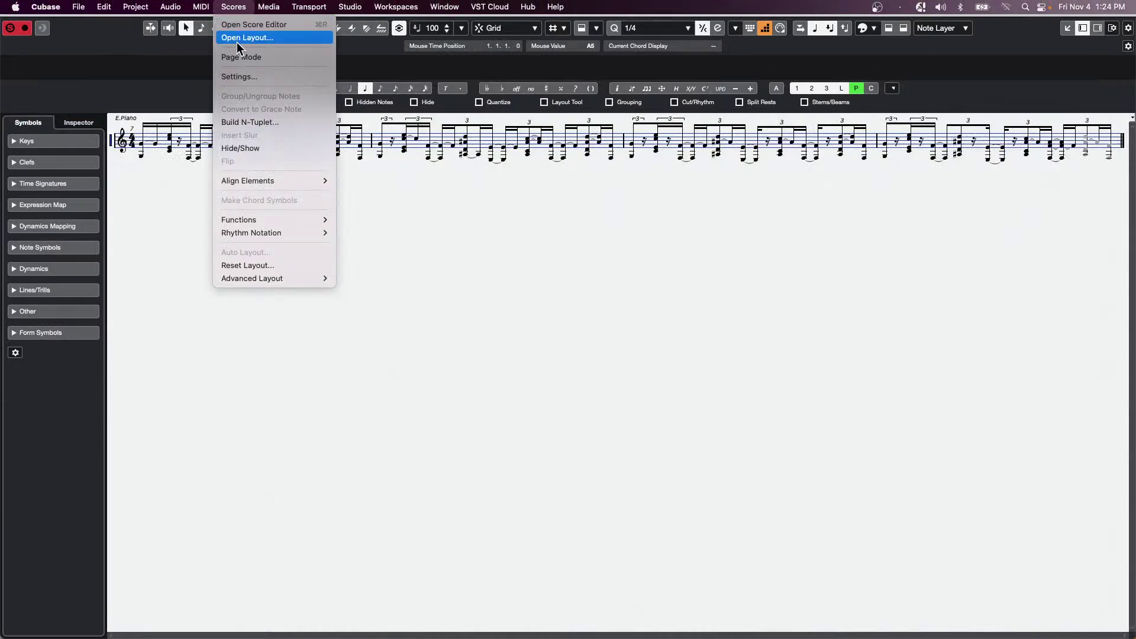
pyautogui.click(250, 58)
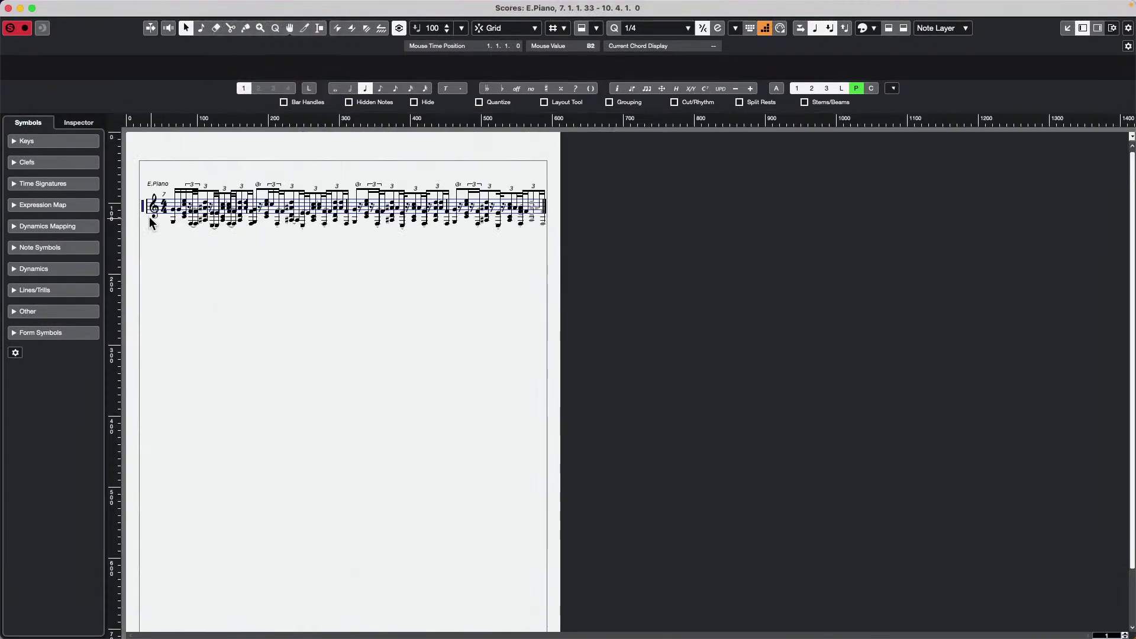
# Examine the score font choices in the project's Score Settings, and close the settings and the score without changes.
pyautogui.doubleClick(147, 208)
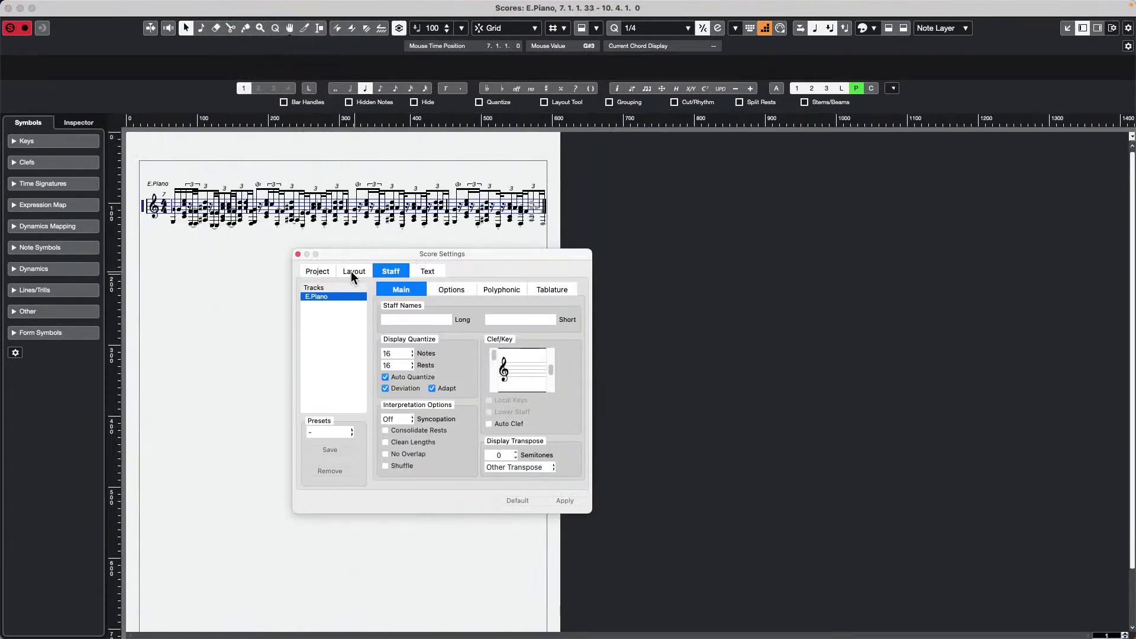
pyautogui.click(319, 271)
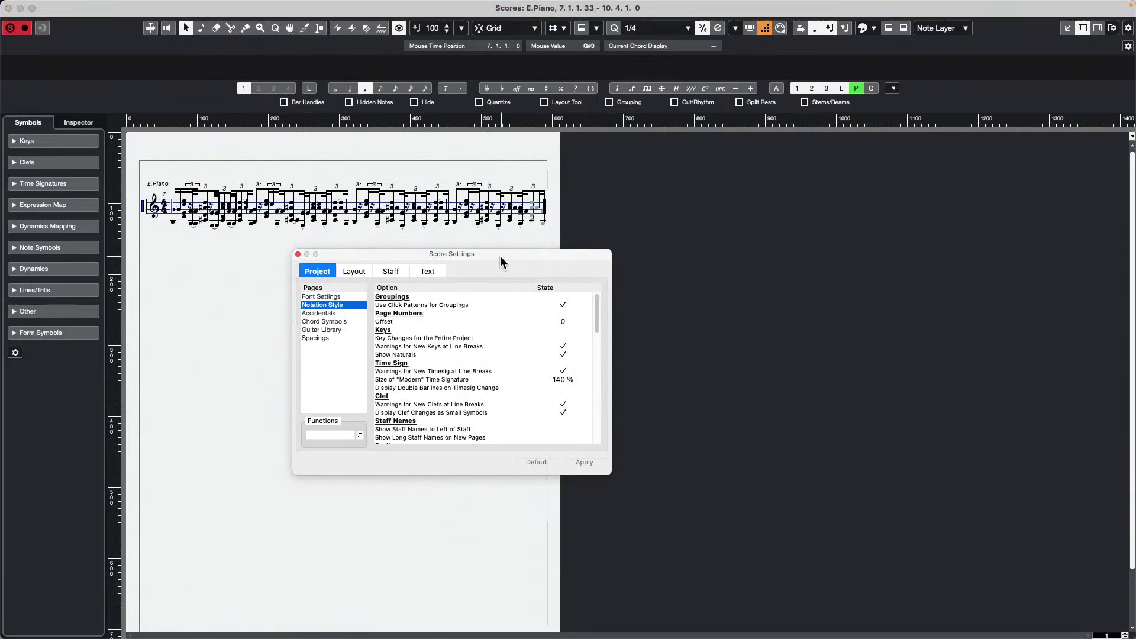
pyautogui.click(342, 297)
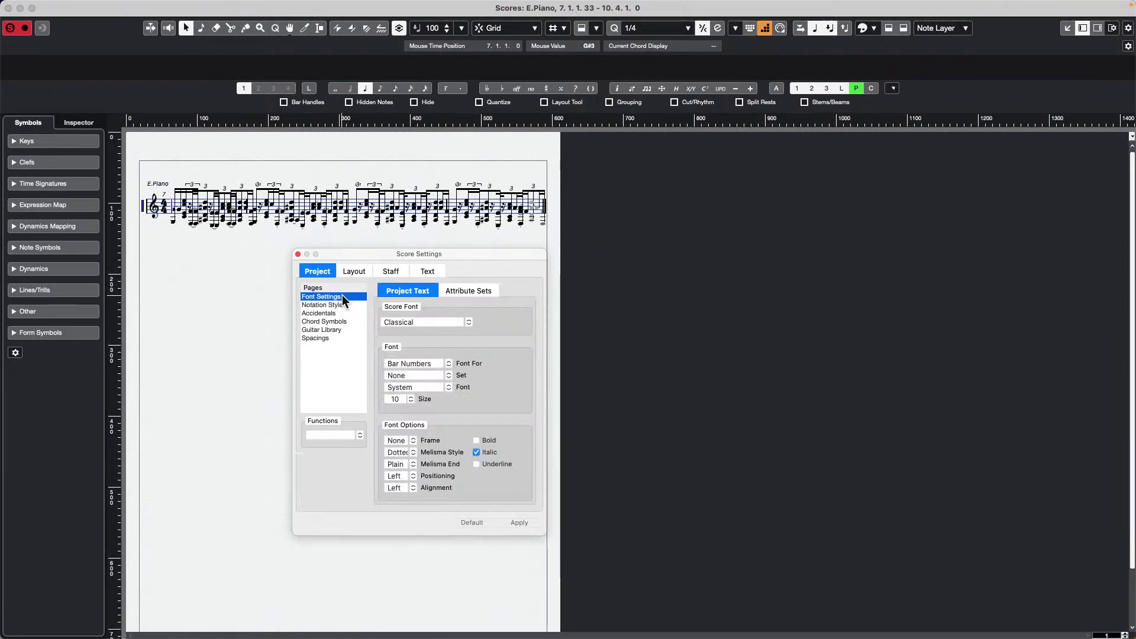
pyautogui.click(434, 322)
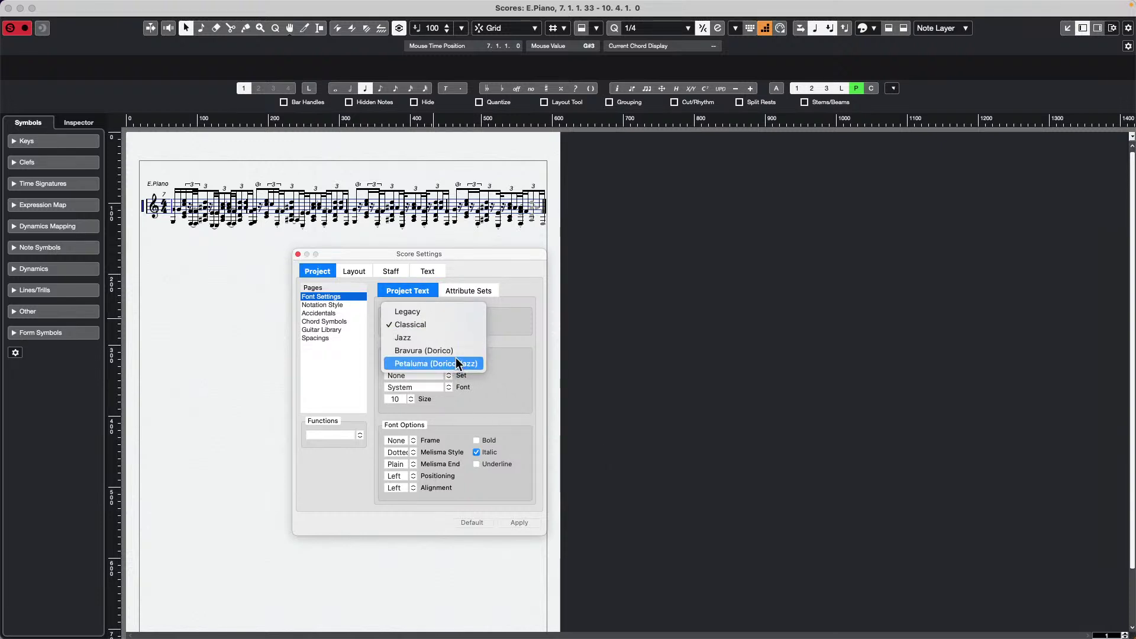
pyautogui.click(297, 254)
pyautogui.click(298, 254)
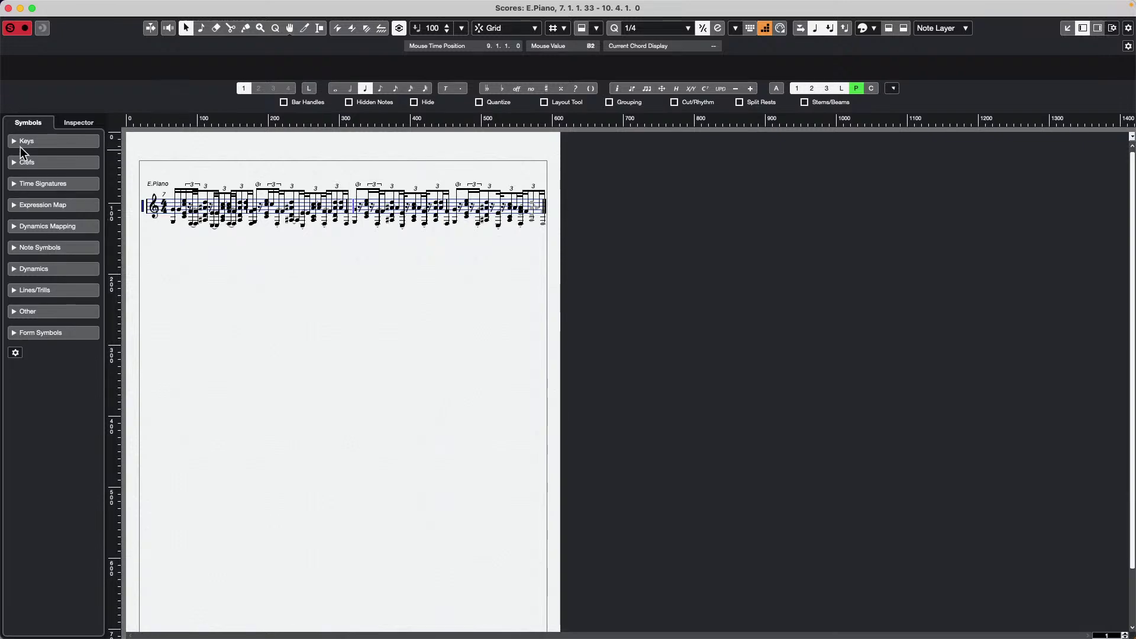
pyautogui.click(9, 10)
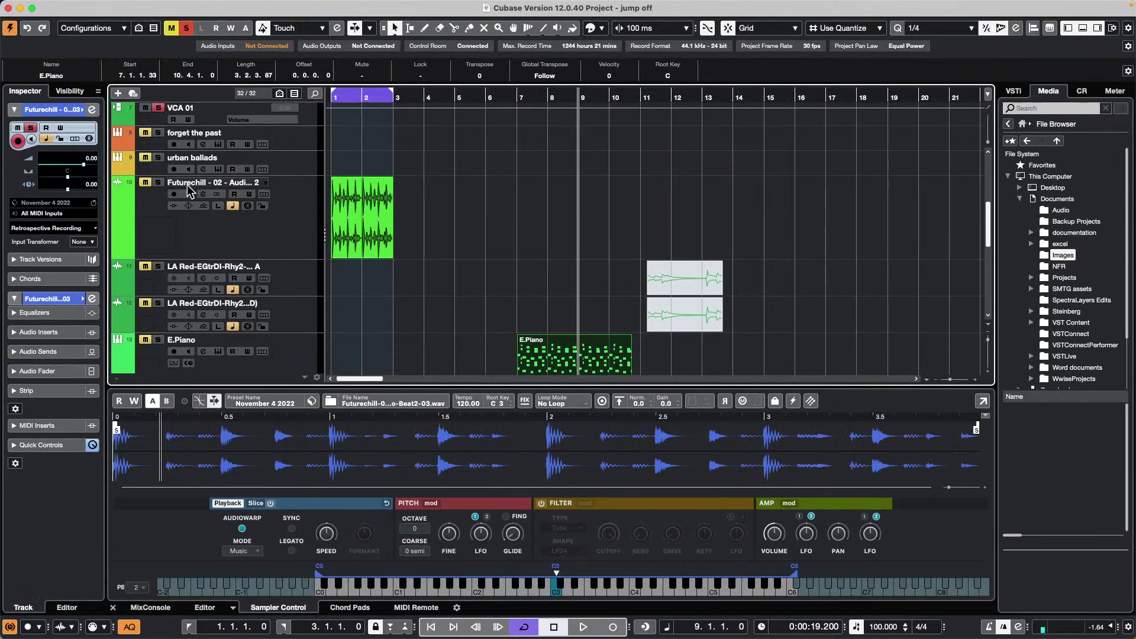
# Open the E.Piano part in a separate Key Editor window and try out selecting groups of its notes, leaving none selected.
pyautogui.click(588, 362)
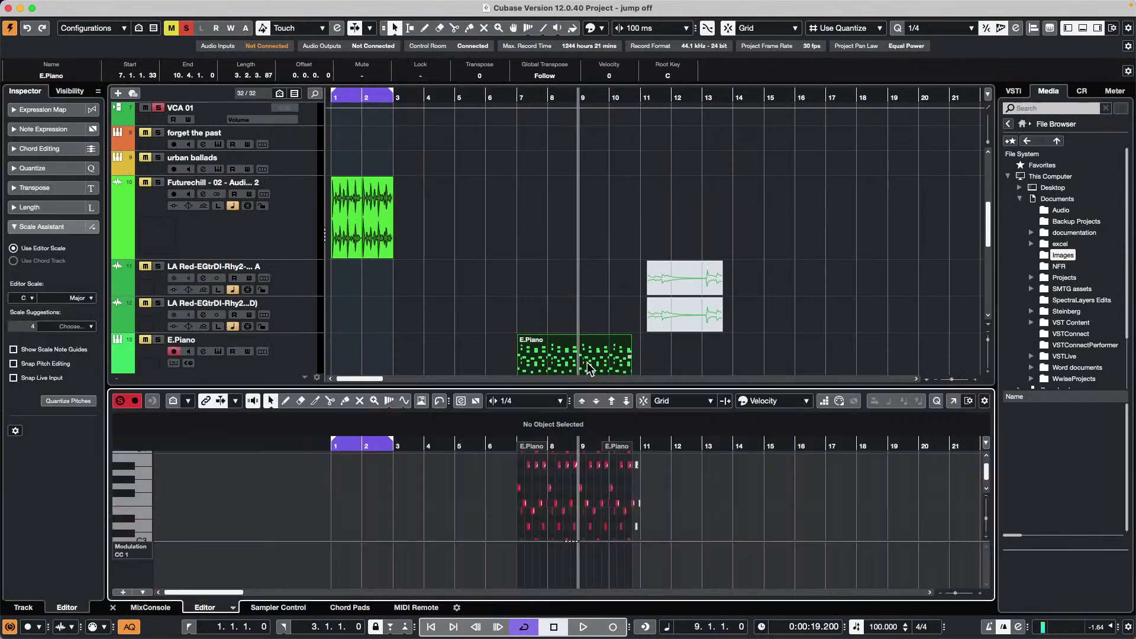
pyautogui.click(954, 401)
pyautogui.moveTo(324, 233); pyautogui.dragTo(595, 453)
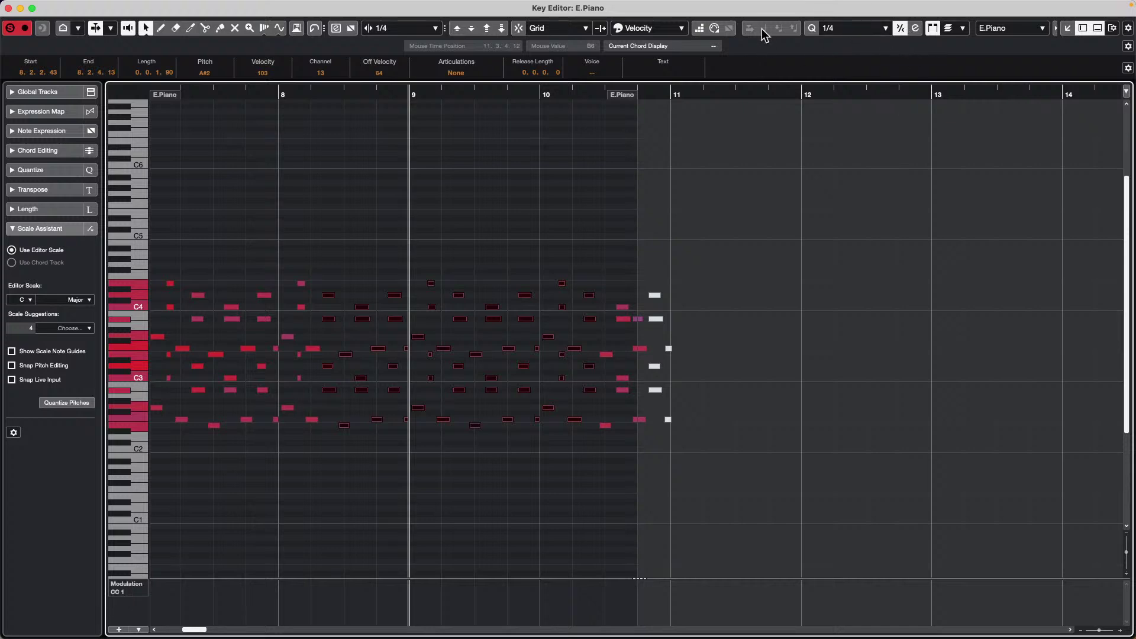
pyautogui.click(461, 204)
pyautogui.moveTo(424, 229); pyautogui.dragTo(620, 398)
pyautogui.click(582, 159)
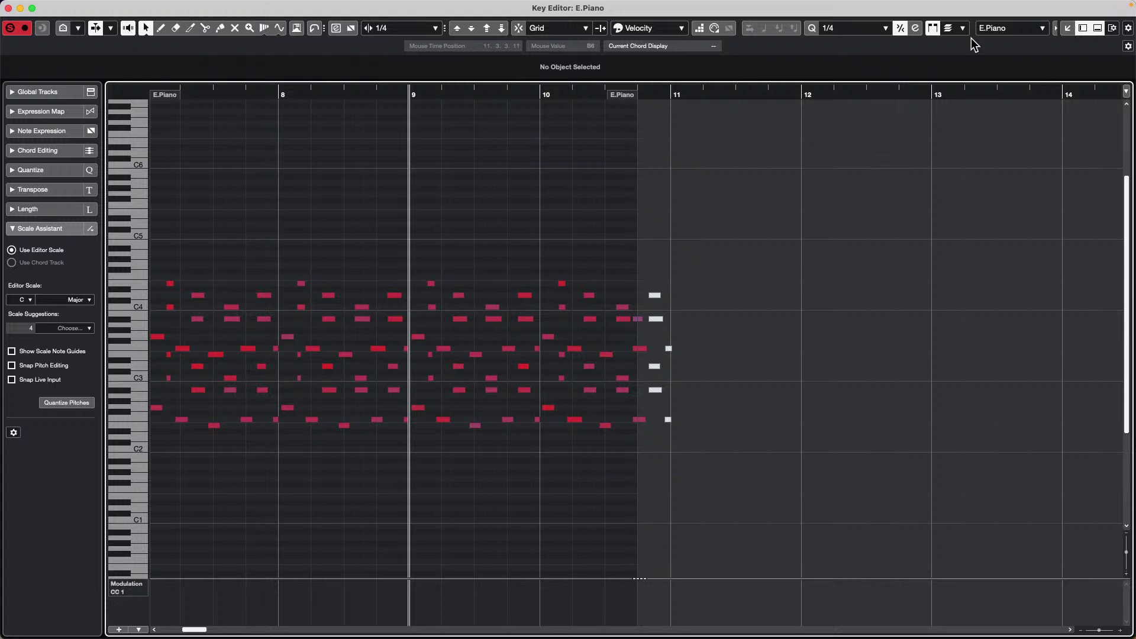
# Set the Soft velocity colour to white (RGB 254, 254, 254), and try selecting a group of E.Piano notes, leaving none selected.
pyautogui.click(679, 28)
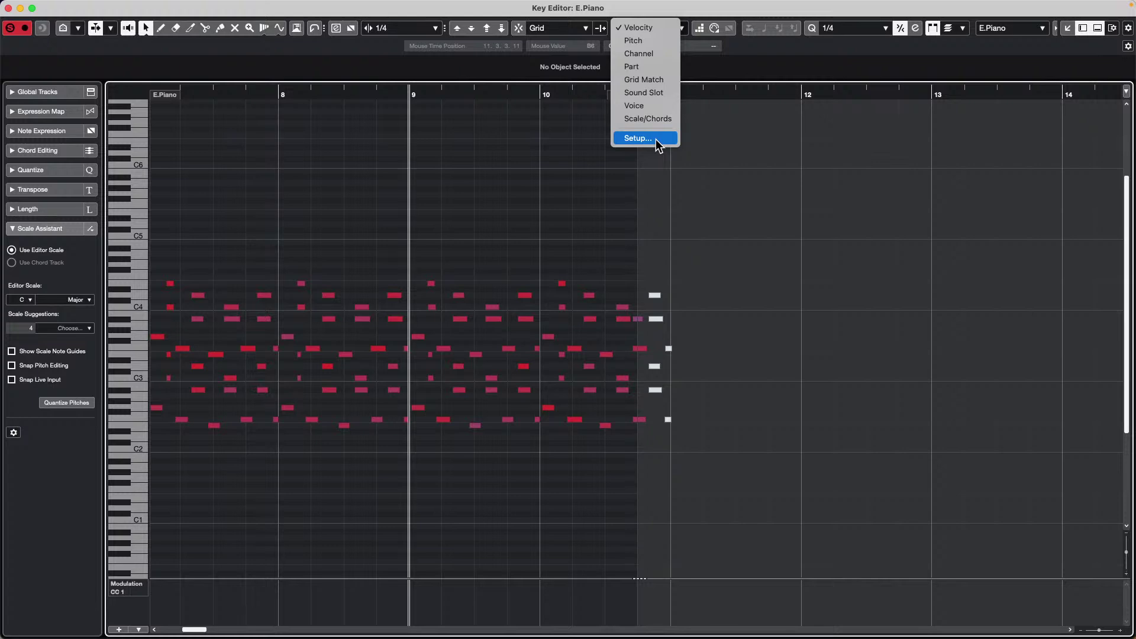
pyautogui.click(657, 141)
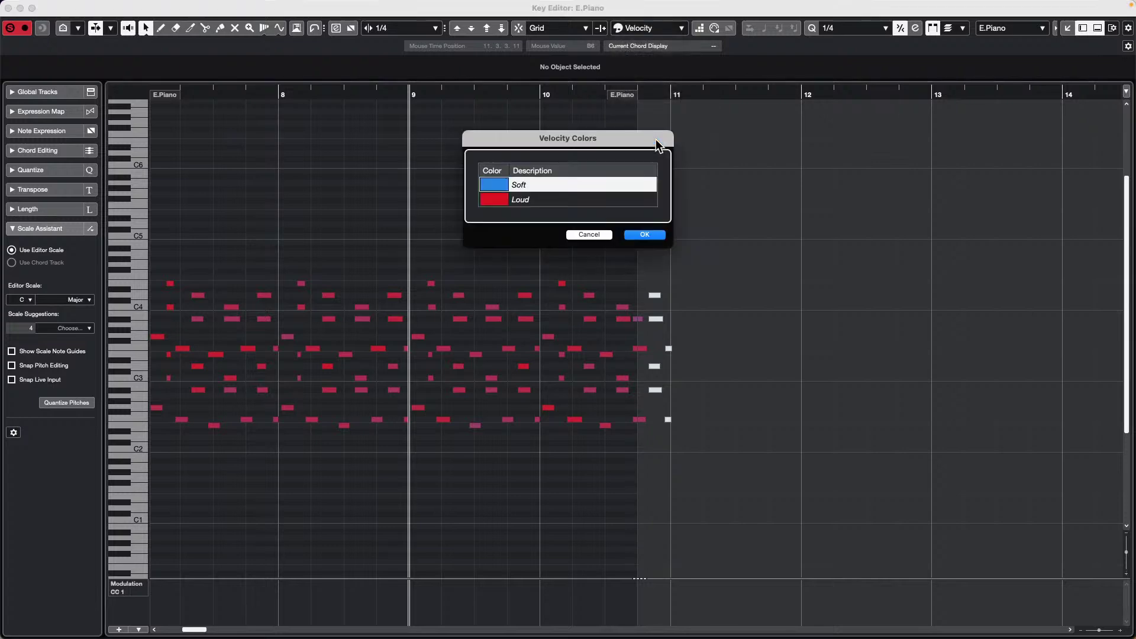
pyautogui.click(496, 187)
pyautogui.moveTo(614, 228); pyautogui.dragTo(494, 212)
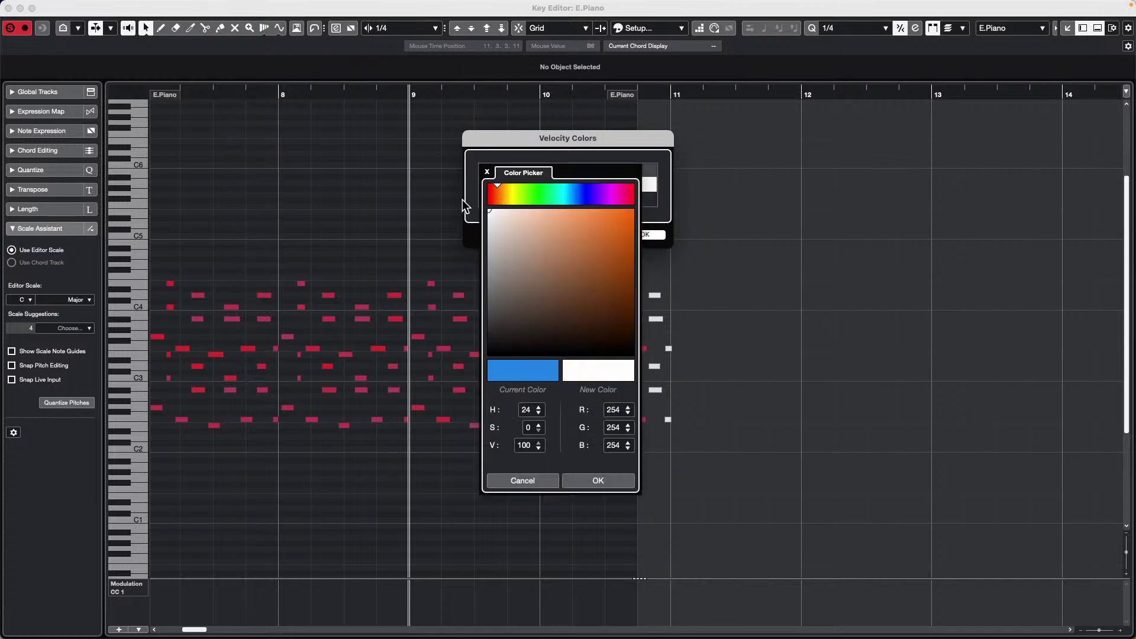
pyautogui.click(599, 481)
pyautogui.click(651, 235)
pyautogui.moveTo(358, 232); pyautogui.dragTo(572, 432)
pyautogui.click(526, 256)
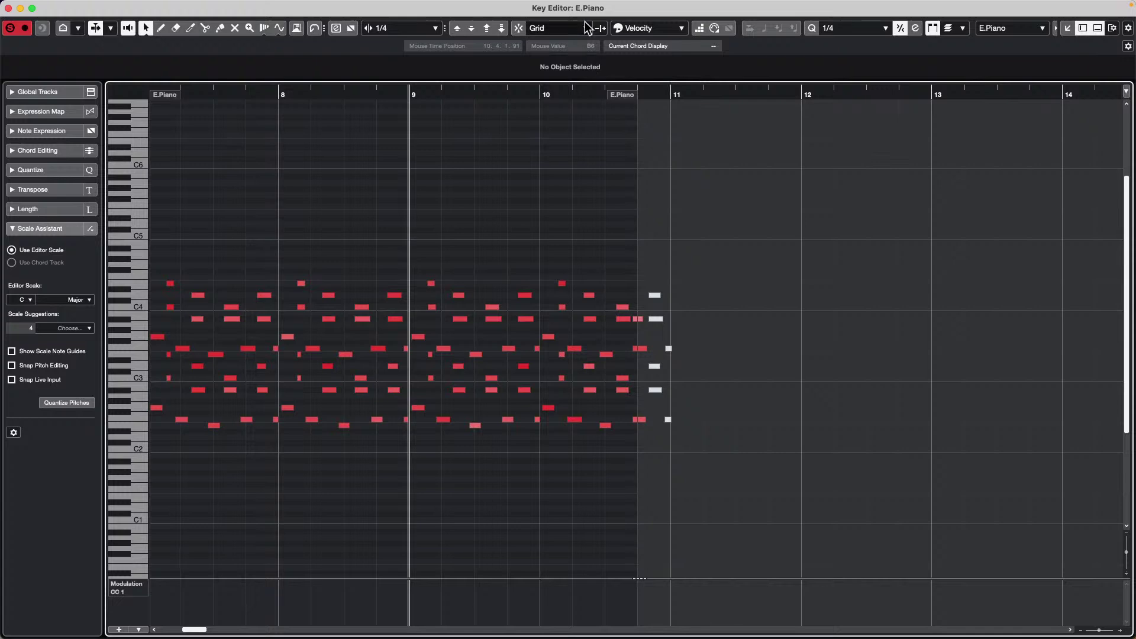
# Colour the E.Piano notes by Part and try selecting several groups of notes around bars 8 to 10.
pyautogui.click(674, 31)
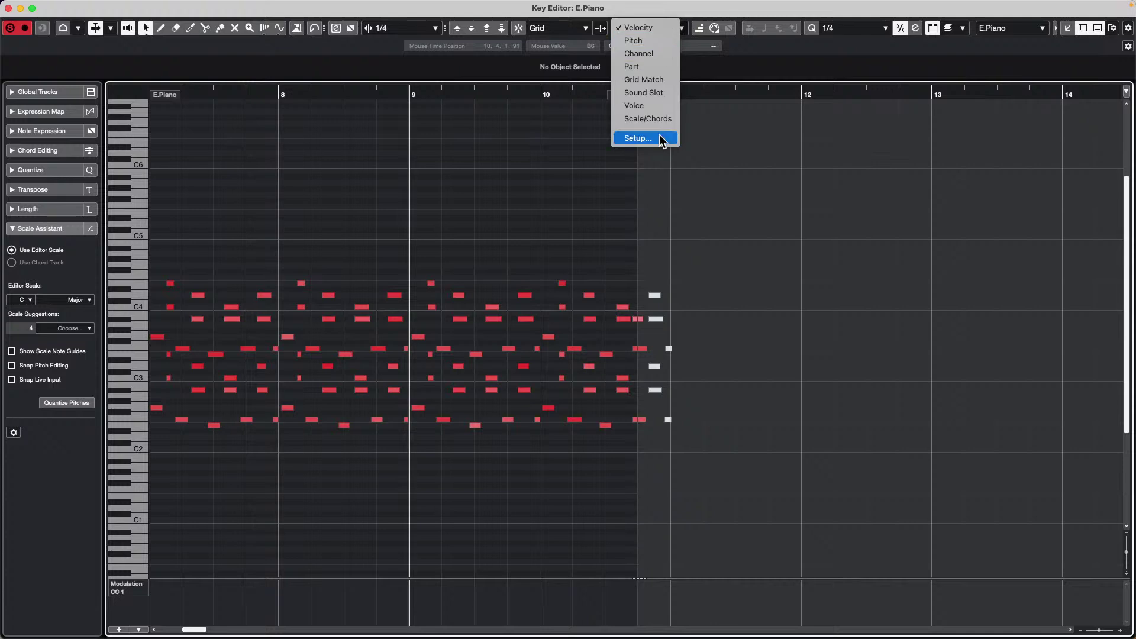
pyautogui.click(660, 72)
pyautogui.moveTo(323, 220); pyautogui.dragTo(502, 436)
pyautogui.click(457, 253)
pyautogui.moveTo(360, 270); pyautogui.dragTo(504, 397)
pyautogui.click(456, 214)
pyautogui.moveTo(361, 242); pyautogui.dragTo(503, 405)
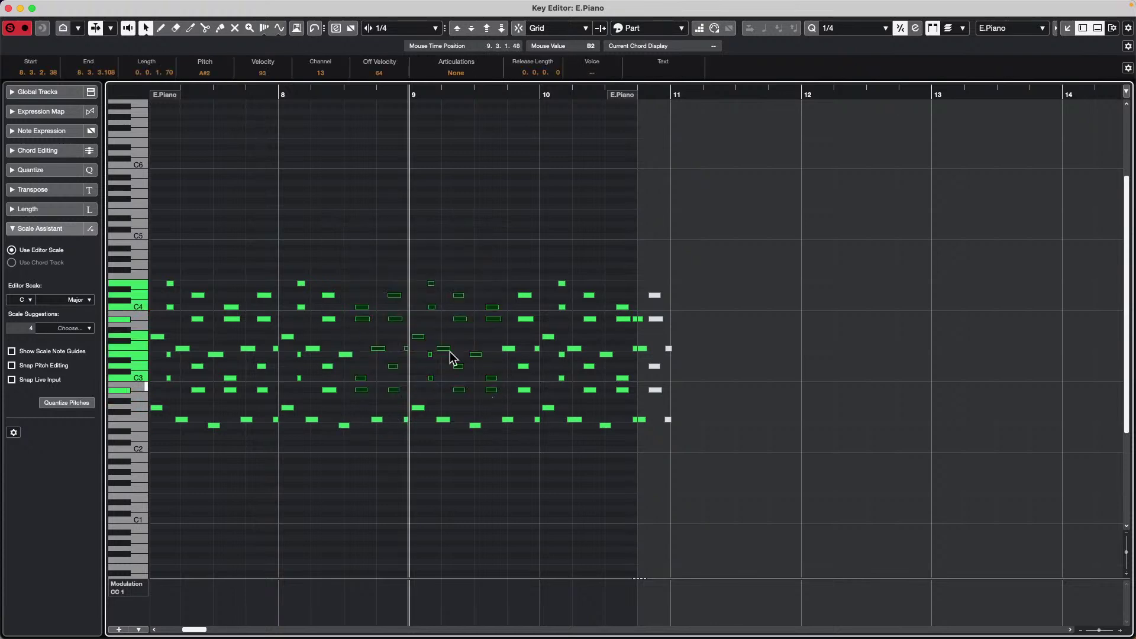
pyautogui.moveTo(318, 221); pyautogui.dragTo(489, 373)
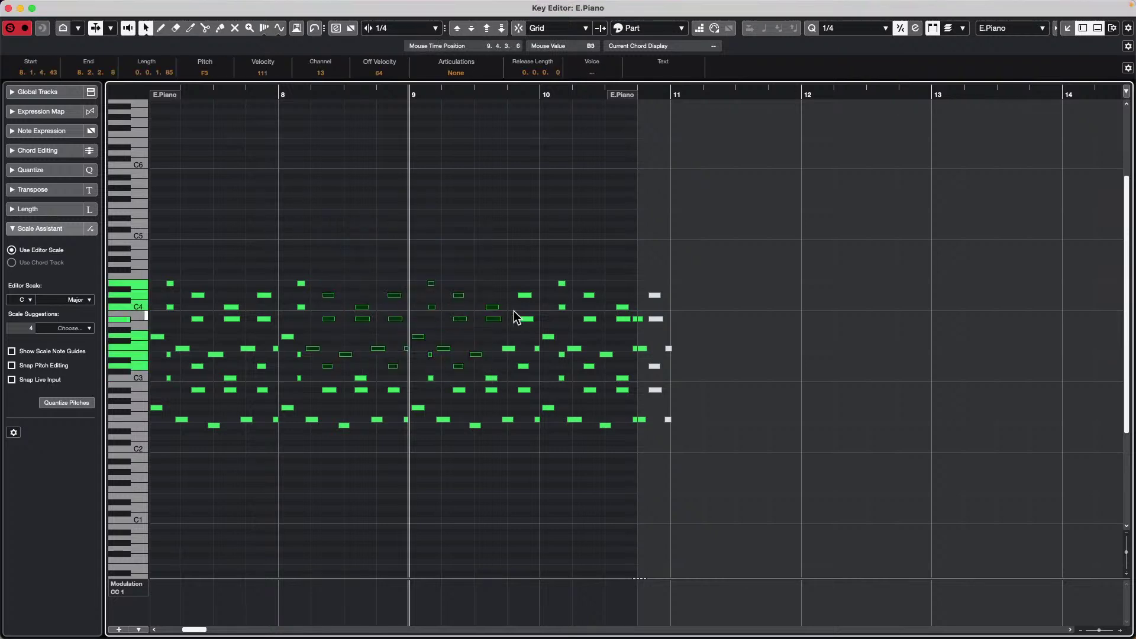
pyautogui.click(380, 284)
pyautogui.moveTo(368, 244); pyautogui.dragTo(582, 418)
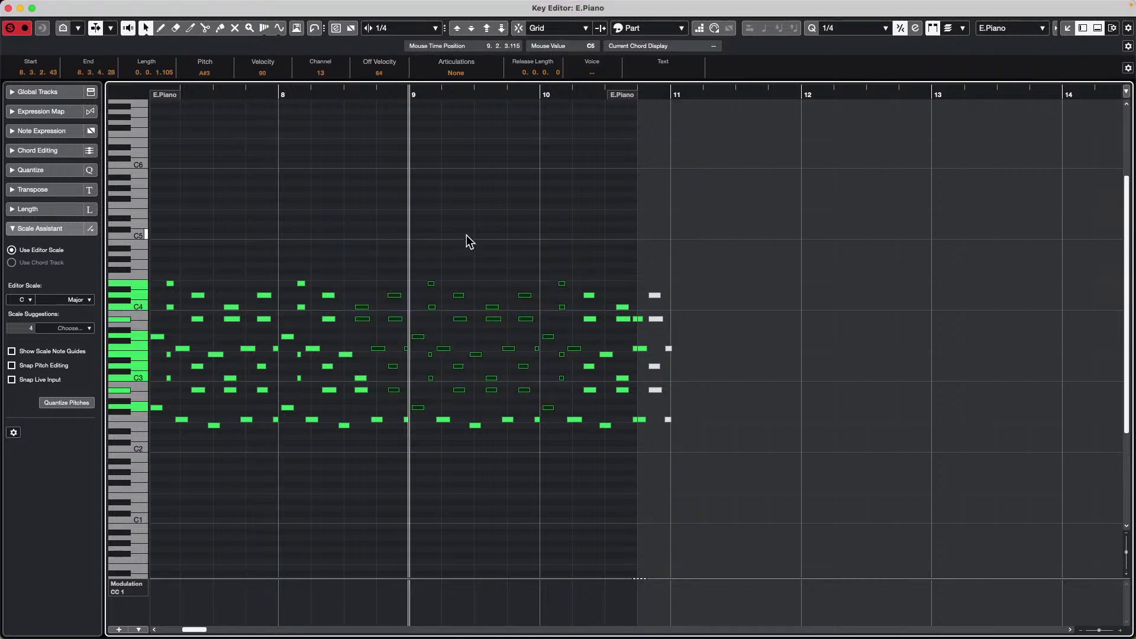
# Colour the E.Piano notes by Channel.
pyautogui.click(680, 27)
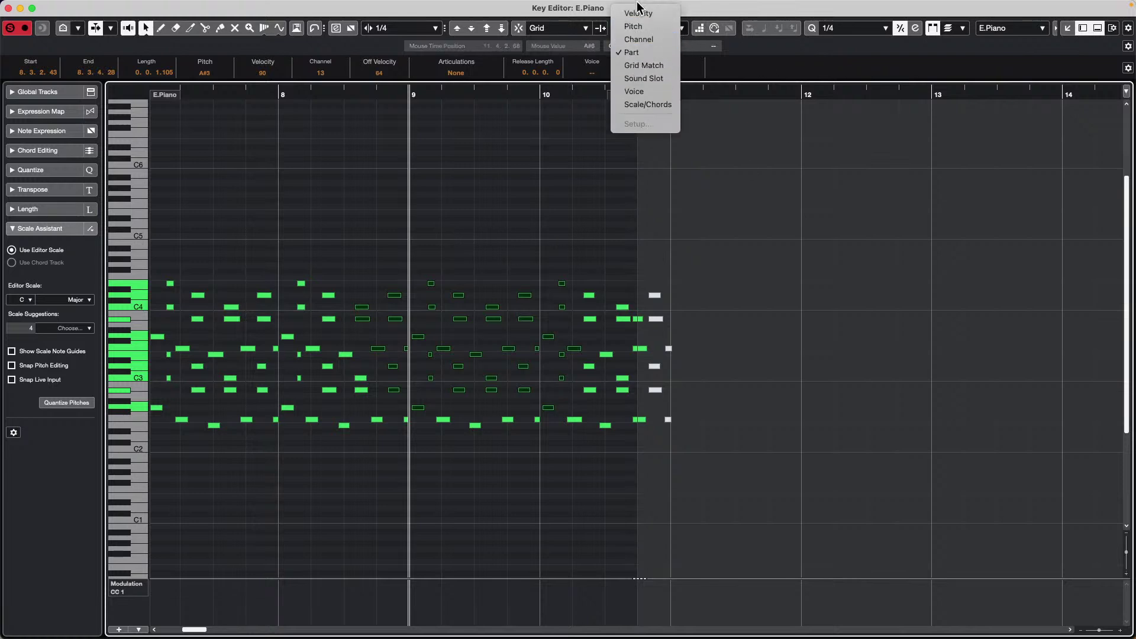
pyautogui.click(621, 104)
pyautogui.click(677, 33)
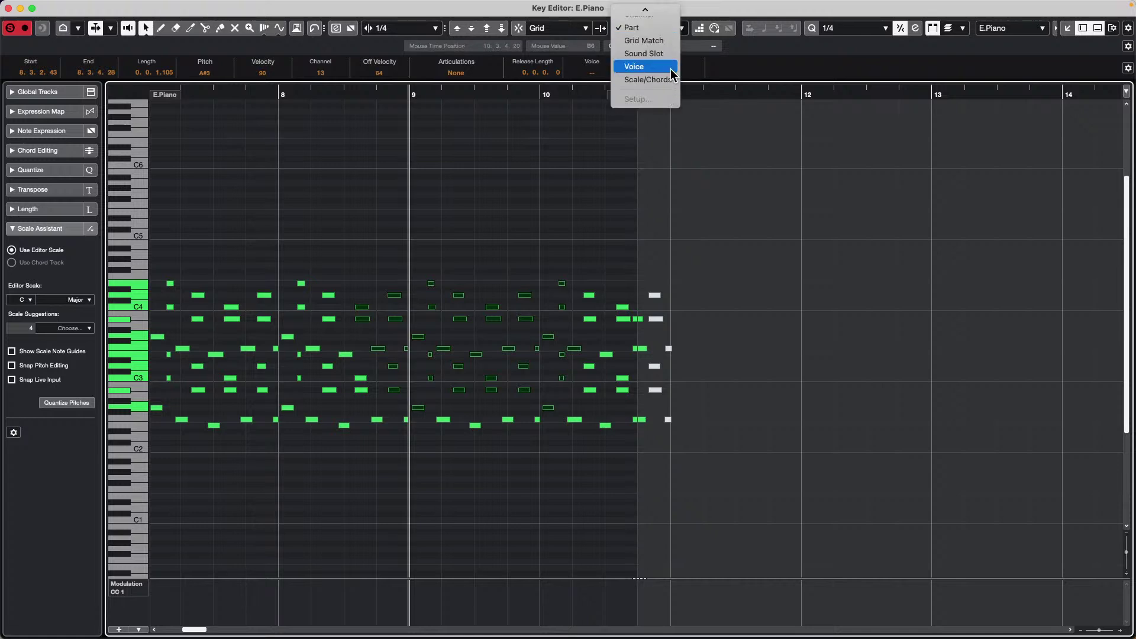
pyautogui.moveTo(673, 13)
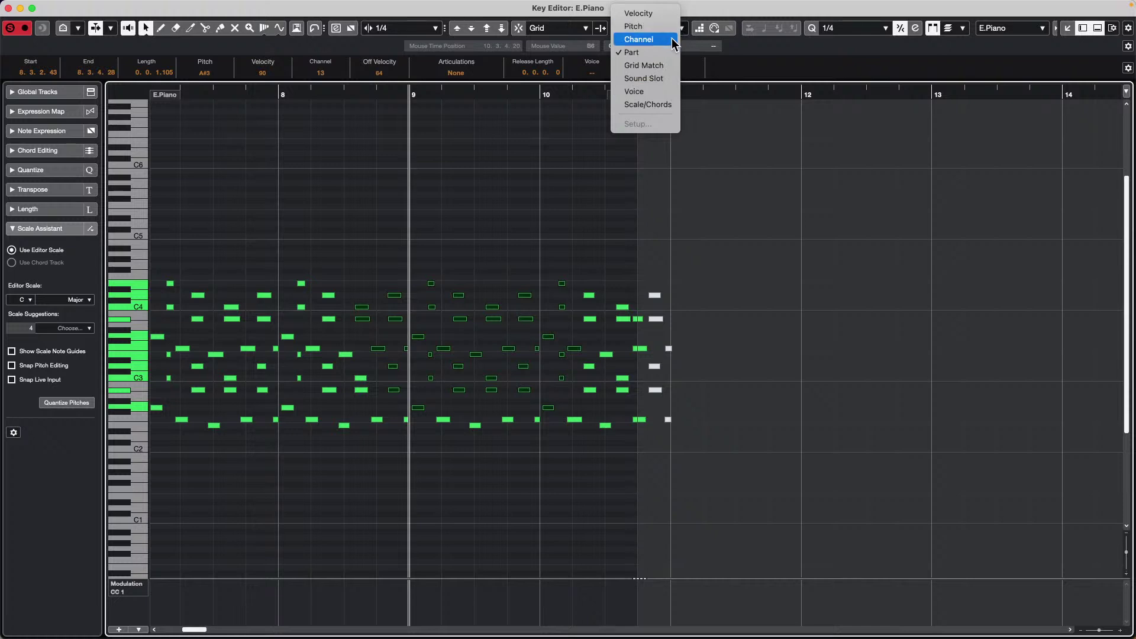
pyautogui.click(673, 40)
# Set the Channel 1 colour to near-white (RGB 249, 246, 244), and select a group of notes around bars 8 and 9.
pyautogui.click(660, 28)
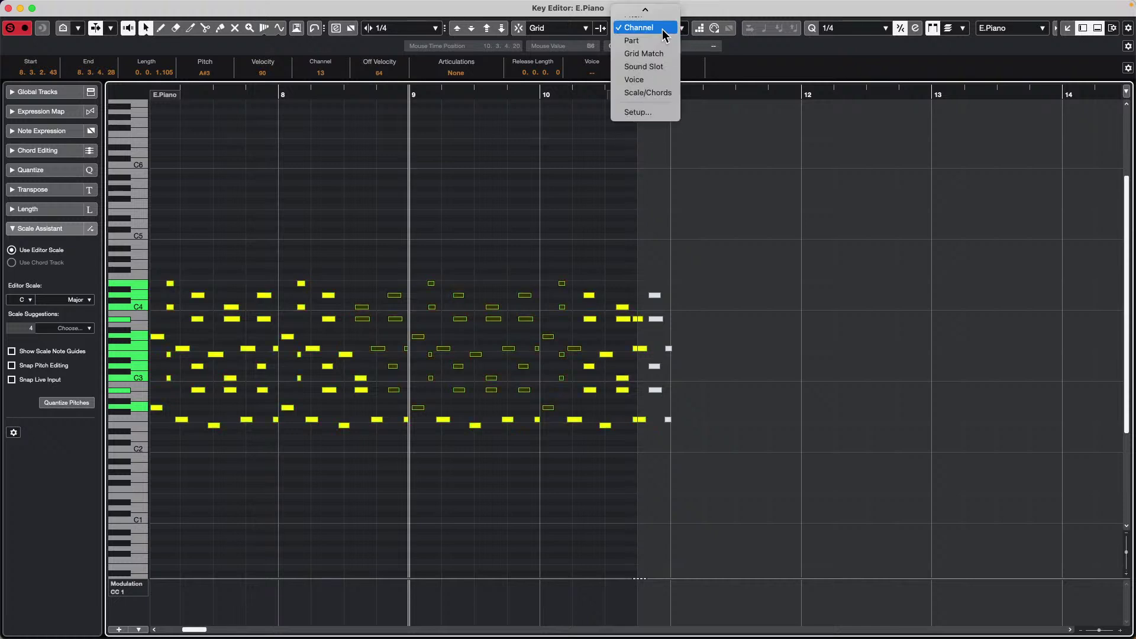
pyautogui.click(656, 111)
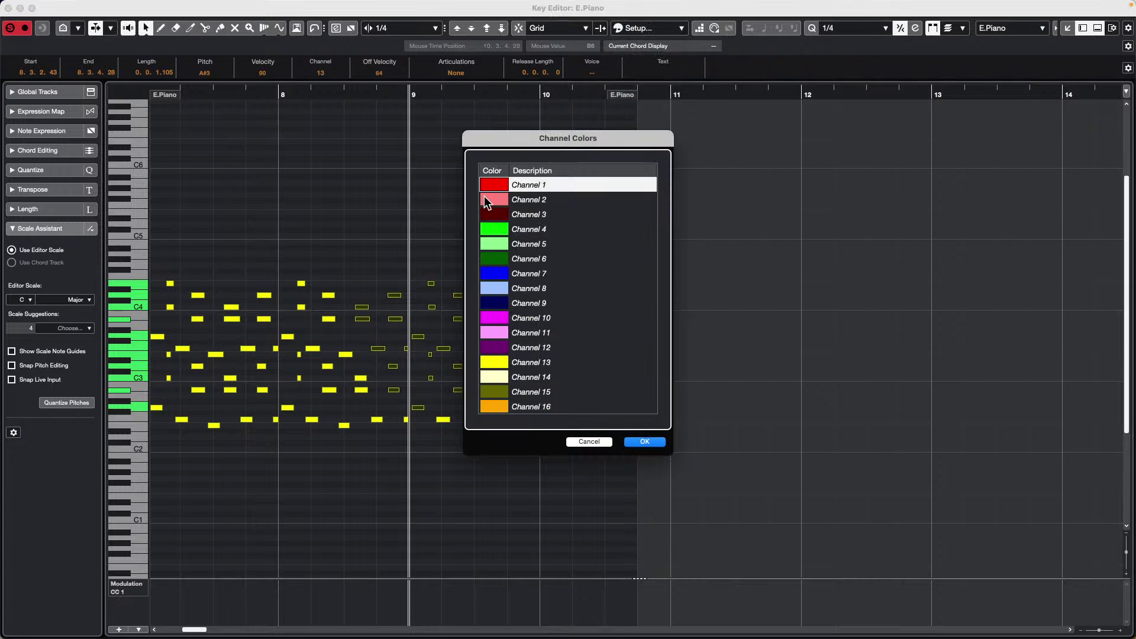
pyautogui.click(502, 188)
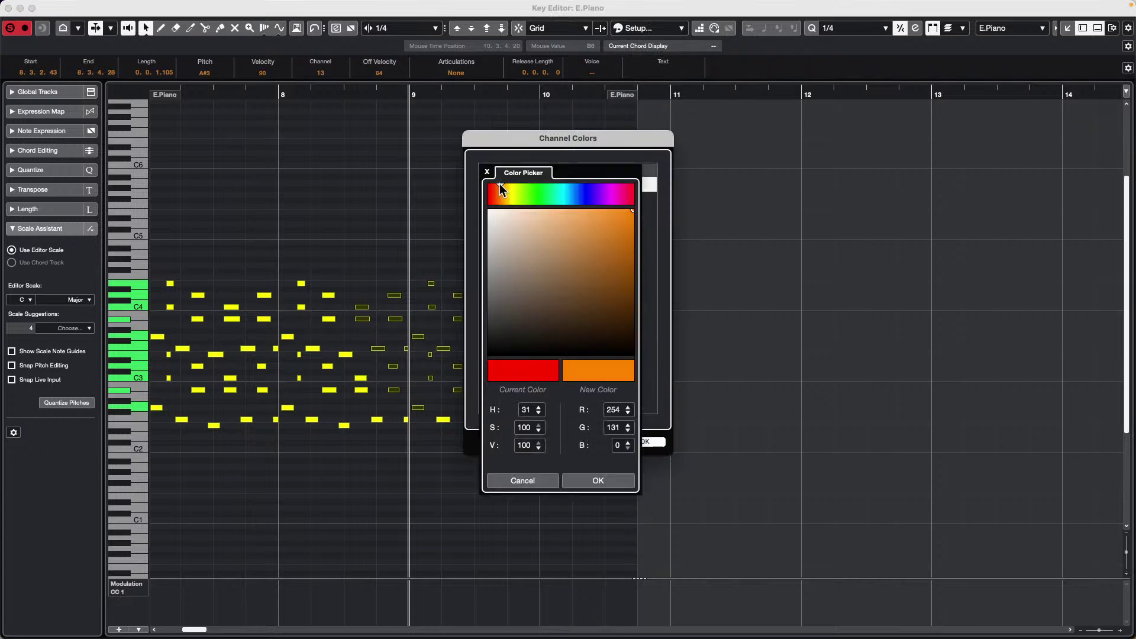
pyautogui.moveTo(594, 312)
pyautogui.mouseDown()
pyautogui.moveTo(472, 224)
pyautogui.moveTo(490, 212)
pyautogui.mouseUp()
pyautogui.click(600, 483)
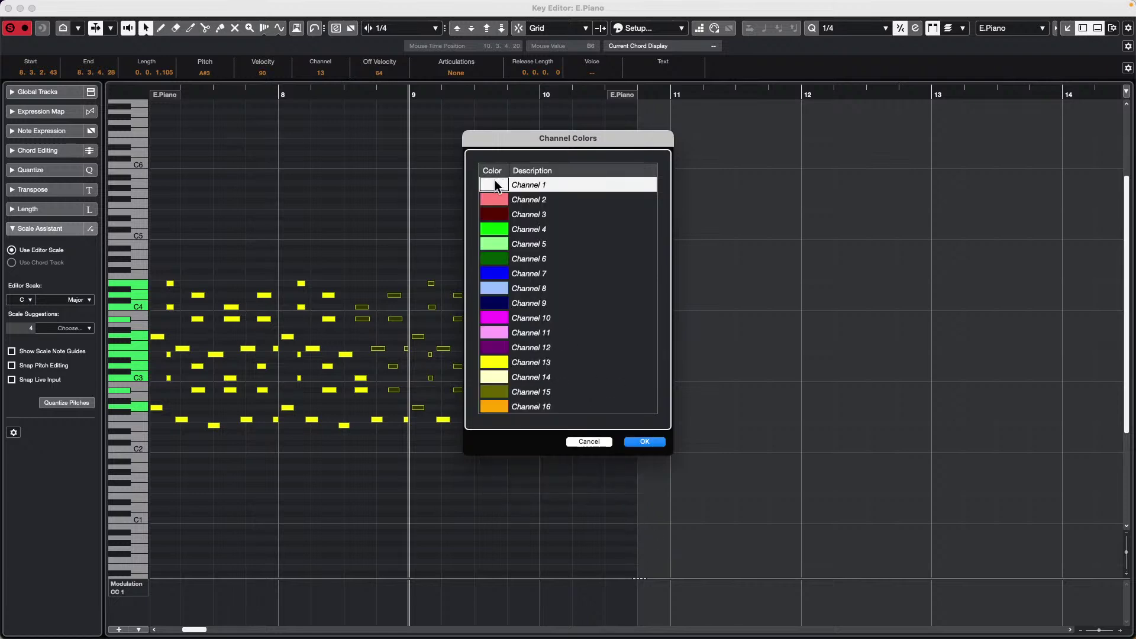
pyautogui.click(497, 184)
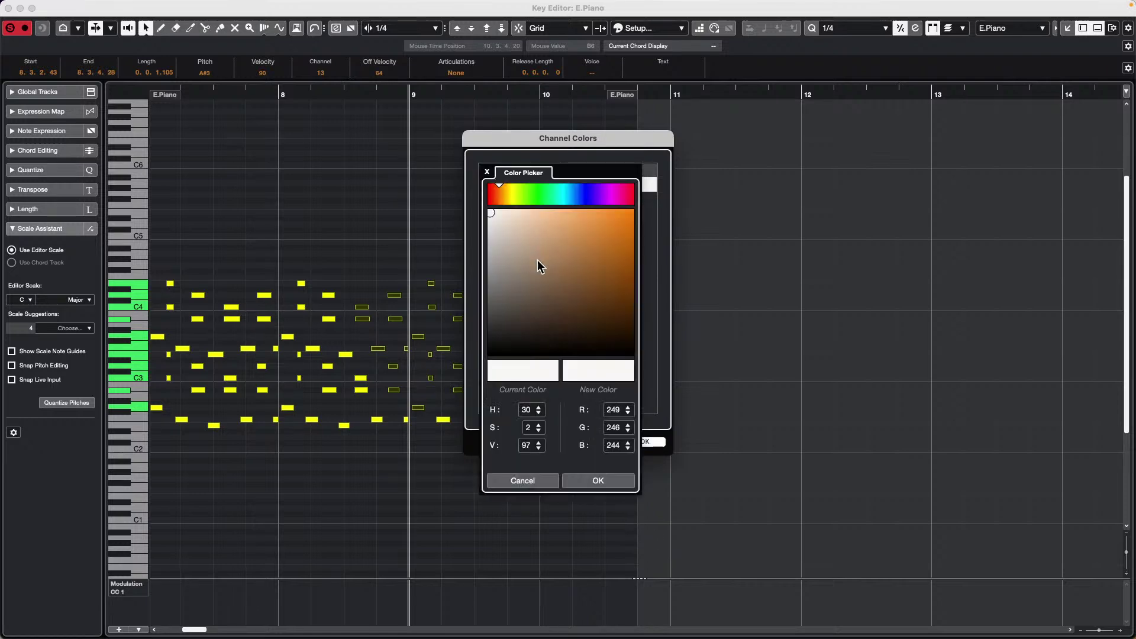
pyautogui.click(598, 480)
pyautogui.click(650, 444)
pyautogui.moveTo(350, 213); pyautogui.dragTo(515, 346)
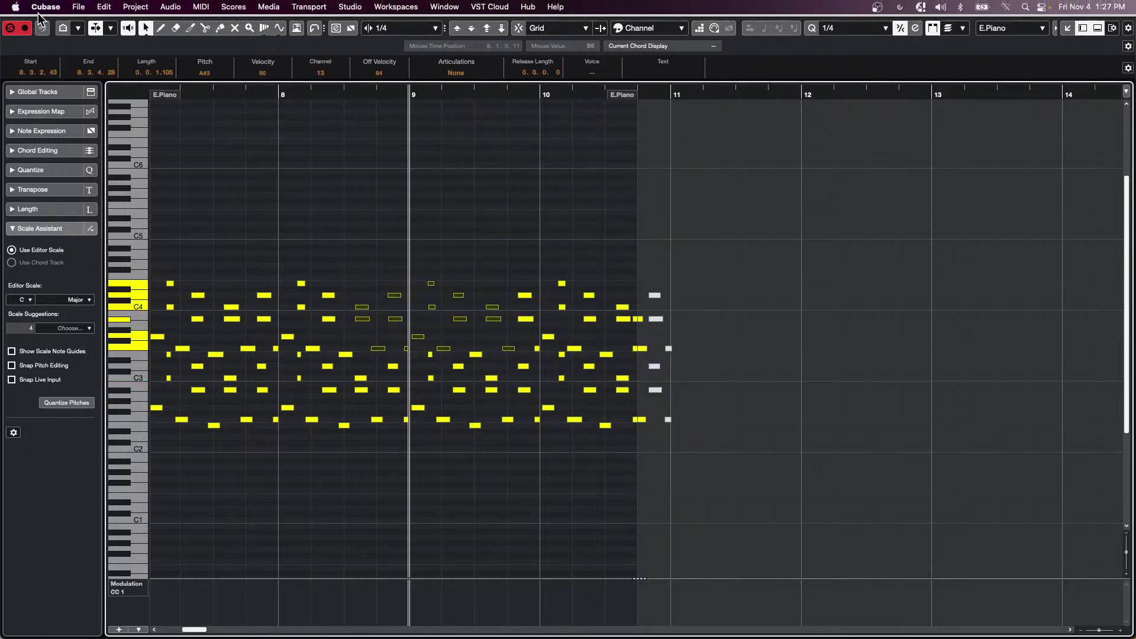
# Set the Editor Area Background colour to pale blue (RGB 233, 243, 254) in the Preferences' Color Schemes and try selecting groups of notes.
pyautogui.click(45, 7)
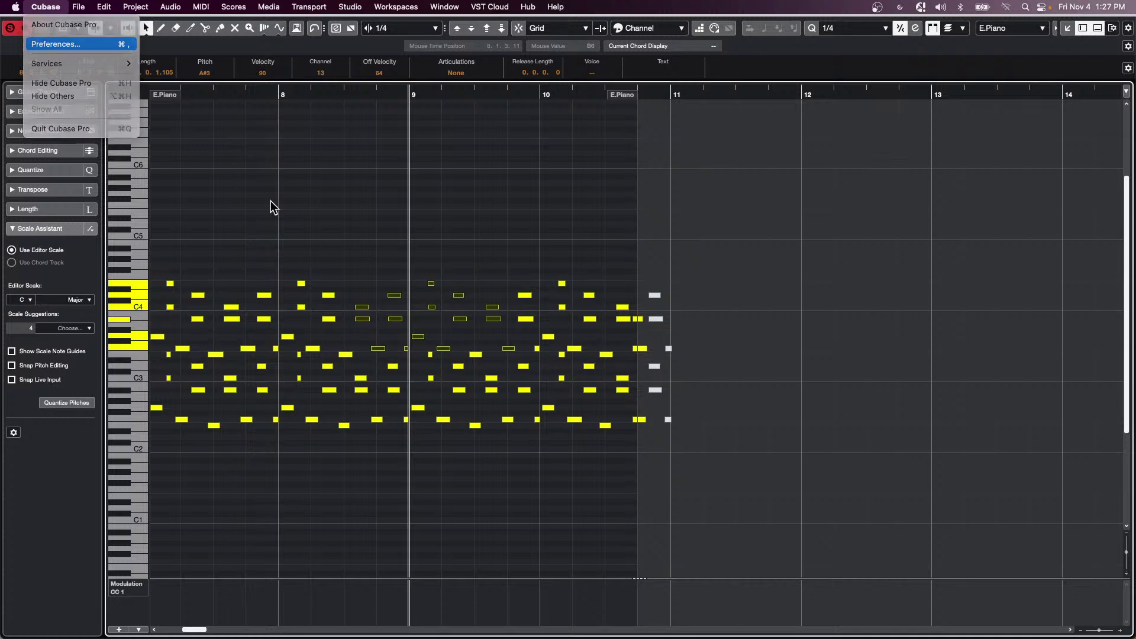
pyautogui.click(74, 44)
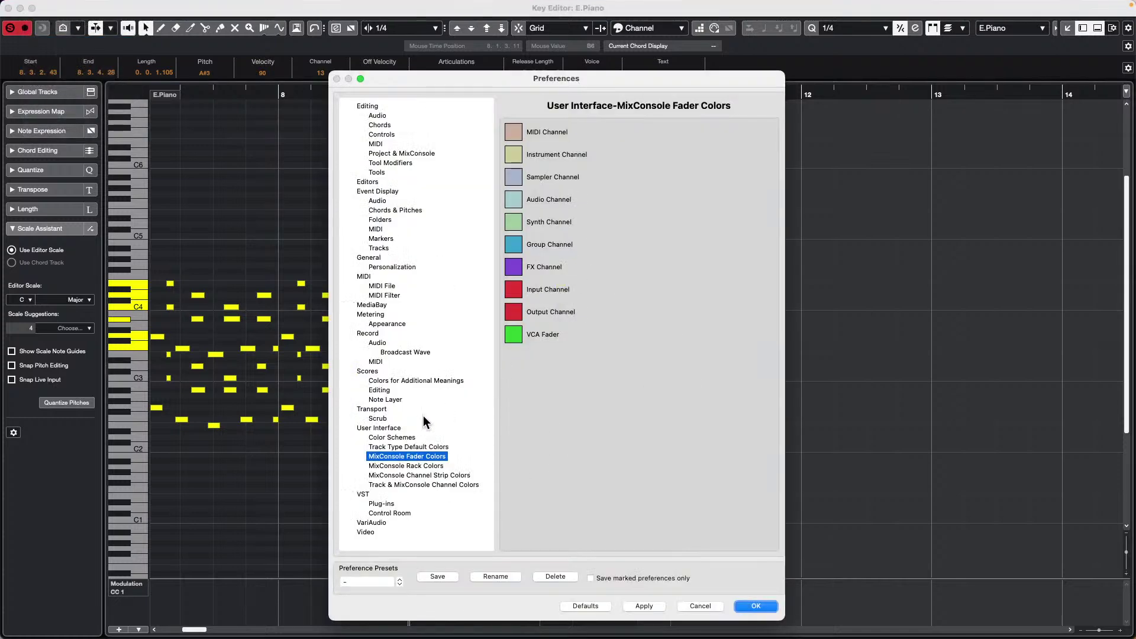
pyautogui.click(399, 429)
pyautogui.click(409, 437)
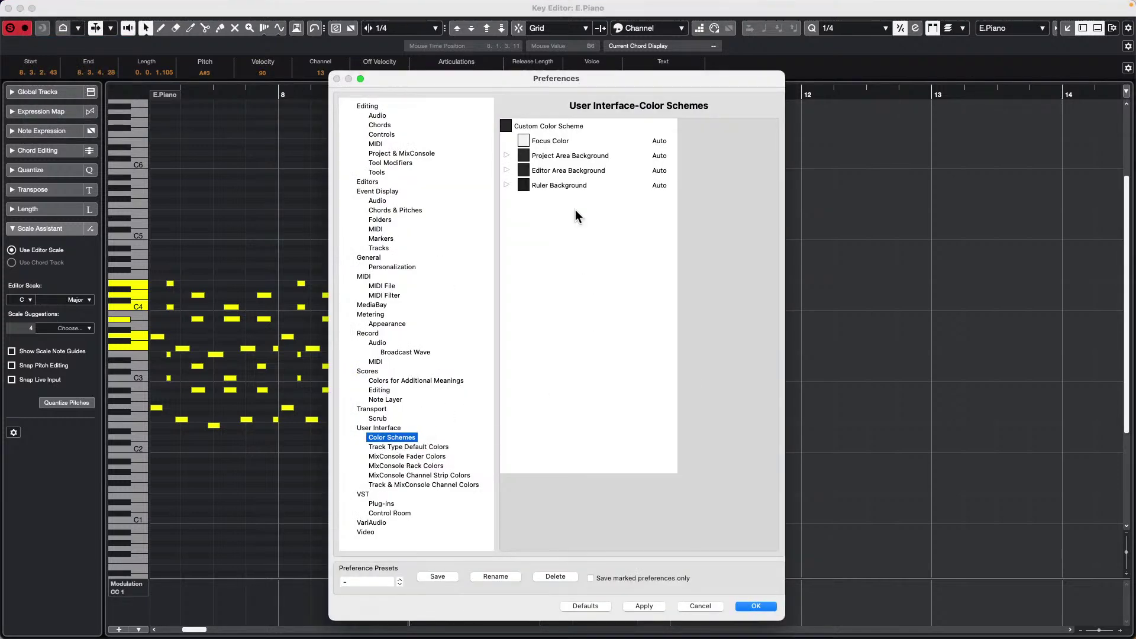
pyautogui.click(524, 173)
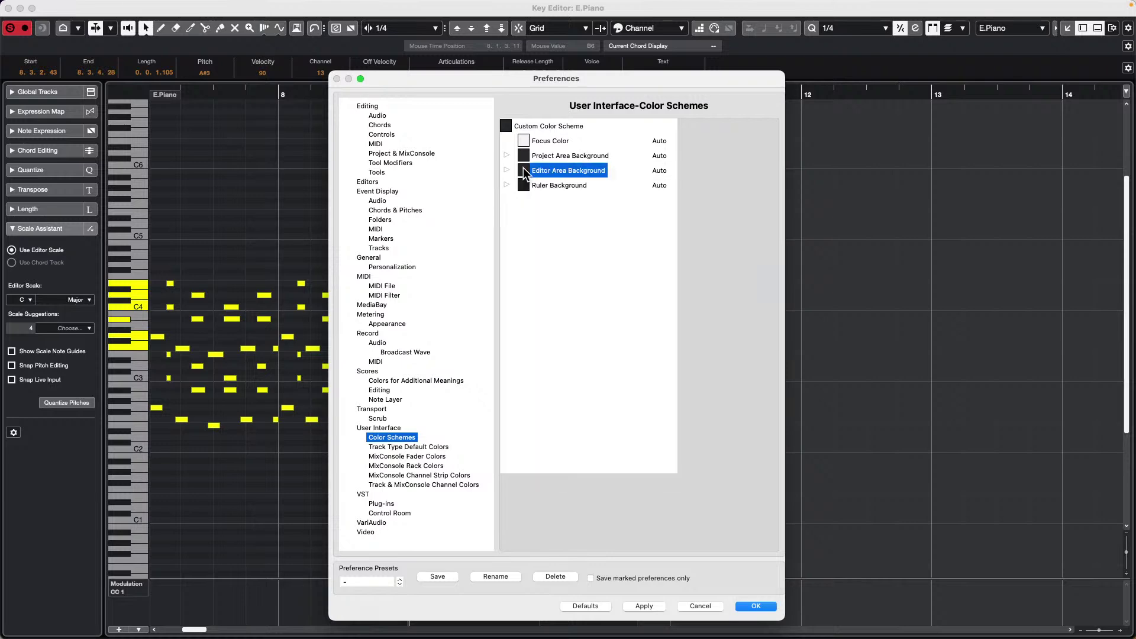
pyautogui.click(524, 173)
pyautogui.click(545, 185)
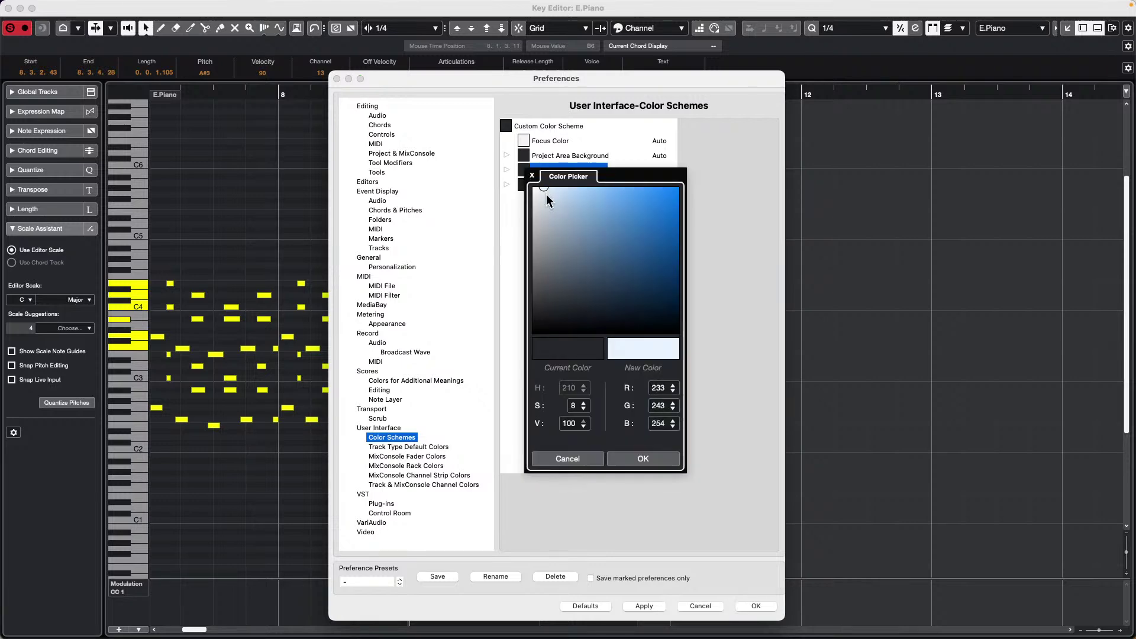
pyautogui.click(656, 461)
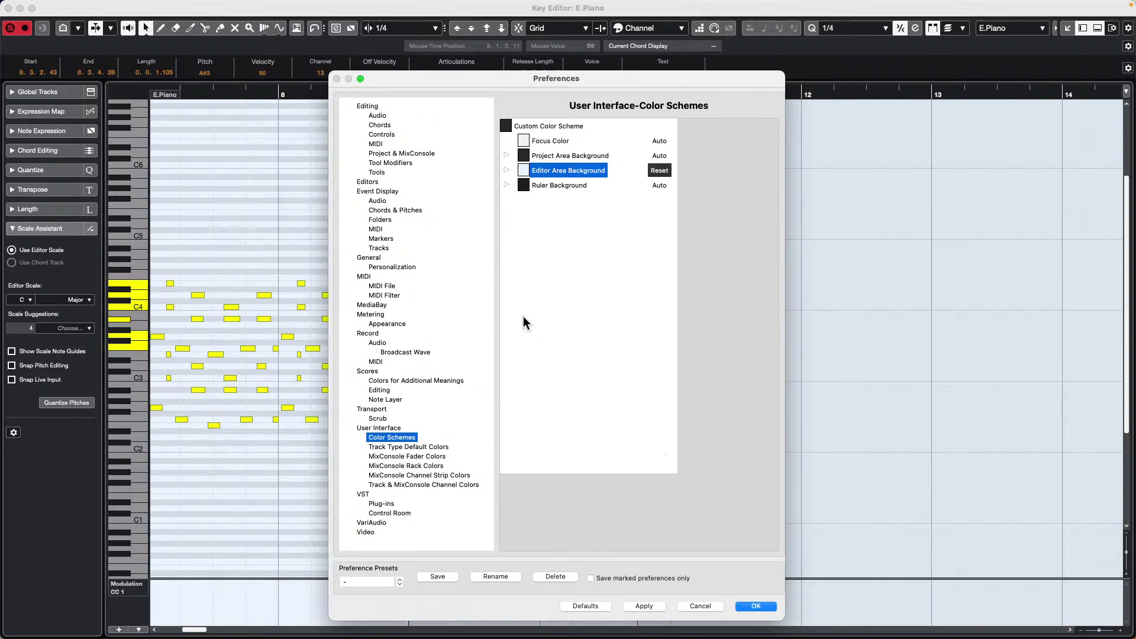
pyautogui.click(643, 606)
pyautogui.click(756, 606)
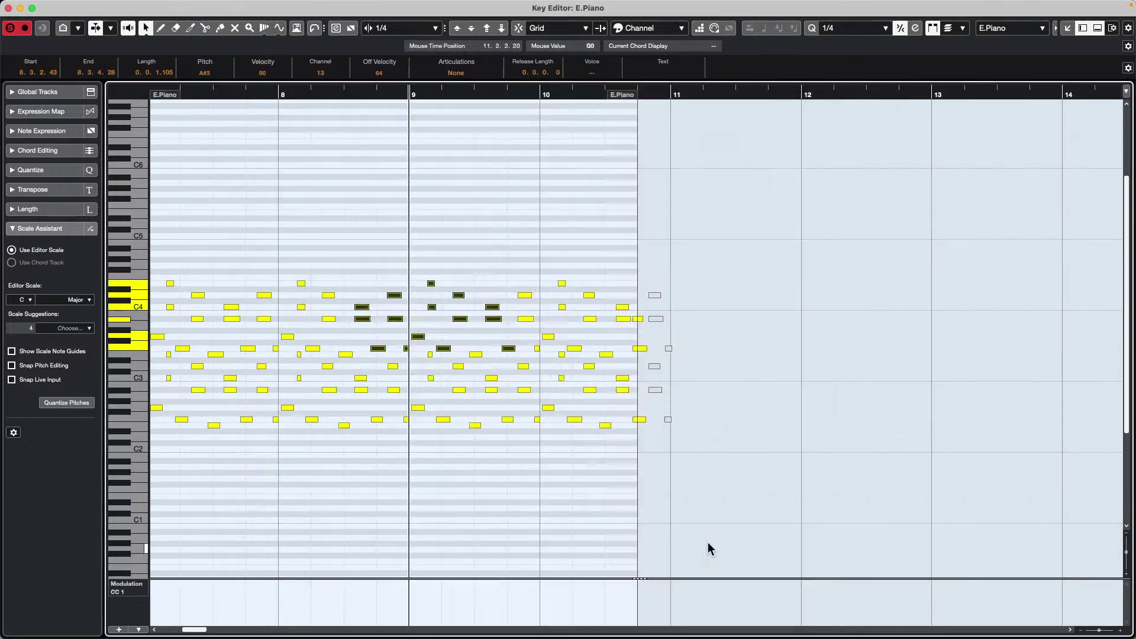
pyautogui.moveTo(387, 232); pyautogui.dragTo(548, 388)
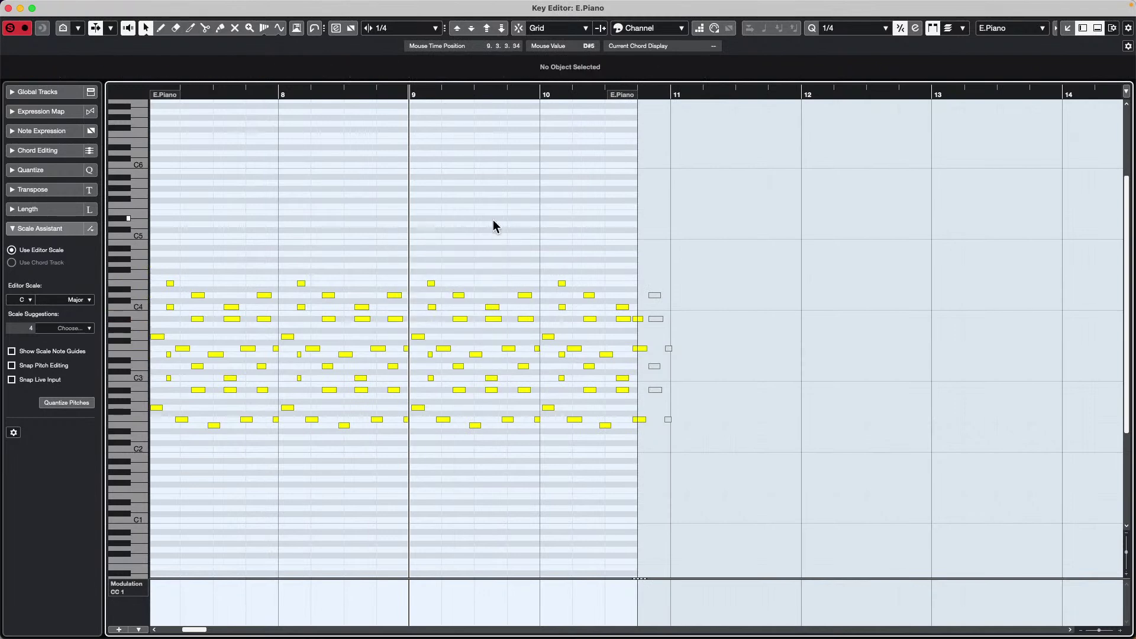
pyautogui.moveTo(354, 225); pyautogui.dragTo(518, 351)
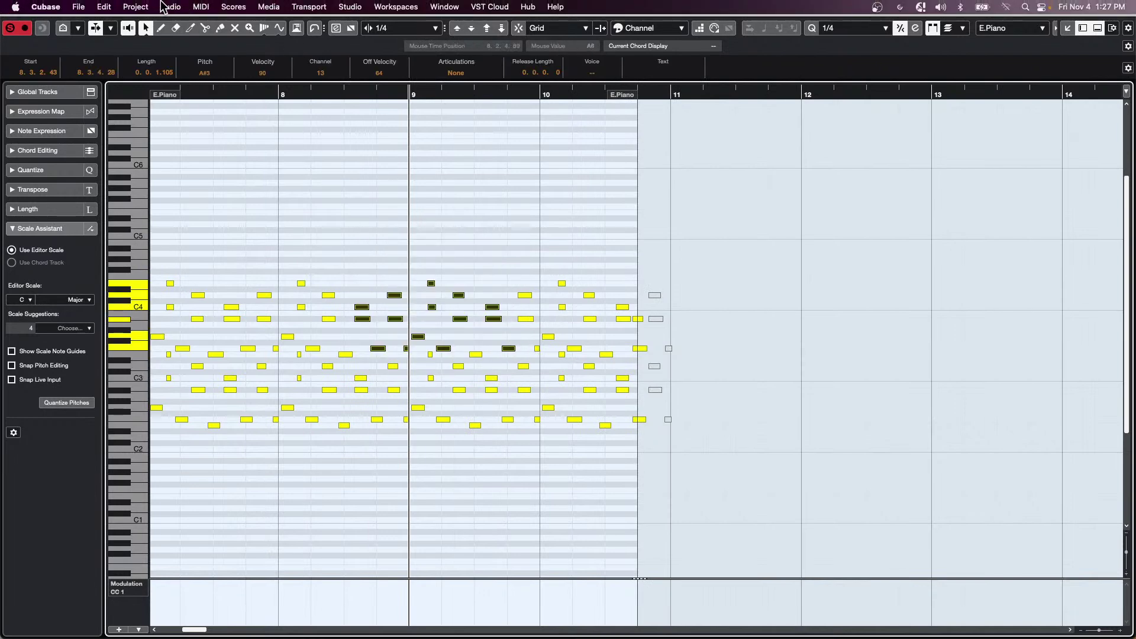
# Restore the default Color Schemes preferences and apply them.
pyautogui.click(78, 7)
pyautogui.moveTo(45, 7)
pyautogui.click(55, 44)
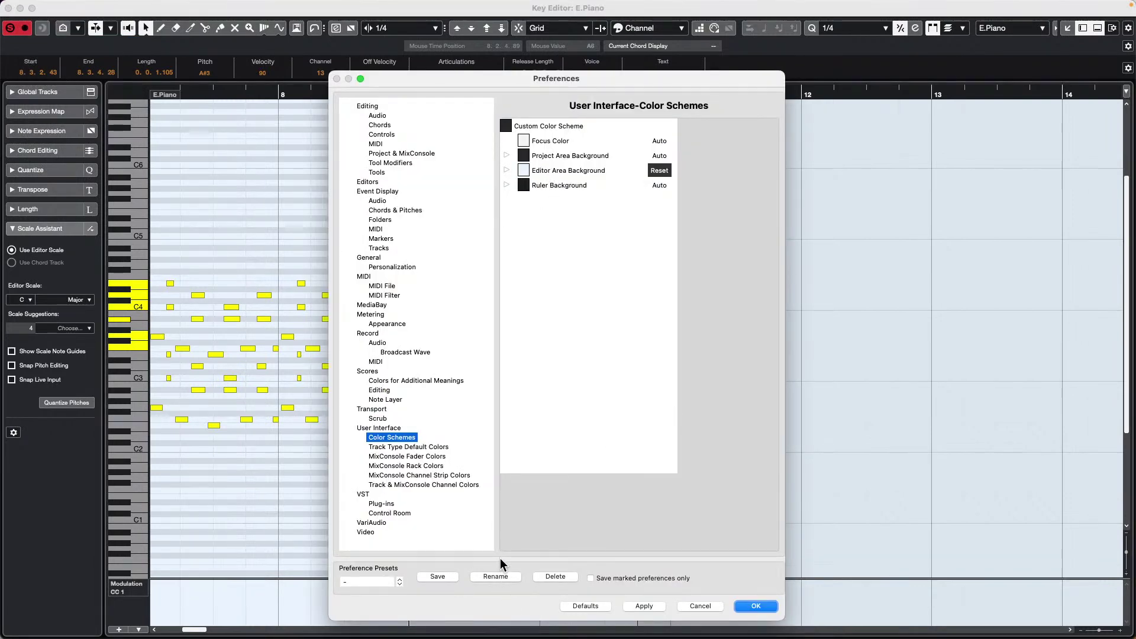
pyautogui.click(583, 606)
pyautogui.click(644, 606)
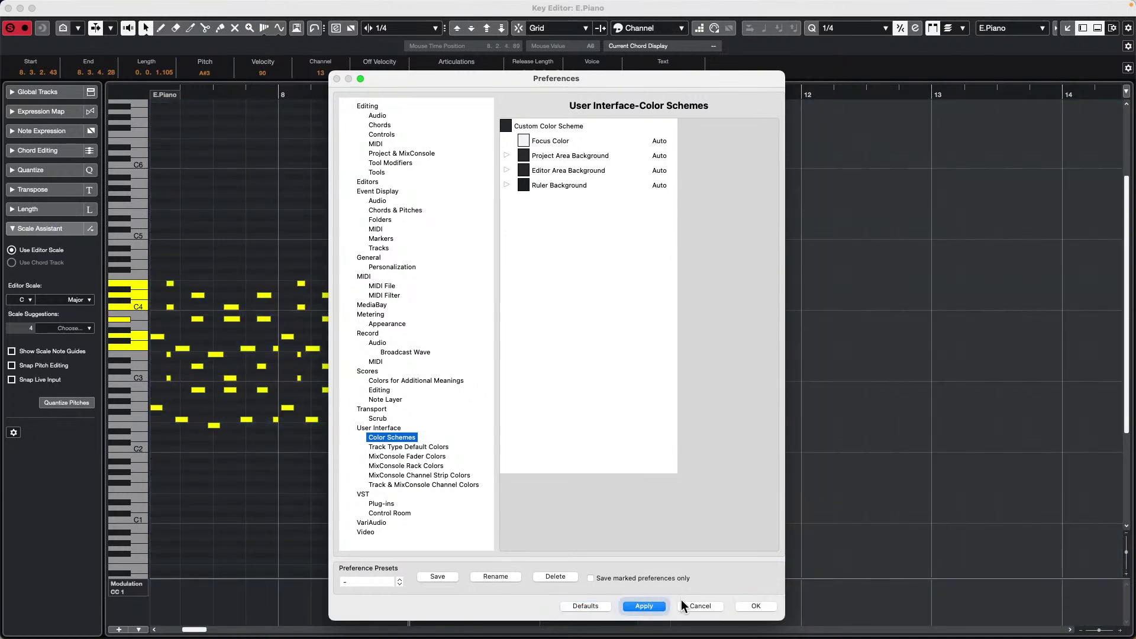
pyautogui.click(757, 606)
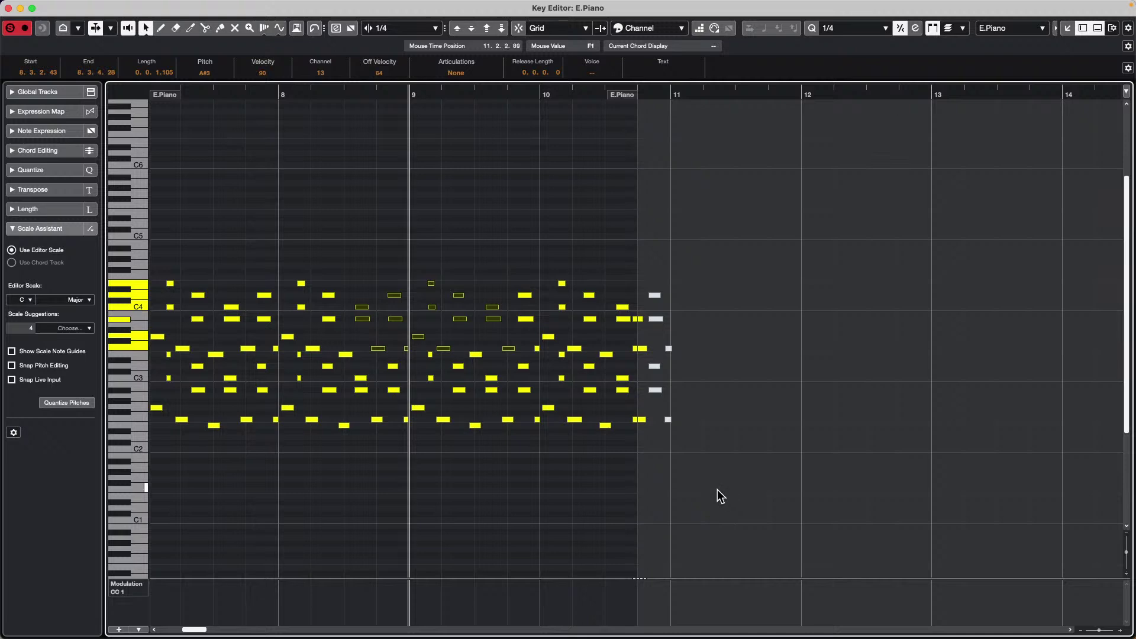
pyautogui.moveTo(841, 1)
pyautogui.click(50, 8)
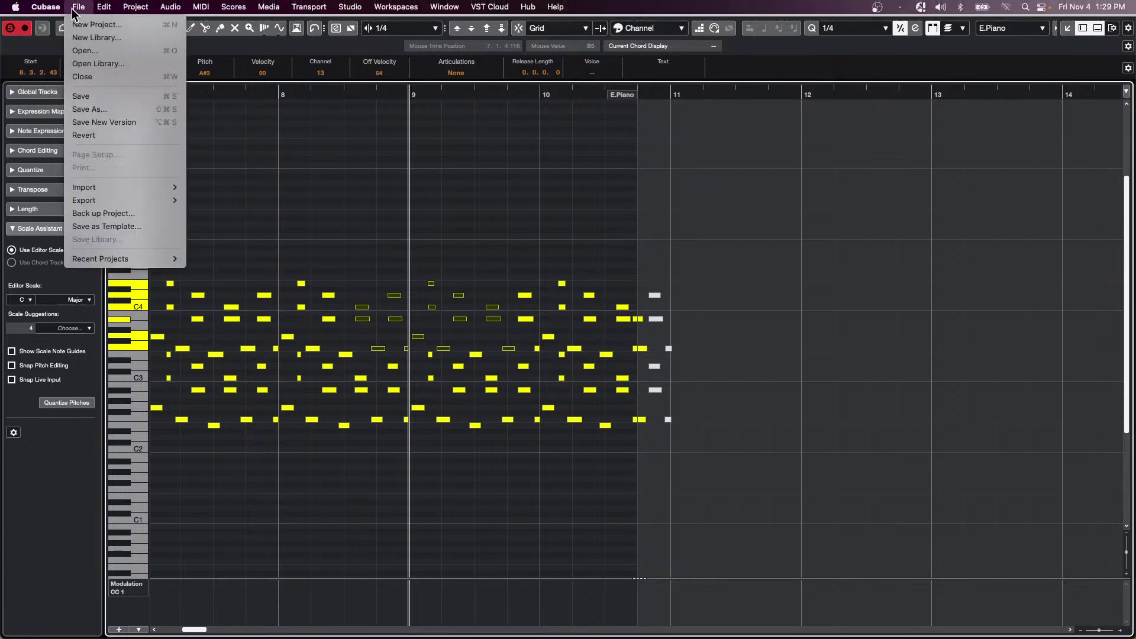
pyautogui.click(86, 24)
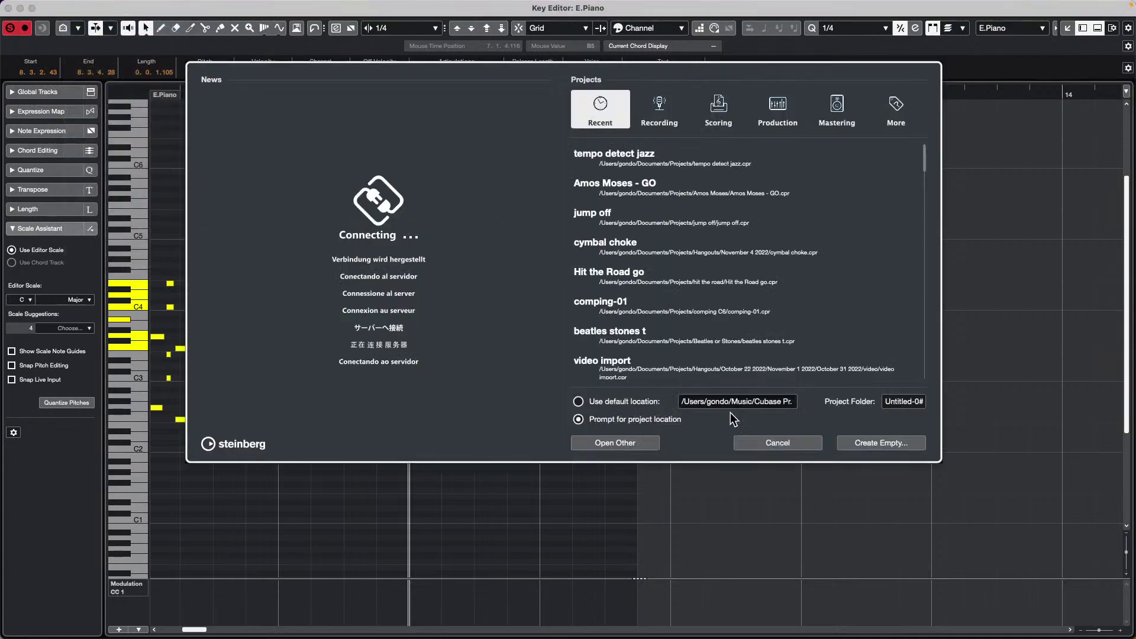
pyautogui.click(769, 442)
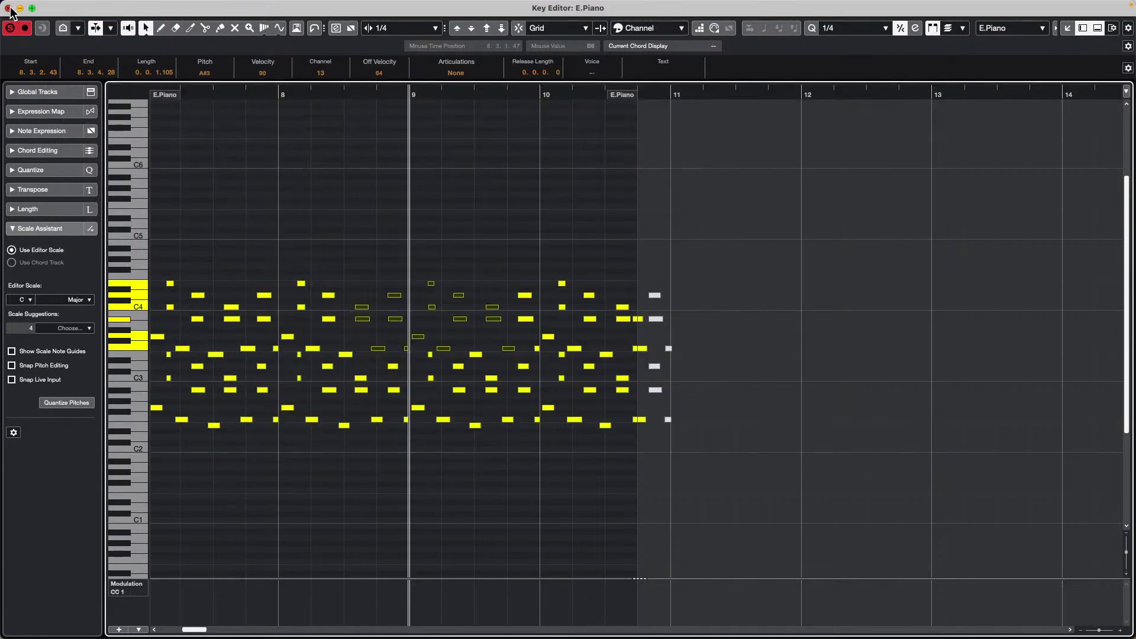
# Close the separate Key Editor window, select the Audio 01 track and enlarge its height in the track list.
pyautogui.click(8, 8)
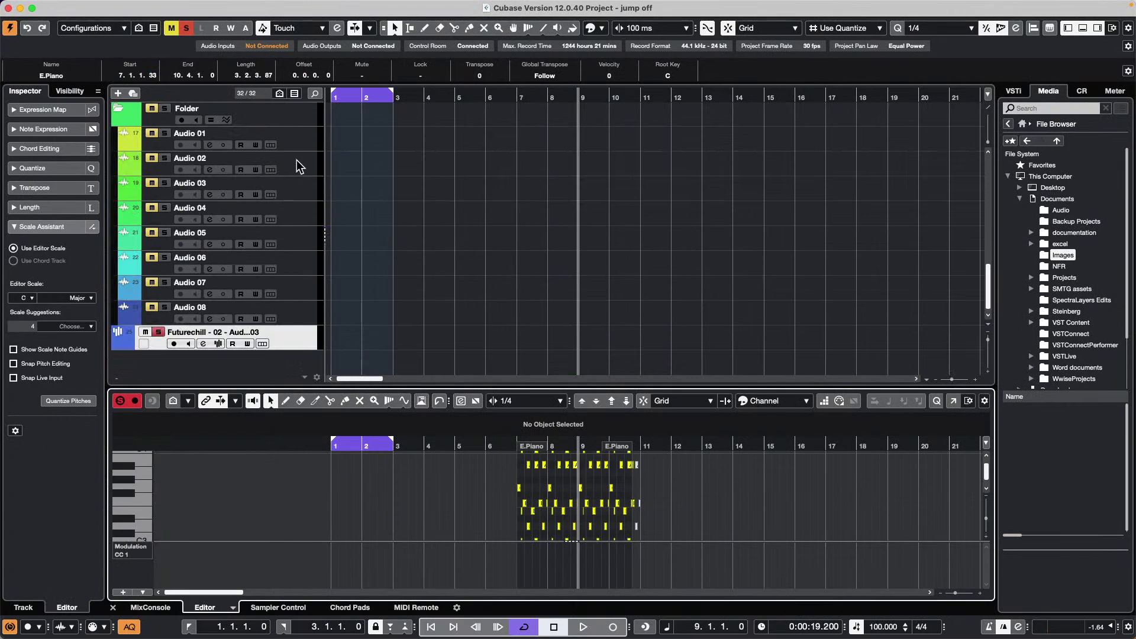
pyautogui.click(298, 143)
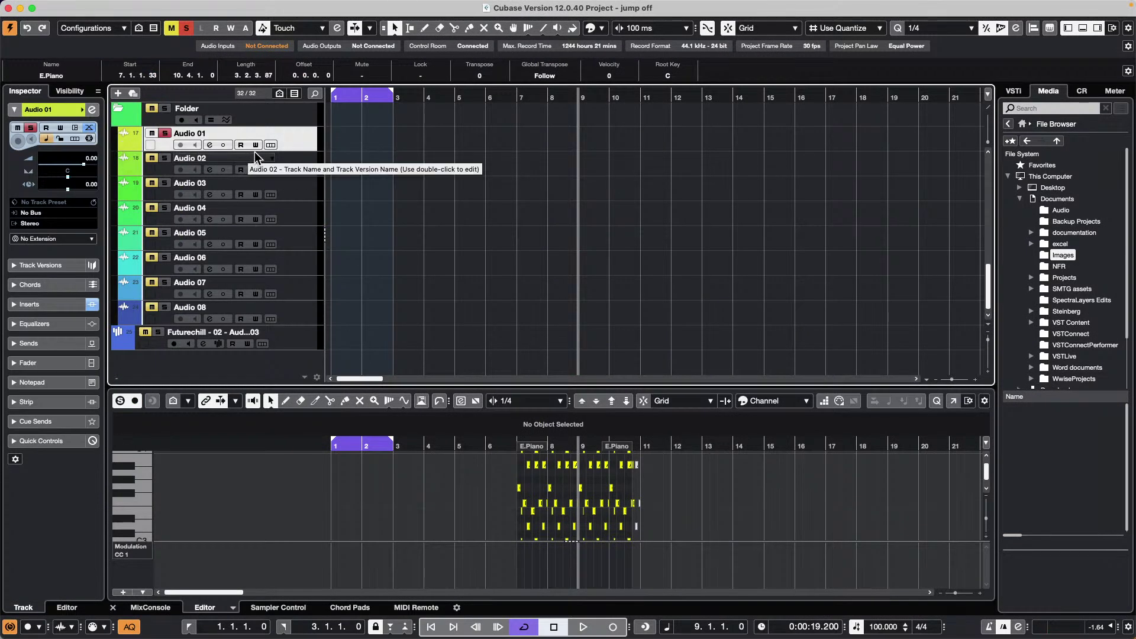
pyautogui.moveTo(254, 152); pyautogui.dragTo(255, 212)
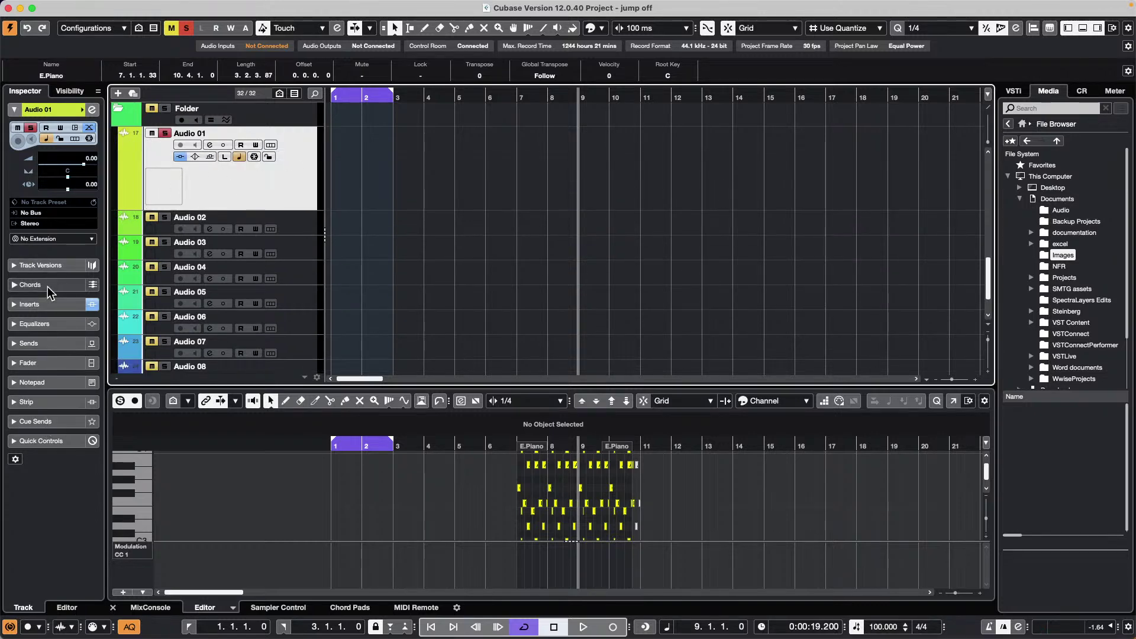
# Show Audio 01's fader and volume automation lane, and turn off Use Virgin Territory in the automation settings.
pyautogui.click(46, 363)
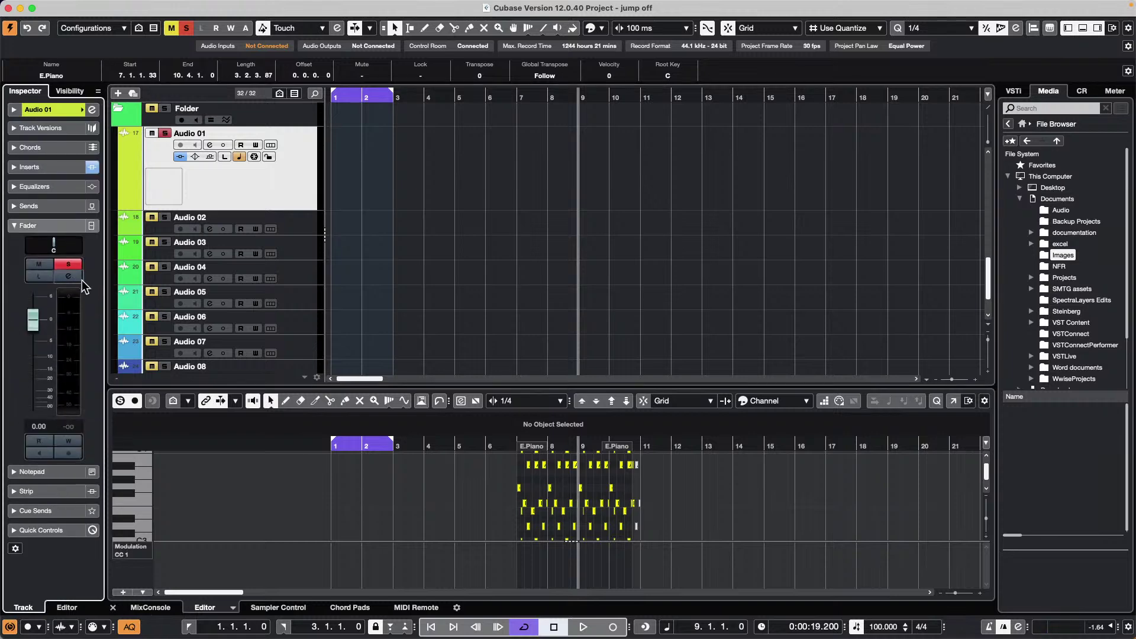
pyautogui.click(128, 207)
pyautogui.click(337, 27)
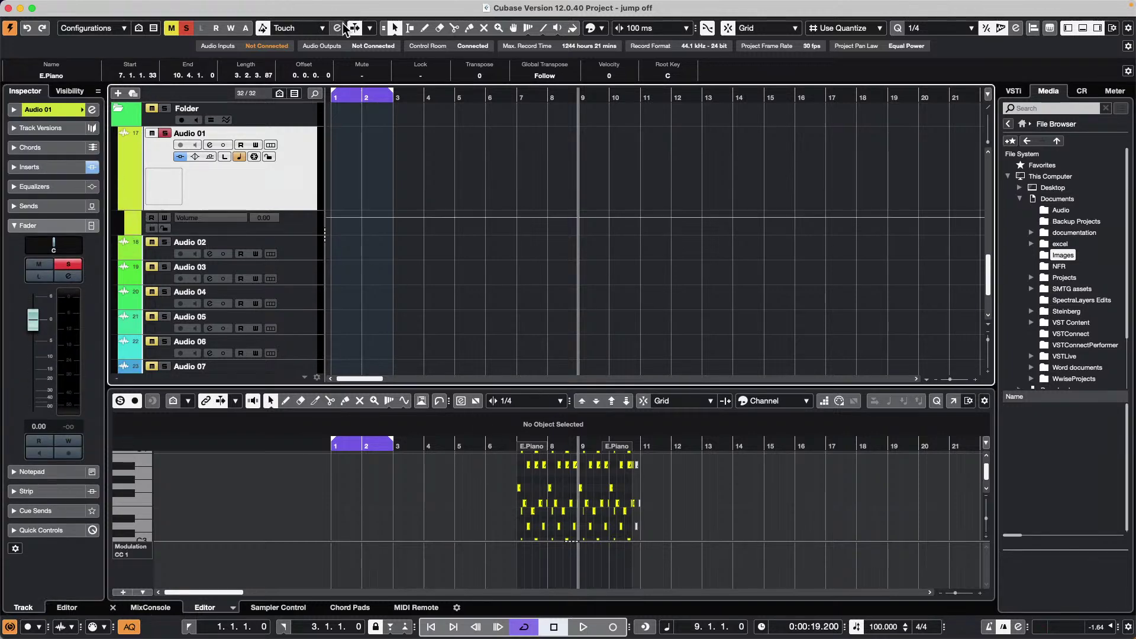
pyautogui.click(769, 136)
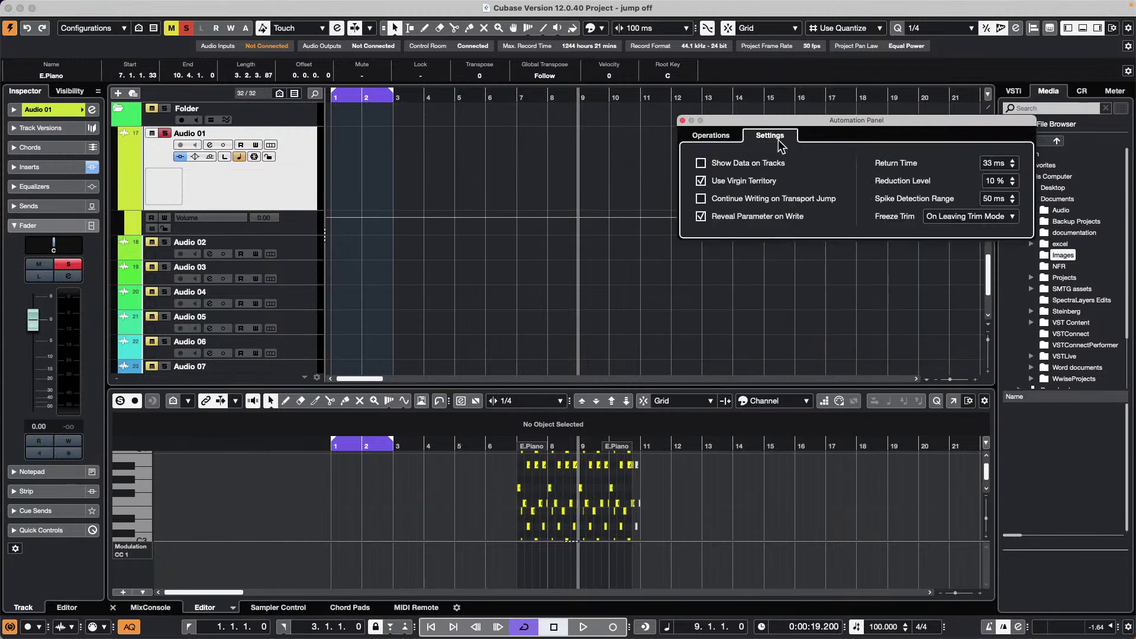
pyautogui.click(702, 182)
pyautogui.click(683, 120)
# Enlarge the Volume automation lane, and lower Audio 01's fader to -3.85 dB during playback from bar 1.
pyautogui.moveTo(414, 94); pyautogui.dragTo(337, 95)
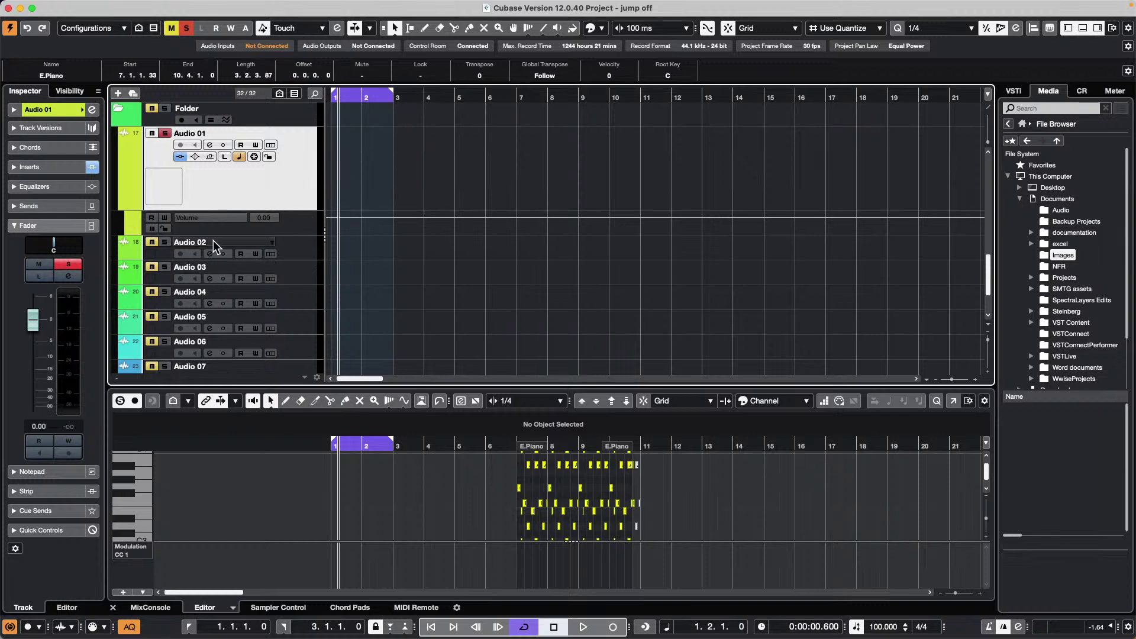
pyautogui.moveTo(223, 236); pyautogui.dragTo(280, 301)
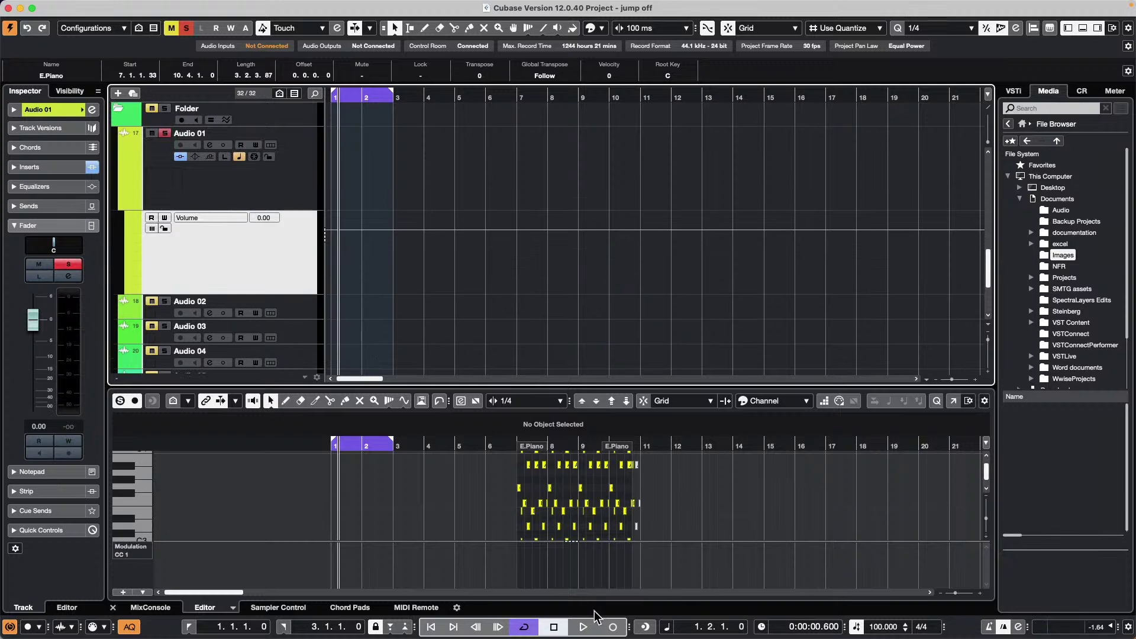
pyautogui.click(583, 627)
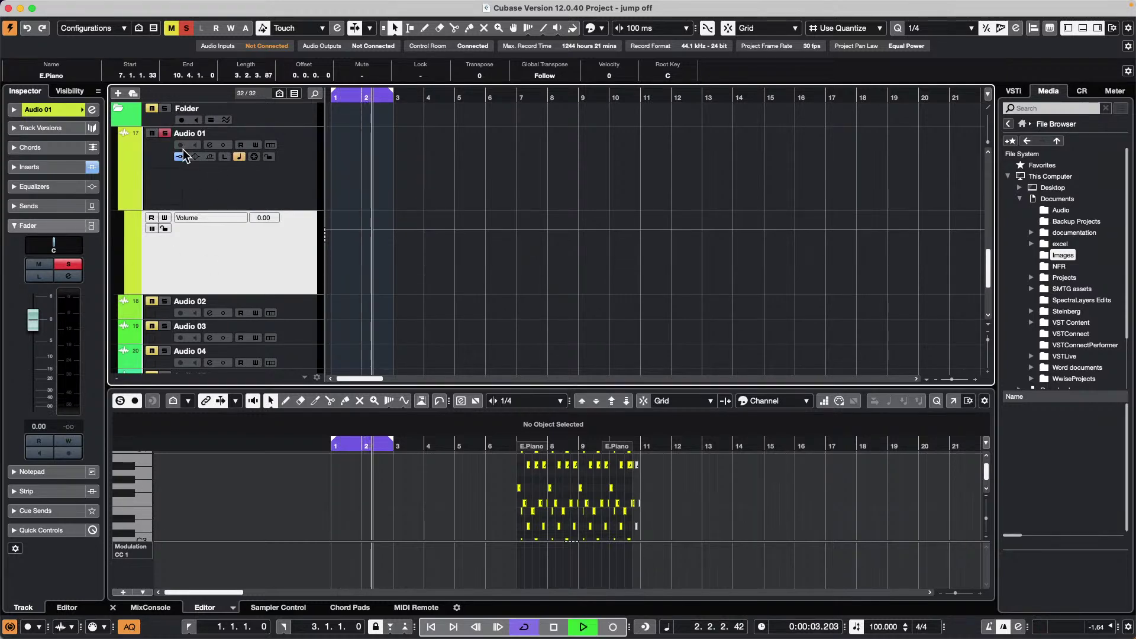
pyautogui.moveTo(36, 323); pyautogui.dragTo(40, 319)
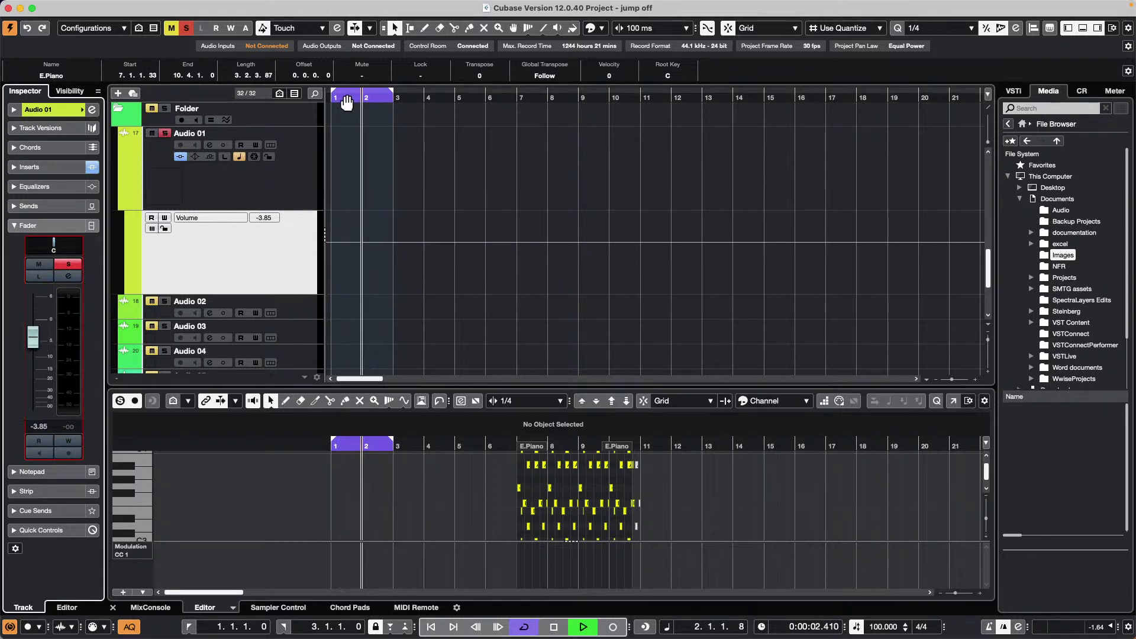
pyautogui.press('space')
# With cycle off, play from the project start, enable automation writing on Audio 01 and record fader moves from bar 3.
pyautogui.click(347, 102)
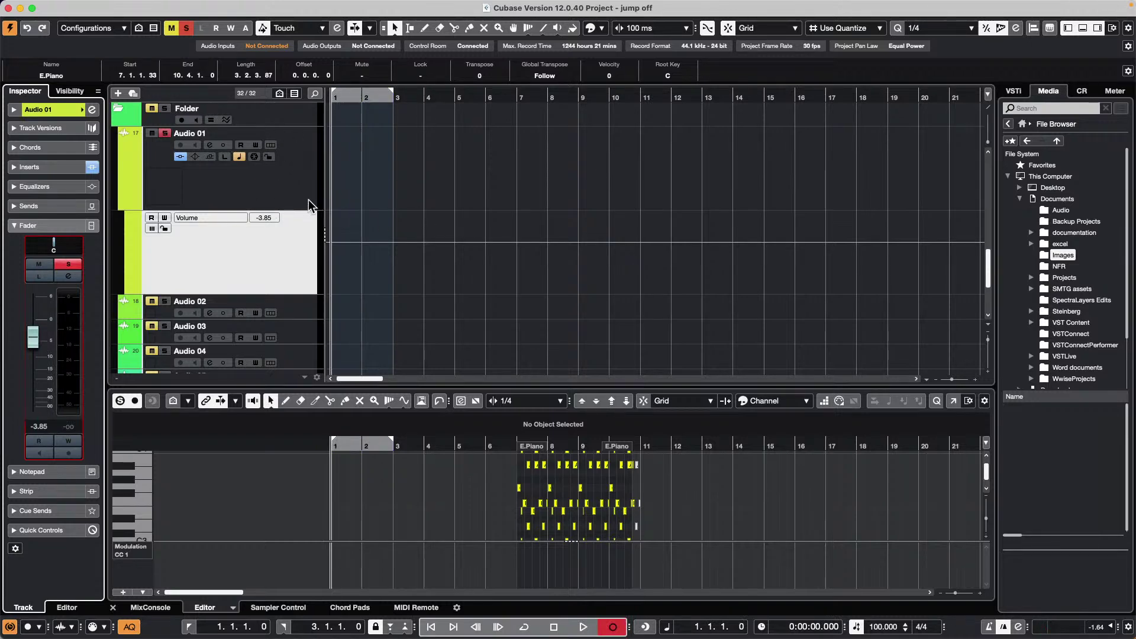
pyautogui.click(583, 627)
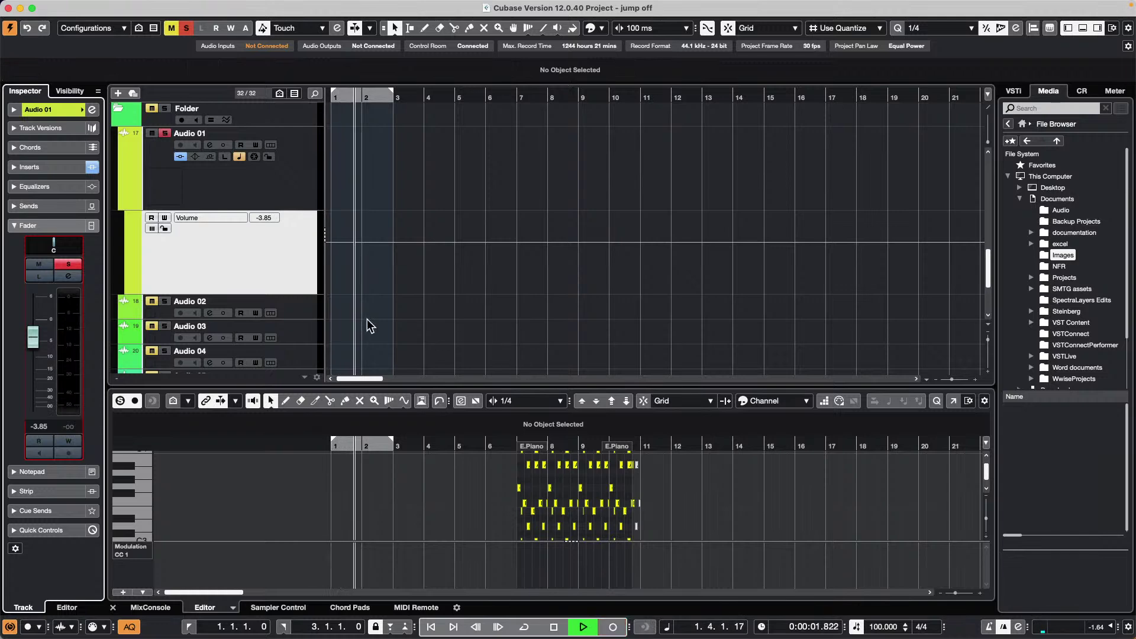
pyautogui.click(68, 441)
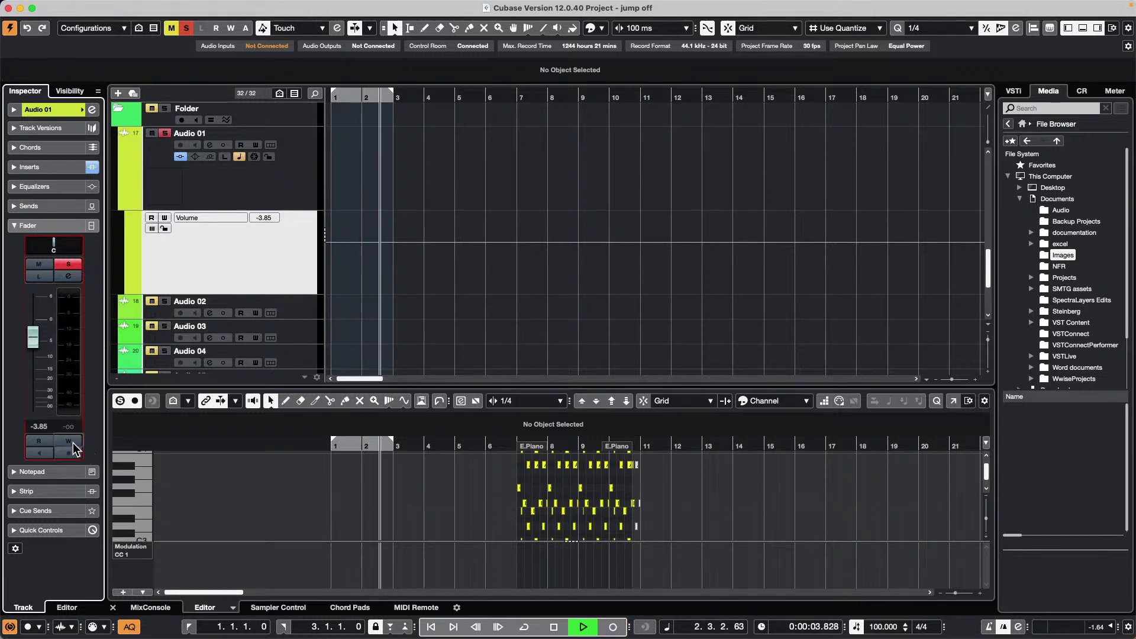
pyautogui.moveTo(33, 337)
pyautogui.mouseDown()
pyautogui.moveTo(39, 357)
pyautogui.moveTo(66, 372)
pyautogui.moveTo(34, 360)
pyautogui.moveTo(37, 349)
pyautogui.mouseUp()
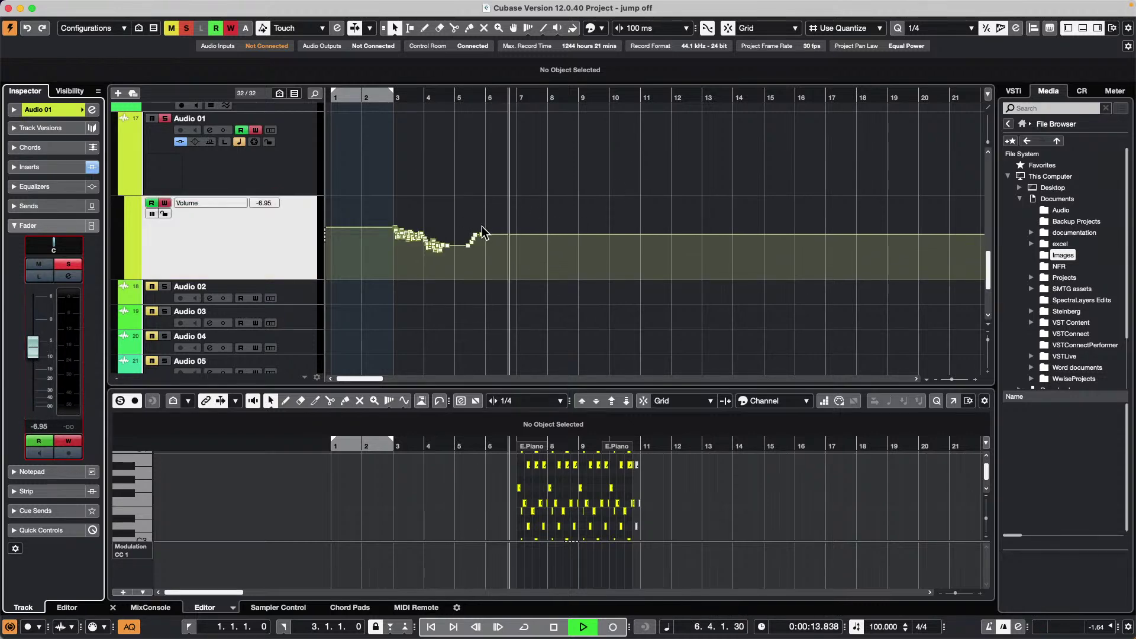
pyautogui.press('space')
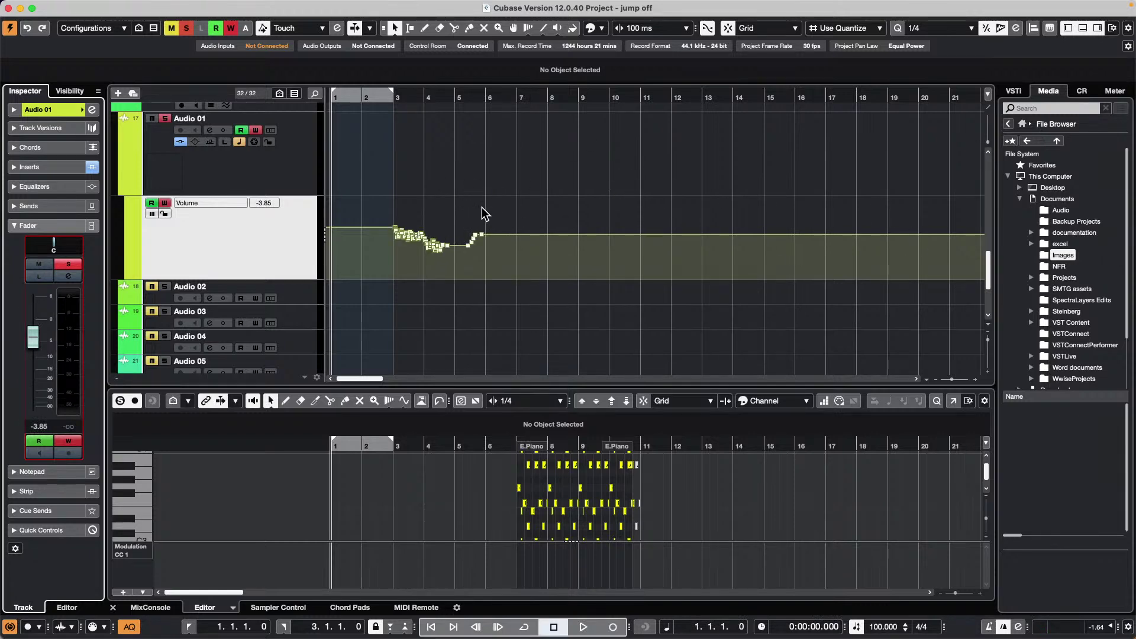
# Delete the volume automation points between bars 5 and 6 and add a -12.2 dB point at bar 20.
pyautogui.moveTo(482, 216); pyautogui.dragTo(462, 251)
pyautogui.press('Delete')
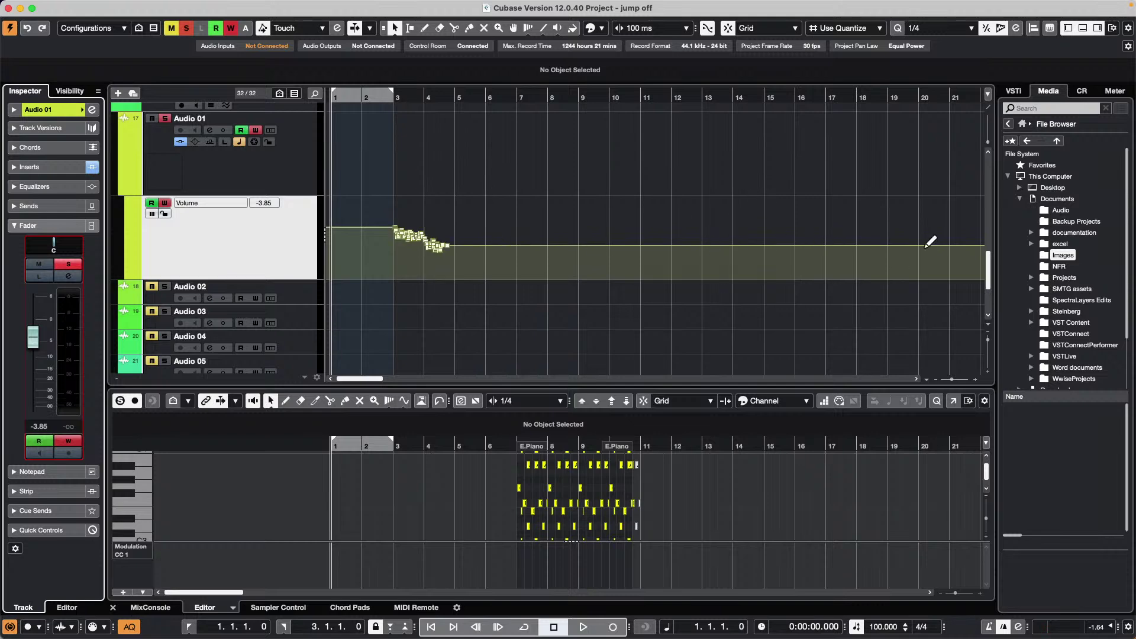
pyautogui.click(917, 245)
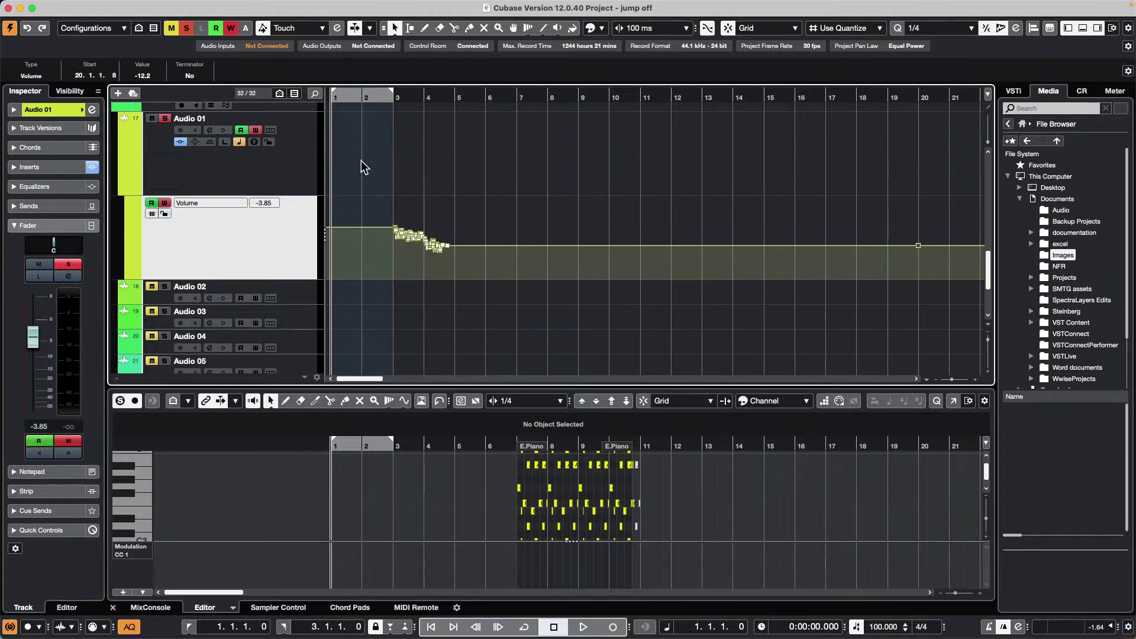
# Play from bar 4 and record brief fader rises near bars 5 and 9 and a dip near bar 8 on Audio 01.
pyautogui.click(429, 98)
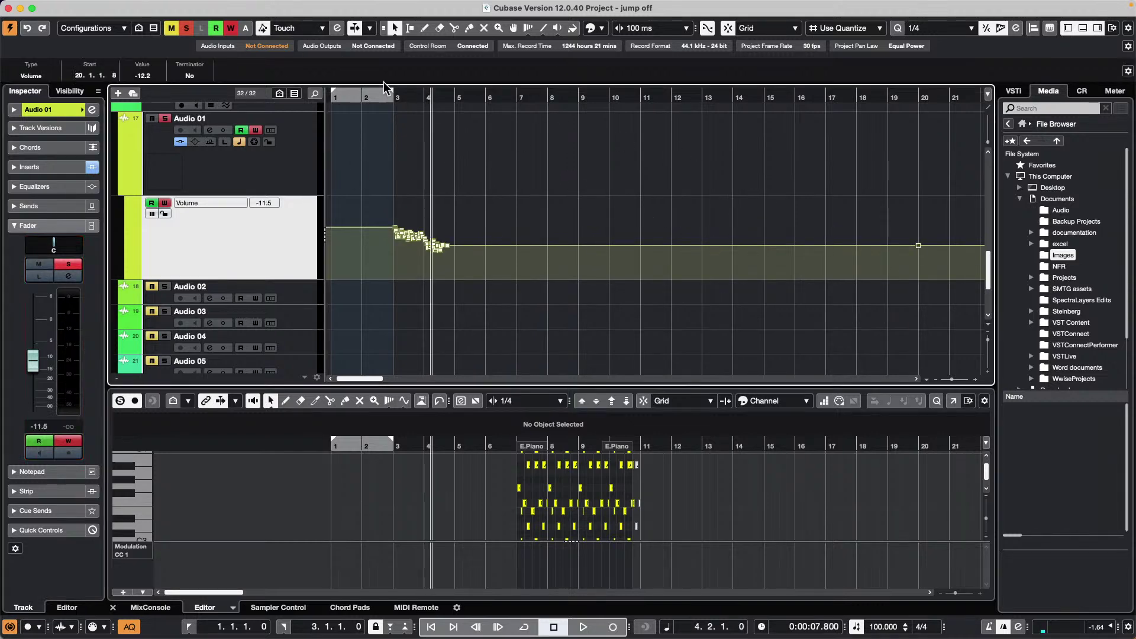
pyautogui.press('space')
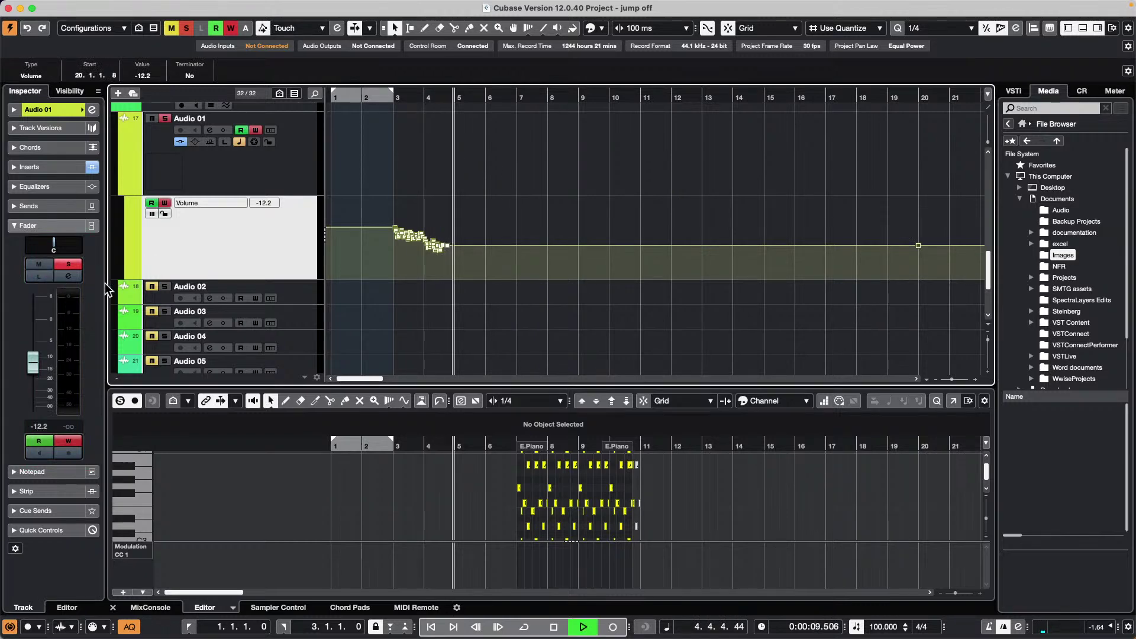
pyautogui.moveTo(33, 362); pyautogui.dragTo(34, 350)
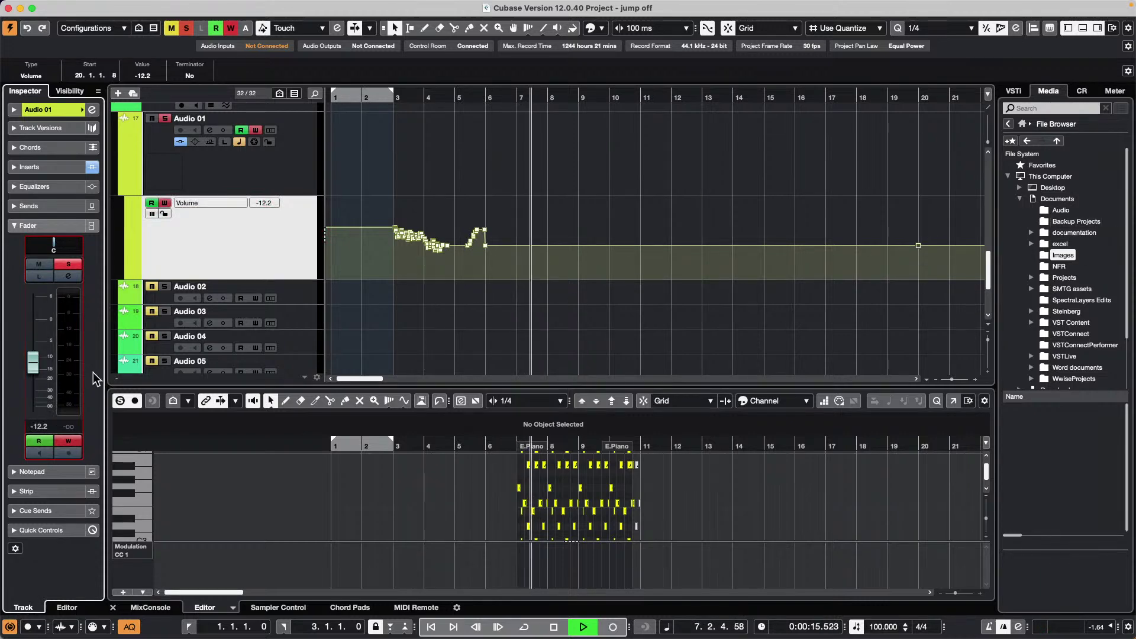
pyautogui.moveTo(36, 372); pyautogui.dragTo(30, 385)
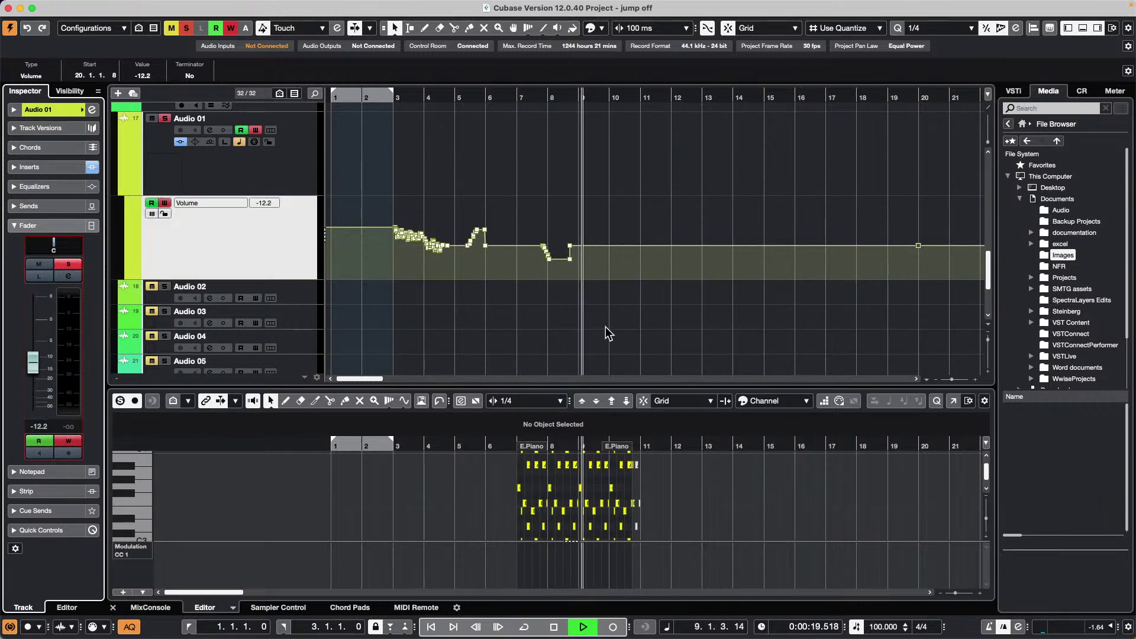
pyautogui.moveTo(33, 363); pyautogui.dragTo(34, 361)
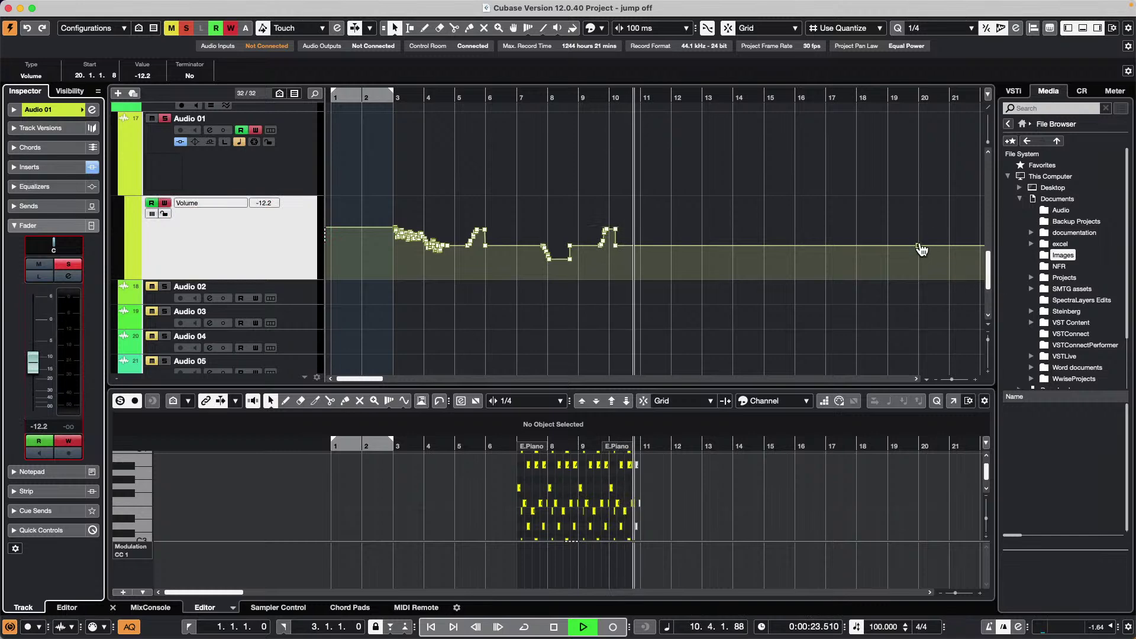
pyautogui.press('space')
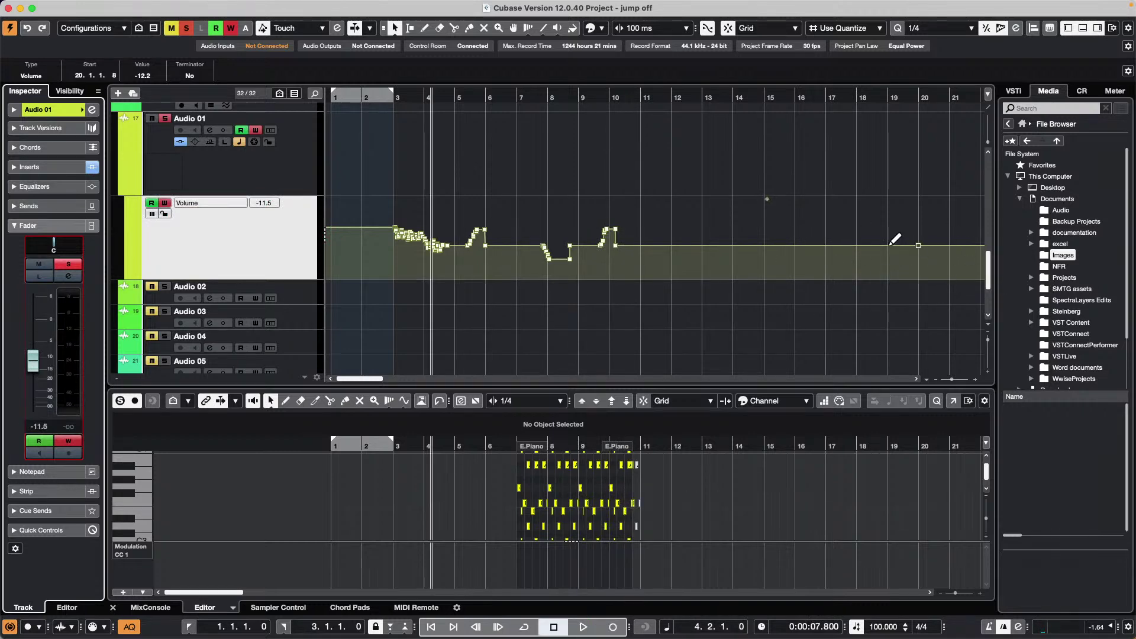
# Undo all the volume automation written on Audio 01, including the added end point.
pyautogui.click(919, 246)
pyautogui.hotkey('ctrl', 'z')
pyautogui.hotkey('ctrl', 'z')
pyautogui.hotkey('ctrl', 'z')
pyautogui.hotkey('ctrl', 'z')
pyautogui.hotkey('ctrl', 'z')
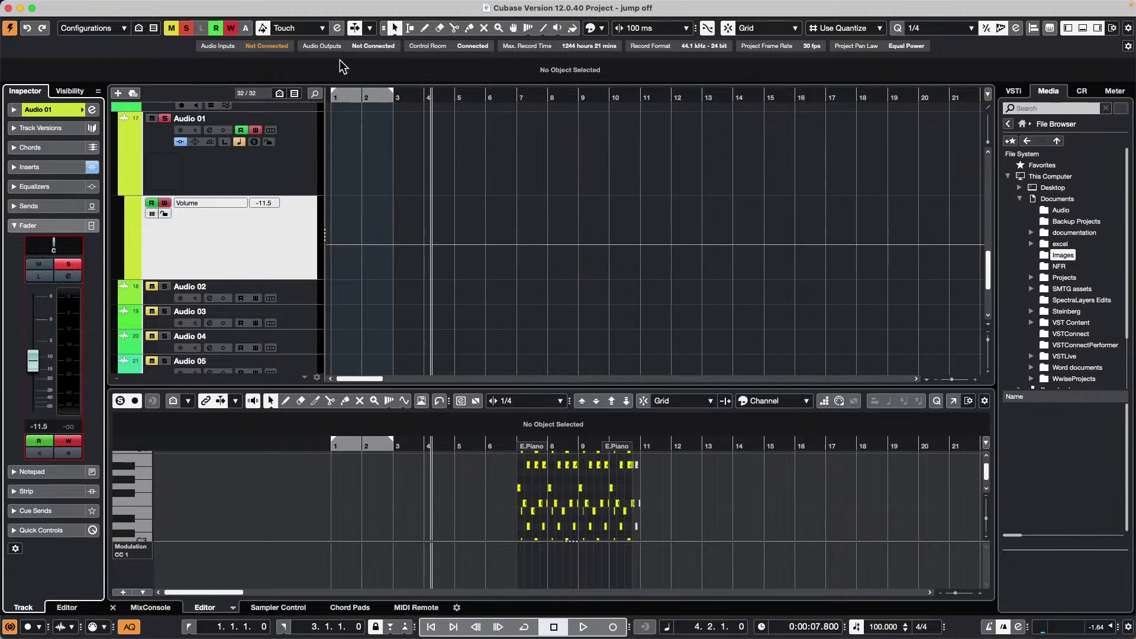
# Enable the To Start and To End automation fills and write a volume of -4.19 dB on Audio 01 during playback.
pyautogui.click(337, 29)
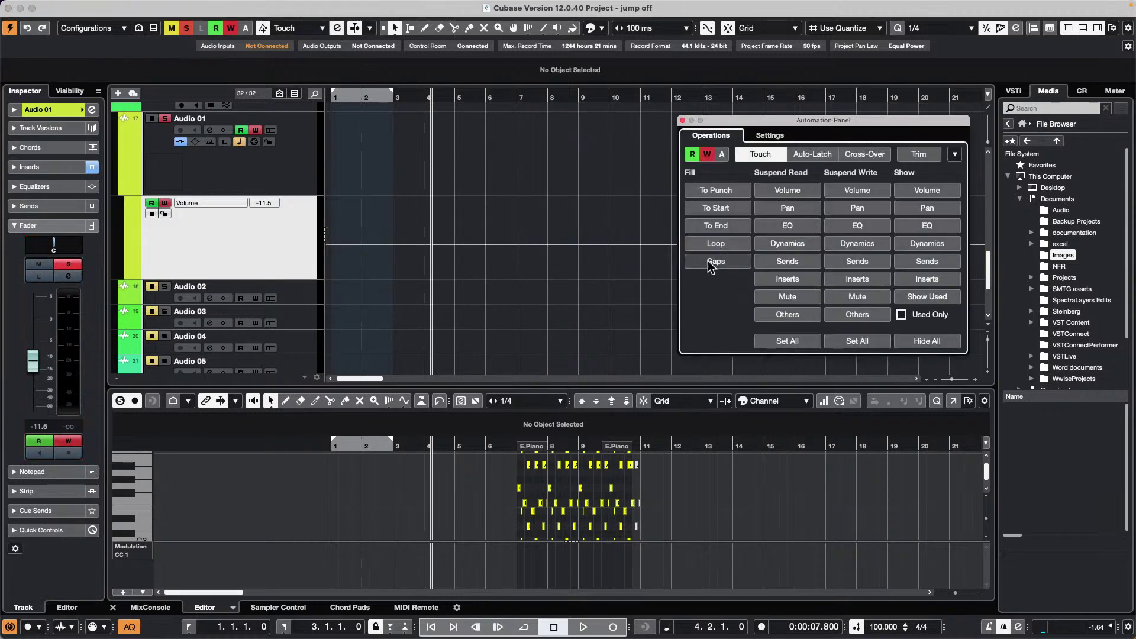
pyautogui.click(730, 212)
pyautogui.click(727, 222)
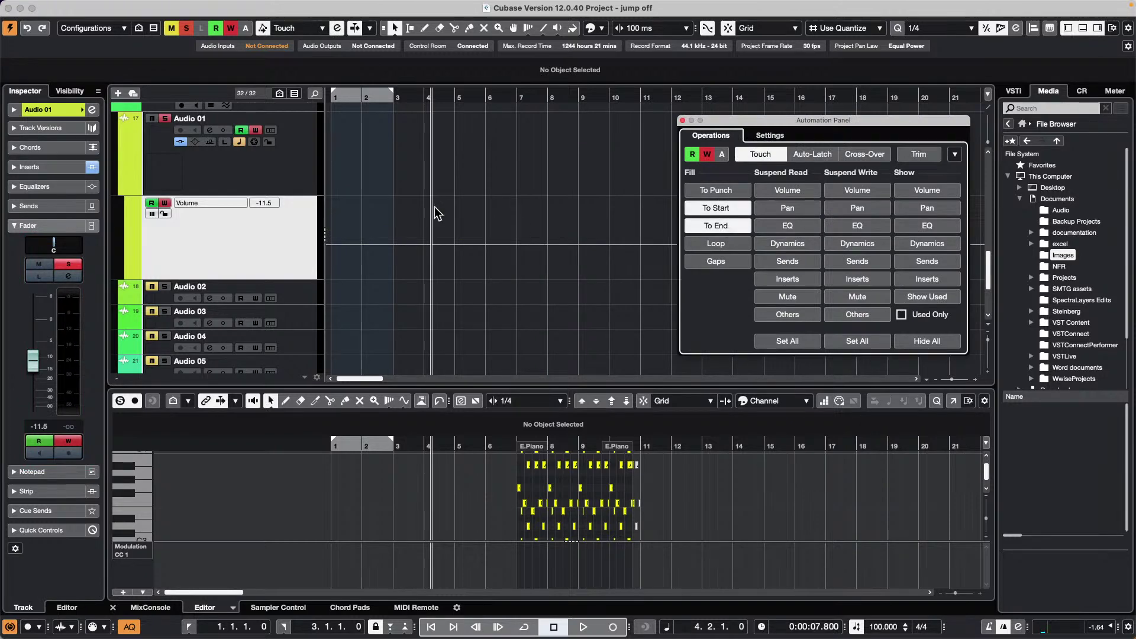
pyautogui.press('space')
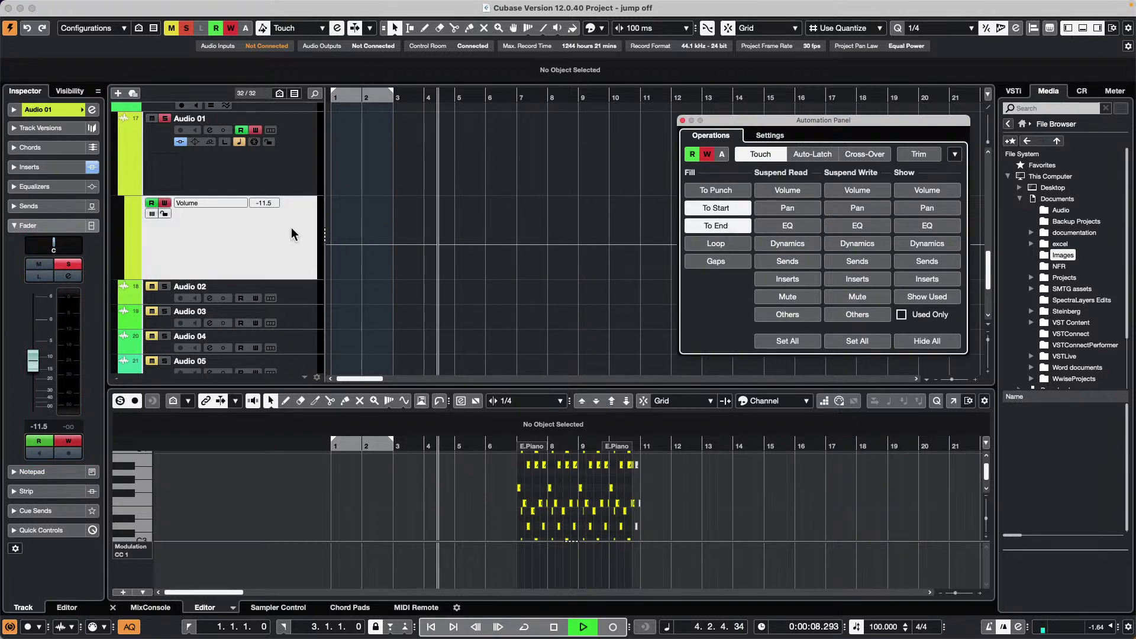
pyautogui.moveTo(33, 360); pyautogui.dragTo(34, 340)
pyautogui.press('space')
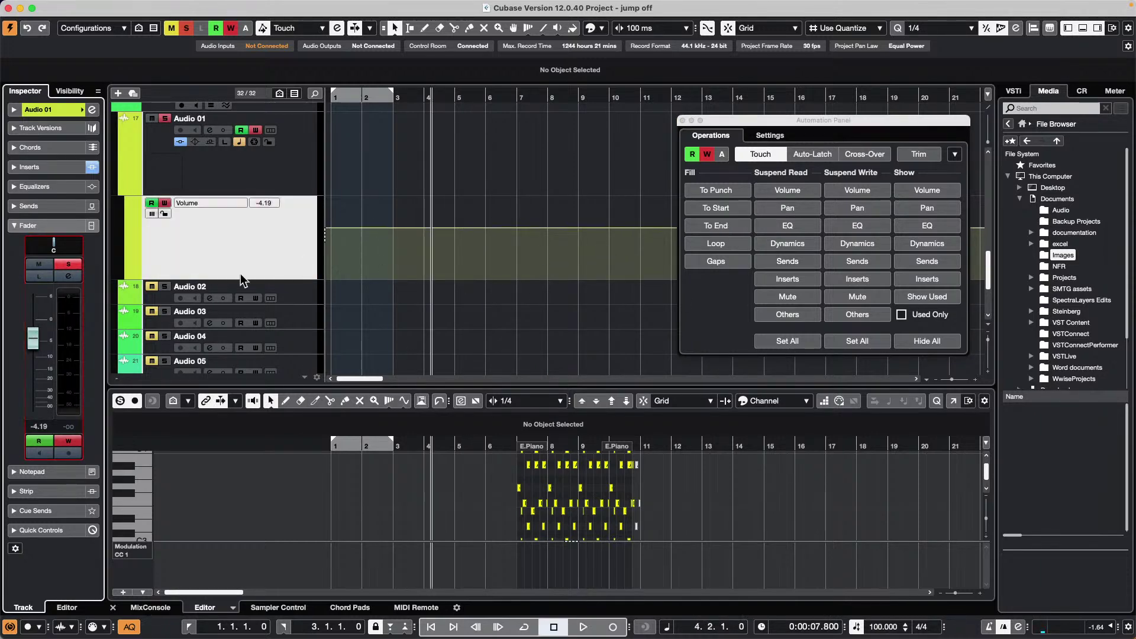
# Record a fader rise to -0.78 dB between bars 5 and 6 on Audio 01, and close the Automation Panel.
pyautogui.press('space')
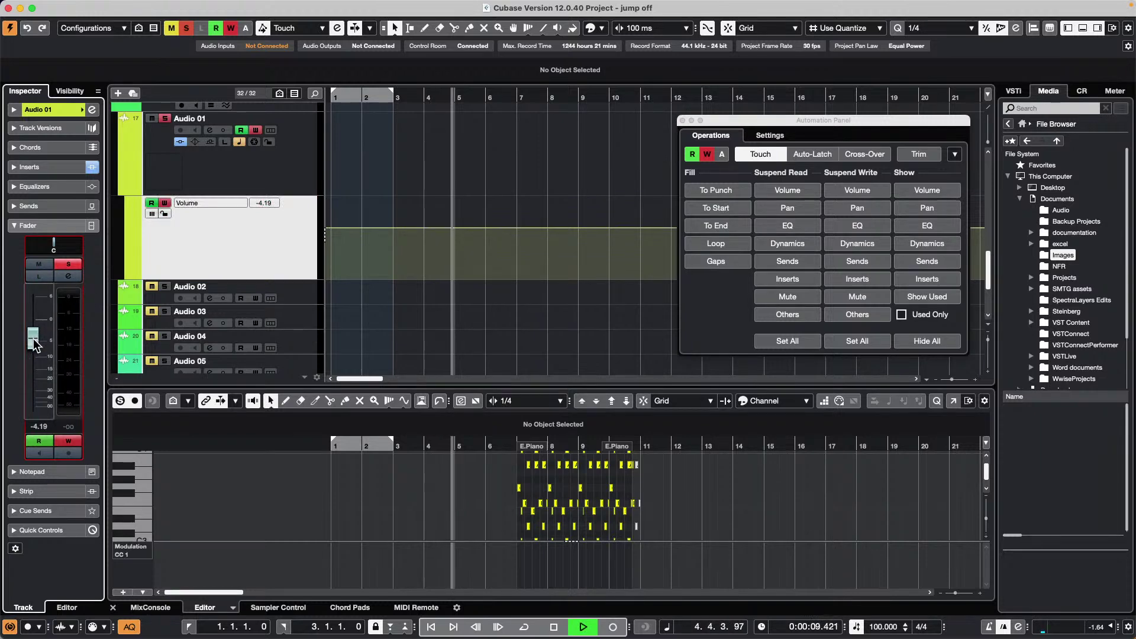
pyautogui.moveTo(34, 345); pyautogui.dragTo(34, 324)
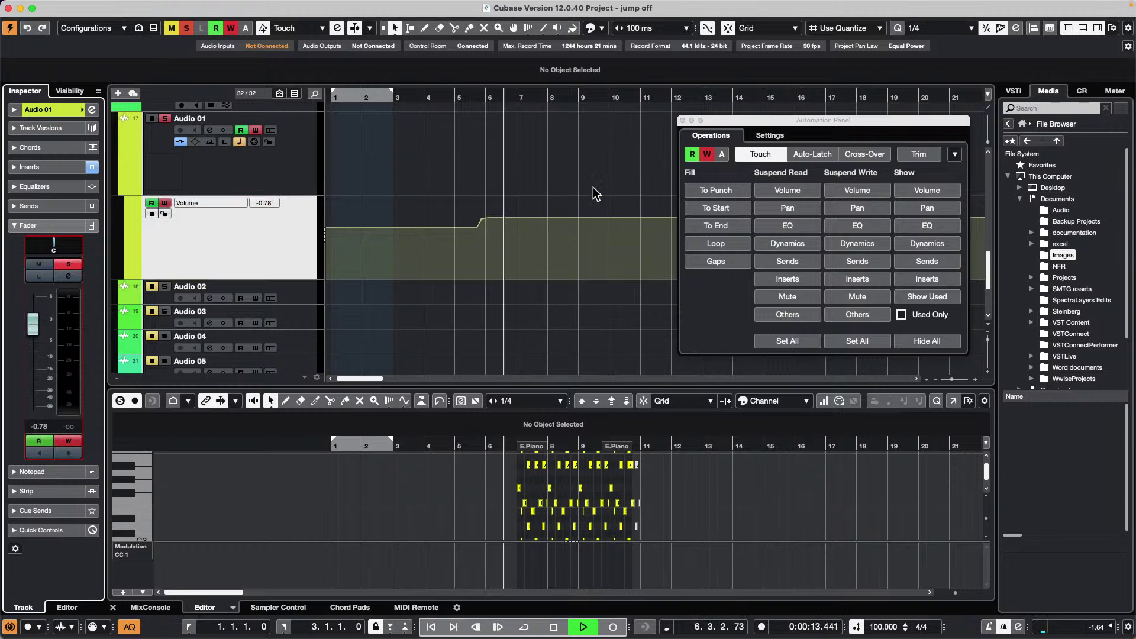
pyautogui.press('space')
pyautogui.click(682, 120)
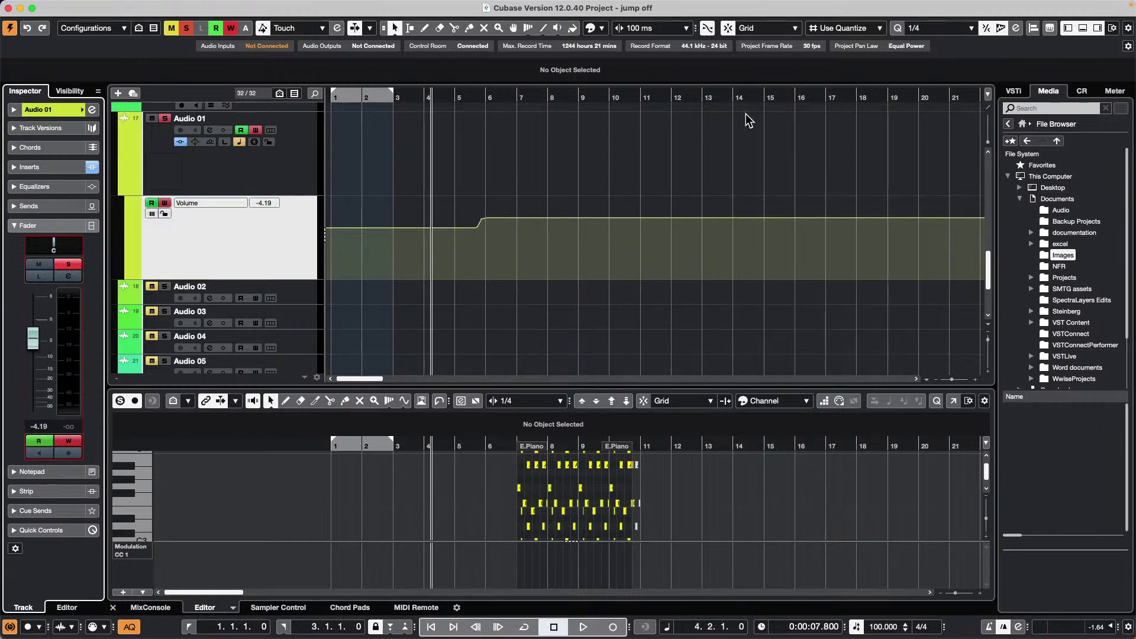
# Add a -0.78 dB volume point near the end of bar 21, and record a fader dip and rise around bars 9 and 10.
pyautogui.click(972, 218)
pyautogui.press('space')
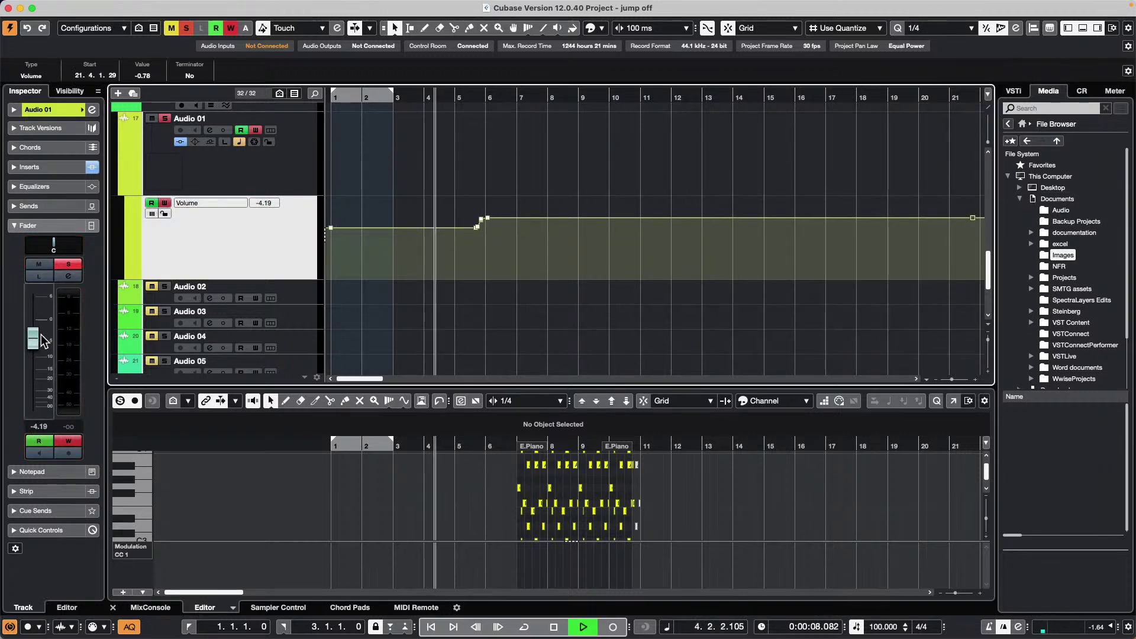
pyautogui.click(540, 95)
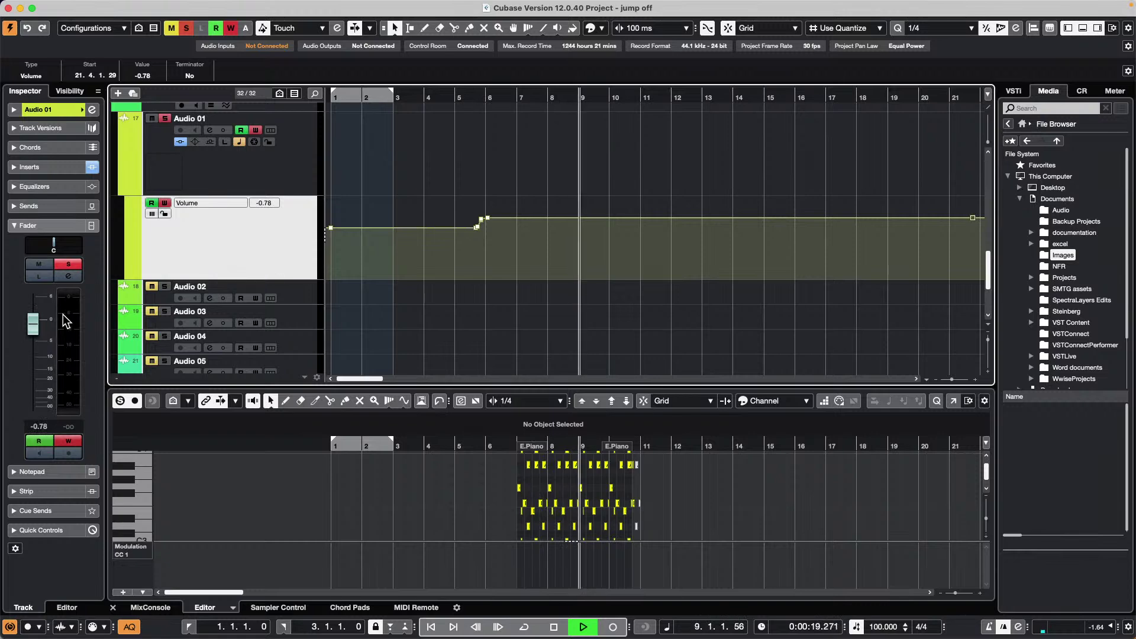
pyautogui.moveTo(33, 324)
pyautogui.mouseDown()
pyautogui.moveTo(35, 355)
pyautogui.moveTo(33, 322)
pyautogui.mouseUp()
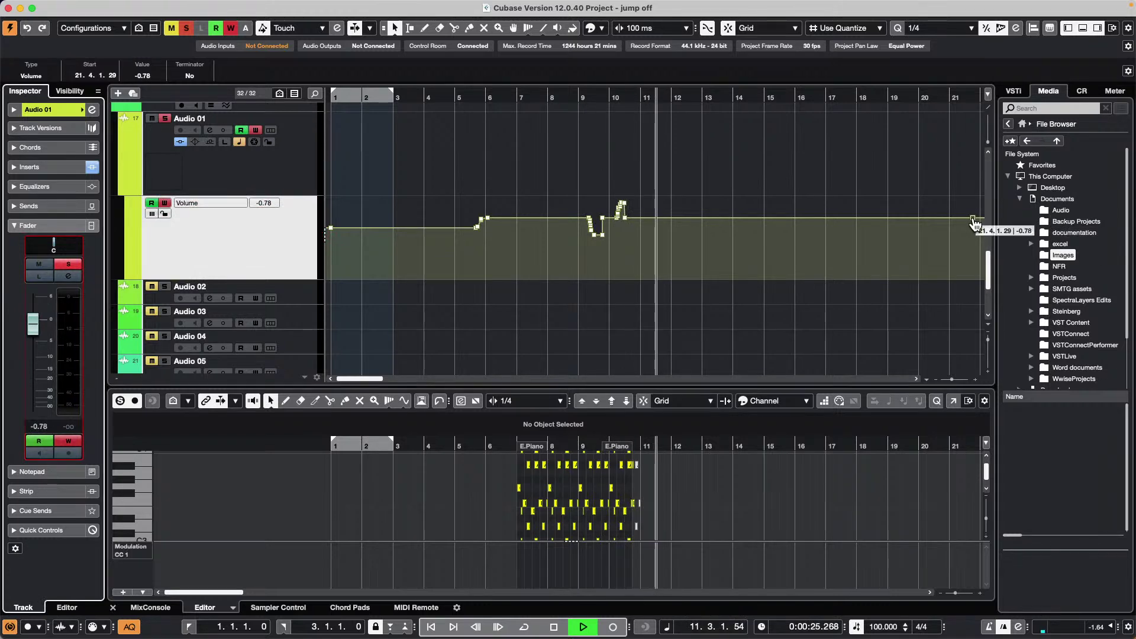
pyautogui.press('space')
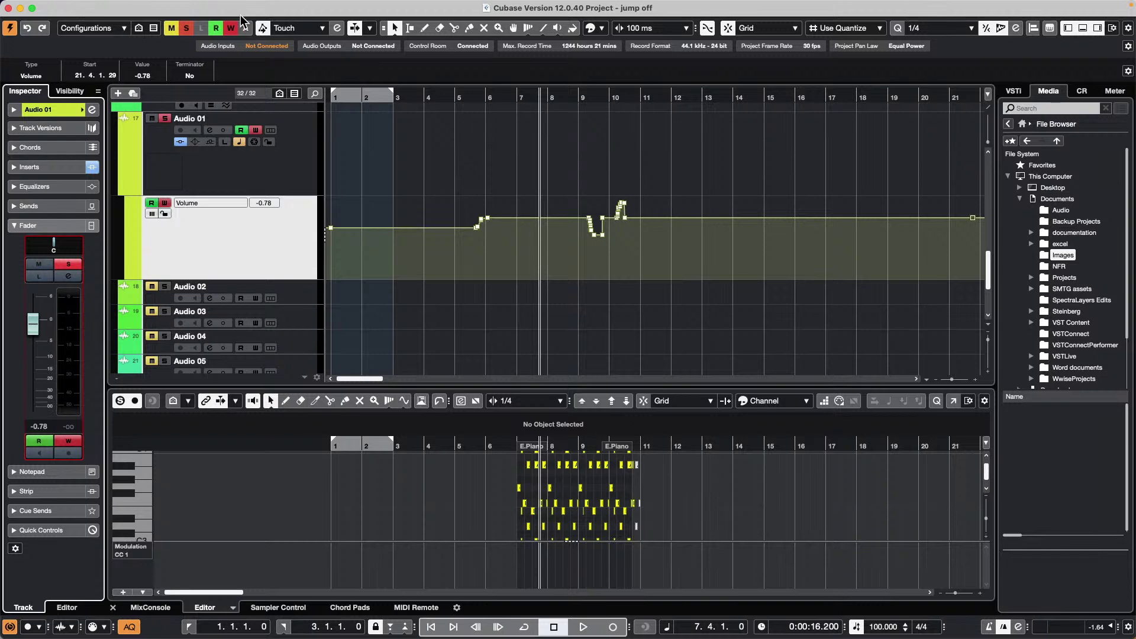
# Open the recent project Amos Moses - GO.cpr.
pyautogui.click(360, 93)
pyautogui.moveTo(360, 93); pyautogui.dragTo(355, 36)
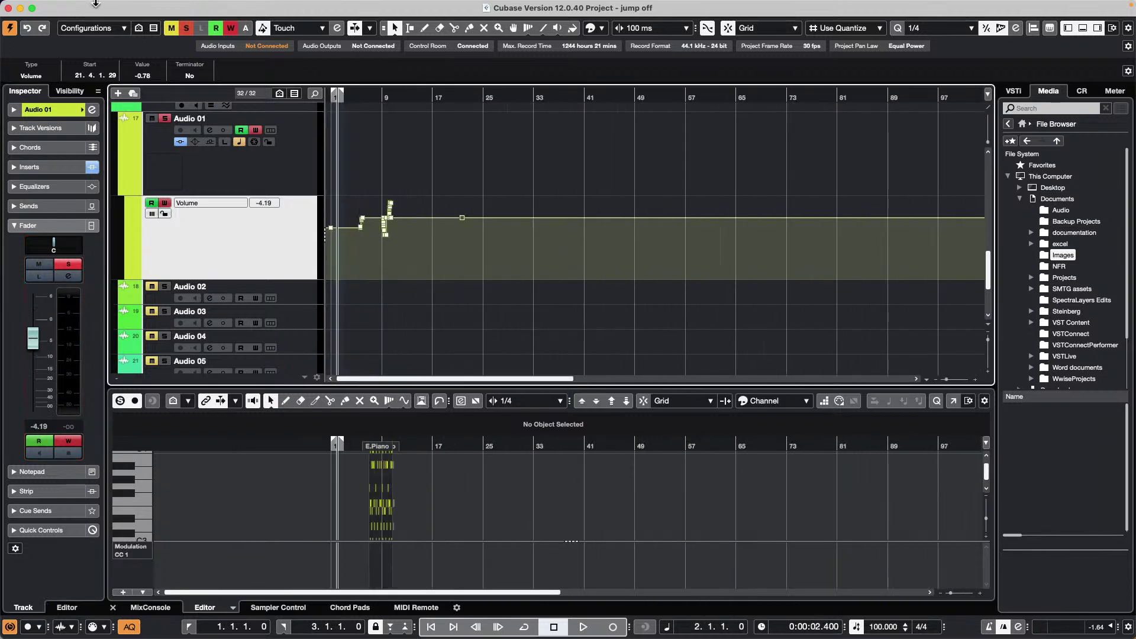
pyautogui.click(77, 7)
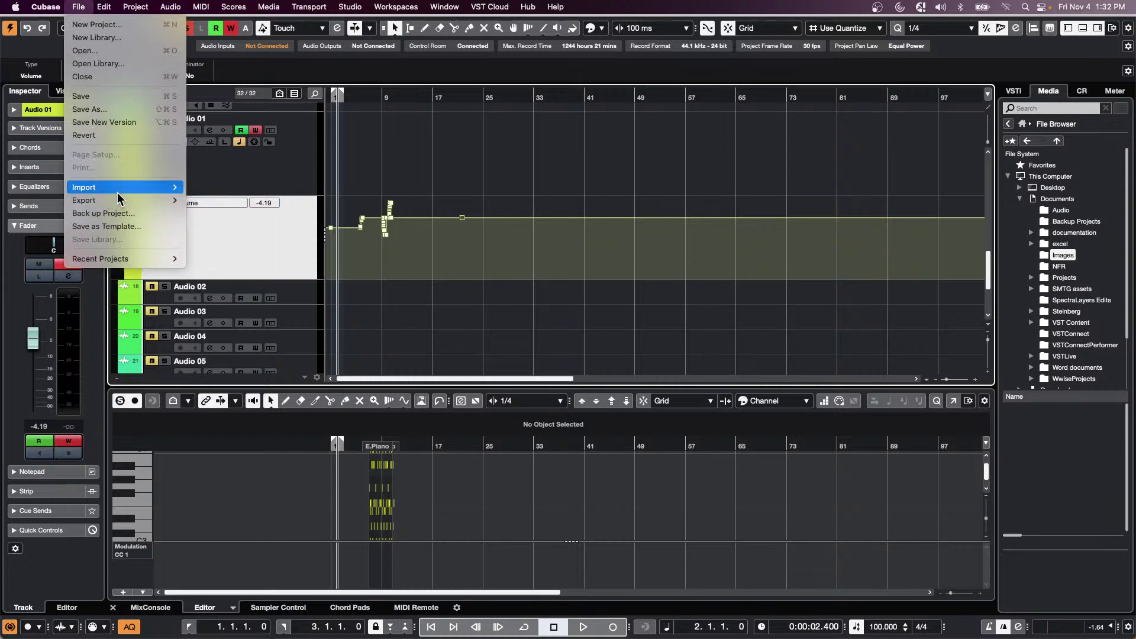
pyautogui.moveTo(113, 204)
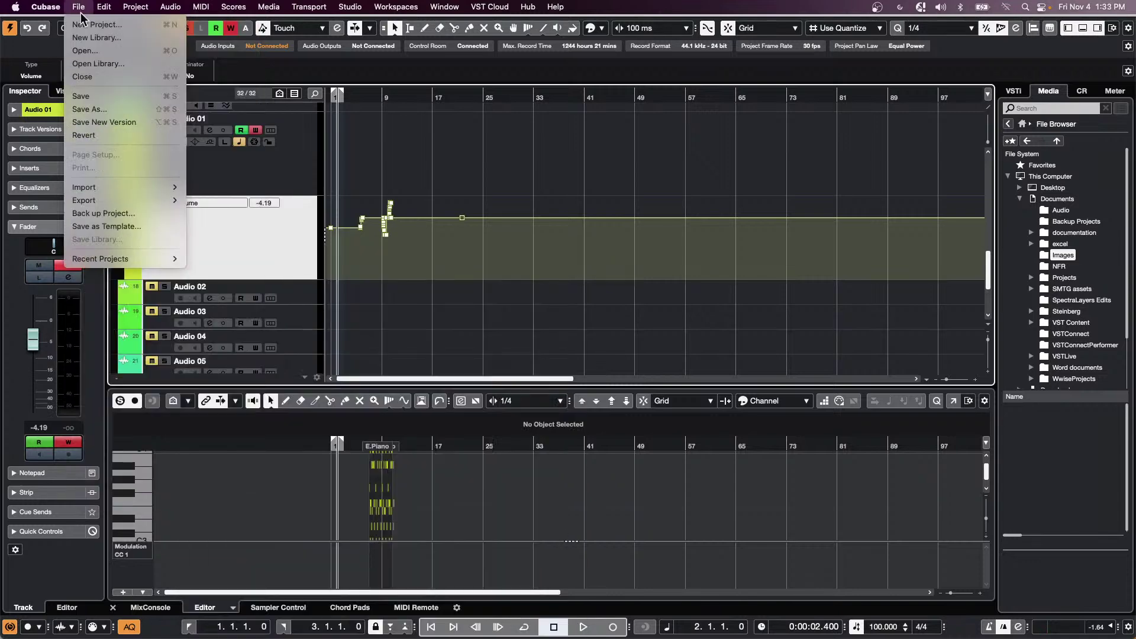
pyautogui.moveTo(115, 258)
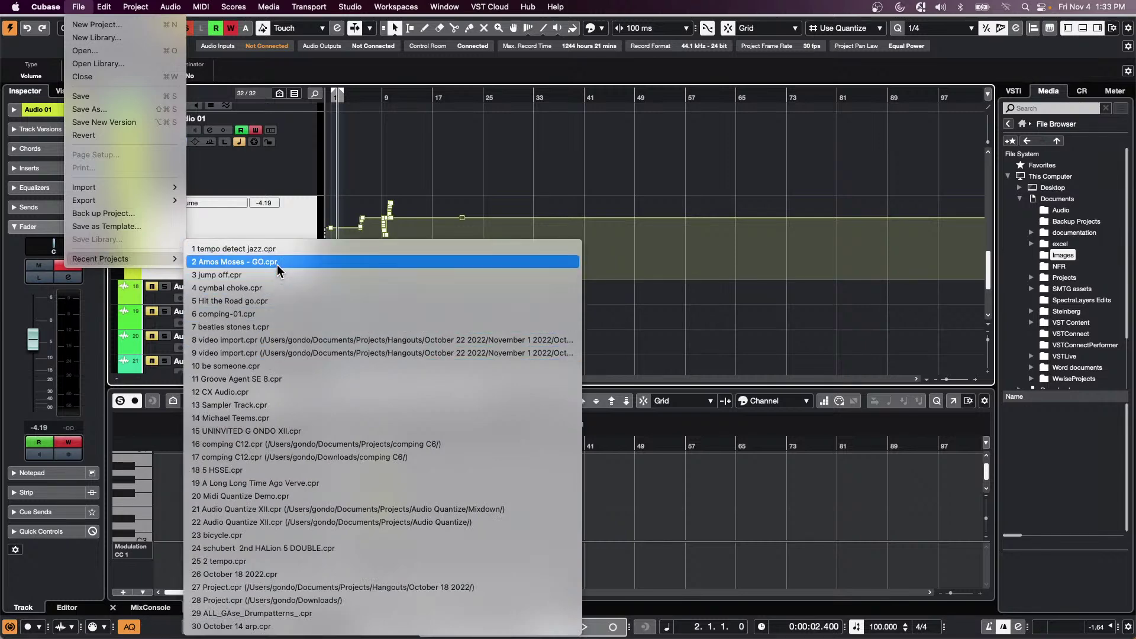
pyautogui.click(278, 264)
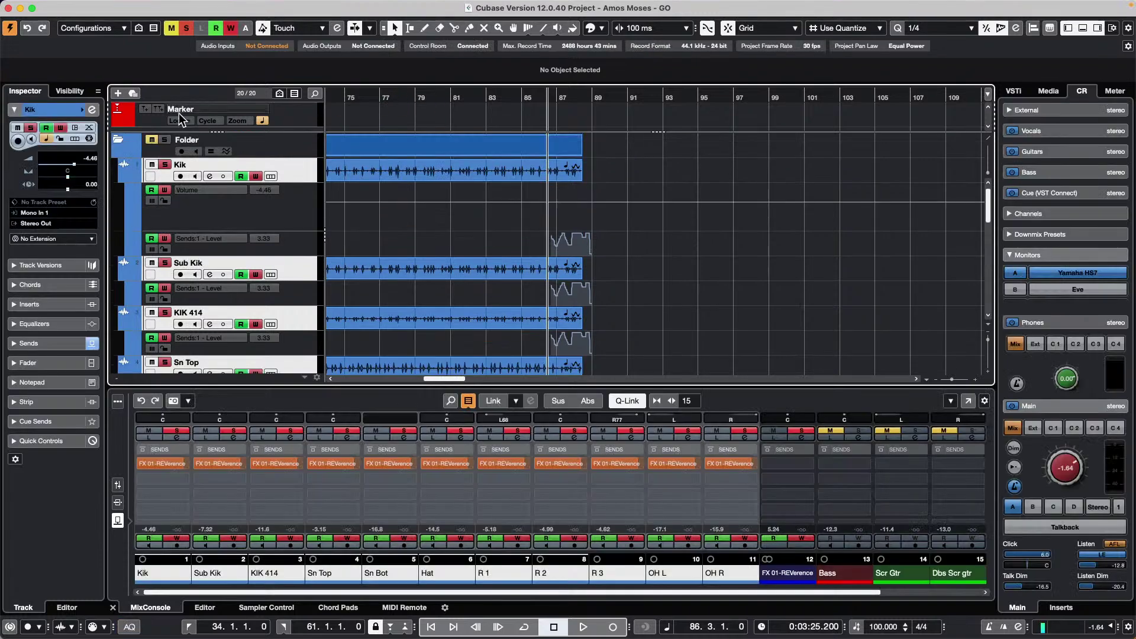
# Revert the Amos Moses - GO project to its previously saved version.
pyautogui.click(79, 7)
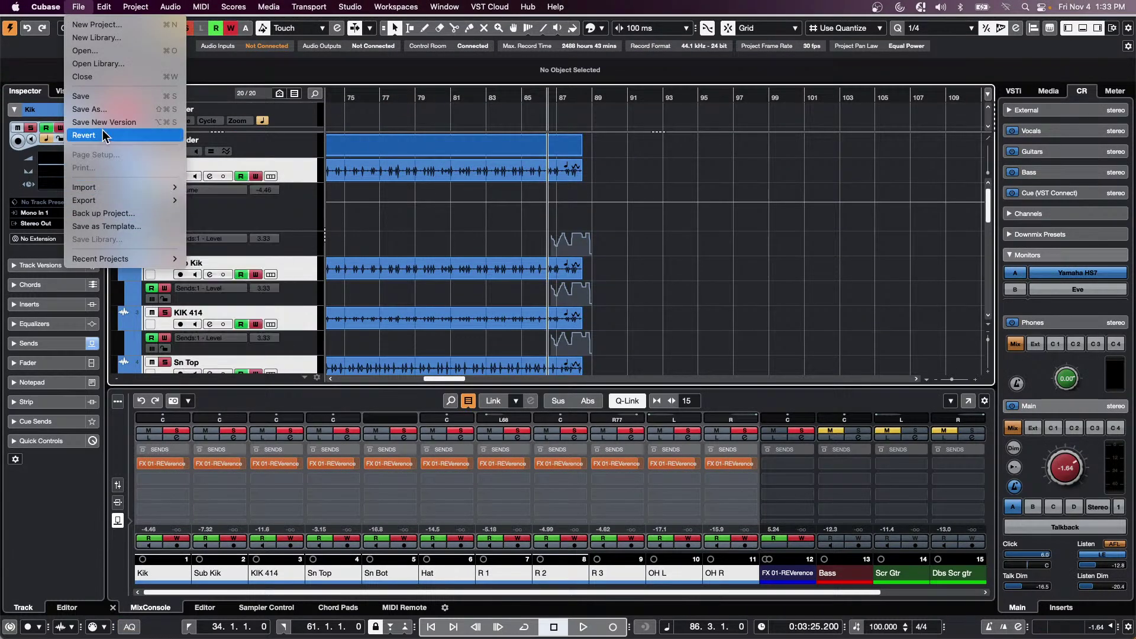
pyautogui.click(83, 135)
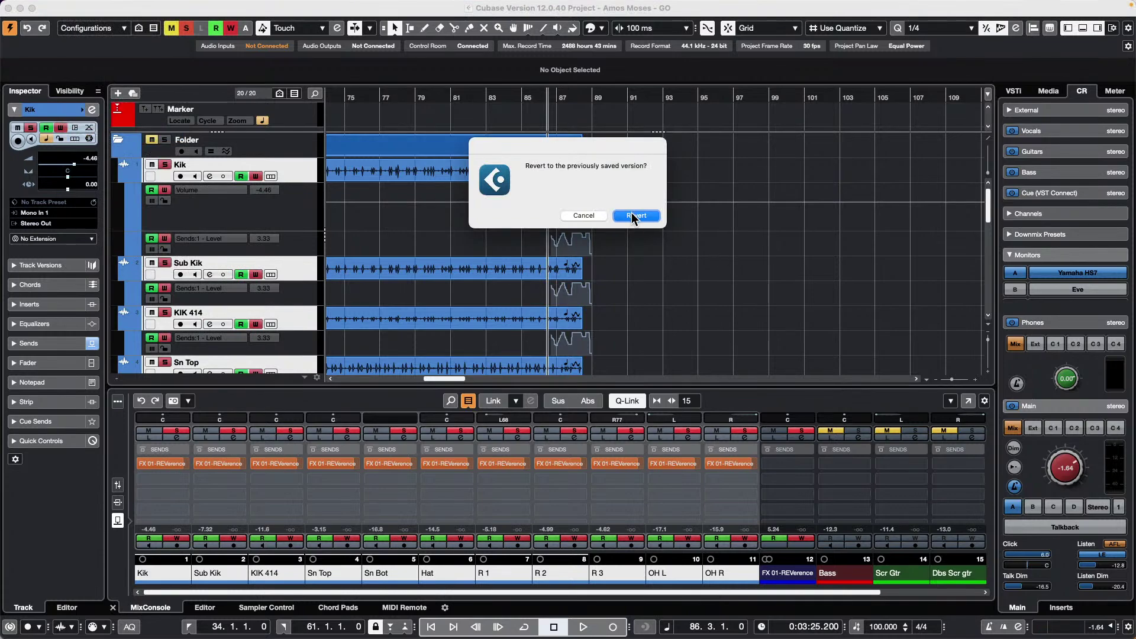
pyautogui.click(651, 216)
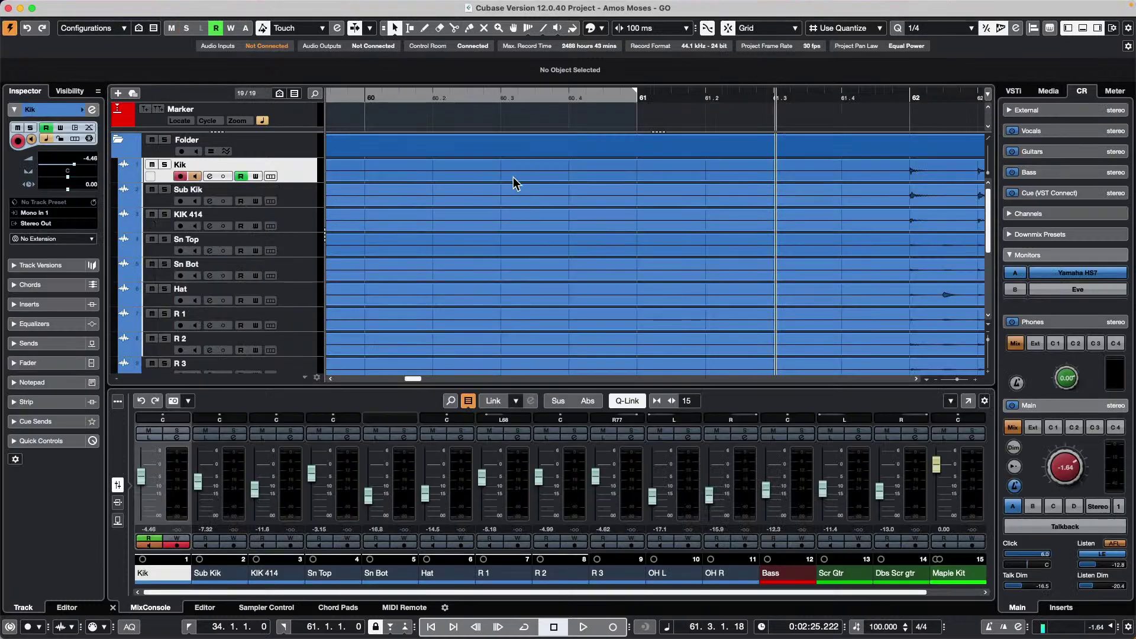
# Shift the drum events from Kik to R 2 later, then scatter Sn Bot, Sn Top, Sub Kik and R 3 to different positions.
pyautogui.moveTo(457, 101); pyautogui.dragTo(411, 49)
pyautogui.moveTo(675, 168); pyautogui.dragTo(493, 348)
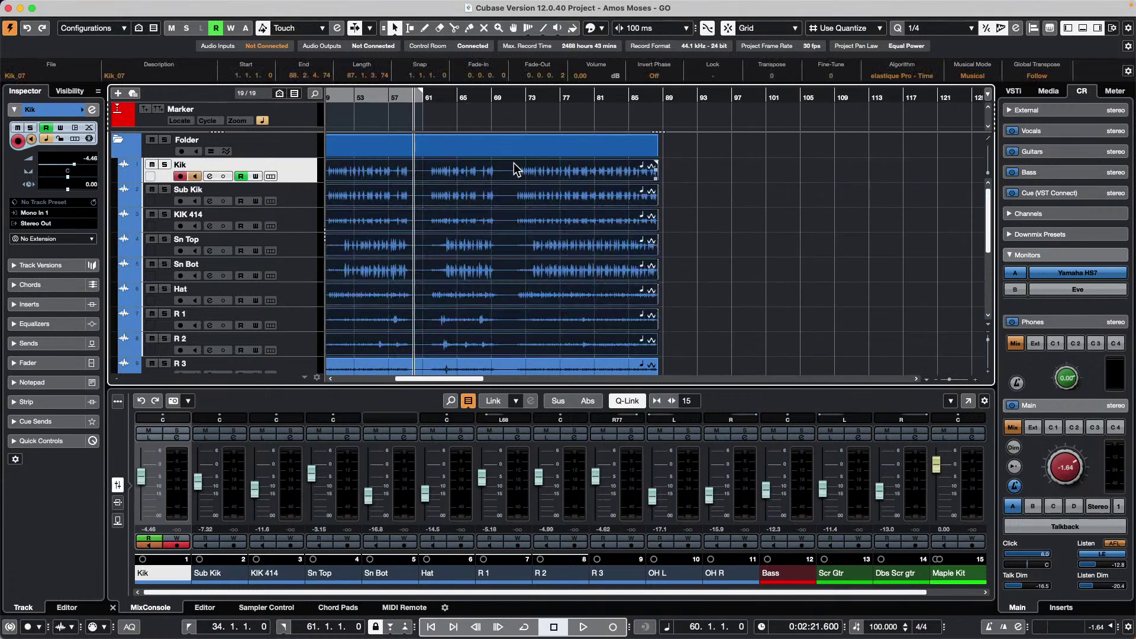
pyautogui.click(903, 275)
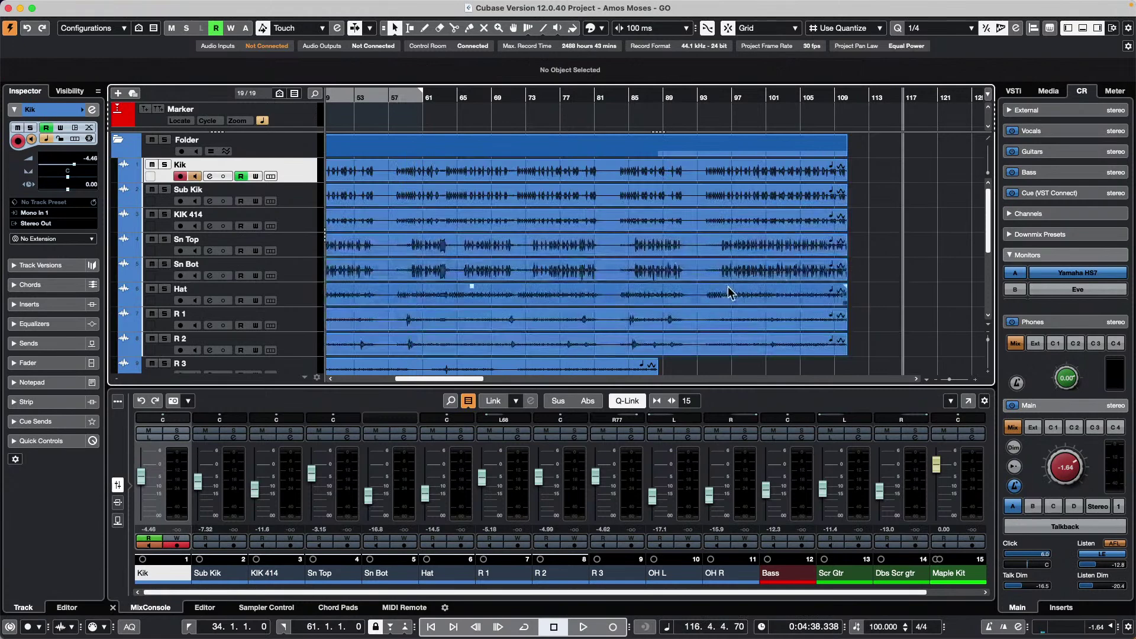
pyautogui.moveTo(698, 271); pyautogui.dragTo(837, 272)
pyautogui.moveTo(695, 248); pyautogui.dragTo(805, 248)
pyautogui.click(722, 201)
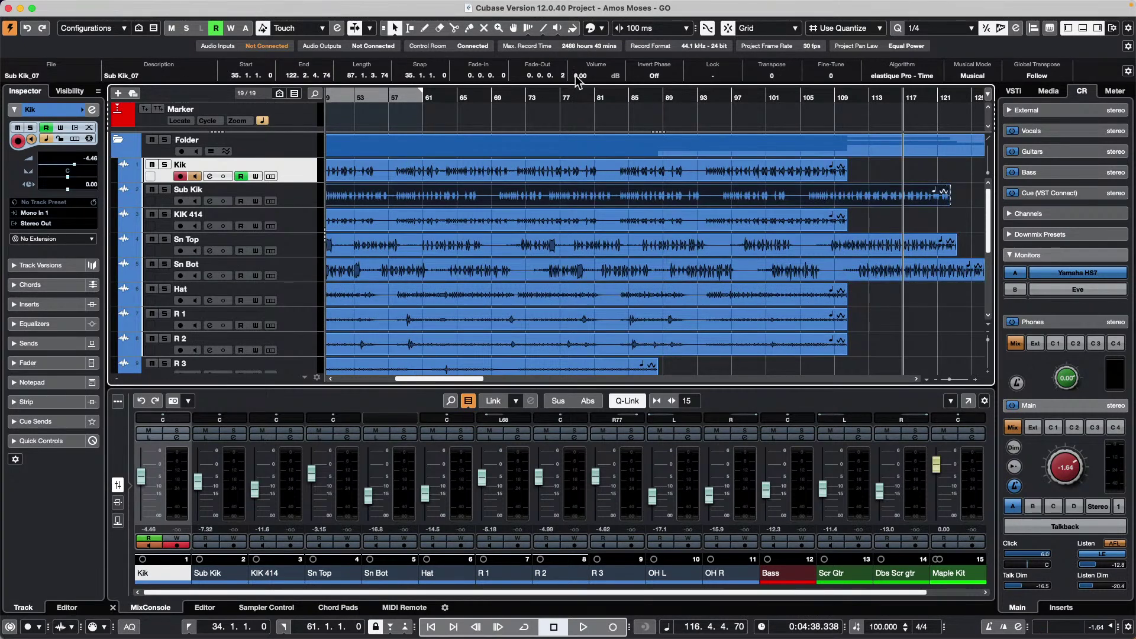
pyautogui.moveTo(567, 96); pyautogui.dragTo(564, 44)
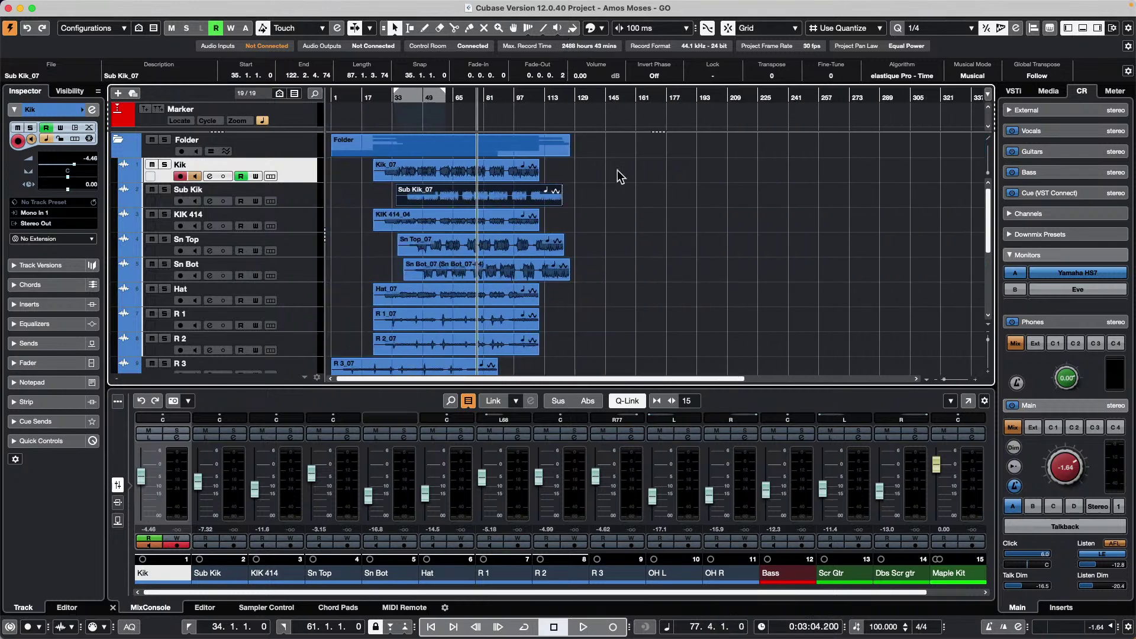
pyautogui.moveTo(474, 367); pyautogui.dragTo(684, 269)
# Select all the displaced drum events and move them back to their origin positions.
pyautogui.moveTo(797, 283); pyautogui.dragTo(331, 168)
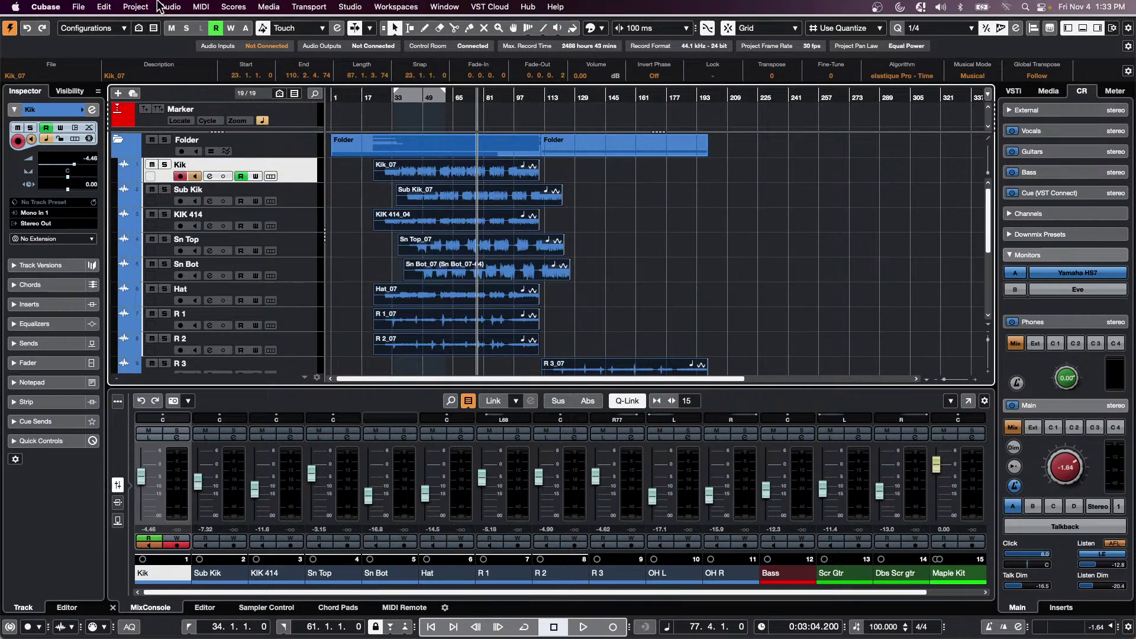
pyautogui.click(104, 7)
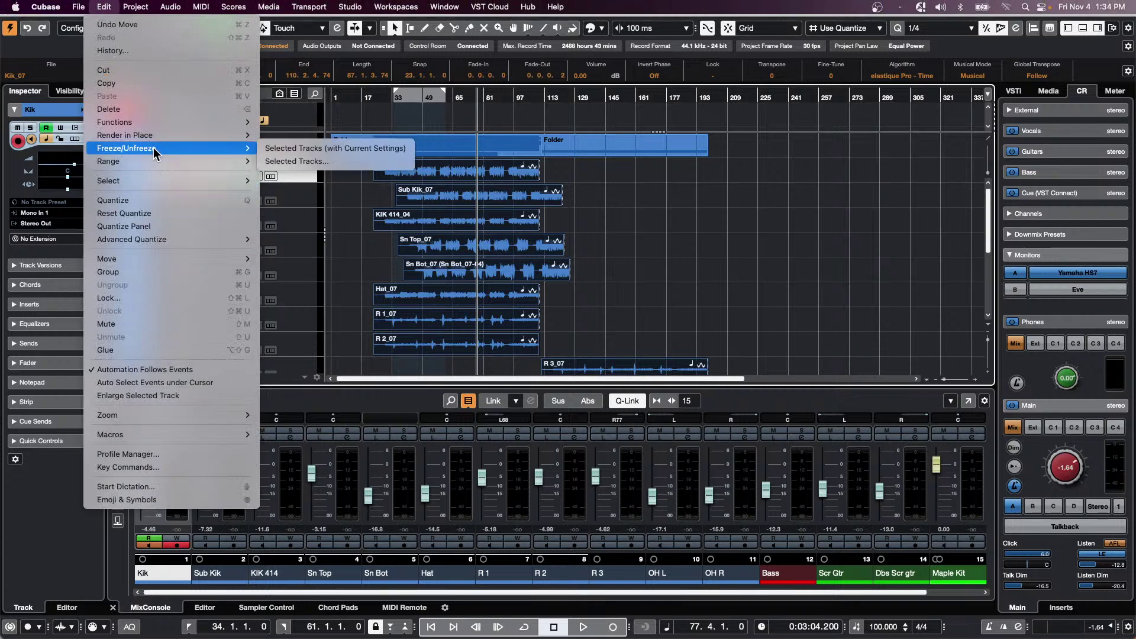
pyautogui.moveTo(168, 260)
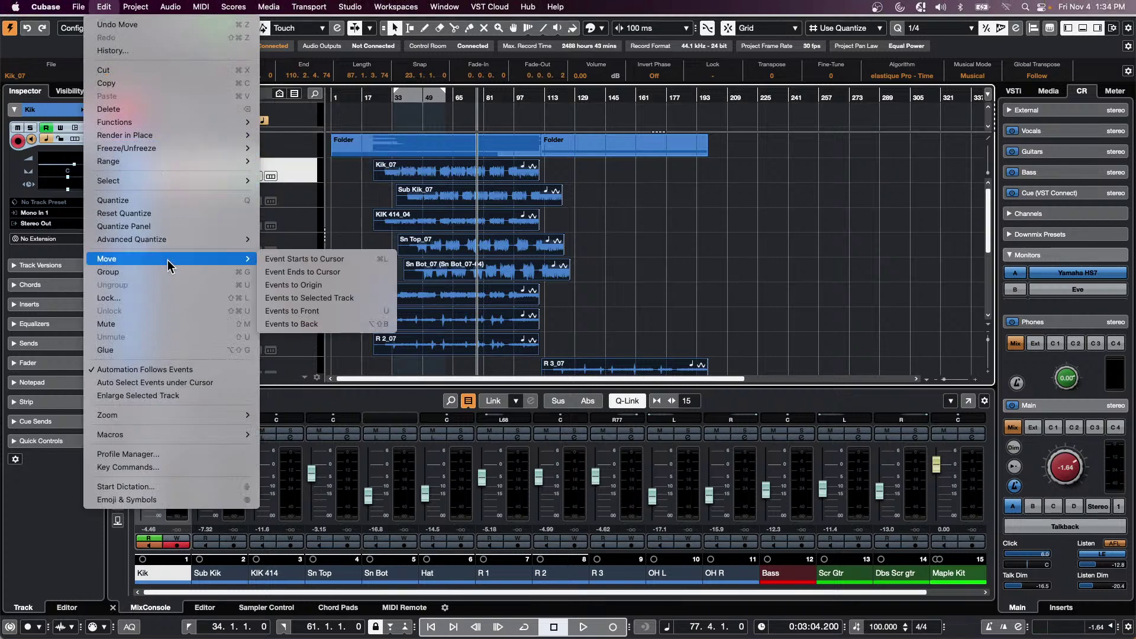
pyautogui.click(341, 290)
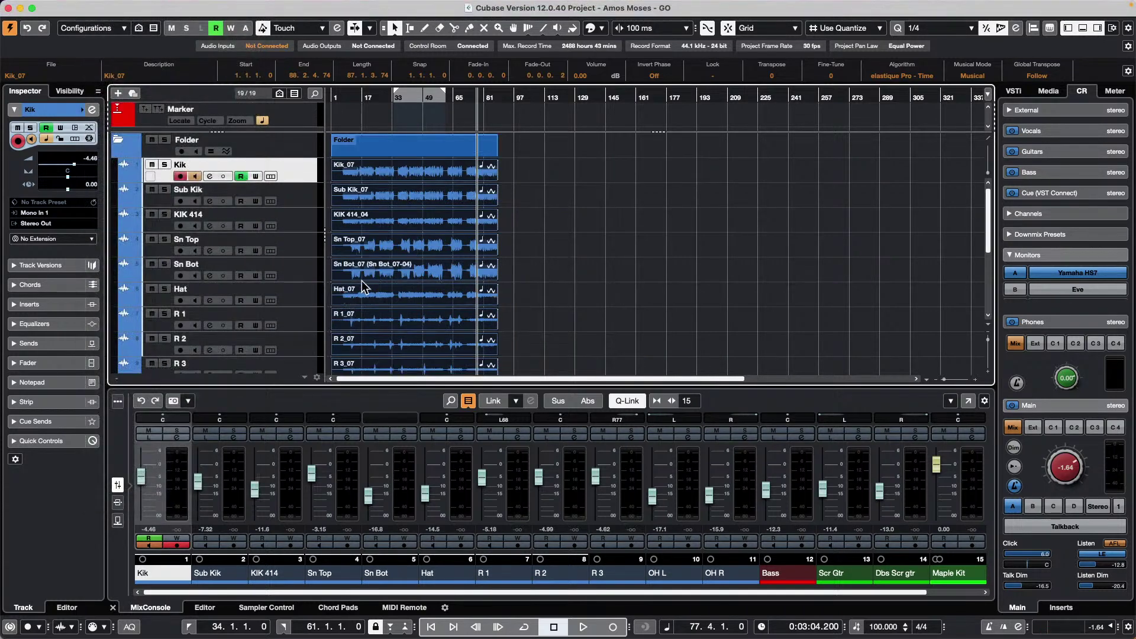
pyautogui.scroll(-5, 412, 255)
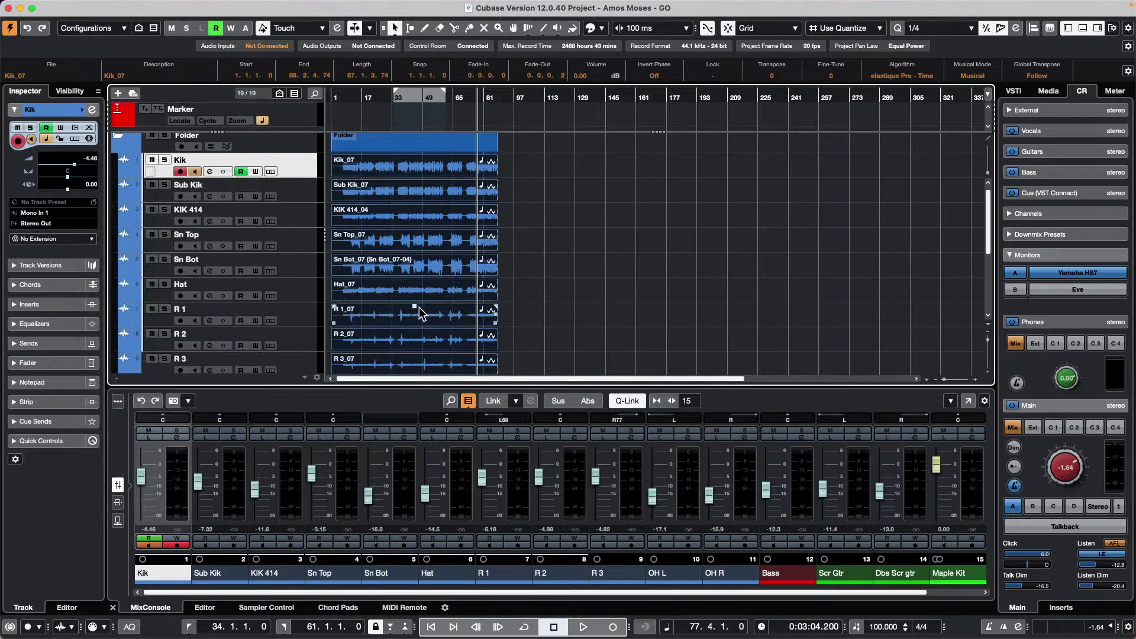
pyautogui.scroll(5, 423, 302)
pyautogui.click(586, 244)
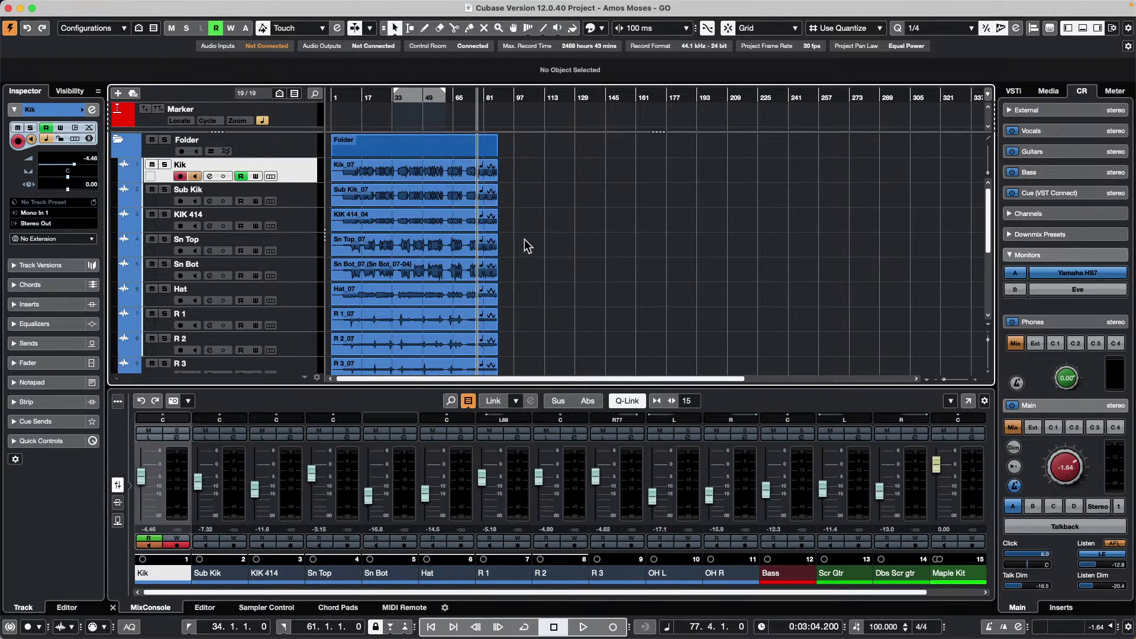
# Draw an empty MIDI part on the Maple Kit track from bar 26 to bar 45.
pyautogui.scroll(-5, 523, 239)
pyautogui.rightClick(408, 322)
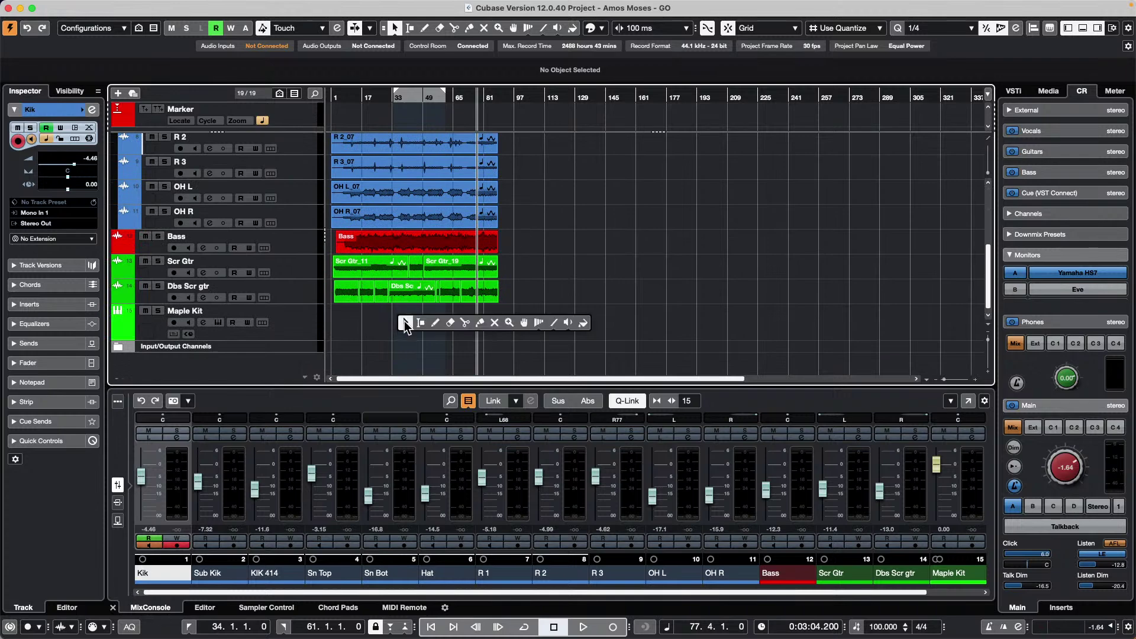
pyautogui.click(435, 322)
pyautogui.moveTo(382, 317); pyautogui.dragTo(415, 325)
pyautogui.rightClick(416, 325)
pyautogui.click(402, 326)
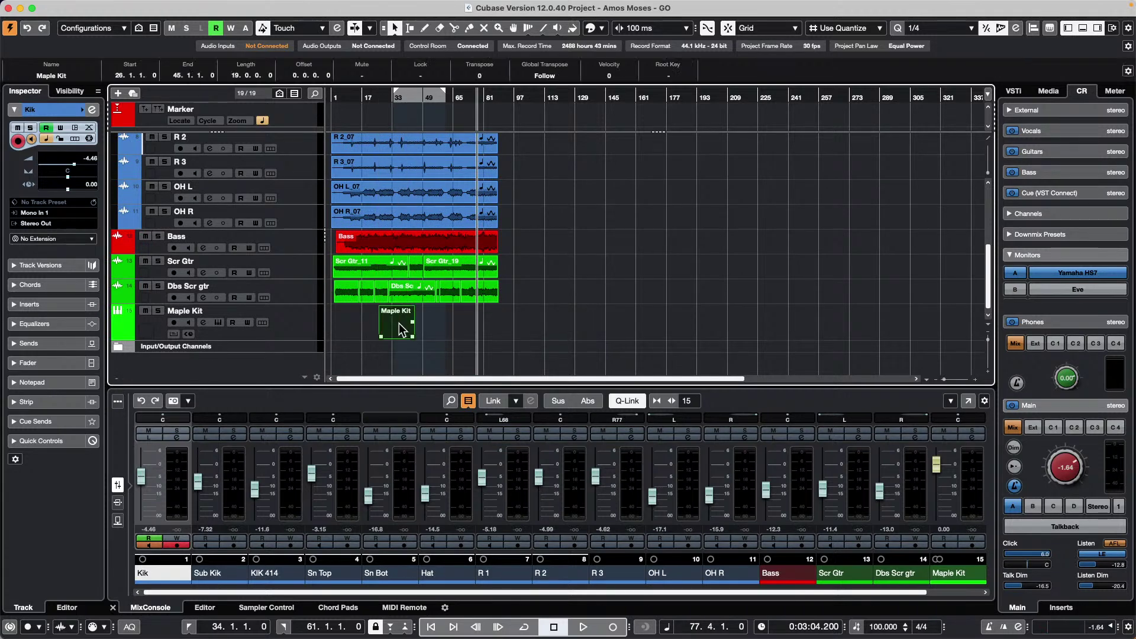
# Open the Maple Kit part in the Key Editor and draw four notes: E3, a short D3, G3 and a longer D3.
pyautogui.doubleClick(404, 329)
pyautogui.rightClick(394, 500)
pyautogui.click(410, 500)
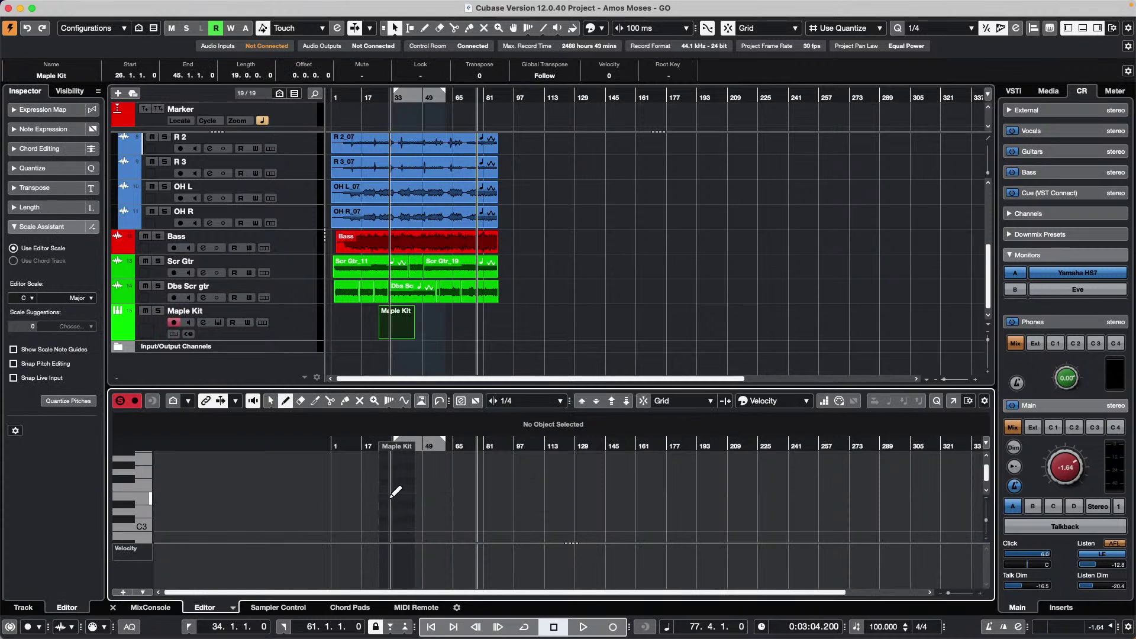
pyautogui.click(393, 496)
pyautogui.click(389, 511)
pyautogui.click(400, 474)
pyautogui.moveTo(401, 511); pyautogui.dragTo(414, 512)
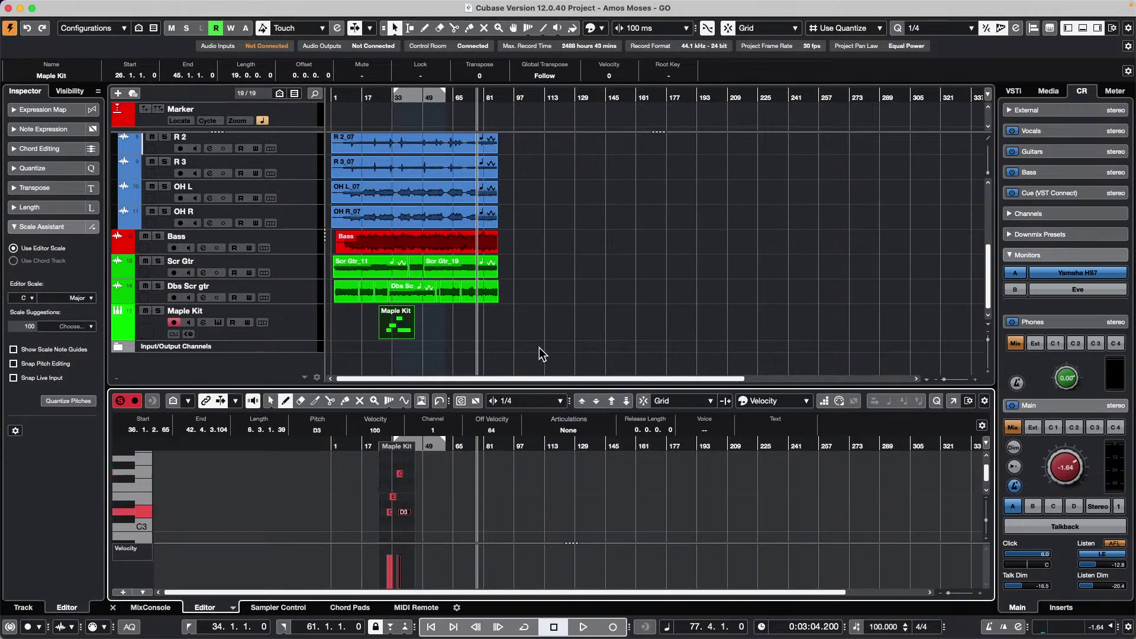
pyautogui.press('super+k')
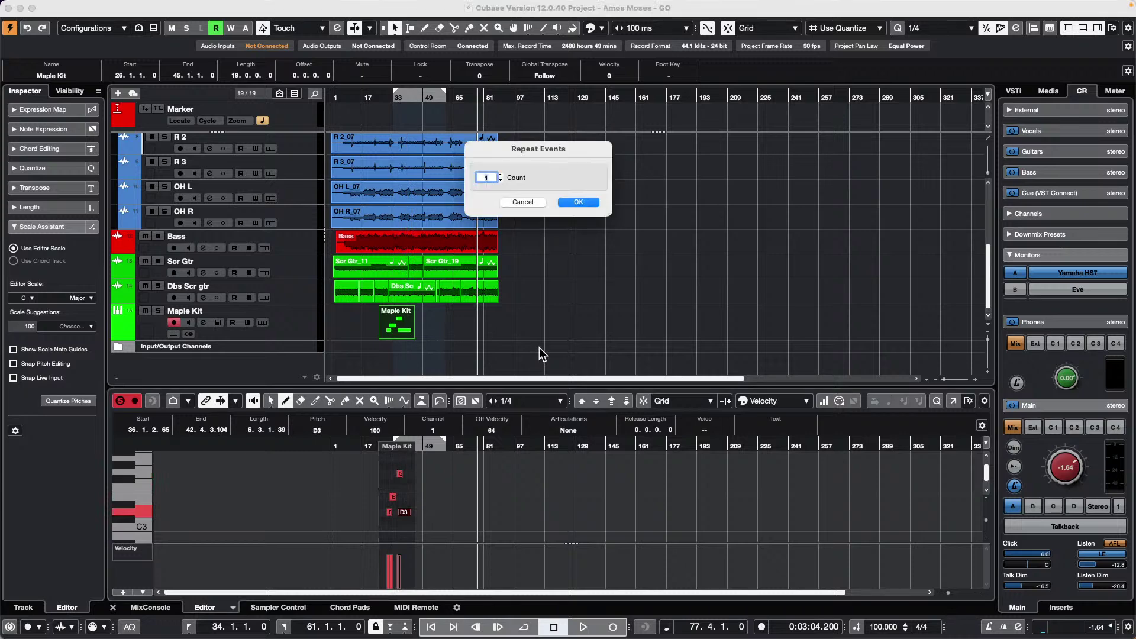
pyautogui.click(500, 175)
pyautogui.click(500, 175)
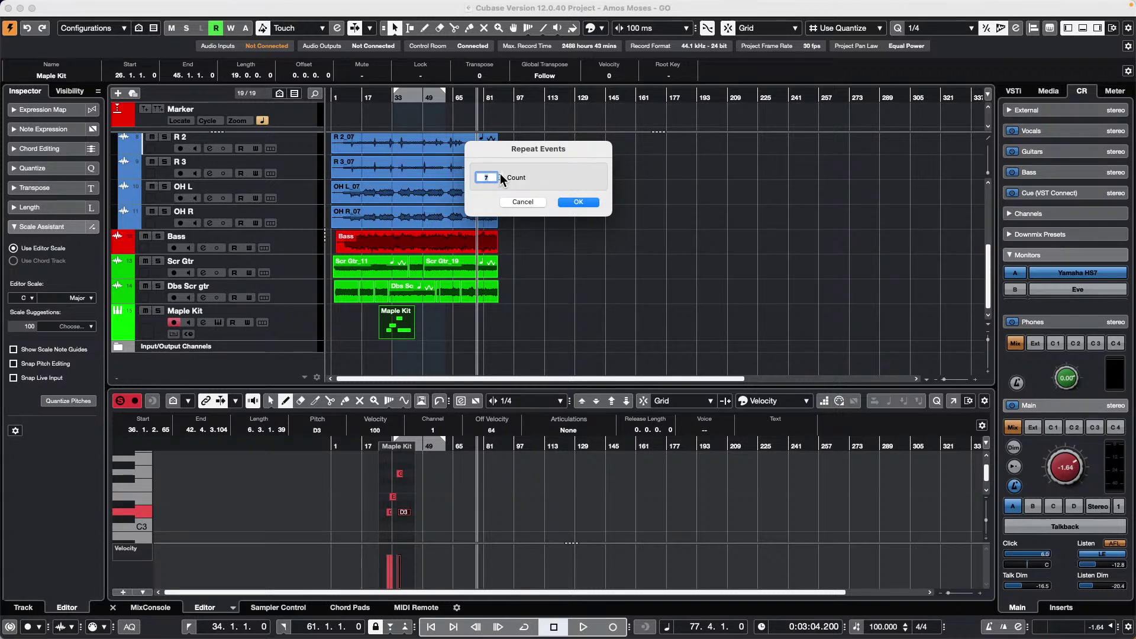
pyautogui.click(521, 204)
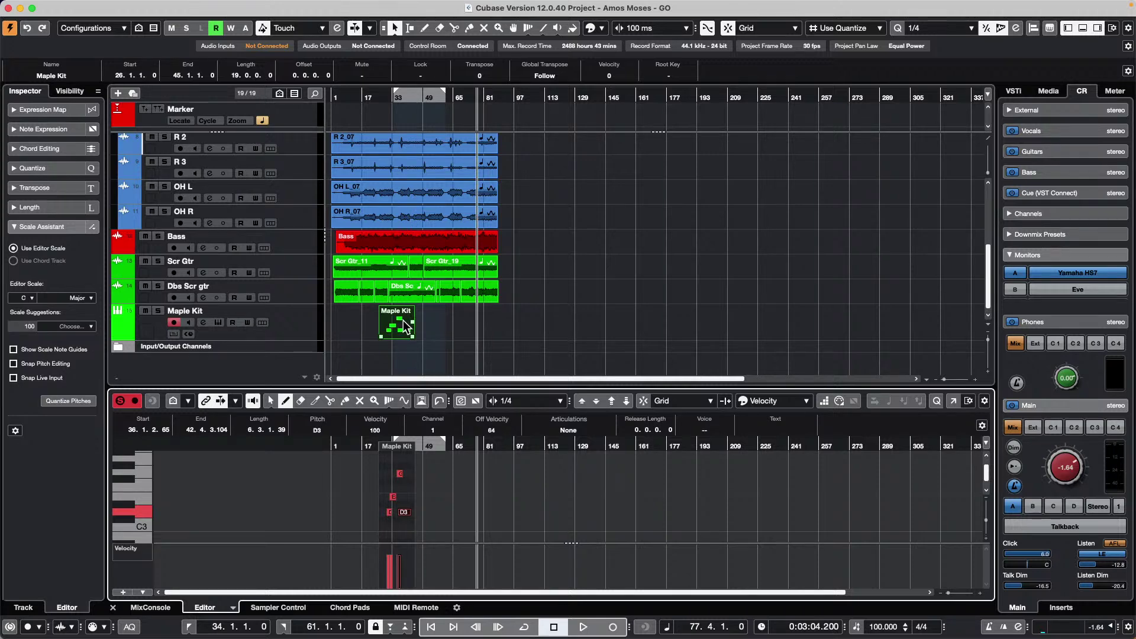
# Create two shared copies of the Maple Kit part, starting at bar 45 and bar 73.
pyautogui.moveTo(398, 324); pyautogui.dragTo(433, 326)
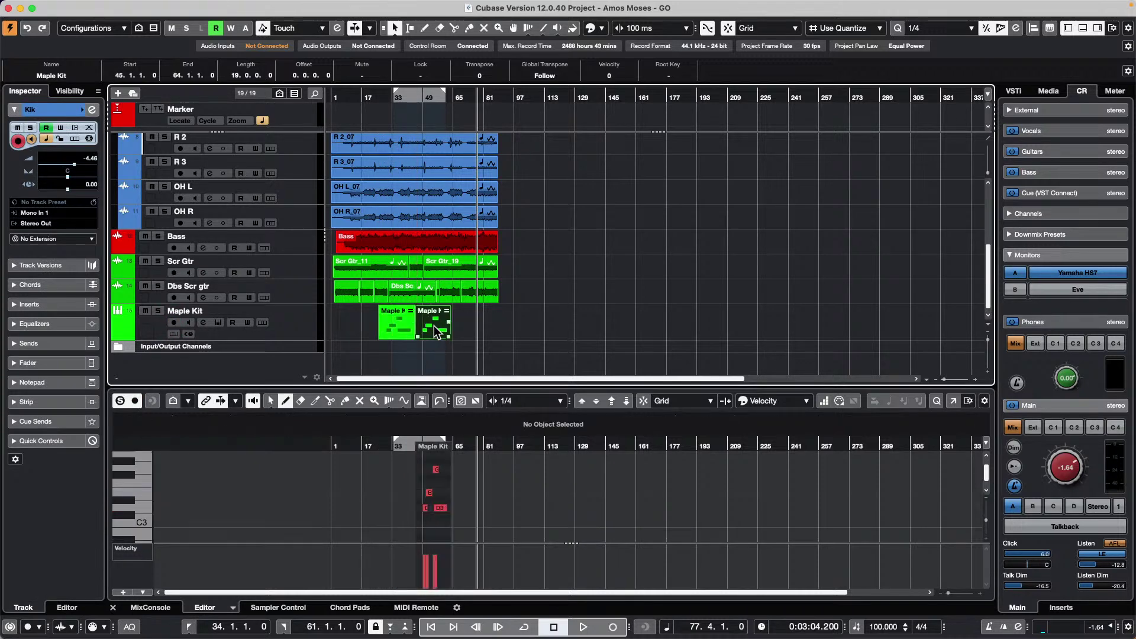
pyautogui.click(436, 328)
pyautogui.moveTo(432, 322); pyautogui.dragTo(485, 325)
pyautogui.scroll(-1, 408, 295)
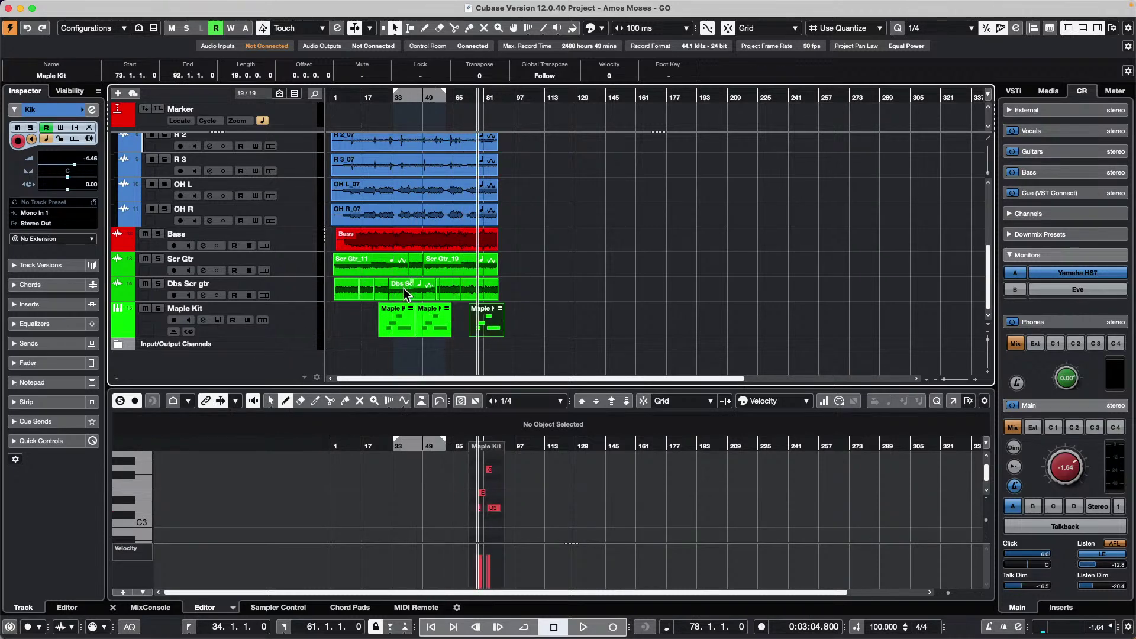
# Enlarge the Maple Kit track and open its first part, starting at bar 26, in the Key Editor.
pyautogui.click(293, 332)
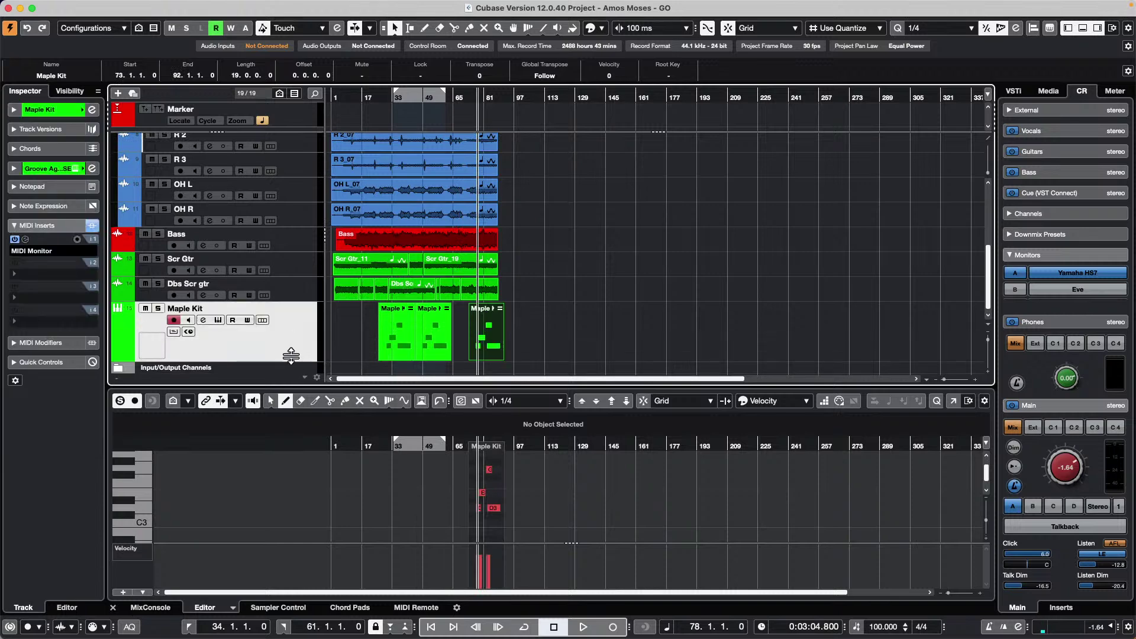
pyautogui.moveTo(385, 98); pyautogui.dragTo(512, 284)
pyautogui.click(555, 331)
pyautogui.click(667, 330)
pyautogui.click(451, 335)
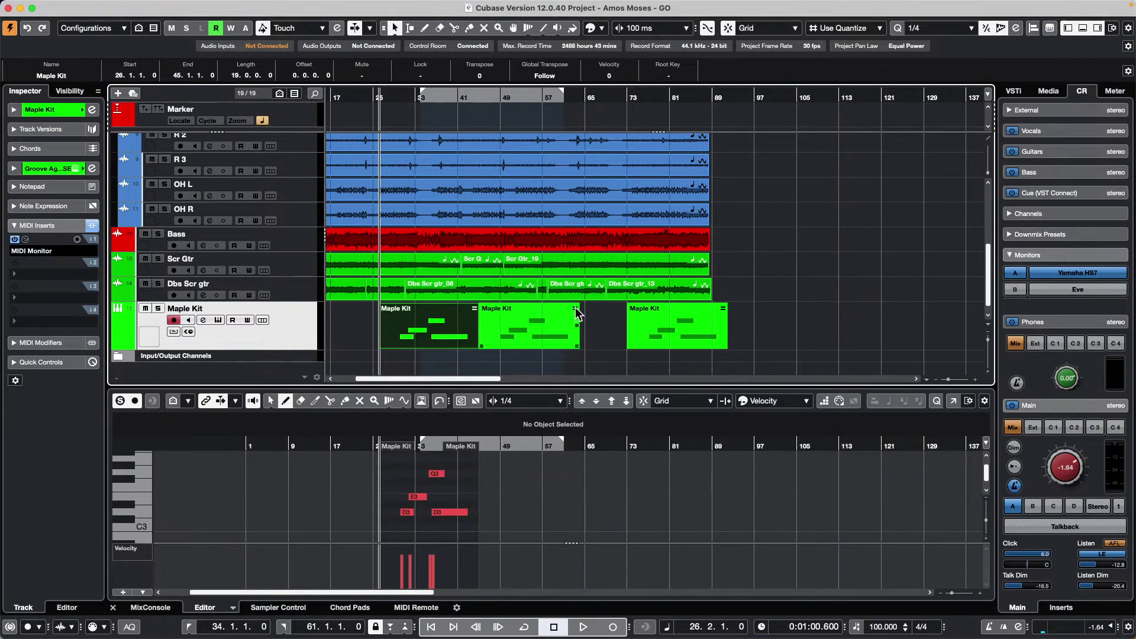
pyautogui.doubleClick(444, 332)
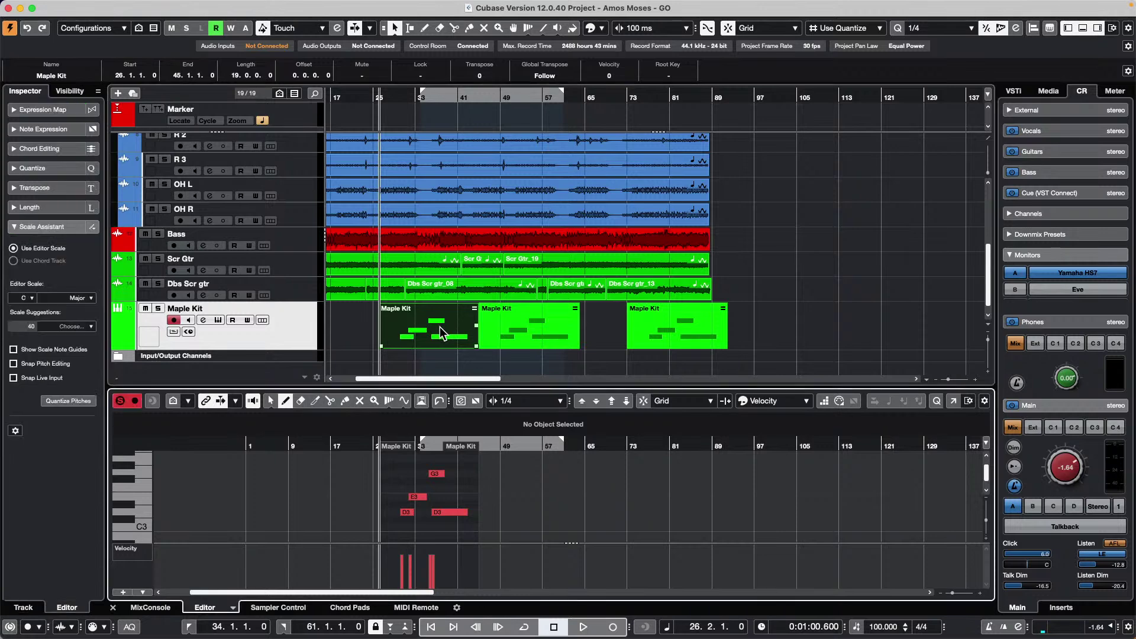
# Raise the second note of the Maple Kit part at bar 73 to F#3 in the Key Editor.
pyautogui.rightClick(424, 486)
pyautogui.click(421, 467)
pyautogui.moveTo(416, 497)
pyautogui.mouseDown()
pyautogui.moveTo(418, 482)
pyautogui.moveTo(420, 500)
pyautogui.mouseUp()
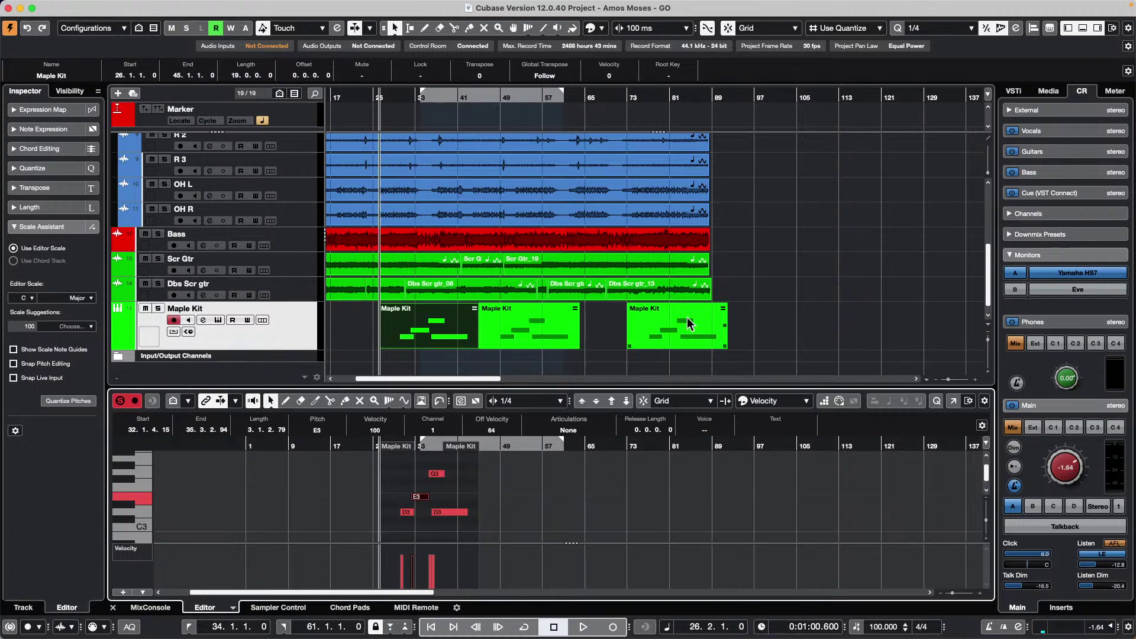
pyautogui.click(688, 317)
pyautogui.moveTo(673, 497); pyautogui.dragTo(673, 481)
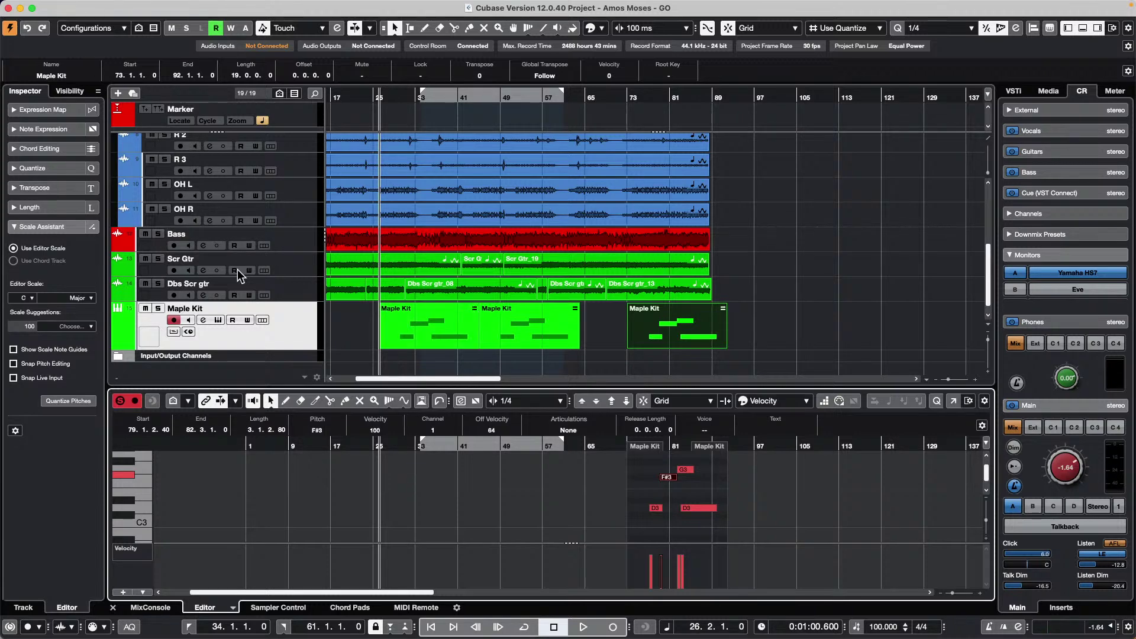
pyautogui.rightClick(298, 329)
pyautogui.moveTo(422, 333)
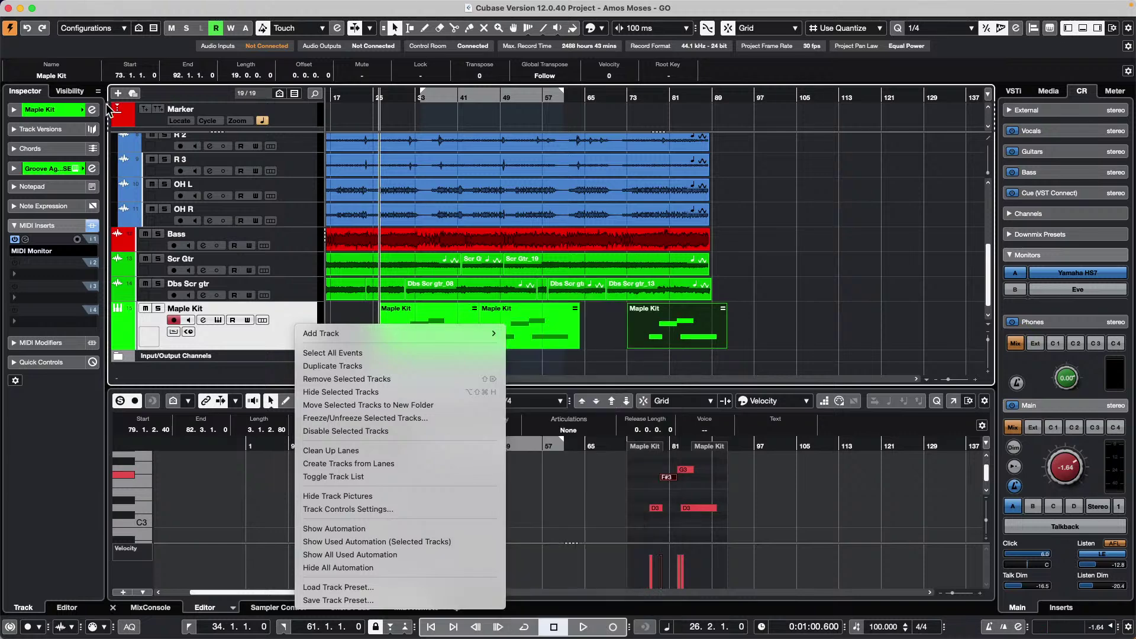
pyautogui.click(90, 8)
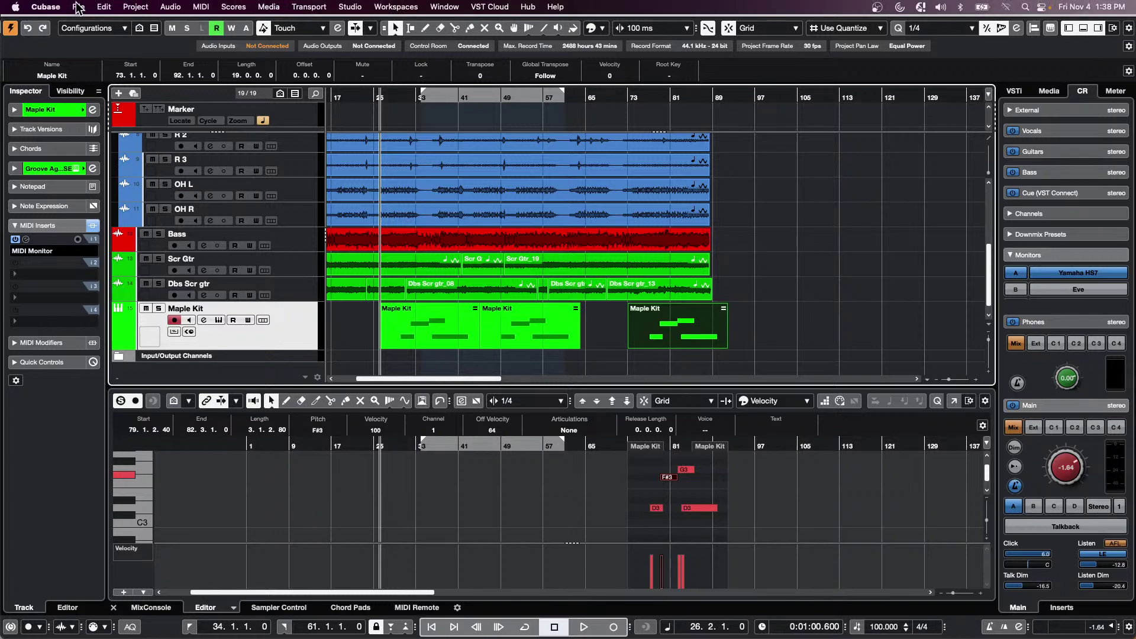
# Open the recent project jump off.cpr.
pyautogui.click(79, 7)
pyautogui.moveTo(118, 259)
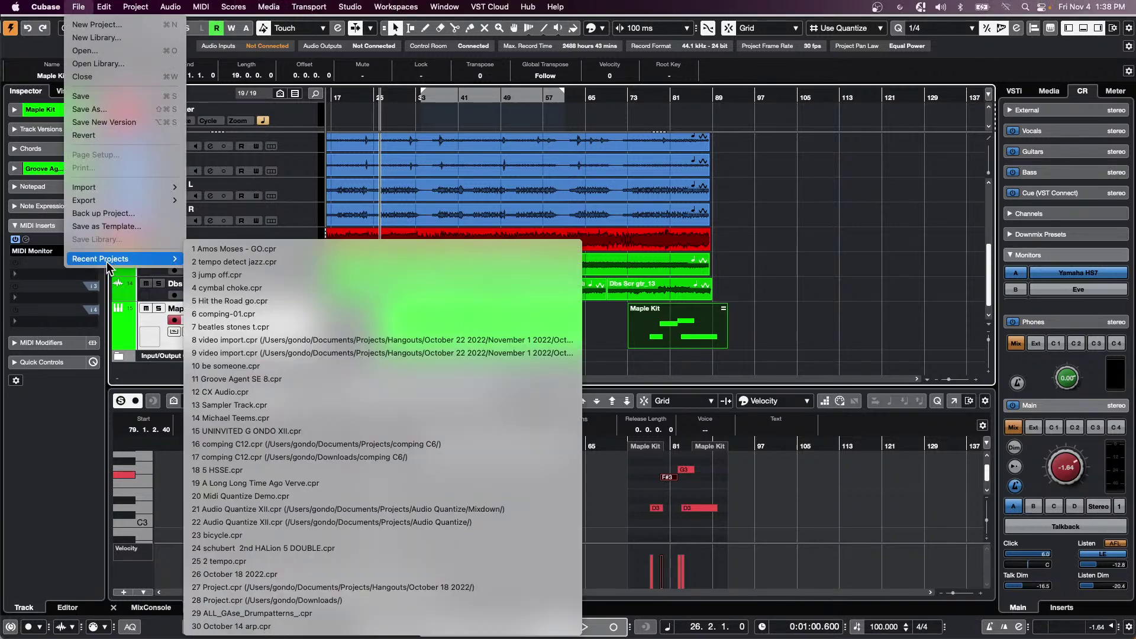
pyautogui.click(307, 278)
pyautogui.click(9, 46)
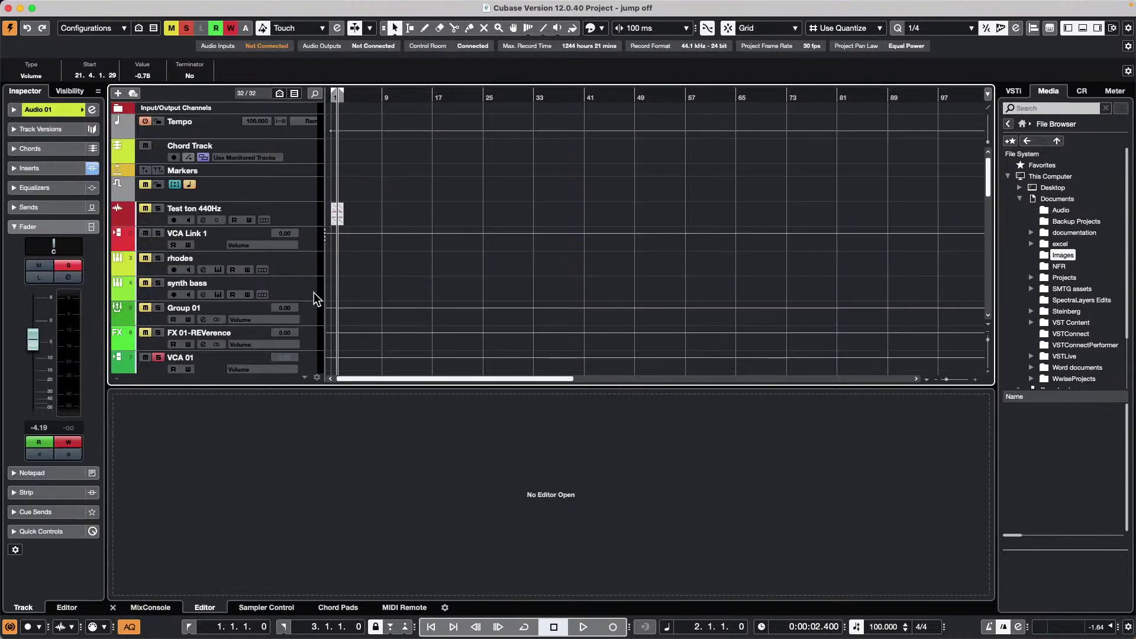
# Solo the "forget the past" instrument track and open its Groove Agent SE instrument.
pyautogui.scroll(-5, 285, 267)
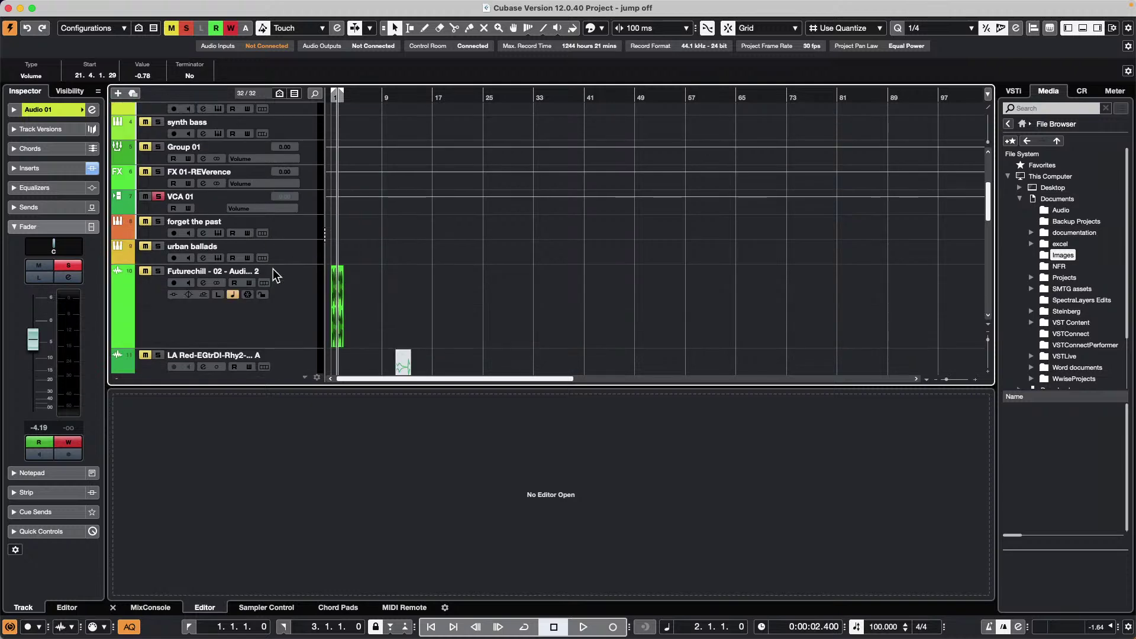
pyautogui.click(295, 238)
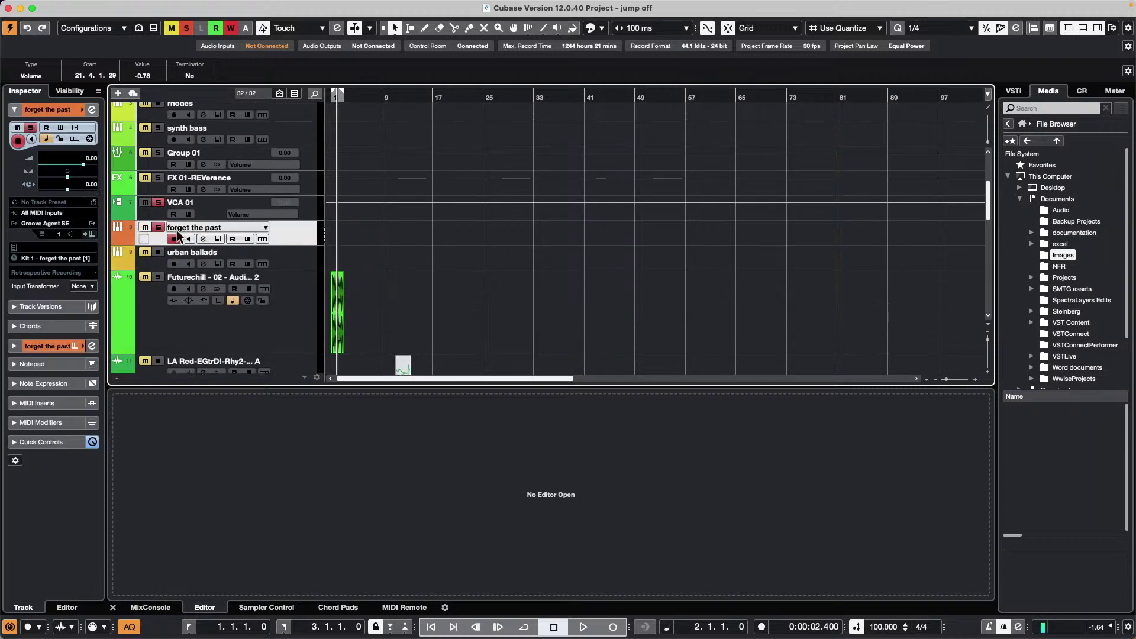
pyautogui.click(361, 94)
pyautogui.press('g')
pyautogui.moveTo(355, 94); pyautogui.dragTo(361, 231)
pyautogui.rightClick(362, 240)
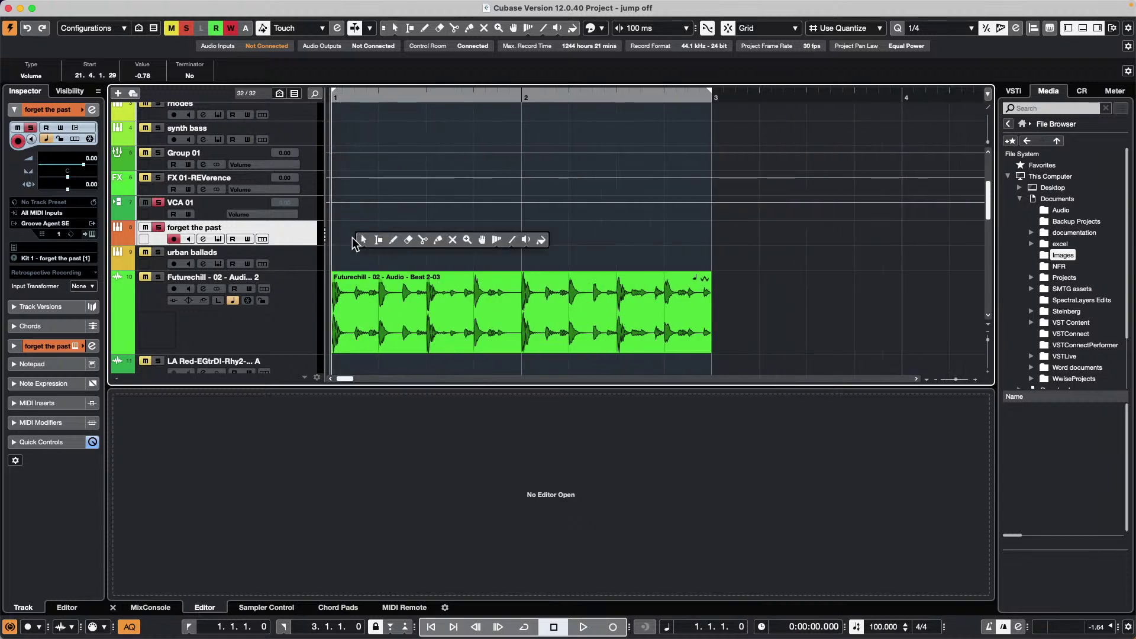
pyautogui.click(222, 244)
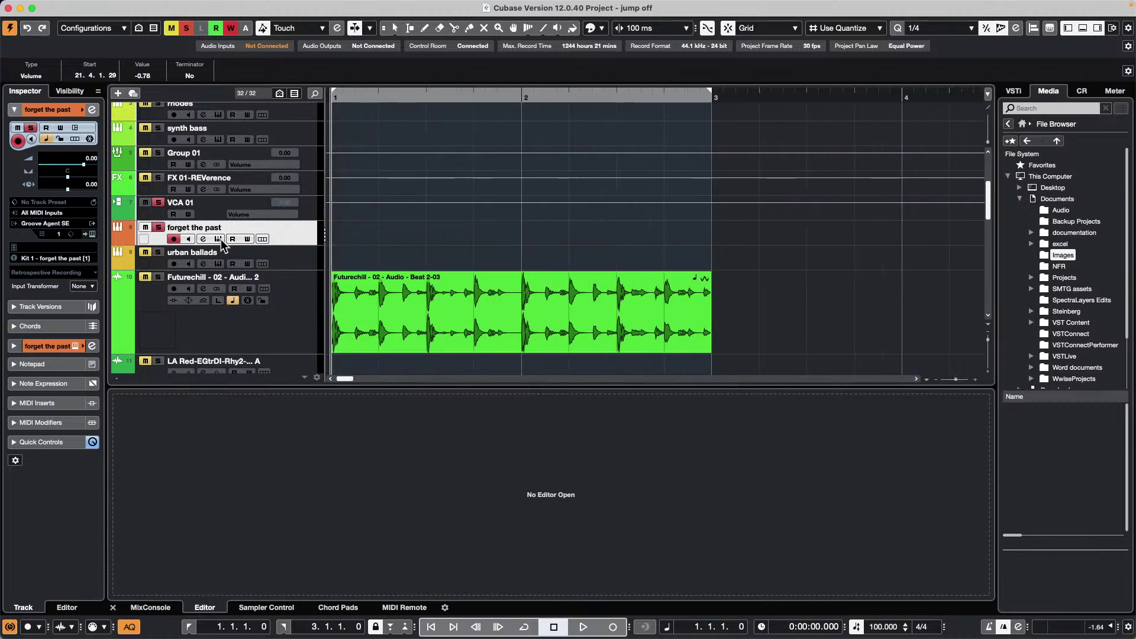
pyautogui.click(222, 244)
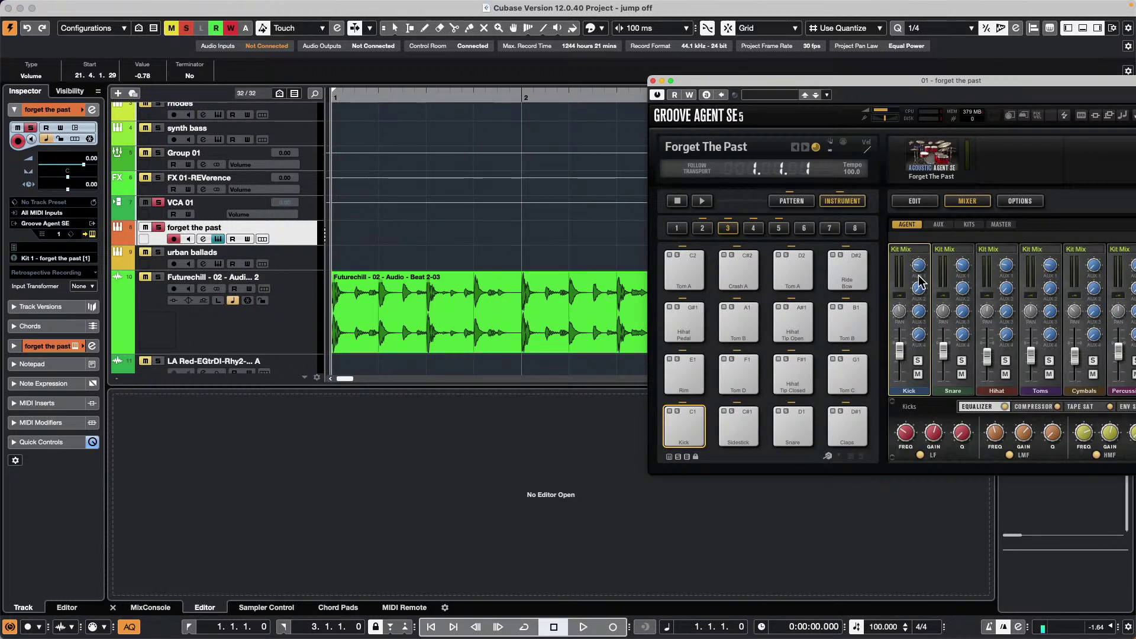
# Place Groove Agent's Main 1 pattern at bar 1 of the "forget the past" track and repeat the part at bar 5.
pyautogui.click(791, 202)
pyautogui.moveTo(684, 373); pyautogui.dragTo(339, 240)
pyautogui.moveTo(354, 92); pyautogui.dragTo(350, 70)
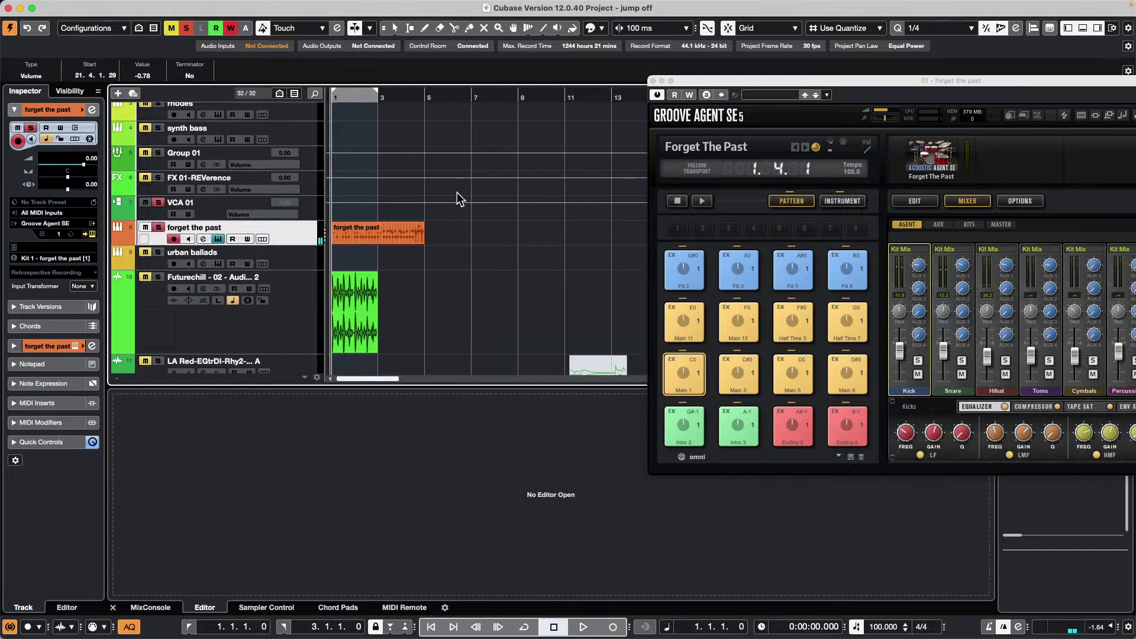
pyautogui.click(422, 239)
pyautogui.moveTo(423, 238); pyautogui.dragTo(518, 239)
# Add the Fill 3 pattern at bar 9 and the Main 5 pattern at bar 10 of the "forget the past" track.
pyautogui.moveTo(736, 269); pyautogui.dragTo(535, 262)
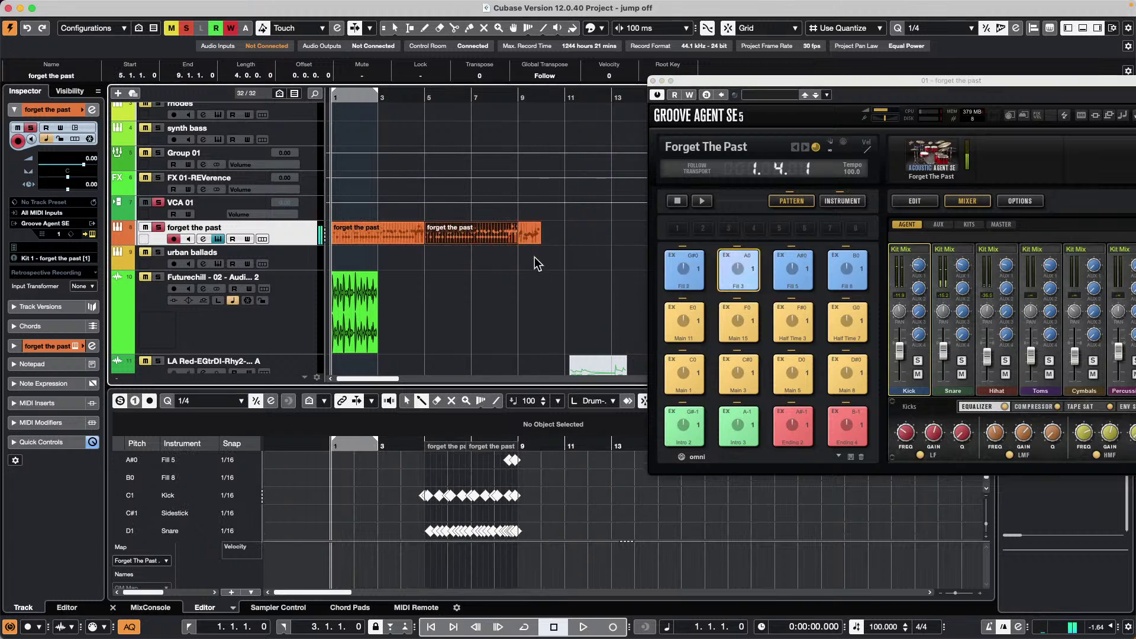
pyautogui.moveTo(803, 385); pyautogui.dragTo(541, 228)
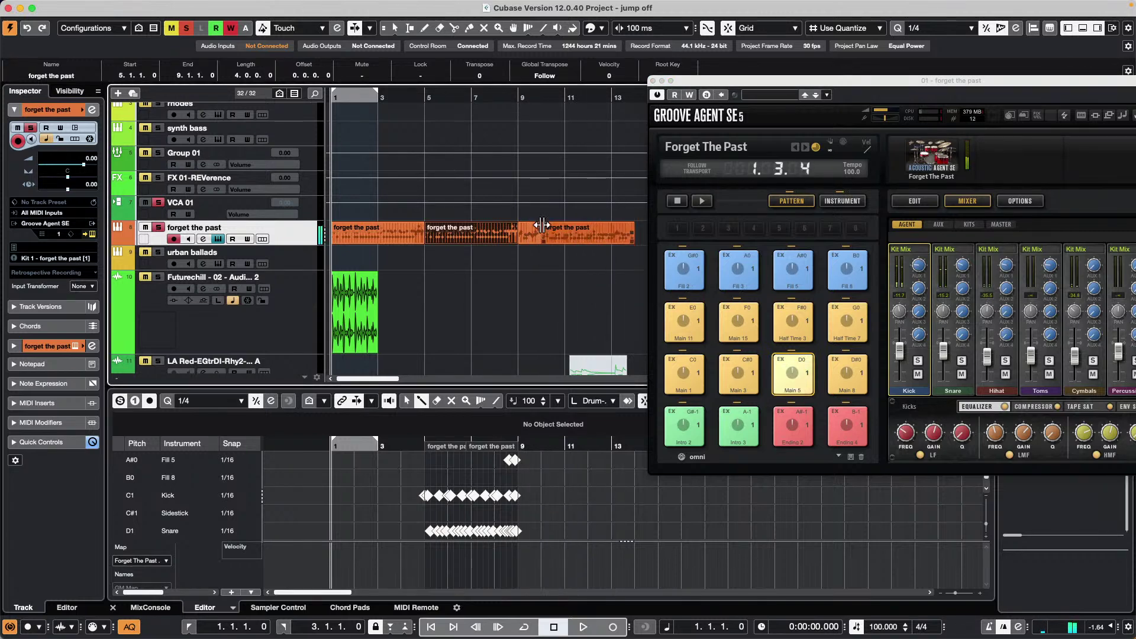
pyautogui.click(732, 271)
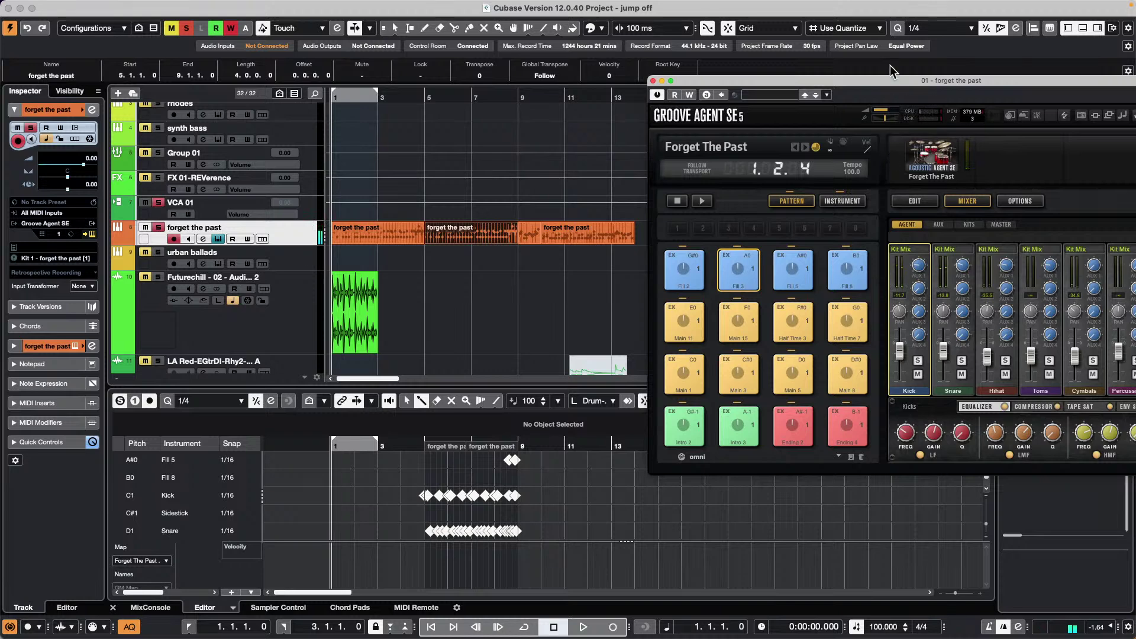
# Audition the Fill 3, Main 15 and Half Time 3 patterns while examining their style settings on Groove Agent's Edit page.
pyautogui.moveTo(893, 83); pyautogui.dragTo(842, 104)
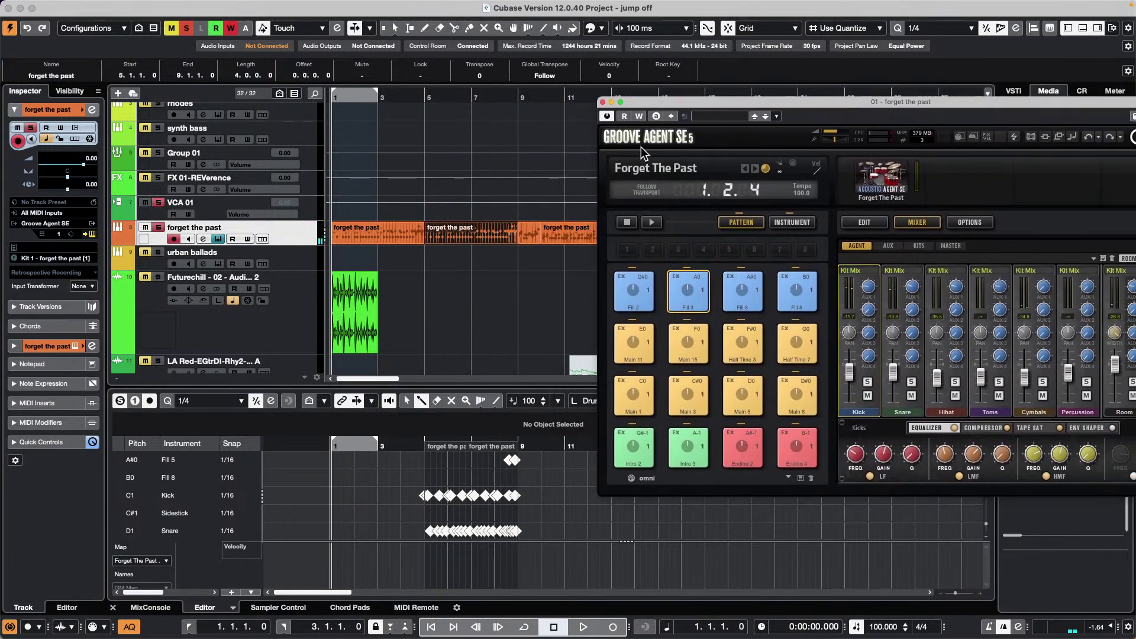
pyautogui.click(536, 237)
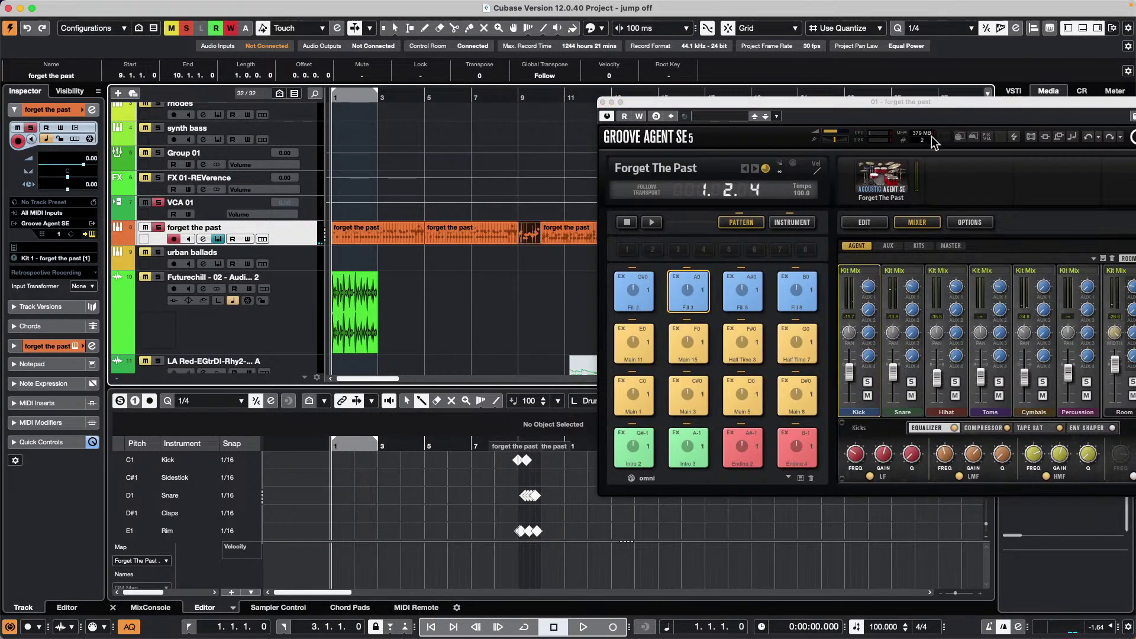
pyautogui.click(870, 224)
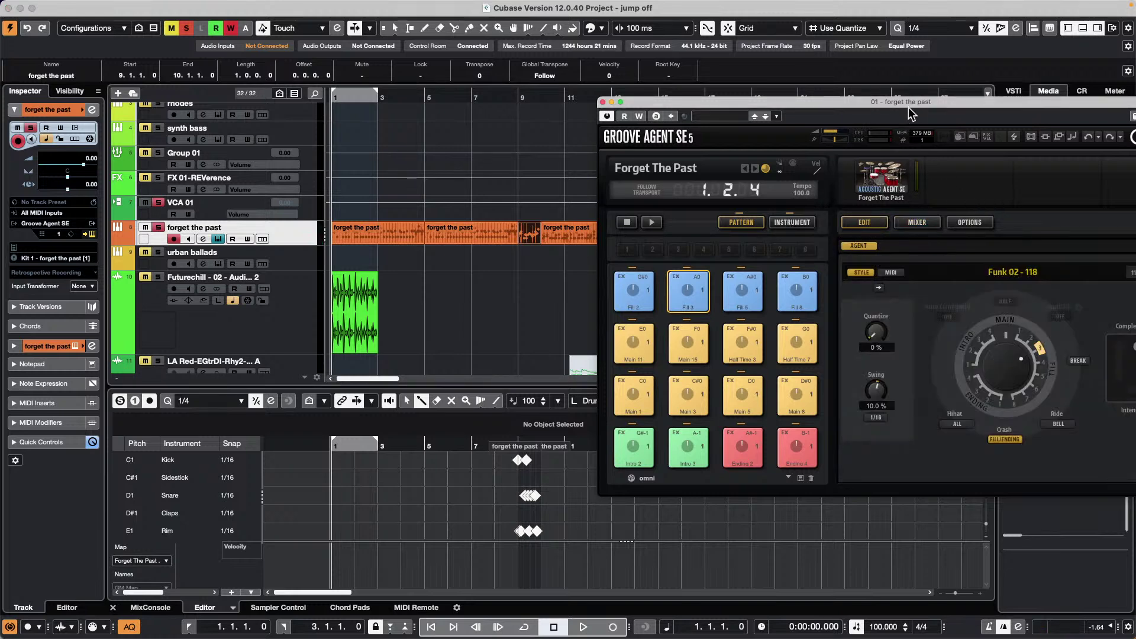
pyautogui.moveTo(911, 102); pyautogui.dragTo(756, 48)
pyautogui.moveTo(529, 240); pyautogui.dragTo(538, 239)
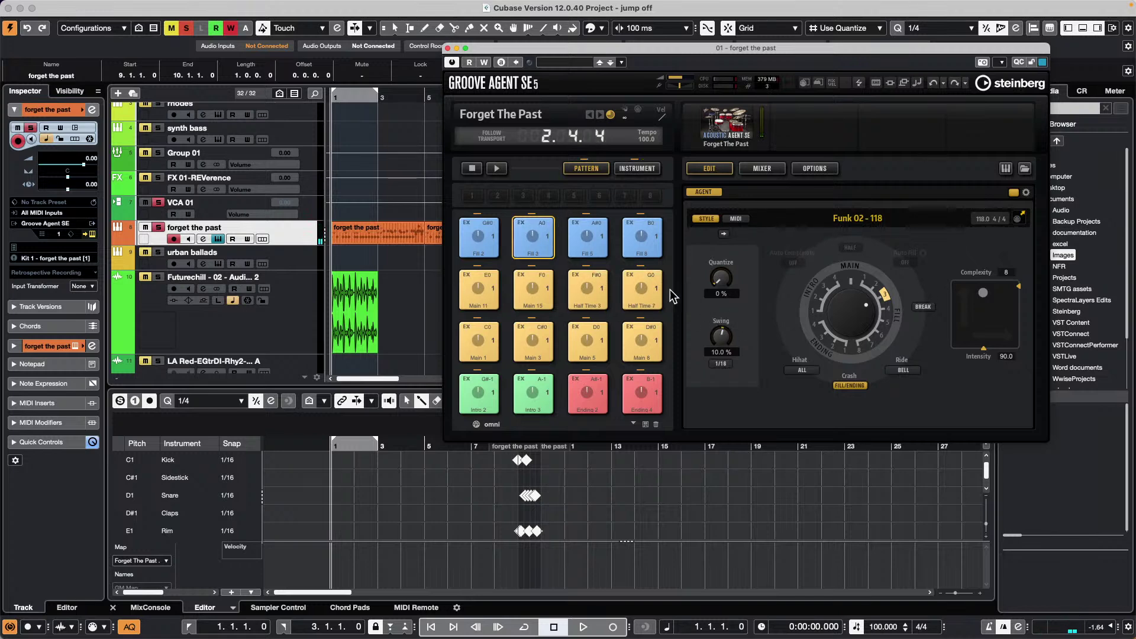
pyautogui.click(543, 299)
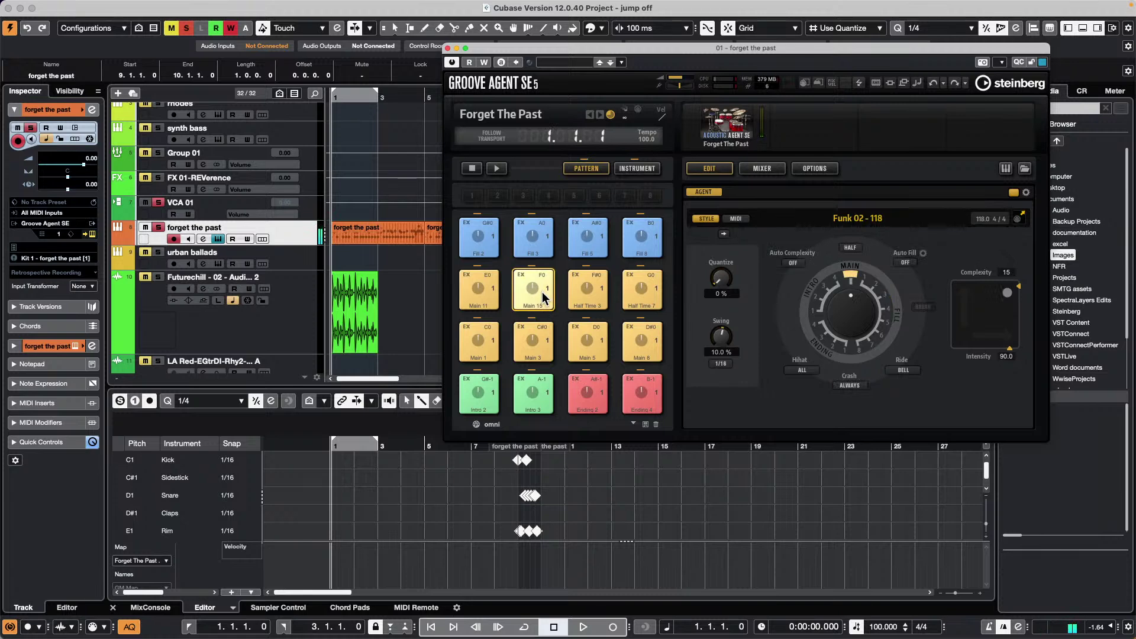
pyautogui.click(535, 243)
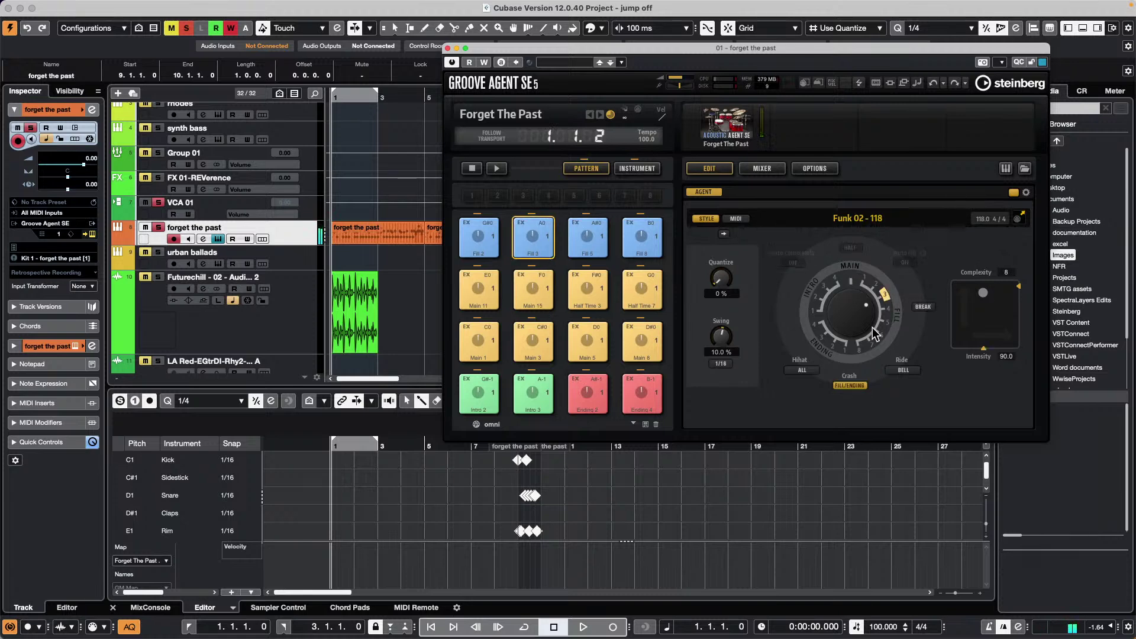
pyautogui.click(601, 290)
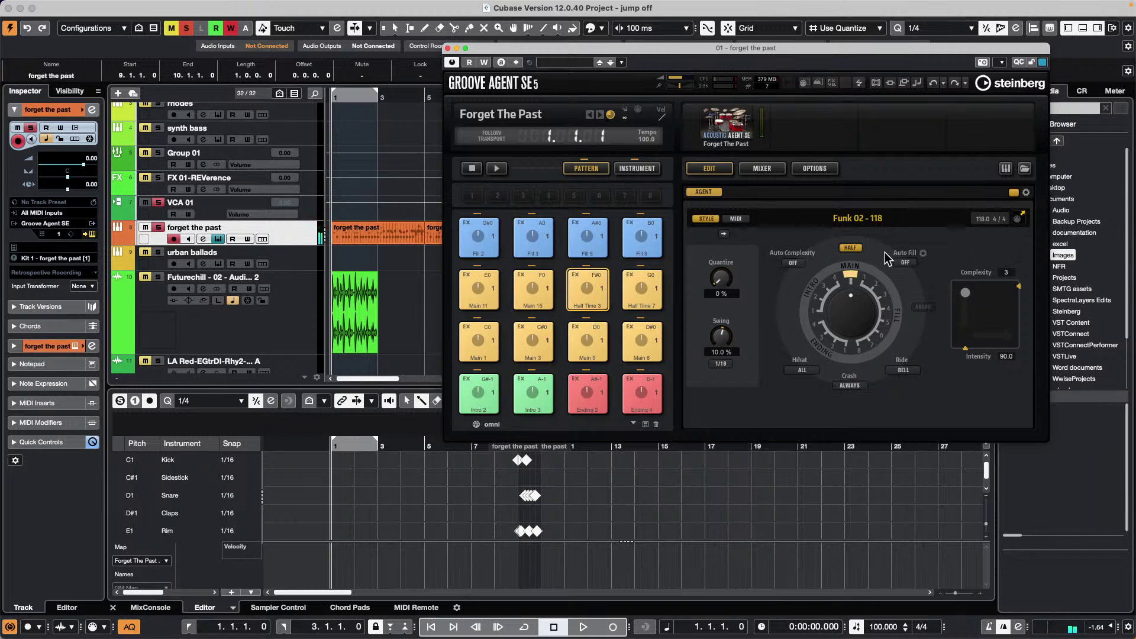
pyautogui.click(448, 48)
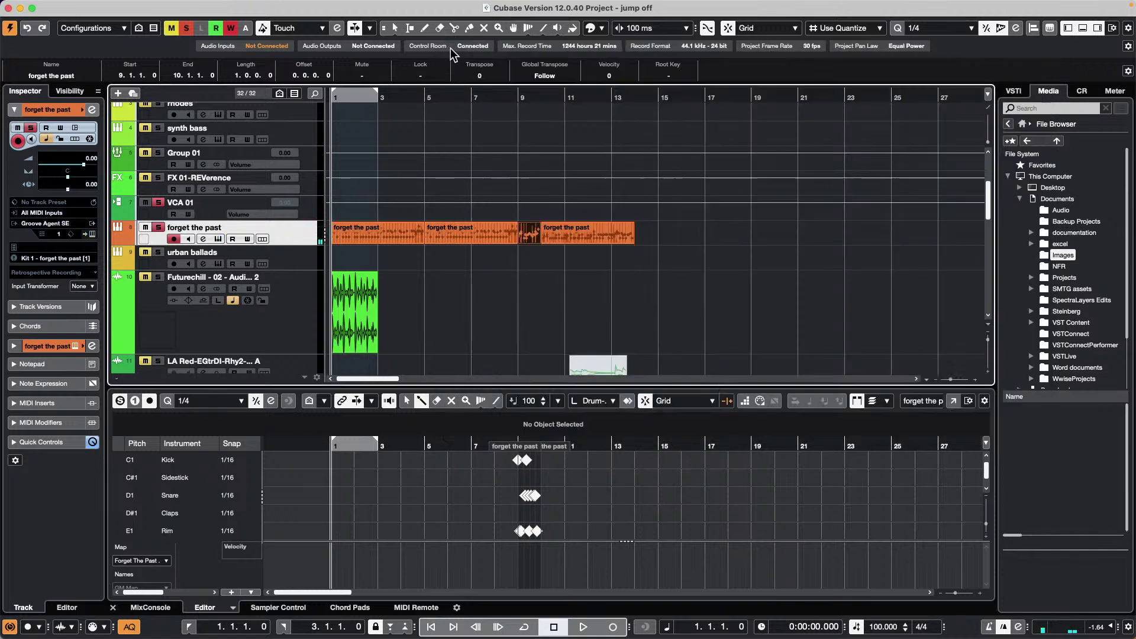
# Play back the transition through the bar 9 fill and increase the height of the "forget the past" track.
pyautogui.doubleClick(495, 97)
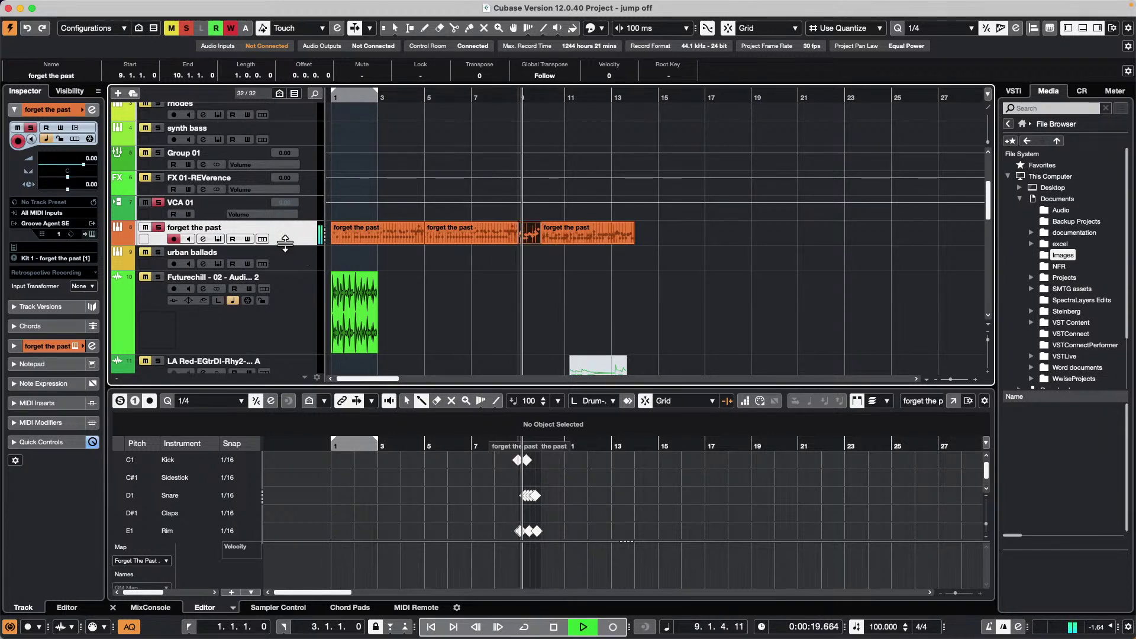
pyautogui.moveTo(284, 245); pyautogui.dragTo(284, 268)
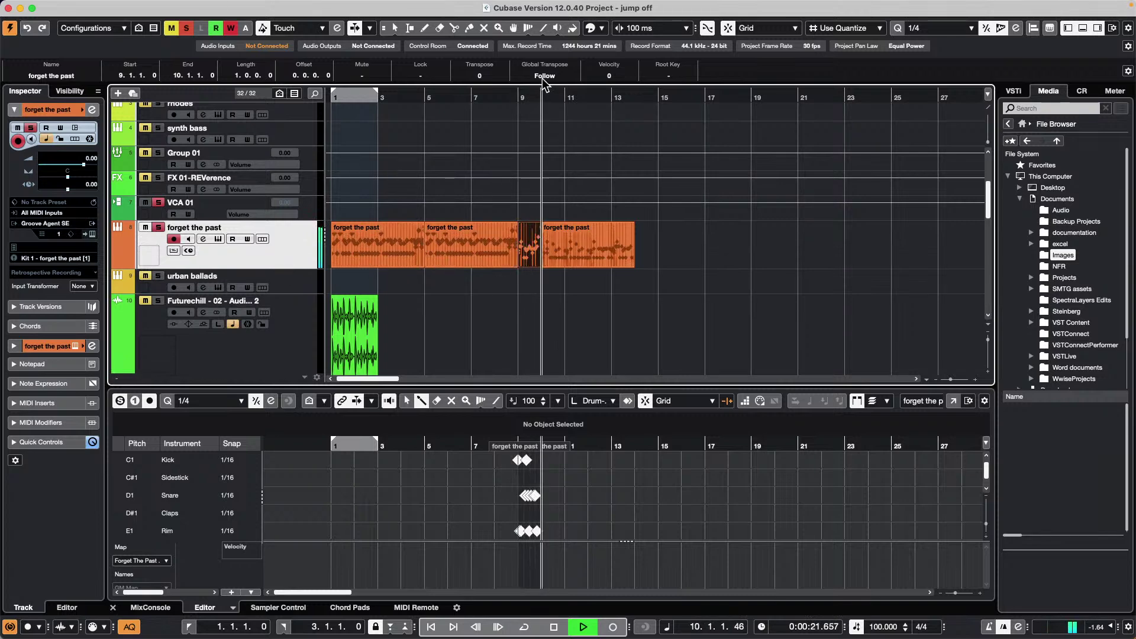
pyautogui.moveTo(486, 98); pyautogui.dragTo(605, 187)
pyautogui.press('space')
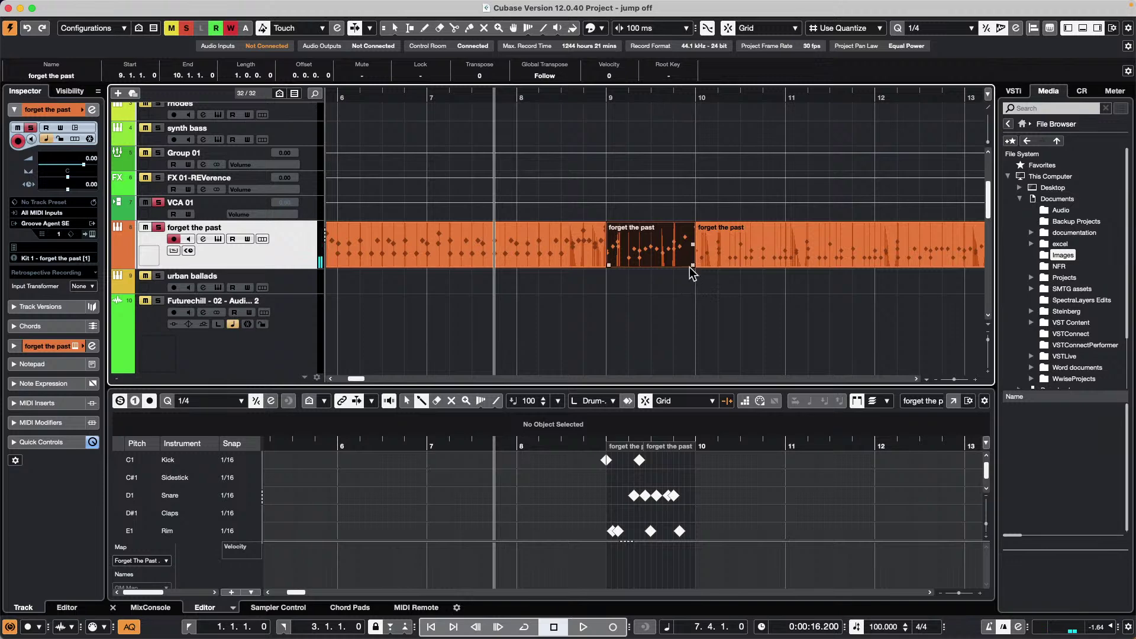
# Time-stretch the bar 9 fill part down to half a bar using Sizing Applies Time Stretch, and duplicate it to fill the bar.
pyautogui.click(394, 28)
pyautogui.click(426, 67)
pyautogui.moveTo(690, 265); pyautogui.dragTo(653, 264)
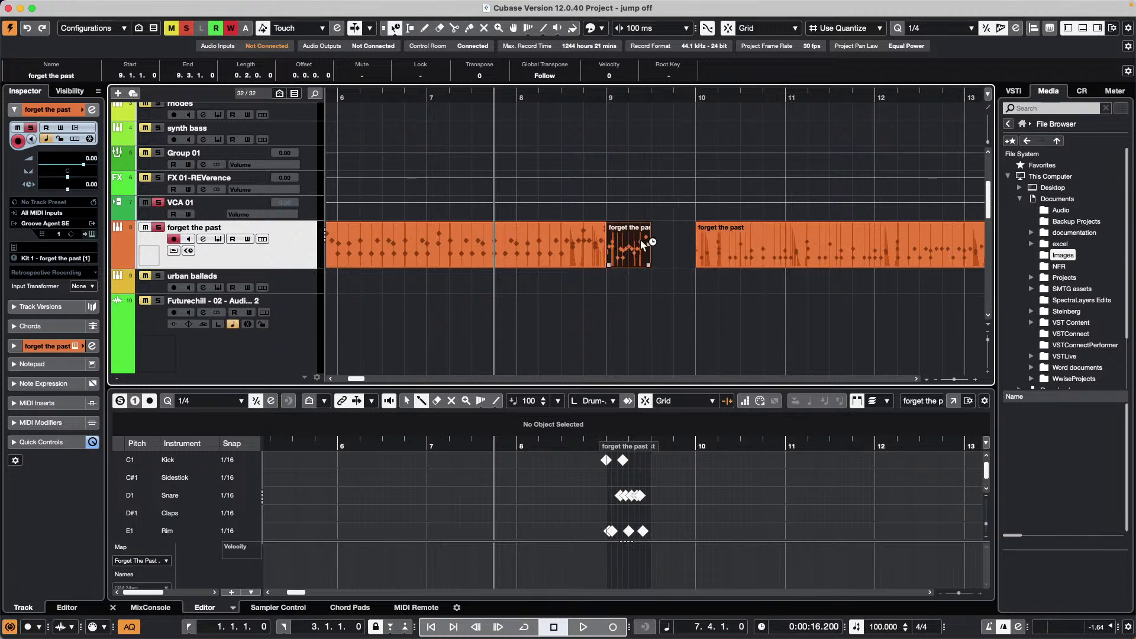
pyautogui.press('super+d')
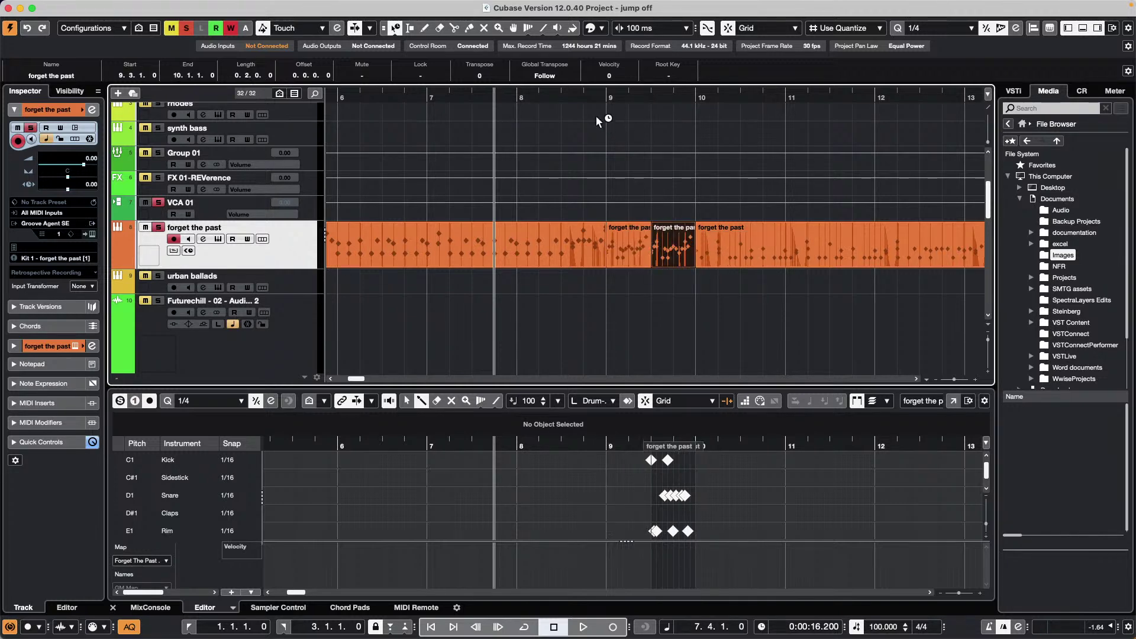
# Play back the shortened, repeated fill in bar 9 and review the object selection tool's sizing modes.
pyautogui.press('space')
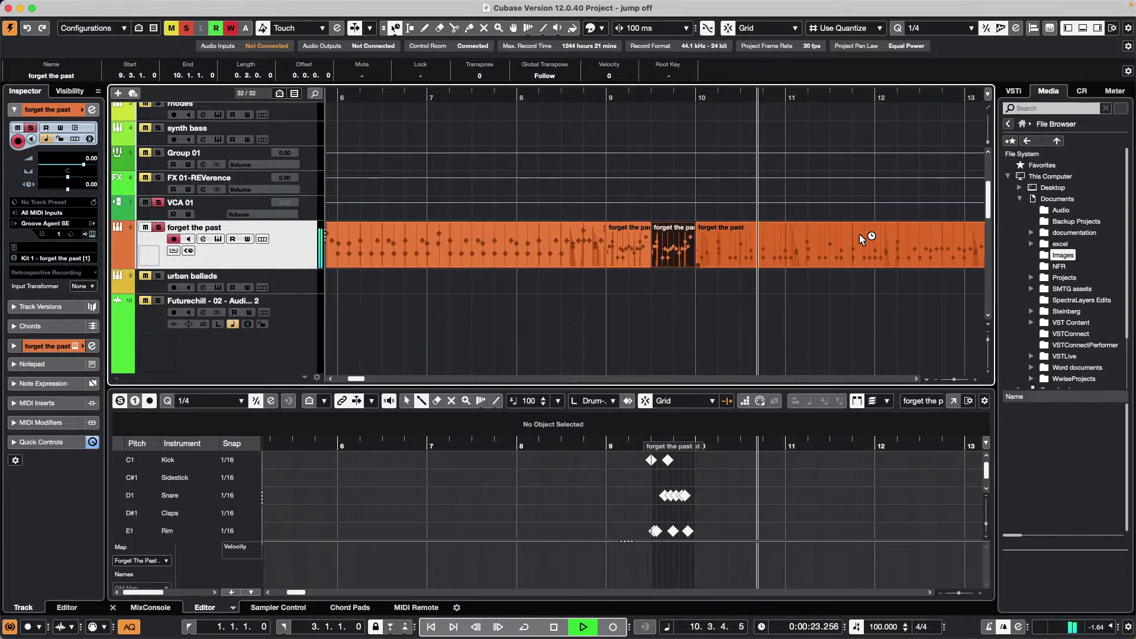
pyautogui.press('space')
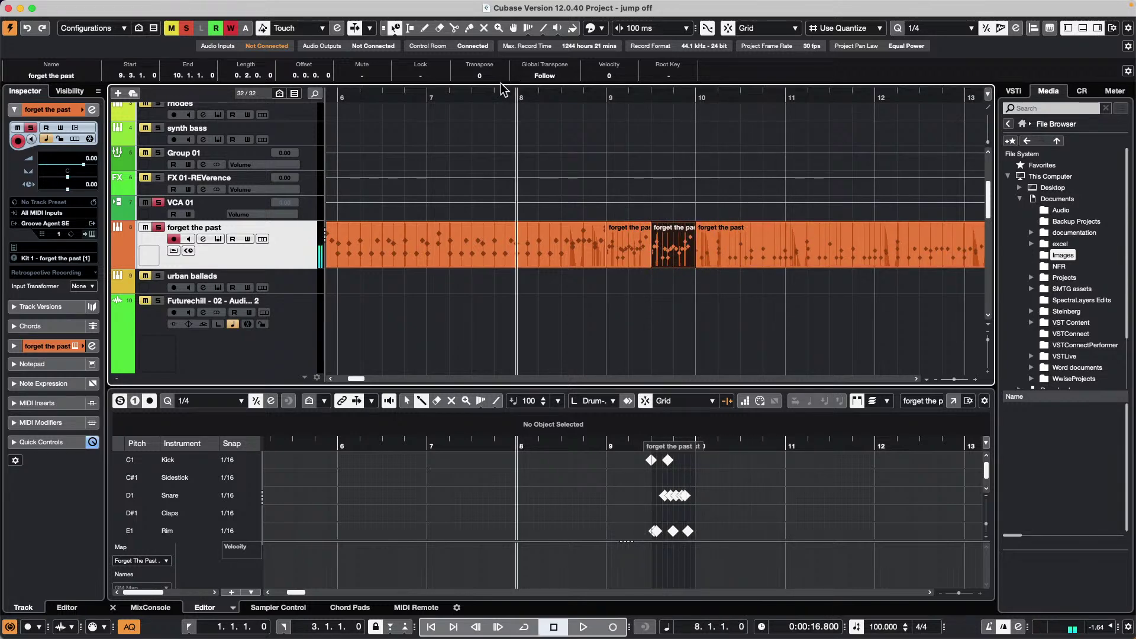
pyautogui.click(395, 28)
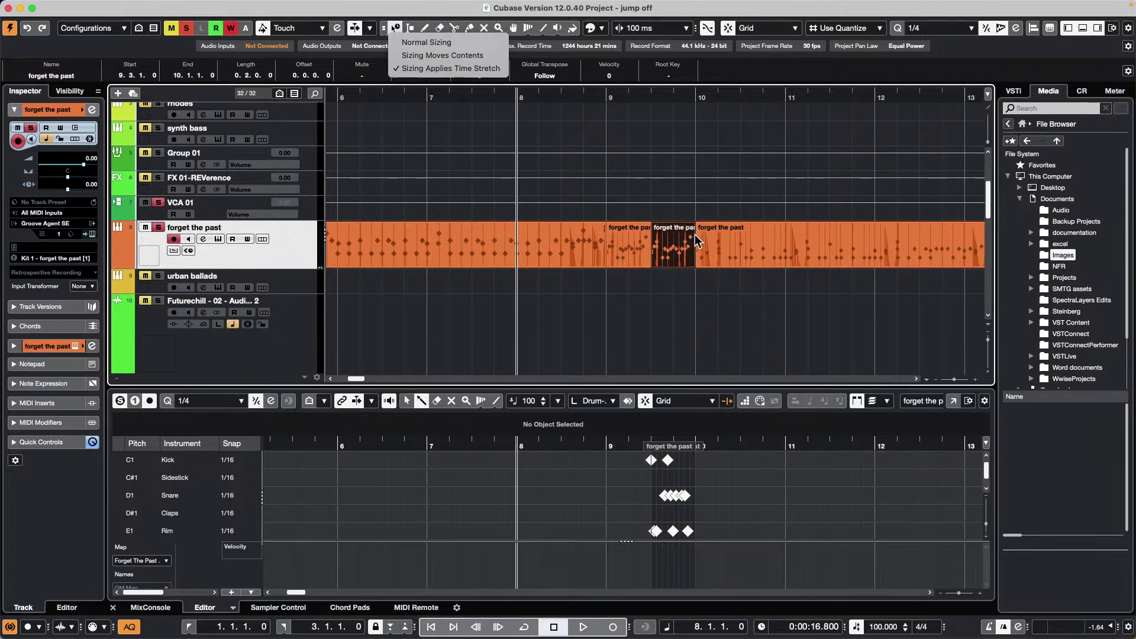
pyautogui.click(583, 93)
pyautogui.moveTo(584, 93); pyautogui.dragTo(583, 75)
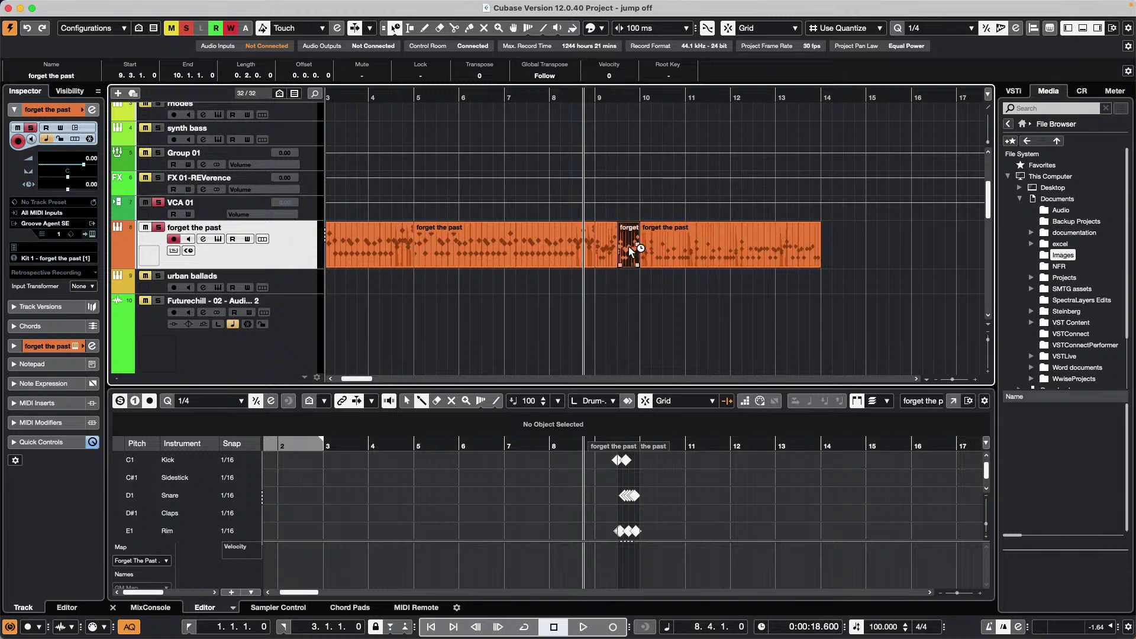
# Reopen Groove Agent SE for the "forget the past" track and play its Main 3 pattern.
pyautogui.click(701, 248)
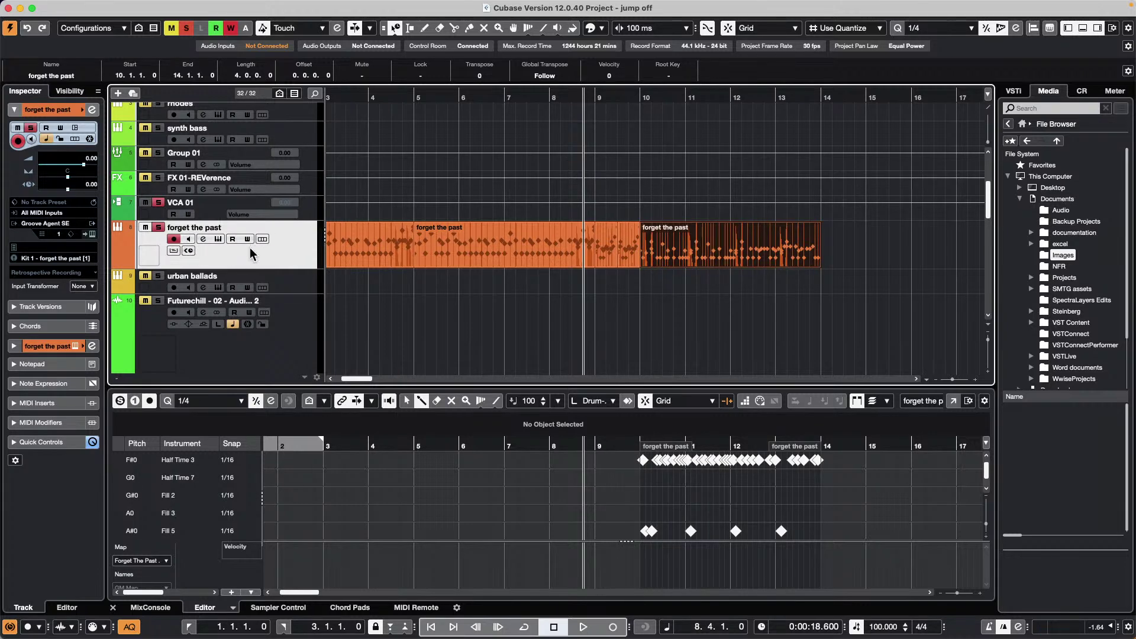
pyautogui.click(218, 240)
pyautogui.click(497, 169)
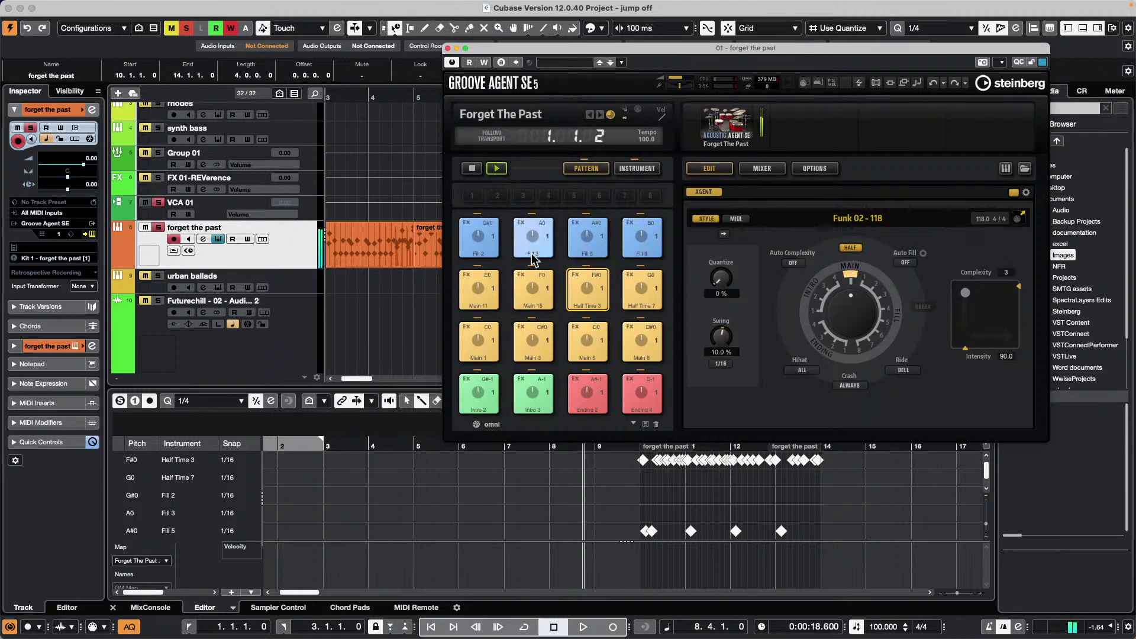
pyautogui.click(541, 342)
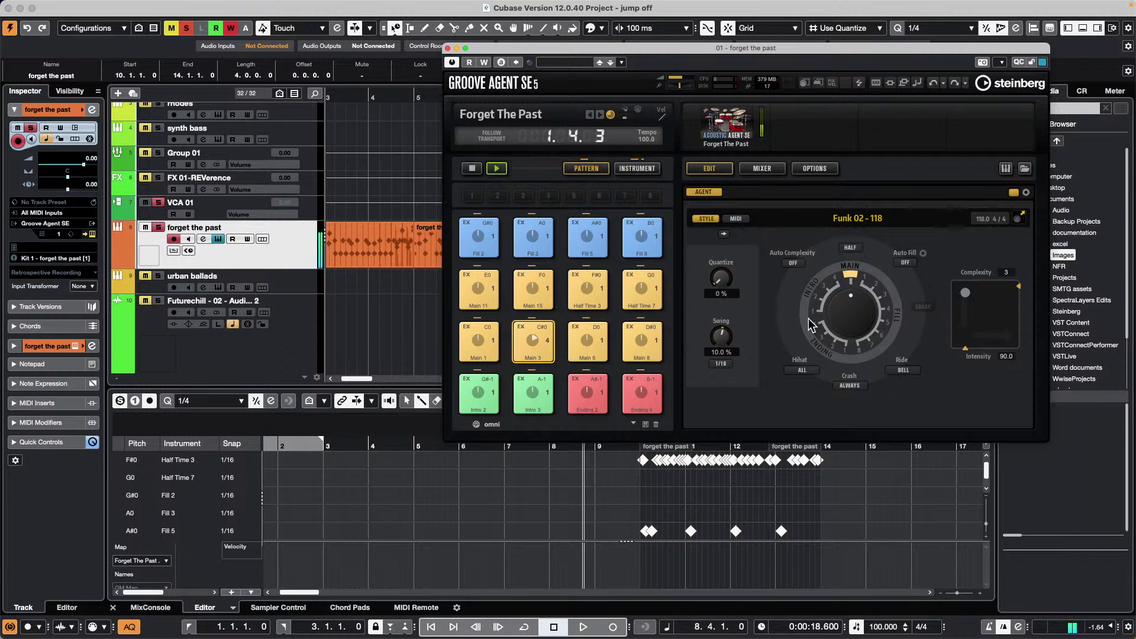
# Try half time on the Main 3 pattern, turn it off, raise the complexity to 8, and play the Fill 5 pattern.
pyautogui.click(849, 248)
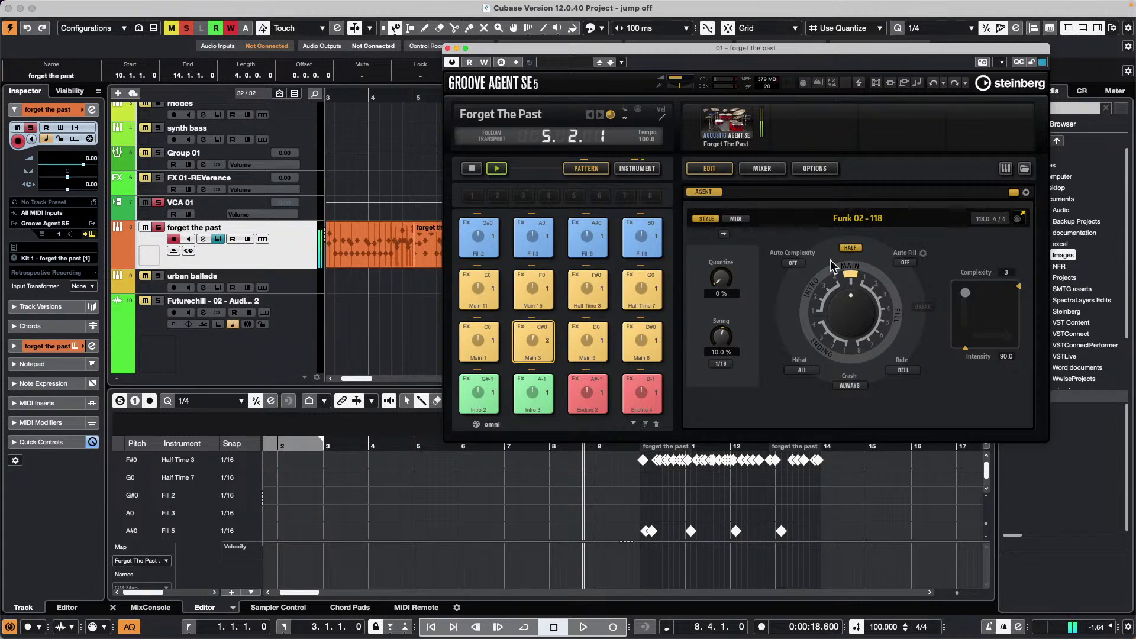
pyautogui.click(855, 249)
pyautogui.moveTo(966, 294); pyautogui.dragTo(983, 290)
pyautogui.click(598, 248)
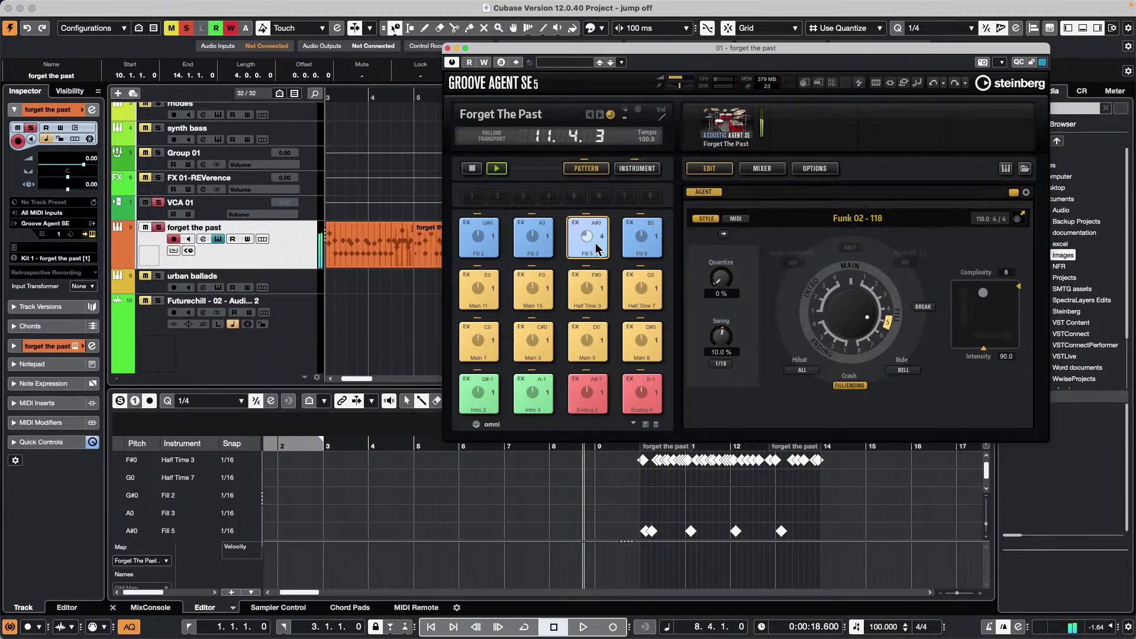
# Start and stop a short project playback, and close the Groove Agent SE window.
pyautogui.press('space')
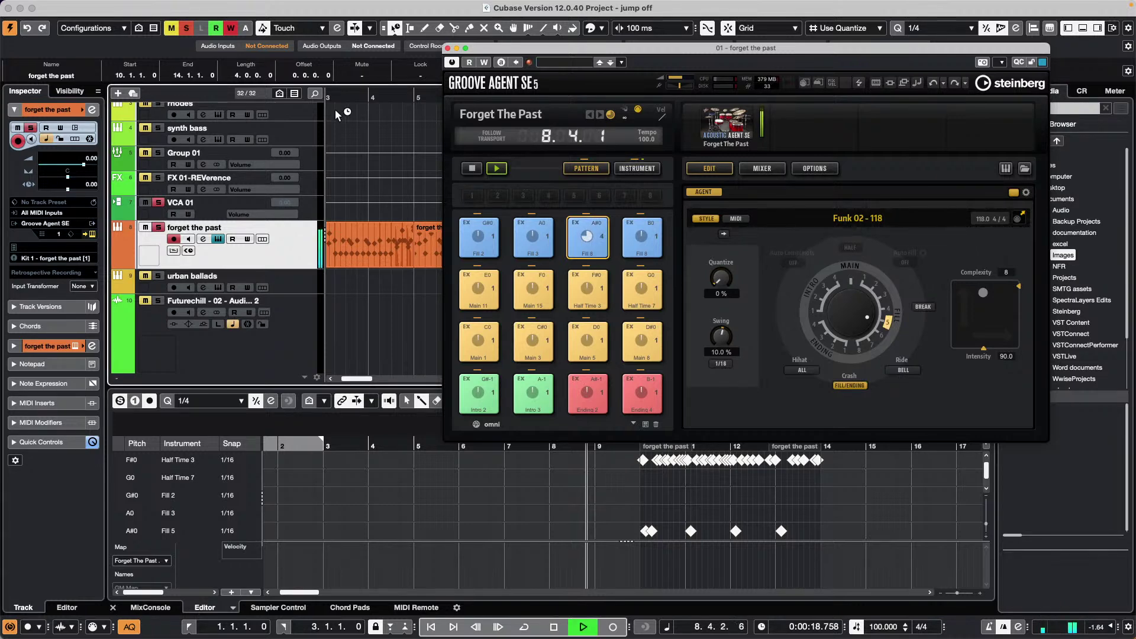
pyautogui.click(449, 47)
pyautogui.press('space')
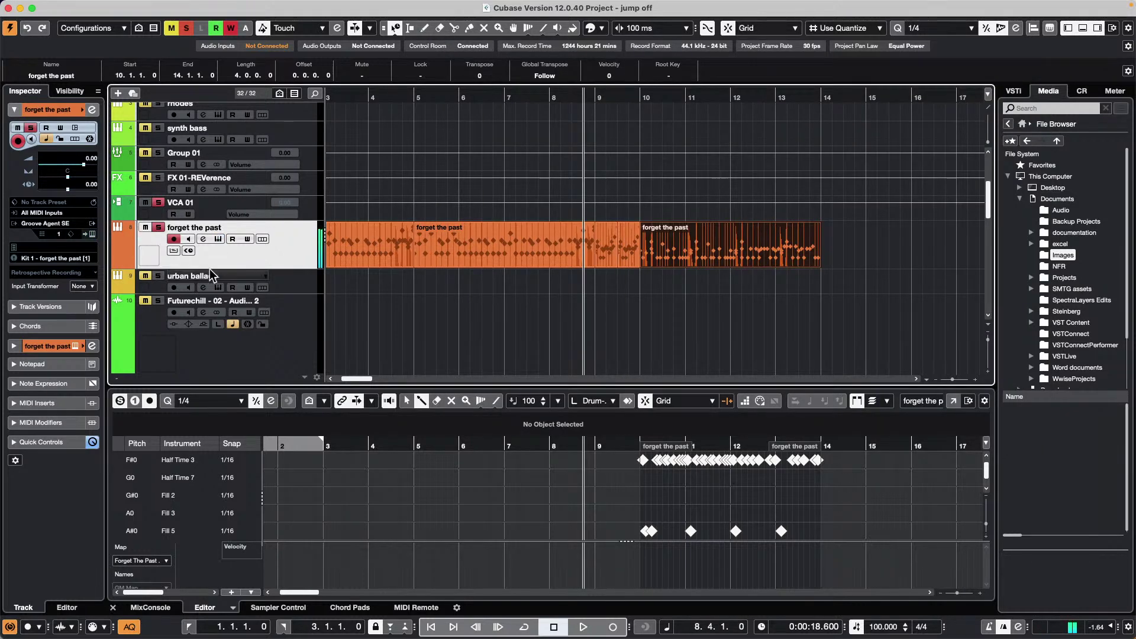
pyautogui.click(217, 239)
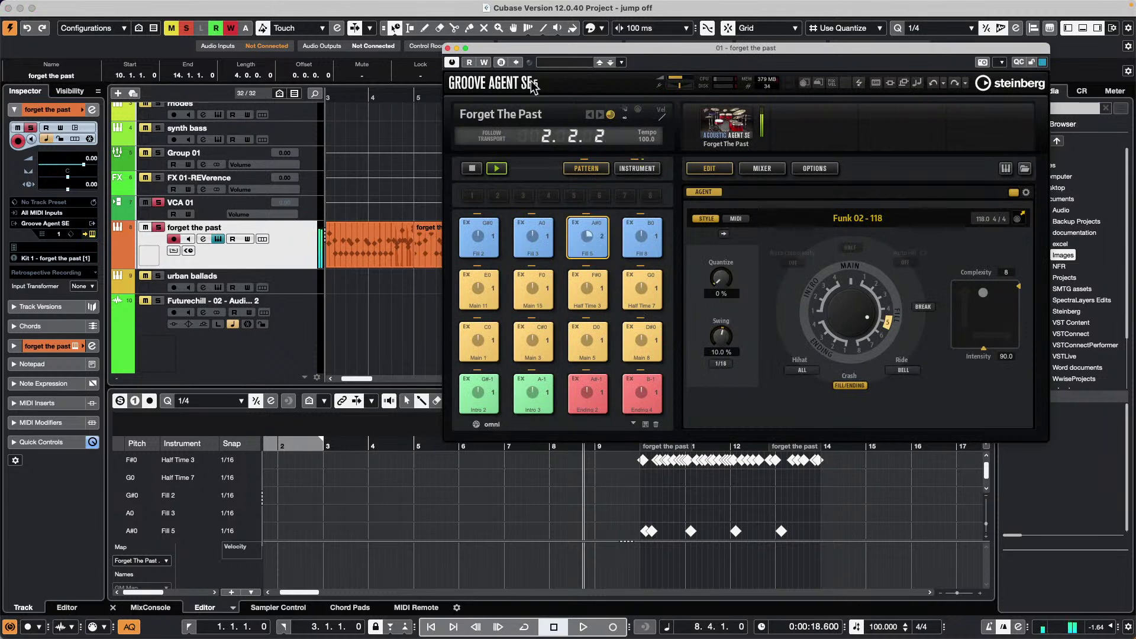
pyautogui.click(448, 48)
# Time-stretch the "forget the past" part at bar 10 down to two bars and play it back from bar 10.
pyautogui.click(603, 251)
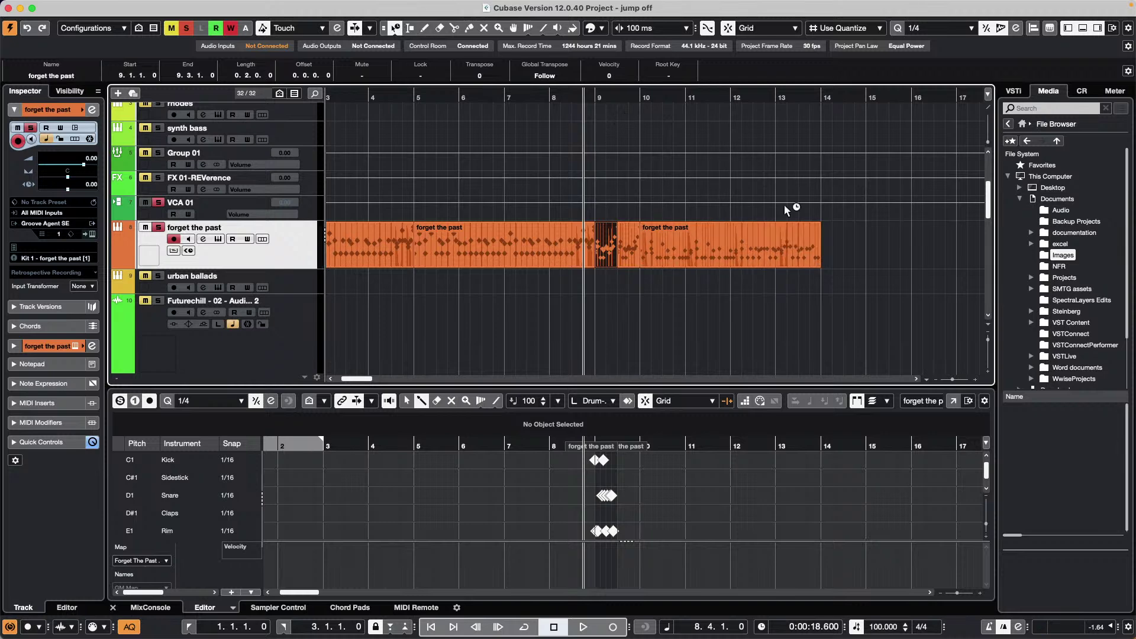
pyautogui.moveTo(821, 264); pyautogui.dragTo(737, 264)
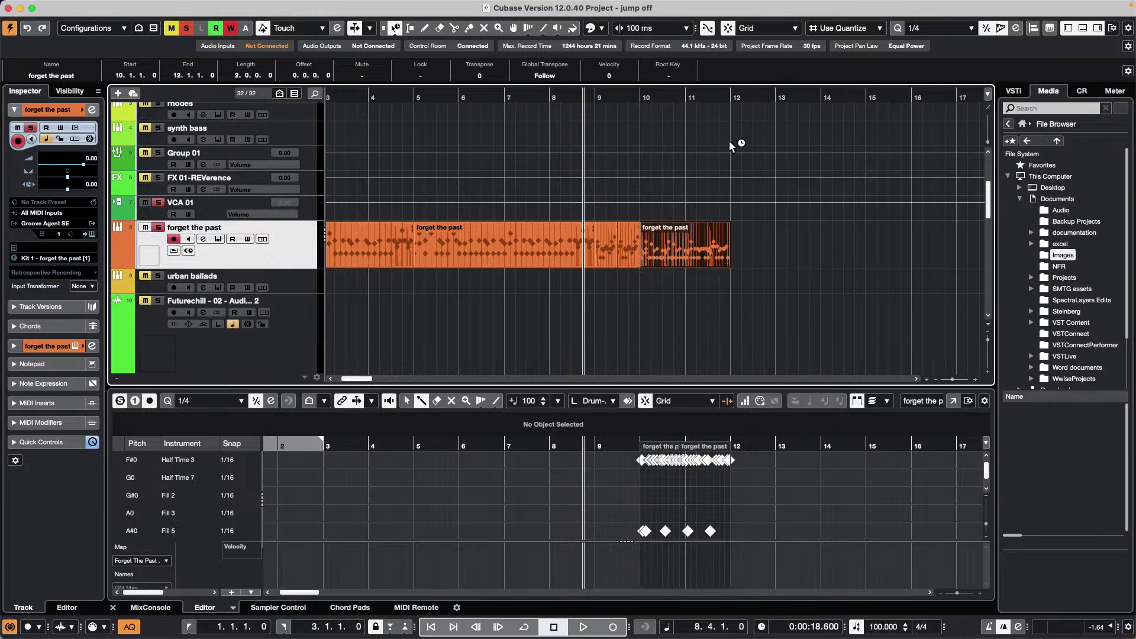
pyautogui.click(666, 99)
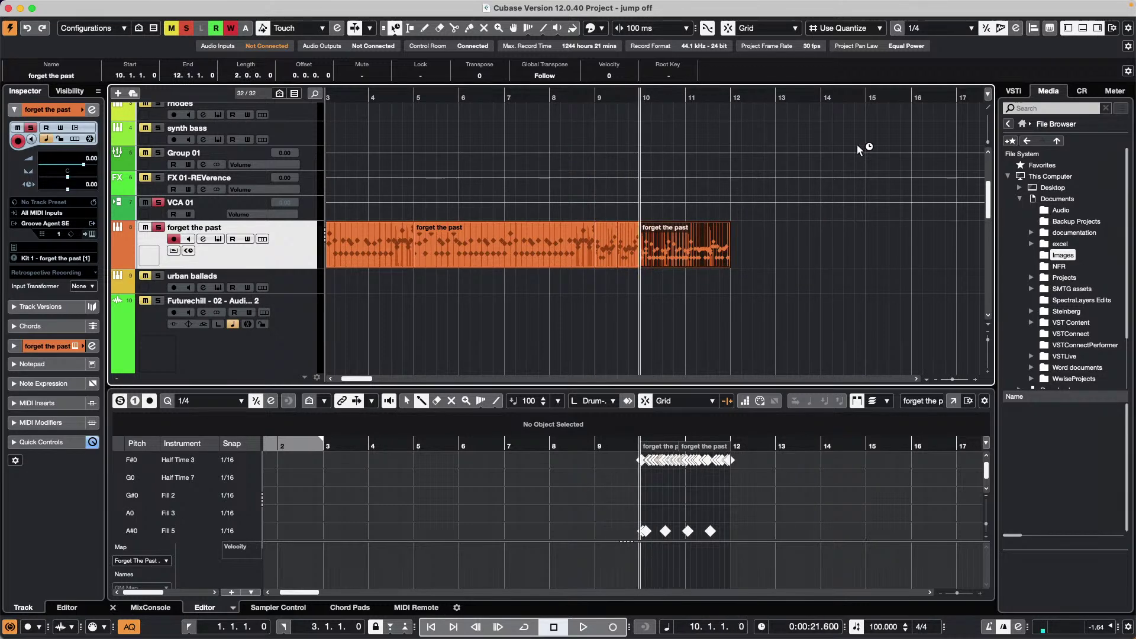
pyautogui.press('space')
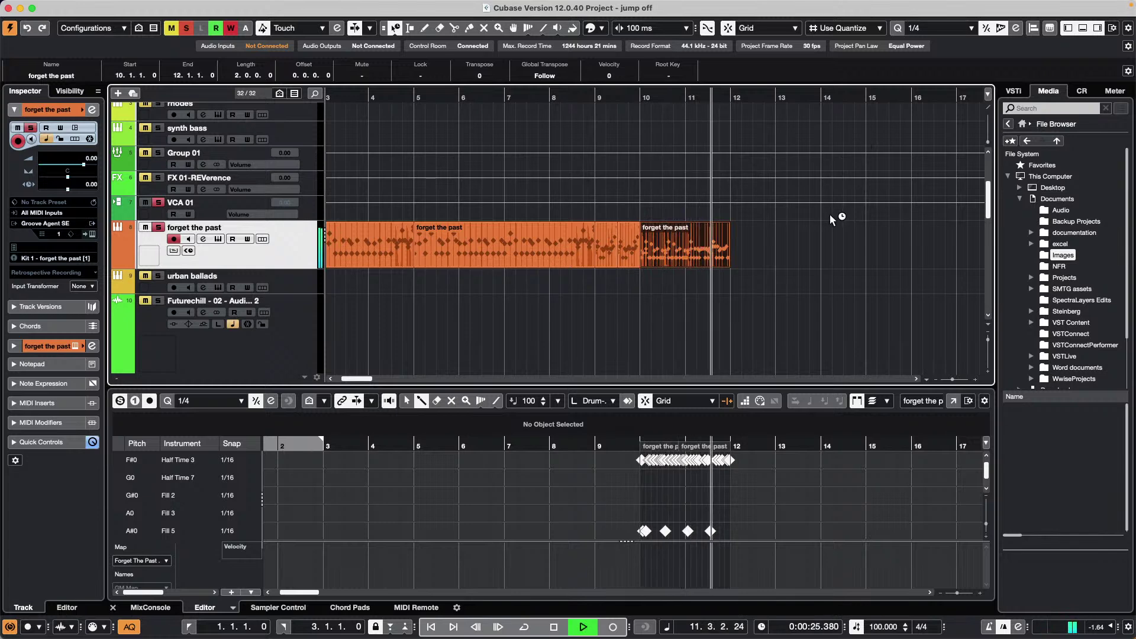
pyautogui.press('space')
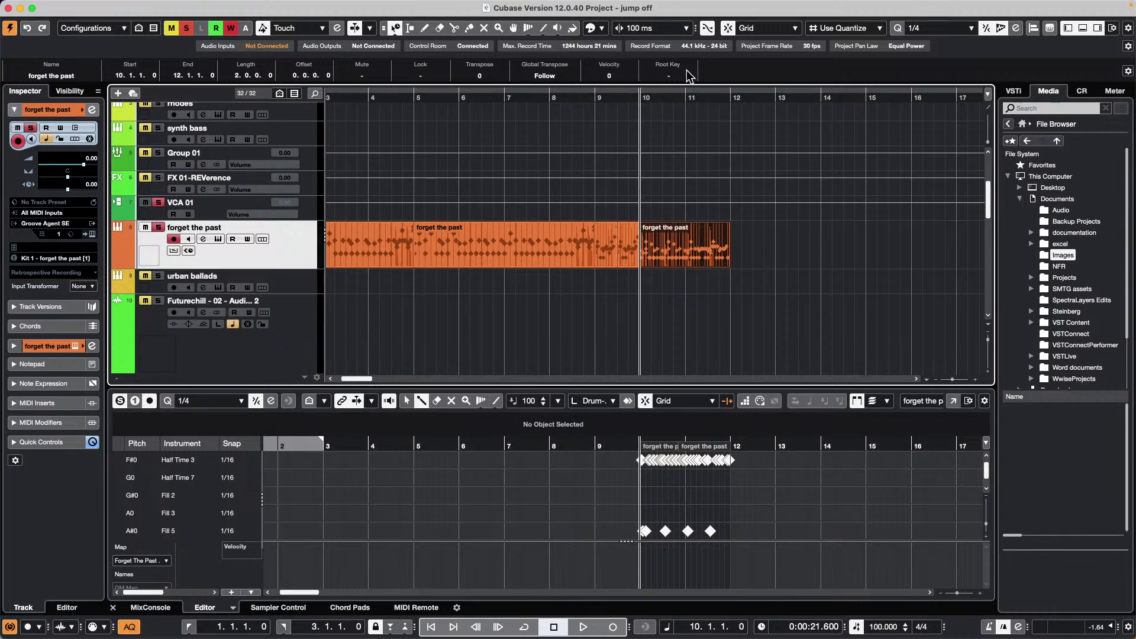
# Open MediaBay and limit its results to audio files on This Computer.
pyautogui.press('F3')
pyautogui.press('F3')
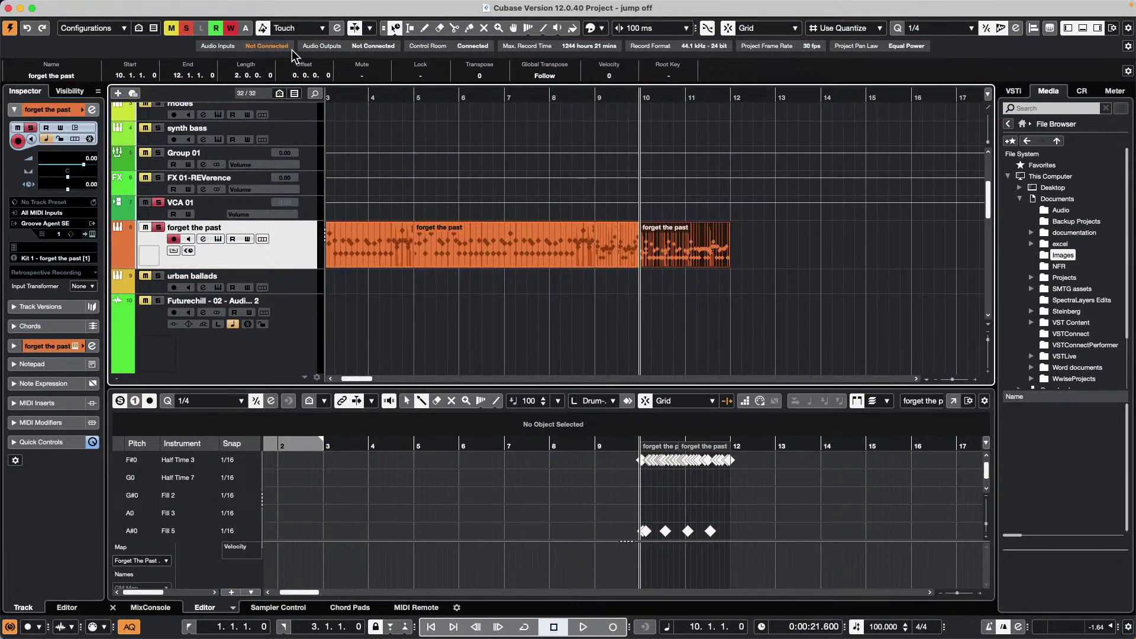
pyautogui.press('F5')
pyautogui.moveTo(535, 34); pyautogui.dragTo(154, 92)
pyautogui.scroll(8, 170, 197)
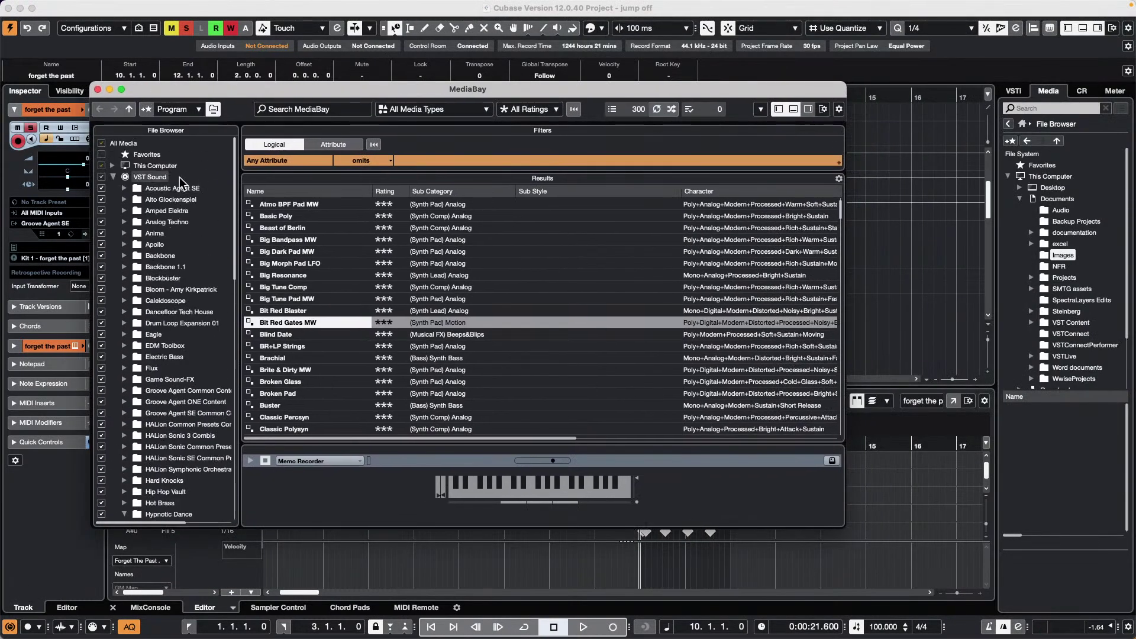
pyautogui.click(154, 168)
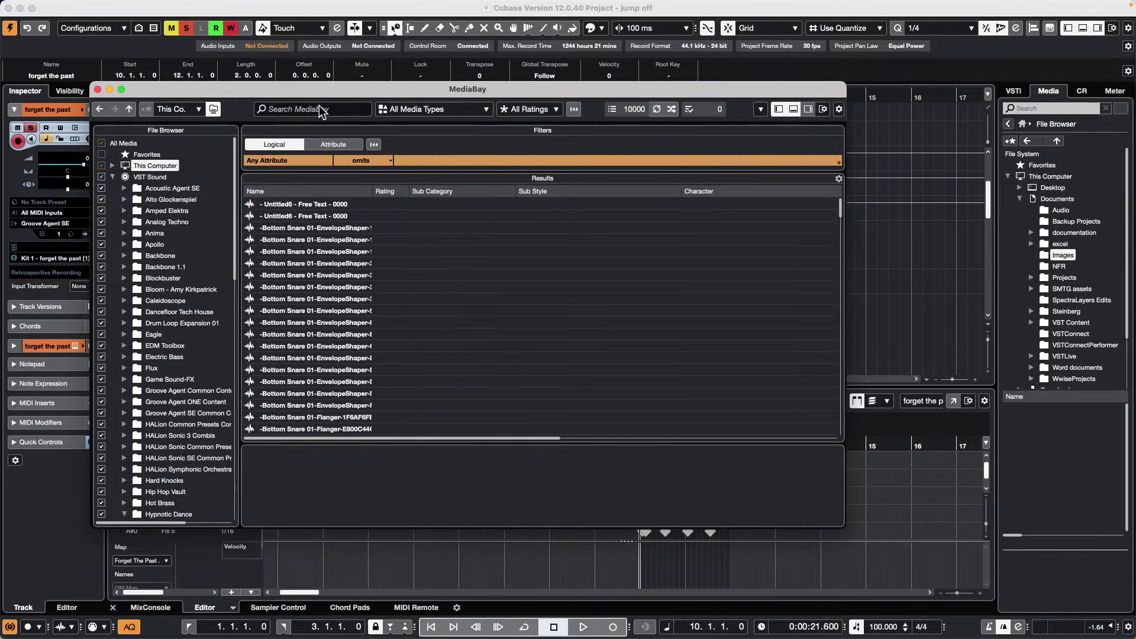
pyautogui.click(436, 112)
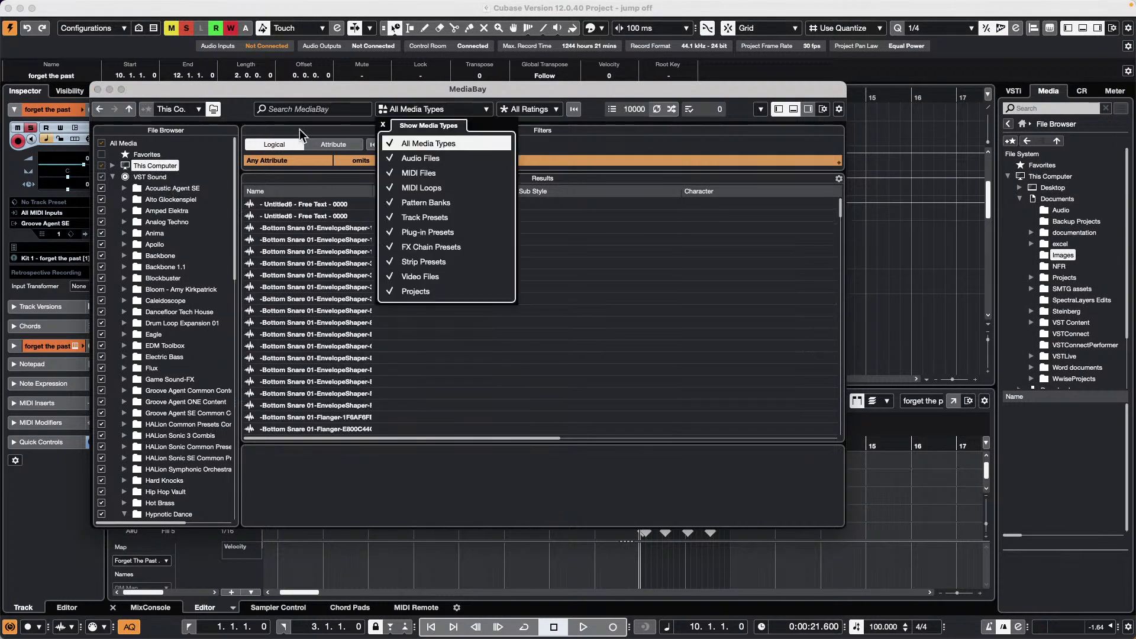
pyautogui.click(423, 158)
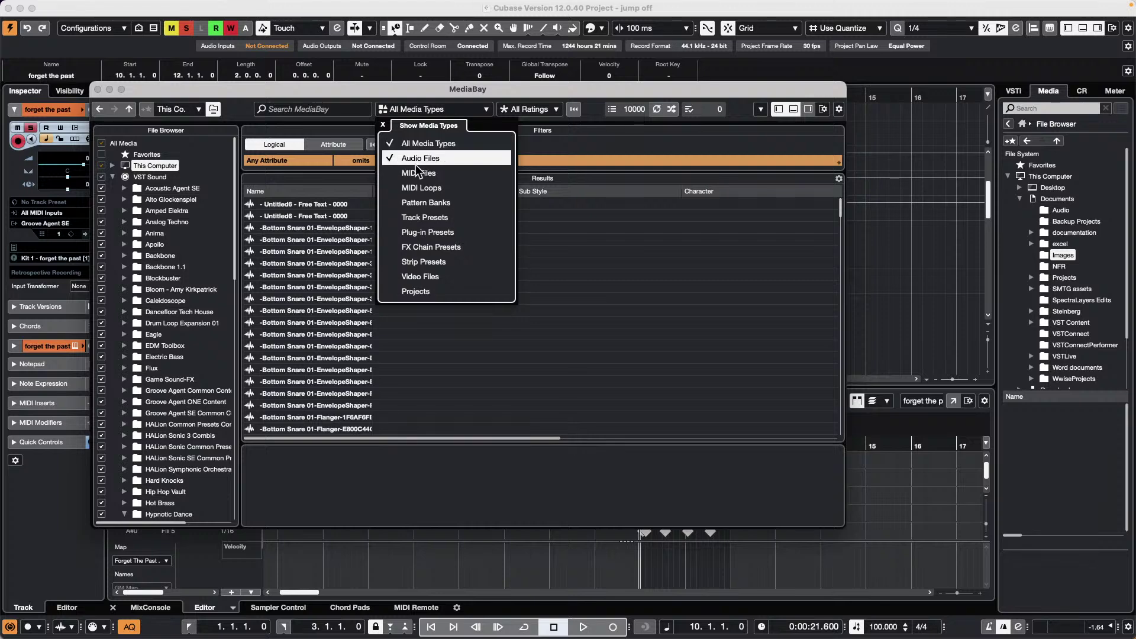
# Search MediaBay's audio files for "G min".
pyautogui.click(311, 111)
pyautogui.click(316, 110)
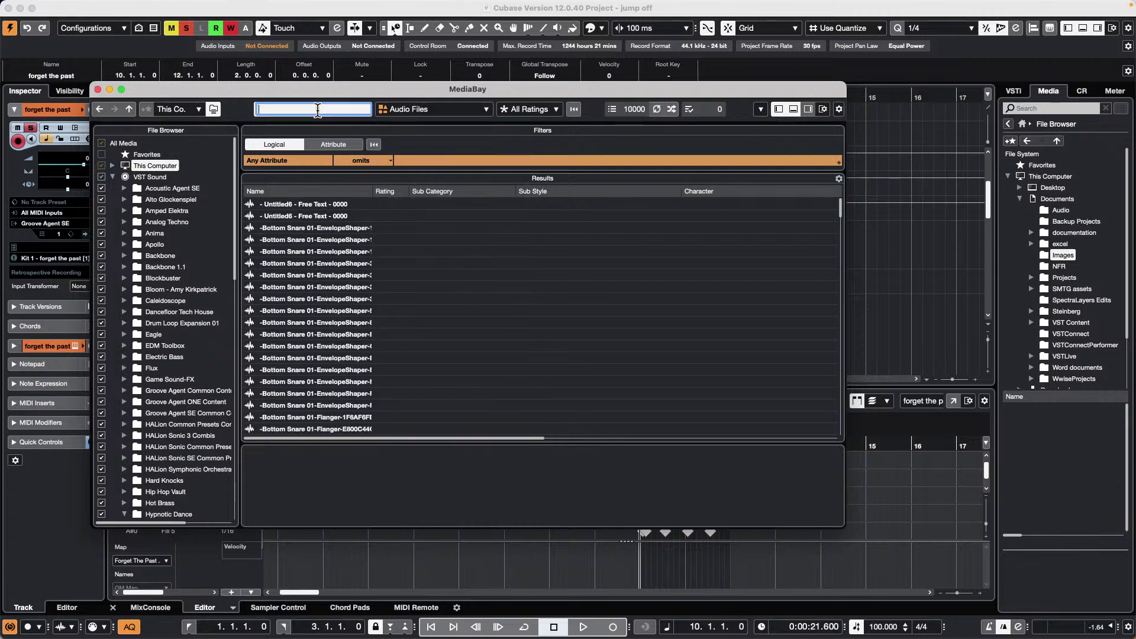
pyautogui.write('Gmin')
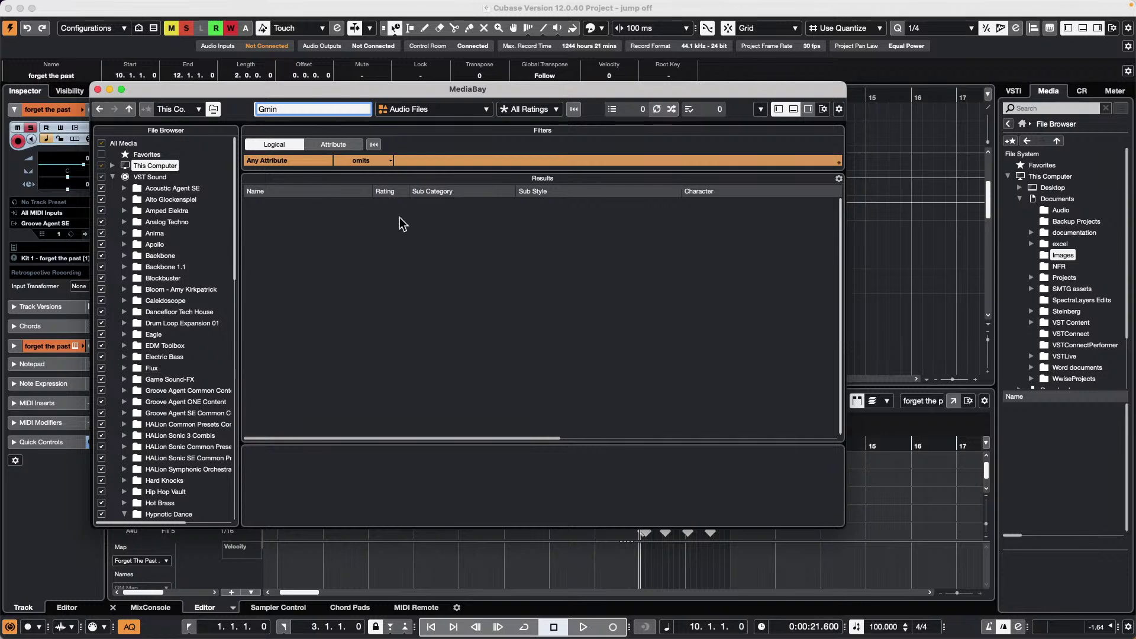
pyautogui.click(264, 109)
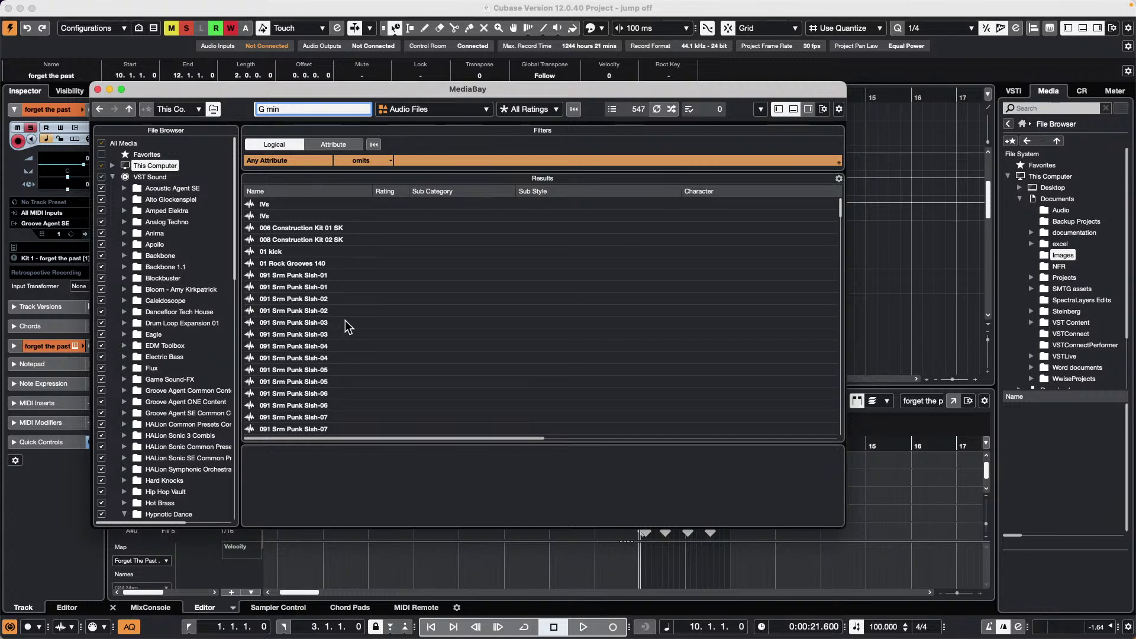
# Browse the search results, select a bass audio_31 file, and examine the Tempo and Key columns.
pyautogui.scroll(-8, 306, 263)
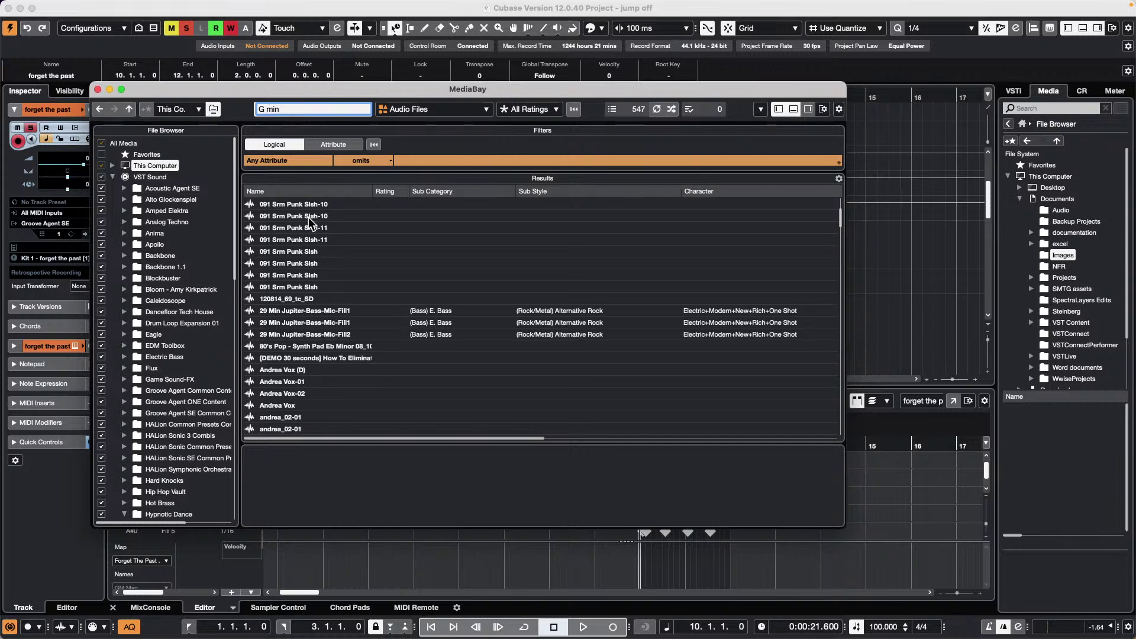
pyautogui.scroll(-10, 309, 279)
pyautogui.scroll(-10, 309, 279)
pyautogui.scroll(-5, 313, 279)
pyautogui.click(405, 275)
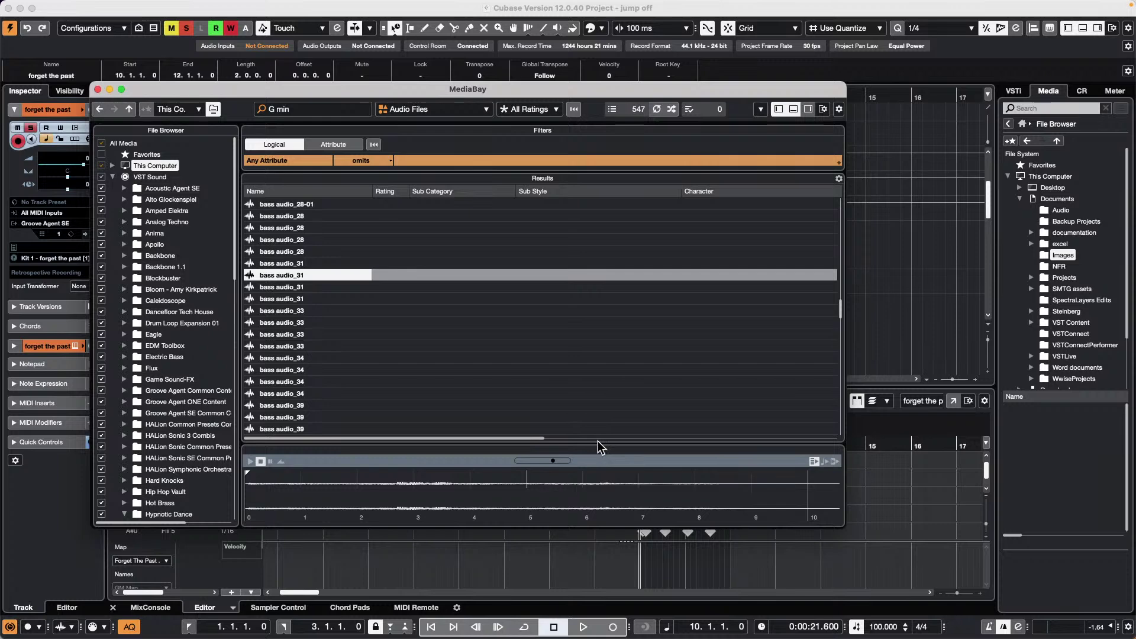
pyautogui.moveTo(525, 439); pyautogui.dragTo(834, 444)
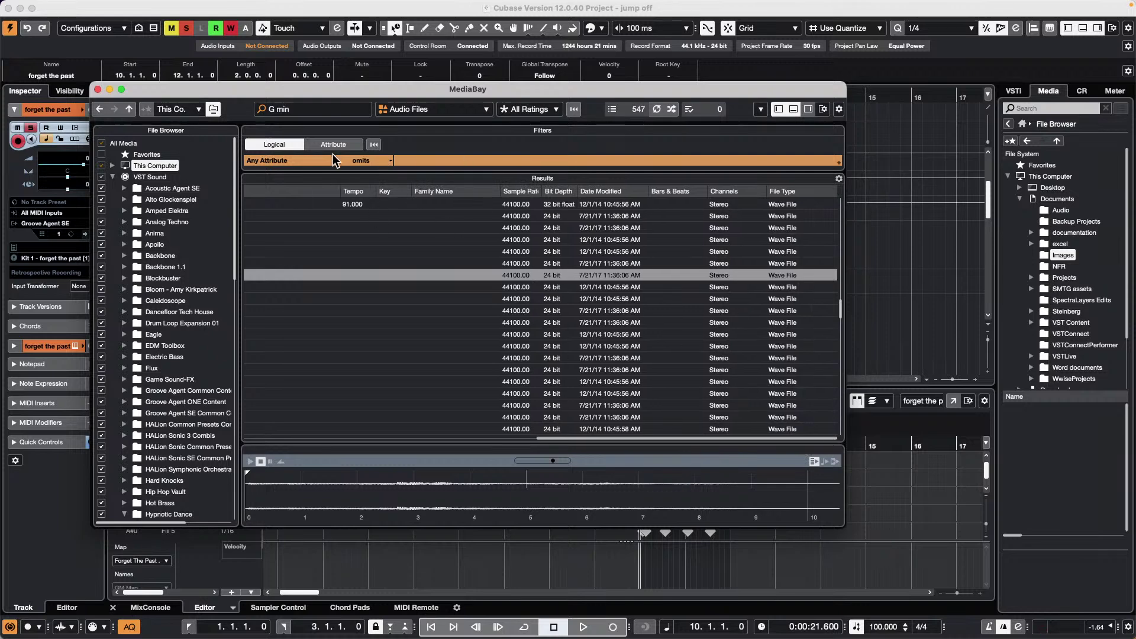
# Reset the logical filter to "matches" and review its condition options and MediaBay's toolbar display options.
pyautogui.click(374, 145)
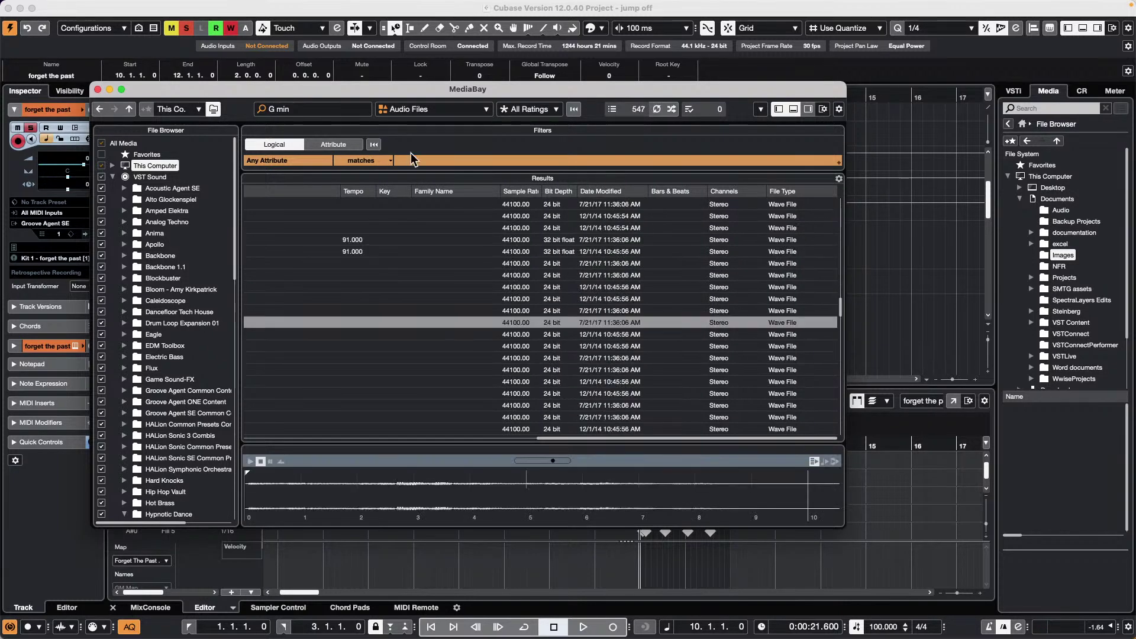
pyautogui.click(390, 166)
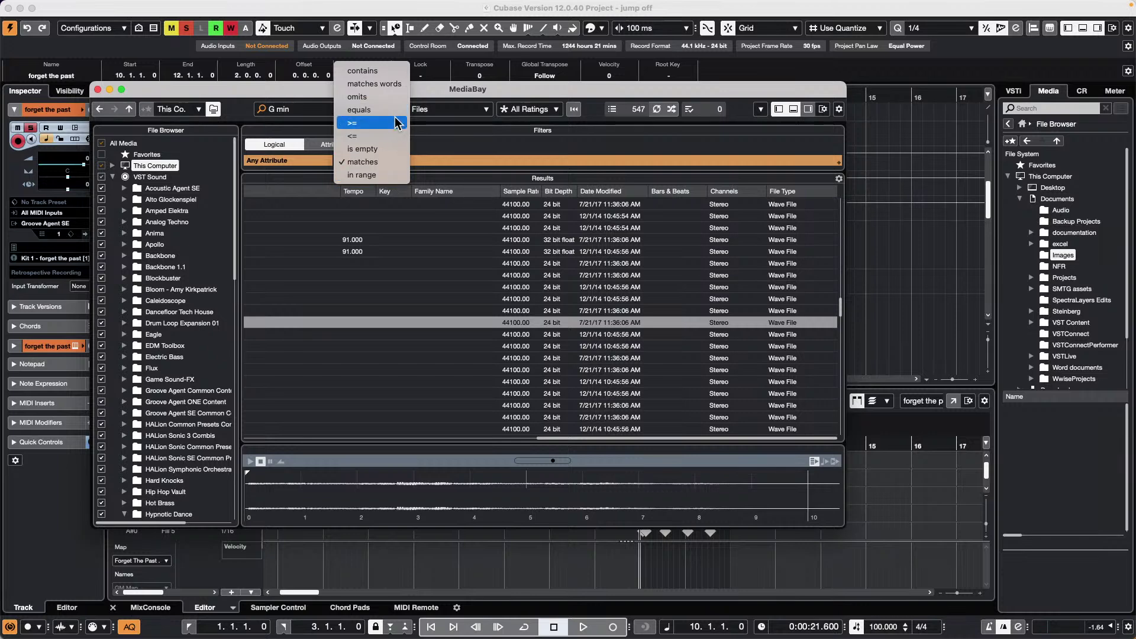
pyautogui.click(517, 151)
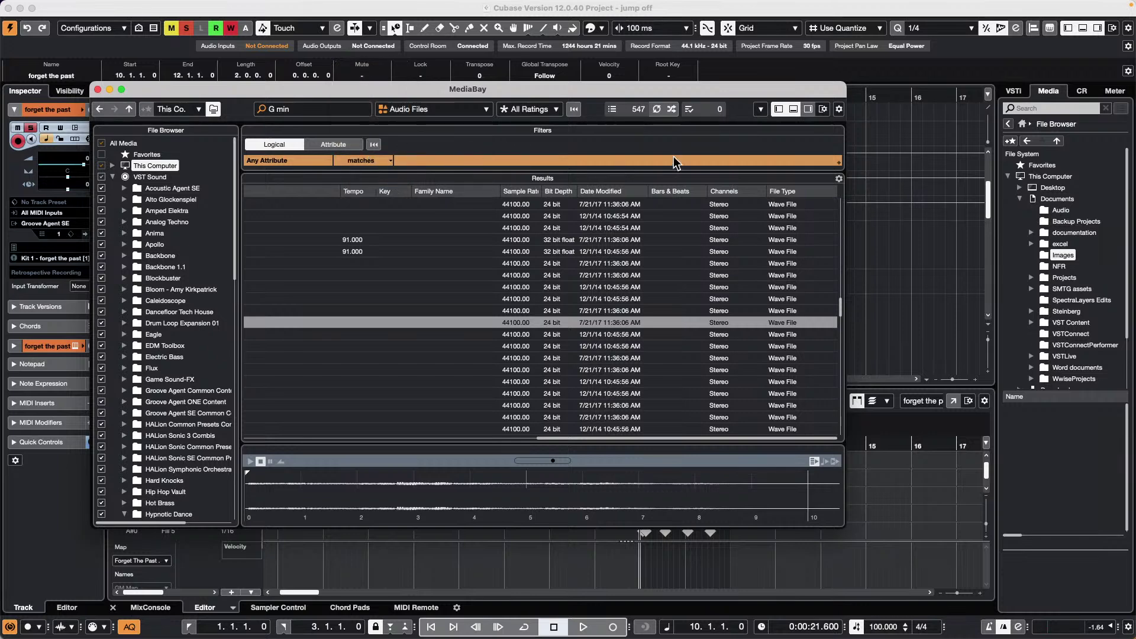
pyautogui.click(839, 110)
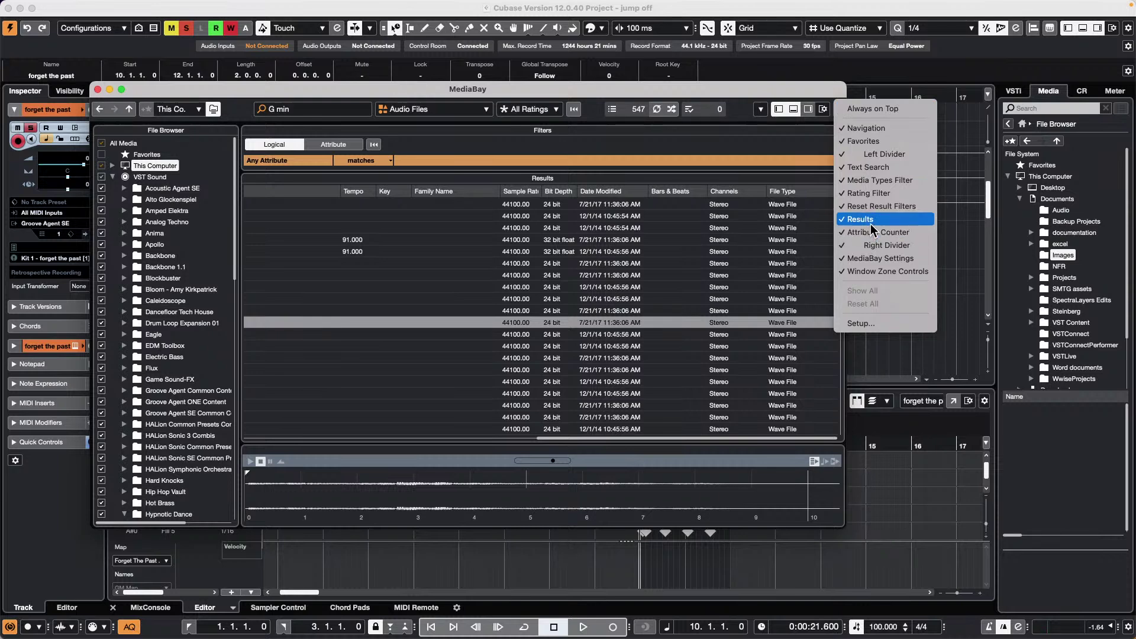
pyautogui.click(398, 165)
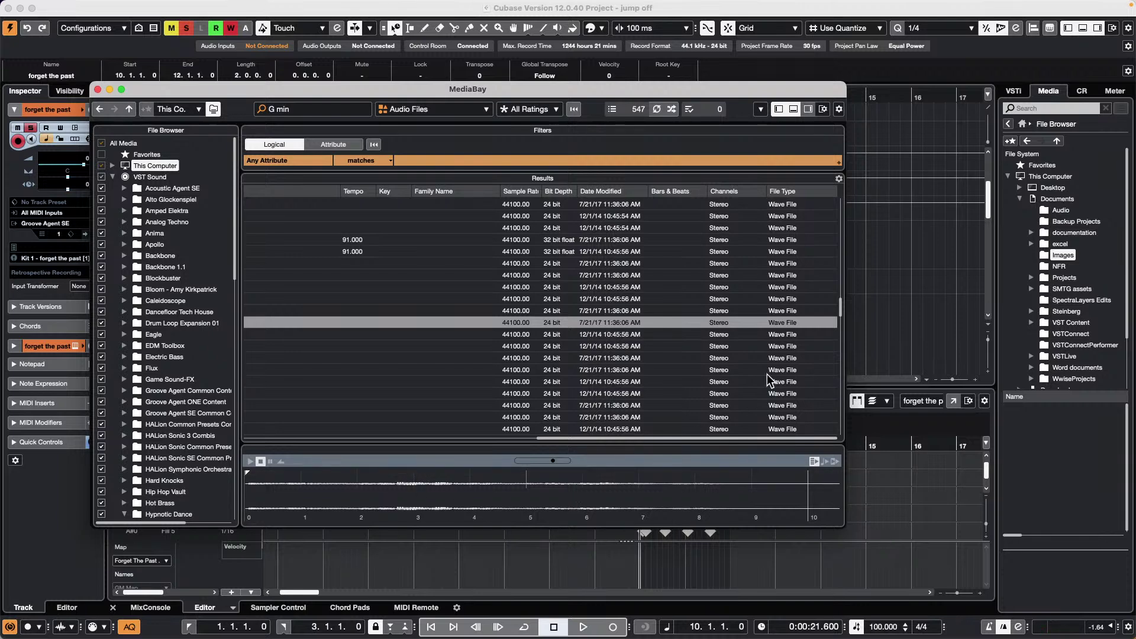
# Review the attributes offered for the logical filter, such as Tempo and Style, without choosing one.
pyautogui.click(327, 162)
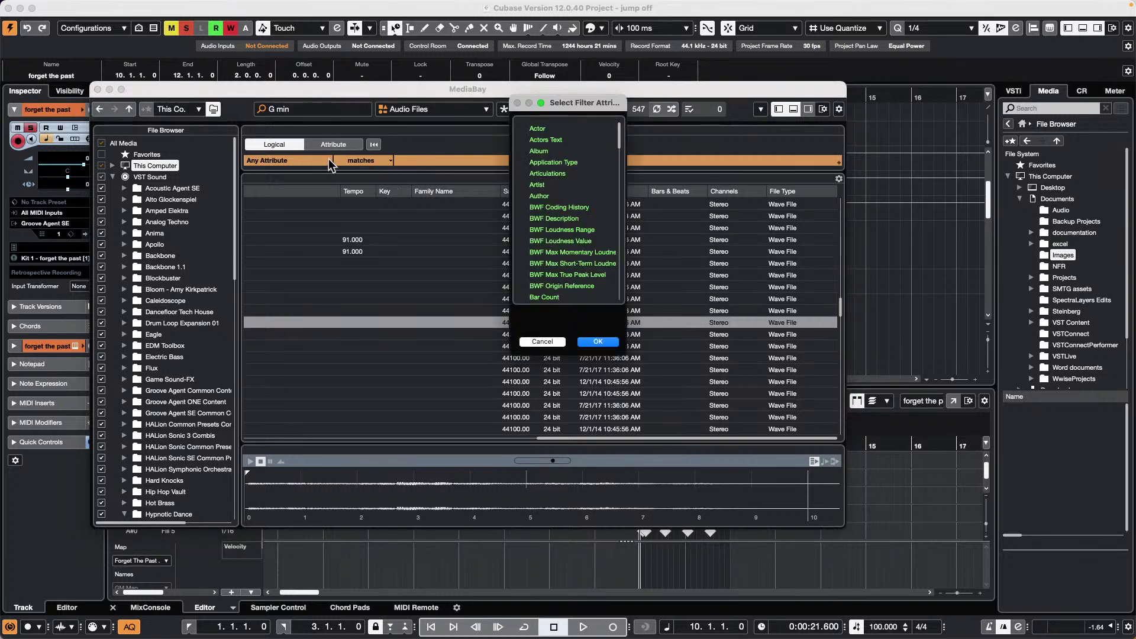
pyautogui.moveTo(619, 147); pyautogui.dragTo(622, 277)
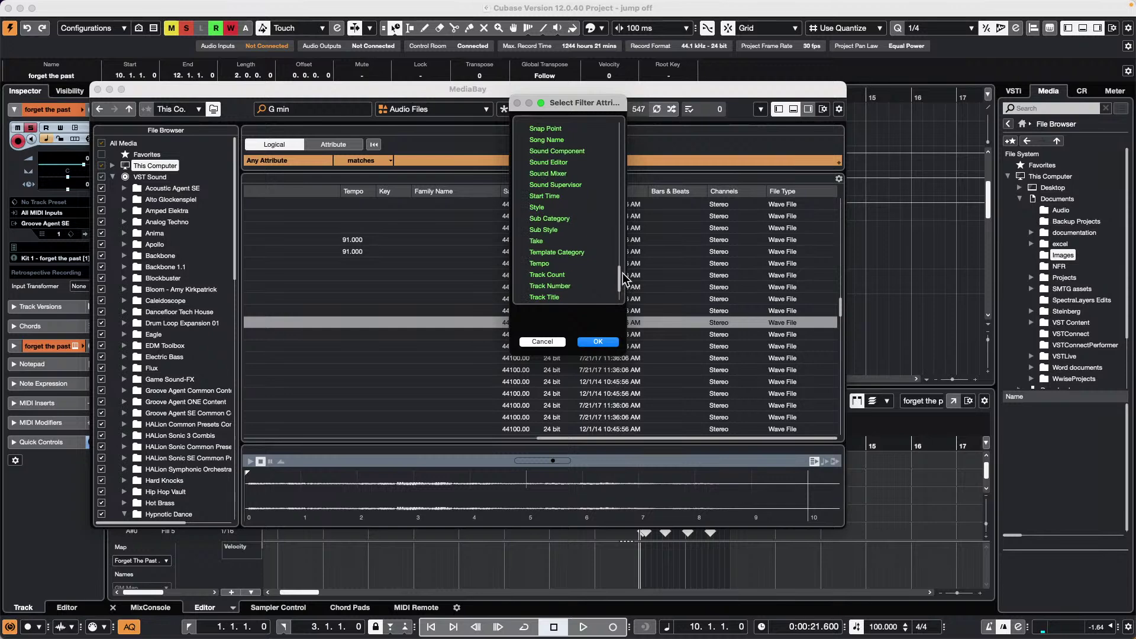
pyautogui.click(543, 344)
pyautogui.moveTo(552, 441); pyautogui.dragTo(259, 441)
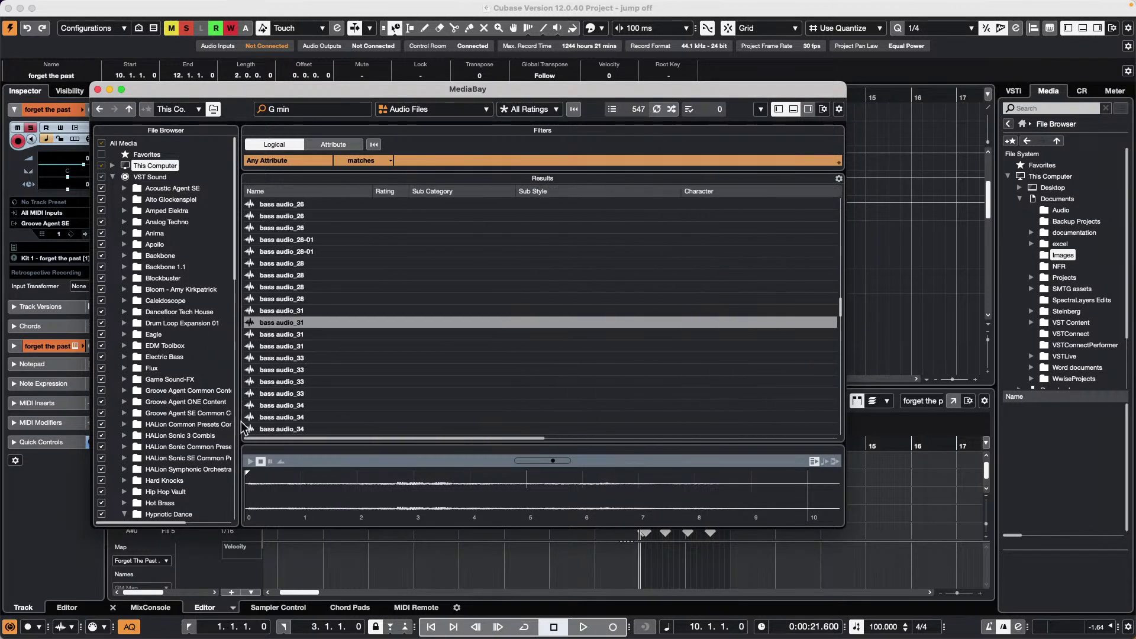
pyautogui.click(322, 161)
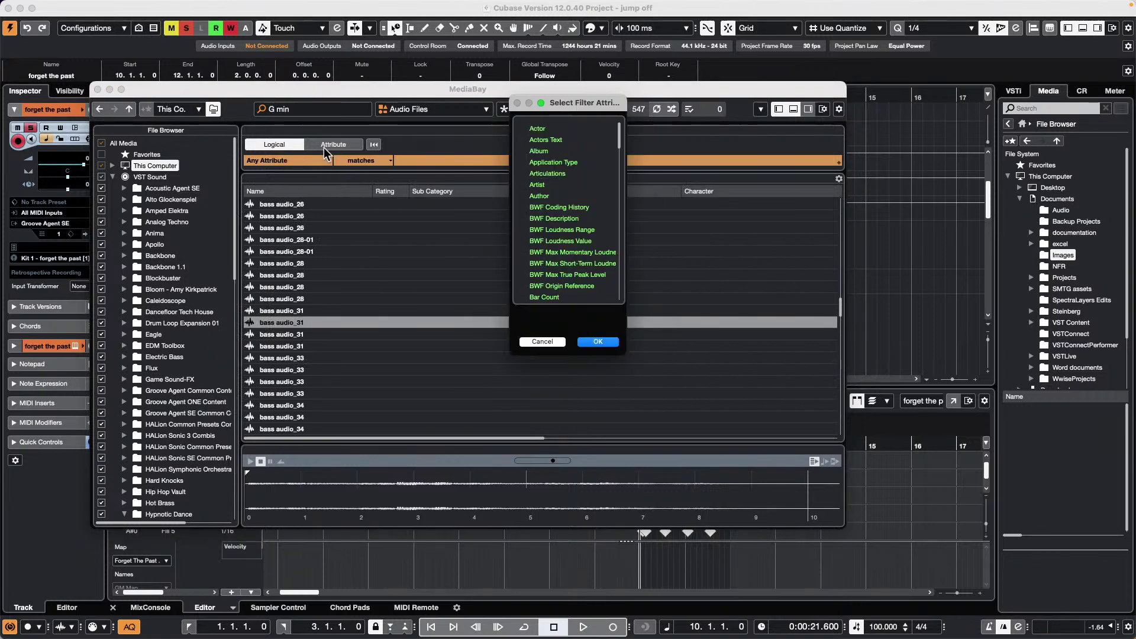
pyautogui.click(540, 342)
# Switch to the attribute filters, examine the Category, Style, Character and Key lists, and try resetting the filter.
pyautogui.click(332, 144)
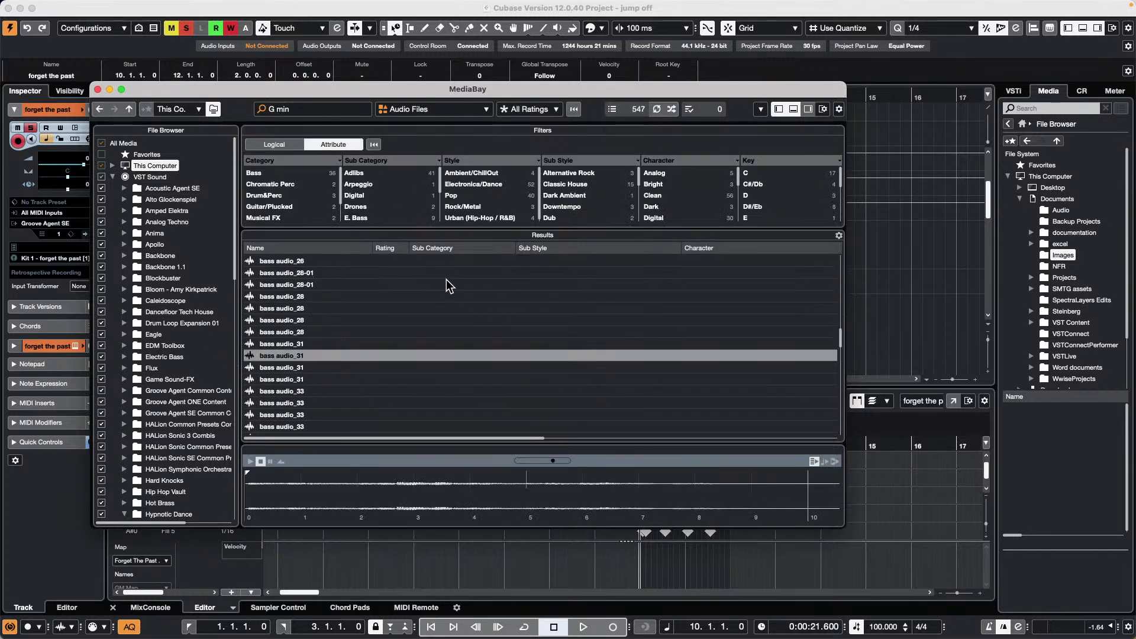
pyautogui.click(306, 109)
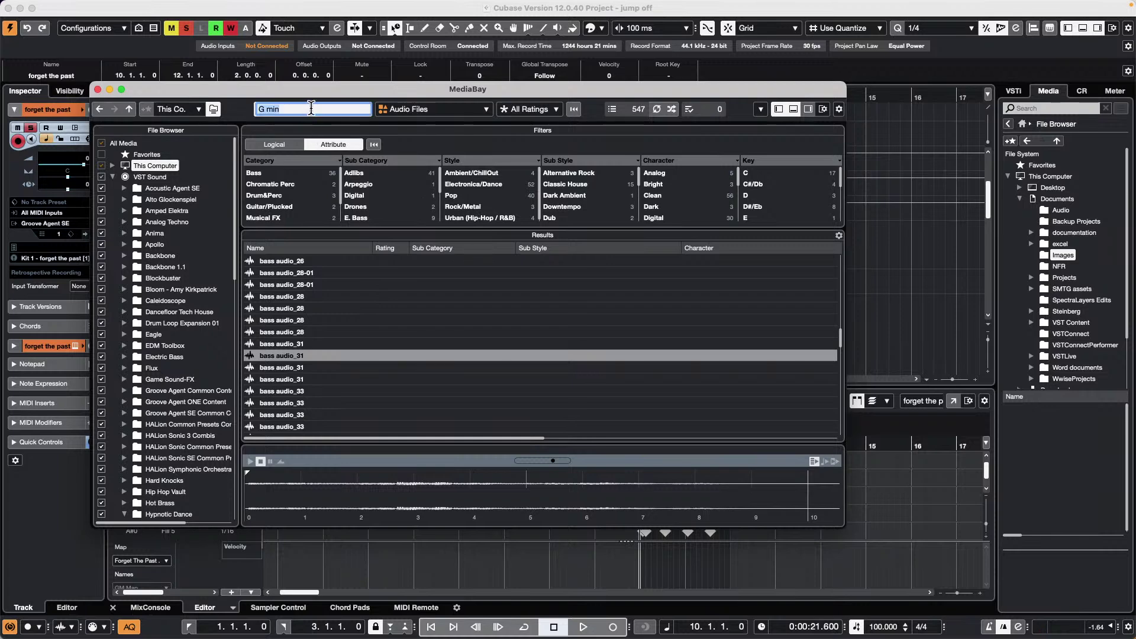
pyautogui.click(311, 108)
pyautogui.click(374, 144)
pyautogui.click(374, 145)
# Return to the logical filter and set the Any Attribute condition to "equals".
pyautogui.click(272, 145)
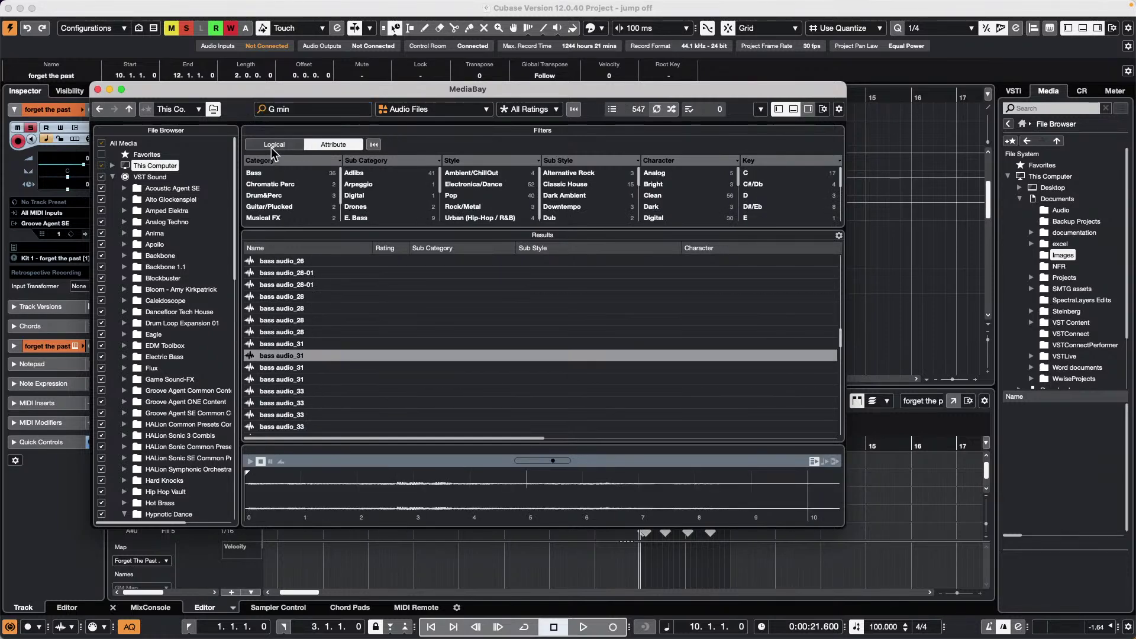
pyautogui.click(386, 161)
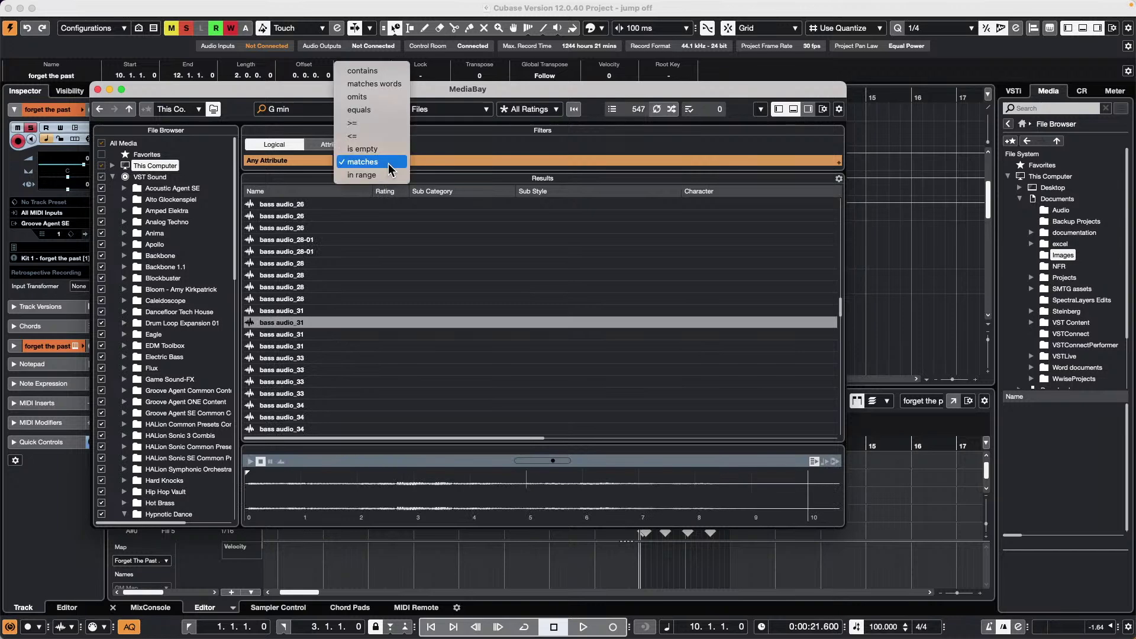
pyautogui.click(371, 111)
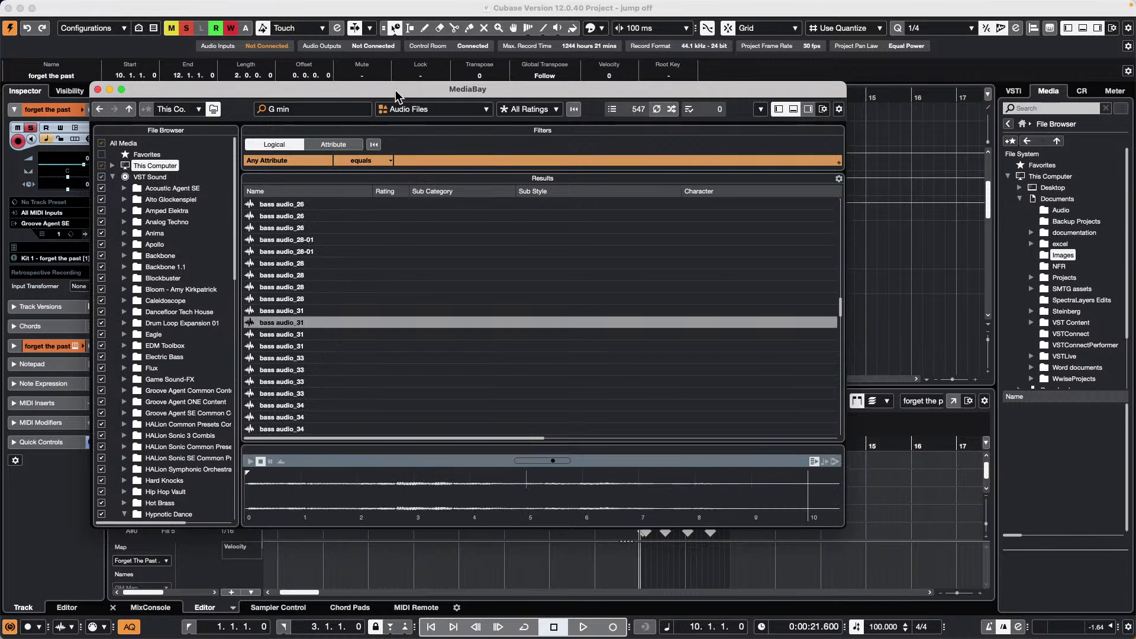
# Review the logical filter's condition options and change the MediaBay search text to "min".
pyautogui.click(389, 161)
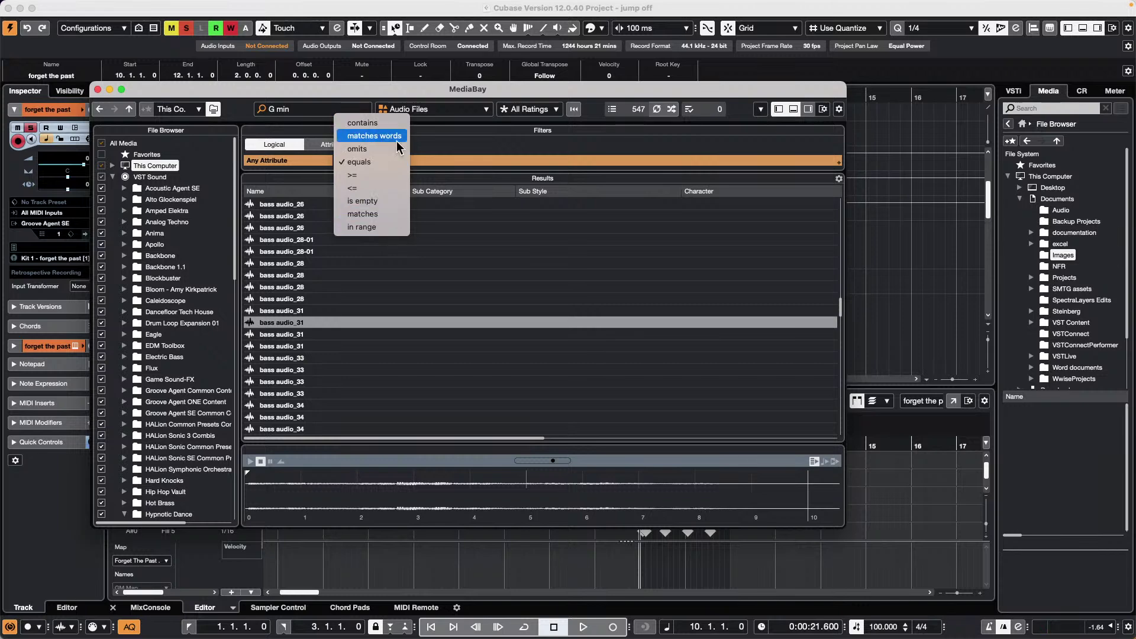
pyautogui.click(312, 111)
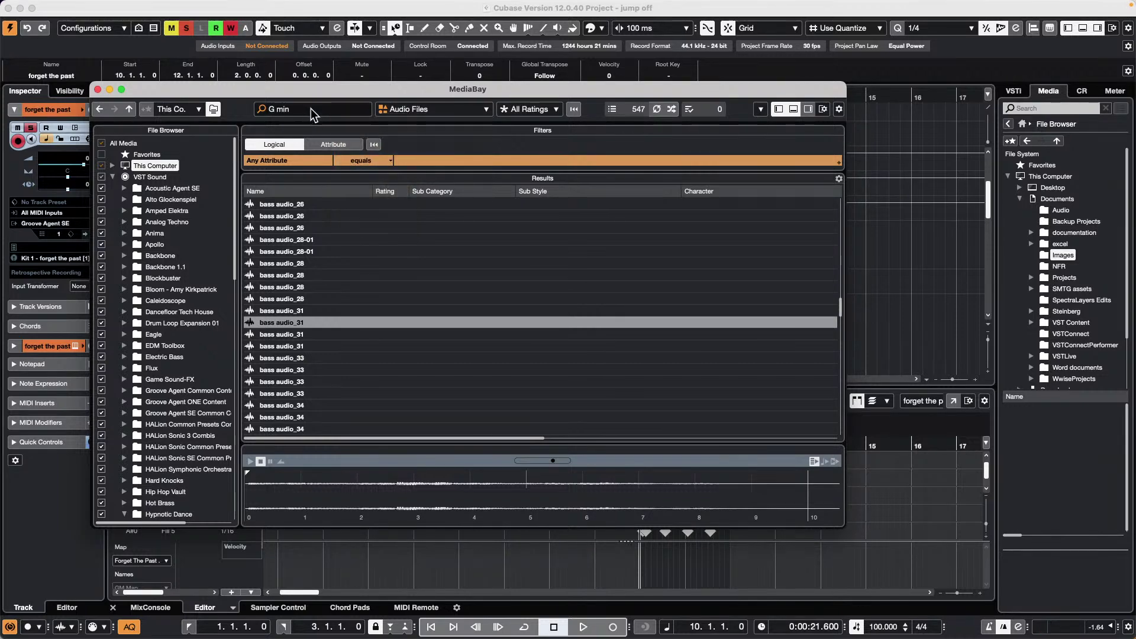
pyautogui.click(312, 109)
pyautogui.click(312, 109)
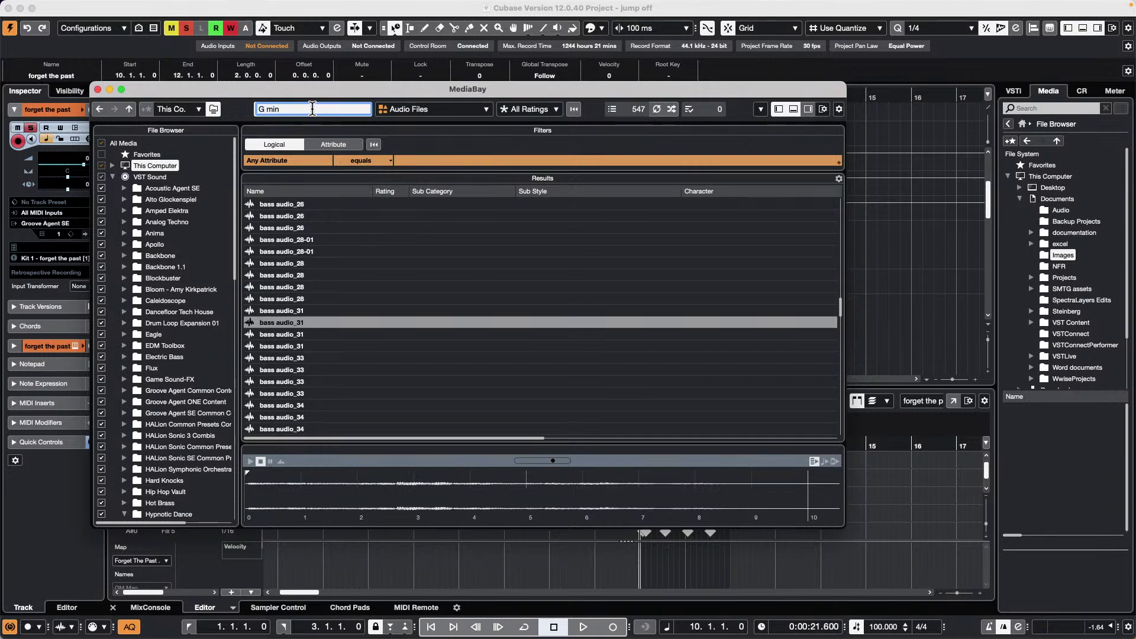
pyautogui.press('BackSpace')
pyautogui.press('BackSpace')
pyautogui.press('BackSpace')
pyautogui.press('BackSpace')
pyautogui.press('BackSpace')
pyautogui.write('min')
# Examine the search results, including the Tempo and Key columns and the file names with minor keys.
pyautogui.moveTo(507, 440); pyautogui.dragTo(735, 440)
pyautogui.click(518, 192)
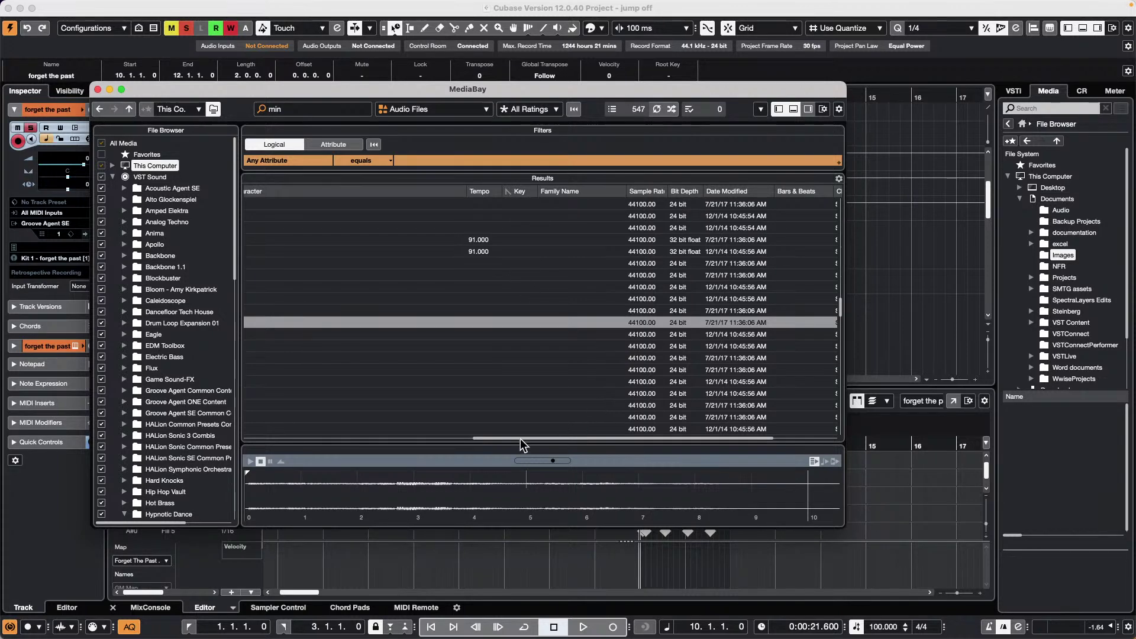
pyautogui.moveTo(524, 439); pyautogui.dragTo(296, 439)
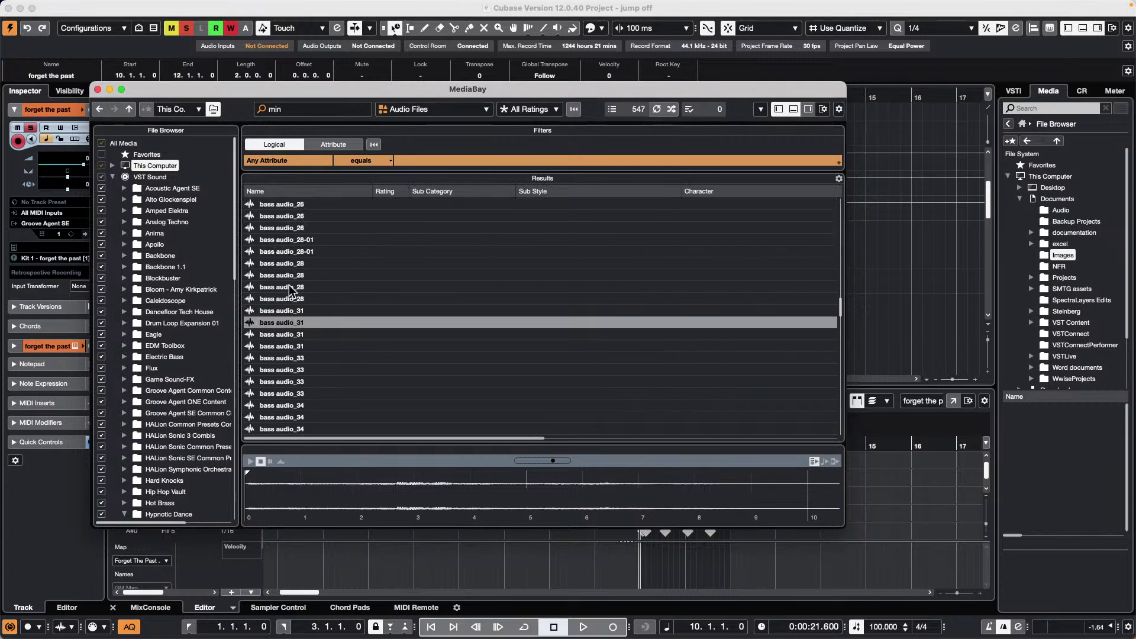
pyautogui.scroll(-10, 307, 335)
pyautogui.scroll(-10, 308, 335)
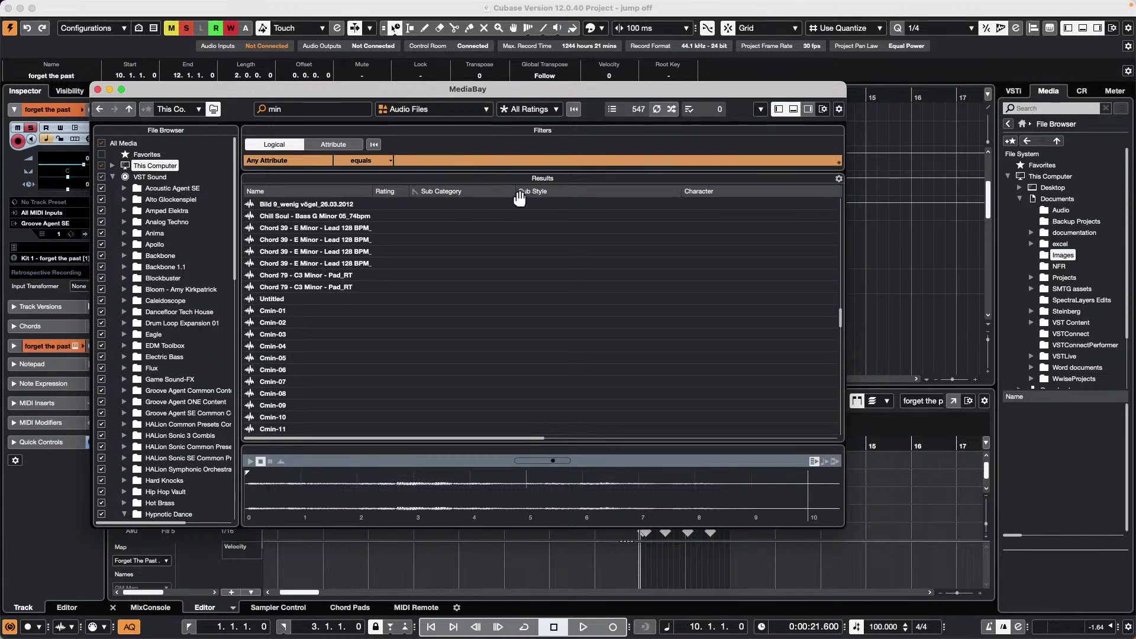
pyautogui.click(415, 197)
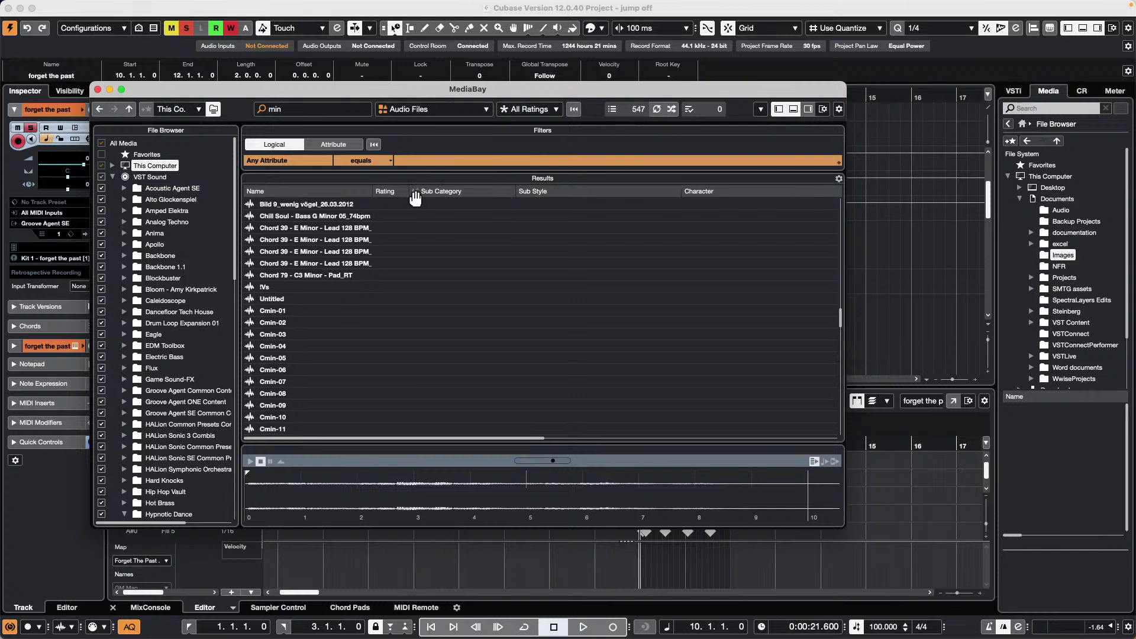
# Review MediaBay's window layout options and its toolbar item setup.
pyautogui.click(824, 111)
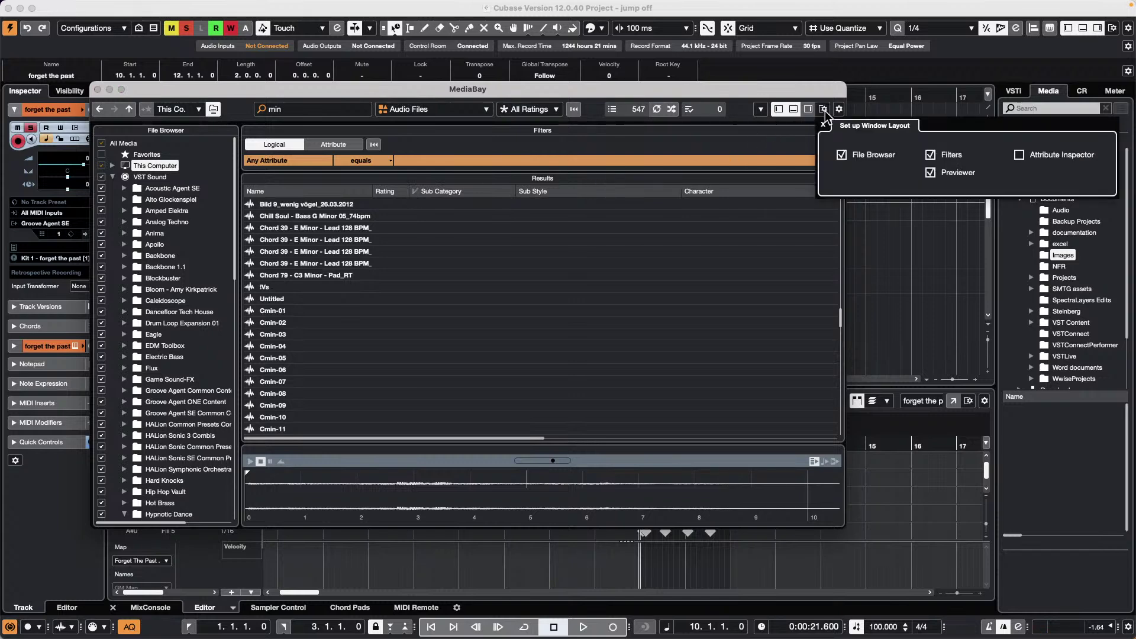
pyautogui.click(840, 110)
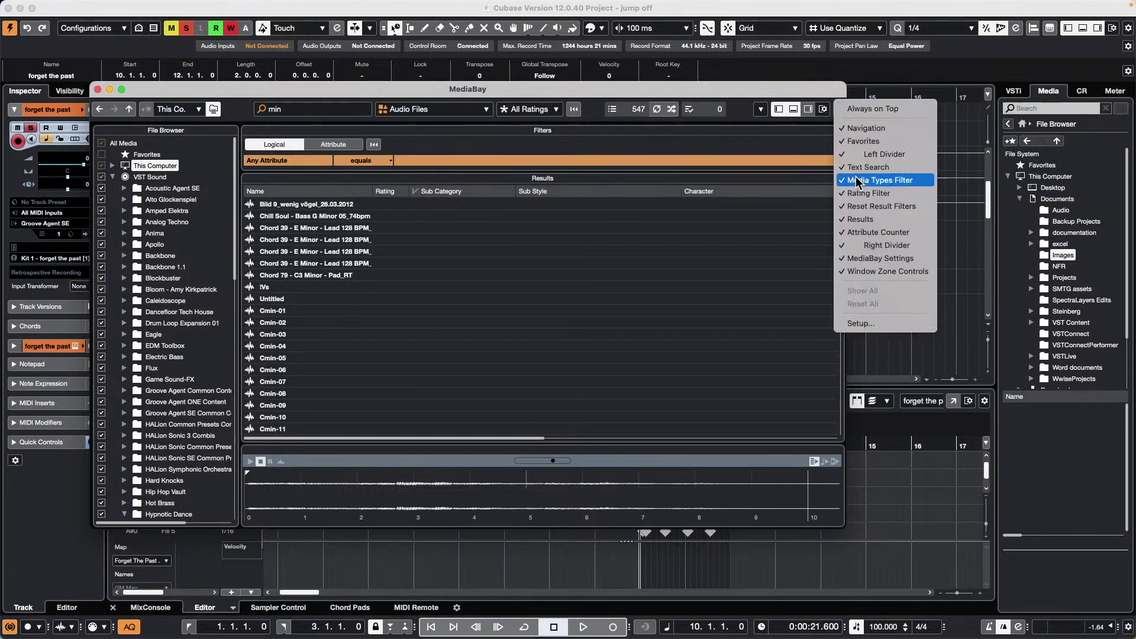
pyautogui.click(858, 323)
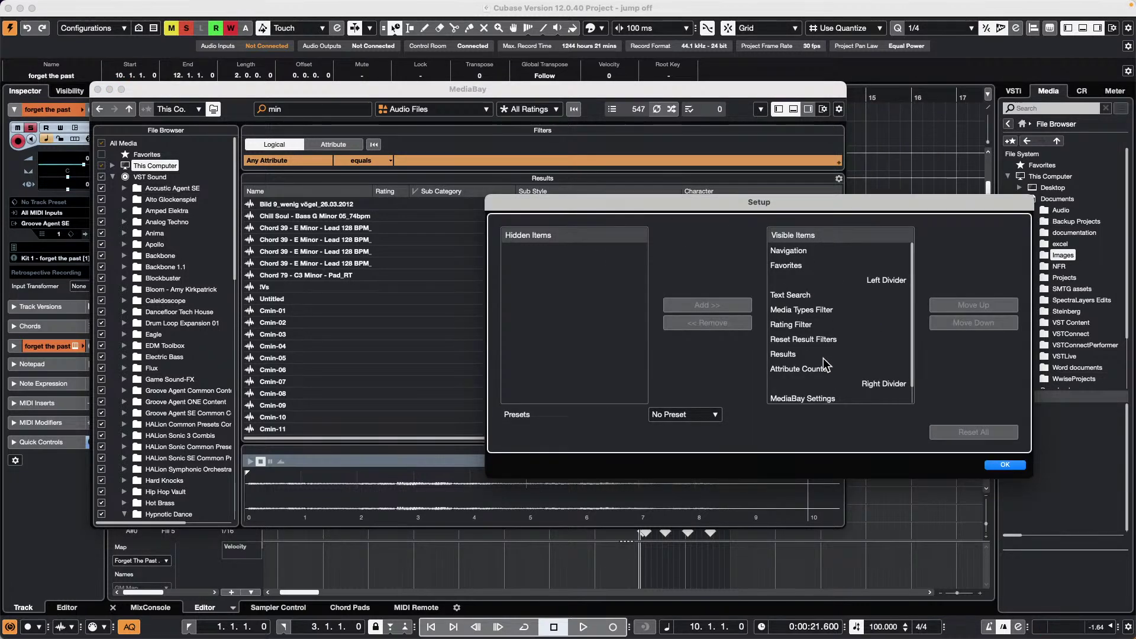
pyautogui.click(1005, 465)
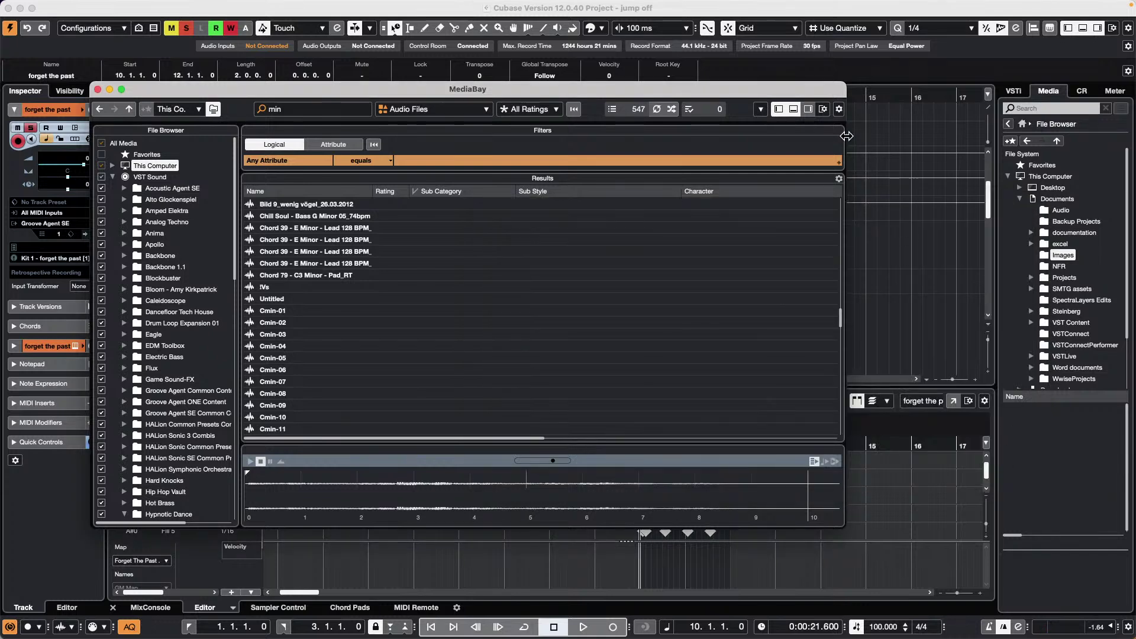
# Close MediaBay and add the "01 Rock Grooves 140" loop from Drum Loops at bar 10 on a new audio track.
pyautogui.click(97, 90)
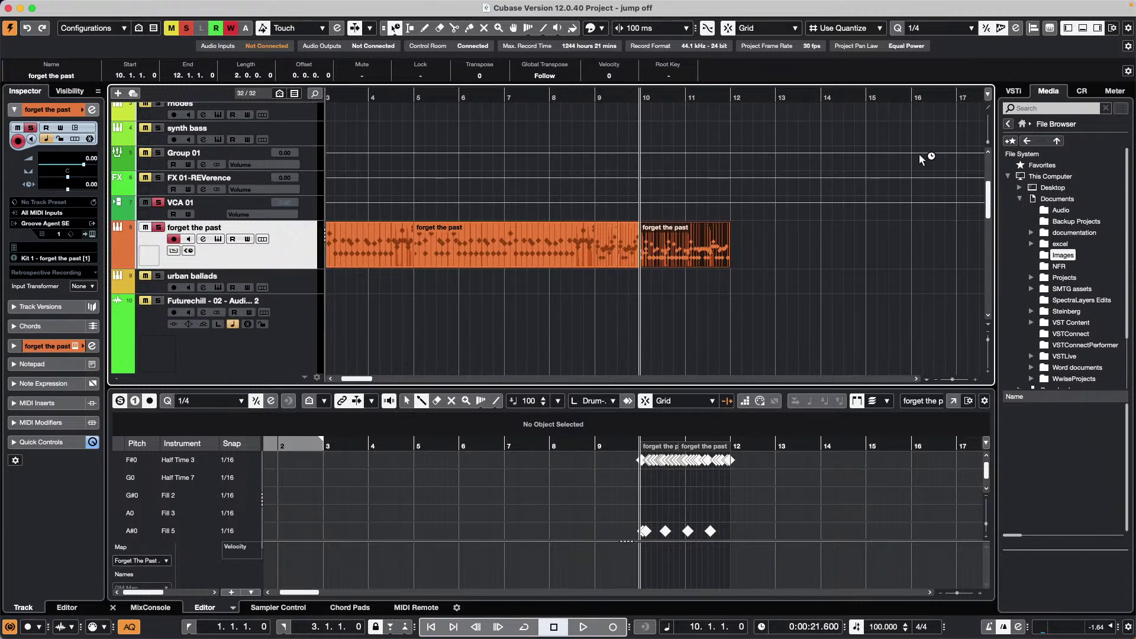
pyautogui.click(1022, 124)
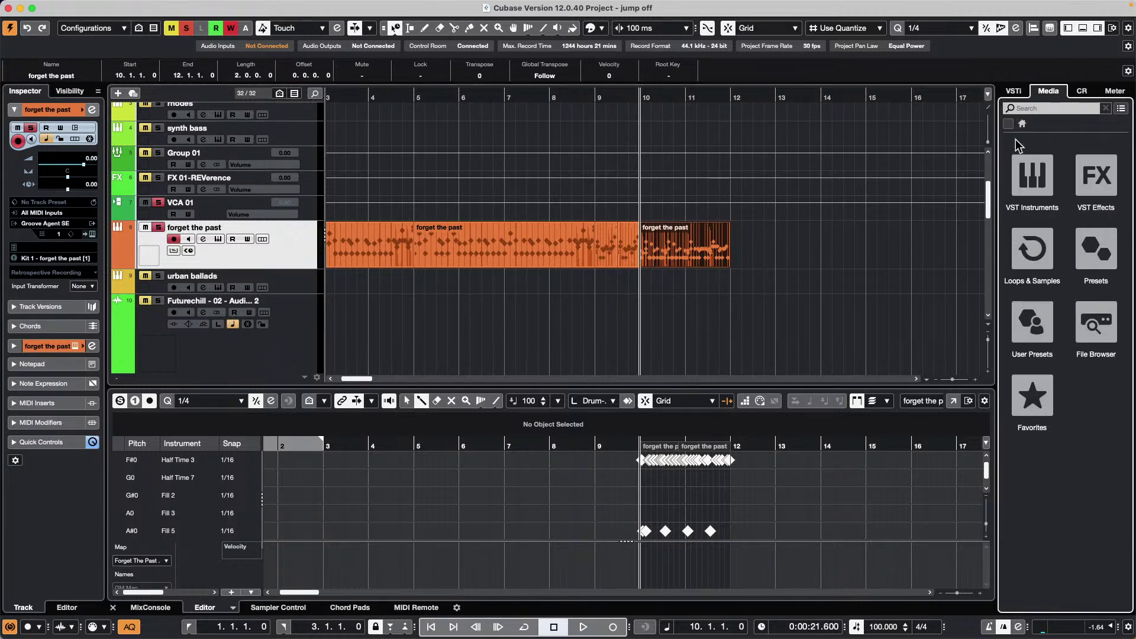
pyautogui.click(1024, 256)
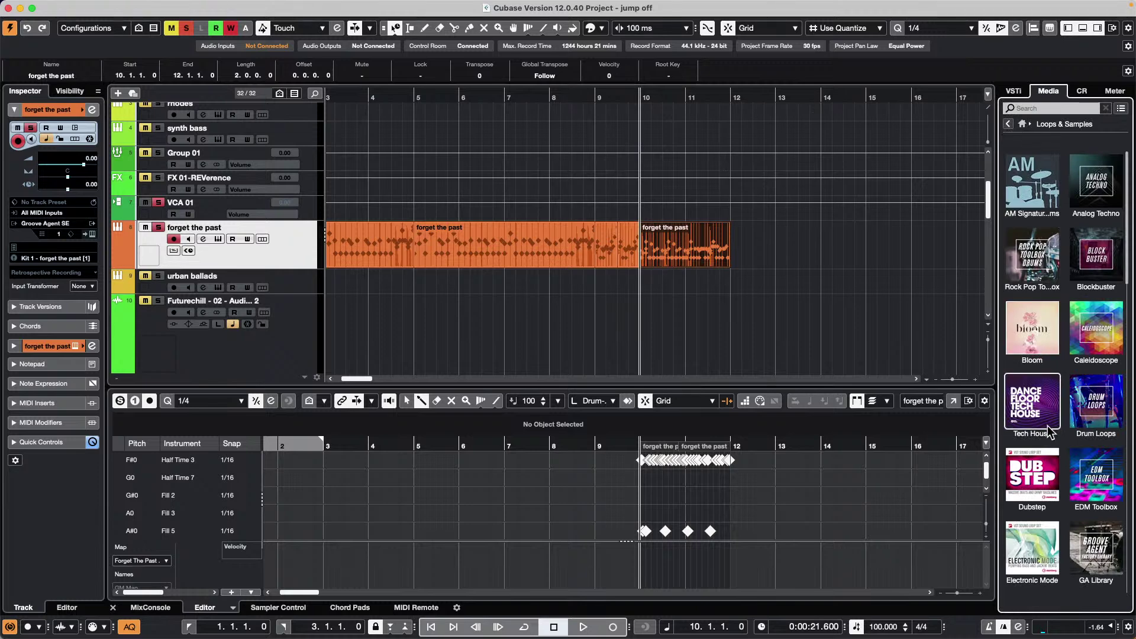
pyautogui.click(1072, 409)
pyautogui.moveTo(1043, 373); pyautogui.dragTo(284, 274)
# Select the Rock Grooves audio event and the "forget the past" drum part below it at bar 10.
pyautogui.rightClick(822, 230)
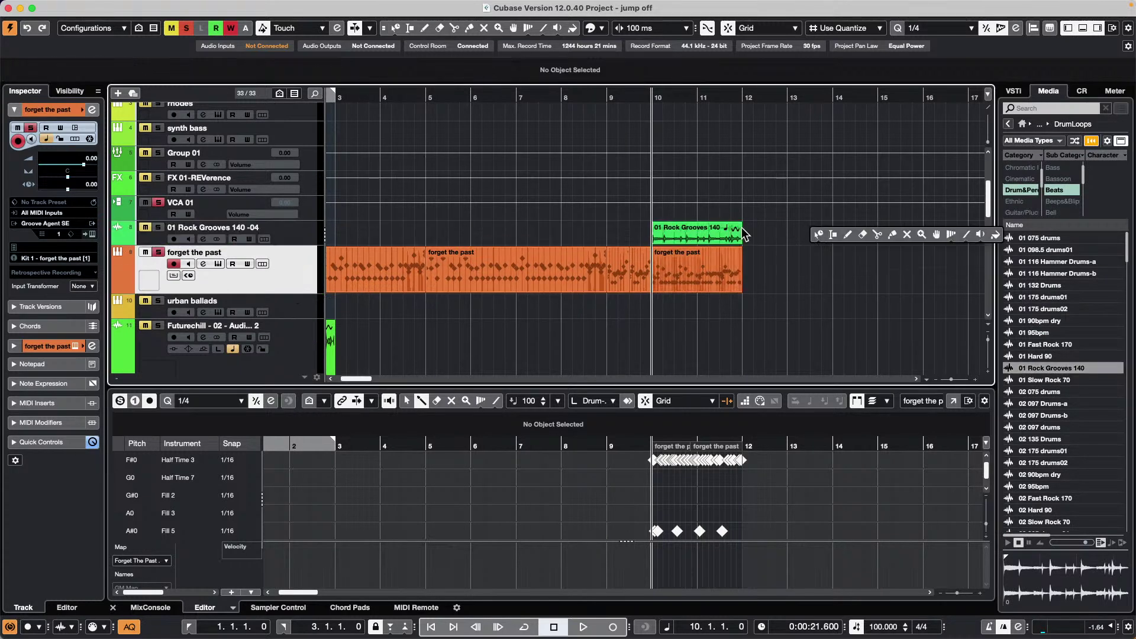
pyautogui.click(762, 234)
pyautogui.moveTo(765, 233); pyautogui.dragTo(679, 293)
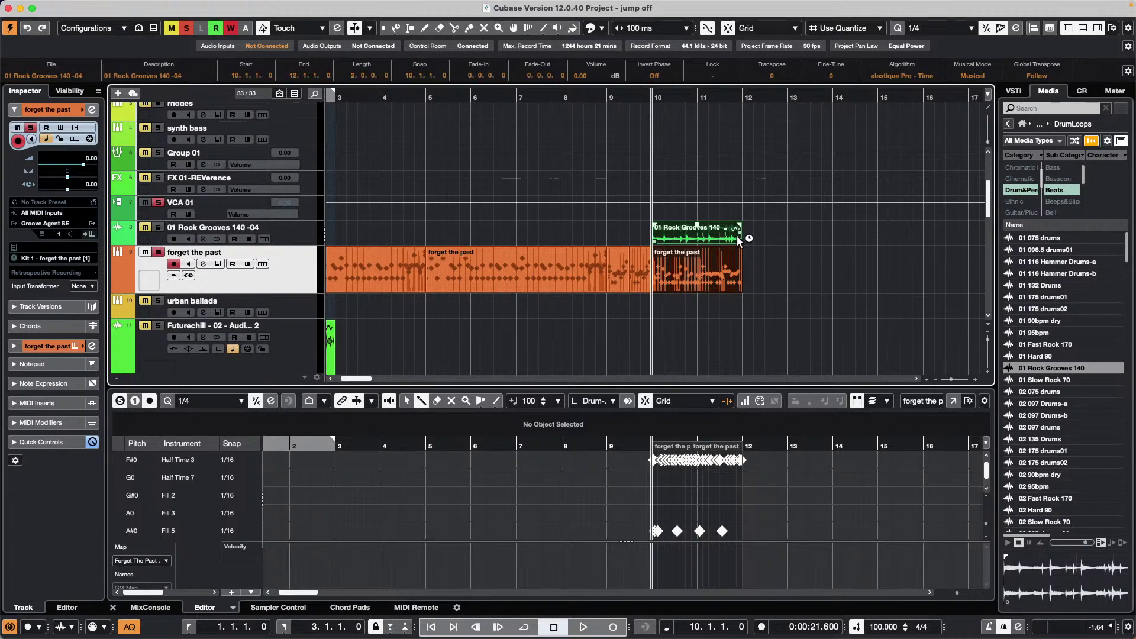
# Check the Object Selection tool's sizing modes, including Sizing Applies Time Stretch, without changing the mode.
pyautogui.click(395, 28)
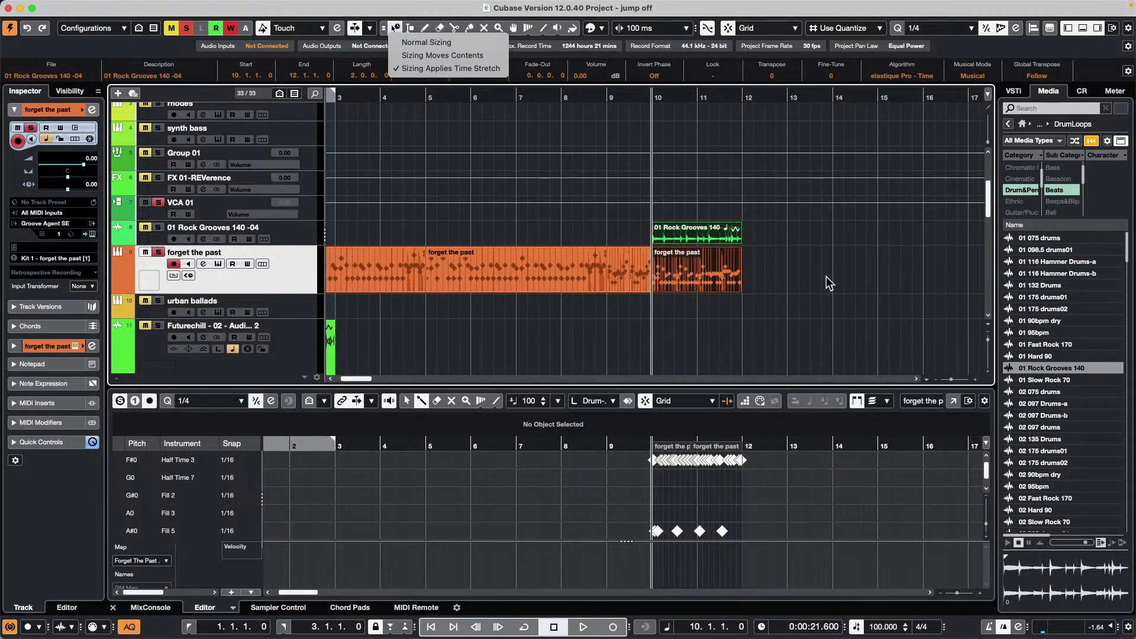
pyautogui.press('Escape')
pyautogui.moveTo(737, 289)
pyautogui.mouseDown()
pyautogui.moveTo(685, 288)
pyautogui.moveTo(754, 297)
pyautogui.moveTo(814, 287)
pyautogui.moveTo(744, 287)
pyautogui.mouseUp()
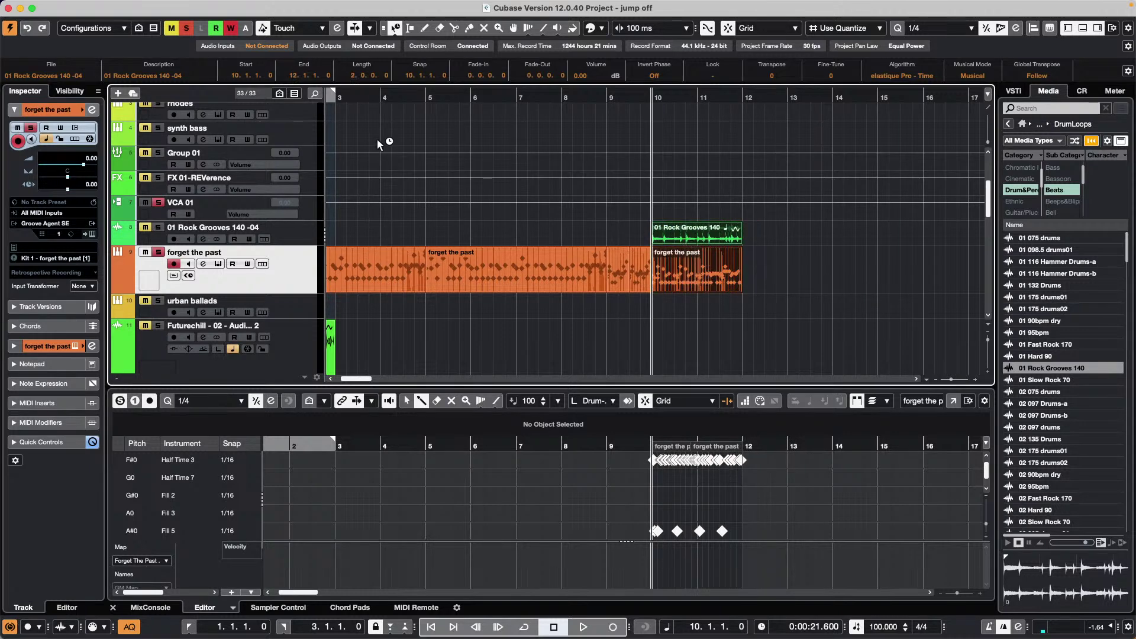
pyautogui.click(395, 28)
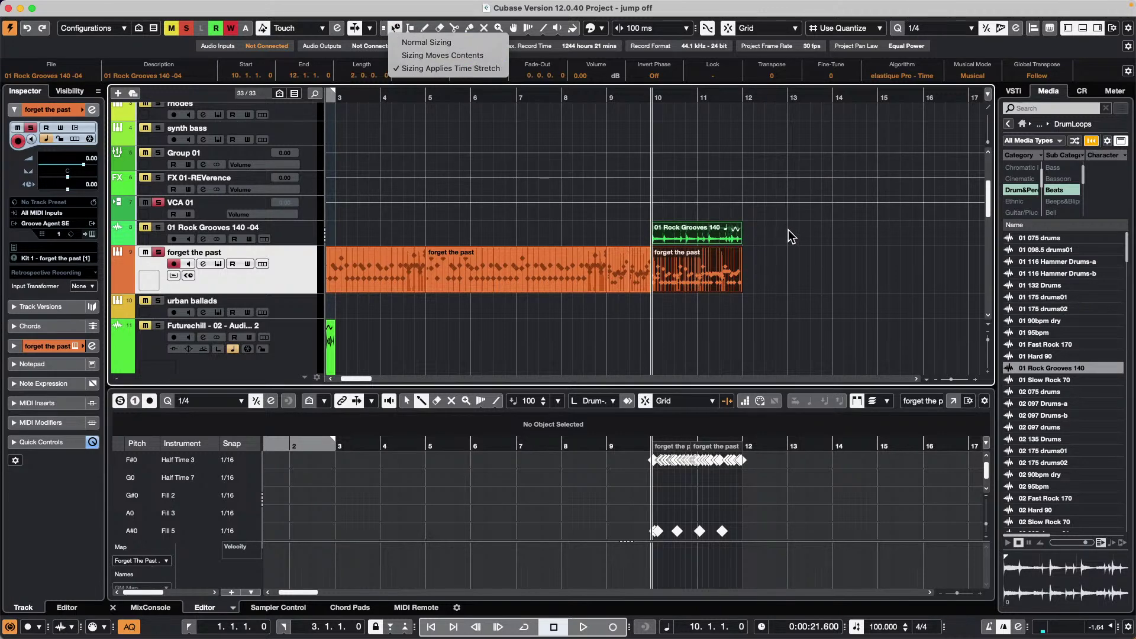
pyautogui.click(504, 167)
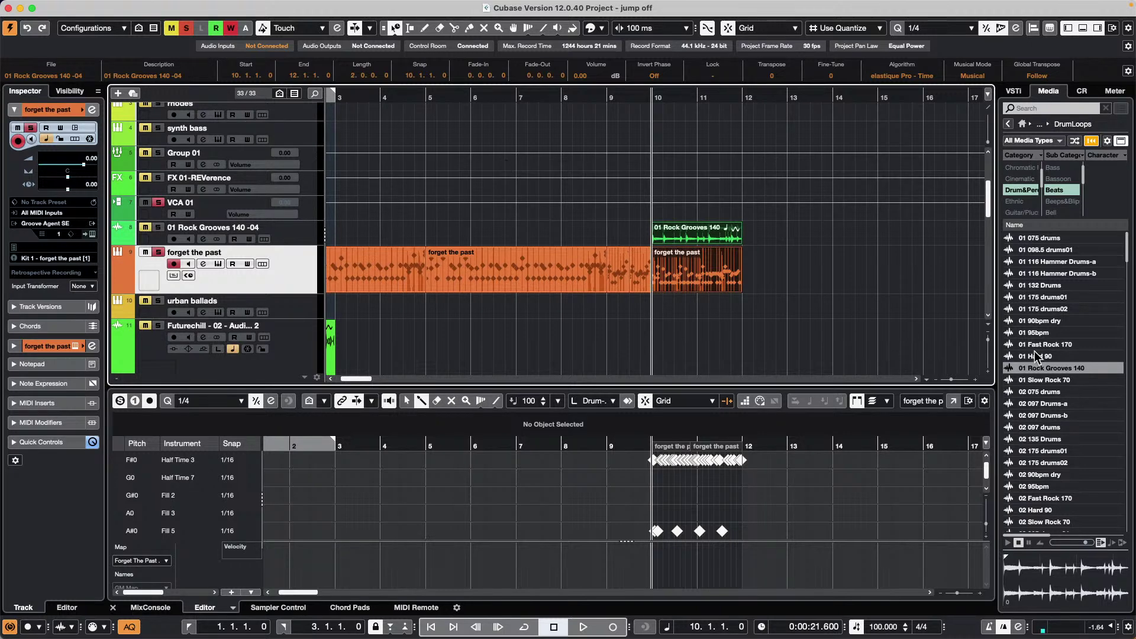
# Browse the Bloom loops and place a "Vocals_108_G#m_Adlibs_07_AKB" file at bar 13 on the Rock Grooves track.
pyautogui.click(1022, 123)
pyautogui.click(1030, 251)
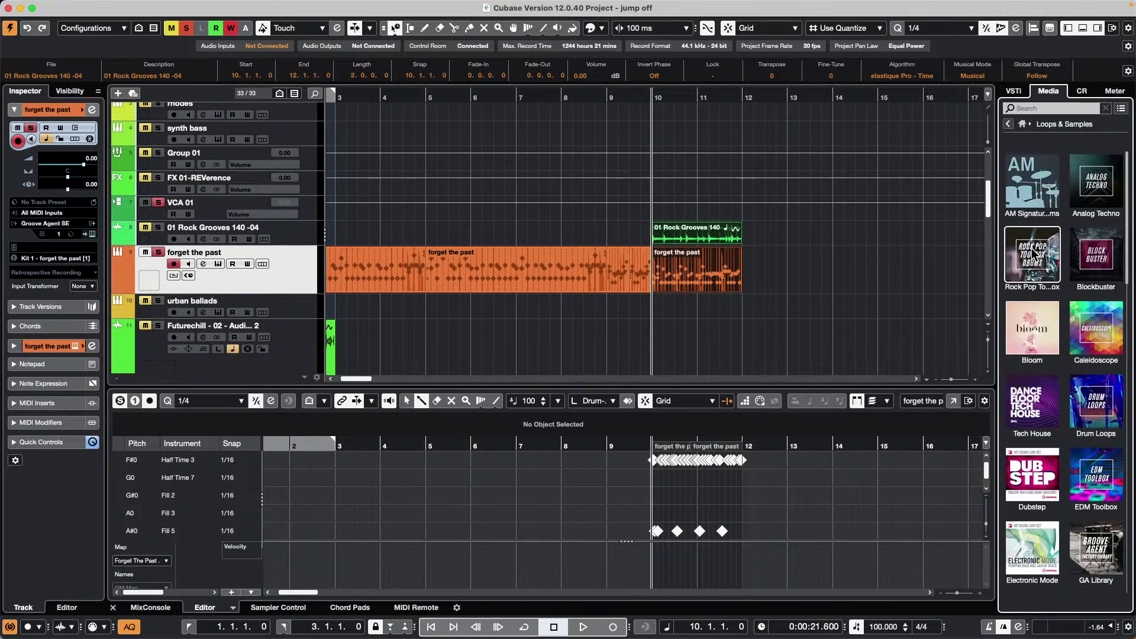
pyautogui.click(1035, 331)
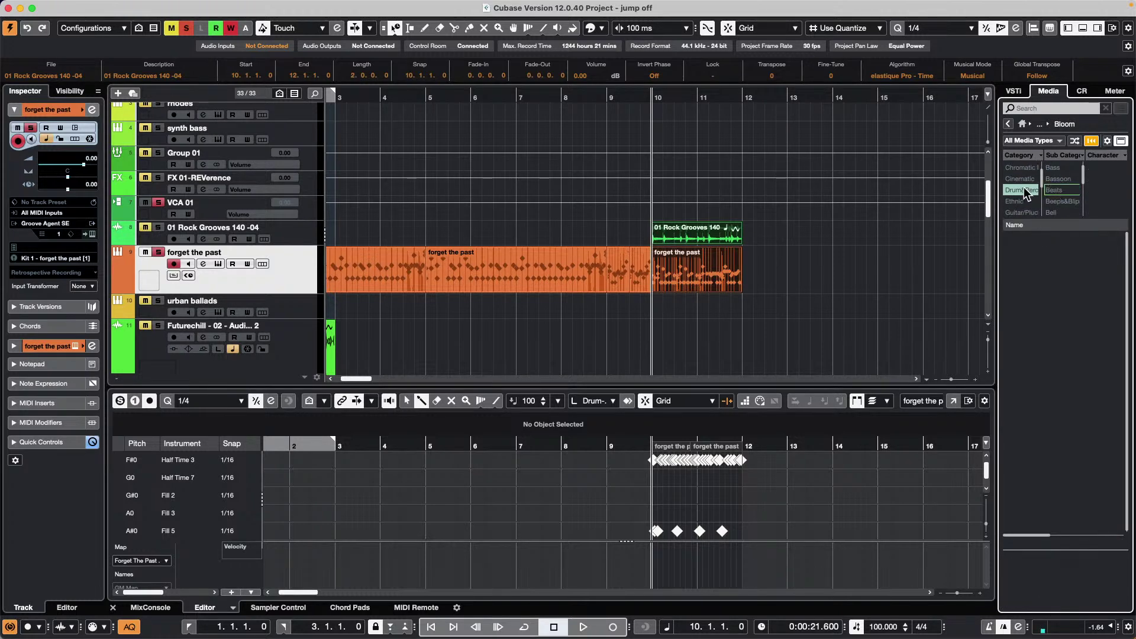
pyautogui.moveTo(1072, 380); pyautogui.dragTo(793, 273)
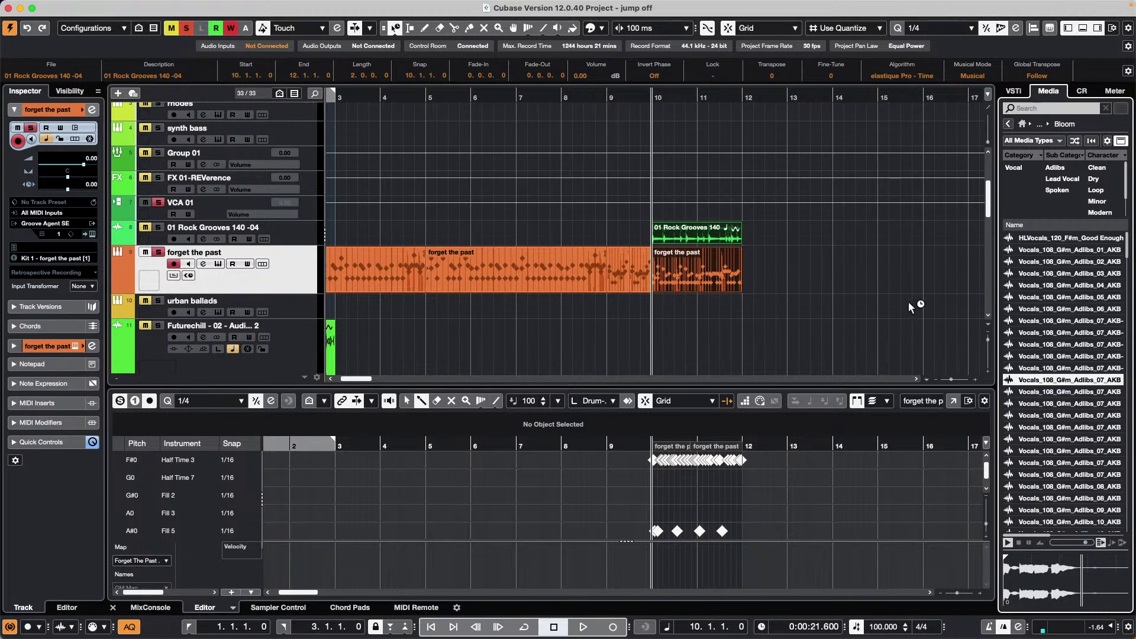
pyautogui.moveTo(1046, 380); pyautogui.dragTo(789, 228)
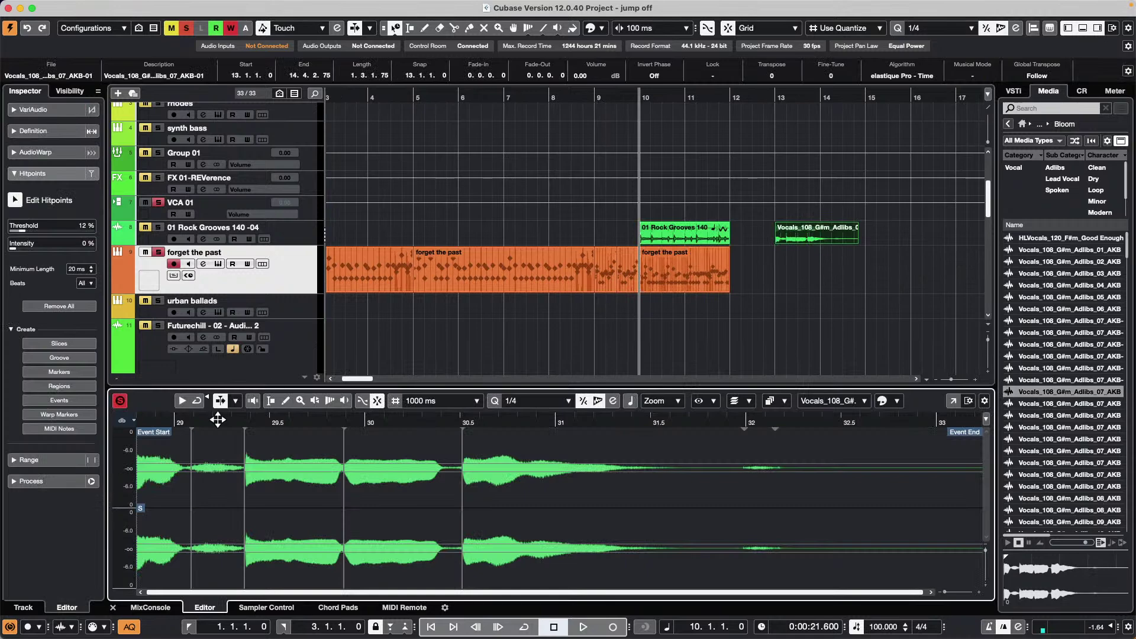
# Show the vocal's VariAudio pitch segments and audition the last long segment with acoustic feedback on.
pyautogui.click(16, 109)
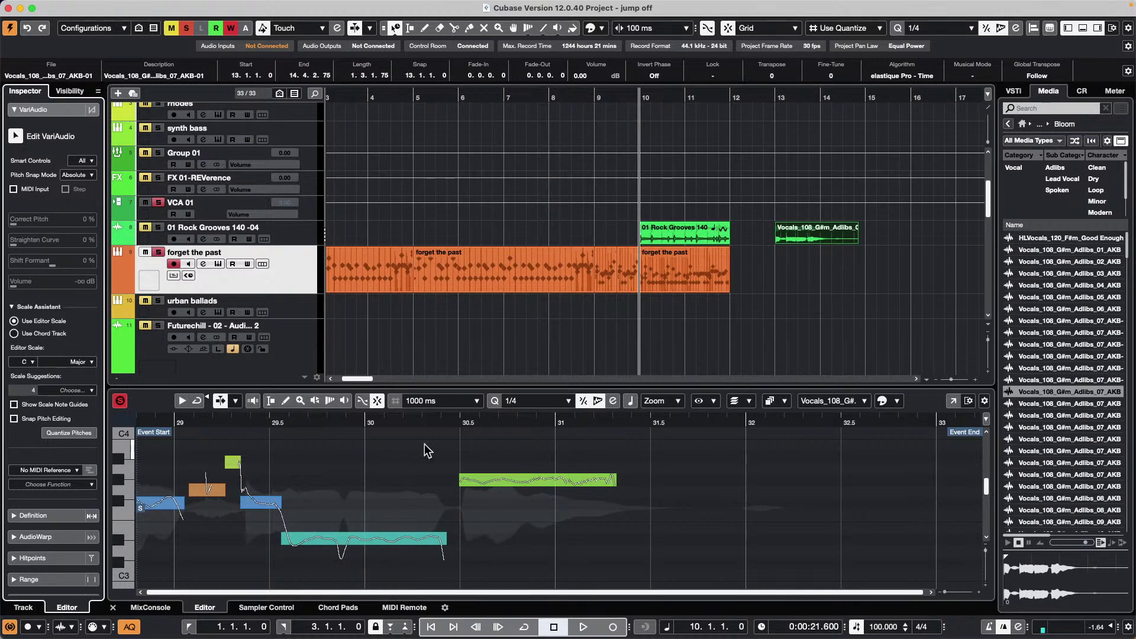
pyautogui.click(509, 486)
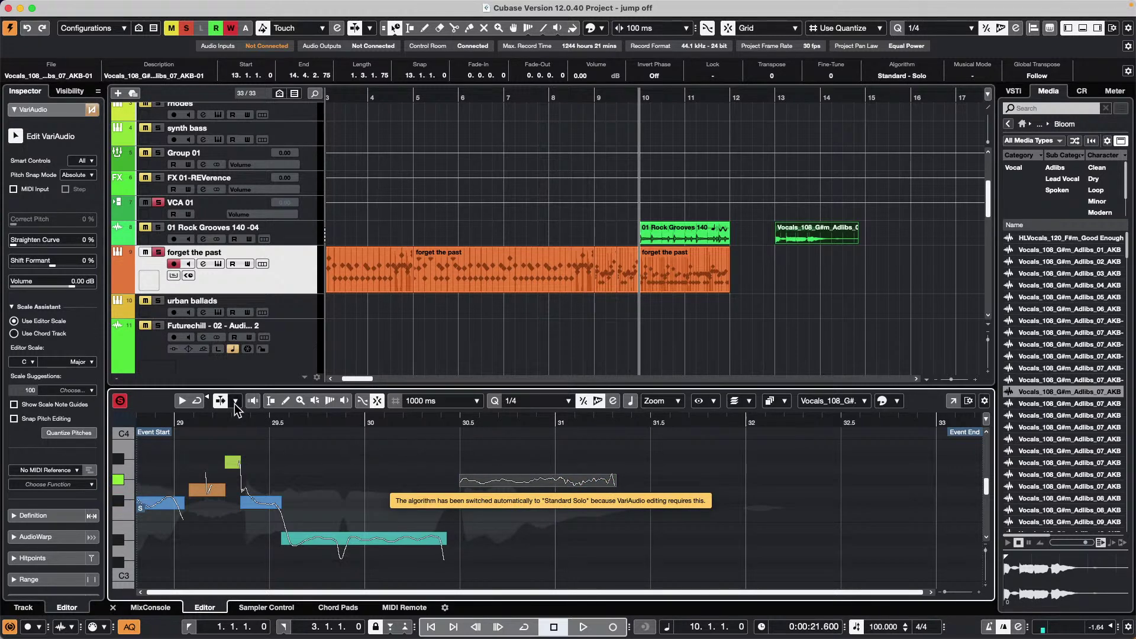
pyautogui.moveTo(519, 482)
pyautogui.mouseDown()
pyautogui.moveTo(515, 455)
pyautogui.moveTo(518, 543)
pyautogui.moveTo(520, 480)
pyautogui.mouseUp()
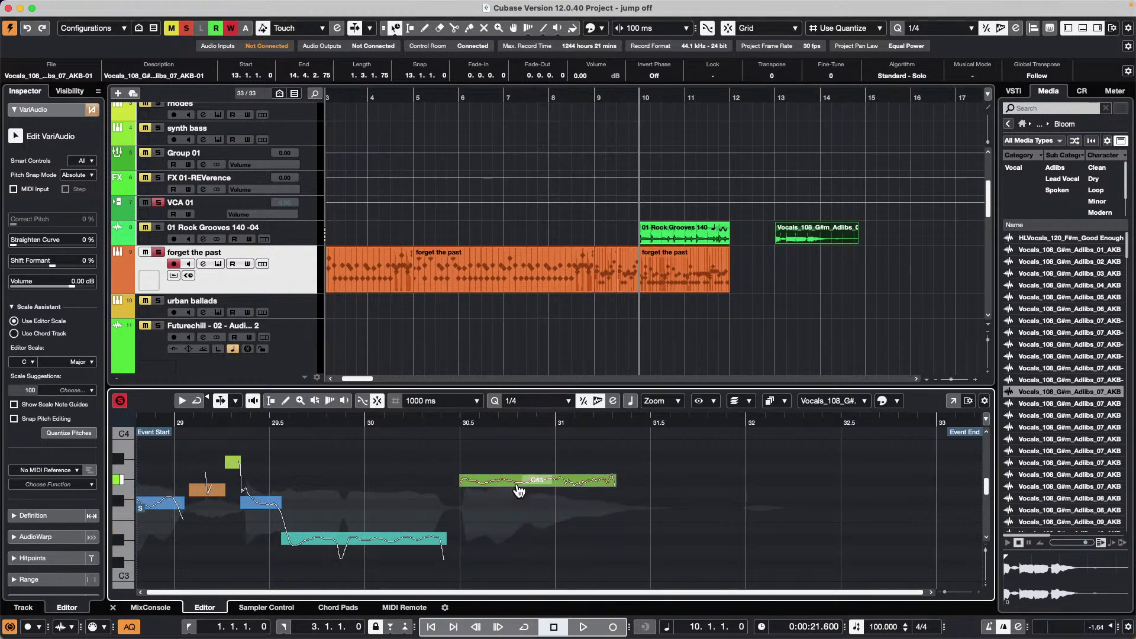
pyautogui.click(254, 402)
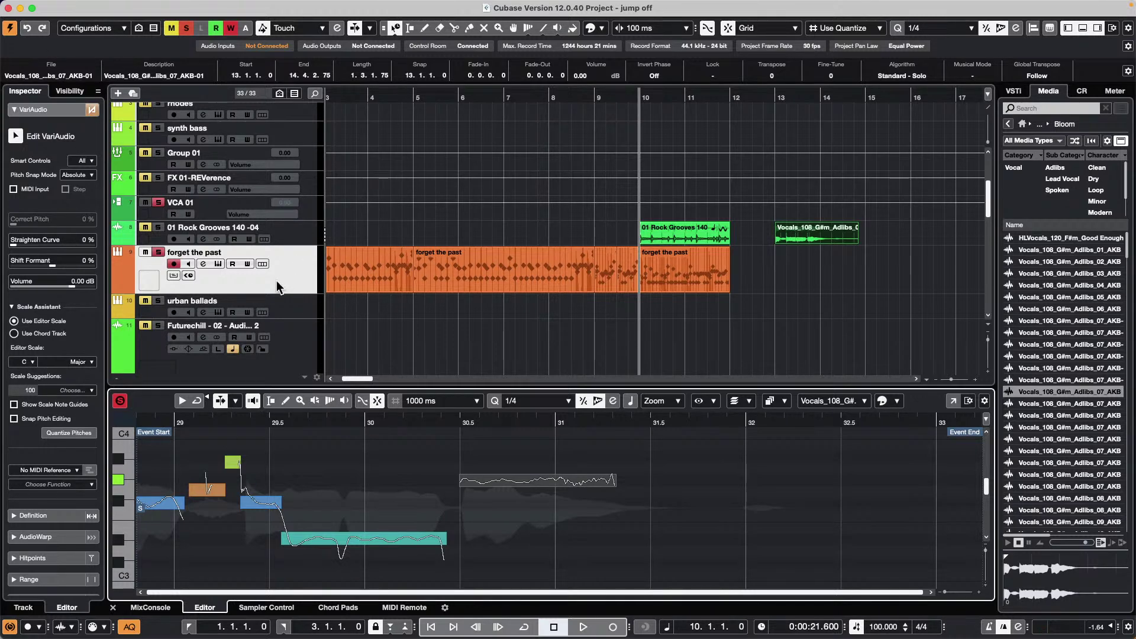
# Select the "forget the past" track and inspect the audio system and MIDI Port Setup pages in Studio Setup.
pyautogui.click(306, 270)
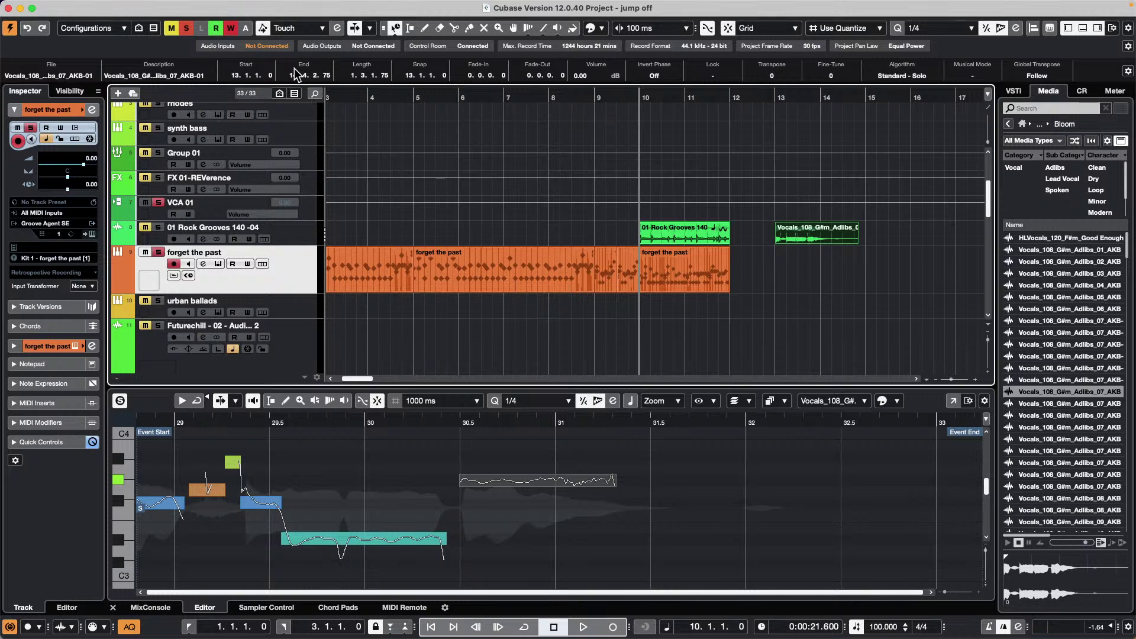
pyautogui.click(351, 7)
pyautogui.moveTo(309, 7)
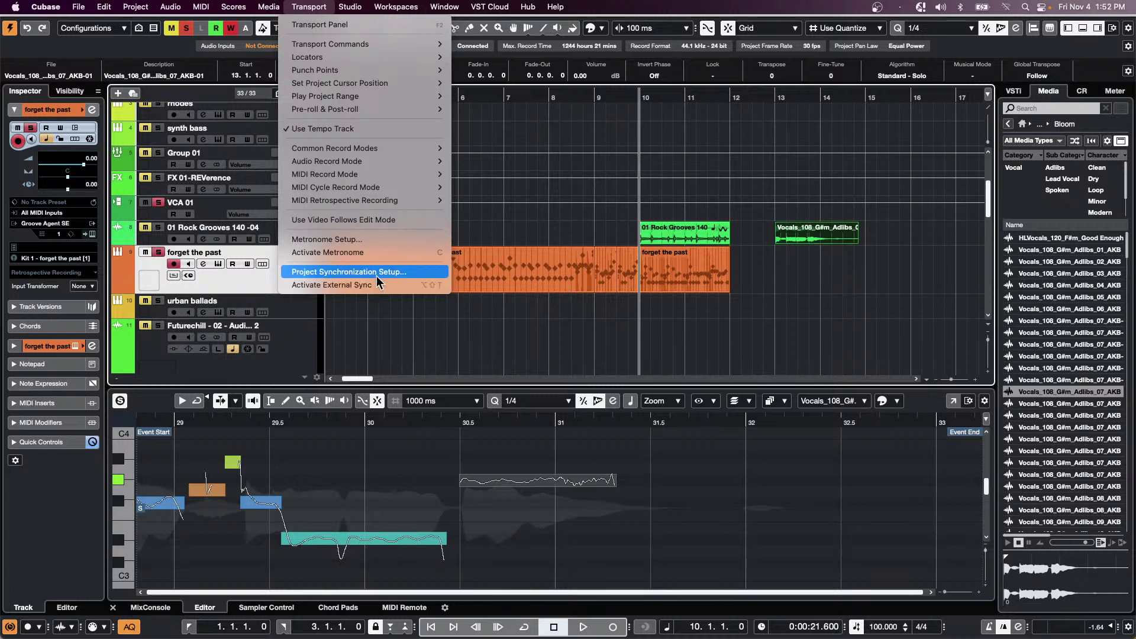
pyautogui.moveTo(365, 8)
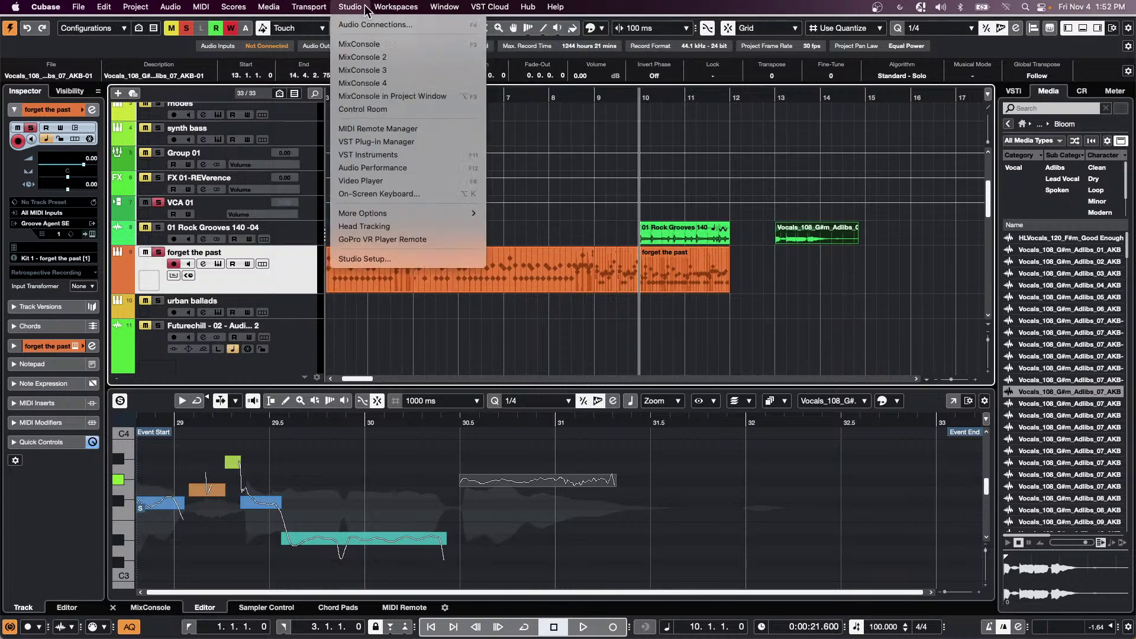
pyautogui.click(365, 259)
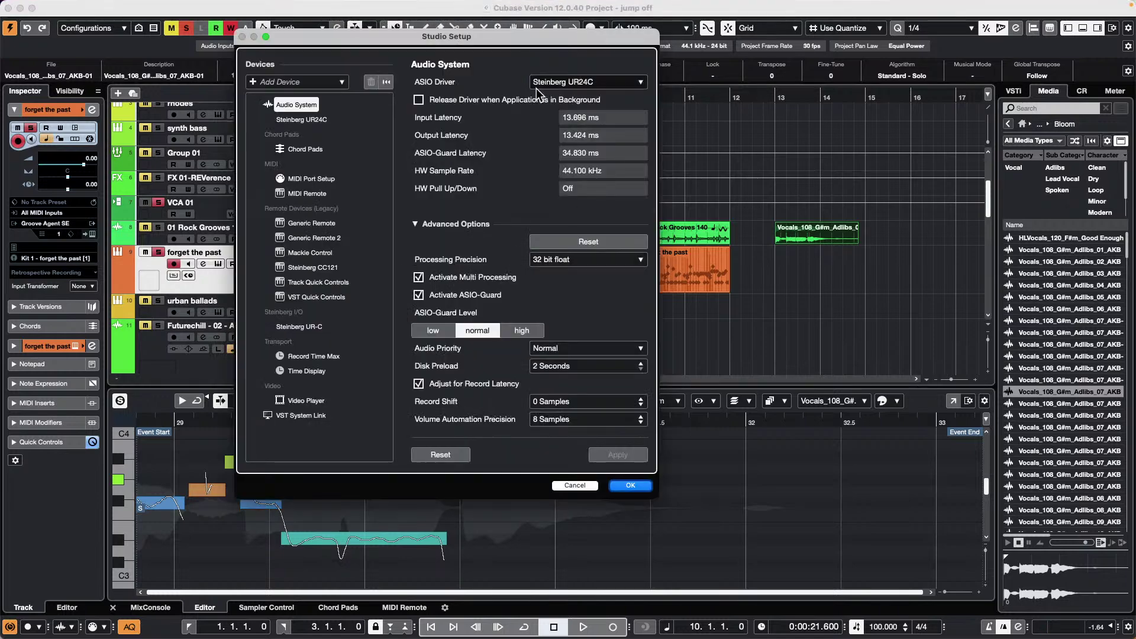
pyautogui.click(311, 178)
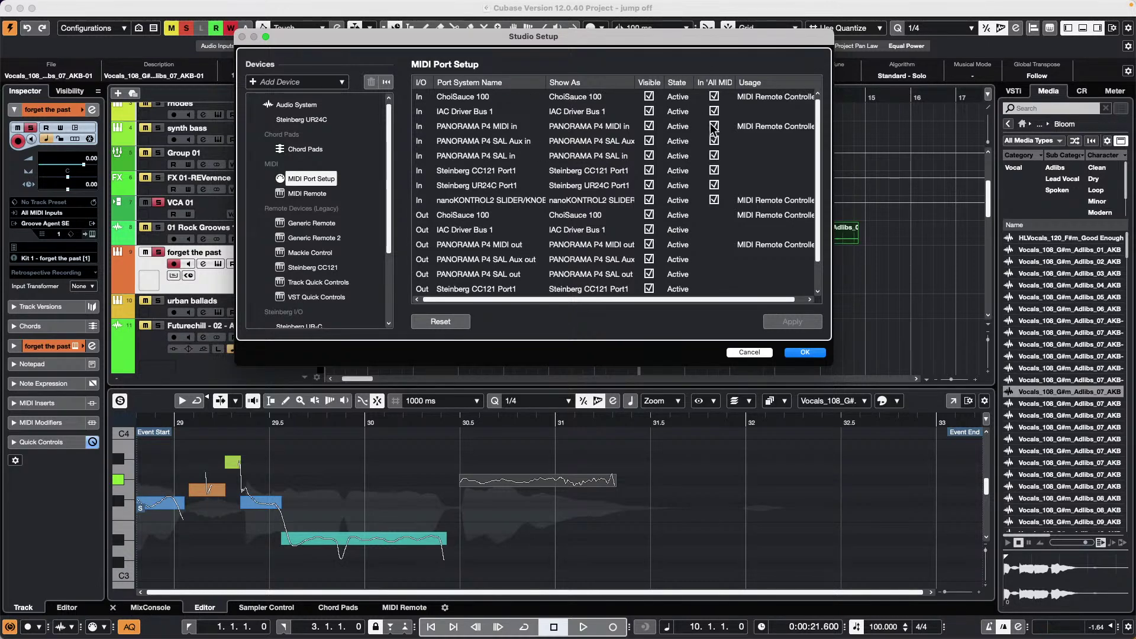
pyautogui.click(805, 352)
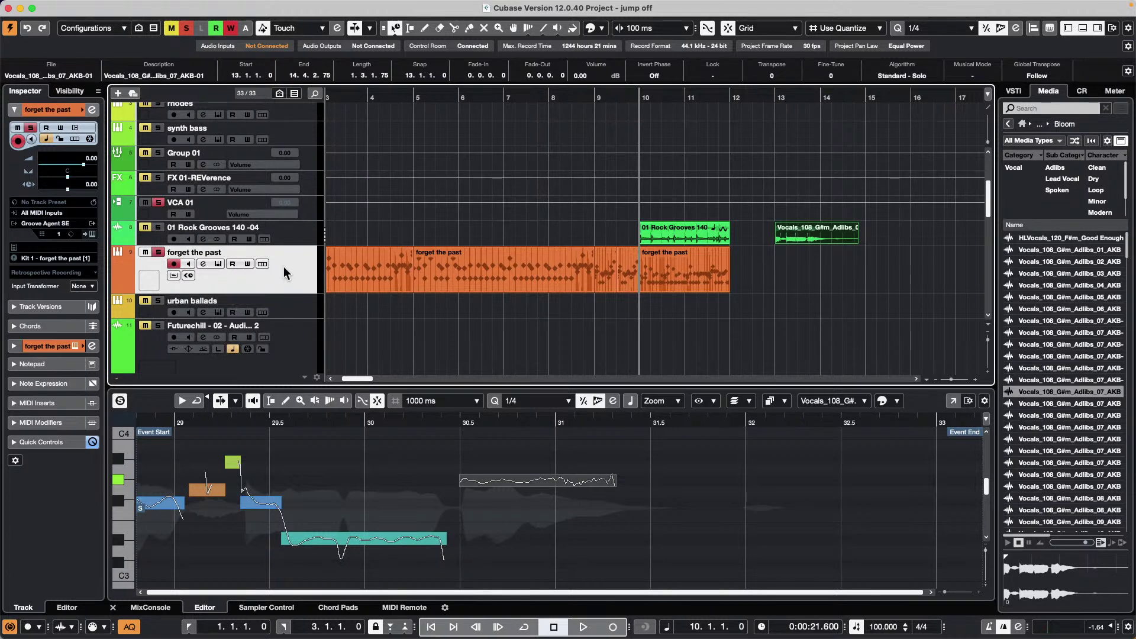
# Set the "forget the past" track's MIDI input to Not Connected and review the other available MIDI inputs.
pyautogui.click(38, 213)
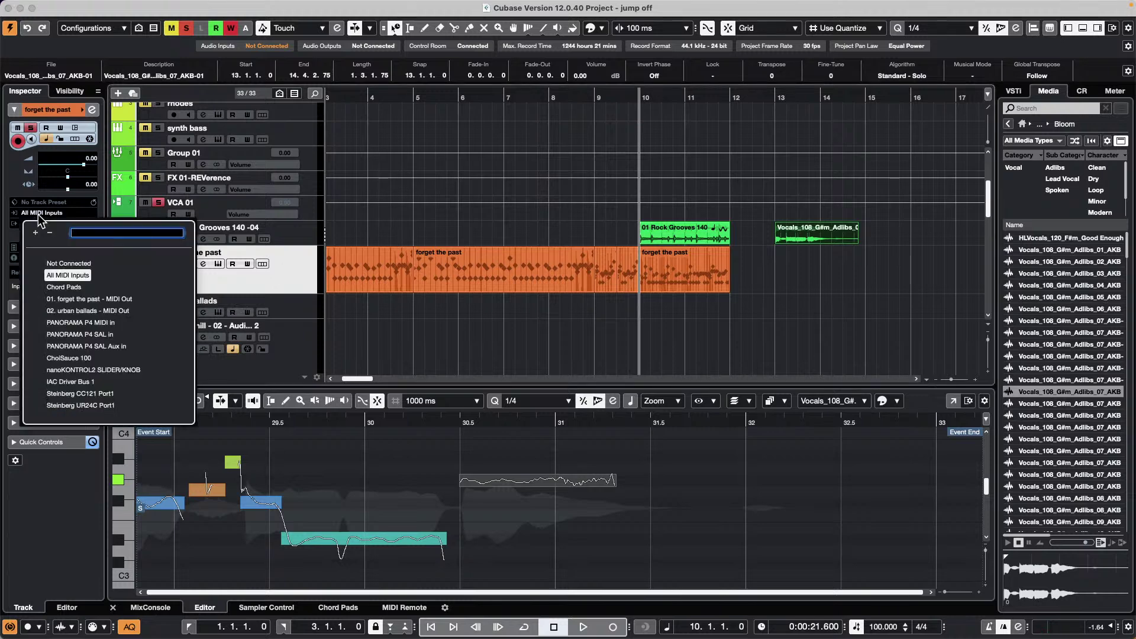
pyautogui.click(275, 267)
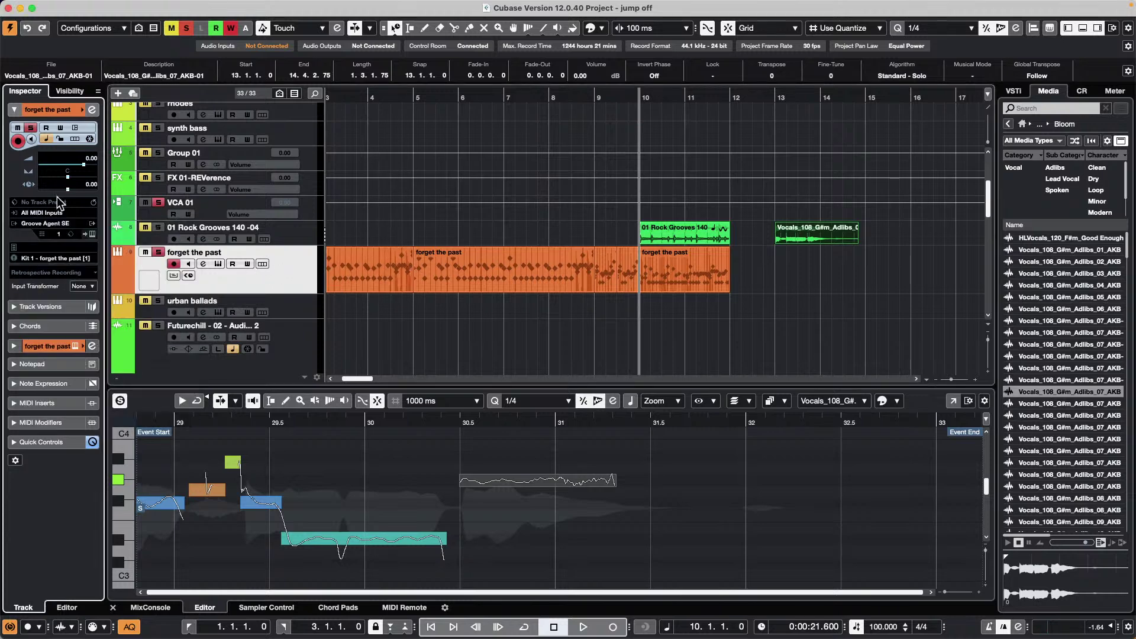
pyautogui.click(69, 214)
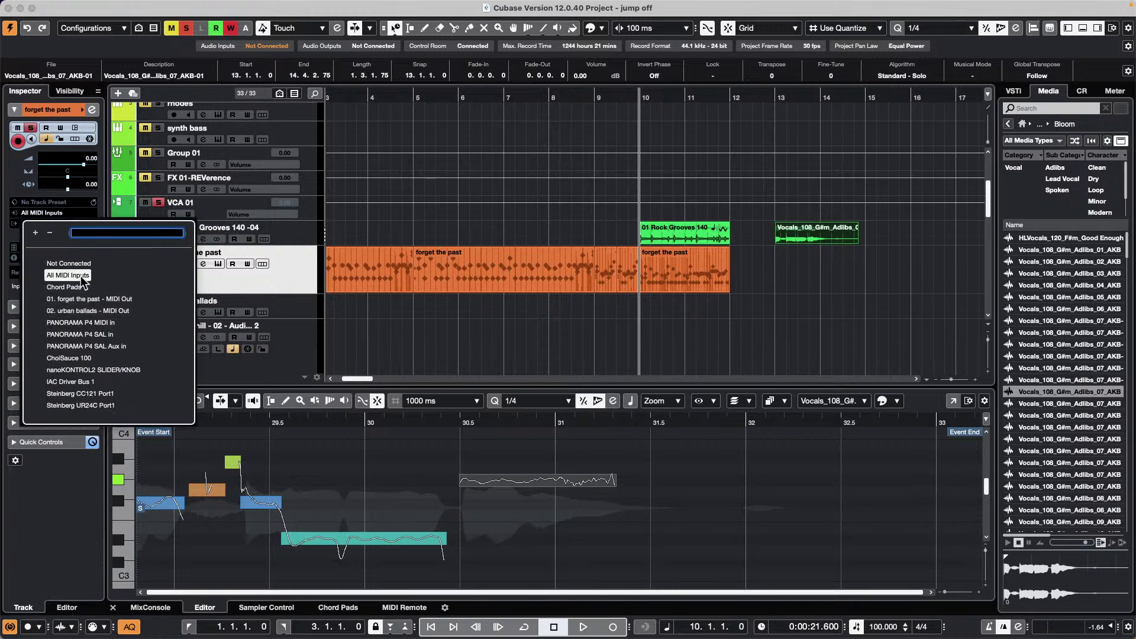
pyautogui.click(76, 261)
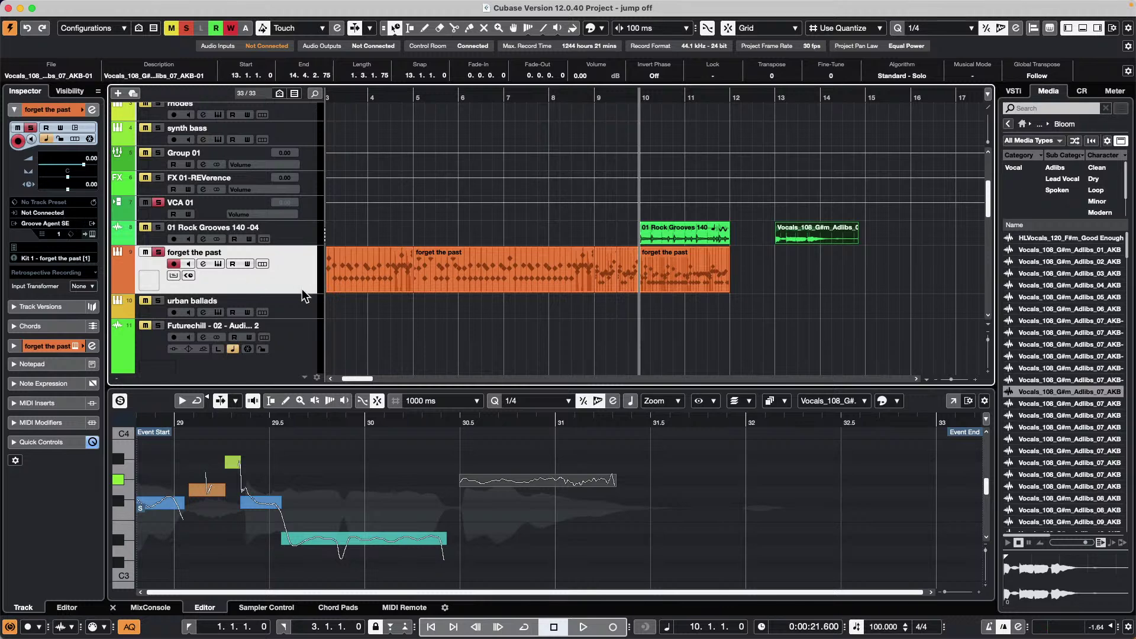
pyautogui.click(65, 212)
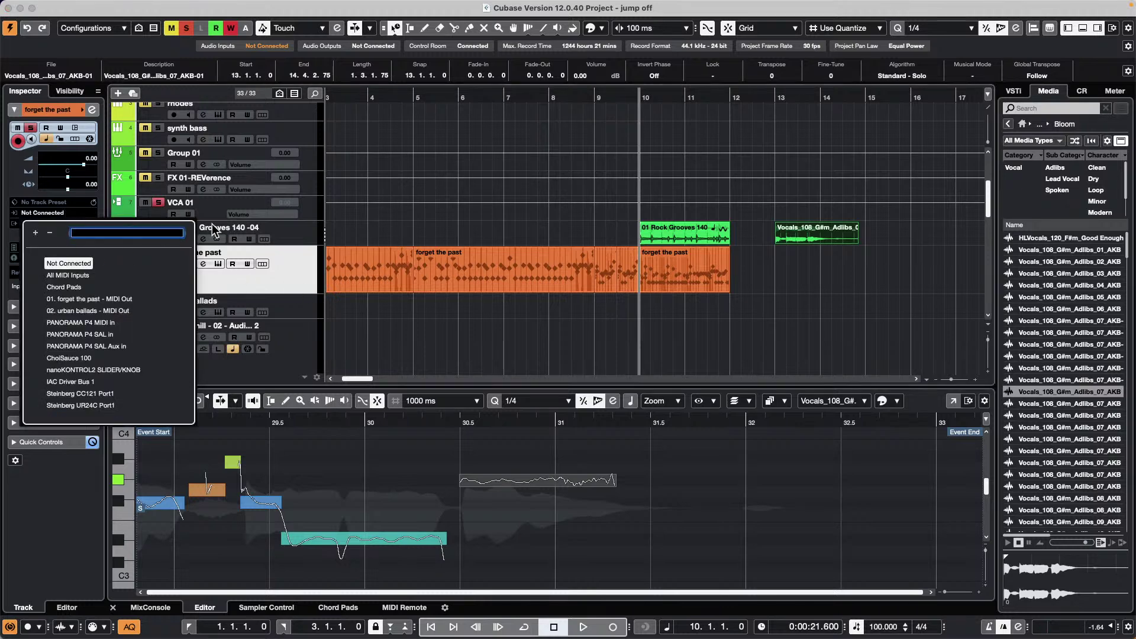
pyautogui.click(306, 227)
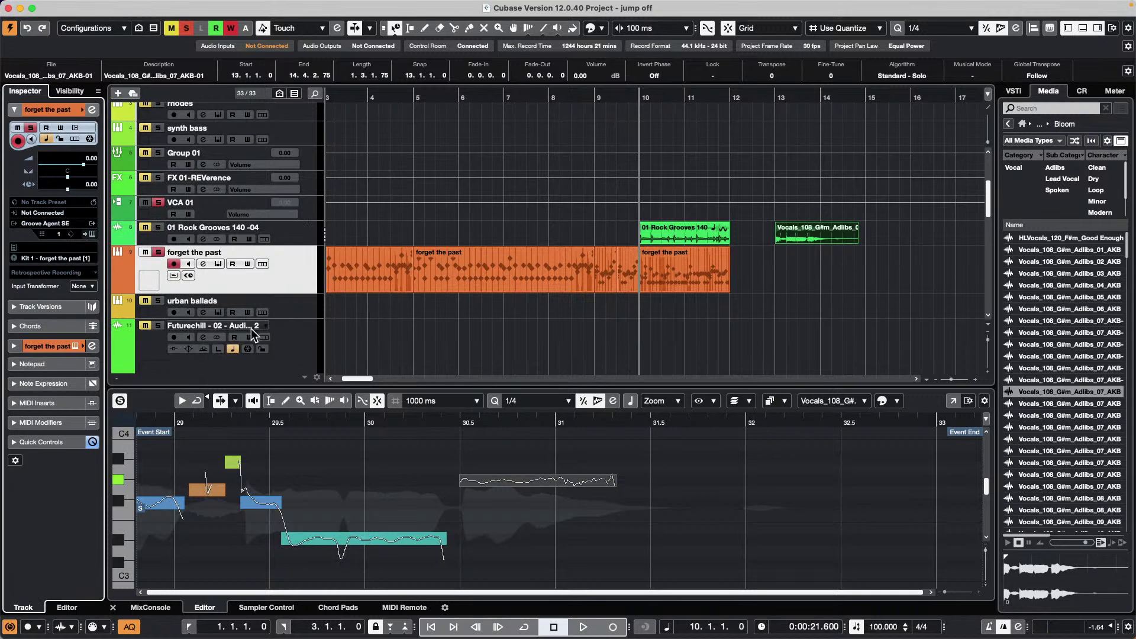
pyautogui.click(367, 251)
# Select the "01 Rock Grooves 140 -04" track and play the vocal clip from bar 13.
pyautogui.click(303, 232)
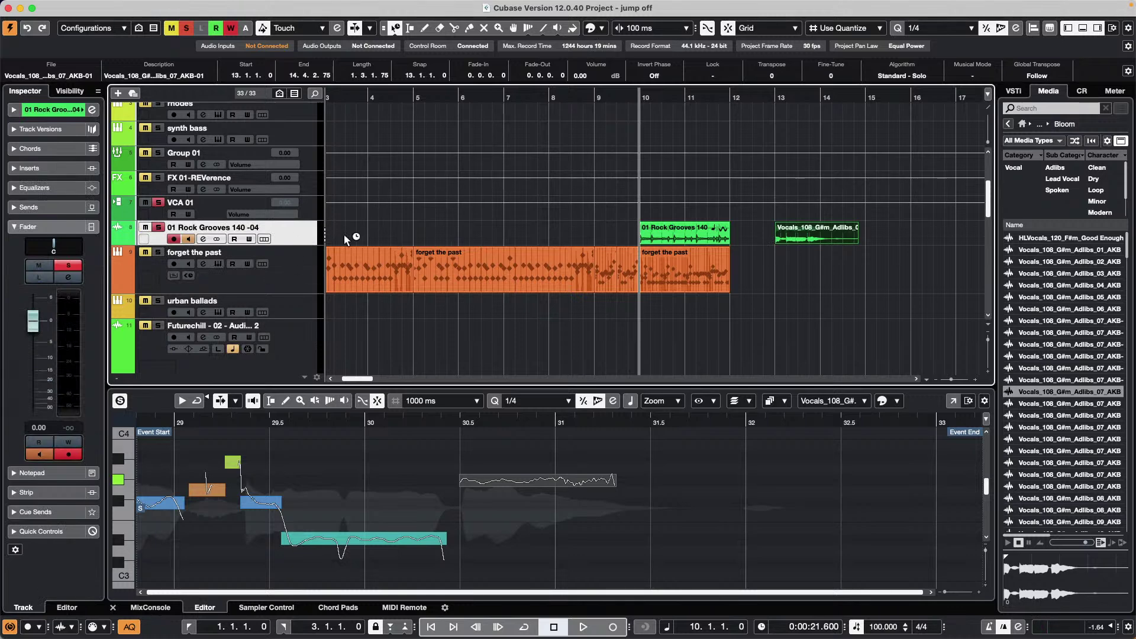
pyautogui.click(773, 98)
pyautogui.press('space')
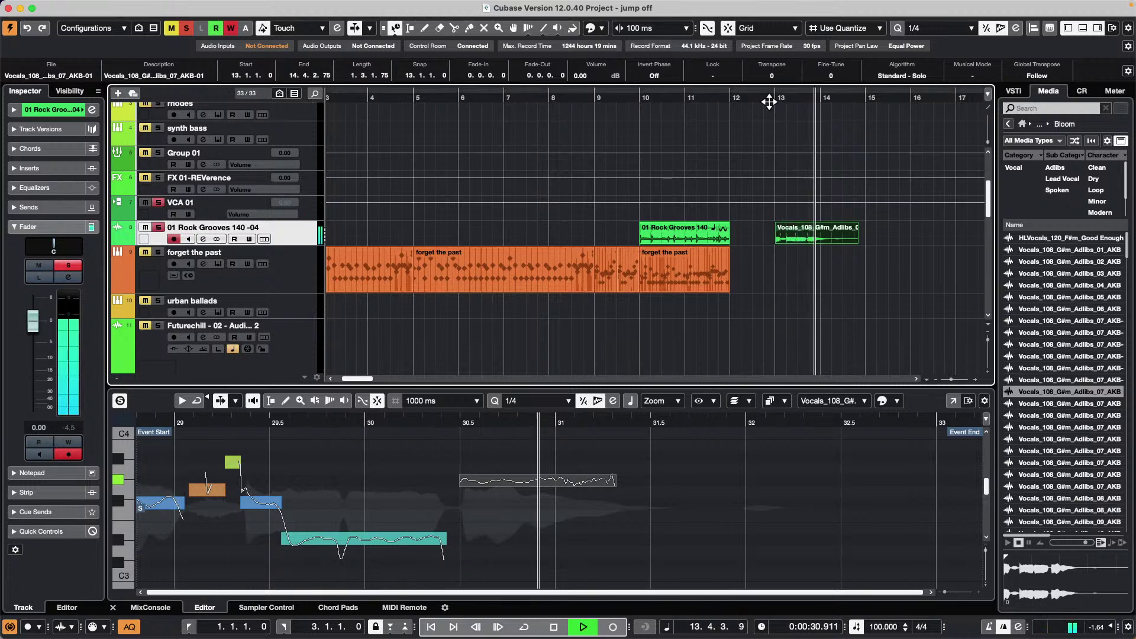
pyautogui.press('space')
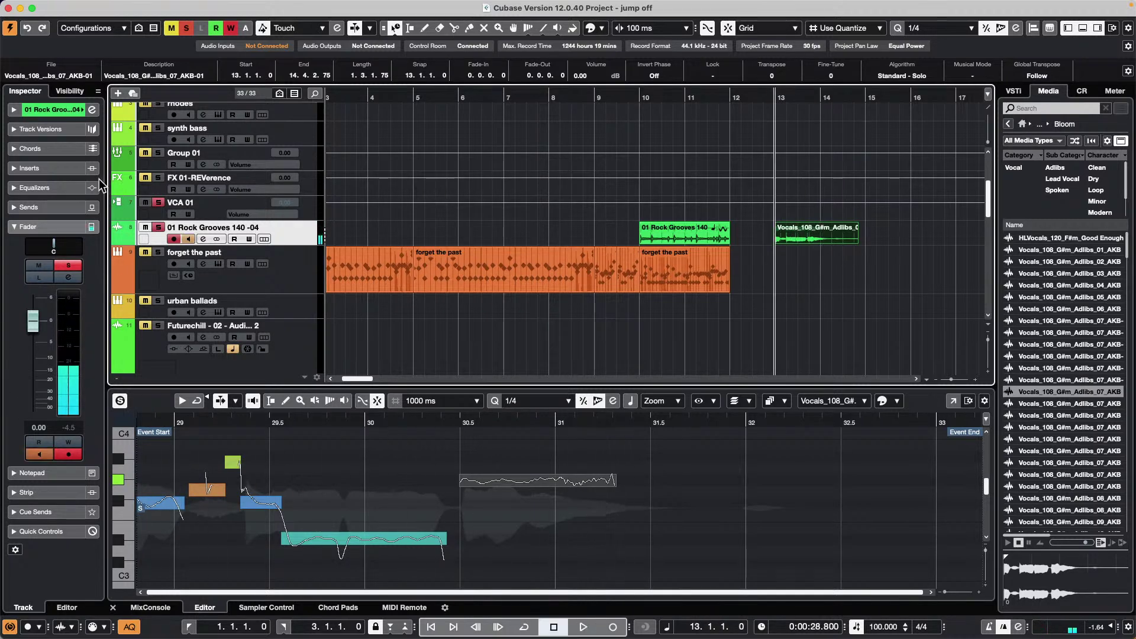
# Insert LoopMash FX in the Rock Grooves track's first insert slot and position its window over the track list.
pyautogui.click(51, 172)
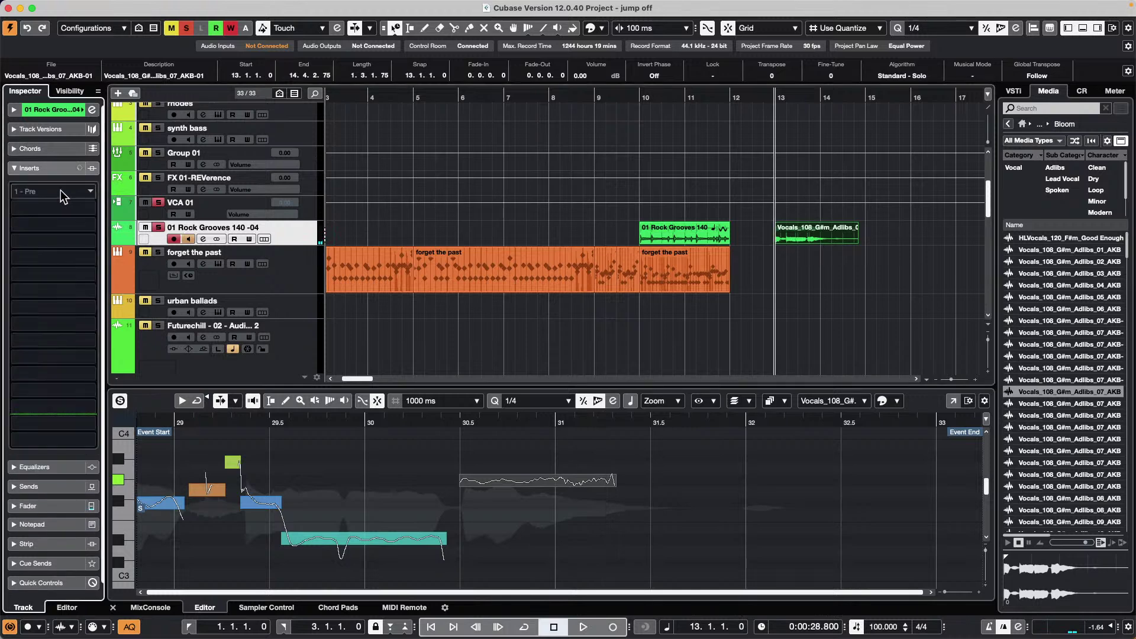
pyautogui.click(92, 188)
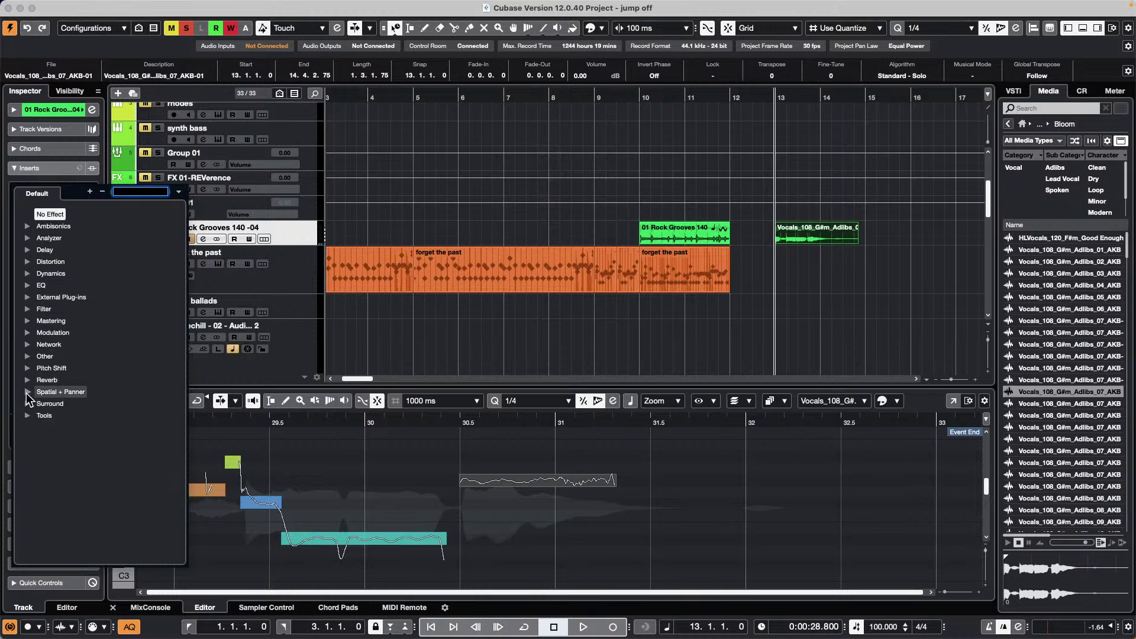
pyautogui.click(27, 356)
pyautogui.click(70, 367)
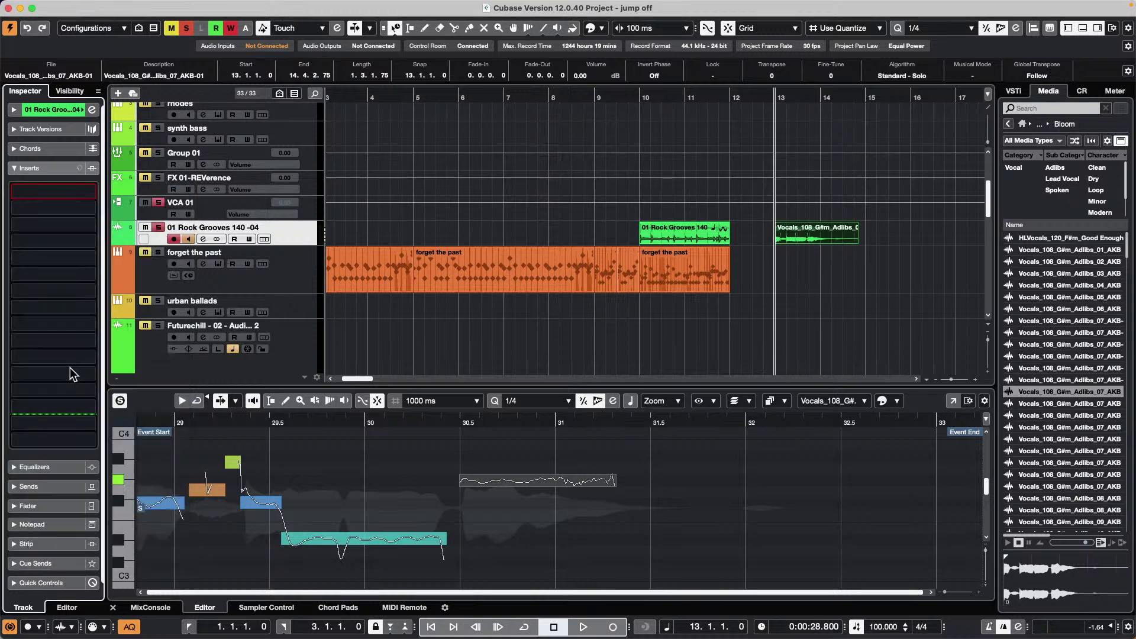
pyautogui.moveTo(525, 107); pyautogui.dragTo(386, 107)
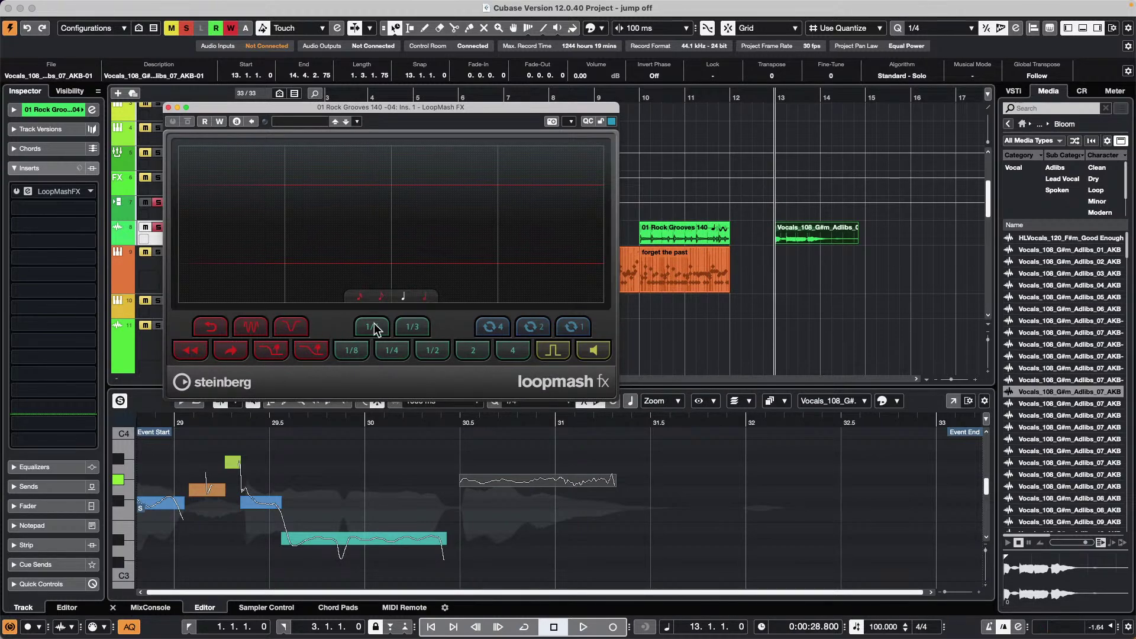
# Enable read and write automation in LoopMash FX, record a trial V-shaped effect over the vocal, and undo that pass.
pyautogui.click(219, 121)
pyautogui.press('space')
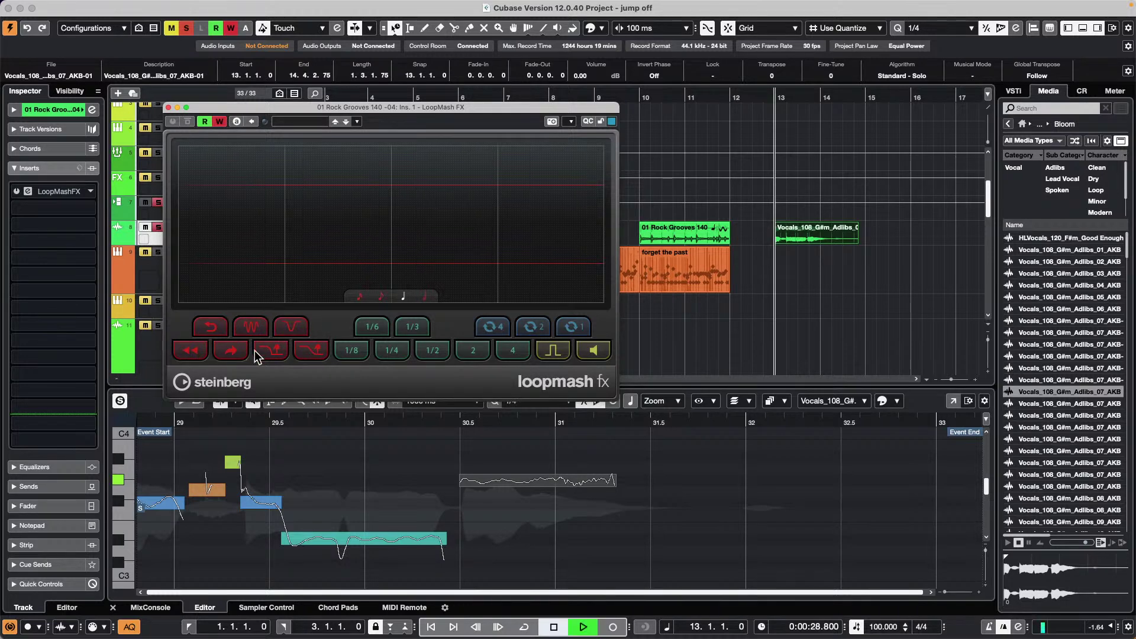
pyautogui.click(288, 327)
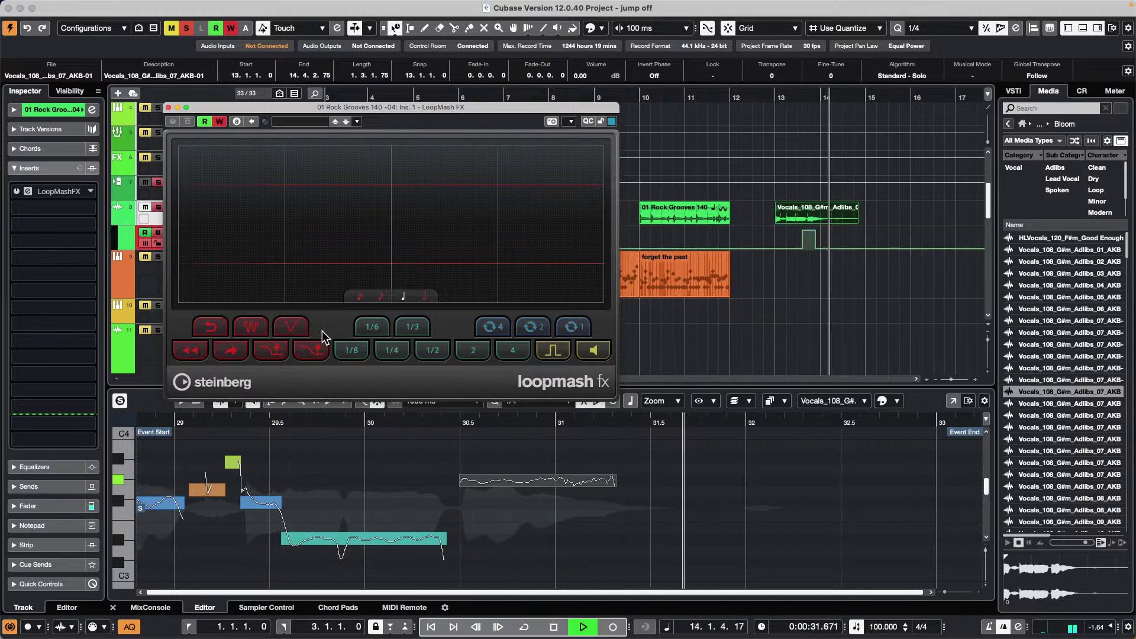
pyautogui.press('space')
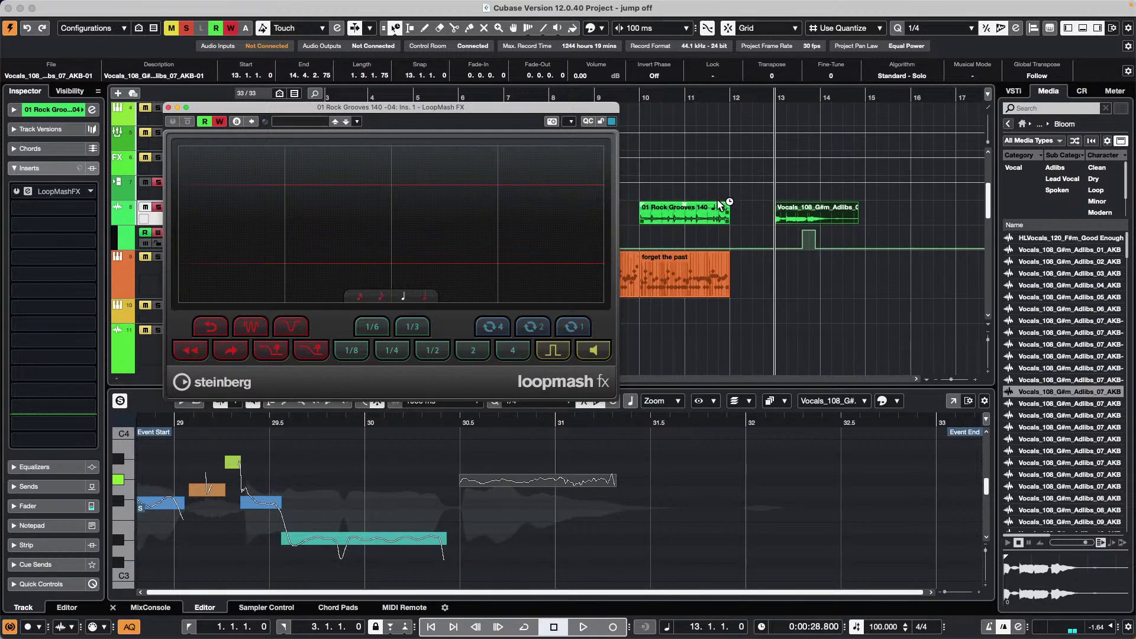
pyautogui.press('super+z')
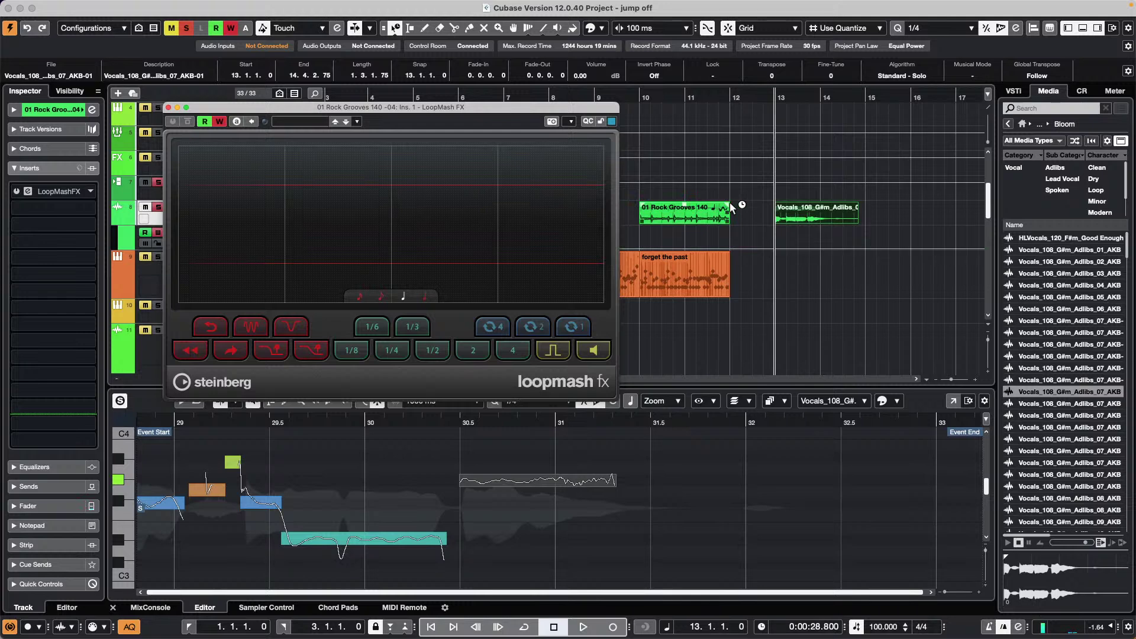
# Loop the vocal event at bar 13 and record automation of LoopMash FX's zigzag-wave effect during playback.
pyautogui.click(800, 213)
pyautogui.press('p')
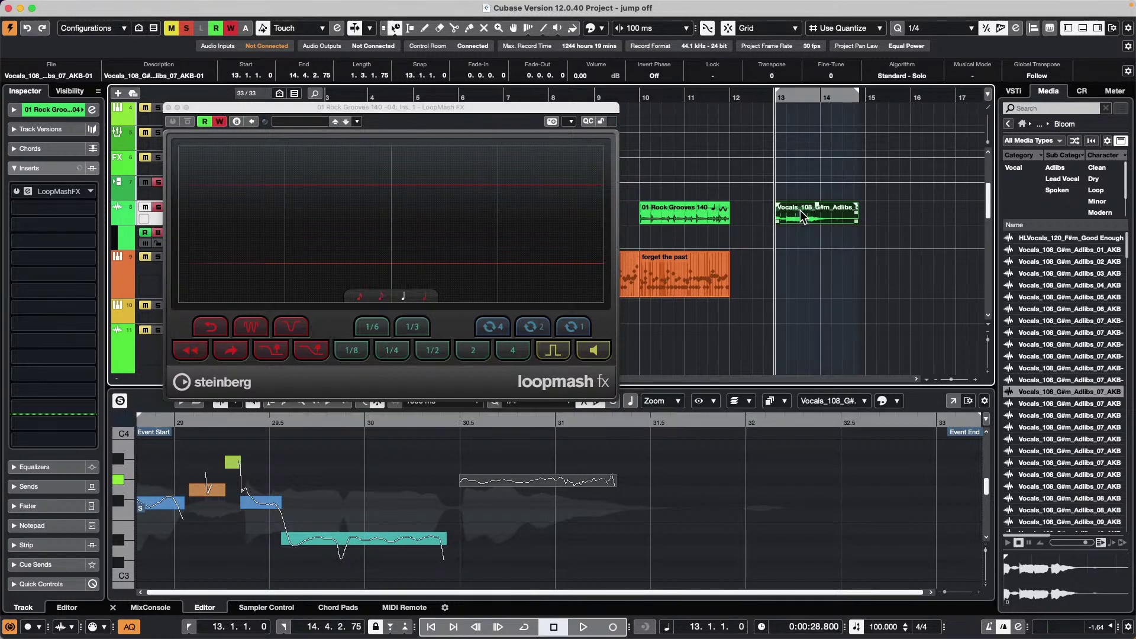
pyautogui.press('/')
pyautogui.press('space')
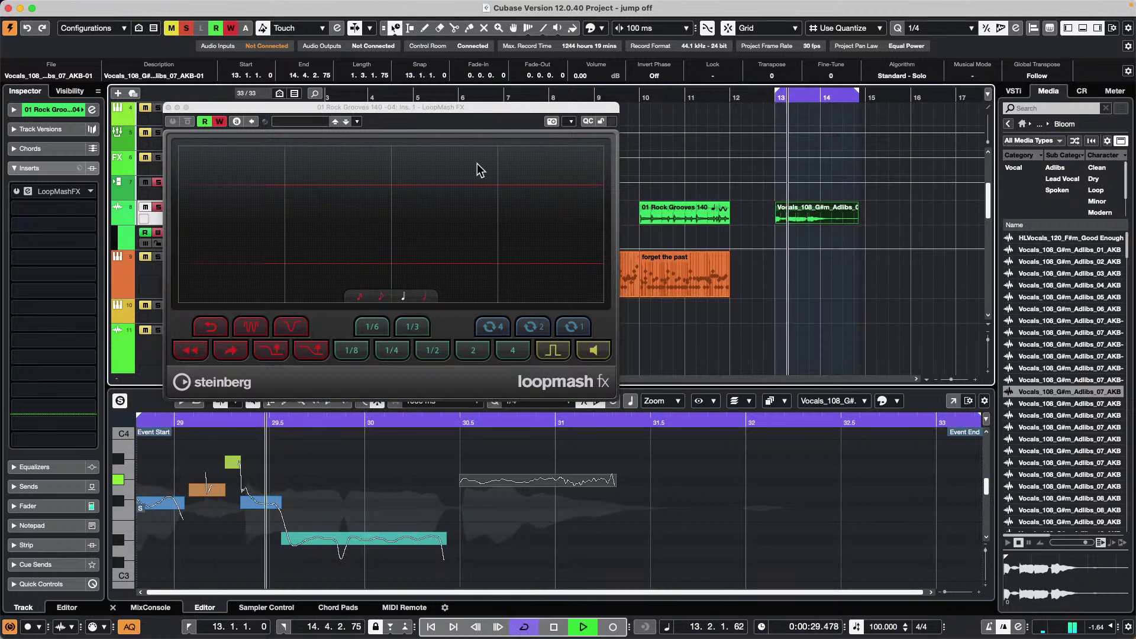
pyautogui.click(255, 319)
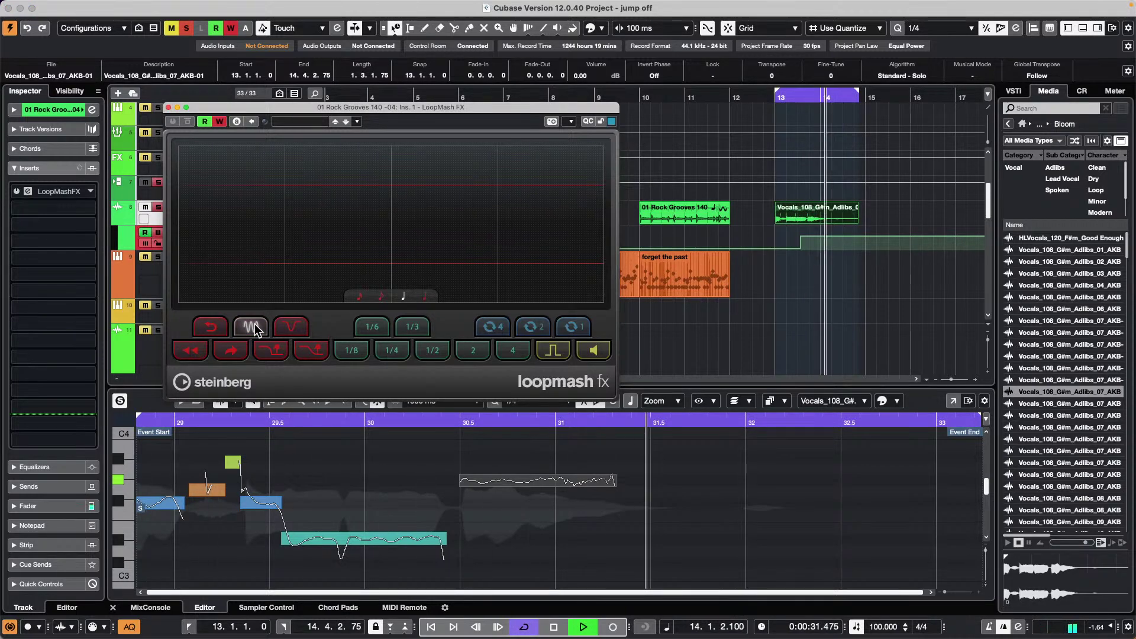
pyautogui.press('space')
# Activate the LoopMash FX insert and record its V-shaped effect as automation over the looping vocal.
pyautogui.moveTo(426, 109); pyautogui.dragTo(817, 308)
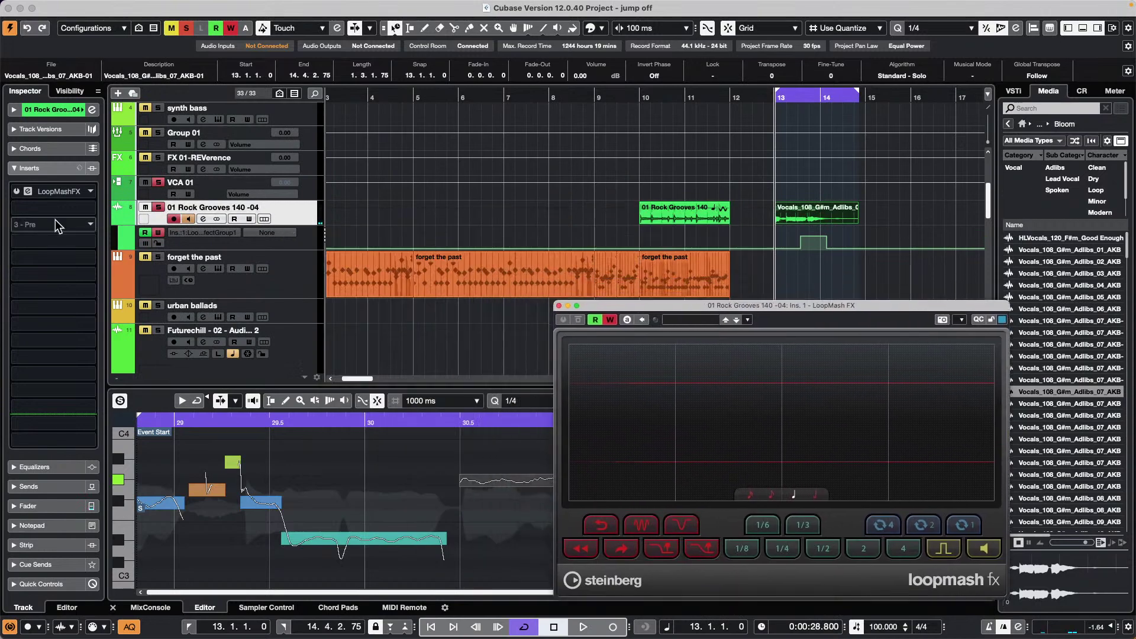
pyautogui.click(17, 193)
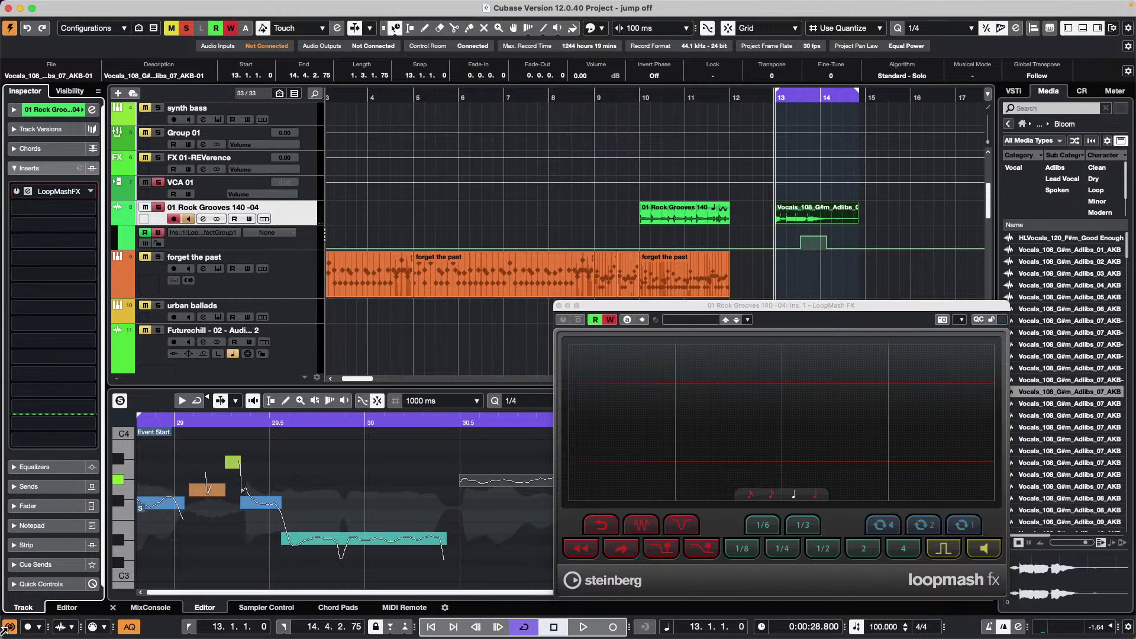
pyautogui.press('space')
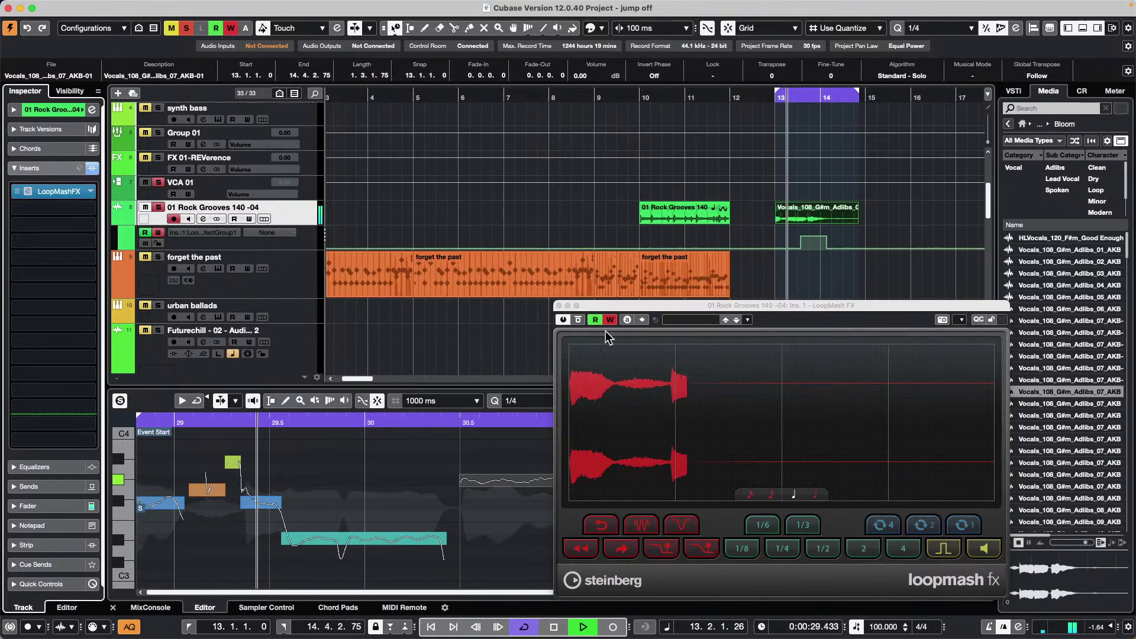
pyautogui.click(676, 523)
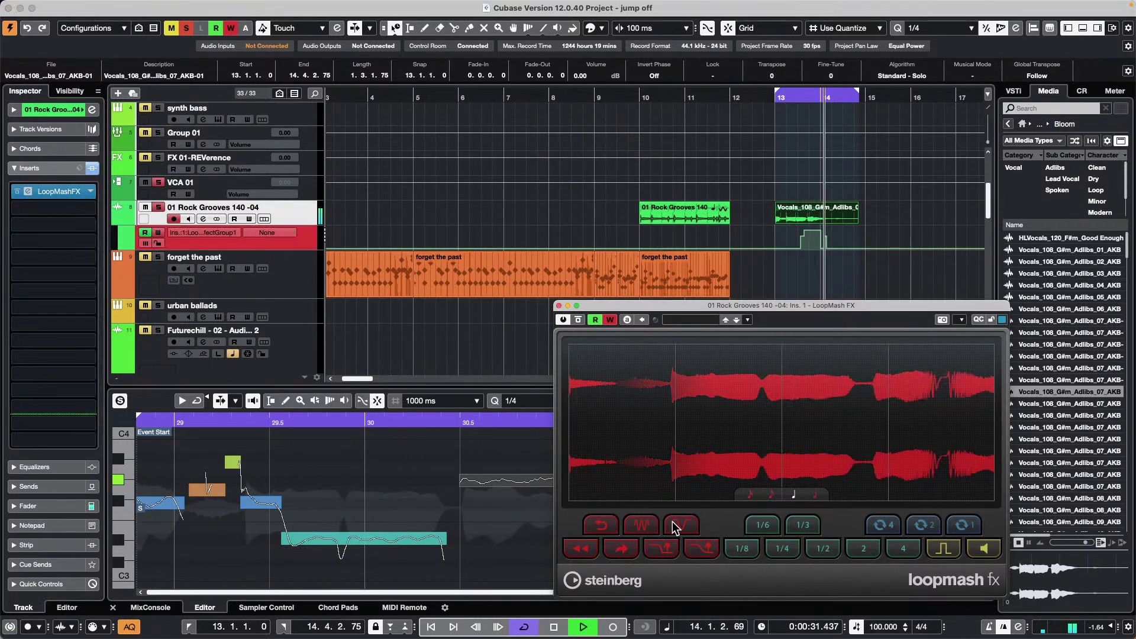
pyautogui.moveTo(707, 307); pyautogui.dragTo(341, 137)
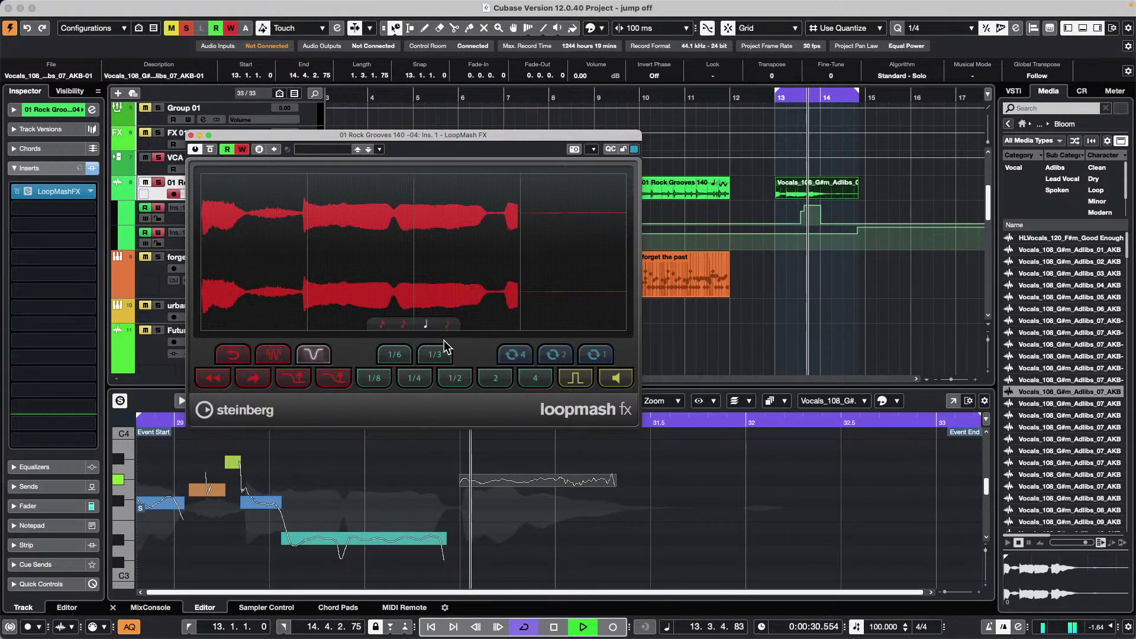
pyautogui.press('space')
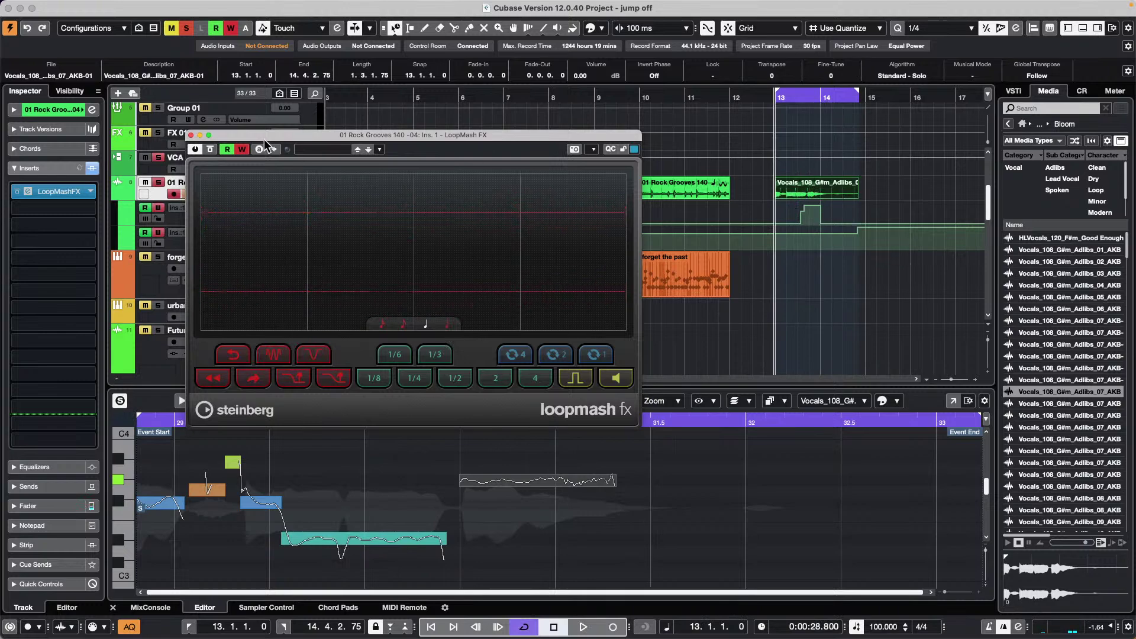
# Turn off LoopMash FX's read and write automation and try the eighth-note and half-note grid sizes during looped playback.
pyautogui.click(242, 149)
pyautogui.click(227, 149)
pyautogui.press('space')
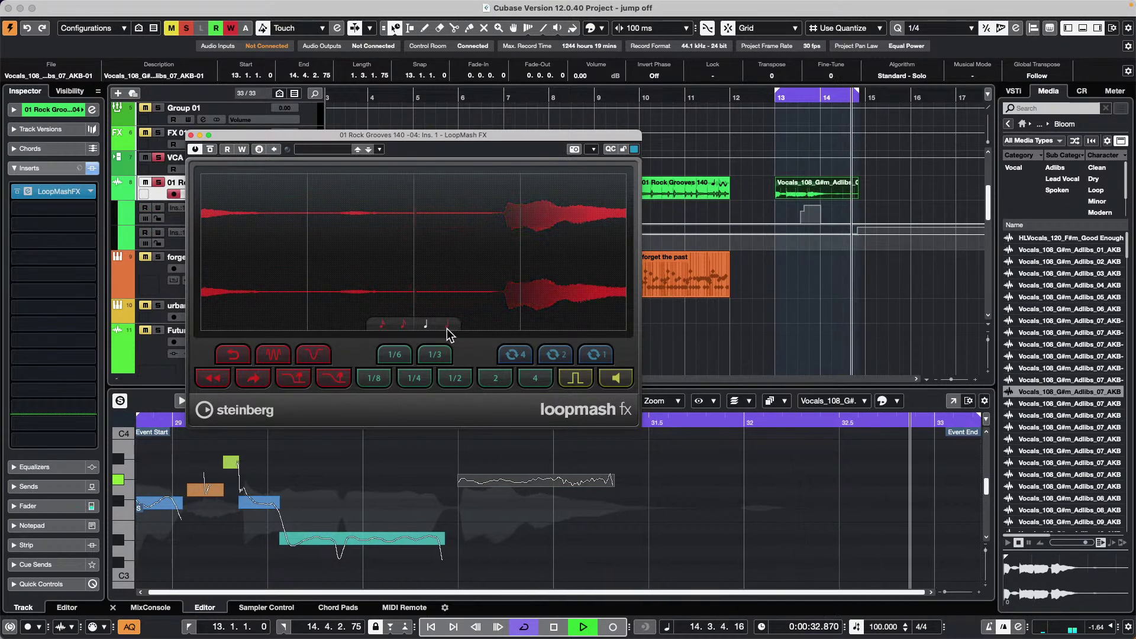
pyautogui.click(407, 324)
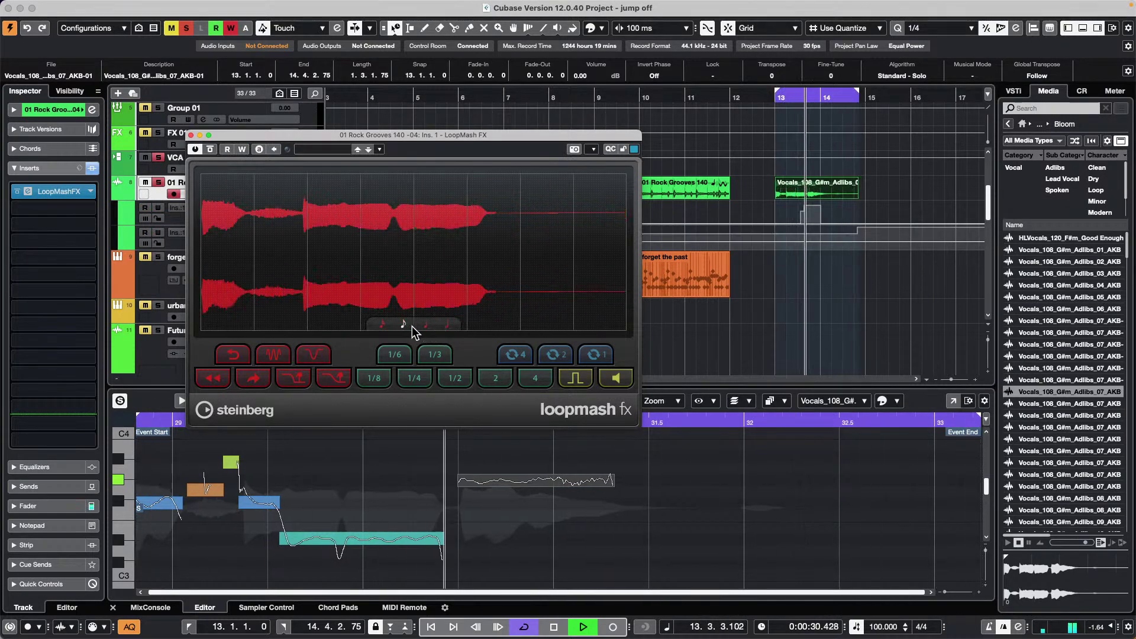
pyautogui.click(445, 325)
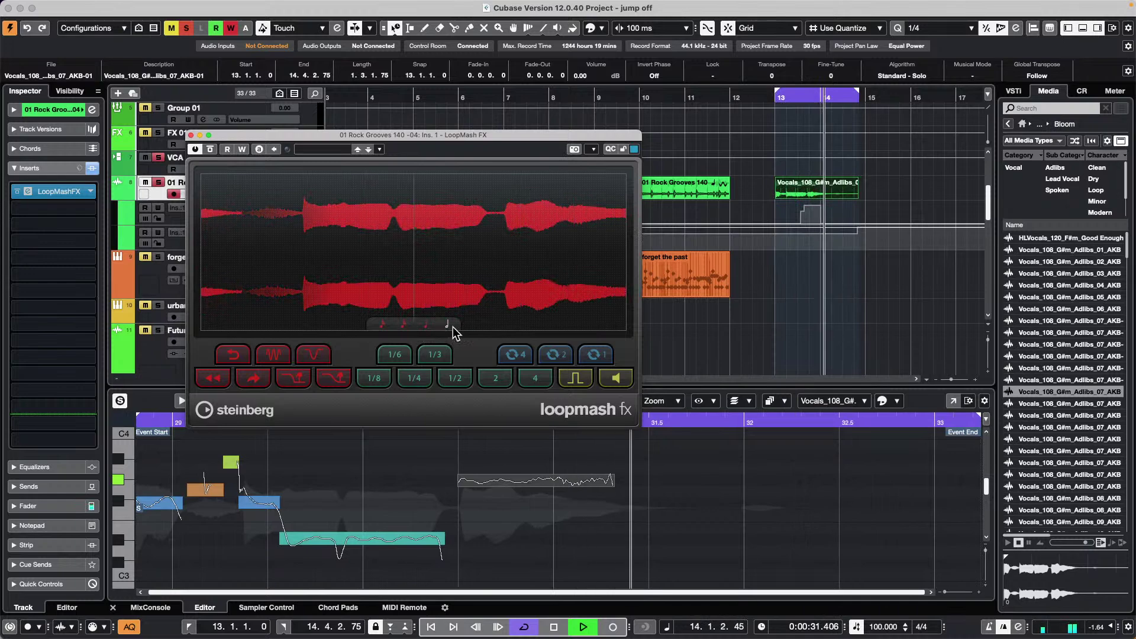
# Audition LoopMash FX's V-shaped effect and the falling-curve effect below it on the looped vocal, then close and reopen the plug-in window.
pyautogui.click(314, 355)
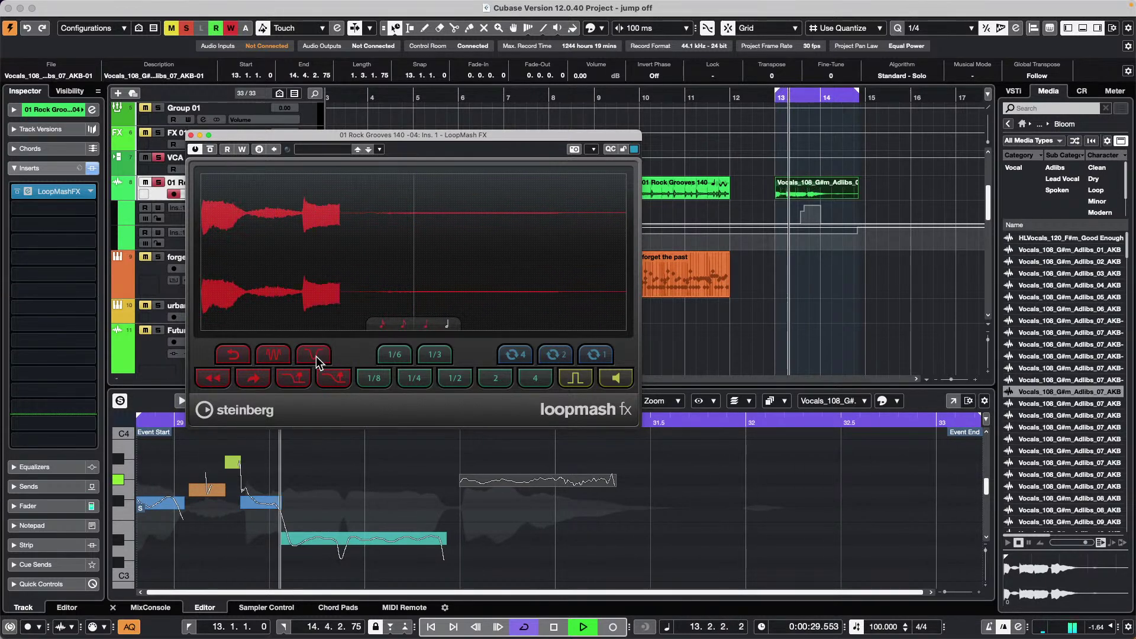
pyautogui.click(314, 355)
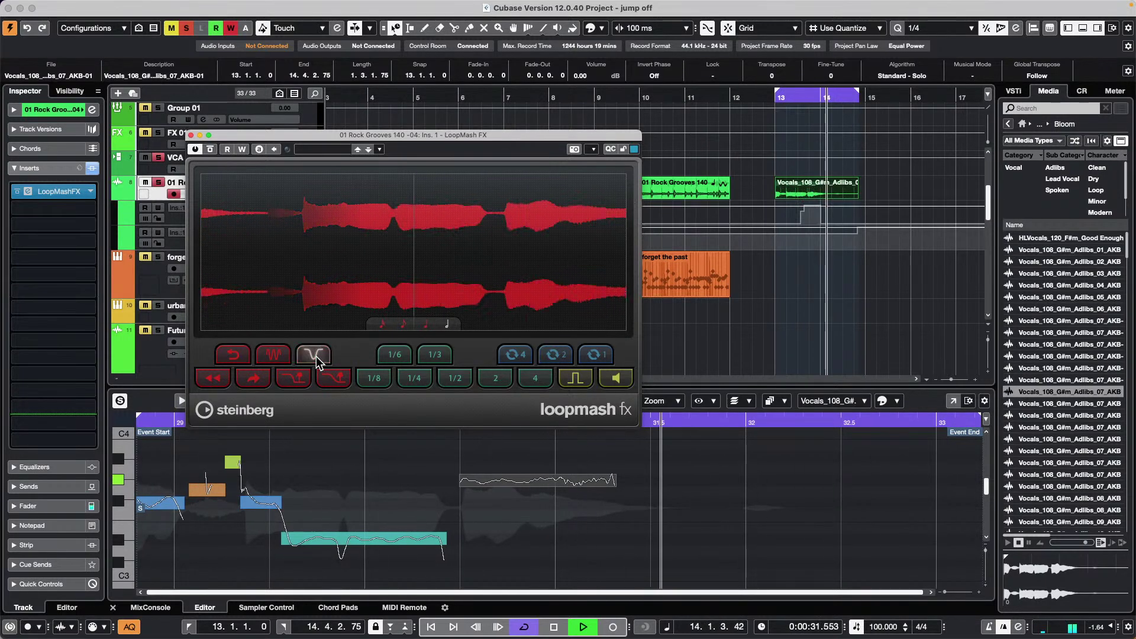
pyautogui.click(316, 356)
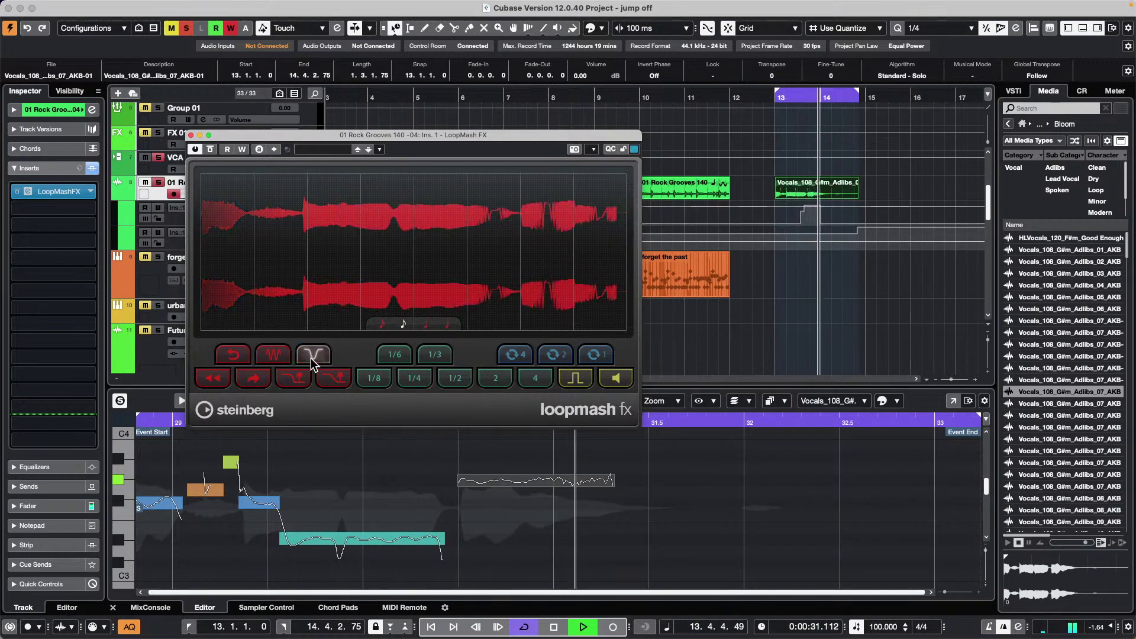
pyautogui.click(333, 379)
pyautogui.moveTo(333, 379); pyautogui.dragTo(335, 379)
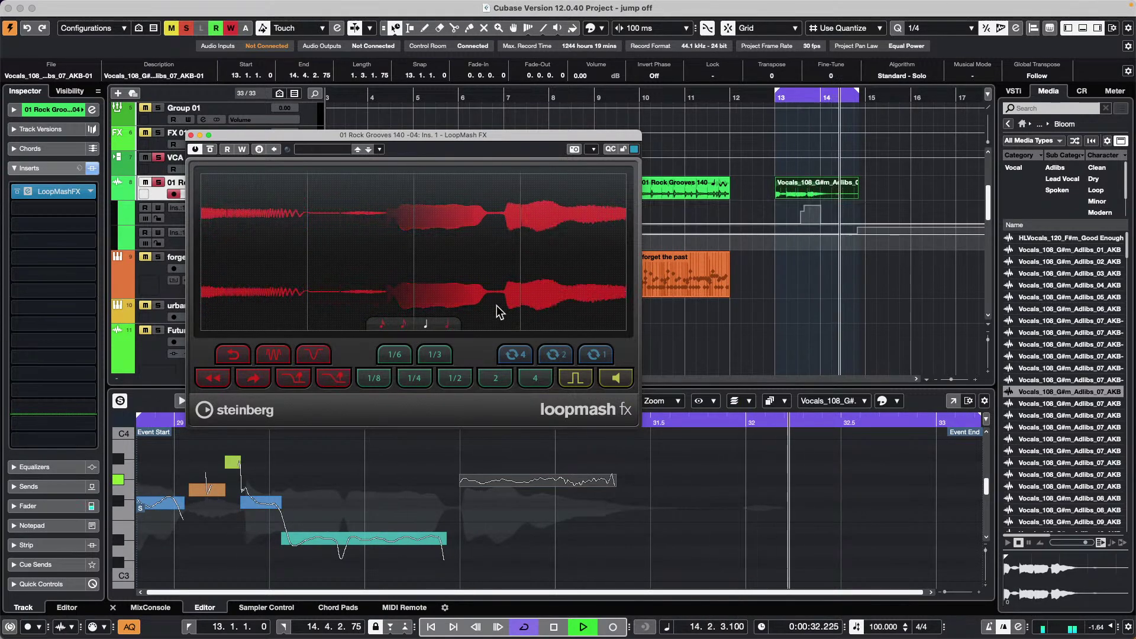
pyautogui.press('space')
pyautogui.click(28, 191)
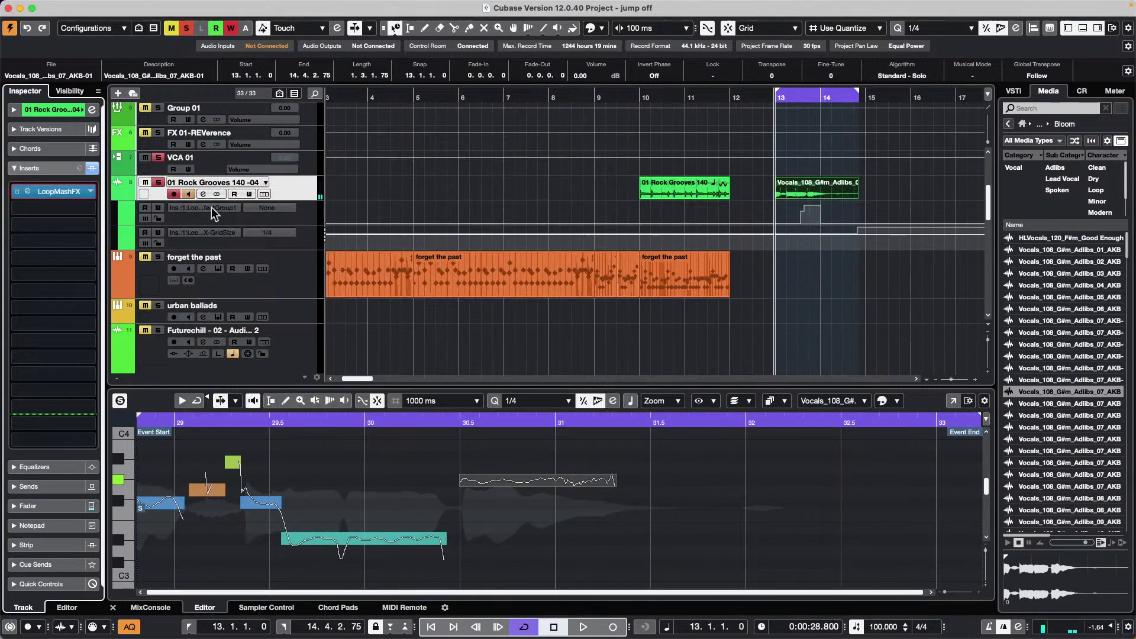
pyautogui.click(59, 192)
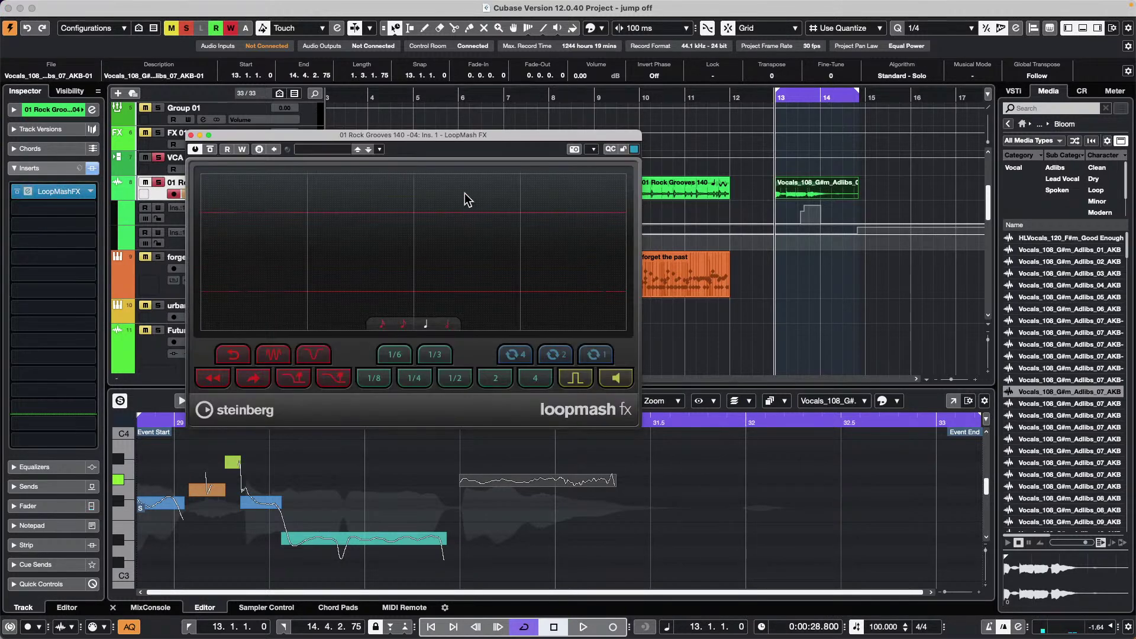
# Close the LoopMash FX window and open the recent project Amos Moses - GO.cpr.
pyautogui.click(191, 135)
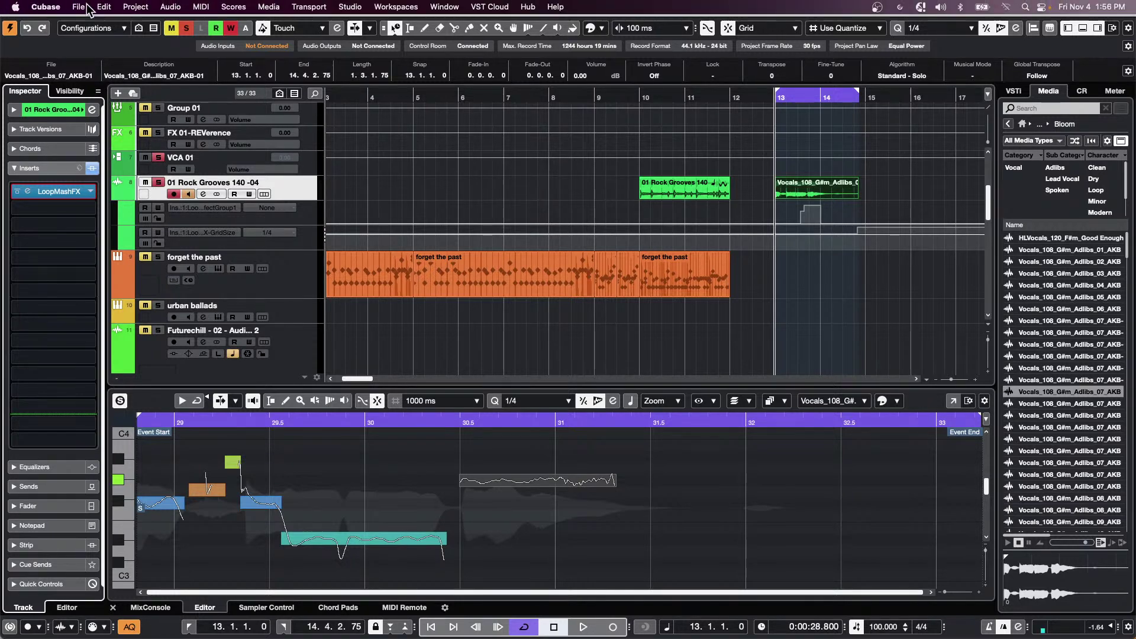
pyautogui.click(80, 7)
pyautogui.moveTo(117, 259)
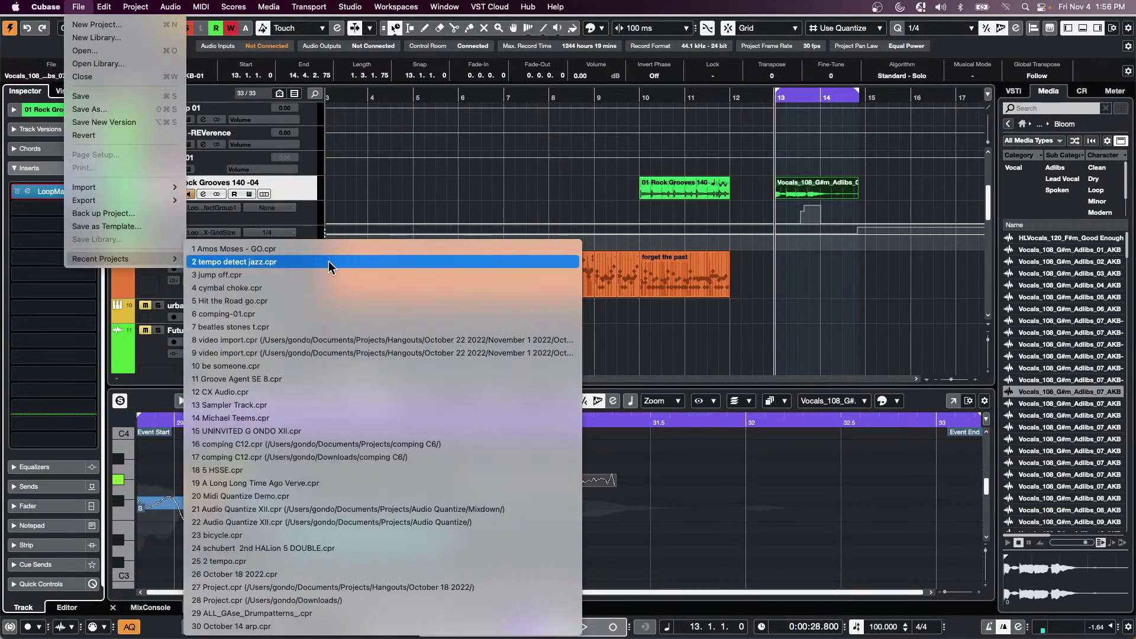
pyautogui.click(314, 249)
# Revert the Amos Moses - GO project to its last saved version.
pyautogui.click(79, 7)
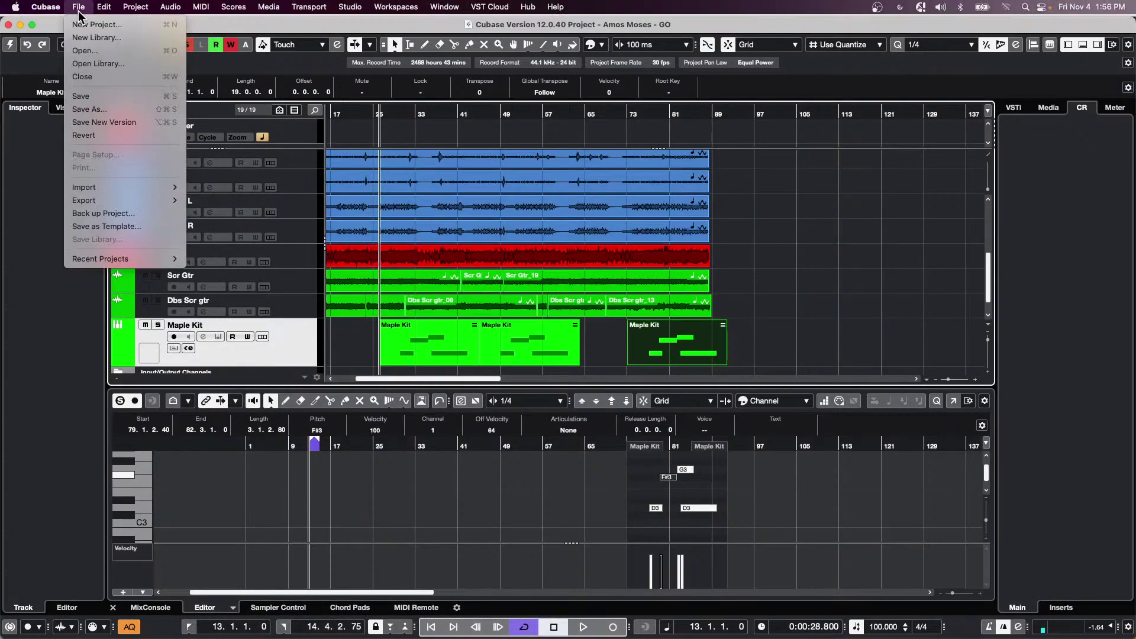
pyautogui.click(83, 136)
pyautogui.click(636, 215)
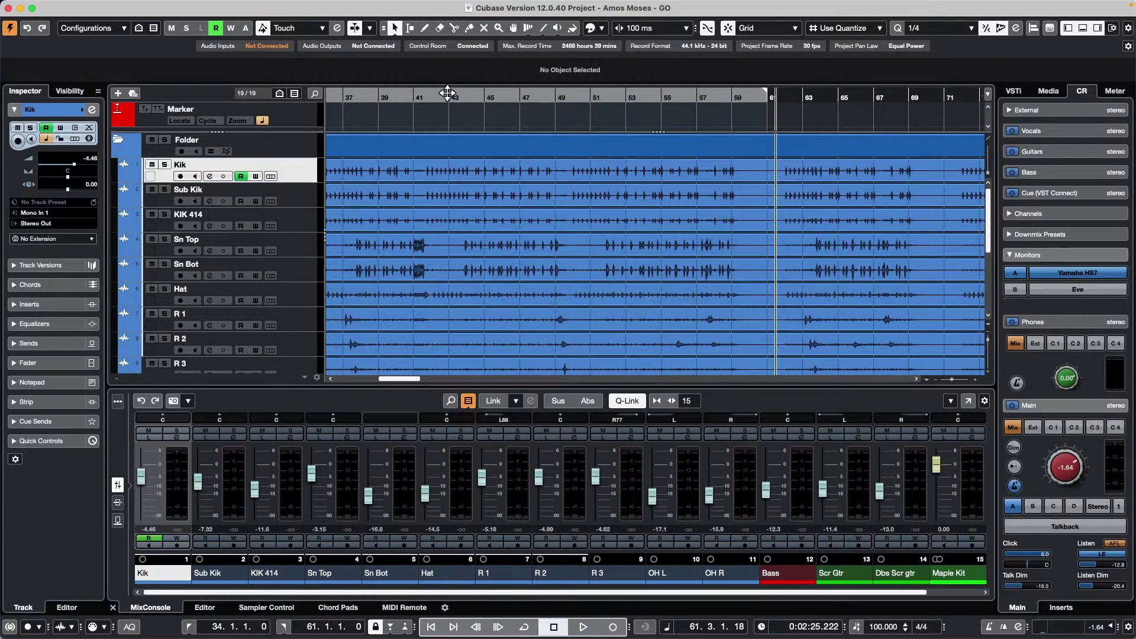
# Select all audio events across the song and start playback from bar 13.
pyautogui.click(447, 93)
pyautogui.moveTo(447, 93); pyautogui.dragTo(503, 71)
pyautogui.moveTo(770, 168); pyautogui.dragTo(318, 347)
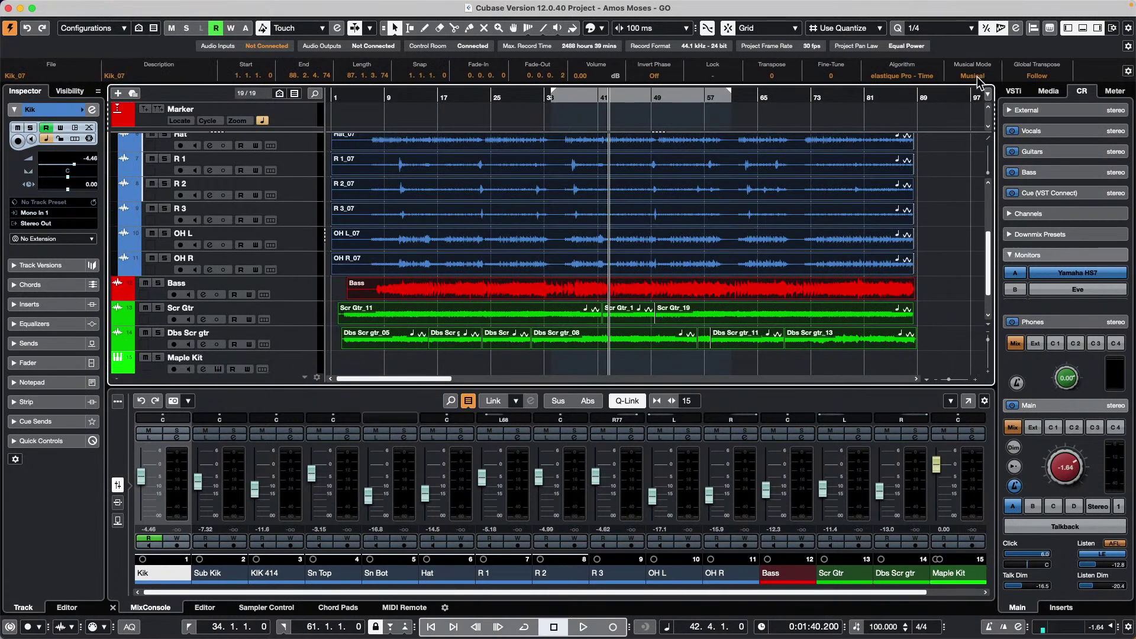
pyautogui.click(413, 96)
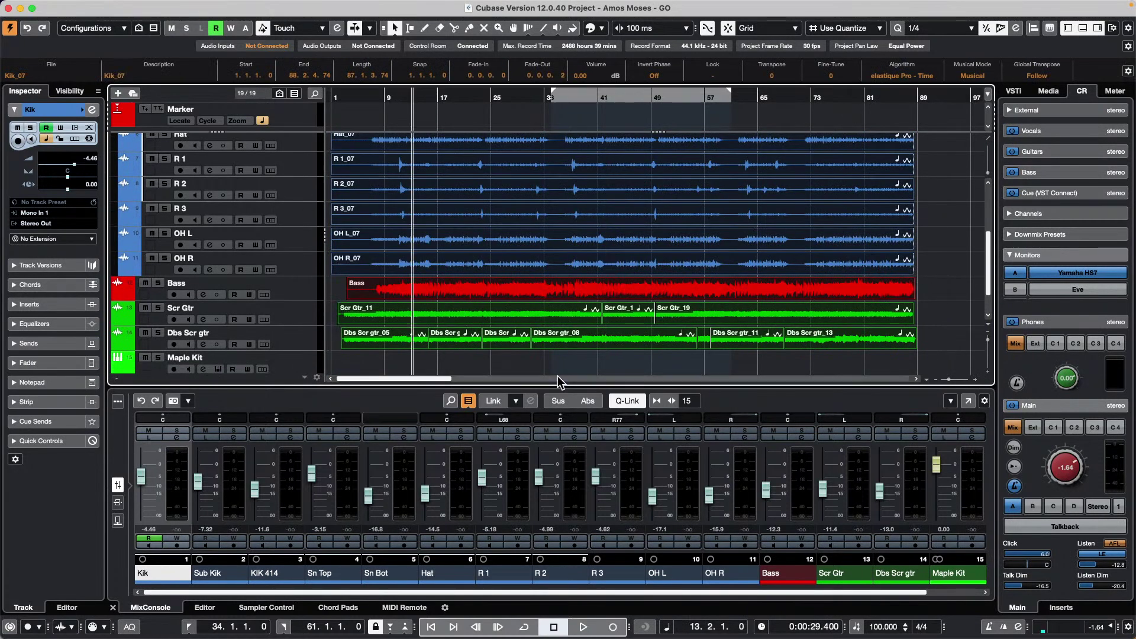
pyautogui.click(583, 629)
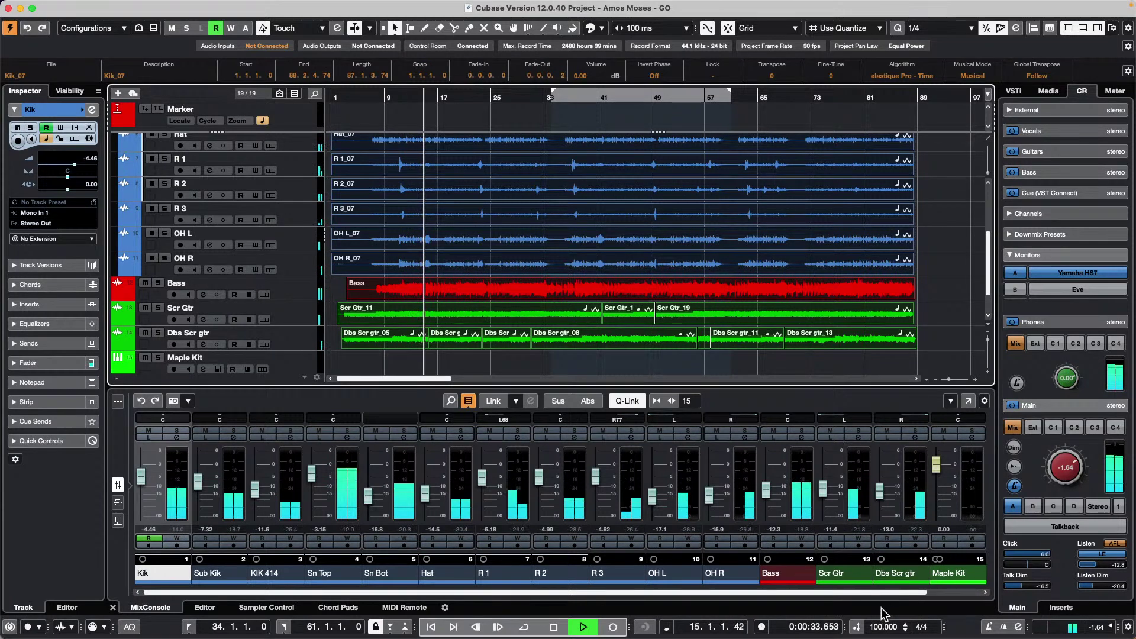
# Try a project tempo of 50 during playback, stop, and undo the tempo change.
pyautogui.click(878, 626)
pyautogui.write('50')
pyautogui.press('Return')
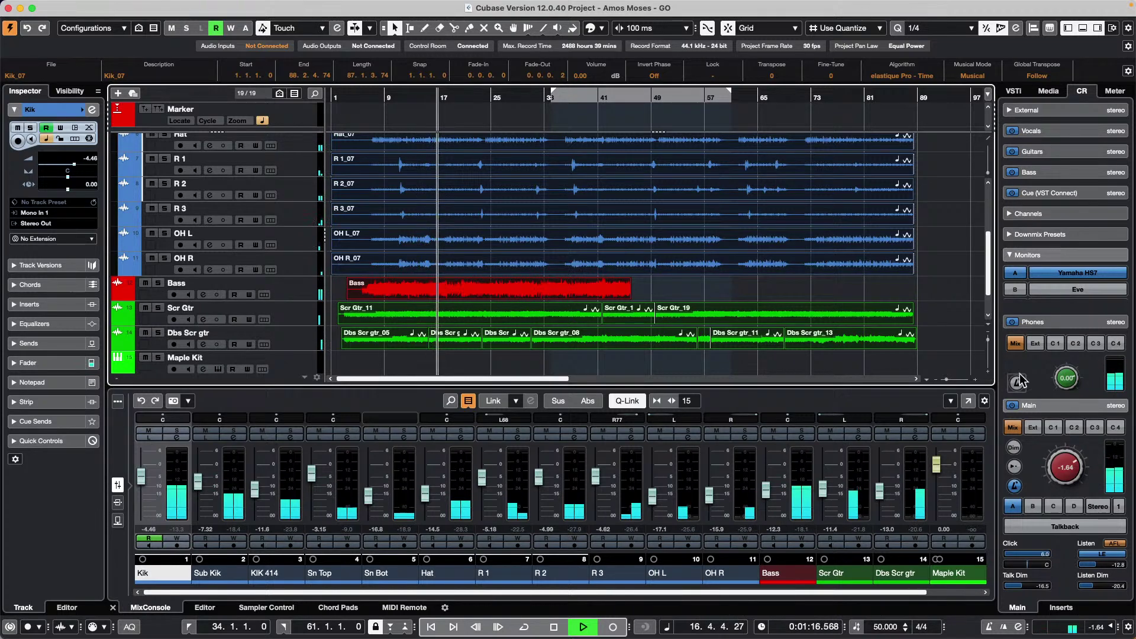
pyautogui.press('space')
pyautogui.press('super+z')
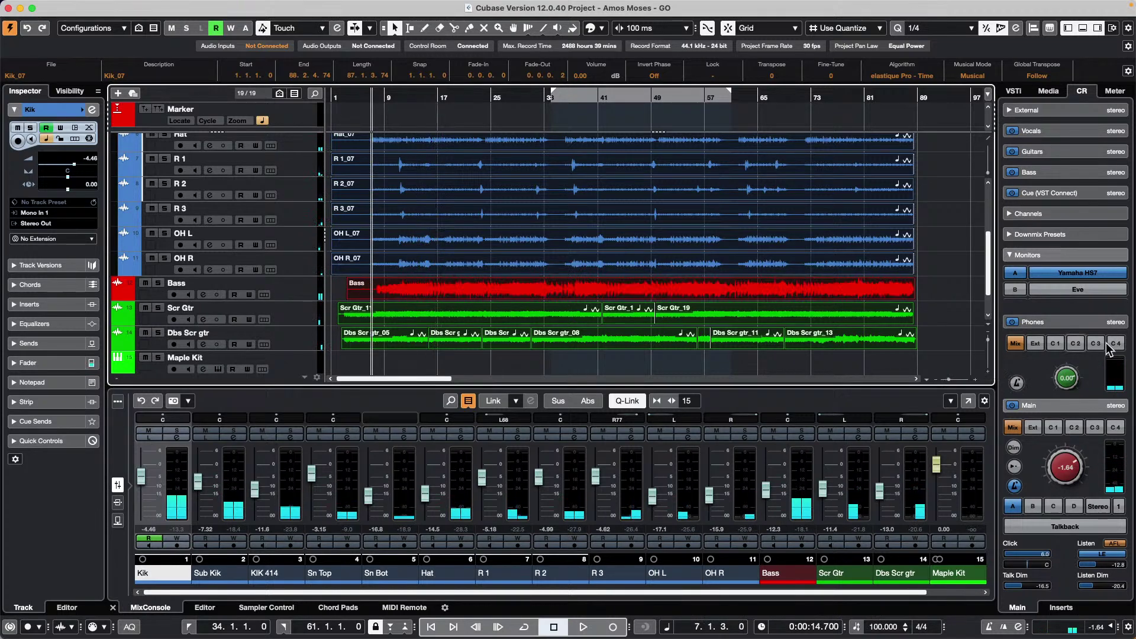
# Turn on Musical Mode for the Bass event, select all audio events again and restart playback.
pyautogui.press('super+a')
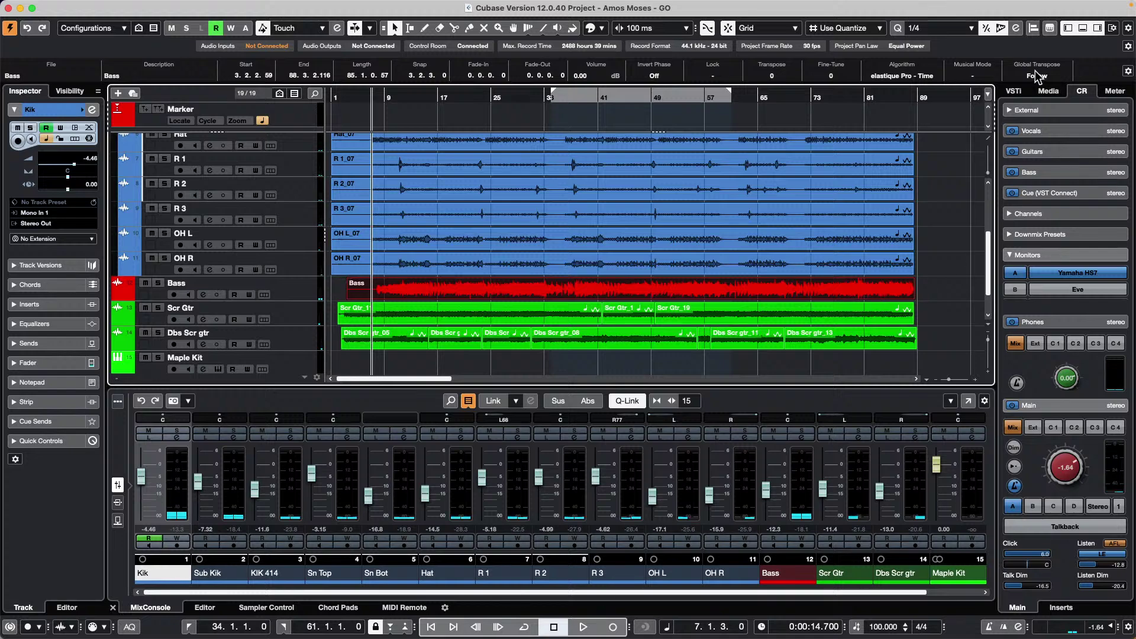
pyautogui.moveTo(951, 347); pyautogui.dragTo(275, 115)
pyautogui.press('space')
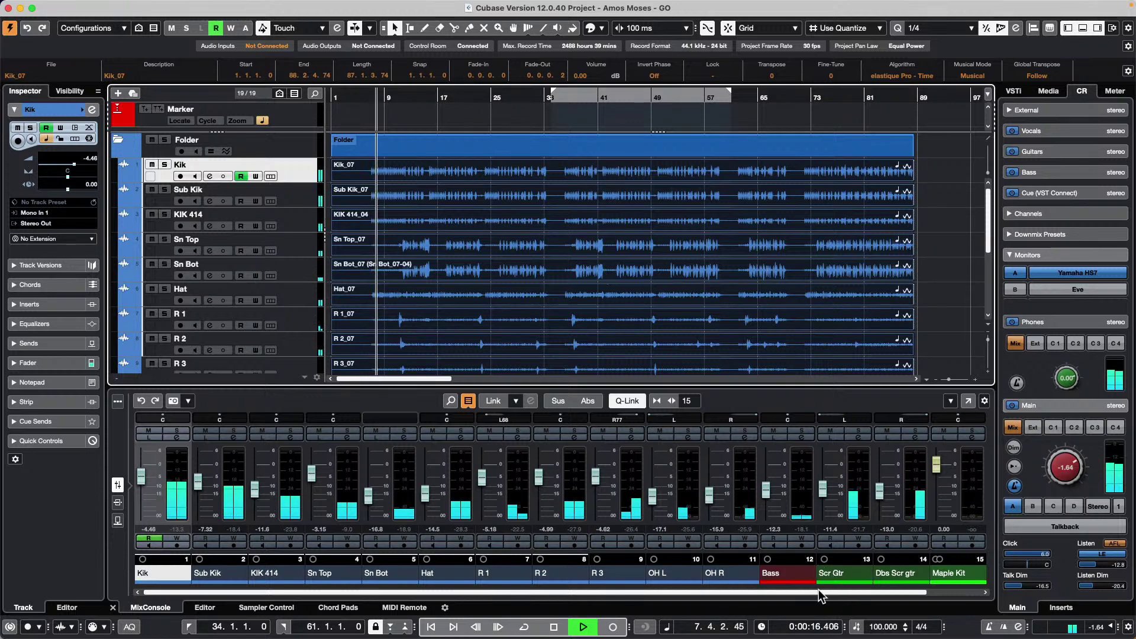
# Try project tempos of 50 and 150 during playback, undo the tempo changes and stop.
pyautogui.click(883, 625)
pyautogui.write('50')
pyautogui.press('Return')
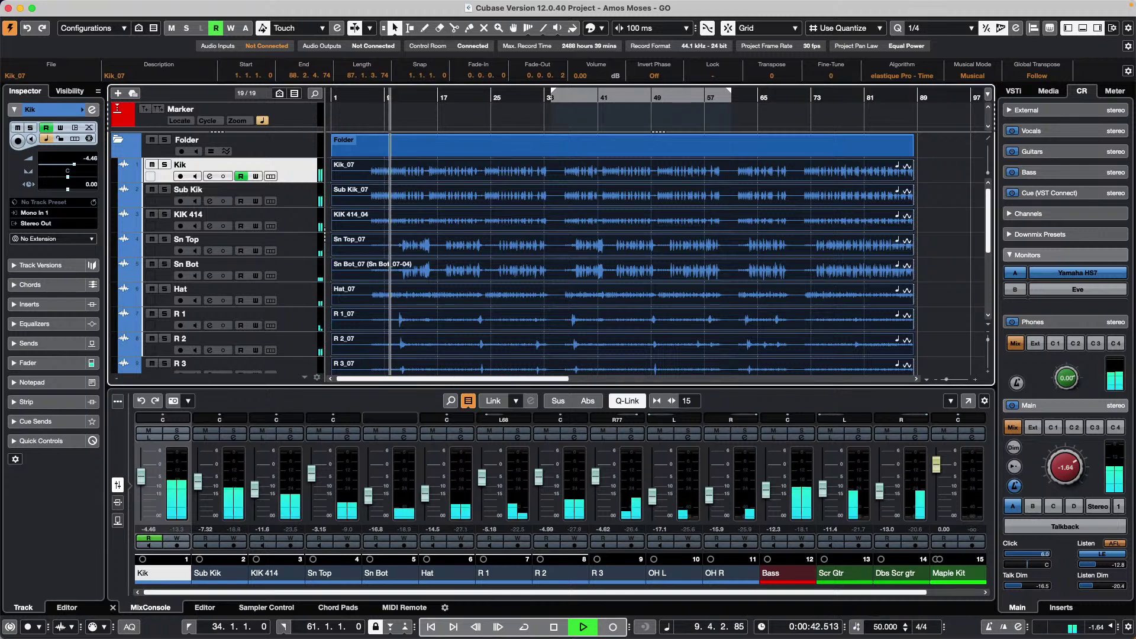
pyautogui.scroll(-3, 513, 326)
pyautogui.scroll(-1, 515, 330)
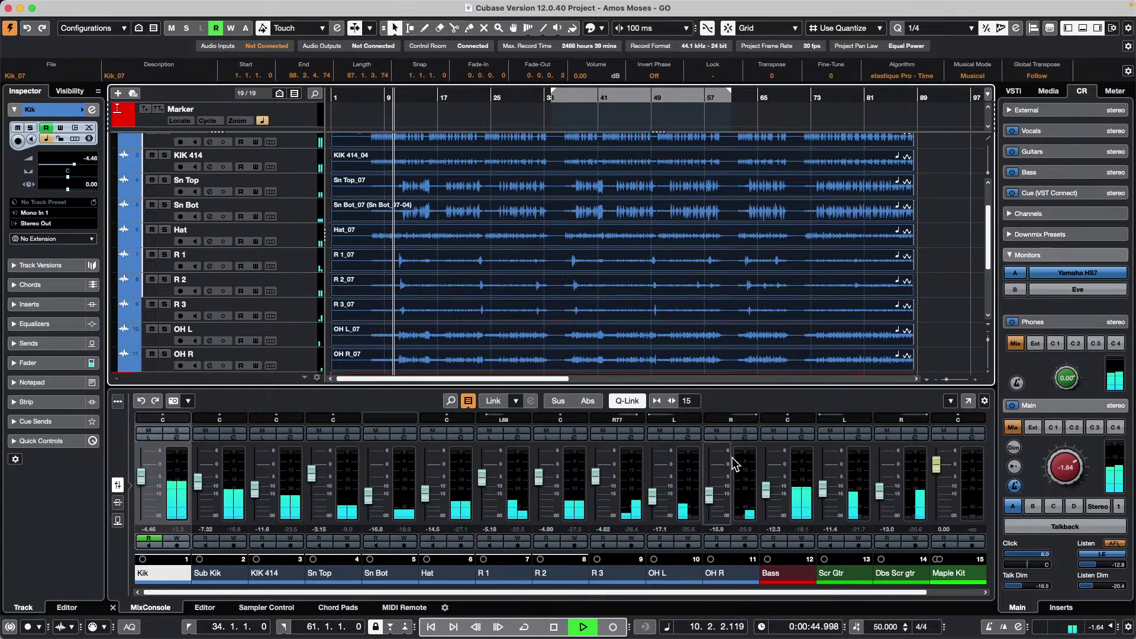
pyautogui.doubleClick(888, 627)
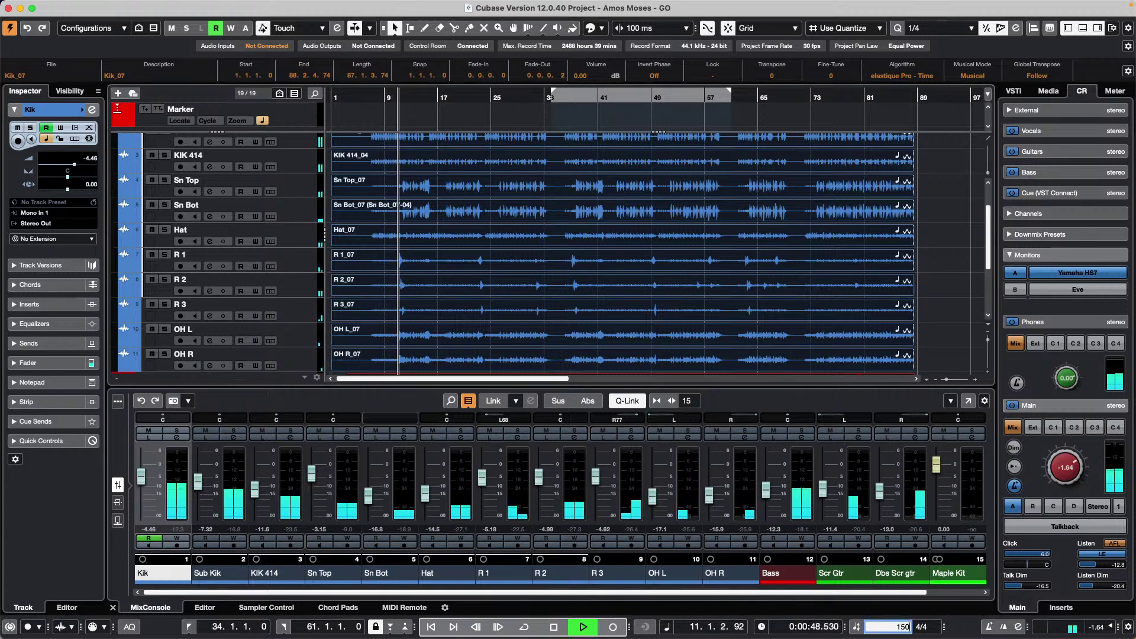
pyautogui.press('Return')
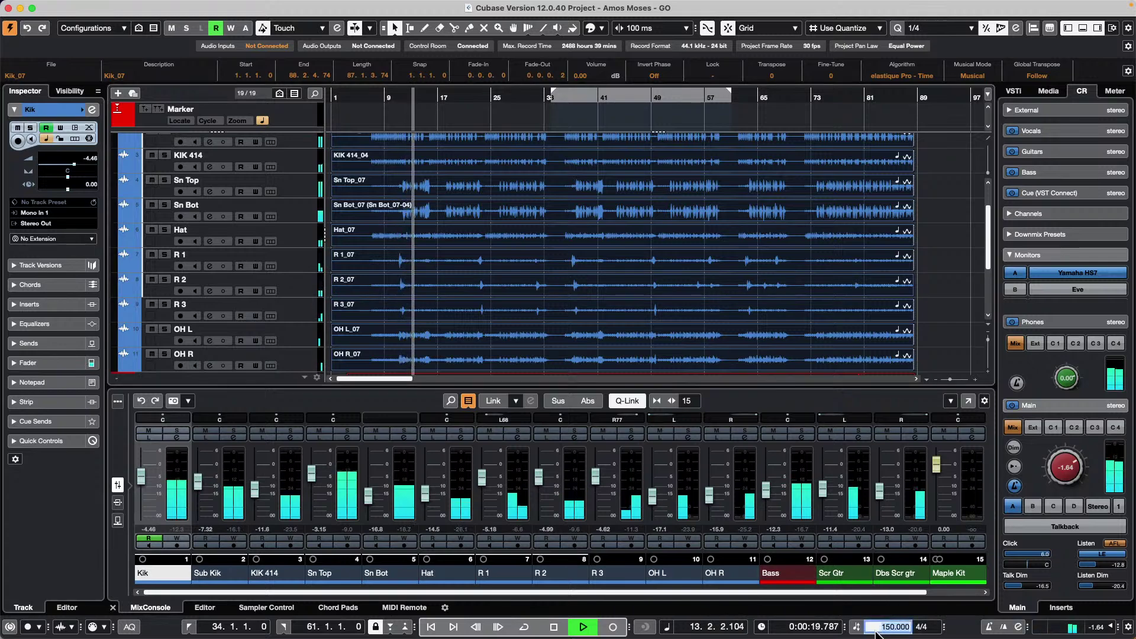
pyautogui.press('super+z')
pyautogui.press('space')
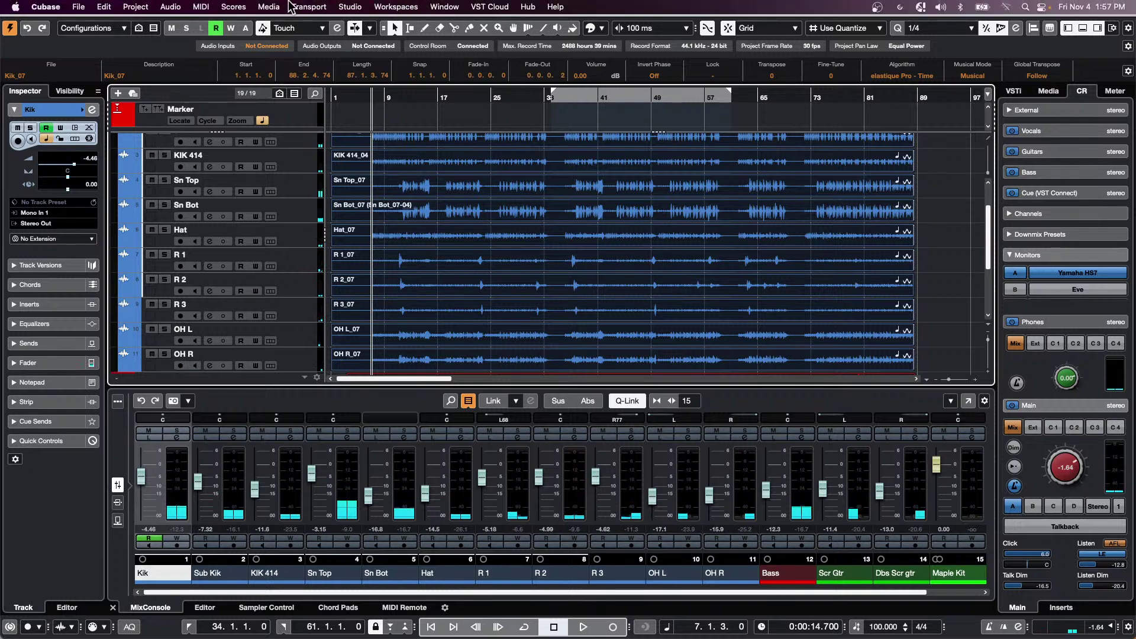
# Open the Pool, check the Musical Mode setting across all audio clips, and close it.
pyautogui.click(269, 7)
pyautogui.click(278, 19)
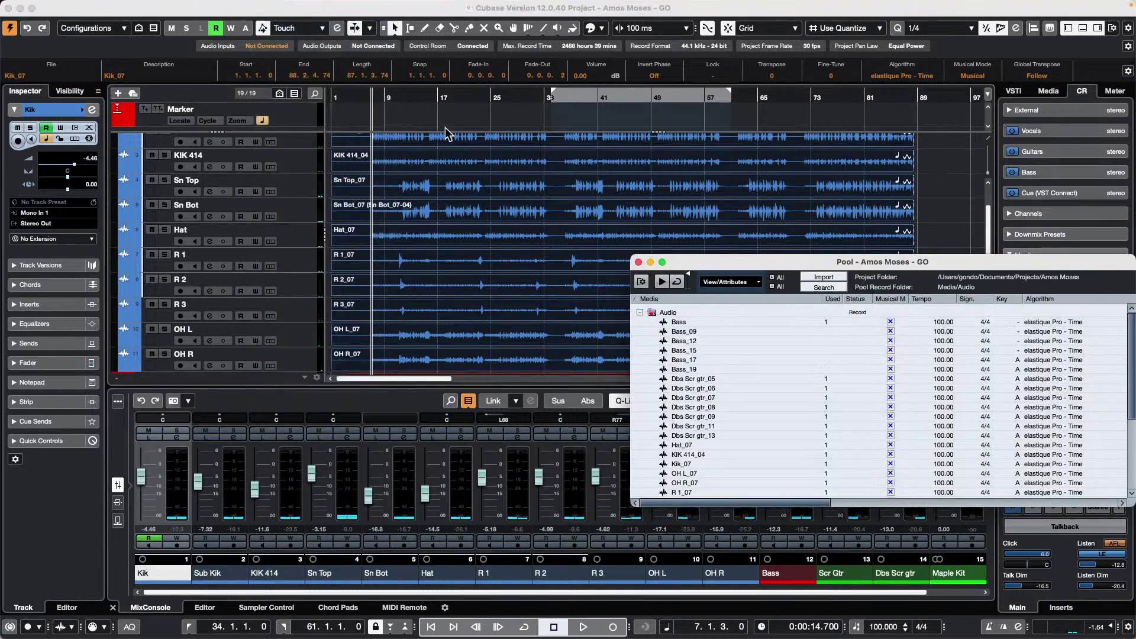
pyautogui.moveTo(722, 261); pyautogui.dragTo(347, 95)
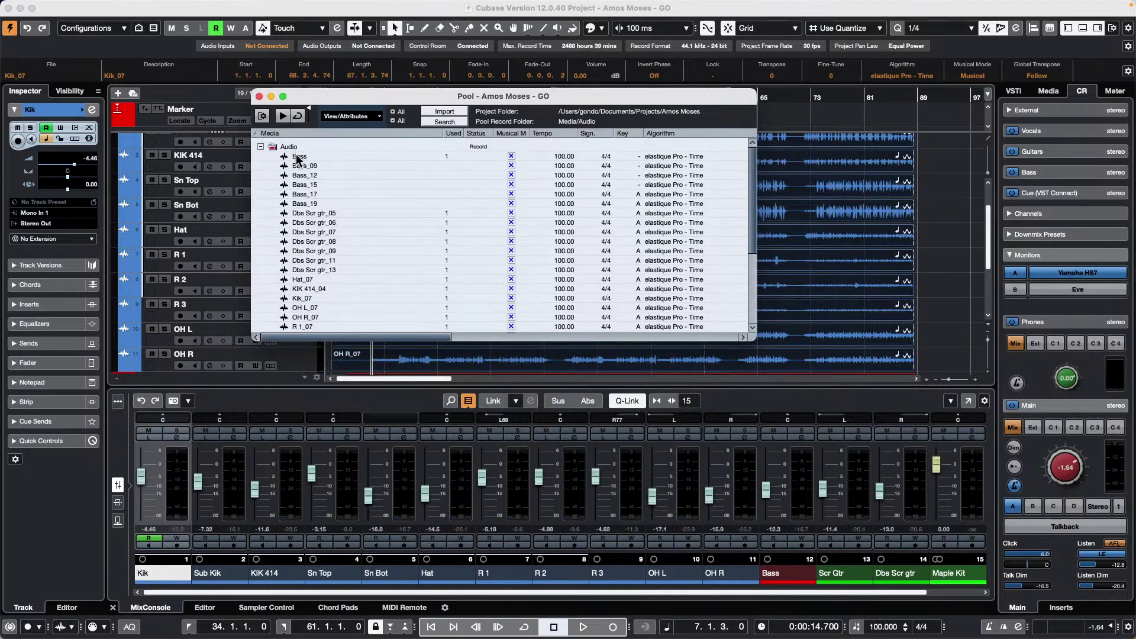
pyautogui.scroll(-5, 300, 177)
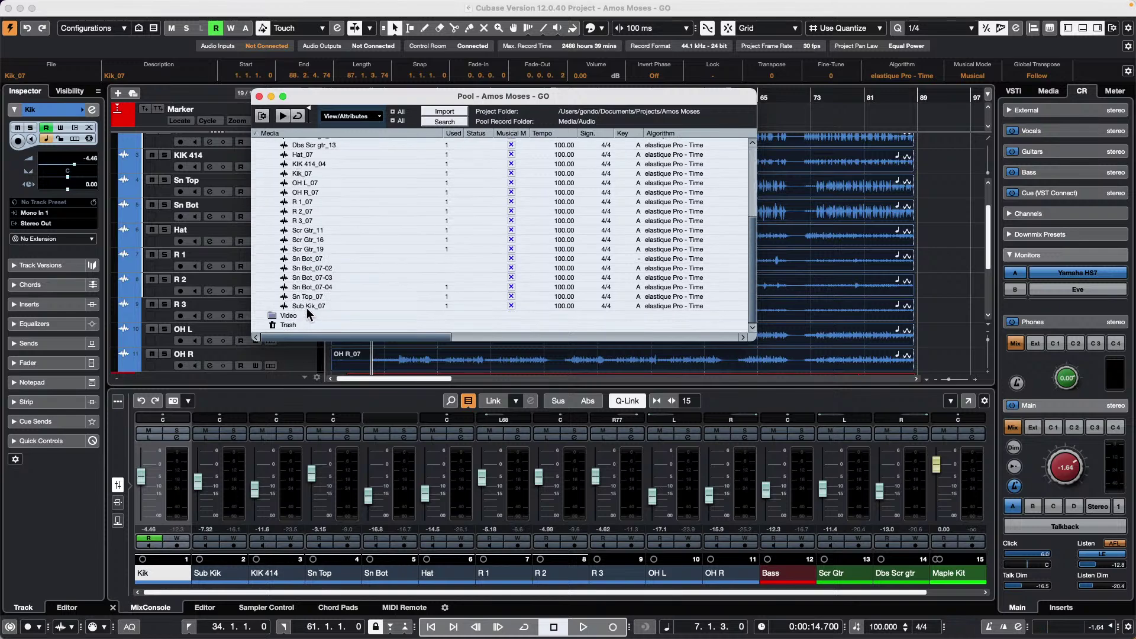
pyautogui.press('super+a')
pyautogui.scroll(5, 587, 239)
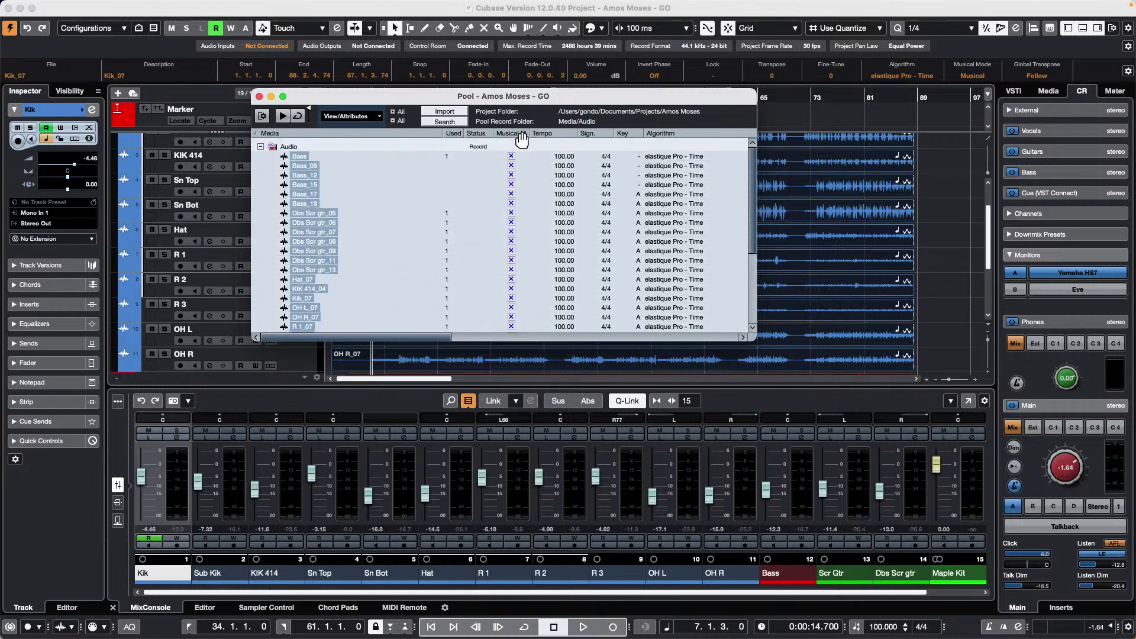
pyautogui.click(259, 96)
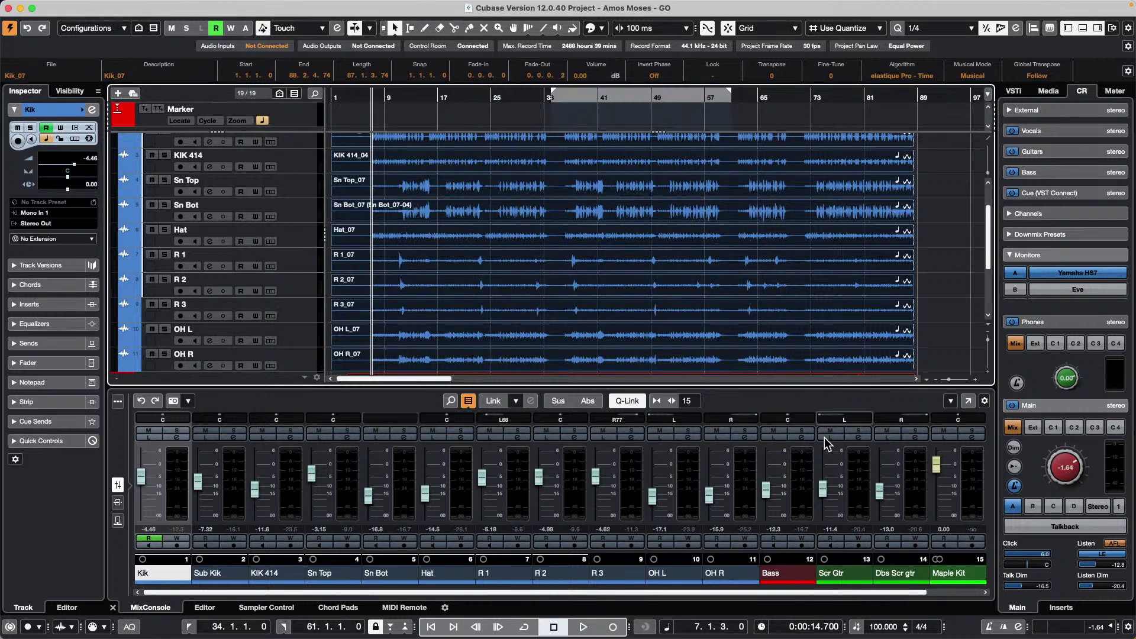
# Play the song briefly from bar 7, stop, and select the Marker track.
pyautogui.press('space')
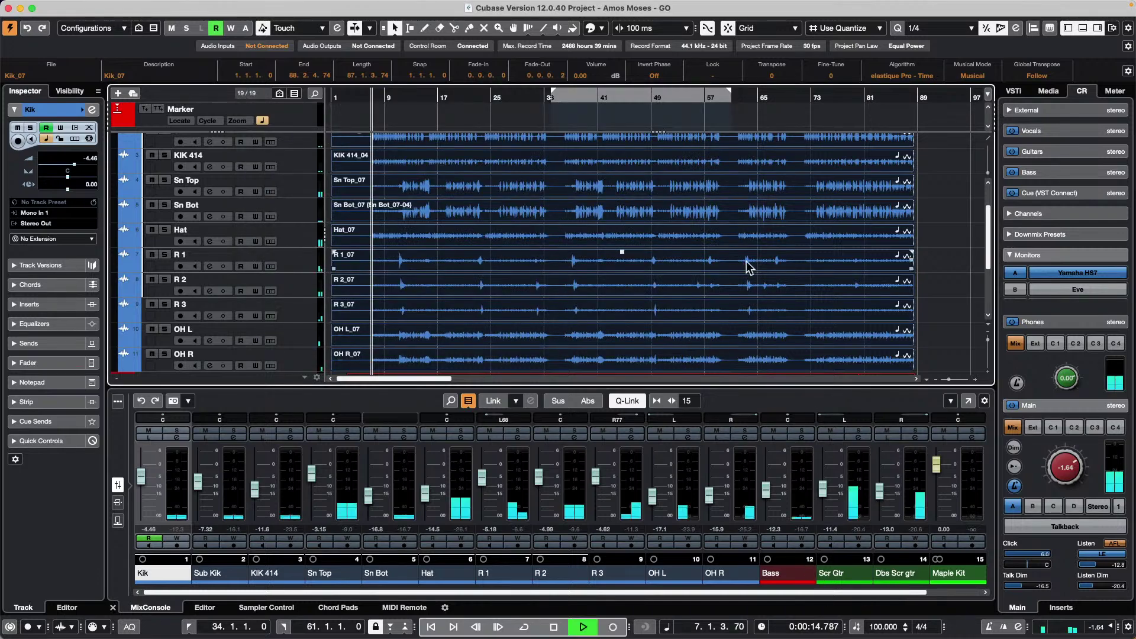
pyautogui.scroll(3, 334, 191)
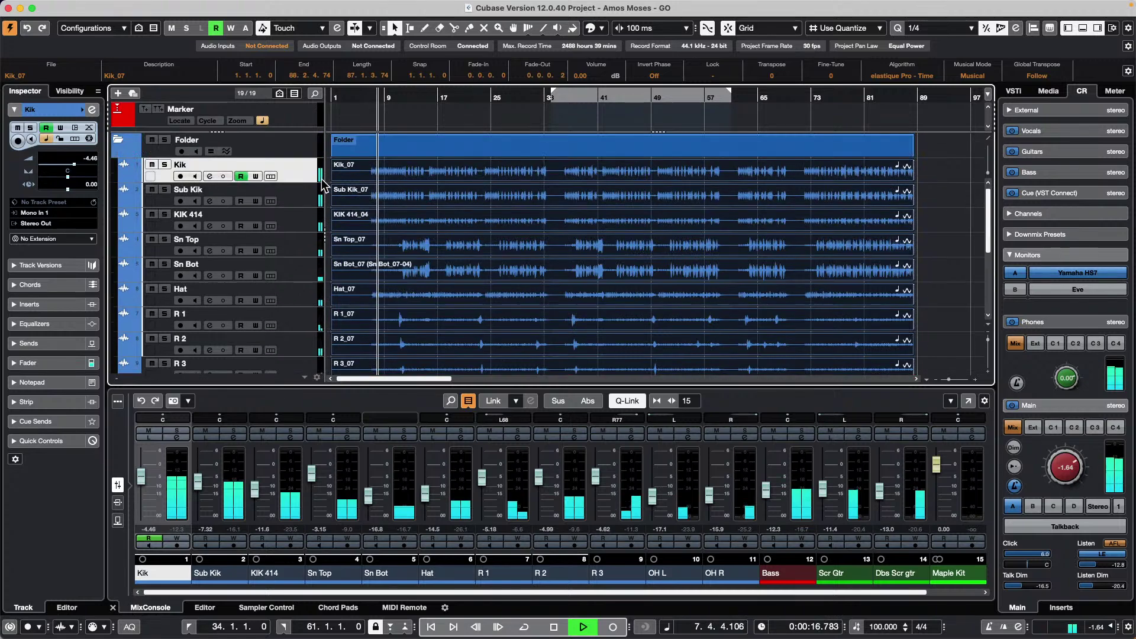
pyautogui.press('space')
pyautogui.click(299, 123)
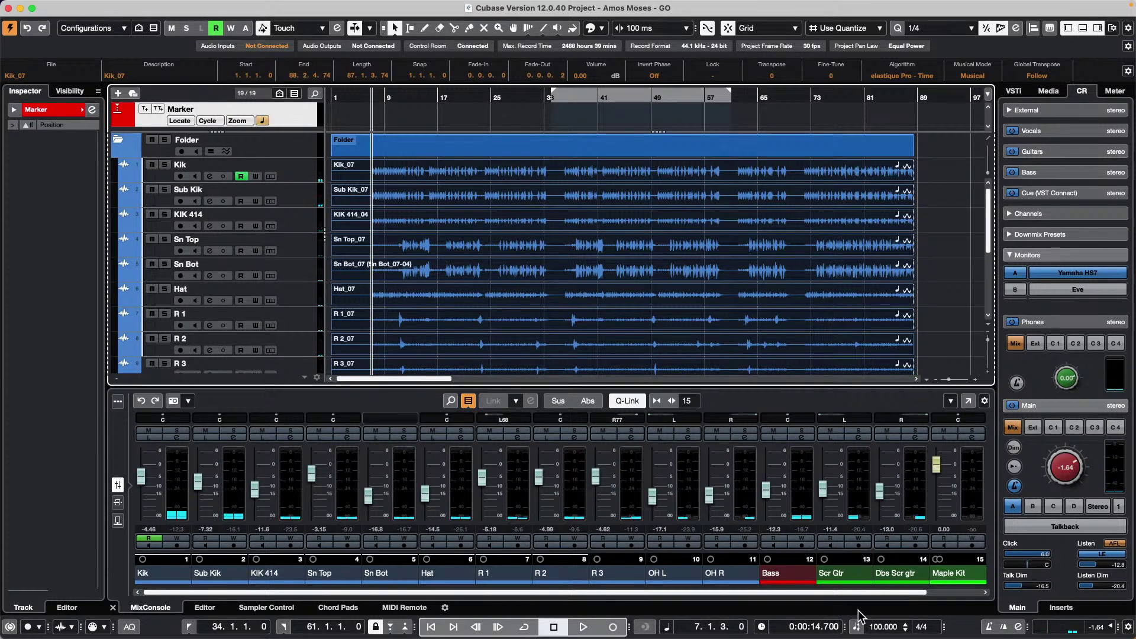
# Activate the tempo track, set its tempo to 100 and start playback.
pyautogui.click(857, 629)
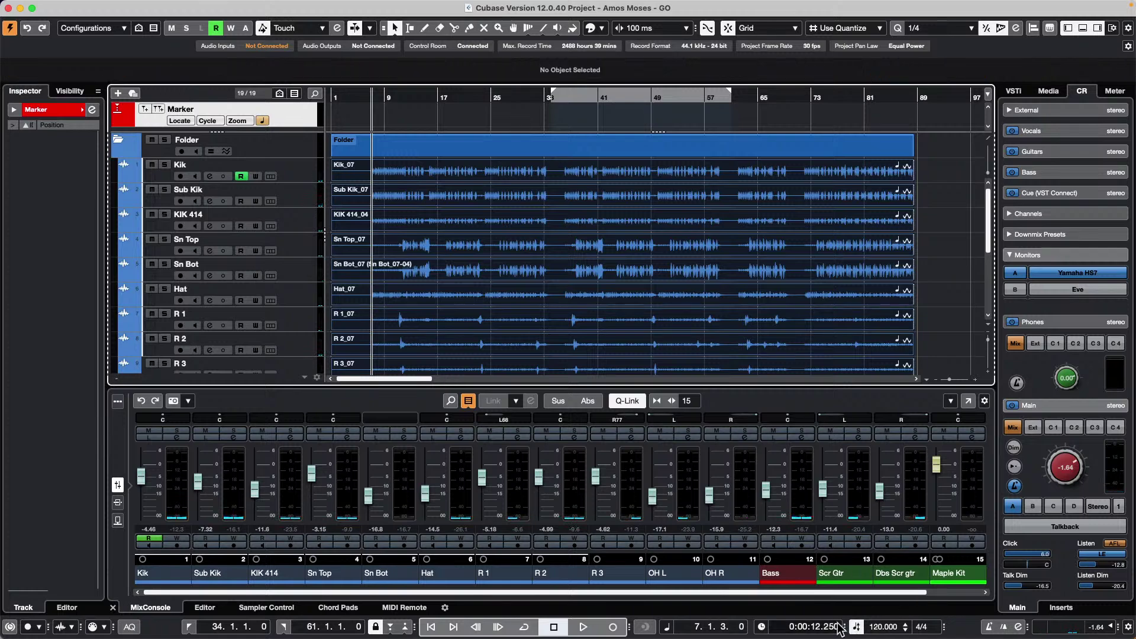
pyautogui.doubleClick(883, 627)
pyautogui.write('100')
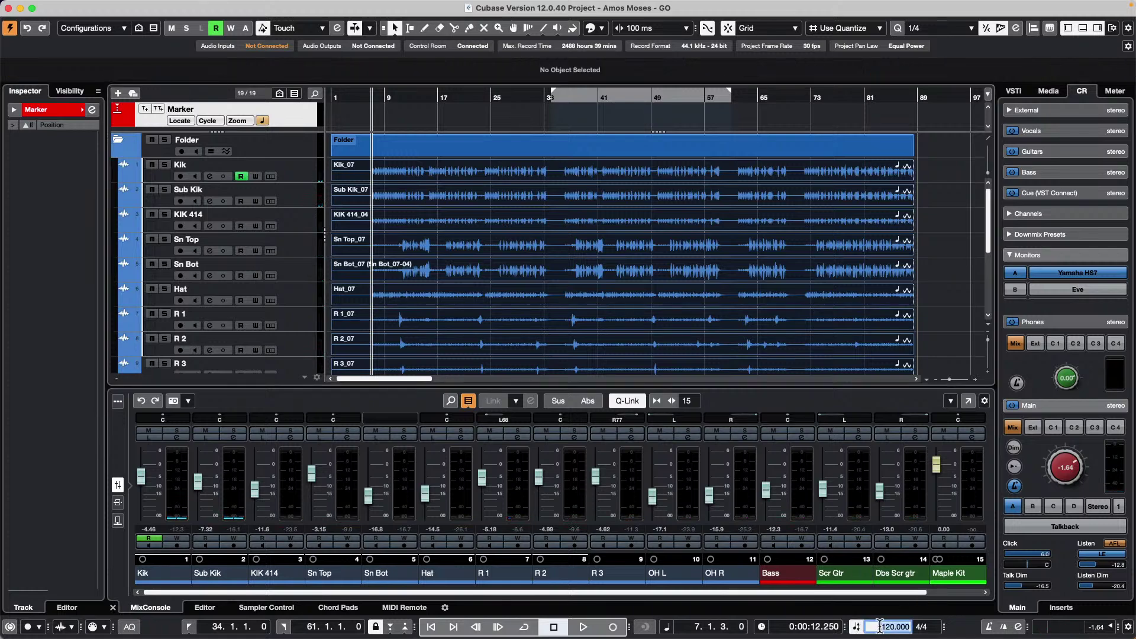
pyautogui.press('Return')
pyautogui.press('space')
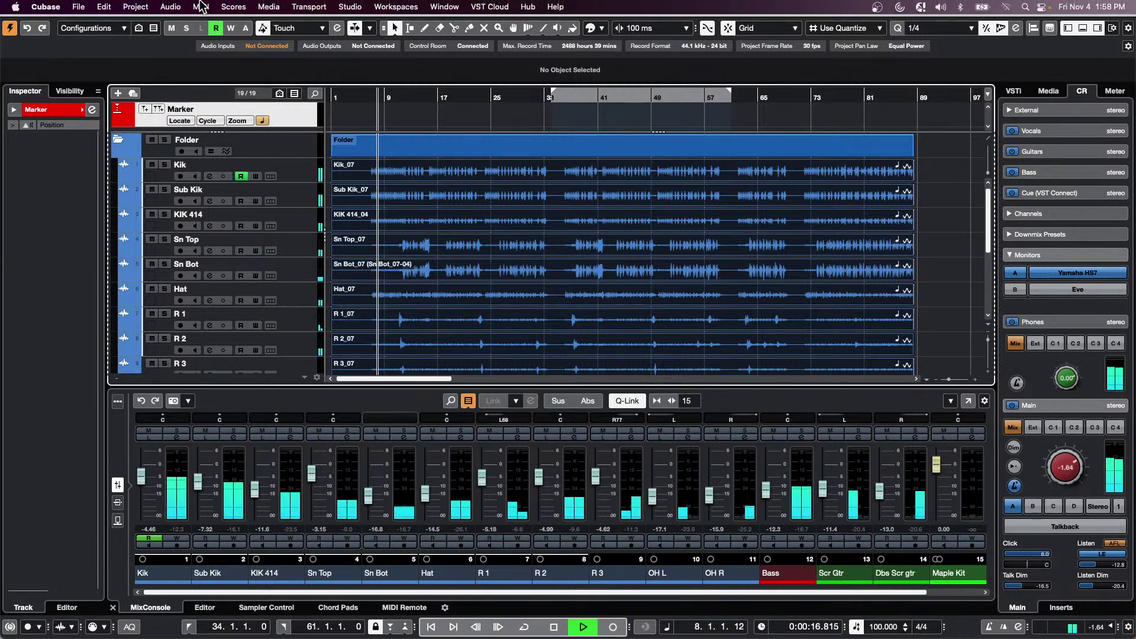
# Open the Project Logical Editor setup and set the target filter to Media Type is Equal Tempo.
pyautogui.click(201, 6)
pyautogui.moveTo(135, 7)
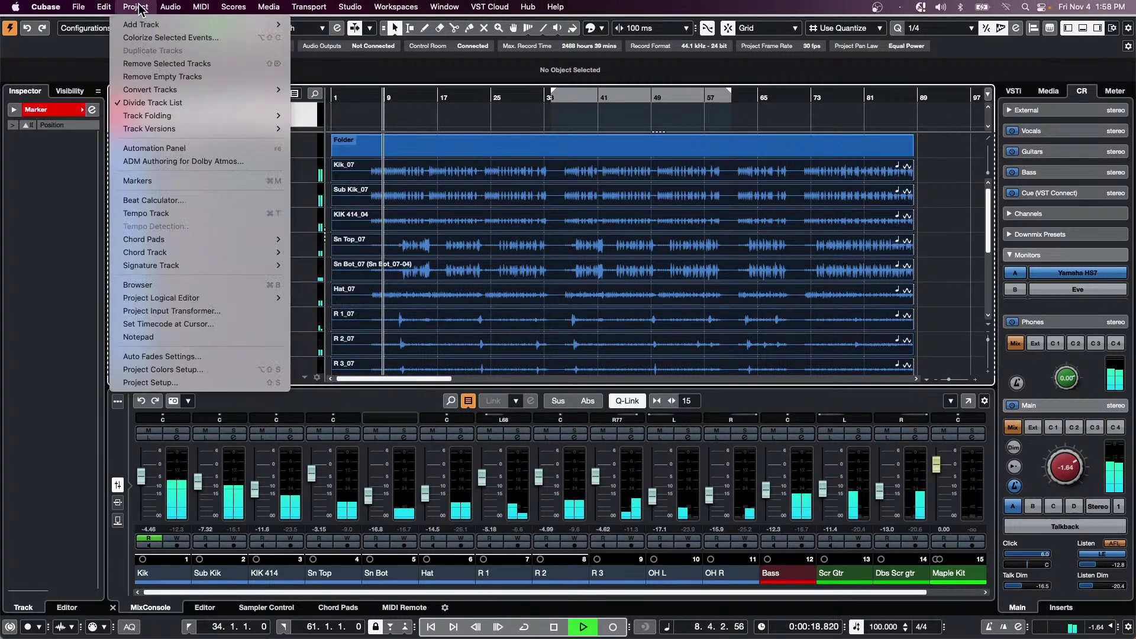
pyautogui.moveTo(186, 300)
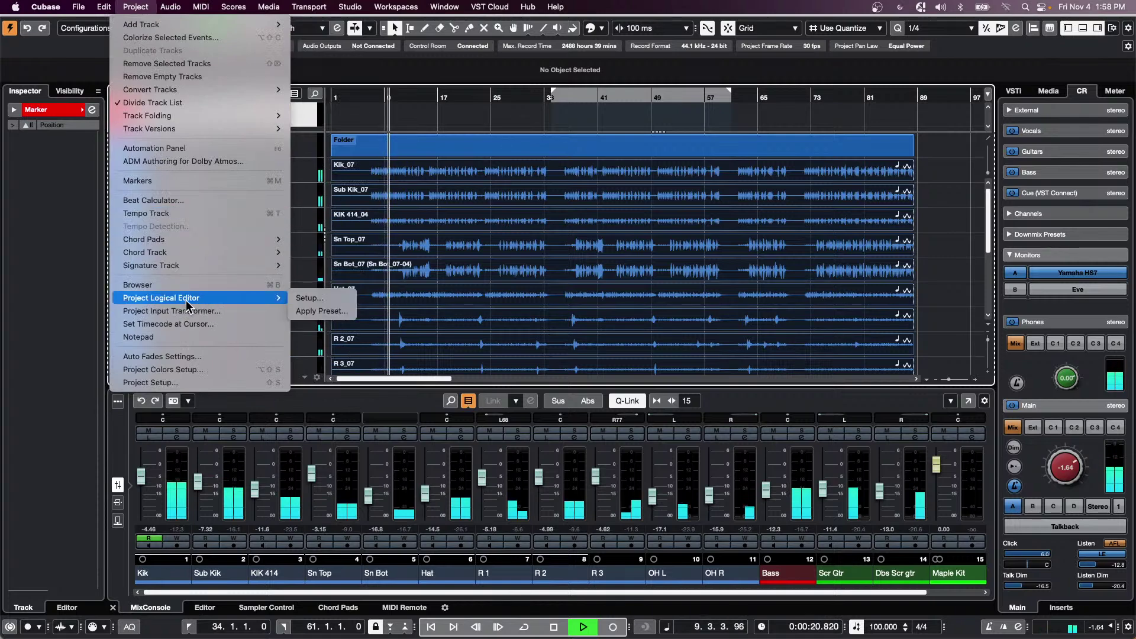
pyautogui.click(322, 299)
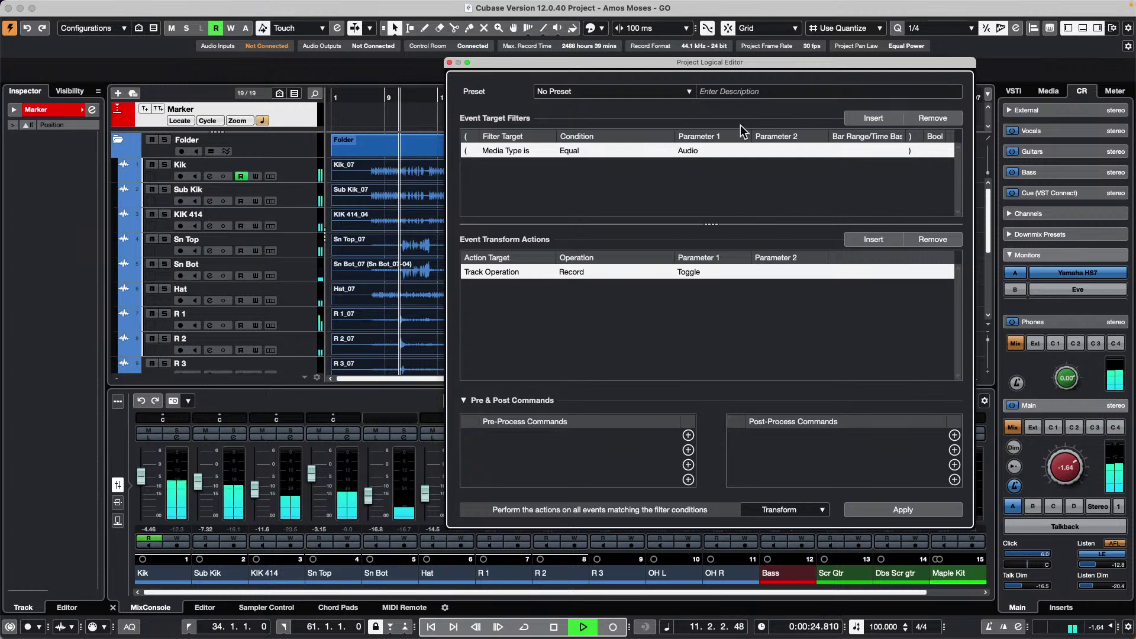
pyautogui.click(686, 150)
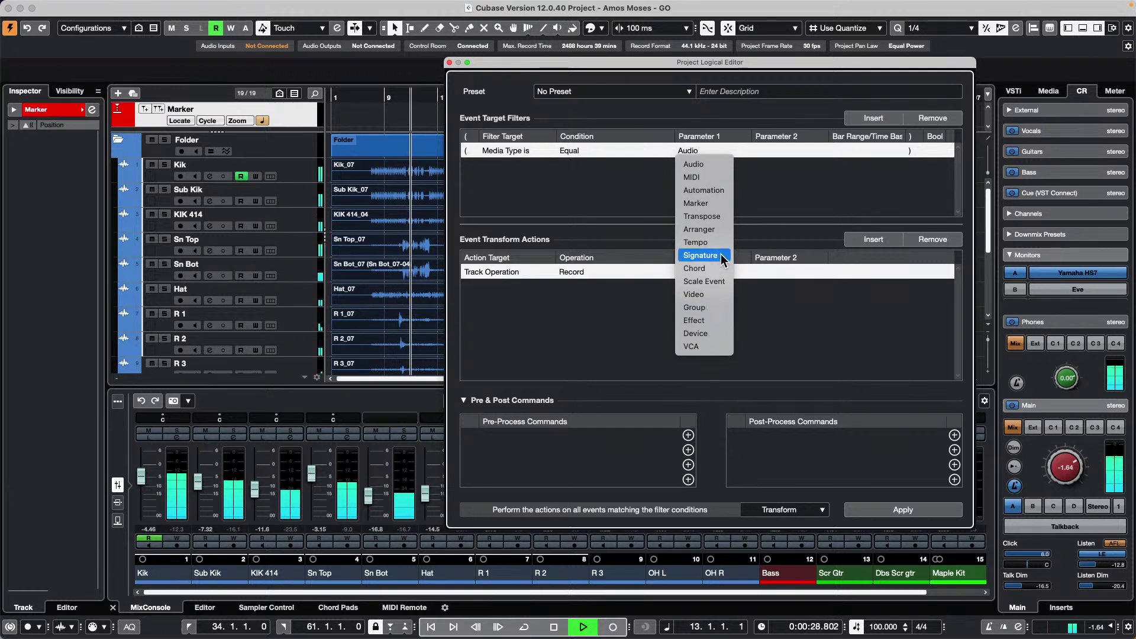
pyautogui.click(698, 242)
# Set the transform action to Trim, Divide by 2, and apply it to the project tempo.
pyautogui.click(494, 272)
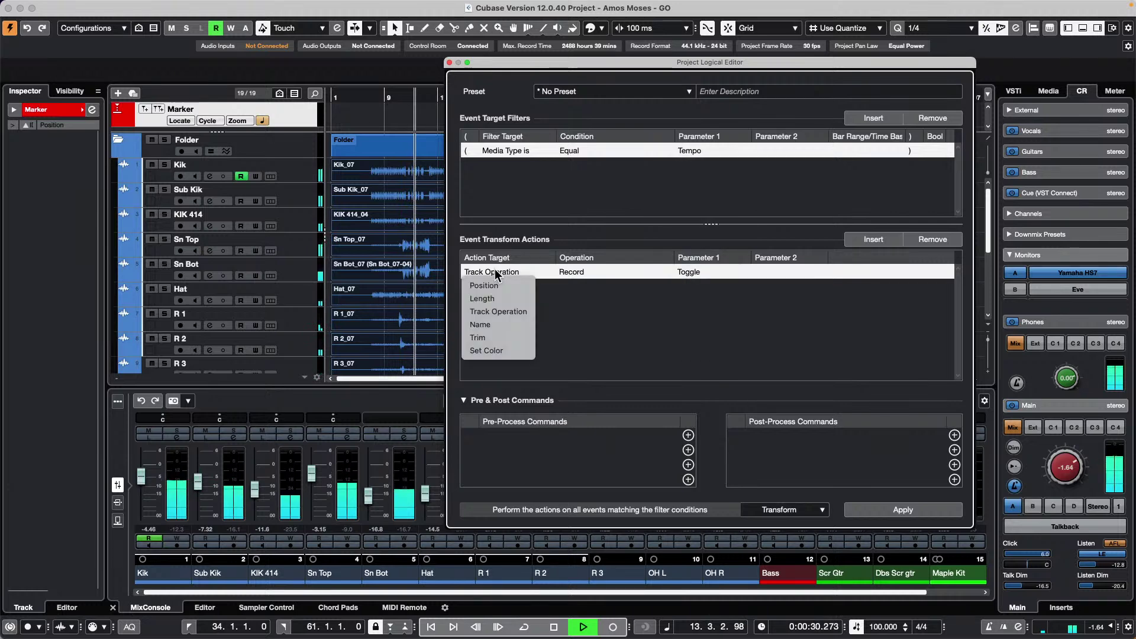
pyautogui.click(503, 338)
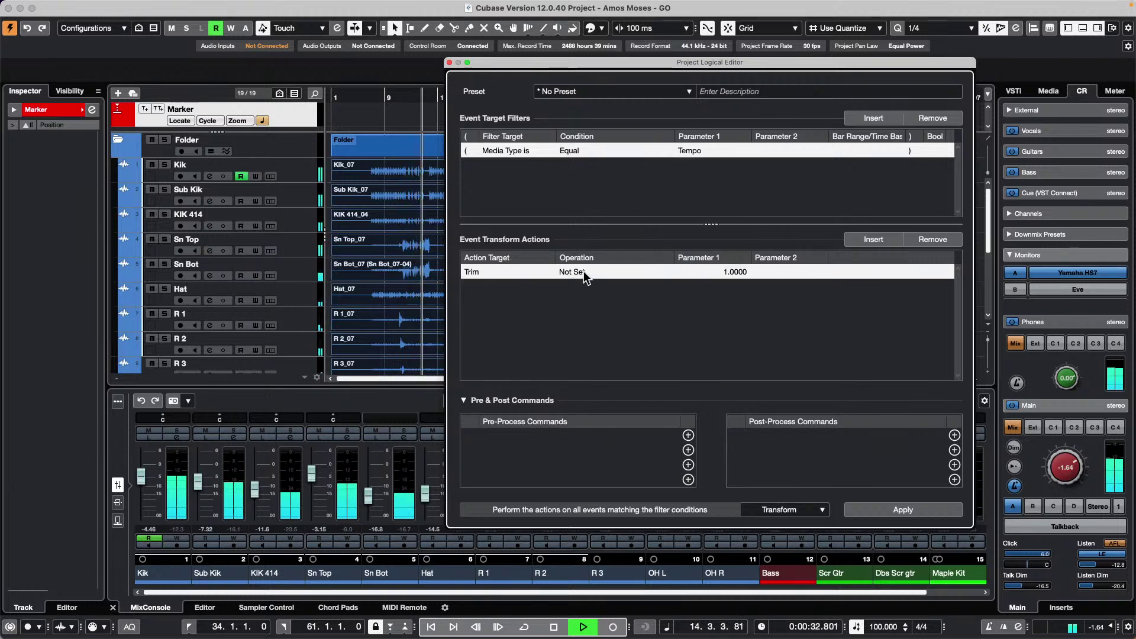
pyautogui.click(584, 272)
pyautogui.click(716, 272)
pyautogui.write('2')
pyautogui.press('Return')
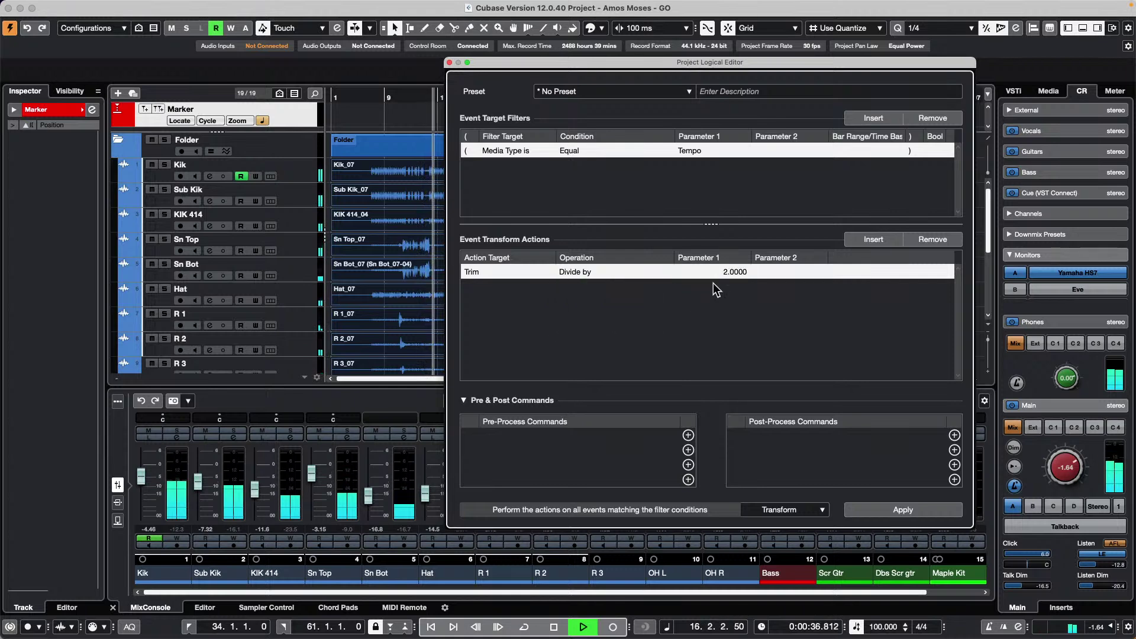
pyautogui.click(905, 510)
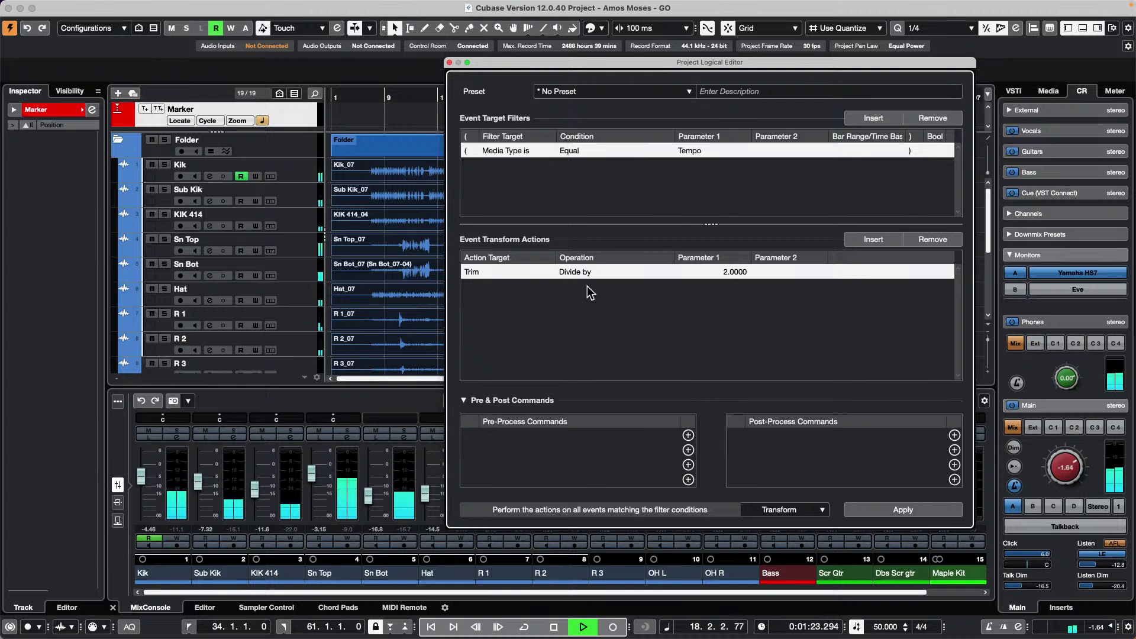
# Change the Trim action to Multiply by 2, apply it to the project tempo, stop playback and close the Project Logical Editor.
pyautogui.click(593, 271)
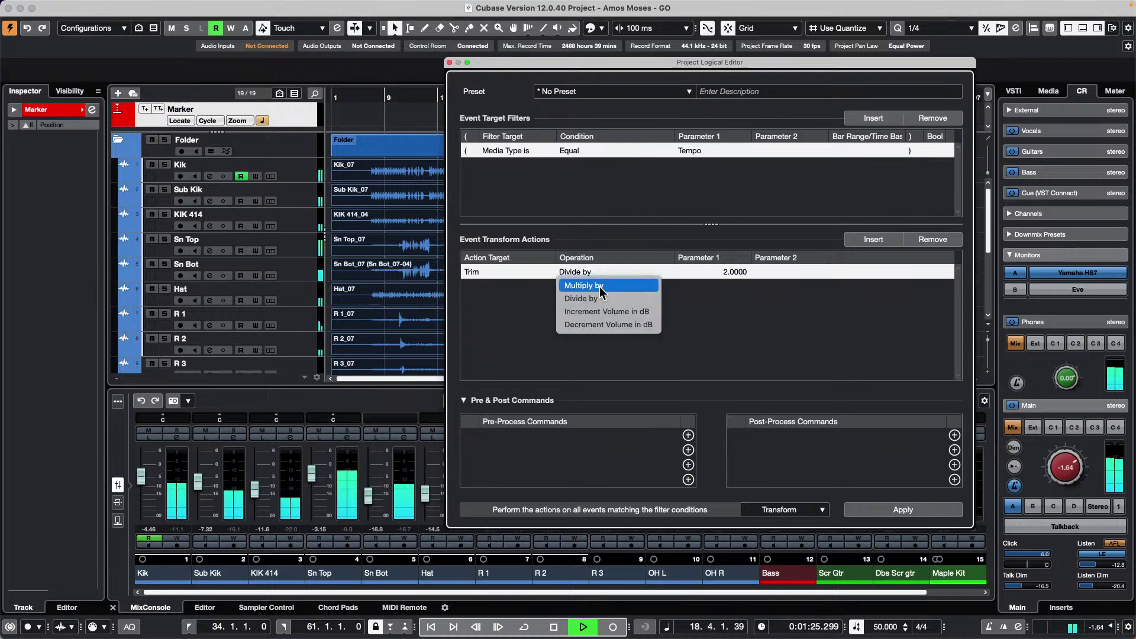
pyautogui.click(600, 286)
pyautogui.doubleClick(734, 272)
pyautogui.write('2')
pyautogui.press('Return')
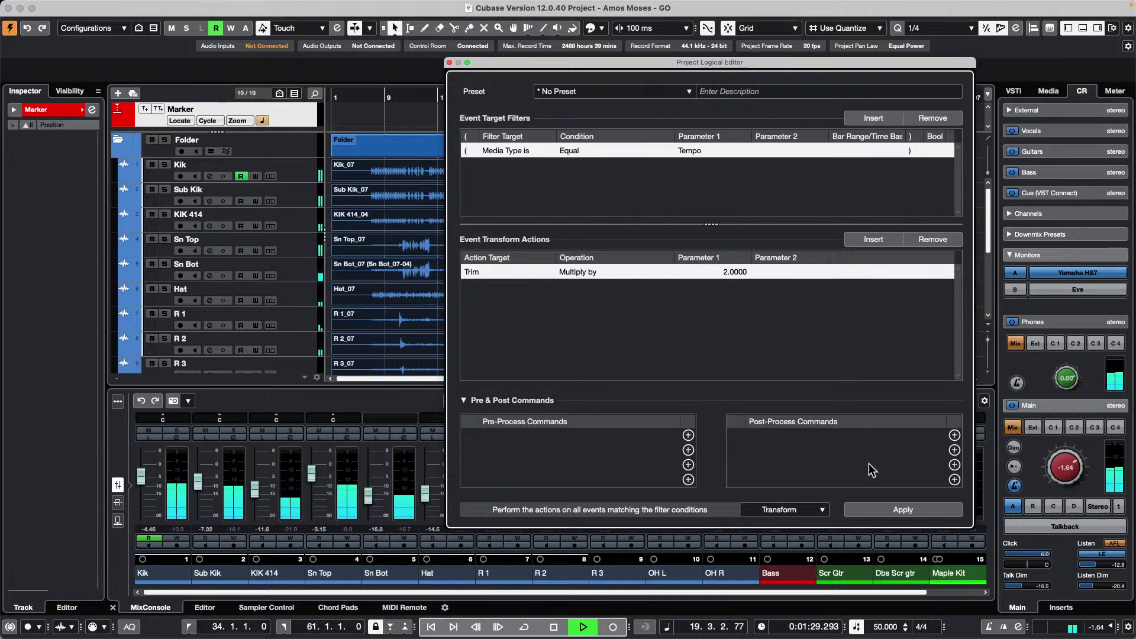
pyautogui.click(895, 511)
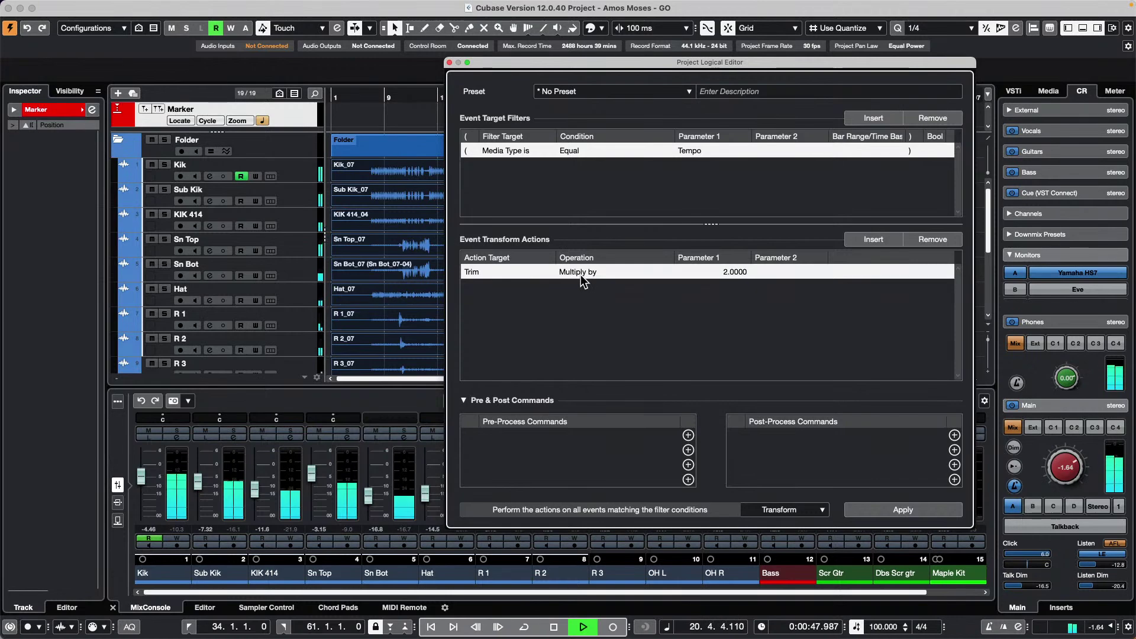
pyautogui.press('space')
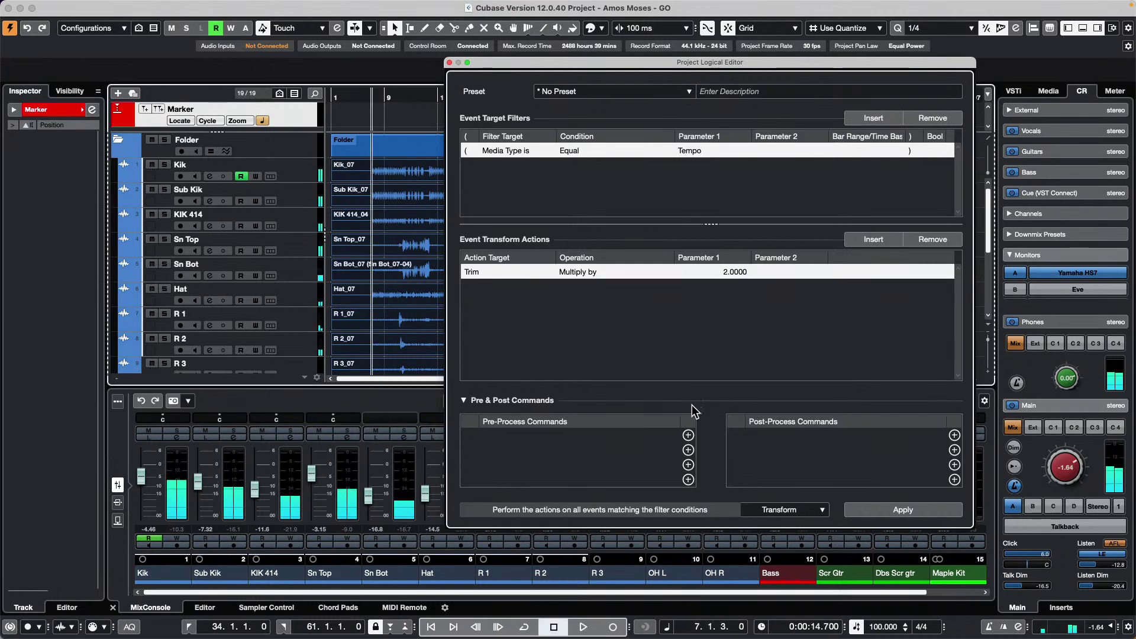
pyautogui.click(449, 62)
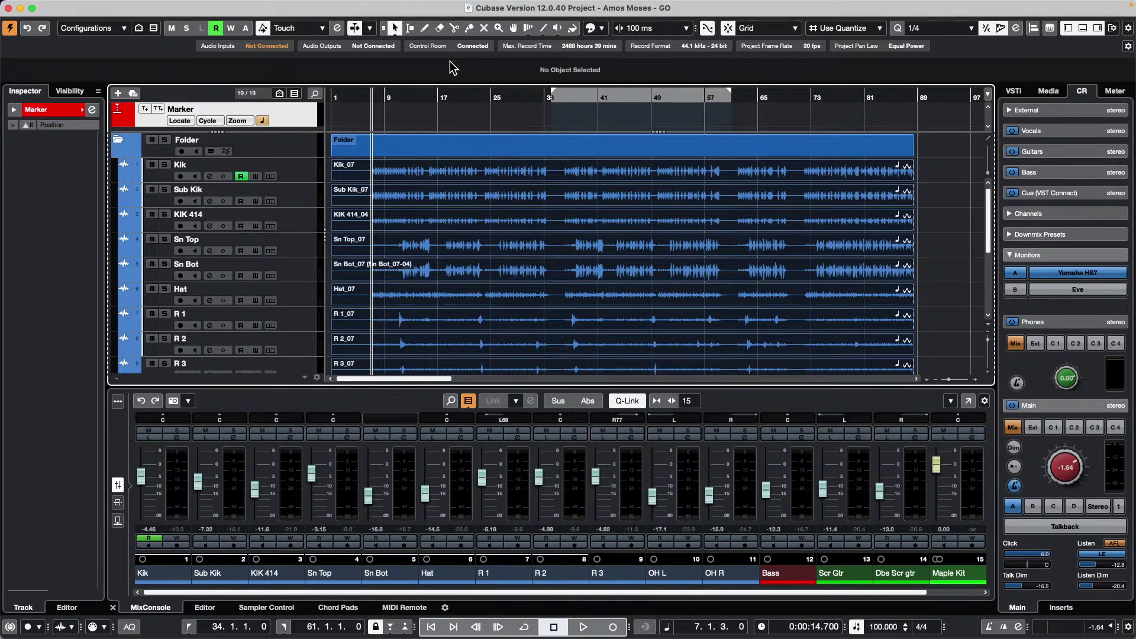
# Try splitting the grouped drum events at 14.2.1.0 with the Split tool, and undo the split.
pyautogui.moveTo(371, 94); pyautogui.dragTo(383, 140)
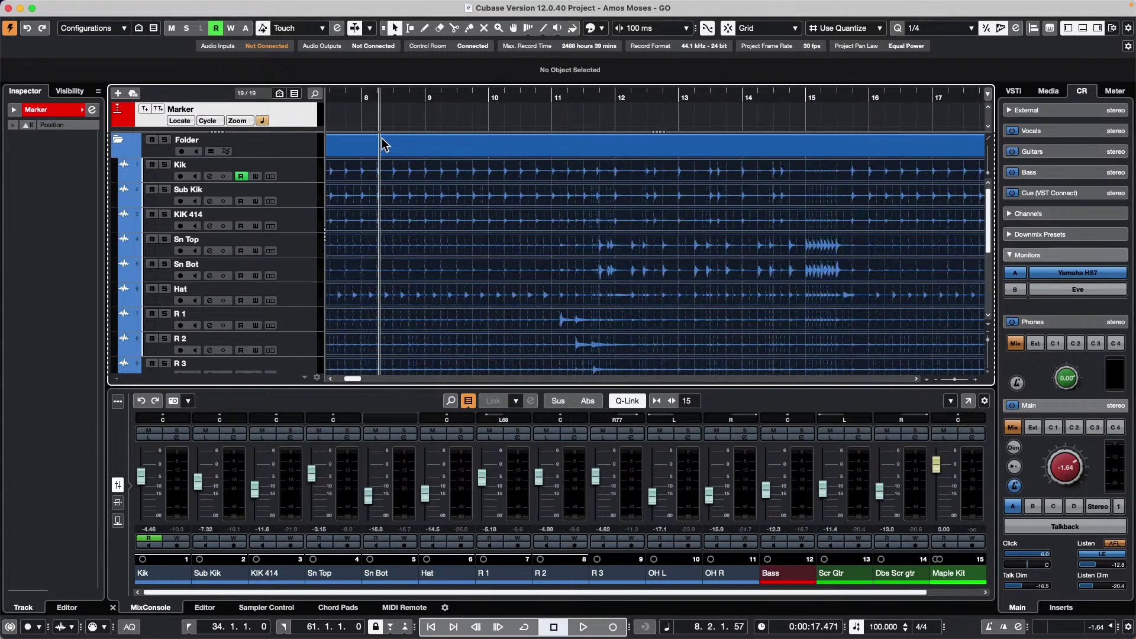
pyautogui.moveTo(758, 94); pyautogui.dragTo(756, 143)
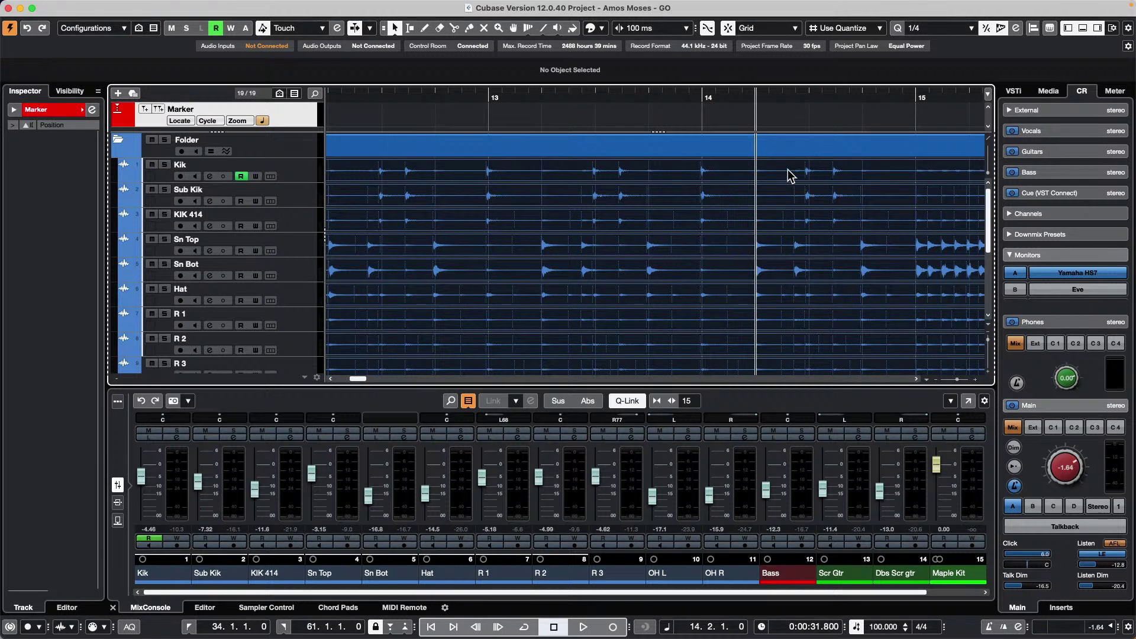
pyautogui.rightClick(755, 142)
pyautogui.click(800, 142)
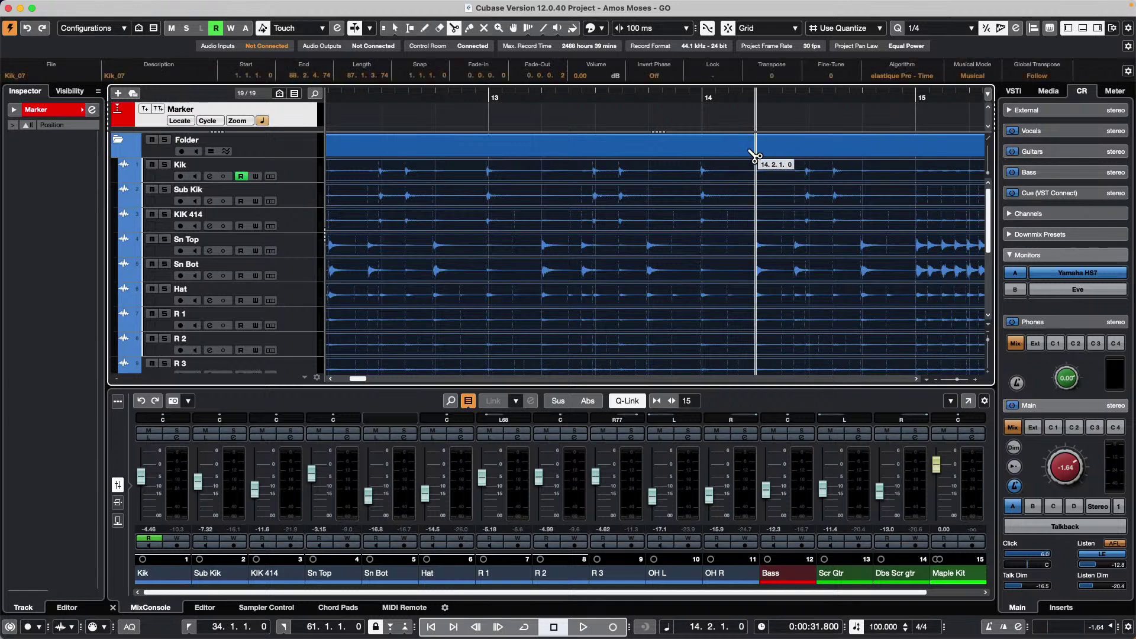
pyautogui.click(757, 149)
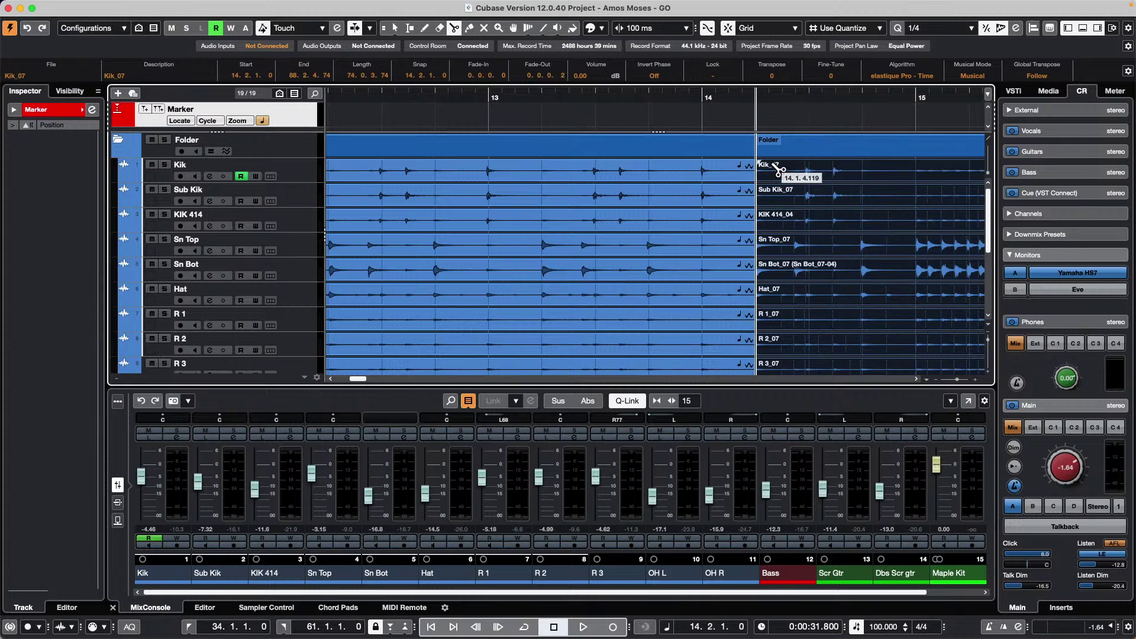
pyautogui.press('super+z')
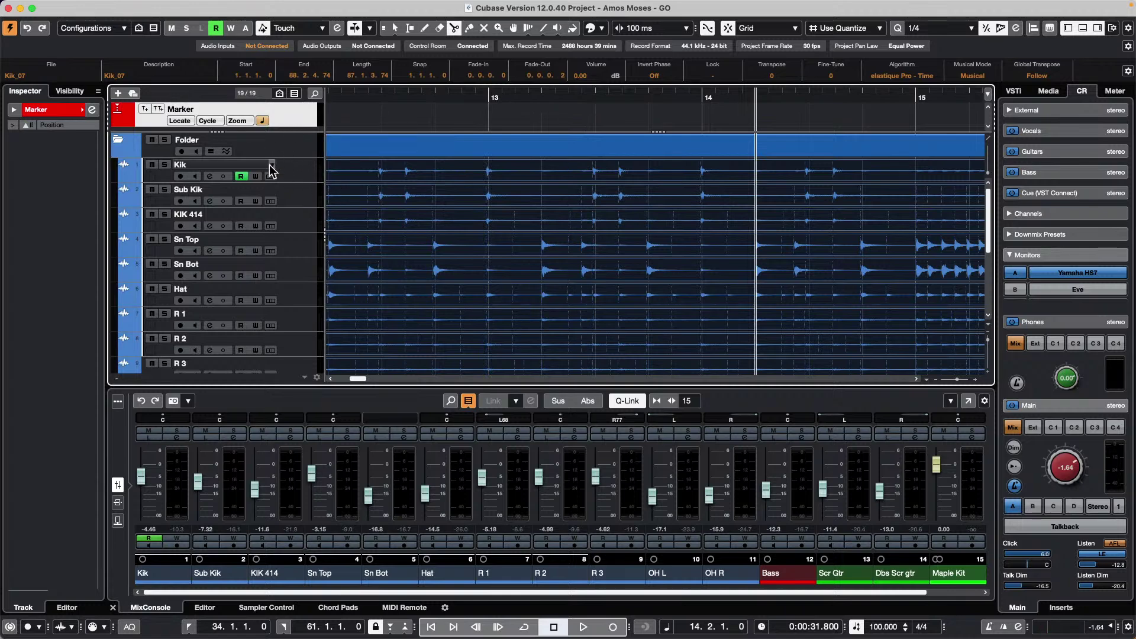
# Select the Kik track and split the grouped drum events, without grid snapping, just before the hits near 12.3.3, 12.4, 13 and 13.2.
pyautogui.click(308, 180)
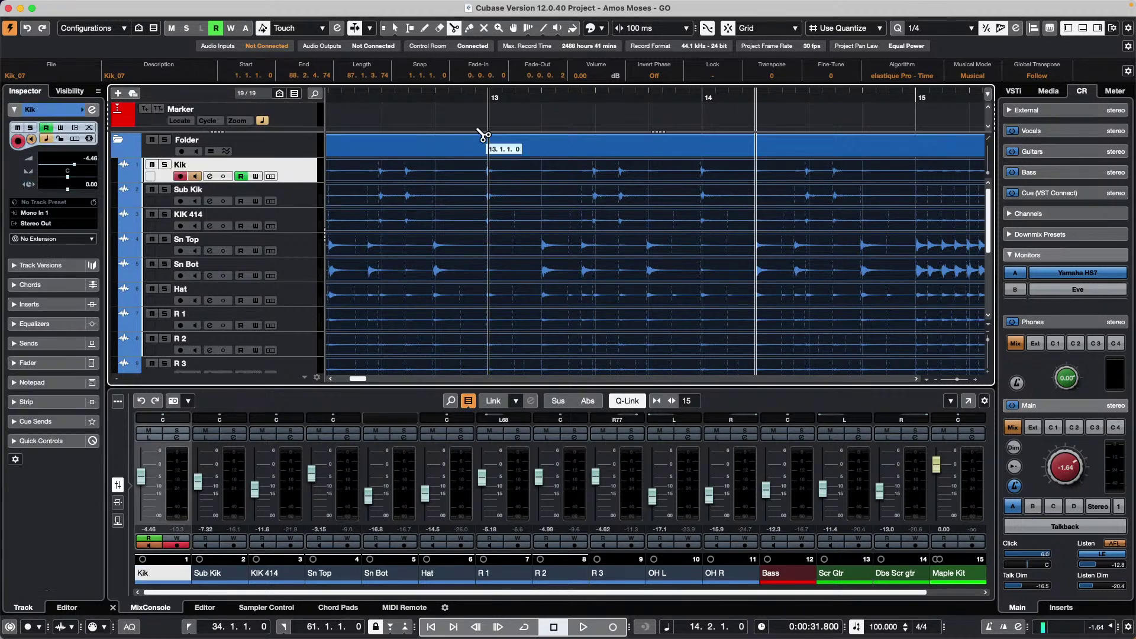
pyautogui.click(376, 91)
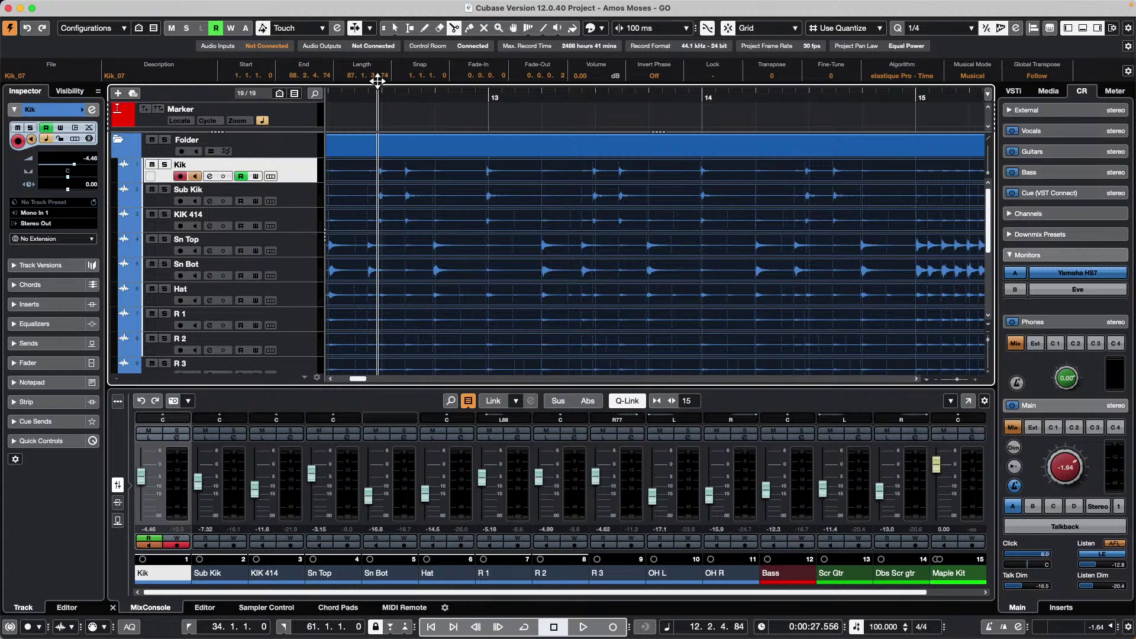
pyautogui.click(377, 81)
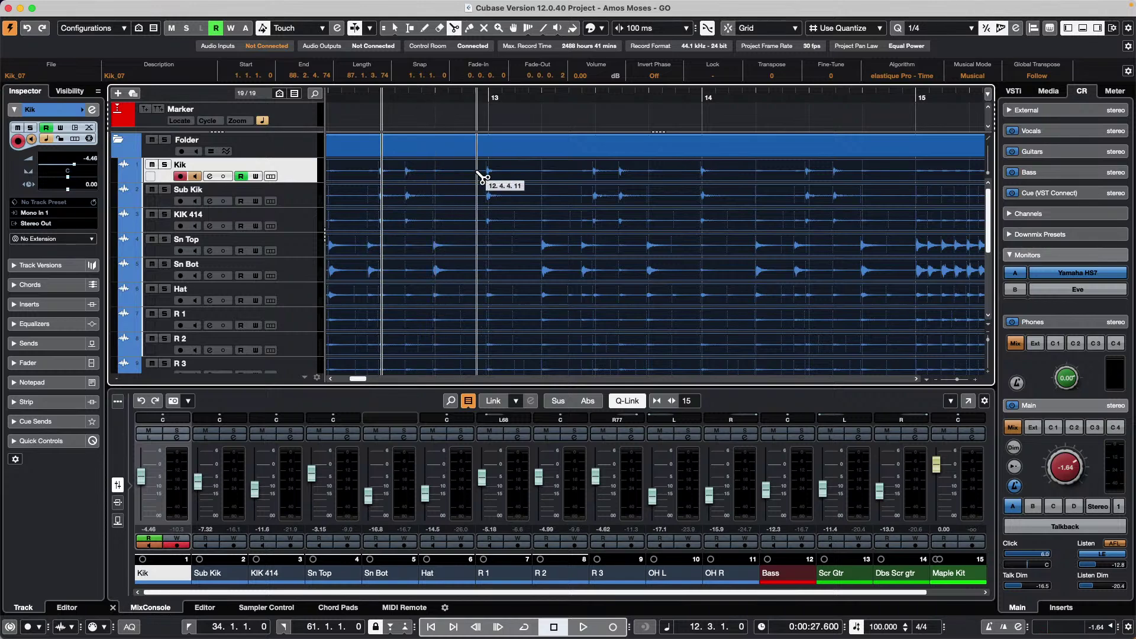
pyautogui.click(401, 95)
pyautogui.moveTo(401, 94); pyautogui.dragTo(401, 116)
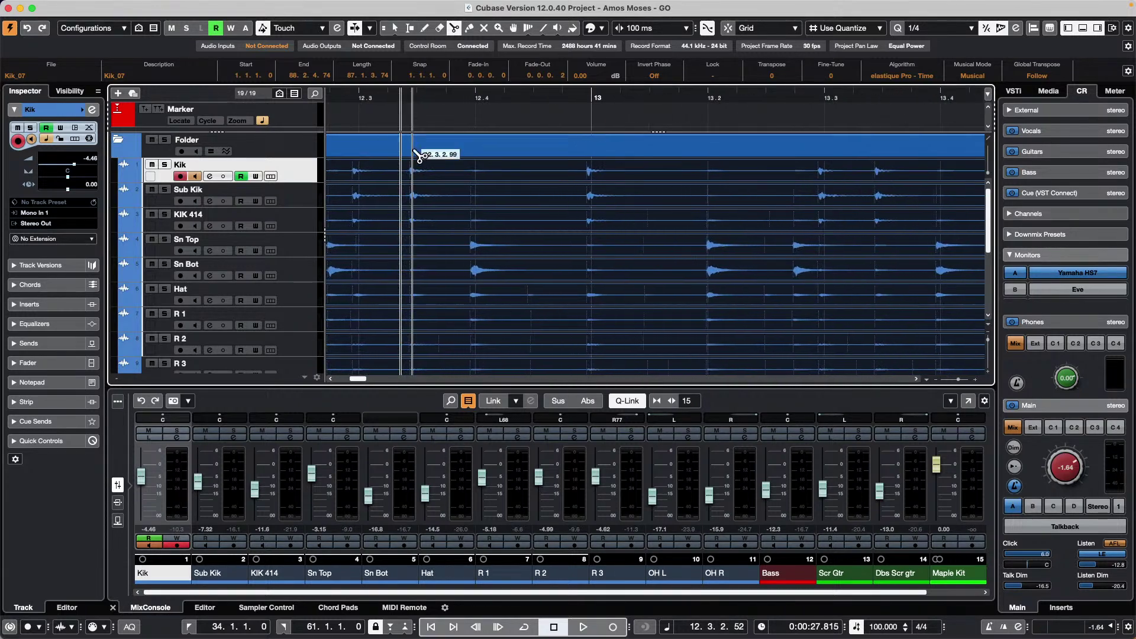
pyautogui.click(412, 189)
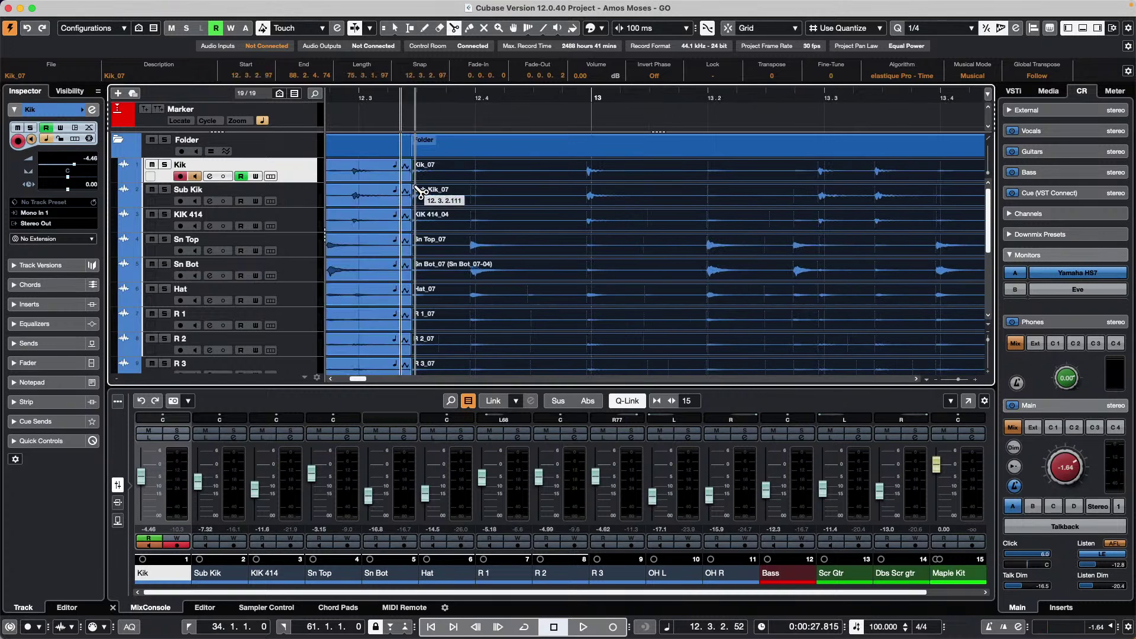
pyautogui.click(472, 197)
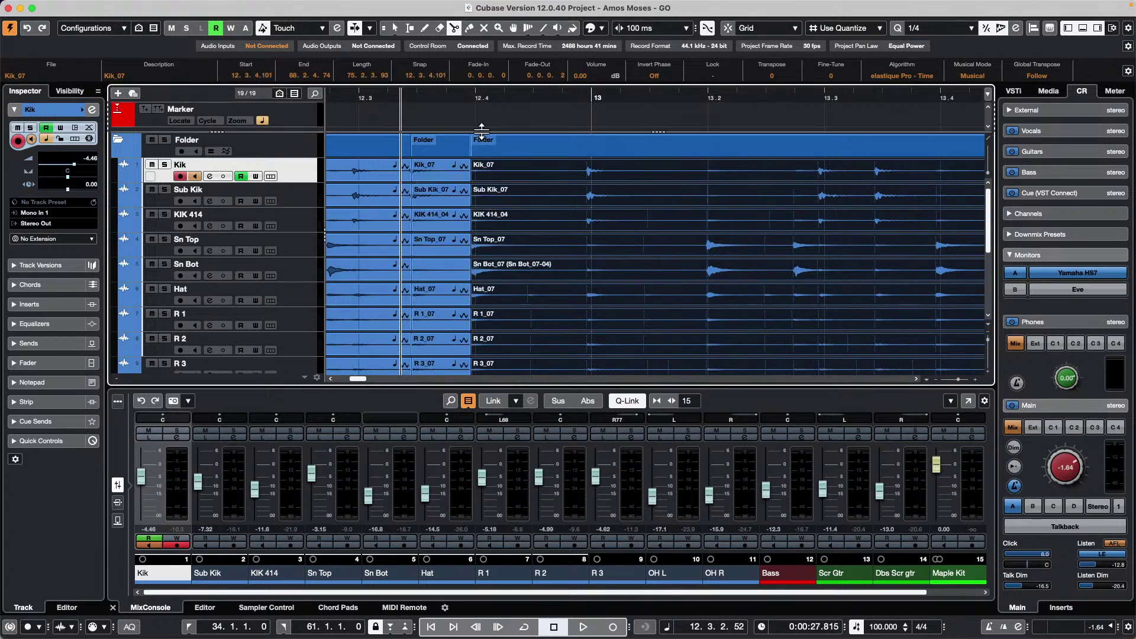
pyautogui.click(589, 189)
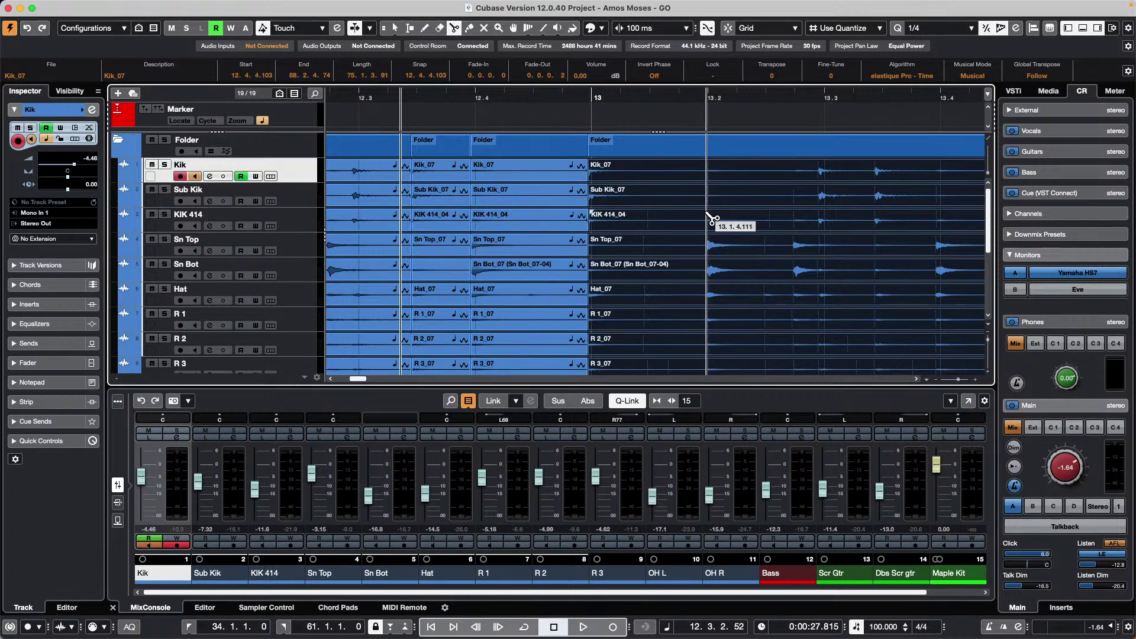
pyautogui.click(705, 217)
pyautogui.press('1')
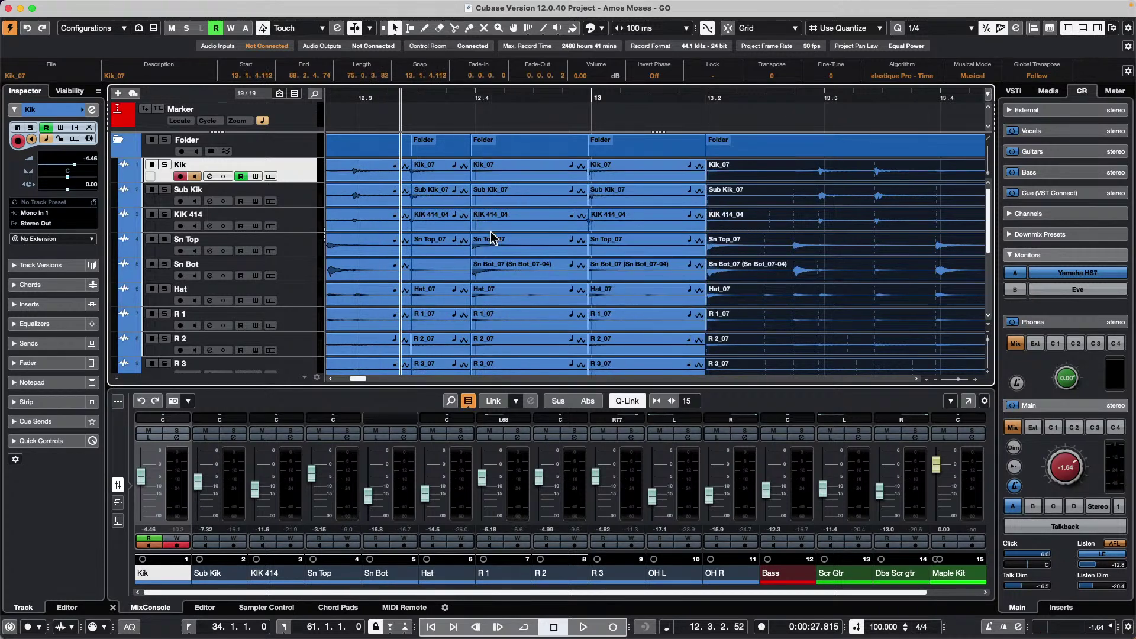
# Select only the Sn Top and Sn Bot events in the slice between 12.4 and 13.
pyautogui.click(504, 152)
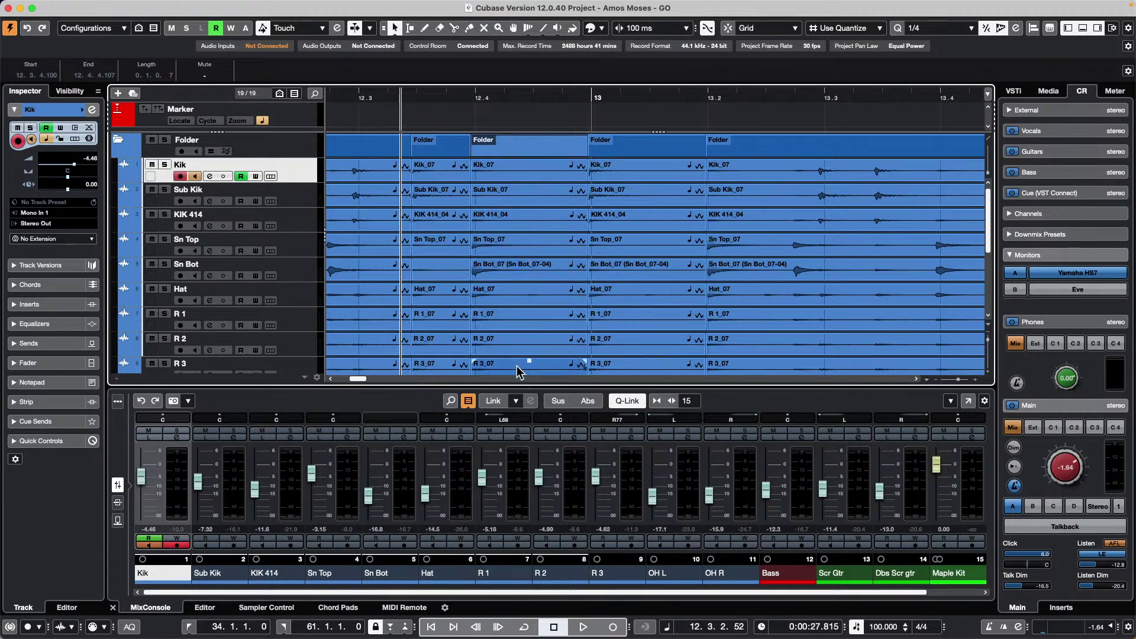
pyautogui.click(505, 251)
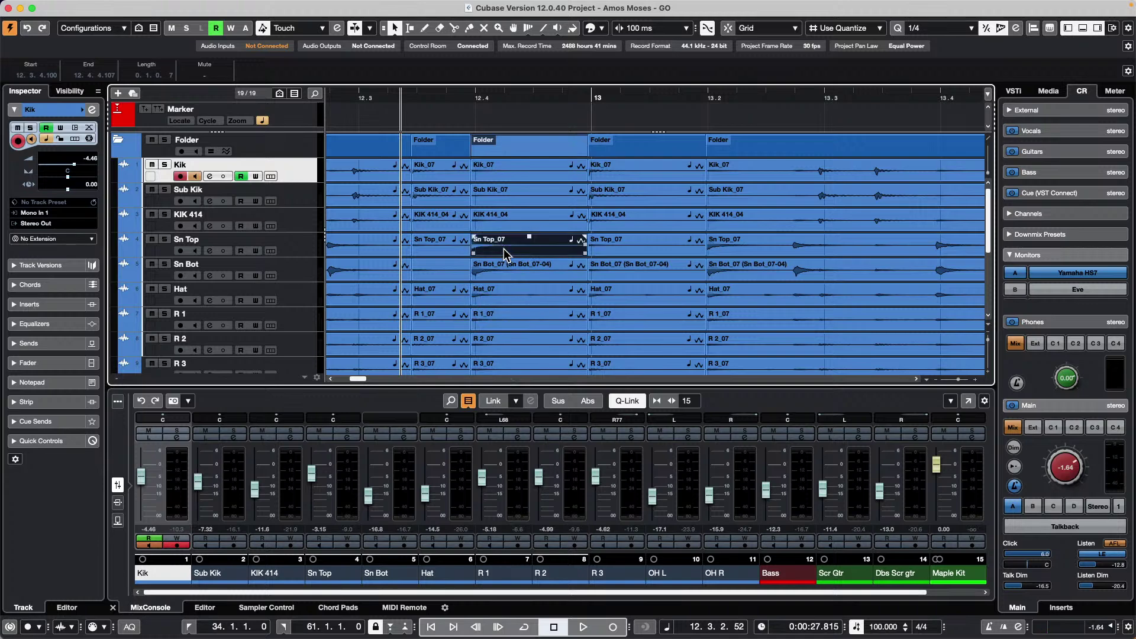
pyautogui.click(507, 270)
pyautogui.click(491, 249)
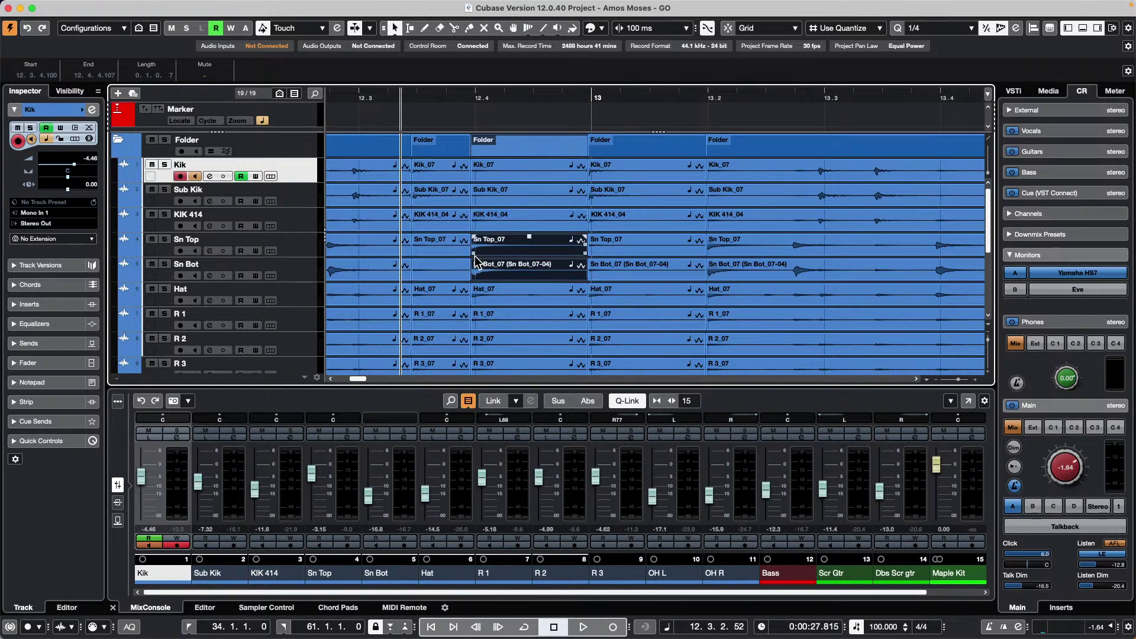
# Set the sizing mode to Sizing Moves Contents, try moving the start of the 12.4 slice to about 12.4.2, and undo the resize.
pyautogui.click(394, 27)
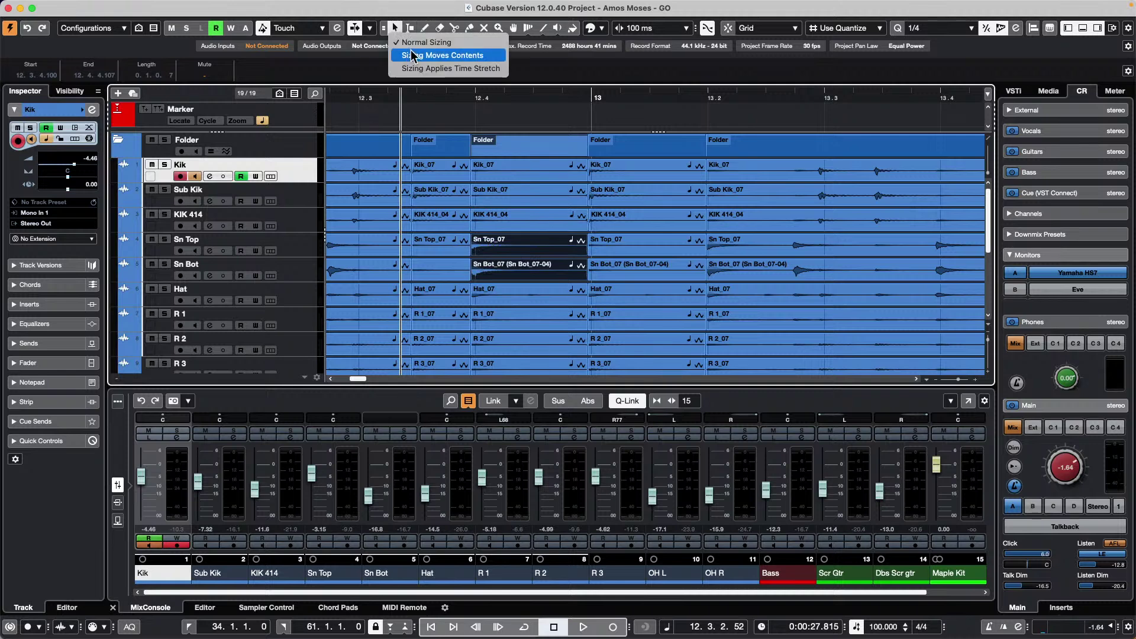
pyautogui.click(441, 55)
pyautogui.moveTo(471, 278); pyautogui.dragTo(512, 275)
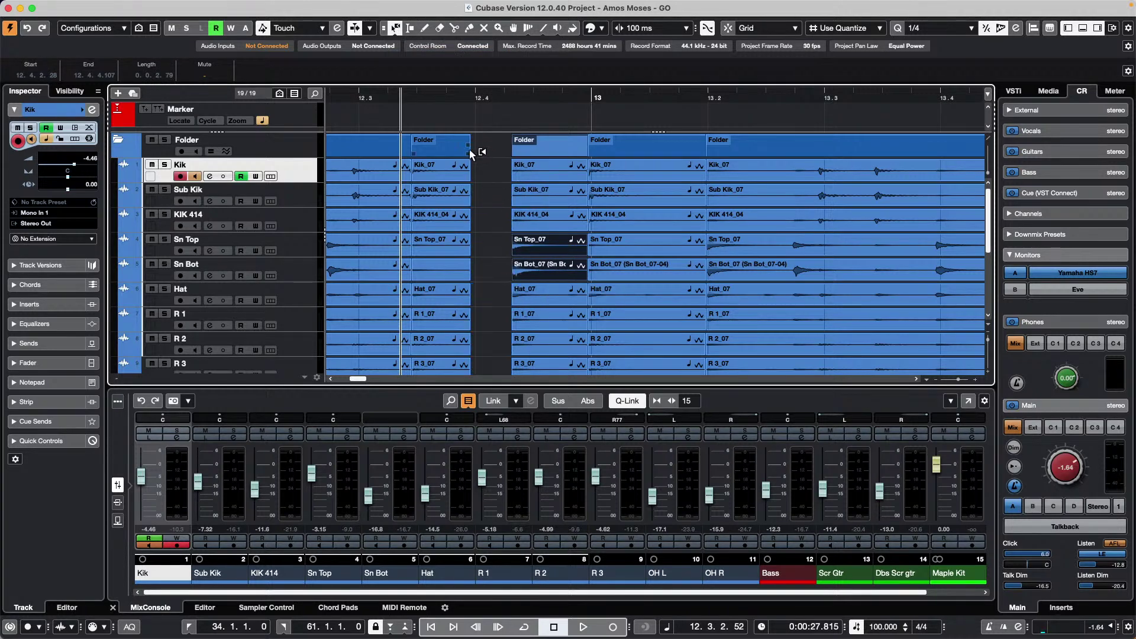
pyautogui.press('super+z')
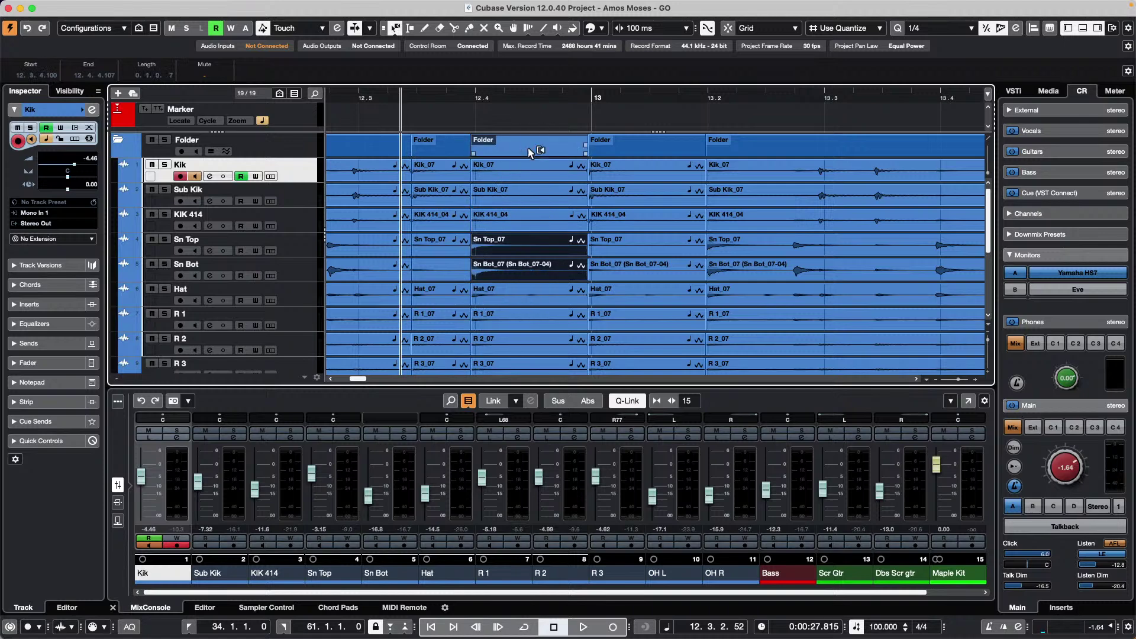
pyautogui.click(551, 261)
pyautogui.click(647, 122)
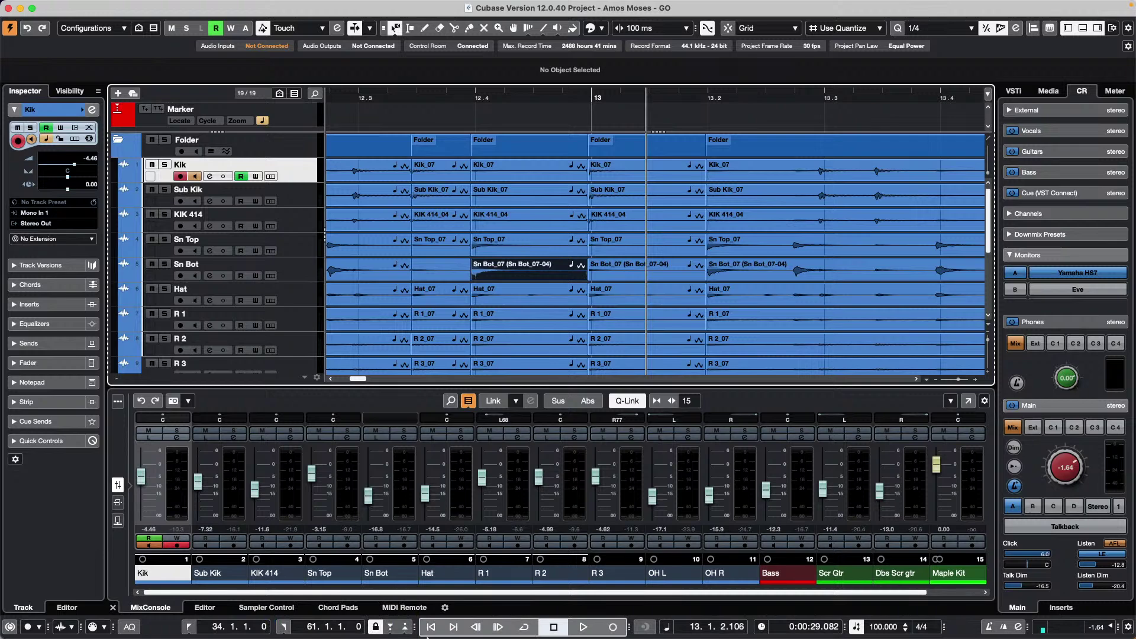
# Switch to Finder, find Steinberg Library Manager in the Applications folder and launch it.
pyautogui.moveTo(332, 637)
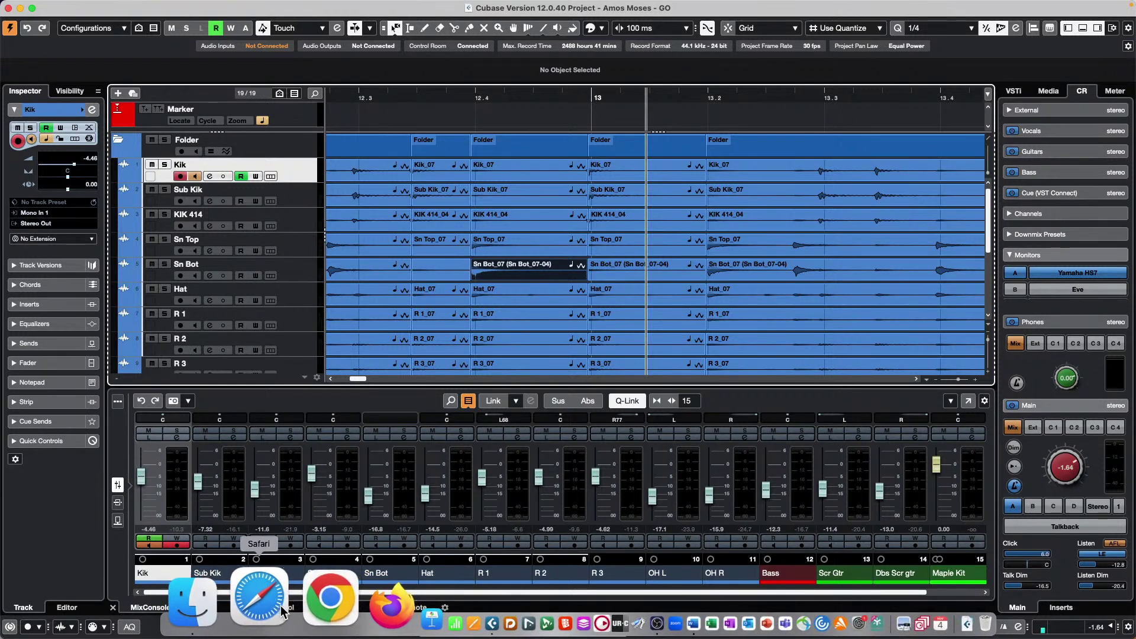
pyautogui.click(263, 611)
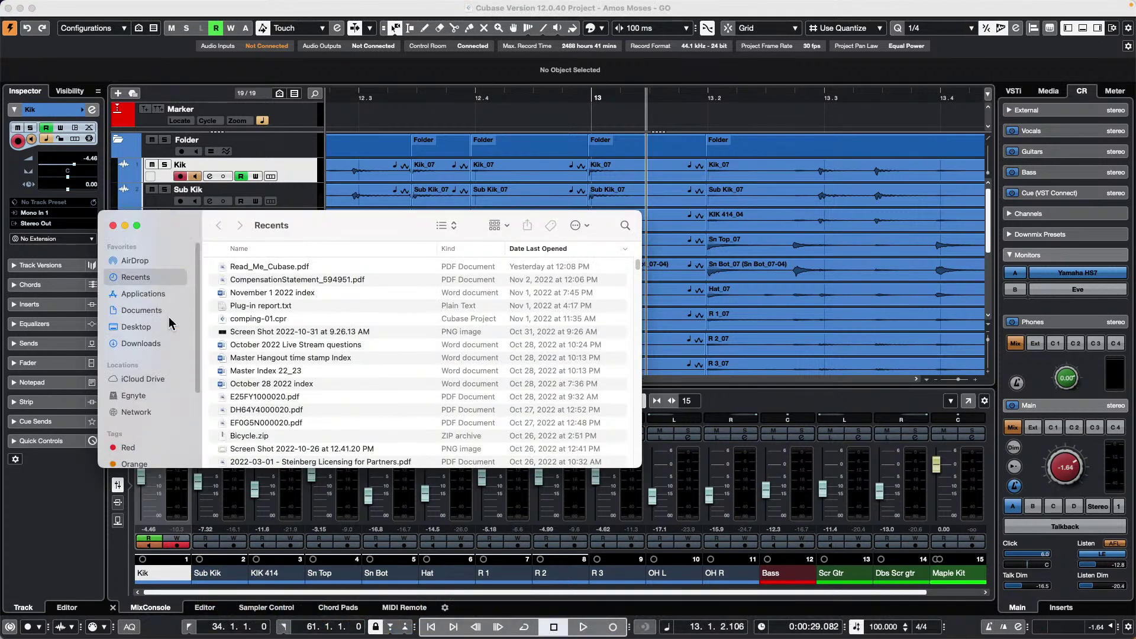
pyautogui.click(158, 295)
pyautogui.scroll(-3, 286, 349)
pyautogui.scroll(-5, 286, 347)
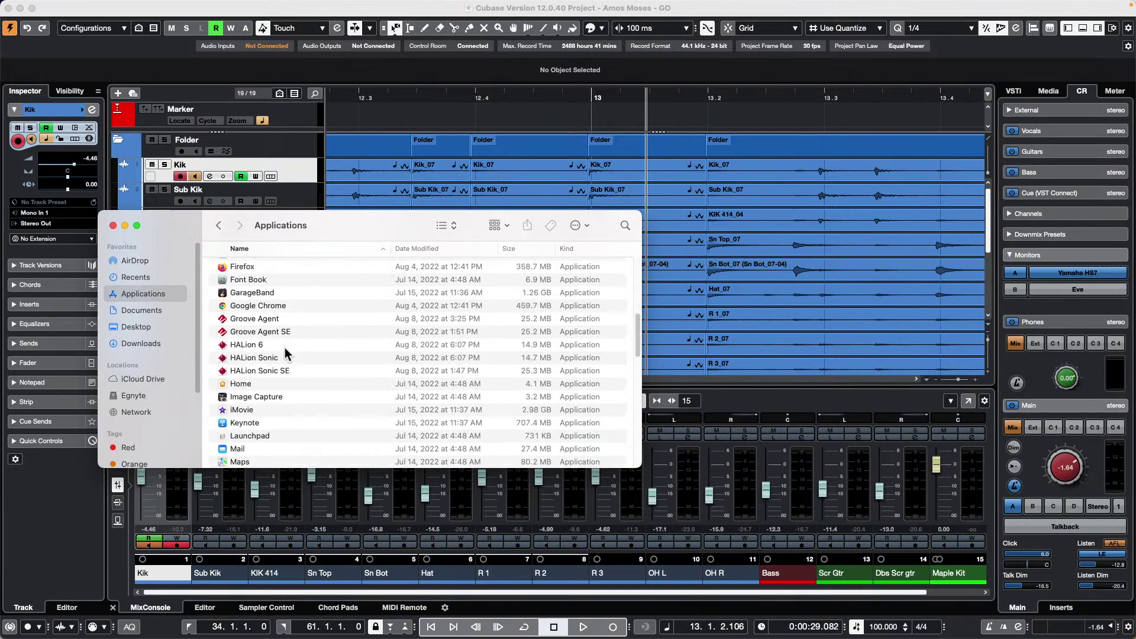
pyautogui.scroll(-4, 285, 347)
pyautogui.scroll(-6, 284, 349)
pyautogui.scroll(-4, 285, 354)
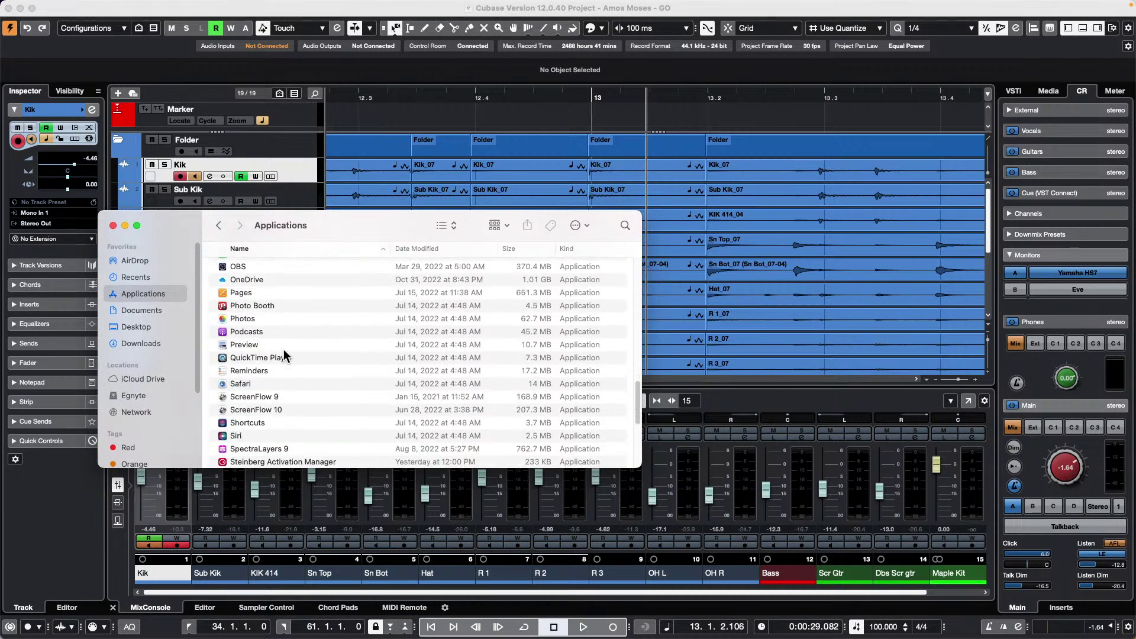
pyautogui.scroll(-2, 285, 356)
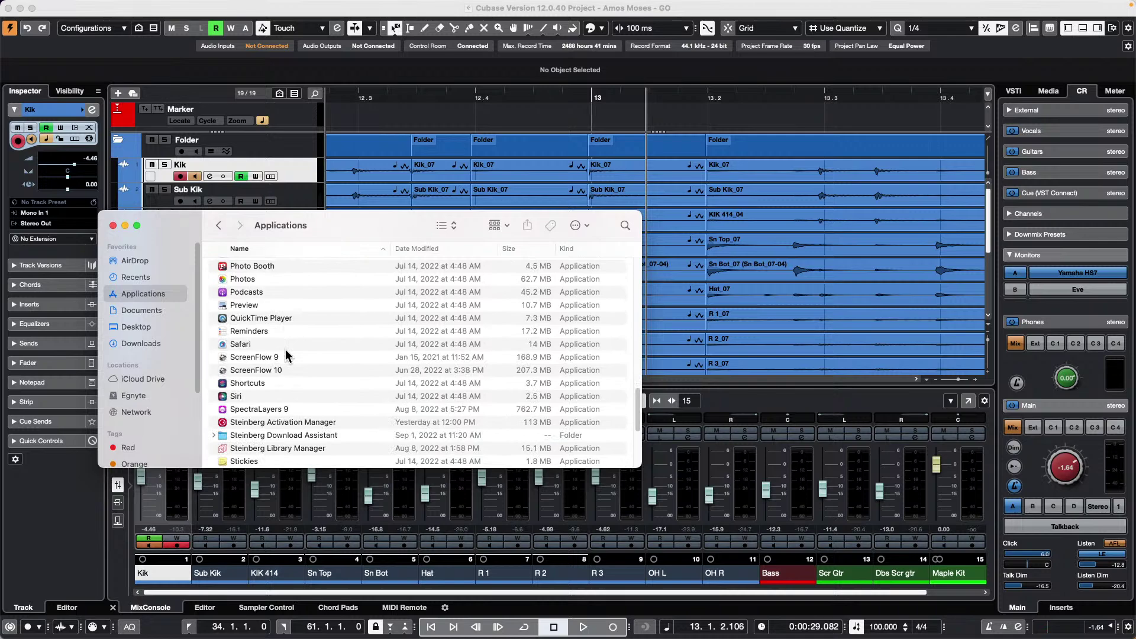
pyautogui.doubleClick(275, 447)
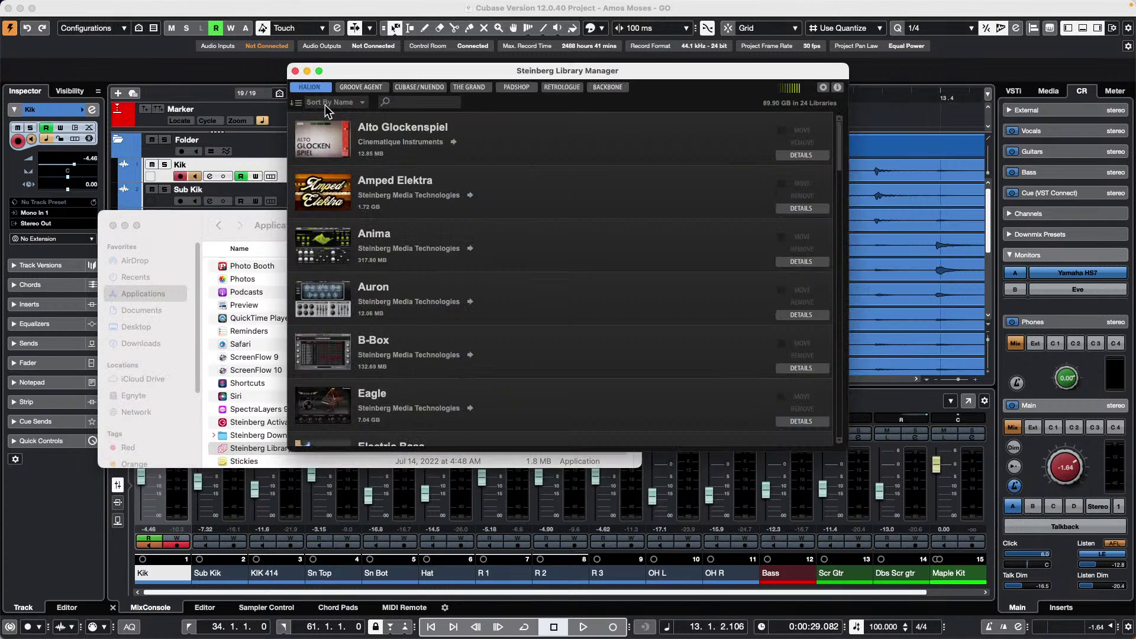
# Show the Library Manager options containing the library default location.
pyautogui.click(837, 88)
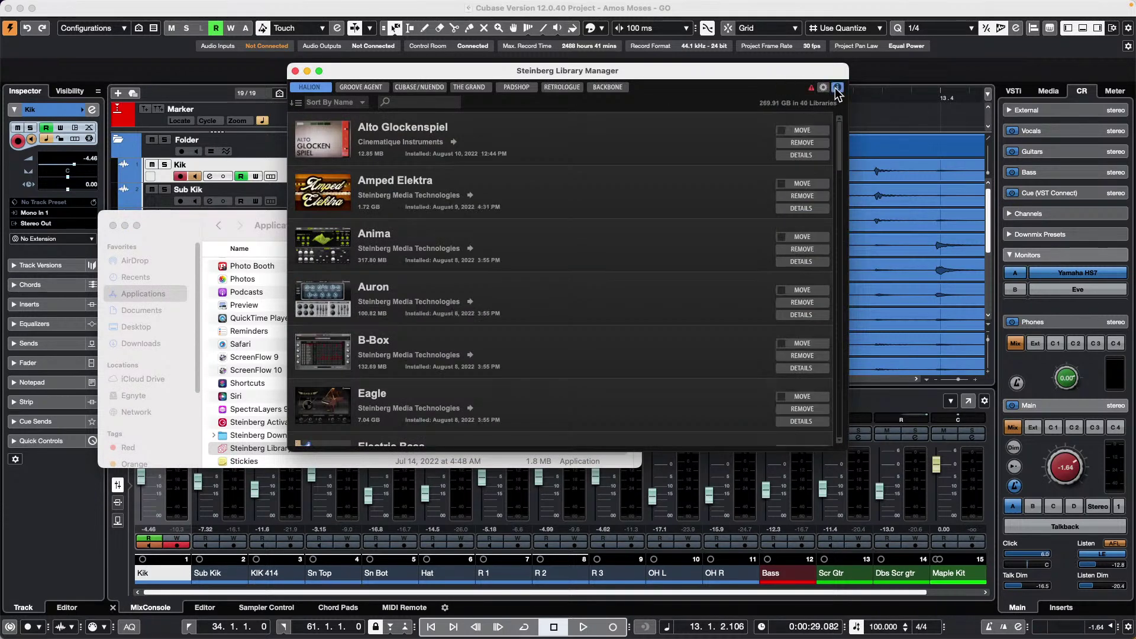
pyautogui.click(656, 151)
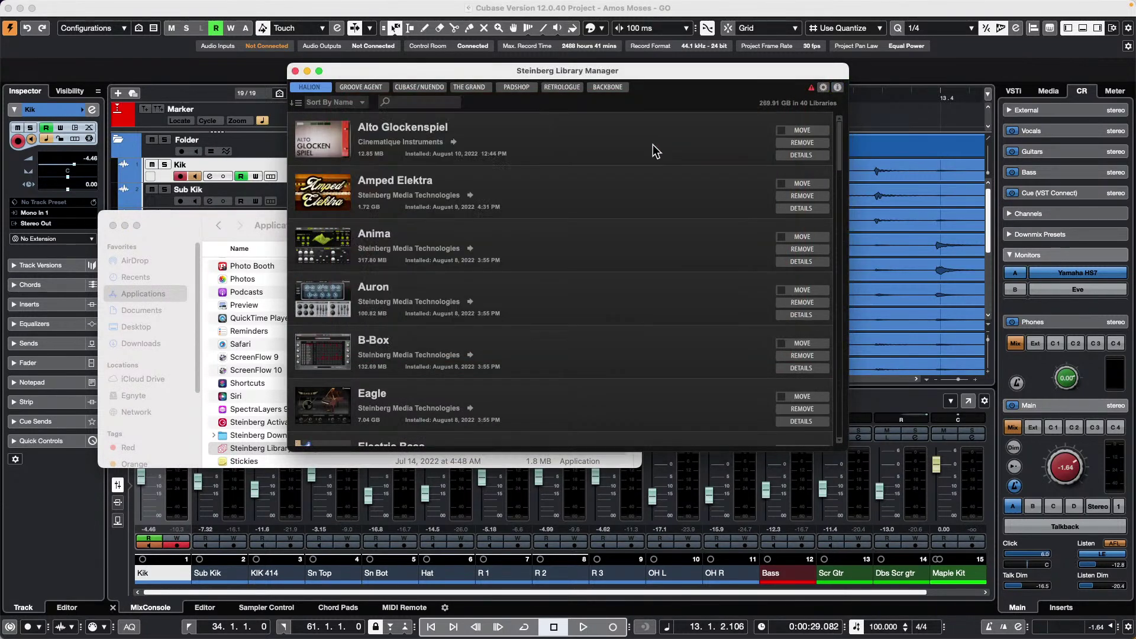
pyautogui.click(824, 88)
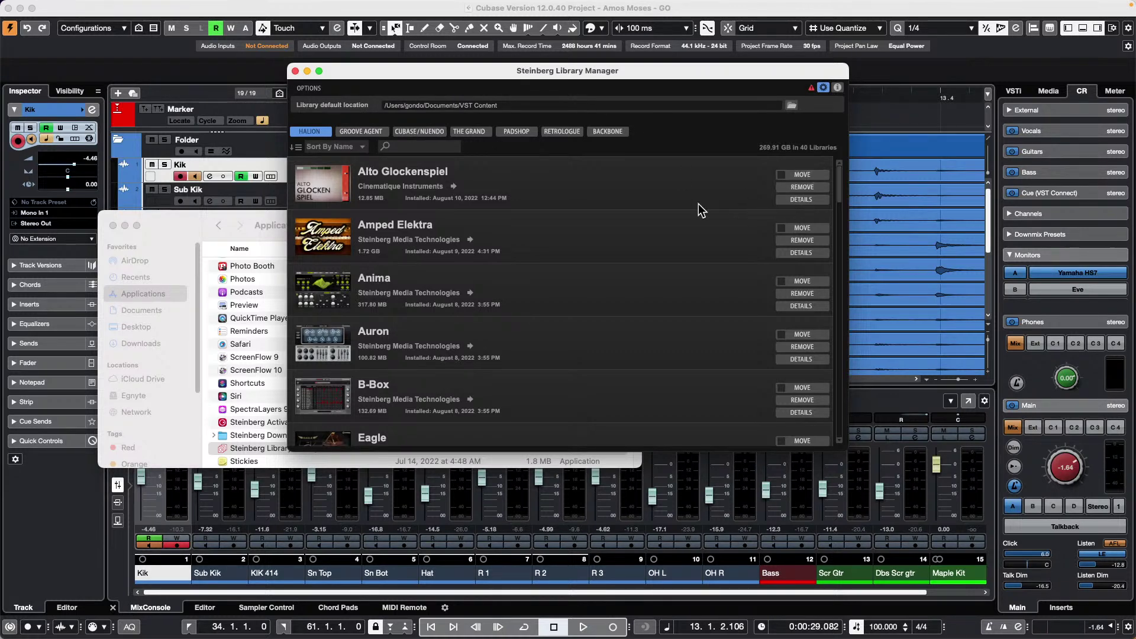
# Browse the Groove Agent, Cubase/Nuendo and The Grand library categories, and return to the HALion libraries.
pyautogui.click(361, 131)
pyautogui.click(419, 131)
pyautogui.click(469, 131)
pyautogui.click(309, 131)
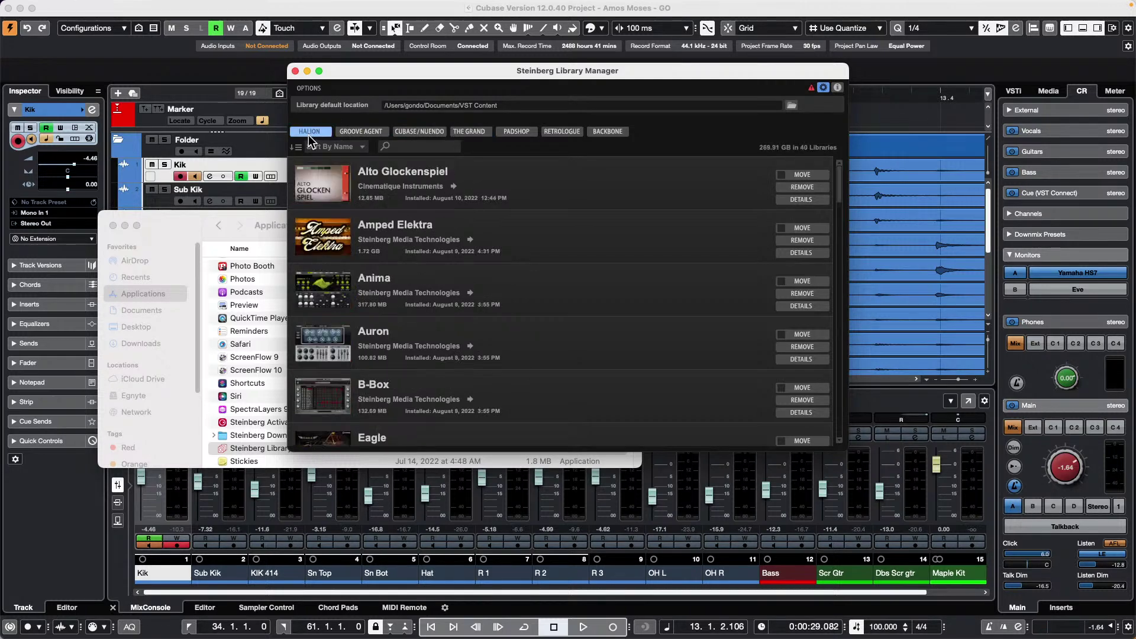
# Close the Steinberg Library Manager and Finder windows and return to the Amos Moses - GO project in Cubase.
pyautogui.click(295, 71)
pyautogui.click(112, 225)
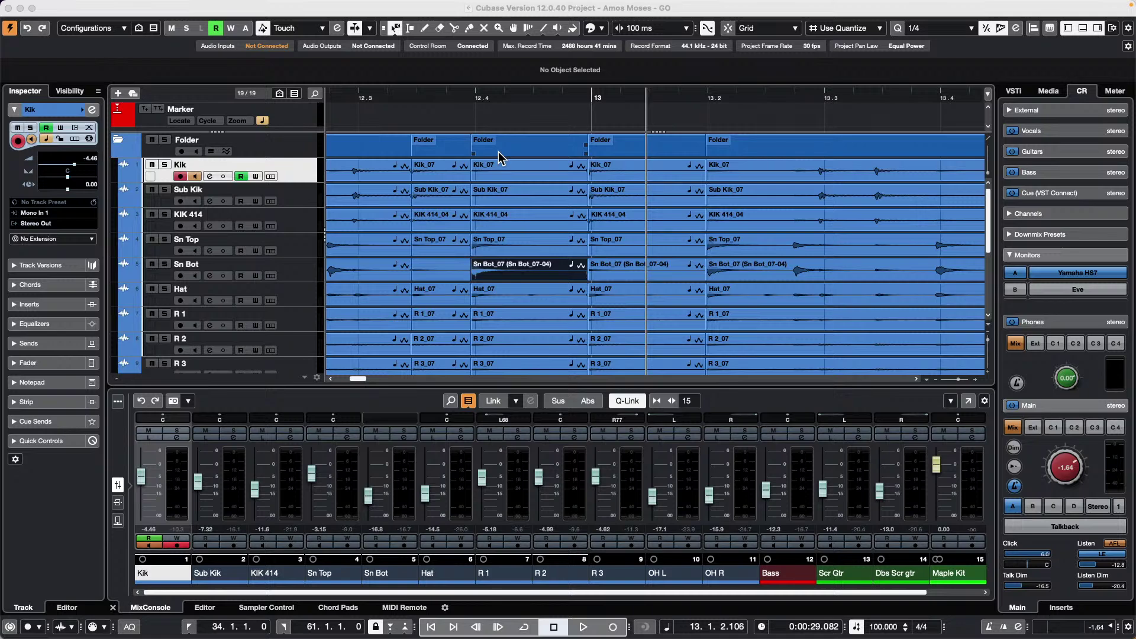
pyautogui.click(537, 103)
# Open the recent project tempo detect jazz.cpr and maximize its window.
pyautogui.click(79, 7)
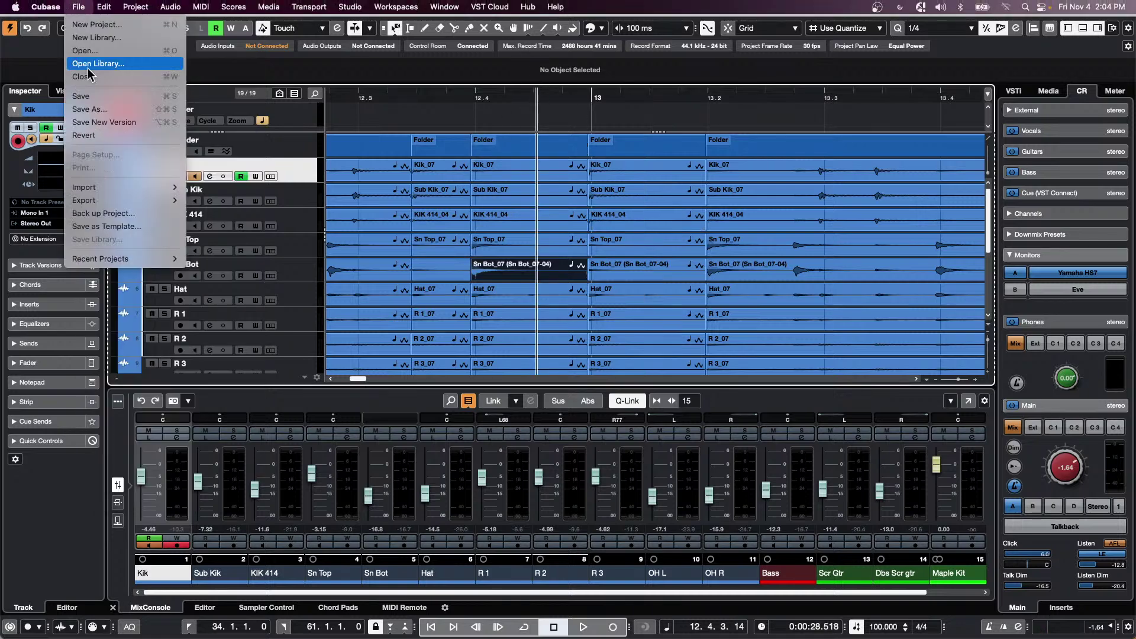
pyautogui.moveTo(135, 259)
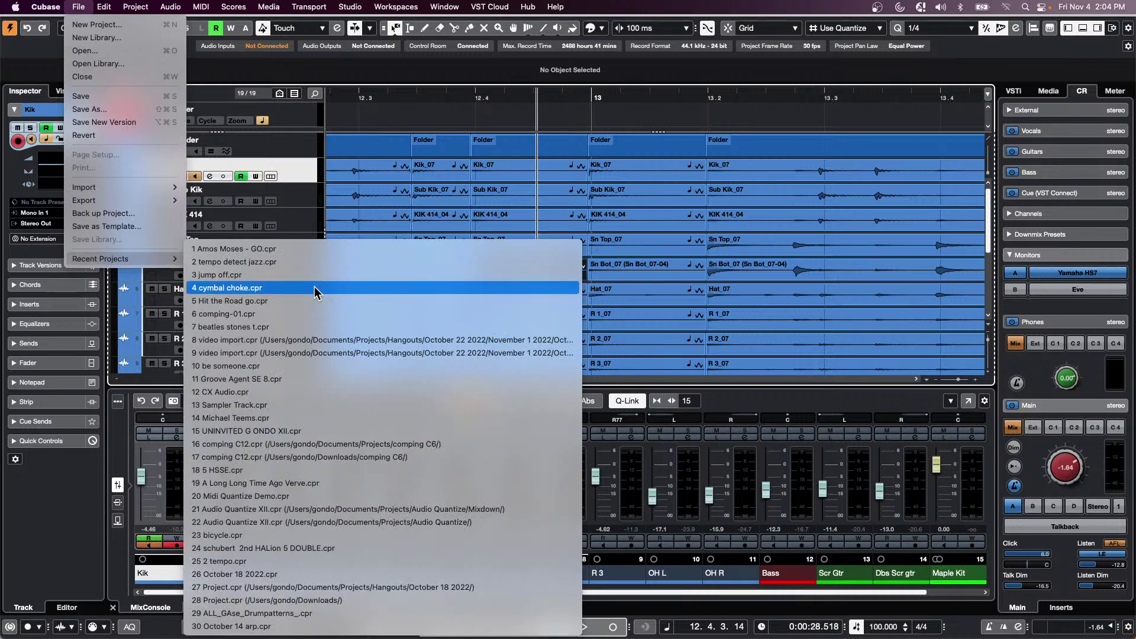
pyautogui.click(254, 262)
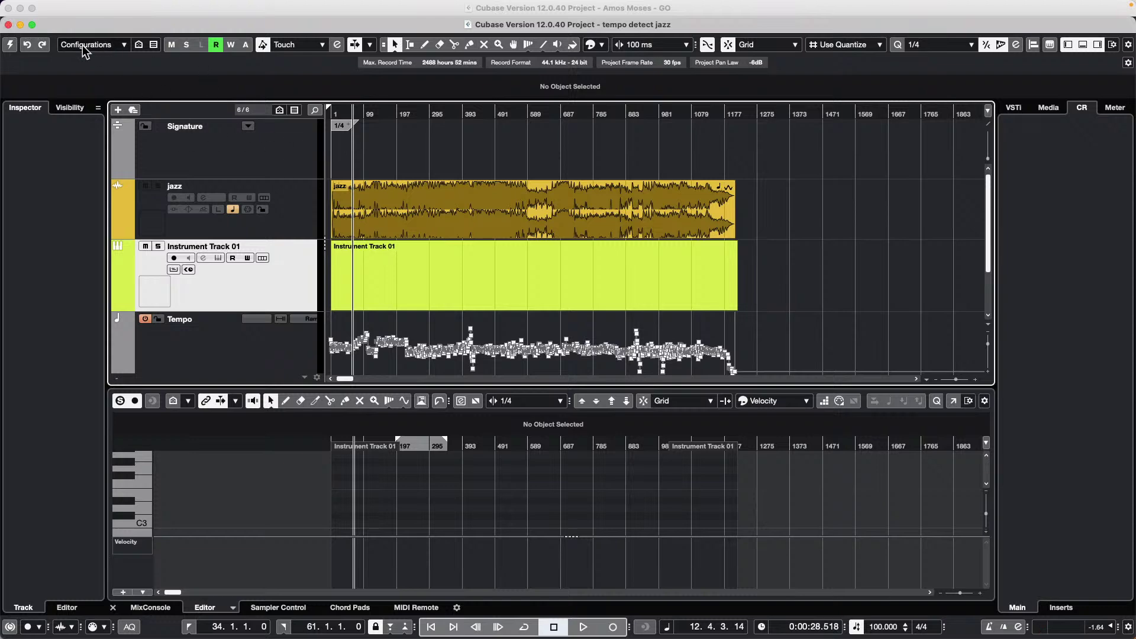
pyautogui.click(31, 24)
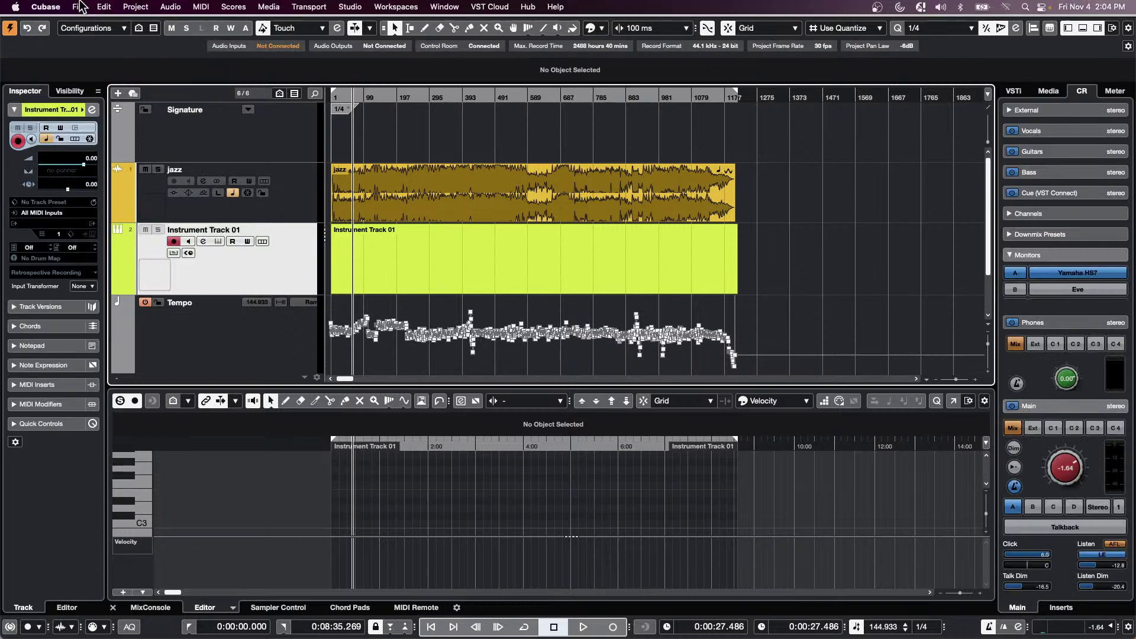
# Revert the tempo detect jazz project to its previously saved version.
pyautogui.click(79, 6)
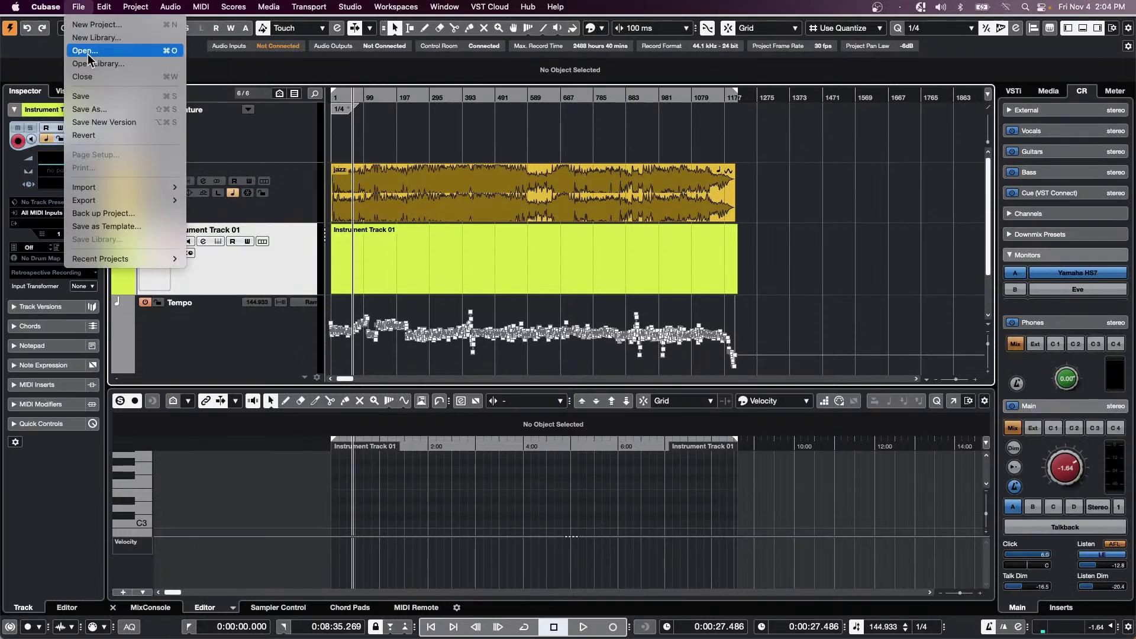
pyautogui.click(126, 136)
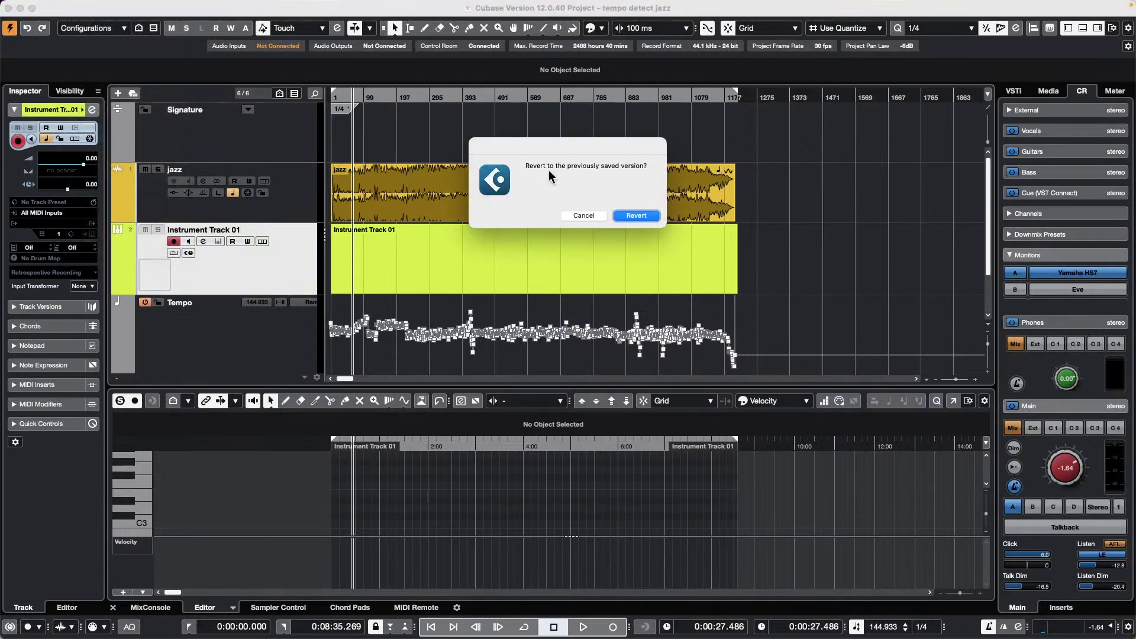
pyautogui.click(631, 217)
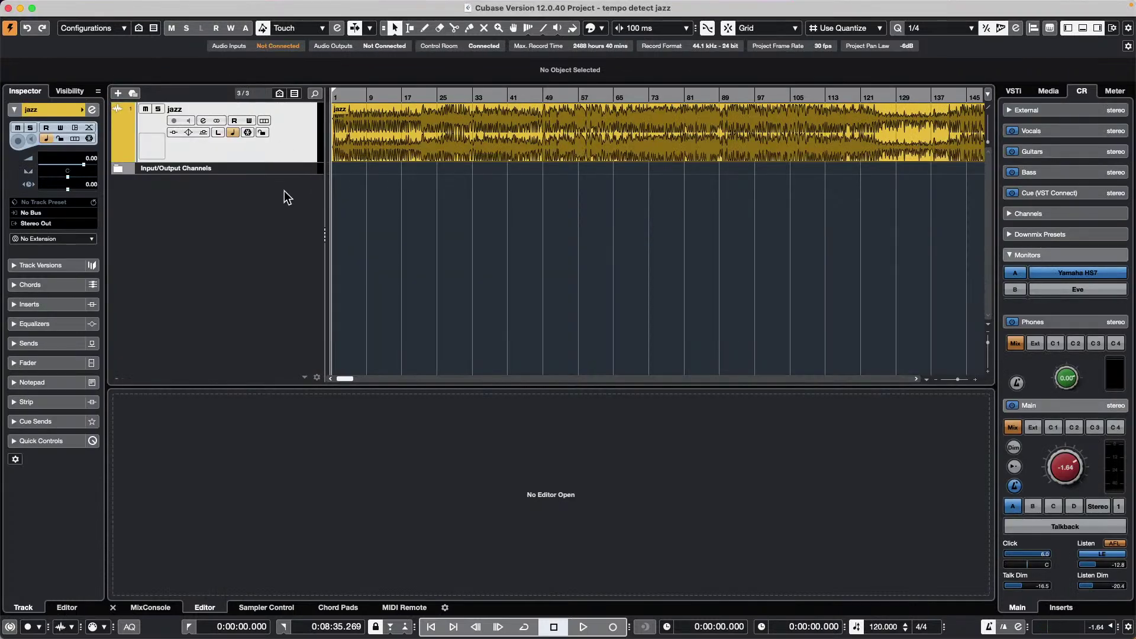
# Make the jazz track slightly taller, and analyze its audio event with Tempo Detection.
pyautogui.moveTo(414, 95); pyautogui.dragTo(399, 58)
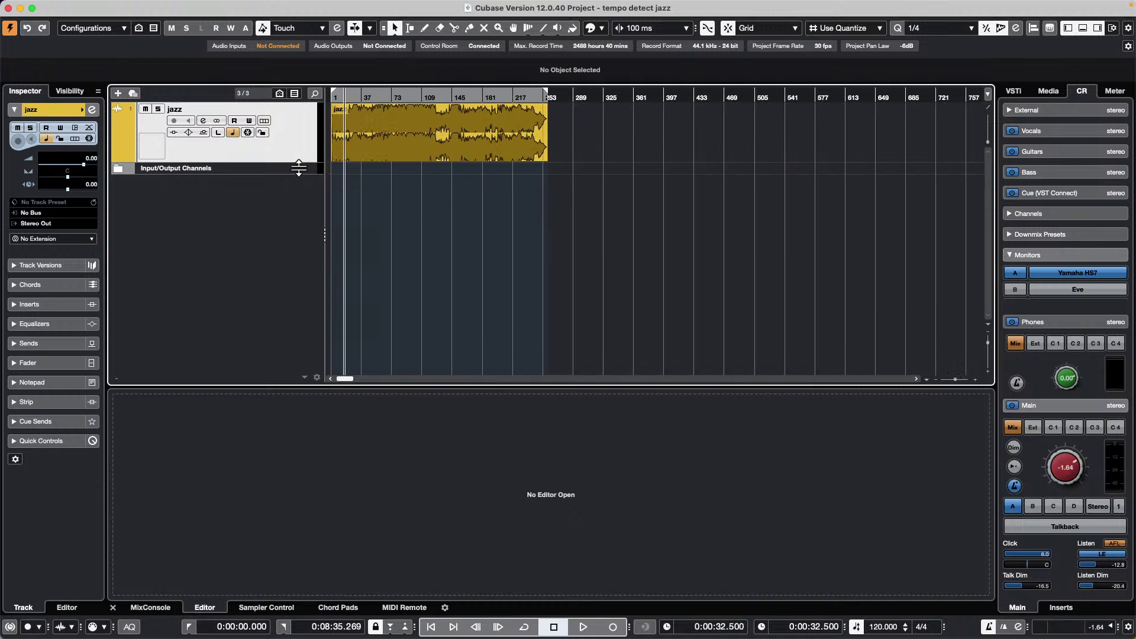
pyautogui.moveTo(300, 166); pyautogui.dragTo(300, 177)
pyautogui.click(459, 151)
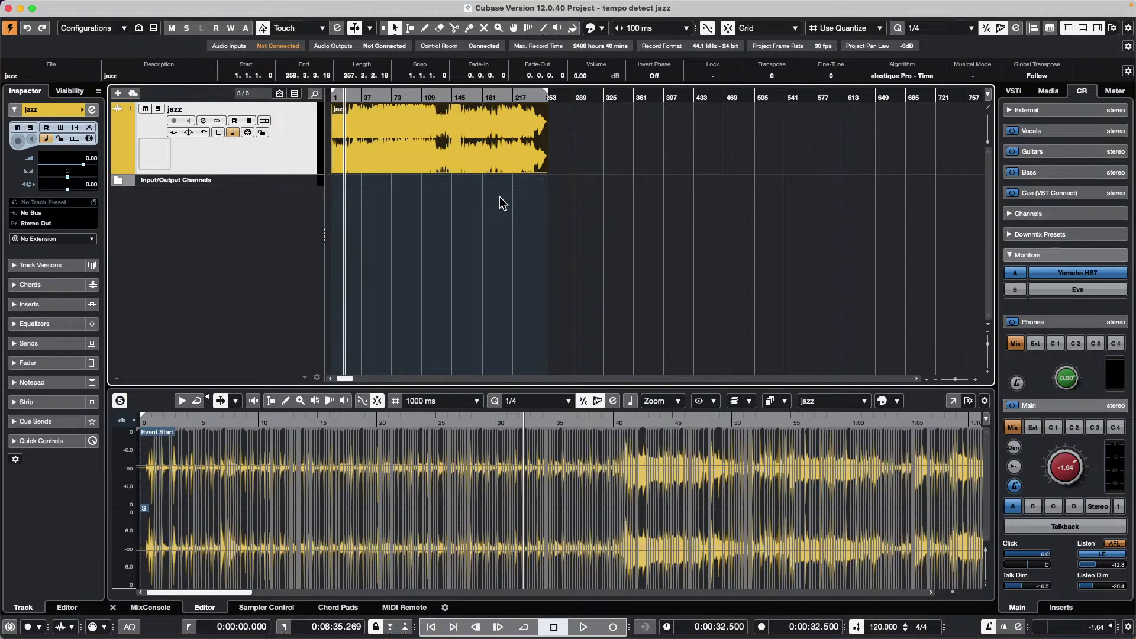
pyautogui.moveTo(434, 130)
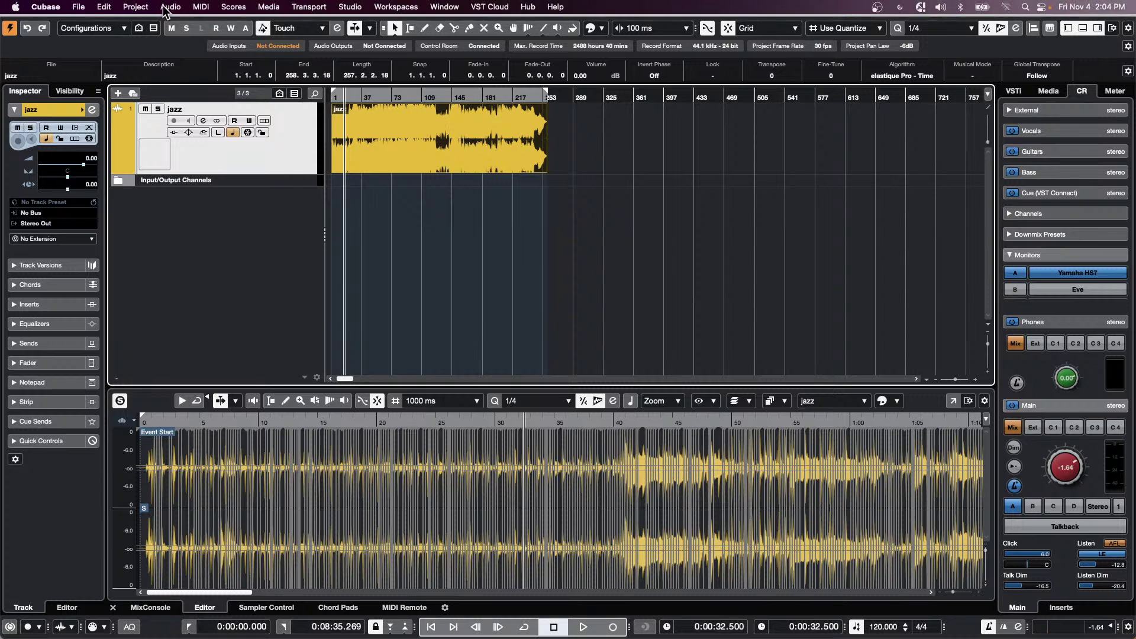
pyautogui.click(119, 8)
pyautogui.moveTo(137, 11)
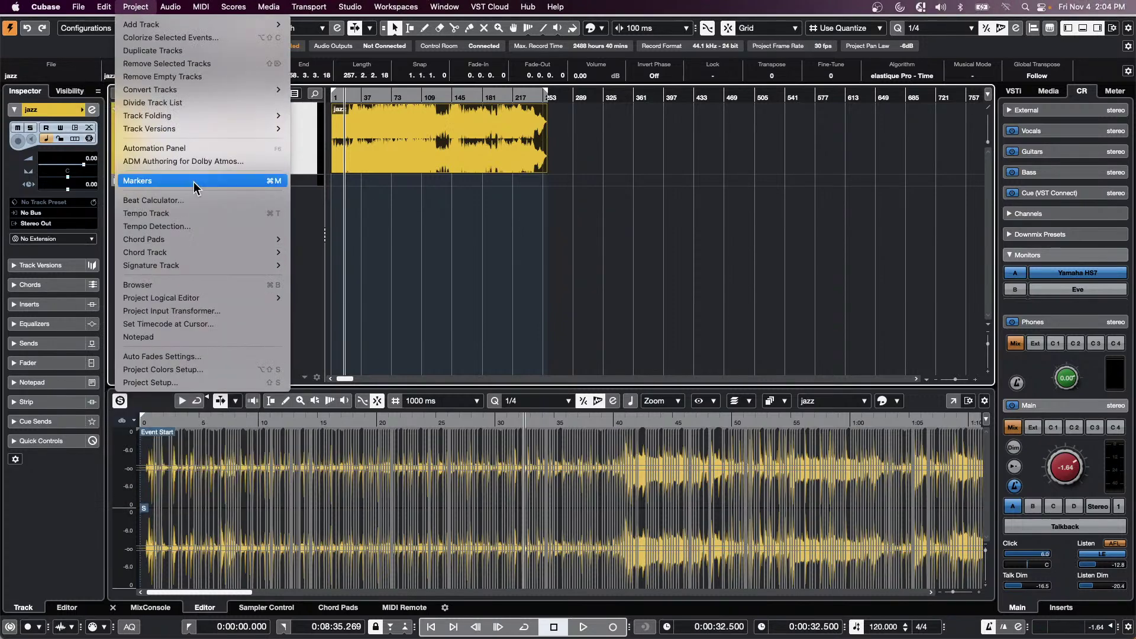
pyautogui.moveTo(222, 129)
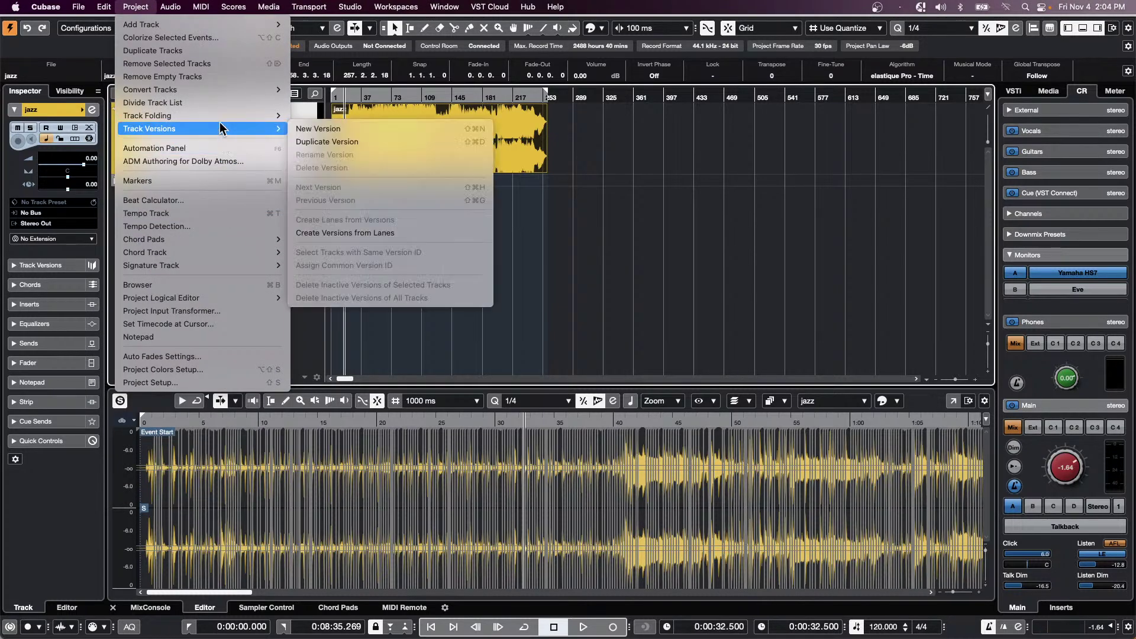
pyautogui.click(208, 227)
pyautogui.click(339, 194)
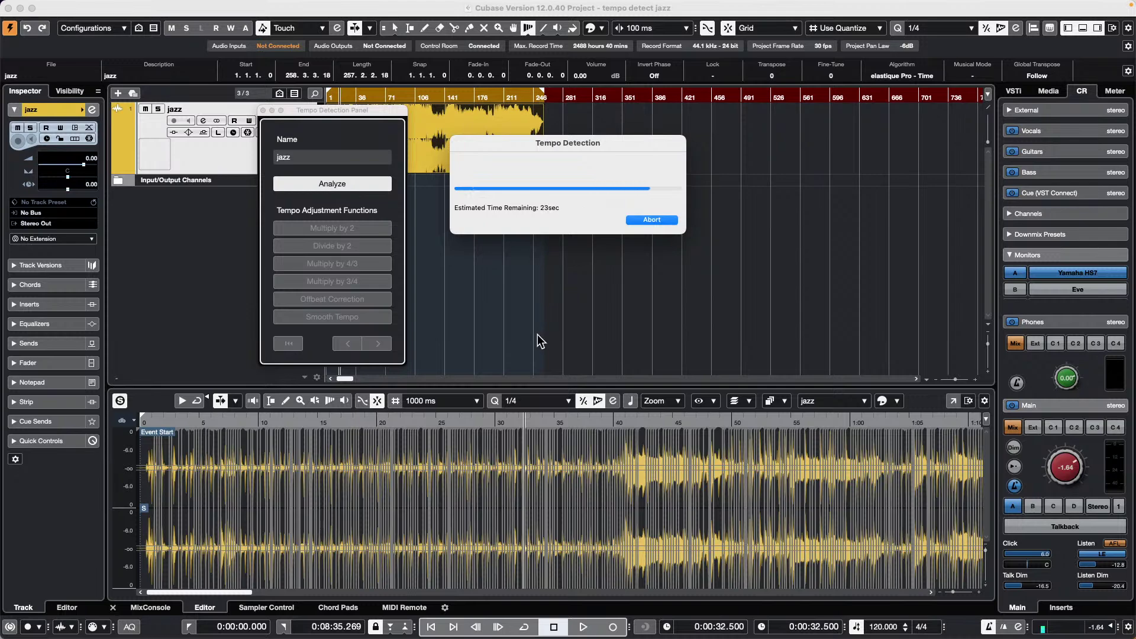
# Apply Offbeat Correction to the detected tempo during playback, and close the Tempo Detection Panel.
pyautogui.press('space')
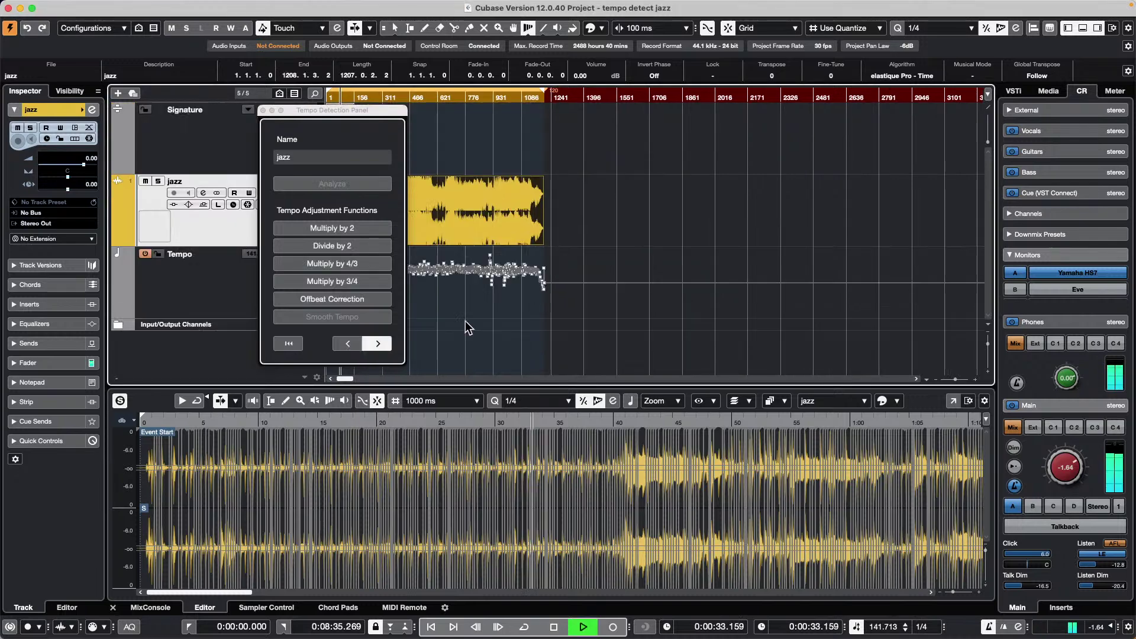
pyautogui.moveTo(349, 110); pyautogui.dragTo(692, 130)
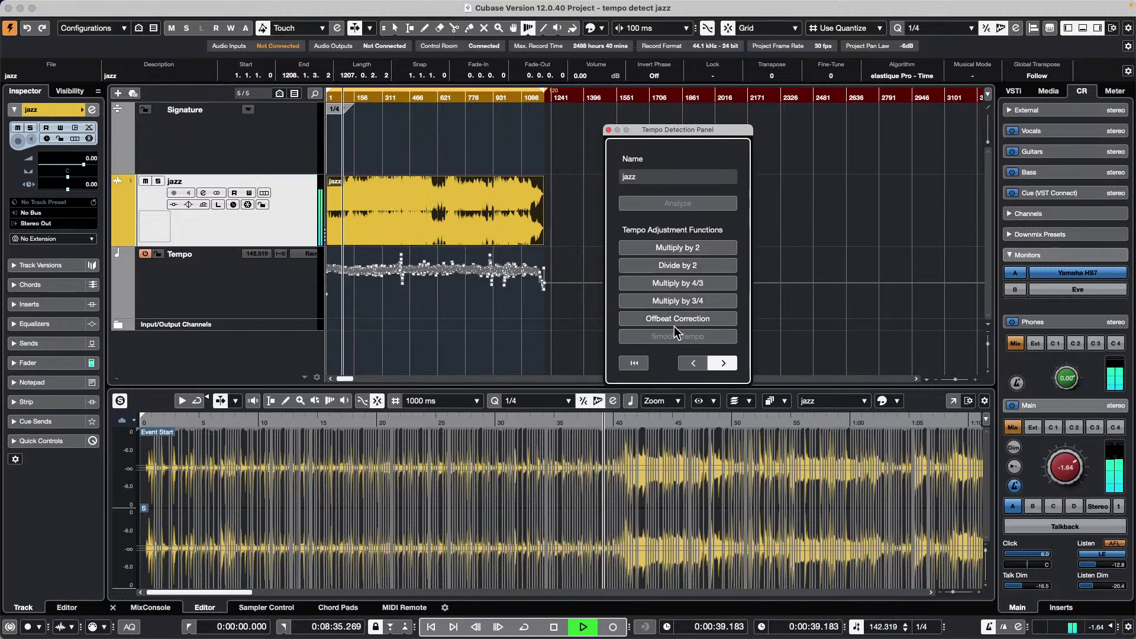
pyautogui.click(710, 323)
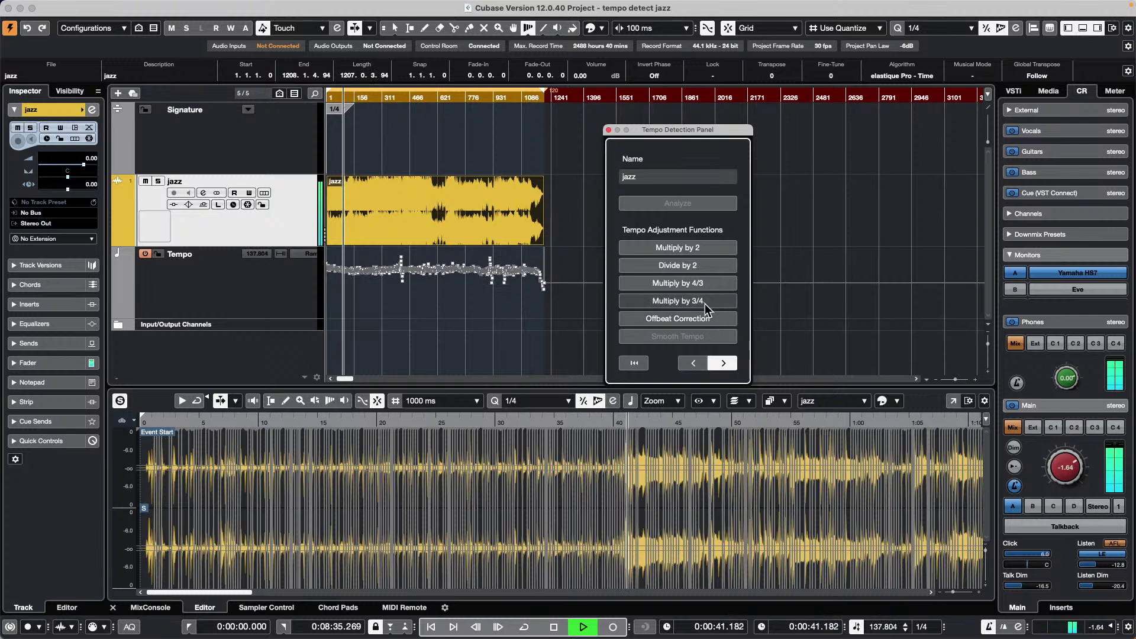
pyautogui.click(609, 129)
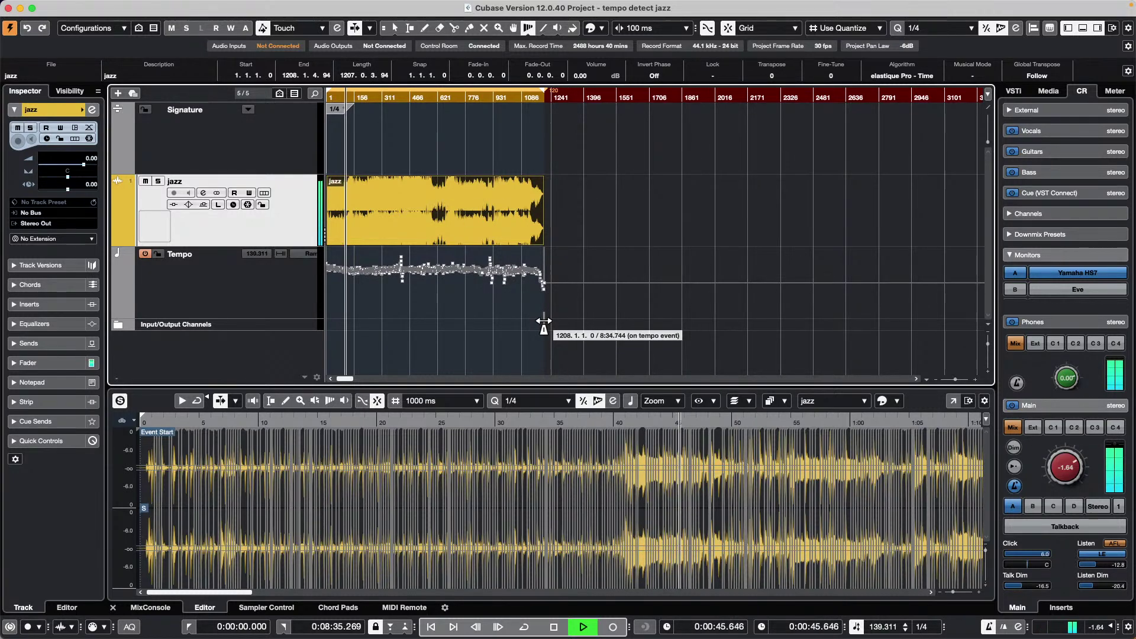
pyautogui.press('space')
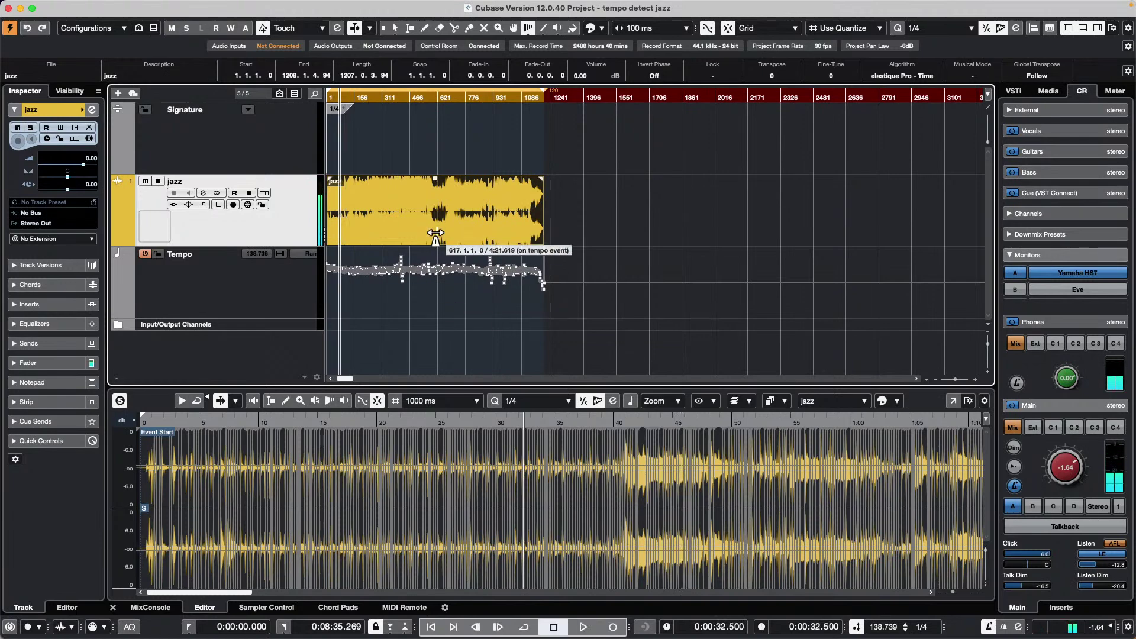
# Set the jazz event's definition from tempo, saved in the project only, with all tracks set to musical time base.
pyautogui.moveTo(333, 97); pyautogui.dragTo(316, 290)
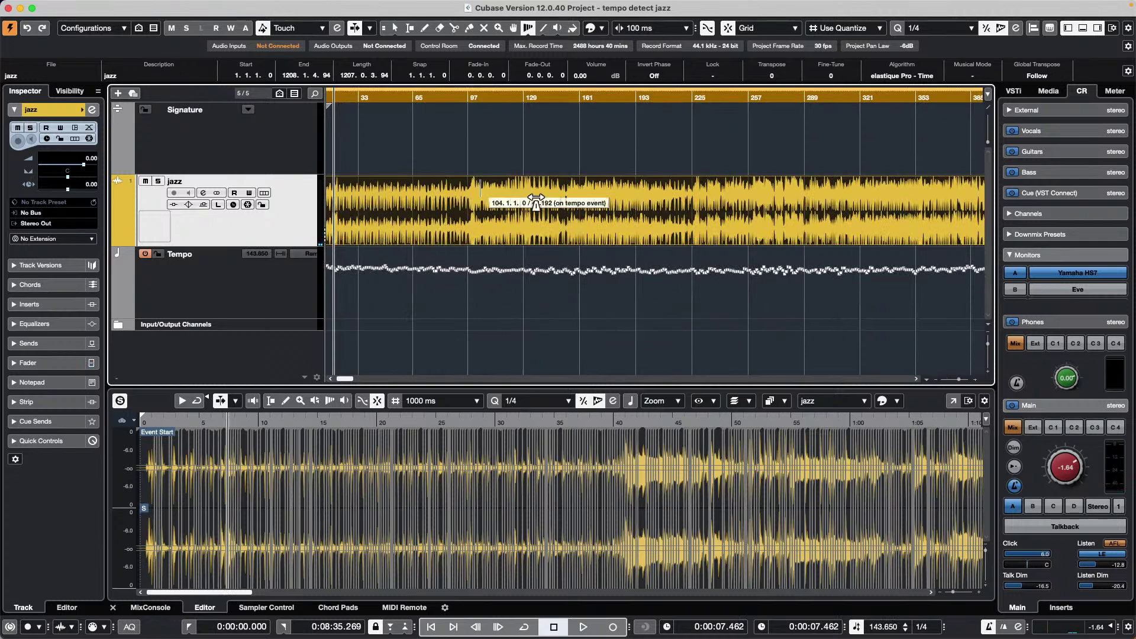
pyautogui.click(171, 7)
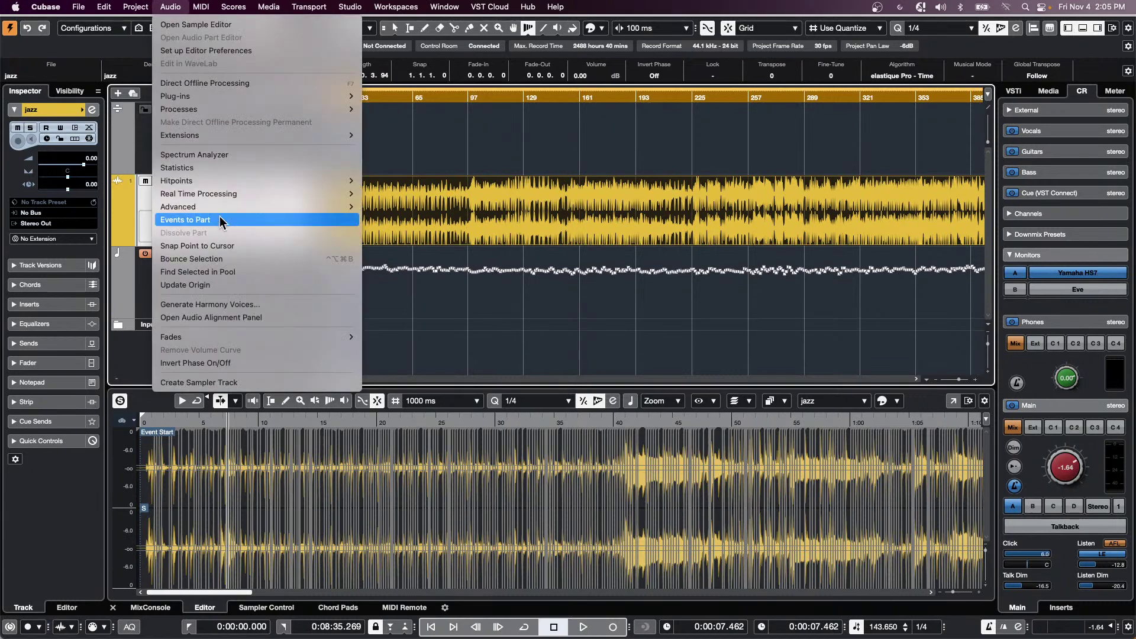
pyautogui.moveTo(224, 208)
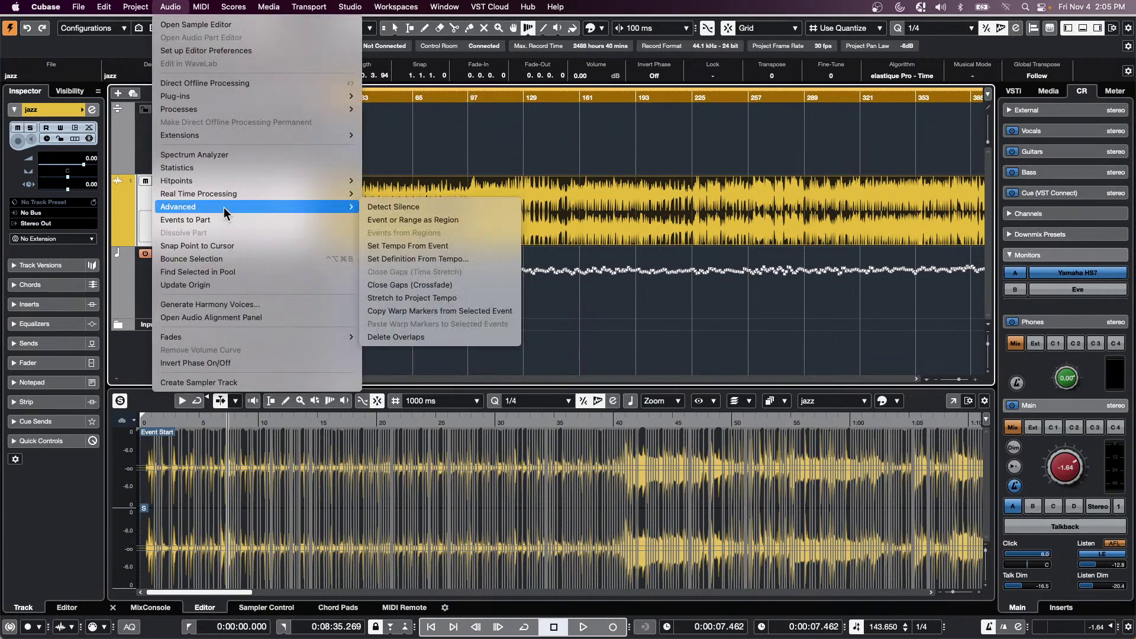
pyautogui.click(445, 261)
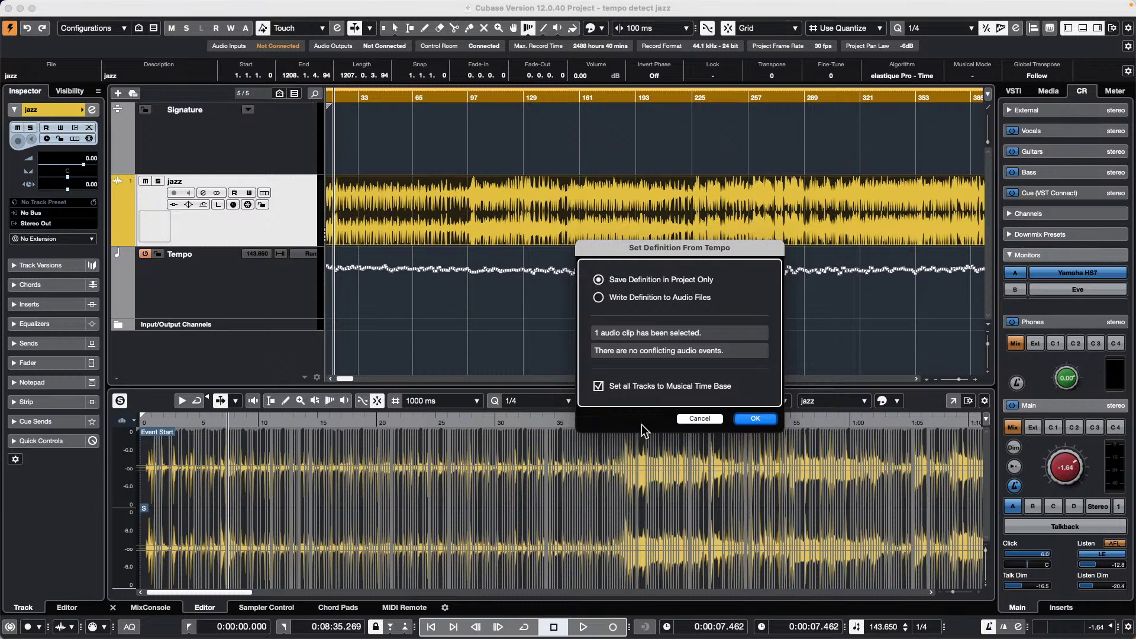
pyautogui.click(756, 421)
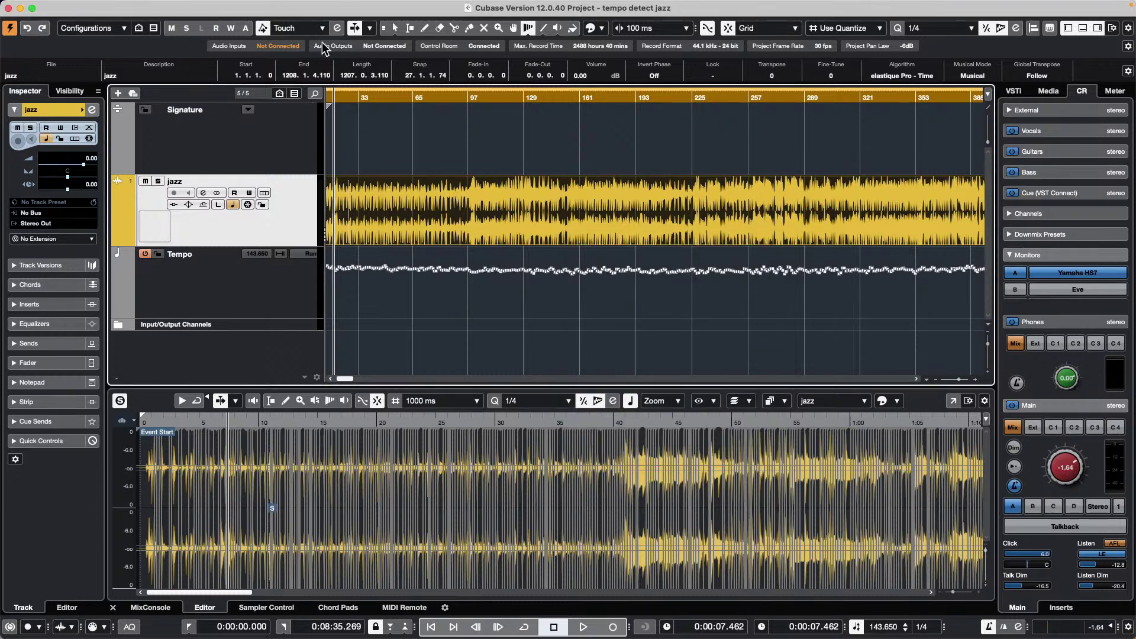
# During playback, select the tempo points from bar 106 to about bar 200 and tilt them downward for a gradual slowdown.
pyautogui.moveTo(431, 95); pyautogui.dragTo(435, 78)
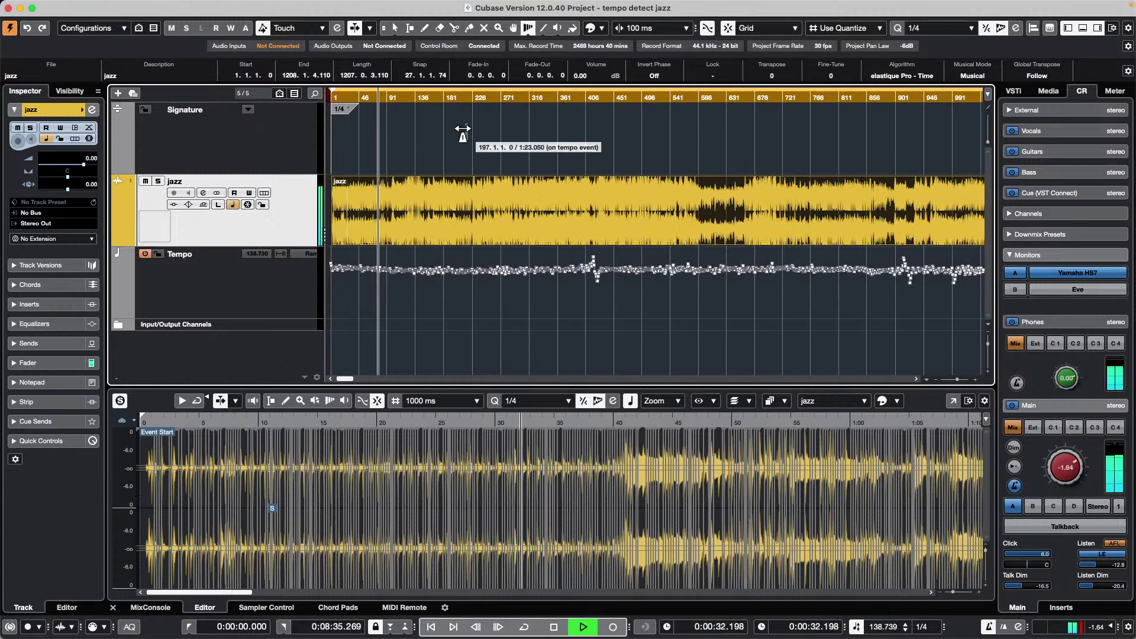
pyautogui.rightClick(400, 261)
pyautogui.click(400, 261)
pyautogui.moveTo(393, 287); pyautogui.dragTo(452, 290)
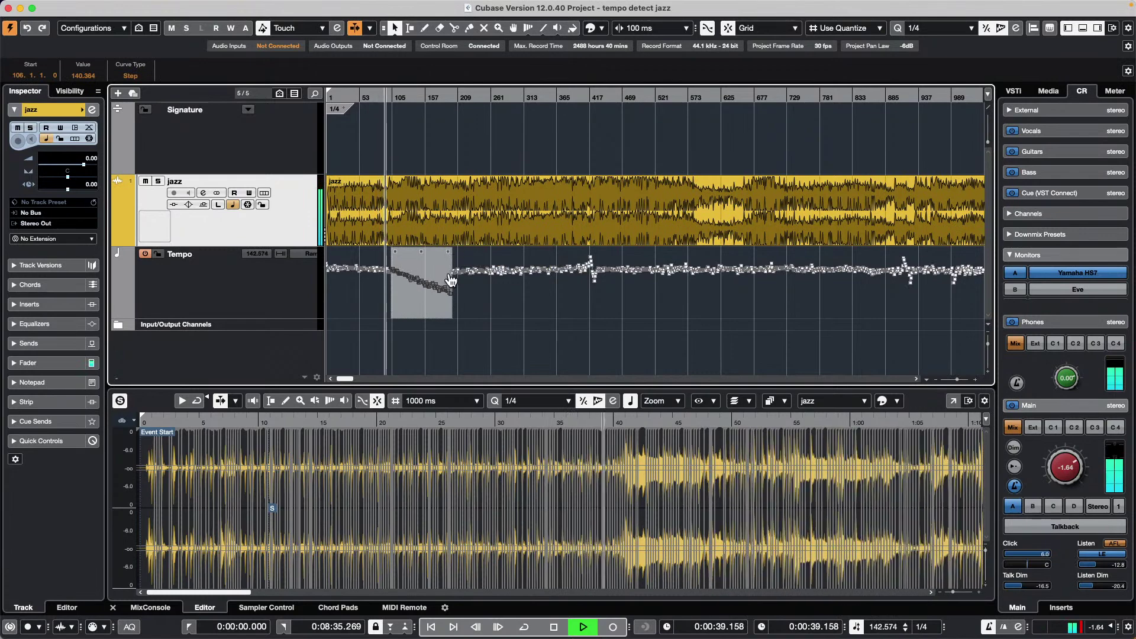
# Listen to the slowed section, and tilt the end of the selected tempo points upward for a gradual speed-up.
pyautogui.click(417, 103)
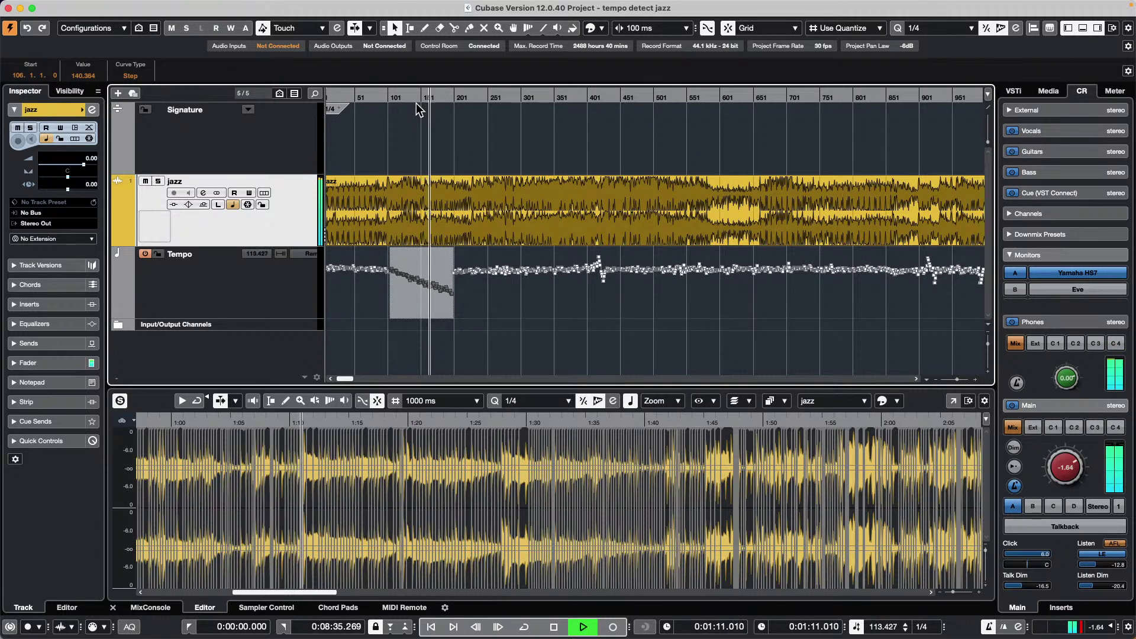
pyautogui.moveTo(454, 254)
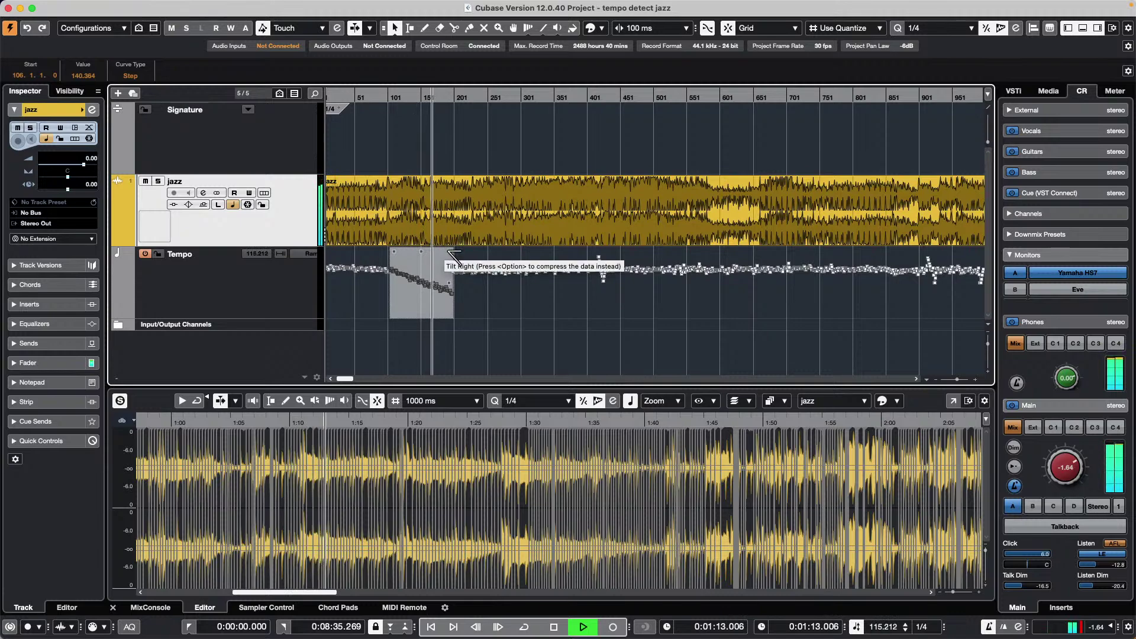
pyautogui.moveTo(454, 254)
pyautogui.mouseDown()
pyautogui.moveTo(451, 237)
pyautogui.moveTo(452, 247)
pyautogui.mouseUp()
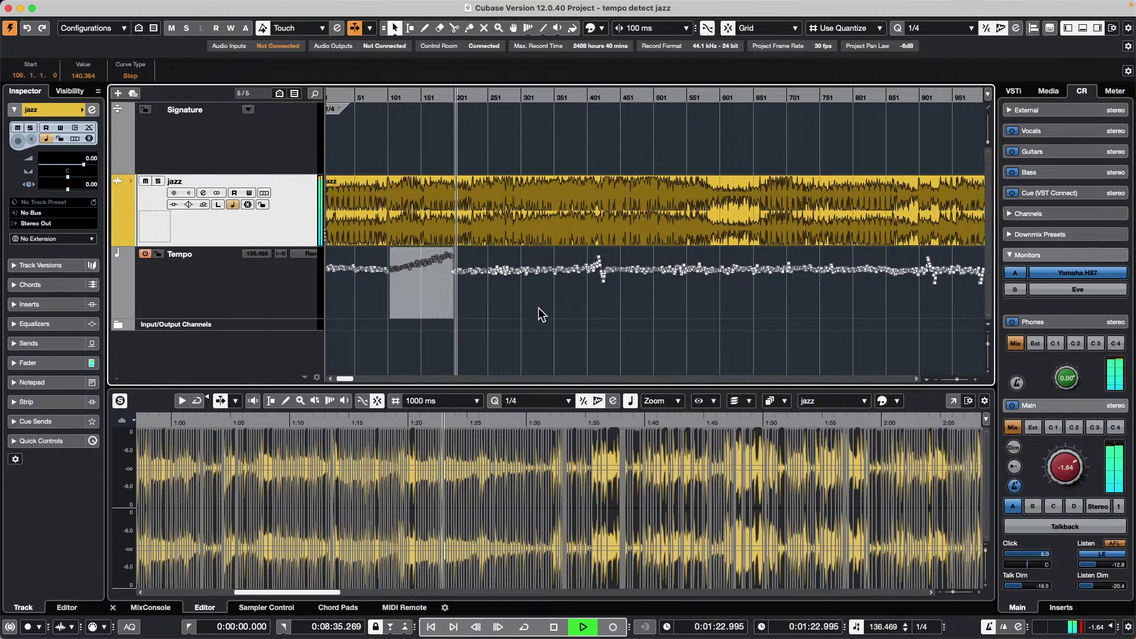
# Select the tempo points from bar 234 to about bar 315, lower them slightly and listen to the section.
pyautogui.moveTo(477, 293); pyautogui.dragTo(521, 318)
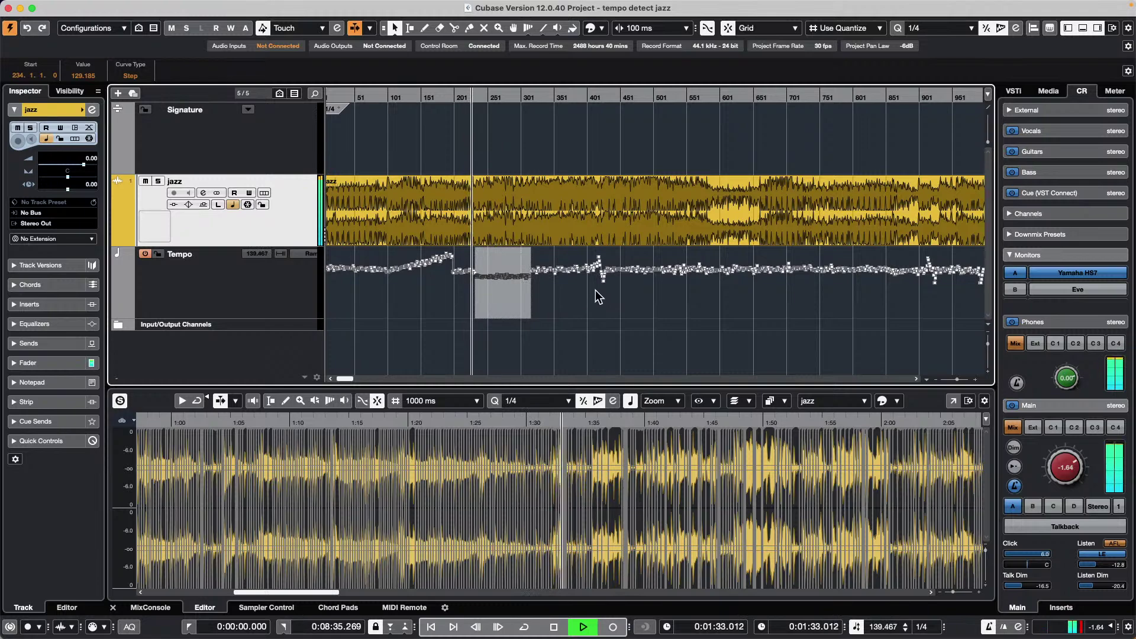
pyautogui.press('h')
pyautogui.press('h')
pyautogui.press('h')
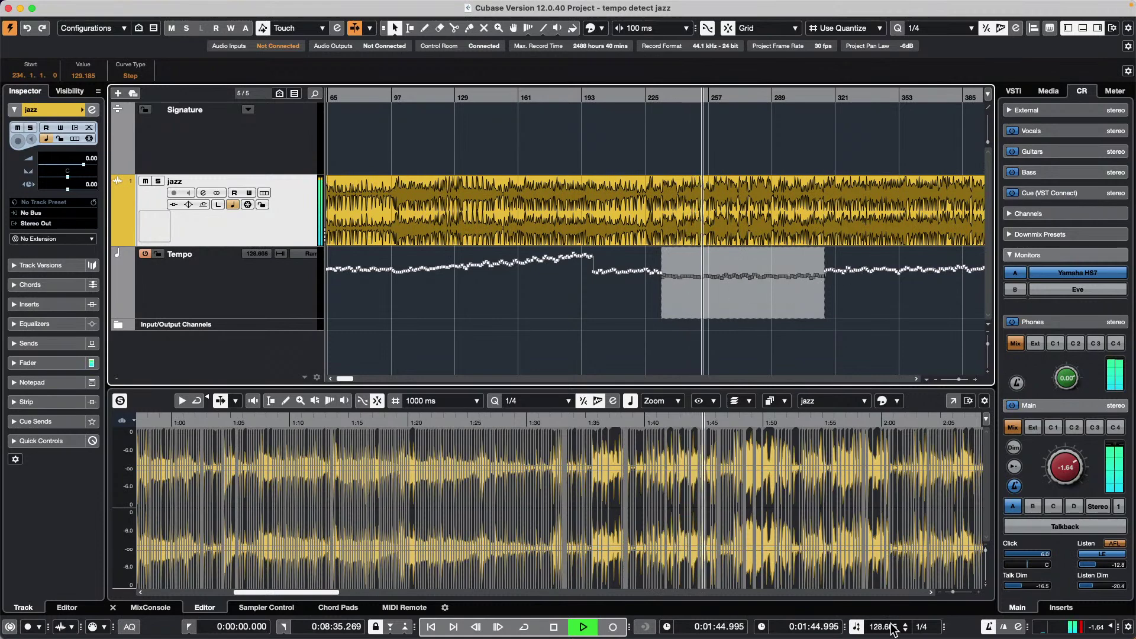
# Deactivate the tempo track, set the fixed project tempo to 144 BPM, and stop playback after listening.
pyautogui.click(856, 627)
pyautogui.click(877, 626)
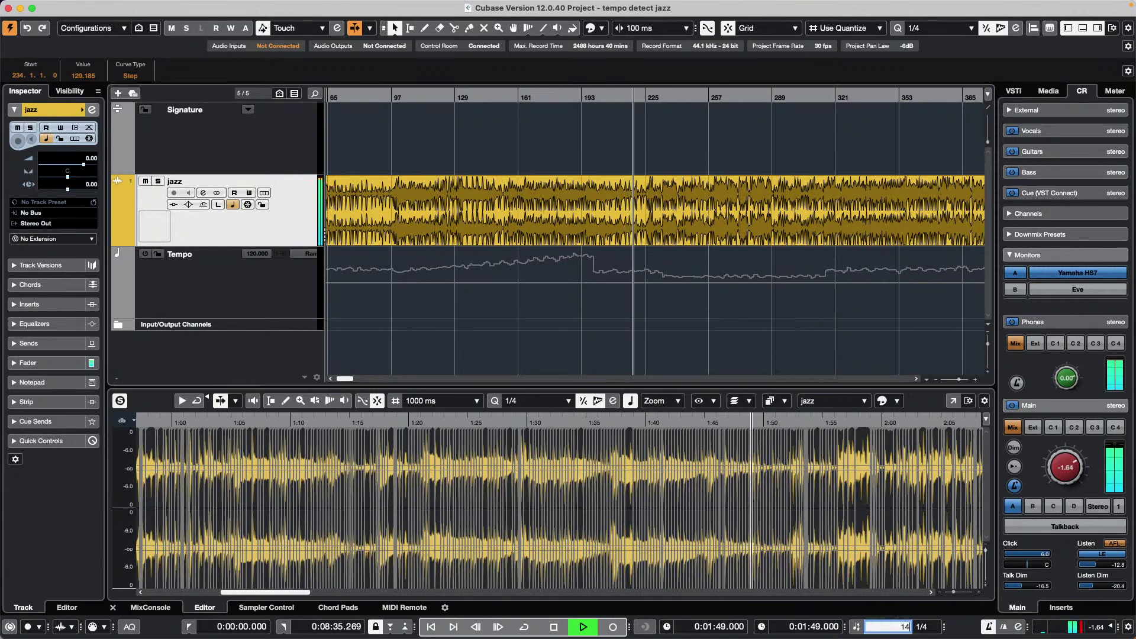
pyautogui.write('144')
pyautogui.press('Return')
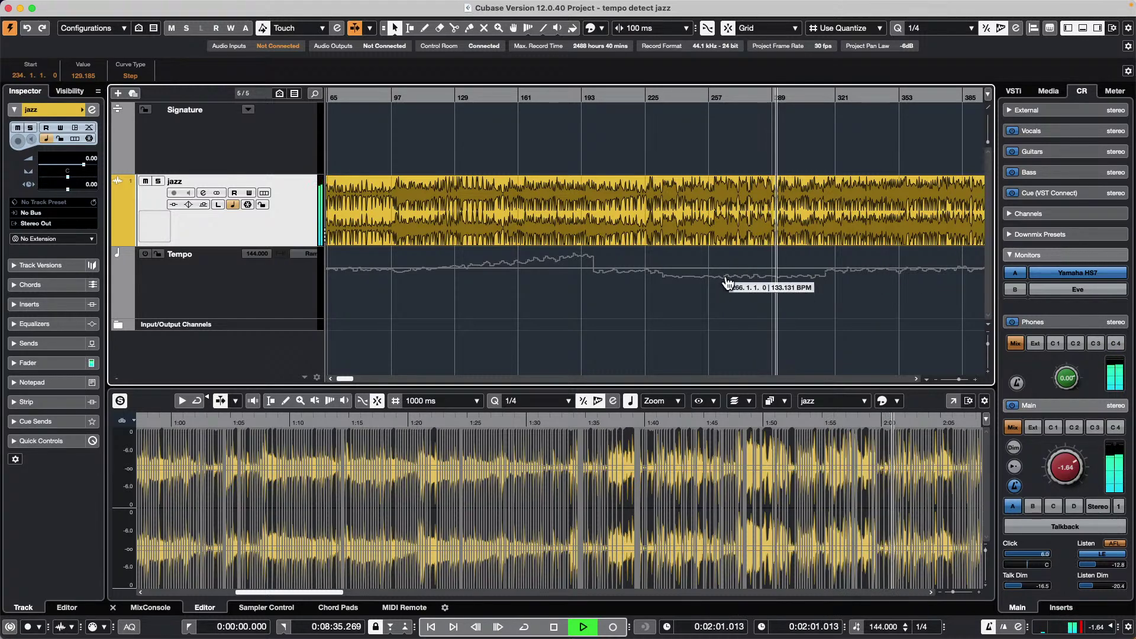
pyautogui.press('space')
# Select the jazz audio event and locate the Set Definition From Tempo command among the advanced audio functions without running it.
pyautogui.click(661, 239)
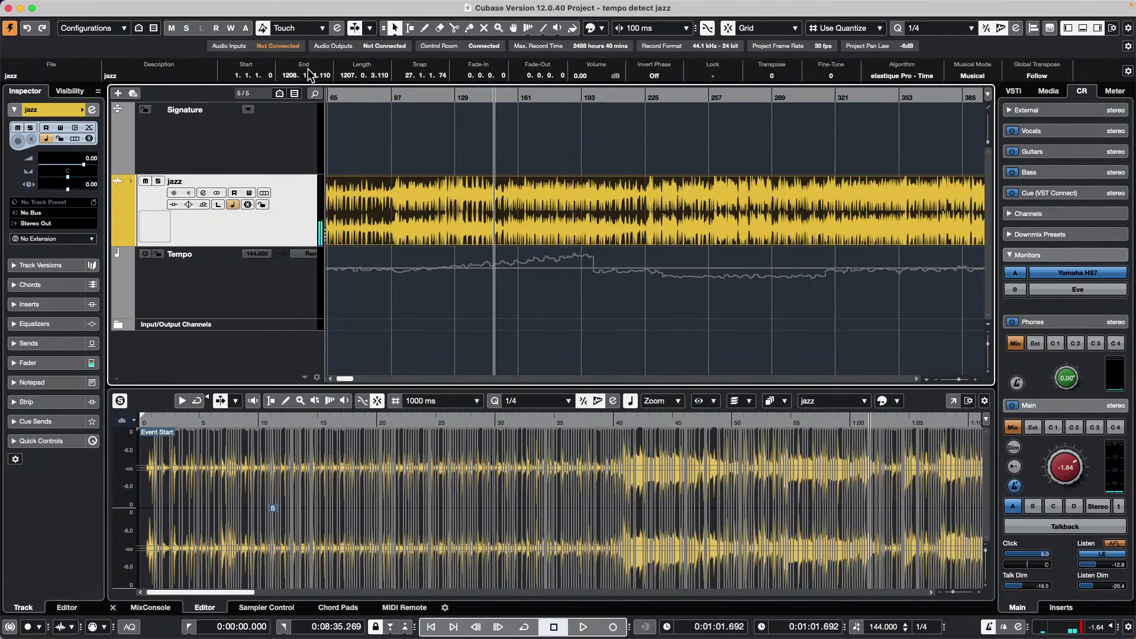
pyautogui.moveTo(225, 6)
pyautogui.click(170, 7)
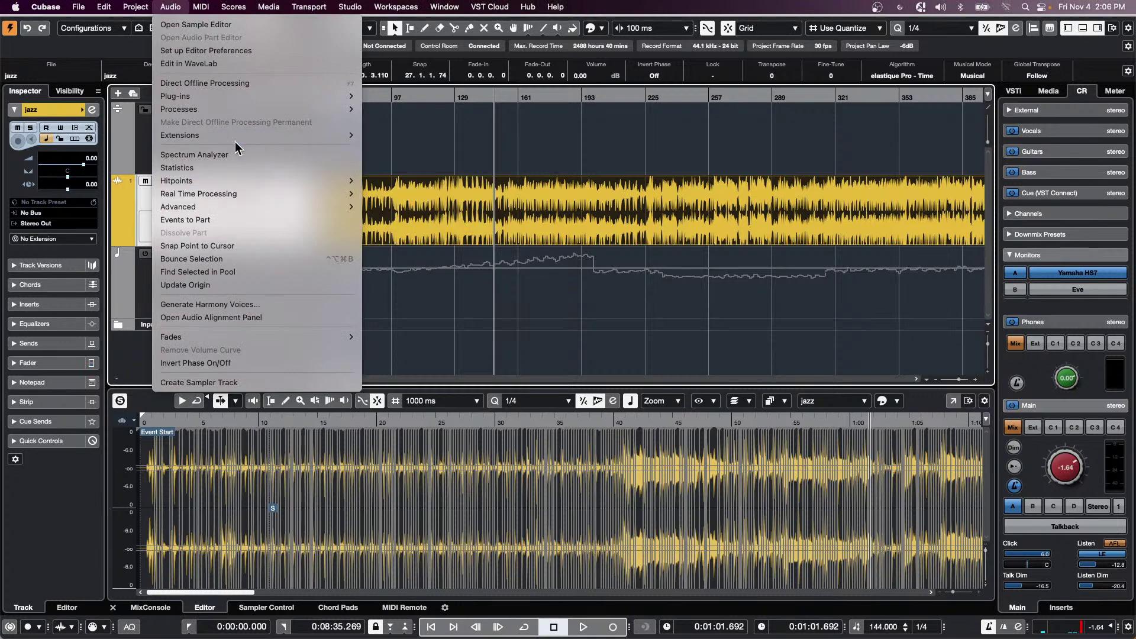
pyautogui.moveTo(331, 207)
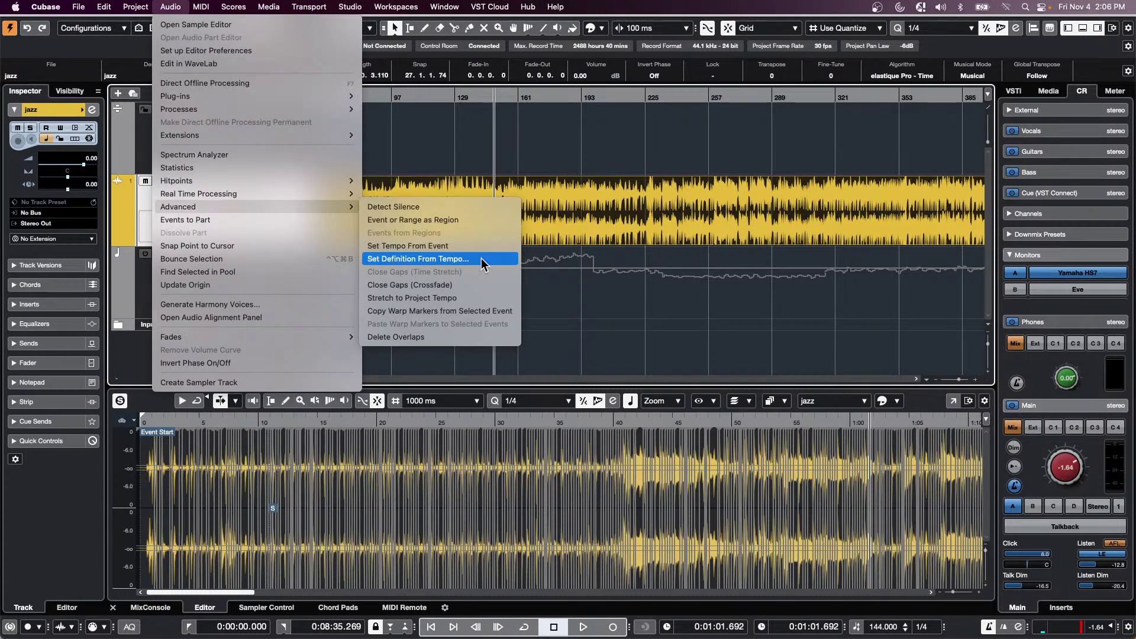
pyautogui.click(679, 225)
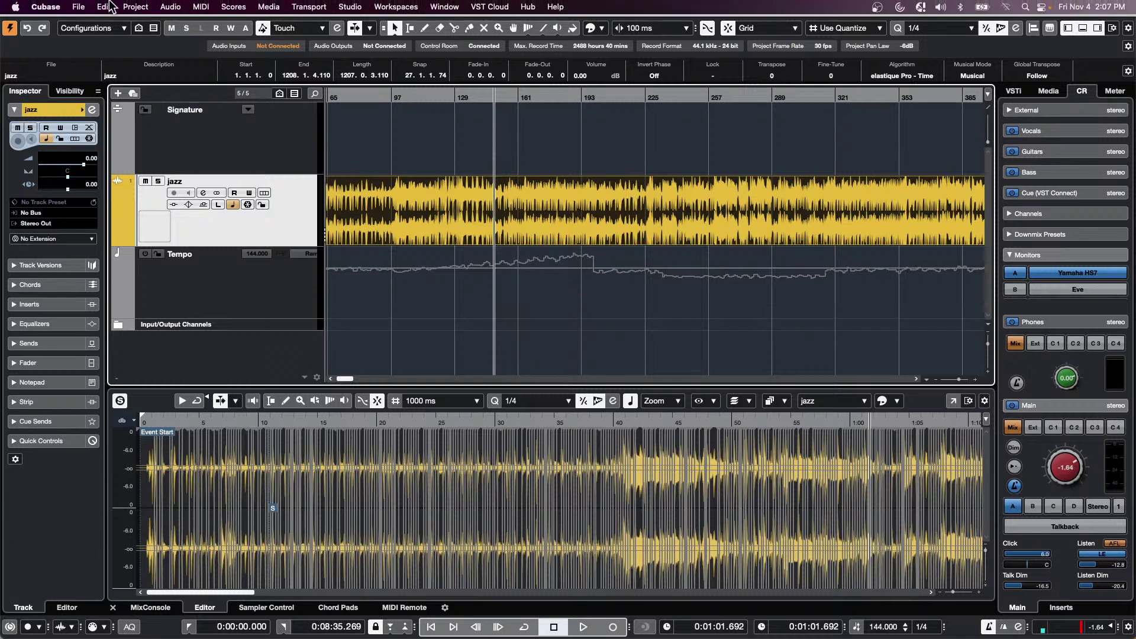
# Open the recent project Amos Moses - GO, enlarge its window and activate the project.
pyautogui.click(80, 7)
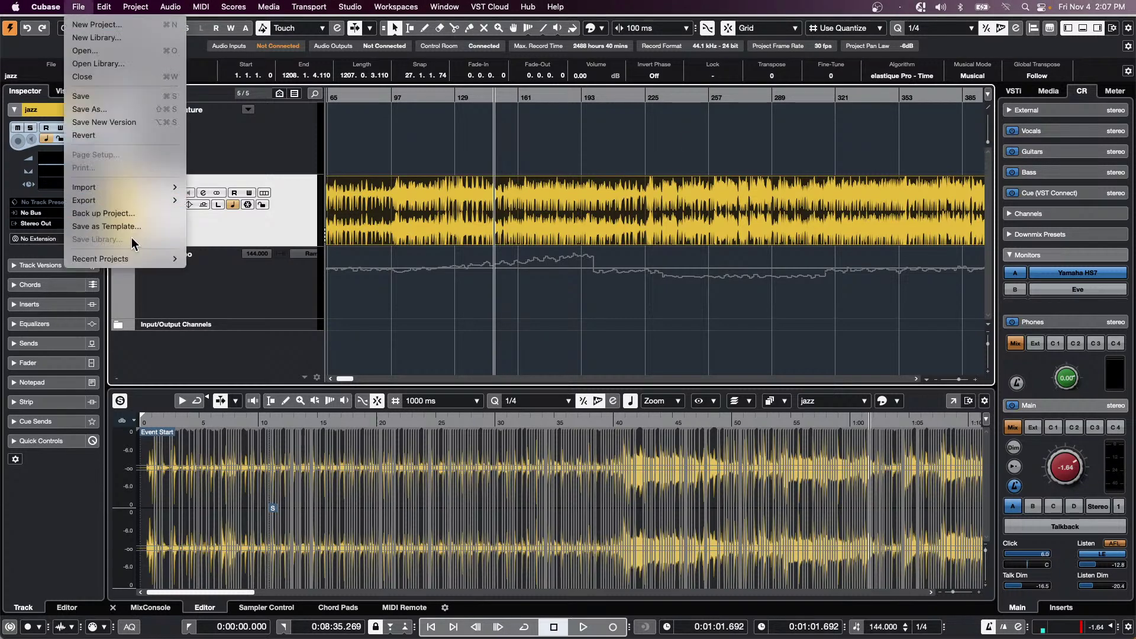
pyautogui.moveTo(127, 192)
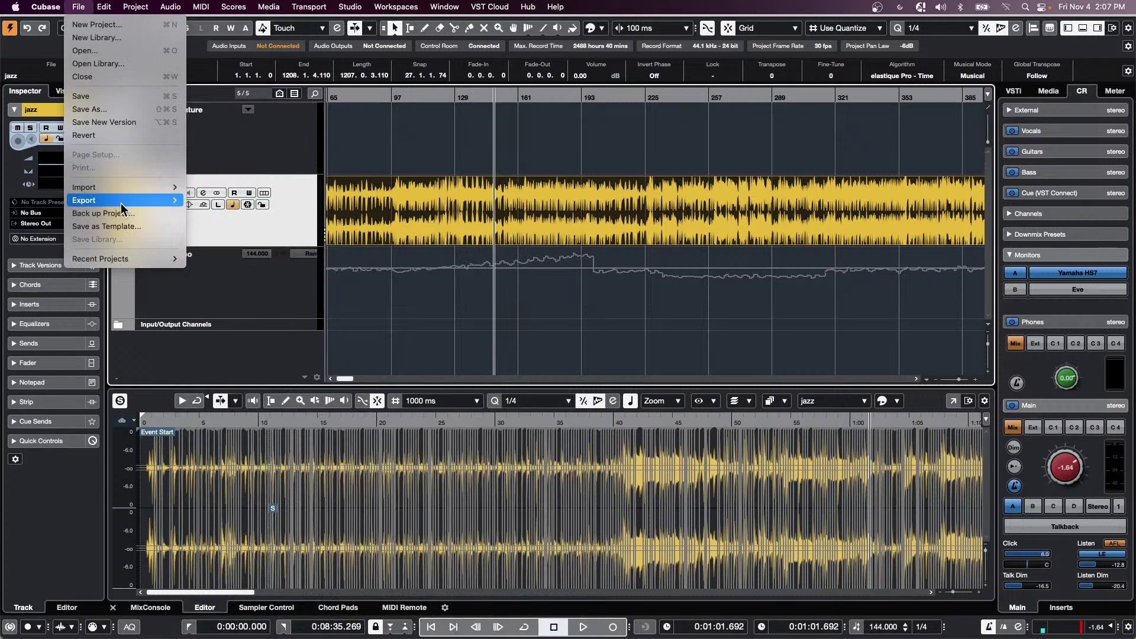
pyautogui.moveTo(138, 268)
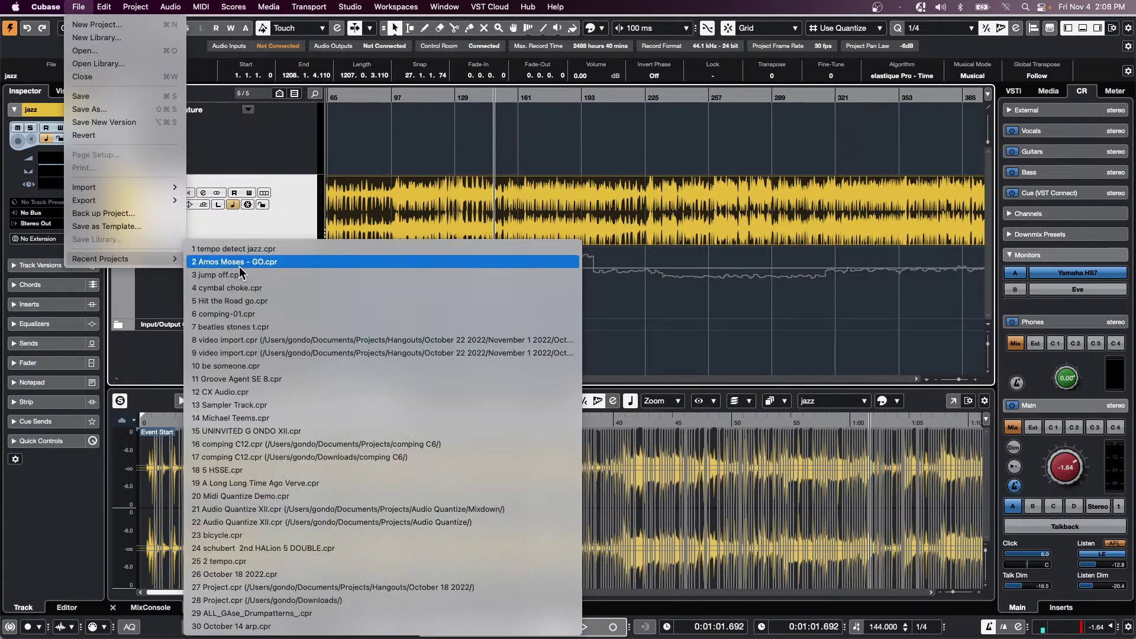
pyautogui.click(302, 261)
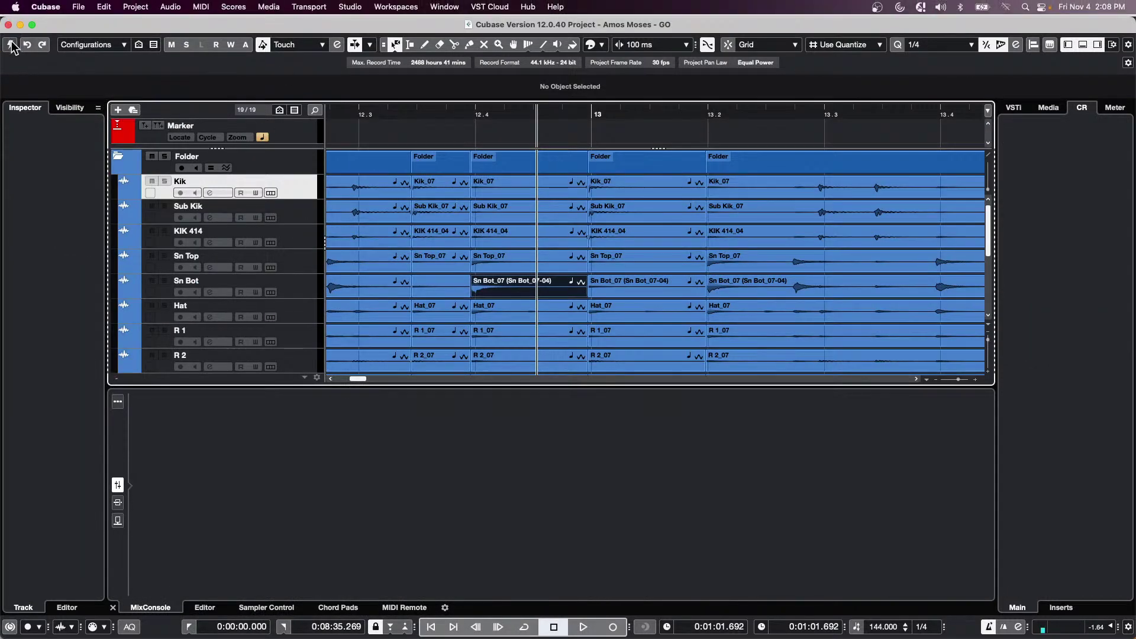
pyautogui.click(32, 24)
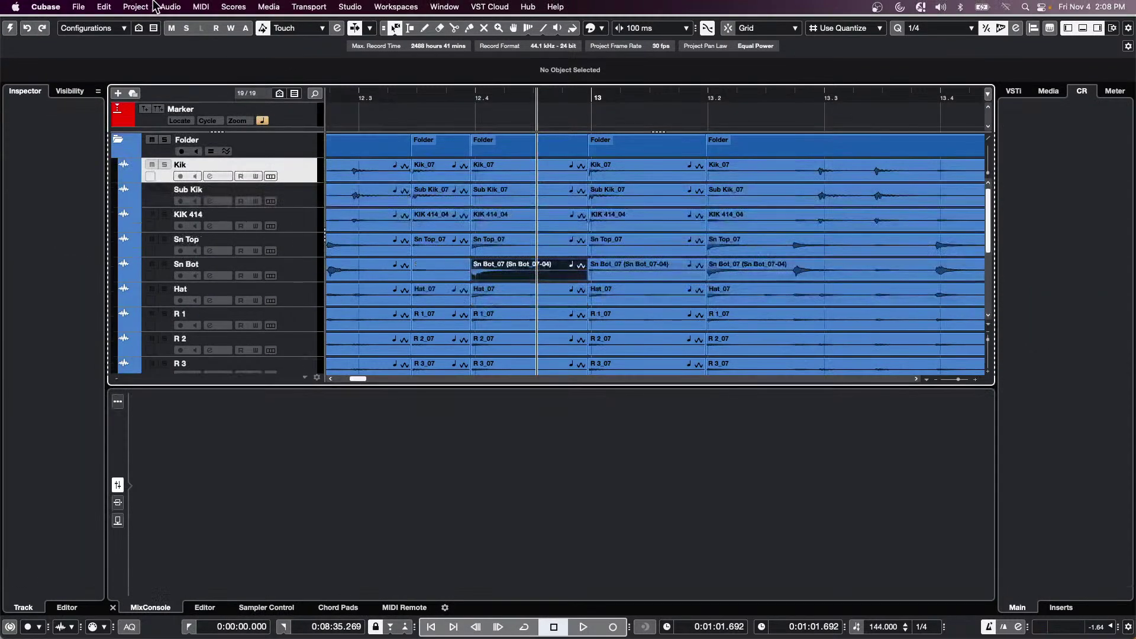
pyautogui.click(79, 7)
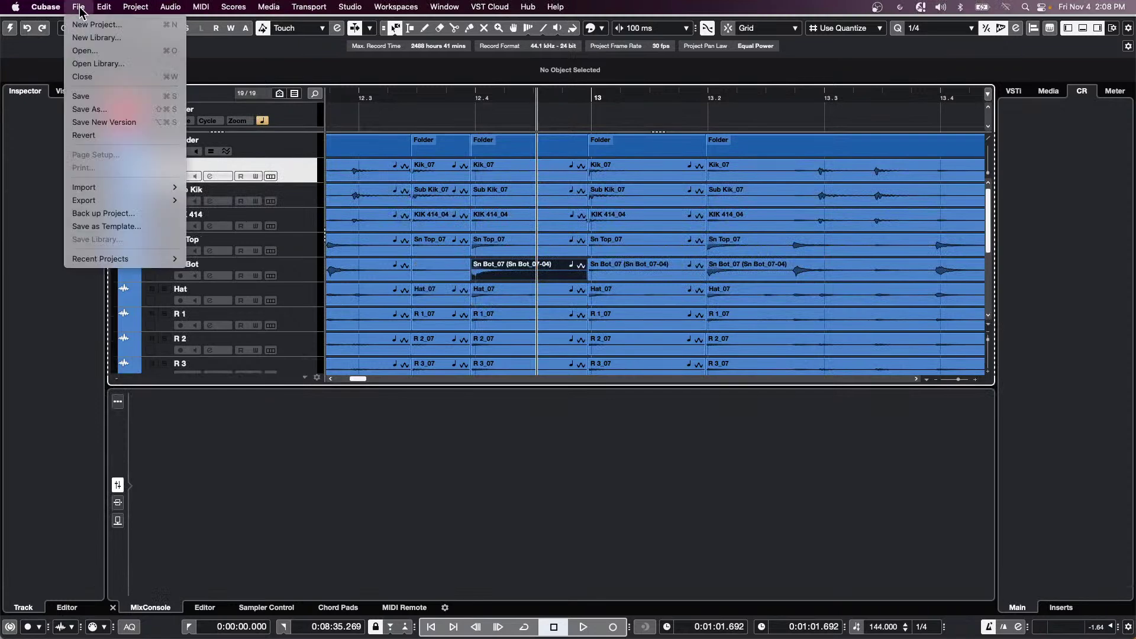
pyautogui.click(7, 40)
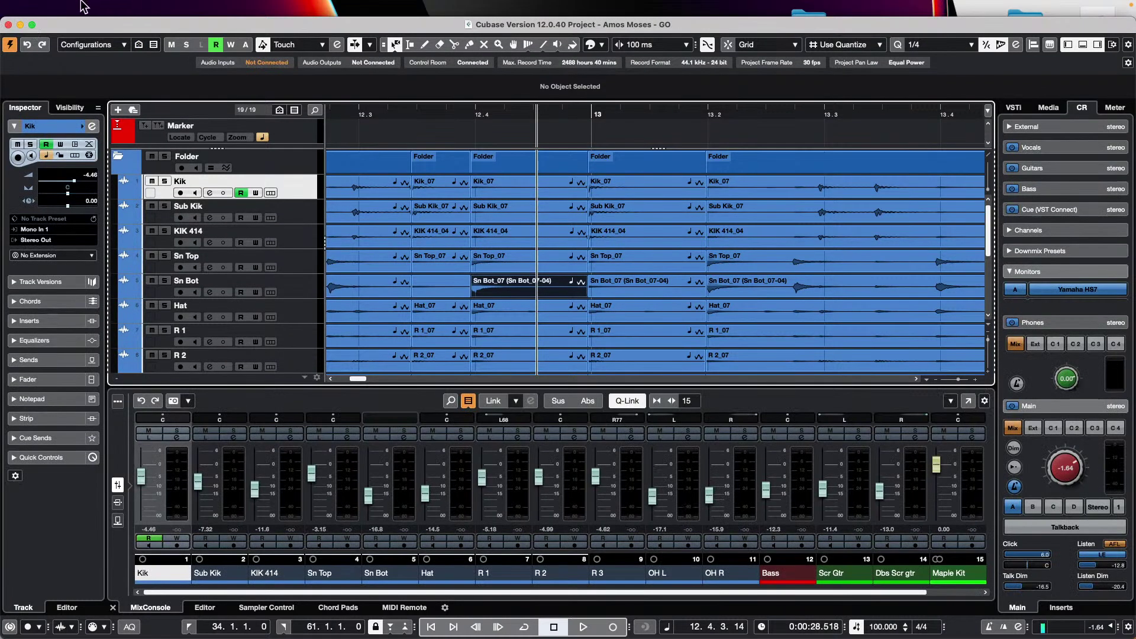
# Revert the Amos Moses - GO project to its last saved version.
pyautogui.click(78, 6)
pyautogui.click(84, 135)
pyautogui.click(636, 214)
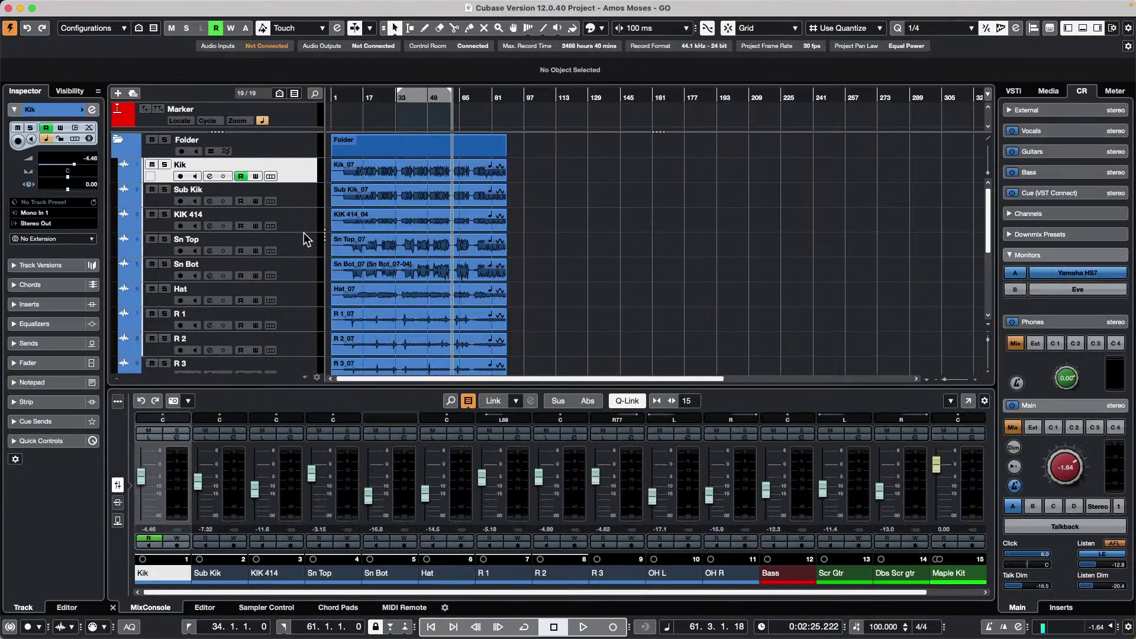
# Select the drum tracks Kik through OH R and run the macro "Selected Tracks to new Folder and Add Group Channel", naming the group "drums".
pyautogui.scroll(-1, 283, 265)
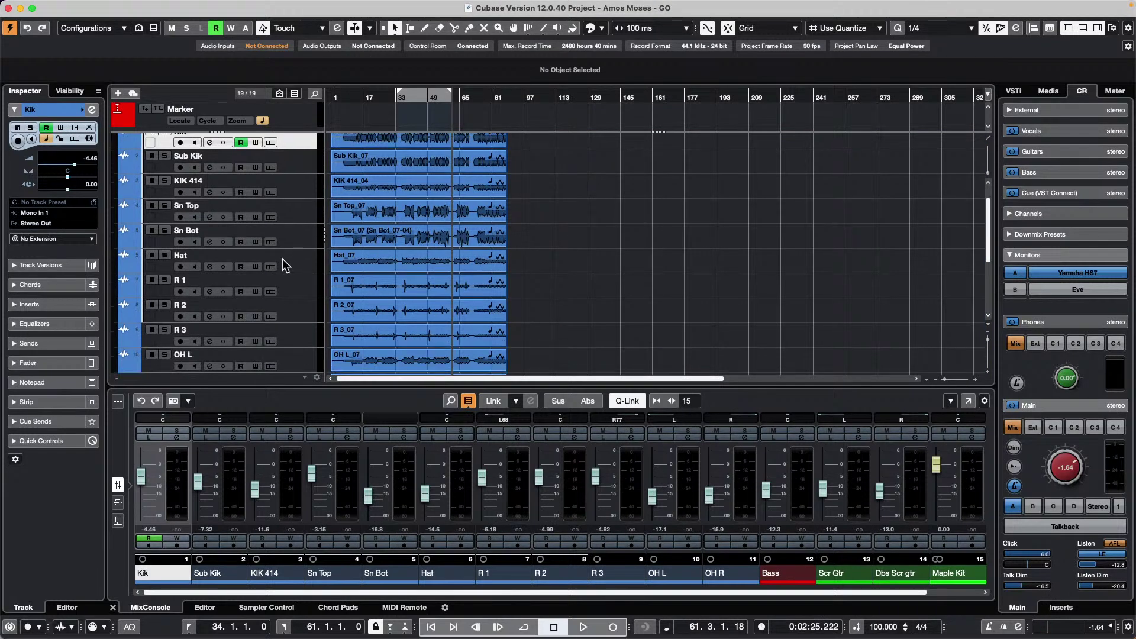
pyautogui.scroll(-6, 282, 264)
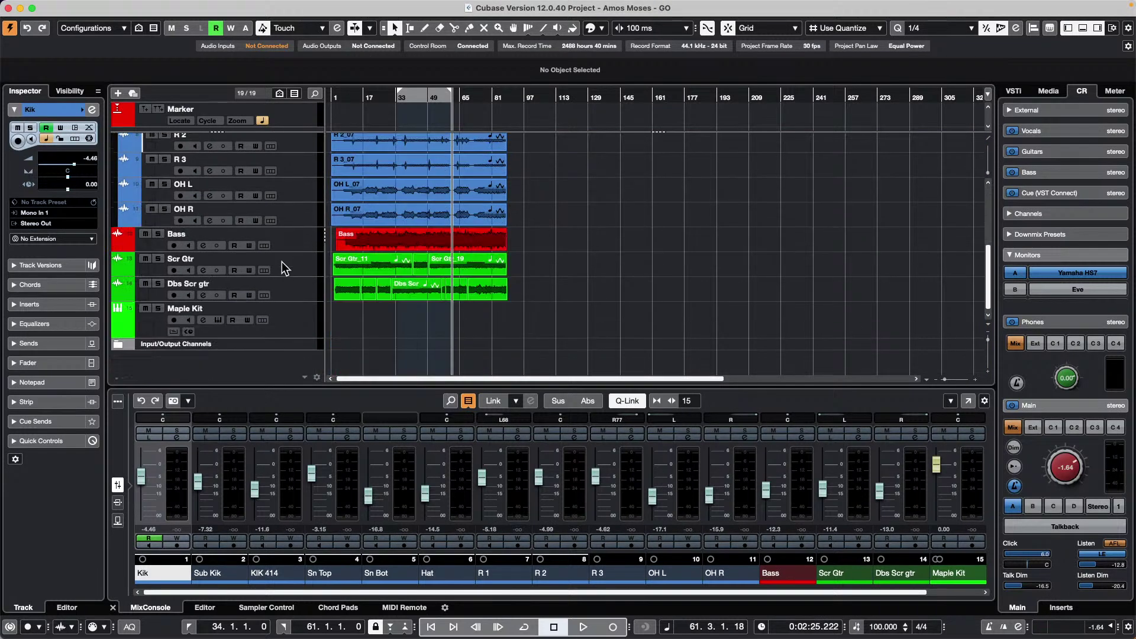
pyautogui.keyDown('shift'); pyautogui.click(296, 222); pyautogui.keyUp('shift')
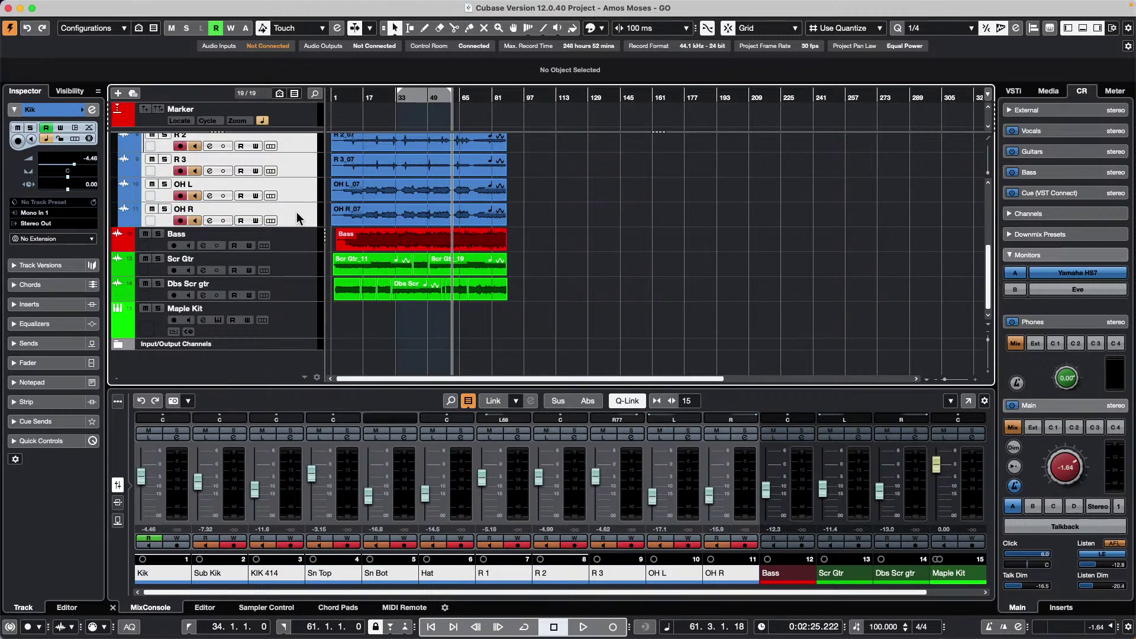
pyautogui.click(104, 6)
pyautogui.moveTo(169, 434)
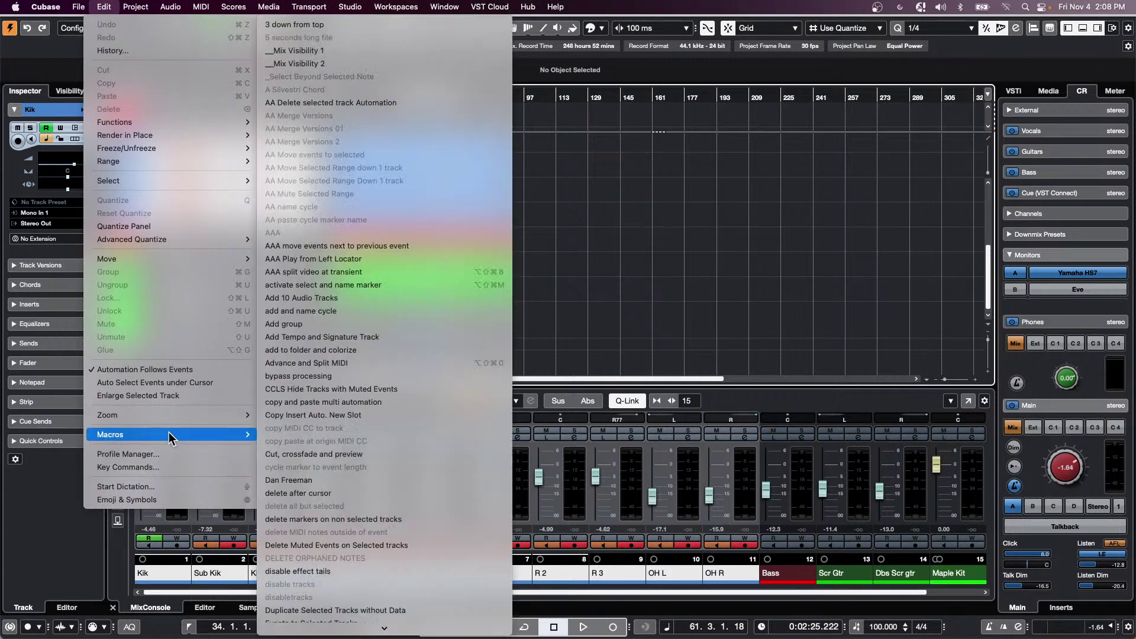
pyautogui.moveTo(334, 634)
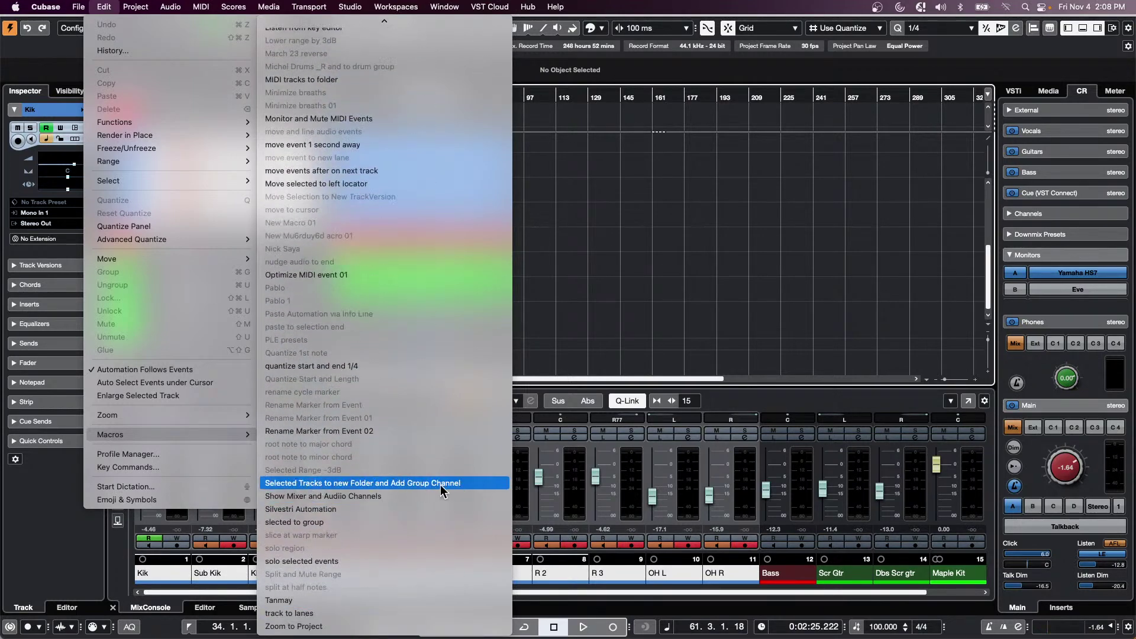
pyautogui.click(464, 485)
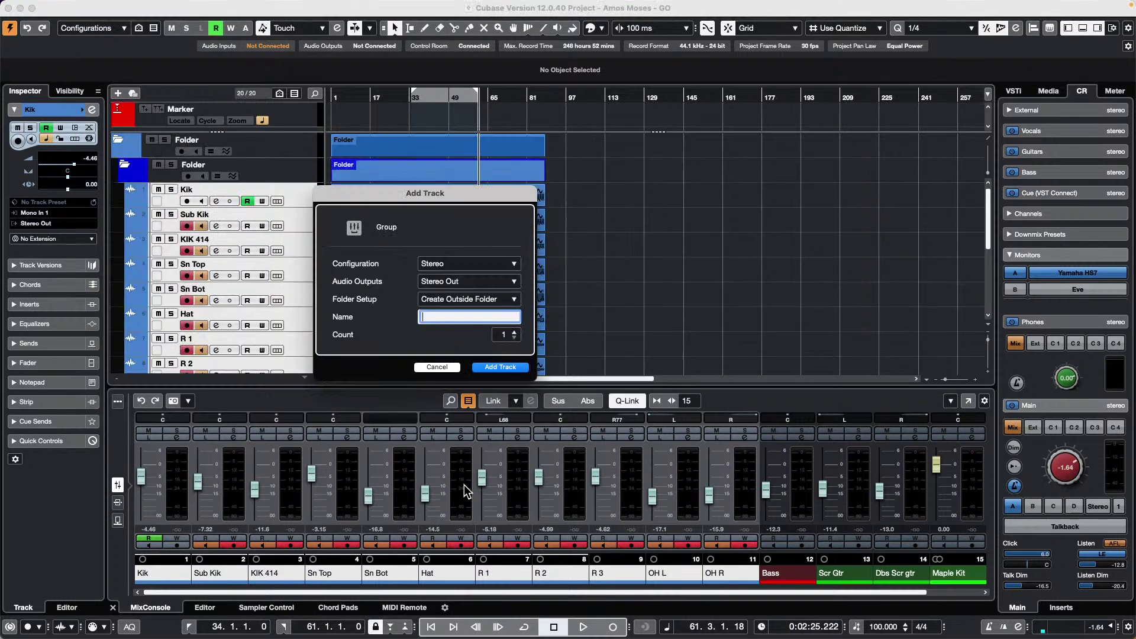
pyautogui.write('drums')
pyautogui.press('Return')
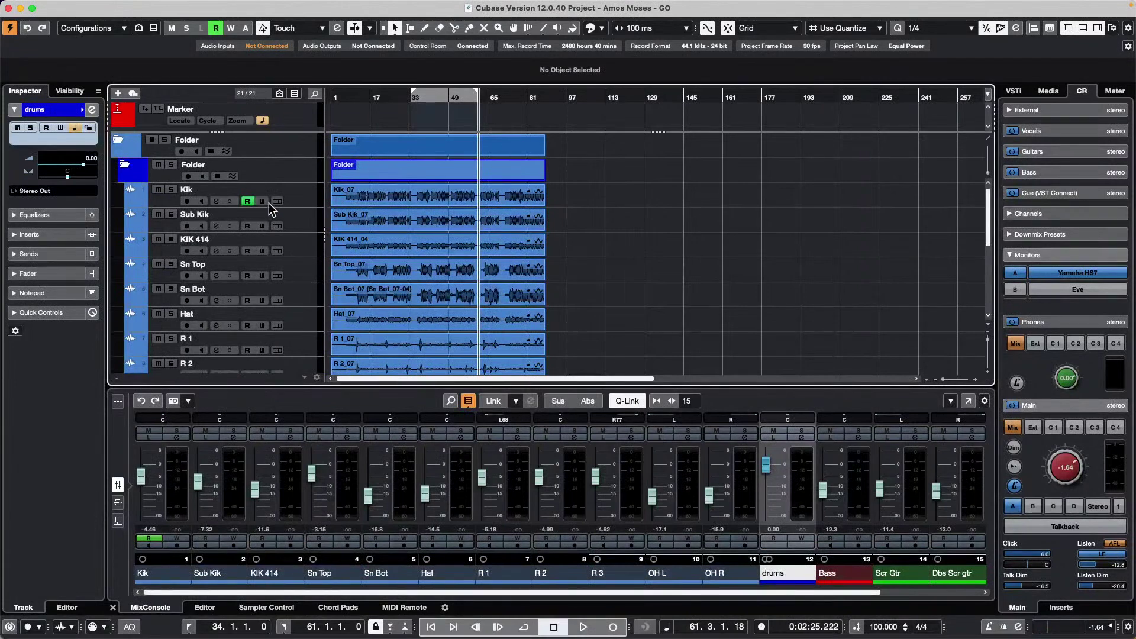
# Look through the track list to examine the new drum folder and the drums group channel.
pyautogui.scroll(-2, 266, 204)
pyautogui.scroll(3, 271, 210)
pyautogui.scroll(-3, 309, 187)
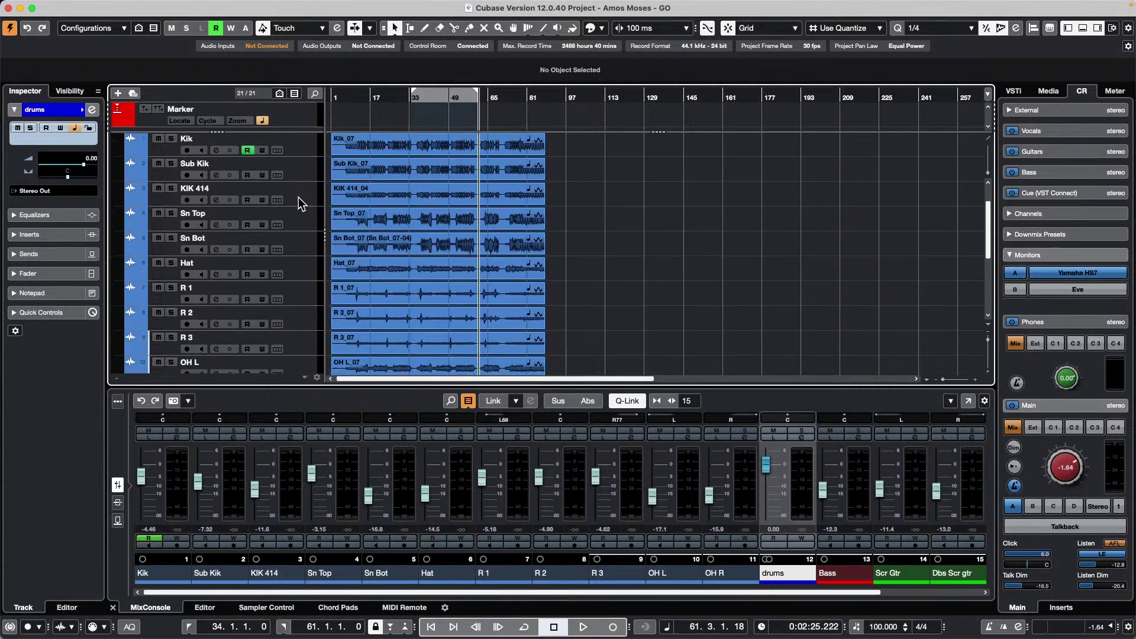
pyautogui.scroll(-5, 297, 199)
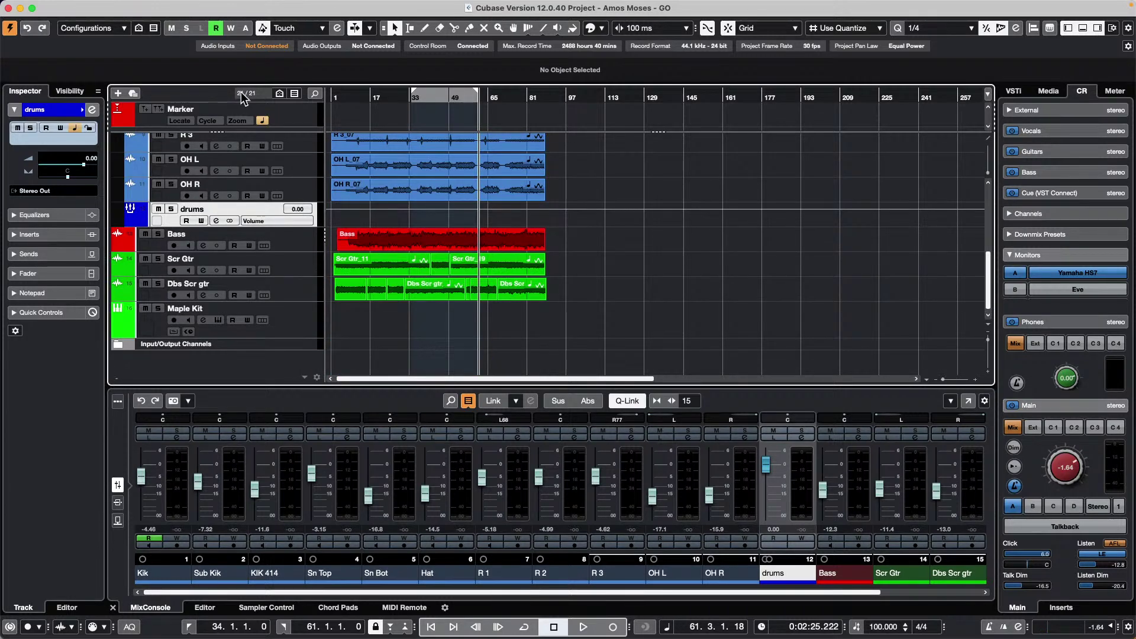
pyautogui.scroll(8, 301, 190)
pyautogui.scroll(-8, 299, 192)
pyautogui.scroll(8, 297, 191)
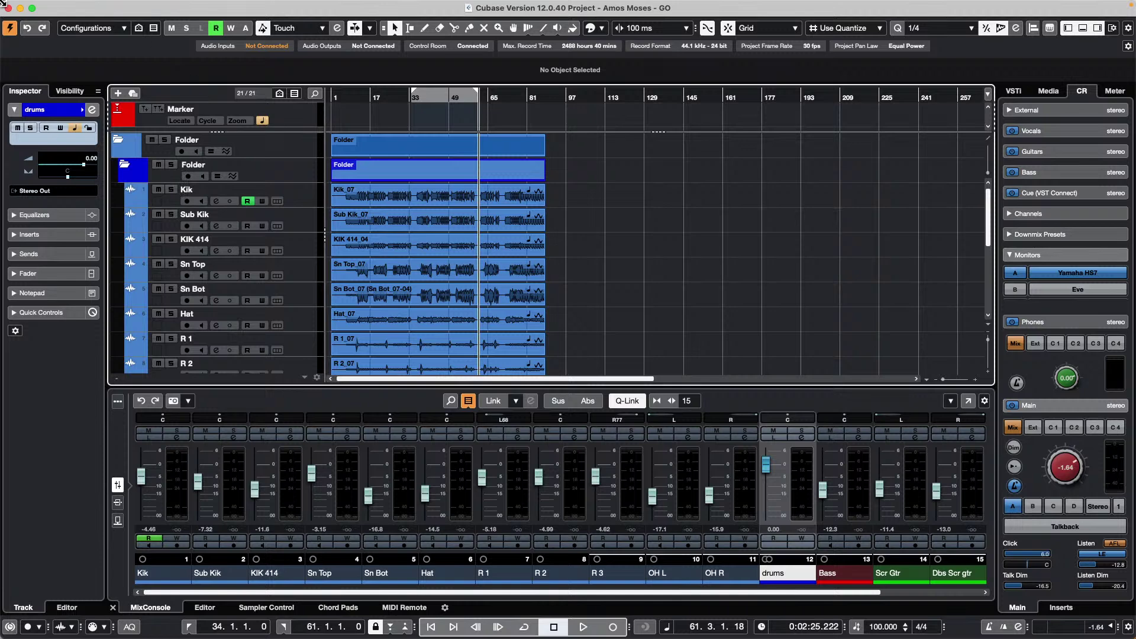
# Bring up the jump off project, close it without saving and delete its newly created files.
pyautogui.moveTo(3, 5)
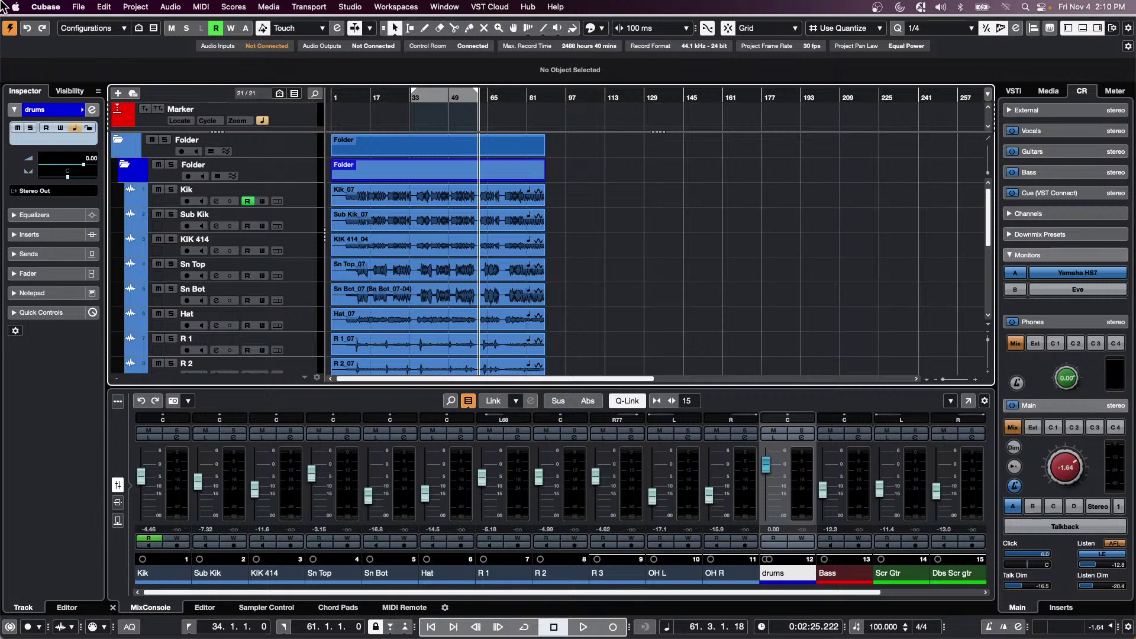
pyautogui.click(78, 6)
pyautogui.moveTo(112, 259)
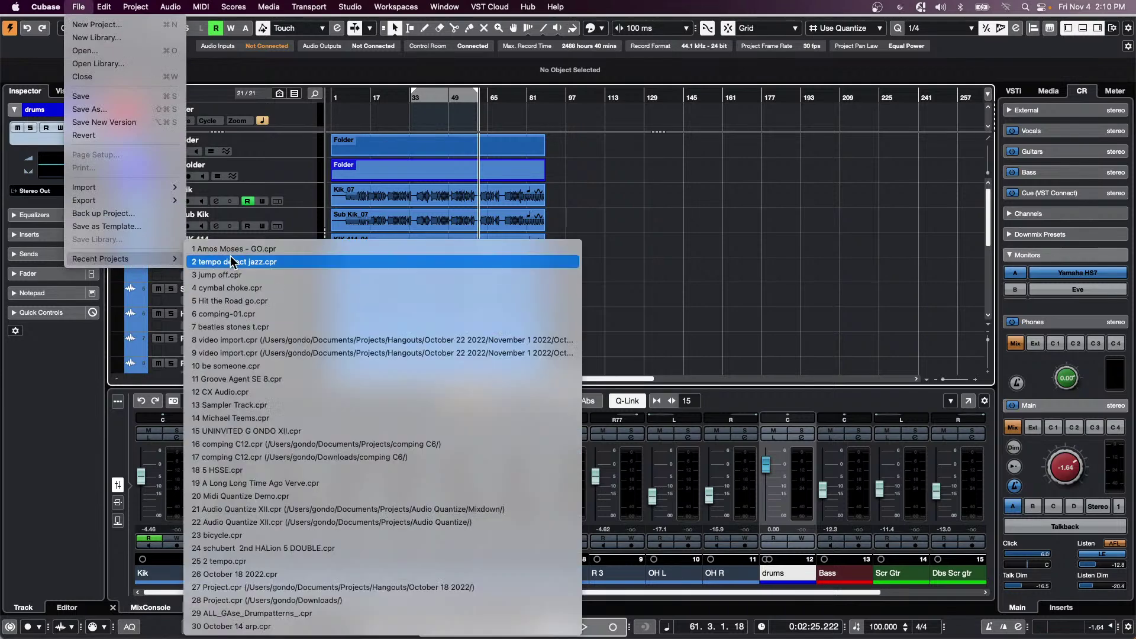
pyautogui.click(256, 278)
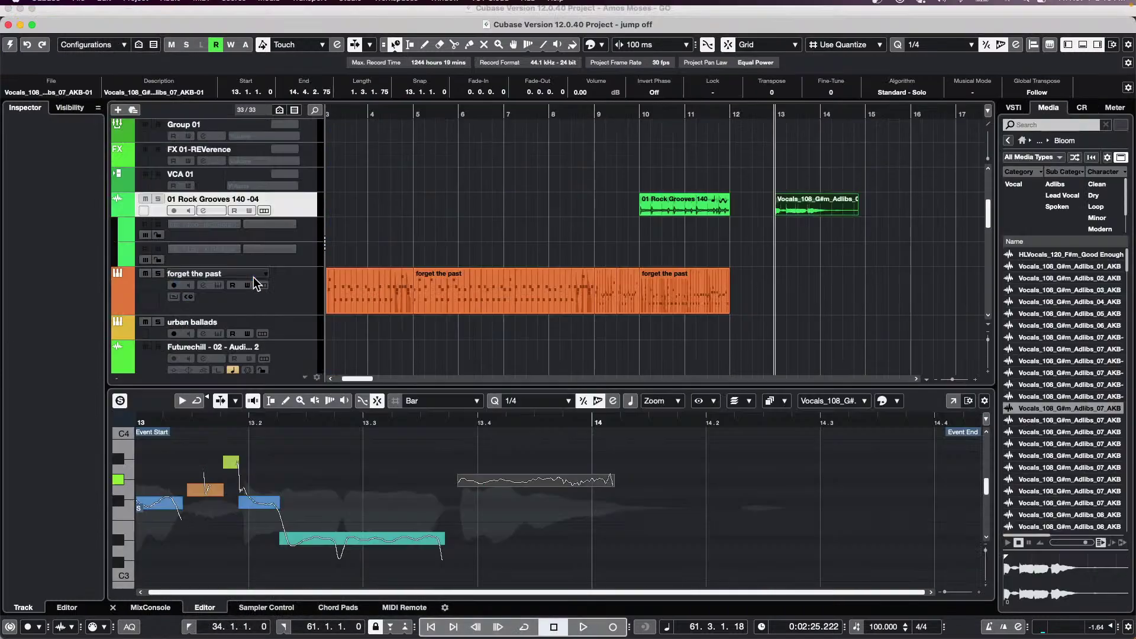
pyautogui.click(9, 24)
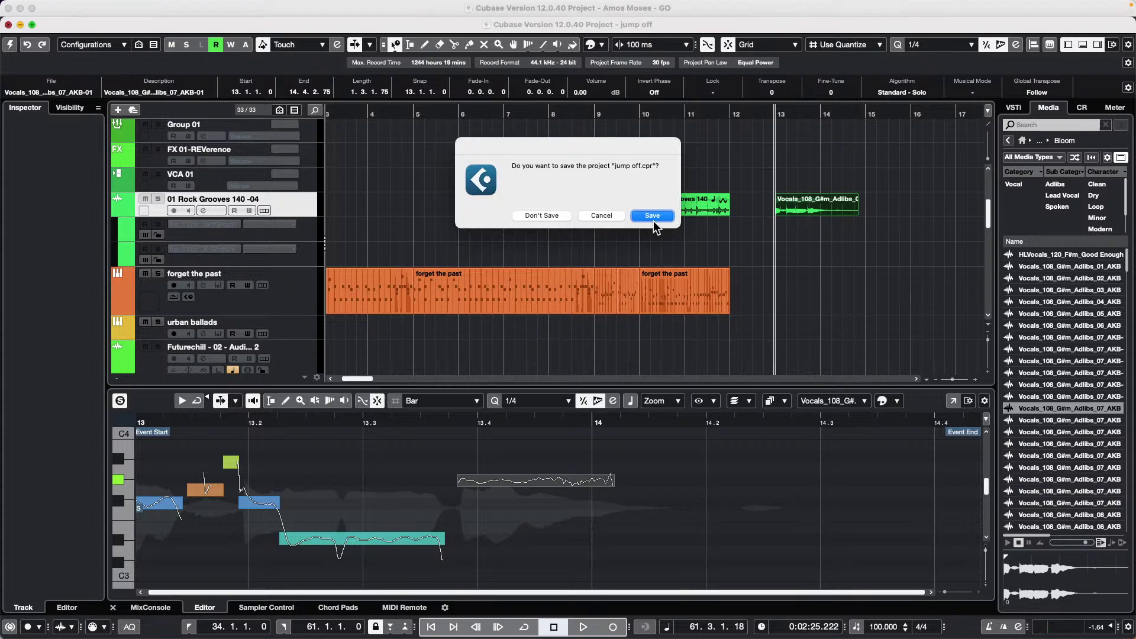
pyautogui.click(543, 218)
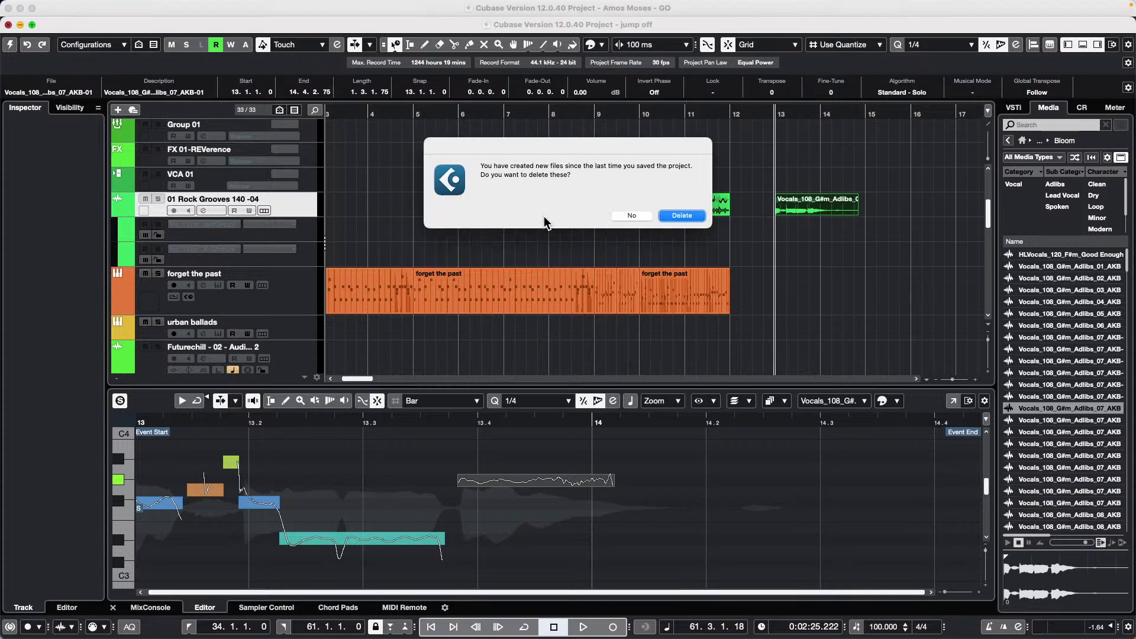
pyautogui.click(682, 216)
# Reopen the recent project jump off and activate it.
pyautogui.click(79, 7)
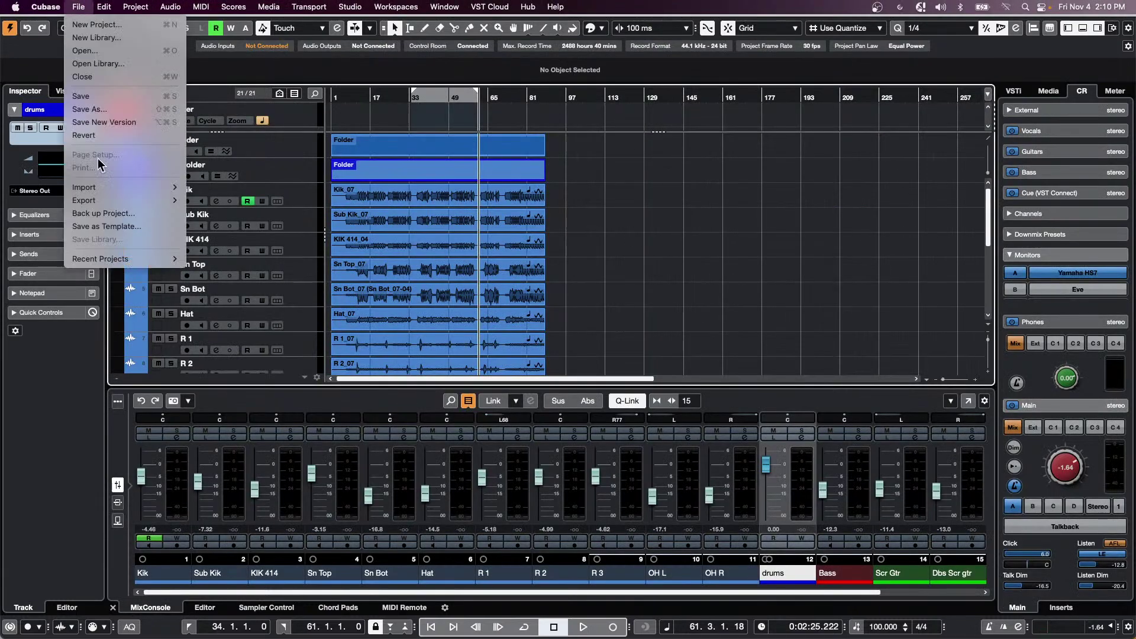
pyautogui.moveTo(116, 264)
pyautogui.moveTo(136, 258)
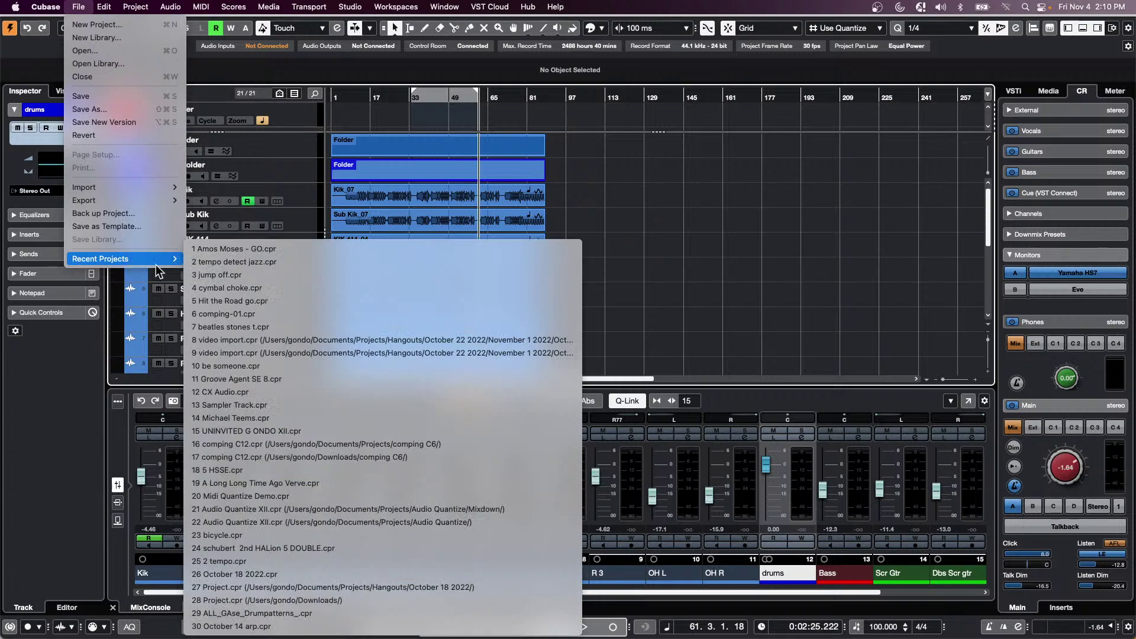
pyautogui.click(286, 279)
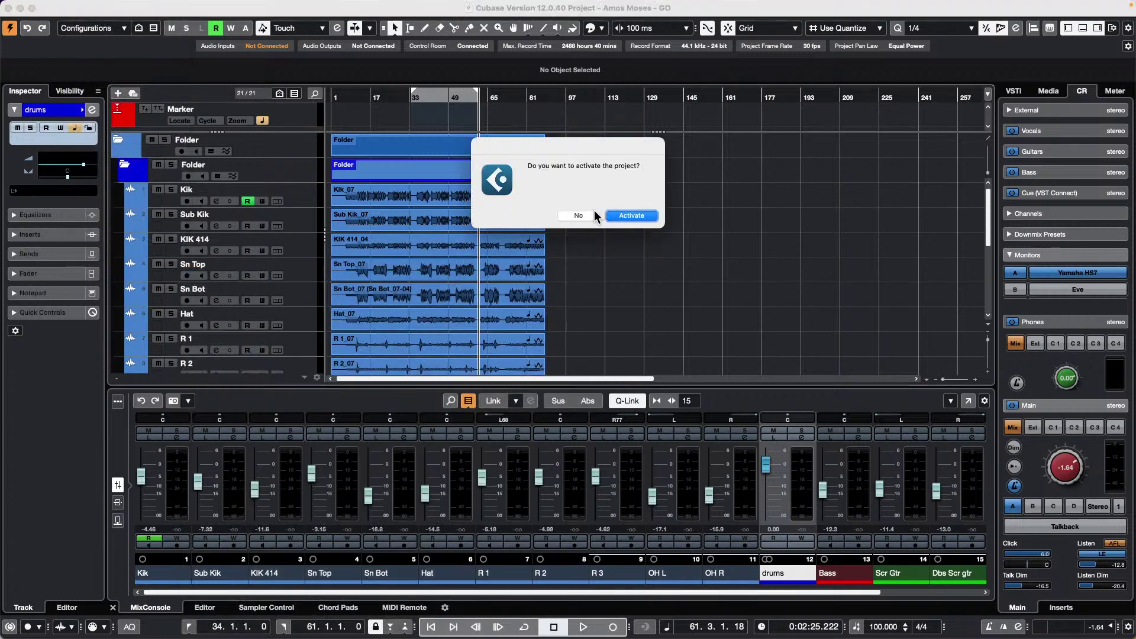
pyautogui.click(632, 216)
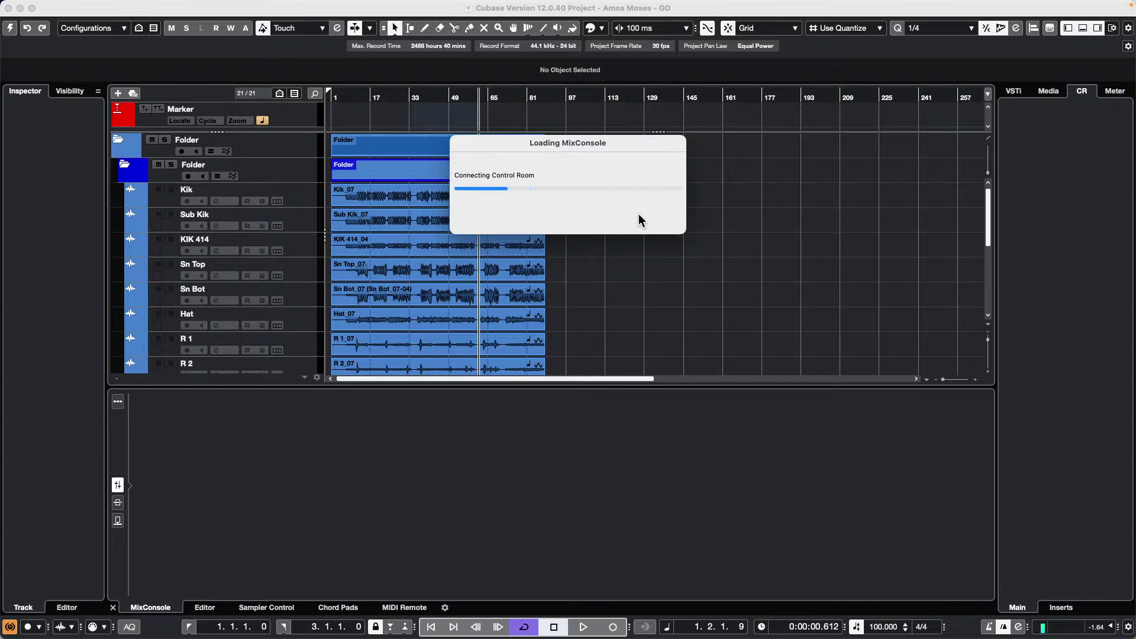
pyautogui.press('Return')
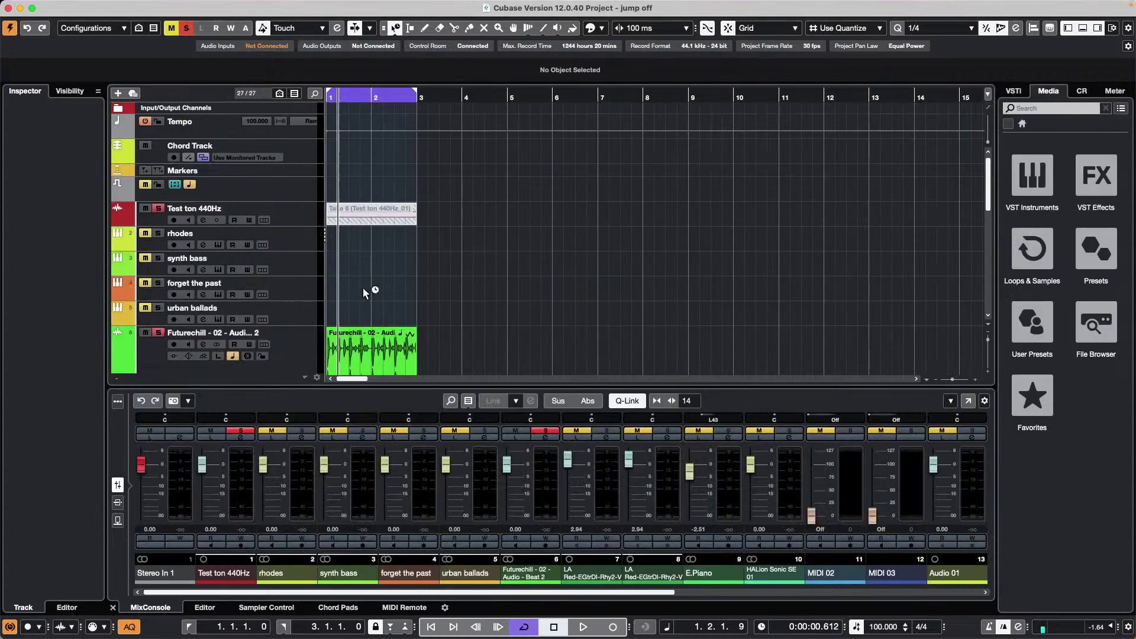
# Select the urban ballads track, open its Groove Agent SE instrument and audition the Kick 2 and Clap 2 pads.
pyautogui.click(286, 314)
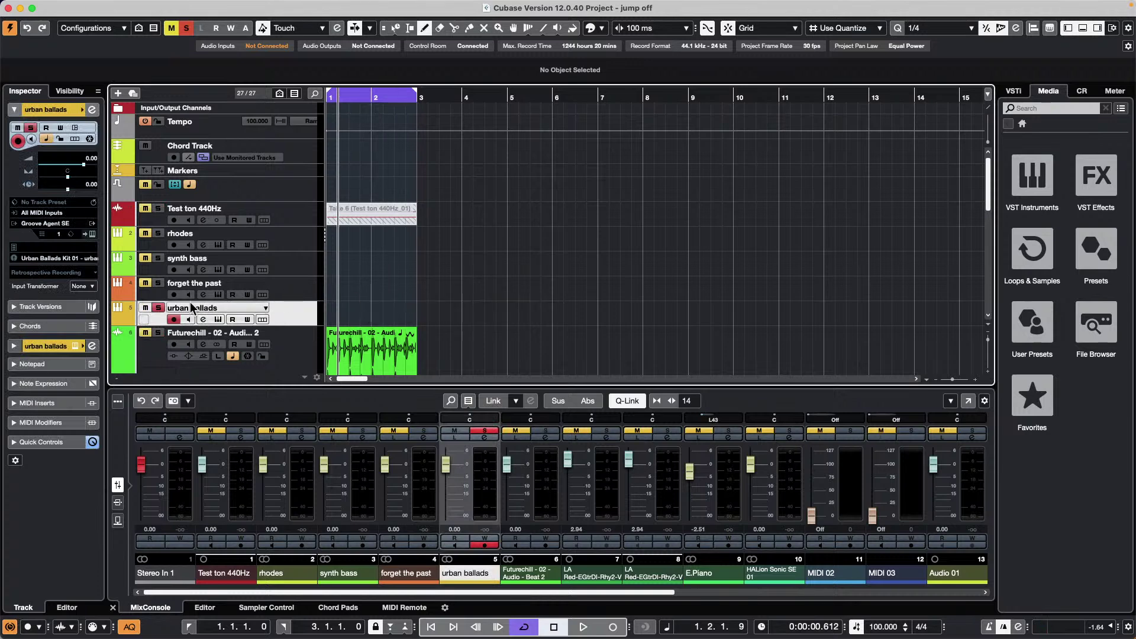
pyautogui.click(92, 235)
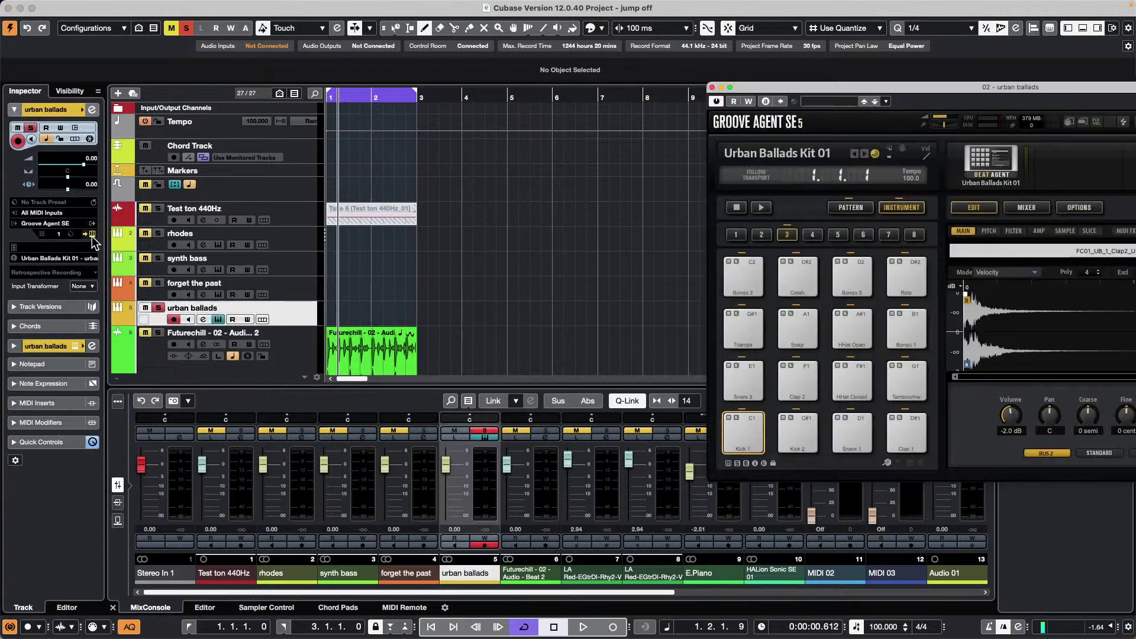
pyautogui.click(798, 432)
pyautogui.click(808, 385)
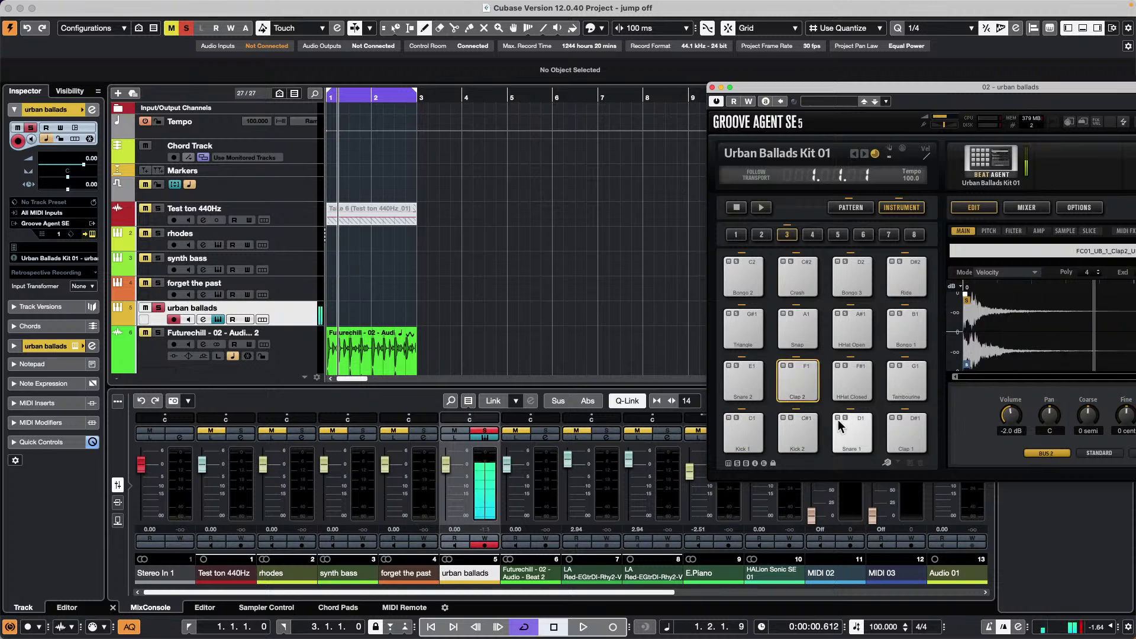
# Audition the Kick 1 pad and draw a part across bars 1 and 2 on the urban ballads track, checking its drum map.
pyautogui.click(745, 436)
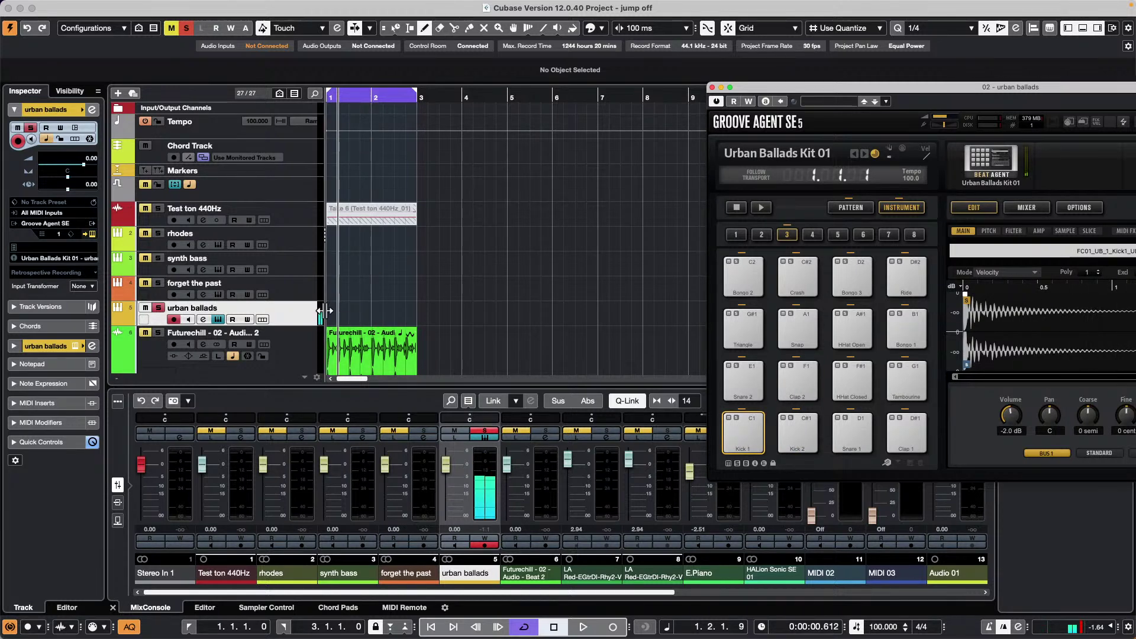
pyautogui.moveTo(332, 309); pyautogui.dragTo(421, 313)
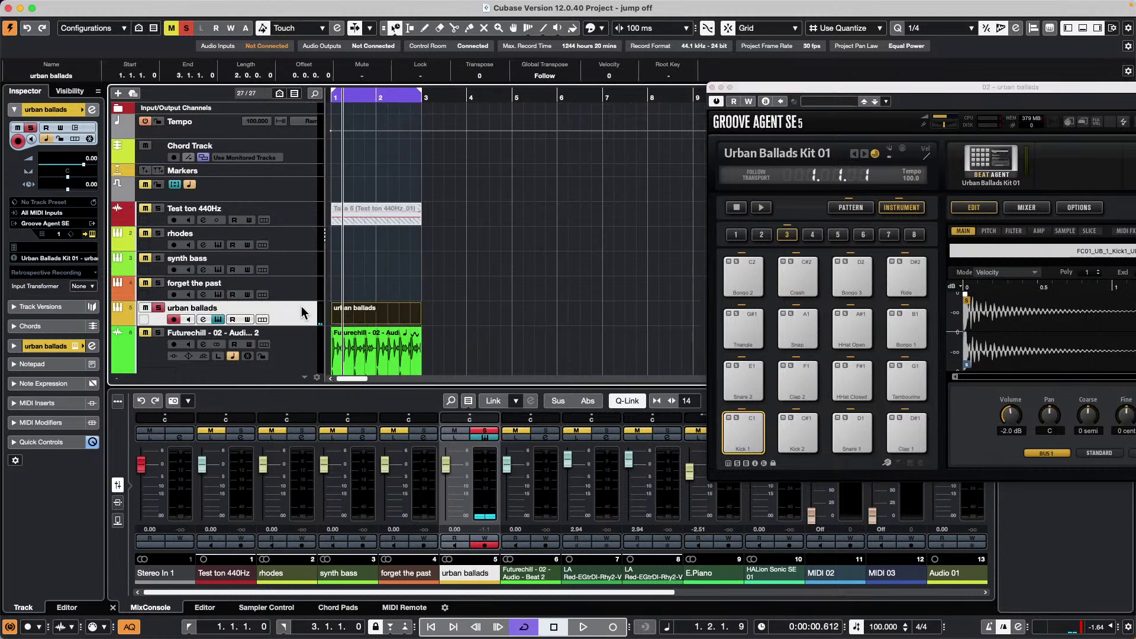
pyautogui.click(65, 259)
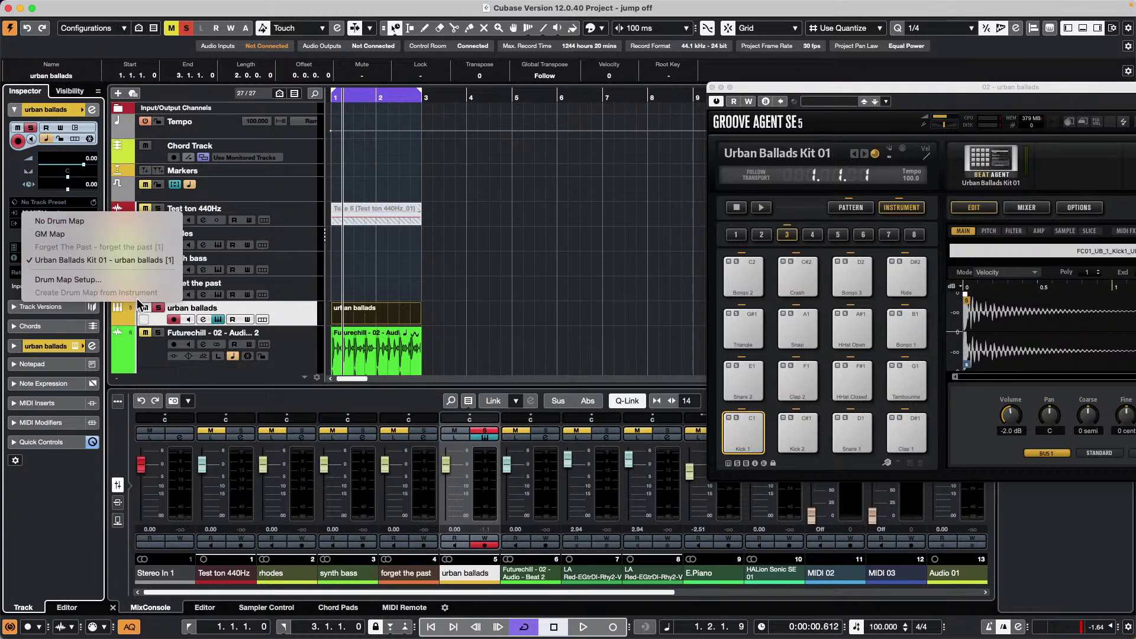
pyautogui.click(369, 276)
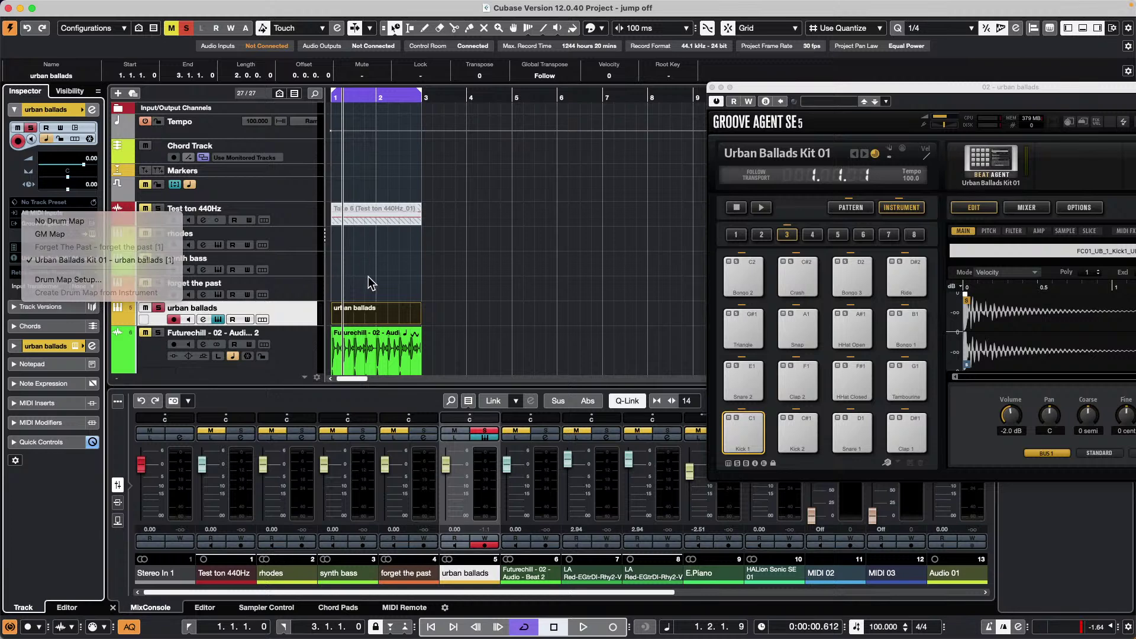
# Close the Groove Agent SE window, start playback and open the urban ballads part in a separate Drum Editor window.
pyautogui.doubleClick(363, 310)
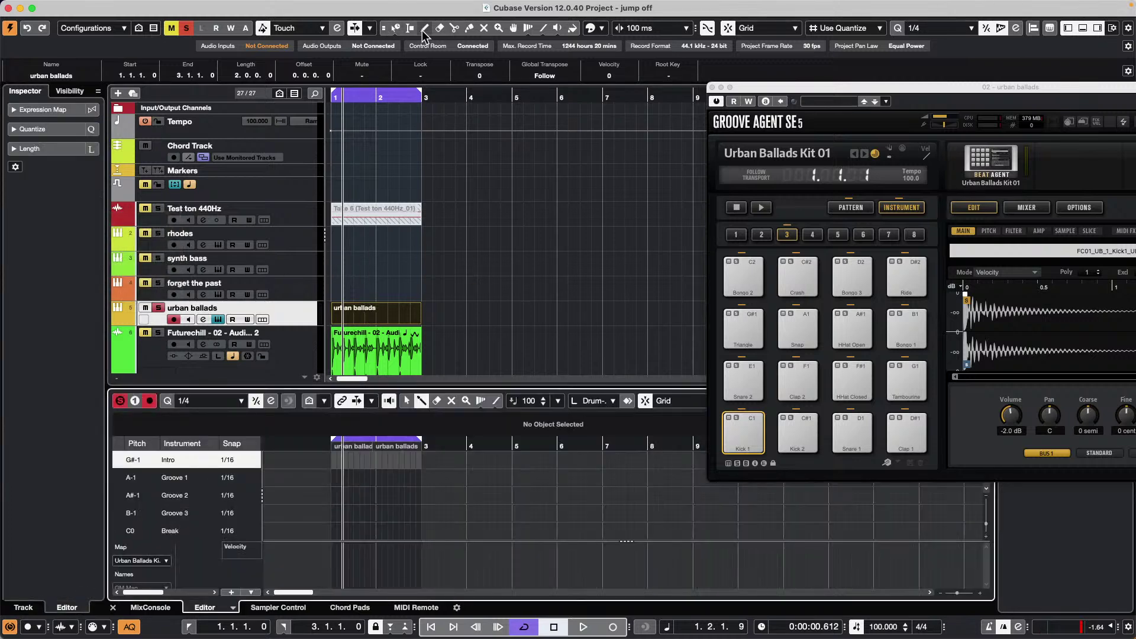
pyautogui.click(400, 28)
pyautogui.click(408, 37)
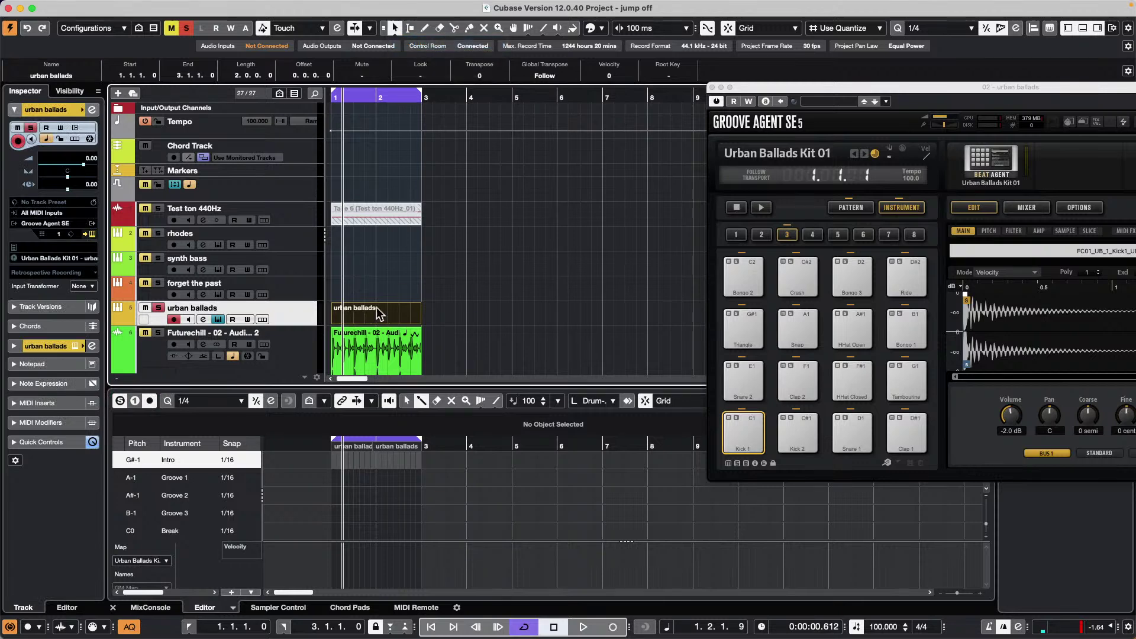
pyautogui.click(712, 88)
pyautogui.press('space')
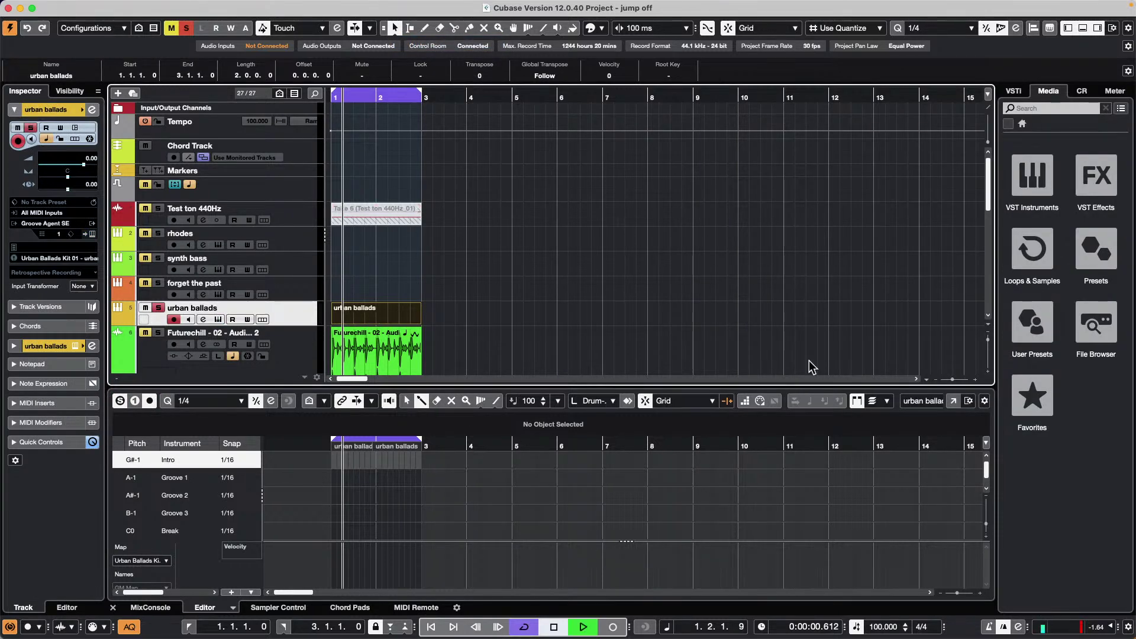
pyautogui.click(954, 401)
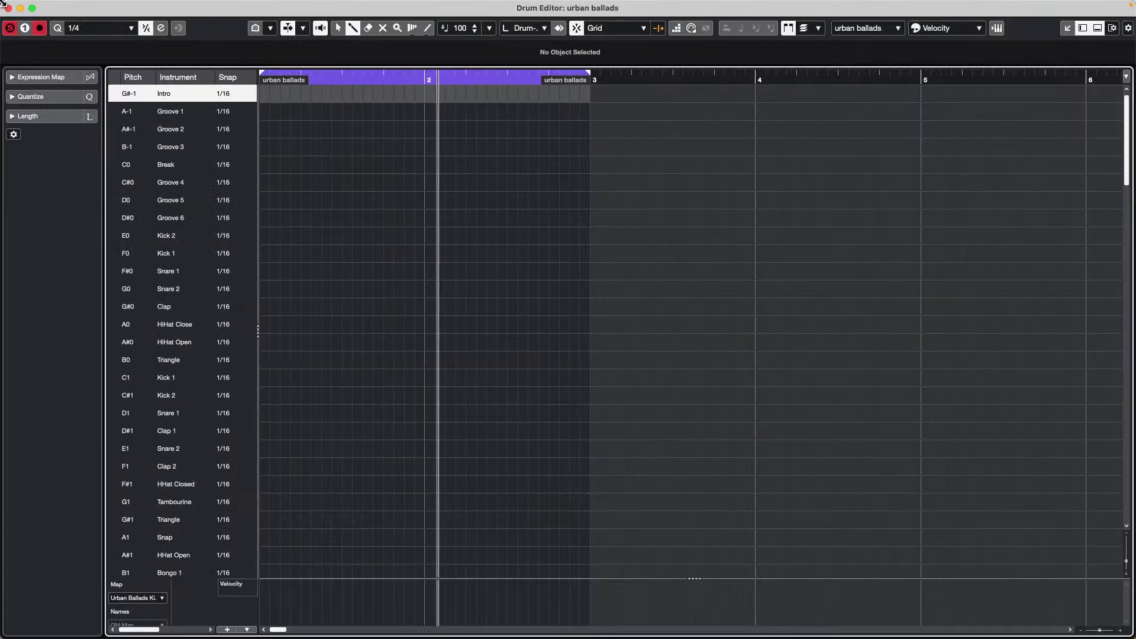
# Enter Kick 2 notes at the start of bars 1 and 2 and Kick 1 notes on beat 4 of both bars.
pyautogui.scroll(-4, 309, 183)
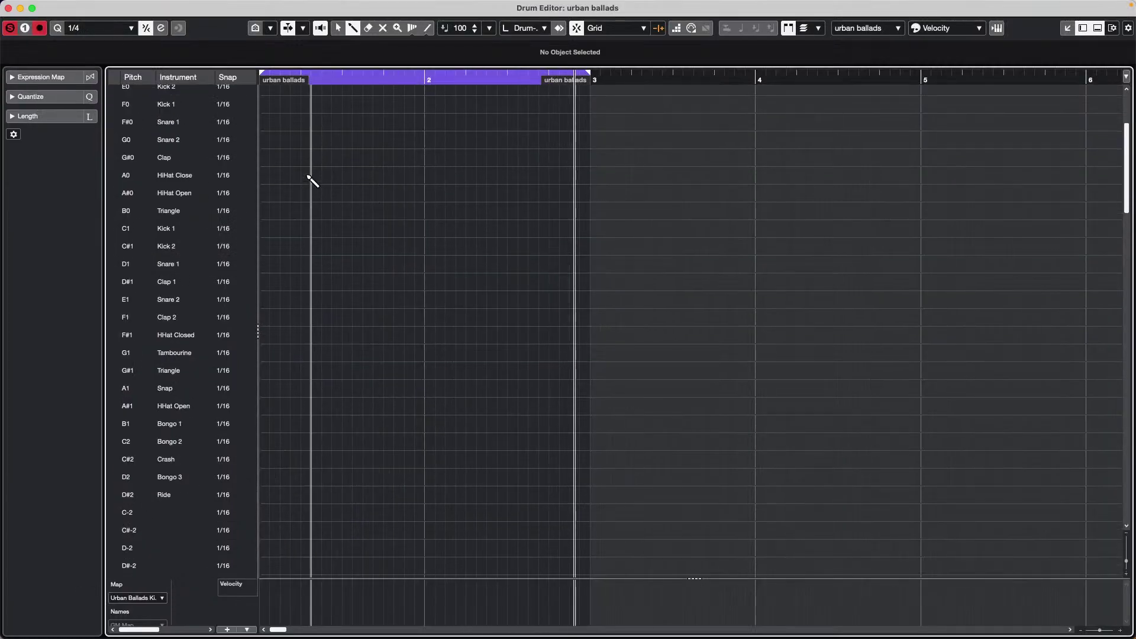
pyautogui.scroll(1, 290, 134)
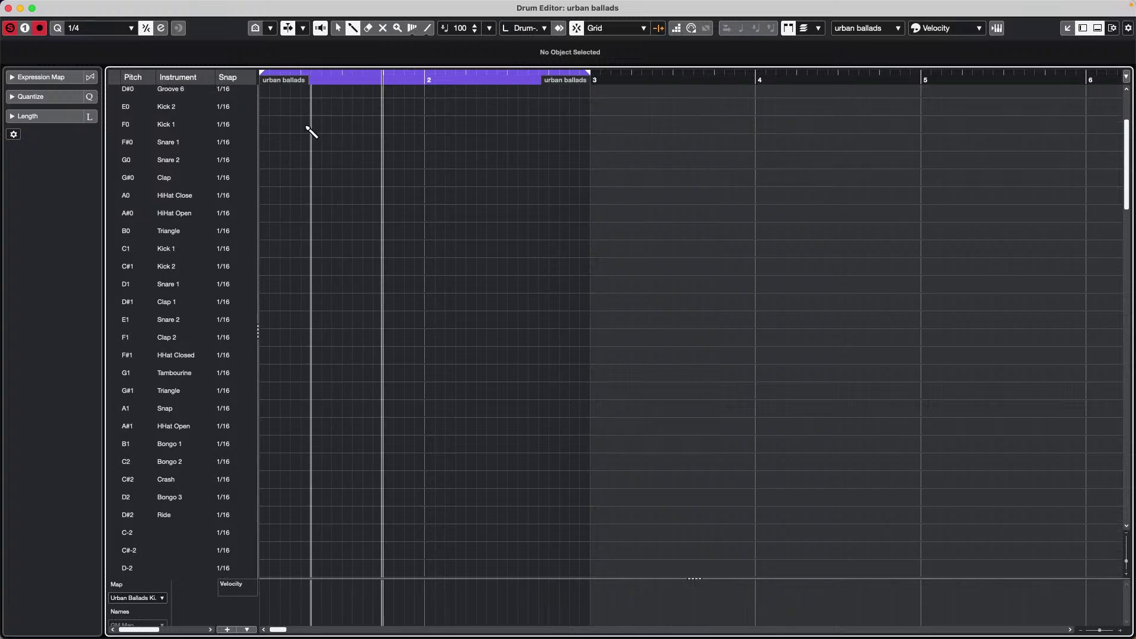
pyautogui.click(265, 108)
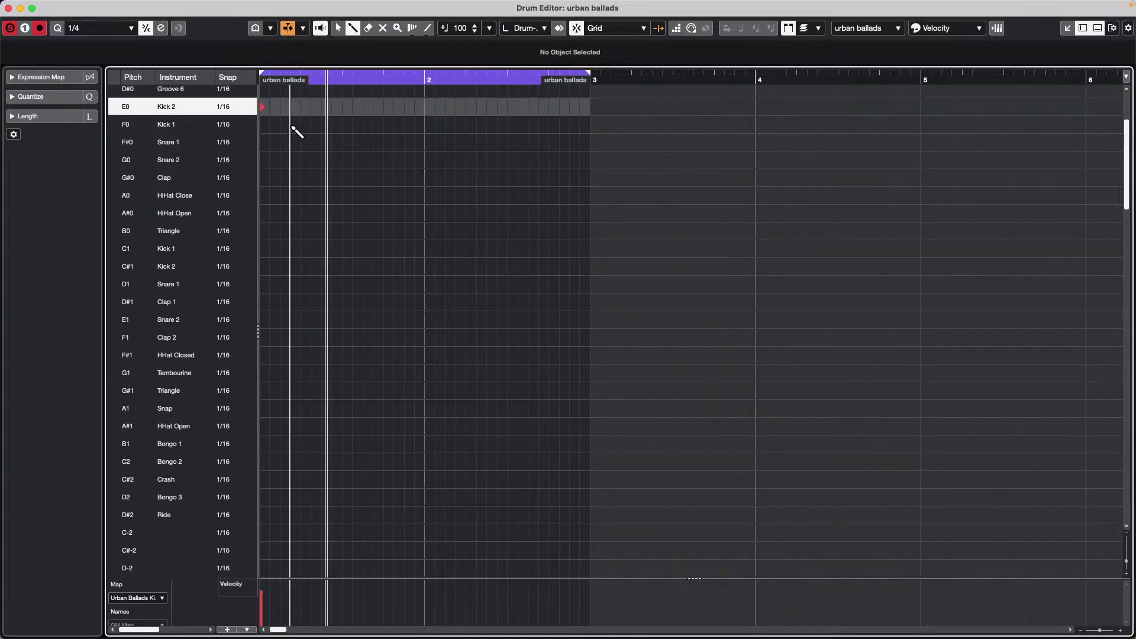
pyautogui.click(384, 124)
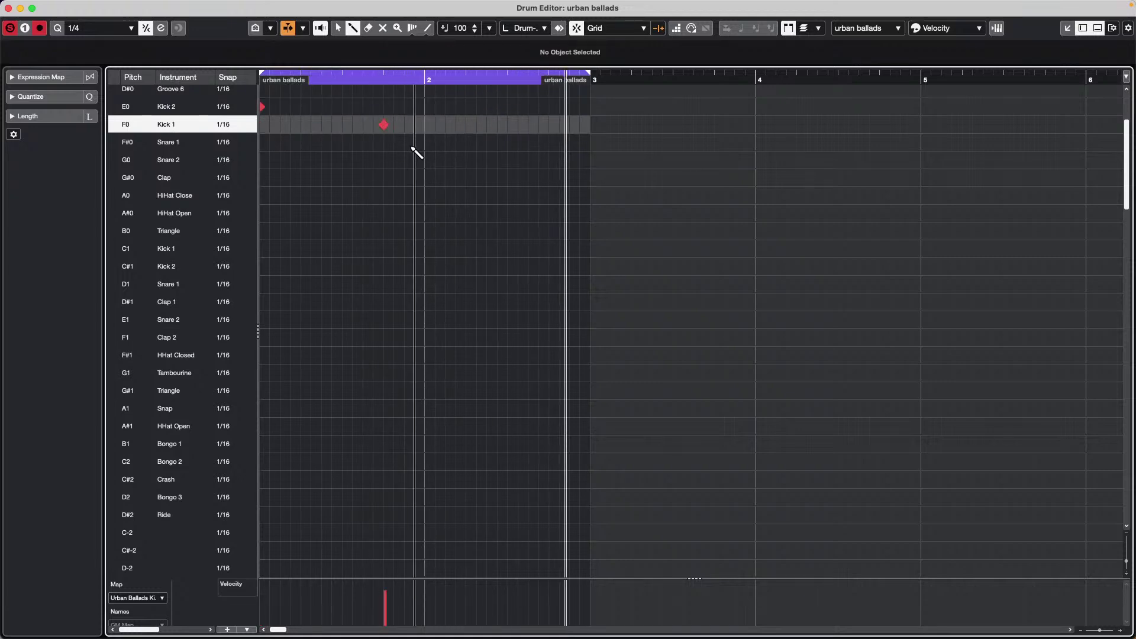
pyautogui.click(425, 107)
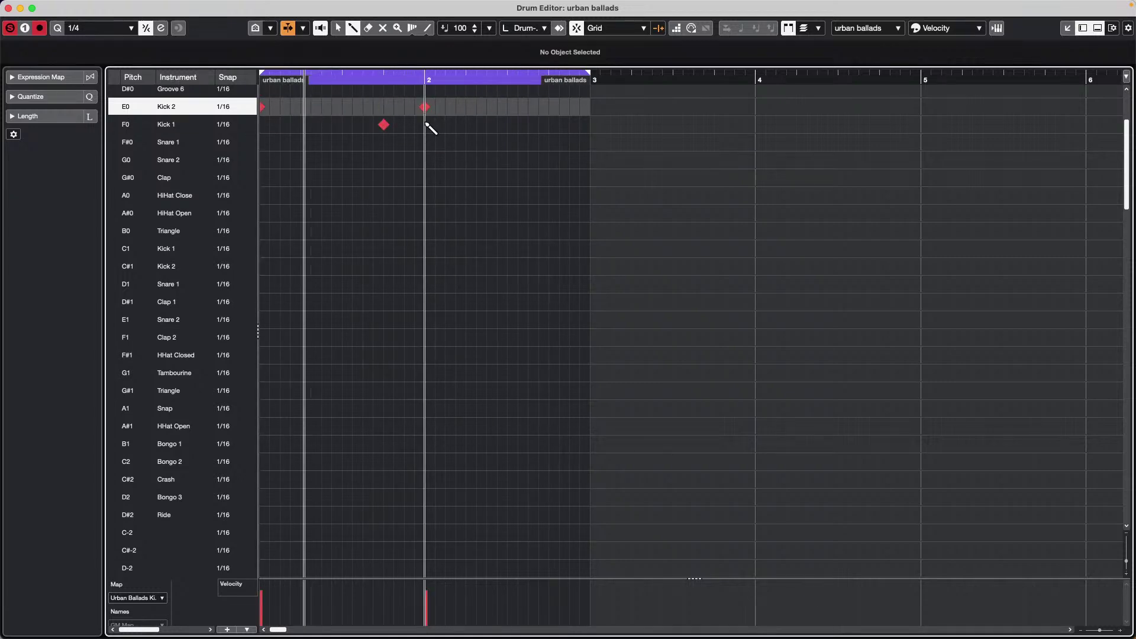
pyautogui.click(549, 125)
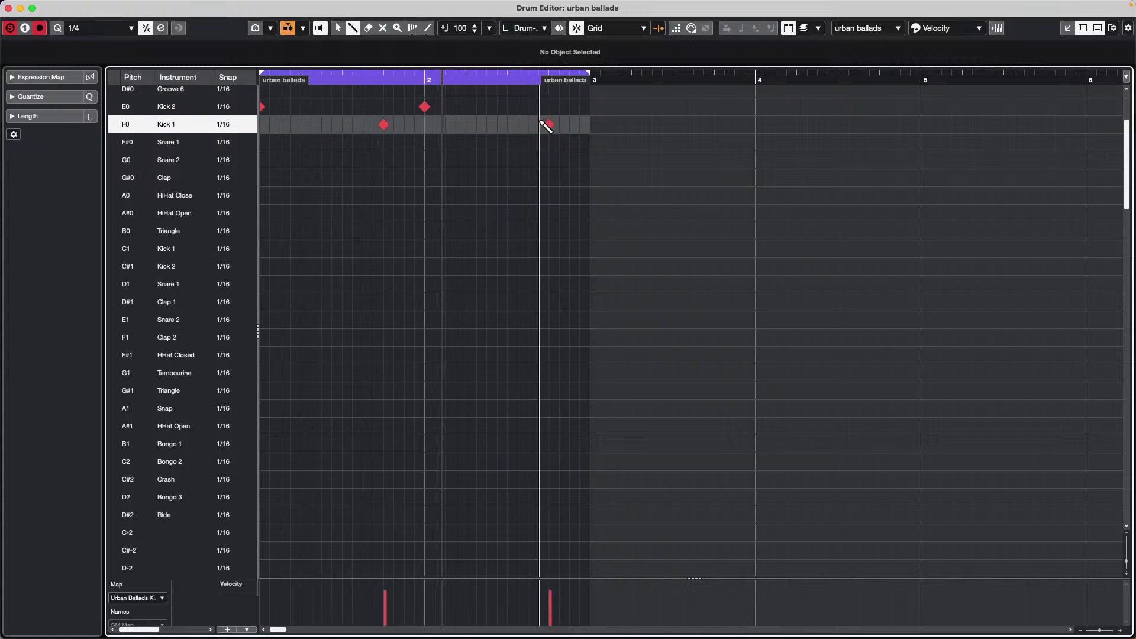
# Add Snare 2 notes on beats 2 and 4 of bar 1 and place the coinciding Kick 1 note a sixteenth earlier.
pyautogui.click(302, 159)
pyautogui.click(384, 160)
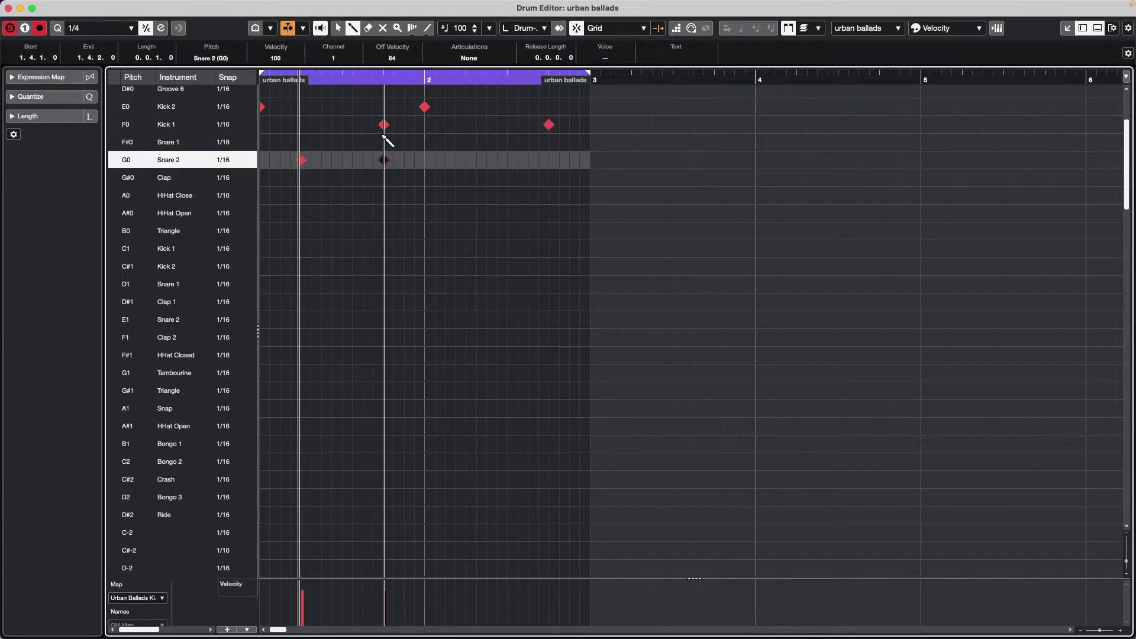
pyautogui.click(375, 124)
pyautogui.click(384, 124)
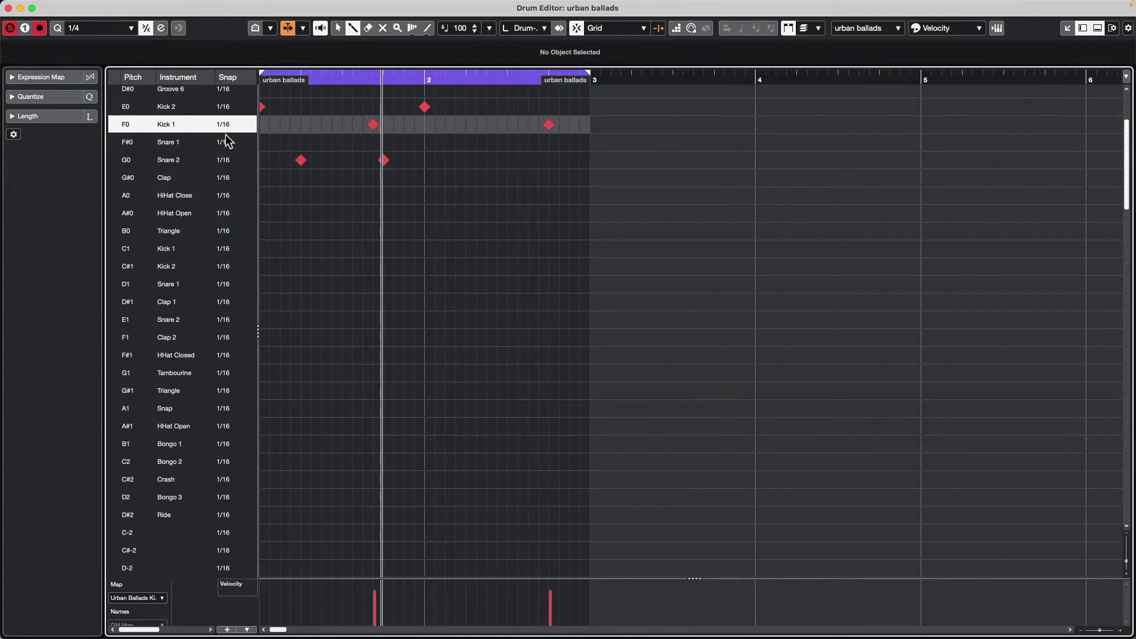
# Turn off the solo and record modes in the Drum Editor, close its window and play back the programmed pattern.
pyautogui.click(10, 28)
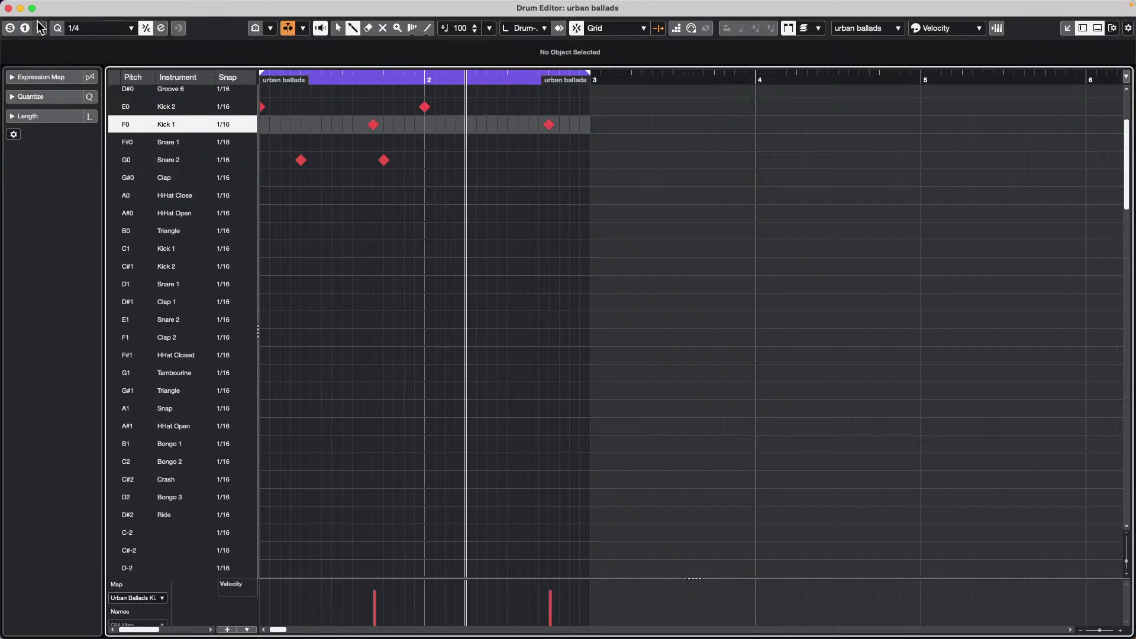
pyautogui.click(9, 8)
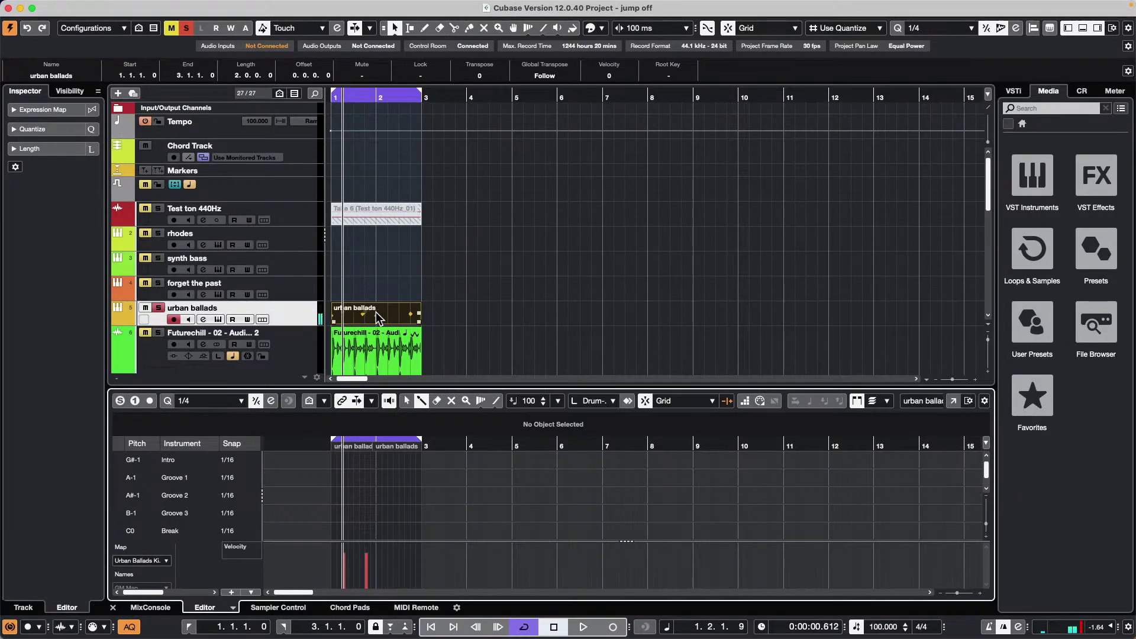
pyautogui.press('space')
pyautogui.press('space')
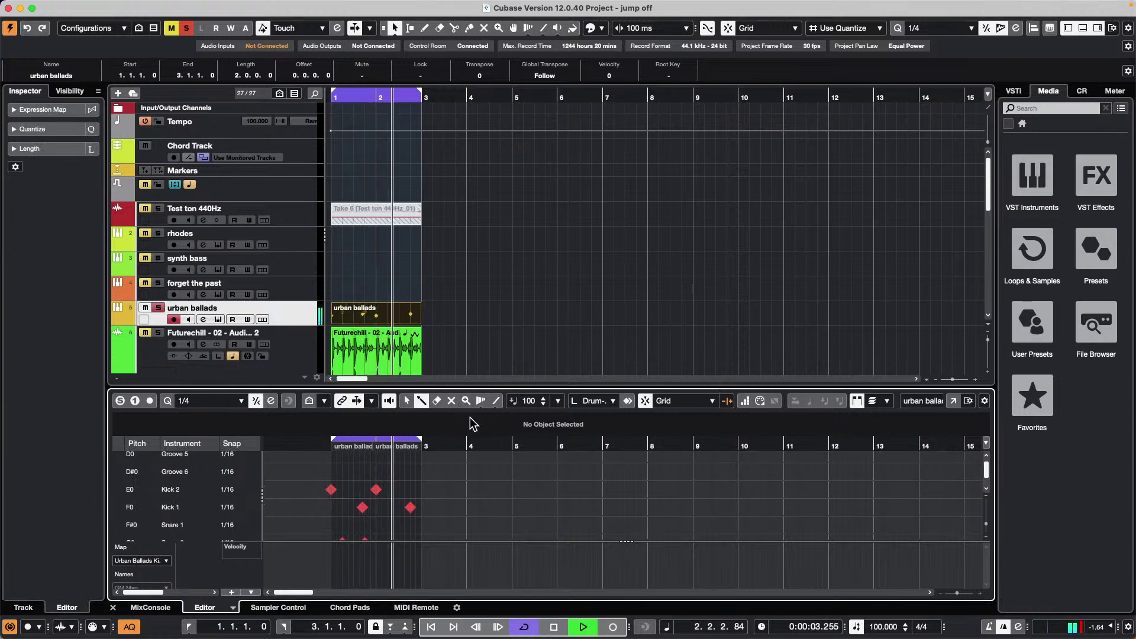
pyautogui.scroll(-2, 426, 500)
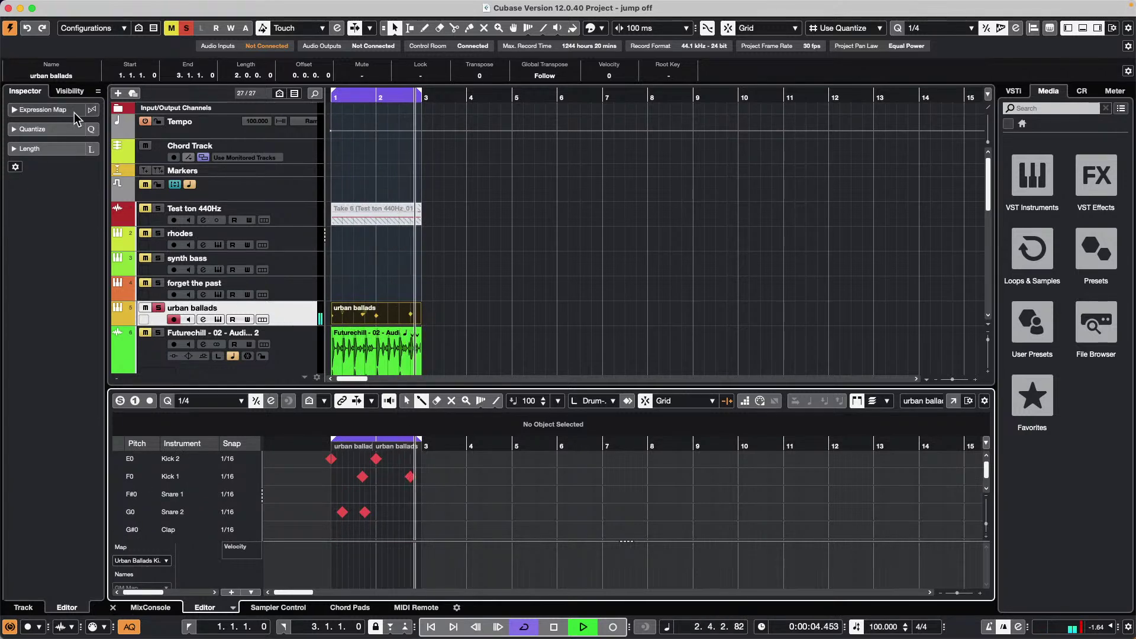
# Stop playback and reopen Groove Agent SE to compare its pad notes with the kick and snare rows in the drum editor.
pyautogui.click(218, 319)
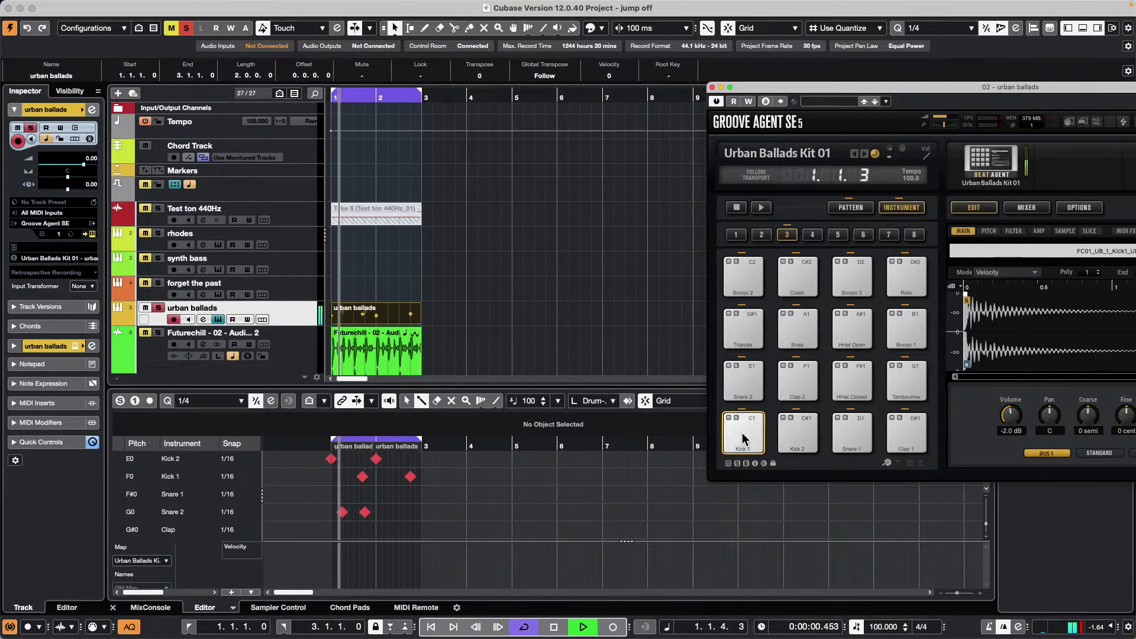
pyautogui.press('space')
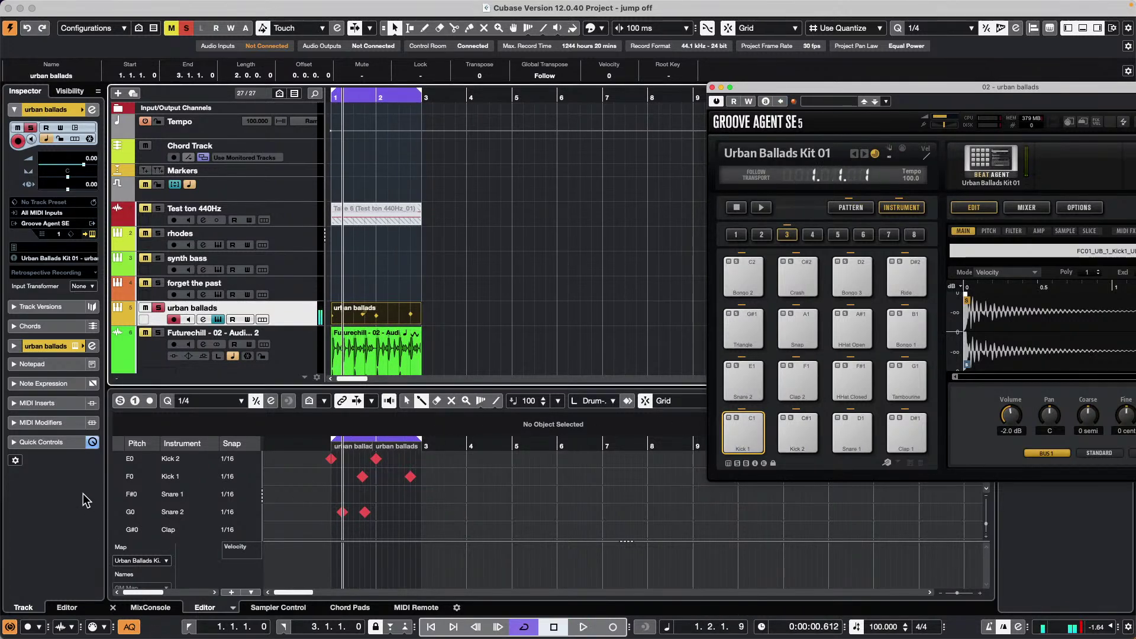
pyautogui.click(132, 475)
pyautogui.click(129, 493)
pyautogui.scroll(-5, 364, 476)
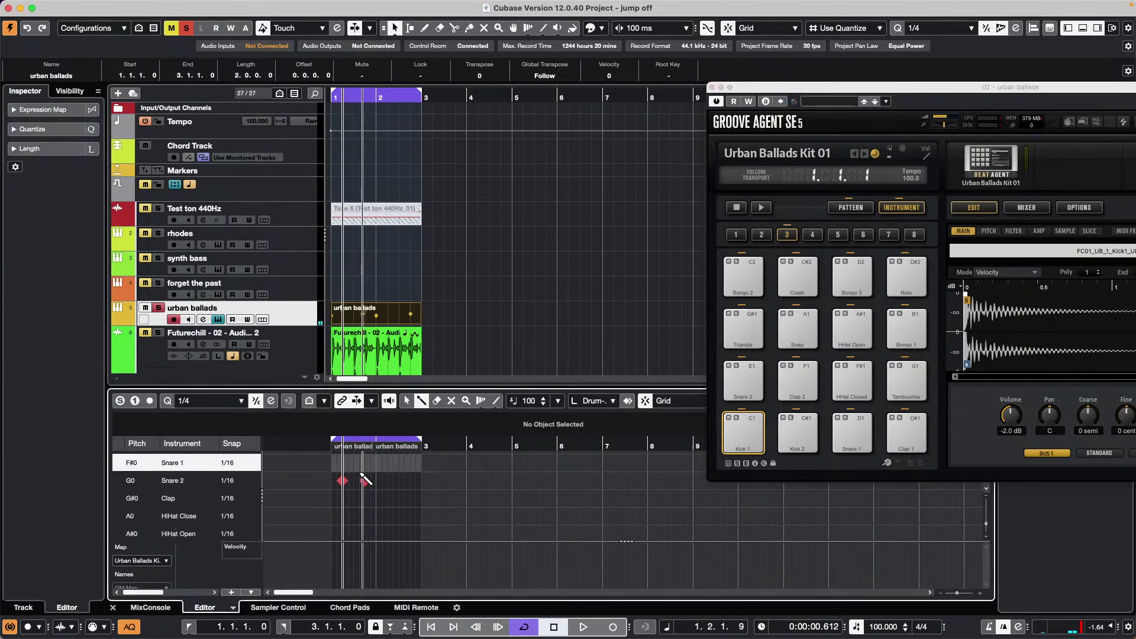
pyautogui.scroll(-1, 393, 487)
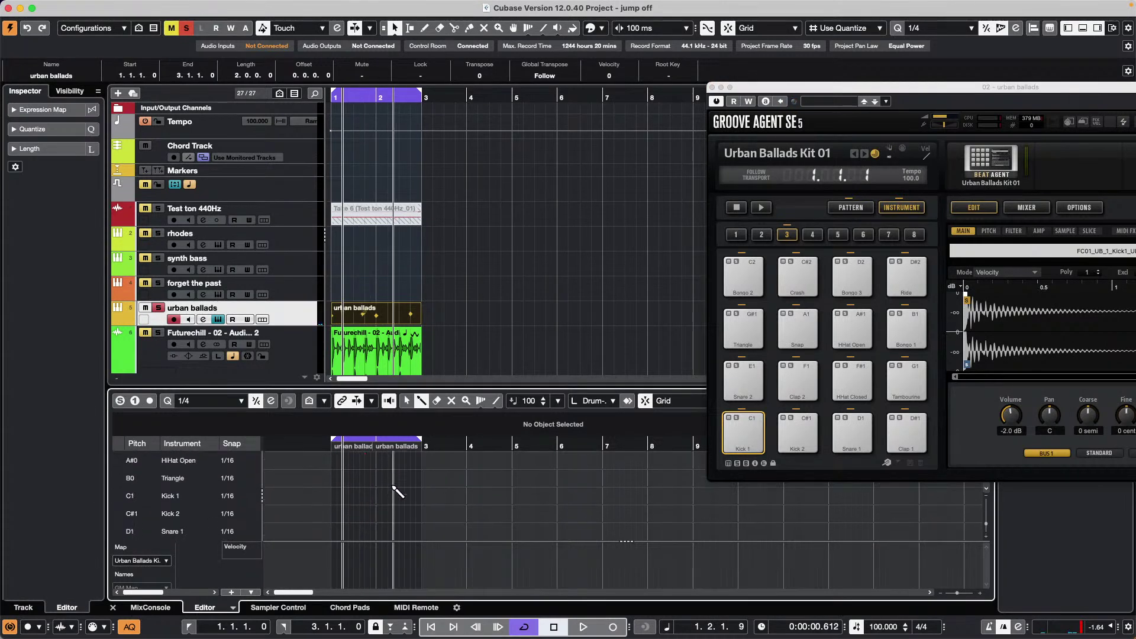
# Delete all the existing drum notes from the urban ballads part.
pyautogui.scroll(8, 402, 491)
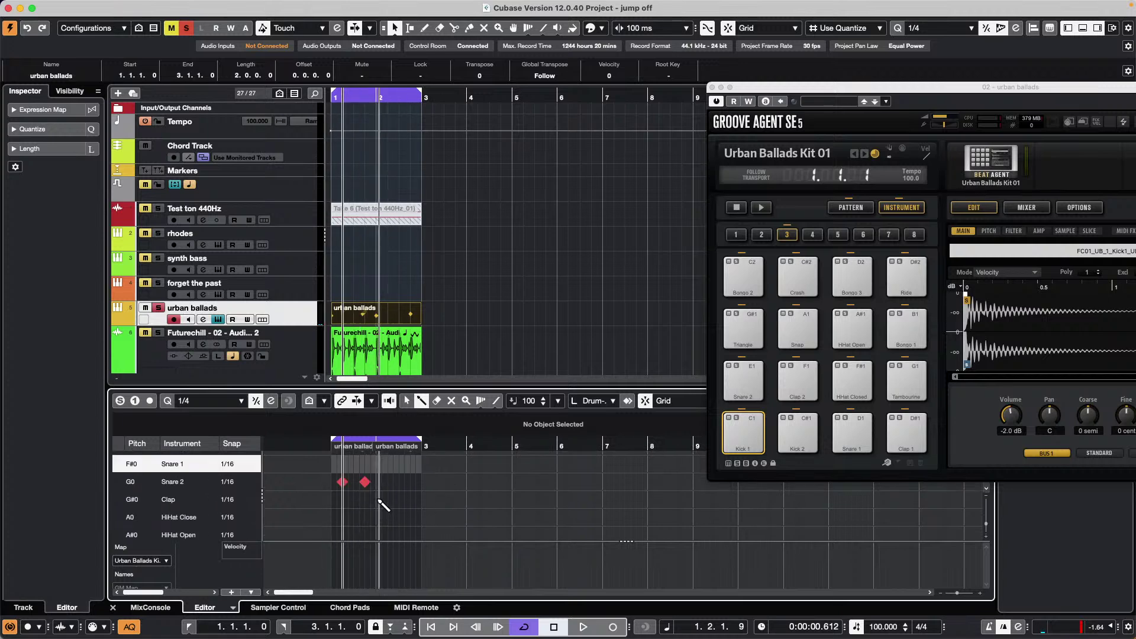
pyautogui.moveTo(320, 476); pyautogui.dragTo(410, 524)
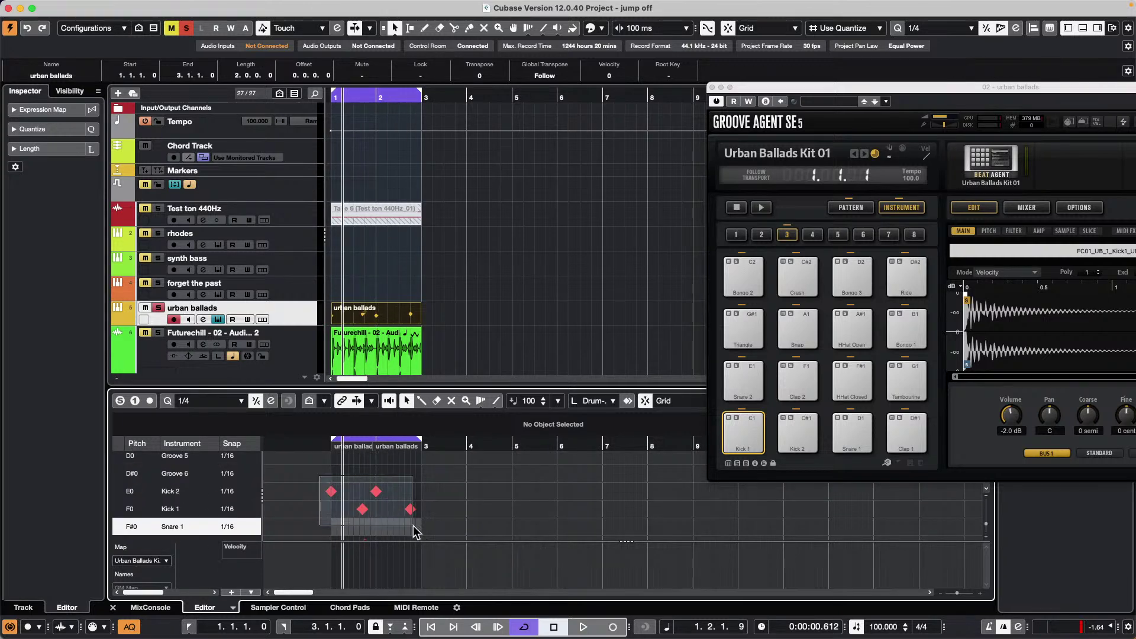
pyautogui.moveTo(431, 561); pyautogui.dragTo(439, 496)
pyautogui.press('Delete')
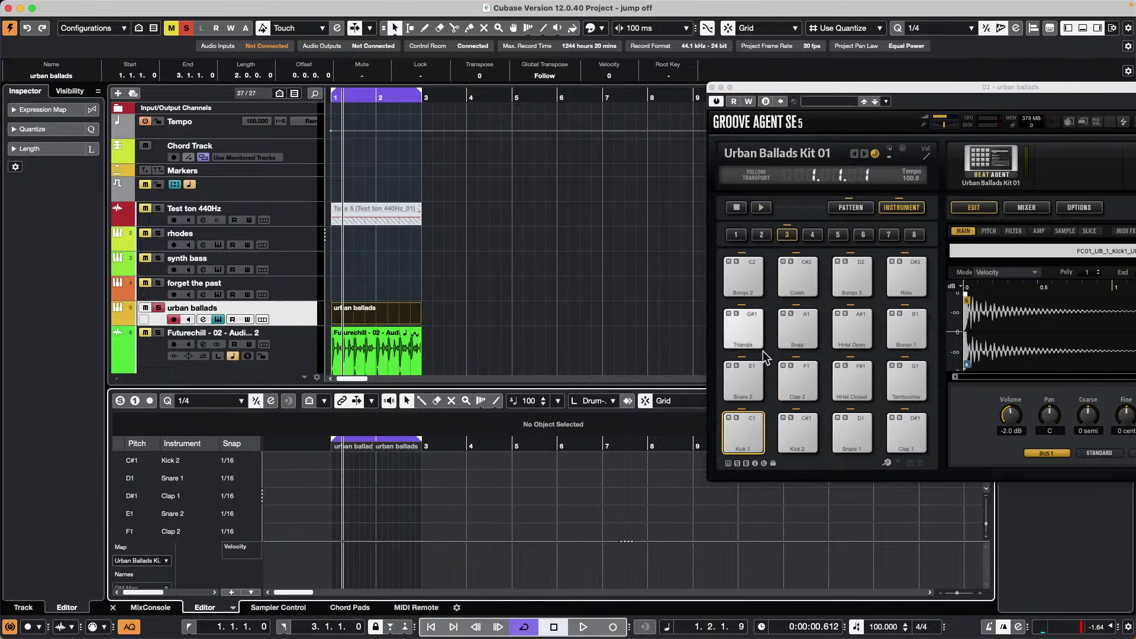
# Audition Snare 2, close the Groove Agent SE window, and open the urban ballads Drum Editor in its own window.
pyautogui.click(751, 379)
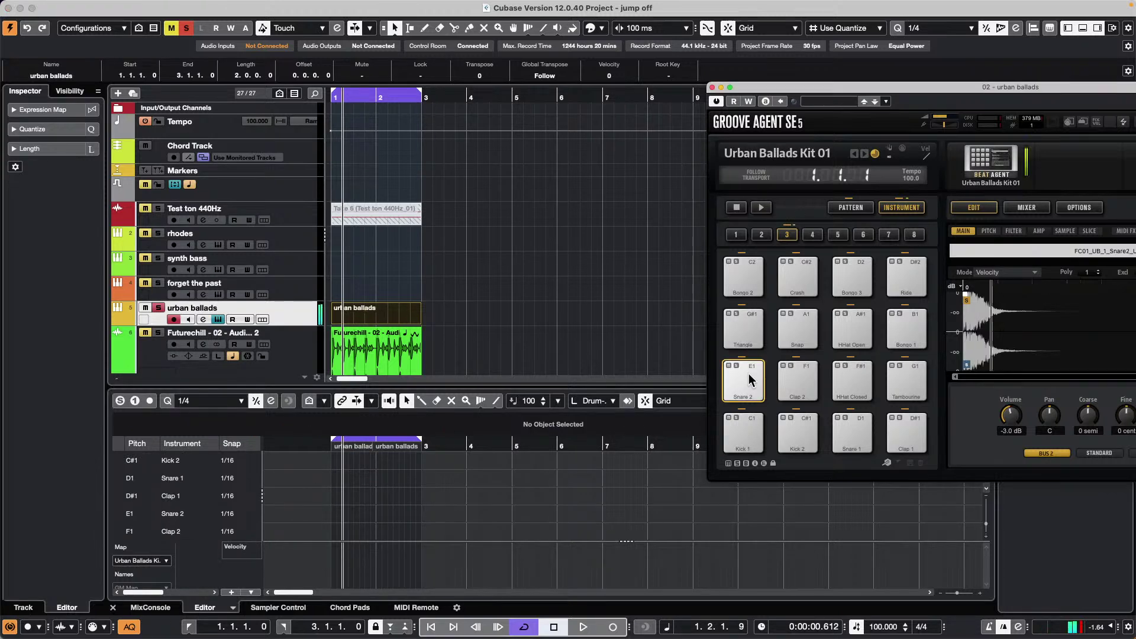
pyautogui.doubleClick(759, 85)
pyautogui.scroll(-2, 456, 487)
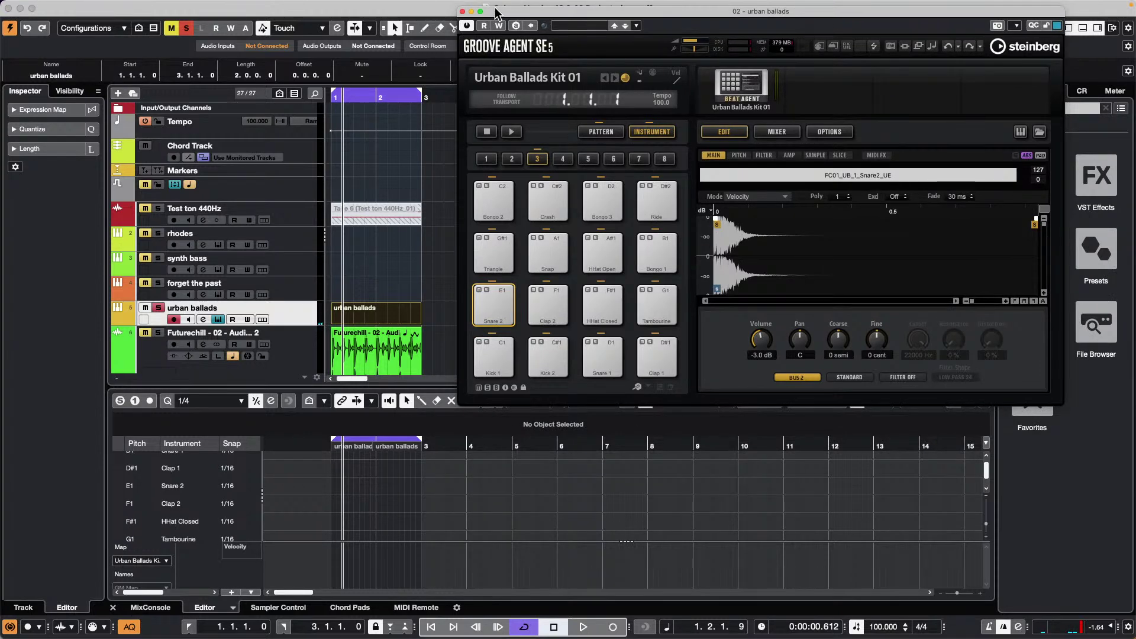
pyautogui.click(463, 11)
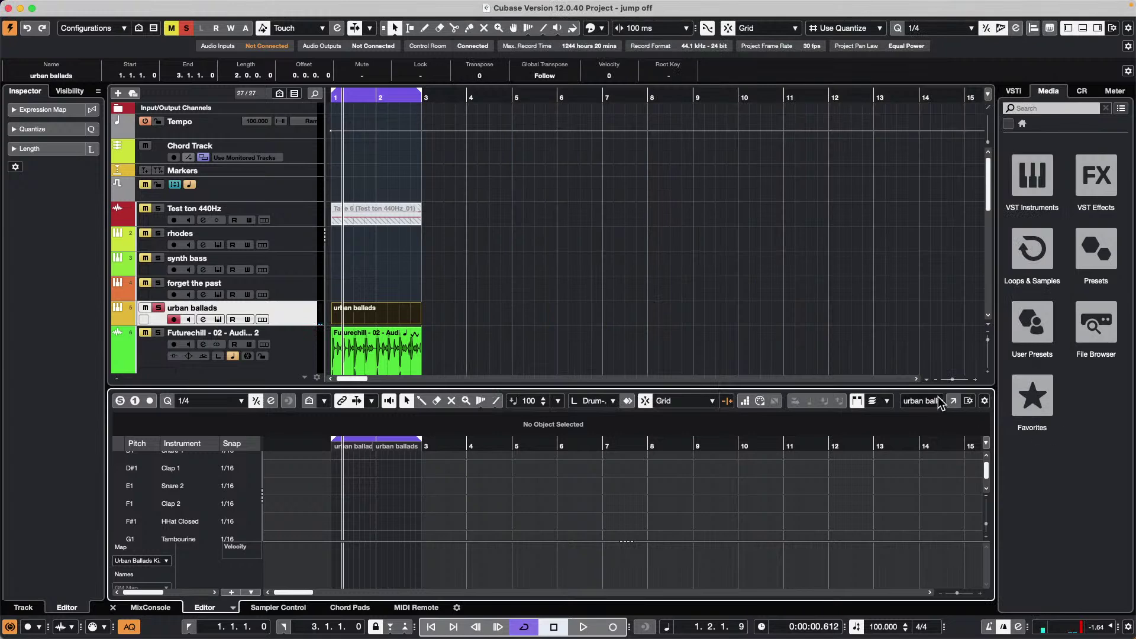
pyautogui.click(954, 400)
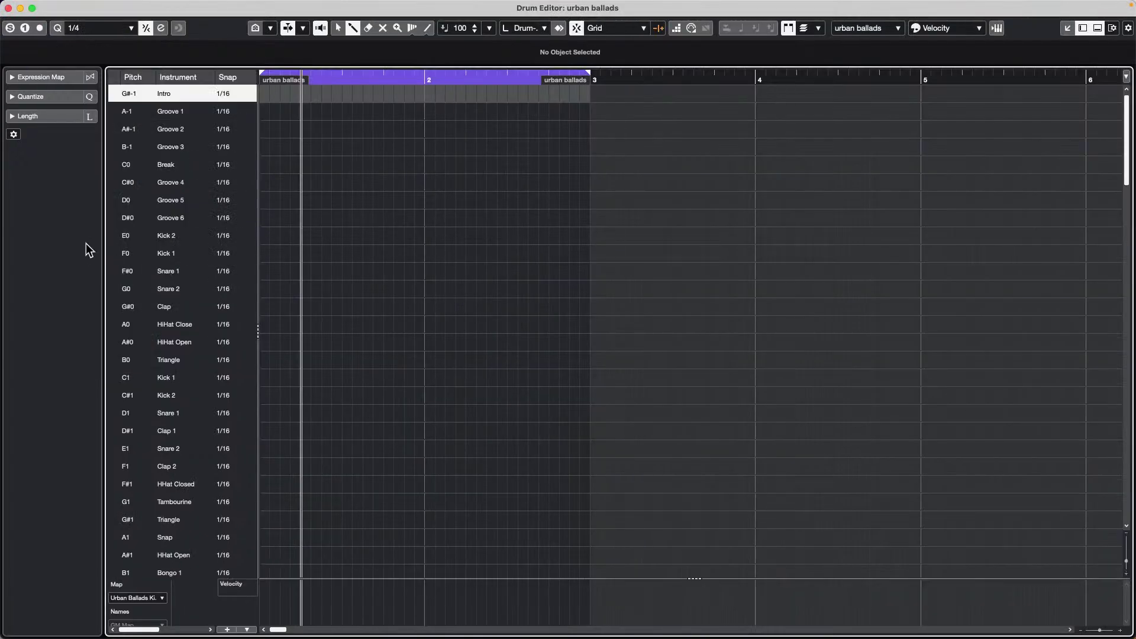
# Start looped playback and enter Kick 1 (C1) notes at 1.1.1, 1.3.2, 2.1.1 and 2.2.4.
pyautogui.click(115, 382)
pyautogui.scroll(-6, 115, 379)
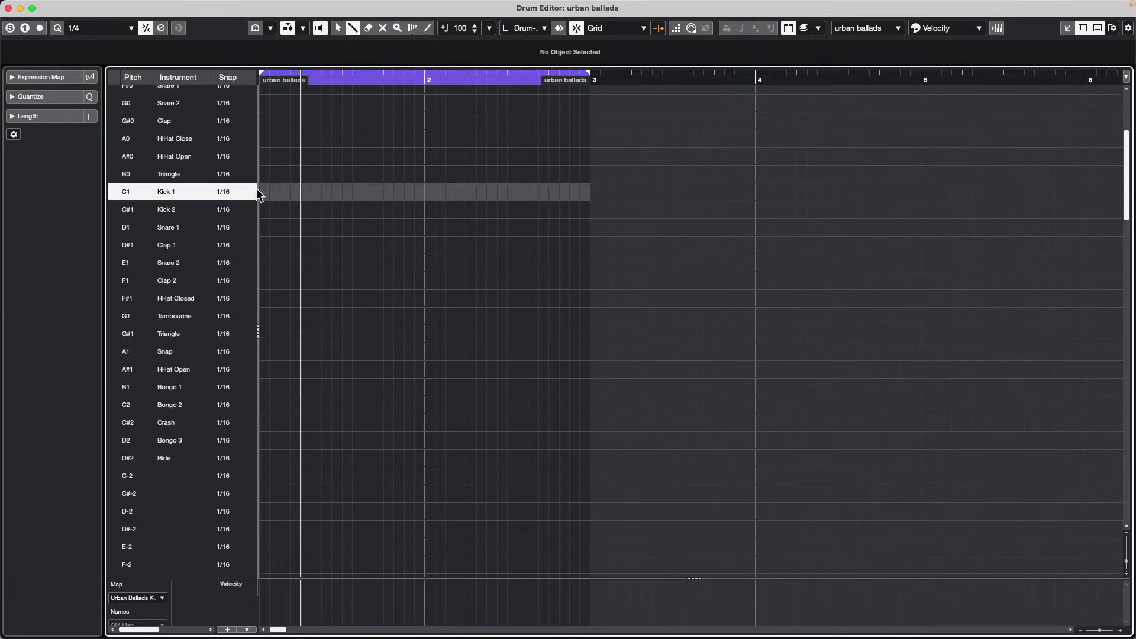
pyautogui.press('space')
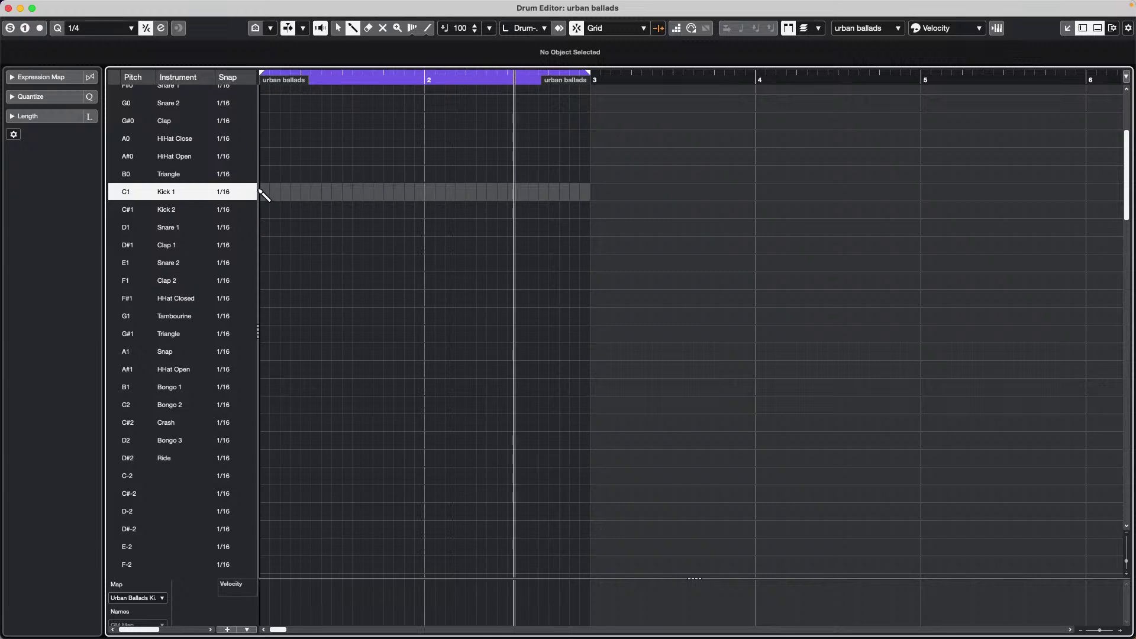
pyautogui.click(426, 192)
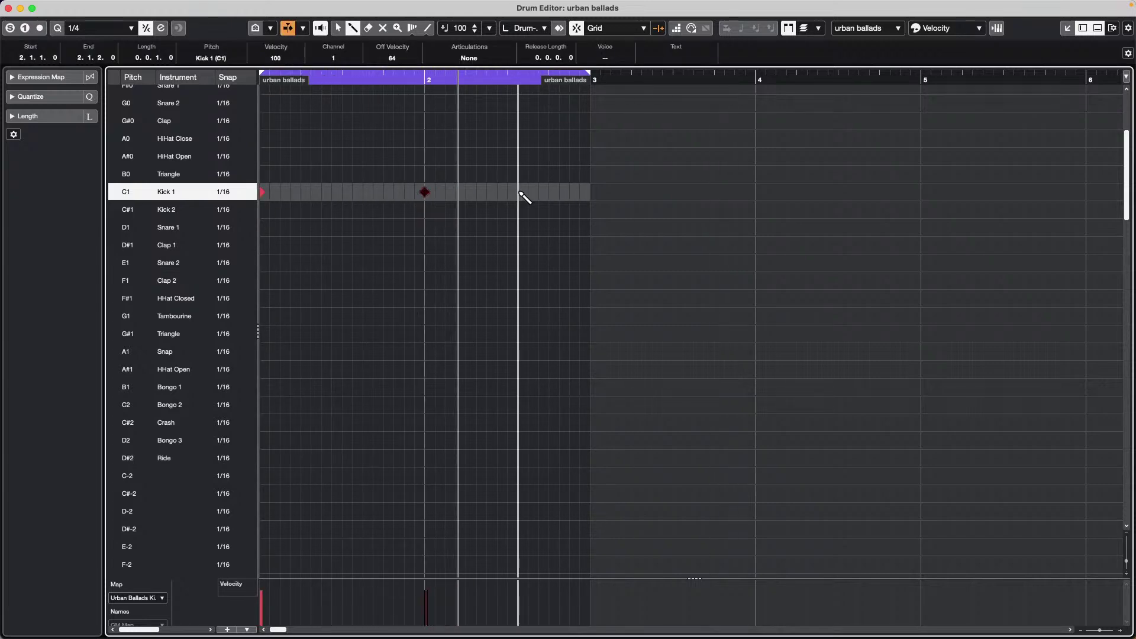
pyautogui.click(497, 192)
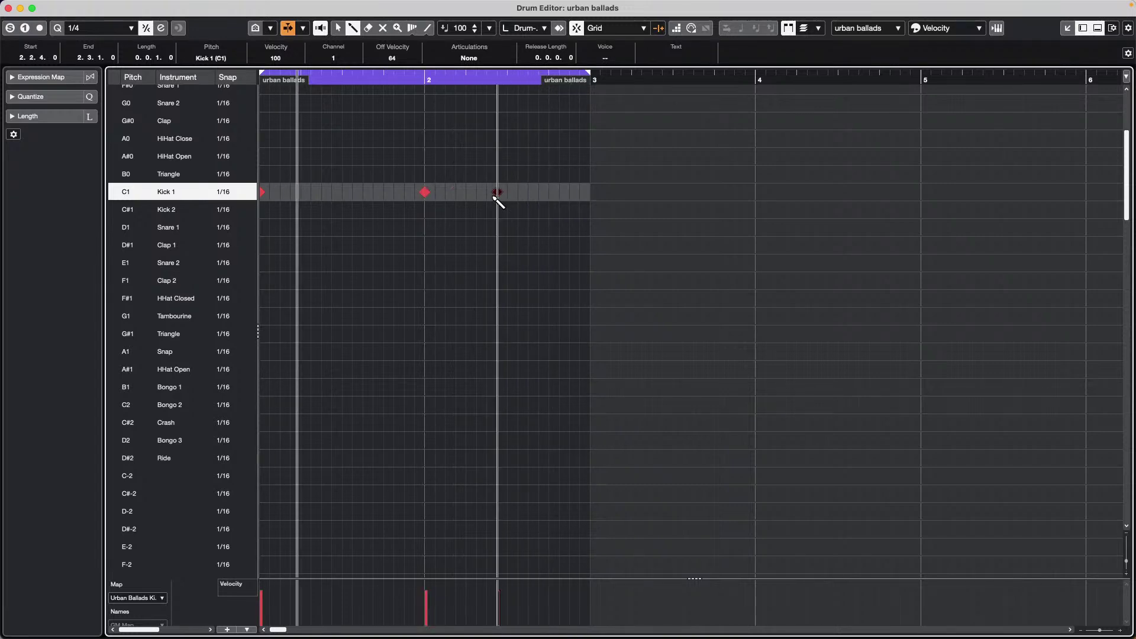
pyautogui.click(352, 191)
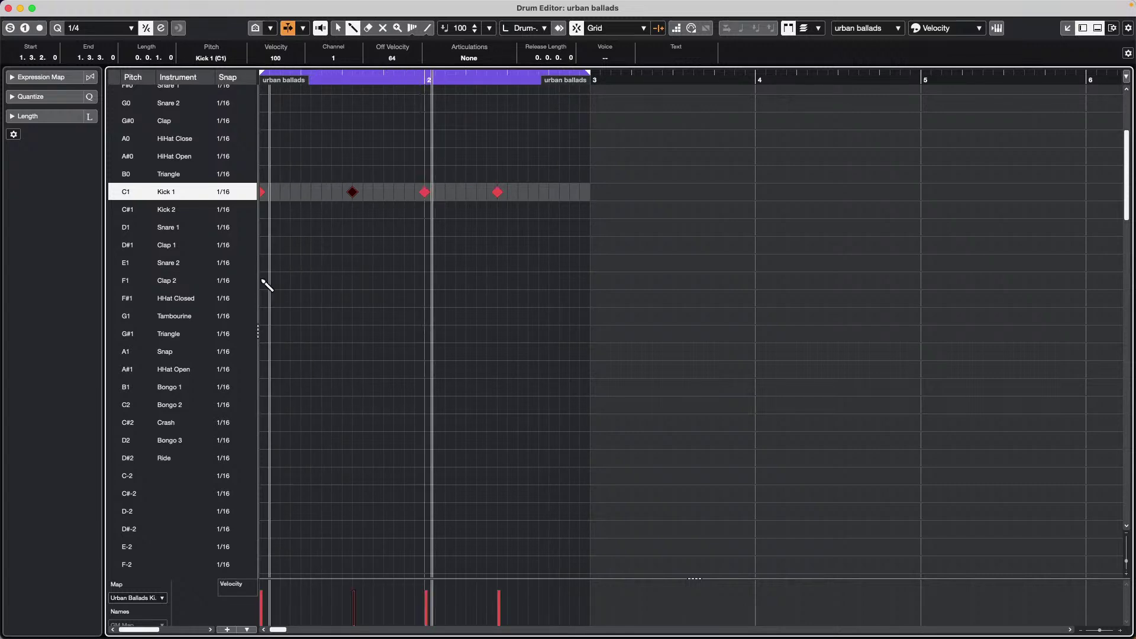
# Enter Clap 2 notes at 1.2.1, 1.4.1, 2.2.1, 2.4.1 and 2.4.4, plus an HHat Closed note at 2.4.1.
pyautogui.click(116, 285)
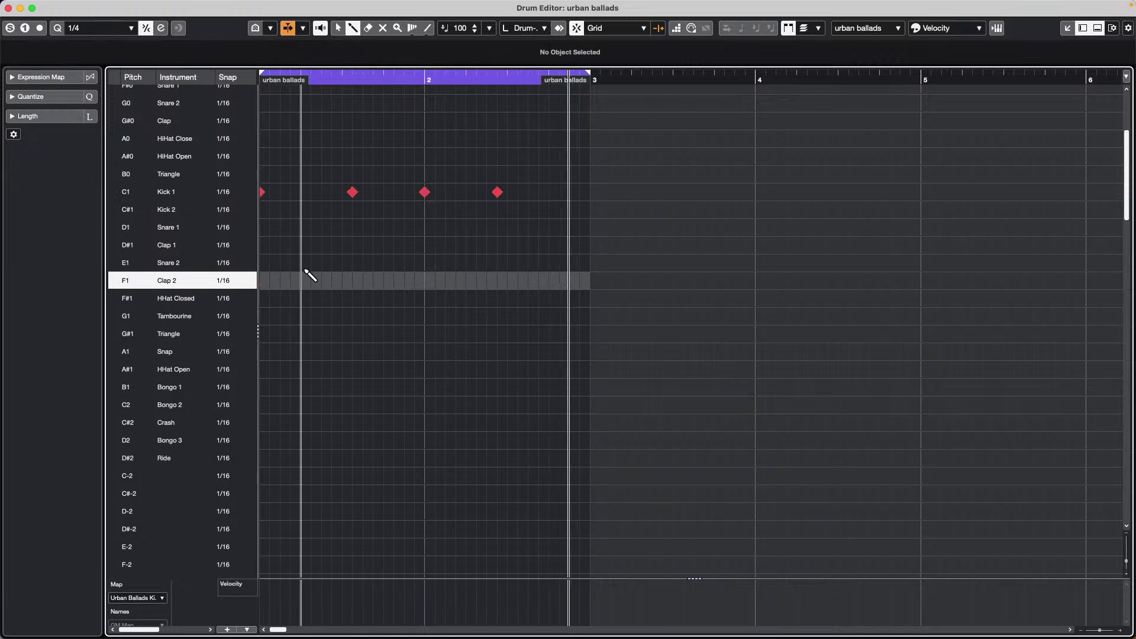
pyautogui.click(301, 282)
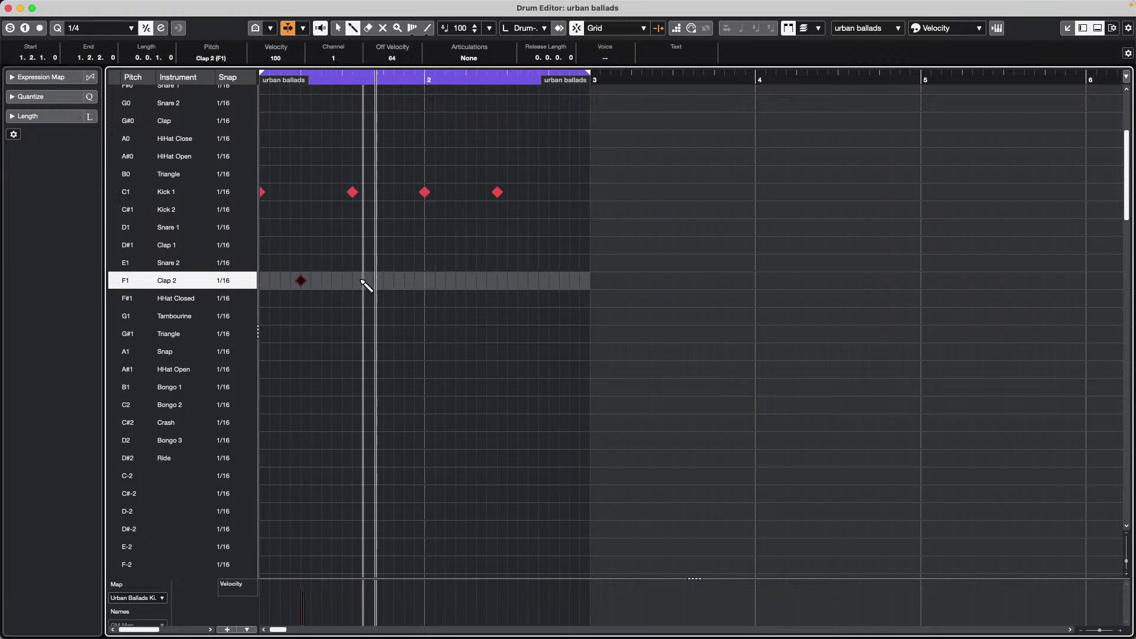
pyautogui.click(382, 282)
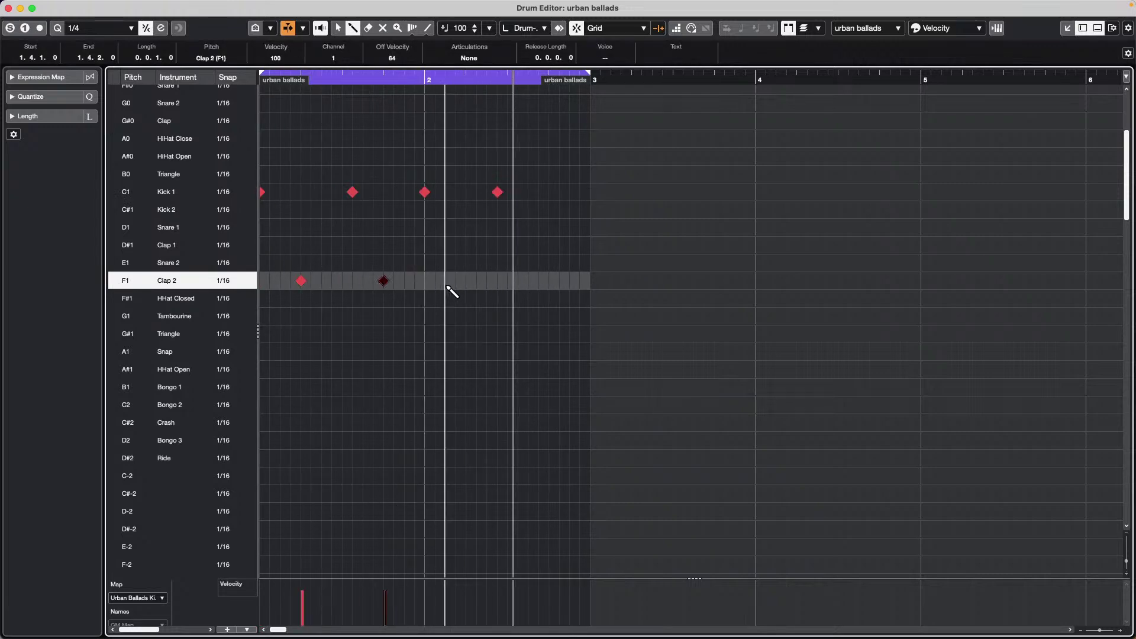
pyautogui.click(465, 281)
pyautogui.click(549, 297)
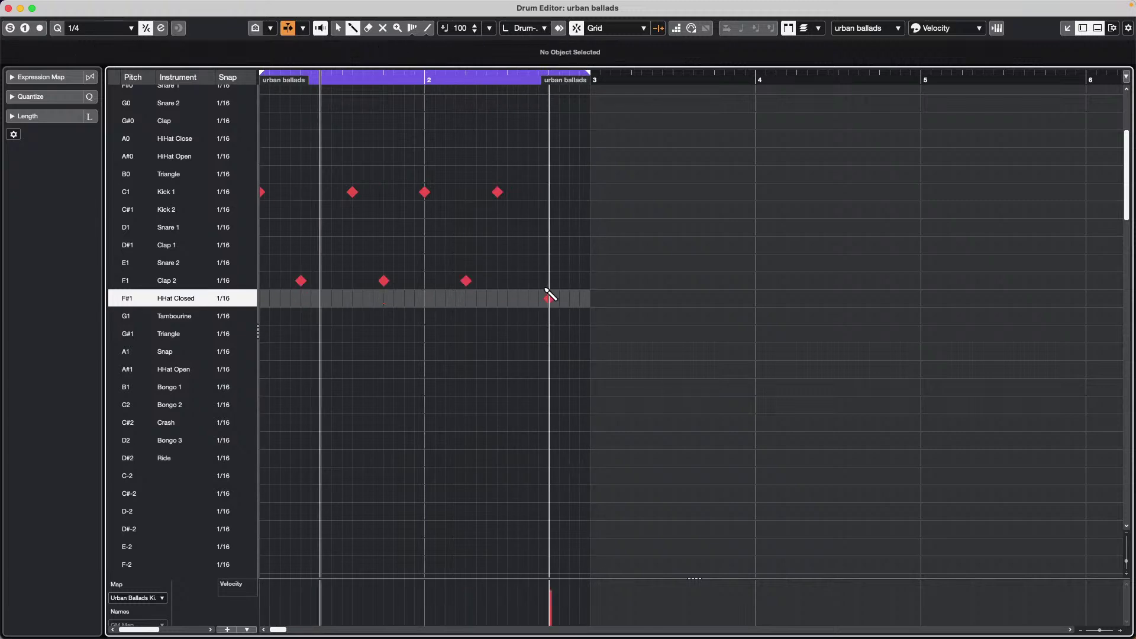
pyautogui.click(551, 281)
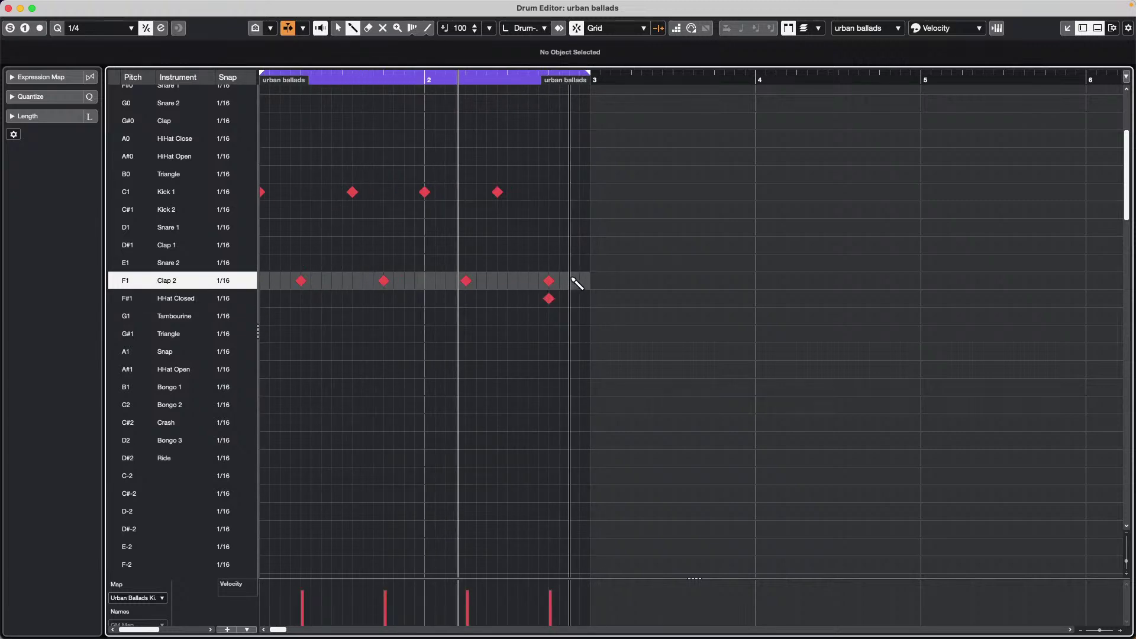
pyautogui.click(580, 282)
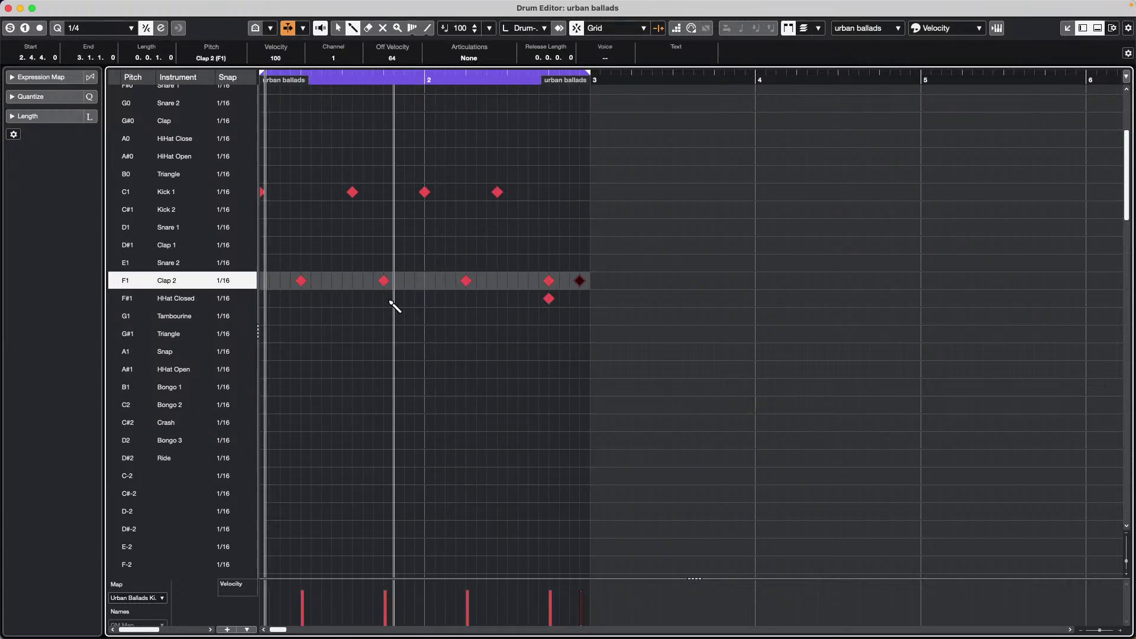
# Fill the HHat Closed lane with a broken sixteenth-note pattern of short two- and three-note groups across both bars.
pyautogui.moveTo(270, 298); pyautogui.dragTo(538, 299)
pyautogui.click(280, 298)
pyautogui.click(311, 299)
pyautogui.click(321, 298)
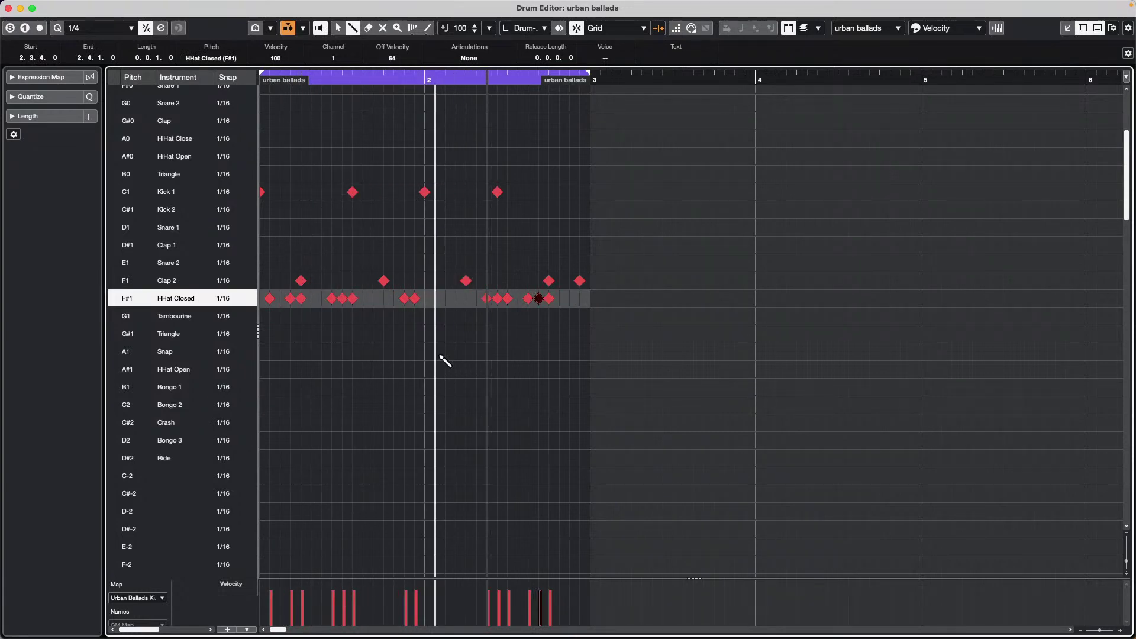
pyautogui.moveTo(441, 292); pyautogui.dragTo(446, 299)
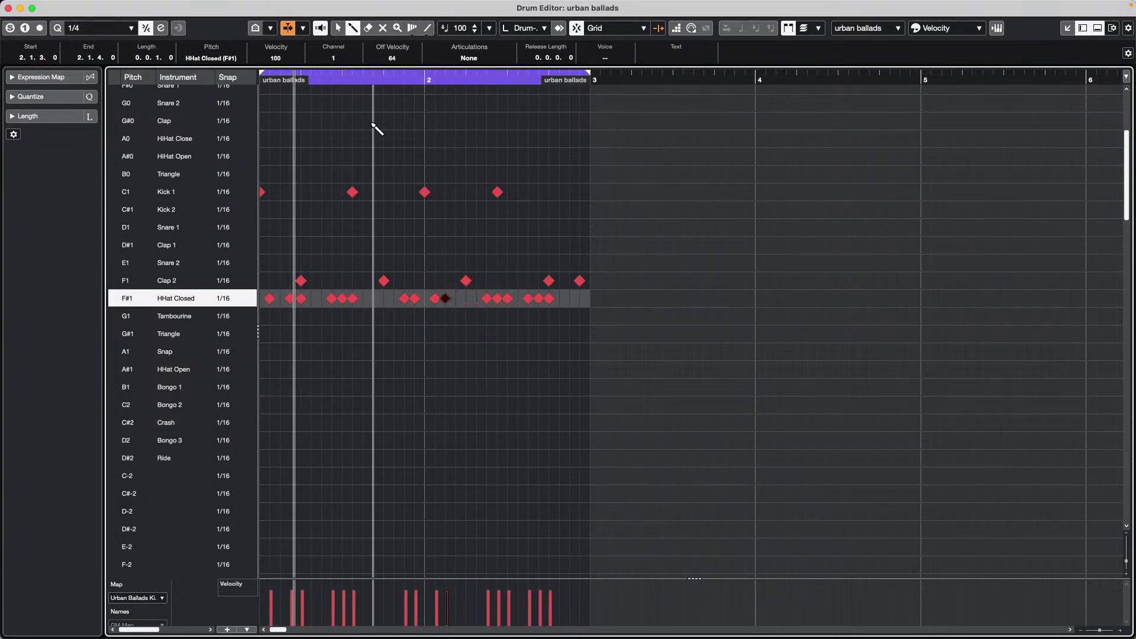
# Move the Kick 1 note at 1.3.2 to Kick 2 at 1.4.1, and enter a new Kick 1 note at 1.3.2.
pyautogui.press('1')
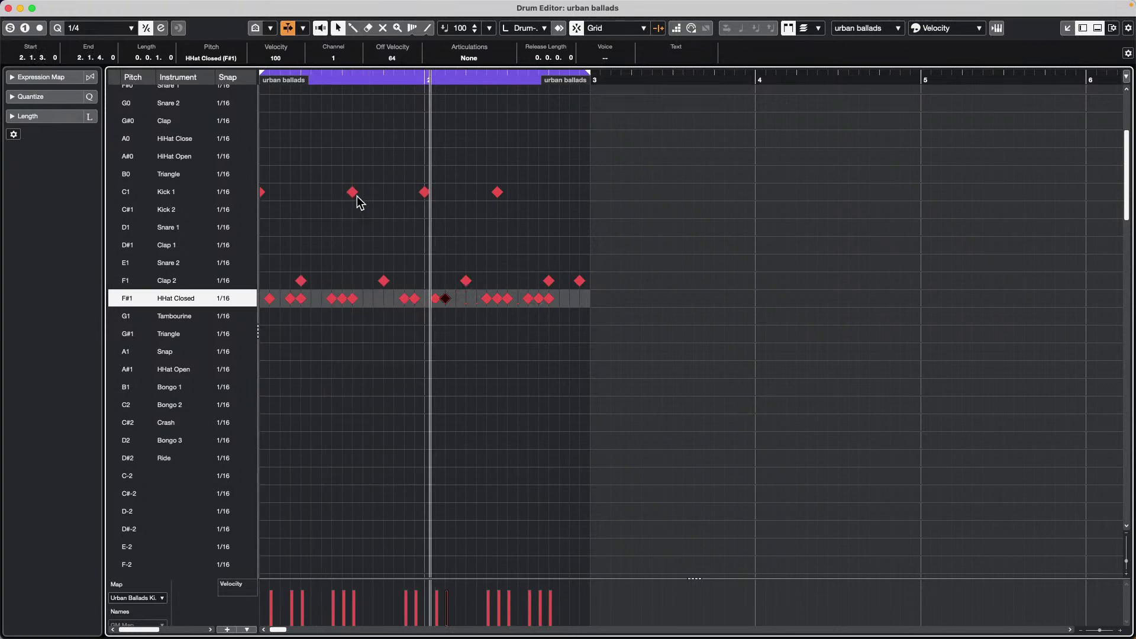
pyautogui.moveTo(353, 197); pyautogui.dragTo(353, 211)
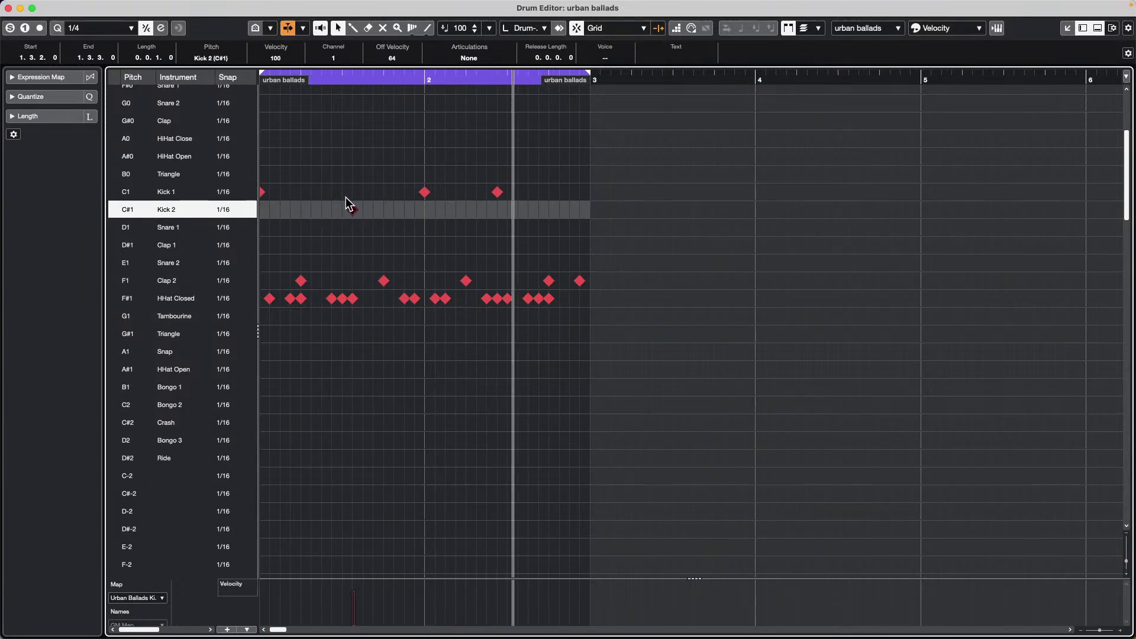
pyautogui.moveTo(353, 213); pyautogui.dragTo(384, 212)
pyautogui.rightClick(368, 201)
pyautogui.click(367, 202)
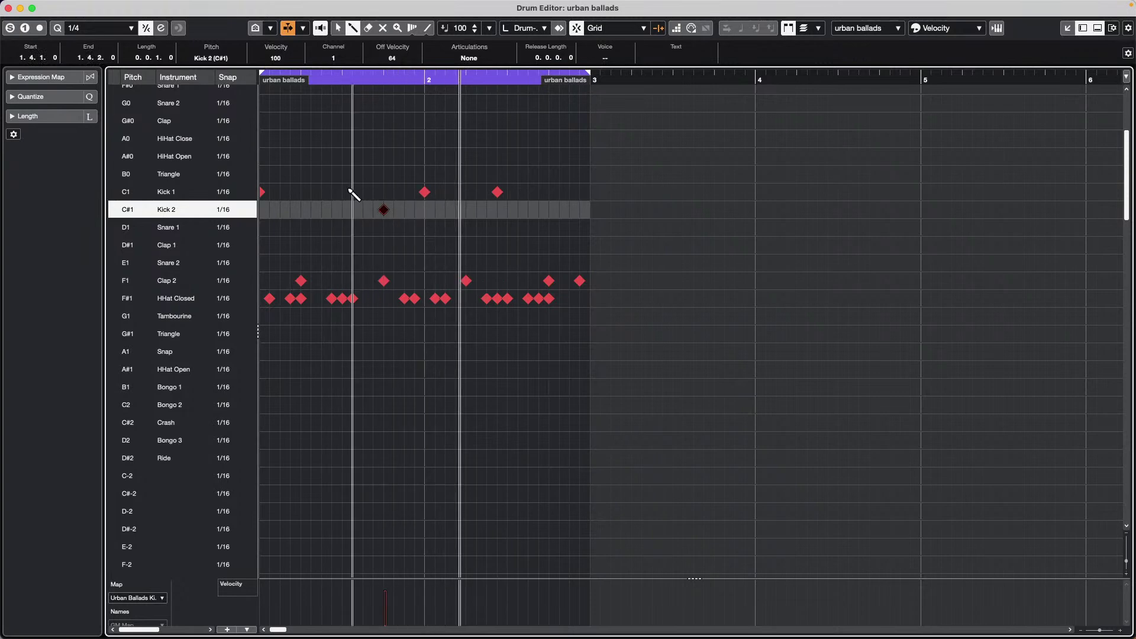
pyautogui.click(353, 191)
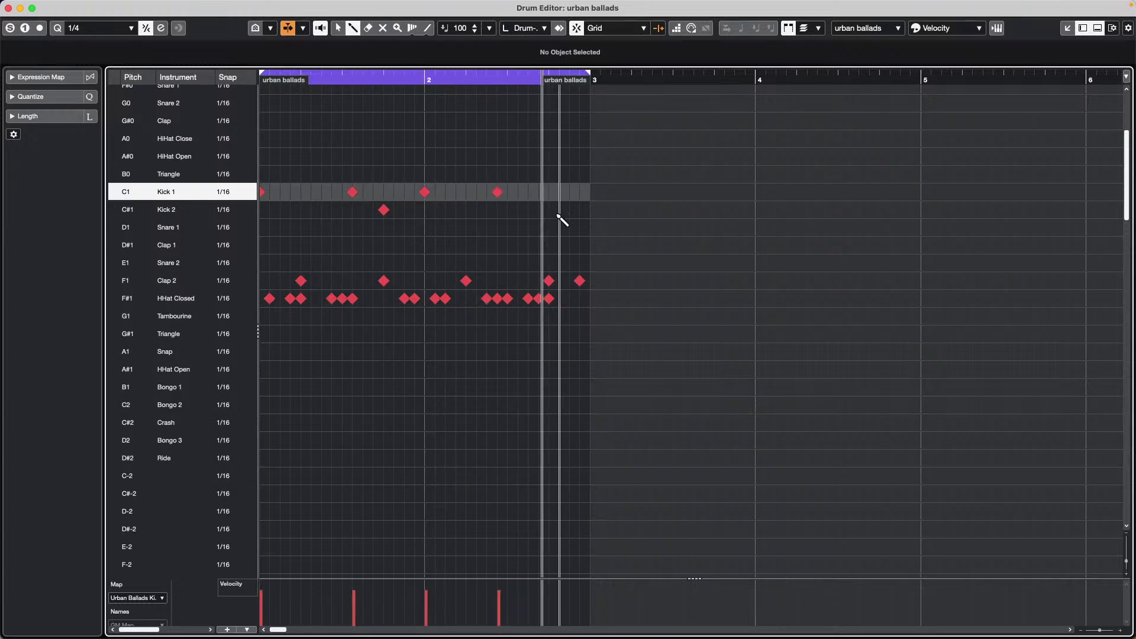
# Enter alternating groups of sixteenth notes on the Bongo 1 and Bongo 2 lanes across both bars.
pyautogui.moveTo(311, 387); pyautogui.dragTo(425, 405)
pyautogui.moveTo(465, 387); pyautogui.dragTo(549, 406)
pyautogui.click(332, 387)
pyautogui.moveTo(363, 405); pyautogui.dragTo(456, 387)
pyautogui.click(384, 404)
# Shape the bongo velocities: rising then falling across the Bongo 2 groups, and rising through Bongo 1's run in bar 2.
pyautogui.moveTo(370, 618)
pyautogui.mouseDown()
pyautogui.moveTo(439, 573)
pyautogui.moveTo(559, 595)
pyautogui.mouseUp()
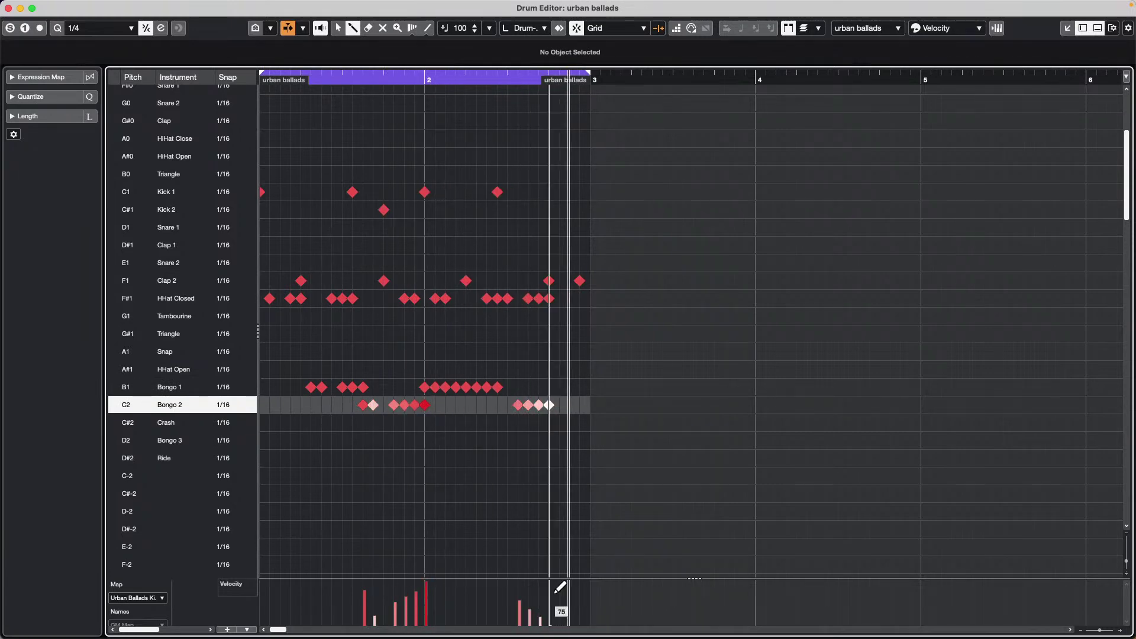
pyautogui.click(177, 383)
pyautogui.moveTo(431, 622); pyautogui.dragTo(504, 589)
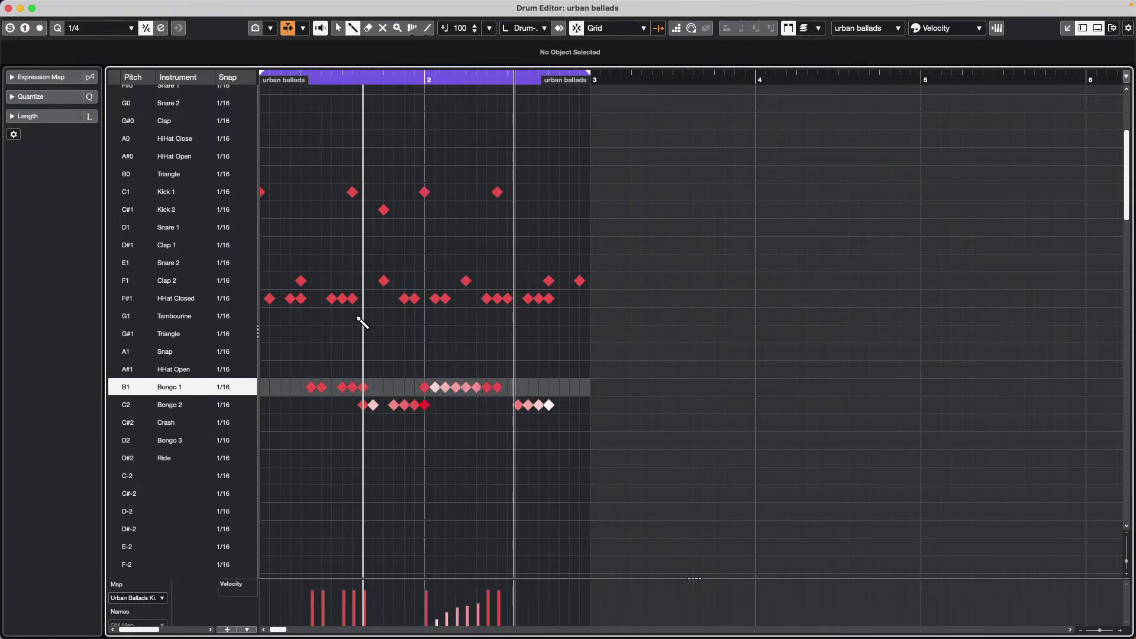
# Enter Triangle (G#1) notes at 1.2.4, 1.4.3, 2.1.1, 2.3.1, 2.4.1 and 2.4.2.
pyautogui.click(331, 334)
pyautogui.click(425, 334)
pyautogui.click(404, 334)
pyautogui.click(508, 333)
pyautogui.click(549, 334)
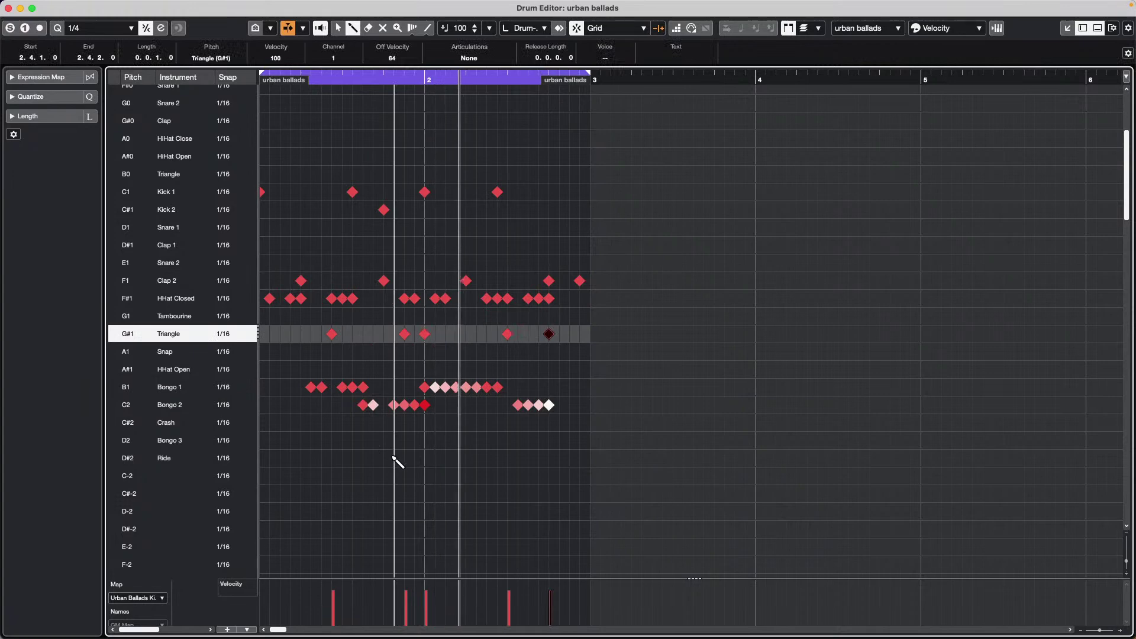
pyautogui.click(560, 334)
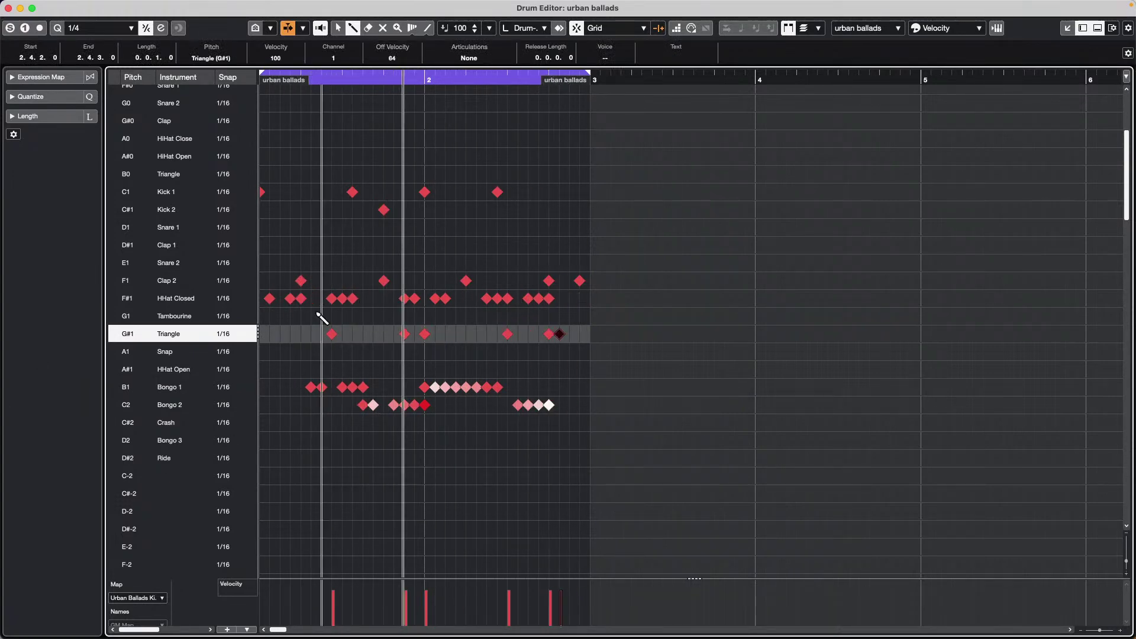
# Enter Tambourine notes at 1.3.3, 1.4.3, 1.4.4 and from 2.2.2 to 2.3.2, fading the last five notes down to velocity 0.
pyautogui.click(362, 316)
pyautogui.click(404, 316)
pyautogui.click(414, 316)
pyautogui.click(477, 316)
pyautogui.click(488, 316)
pyautogui.click(498, 317)
pyautogui.click(508, 316)
pyautogui.click(519, 317)
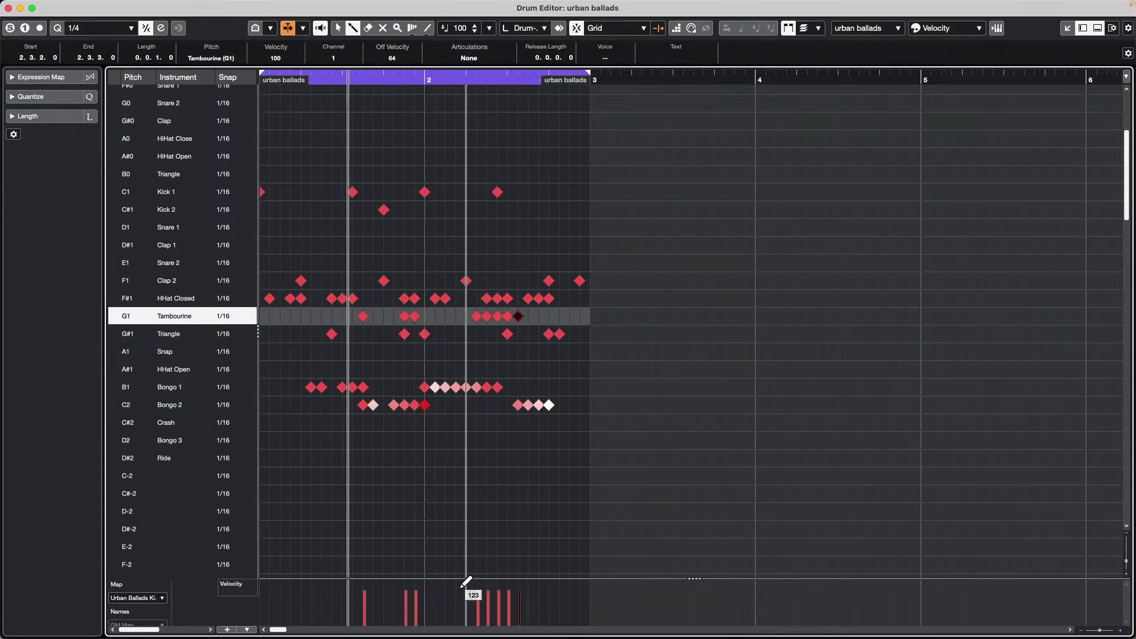
pyautogui.moveTo(481, 601); pyautogui.dragTo(528, 632)
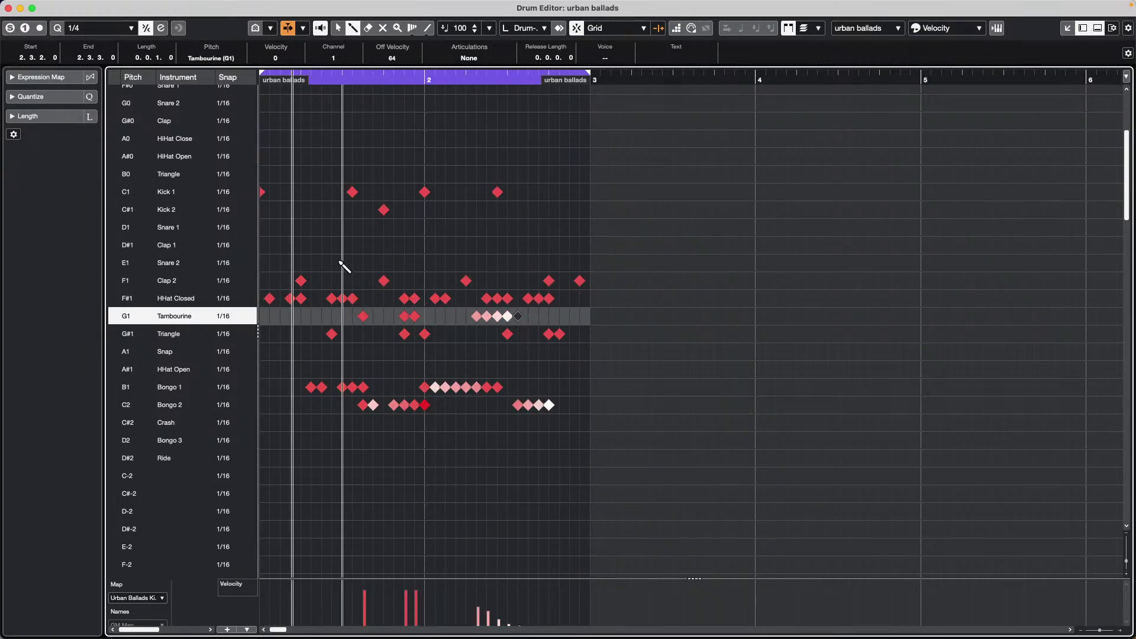
# Add a Triangle note at 1.1.3 and a Tambourine note at 1.2.2.
pyautogui.click(287, 334)
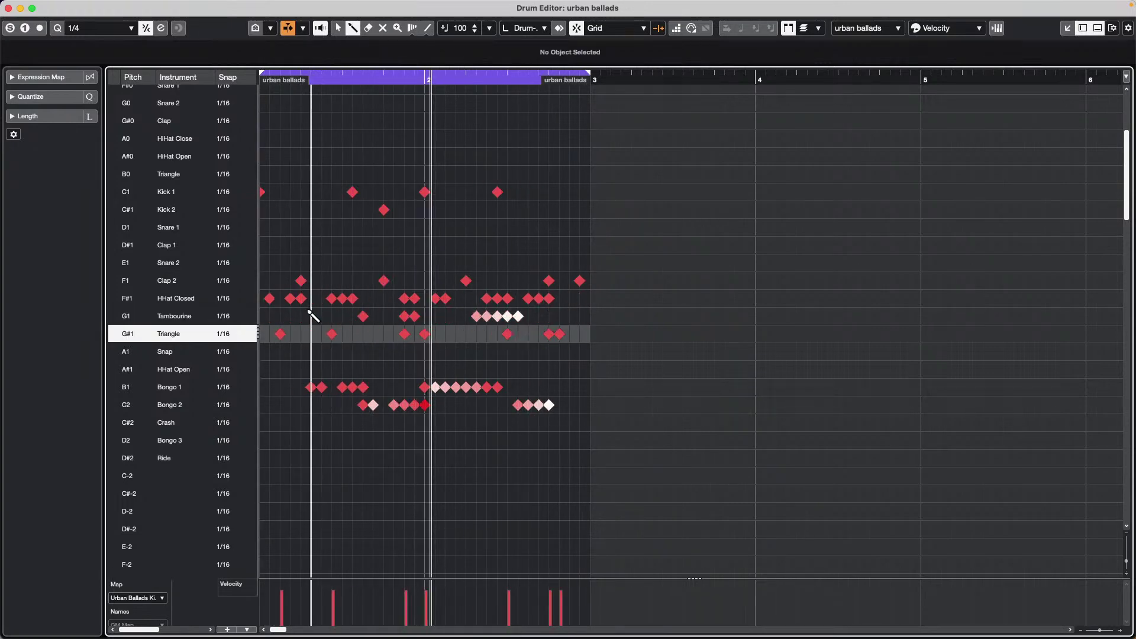
pyautogui.click(312, 316)
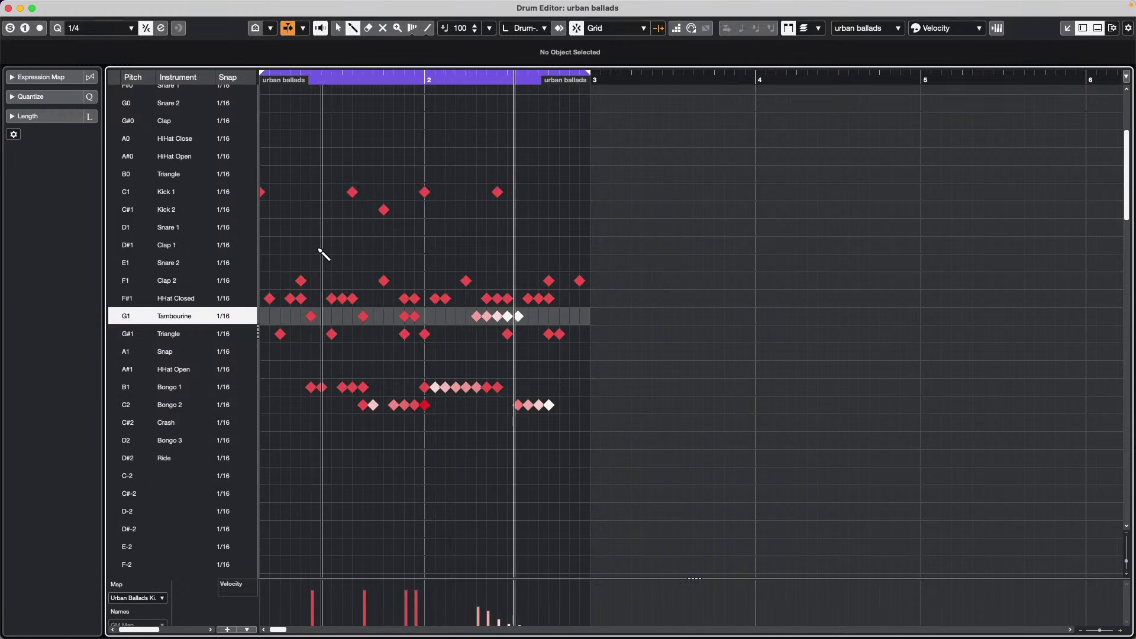
# Enter a run of five Clap 1 sixteenth notes from 1.2.3 to 1.3.3 with rising velocities.
pyautogui.moveTo(321, 245); pyautogui.dragTo(364, 245)
pyautogui.moveTo(336, 618)
pyautogui.mouseDown()
pyautogui.moveTo(325, 609)
pyautogui.moveTo(376, 599)
pyautogui.mouseUp()
# Set the Clap 1 snap to 1/8 Triplet and erase the five-note Clap 1 run in bar 1.
pyautogui.click(225, 245)
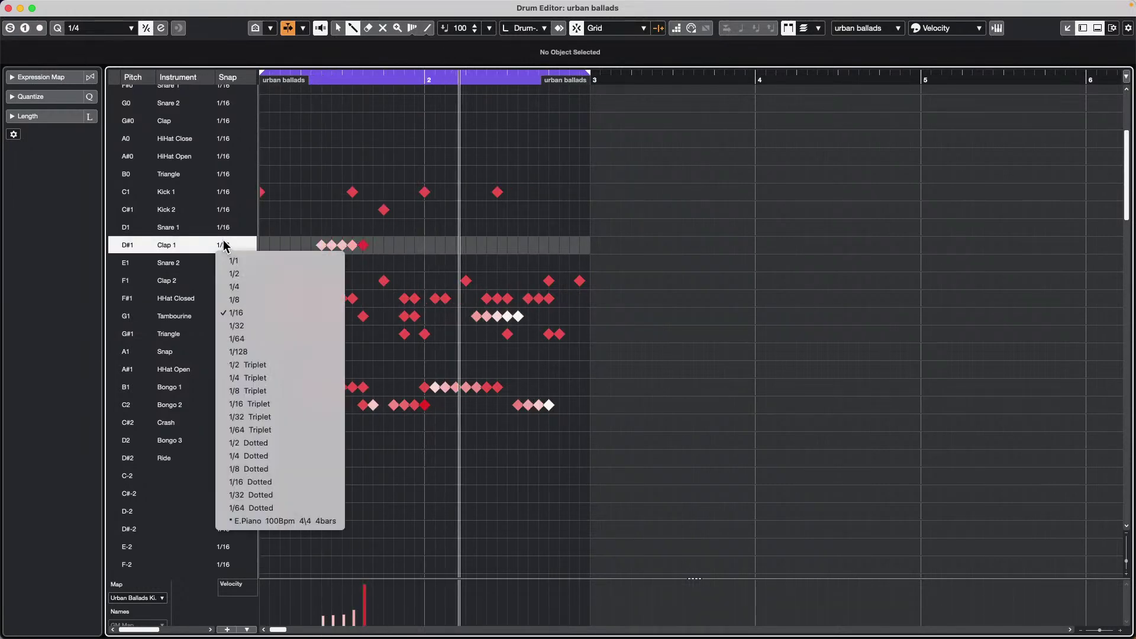
pyautogui.click(292, 390)
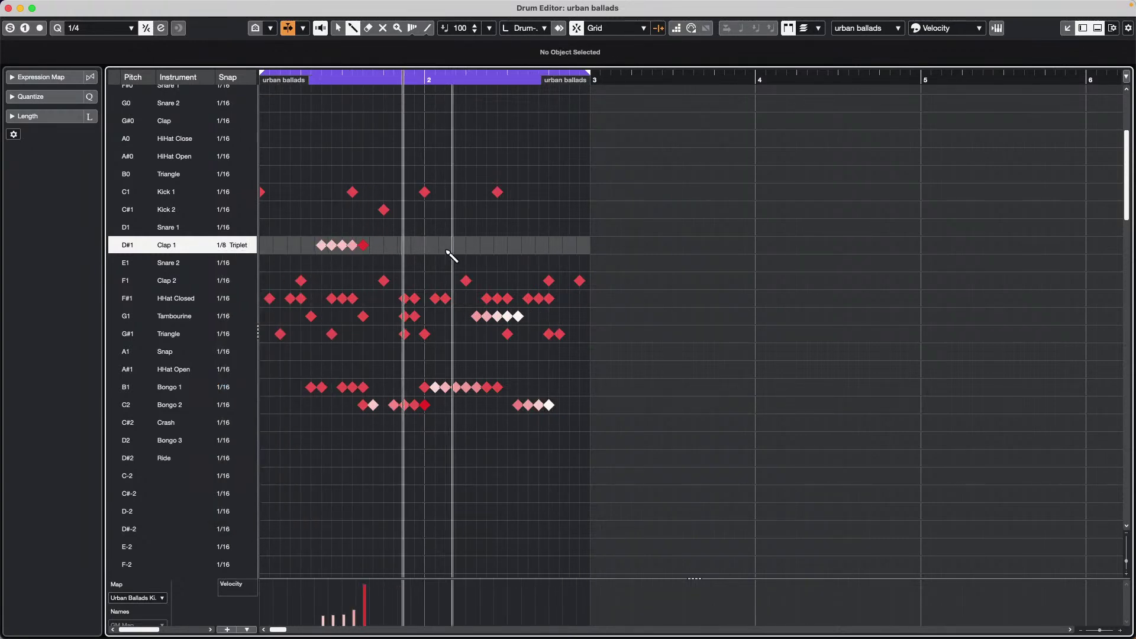
pyautogui.rightClick(353, 247)
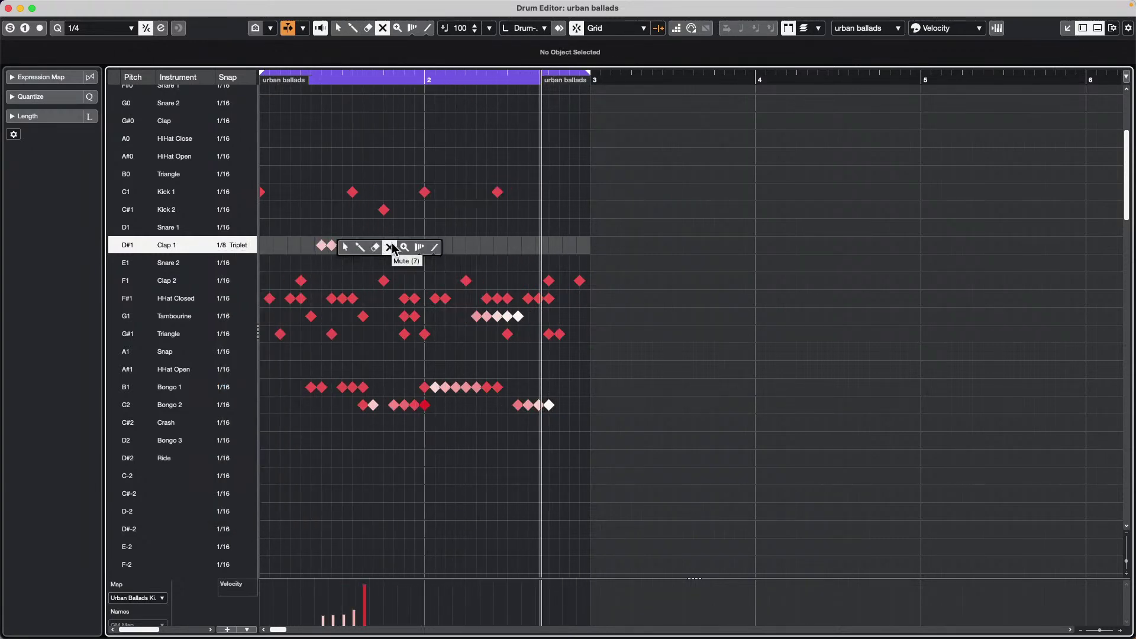
pyautogui.click(375, 247)
pyautogui.click(321, 242)
pyautogui.click(363, 245)
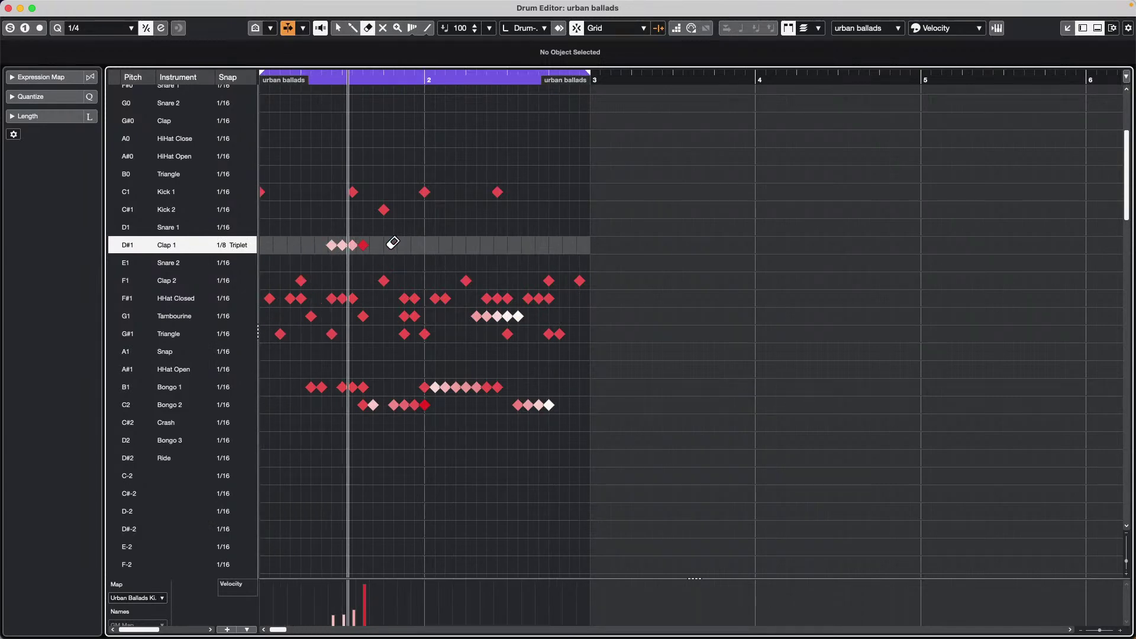
pyautogui.click(342, 245)
pyautogui.click(353, 245)
pyautogui.click(332, 244)
# Draw a run of seven Clap 1 eighth-triplet notes in bar 2, ending at 2.3.2.40, with velocities rising across the run.
pyautogui.rightClick(382, 260)
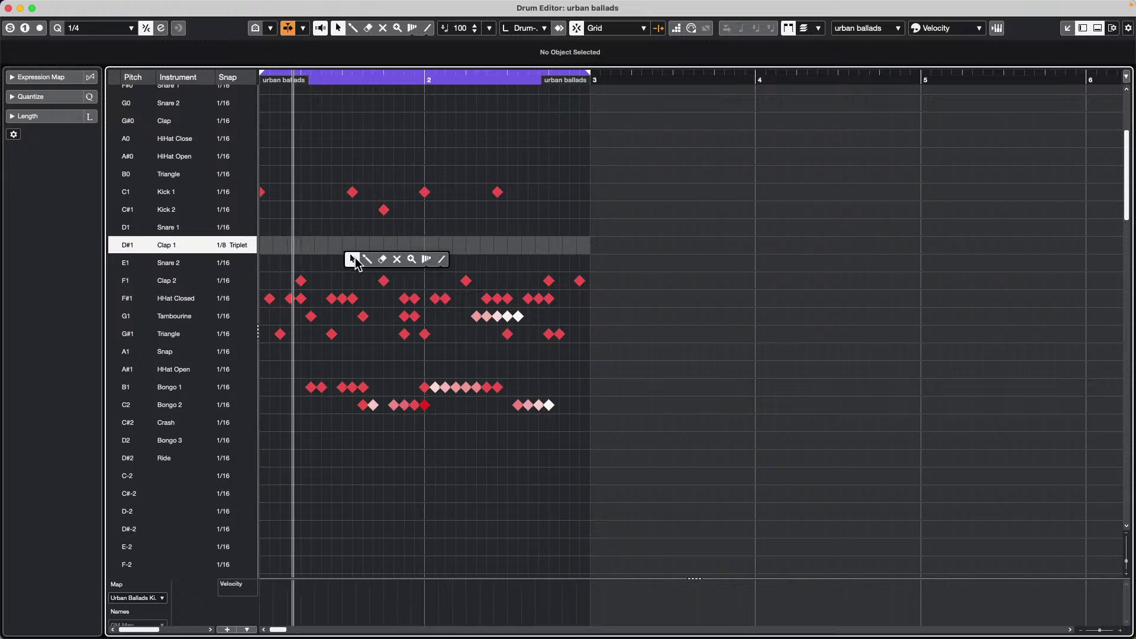
pyautogui.click(367, 259)
pyautogui.moveTo(438, 245); pyautogui.dragTo(522, 245)
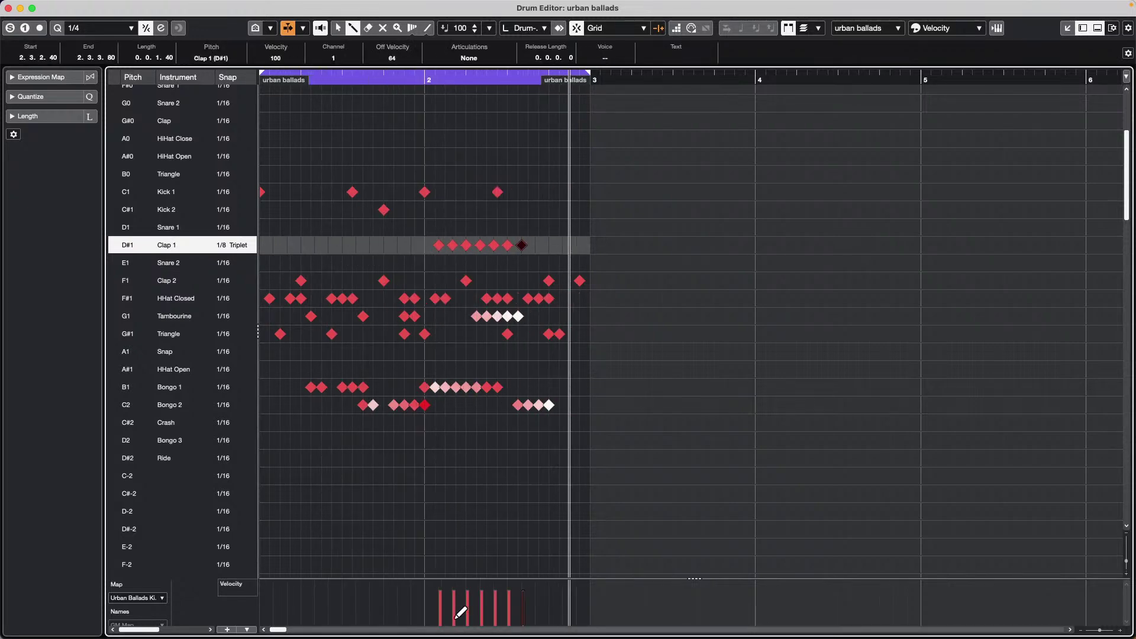
pyautogui.moveTo(442, 614); pyautogui.dragTo(519, 568)
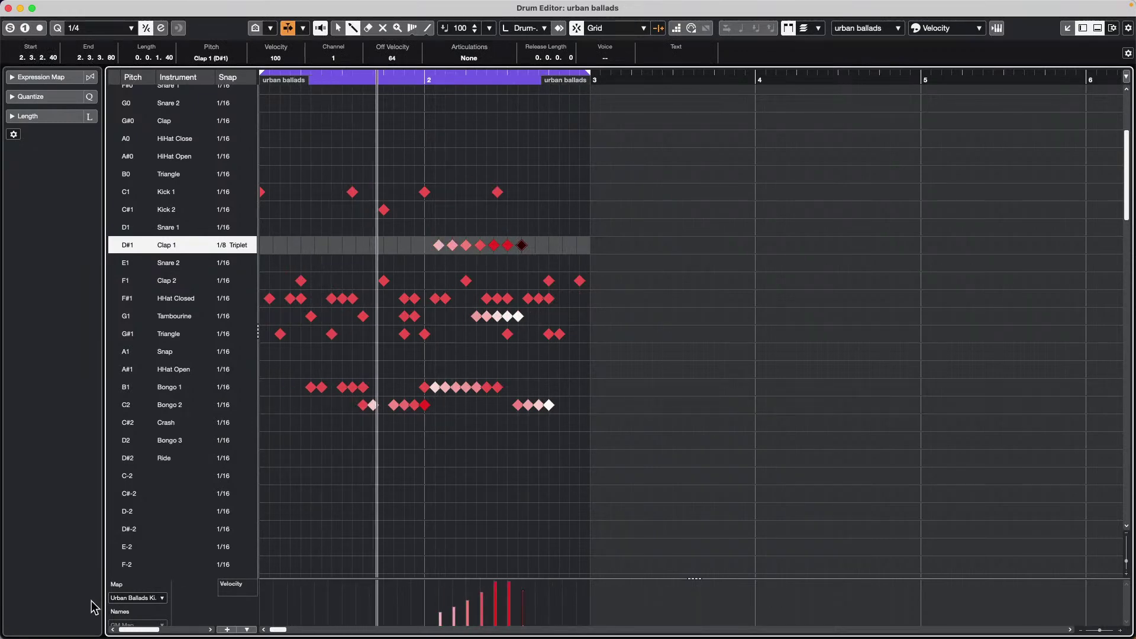
# Enlarge the velocity lane and replace the Clap 1 run with eight 1/16 Triplet notes ending at 2.2.4.40, their velocities tapering to 16.
pyautogui.moveTo(287, 578); pyautogui.dragTo(290, 542)
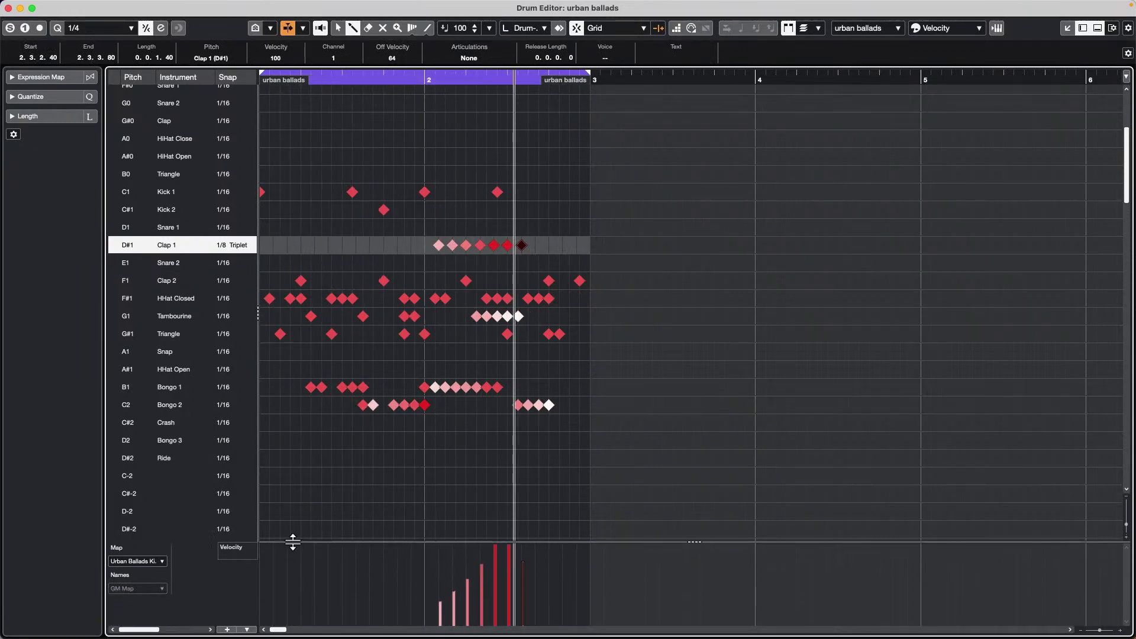
pyautogui.click(234, 245)
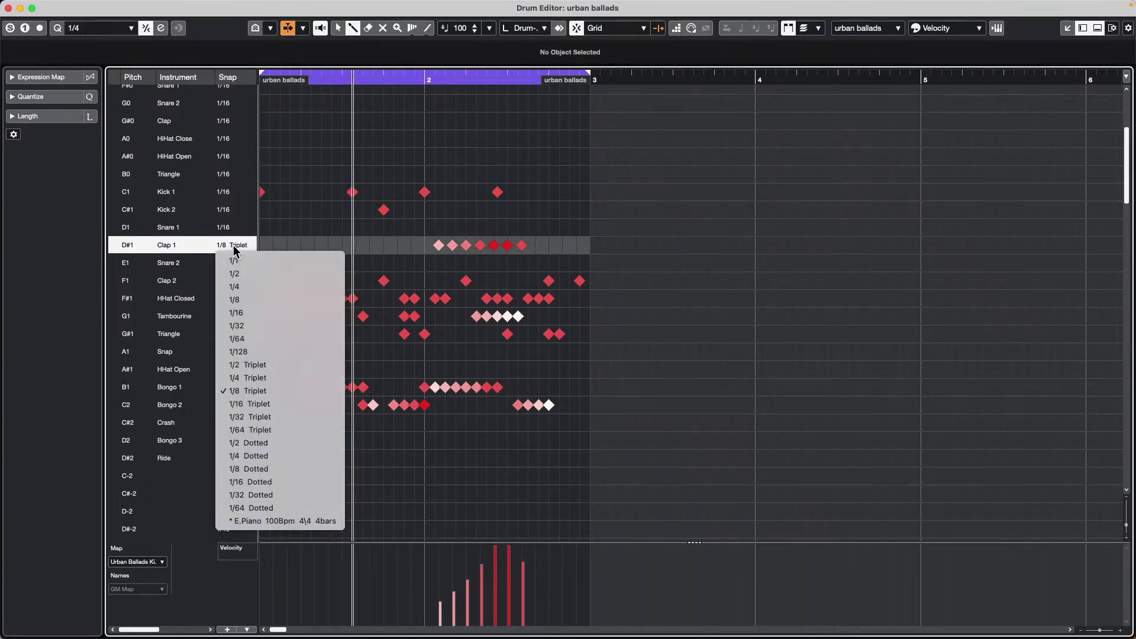
pyautogui.click(284, 404)
pyautogui.moveTo(439, 245)
pyautogui.mouseDown()
pyautogui.moveTo(520, 244)
pyautogui.moveTo(457, 253)
pyautogui.moveTo(500, 246)
pyautogui.mouseUp()
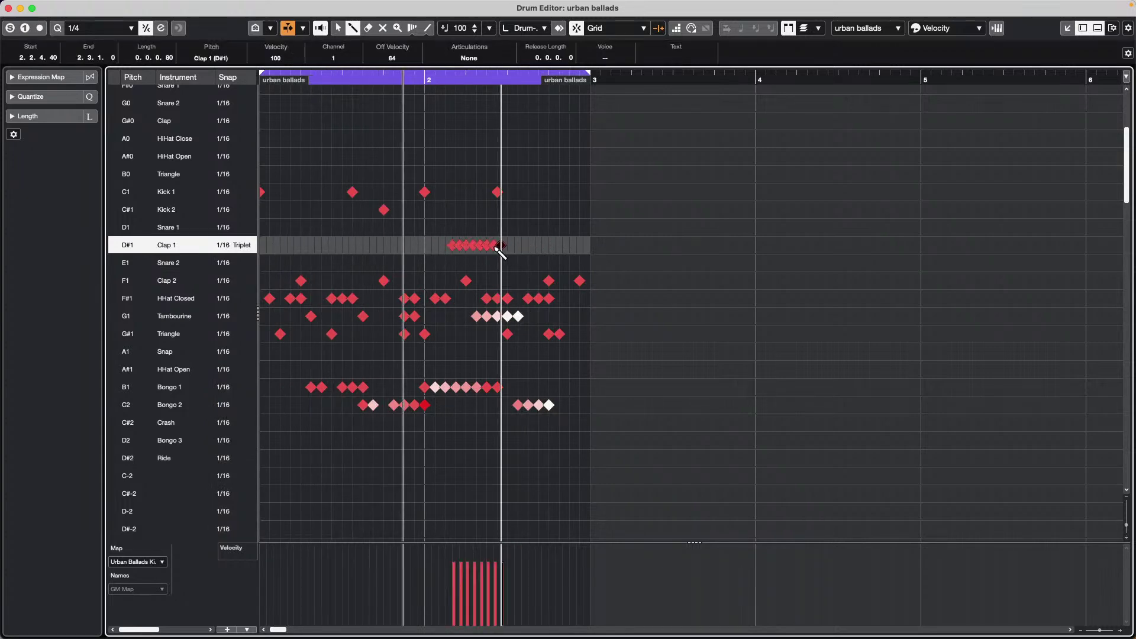
pyautogui.moveTo(451, 609)
pyautogui.mouseDown()
pyautogui.moveTo(502, 546)
pyautogui.moveTo(505, 566)
pyautogui.moveTo(459, 603)
pyautogui.moveTo(471, 591)
pyautogui.moveTo(500, 599)
pyautogui.moveTo(502, 615)
pyautogui.mouseUp()
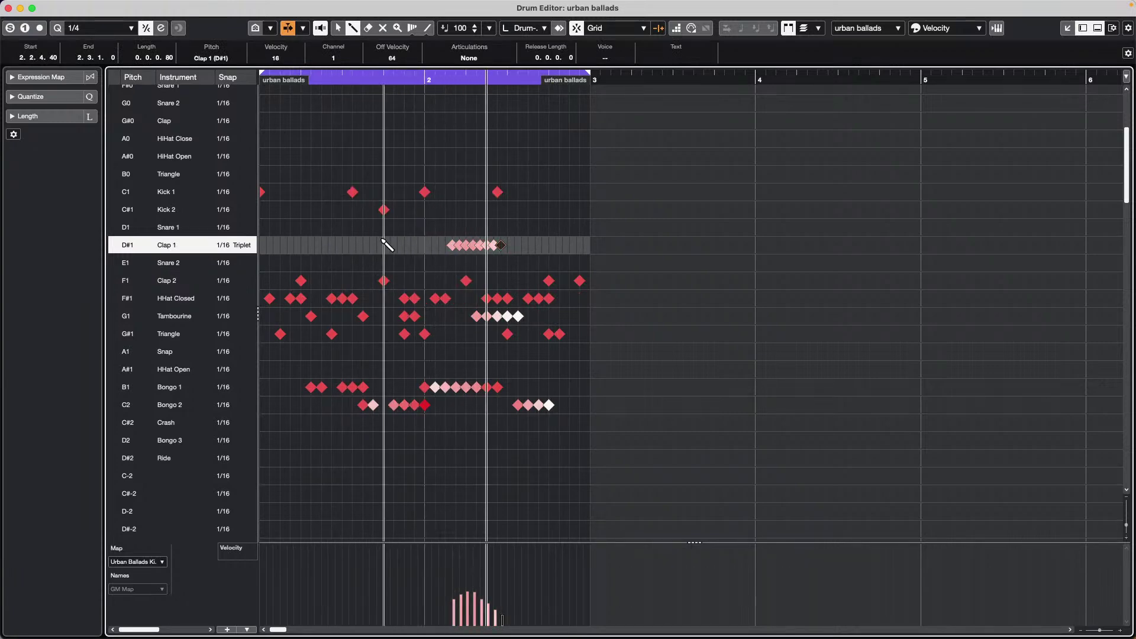
# Add a Clap 1 note at 2.3.4.40 and delete the run's second note and its note at 2.2.3.
pyautogui.click(542, 245)
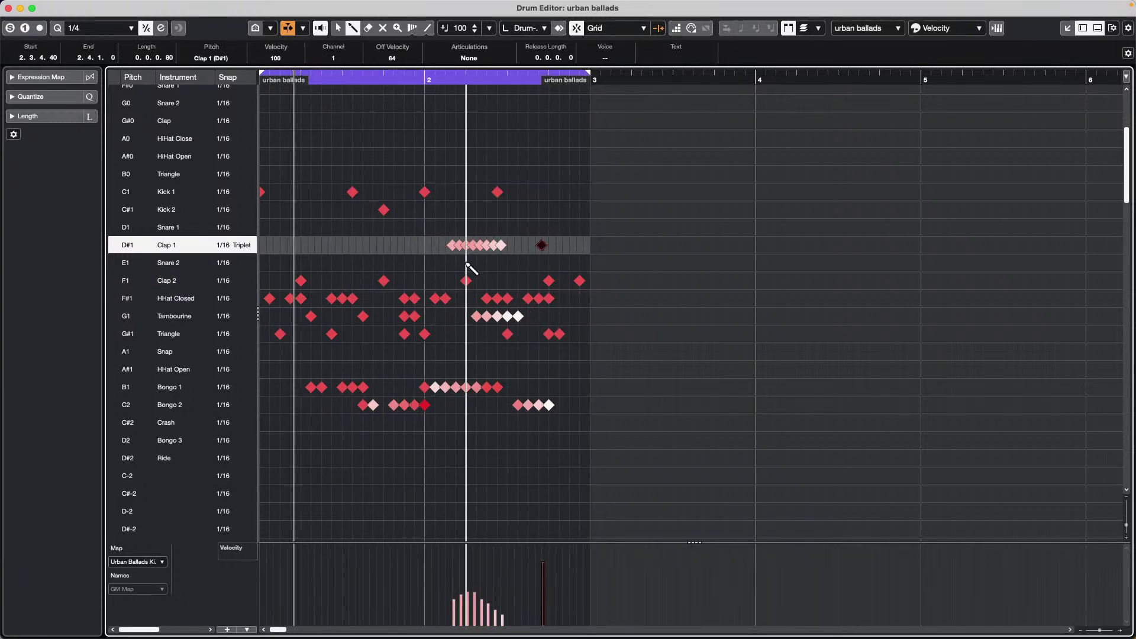
pyautogui.press('1')
pyautogui.click(483, 246)
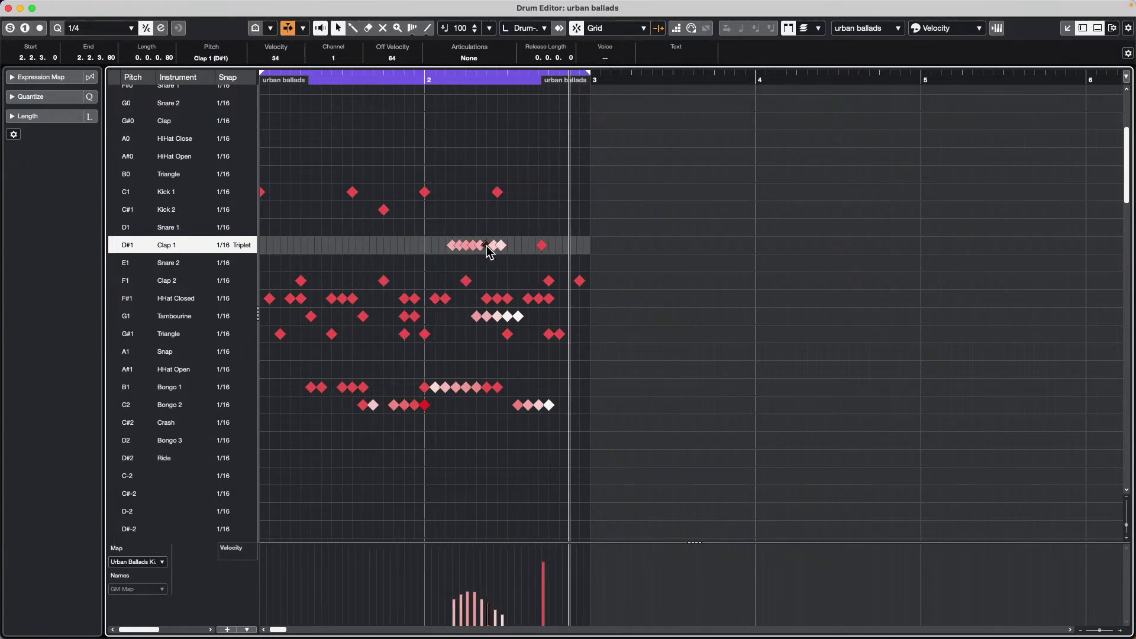
pyautogui.press('Delete')
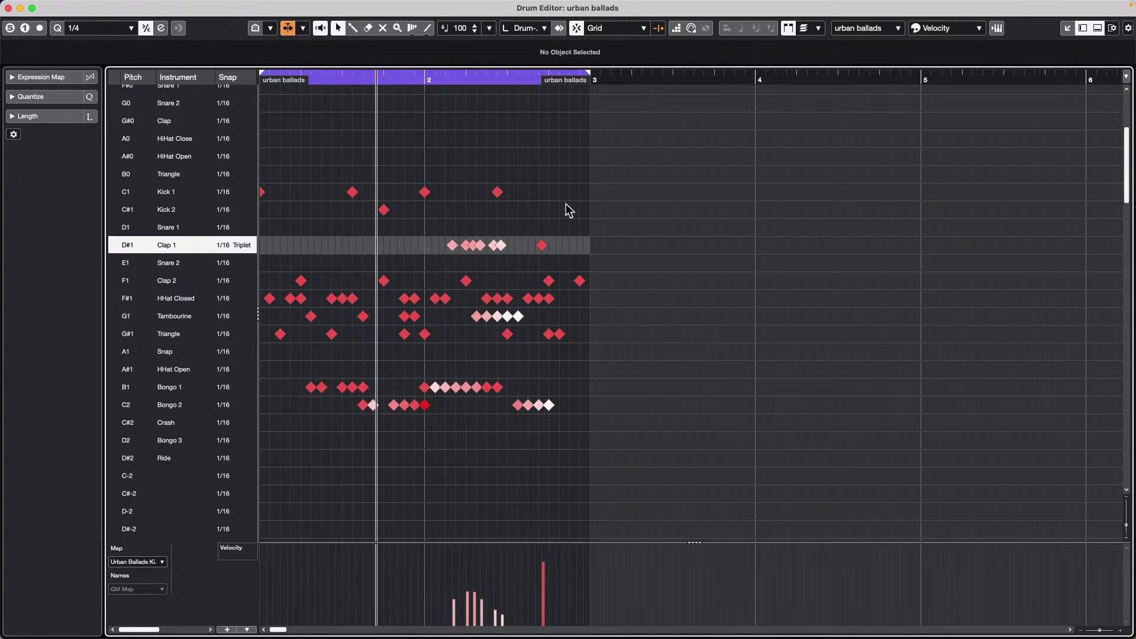
# Add a Kick 1 note at 2.4.3.
pyautogui.rightClick(569, 204)
pyautogui.click(577, 195)
pyautogui.click(570, 192)
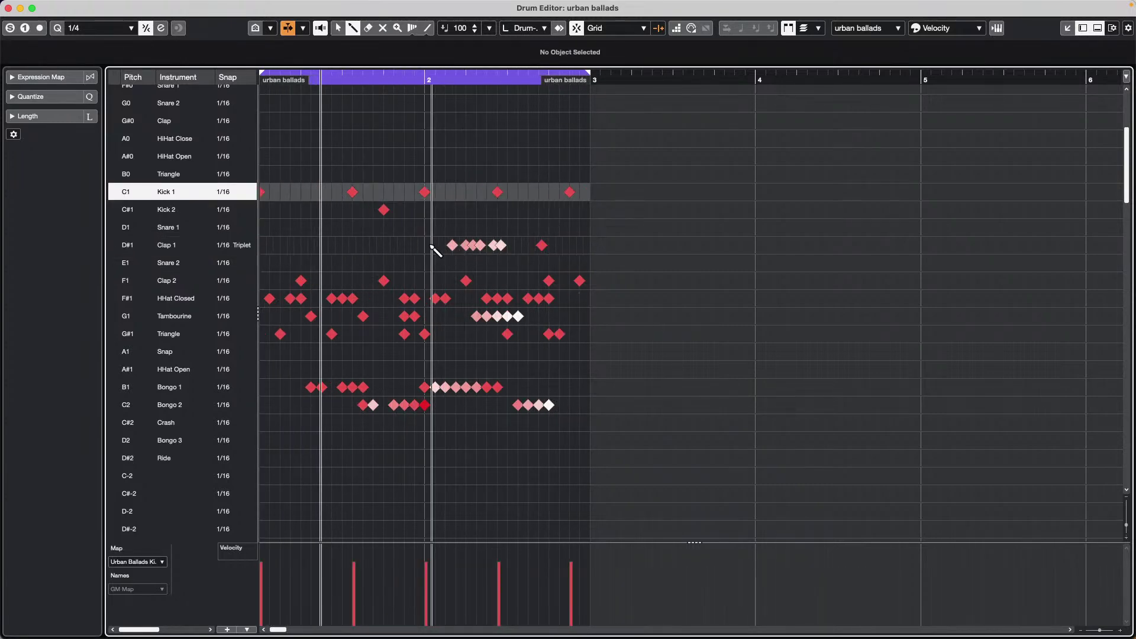
# Move all Clap 1 notes to Snap (A1) with the single note at 1.4.3, and shift the six-note run to start at 2.1.2.
pyautogui.press('1')
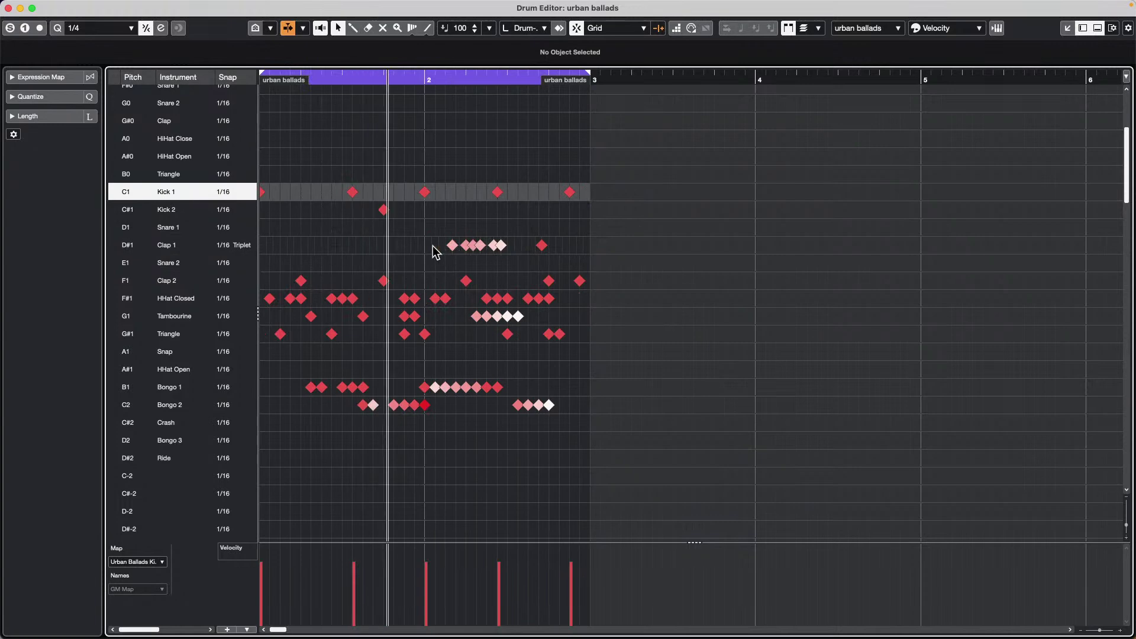
pyautogui.click(182, 245)
pyautogui.moveTo(420, 232); pyautogui.dragTo(361, 353)
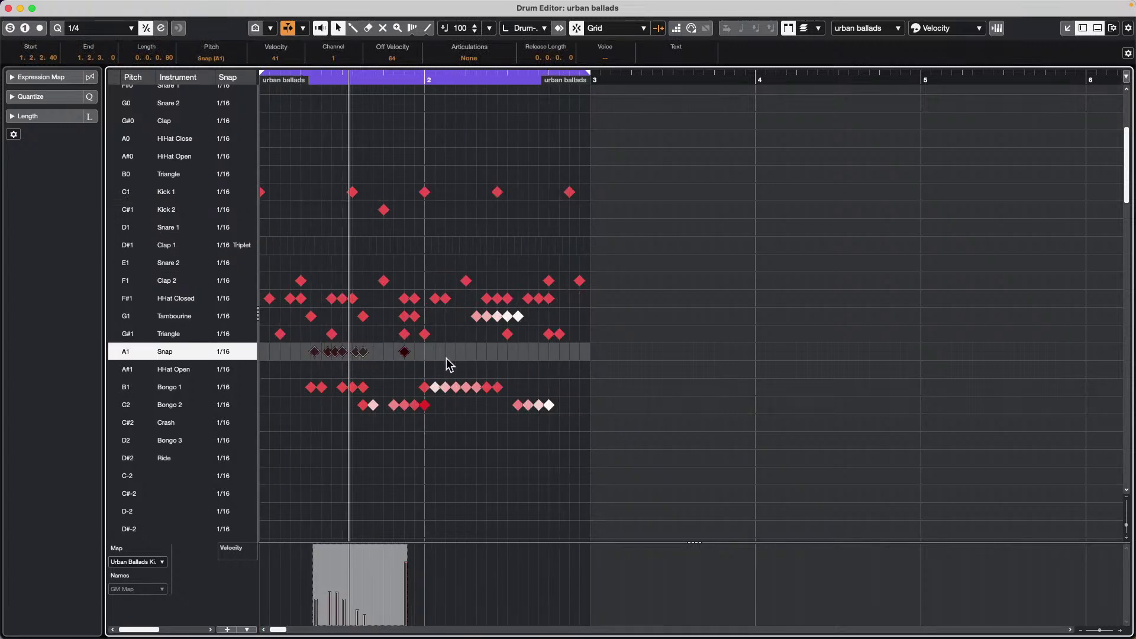
pyautogui.moveTo(306, 357); pyautogui.dragTo(479, 363)
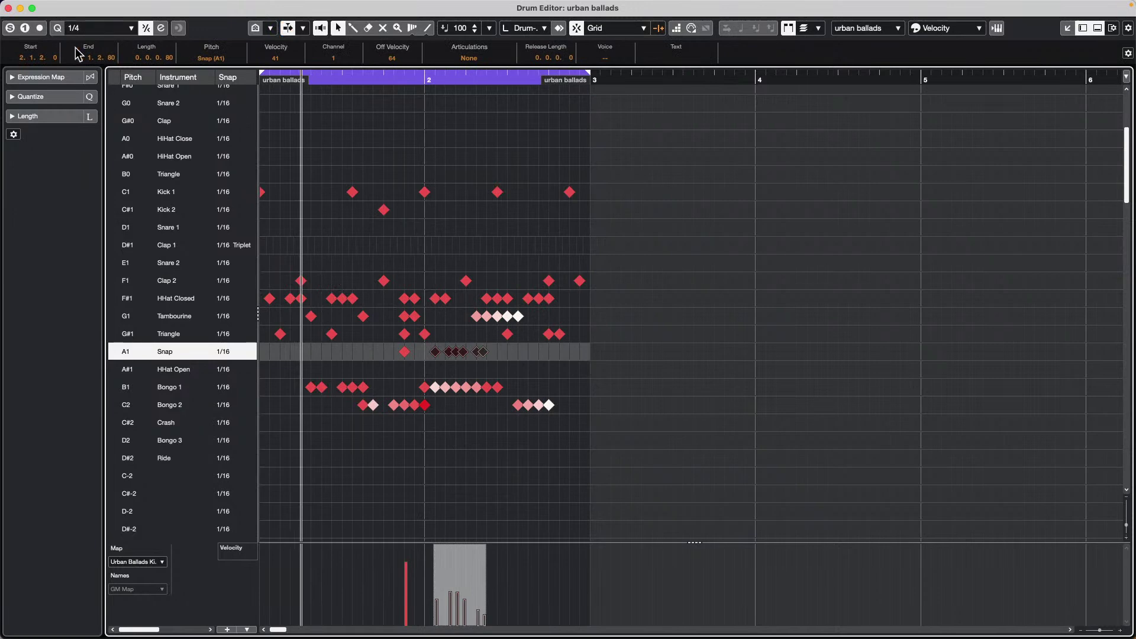
# Close the Drum Editor and mute the urban ballads part in the project window.
pyautogui.click(8, 8)
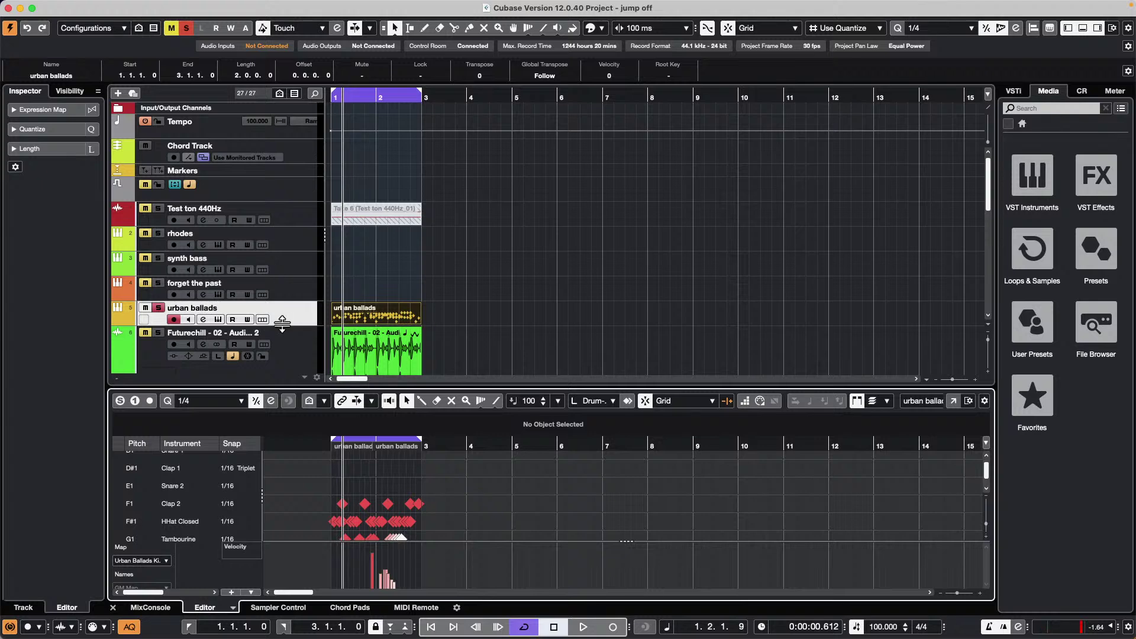
pyautogui.rightClick(361, 318)
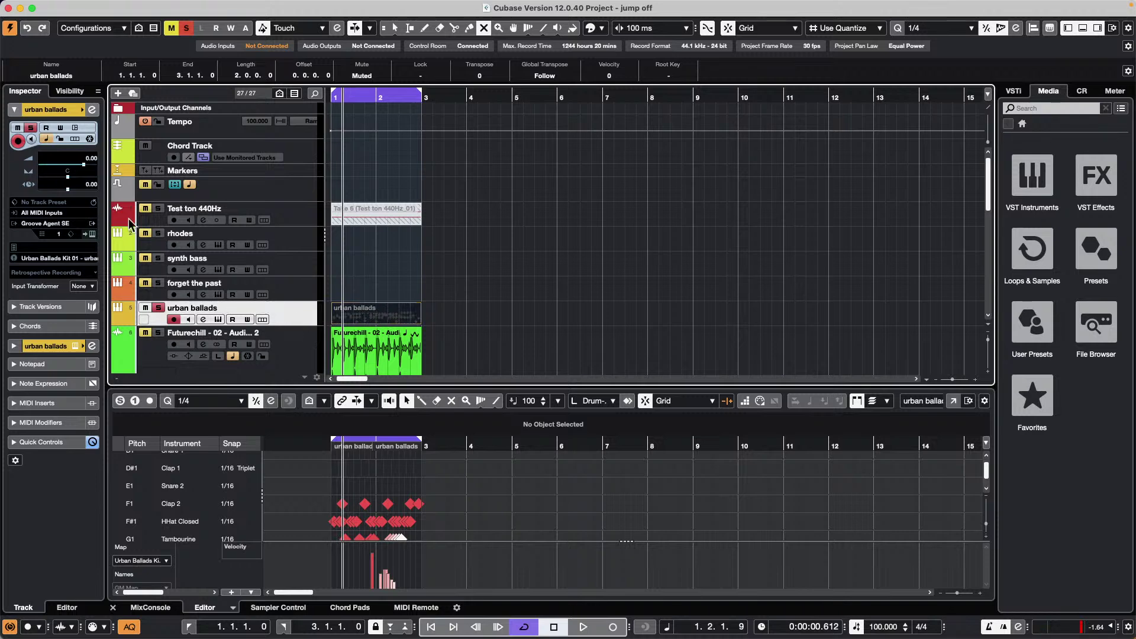
# Open the urban ballads track's Groove Agent SE instrument and select the Kick 2 pad for editing.
pyautogui.click(92, 235)
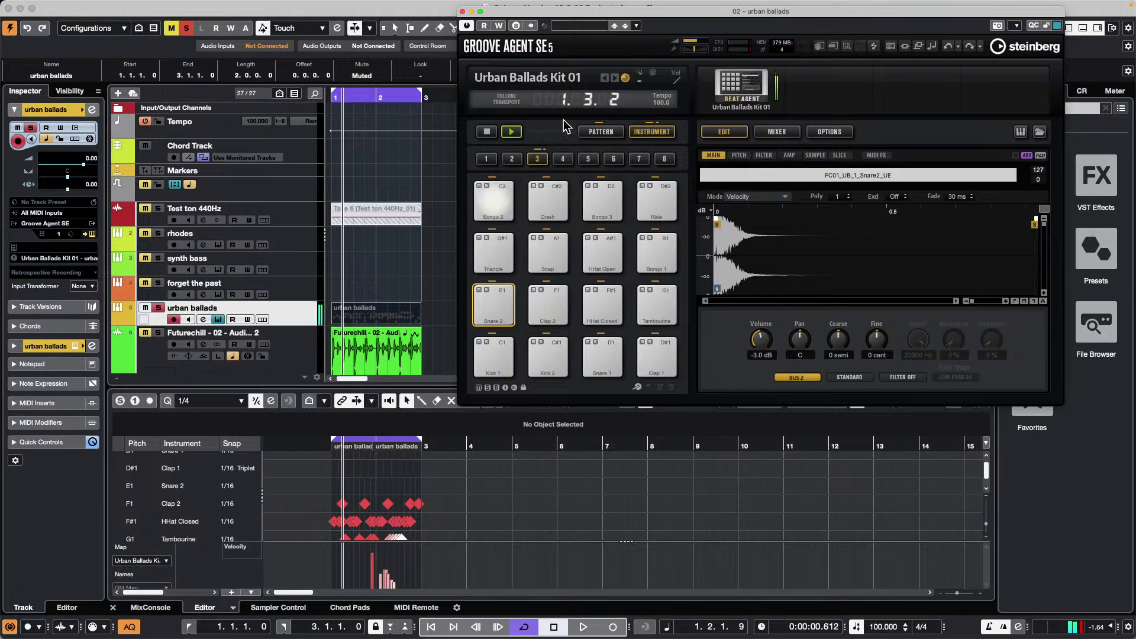
pyautogui.moveTo(515, 18); pyautogui.dragTo(350, 75)
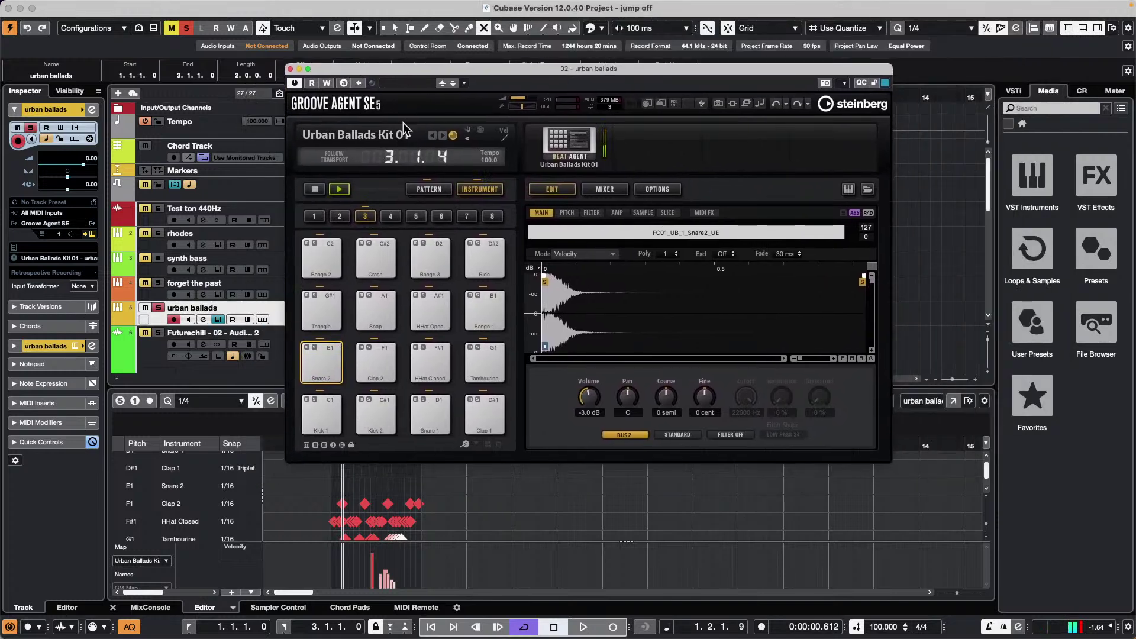
pyautogui.click(321, 420)
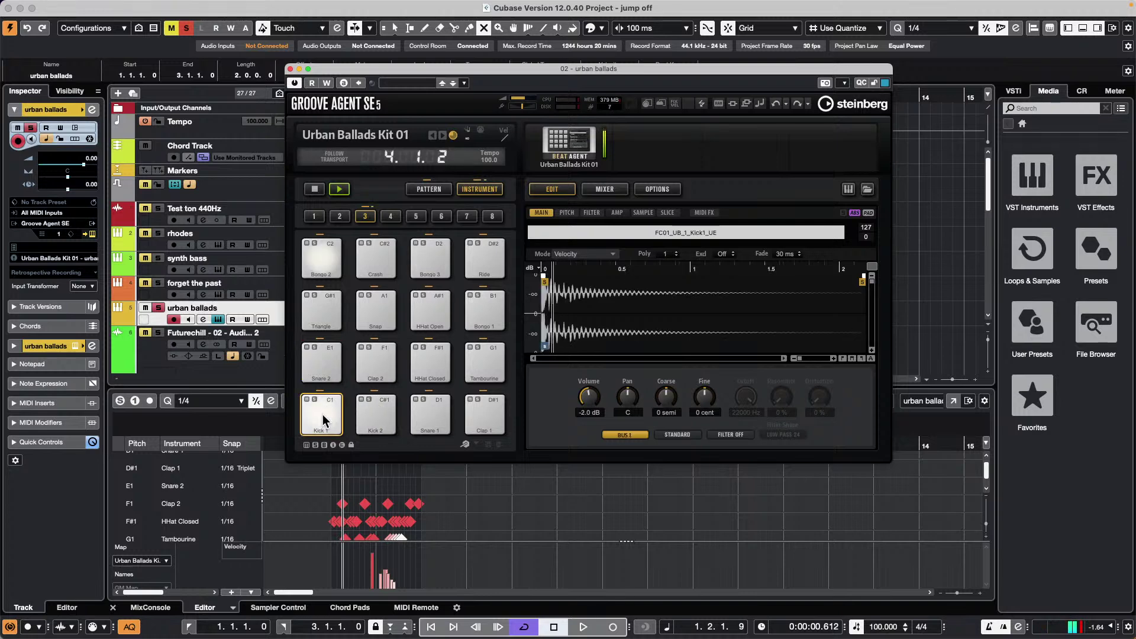
pyautogui.click(379, 423)
# Show Groove Agent's instrument browser, clear the urban ballads search text and choose All Instrument Sets as the content set.
pyautogui.click(867, 189)
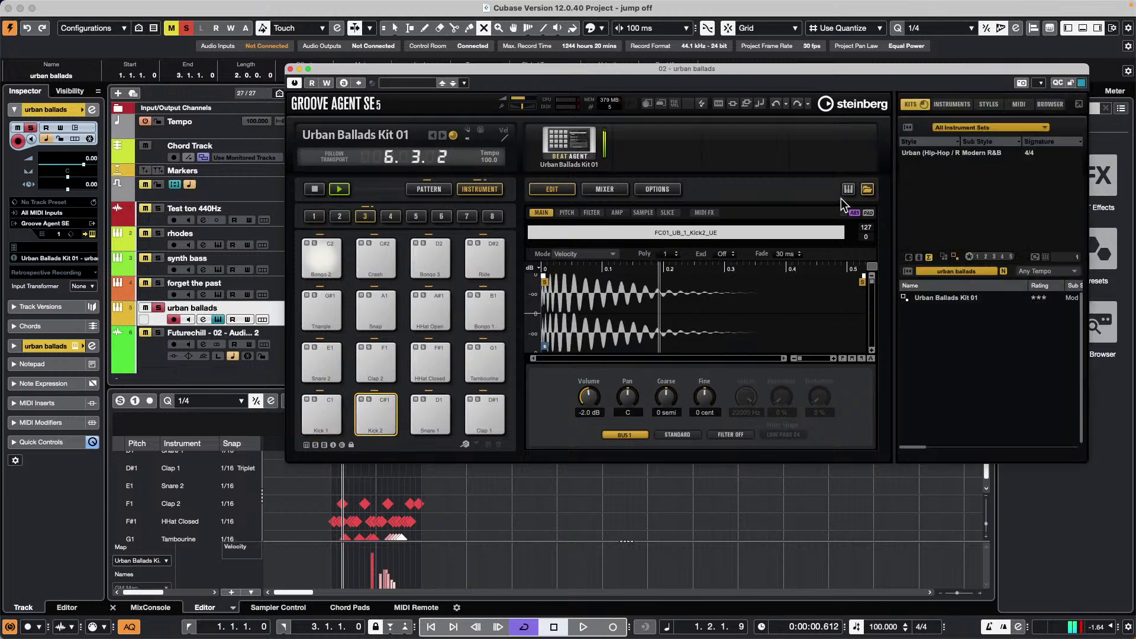
pyautogui.moveTo(728, 79); pyautogui.dragTo(542, 57)
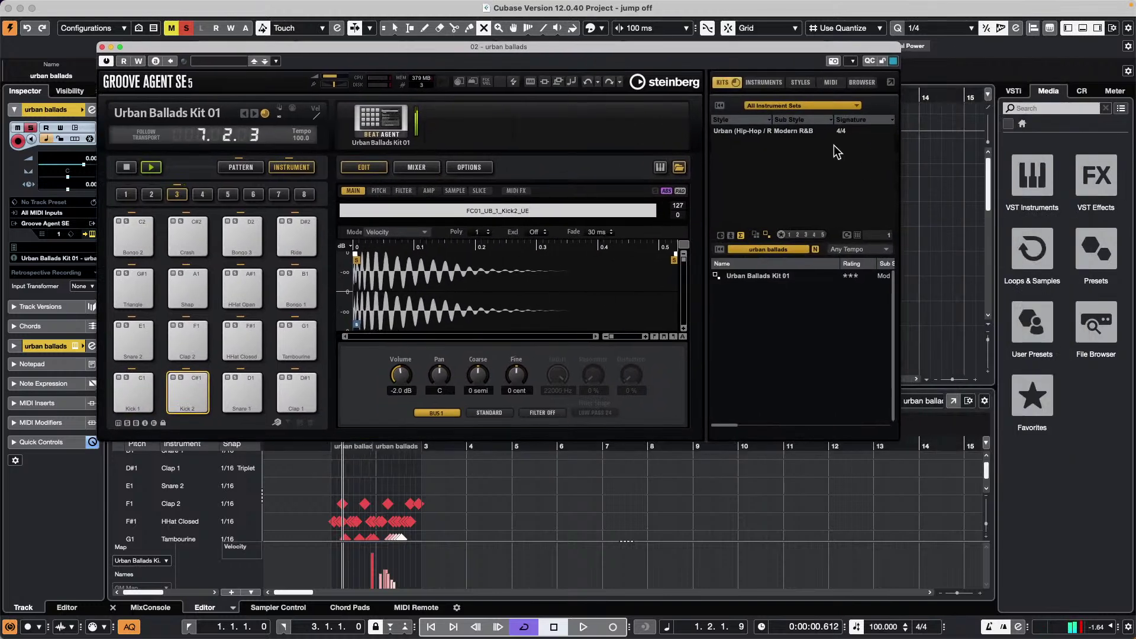
pyautogui.click(812, 111)
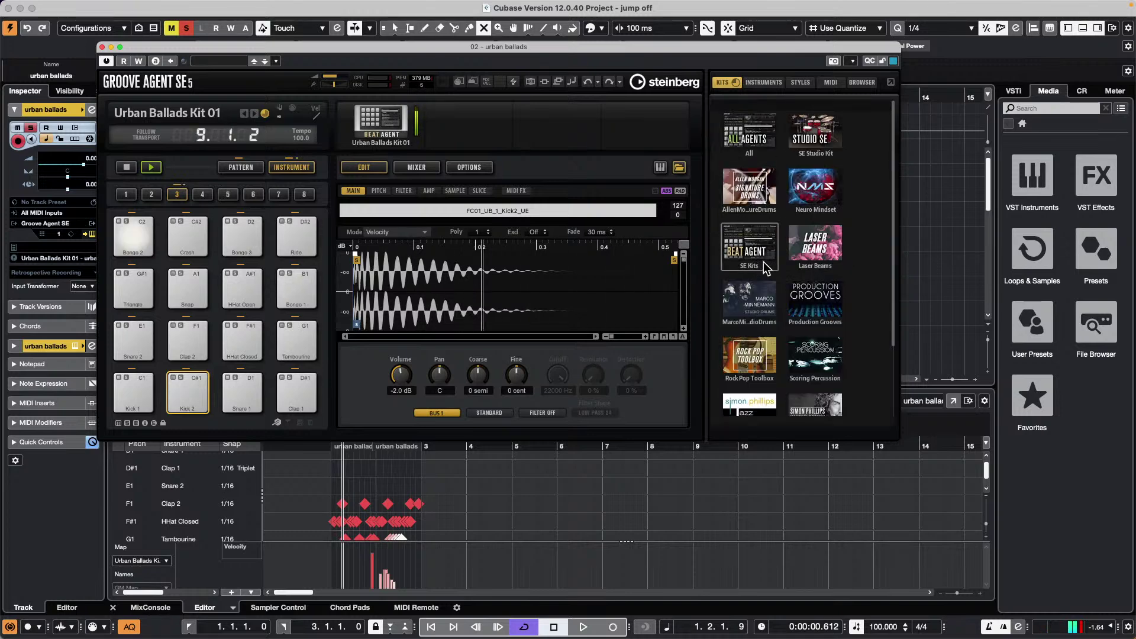
pyautogui.click(767, 269)
pyautogui.click(795, 82)
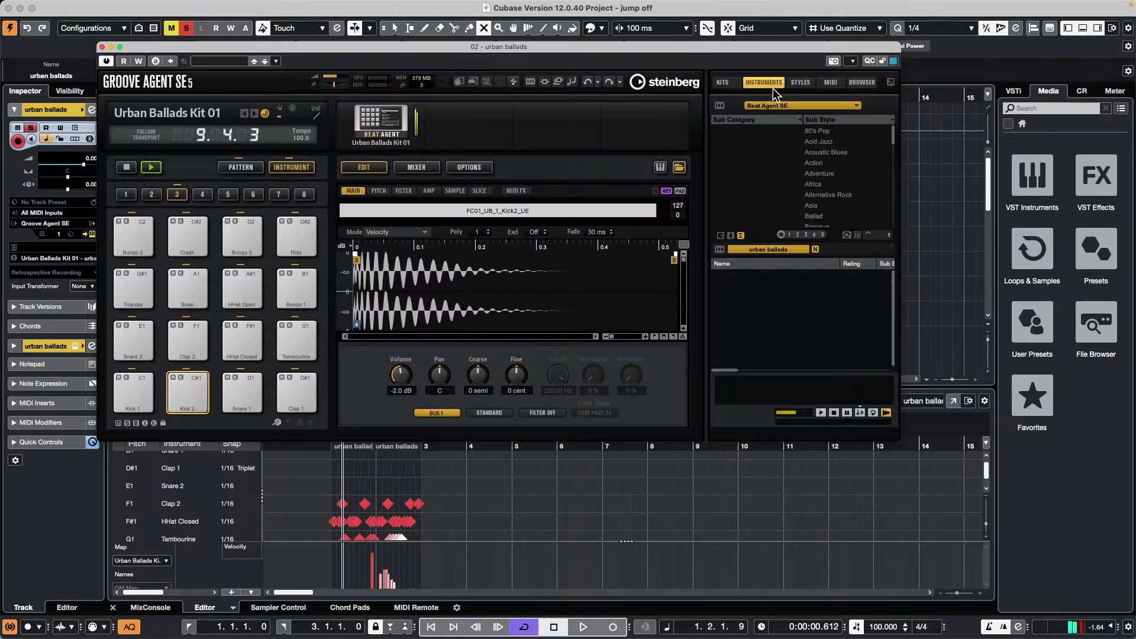
pyautogui.click(769, 84)
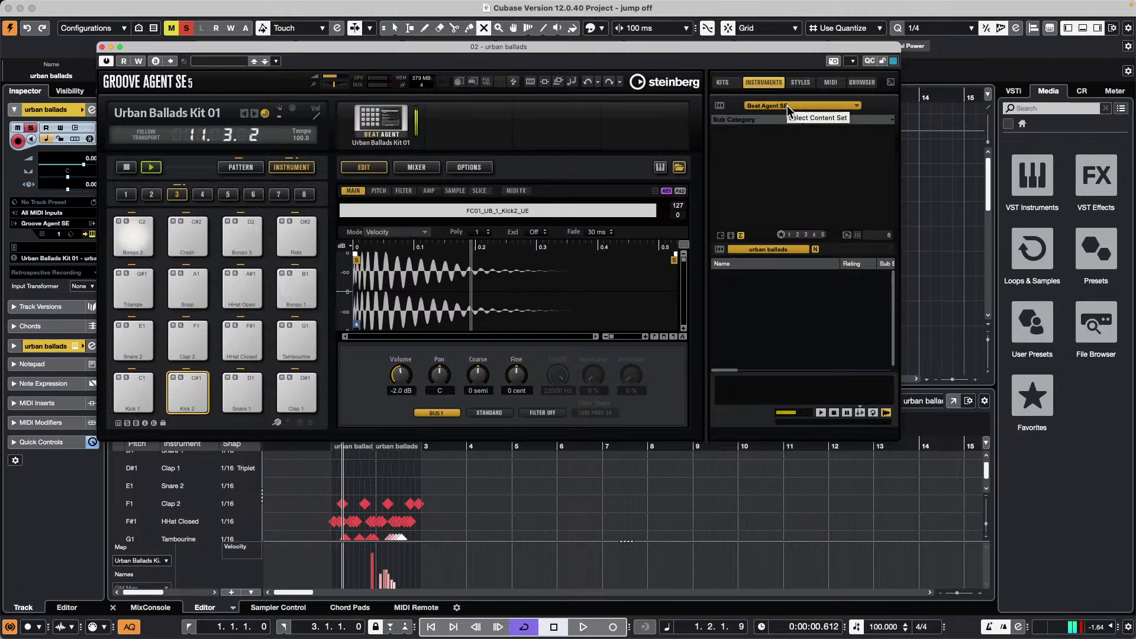
pyautogui.click(793, 249)
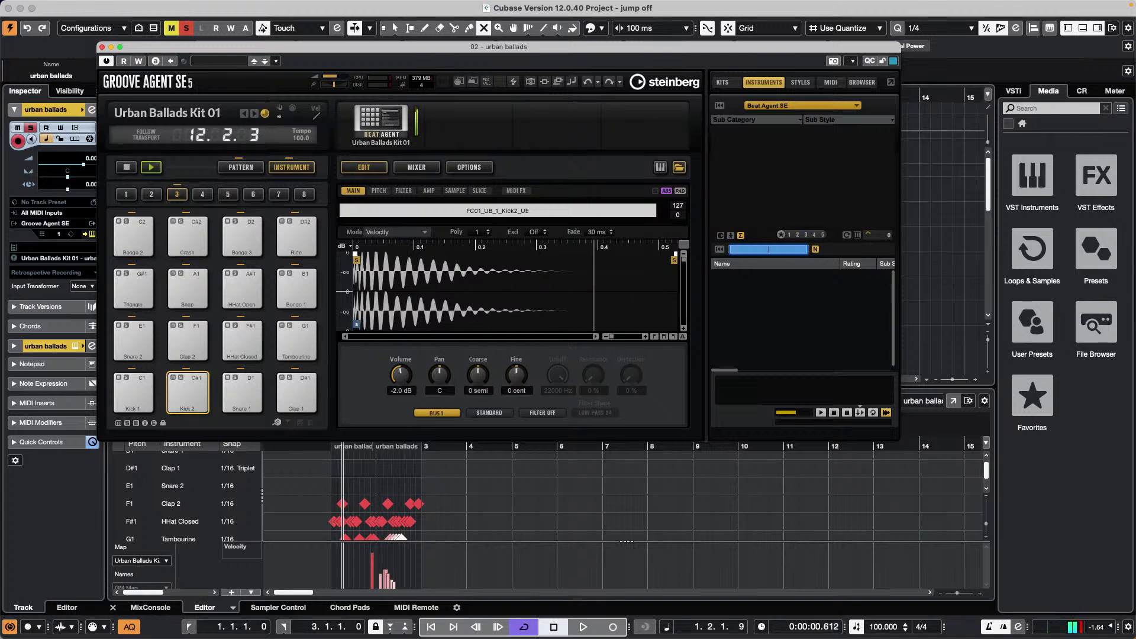
pyautogui.click(793, 107)
pyautogui.click(764, 129)
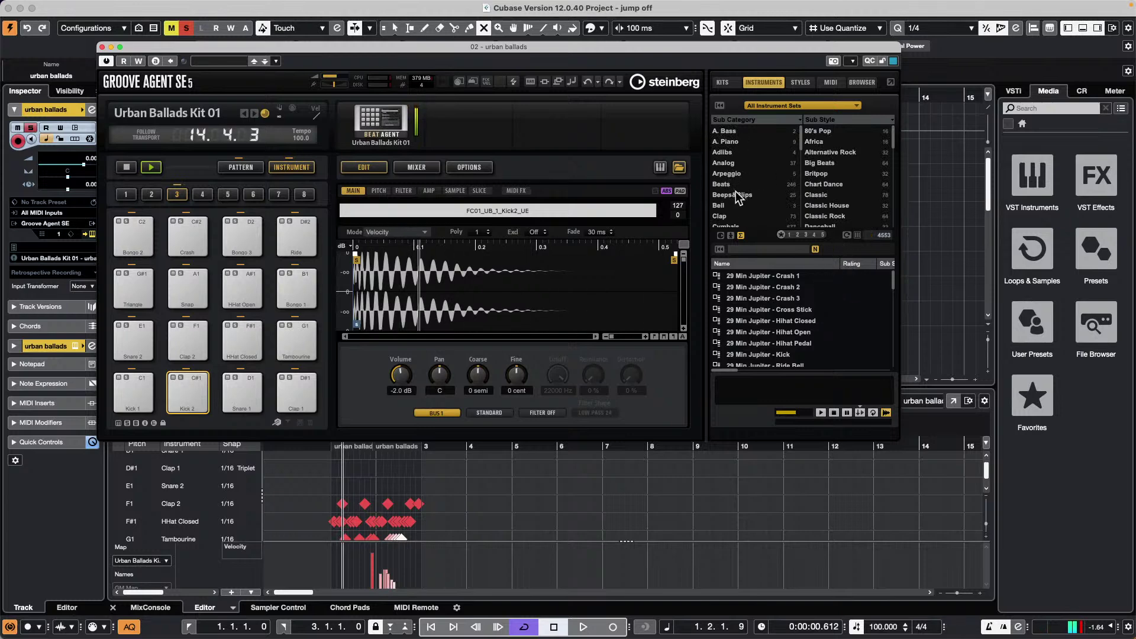
# Filter the instruments to Kick Drum and try several kicks on the Kick 2 pad, including 8 Bit - Kick 2, Ambient Kit 2 - Kick 2 and Analogical - Kick 2.
pyautogui.scroll(-5, 740, 201)
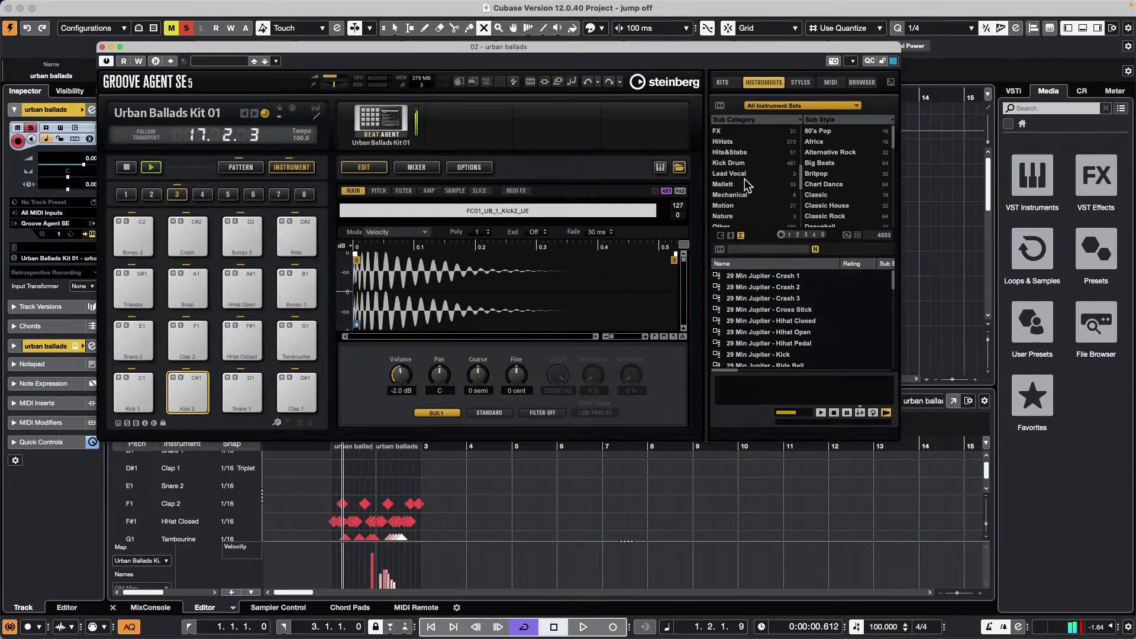
pyautogui.click(746, 163)
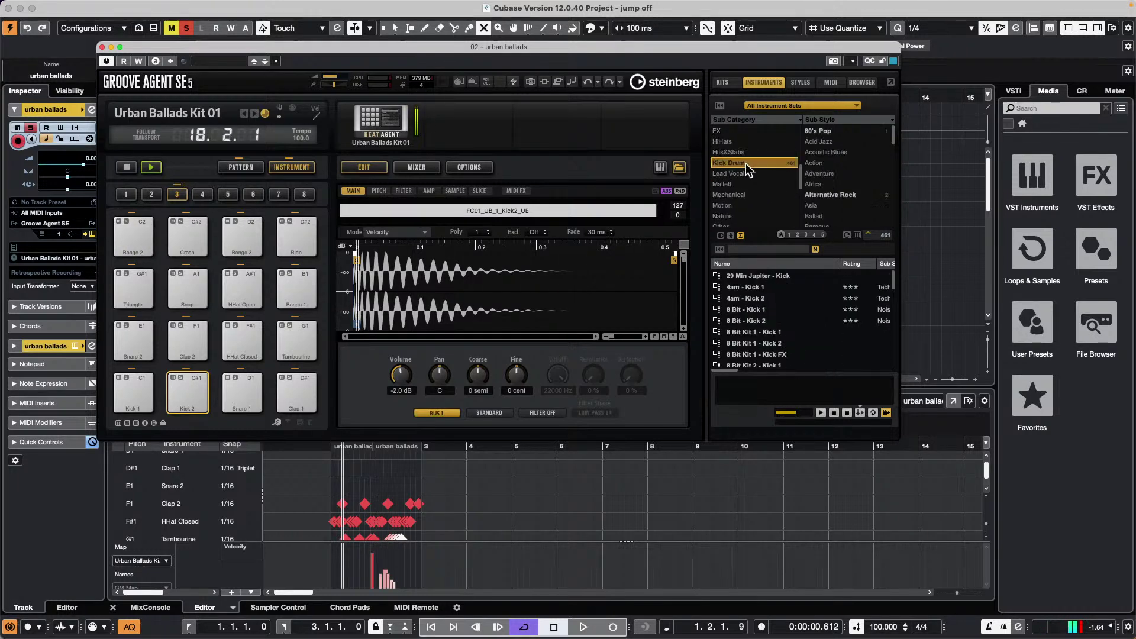
pyautogui.doubleClick(754, 321)
pyautogui.scroll(-3, 745, 346)
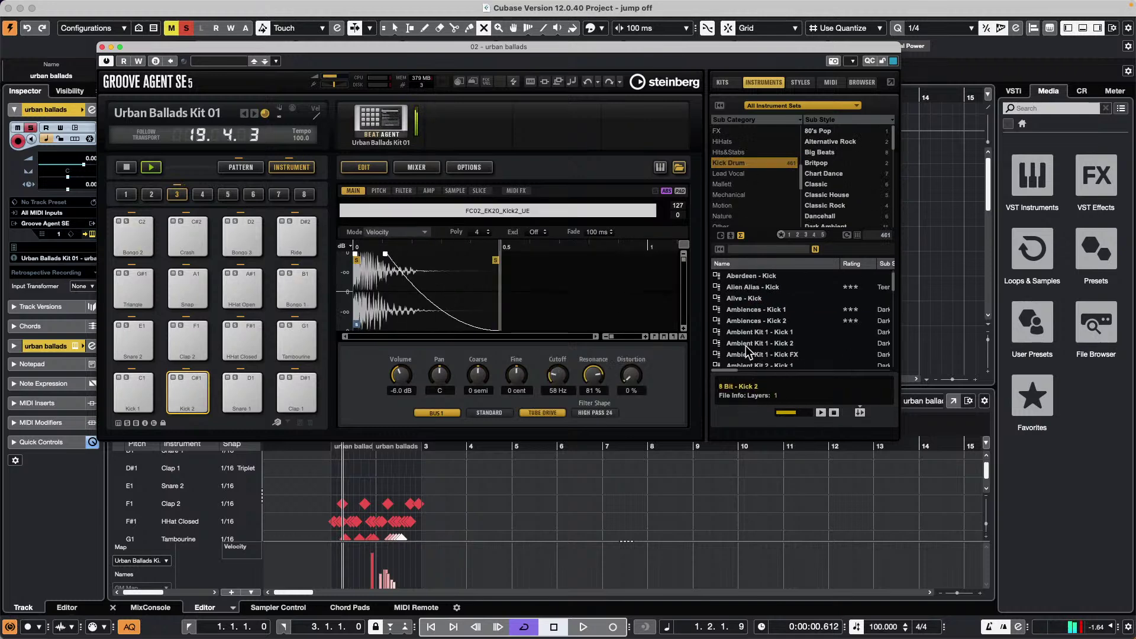
pyautogui.doubleClick(747, 346)
pyautogui.scroll(-1, 769, 355)
pyautogui.doubleClick(759, 346)
pyautogui.scroll(-3, 736, 325)
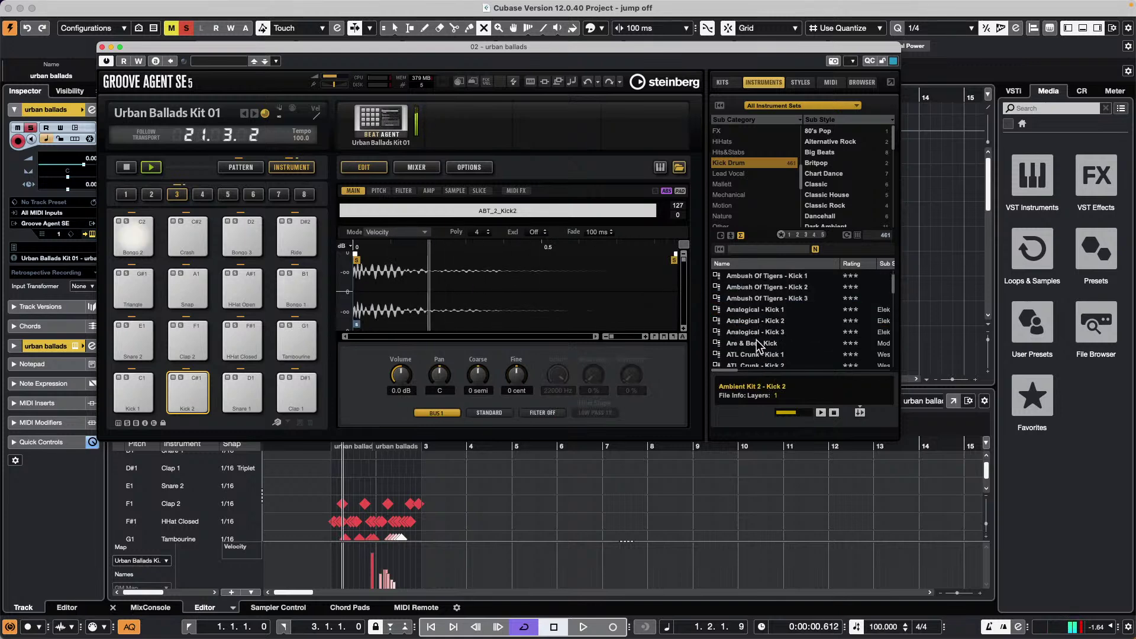
pyautogui.doubleClick(745, 320)
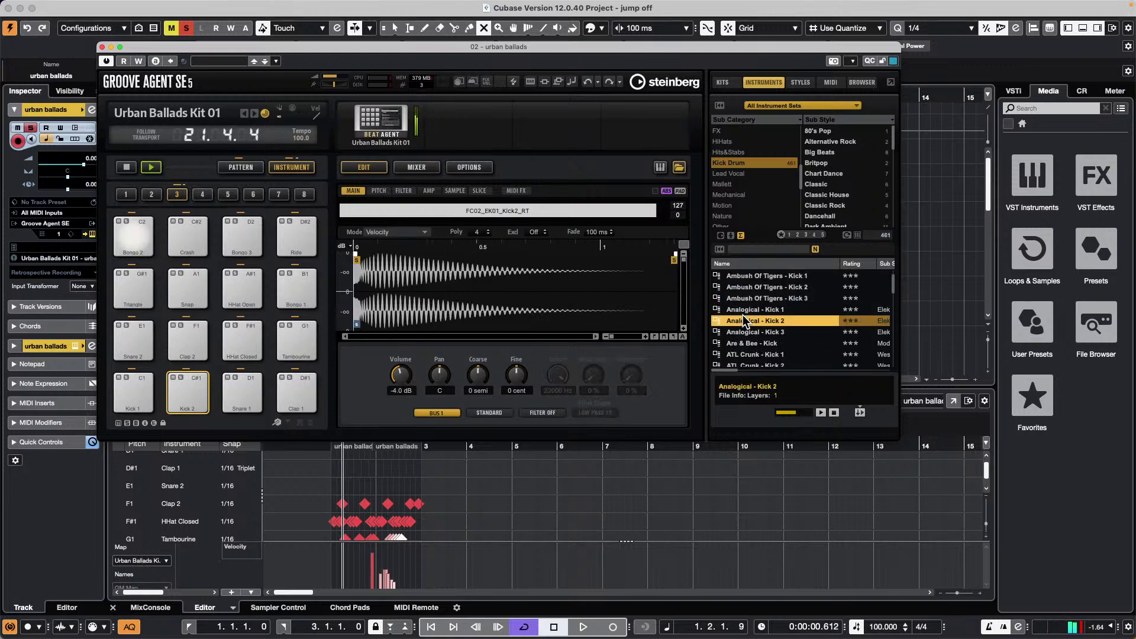
# Try the ATL Crunk - Kick 1, Are & Bee - Kick and Belladonna - Kick sounds on the selected kick pad.
pyautogui.scroll(-1, 748, 346)
pyautogui.doubleClick(748, 347)
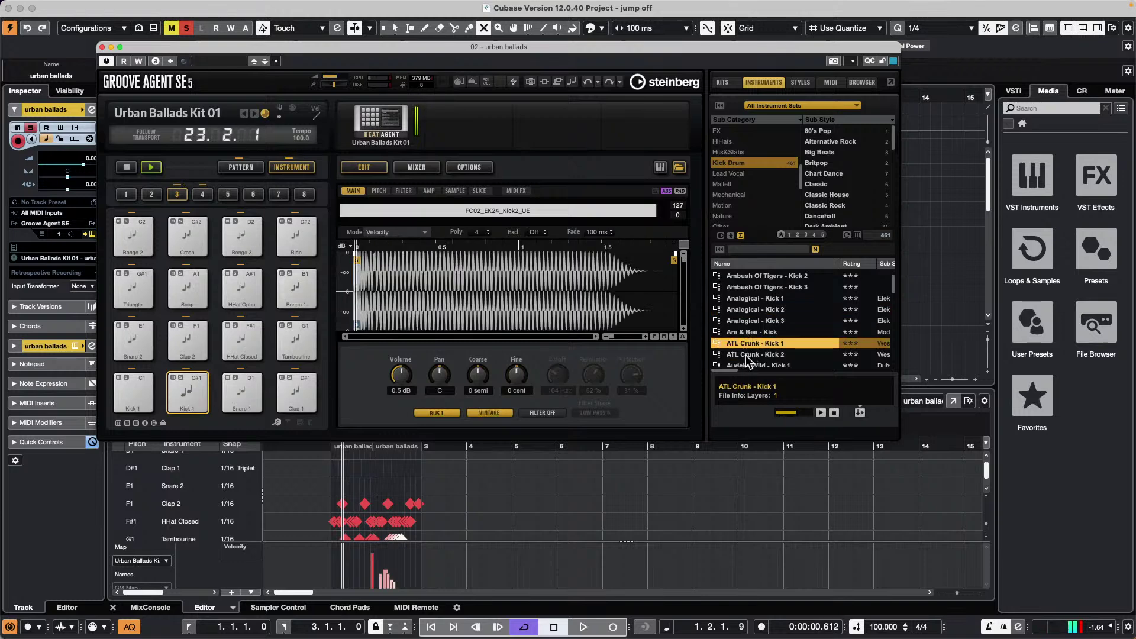
pyautogui.doubleClick(750, 332)
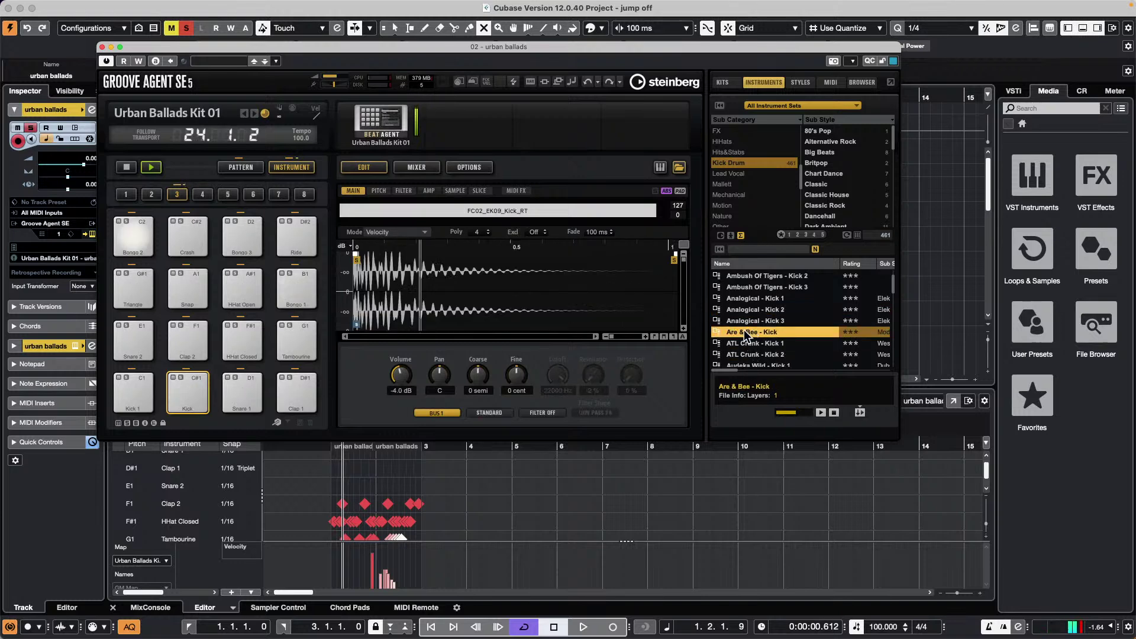
pyautogui.scroll(-5, 748, 335)
pyautogui.click(754, 343)
pyautogui.doubleClick(754, 342)
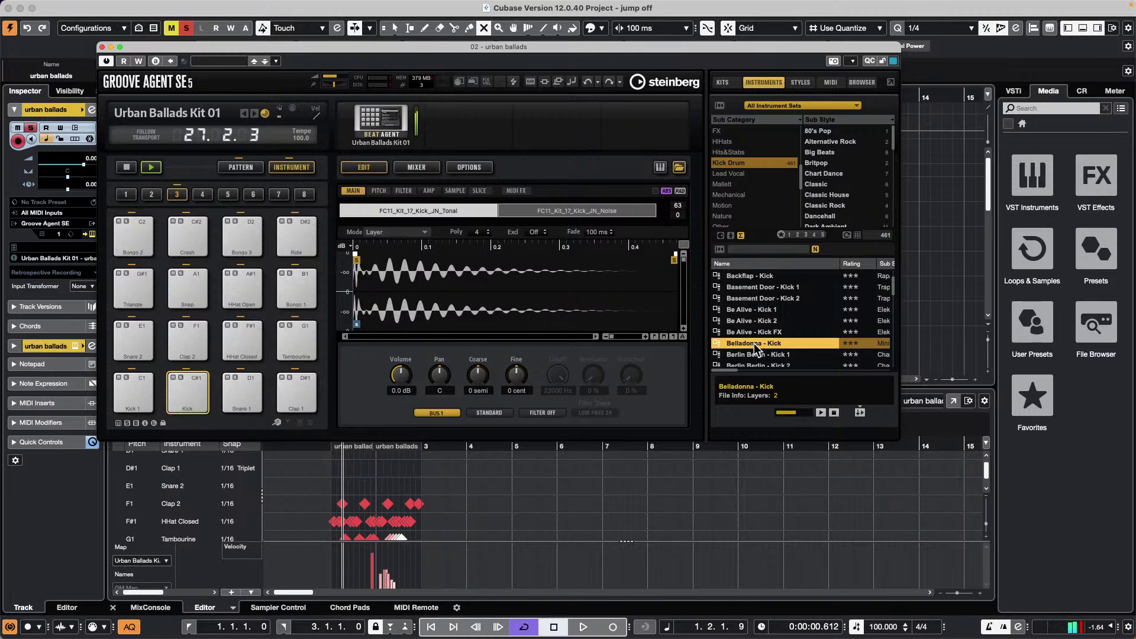
# Load Brit Winter - Kick on the kick pad after trying Big Boys - Kick 03 and Kick 05, and close Groove Agent with its playback stopped.
pyautogui.scroll(-3, 761, 310)
pyautogui.click(771, 356)
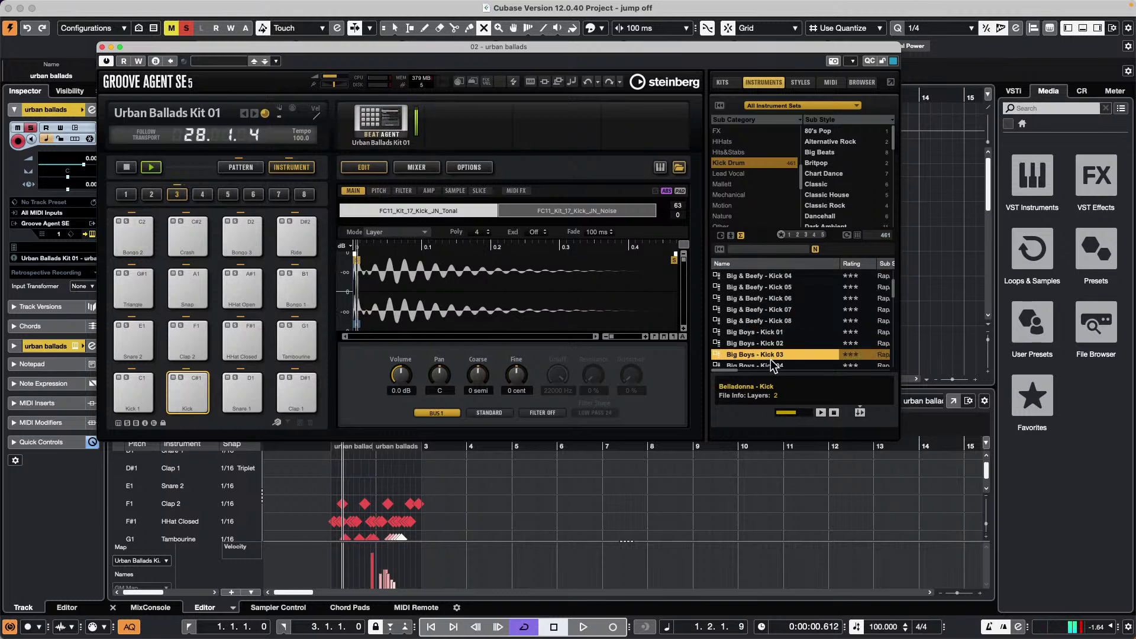
pyautogui.click(769, 362)
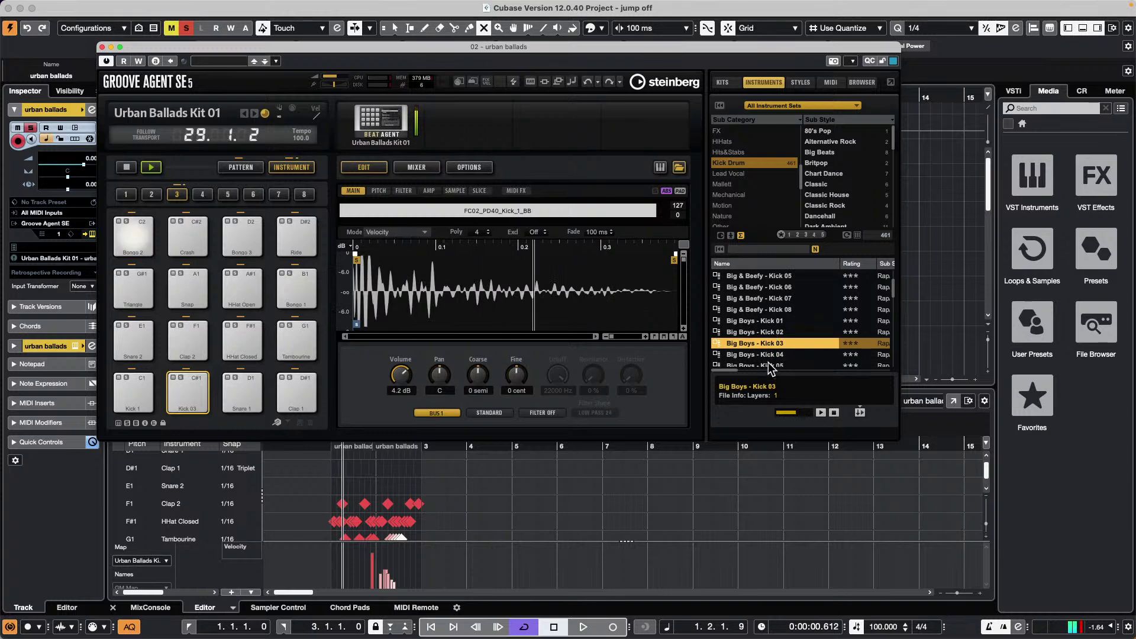
pyautogui.click(768, 362)
pyautogui.scroll(-4, 763, 323)
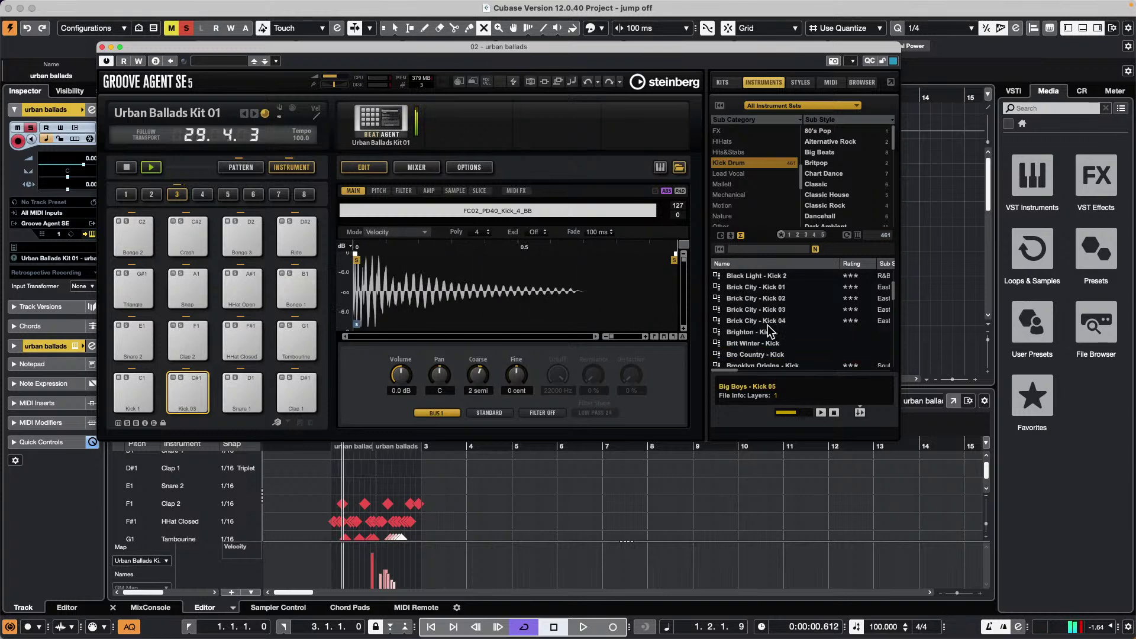
pyautogui.click(769, 343)
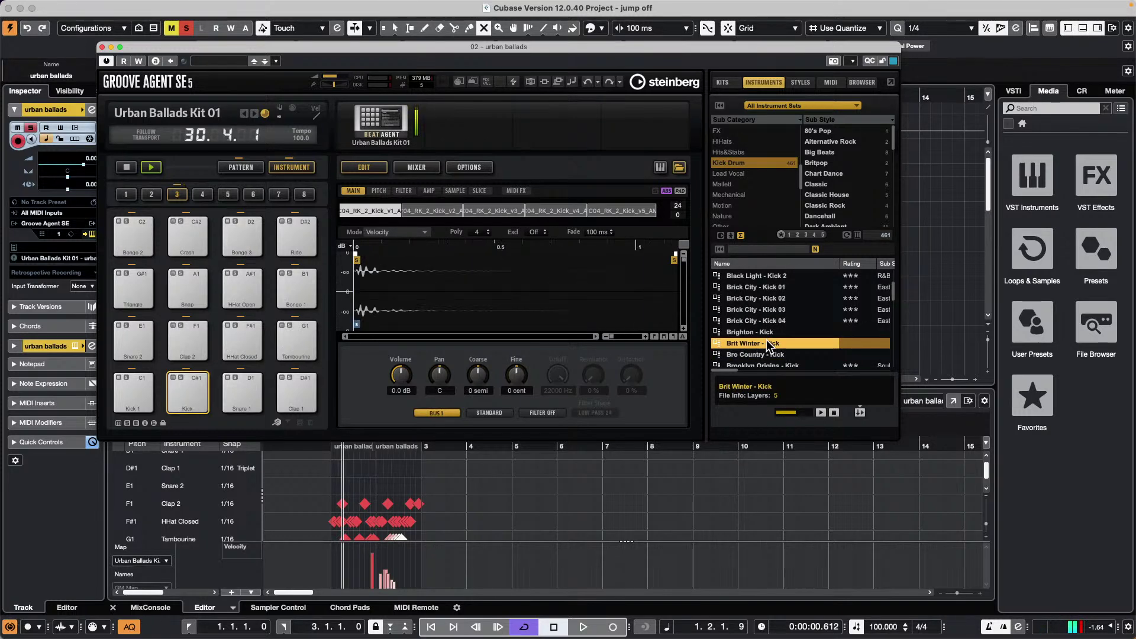
pyautogui.click(126, 168)
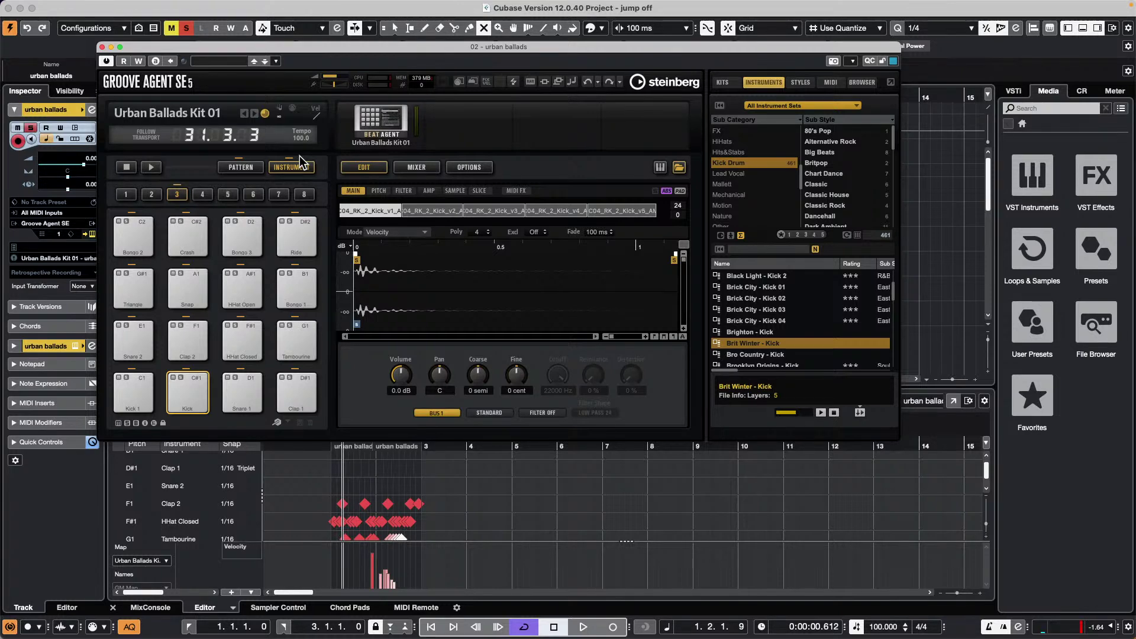
pyautogui.click(101, 47)
# Set the object selection tool to Sizing Applies Time Stretch and try stretching the end of the two-bar Futurechill audio loop.
pyautogui.scroll(-5, 438, 266)
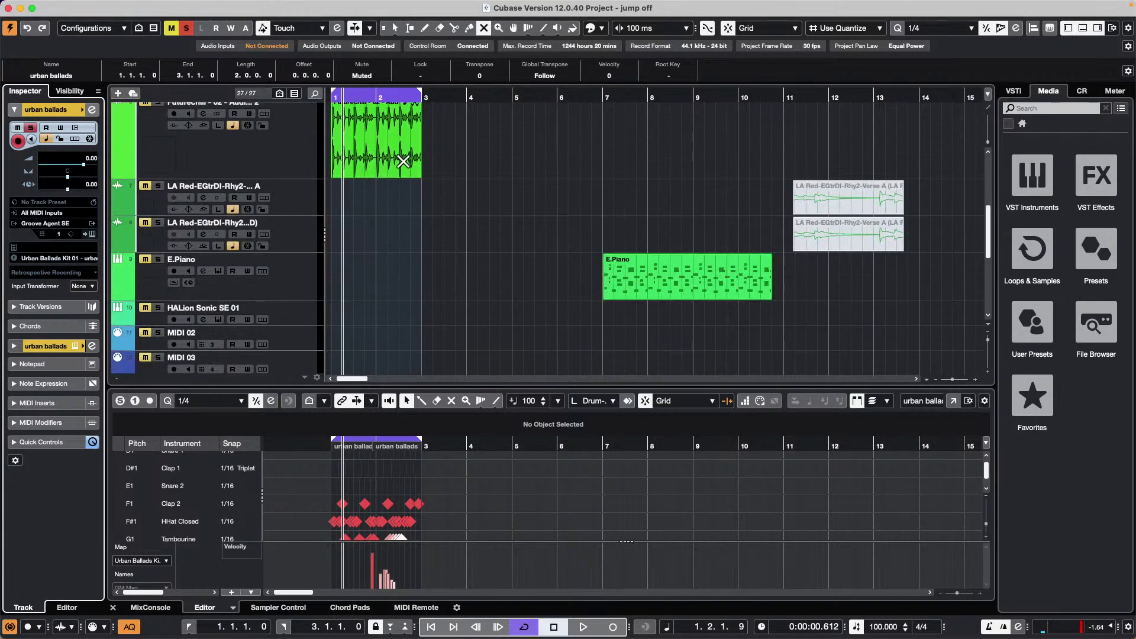
pyautogui.moveTo(354, 97); pyautogui.dragTo(292, 112)
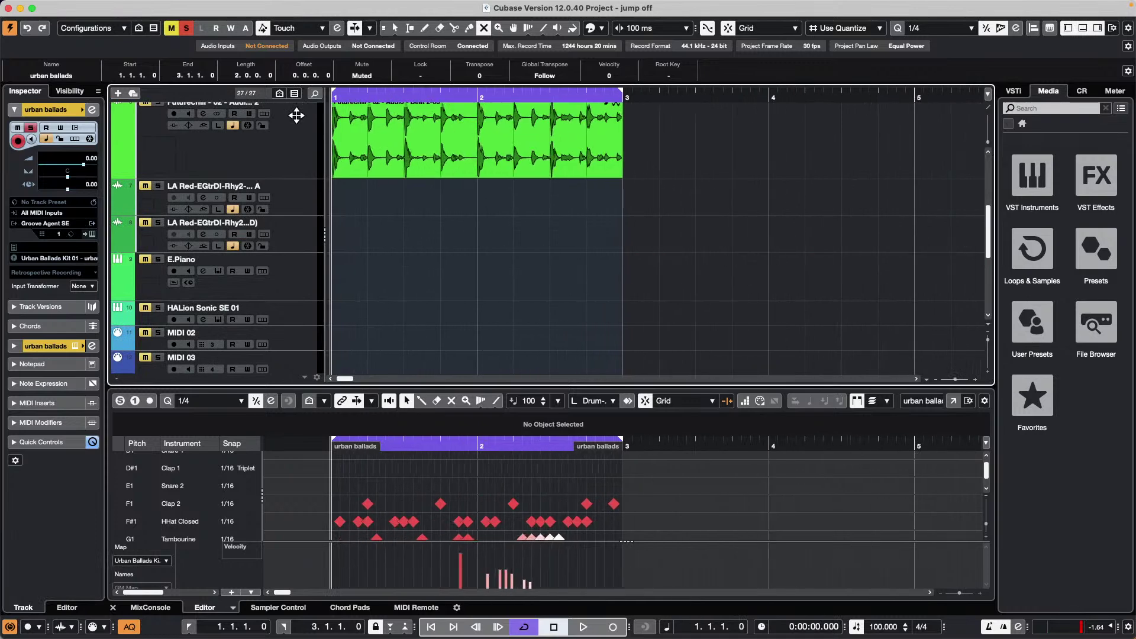
pyautogui.press('1')
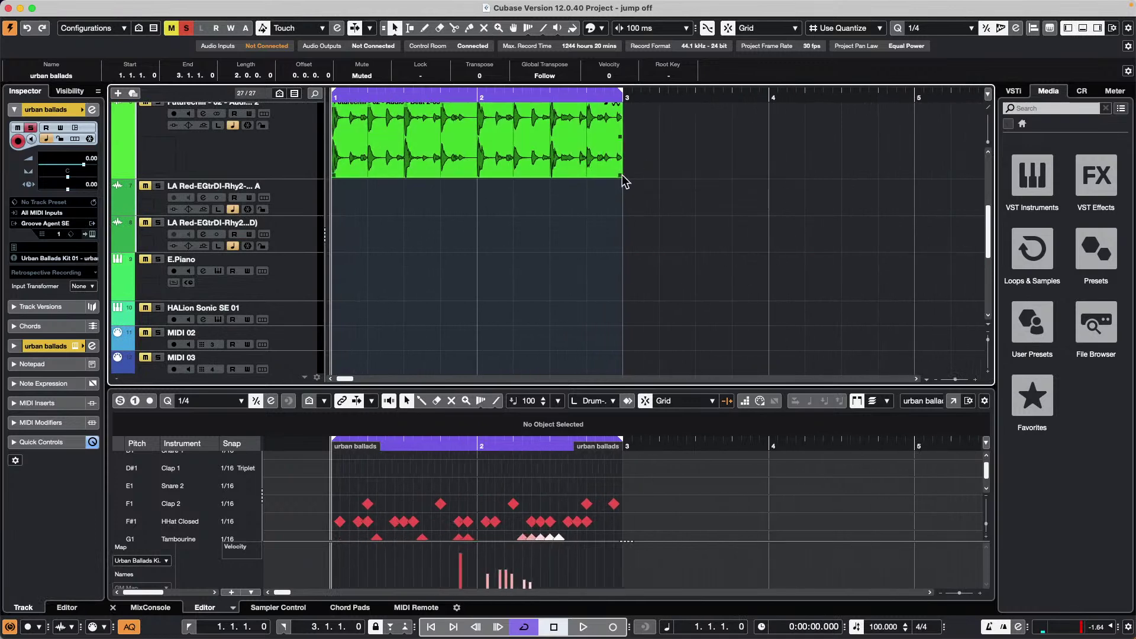
pyautogui.click(395, 28)
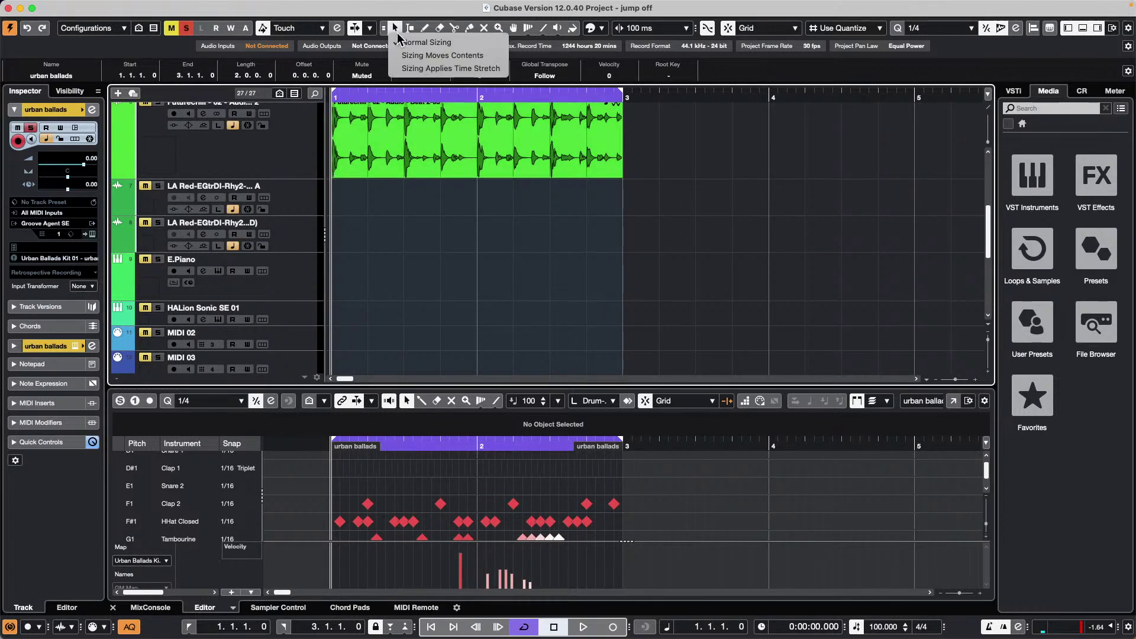
pyautogui.click(422, 69)
pyautogui.click(617, 175)
pyautogui.moveTo(621, 175)
pyautogui.mouseDown()
pyautogui.moveTo(549, 174)
pyautogui.moveTo(615, 172)
pyautogui.mouseUp()
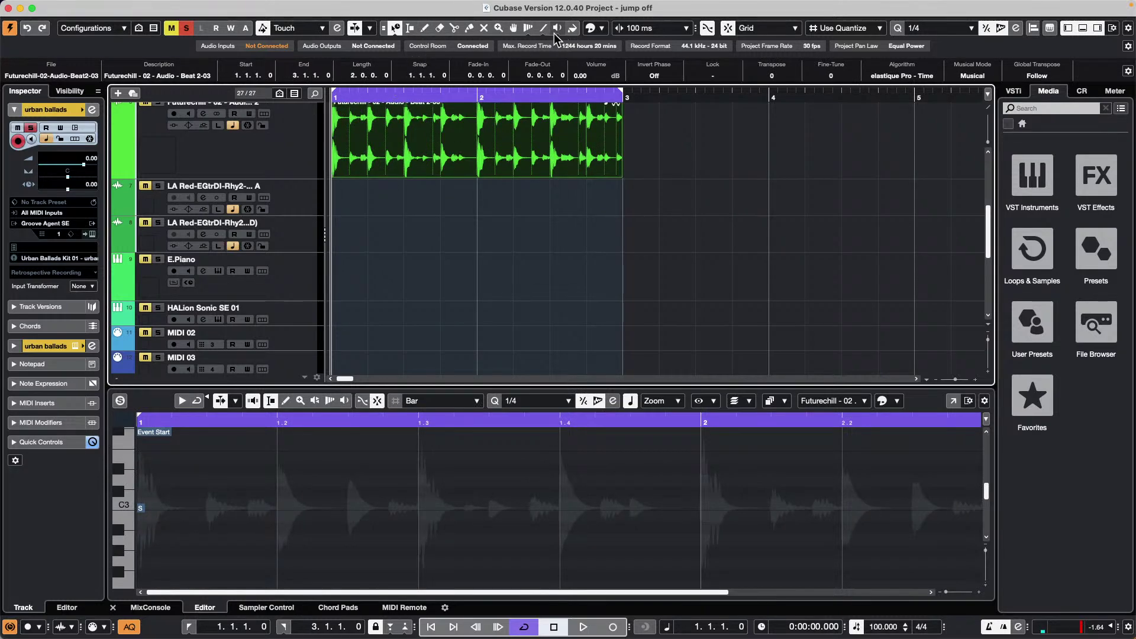
# Place Free Warp markers on three hits in bar 2 of the Futurechill loop and shift the middle marker earlier.
pyautogui.click(528, 30)
pyautogui.click(528, 29)
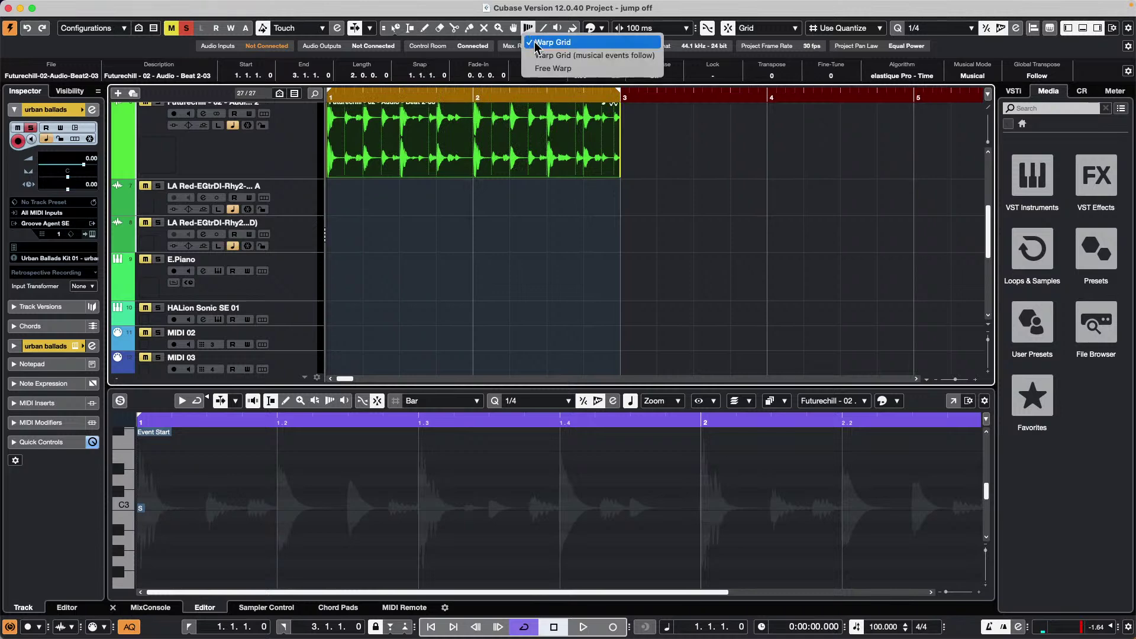
pyautogui.click(546, 70)
pyautogui.click(520, 141)
pyautogui.click(532, 141)
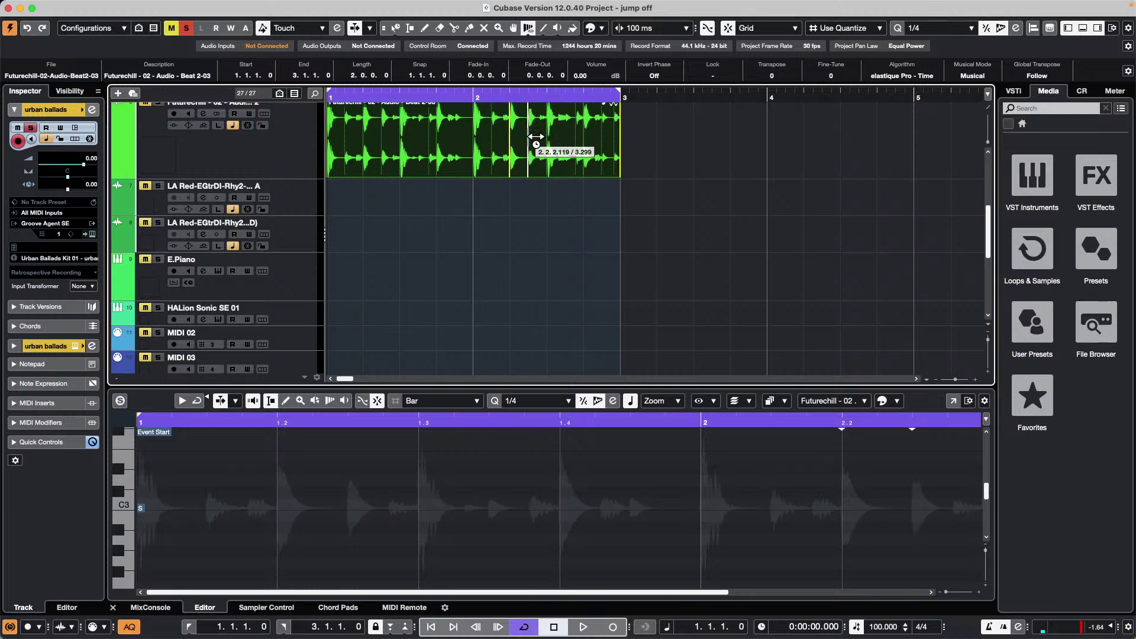
pyautogui.click(545, 142)
pyautogui.moveTo(533, 144)
pyautogui.mouseDown()
pyautogui.moveTo(528, 155)
pyautogui.moveTo(542, 142)
pyautogui.mouseUp()
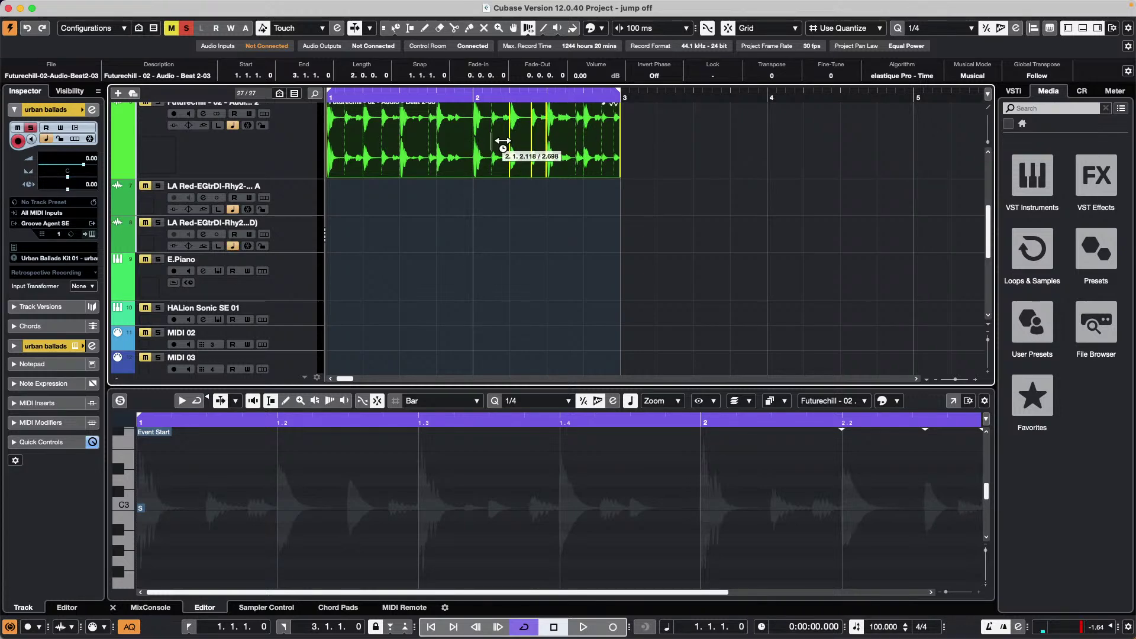
pyautogui.moveTo(540, 146); pyautogui.dragTo(521, 144)
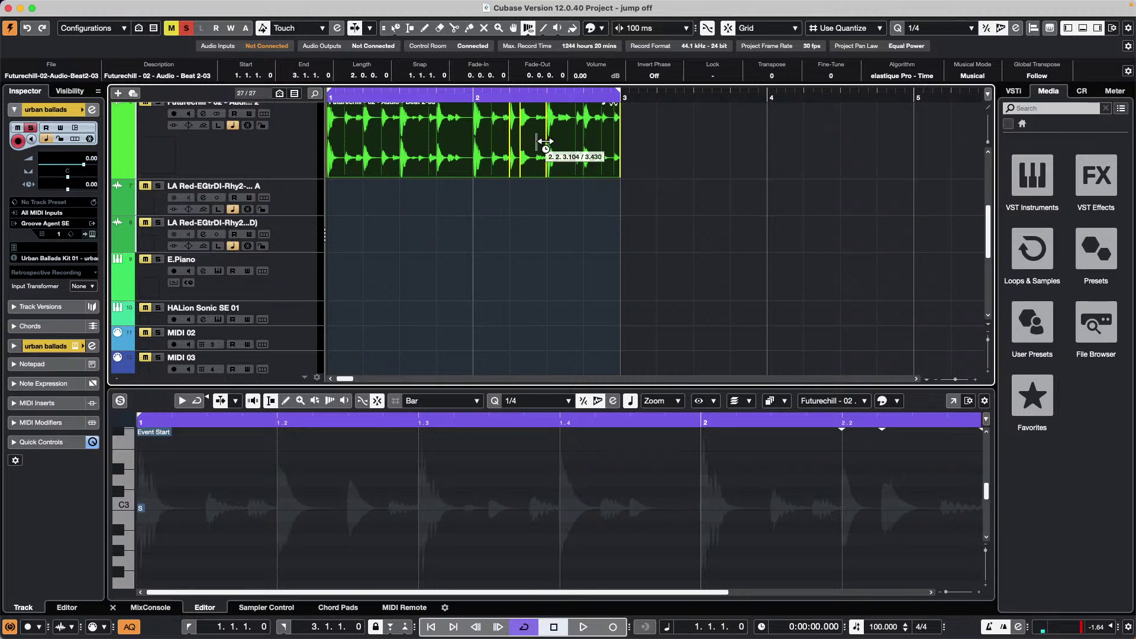
# Add three more warp markers around beat 2.2 of the Futurechill loop and pull the marker on beat 2.2 slightly earlier.
pyautogui.click(537, 148)
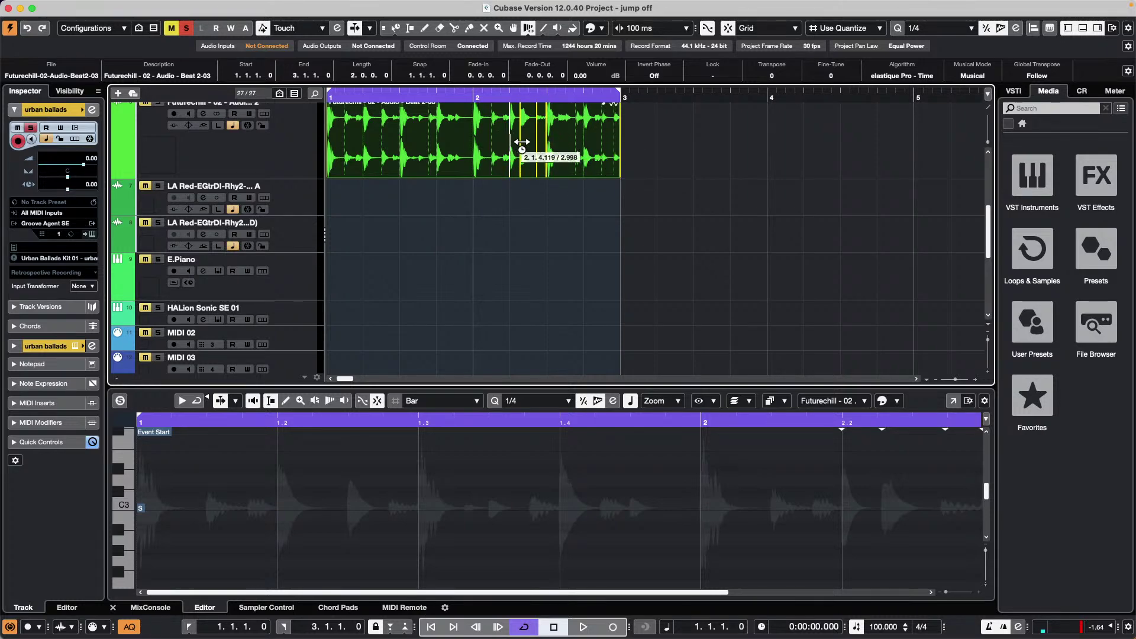
pyautogui.click(503, 147)
pyautogui.click(492, 148)
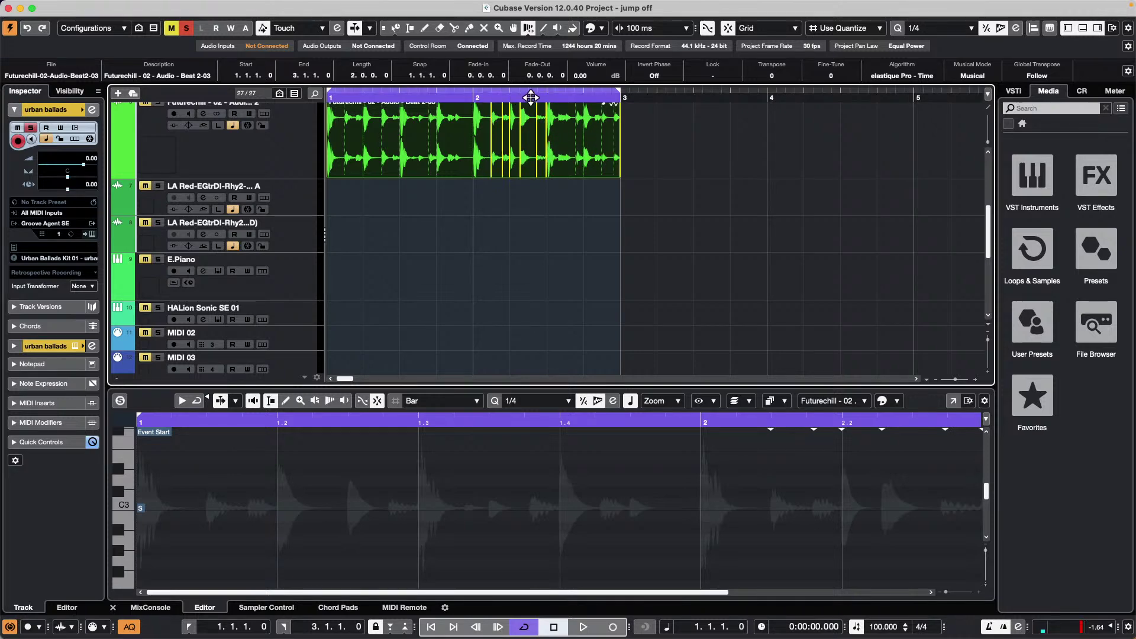
pyautogui.moveTo(528, 93); pyautogui.dragTo(538, 142)
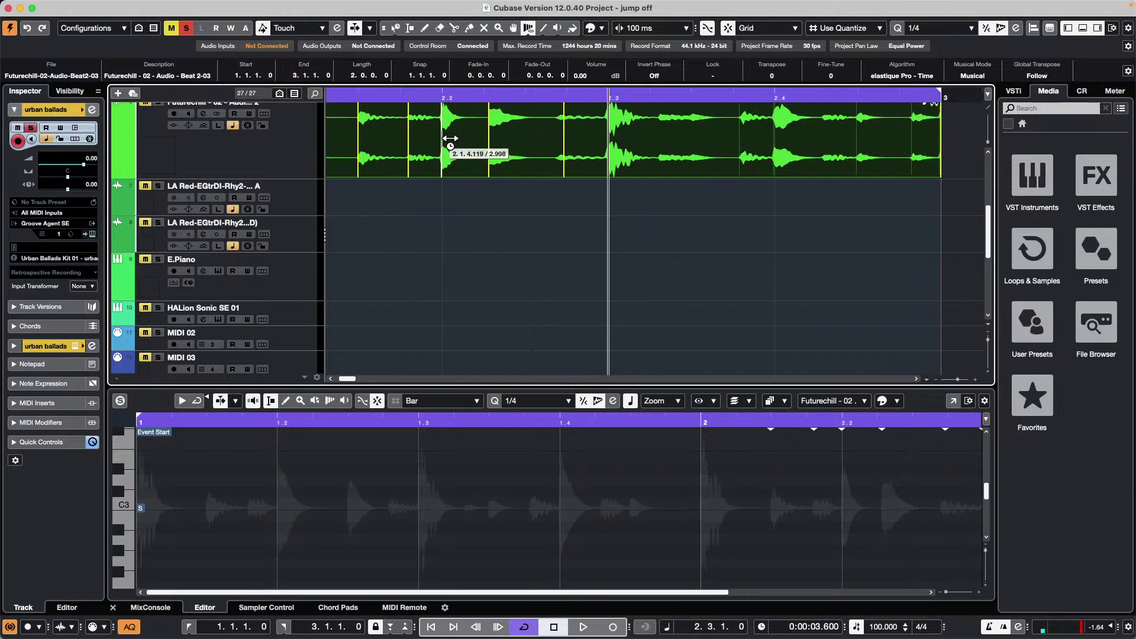
pyautogui.moveTo(456, 145)
pyautogui.mouseDown()
pyautogui.moveTo(444, 140)
pyautogui.moveTo(458, 137)
pyautogui.mouseUp()
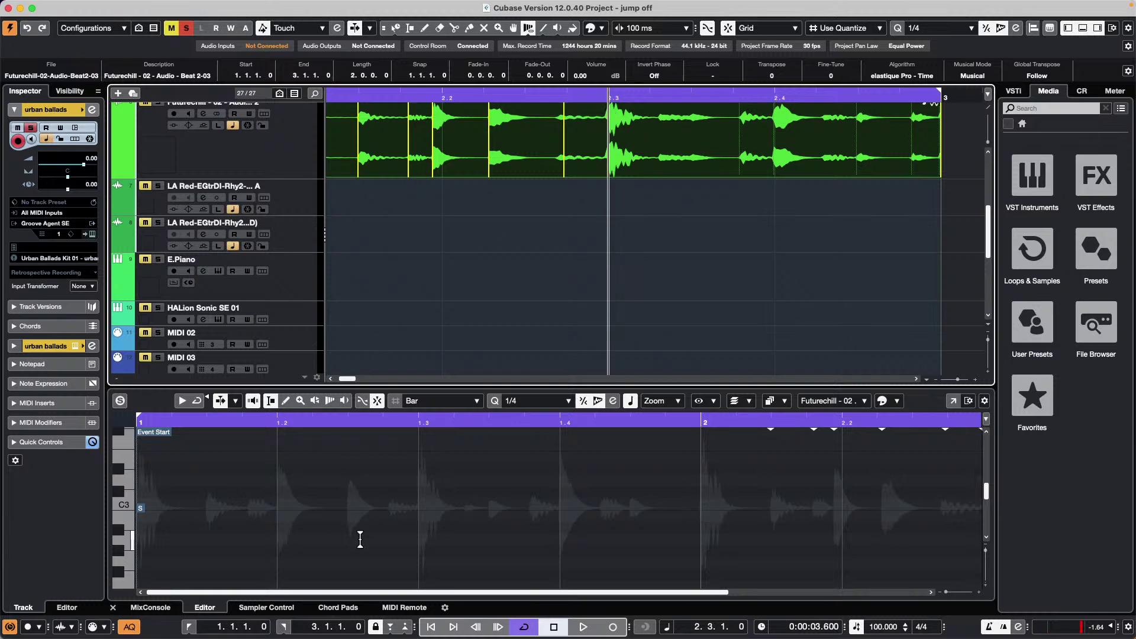
# Show the Editor inspector, open the MixConsole in the lower zone, and vary its channel width to fit 22 channels.
pyautogui.click(145, 599)
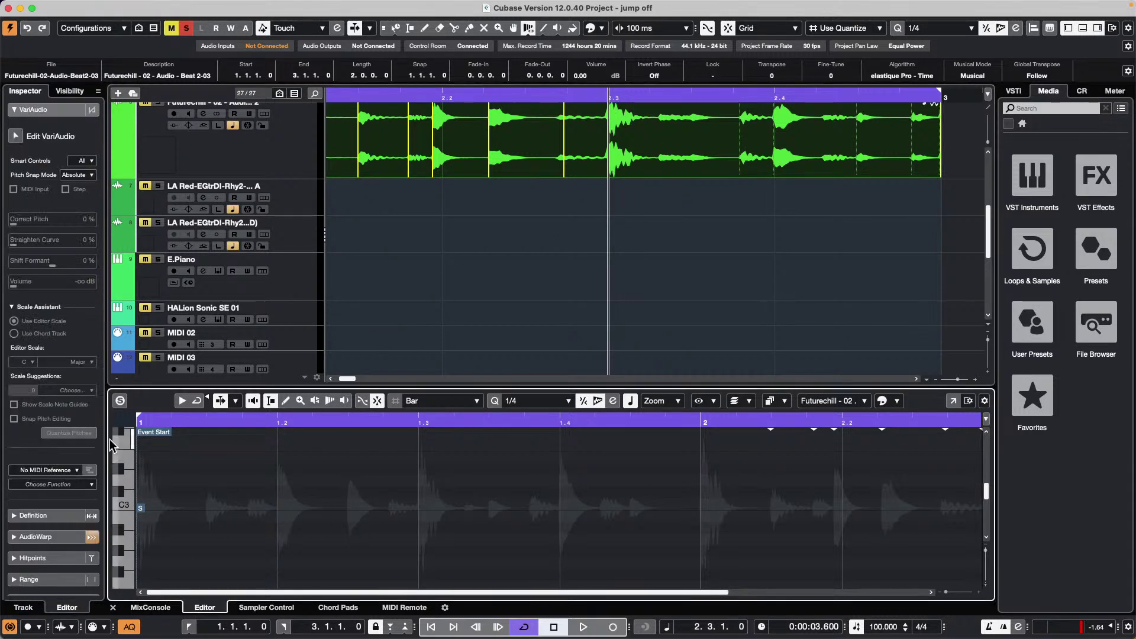
pyautogui.click(151, 608)
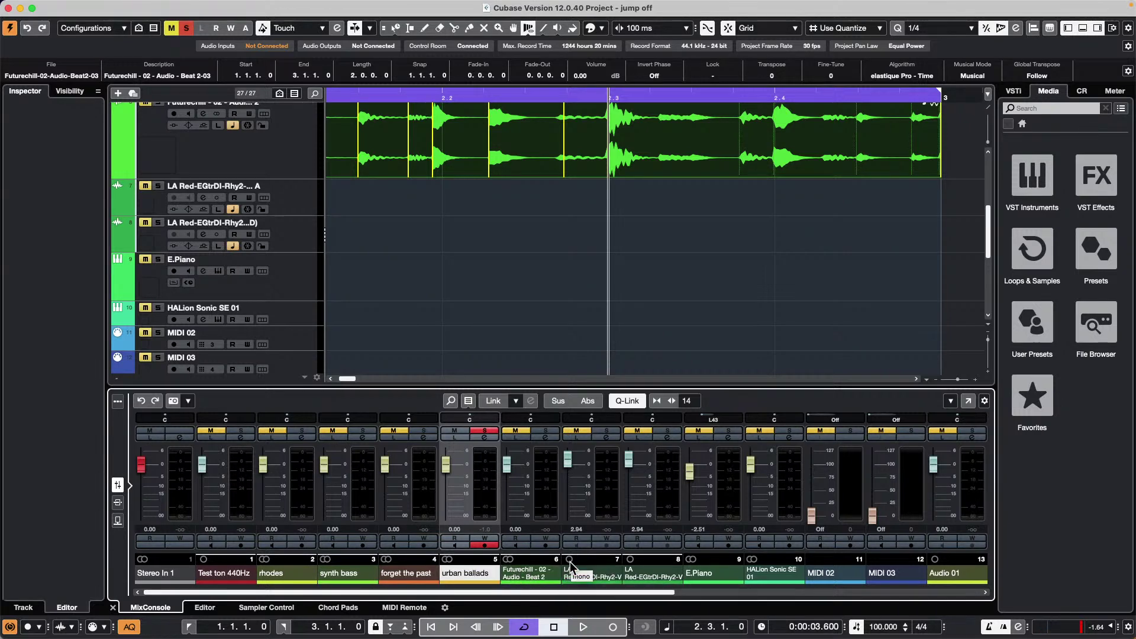
pyautogui.press('h')
pyautogui.press('h')
pyautogui.press('h')
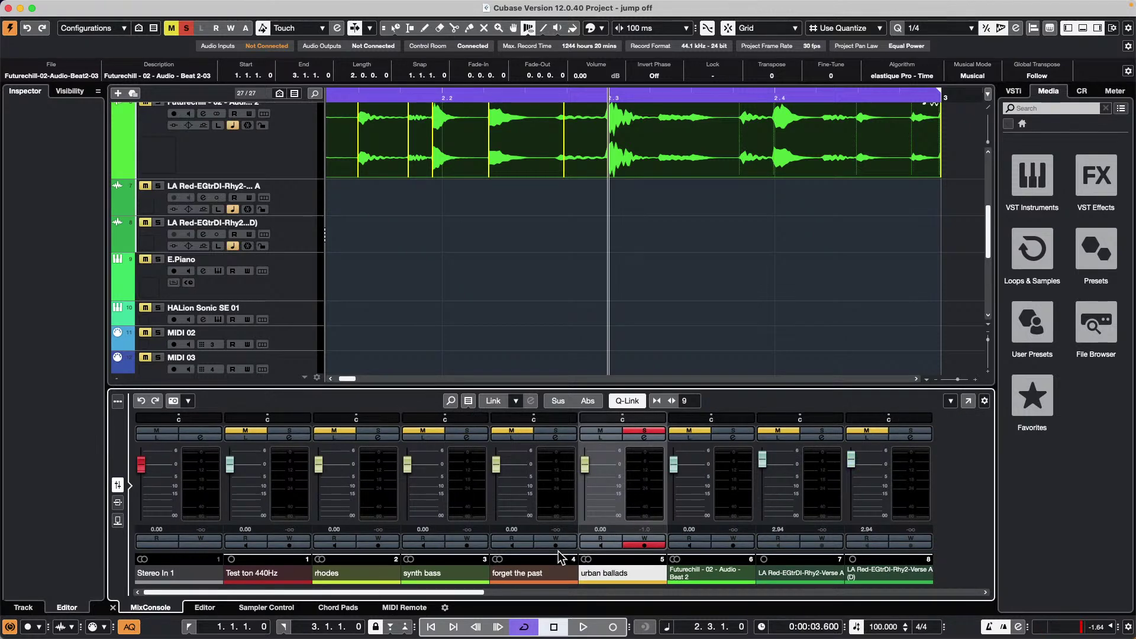
pyautogui.press('g')
pyautogui.press('g')
pyautogui.press('g')
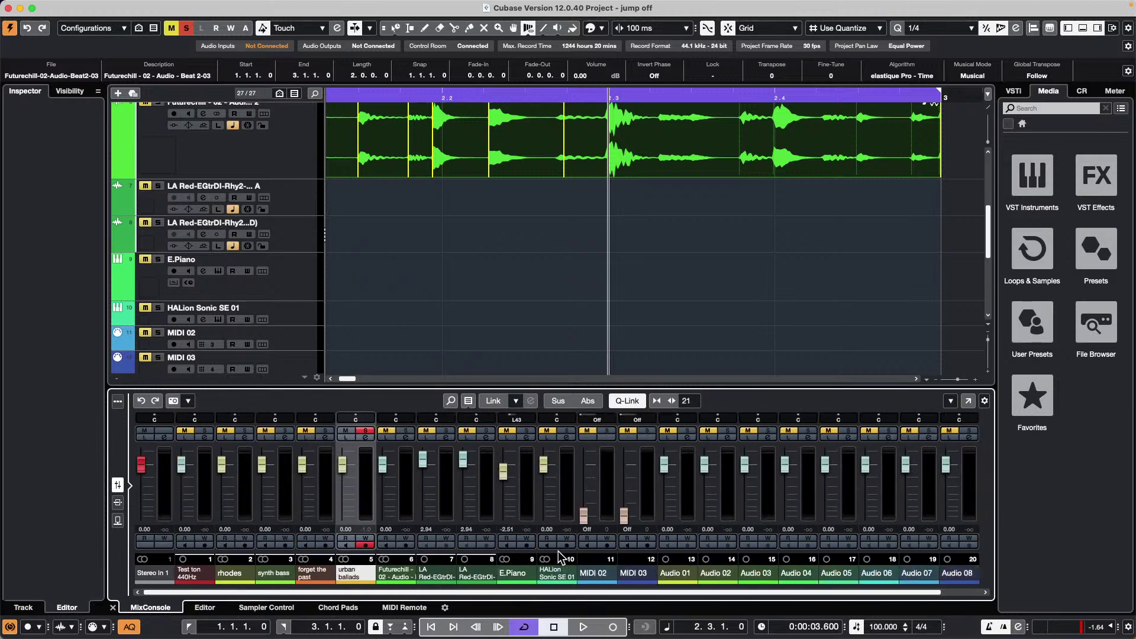
pyautogui.press('g')
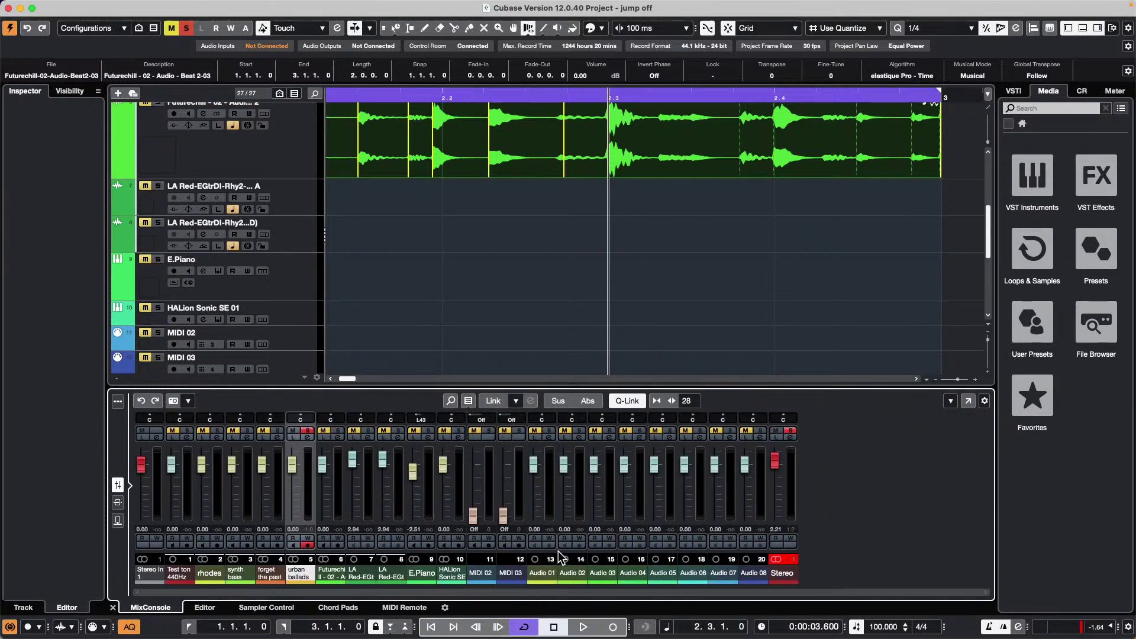
pyautogui.press('h')
pyautogui.press('h')
pyautogui.press('h')
pyautogui.press('h')
pyautogui.press('g')
pyautogui.press('g')
pyautogui.press('g')
pyautogui.press('g')
pyautogui.press('g')
pyautogui.press('g')
pyautogui.press('g')
pyautogui.press('g')
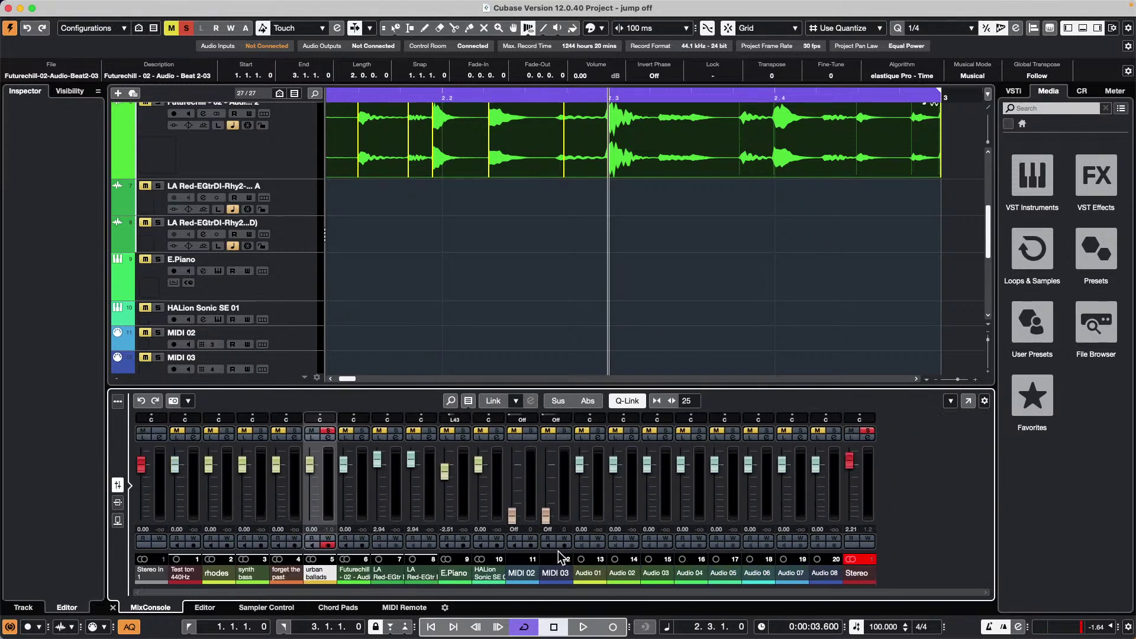
pyautogui.press('h')
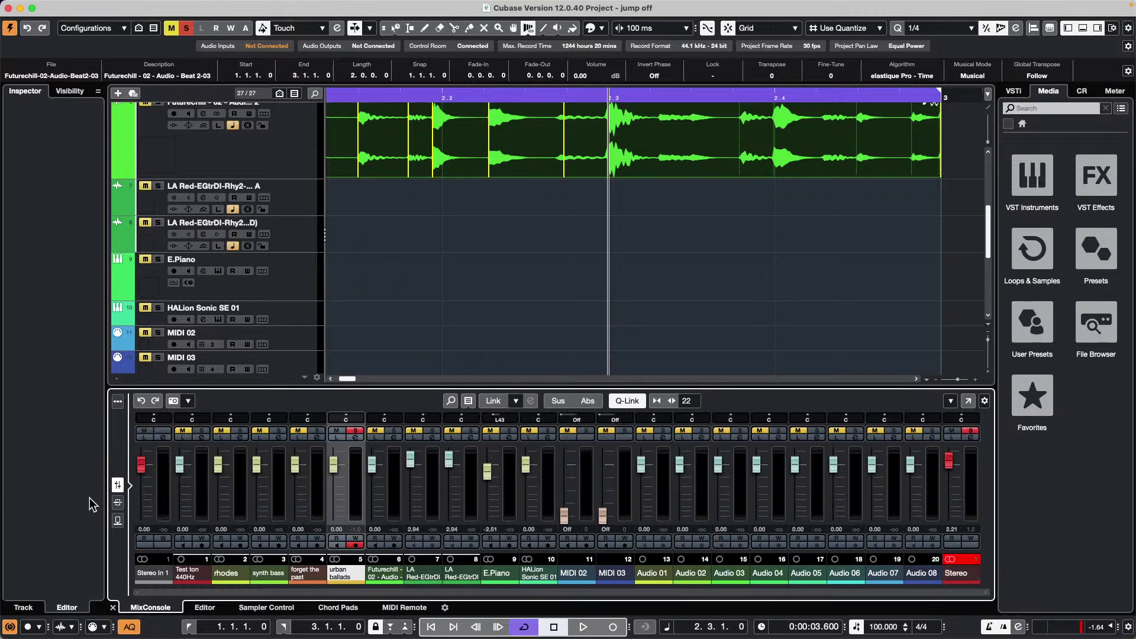
# Show the inserts of the mixer channels and vary the channel width between narrow and wide, down to 18 channels.
pyautogui.click(118, 502)
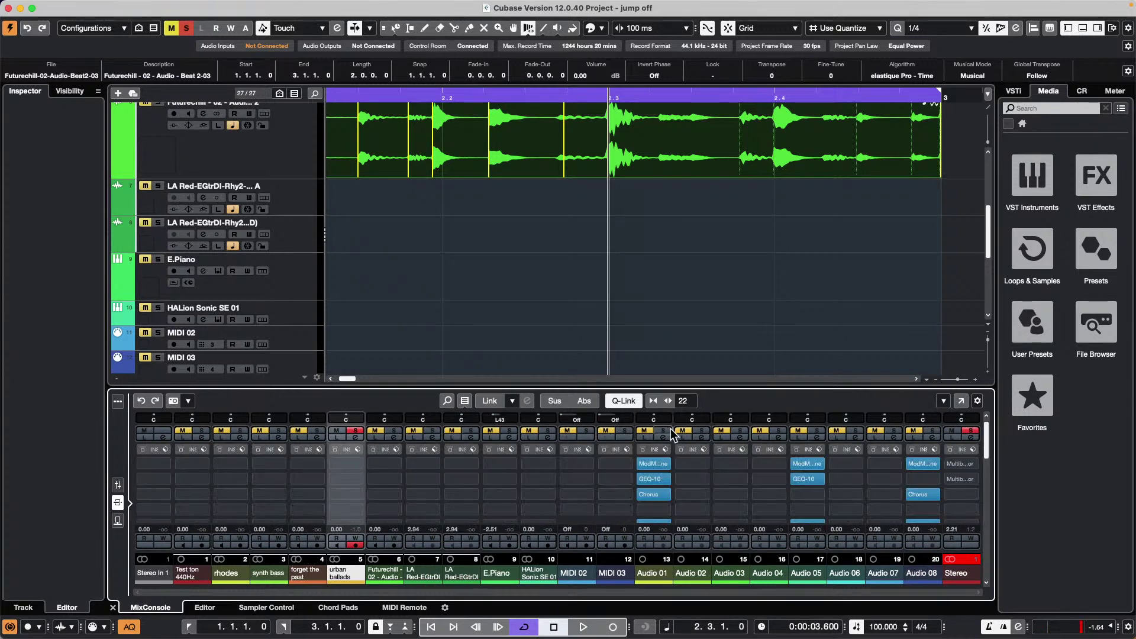
pyautogui.press('h')
pyautogui.press('h')
pyautogui.press('h')
pyautogui.press('h')
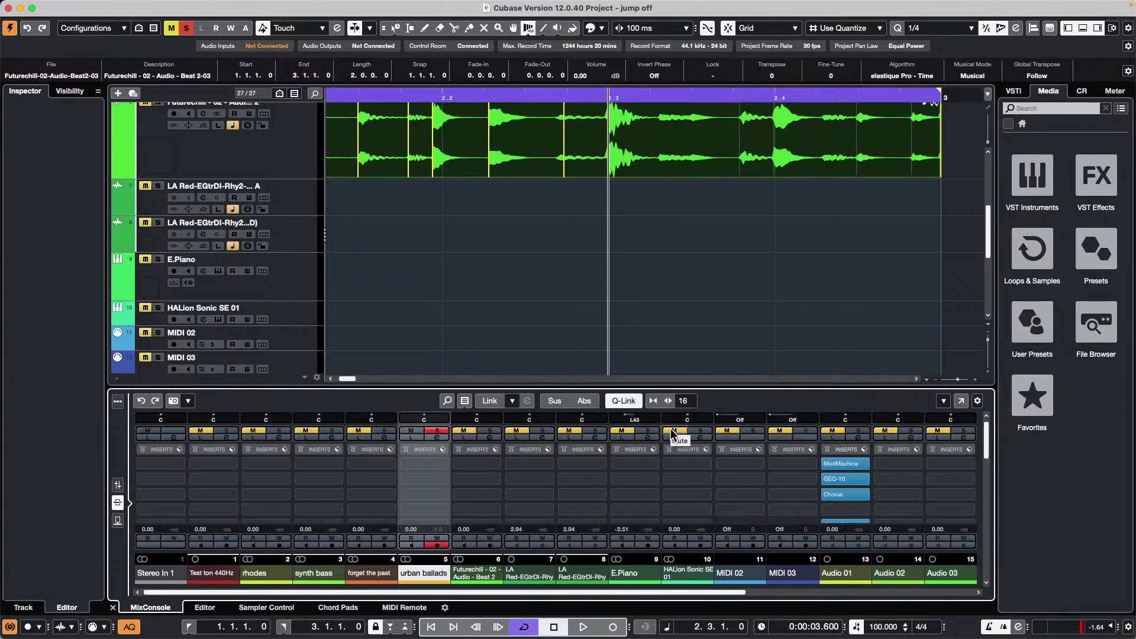
pyautogui.press('g')
pyautogui.press('g')
pyautogui.press('g')
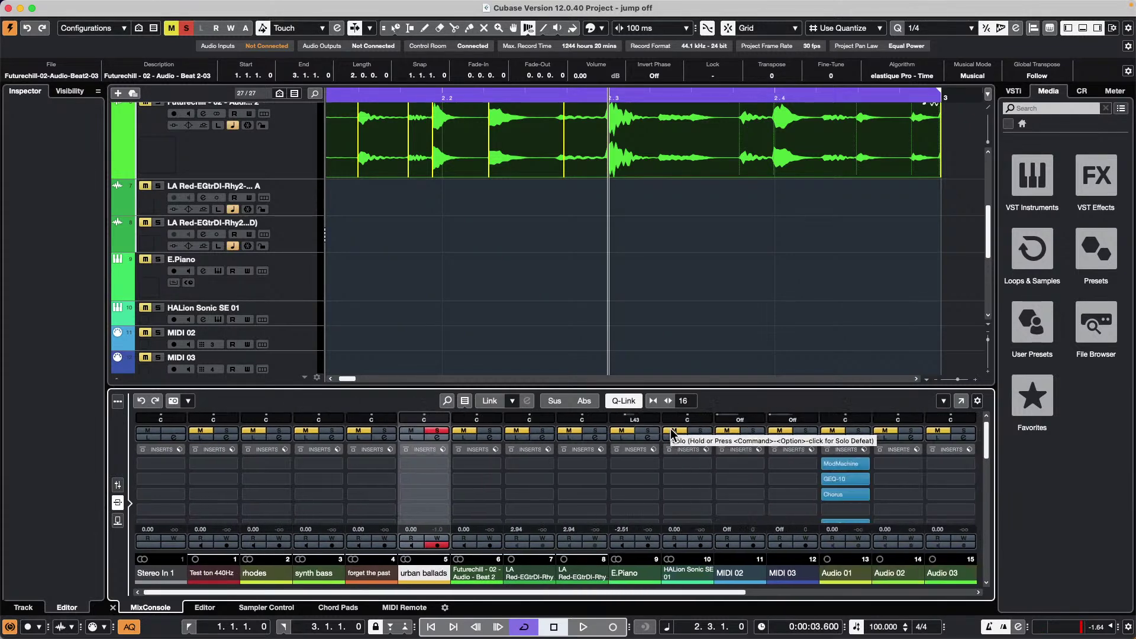
pyautogui.press('g')
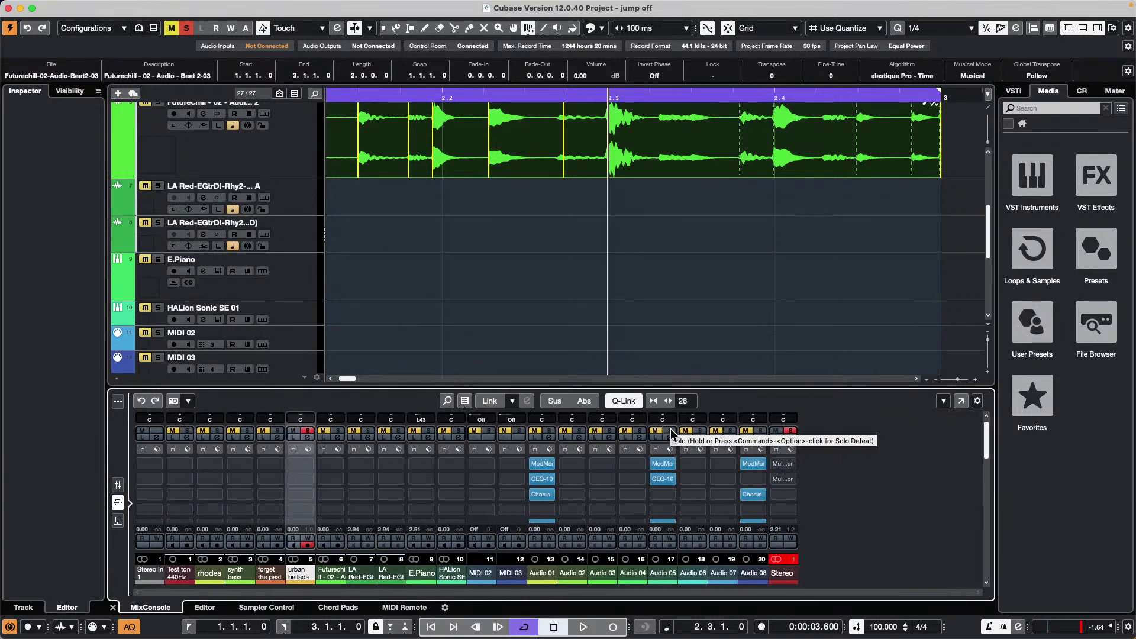
pyautogui.press('h')
pyautogui.press('h')
pyautogui.press('h')
pyautogui.press('h')
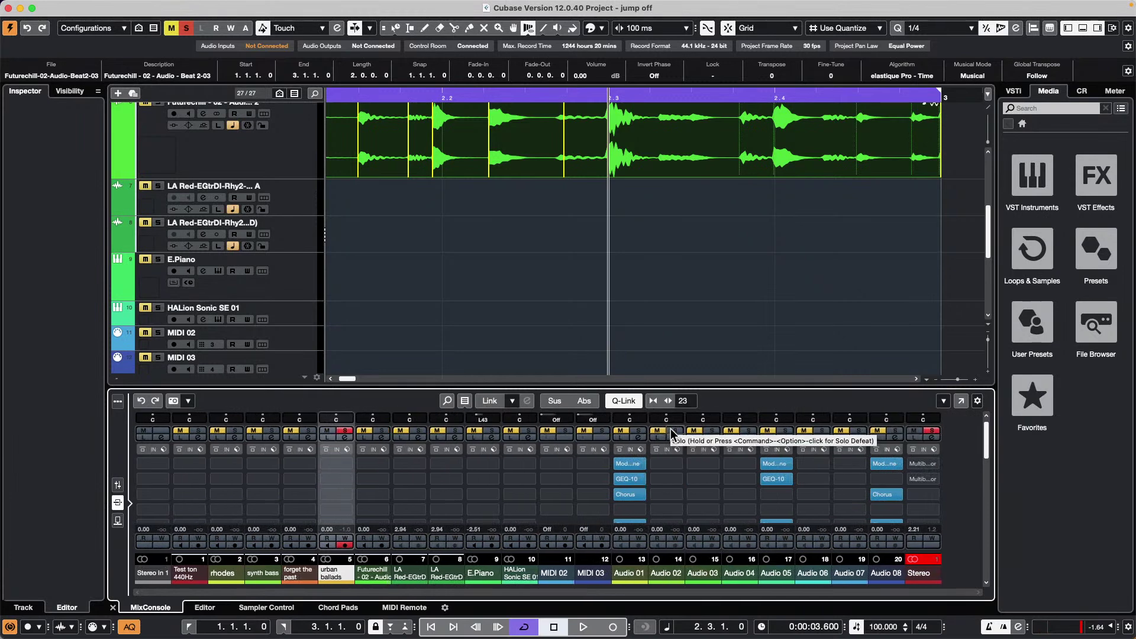
pyautogui.press('h')
pyautogui.press('h')
pyautogui.press('h')
pyautogui.press('h')
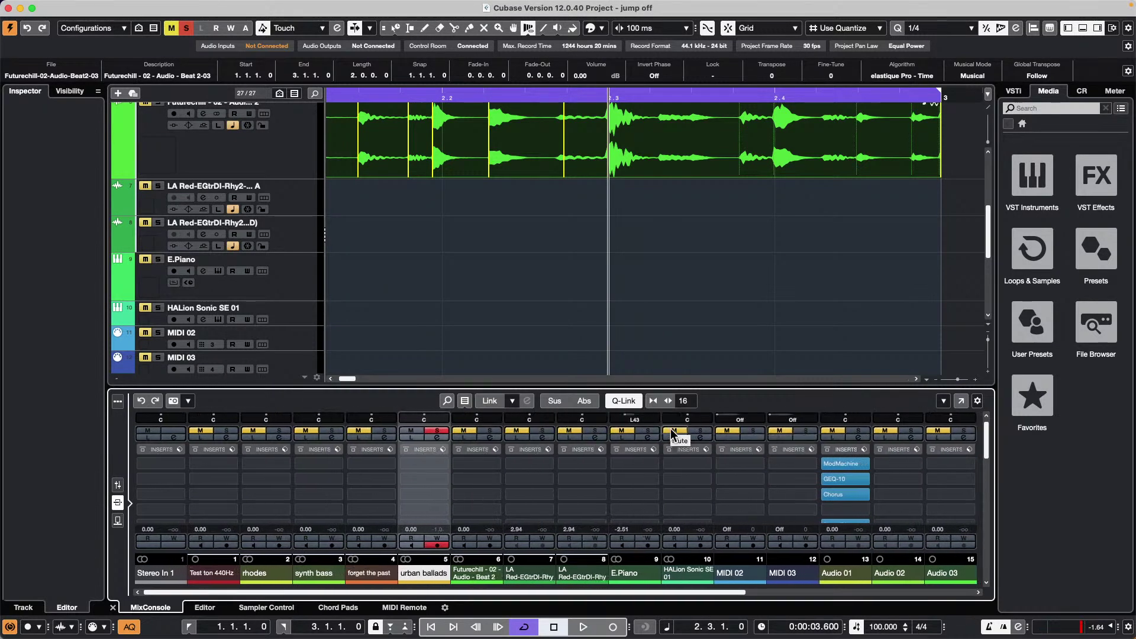
pyautogui.press('g')
pyautogui.press('g')
pyautogui.press('g')
pyautogui.press('g')
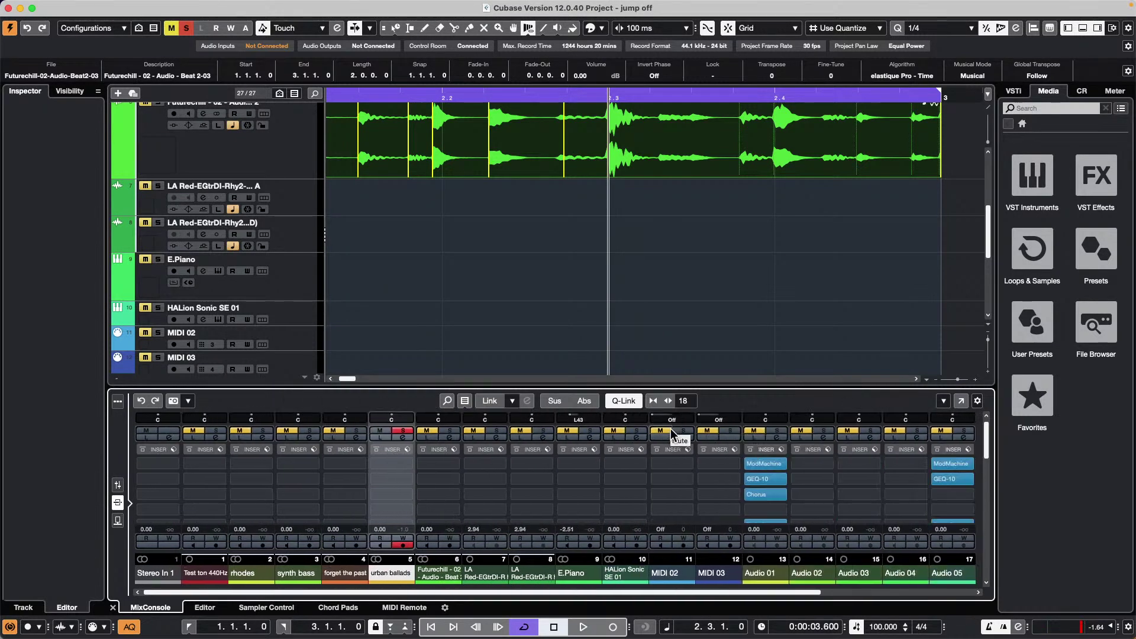
# Vary the mixer's channel width between wide and narrow until 28 channels fit in the lower zone.
pyautogui.press('h')
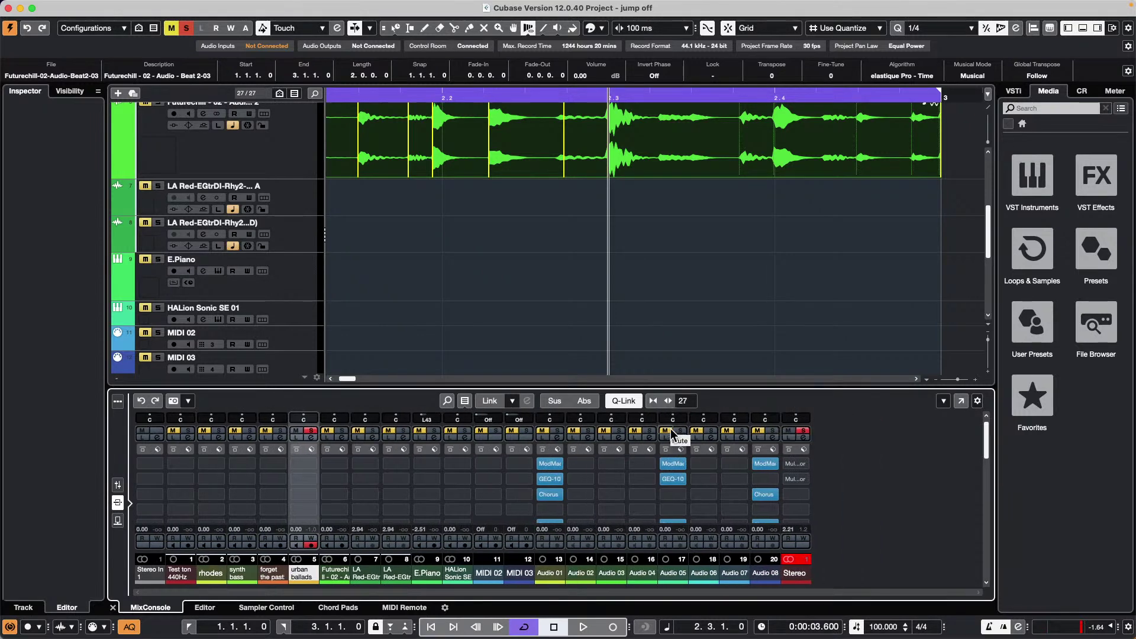
pyautogui.press('h')
pyautogui.press('h')
pyautogui.press('h')
pyautogui.press('h')
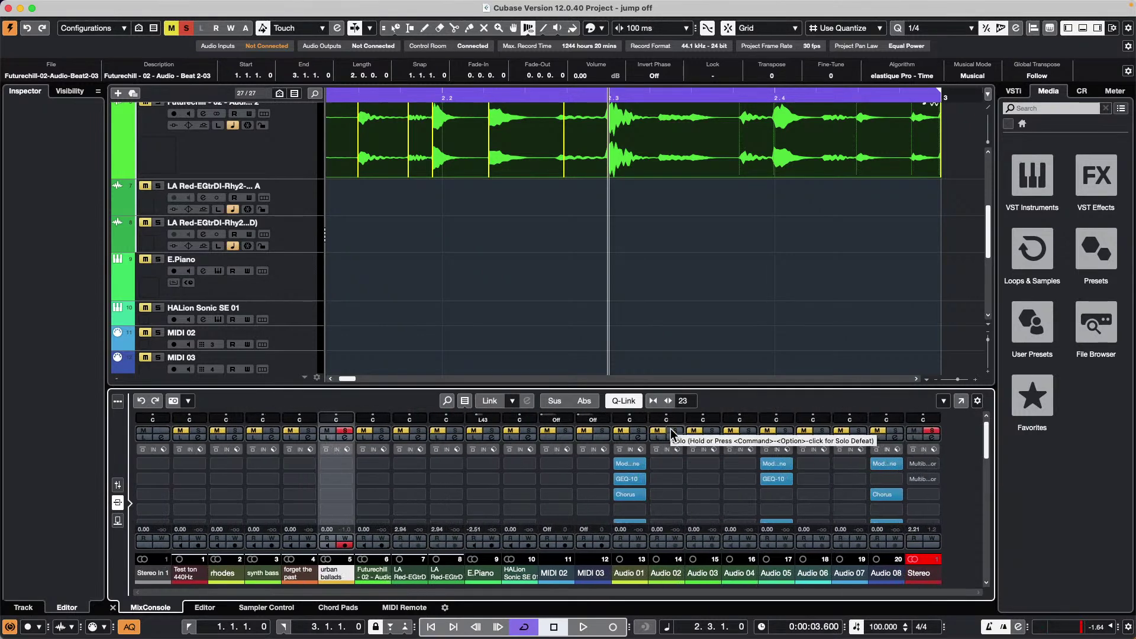
pyautogui.press('g')
pyautogui.press('g')
pyautogui.press('g')
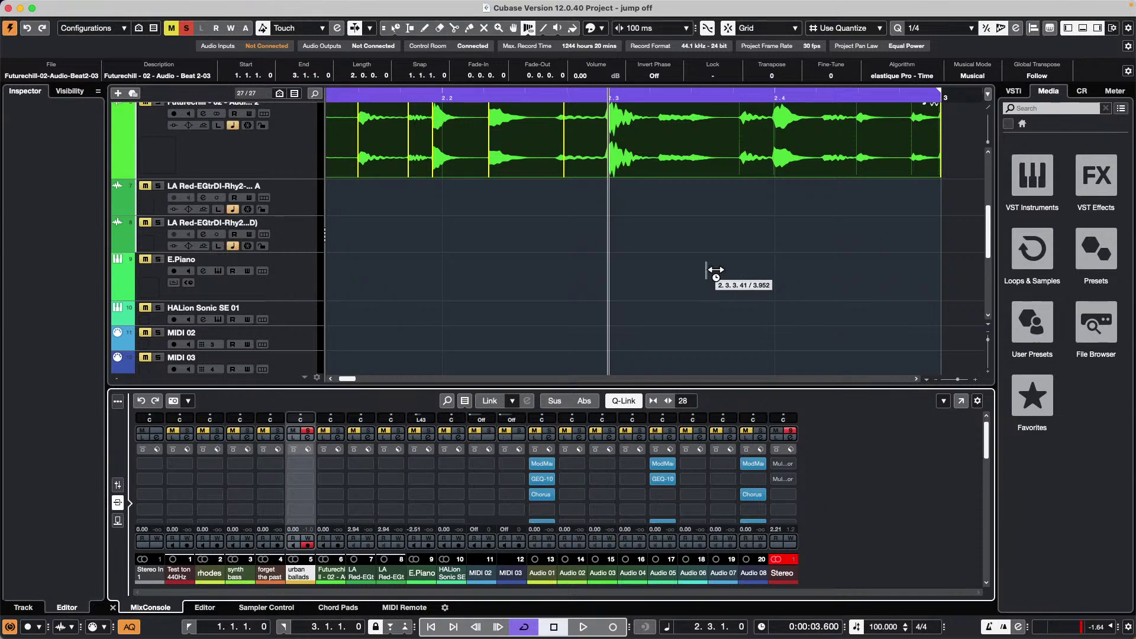
# Browse the EDM Toolbox set in Loops & Samples and filter it by "kick".
pyautogui.click(1019, 253)
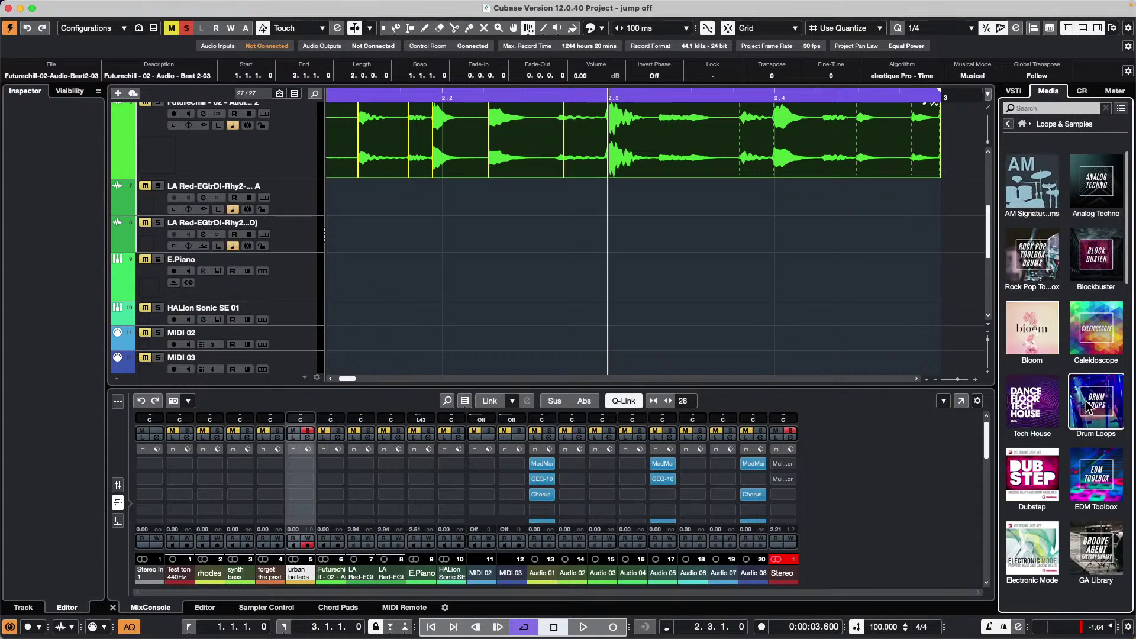
pyautogui.click(1104, 466)
pyautogui.scroll(-5, 1035, 198)
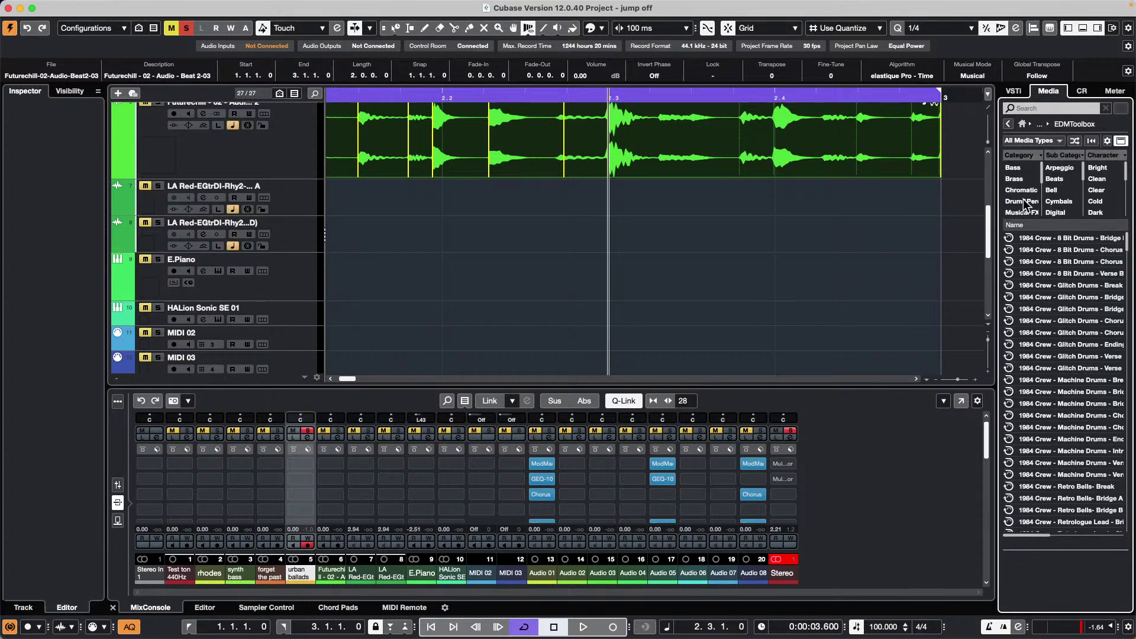
pyautogui.scroll(5, 1031, 205)
pyautogui.scroll(-1, 1028, 202)
pyautogui.click(1057, 107)
pyautogui.write('kick')
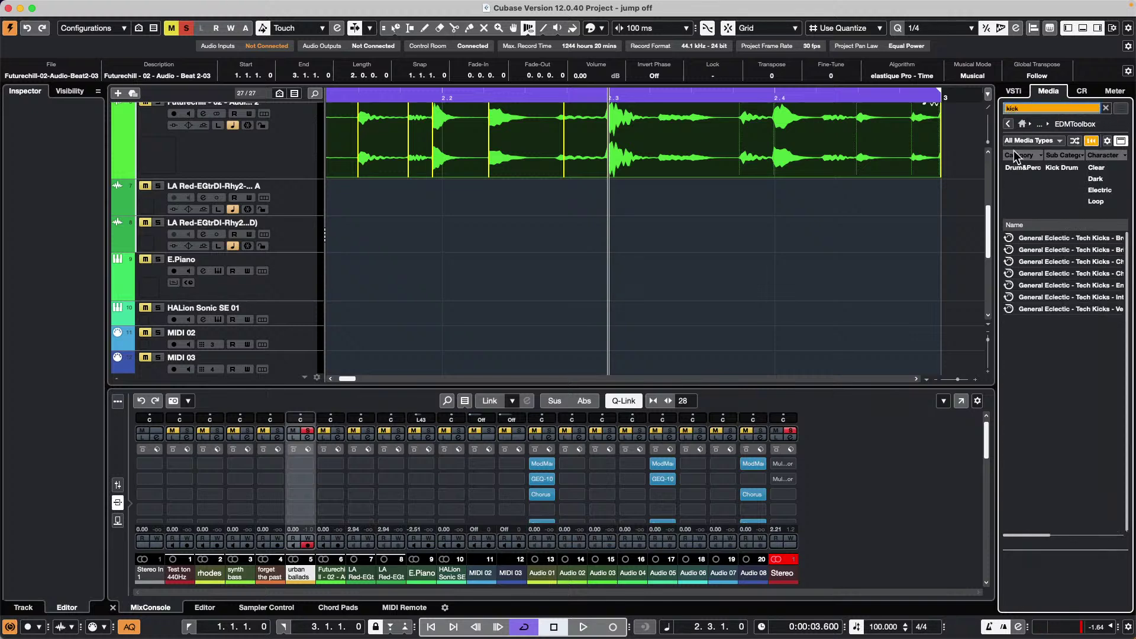
# Switch to the GA SE Library in Loops & Samples and audition kick samples, including FC01_DM_Kick2_SOR and FC01_DH_1_Kick2_UE.
pyautogui.click(1008, 124)
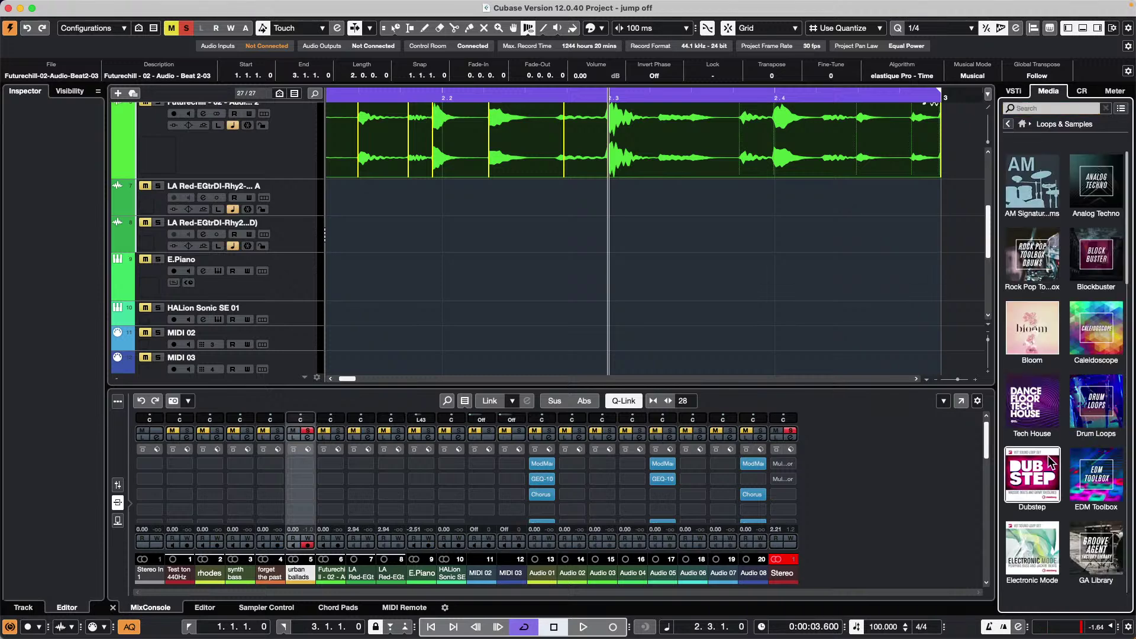
pyautogui.scroll(-5, 1053, 458)
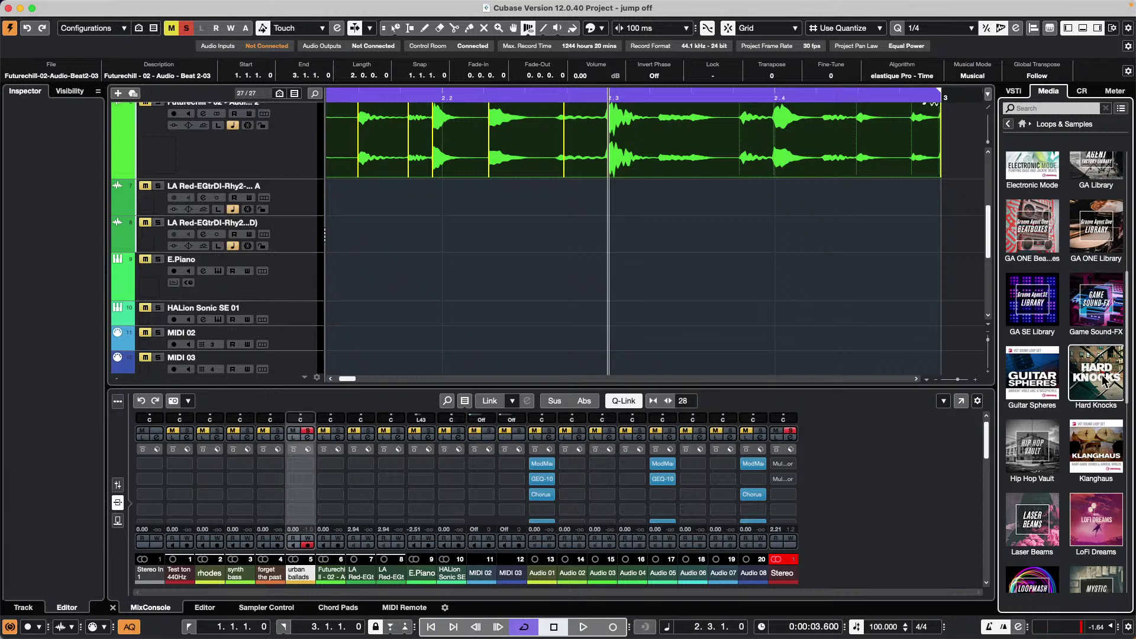
pyautogui.click(1023, 319)
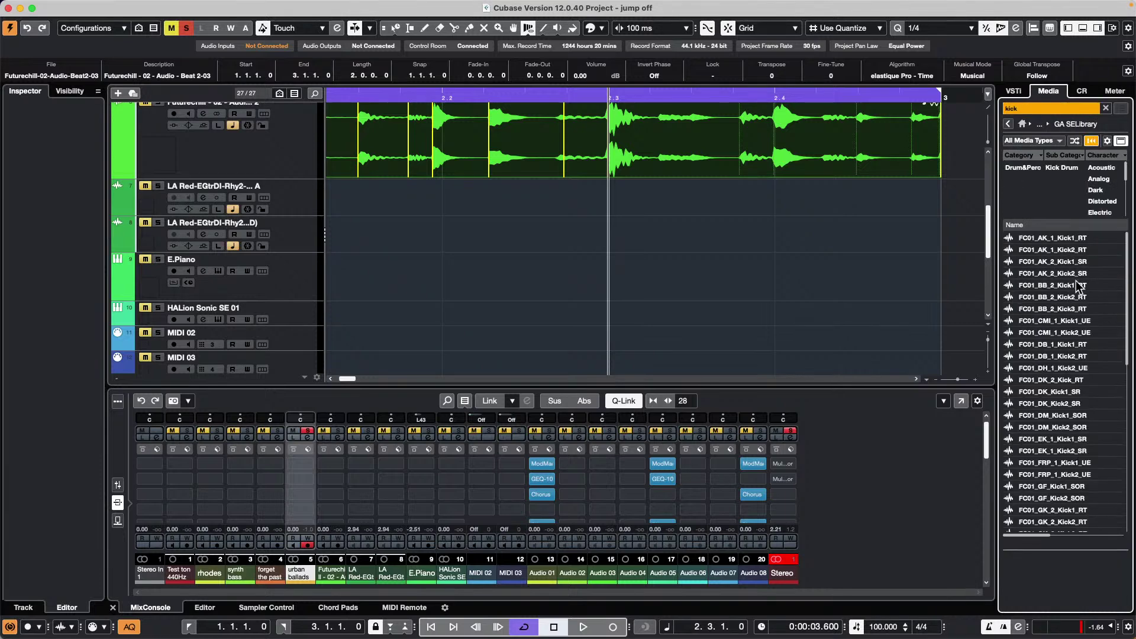
pyautogui.click(1042, 368)
pyautogui.click(1039, 422)
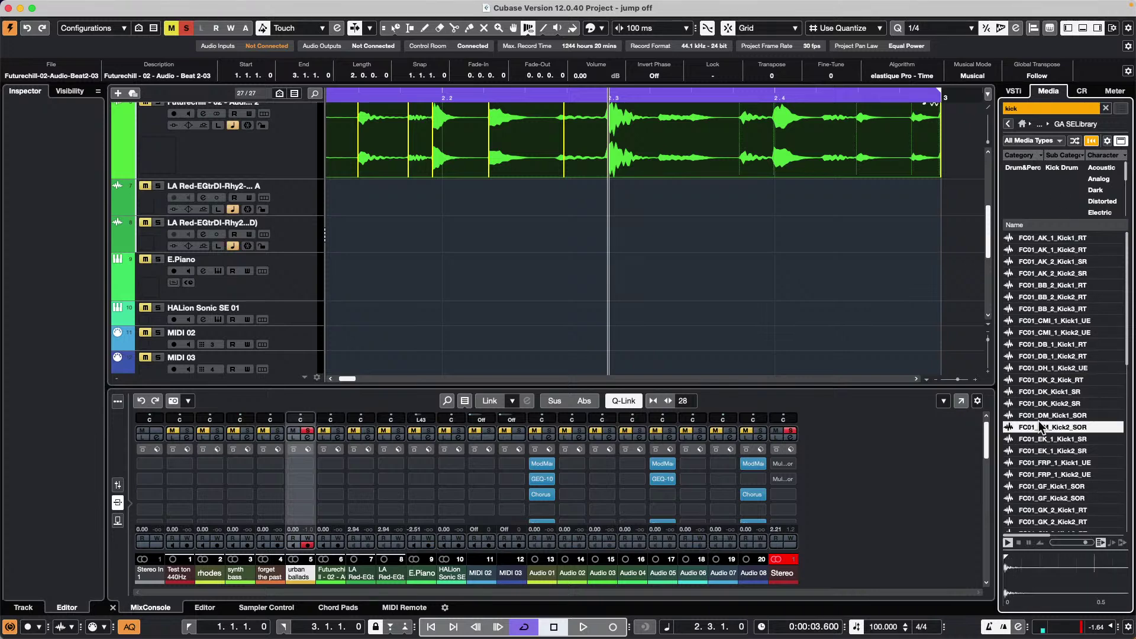
pyautogui.click(1052, 322)
pyautogui.click(1042, 368)
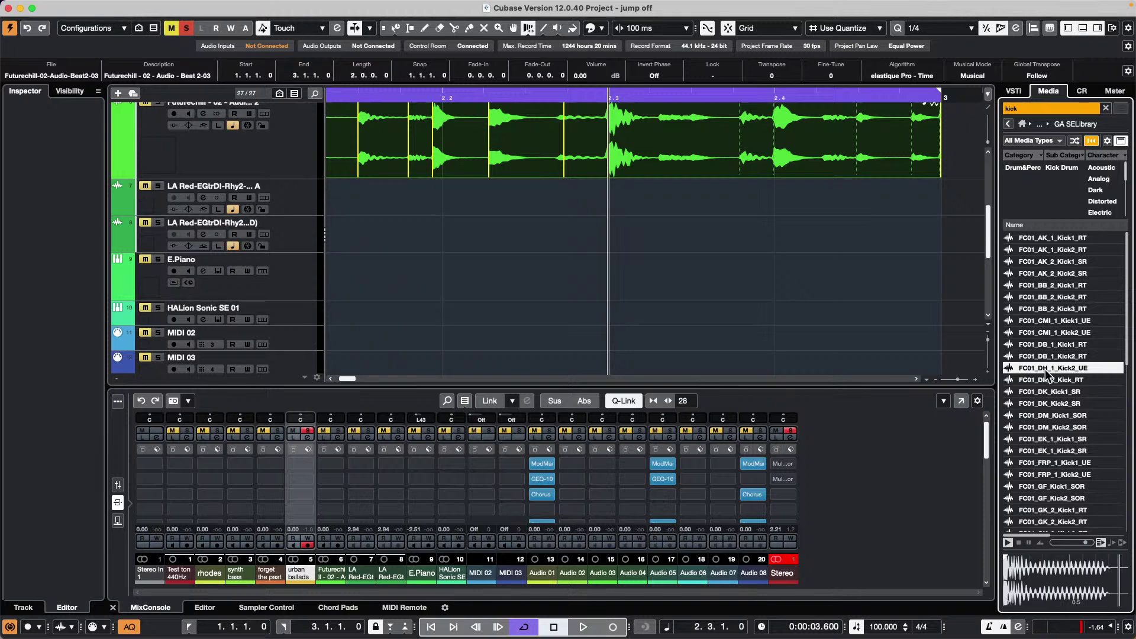
# Place the FC01_DH_1_Kick2_UE sample on the Futurechill track behind the loop and move it to start at 3.3.1.
pyautogui.moveTo(1041, 372); pyautogui.dragTo(894, 142)
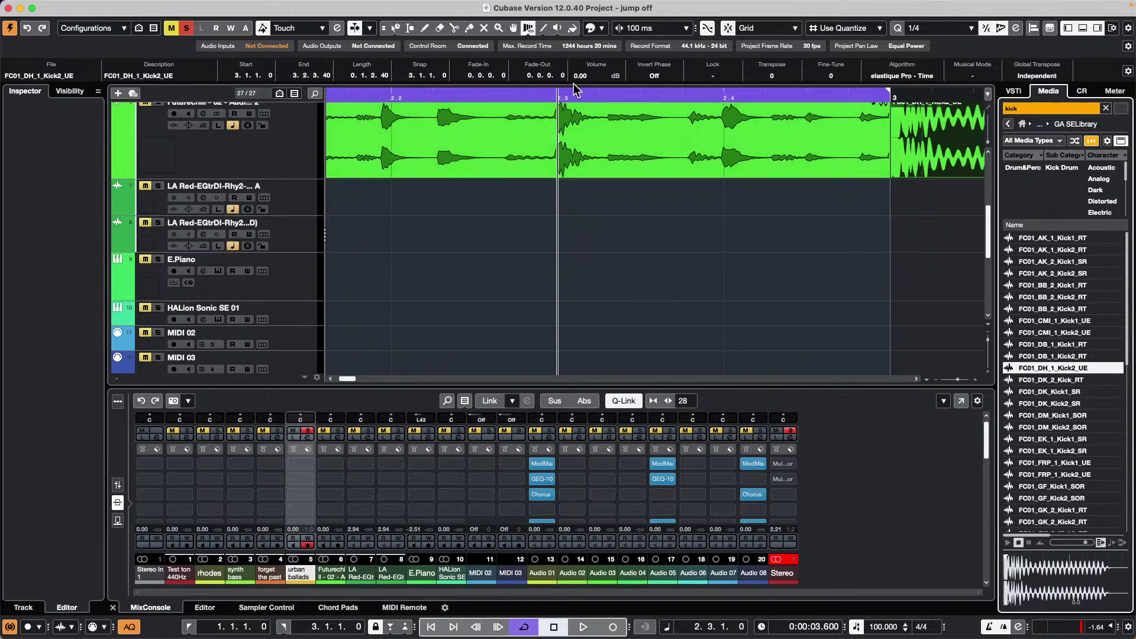
pyautogui.moveTo(562, 96); pyautogui.dragTo(531, 103)
pyautogui.moveTo(654, 164)
pyautogui.mouseDown()
pyautogui.moveTo(690, 148)
pyautogui.moveTo(651, 164)
pyautogui.mouseUp()
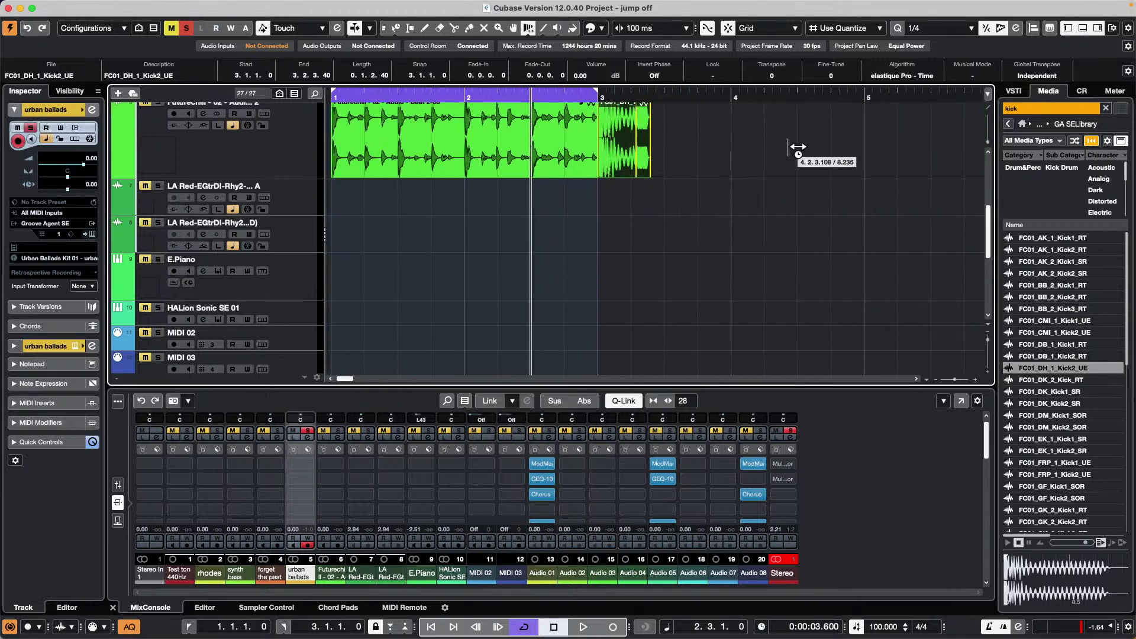
pyautogui.press('Delete')
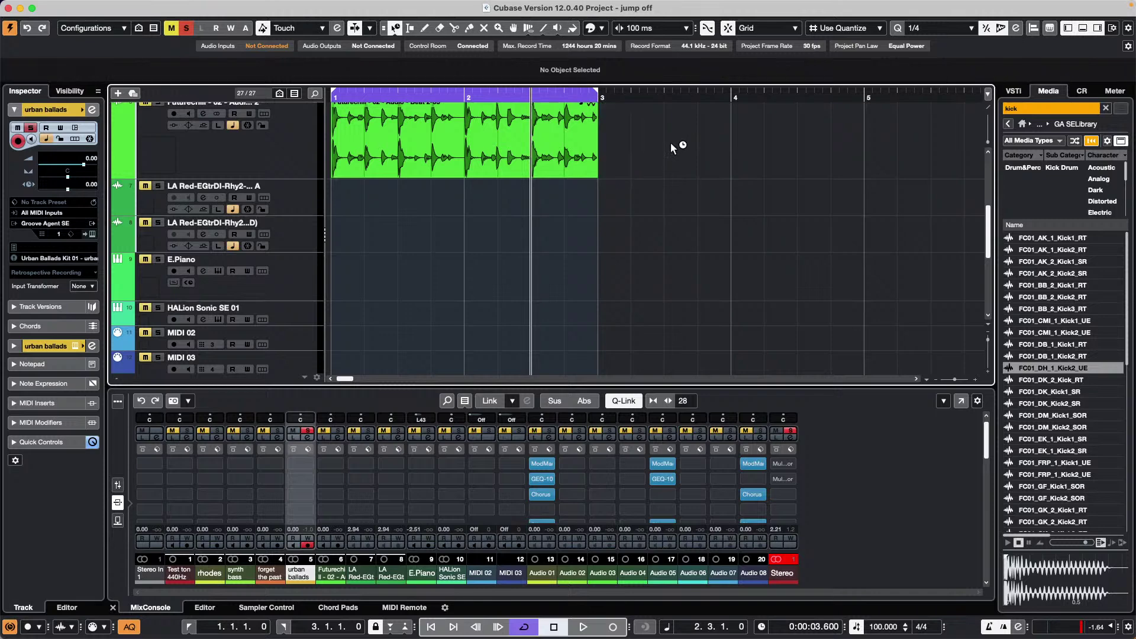
pyautogui.press('super+z')
pyautogui.moveTo(632, 161); pyautogui.dragTo(700, 165)
# Set the playback position to the kick sample at 3.3, solo the Futurechill track and play the kick.
pyautogui.moveTo(669, 94); pyautogui.dragTo(623, 132)
pyautogui.press('space')
pyautogui.press('space')
pyautogui.scroll(1, 226, 155)
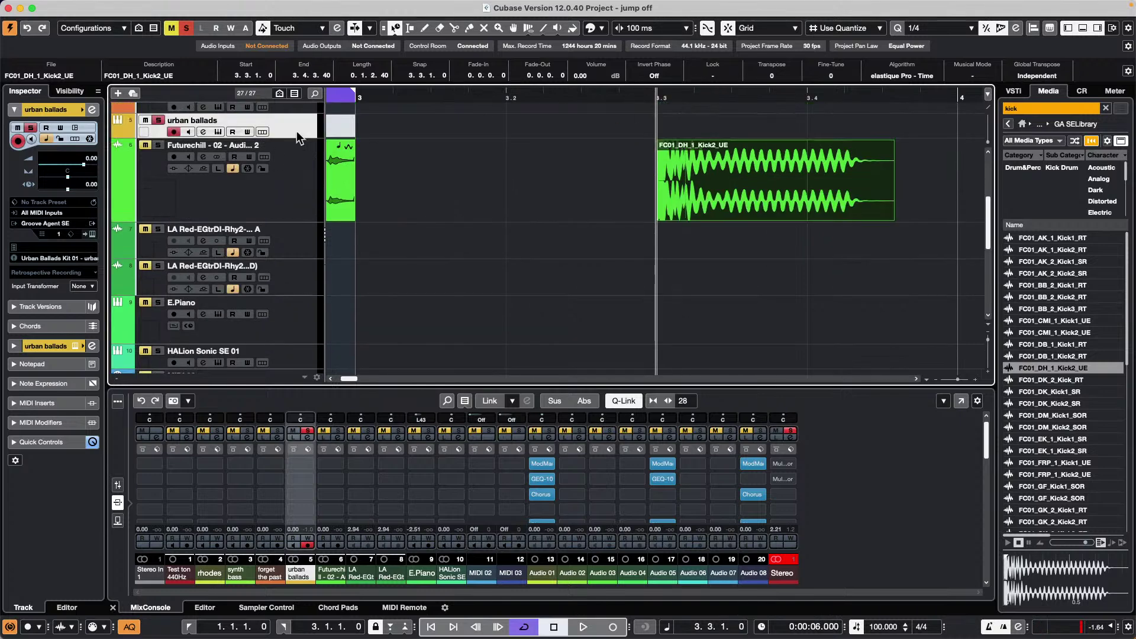
pyautogui.click(158, 145)
pyautogui.press('space')
pyautogui.press('space')
# Apply the Pitch Shift offline process to the FC01_DH_1_Kick2_UE event.
pyautogui.click(771, 211)
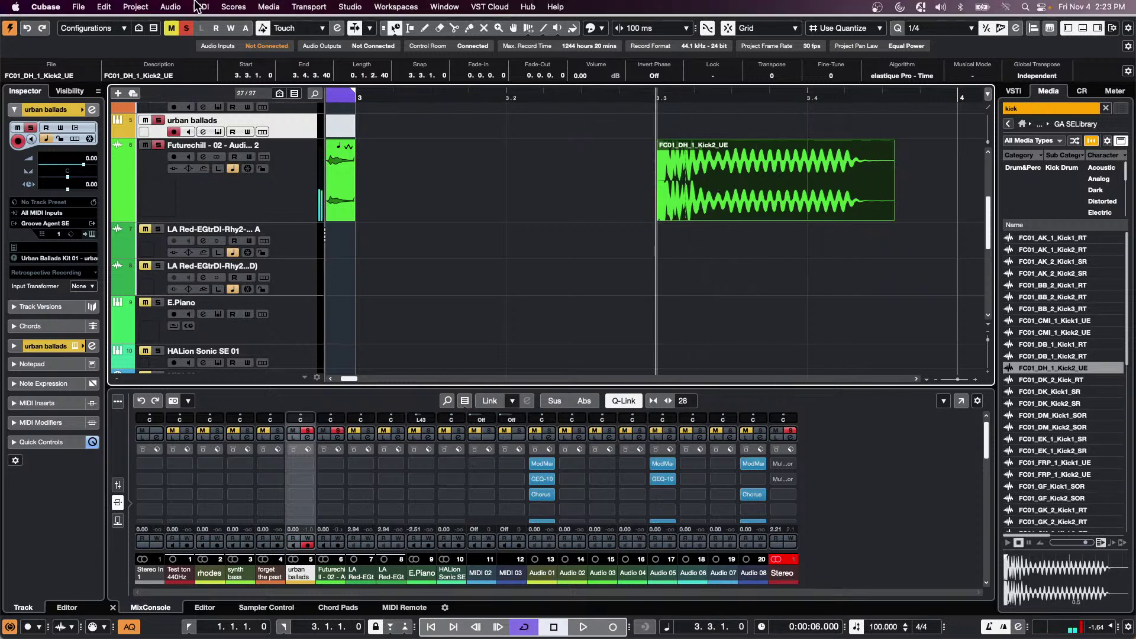
pyautogui.click(147, 7)
pyautogui.moveTo(171, 7)
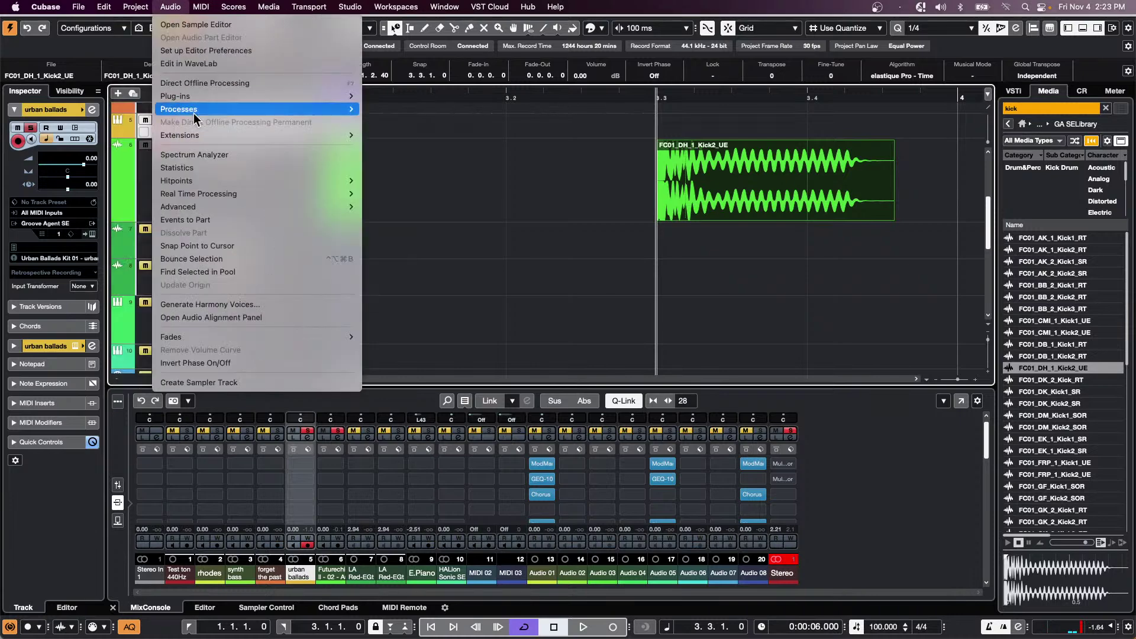
pyautogui.moveTo(207, 109)
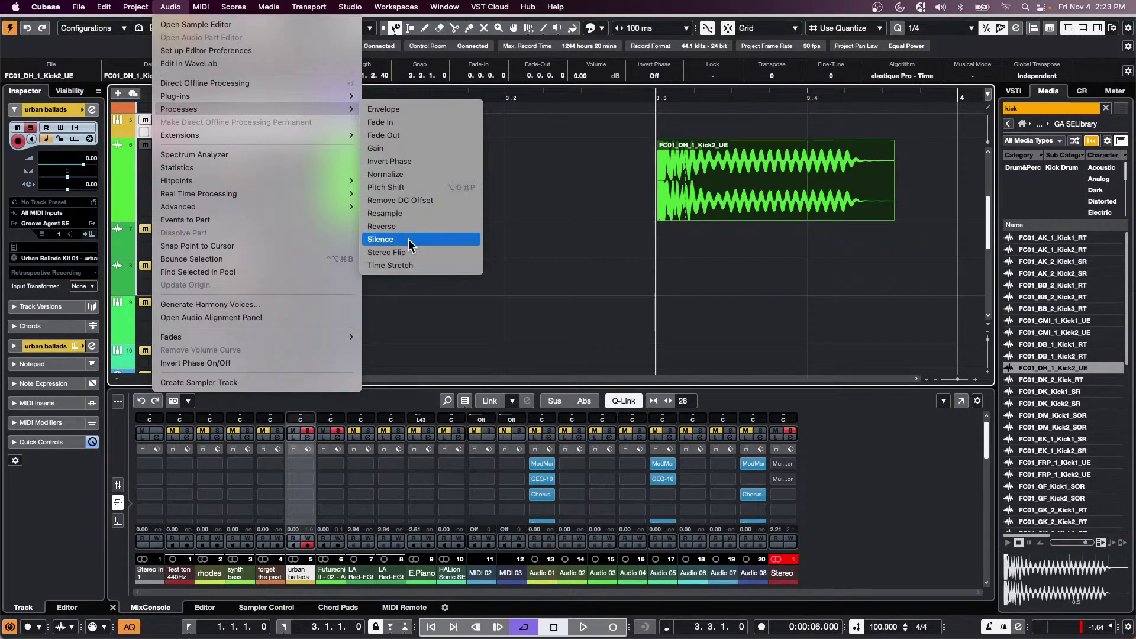
pyautogui.click(420, 191)
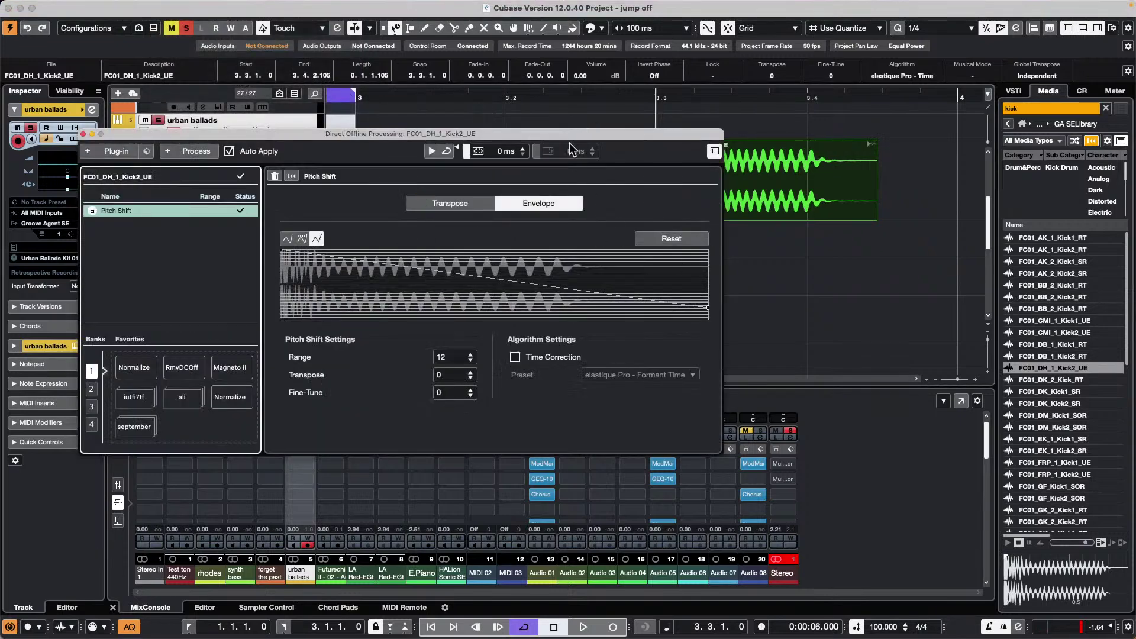
# Lower the start of the kick's pitch envelope to transpose 2, fine-tune 19, and play the event.
pyautogui.moveTo(282, 252); pyautogui.dragTo(279, 278)
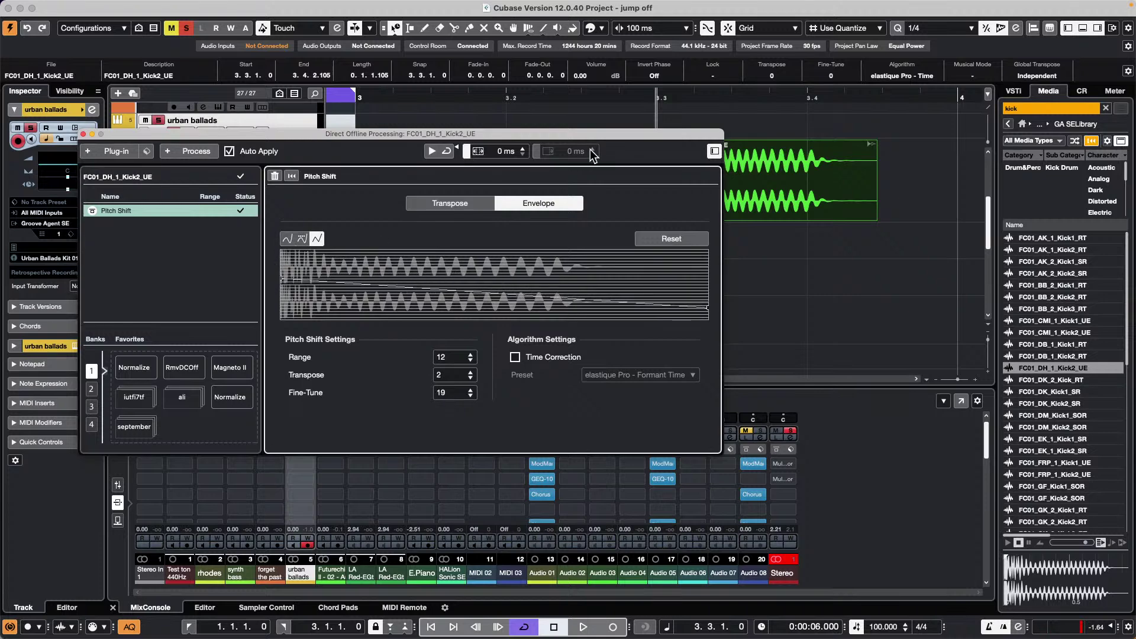
pyautogui.moveTo(595, 135); pyautogui.dragTo(560, 296)
pyautogui.press('space')
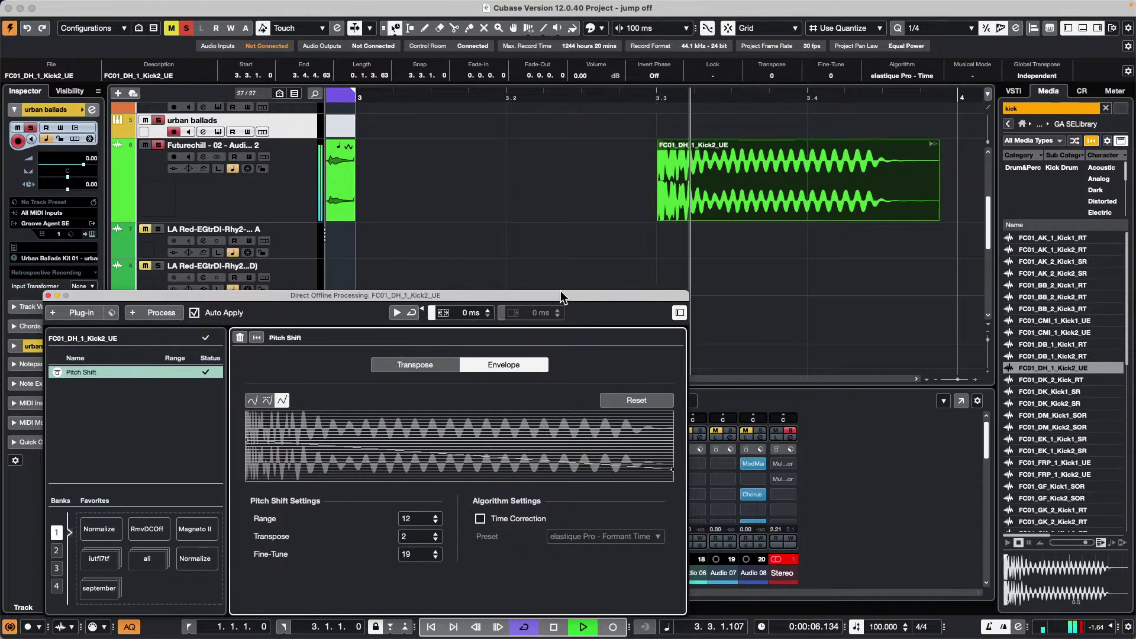
pyautogui.press('space')
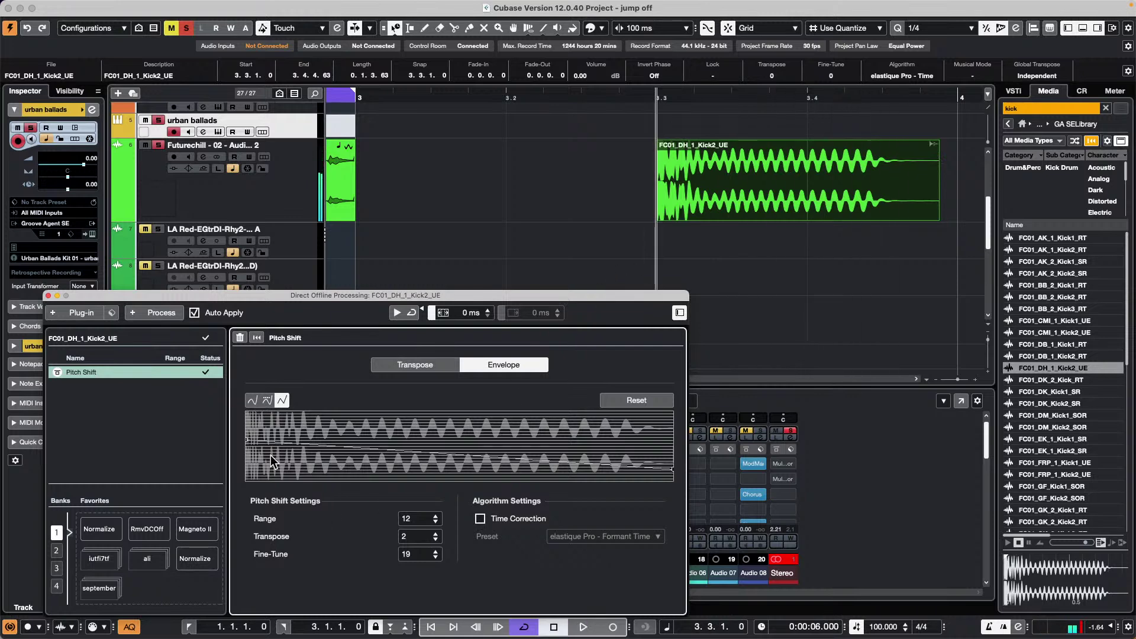
# Set the pitch envelope's start to -12 semitones and its end to about 10, add a middle point at 12, and audition it.
pyautogui.moveTo(247, 440); pyautogui.dragTo(250, 491)
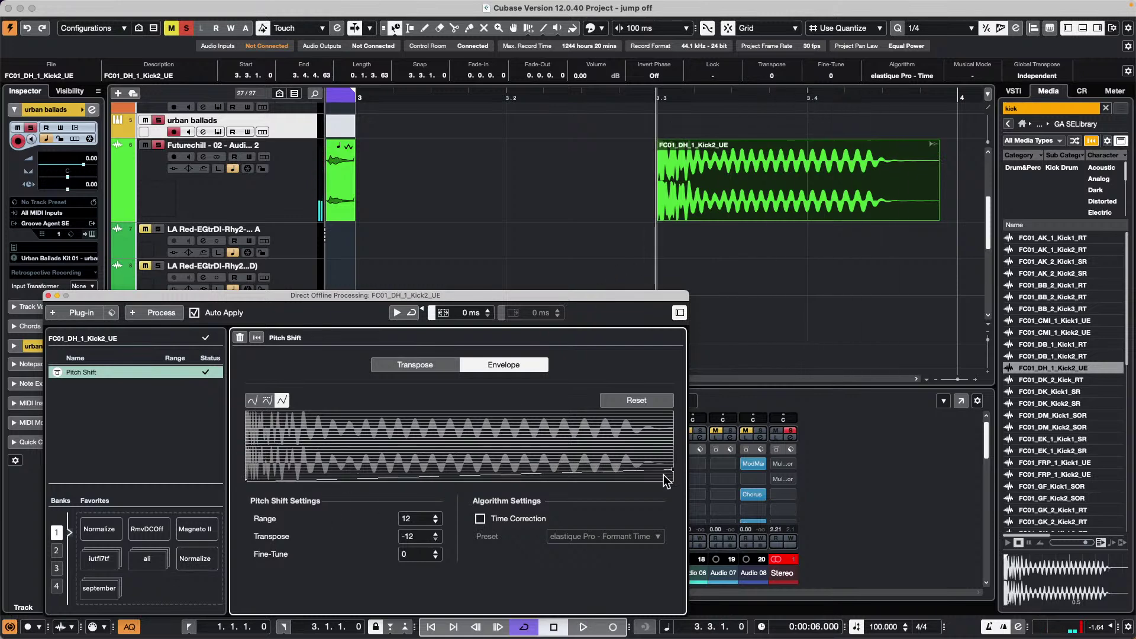
pyautogui.moveTo(673, 472); pyautogui.dragTo(657, 422)
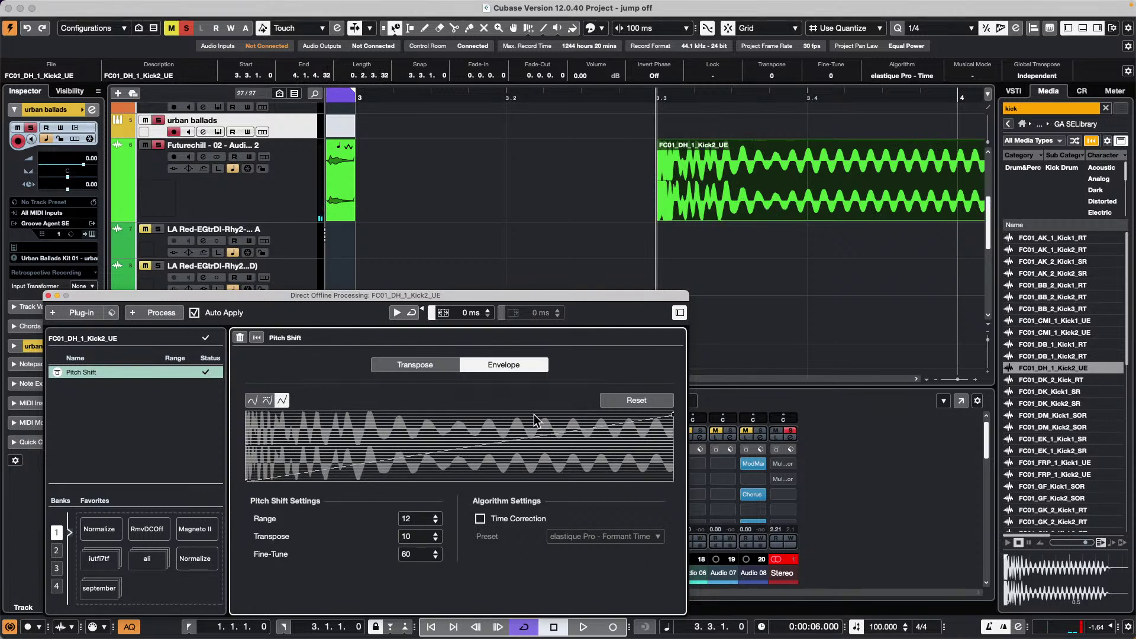
pyautogui.moveTo(439, 457); pyautogui.dragTo(422, 413)
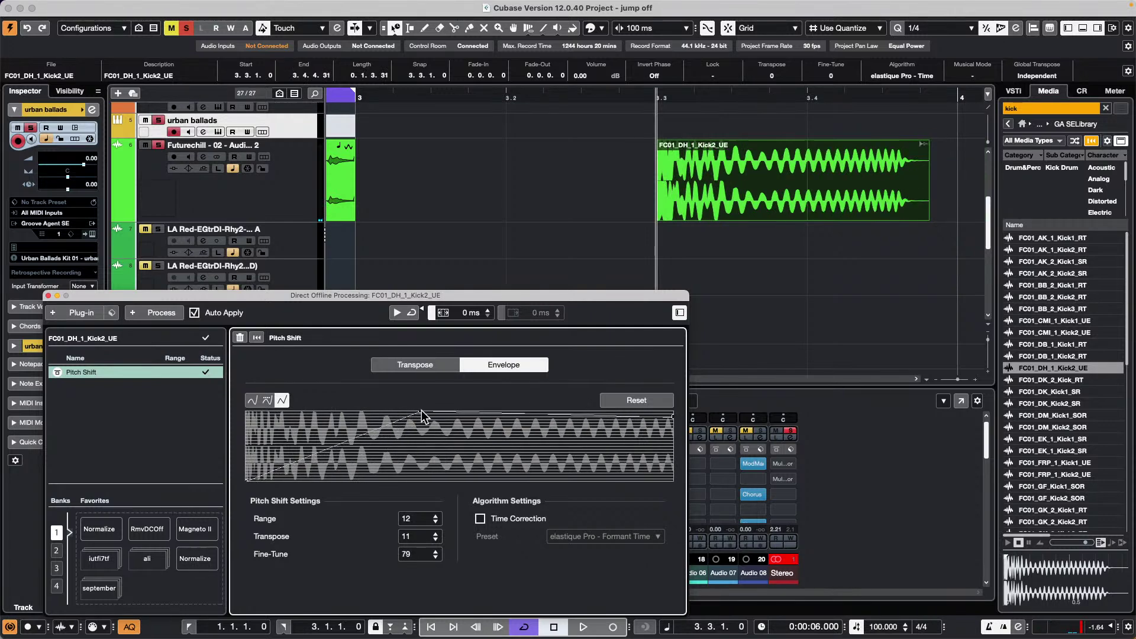
pyautogui.press('space')
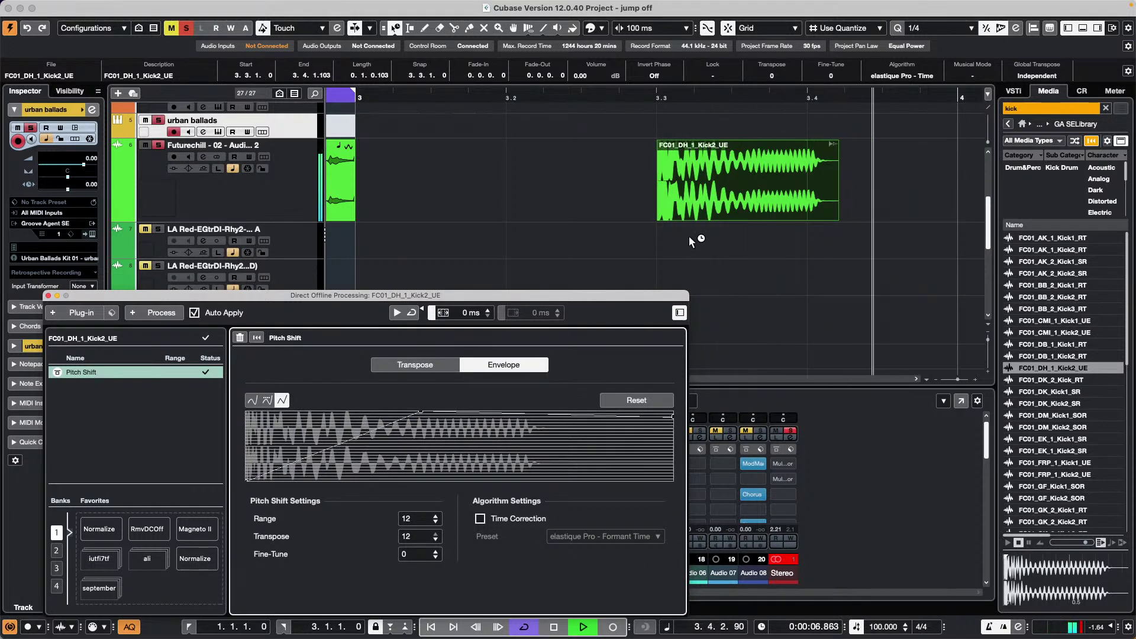
pyautogui.press('space')
# Raise the pitch envelope's start to 12, move its middle point earlier and down to -10, audition the kick and close offline processing.
pyautogui.hscroll(-5, 688, 151)
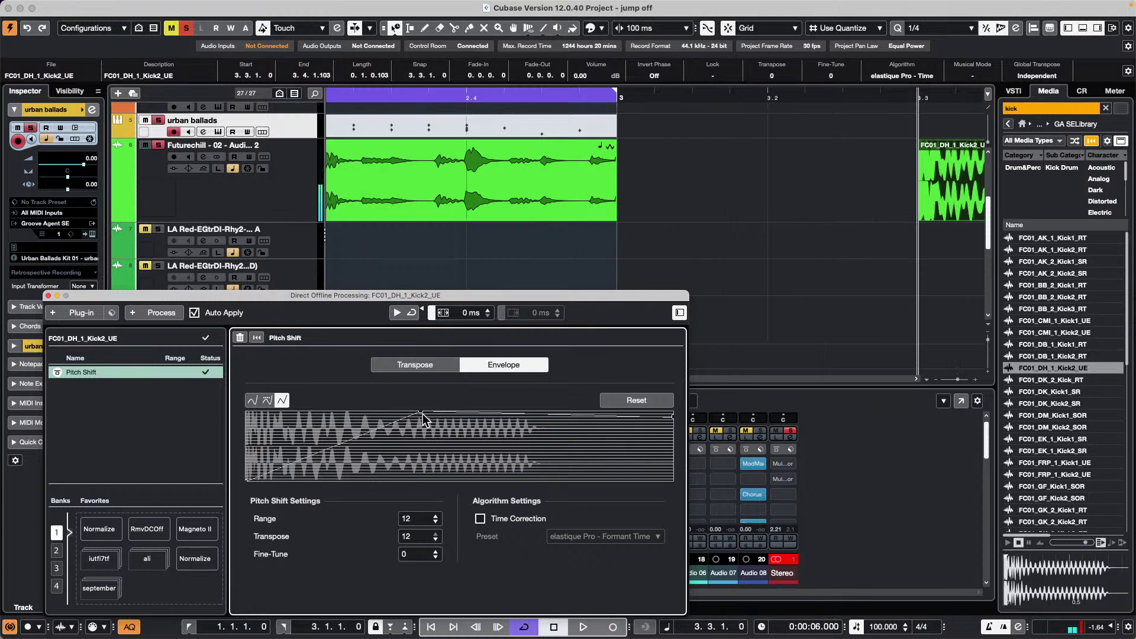
pyautogui.moveTo(250, 480); pyautogui.dragTo(247, 385)
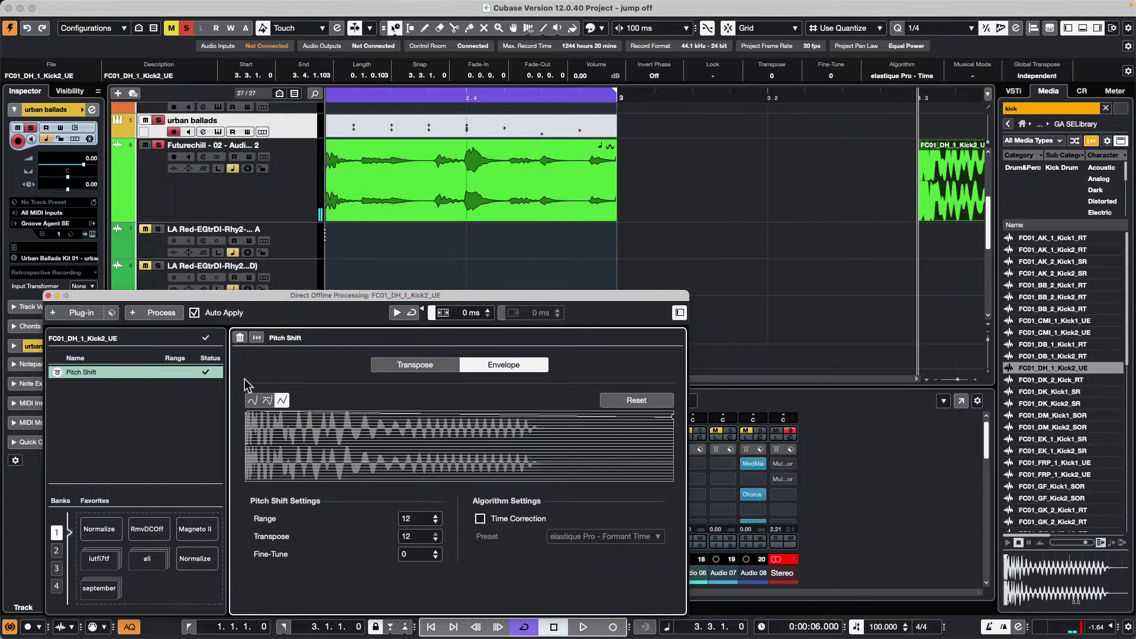
pyautogui.moveTo(421, 416); pyautogui.dragTo(336, 475)
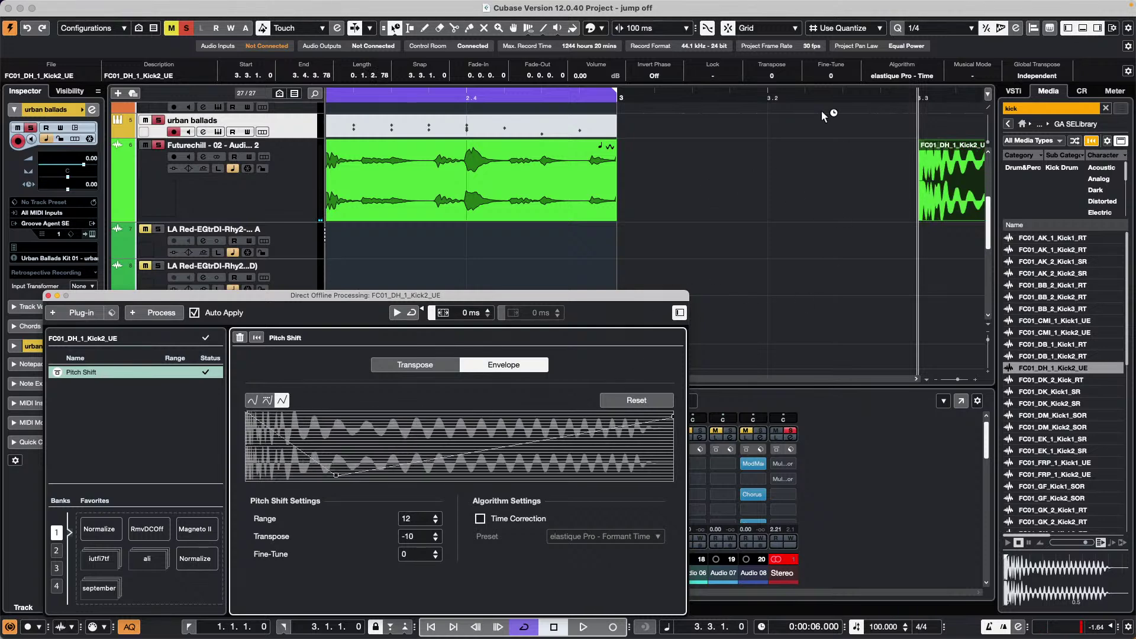
pyautogui.press('space')
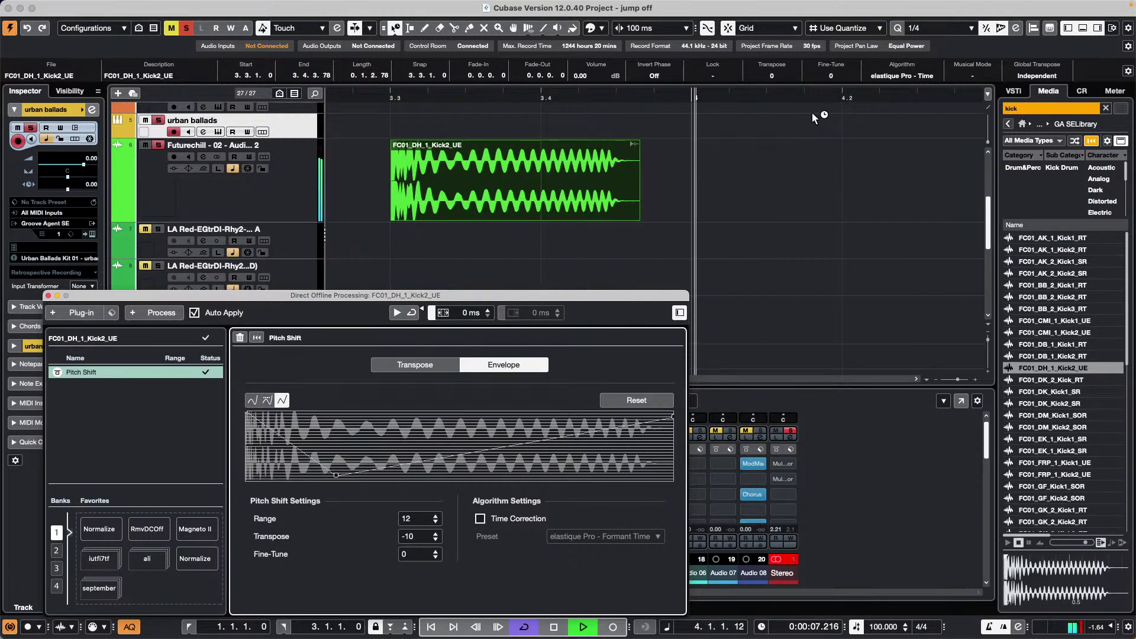
pyautogui.press('space')
pyautogui.click(384, 110)
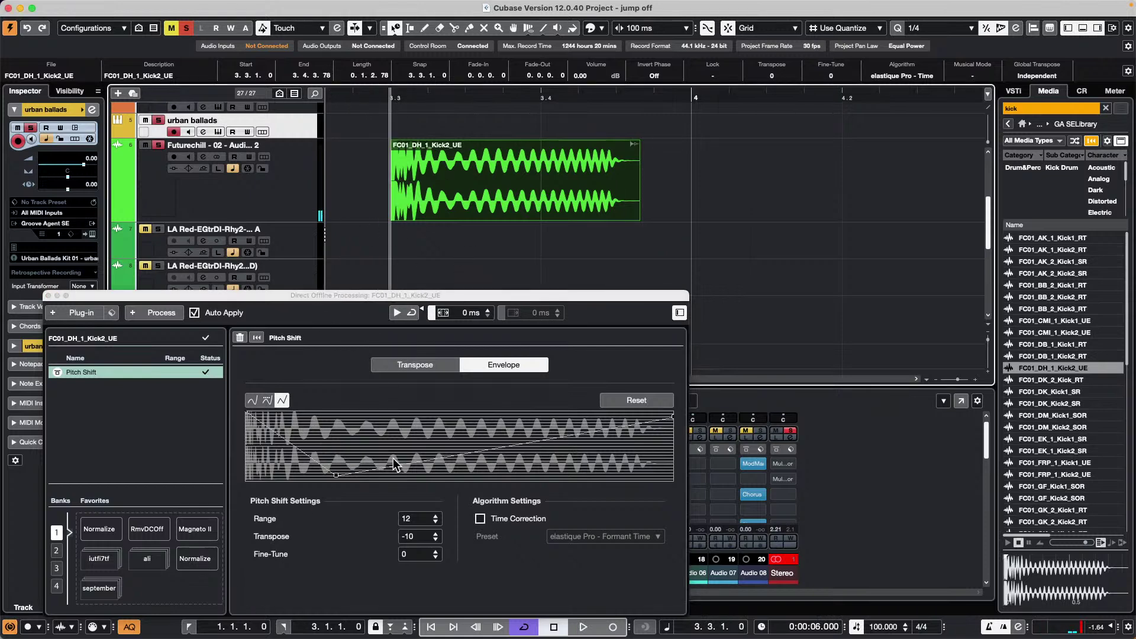
pyautogui.click(48, 296)
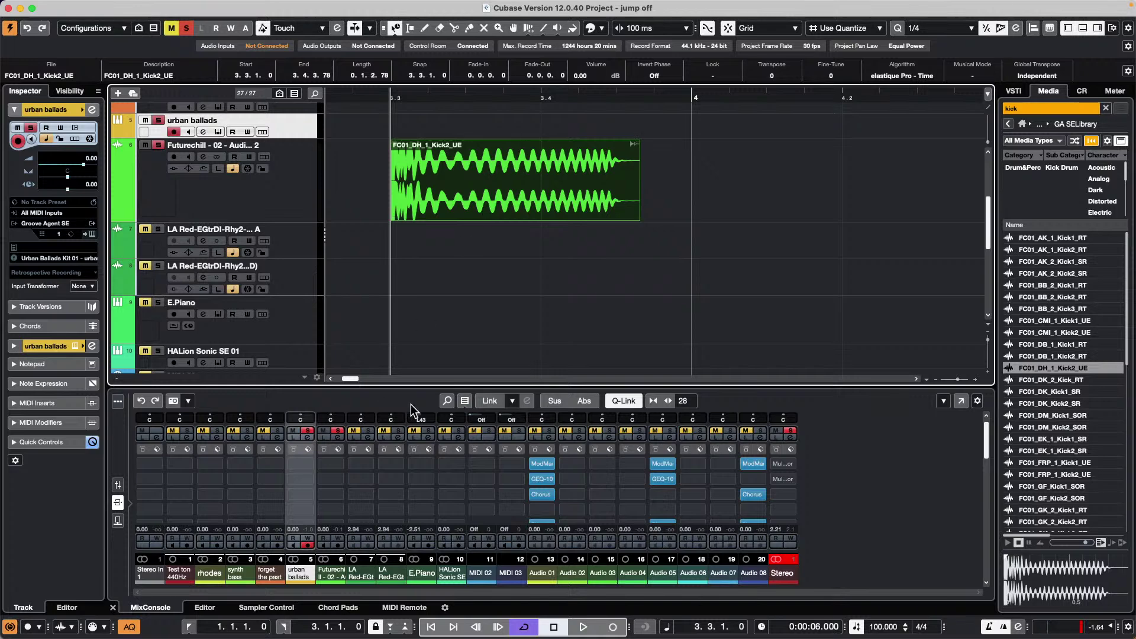
# Load the pitch-shifted kick event into Sampler Control as a new sampler track.
pyautogui.click(266, 607)
pyautogui.moveTo(486, 192); pyautogui.dragTo(527, 471)
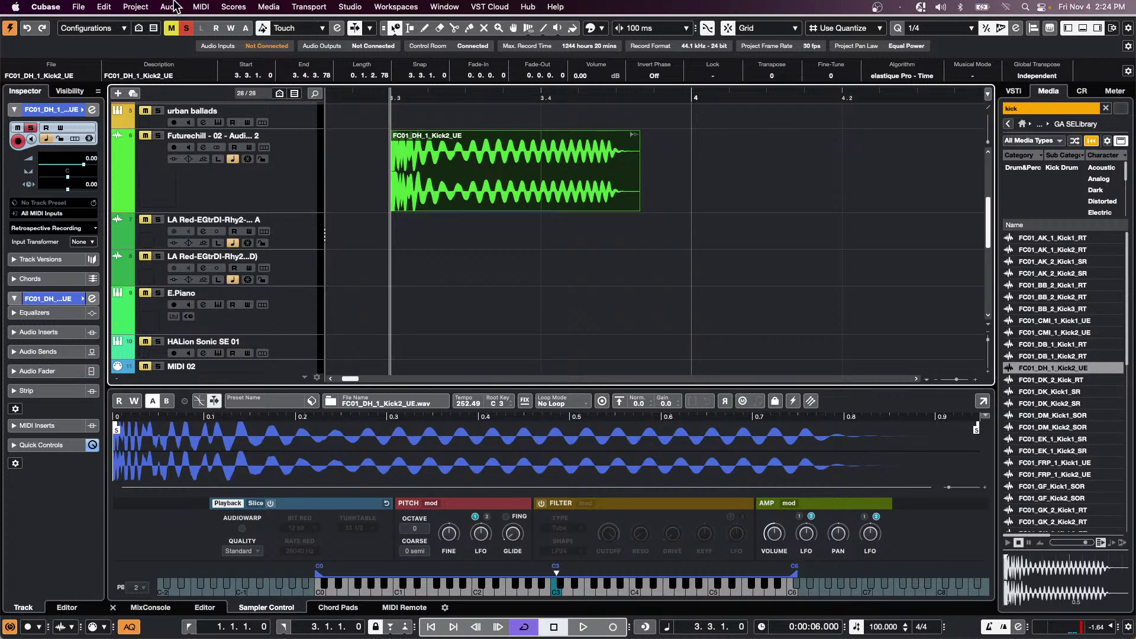
# Open Pitch Shift offline processing for the kick event, delete all of its processes and close the processing window.
pyautogui.click(171, 6)
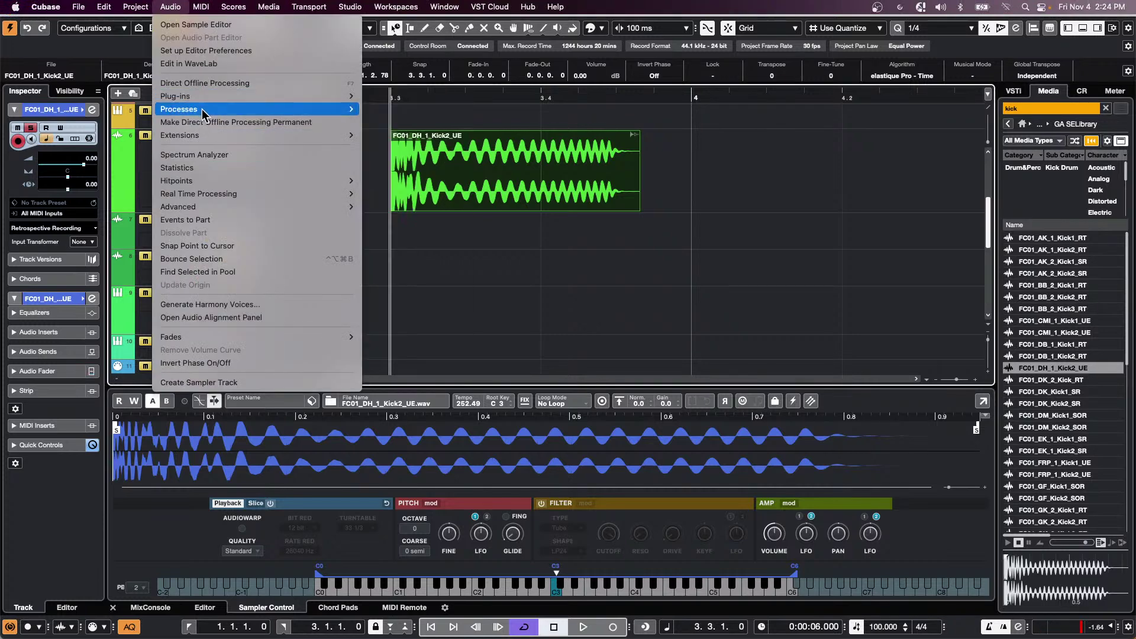
pyautogui.moveTo(203, 111)
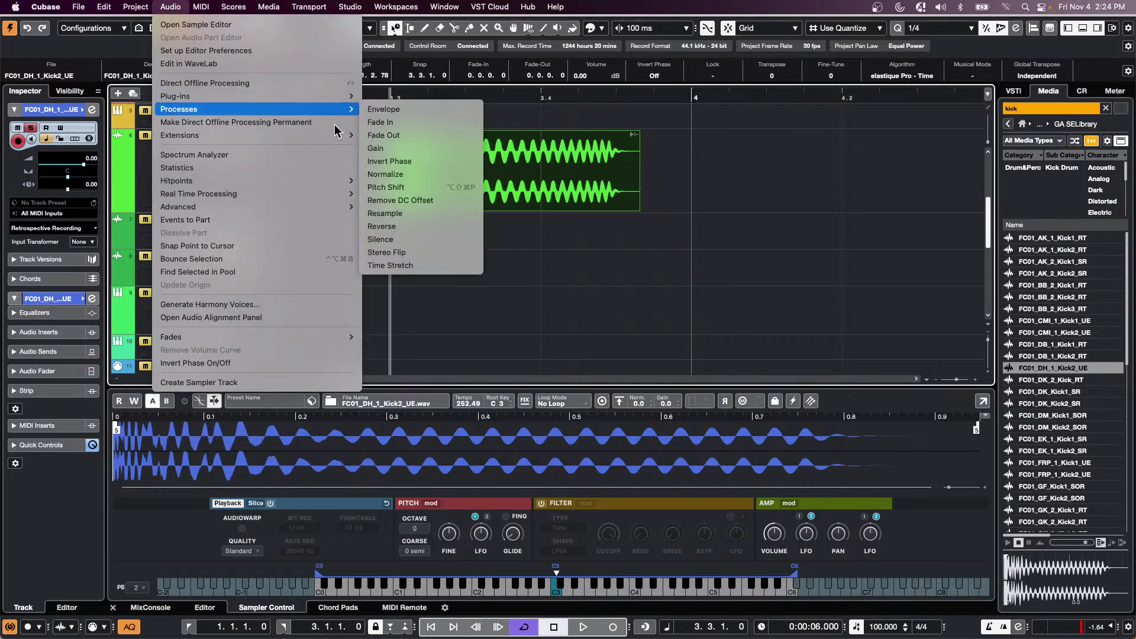
pyautogui.click(441, 188)
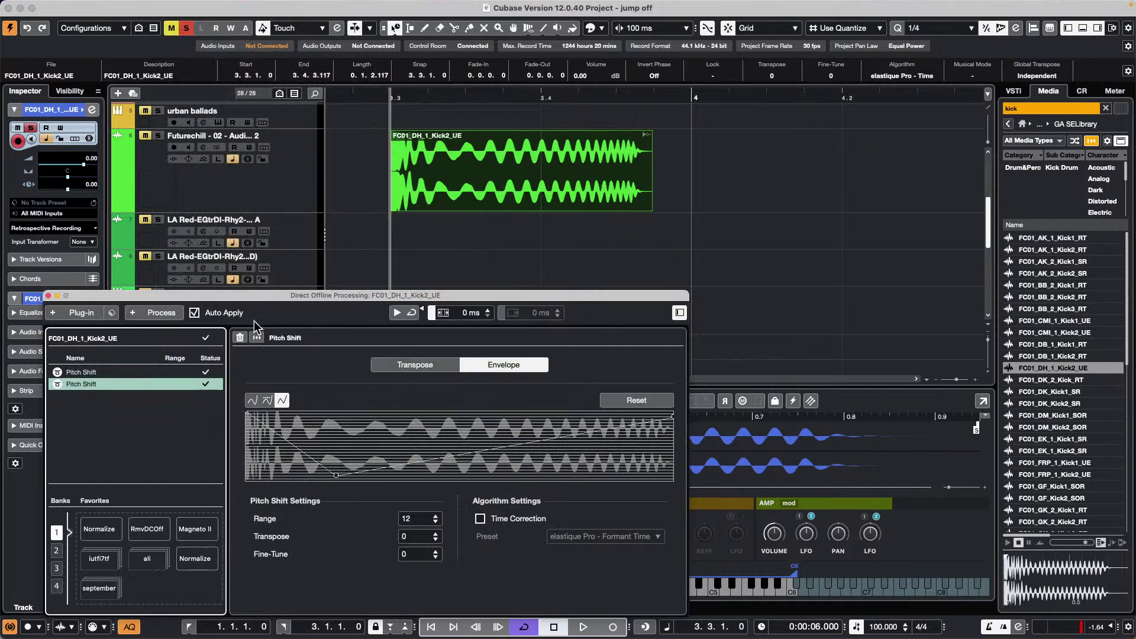
pyautogui.rightClick(122, 382)
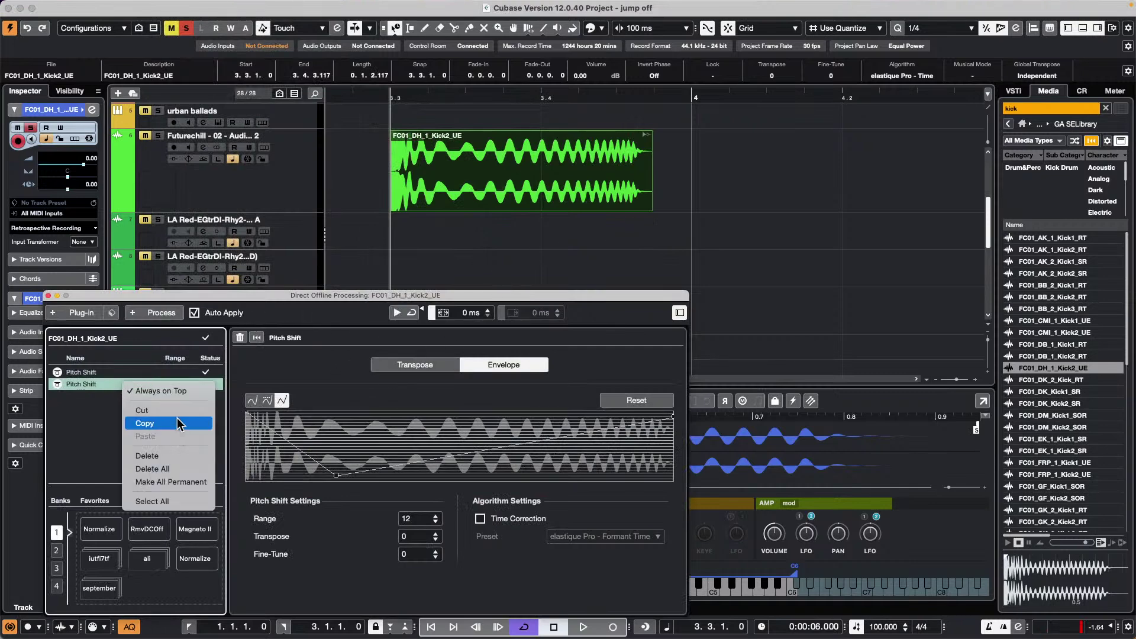
pyautogui.click(178, 473)
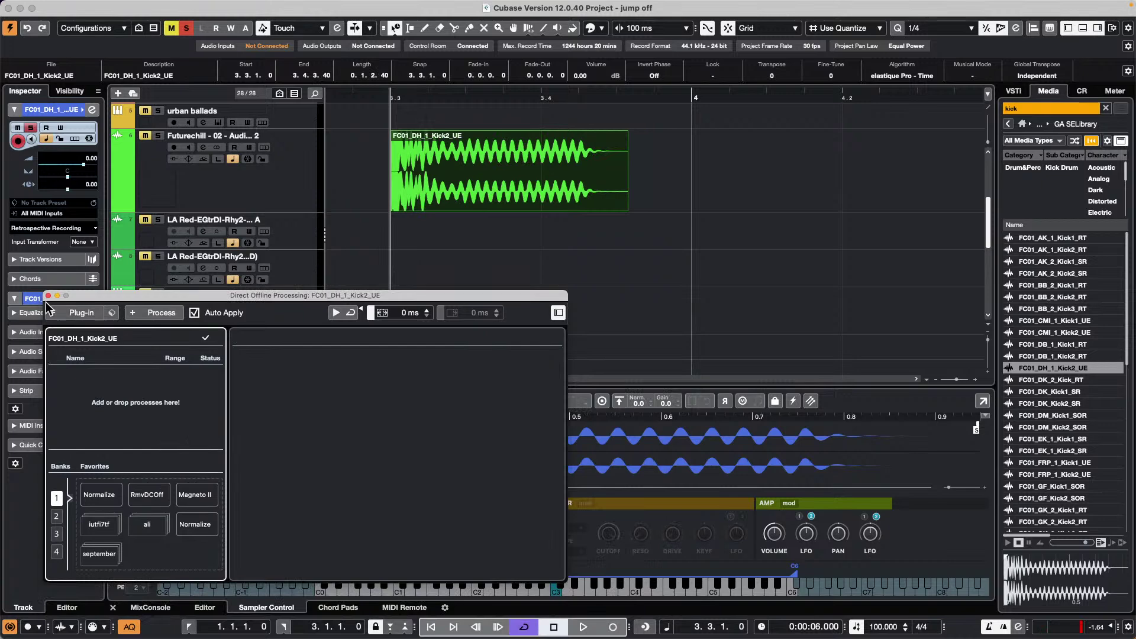
pyautogui.click(49, 295)
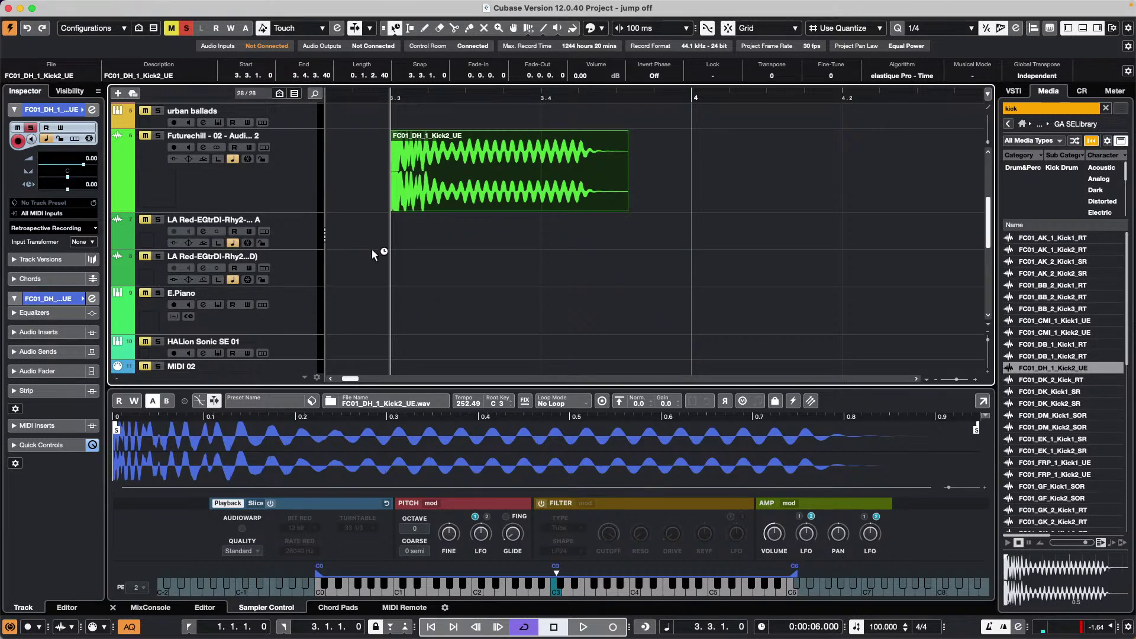
# Select the E.Piano part that starts at bar 7 and set the locators to its length.
pyautogui.scroll(5, 431, 248)
pyautogui.click(435, 84)
pyautogui.moveTo(435, 84); pyautogui.dragTo(432, 51)
pyautogui.scroll(-5, 473, 207)
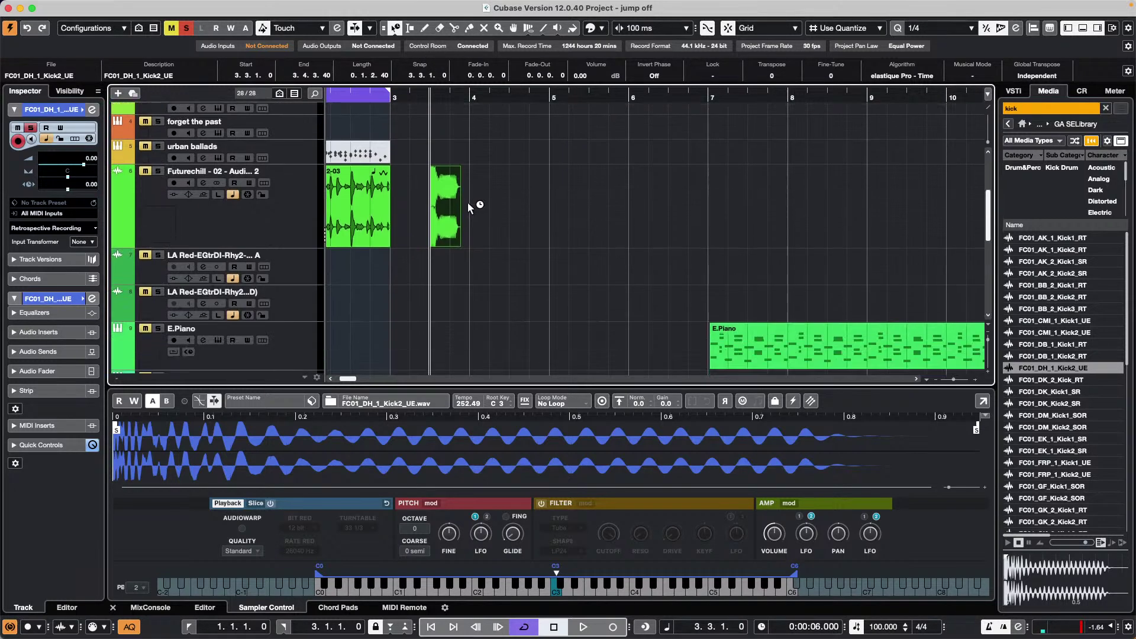
pyautogui.moveTo(554, 94); pyautogui.dragTo(543, 59)
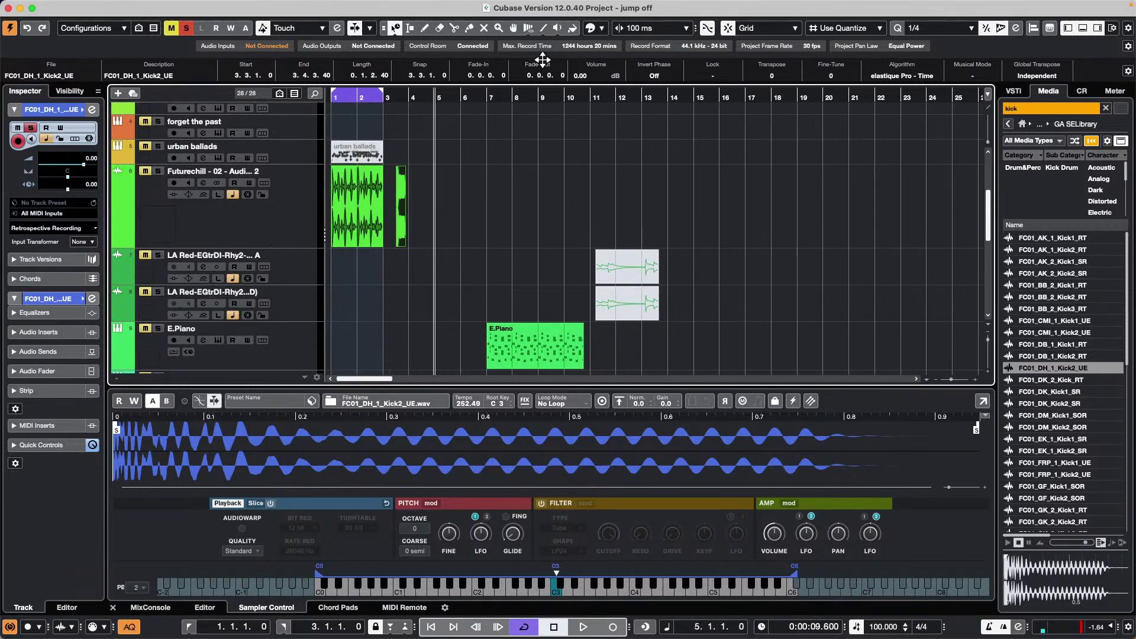
pyautogui.rightClick(500, 292)
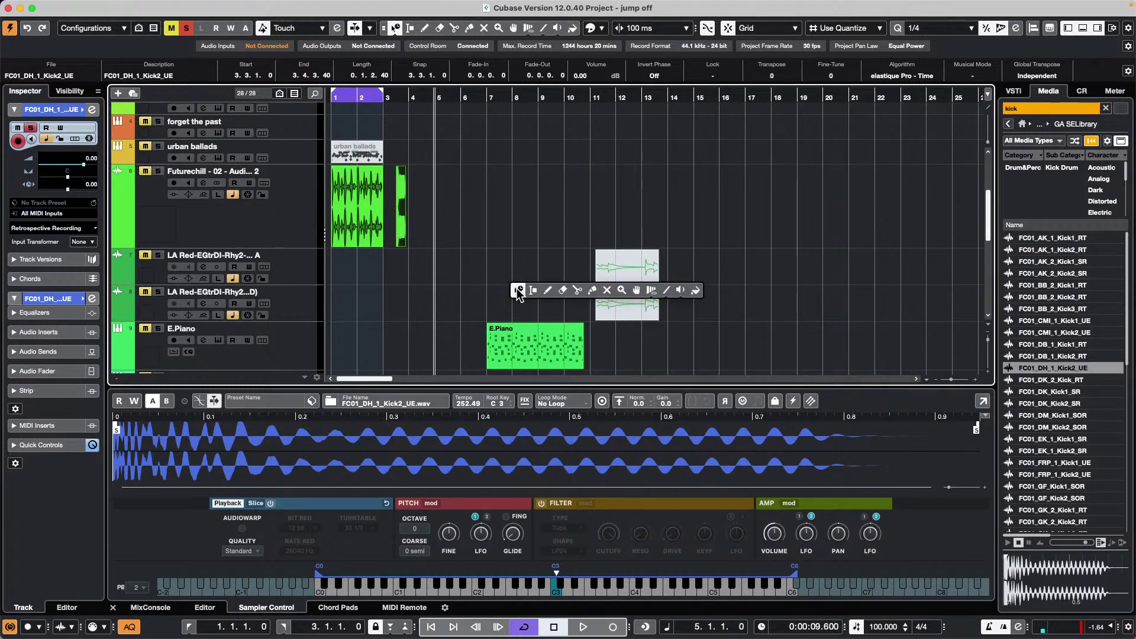
pyautogui.click(548, 292)
pyautogui.rightClick(513, 342)
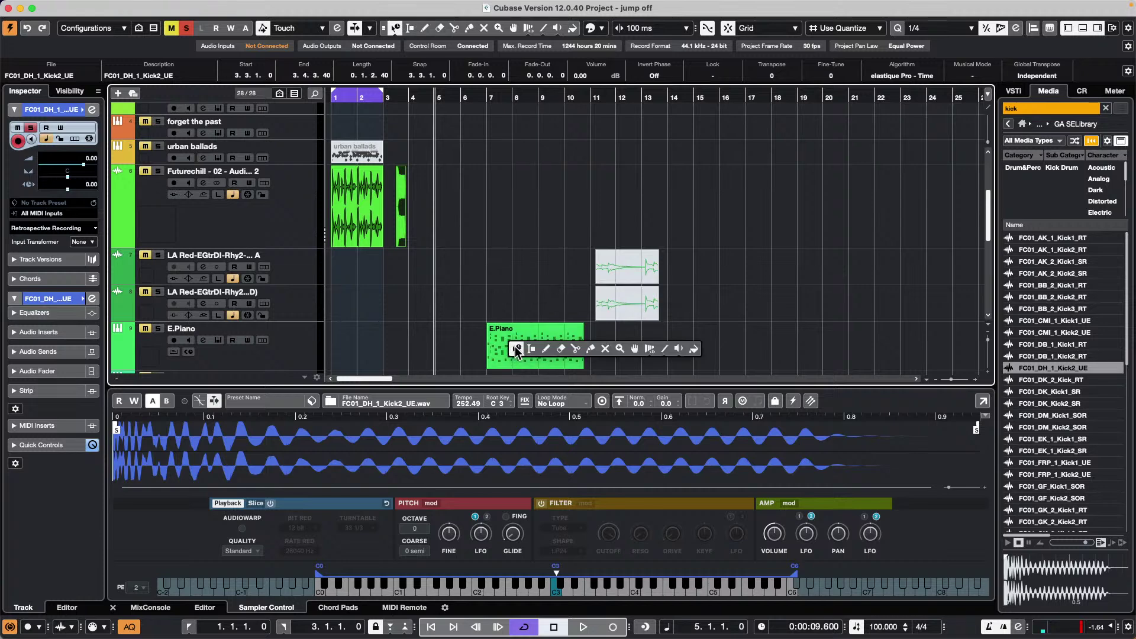
pyautogui.click(521, 342)
pyautogui.click(516, 342)
pyautogui.press('p')
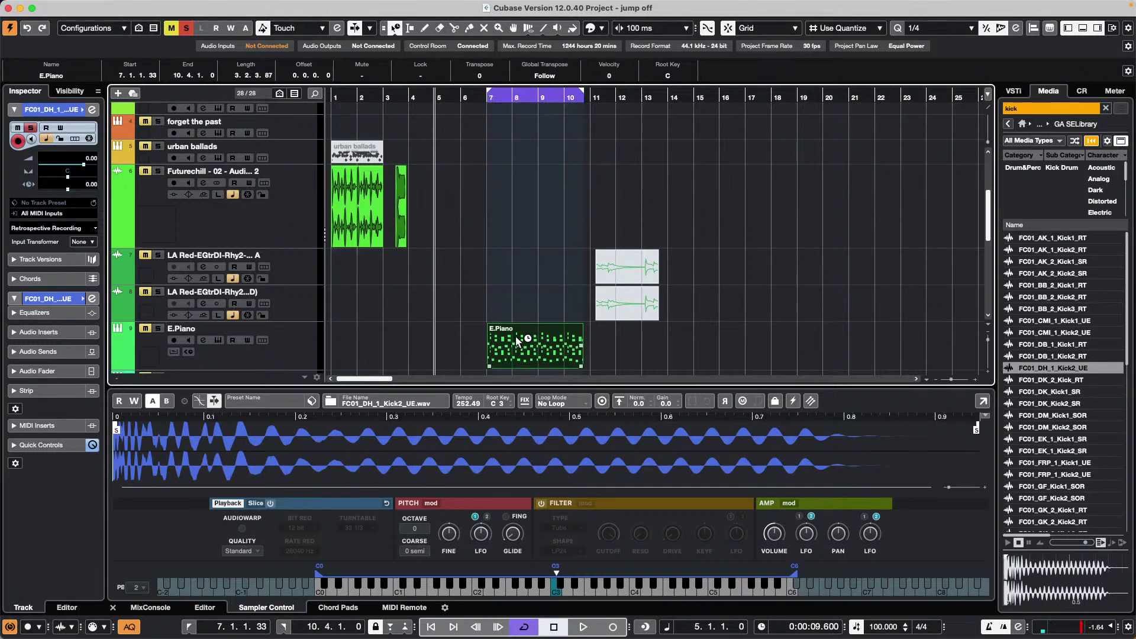
# Play the looped section, solo the E.Piano track and open its part in the Key Editor.
pyautogui.press('space')
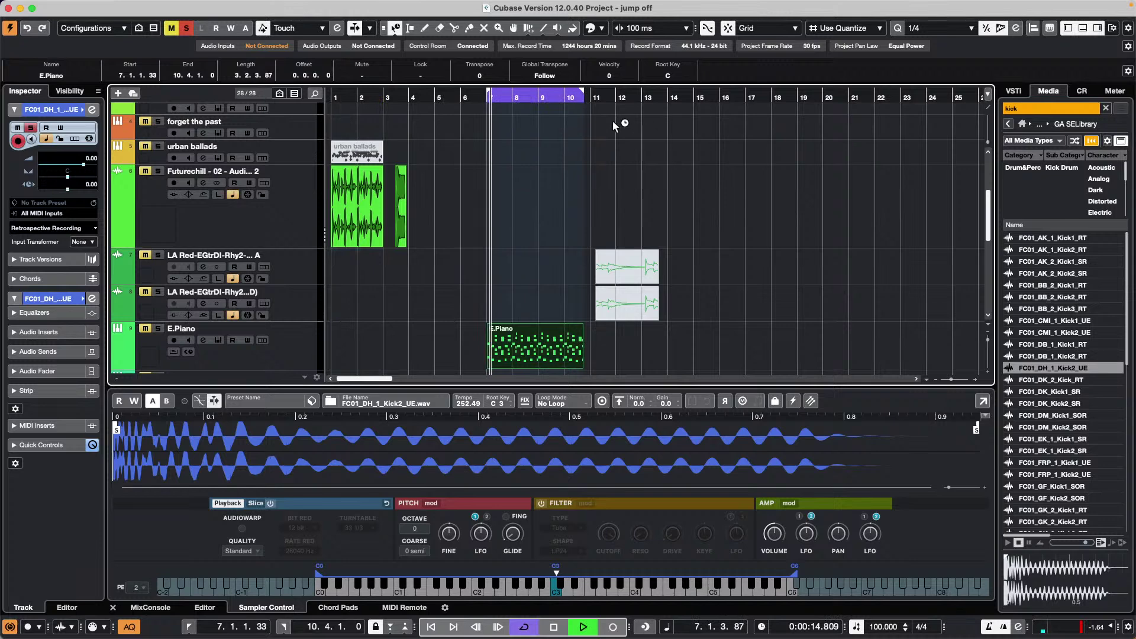
pyautogui.click(158, 328)
pyautogui.doubleClick(525, 349)
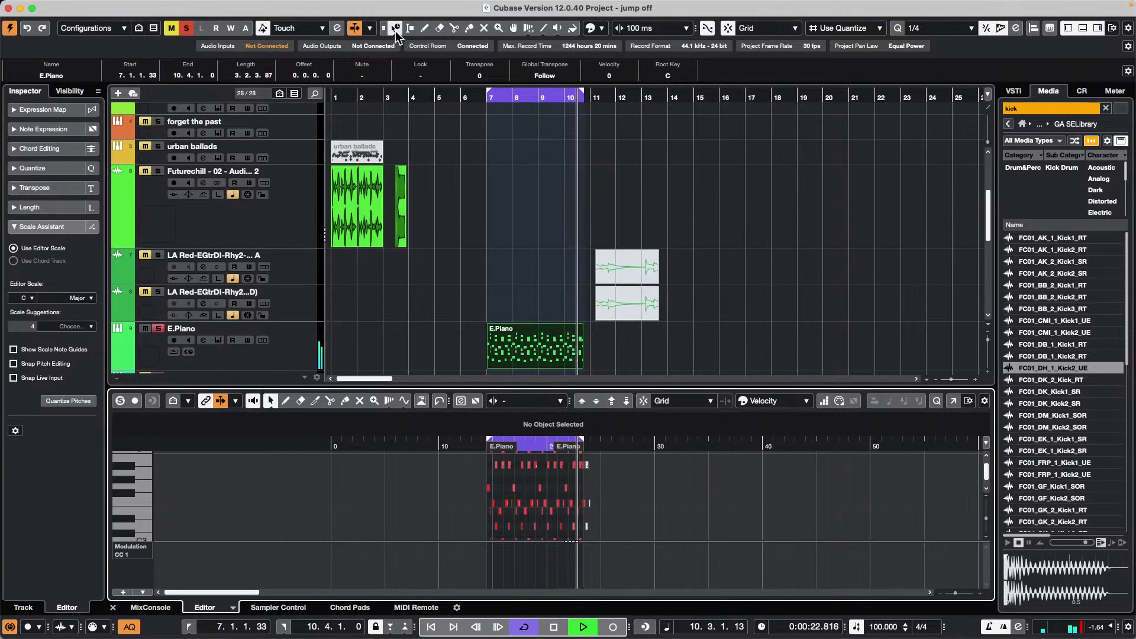
# Switch from the combined selection tools to plain Object Selection and stop playback.
pyautogui.click(395, 28)
pyautogui.click(426, 41)
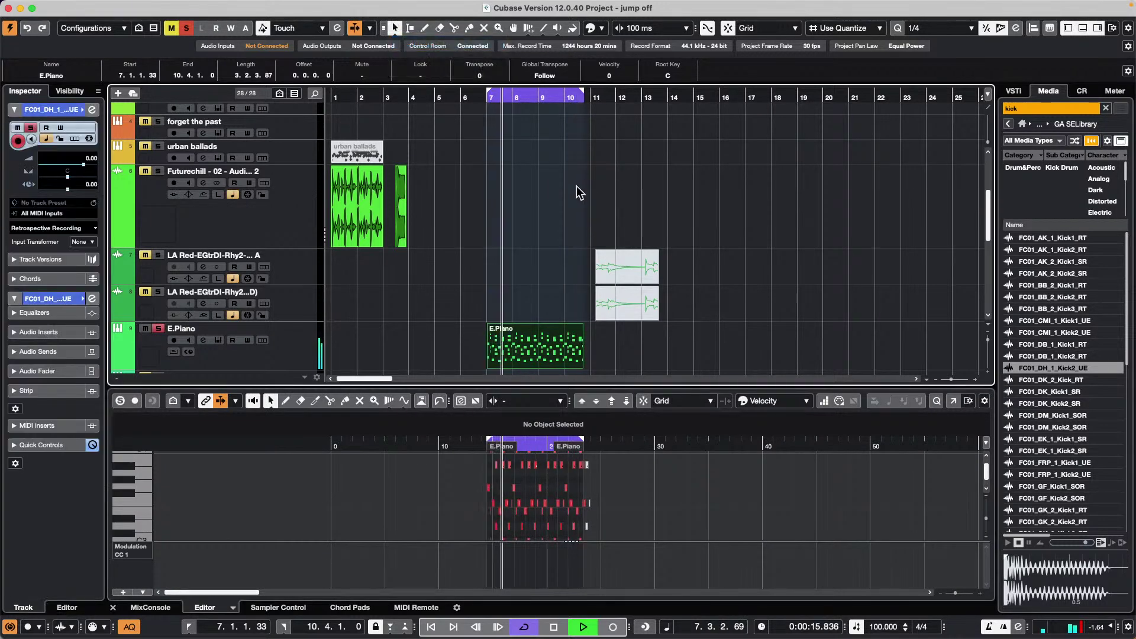
pyautogui.press('space')
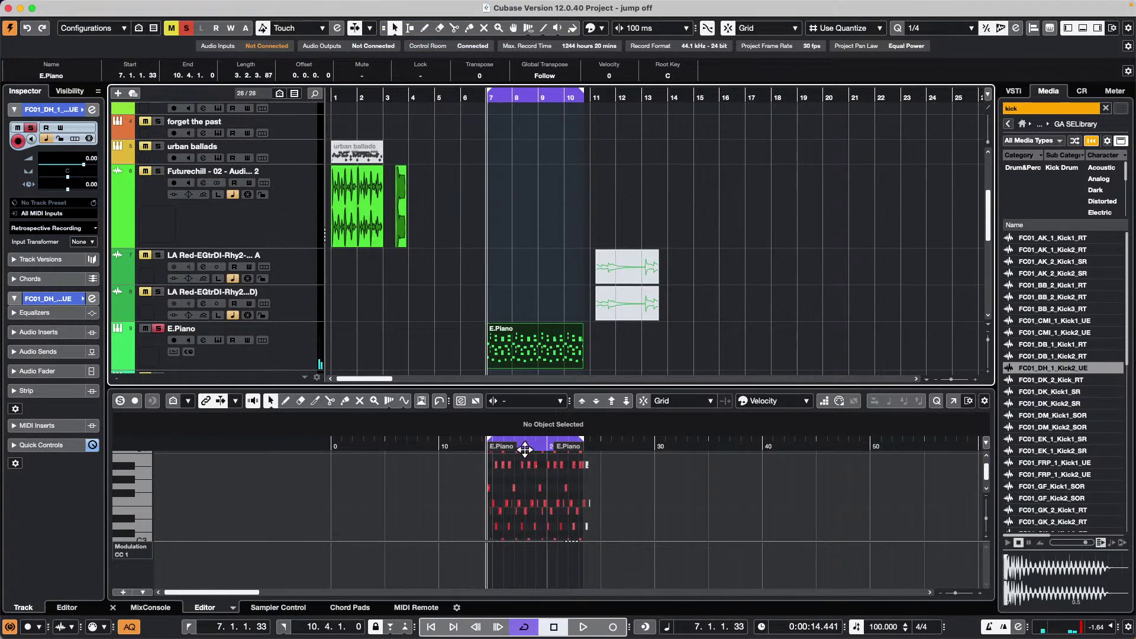
# During playback, move the loop start to 7.4.3.47 and the loop end to 10.1.1.81, and stop.
pyautogui.click(525, 449)
pyautogui.hotkey('shift', 'e')
pyautogui.press('space')
pyautogui.moveTo(377, 445); pyautogui.dragTo(467, 445)
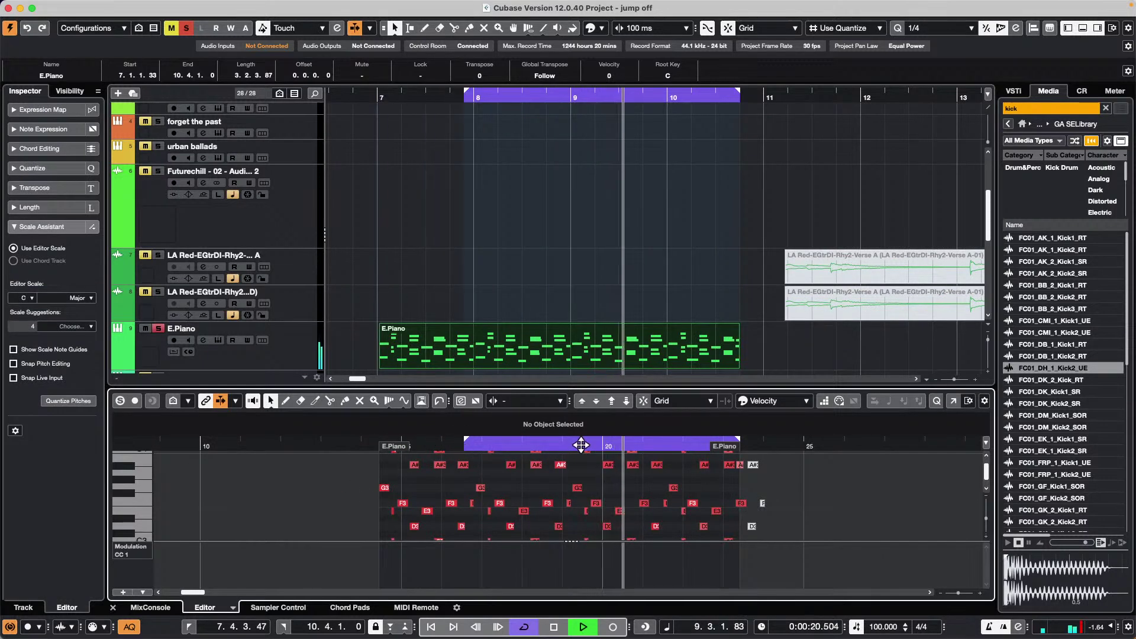
pyautogui.moveTo(739, 443); pyautogui.dragTo(670, 442)
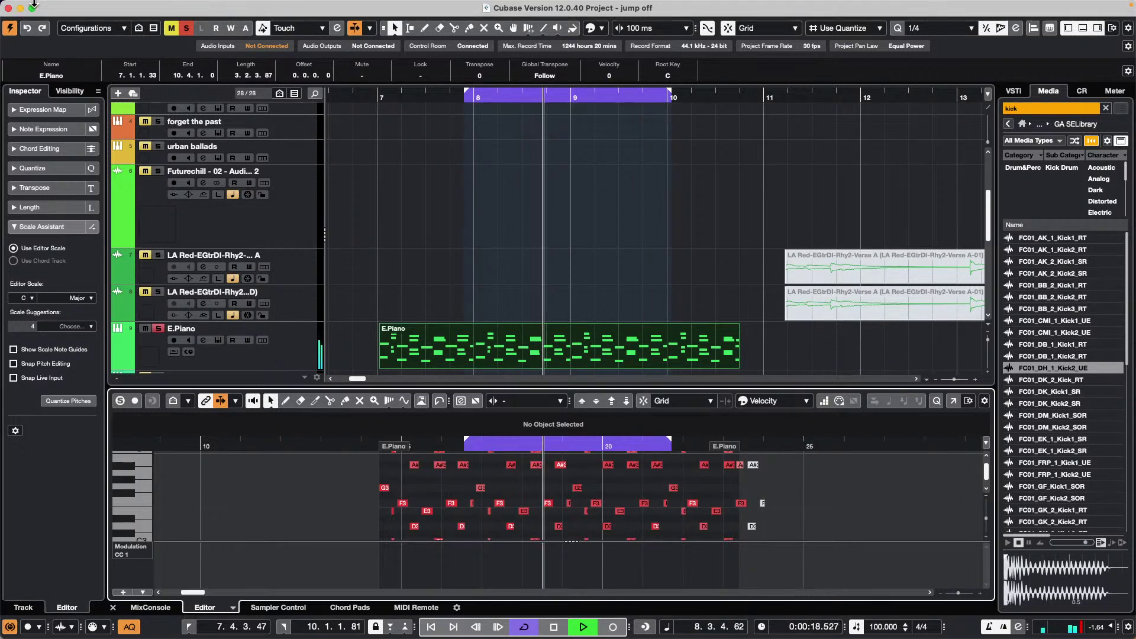
pyautogui.press('space')
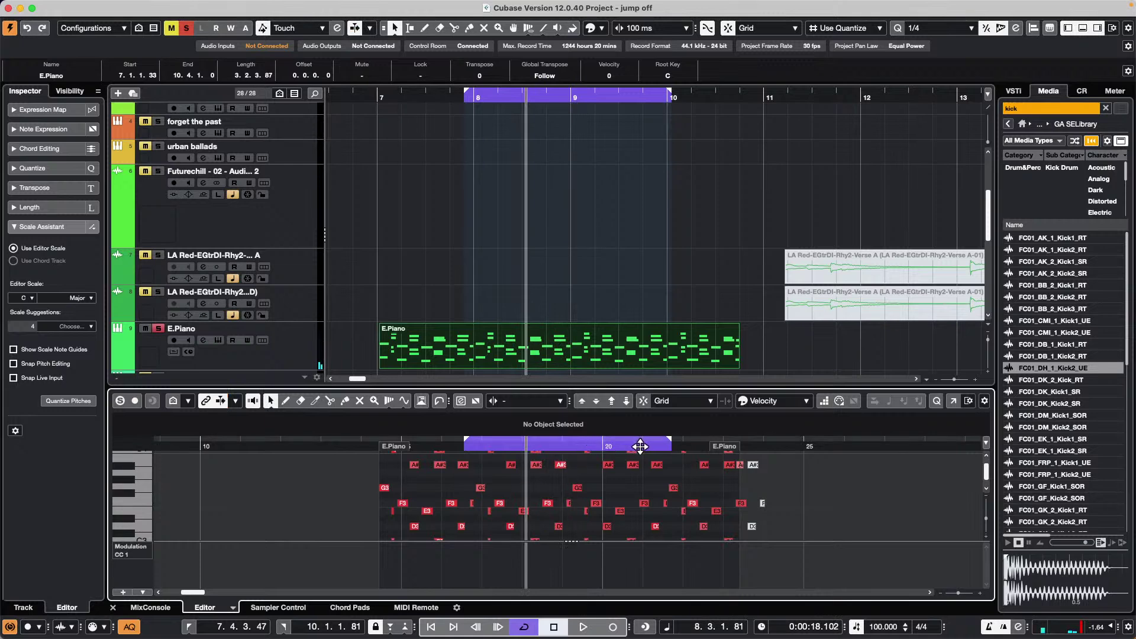
# Shorten the loop by moving its end to 9.4.1.114 and place the cursor inside it.
pyautogui.moveTo(669, 445); pyautogui.dragTo(647, 443)
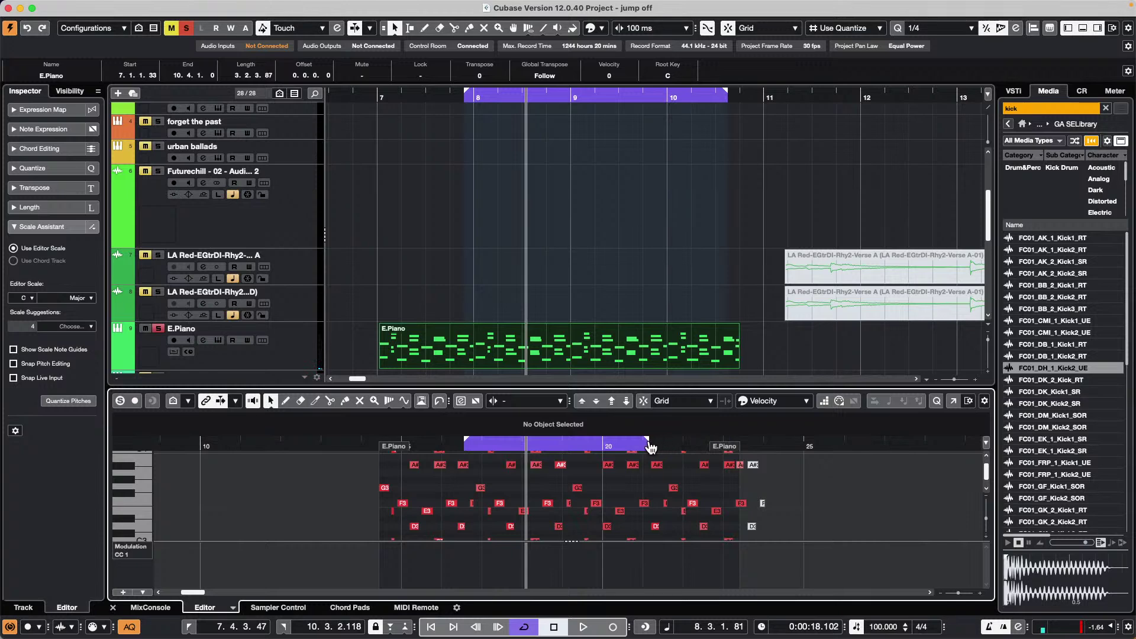
pyautogui.click(645, 442)
pyautogui.click(610, 443)
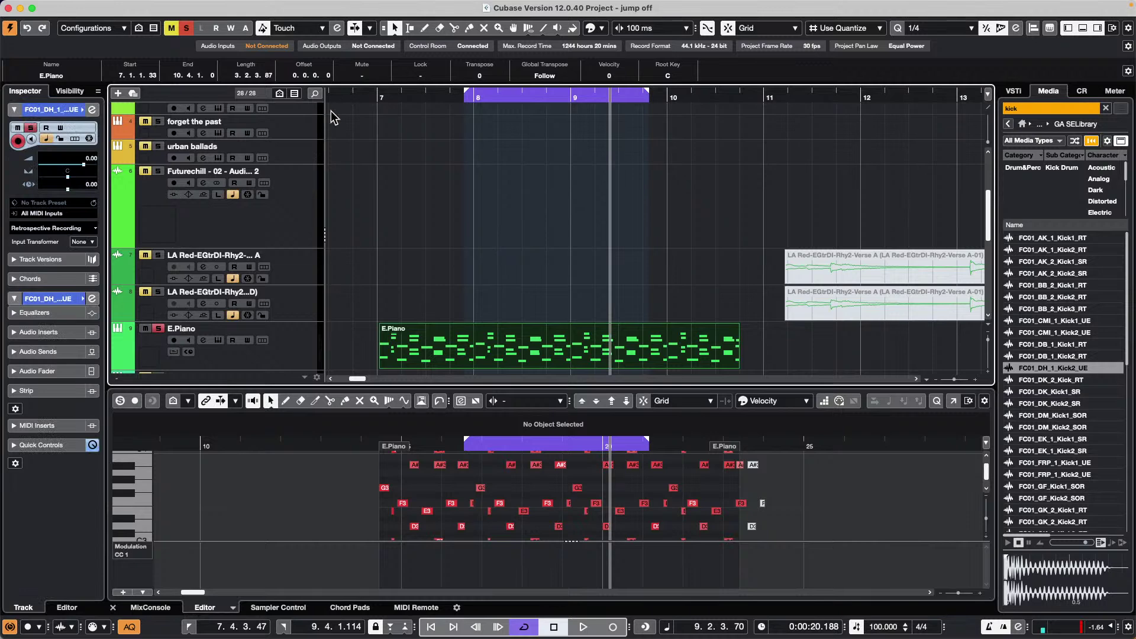
pyautogui.rightClick(509, 274)
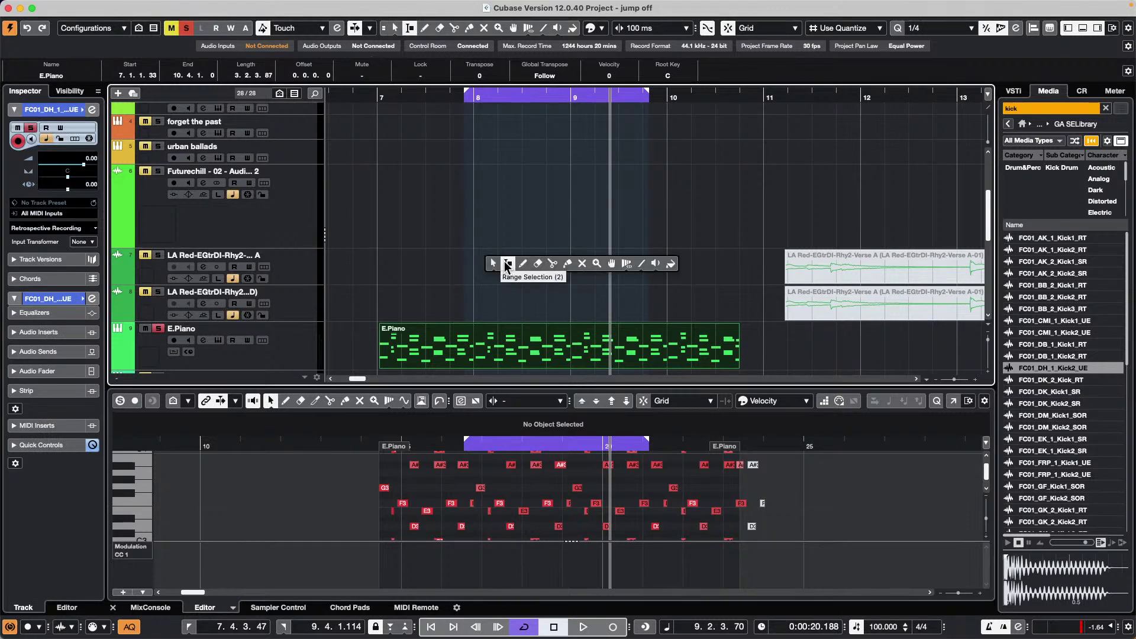
pyautogui.click(507, 265)
pyautogui.moveTo(457, 337); pyautogui.dragTo(643, 345)
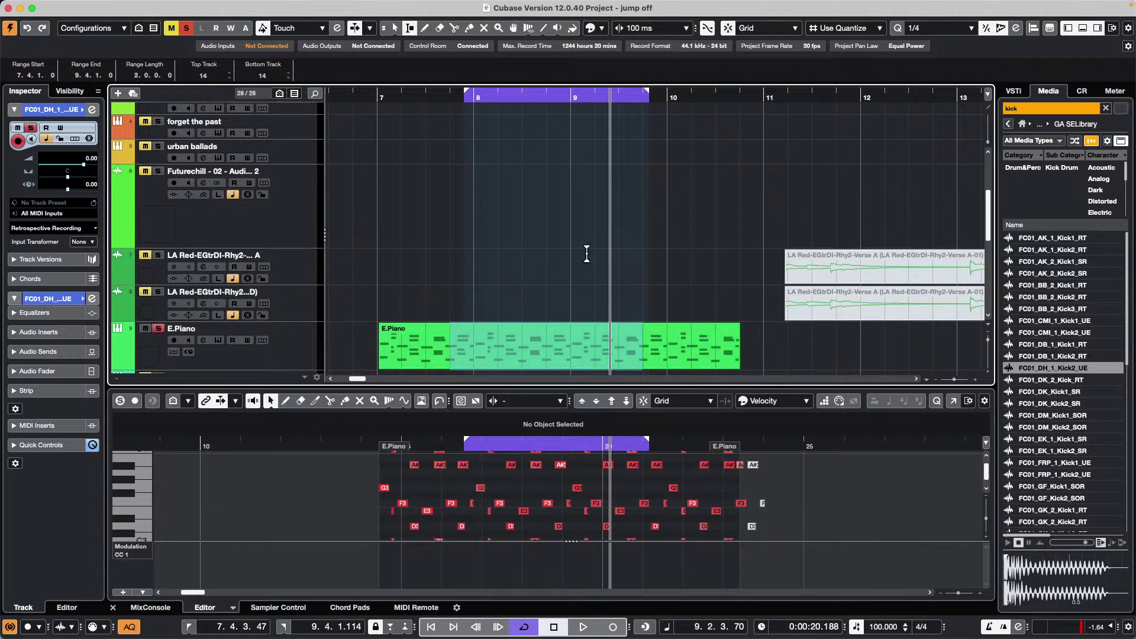
pyautogui.press('1')
pyautogui.click(548, 243)
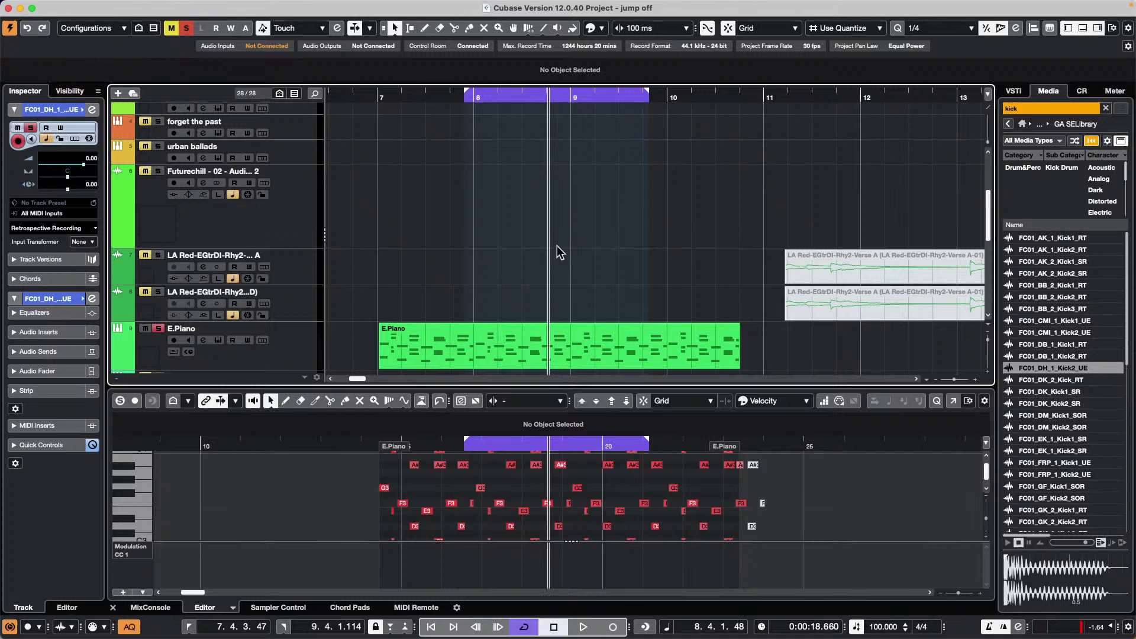
pyautogui.click(104, 7)
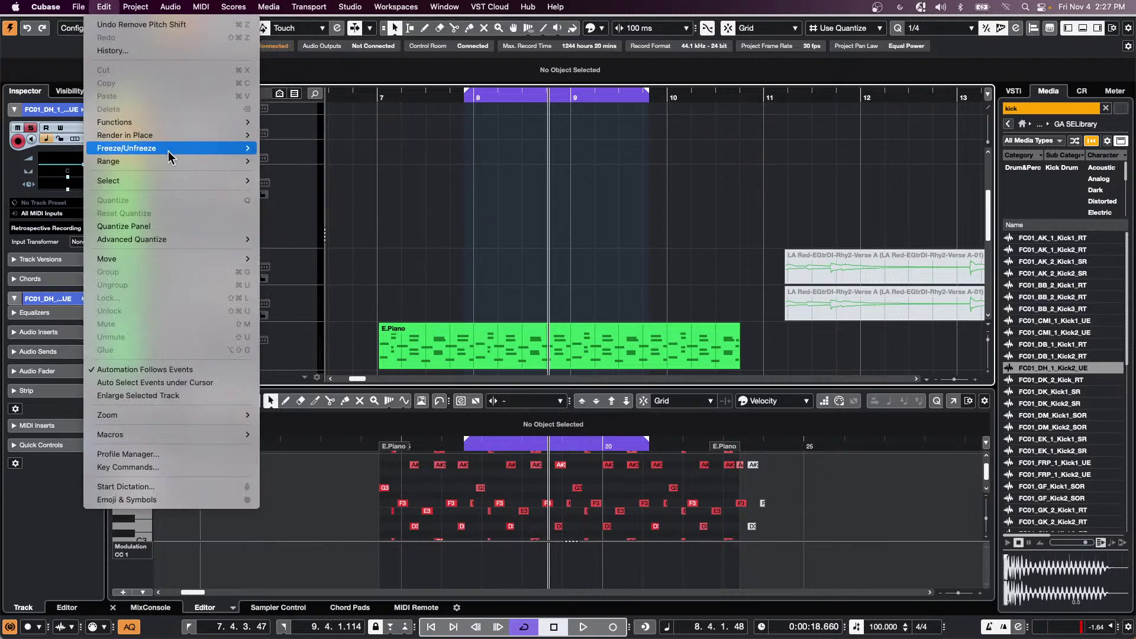
pyautogui.moveTo(168, 164)
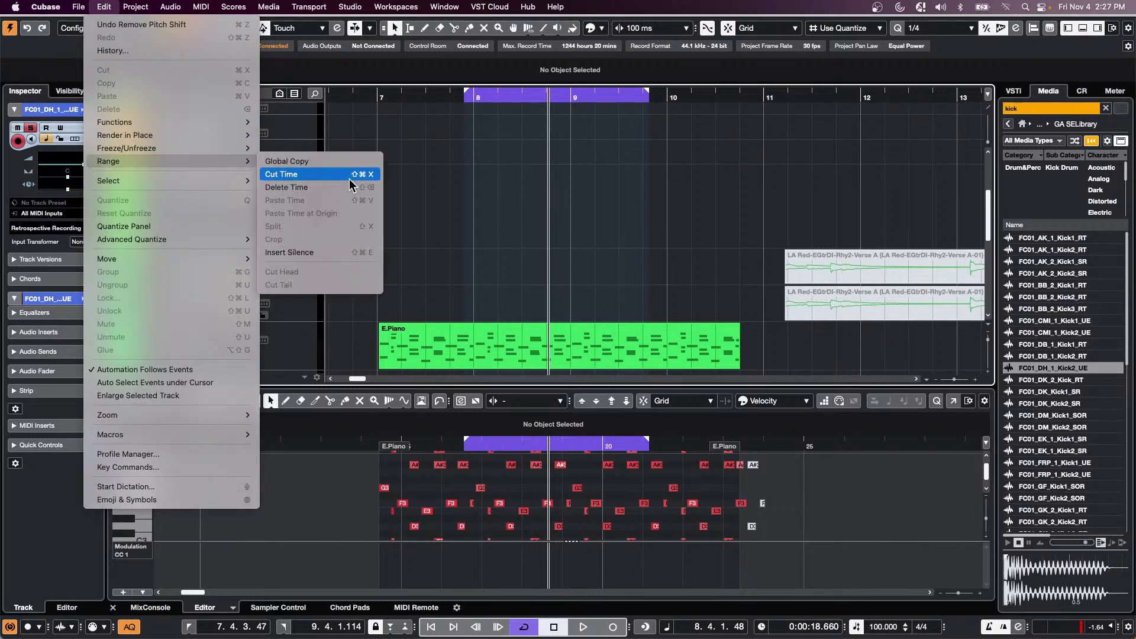
pyautogui.click(514, 285)
# Range-select the E.Piano part from bar 8 to 9.4.1.0 and crop the part to that range.
pyautogui.rightClick(481, 275)
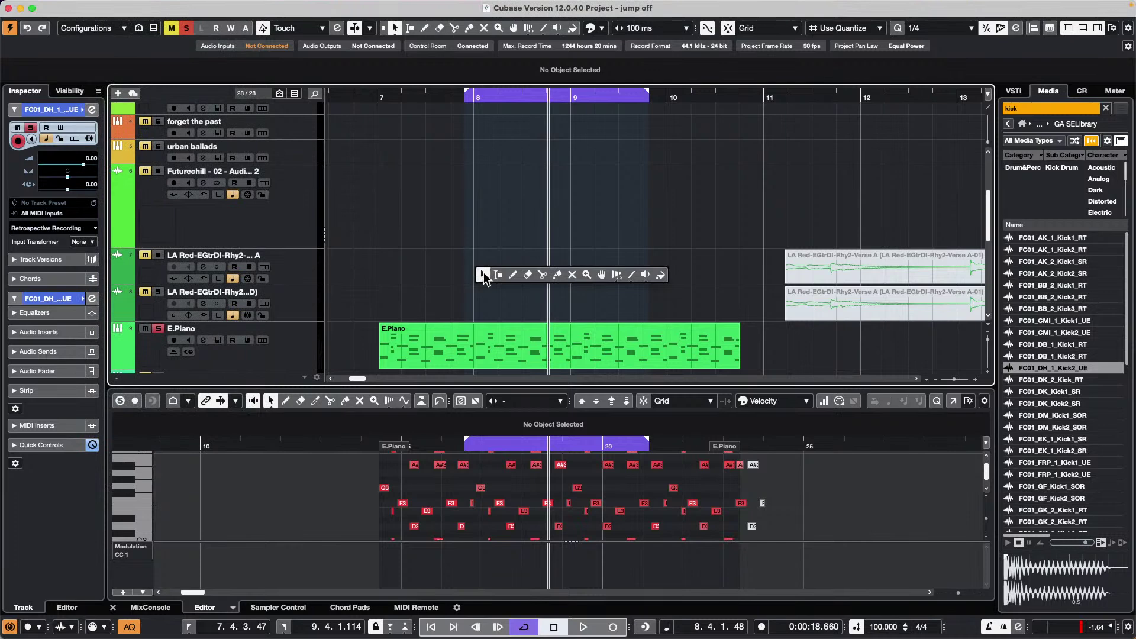
pyautogui.rightClick(515, 276)
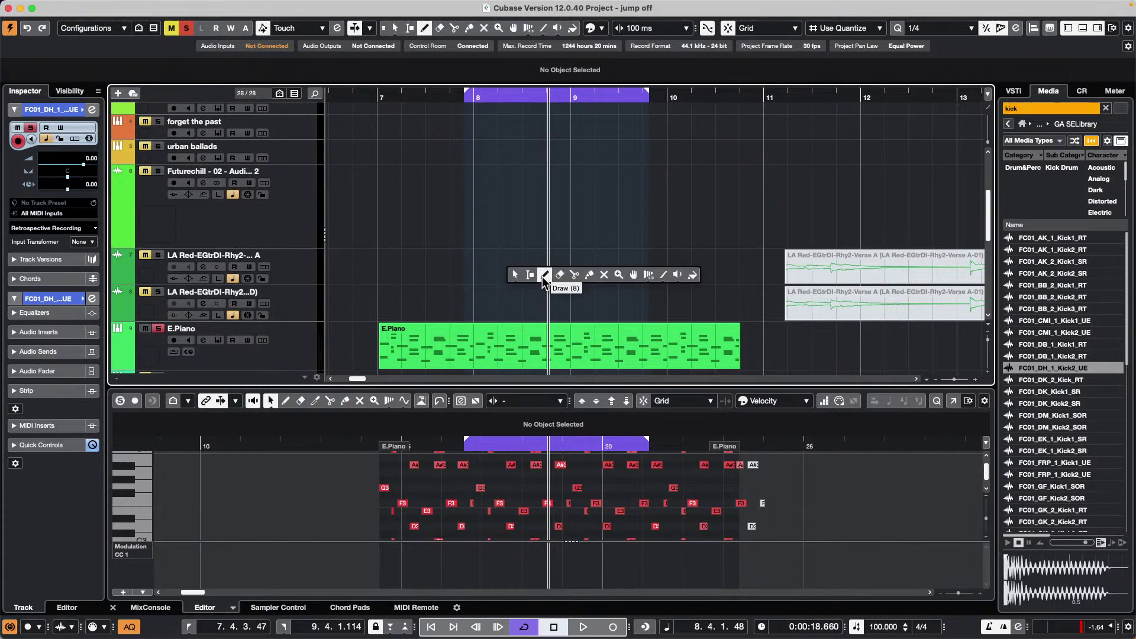
pyautogui.click(533, 279)
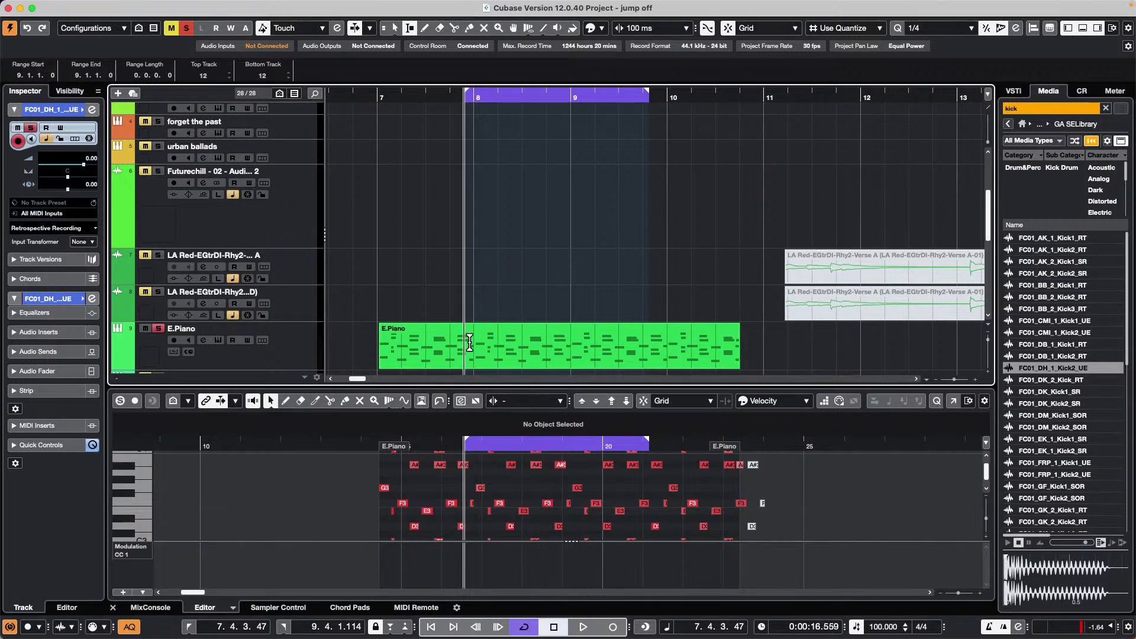
pyautogui.moveTo(485, 341); pyautogui.dragTo(632, 352)
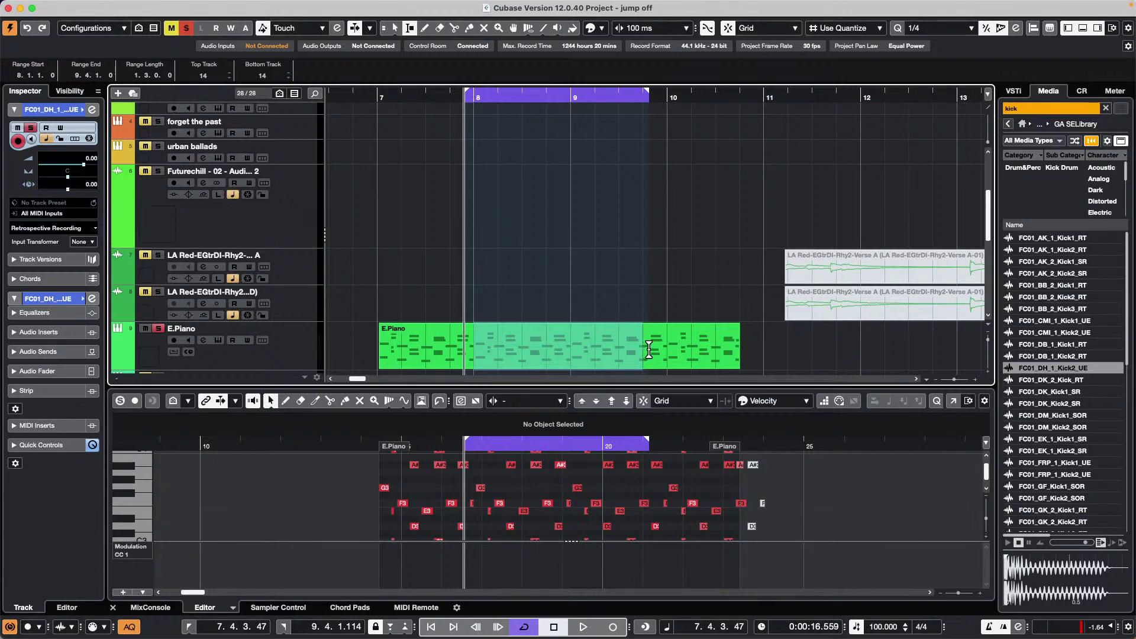
pyautogui.click(107, 7)
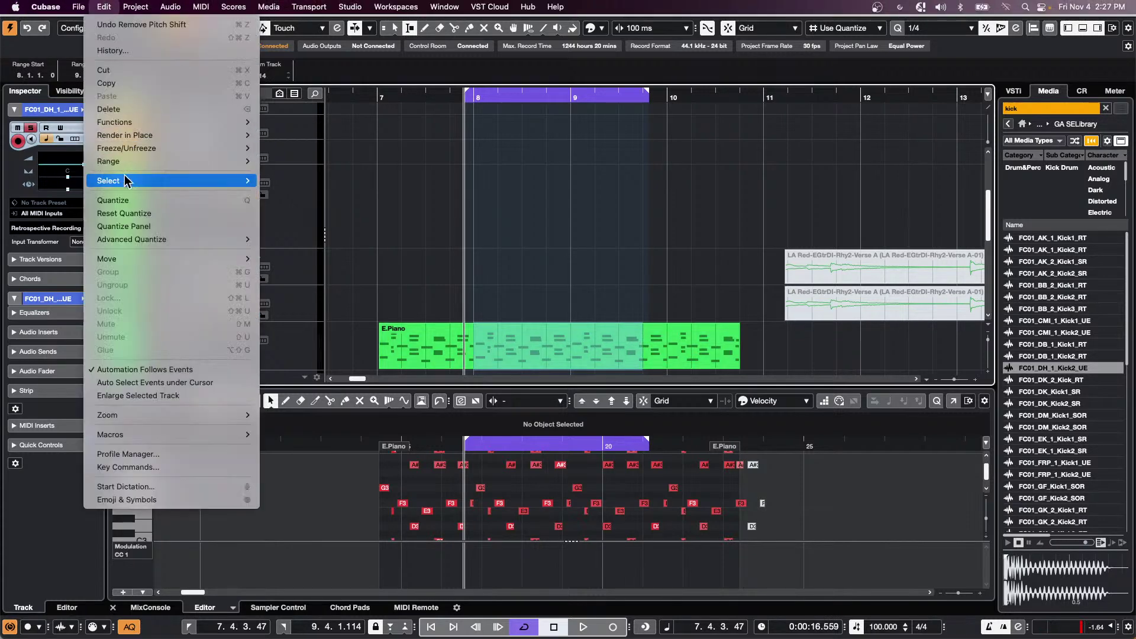
pyautogui.moveTo(137, 163)
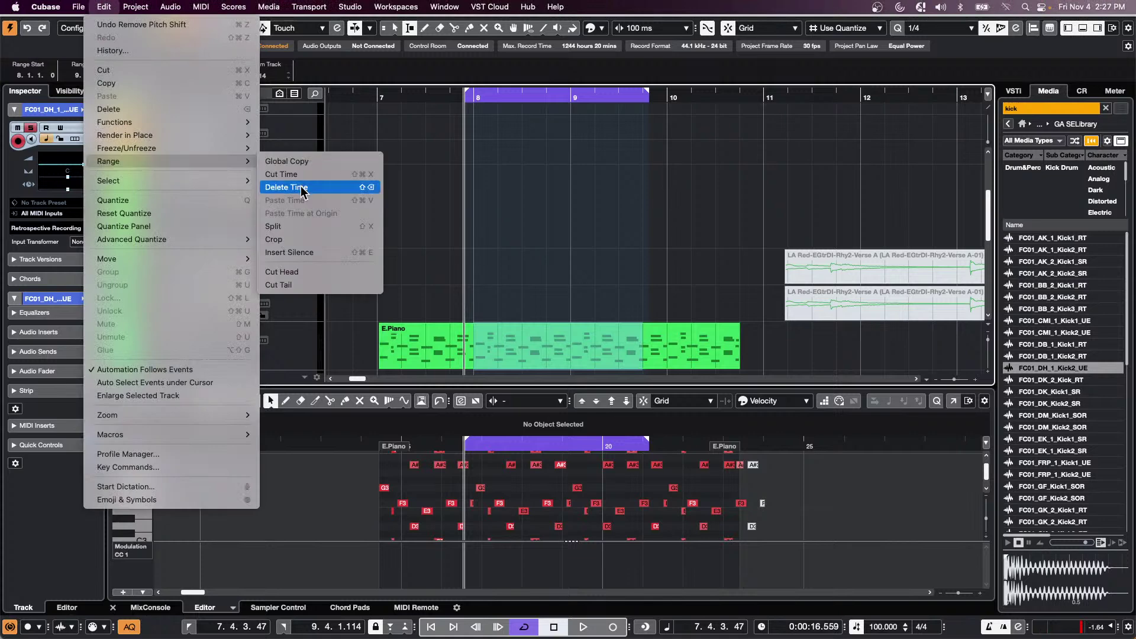
pyautogui.click(299, 240)
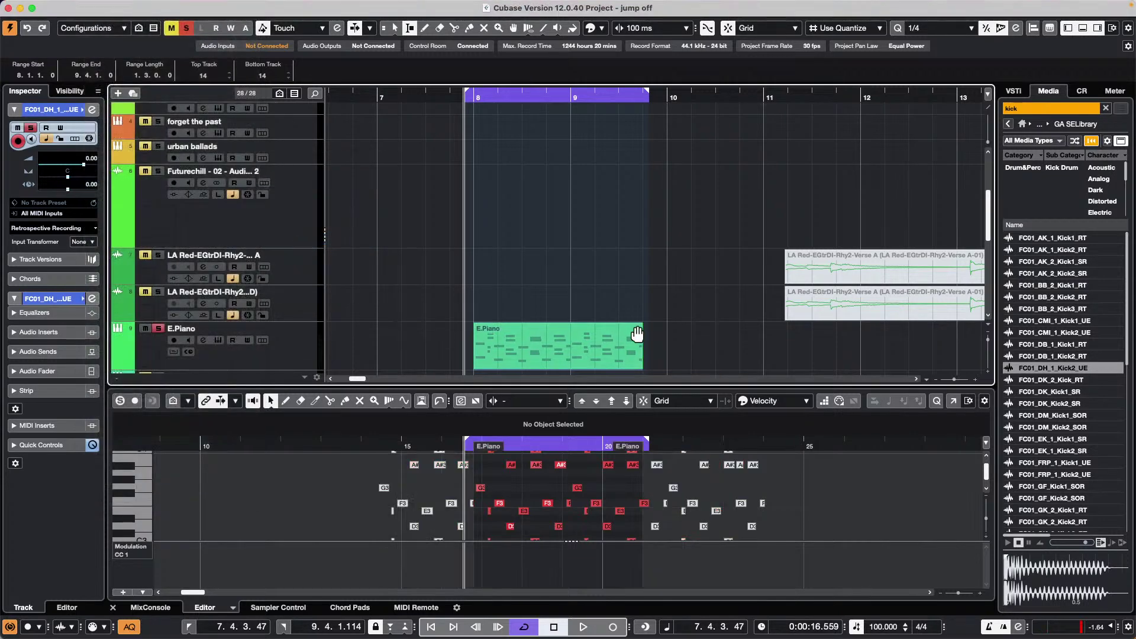
# Repeat the cropped E.Piano part once directly after itself and delete the selected copy.
pyautogui.press('1')
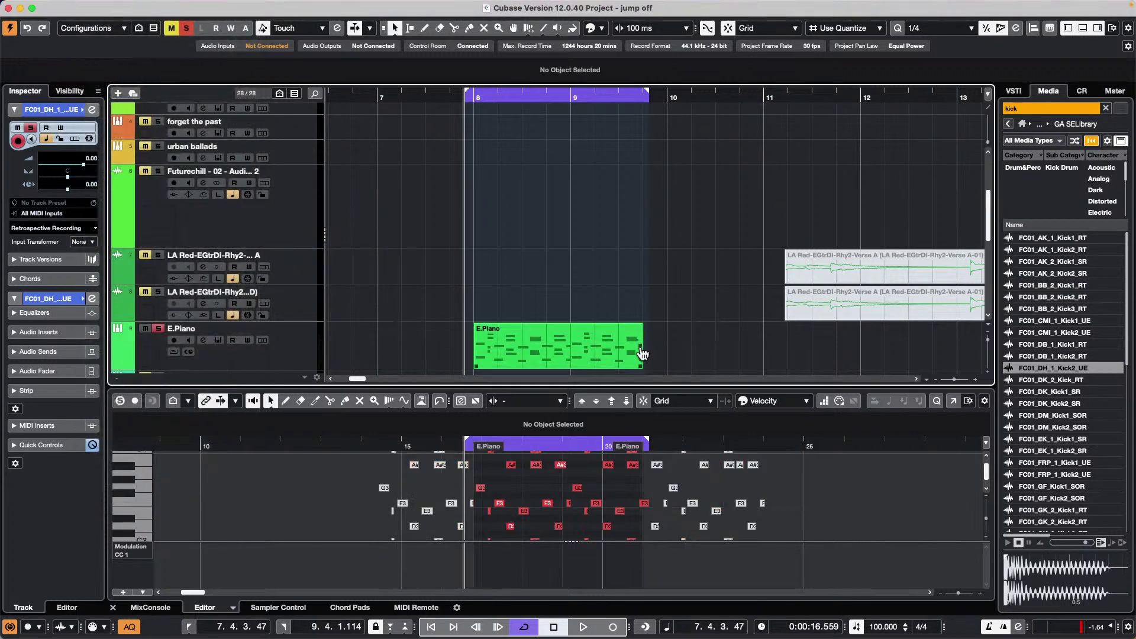
pyautogui.moveTo(639, 351); pyautogui.dragTo(862, 365)
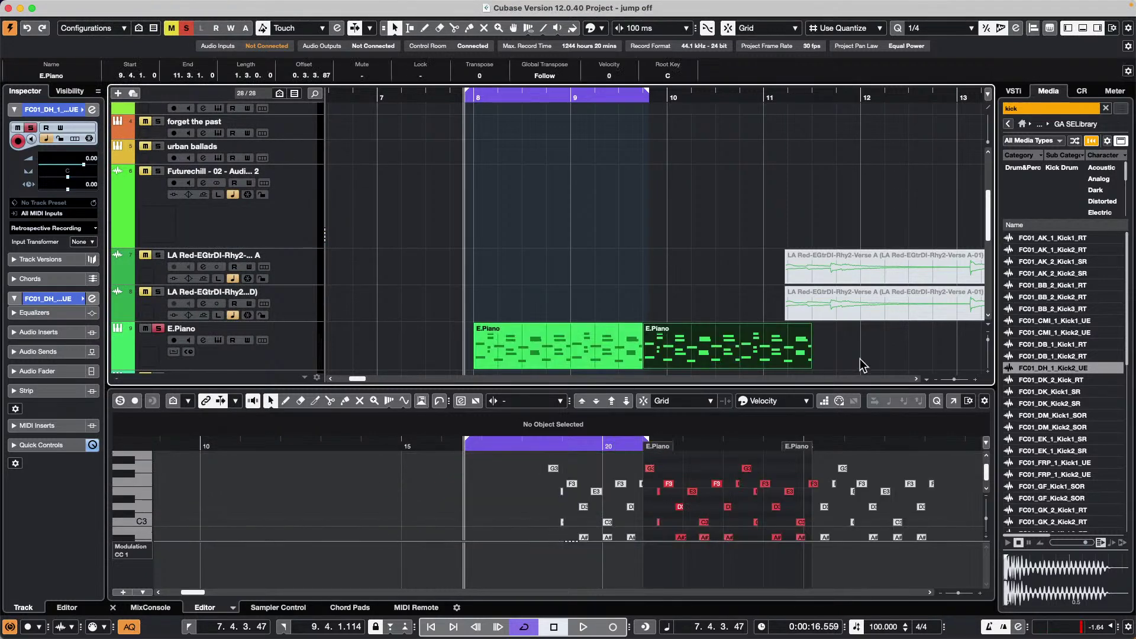
pyautogui.press('Delete')
# Undo the deletion, the repeat and the crop of the E.Piano part.
pyautogui.press('super+z')
pyautogui.press('super+z')
pyautogui.press('super+z')
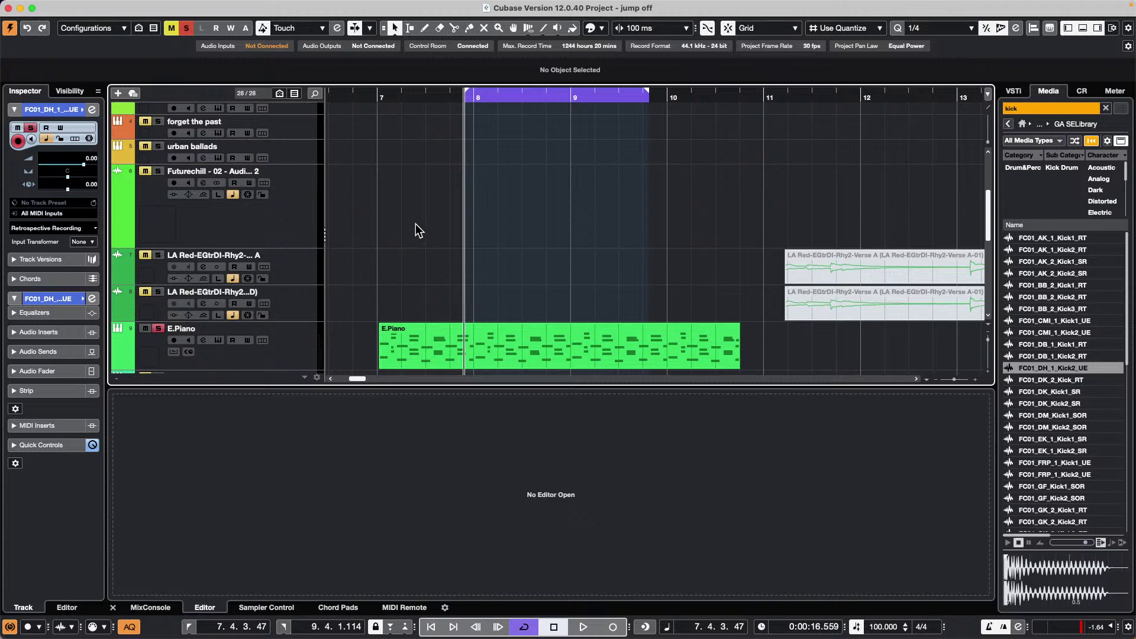
# Search the GA SELibrary media for "hat" and filter the results to the HiHats subcategory.
pyautogui.click(1014, 108)
pyautogui.press('BackSpace')
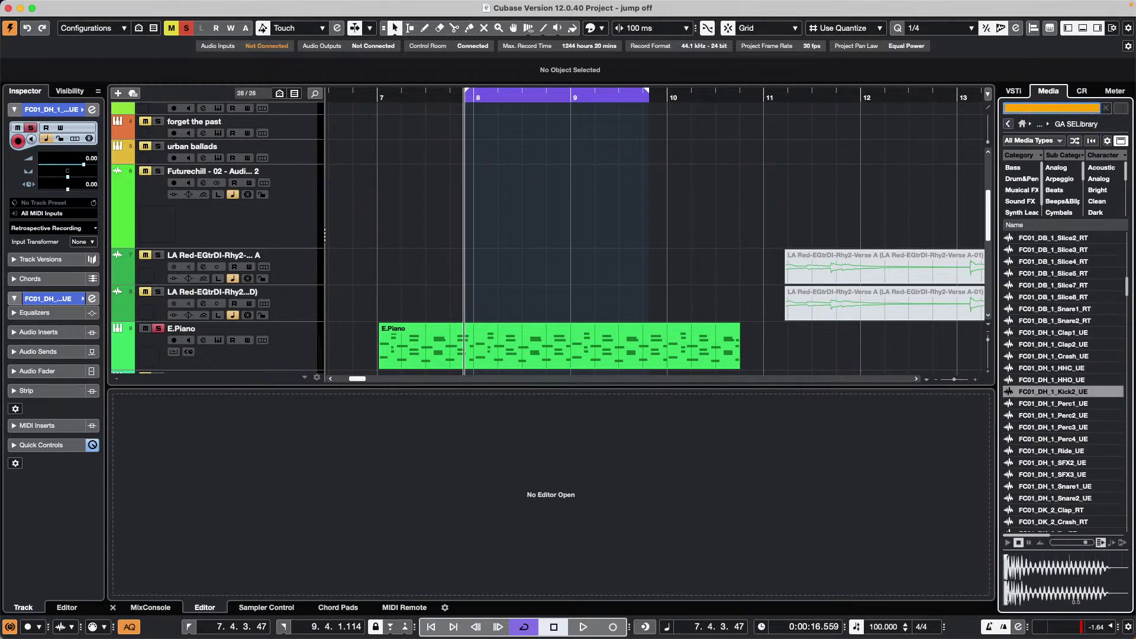
pyautogui.write('hat')
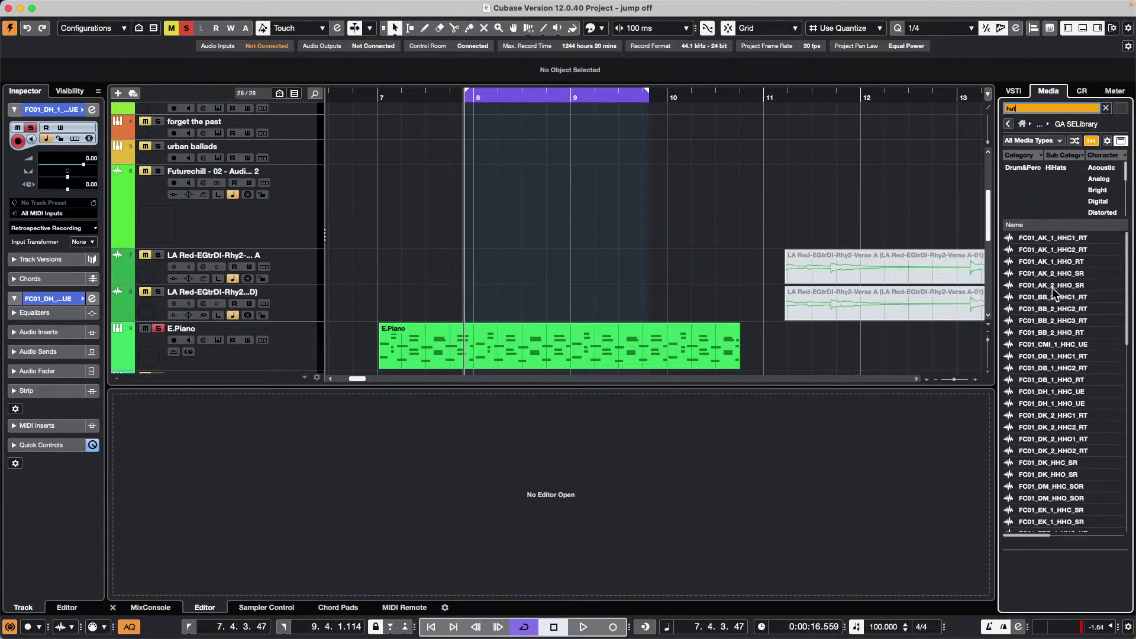
pyautogui.click(1057, 168)
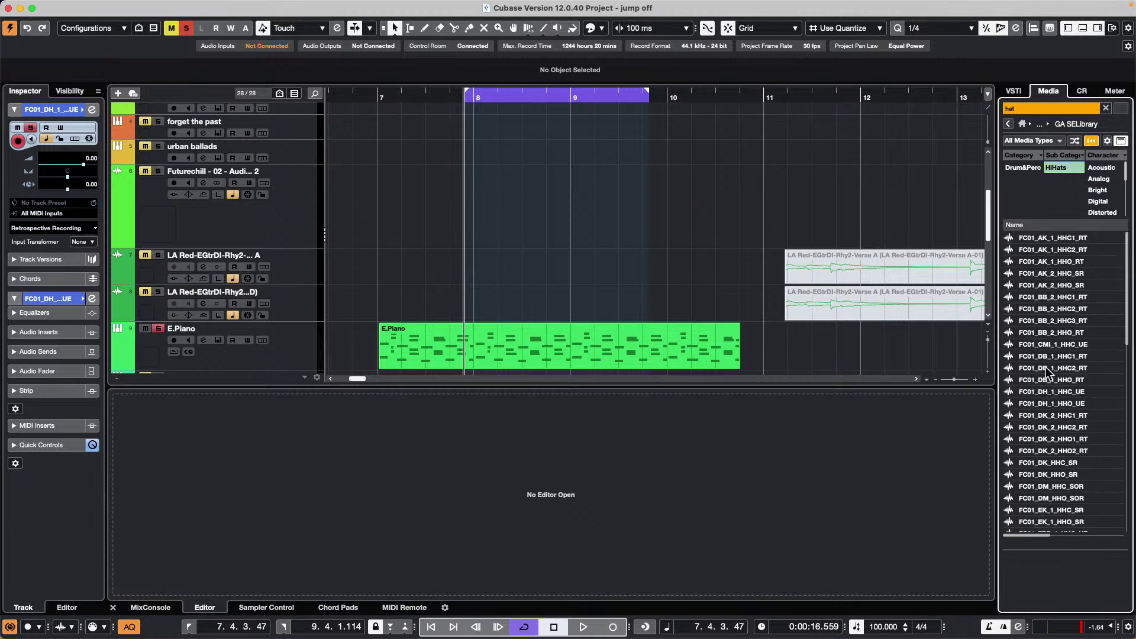
# Audition hi-hat samples and create a sampler track from FC01_DK_2_HHO1_RT.
pyautogui.click(1049, 392)
pyautogui.click(1043, 439)
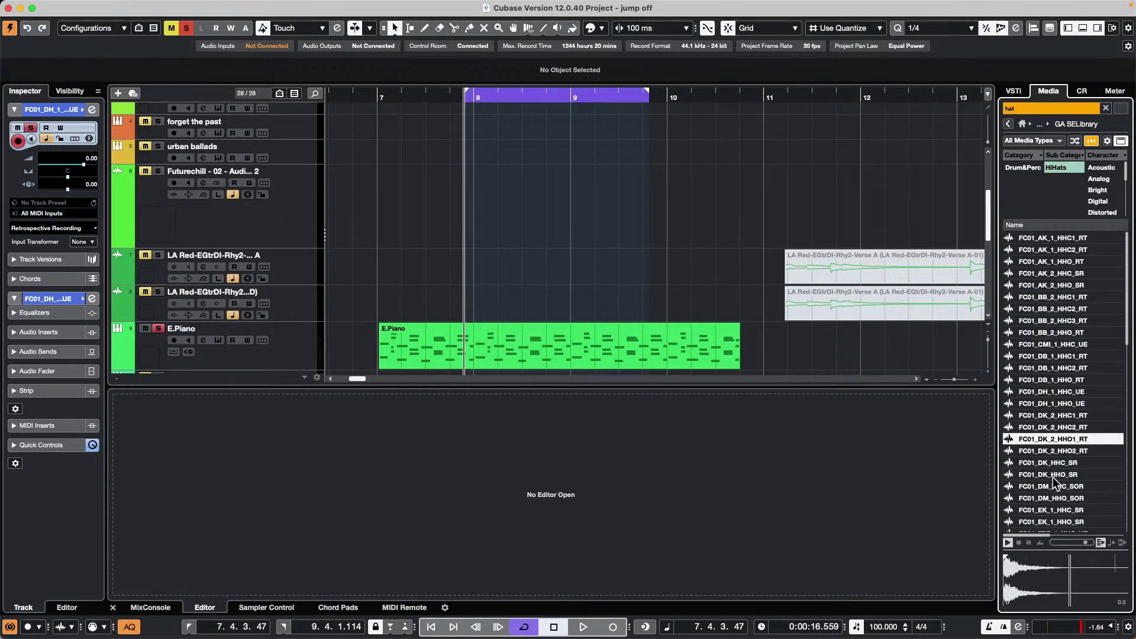
pyautogui.rightClick(1041, 439)
pyautogui.click(1051, 446)
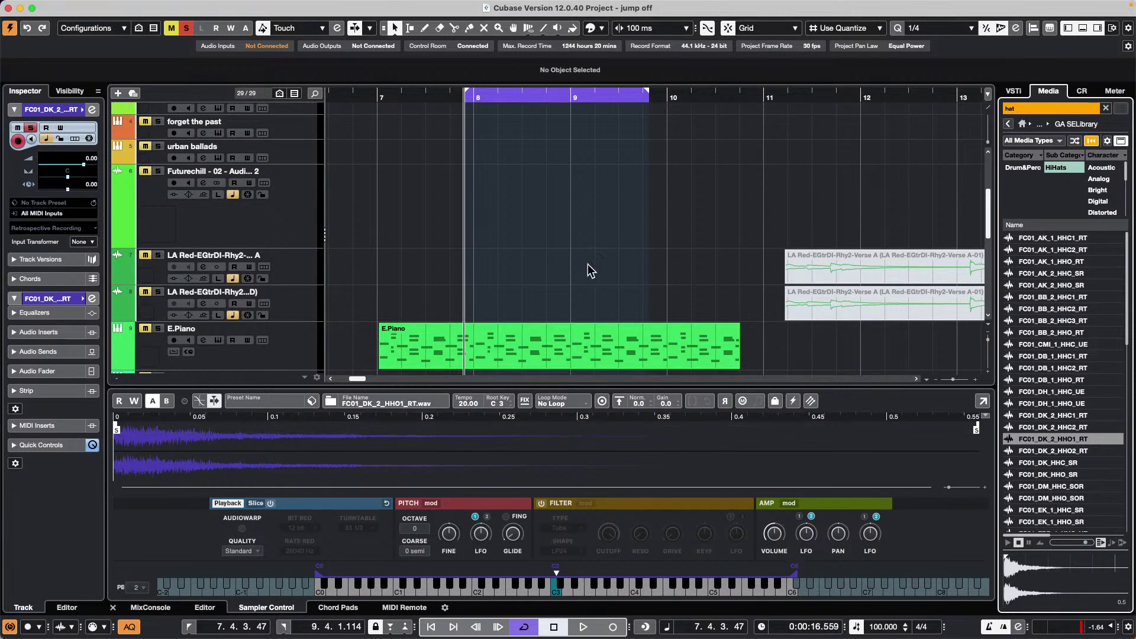
# Draw a MIDI part from bar 8 to bar 10 on the FC01_DK_2_HHO1_RT track and open it for note editing.
pyautogui.scroll(-5, 451, 296)
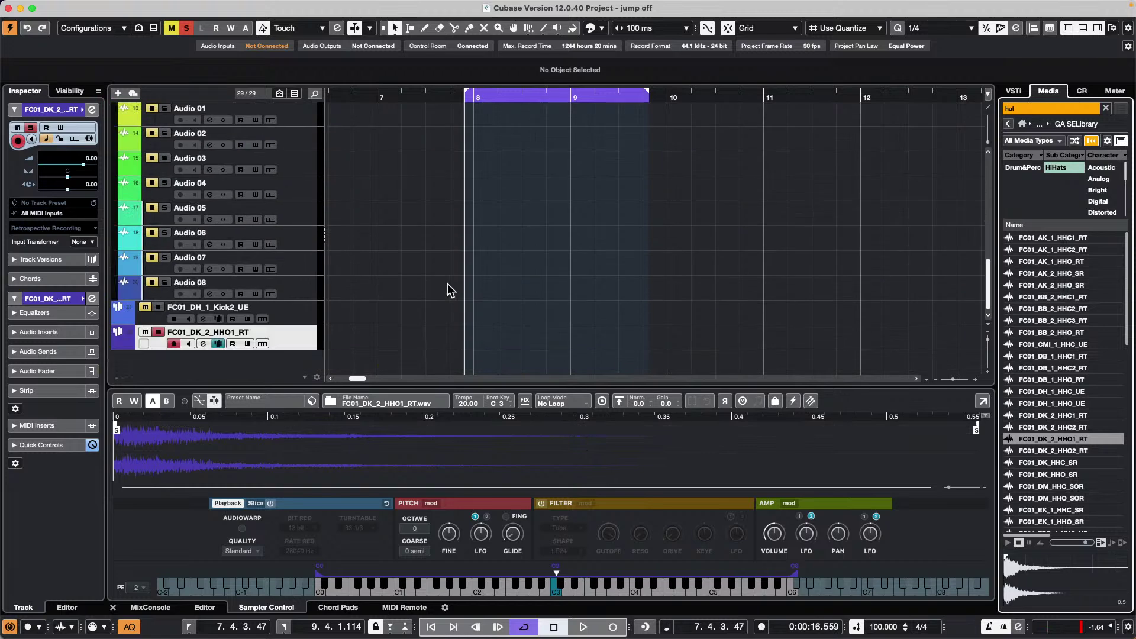
pyautogui.rightClick(468, 345)
pyautogui.click(498, 341)
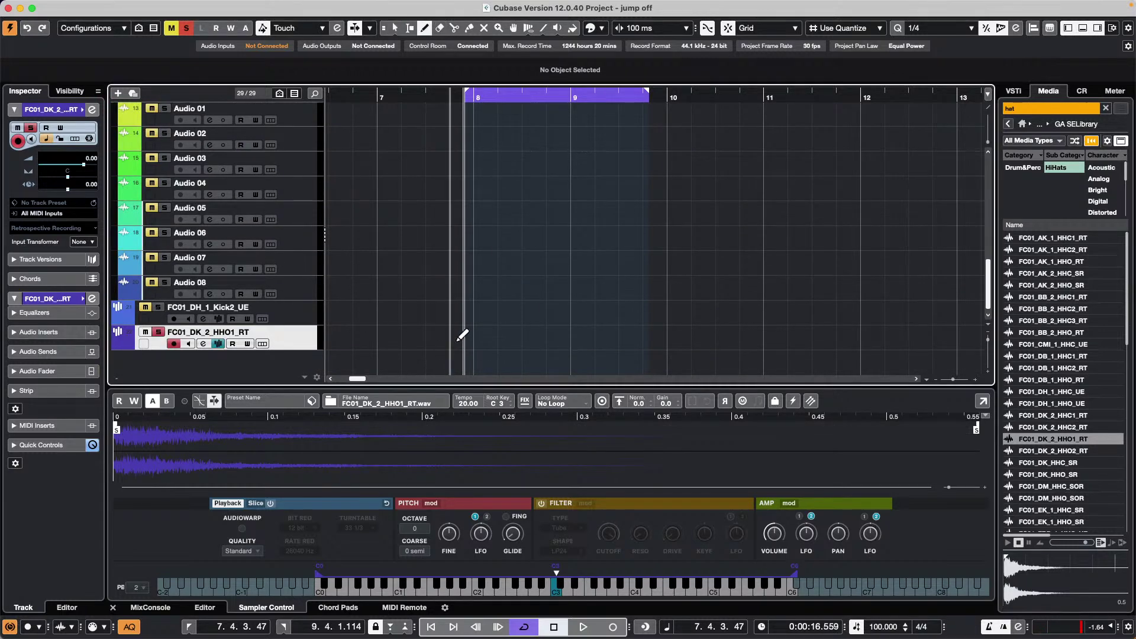
pyautogui.moveTo(490, 337); pyautogui.dragTo(667, 334)
pyautogui.press('1')
pyautogui.doubleClick(545, 349)
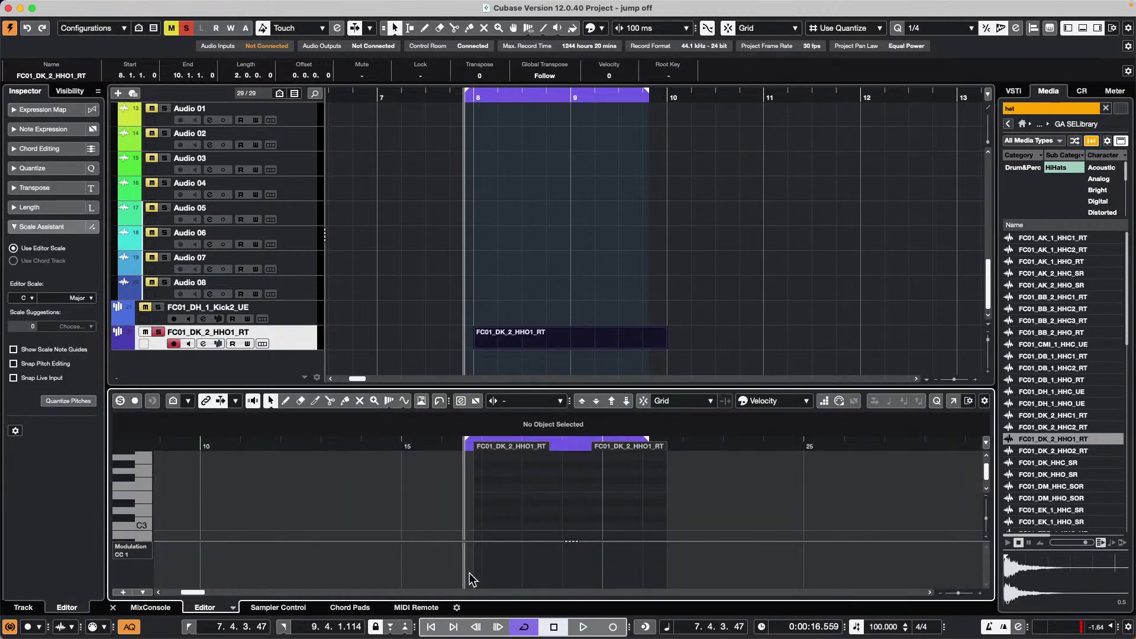
# Draw one long C3 note spanning the whole hi-hat part.
pyautogui.rightClick(482, 526)
pyautogui.click(499, 526)
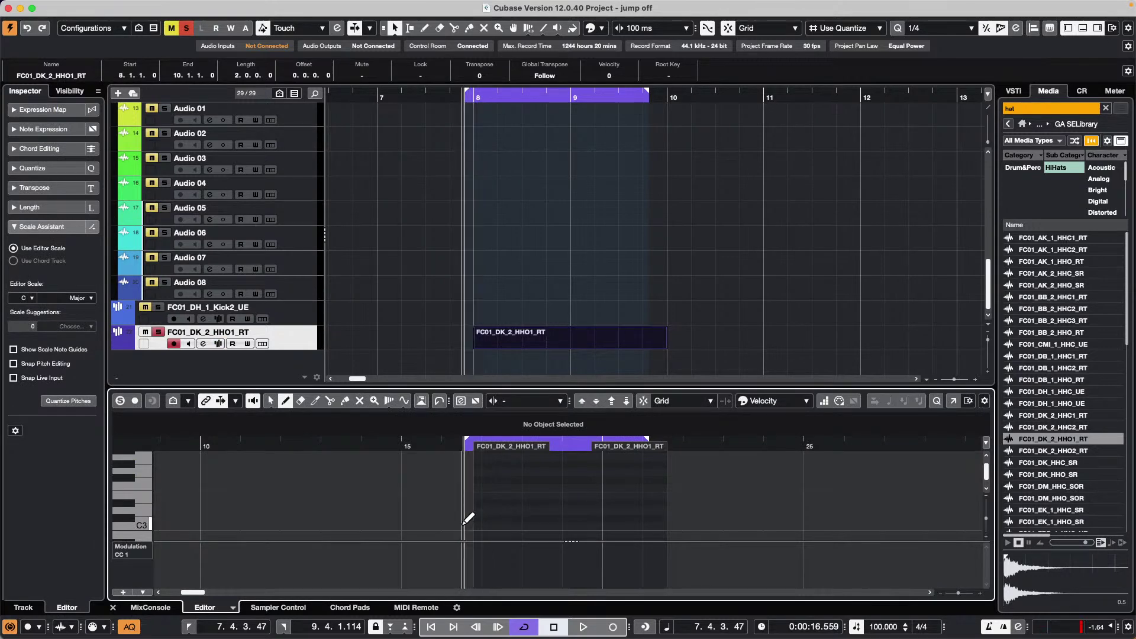
pyautogui.moveTo(464, 524)
pyautogui.mouseDown()
pyautogui.moveTo(691, 518)
pyautogui.moveTo(629, 519)
pyautogui.moveTo(667, 519)
pyautogui.mouseUp()
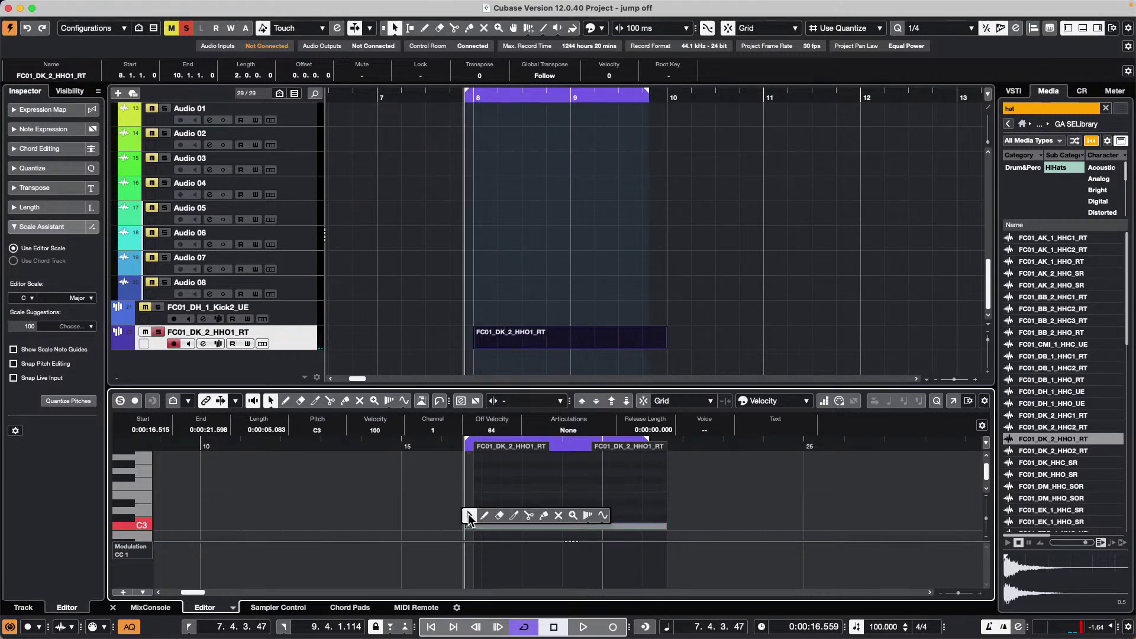
# Split the long C3 note into equal repeated notes along its length and audition the hi-hat pattern.
pyautogui.rightClick(496, 513)
pyautogui.click(497, 513)
pyautogui.click(540, 514)
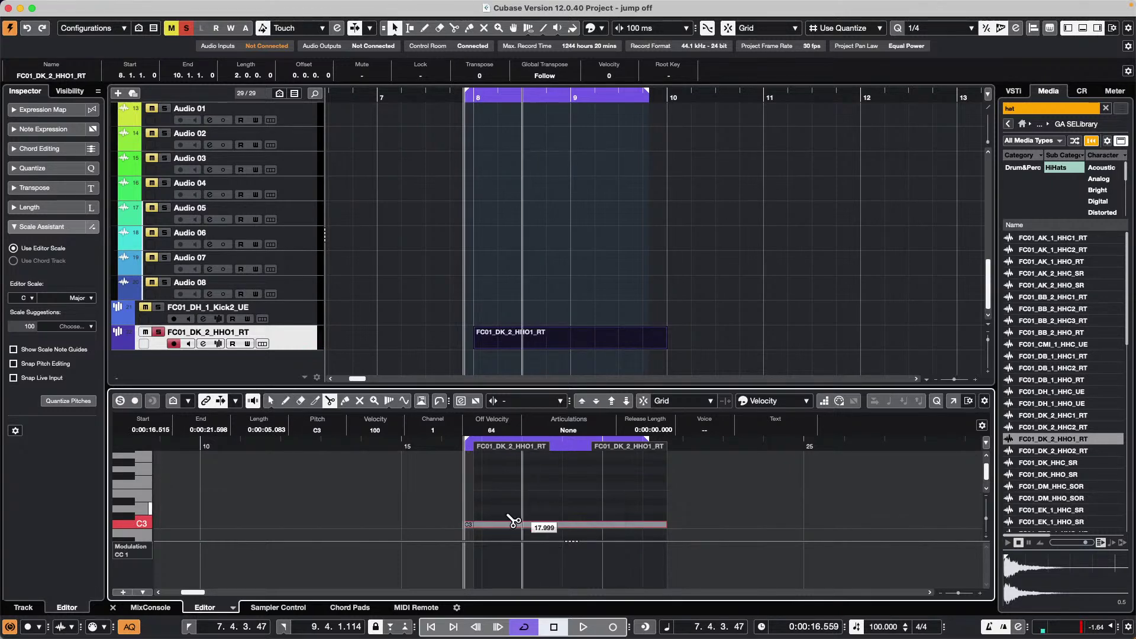
pyautogui.keyDown('alt'); pyautogui.click(478, 525); pyautogui.keyUp('alt')
pyautogui.press('space')
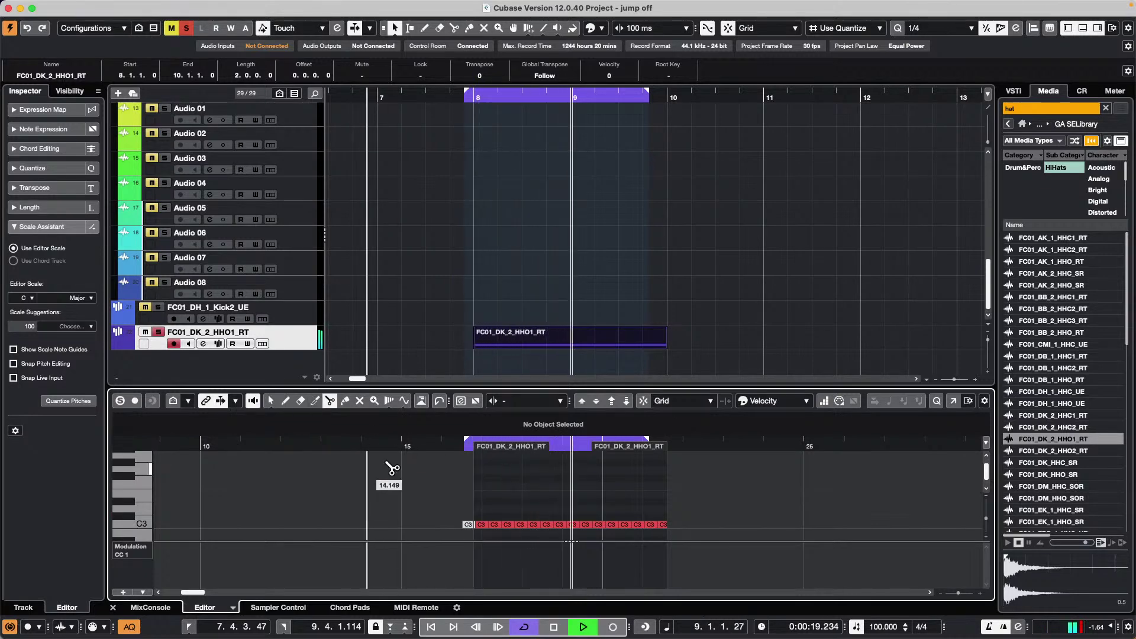
pyautogui.press('space')
pyautogui.press('c')
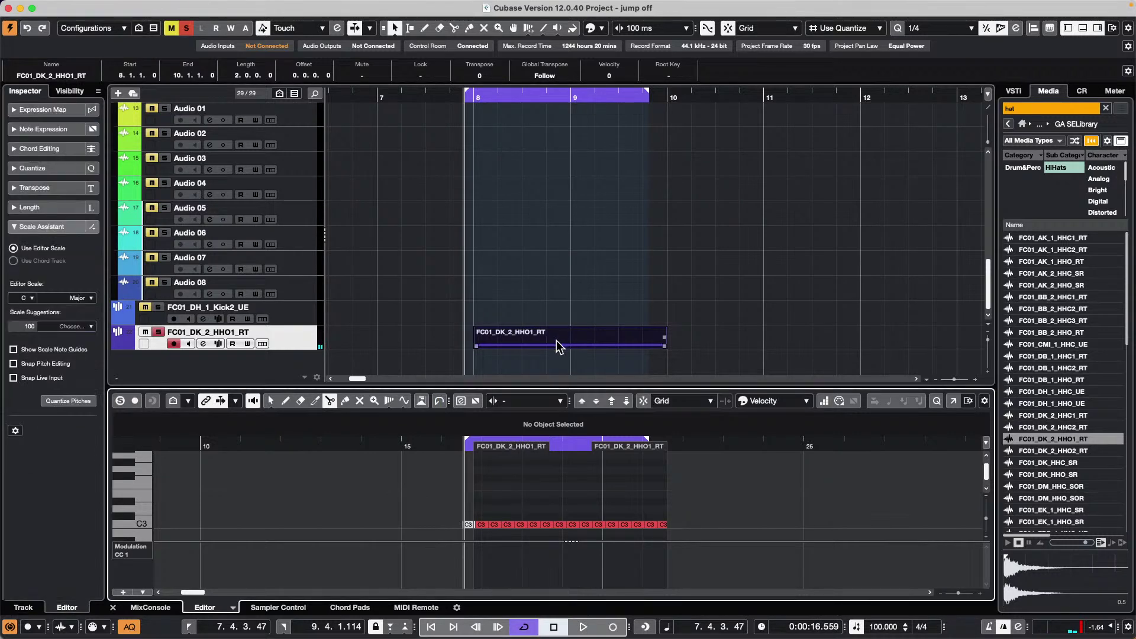
# Show the hi-hat sample in Sampler Control and audition its pattern while trying the amp volume and pan settings.
pyautogui.click(279, 607)
pyautogui.press('space')
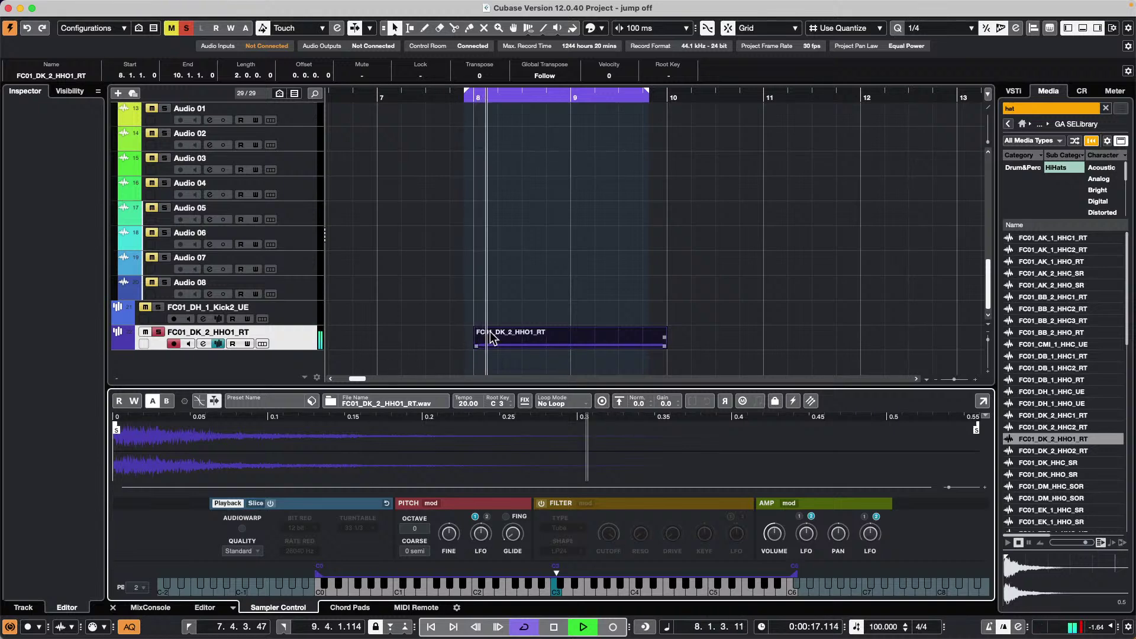
pyautogui.press('space')
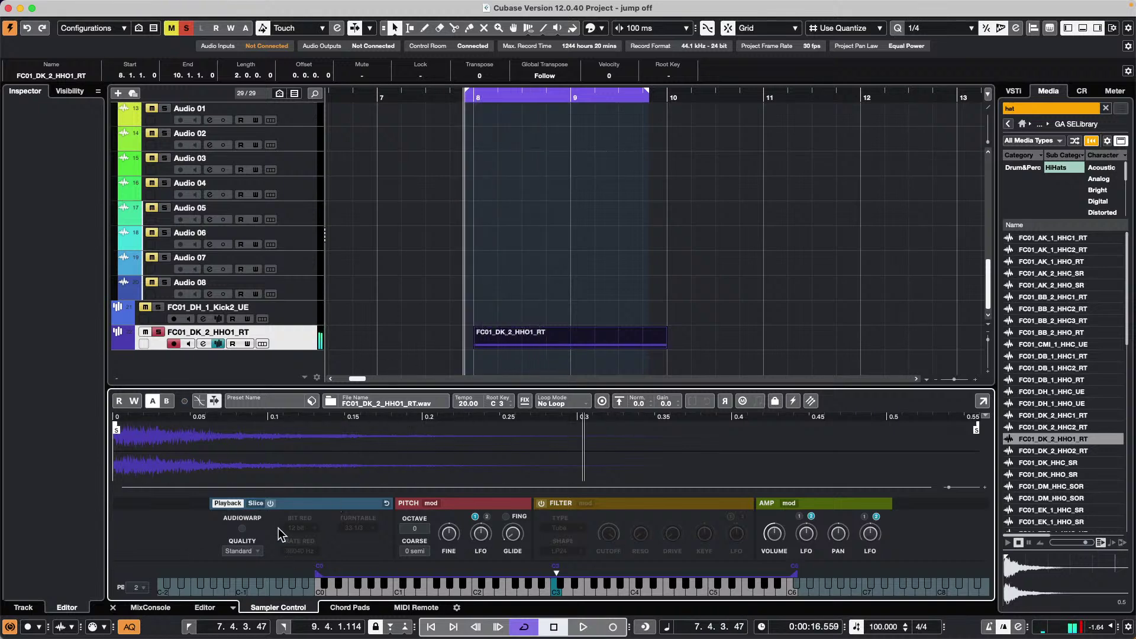
pyautogui.press('space')
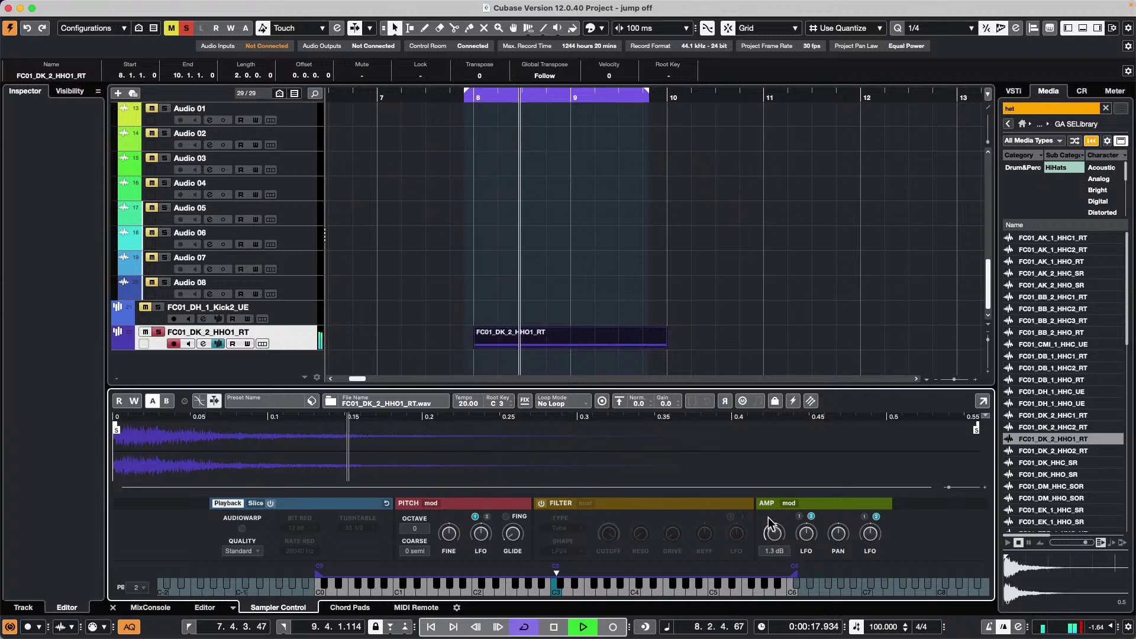
pyautogui.scroll(5, 838, 533)
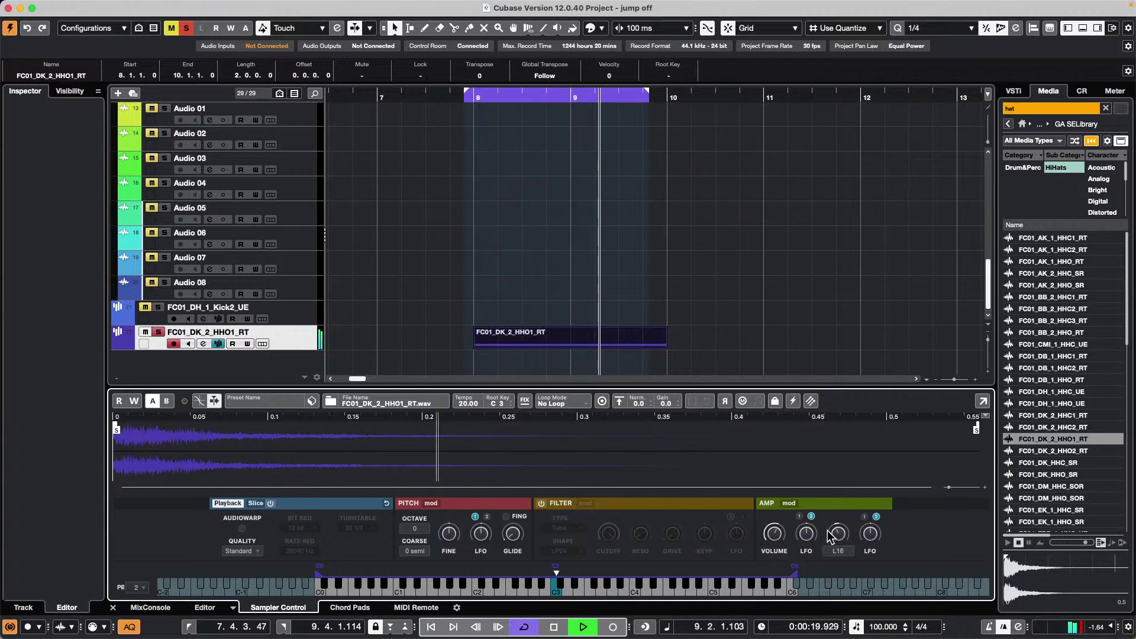
pyautogui.press('space')
# Enable the sampler filter, set its type to Classic, and enlarge the Sampler Control area.
pyautogui.click(541, 504)
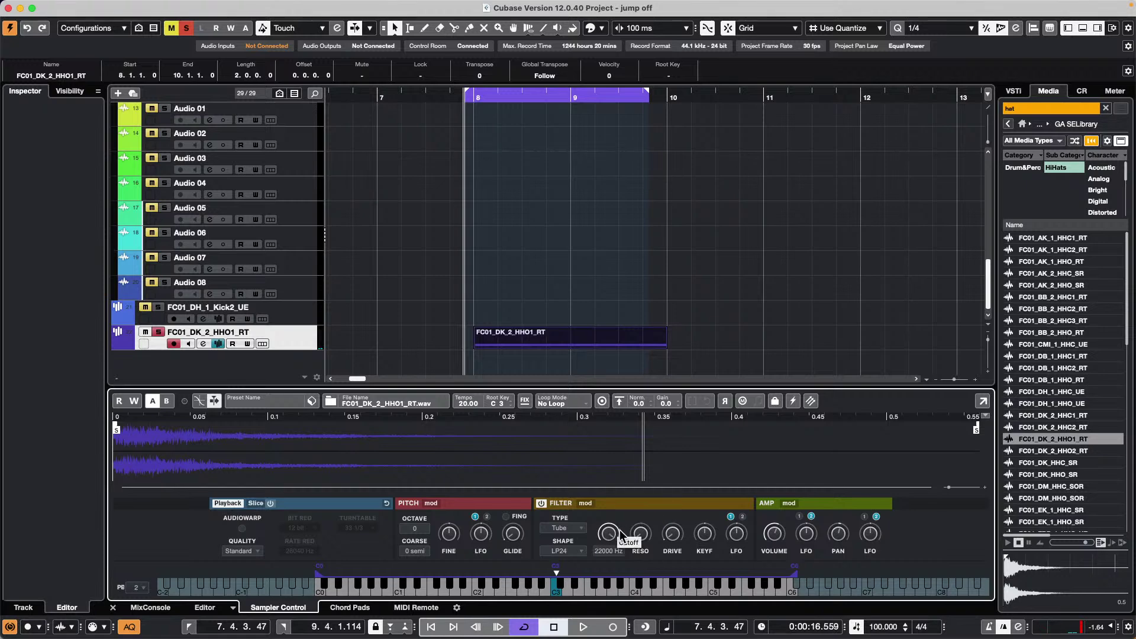
pyautogui.click(577, 529)
pyautogui.click(566, 543)
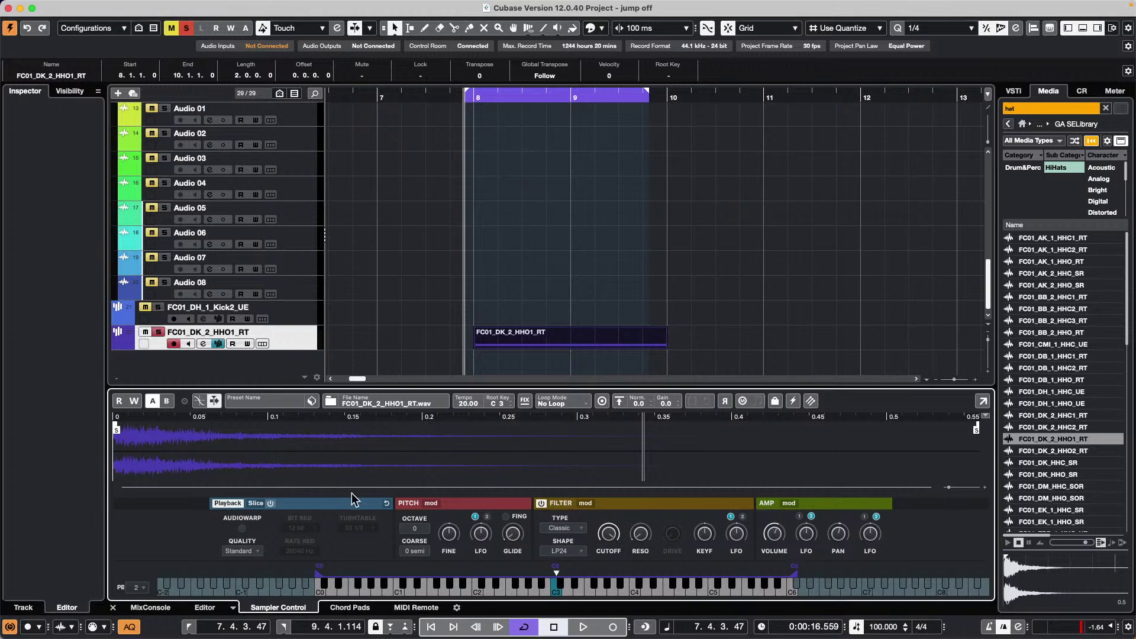
pyautogui.moveTo(545, 386); pyautogui.dragTo(550, 283)
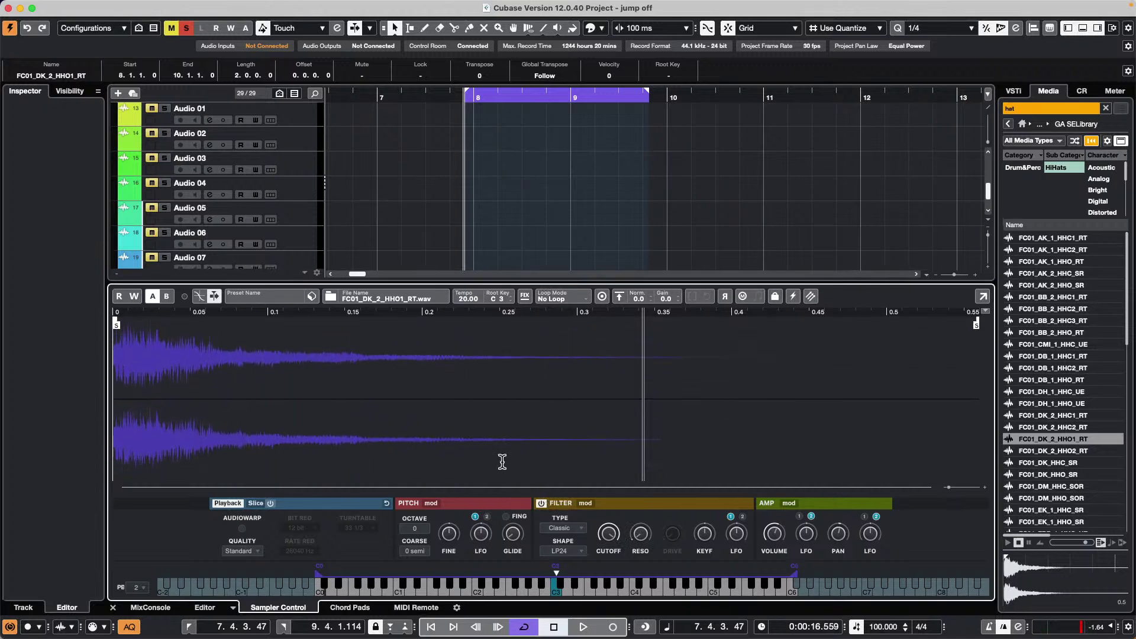
# Adjust the curve of the hi-hat's filter envelope and return to the waveform display.
pyautogui.click(584, 504)
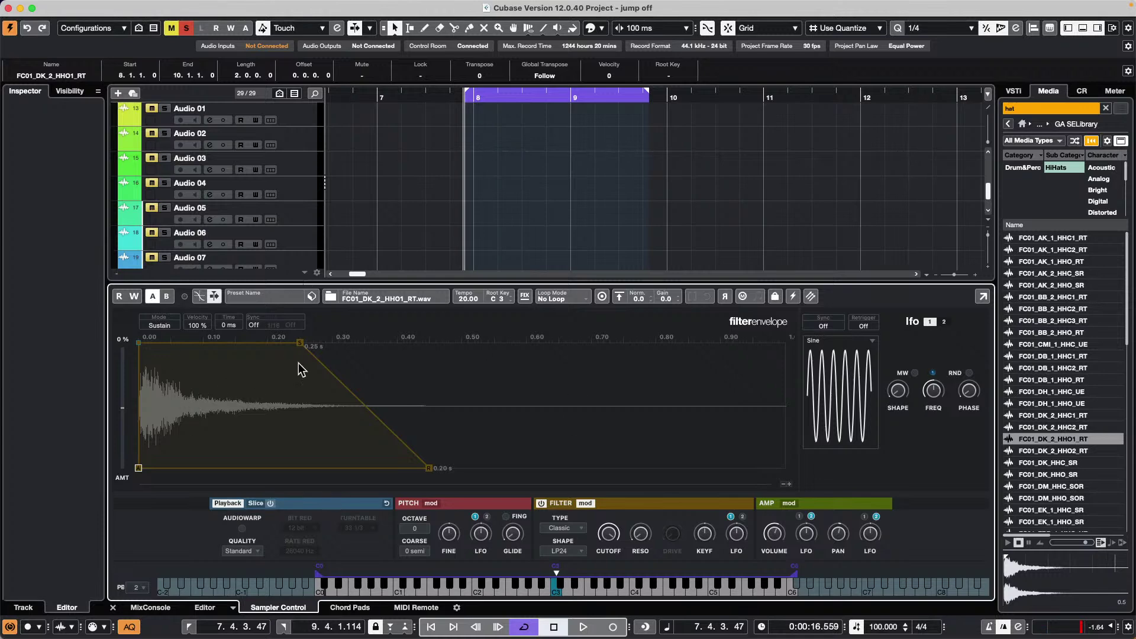
pyautogui.moveTo(301, 348); pyautogui.dragTo(297, 349)
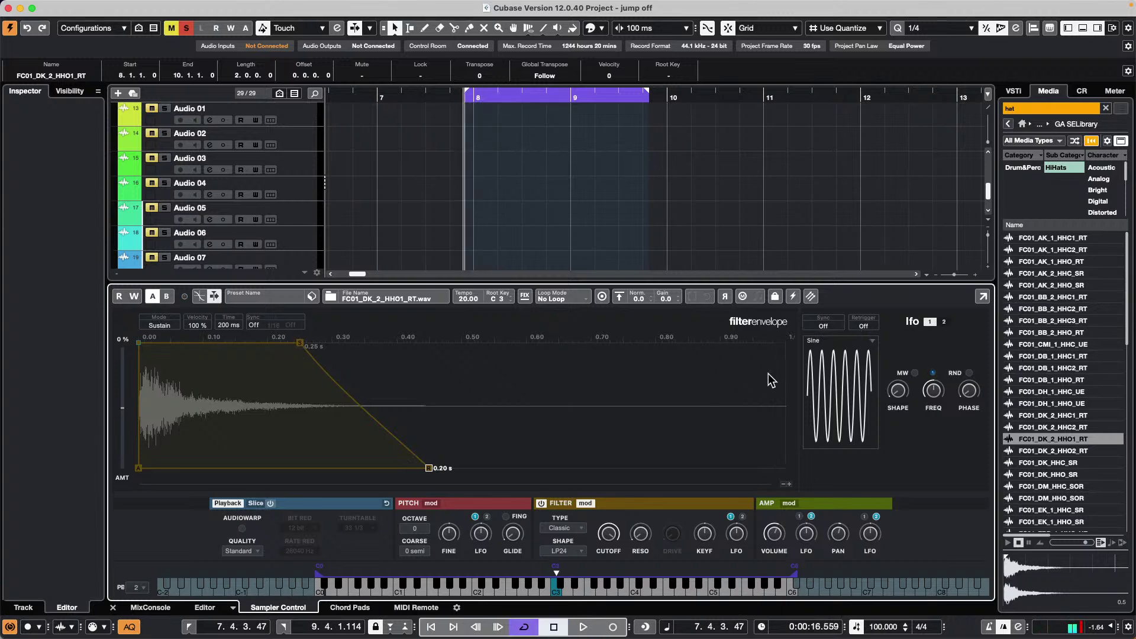
pyautogui.click(591, 504)
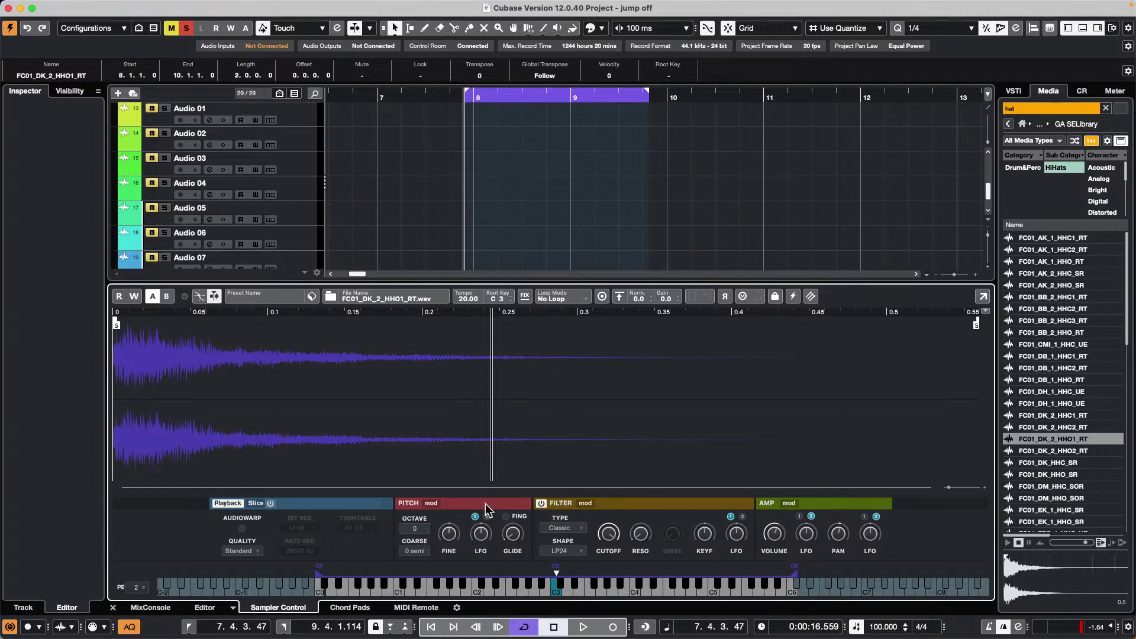
# Show the hi-hat's pitch envelope with its LFO settings and audition the loop.
pyautogui.click(431, 503)
pyautogui.press('space')
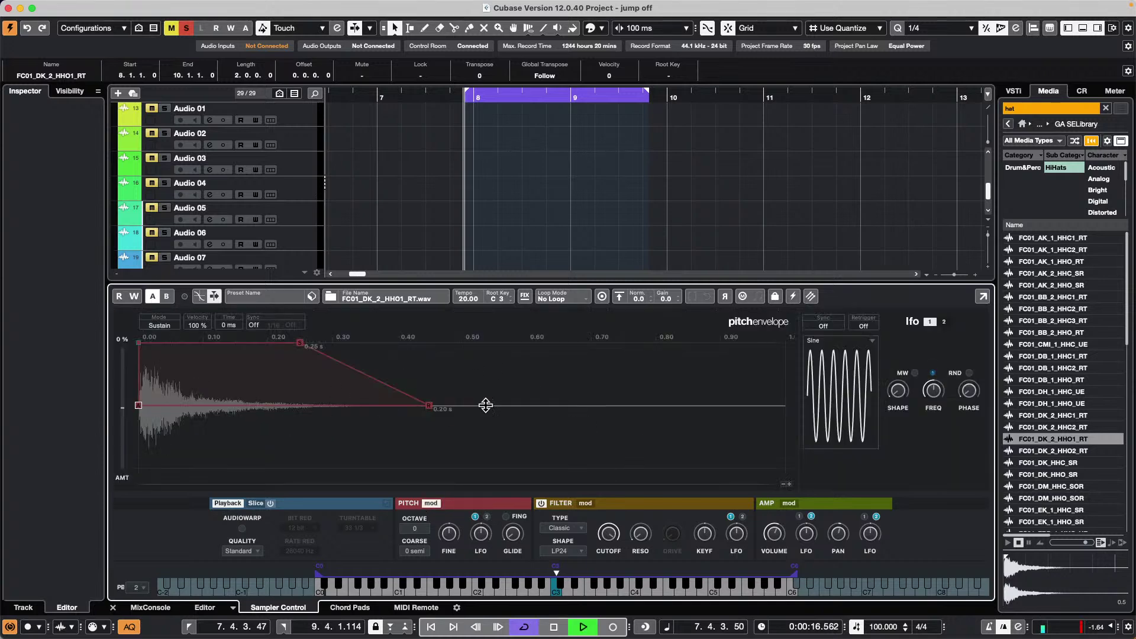
pyautogui.moveTo(896, 393)
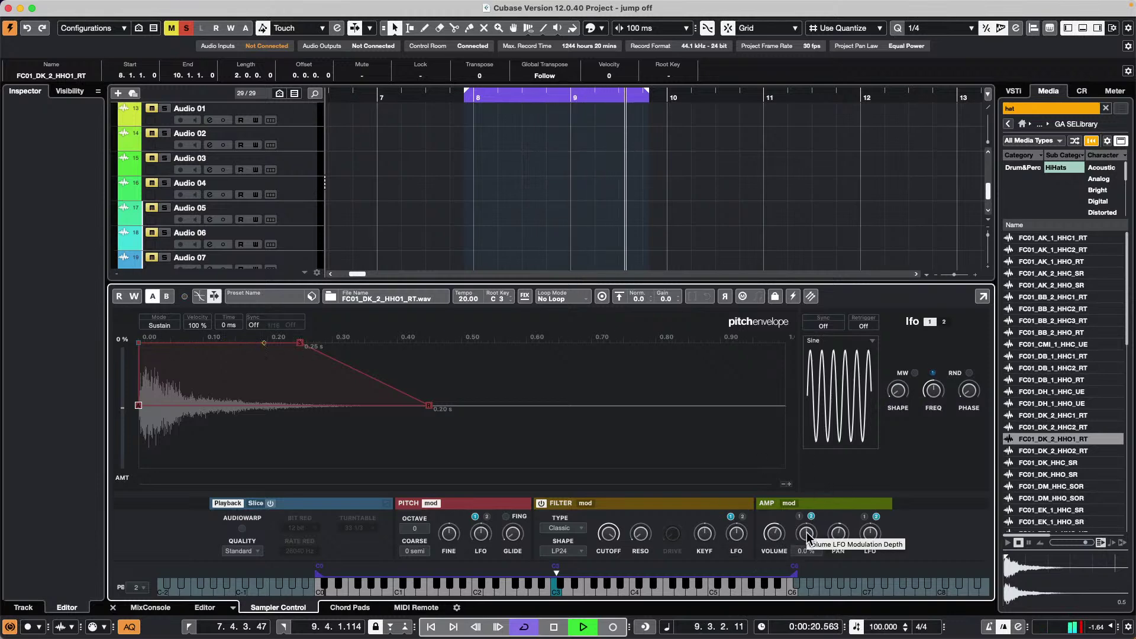
pyautogui.press('space')
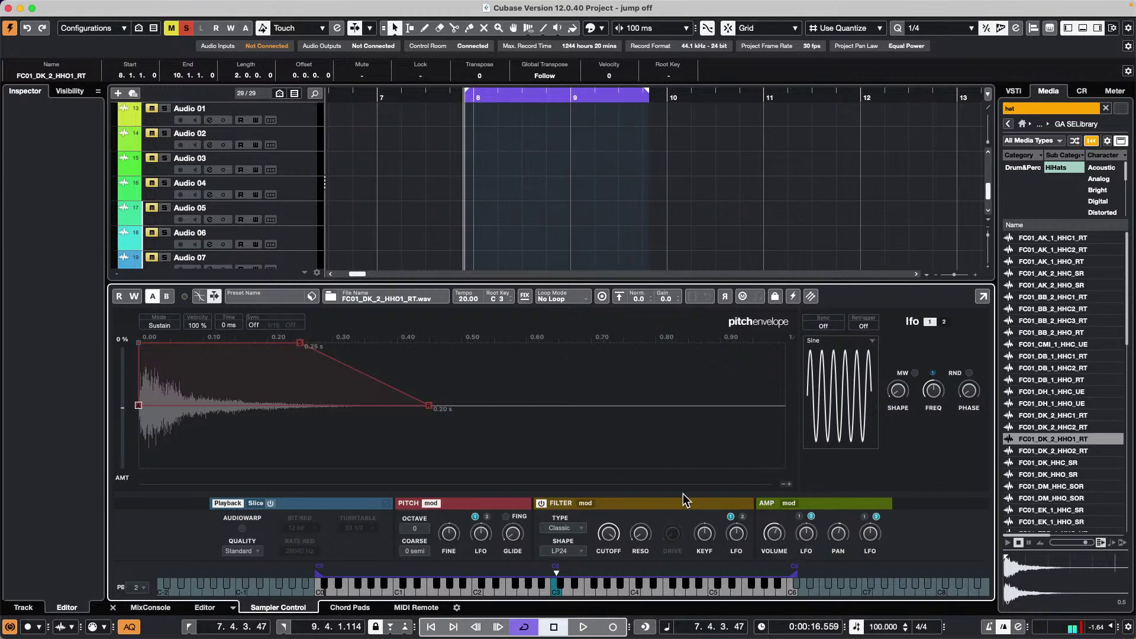
# Pan the hi-hat to R62 and assign LFO 1 as the volume modulation source while the loop plays.
pyautogui.moveTo(485, 527)
pyautogui.scroll(5, 510, 532)
pyautogui.press('space')
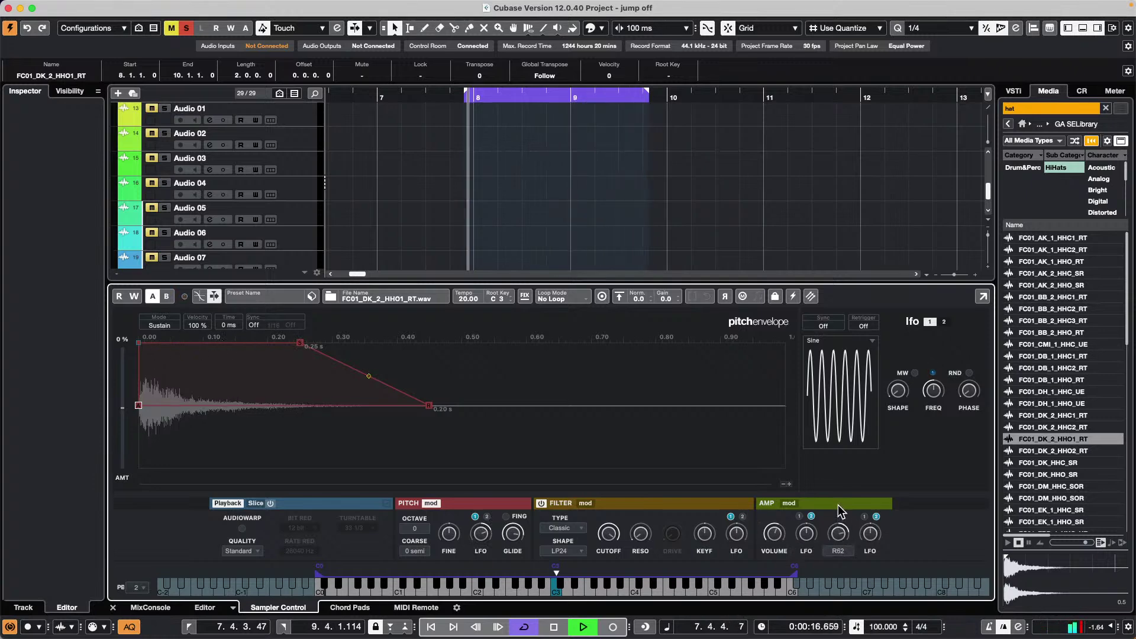
pyautogui.moveTo(812, 540)
pyautogui.scroll(5, 811, 534)
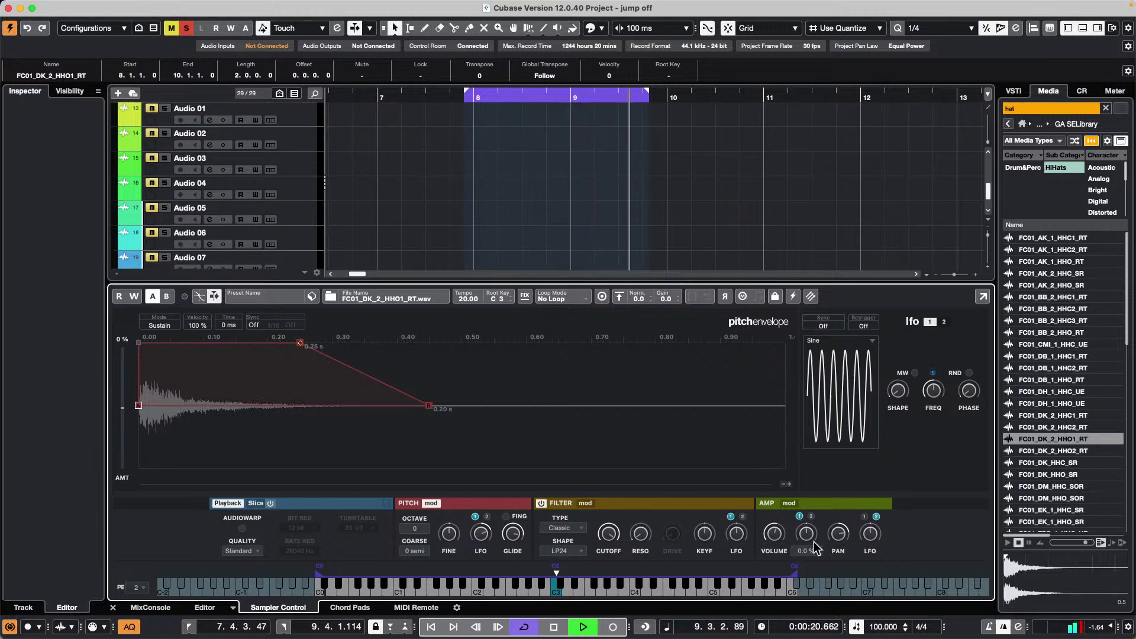
pyautogui.moveTo(777, 536)
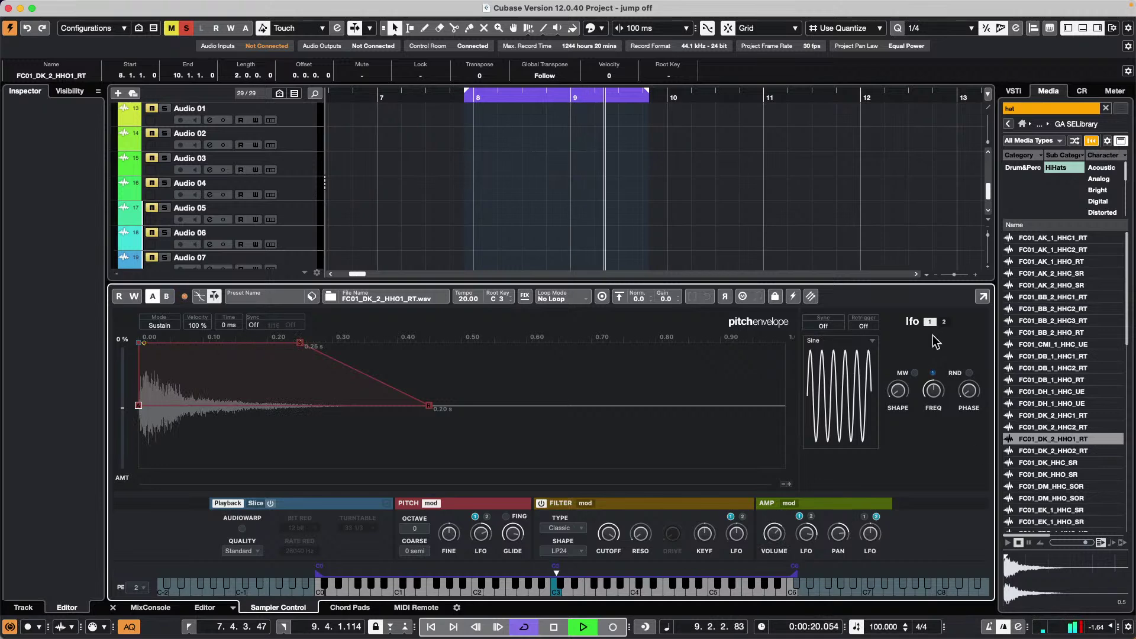
# Raise the shape amount of LFO 2 on its sine waveform.
pyautogui.click(944, 322)
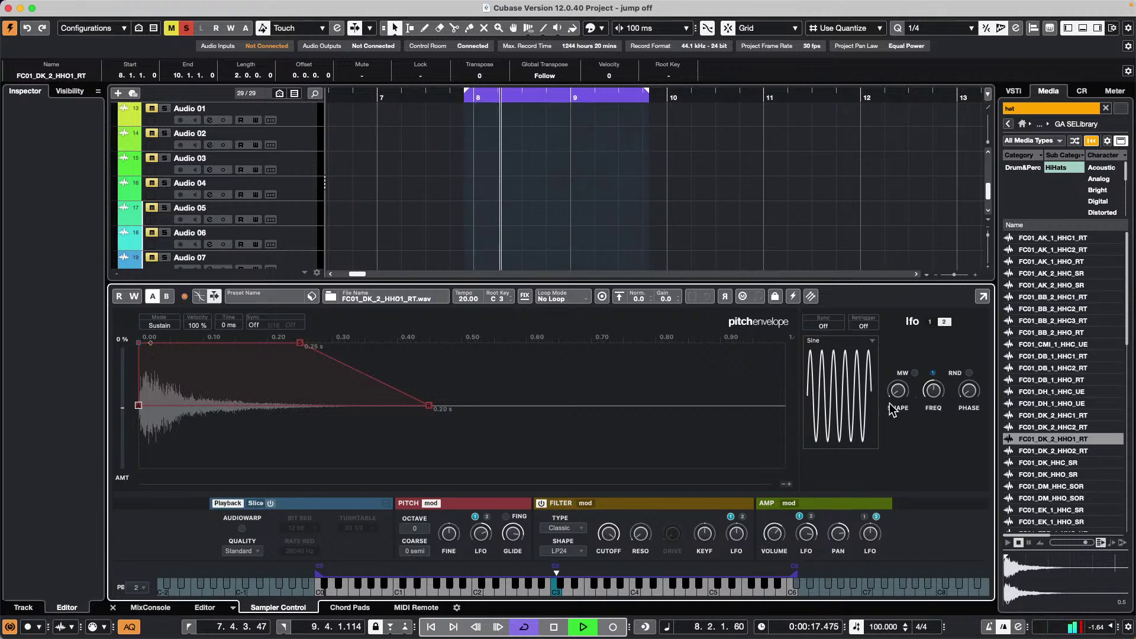
pyautogui.moveTo(943, 384)
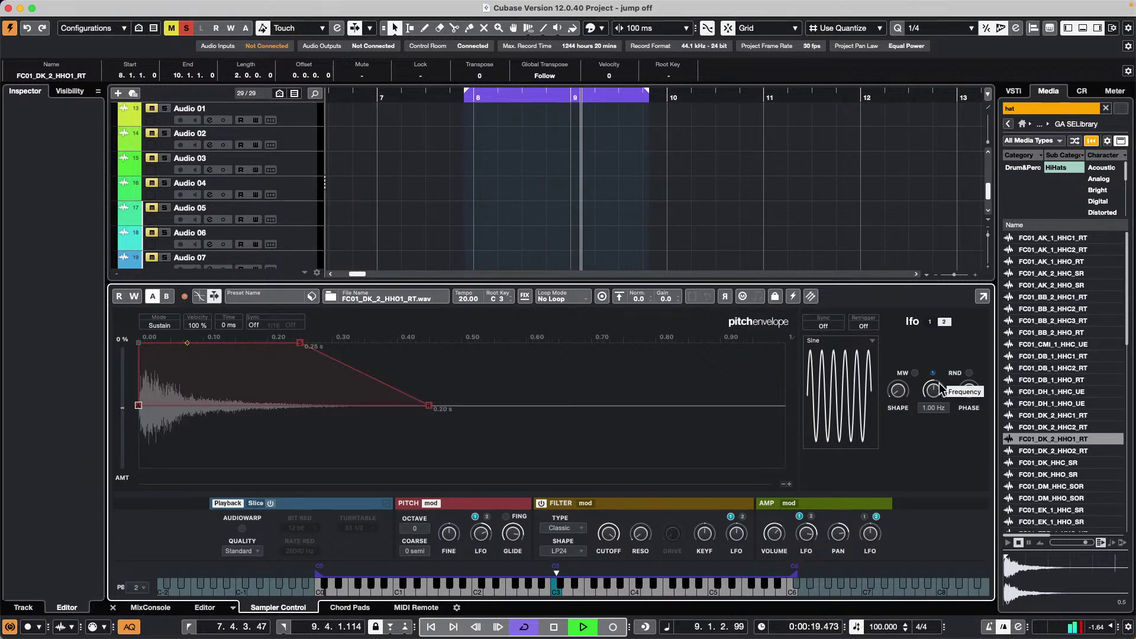
pyautogui.moveTo(898, 390); pyautogui.dragTo(907, 359)
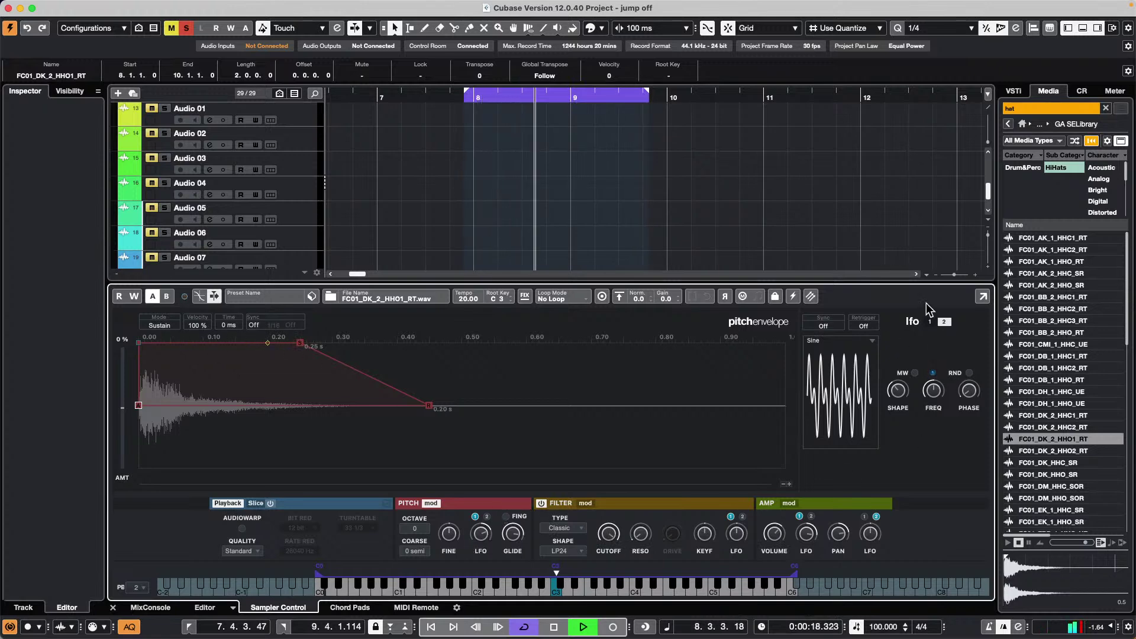
# Raise LFO 1's shape, enable its random phase, lower its frequency, and stop playback.
pyautogui.click(930, 321)
pyautogui.moveTo(900, 402); pyautogui.dragTo(972, 367)
pyautogui.click(969, 373)
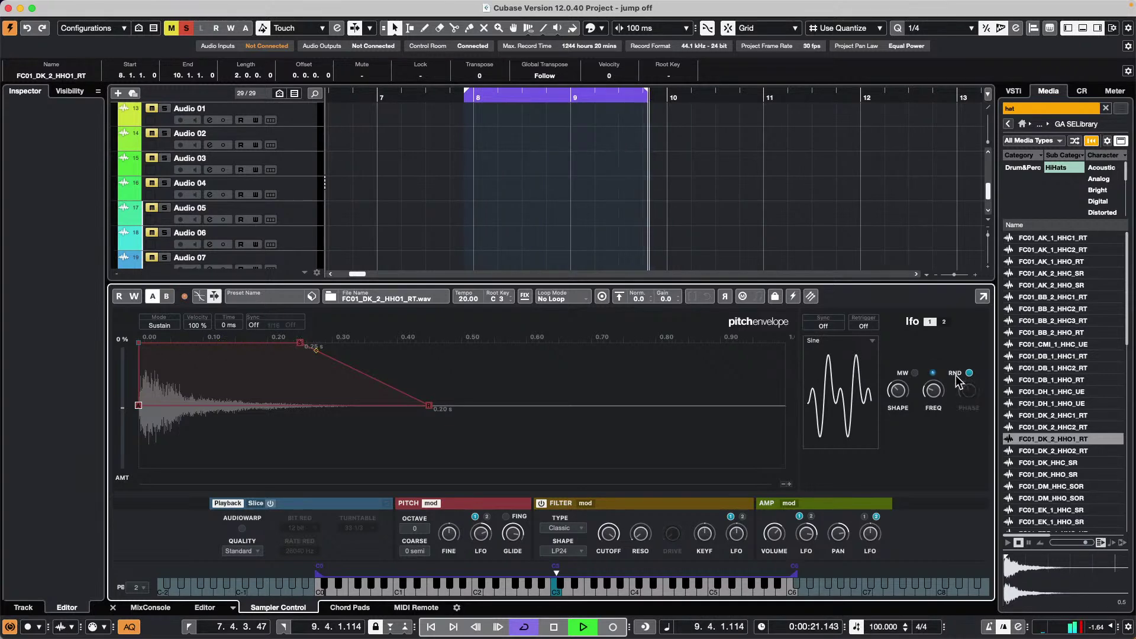
pyautogui.moveTo(930, 391); pyautogui.dragTo(921, 395)
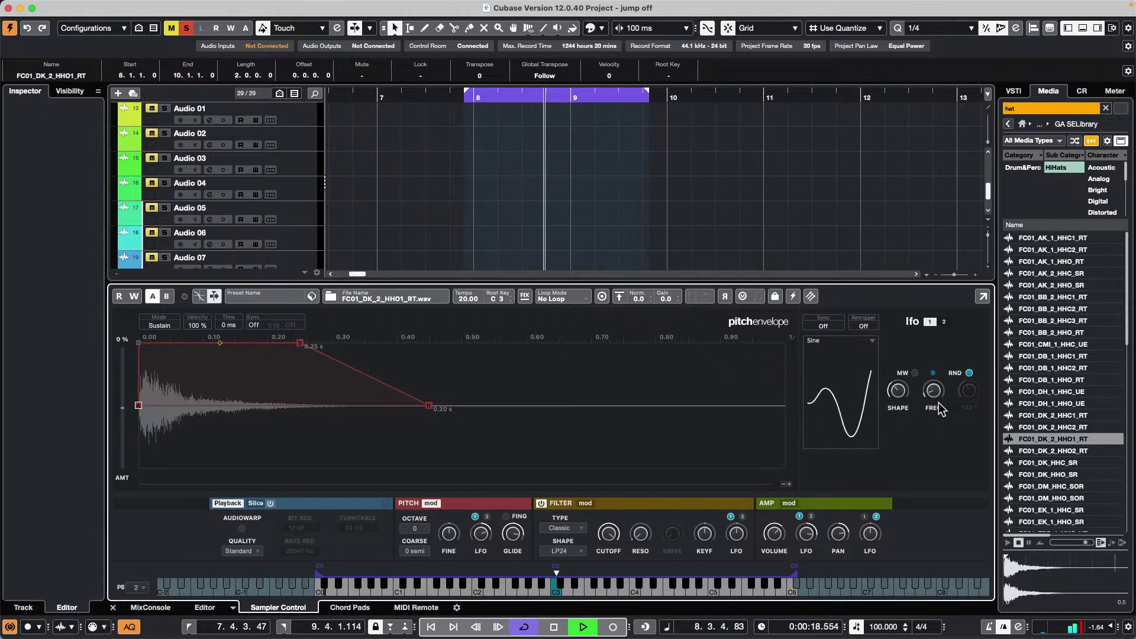
pyautogui.press('space')
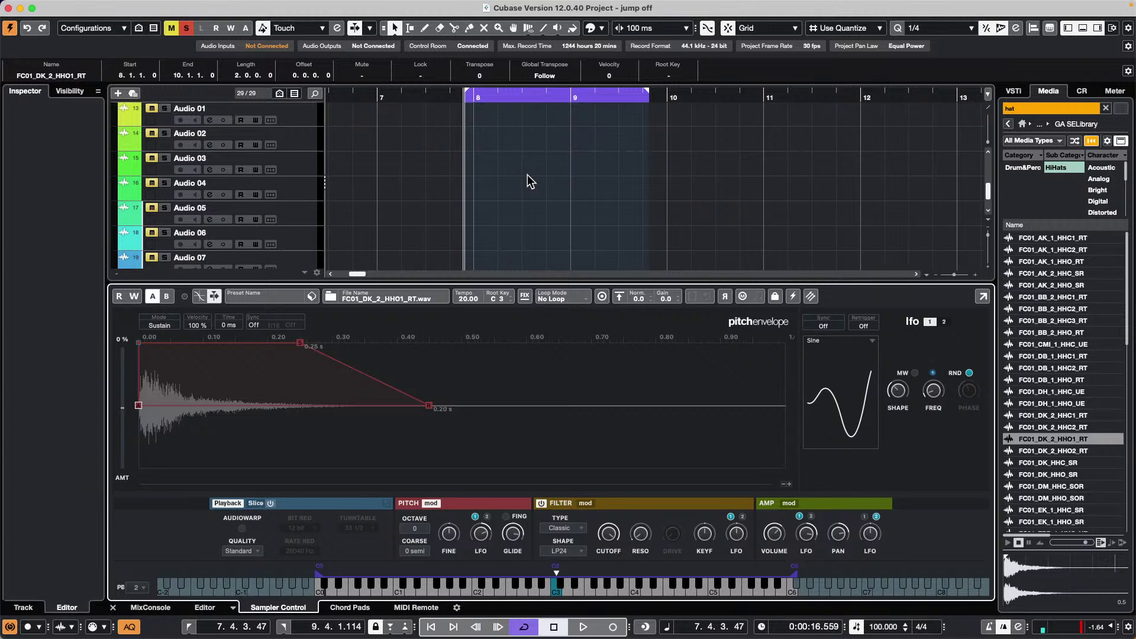
# Create a new empty project in the October 31 2022 folder.
pyautogui.moveTo(450, 93); pyautogui.dragTo(453, 68)
pyautogui.scroll(10, 431, 177)
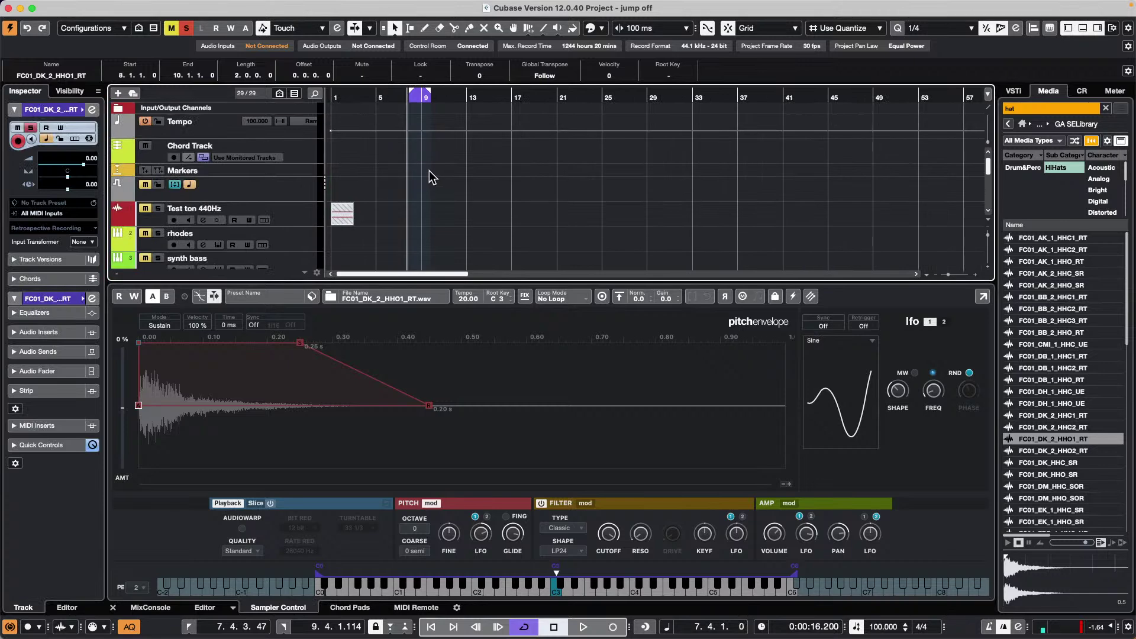
pyautogui.moveTo(133, 3)
pyautogui.click(79, 6)
pyautogui.click(92, 25)
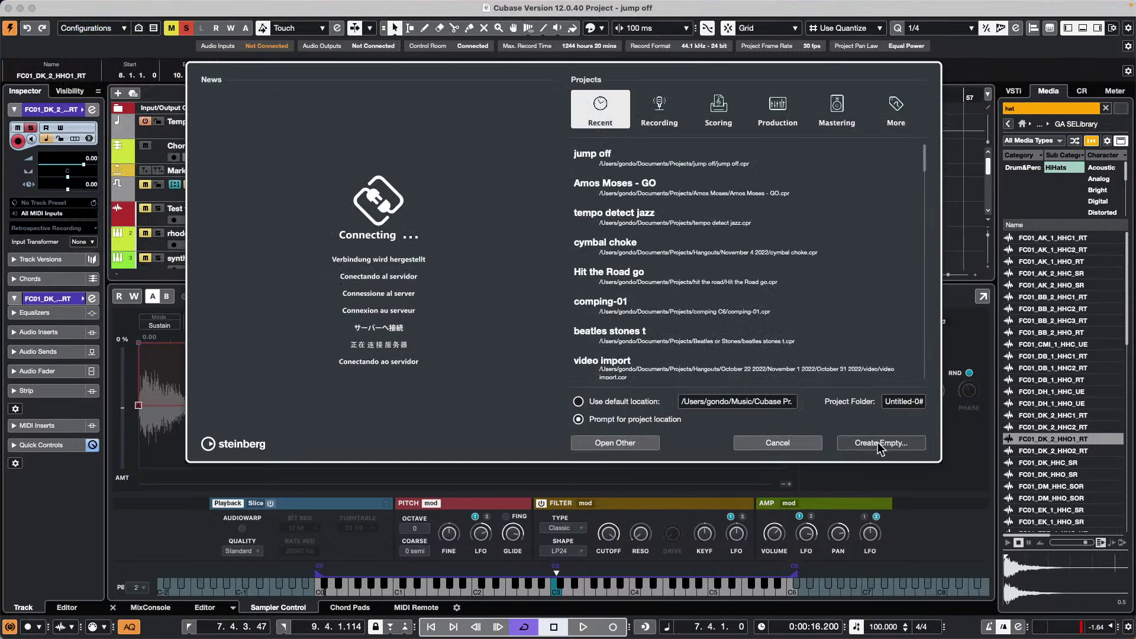
pyautogui.click(878, 442)
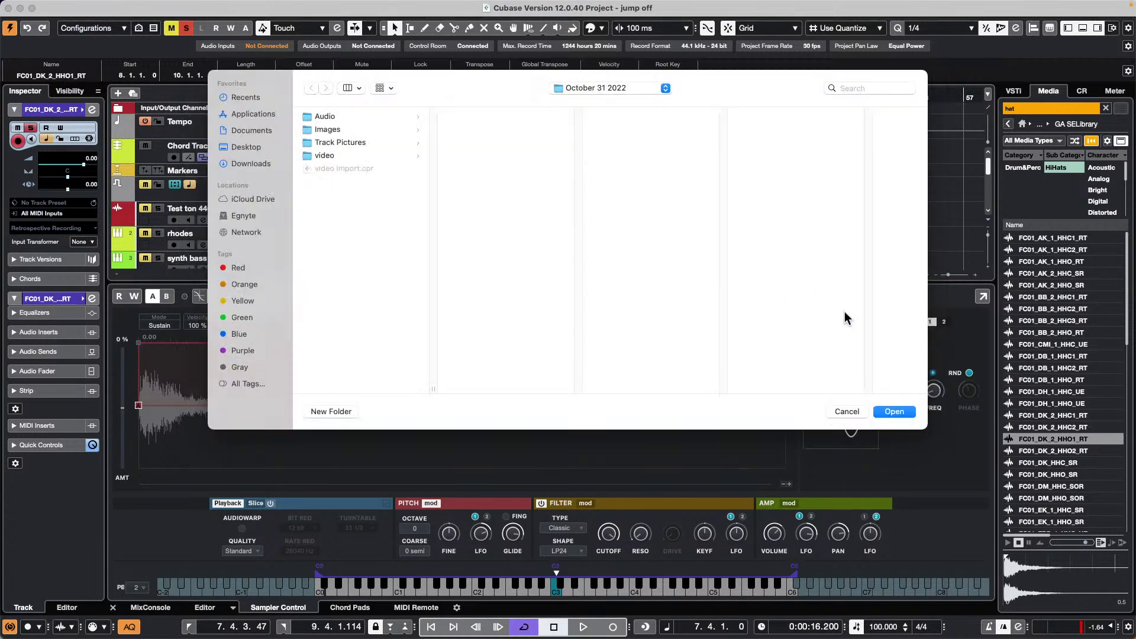
pyautogui.click(895, 411)
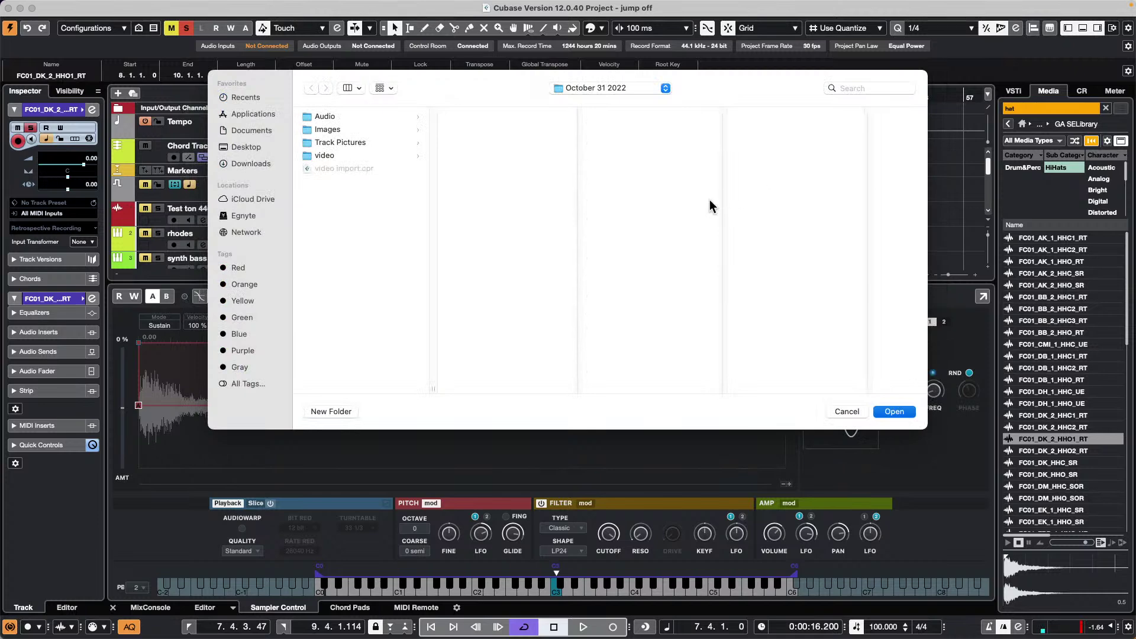
pyautogui.click(895, 411)
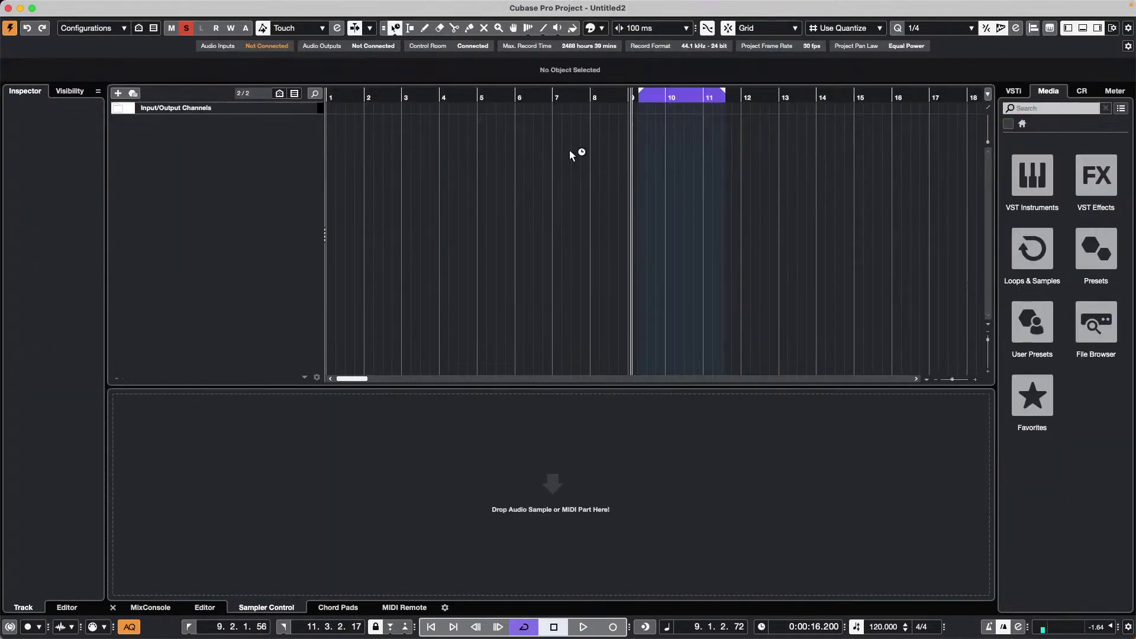
# Browse the Drum Loops library within Loops & Samples and clear the "kick" search filter to list all loops.
pyautogui.click(1032, 248)
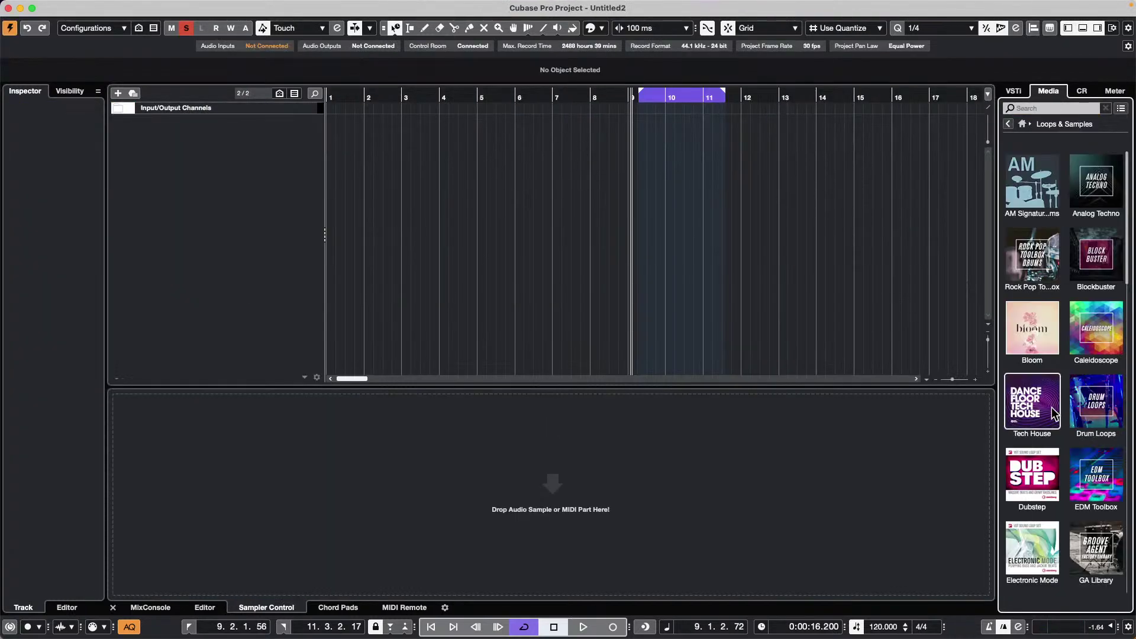
pyautogui.click(1108, 395)
pyautogui.click(1087, 138)
pyautogui.doubleClick(1038, 107)
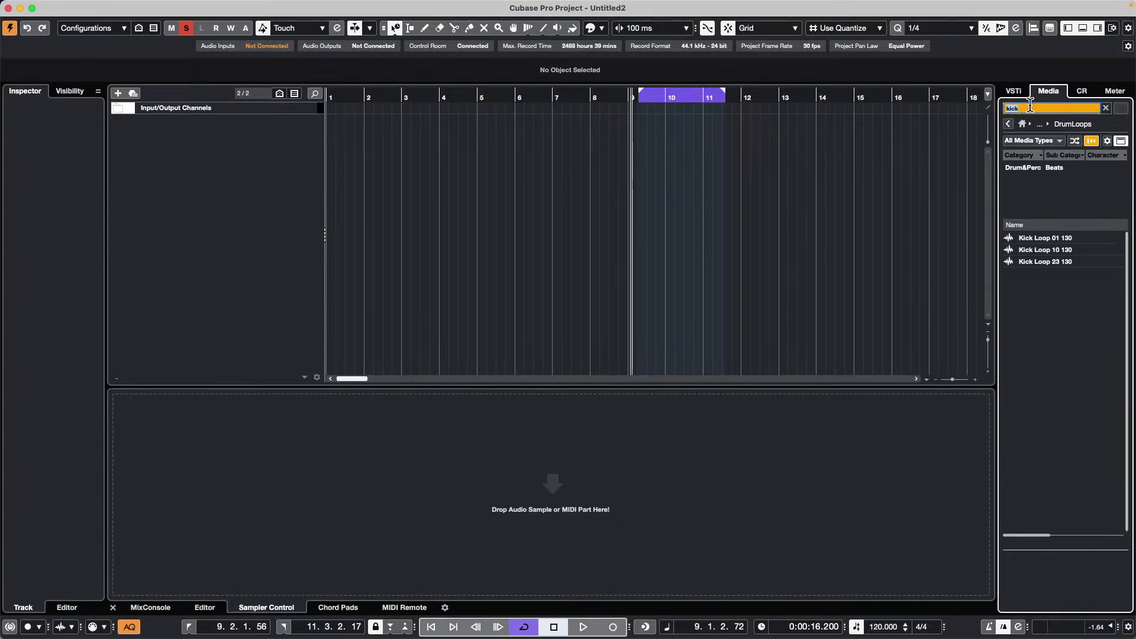
pyautogui.press('BackSpace')
pyautogui.click(1055, 240)
pyautogui.scroll(-15, 1052, 296)
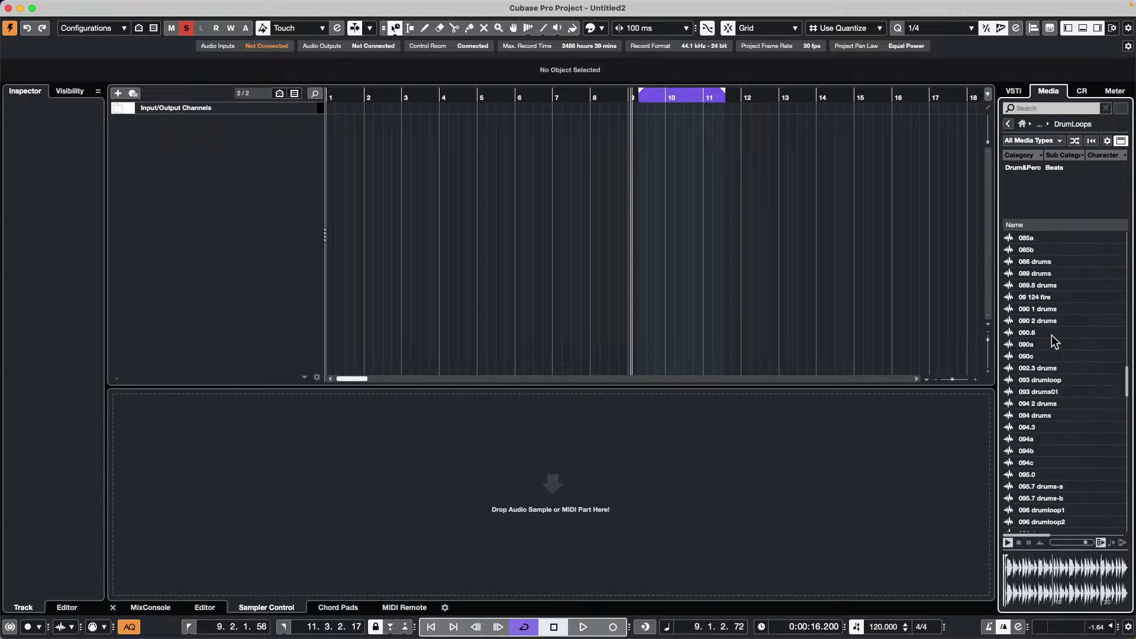
# Select all the listed drum loops and insert them together on one new audio track.
pyautogui.press('super+a')
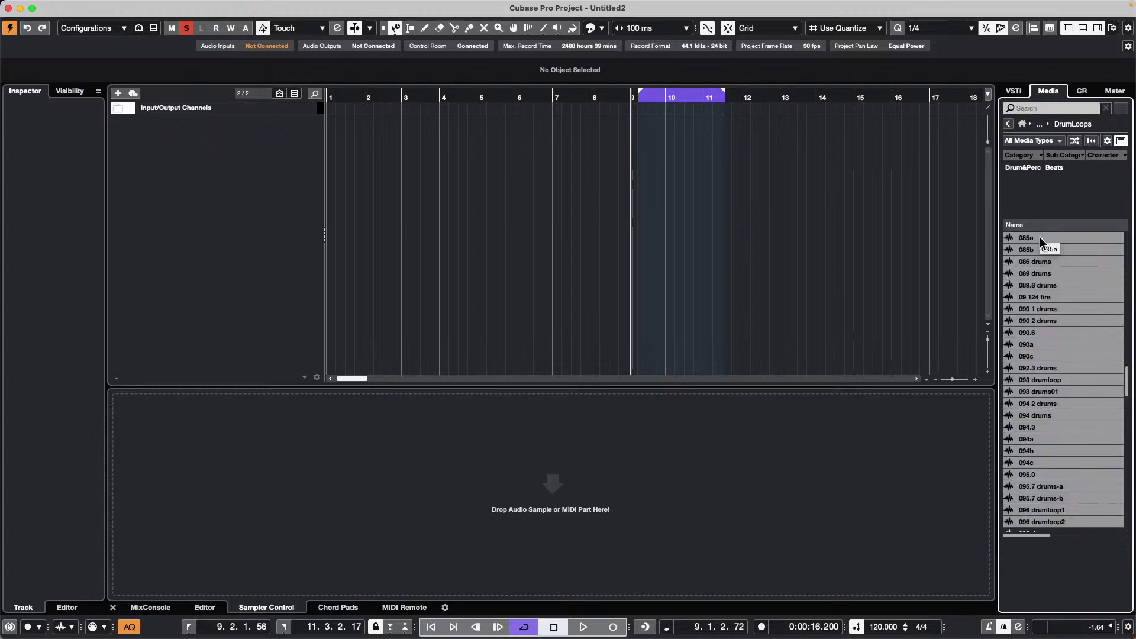
pyautogui.moveTo(1040, 236); pyautogui.dragTo(315, 122)
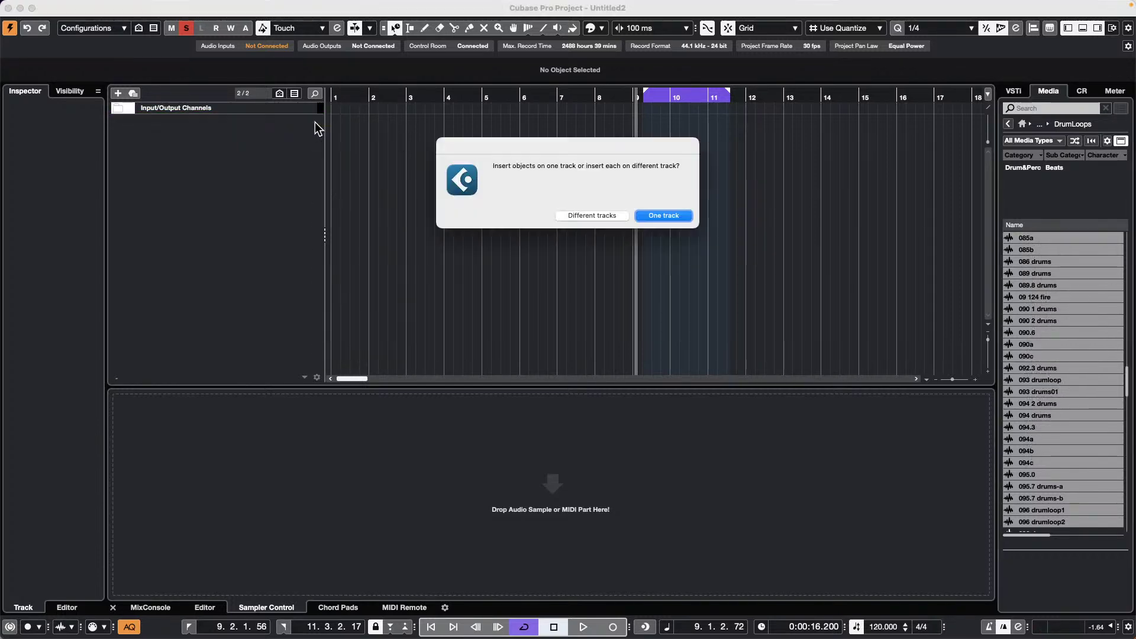
pyautogui.click(677, 214)
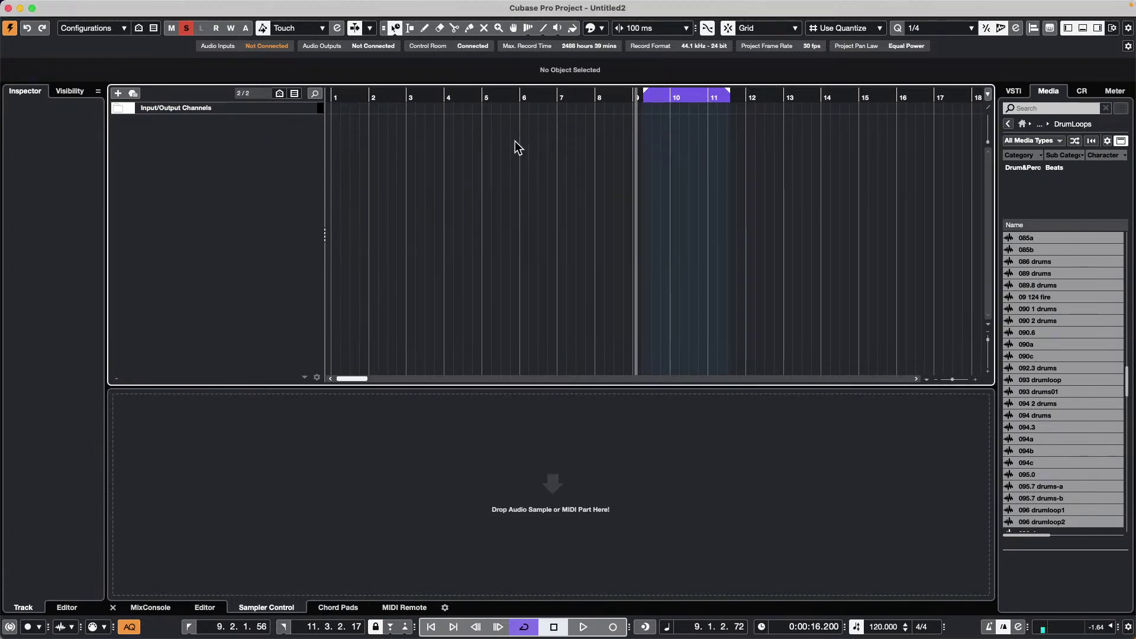
# Set a spacer of 2 seconds between the selected drum loop events.
pyautogui.moveTo(360, 96); pyautogui.dragTo(348, 25)
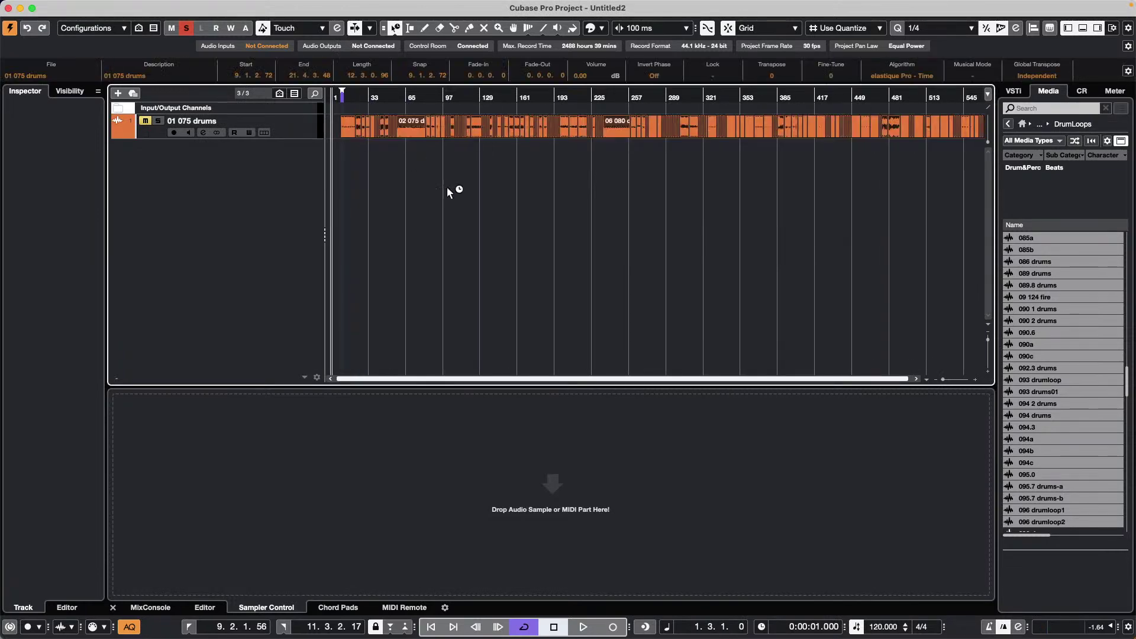
pyautogui.click(135, 7)
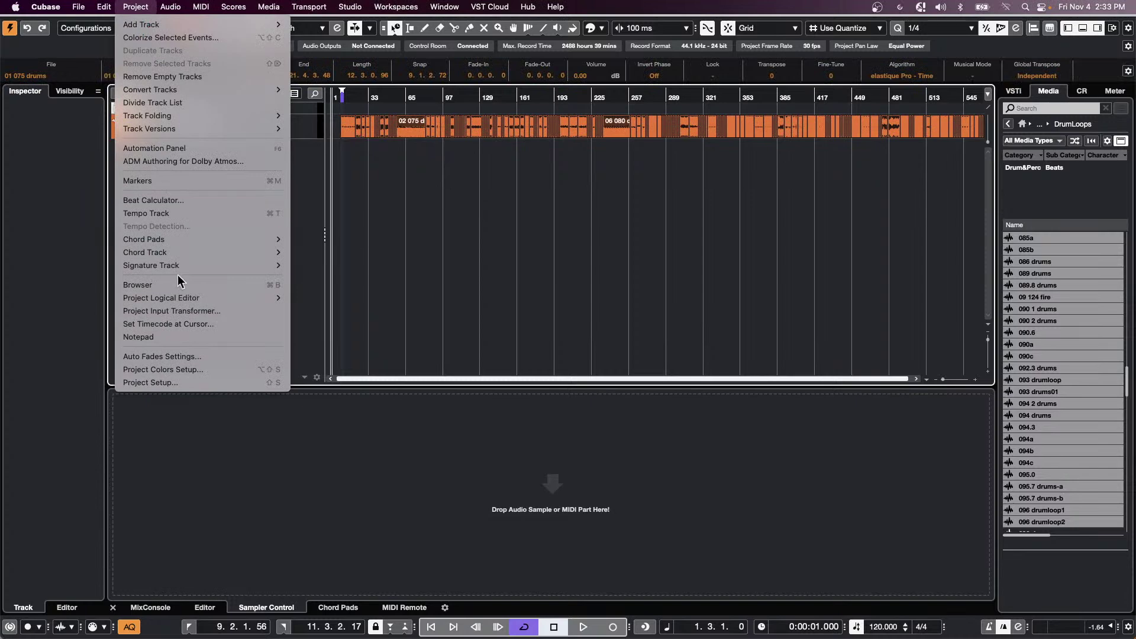
pyautogui.moveTo(104, 7)
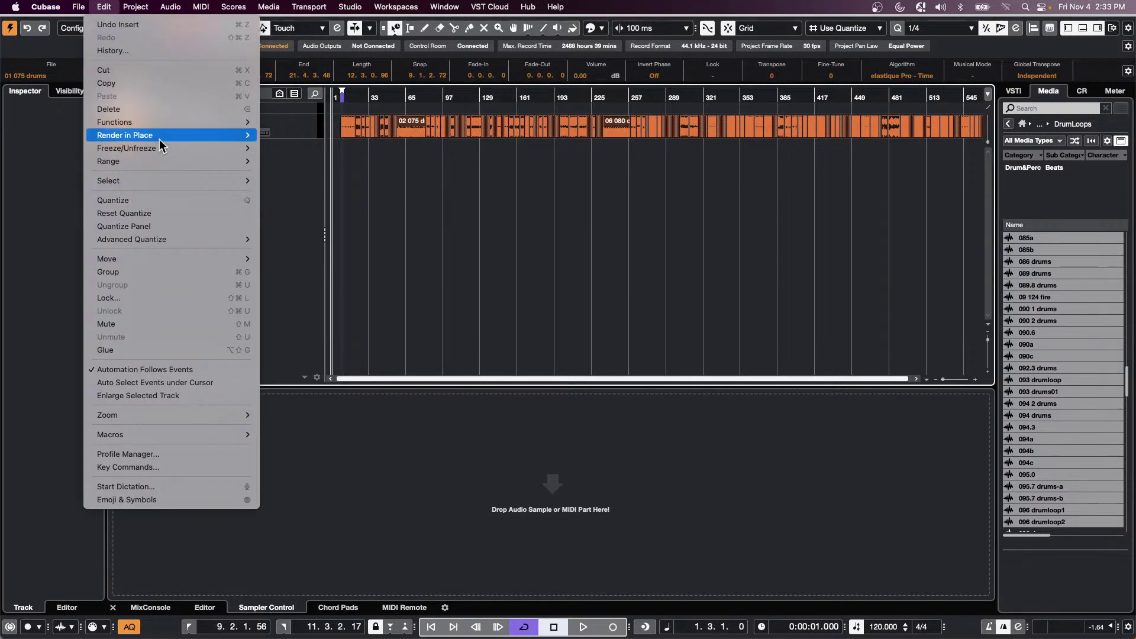
pyautogui.moveTo(150, 179)
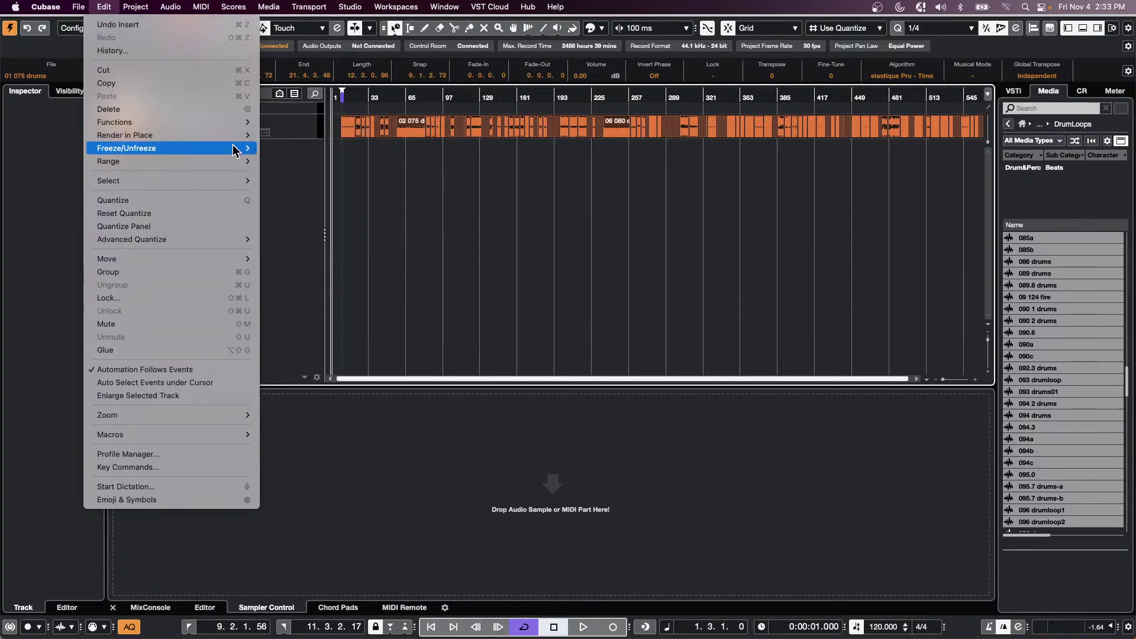
pyautogui.moveTo(233, 131)
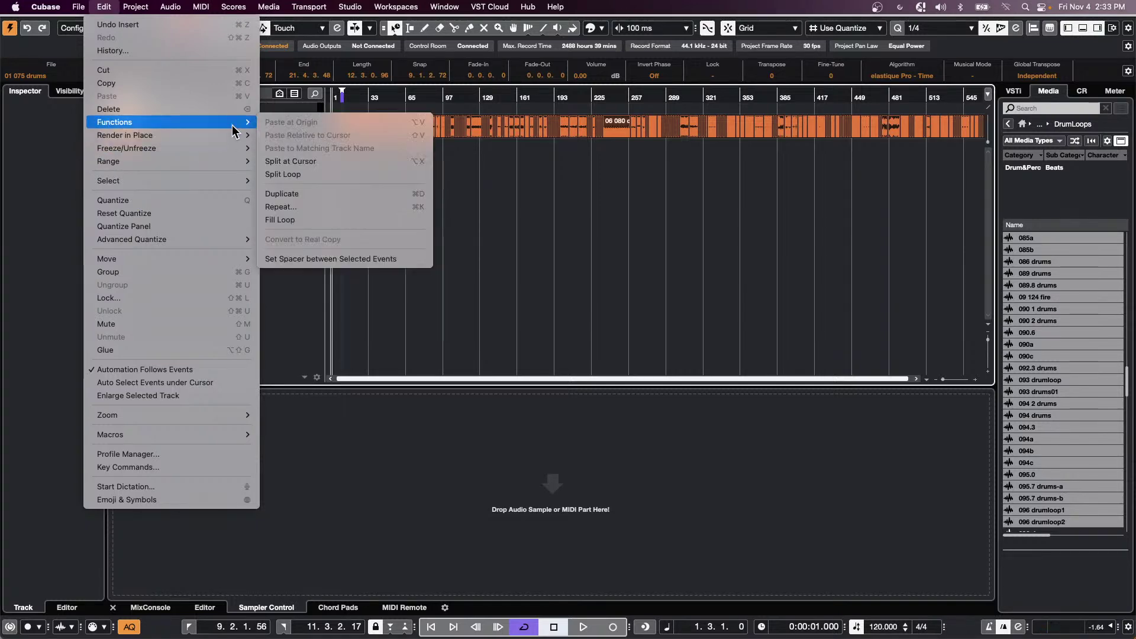
pyautogui.click(350, 261)
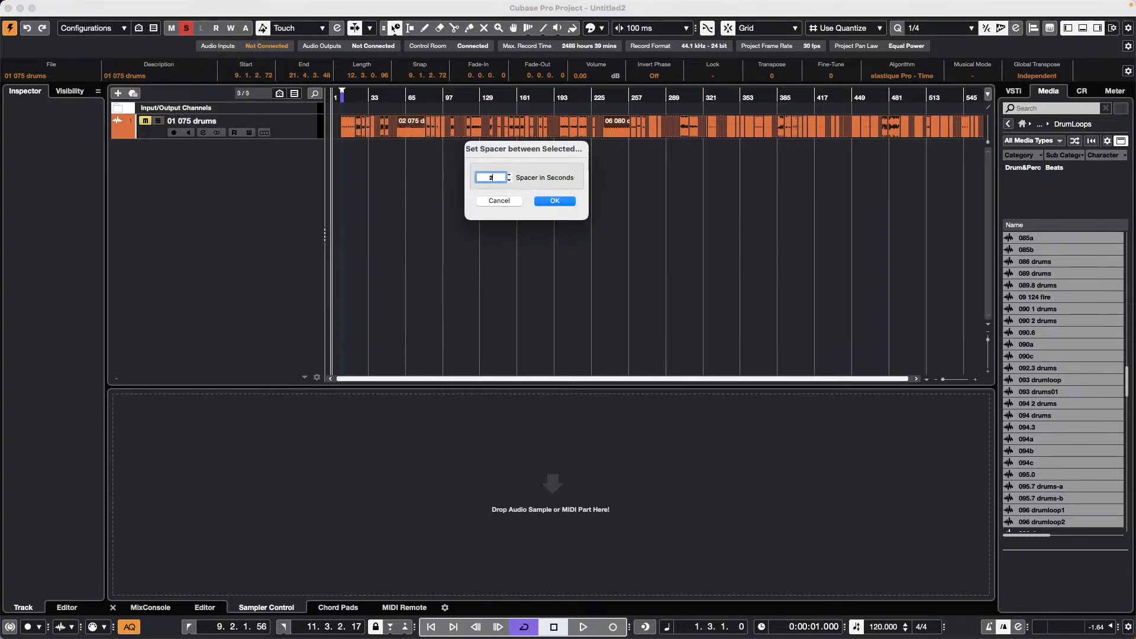
pyautogui.press('Return')
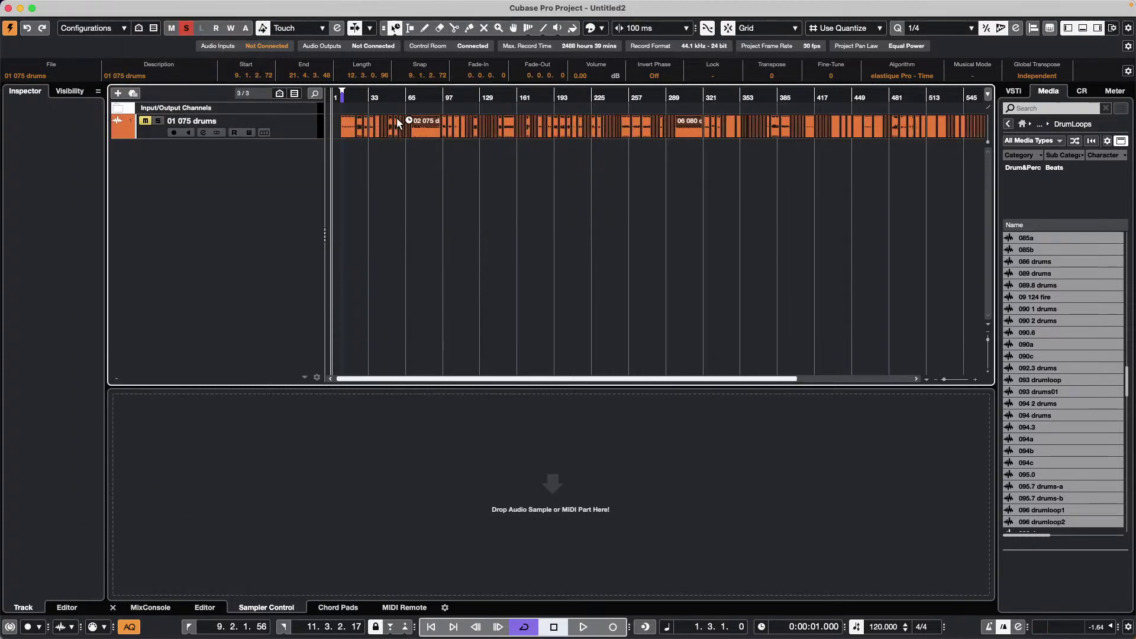
# Switch the object selection tool to normal sizing and select the first group of drum loops on the track.
pyautogui.moveTo(406, 96); pyautogui.dragTo(353, 146)
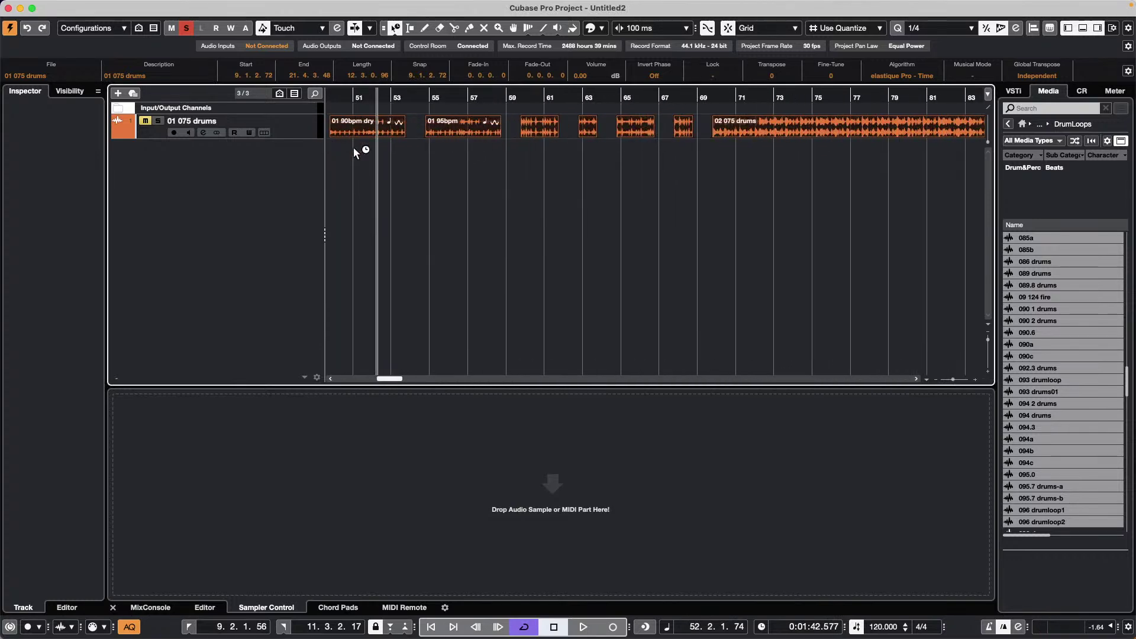
pyautogui.click(518, 184)
pyautogui.click(451, 95)
pyautogui.press('Home')
pyautogui.click(421, 95)
pyautogui.moveTo(421, 95); pyautogui.dragTo(422, 53)
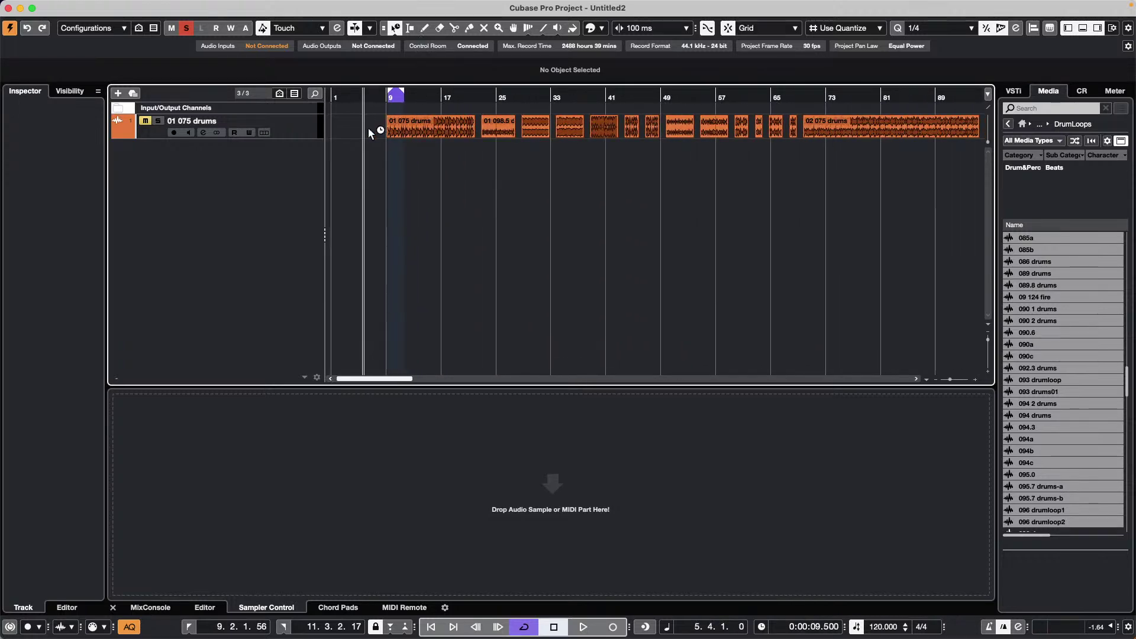
pyautogui.moveTo(367, 128); pyautogui.dragTo(550, 131)
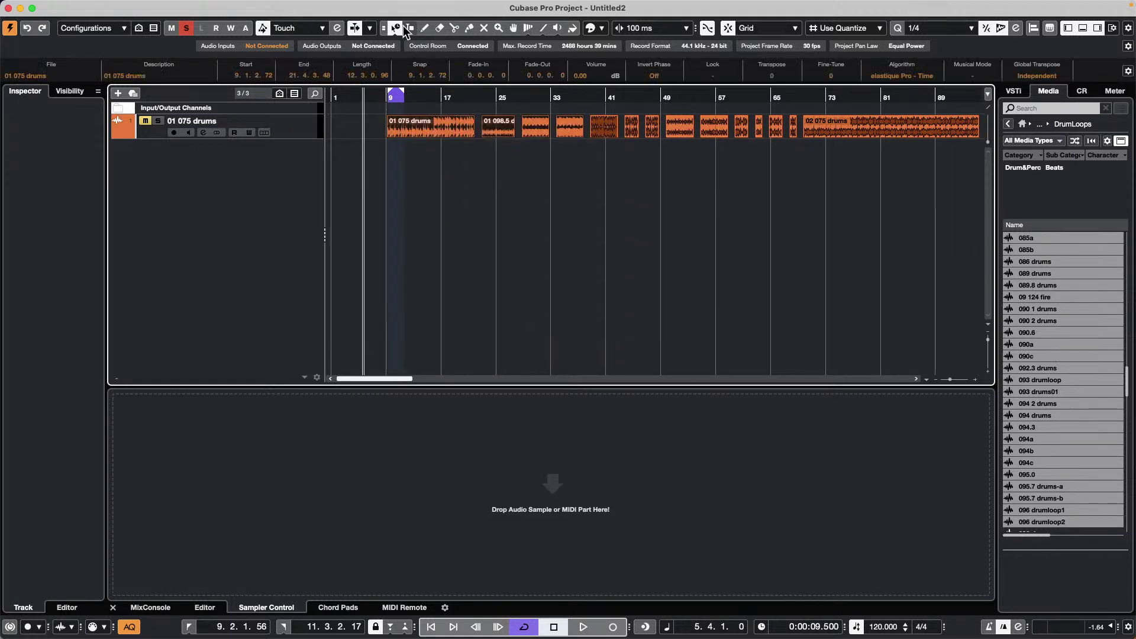
pyautogui.click(394, 27)
pyautogui.click(418, 38)
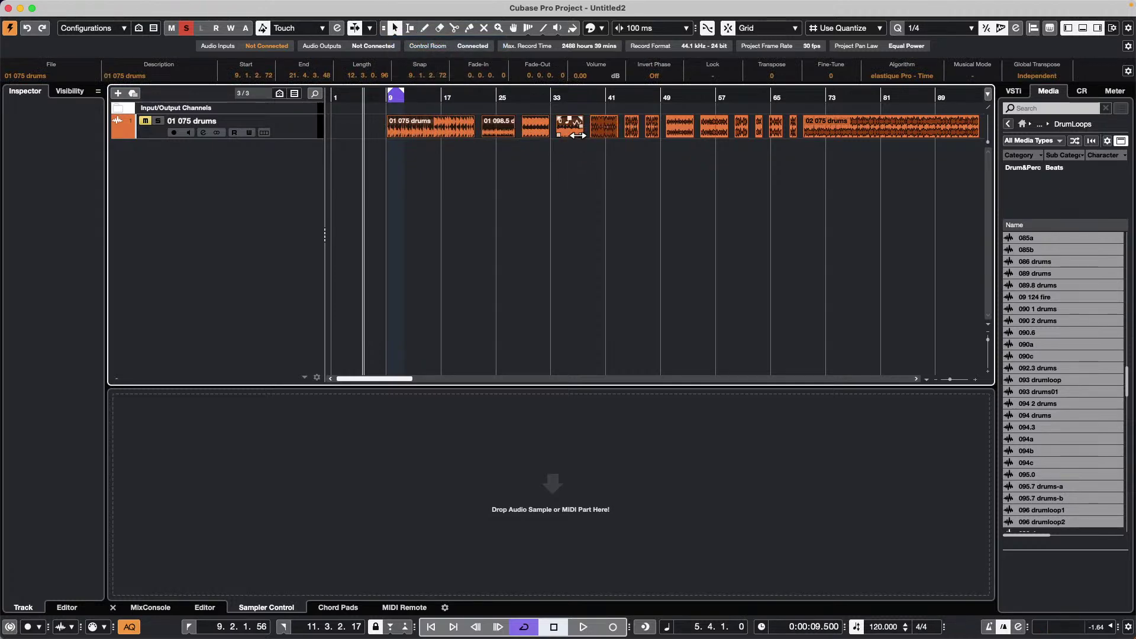
pyautogui.click(490, 193)
pyautogui.moveTo(381, 129); pyautogui.dragTo(750, 112)
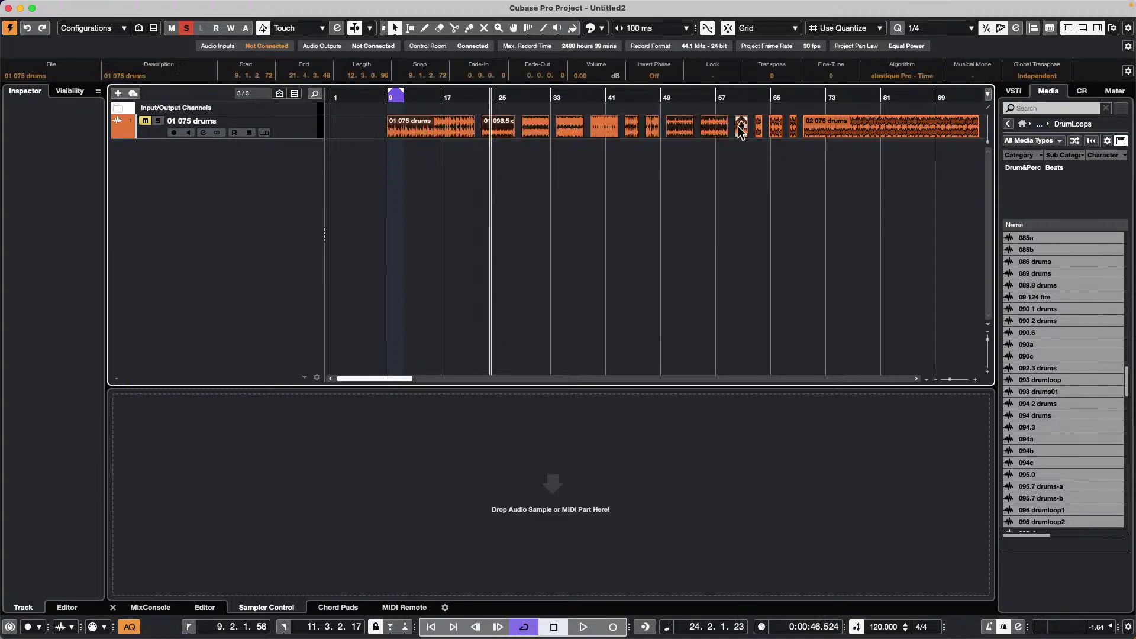
# Add the REV-X Hall reverb to the drum track's first insert slot and close its window.
pyautogui.click(306, 124)
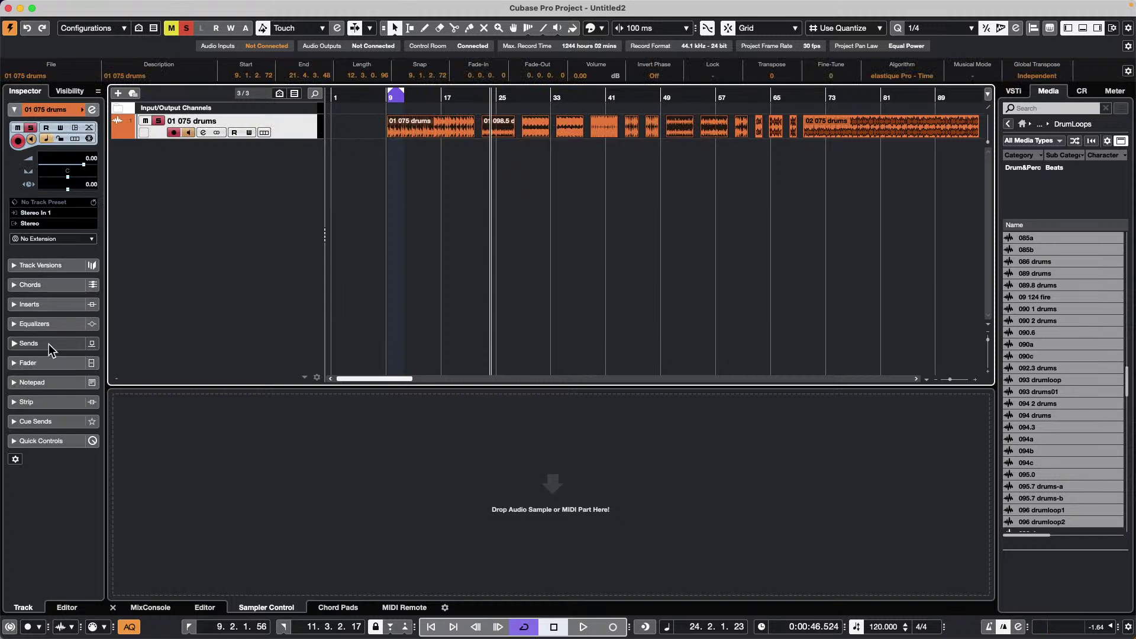
pyautogui.click(68, 306)
pyautogui.click(51, 189)
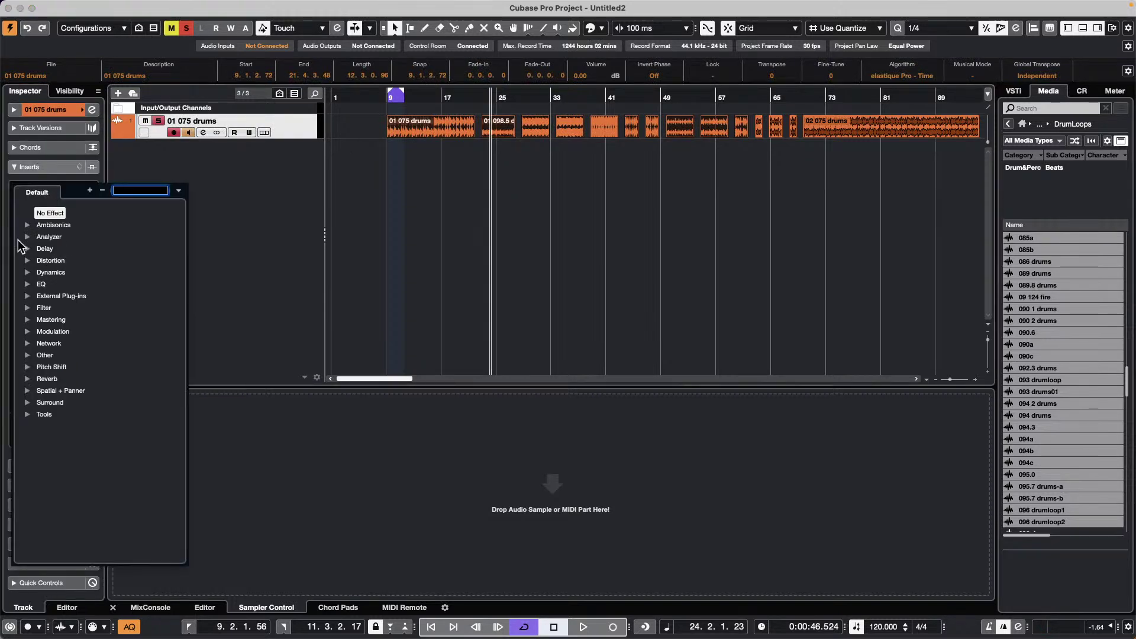
pyautogui.click(28, 379)
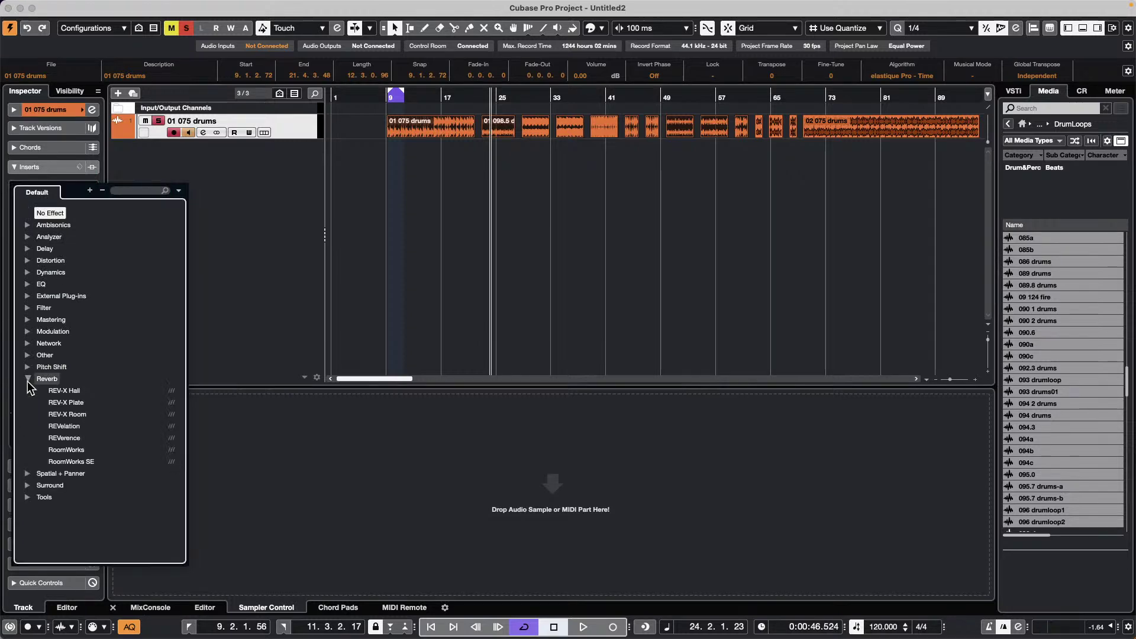
pyautogui.click(66, 393)
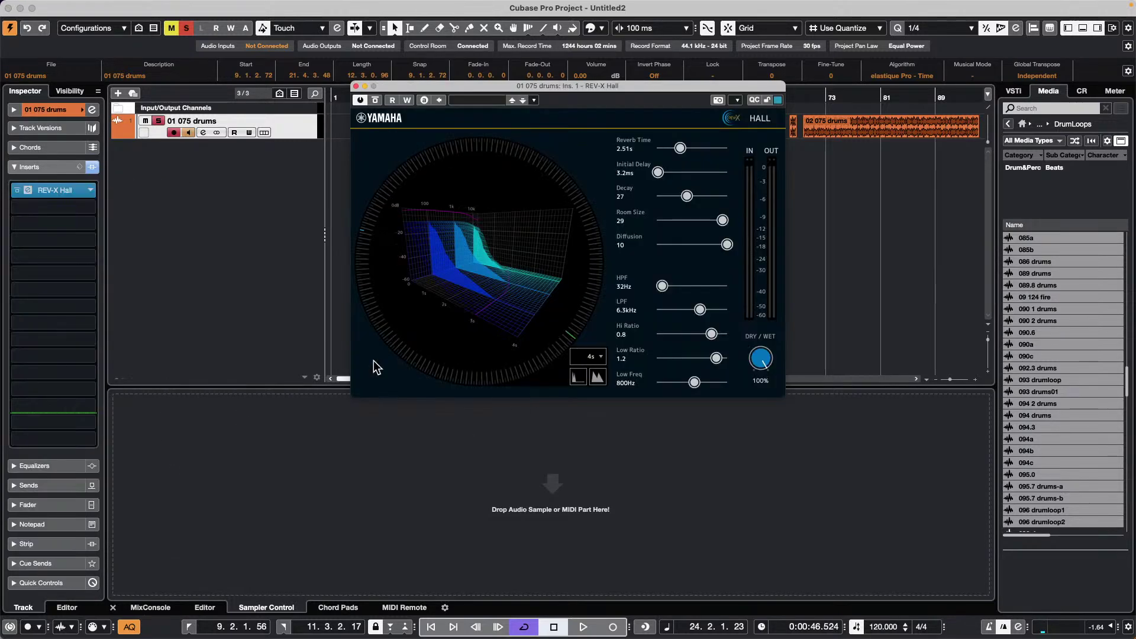
pyautogui.click(356, 86)
# Lower the REV-X Hall dry/wet mix to 48% during playback, stop, and move the plug-in window clear of the events.
pyautogui.press('space')
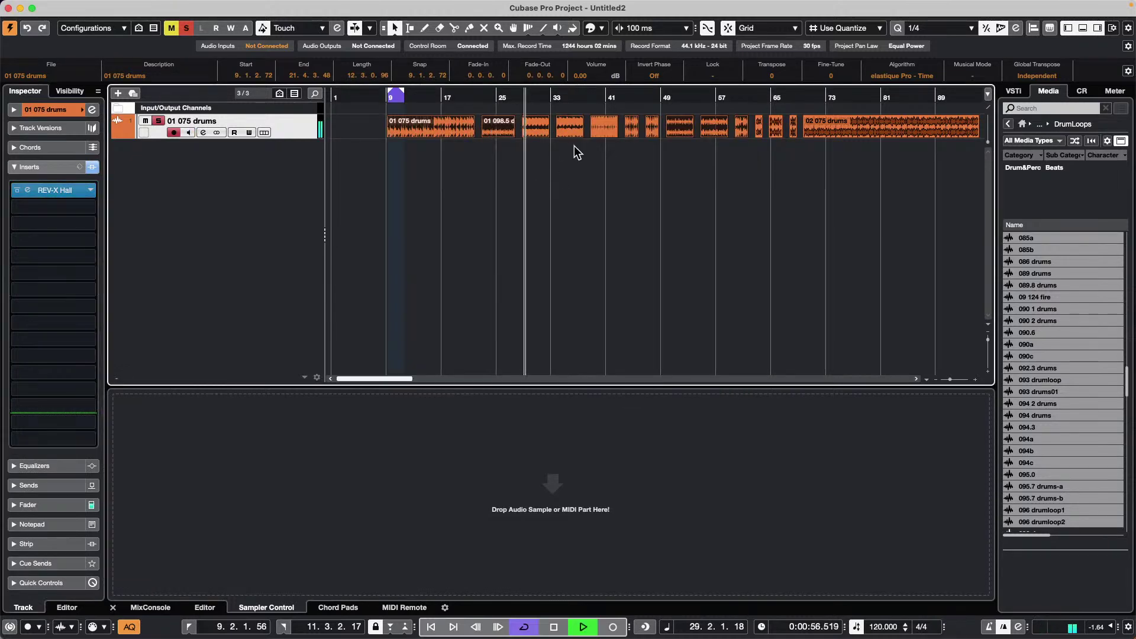
pyautogui.click(67, 192)
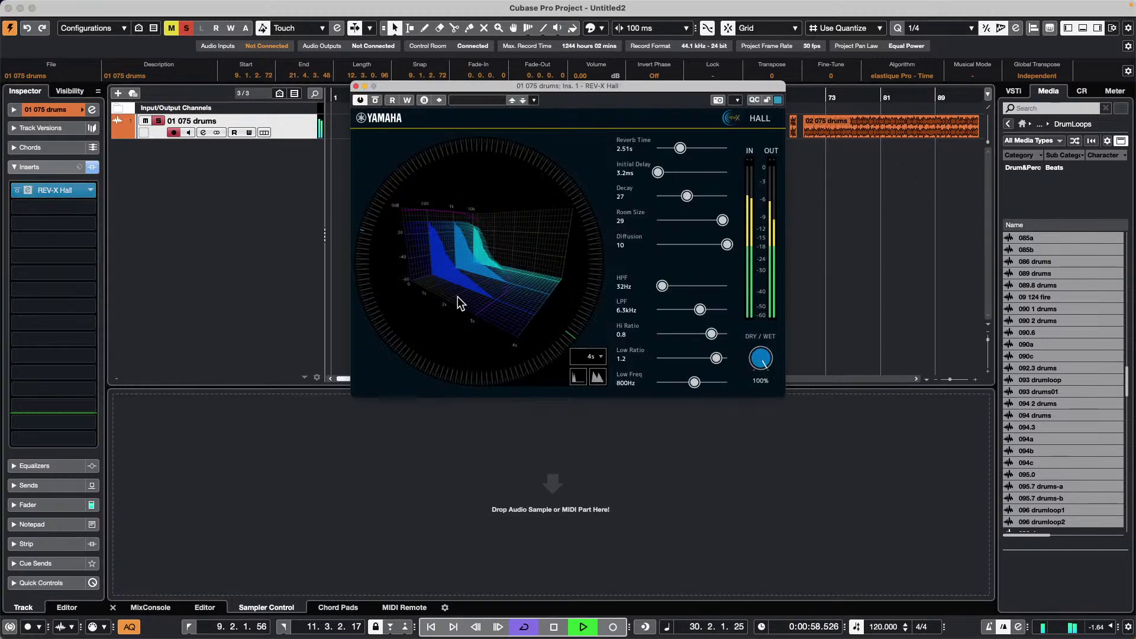
pyautogui.moveTo(764, 359); pyautogui.dragTo(765, 408)
pyautogui.scroll(5, 759, 358)
pyautogui.press('space')
pyautogui.moveTo(429, 85); pyautogui.dragTo(553, 248)
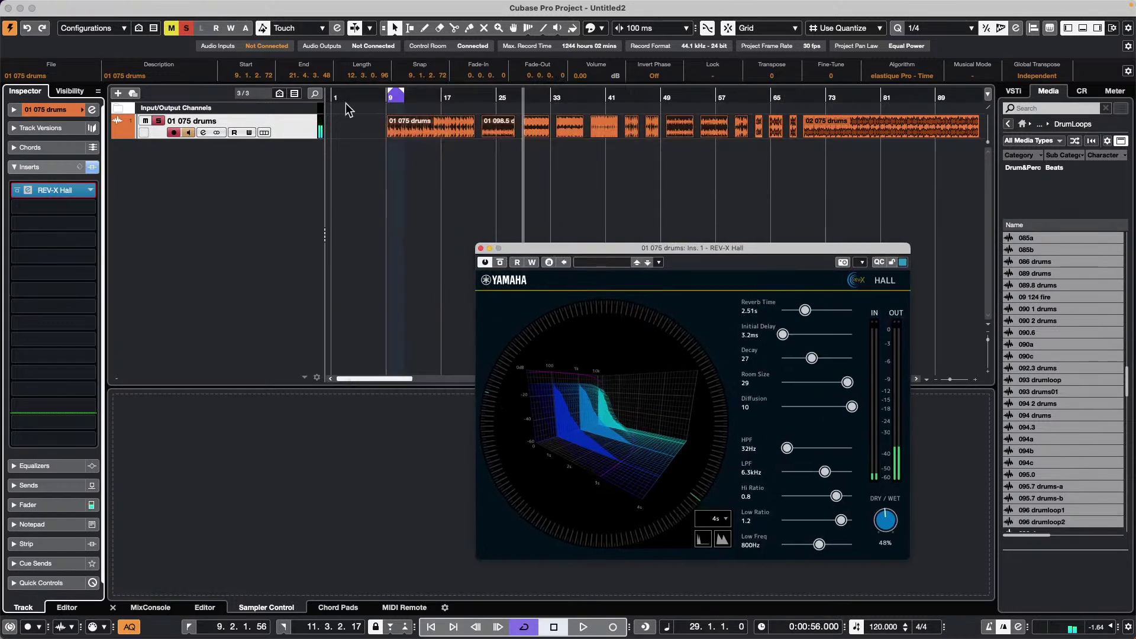
# Try to render the first group of drum loops in place as separate events with Channel Settings processing, and undo the render.
pyautogui.click(349, 127)
pyautogui.moveTo(349, 127); pyautogui.dragTo(698, 142)
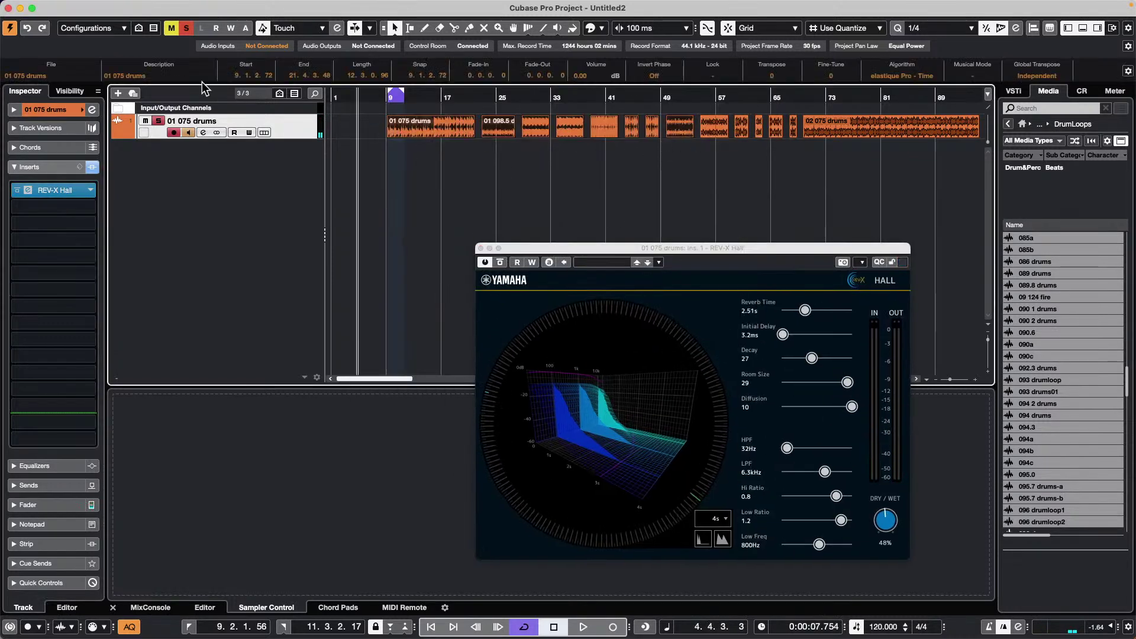
pyautogui.click(136, 6)
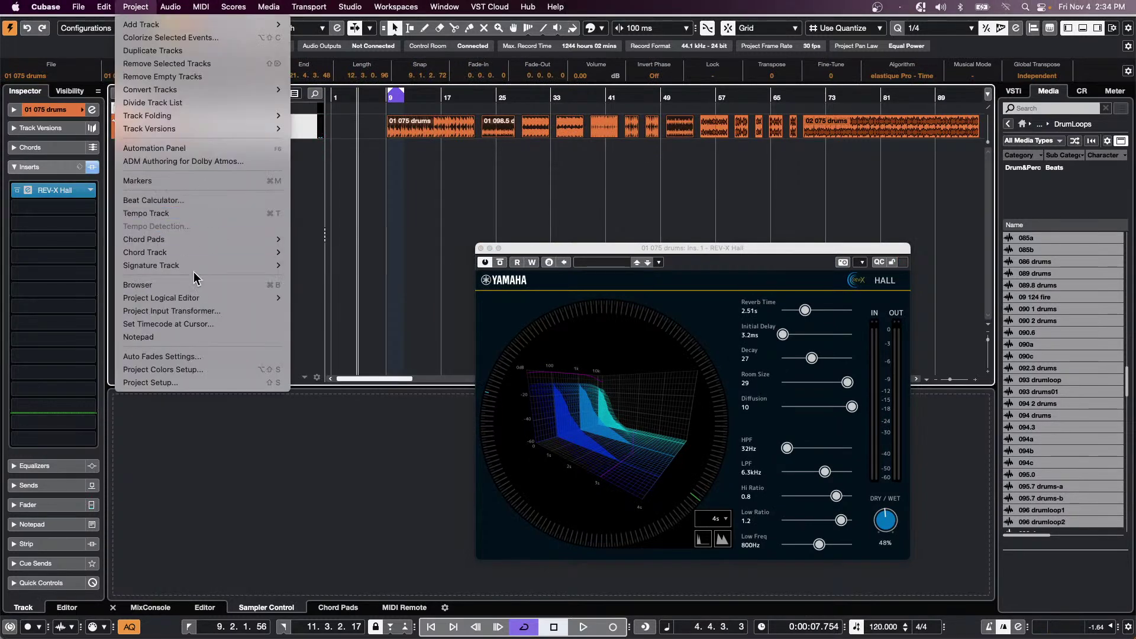
pyautogui.moveTo(173, 130)
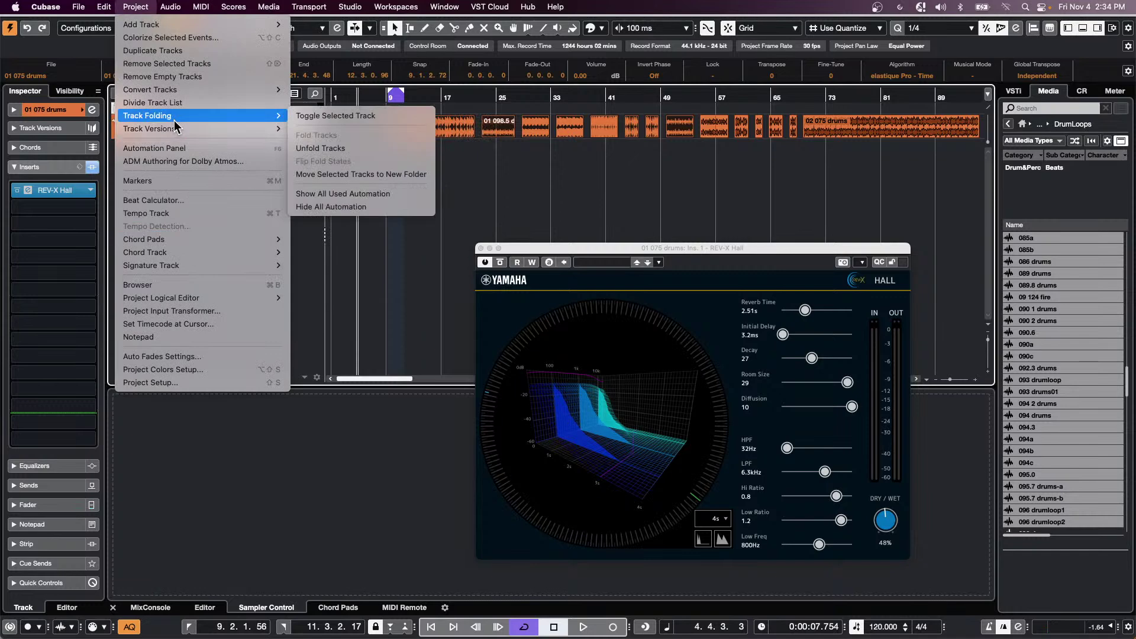
pyautogui.moveTo(104, 6)
pyautogui.moveTo(136, 135)
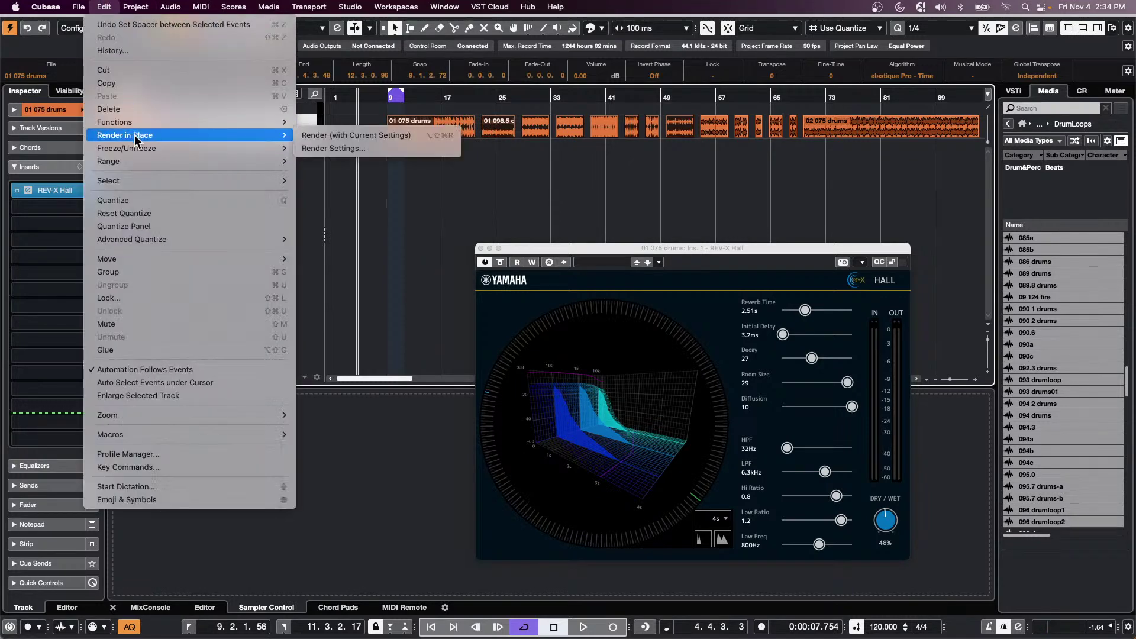
pyautogui.click(381, 148)
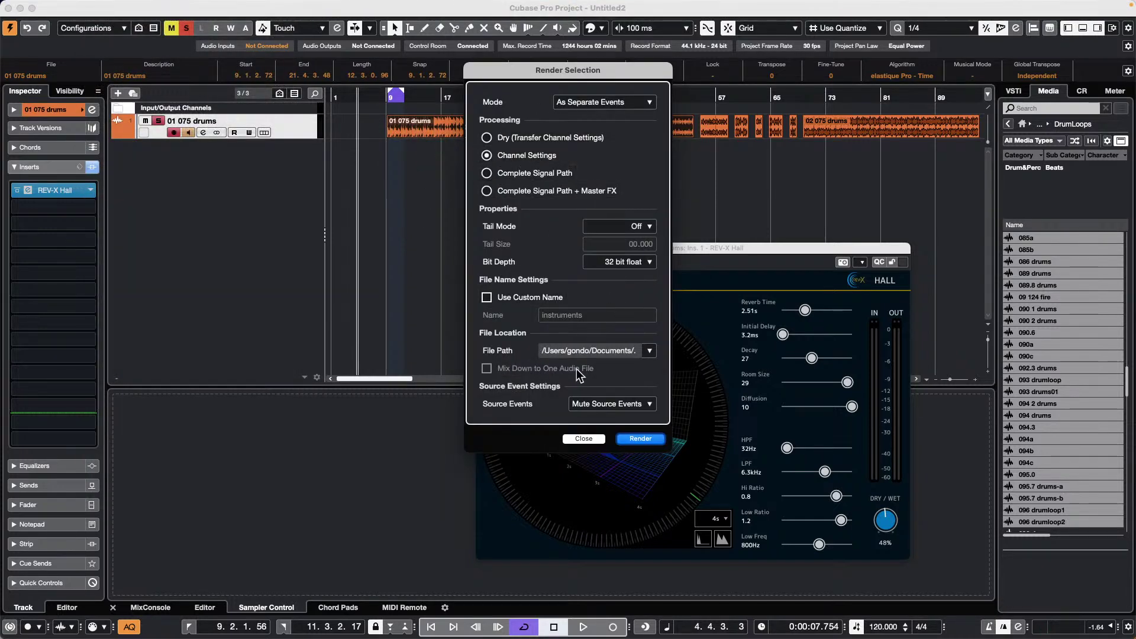
pyautogui.click(611, 104)
pyautogui.click(619, 101)
pyautogui.click(638, 438)
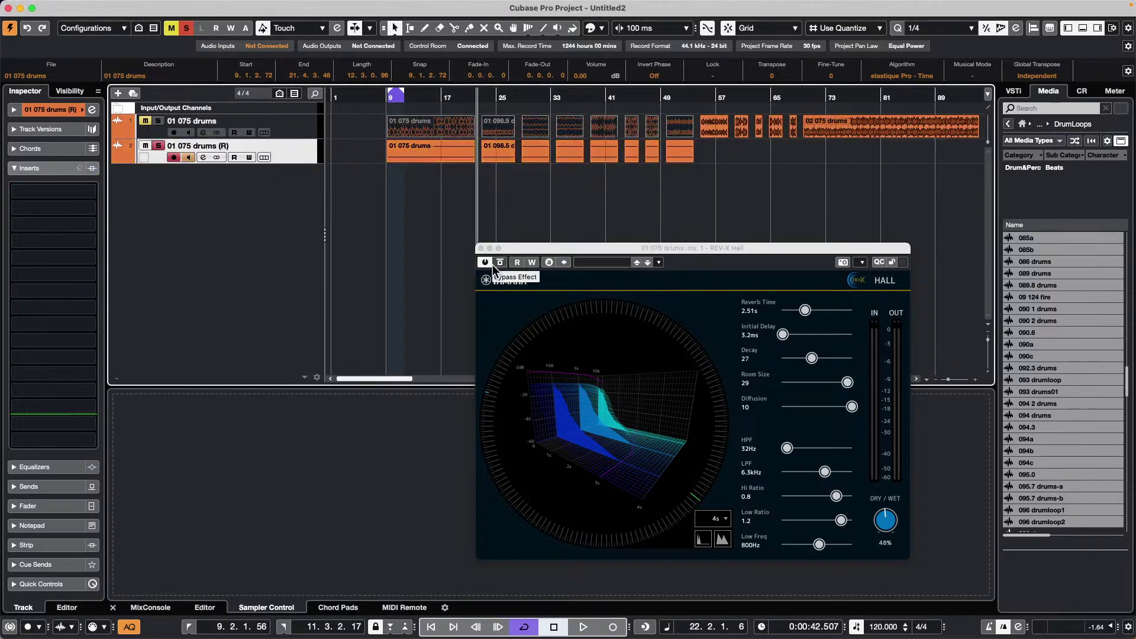
pyautogui.press('super+z')
# Turn off record-enable and monitoring on the drum track and render the selected loops in place as separate events with Channel Settings.
pyautogui.click(173, 133)
pyautogui.click(188, 133)
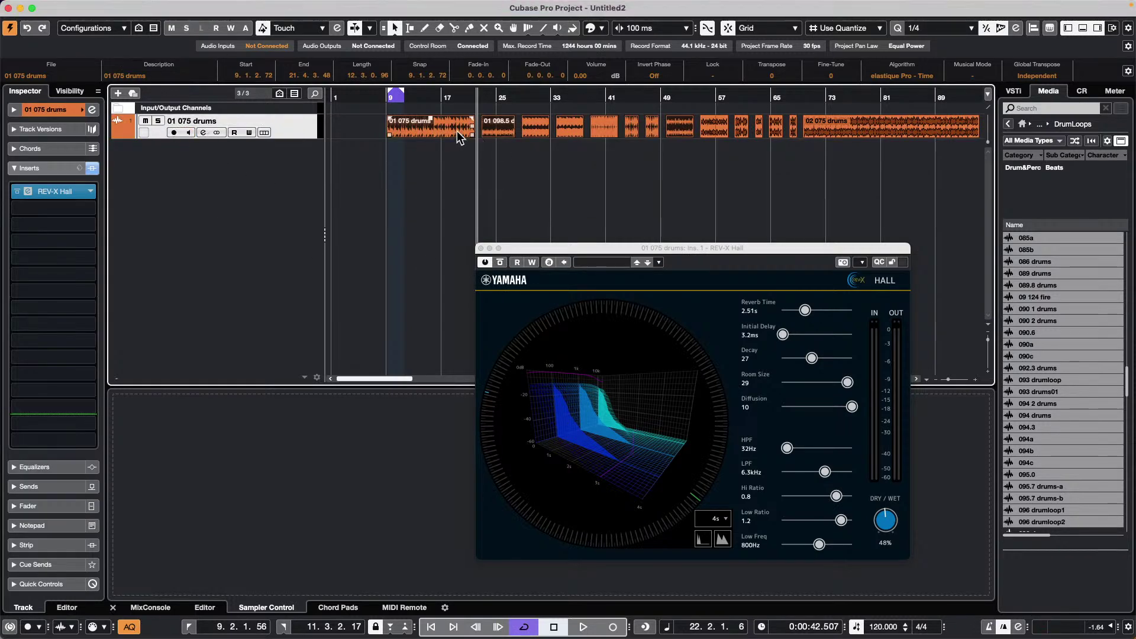
pyautogui.click(104, 7)
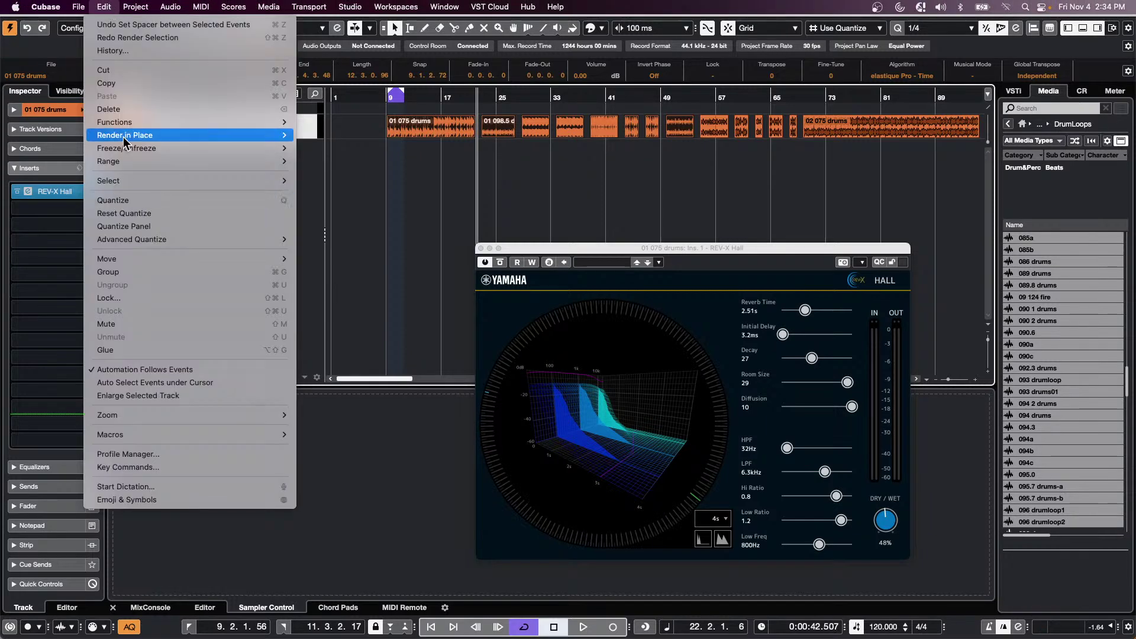
pyautogui.moveTo(126, 135)
pyautogui.click(382, 148)
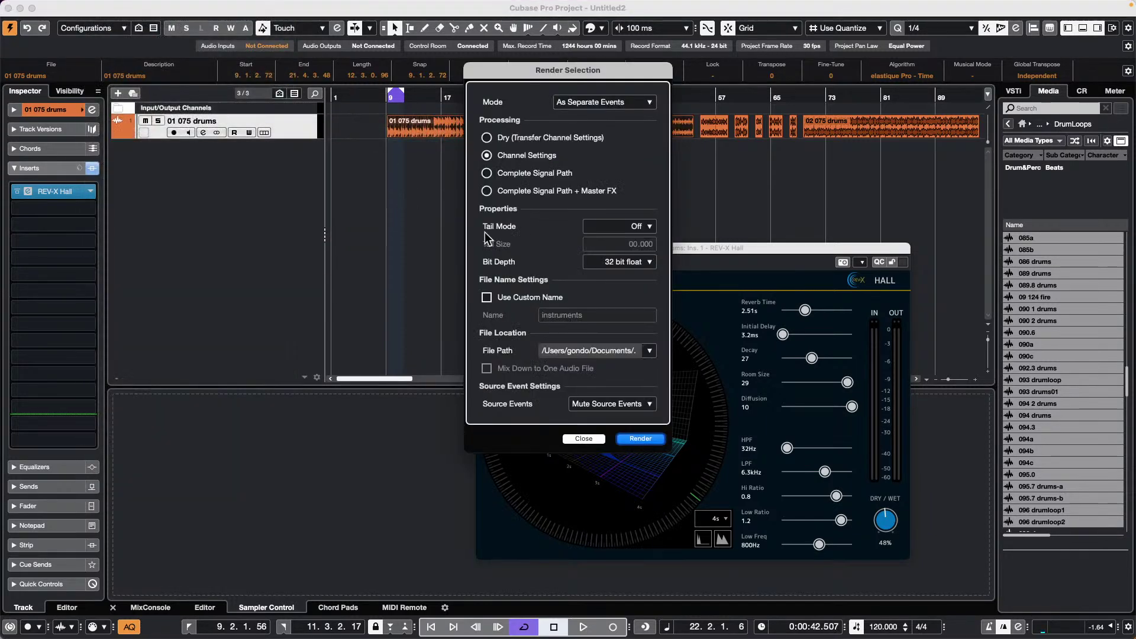
pyautogui.click(650, 439)
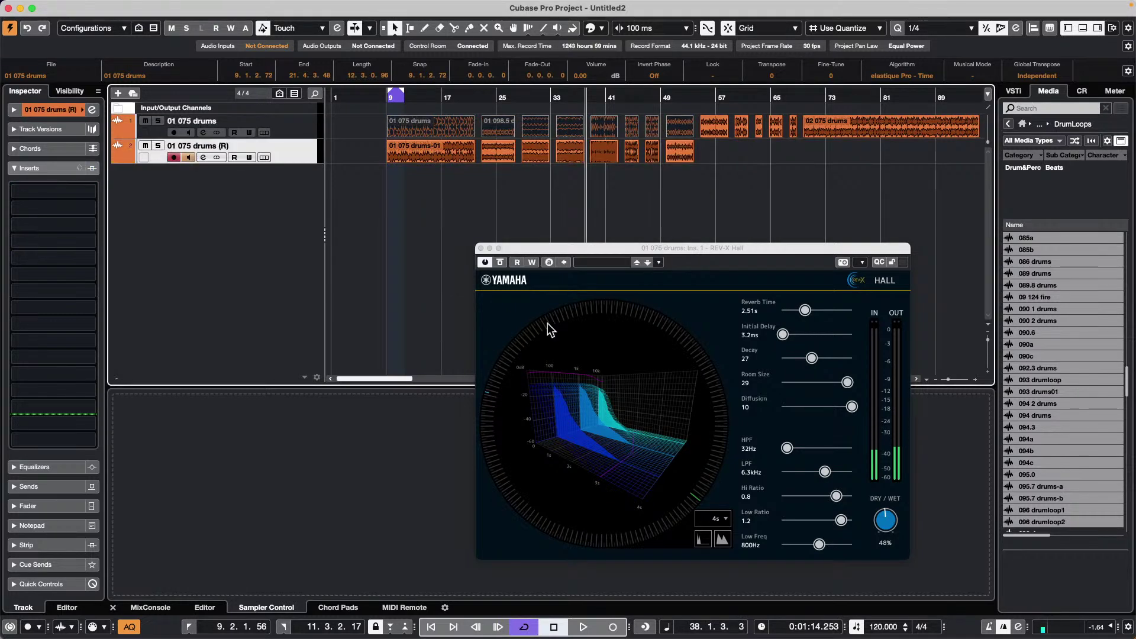
# Unmute the first original drum loop on the source track with the Mute tool.
pyautogui.rightClick(400, 175)
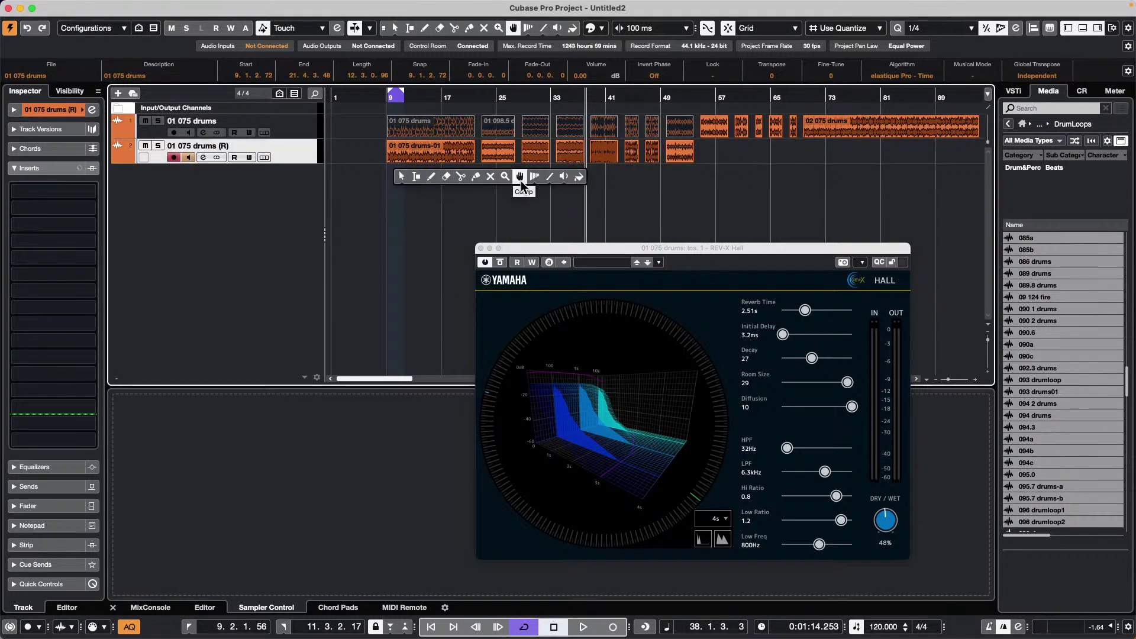
pyautogui.press('Escape')
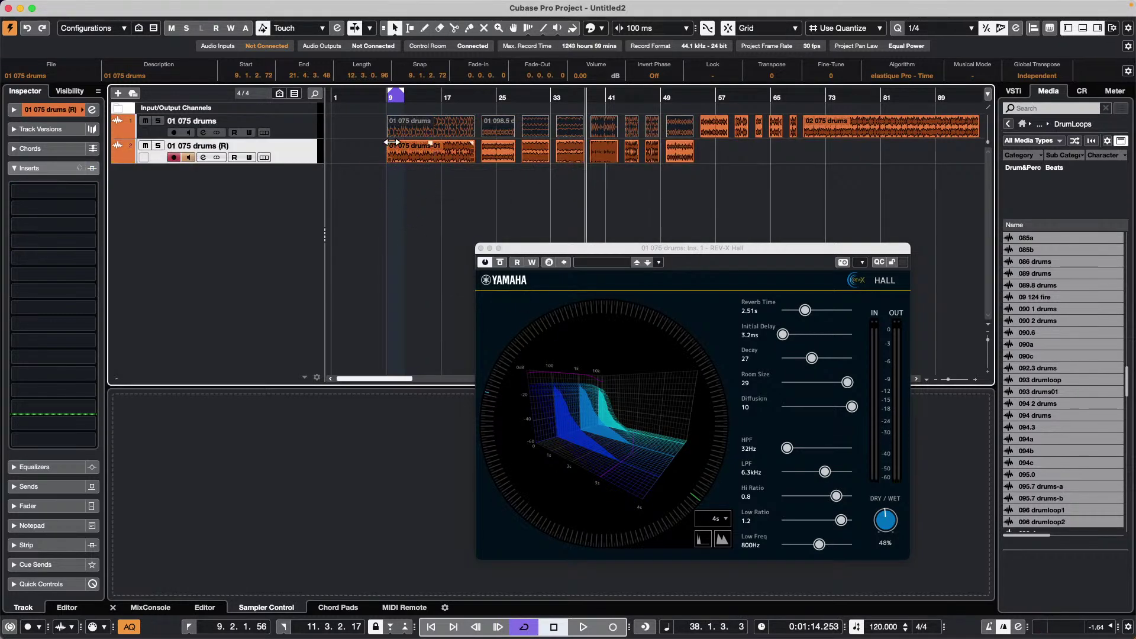
pyautogui.rightClick(405, 197)
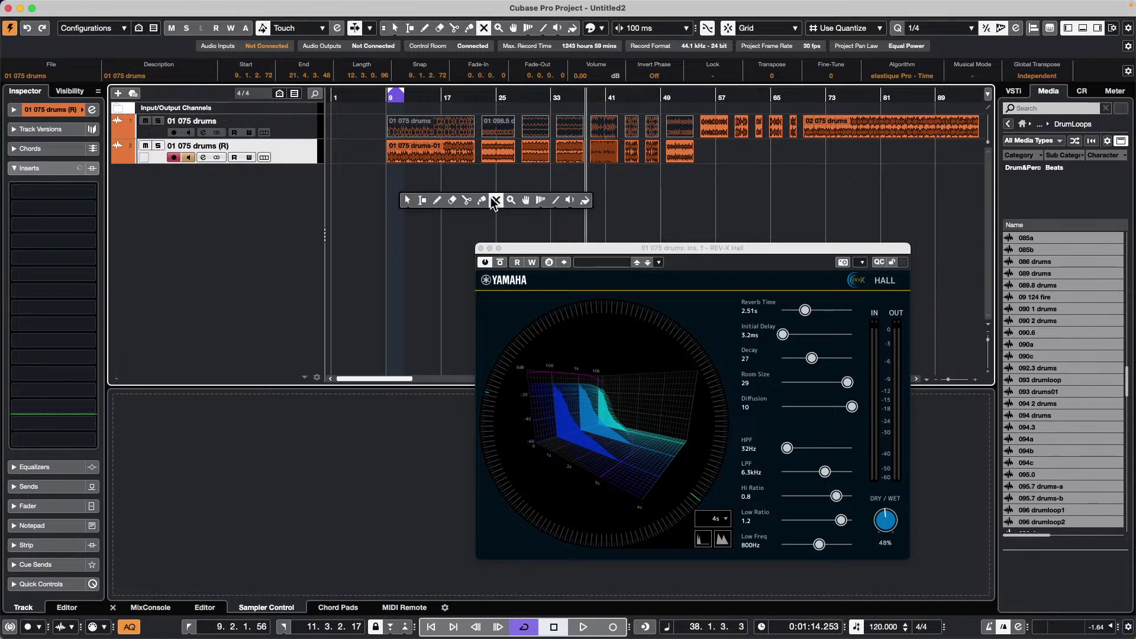
pyautogui.click(496, 202)
pyautogui.click(432, 138)
# Audition the first original drum loop and its rendered version with the Play tool.
pyautogui.rightClick(386, 191)
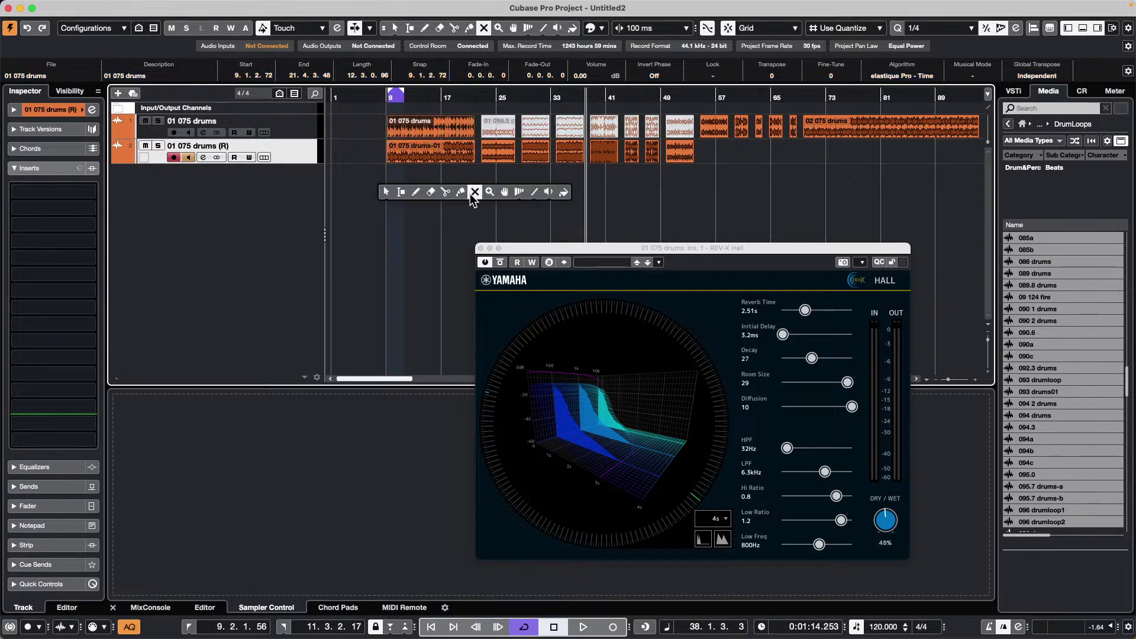
pyautogui.click(549, 192)
pyautogui.click(415, 128)
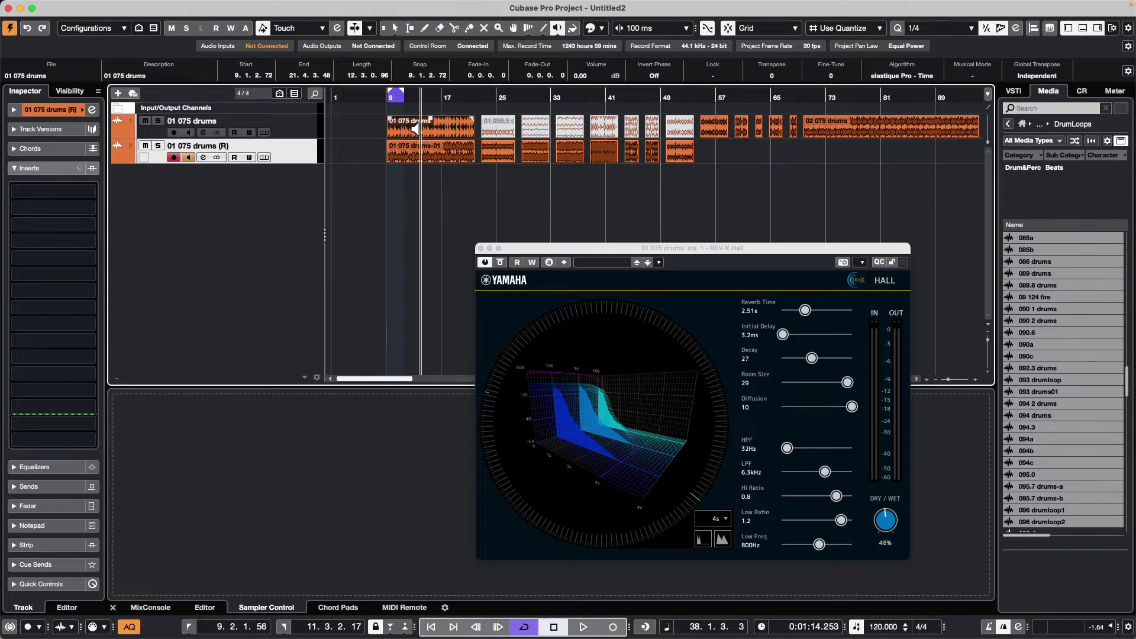
pyautogui.click(407, 155)
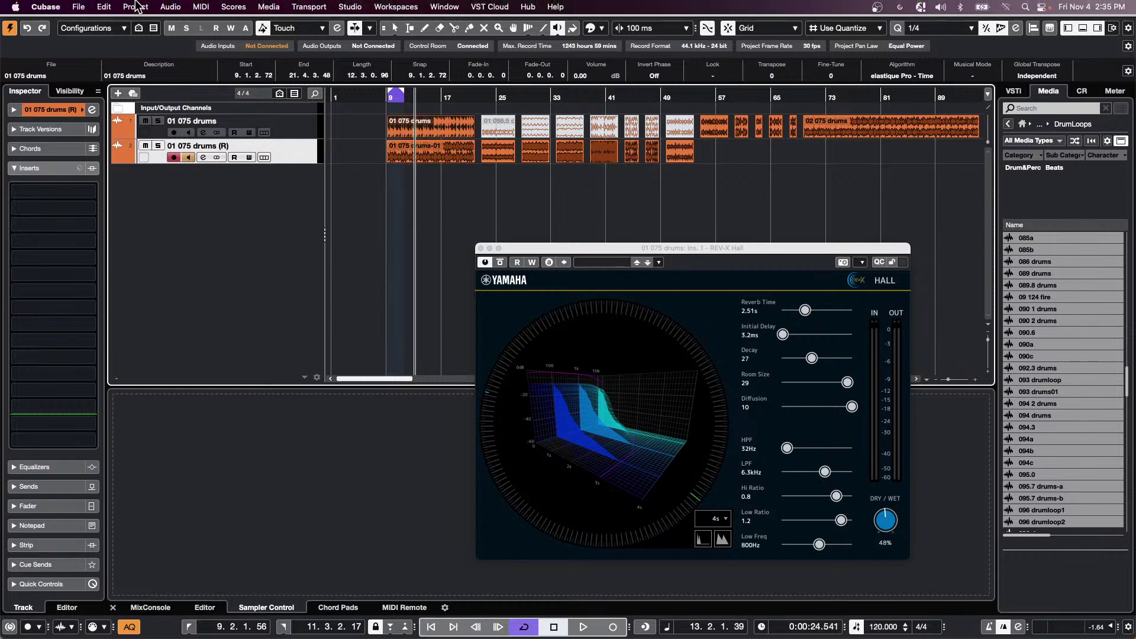
# Switch back to the Object Selection tool, remove the rendered drum track and restore the unmuted original loops.
pyautogui.rightClick(412, 177)
pyautogui.click(412, 178)
pyautogui.moveTo(372, 156); pyautogui.dragTo(721, 148)
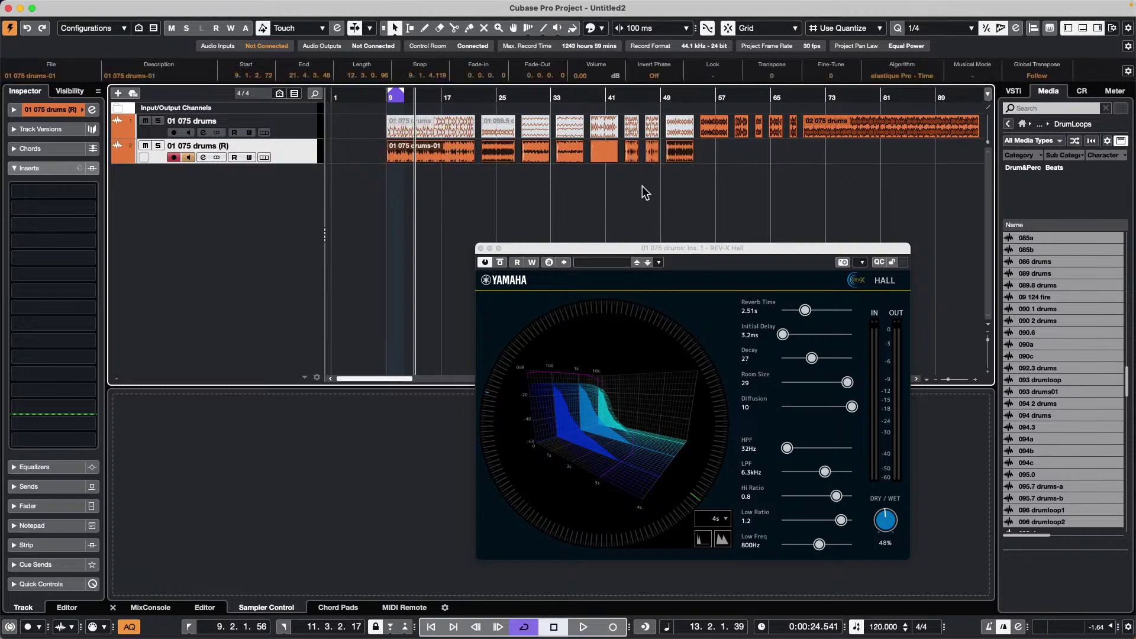
pyautogui.hotkey('shift', 'Delete')
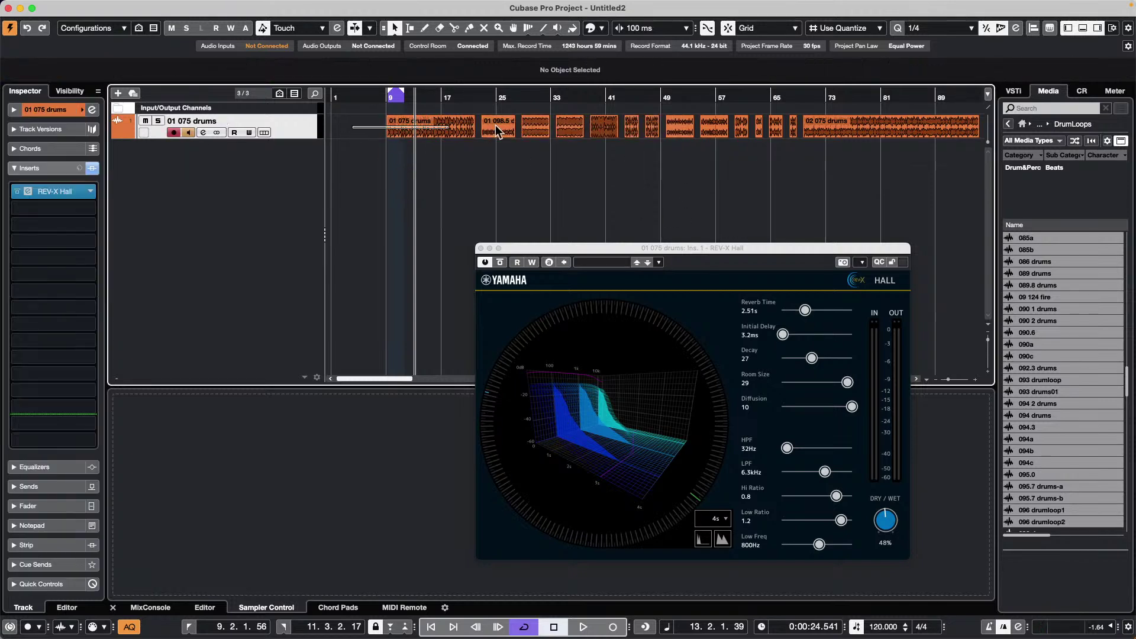
# Examine the Export Selected Events settings for the selected drum loops and close the dialog without exporting.
pyautogui.click(78, 6)
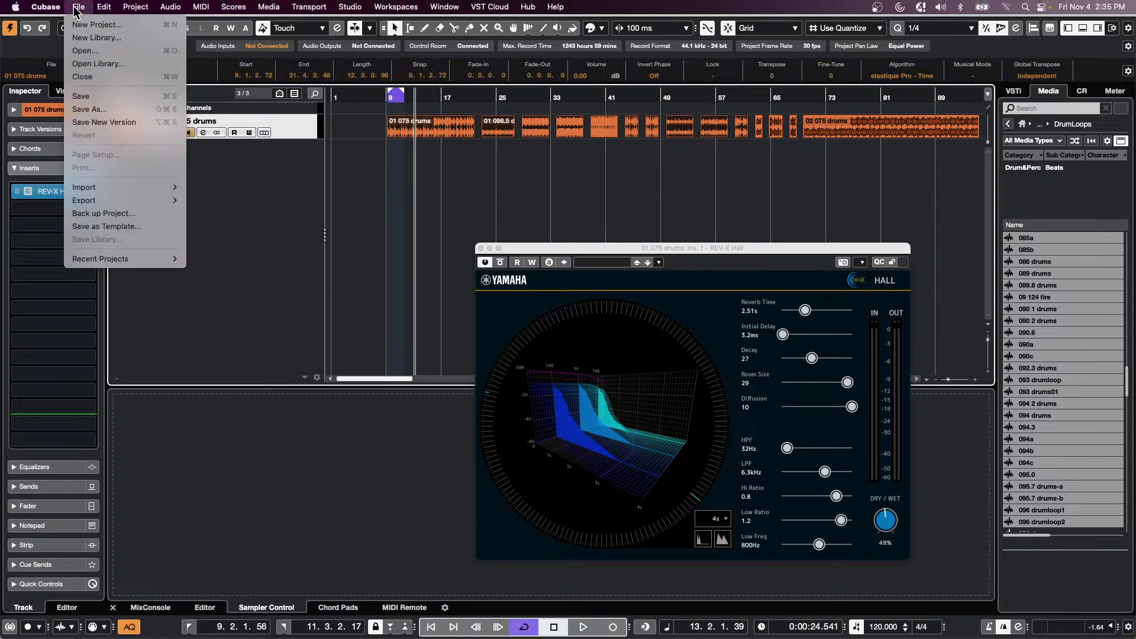
pyautogui.moveTo(143, 200)
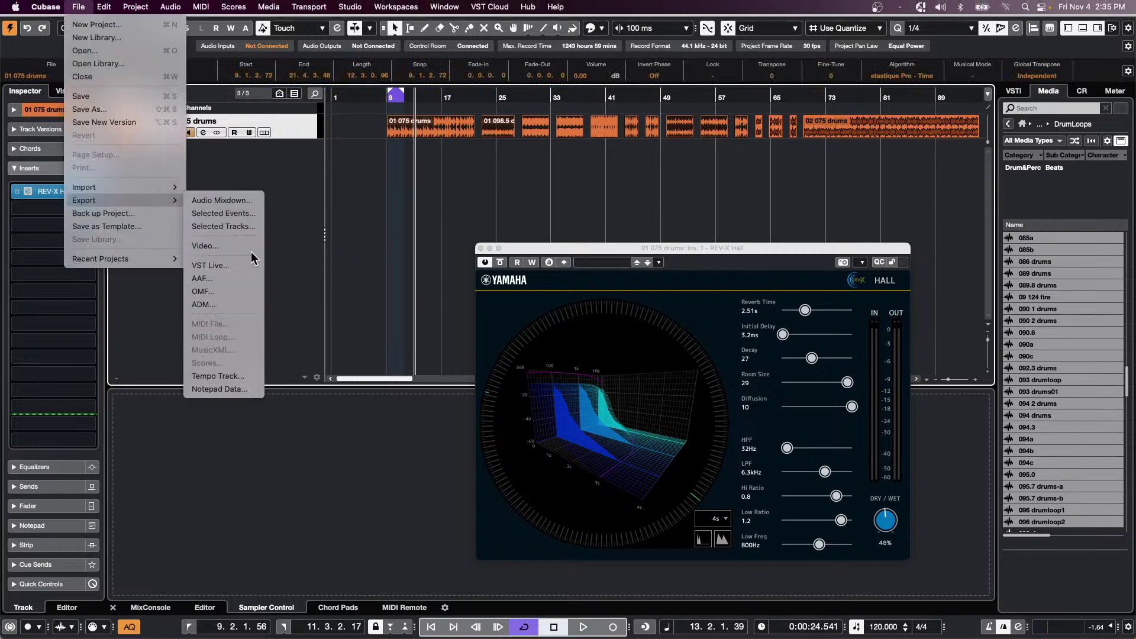
pyautogui.click(249, 214)
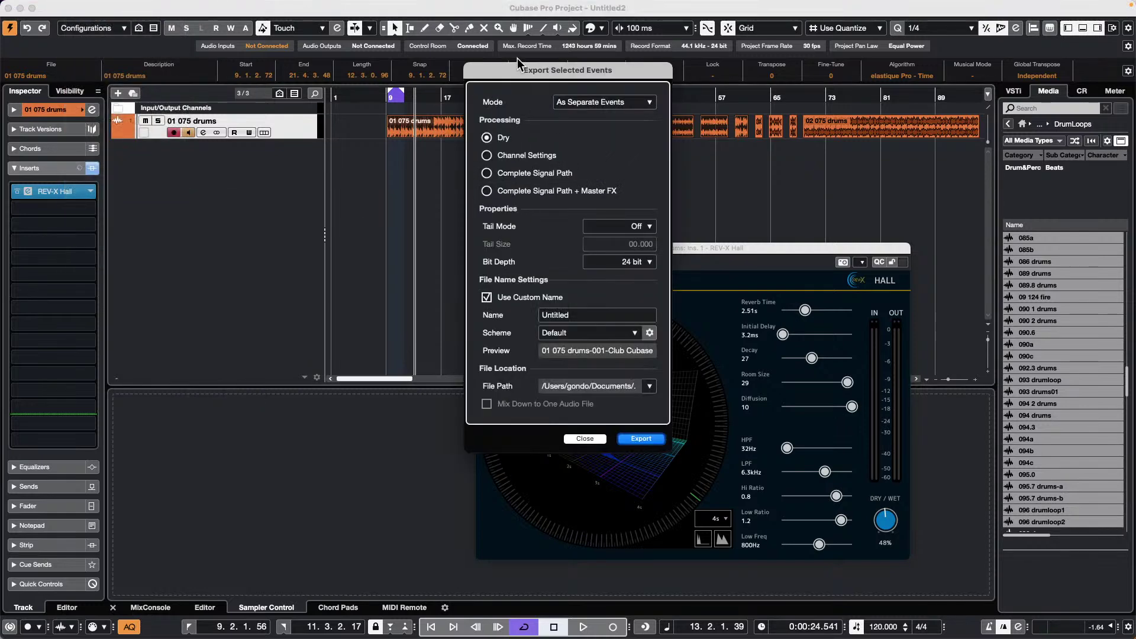
pyautogui.moveTo(519, 70); pyautogui.dragTo(270, 112)
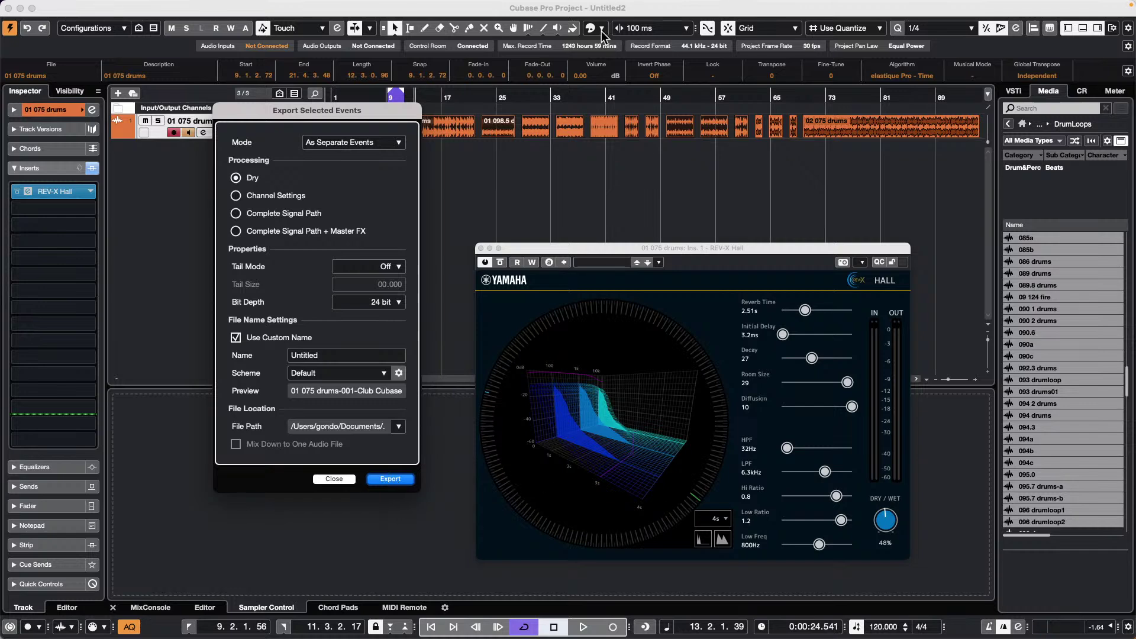
pyautogui.moveTo(712, 5)
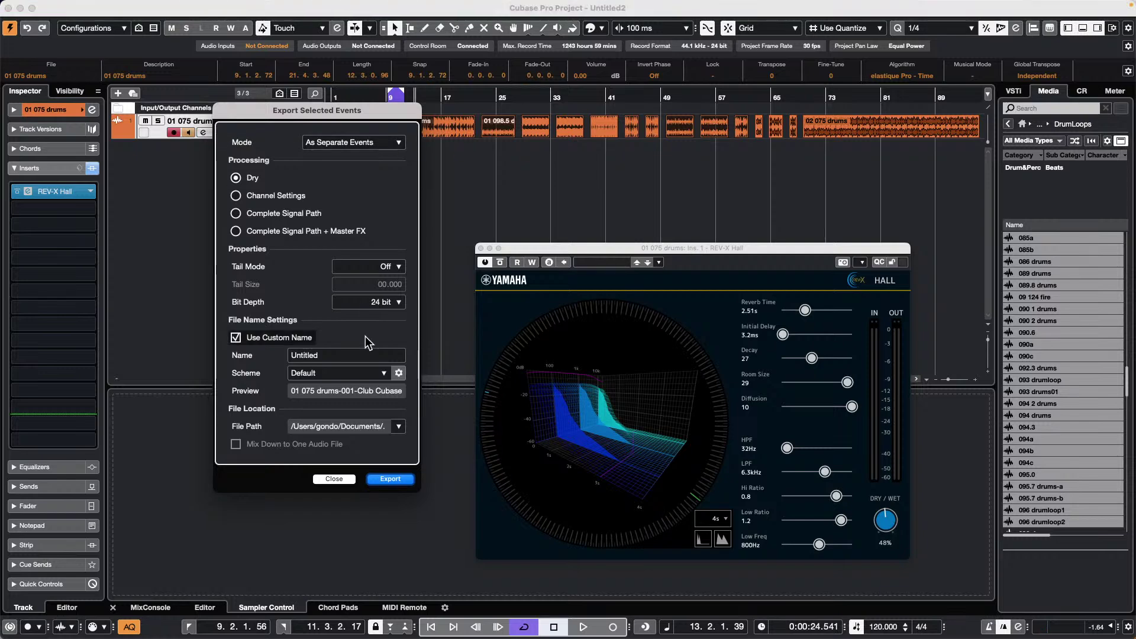
pyautogui.click(341, 477)
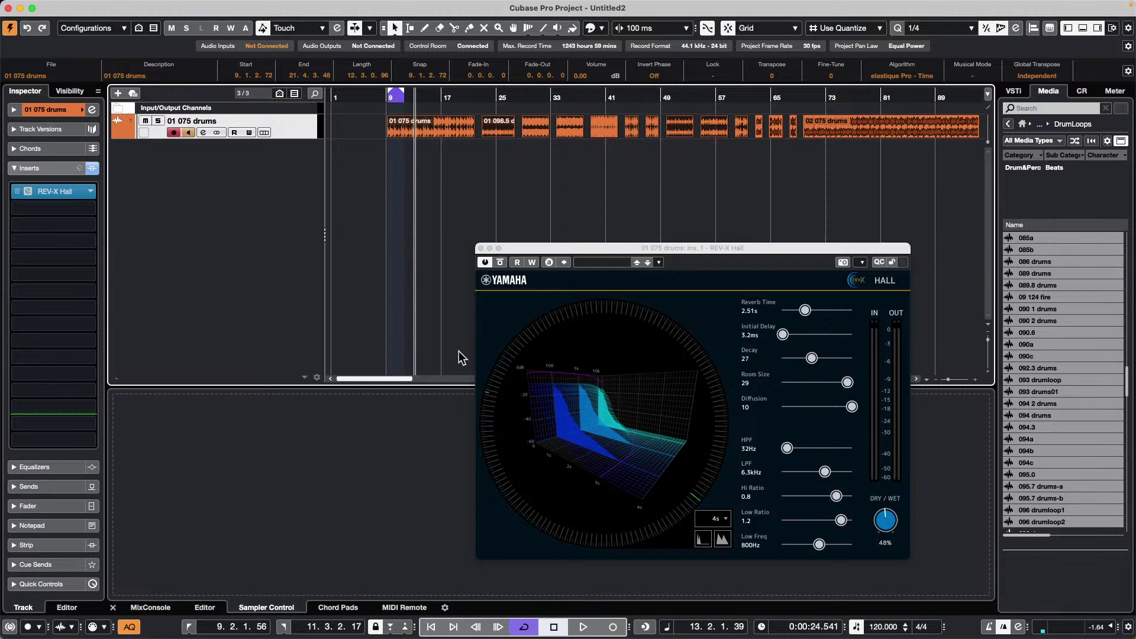
# Close the REV-X Hall window and select only the first drum loop event on the track.
pyautogui.click(481, 249)
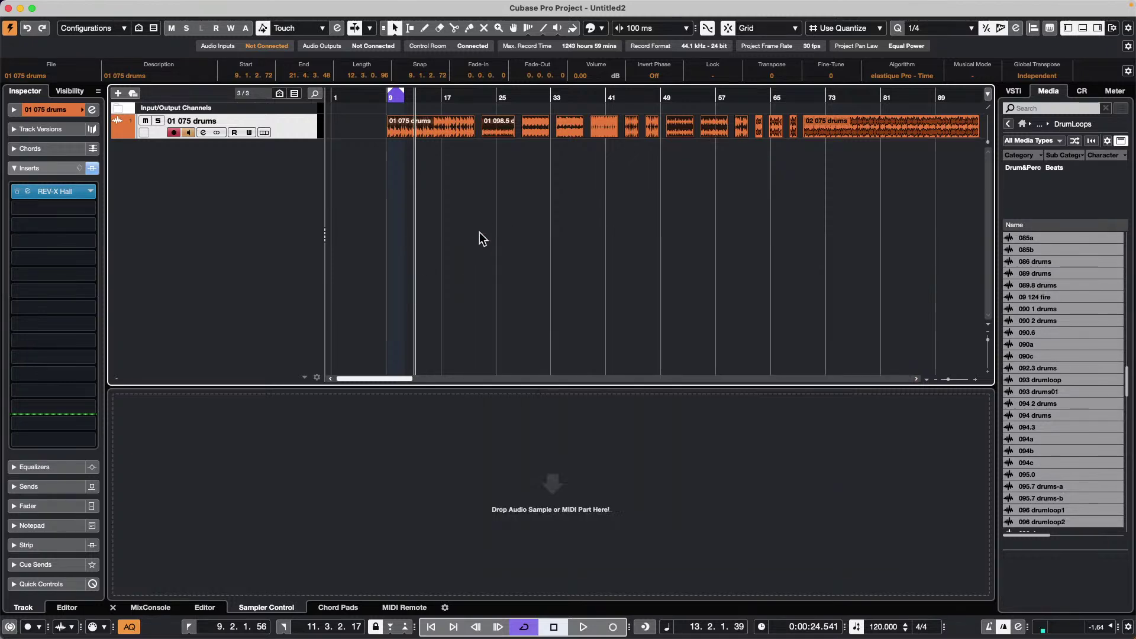
pyautogui.click(413, 157)
pyautogui.click(453, 129)
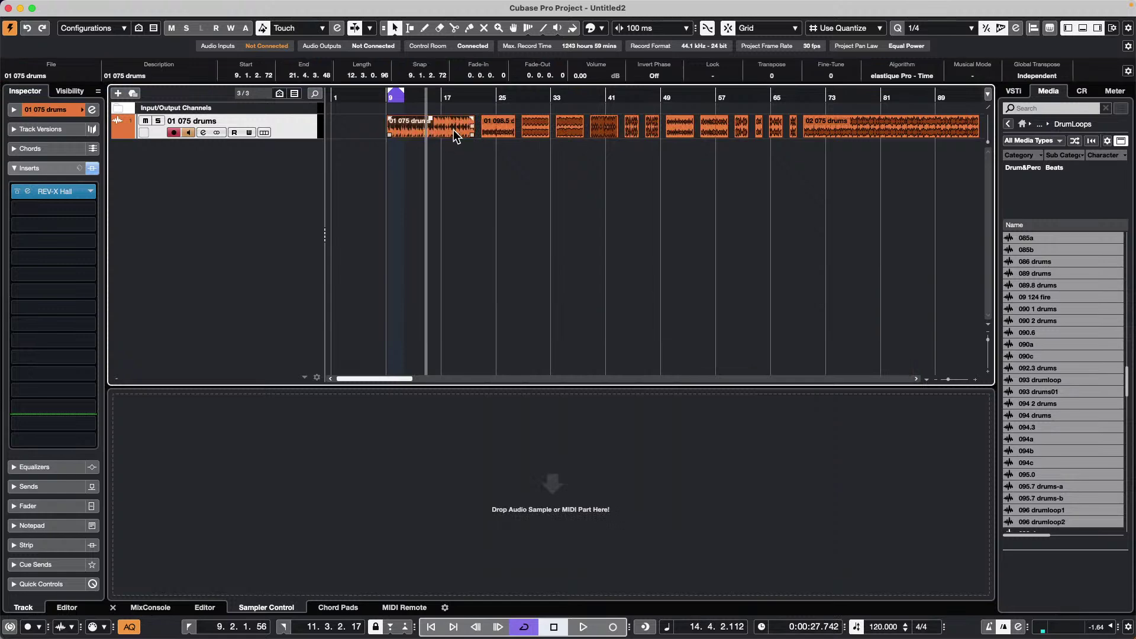
# Add the Compressor from the Dynamics effects to the drum track's second insert slot and close its window.
pyautogui.click(88, 209)
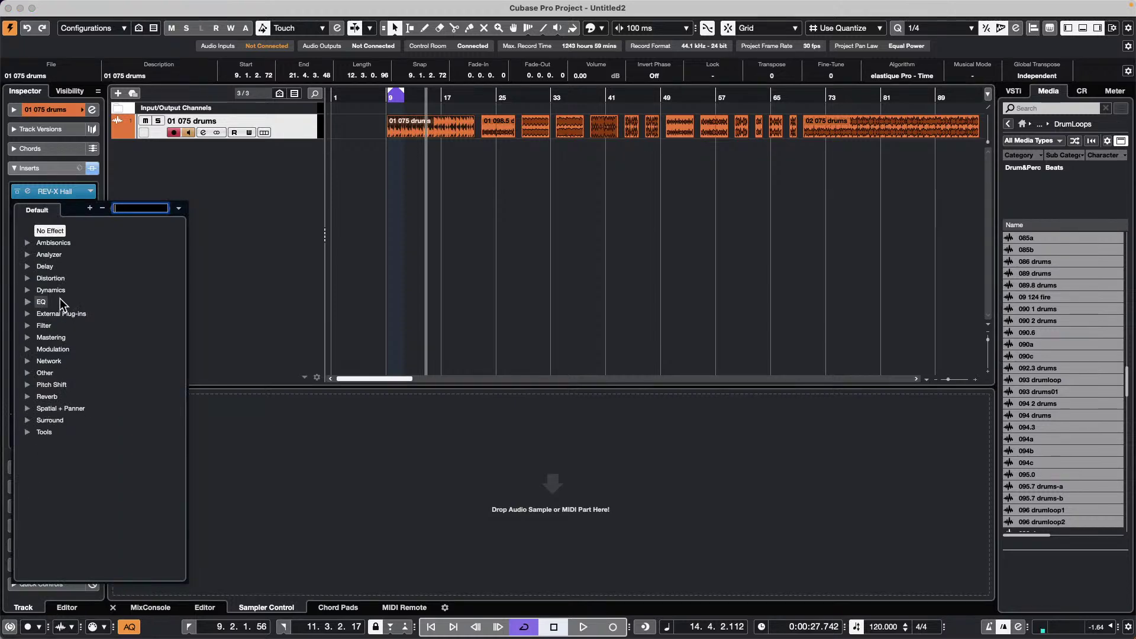
pyautogui.click(29, 302)
pyautogui.click(28, 302)
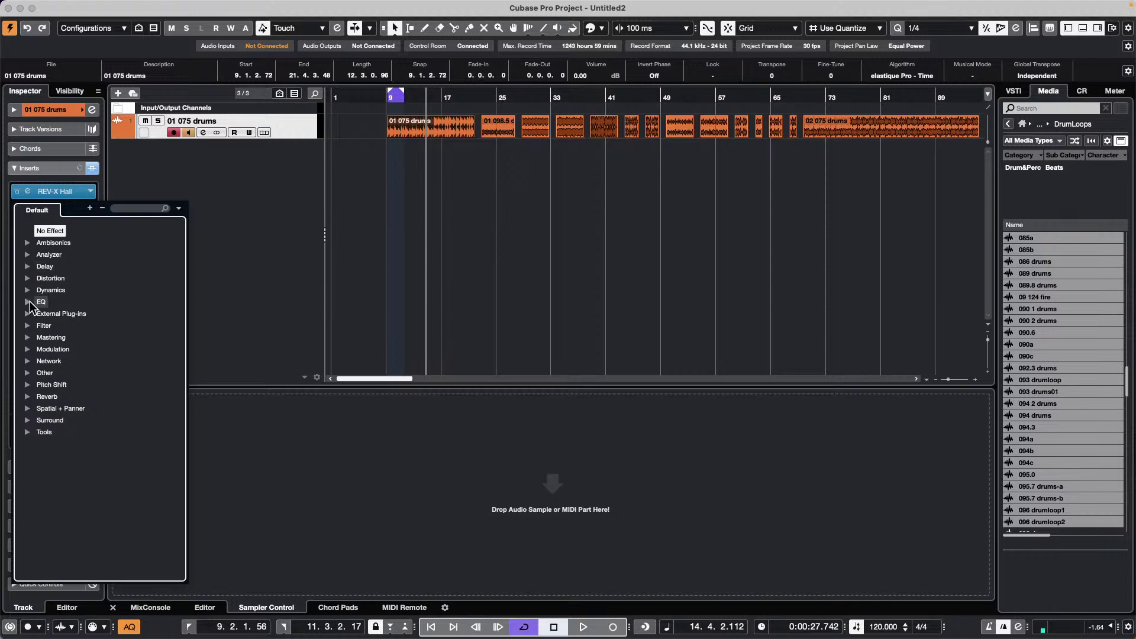
pyautogui.click(29, 290)
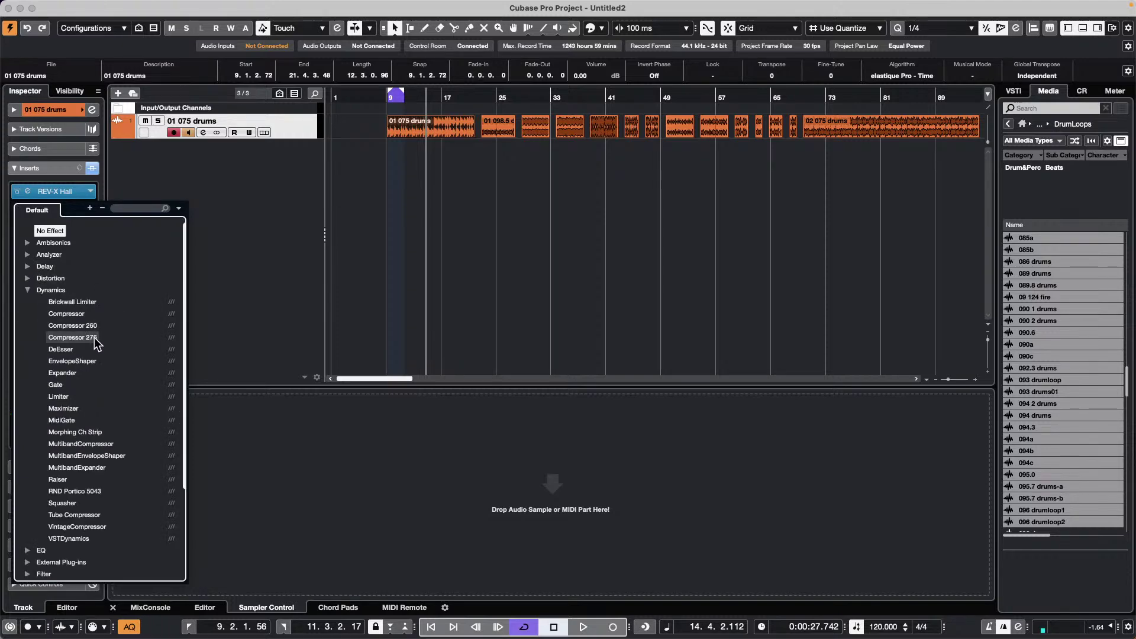
pyautogui.click(74, 314)
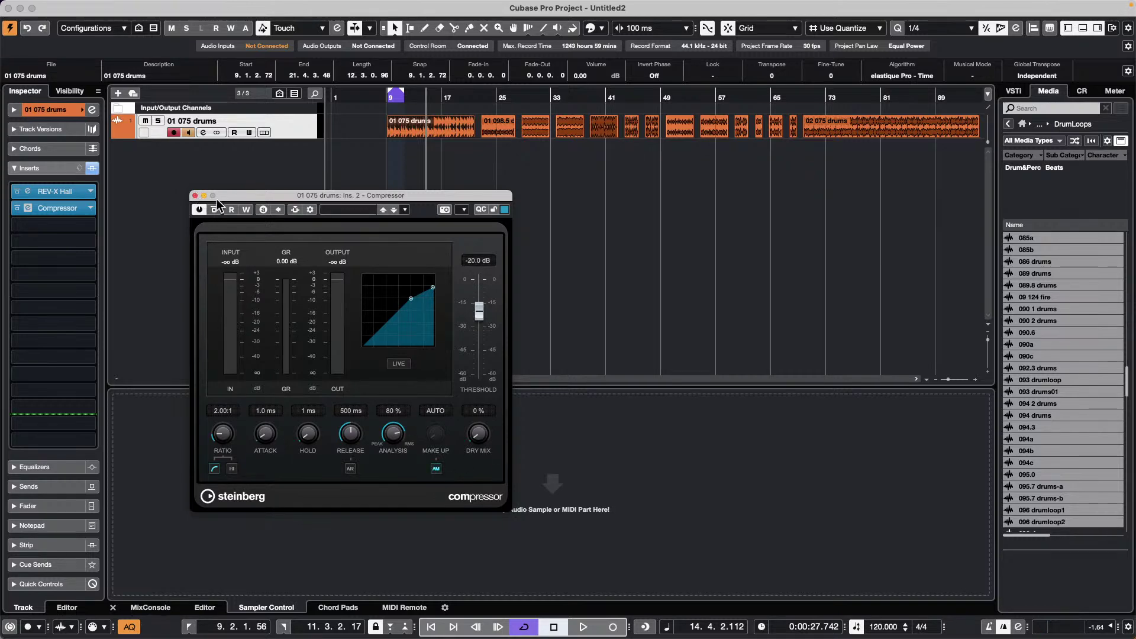
pyautogui.click(195, 196)
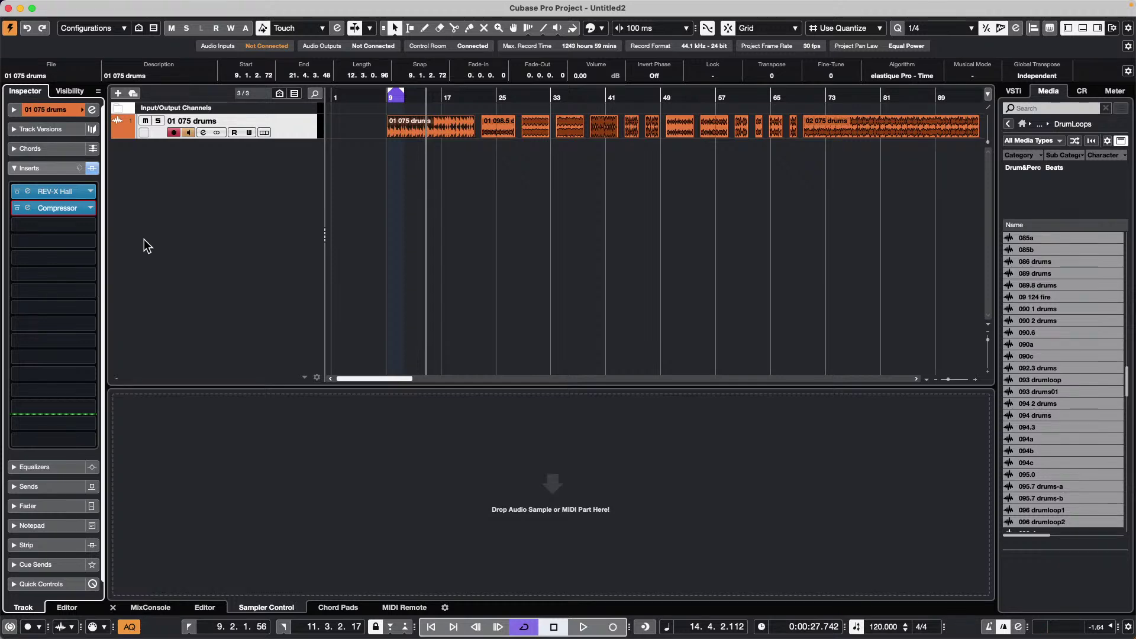
# Show the MIDI Remote for the drum track, switch to the EQ of Selected Track mapping page, and open the Mapping Assistant for the first knob.
pyautogui.click(297, 125)
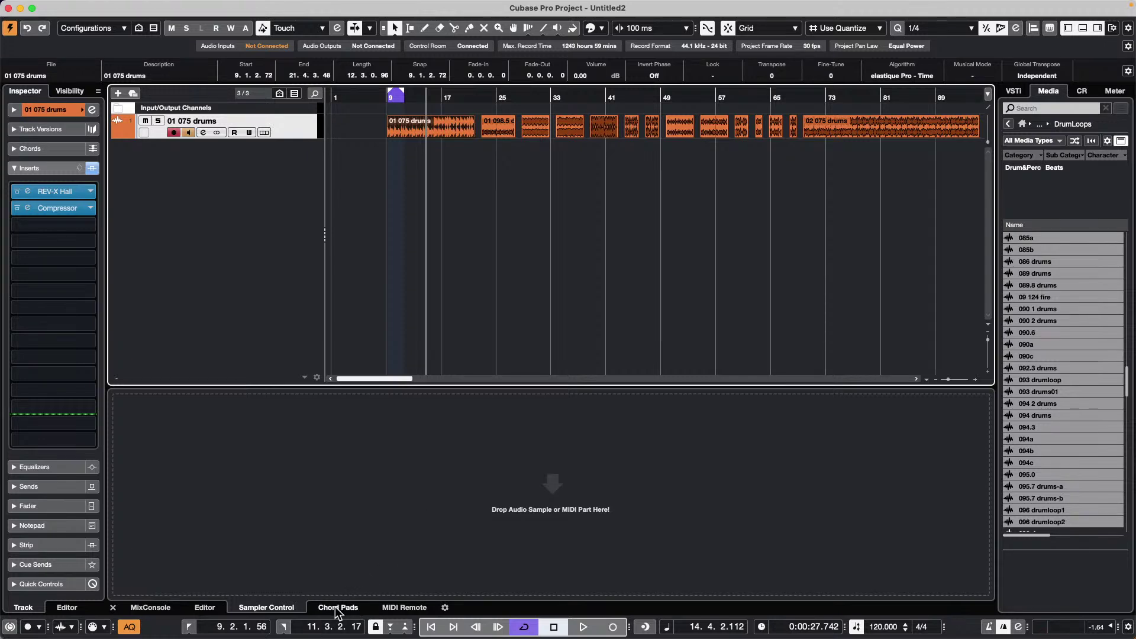
pyautogui.click(404, 608)
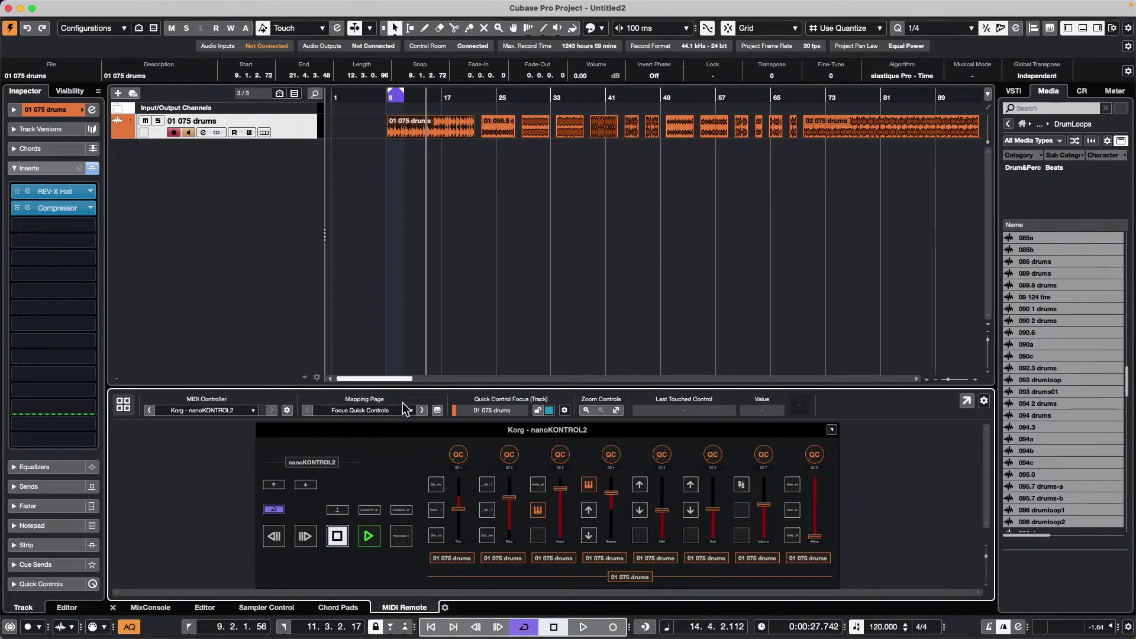
pyautogui.click(421, 410)
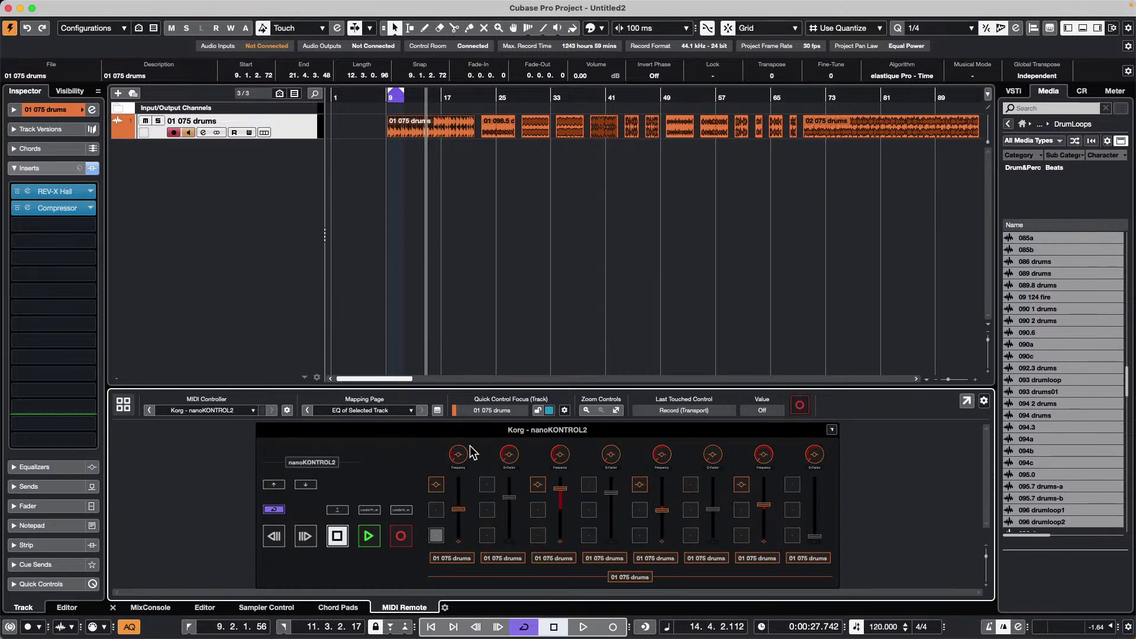
pyautogui.doubleClick(460, 459)
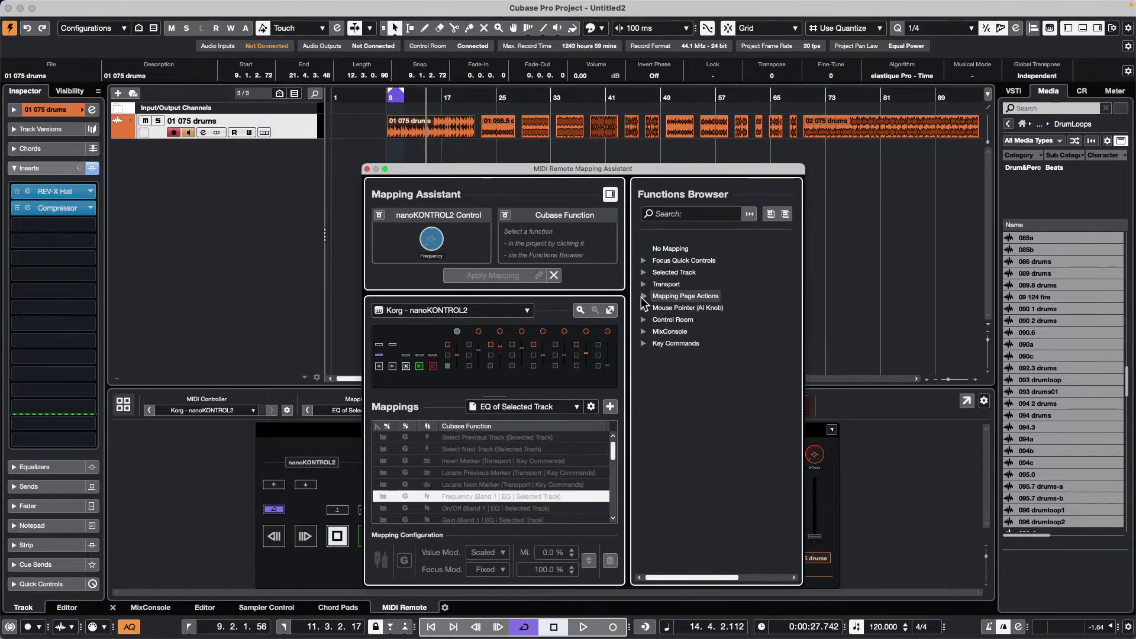
# Expand the Selected Track functions down to EQ Band 1 in the Functions Browser and move the Mapping Assistant window aside.
pyautogui.click(643, 272)
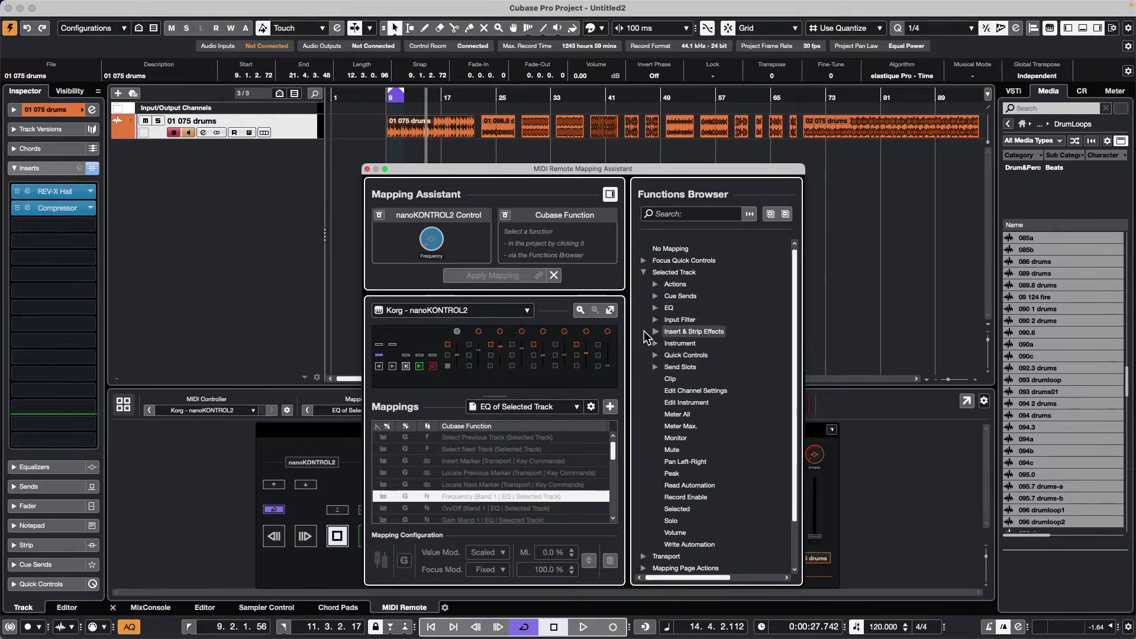
pyautogui.click(655, 307)
pyautogui.click(669, 320)
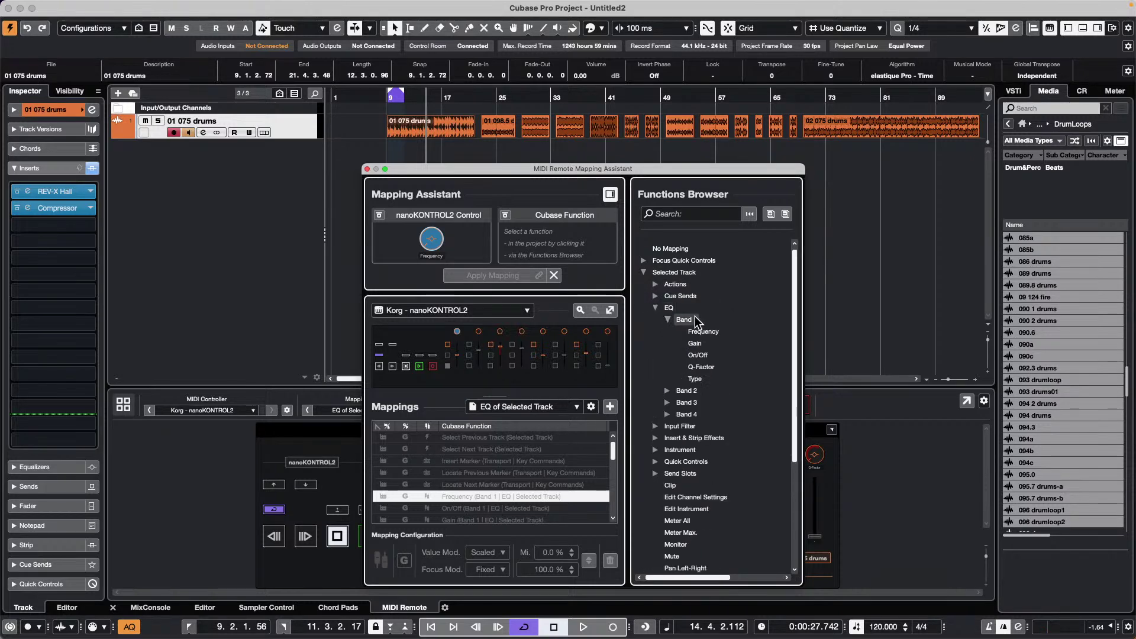
pyautogui.moveTo(673, 170); pyautogui.dragTo(857, 84)
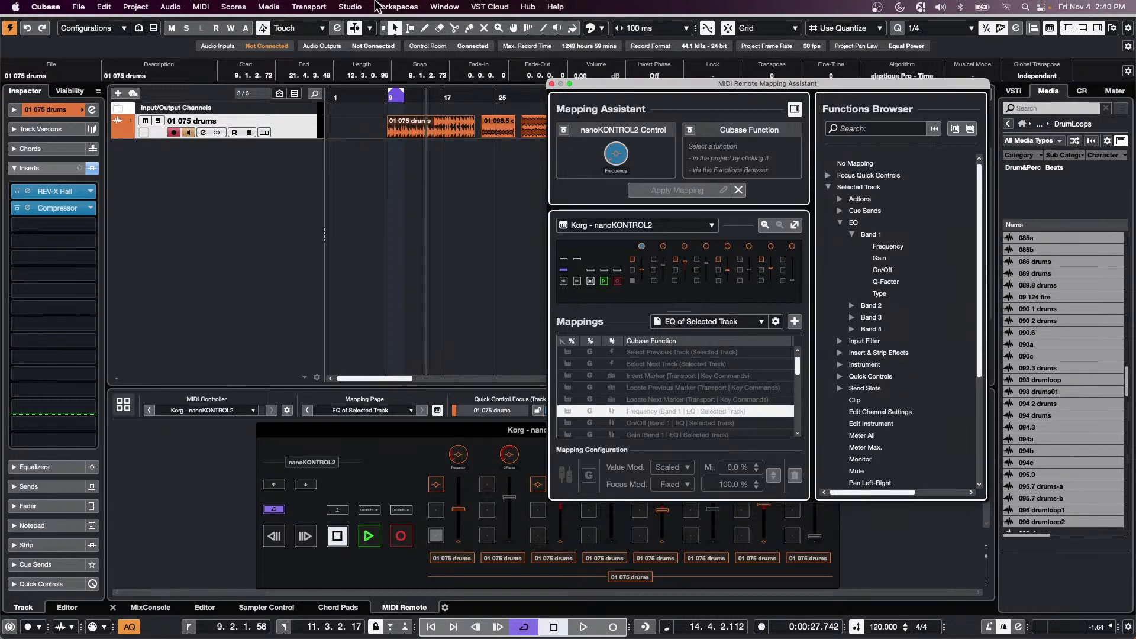
# View the legacy Generic Remote page in Studio Setup, then close the setup and the Mapping Assistant.
pyautogui.click(350, 7)
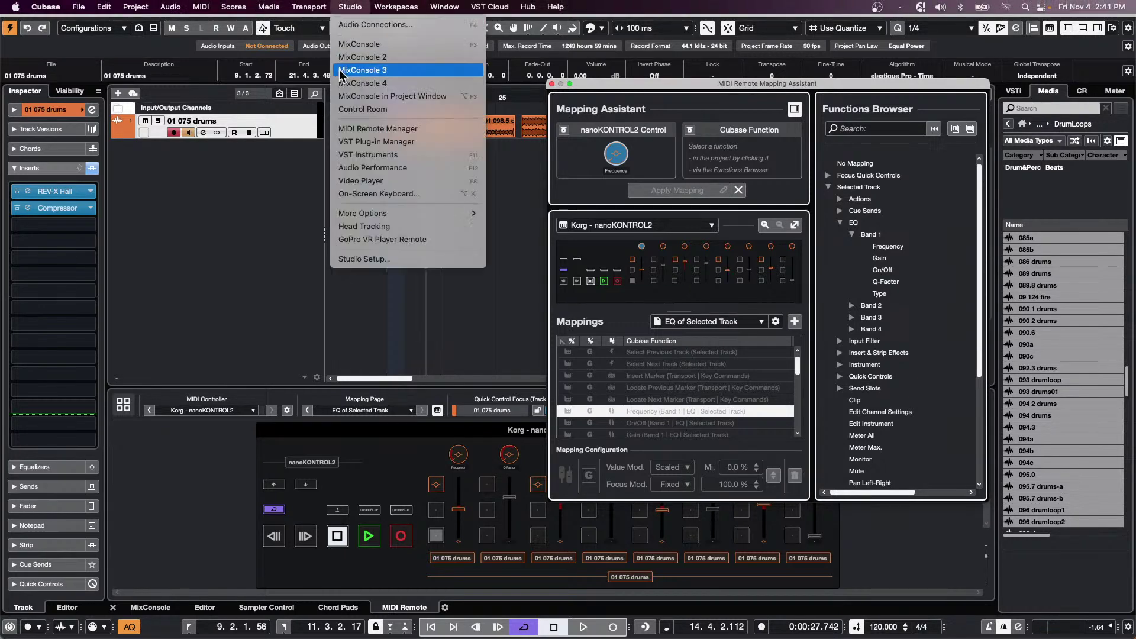
pyautogui.click(378, 258)
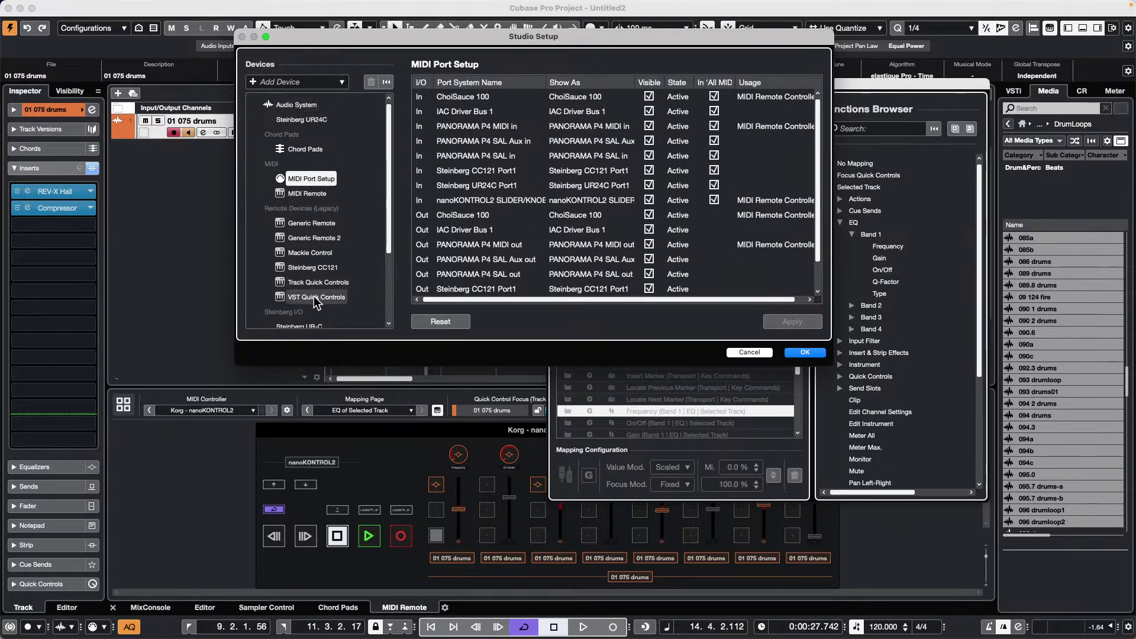
pyautogui.click(313, 224)
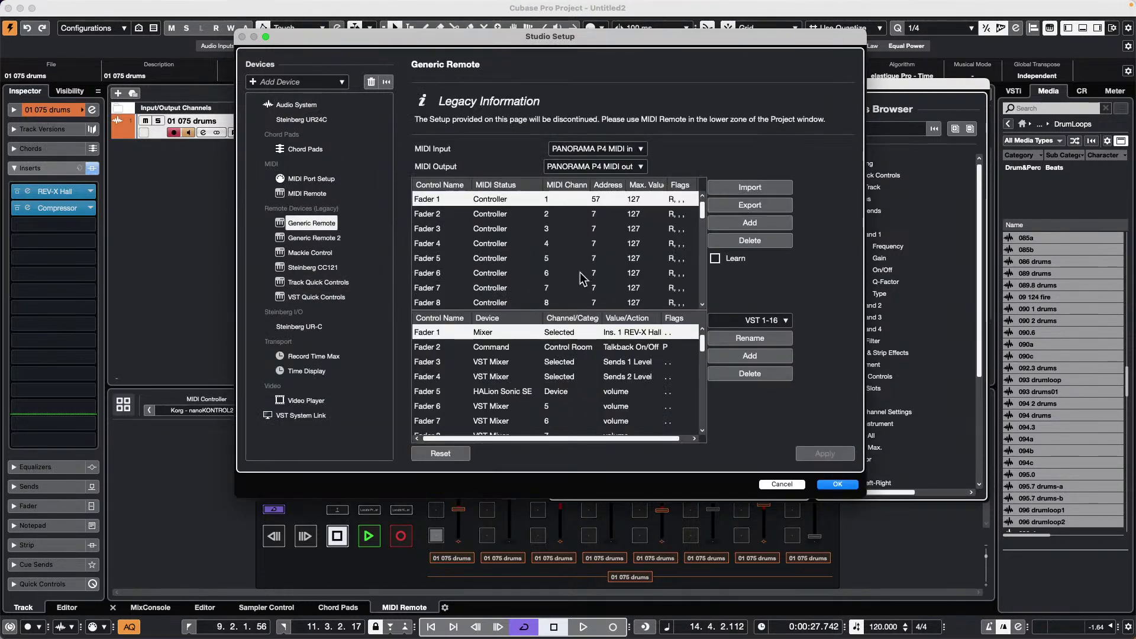
pyautogui.click(837, 485)
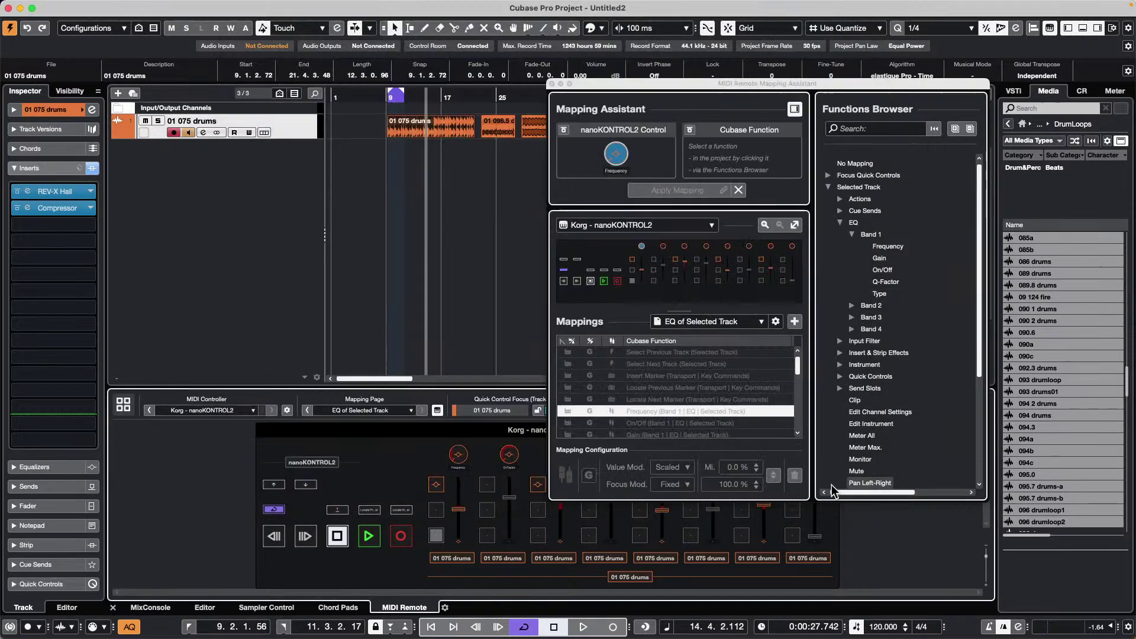
pyautogui.click(552, 84)
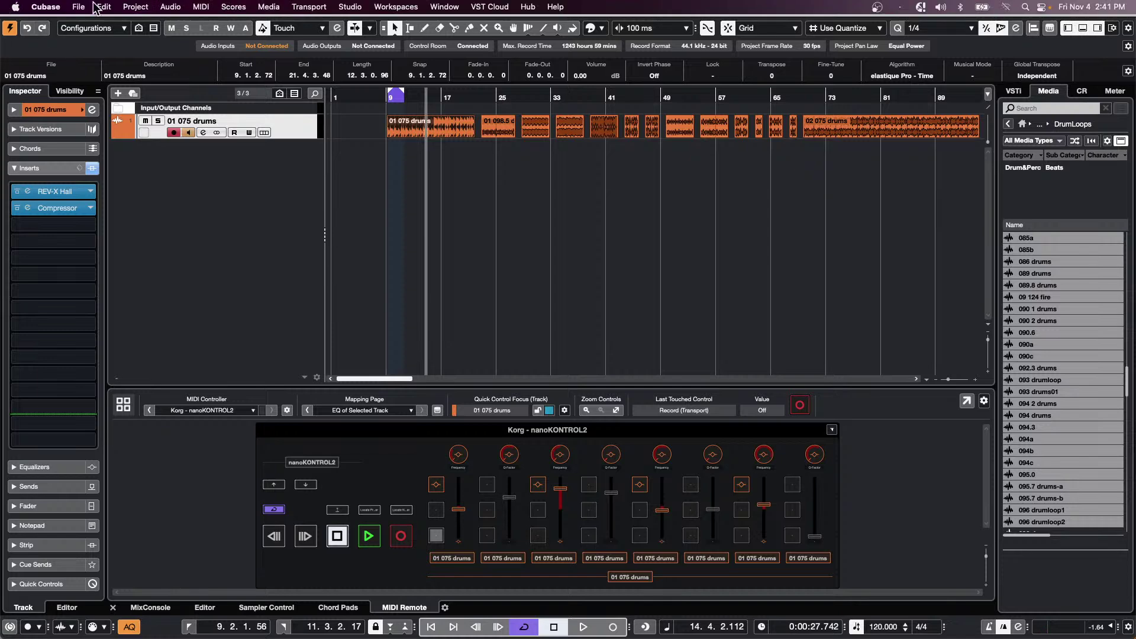
# Open and activate the recent project "beatles stones t" and dismiss the missing audio files message.
pyautogui.click(79, 7)
pyautogui.moveTo(100, 259)
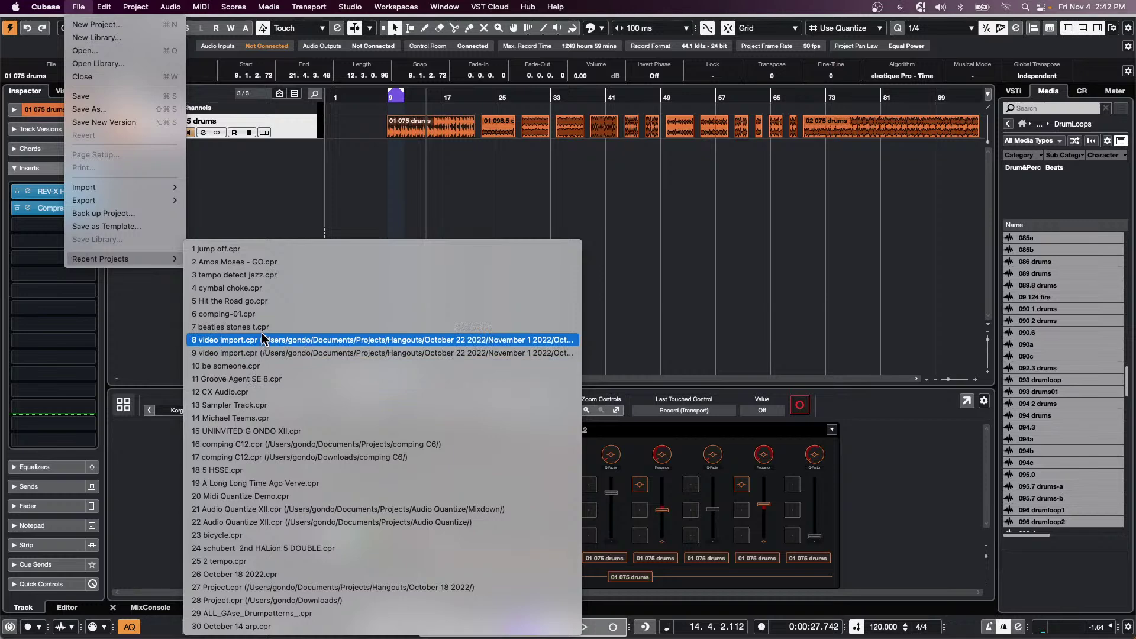
pyautogui.click(248, 326)
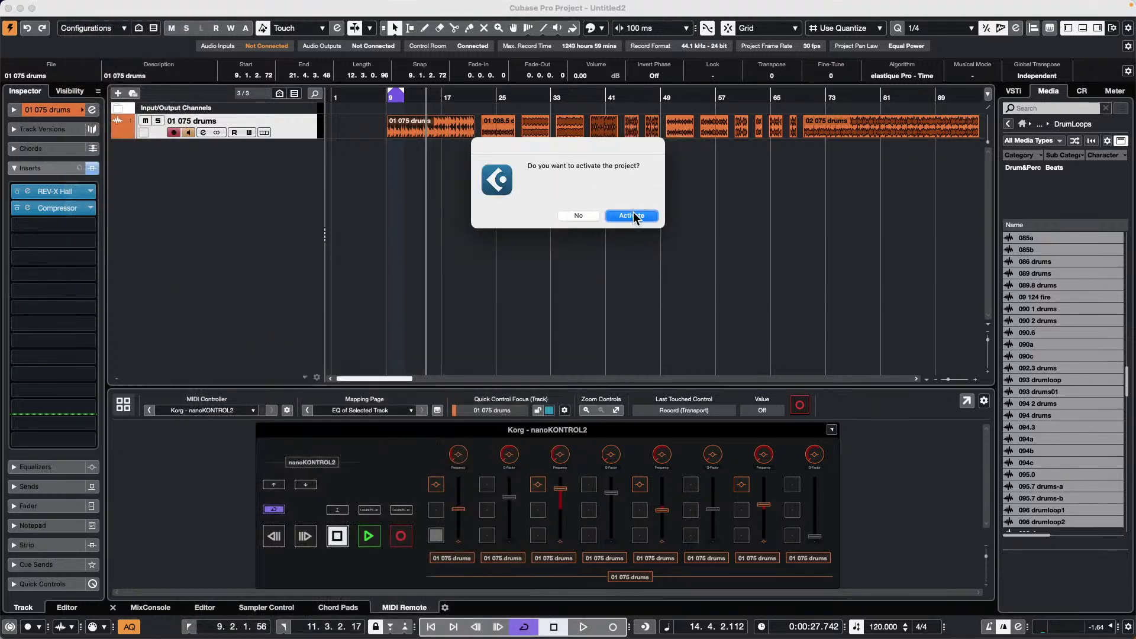
pyautogui.click(632, 216)
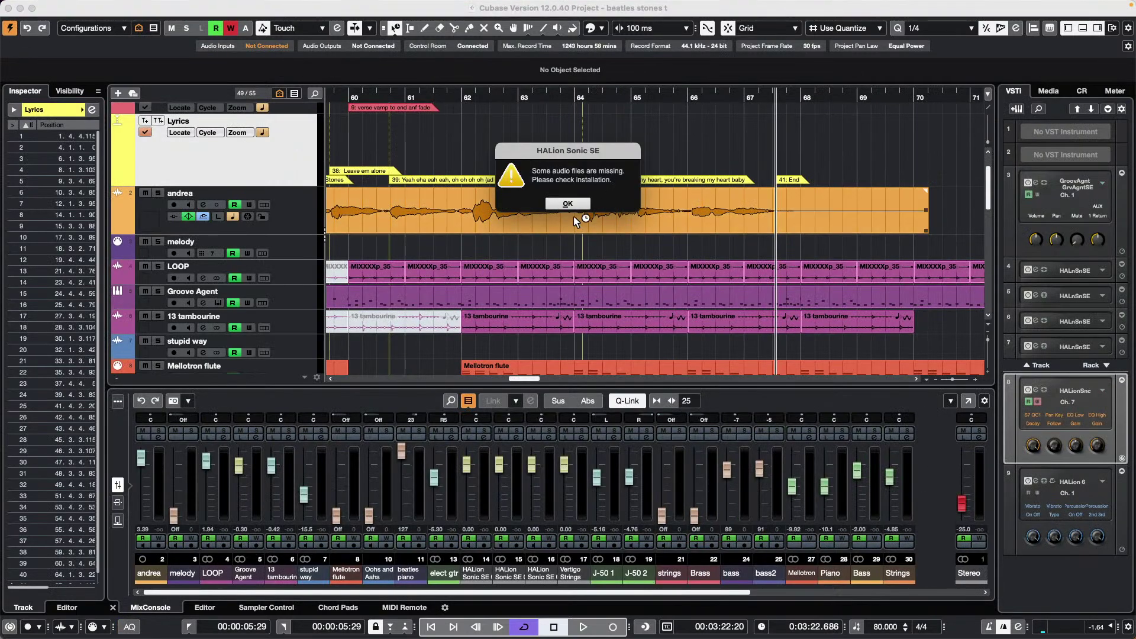
pyautogui.click(563, 204)
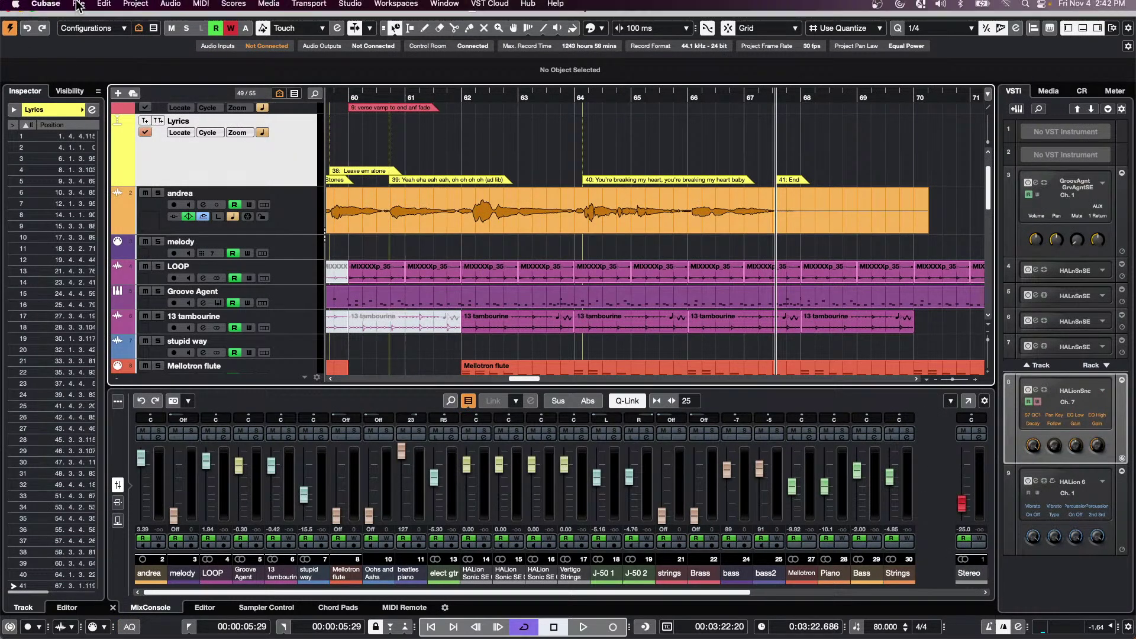
# Open and activate the recent project "A Long Long Time Ago Verve".
pyautogui.click(79, 7)
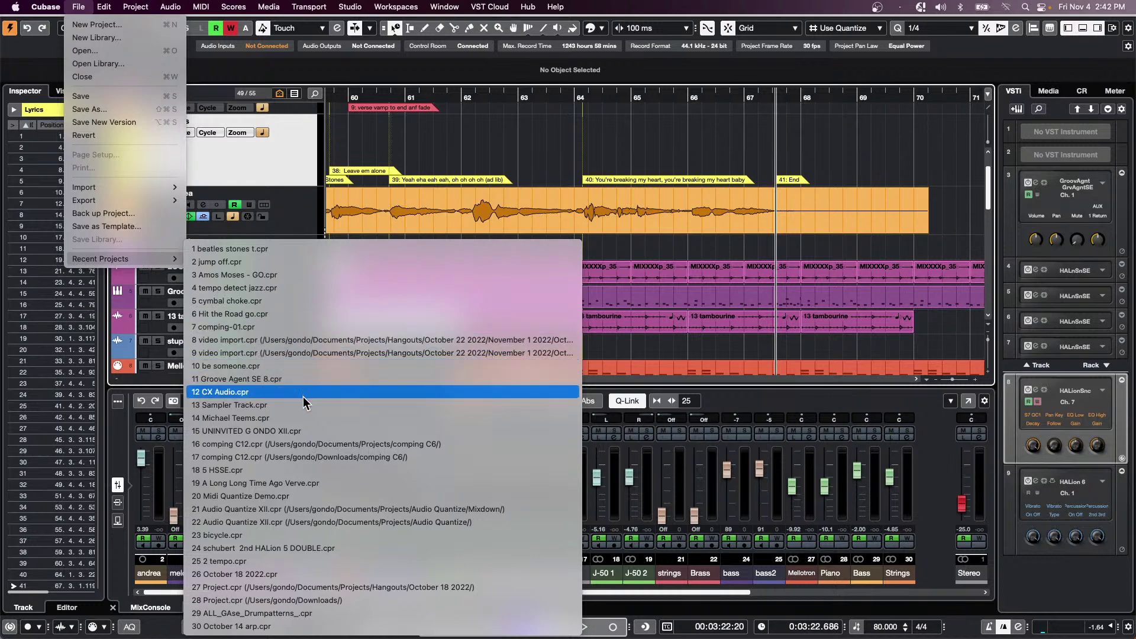
pyautogui.click(323, 482)
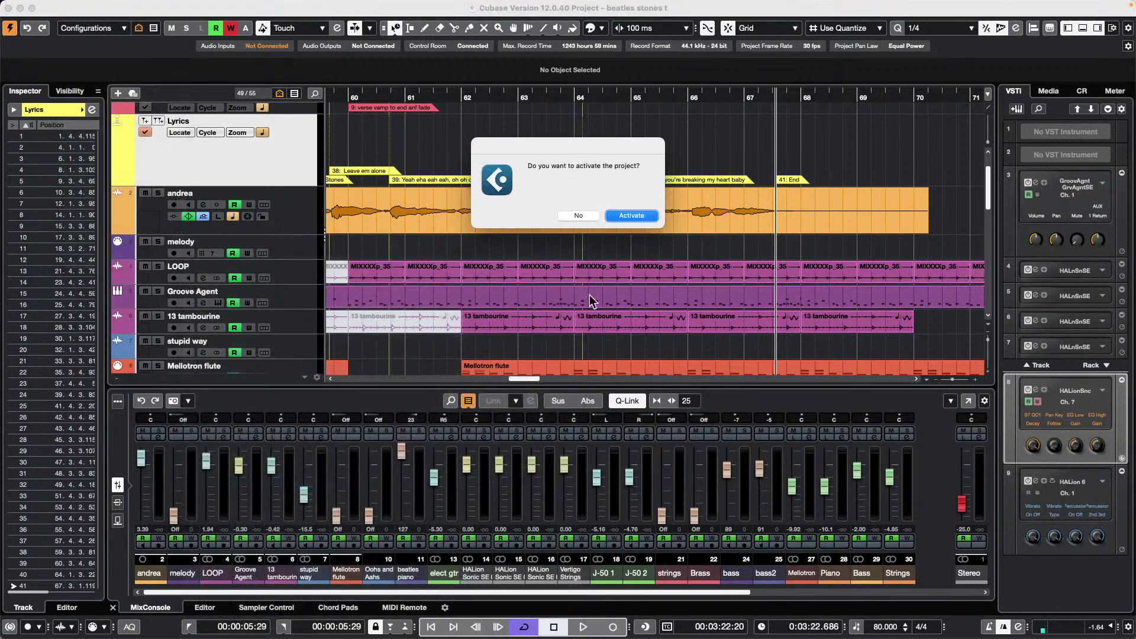
pyautogui.click(631, 215)
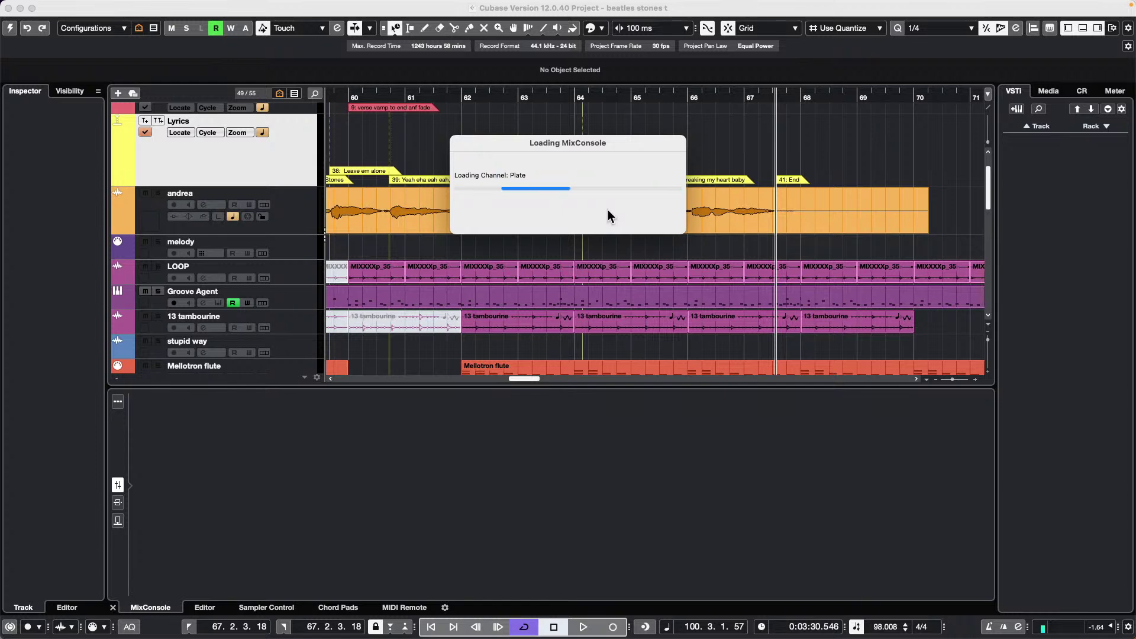
pyautogui.press('Return')
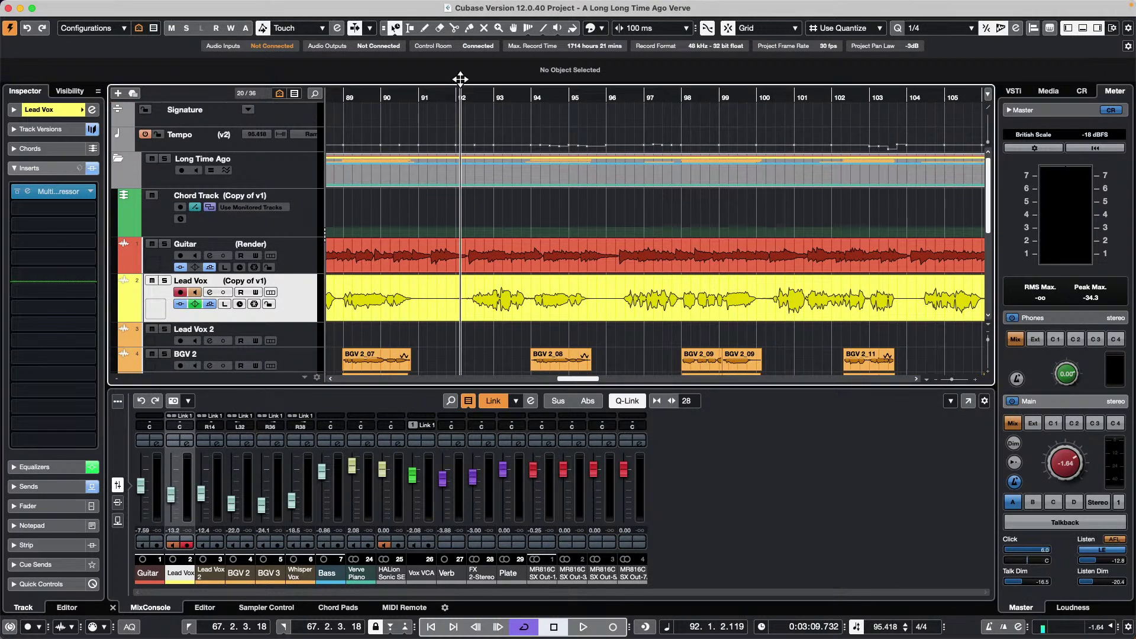
# Fit the whole song in view, audition its opening, and resume playback from about bar 87.
pyautogui.hotkey('shift', 'f')
pyautogui.press('space')
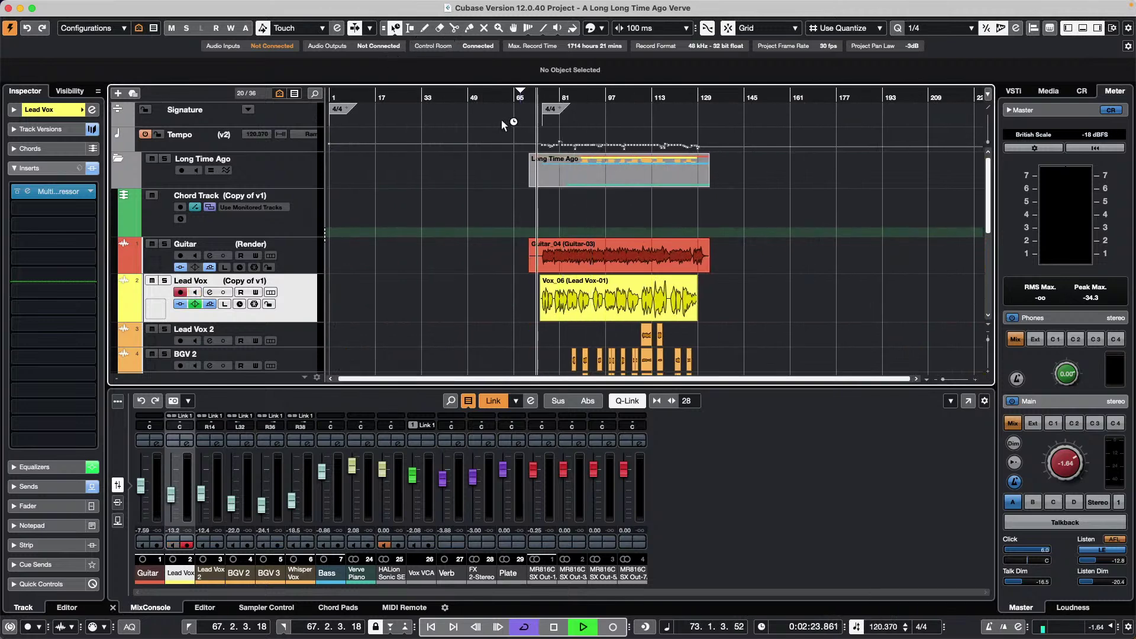
pyautogui.click(548, 97)
pyautogui.press('space')
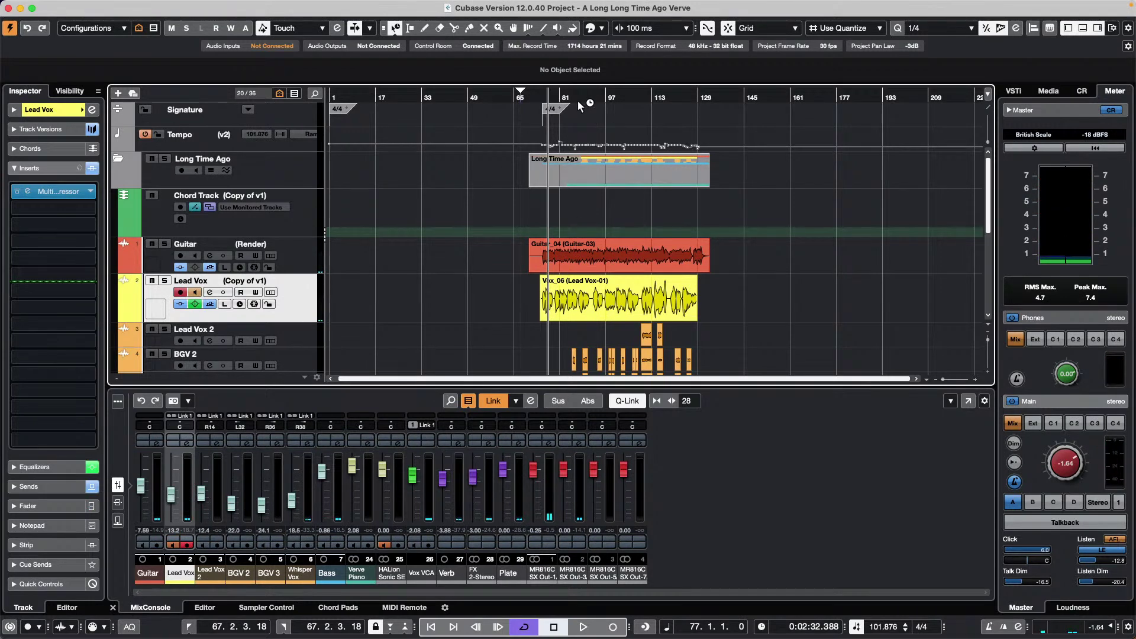
pyautogui.click(580, 104)
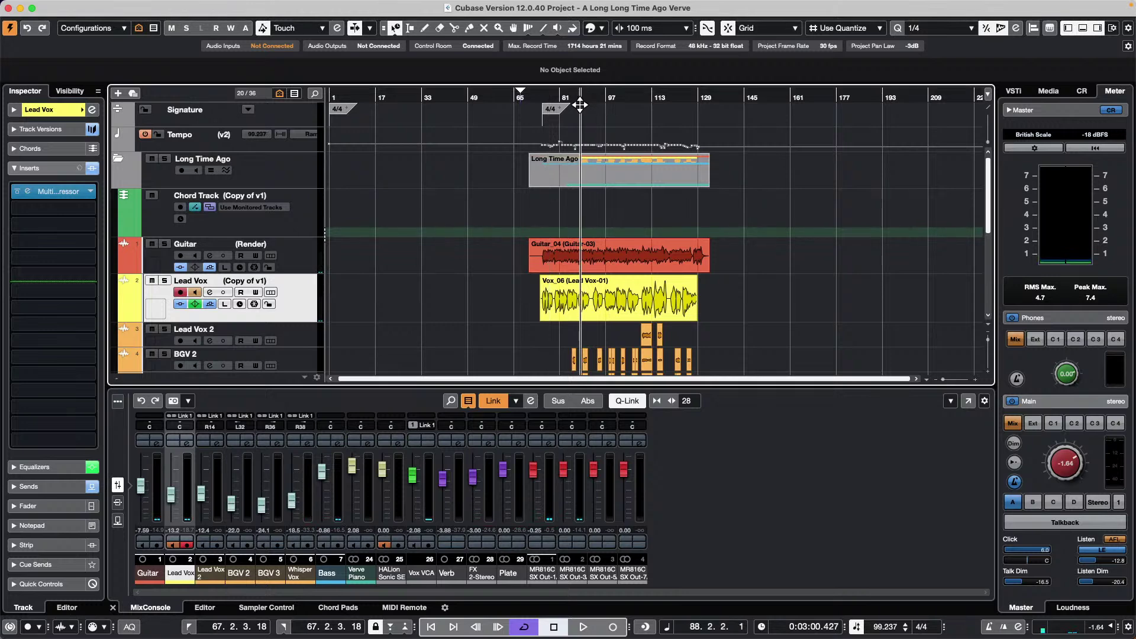
pyautogui.moveTo(581, 103); pyautogui.dragTo(577, 118)
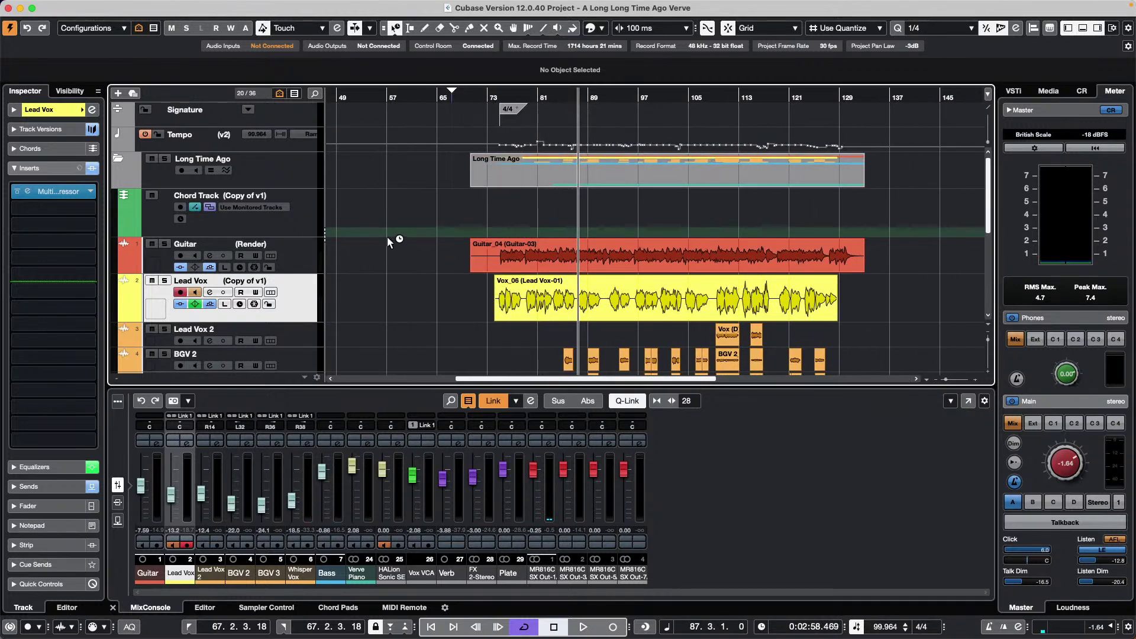
pyautogui.press('space')
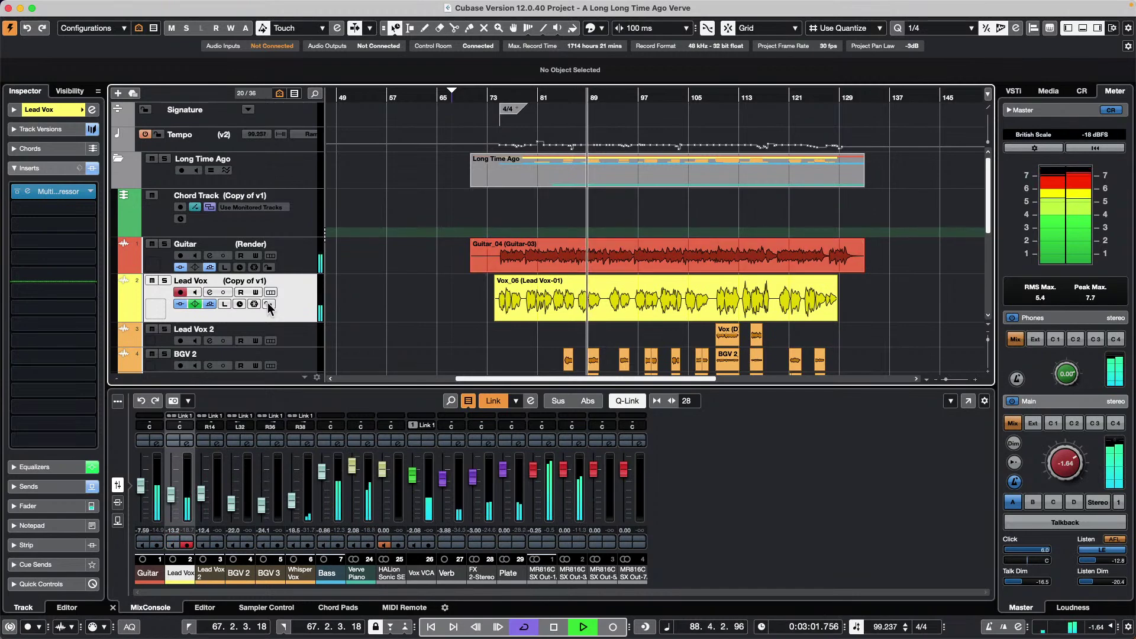
# Show the Equalizer in the Lead Vox channel settings during playback, then close the channel settings.
pyautogui.click(92, 110)
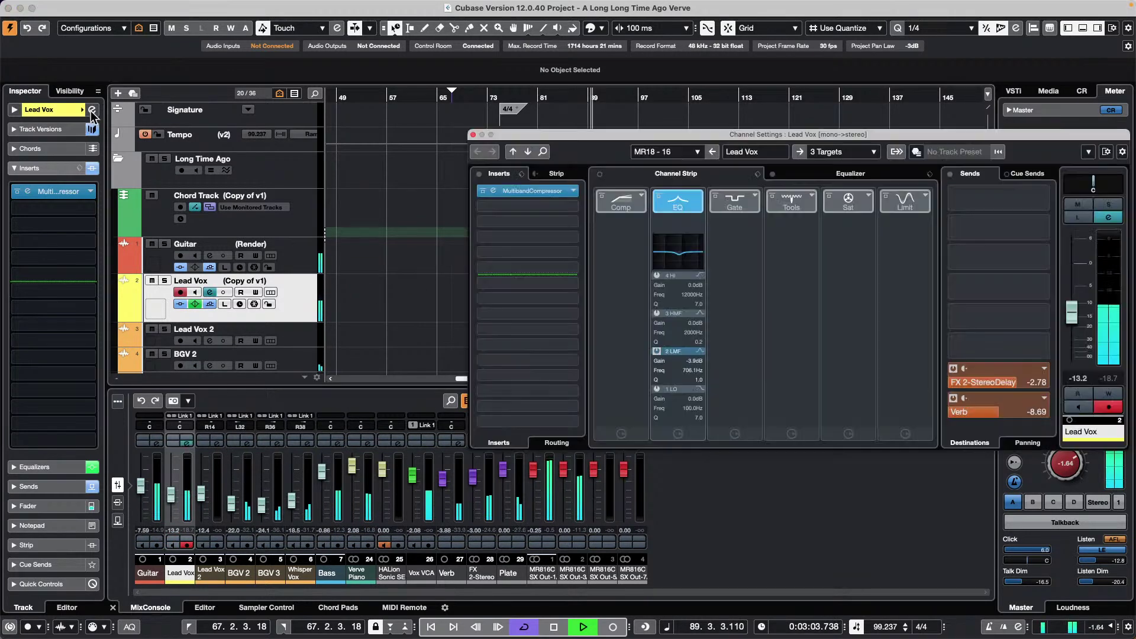
pyautogui.click(851, 175)
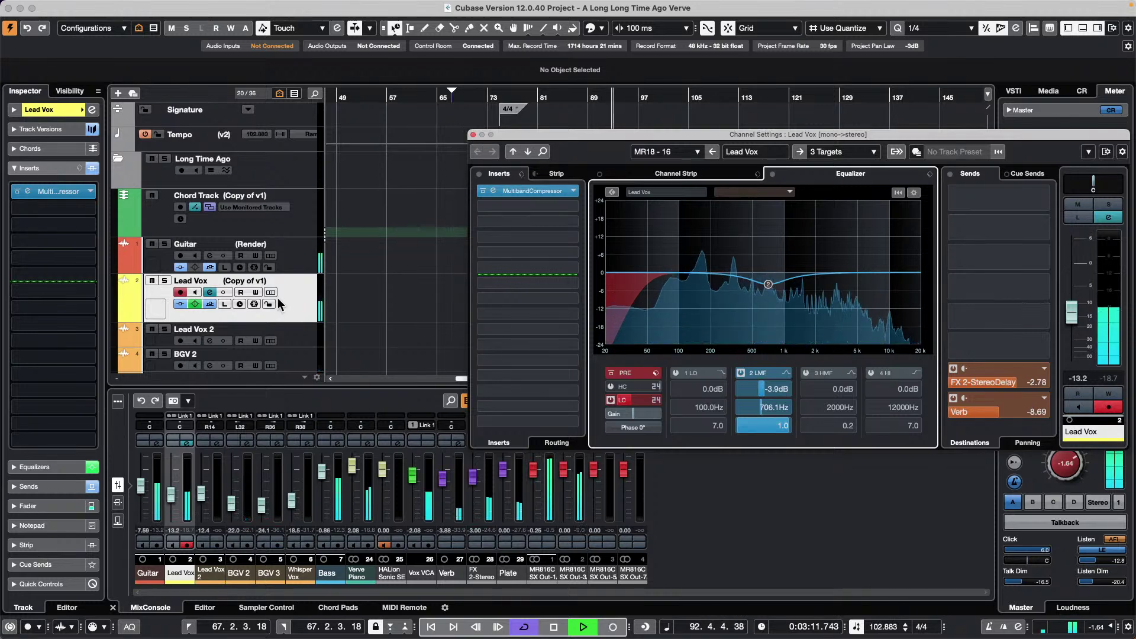
pyautogui.click(473, 134)
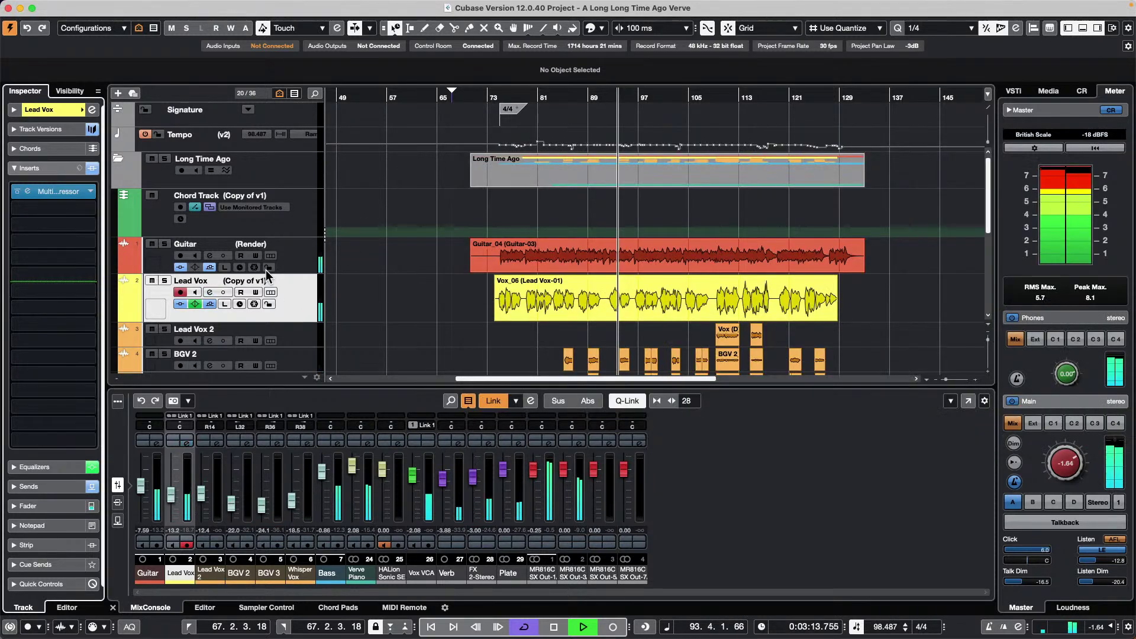
# Listen to the Guitar track and the Bass track in solo, one after the other, and release each solo.
pyautogui.scroll(-4, 265, 270)
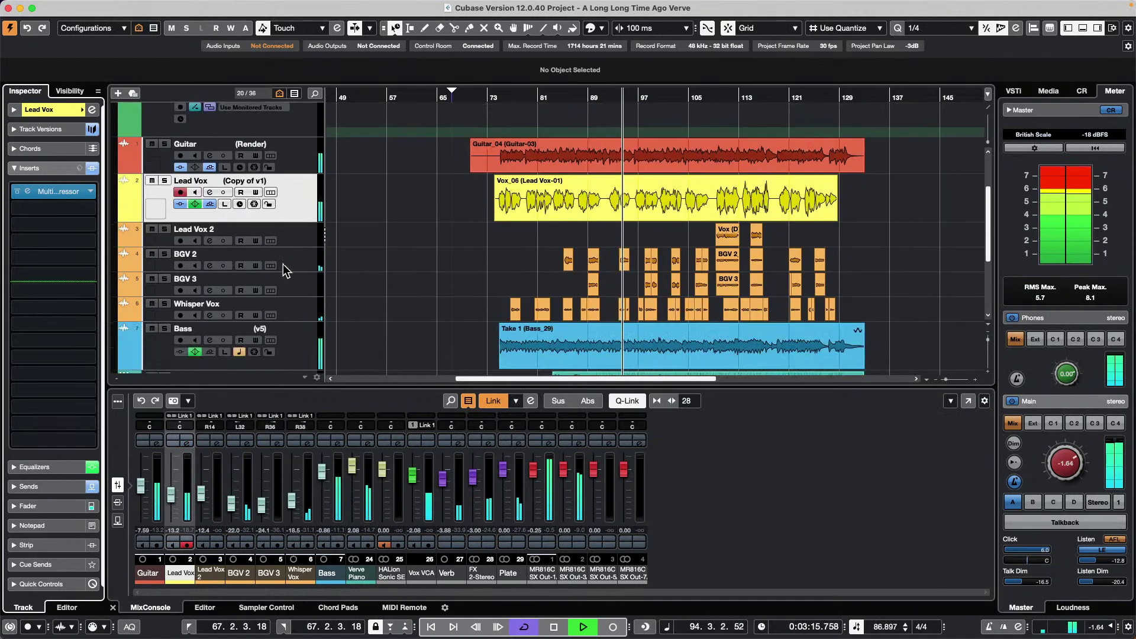
pyautogui.click(165, 144)
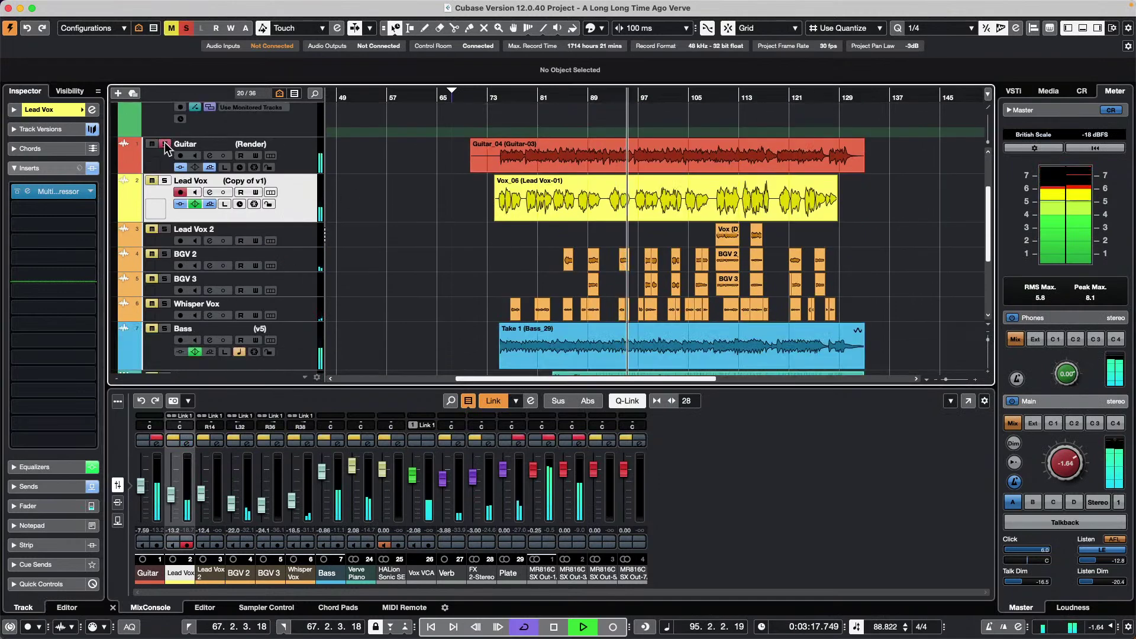
pyautogui.click(164, 144)
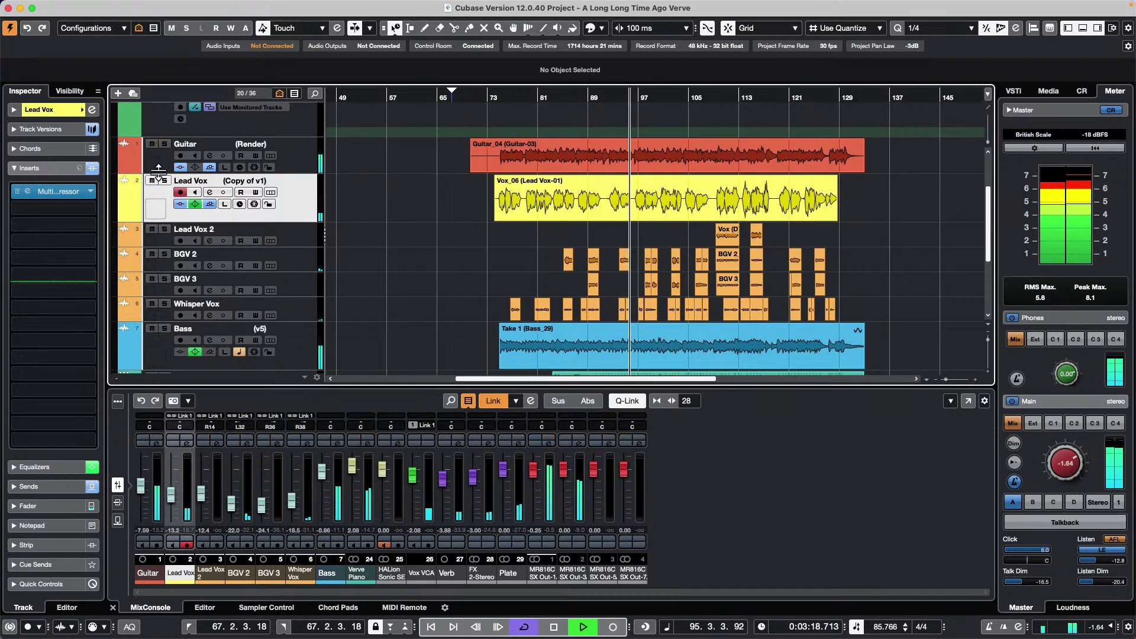
pyautogui.click(165, 329)
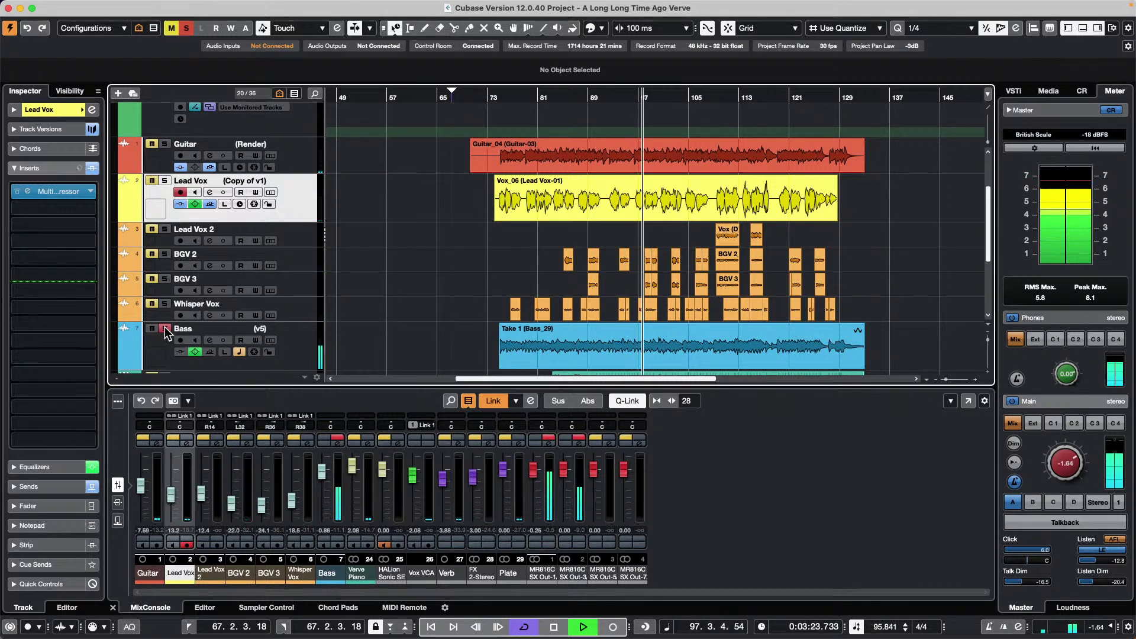
pyautogui.click(165, 329)
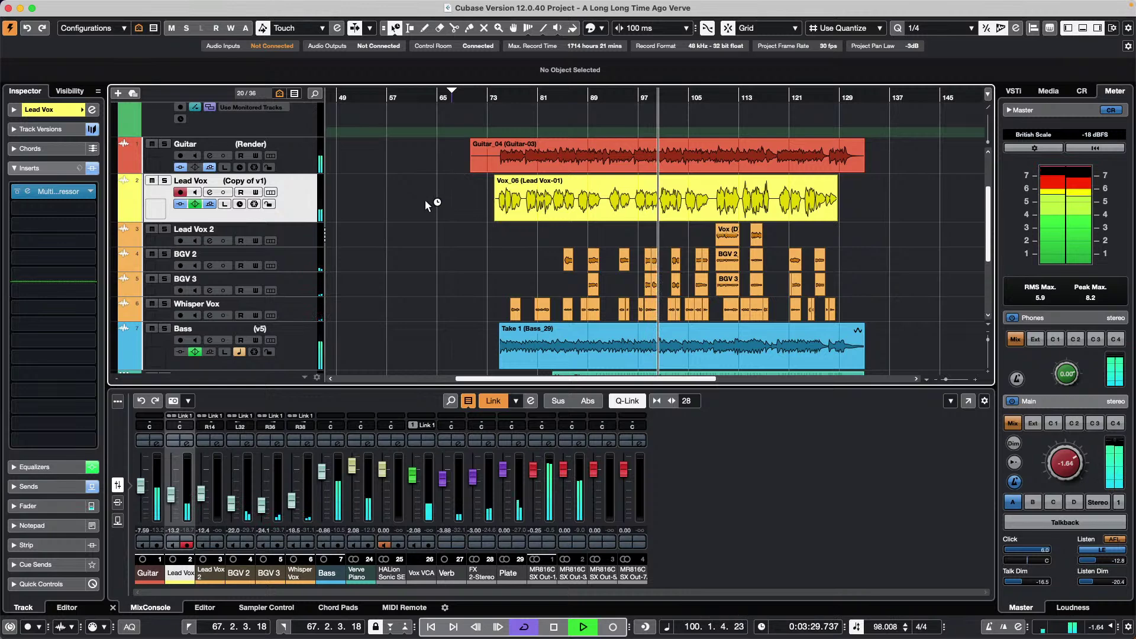
# Stop playback and delete all audio and MIDI events from the Guitar track through the Verve Piano track.
pyautogui.press('space')
pyautogui.moveTo(437, 155); pyautogui.dragTo(937, 320)
pyautogui.scroll(-5, 887, 319)
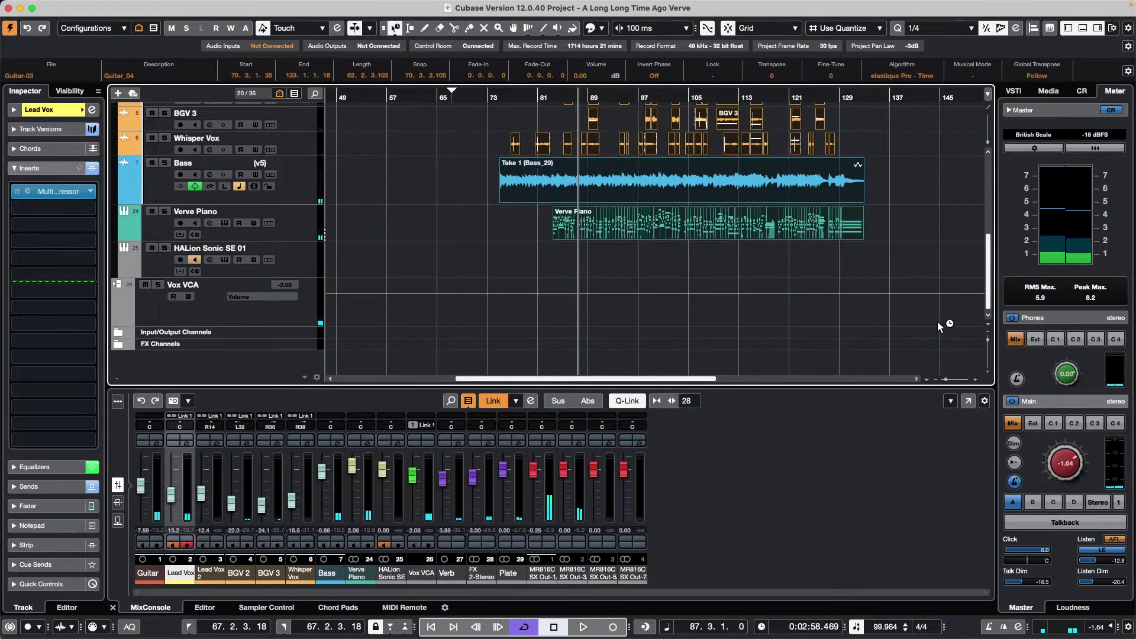
pyautogui.press('Delete')
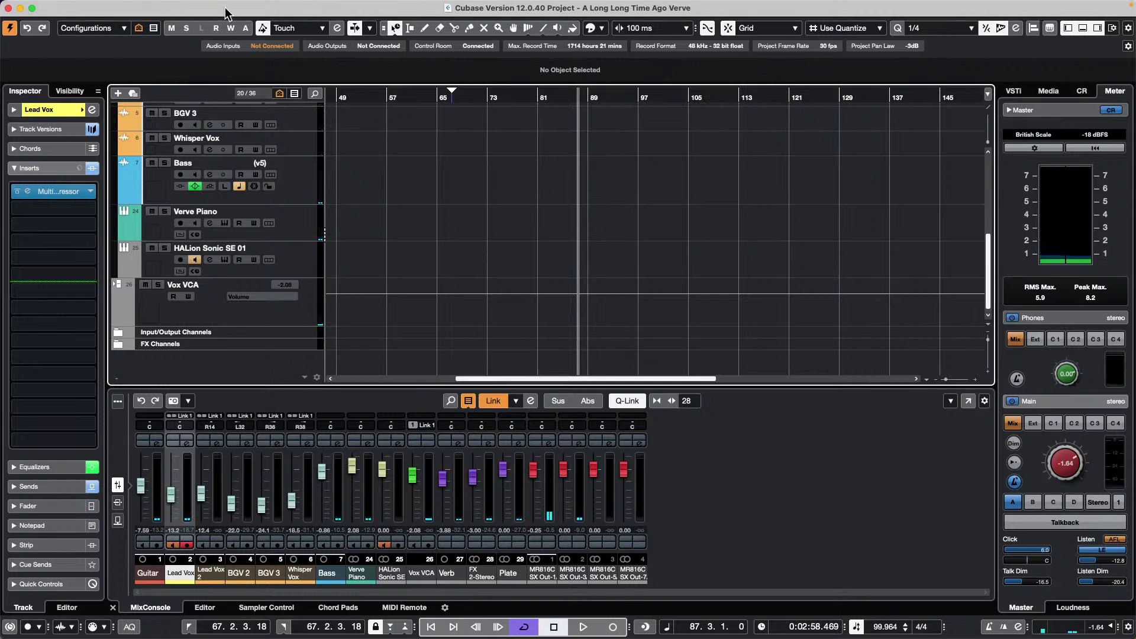
# Save the current project as a template named "Country ballad".
pyautogui.click(79, 7)
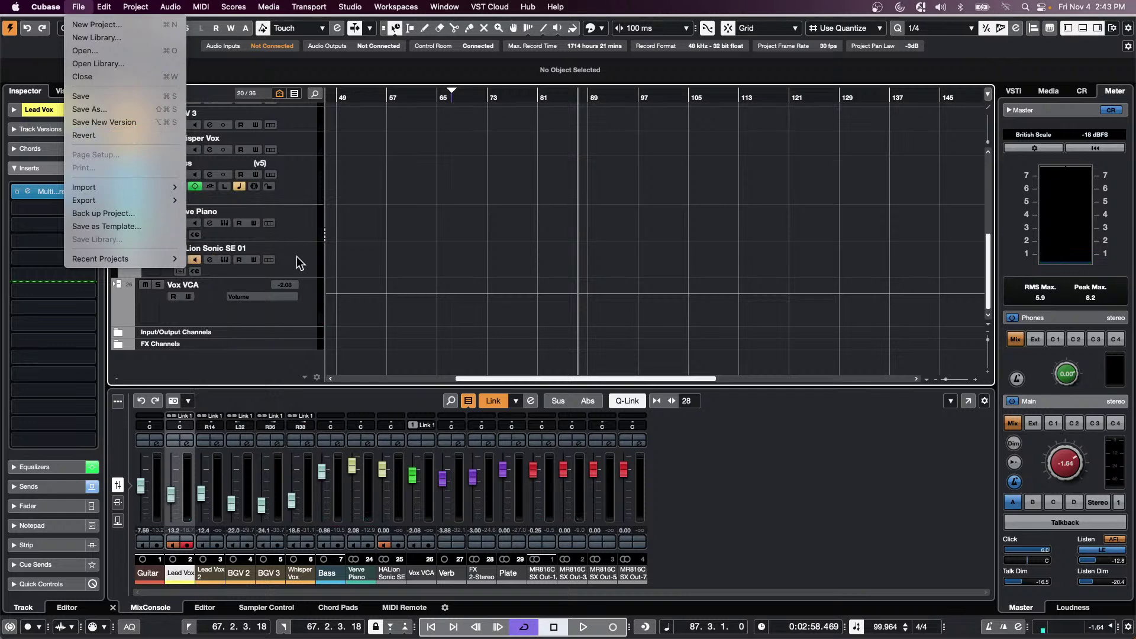
pyautogui.click(360, 226)
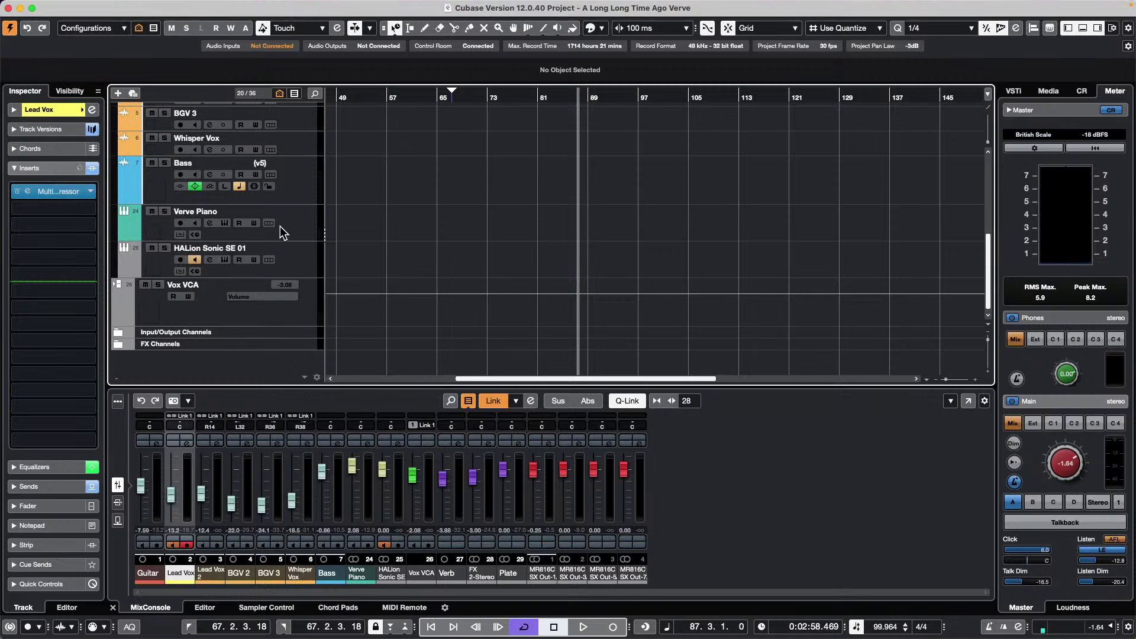
pyautogui.click(78, 6)
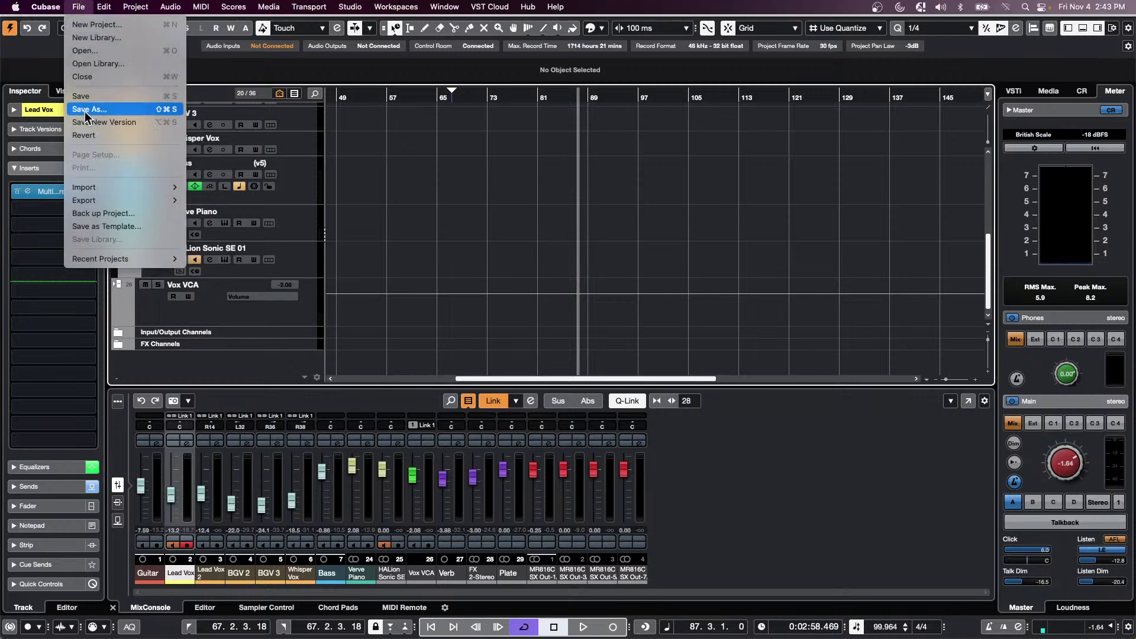
pyautogui.click(118, 226)
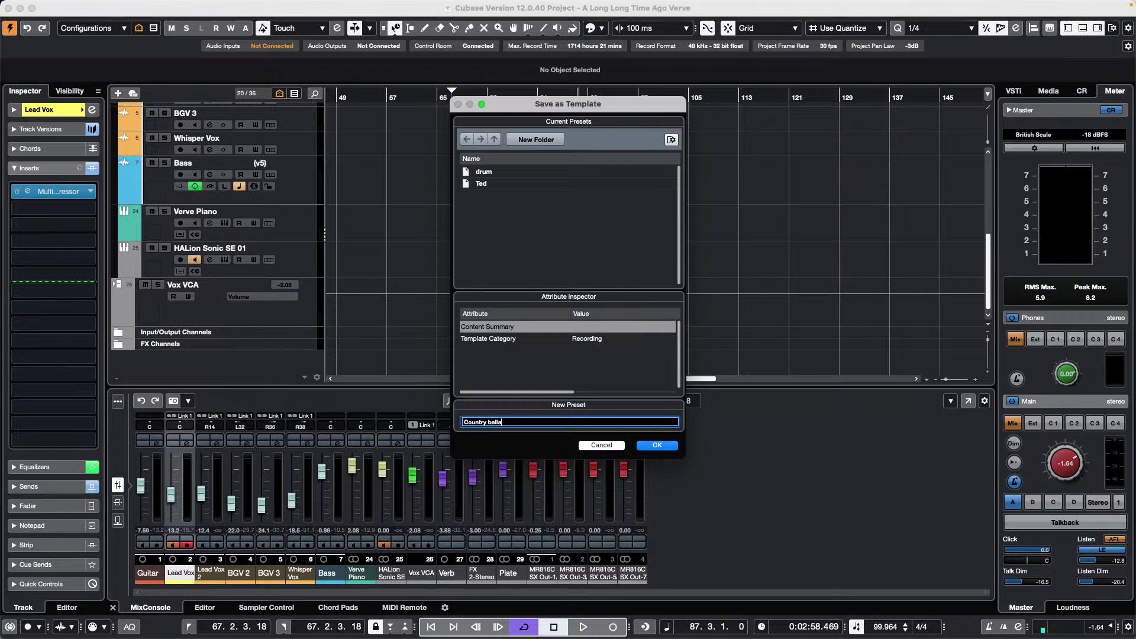
pyautogui.press('Tab')
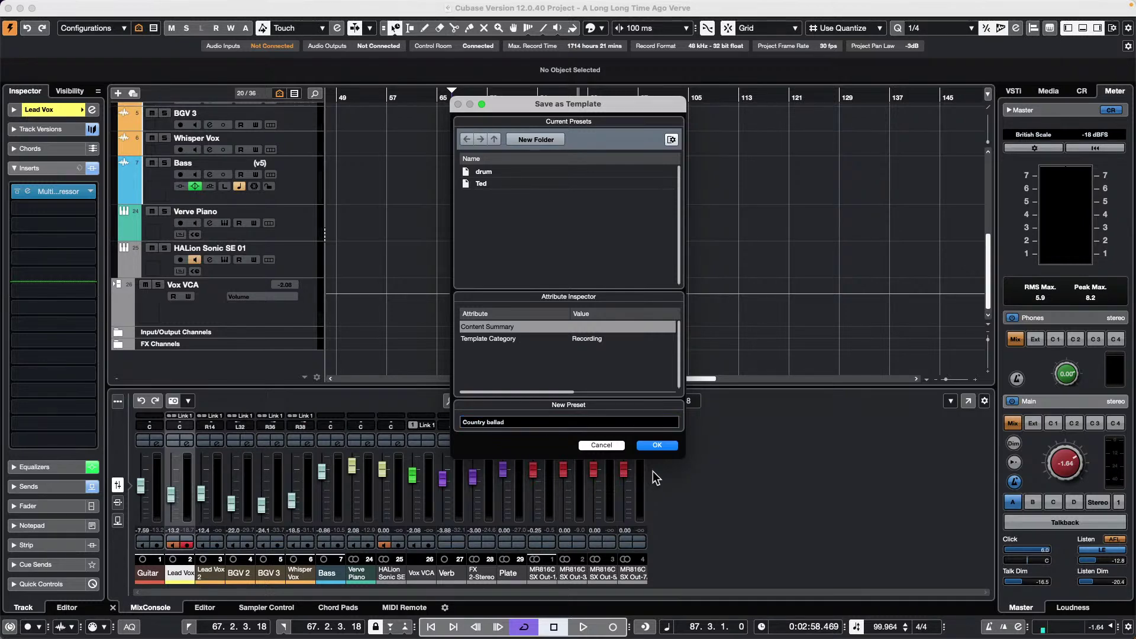
pyautogui.click(657, 445)
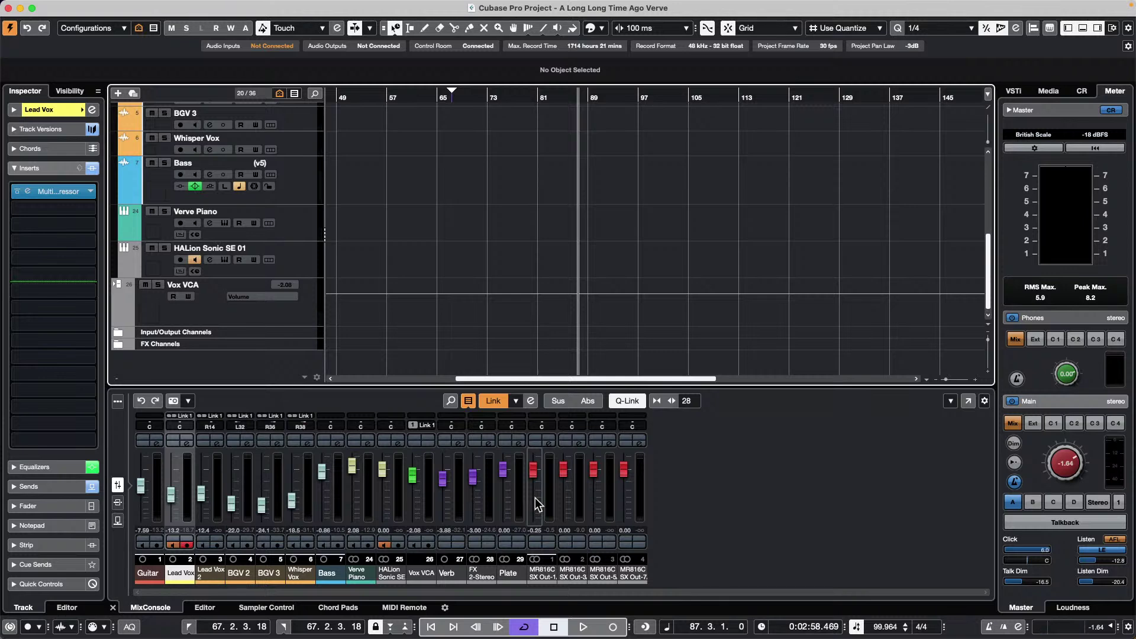
# Create a new empty project in the October 31 2022 folder.
pyautogui.scroll(10, 265, 234)
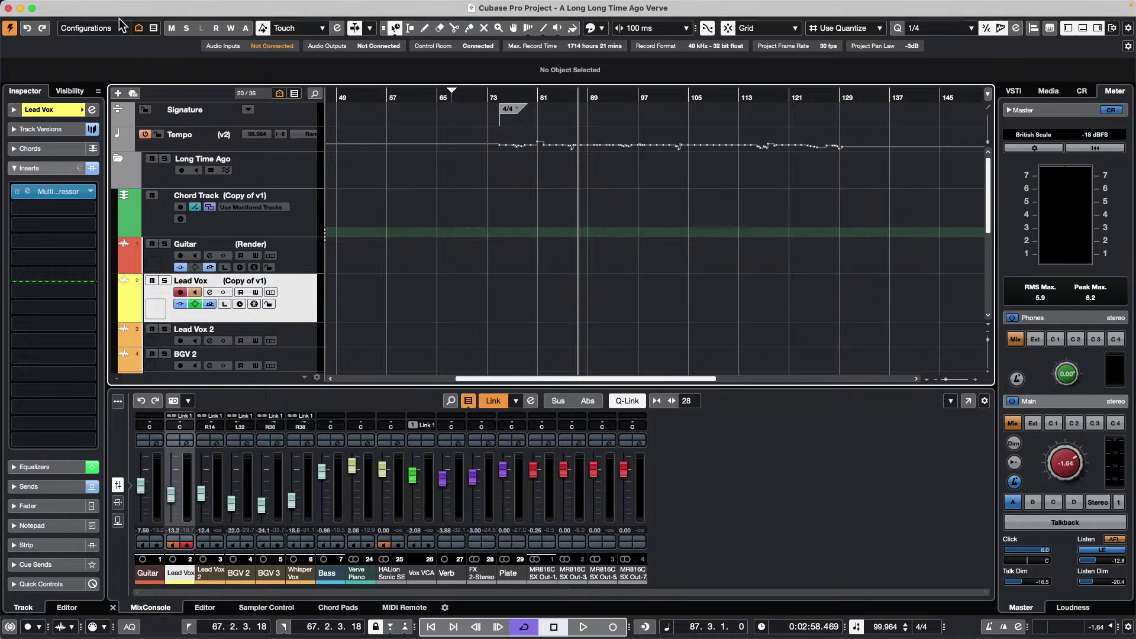
pyautogui.click(80, 7)
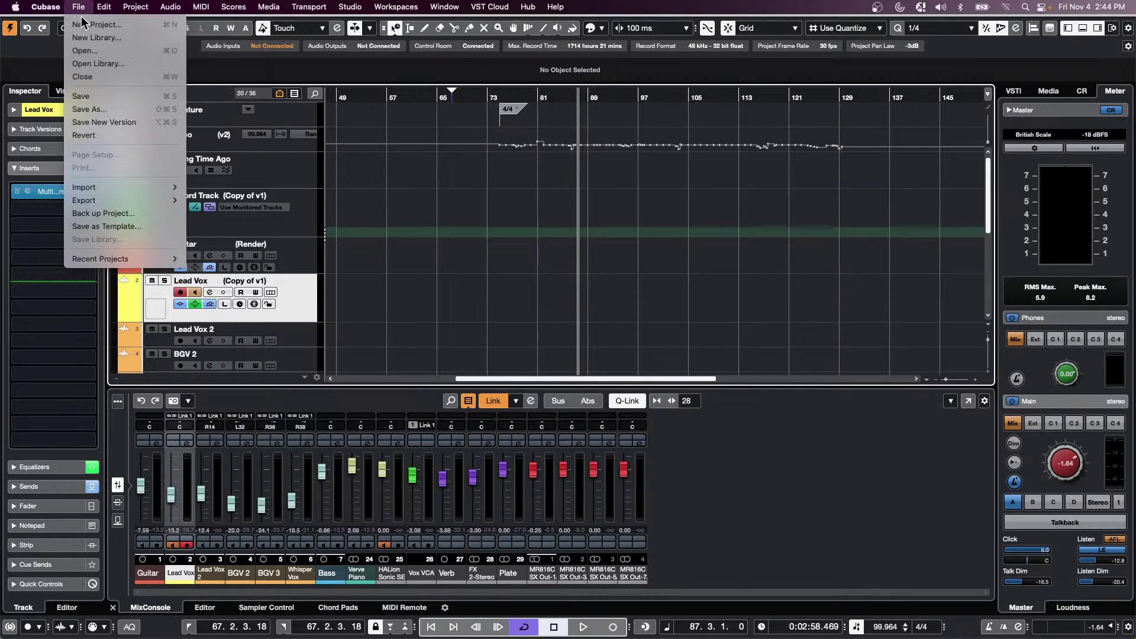
pyautogui.click(104, 24)
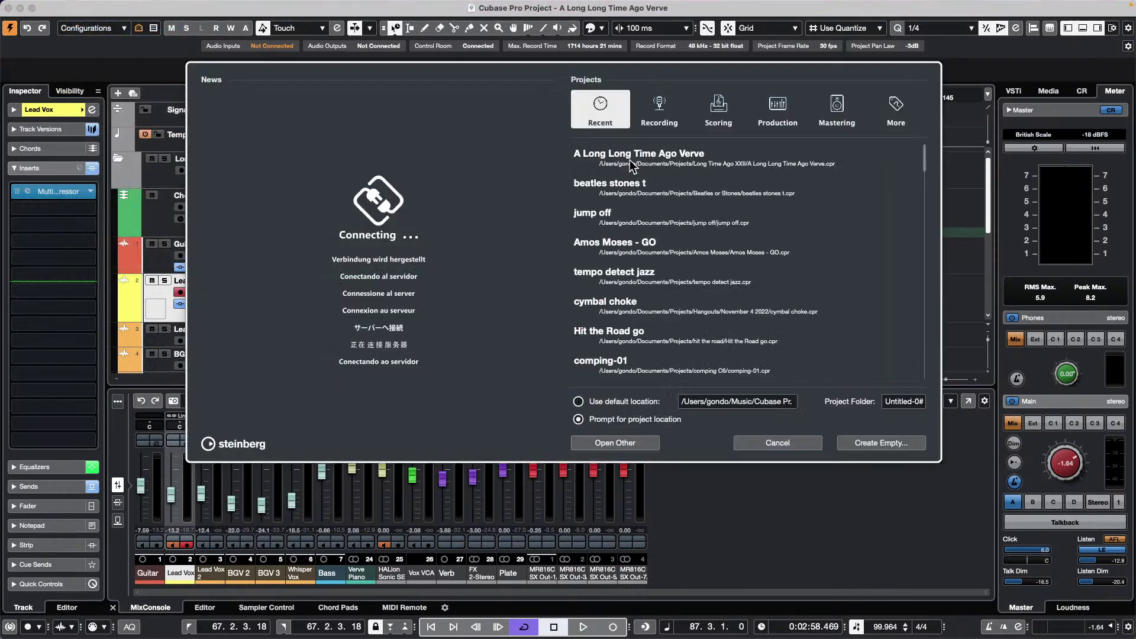
pyautogui.click(879, 444)
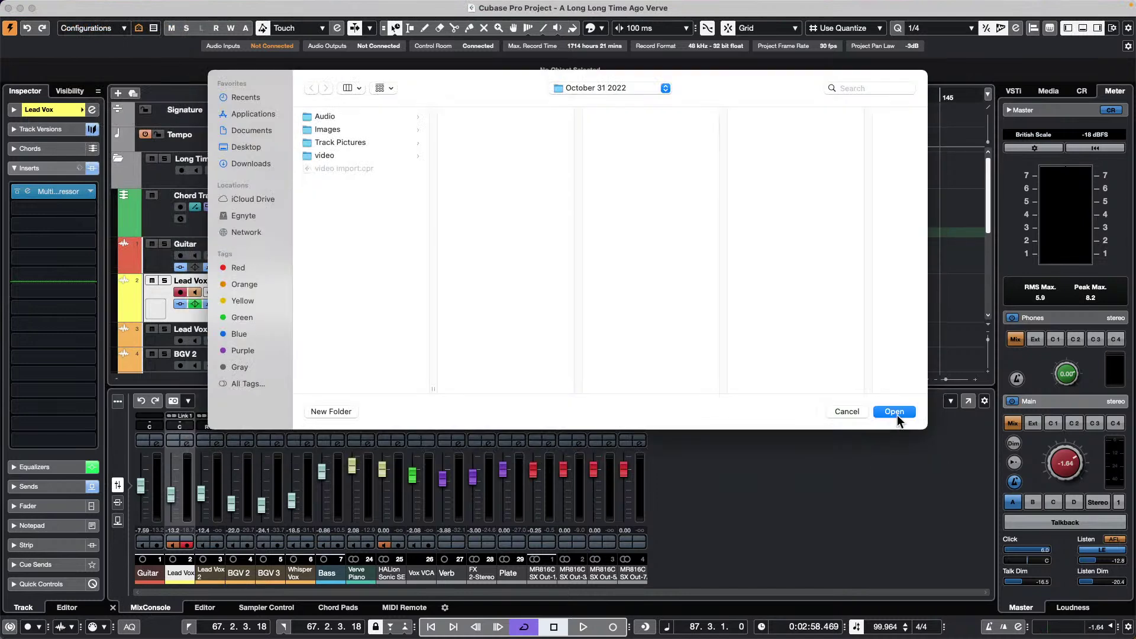
pyautogui.click(895, 414)
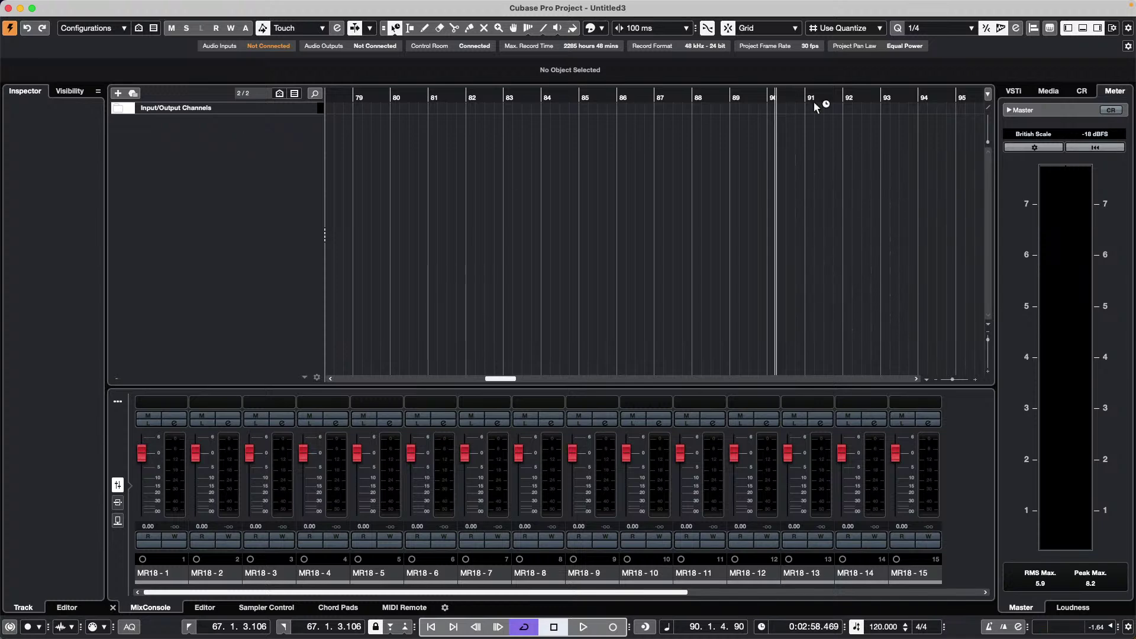
# Browse the Loops & Samples media and open the Tech House collection.
pyautogui.click(1048, 90)
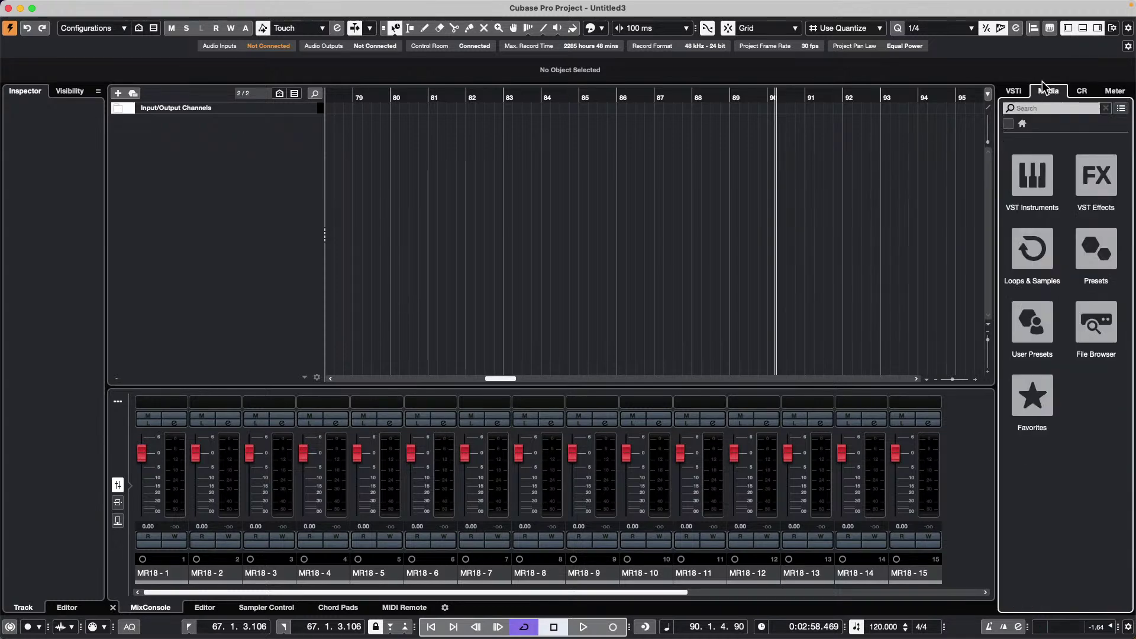
pyautogui.click(1039, 251)
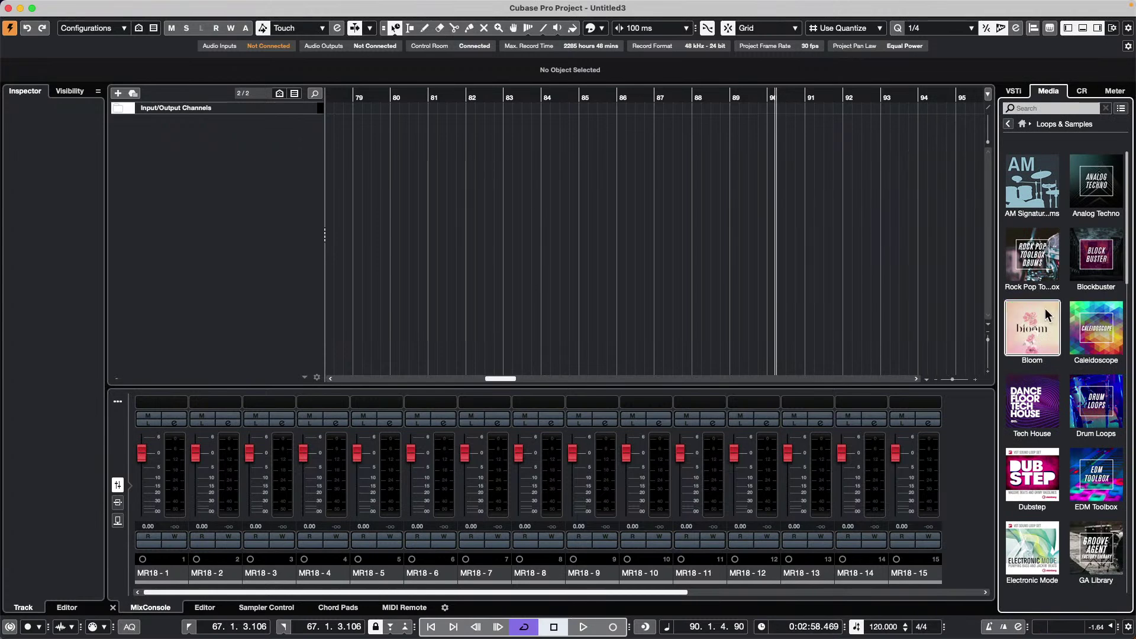
pyautogui.click(1026, 398)
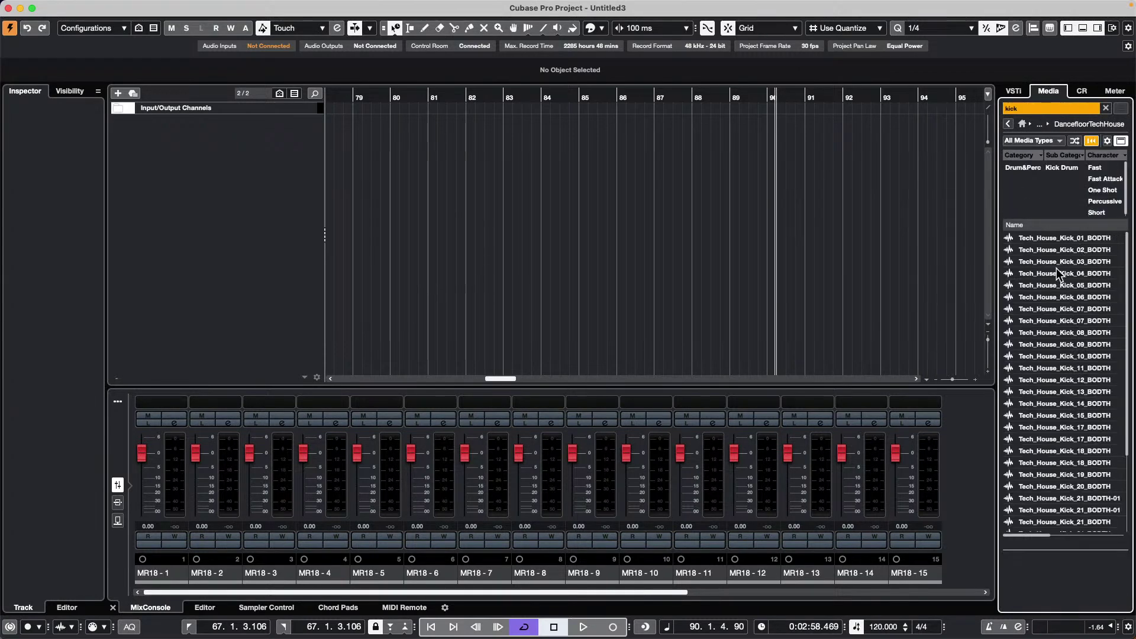
# Insert samples Tech_House_Kick_04_BODTH through Tech_House_Kick_08_BODTH together on one audio track and look at the placed events.
pyautogui.click(1064, 273)
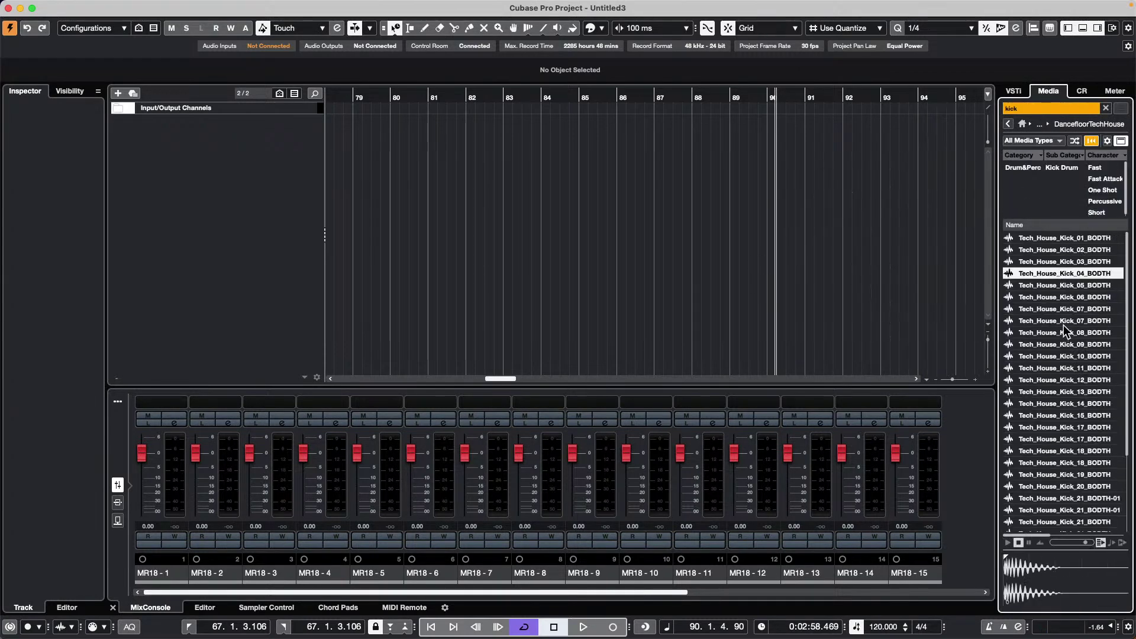
pyautogui.keyDown('shift'); pyautogui.click(1063, 333); pyautogui.keyUp('shift')
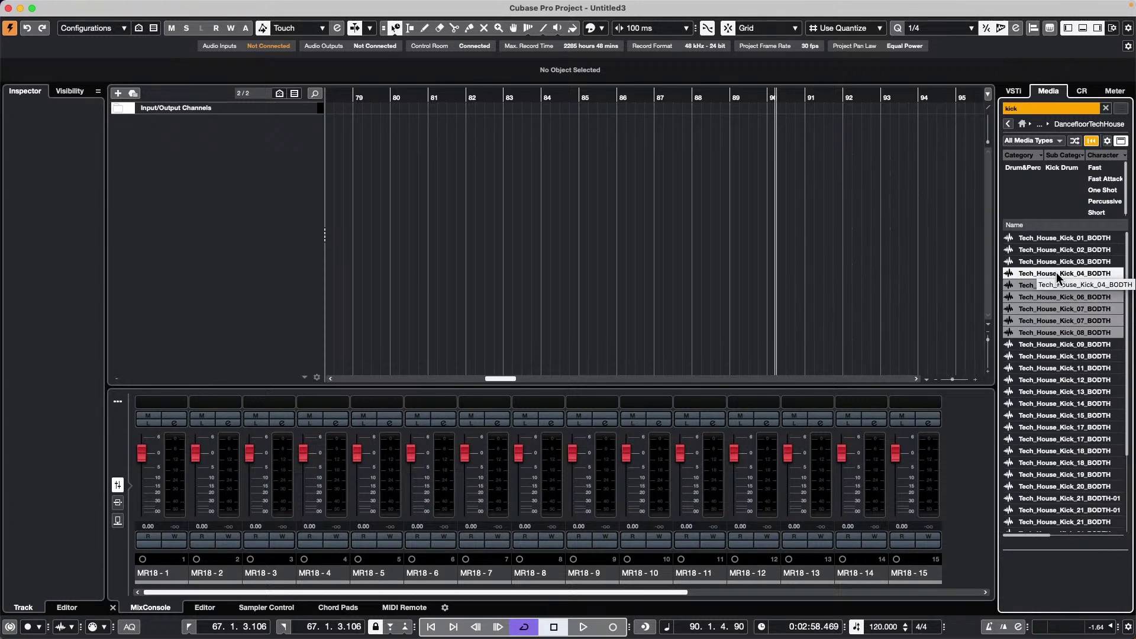
pyautogui.moveTo(1058, 278); pyautogui.dragTo(599, 142)
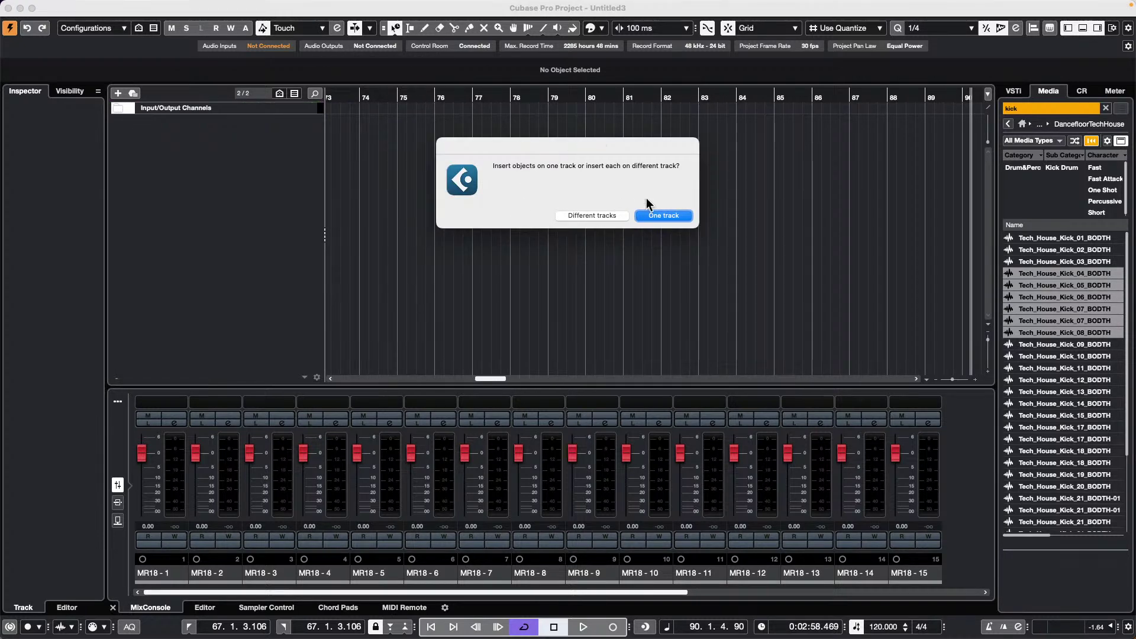
pyautogui.click(664, 215)
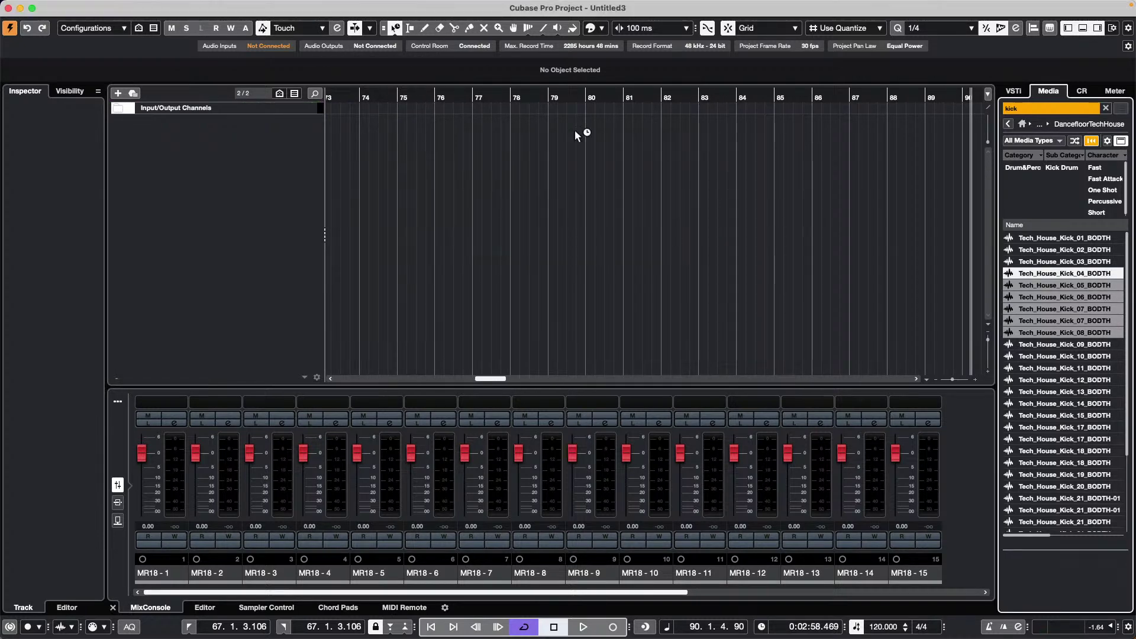
pyautogui.moveTo(381, 99); pyautogui.dragTo(586, 150)
pyautogui.click(599, 122)
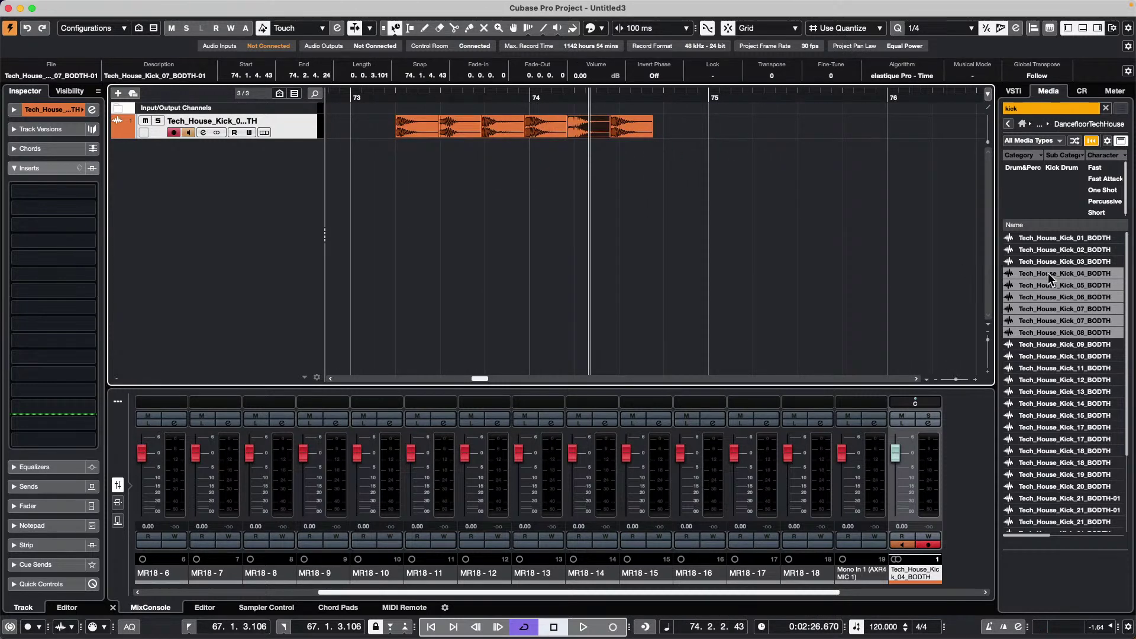
# Add samples Tech_House_Kick_04_BODTH through Tech_House_Kick_11_BODTH to the same audio track, starting at bar 75.
pyautogui.moveTo(1040, 366); pyautogui.dragTo(1042, 371)
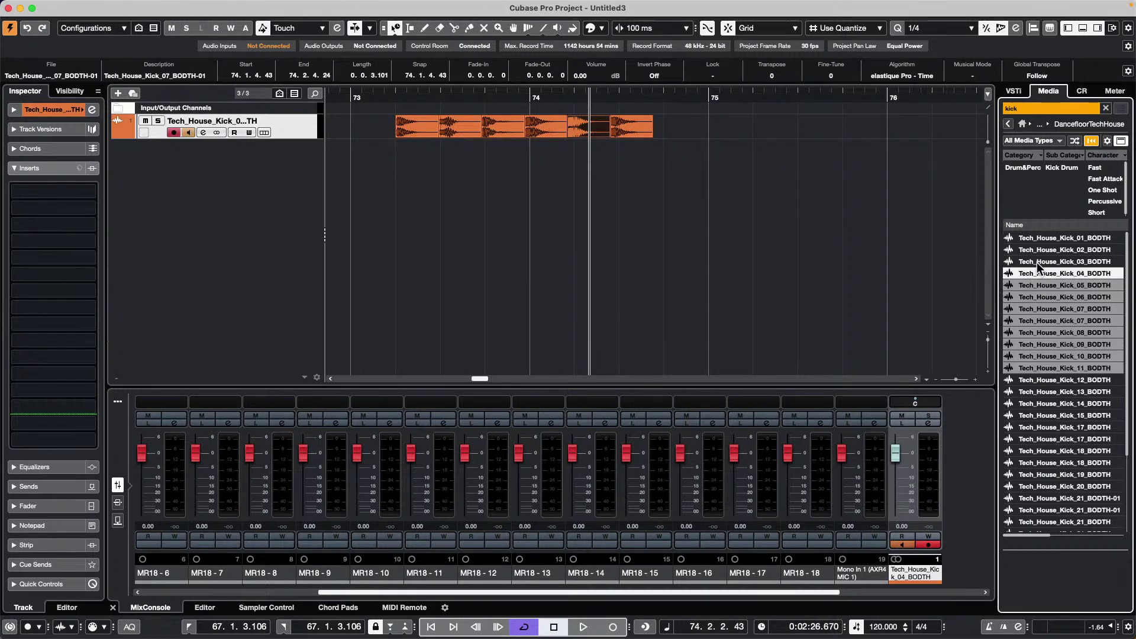
pyautogui.moveTo(1035, 275); pyautogui.dragTo(716, 122)
pyautogui.click(667, 216)
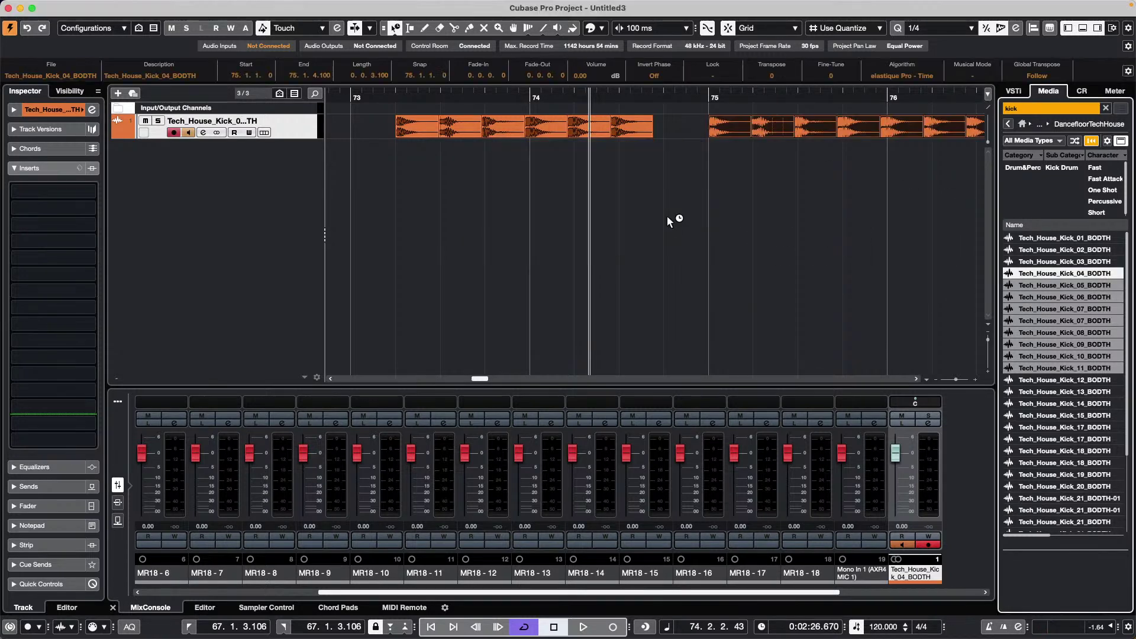
pyautogui.moveTo(589, 97); pyautogui.dragTo(584, 30)
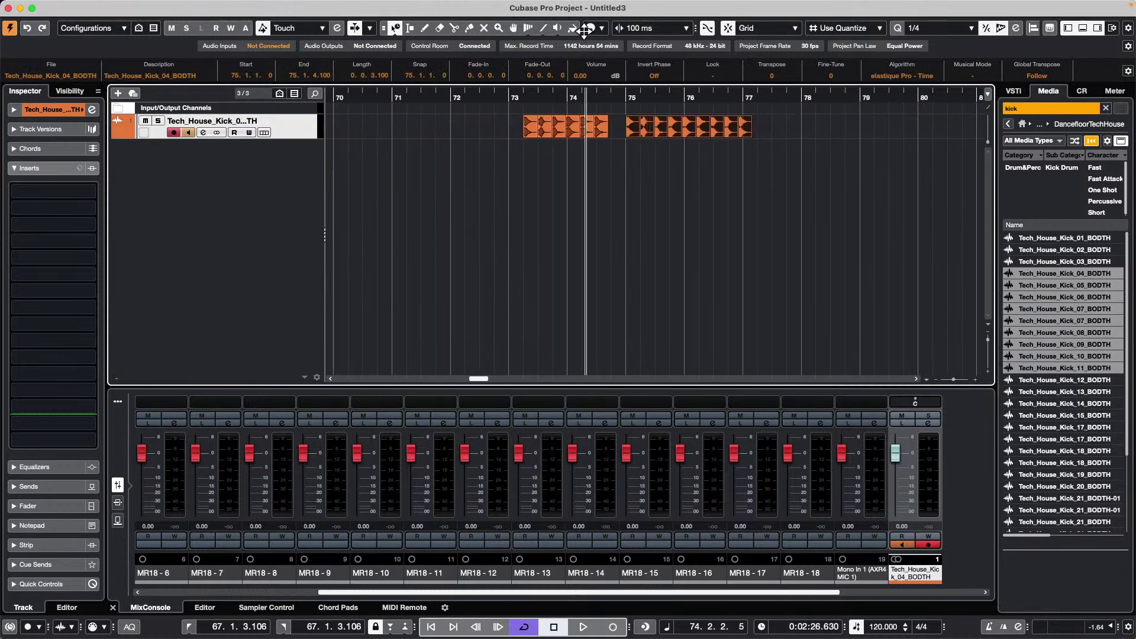
# Preview the Tech_House_Kick_17_BODTH sample and examine the placed kick events around bars 74 to 76.
pyautogui.click(1065, 427)
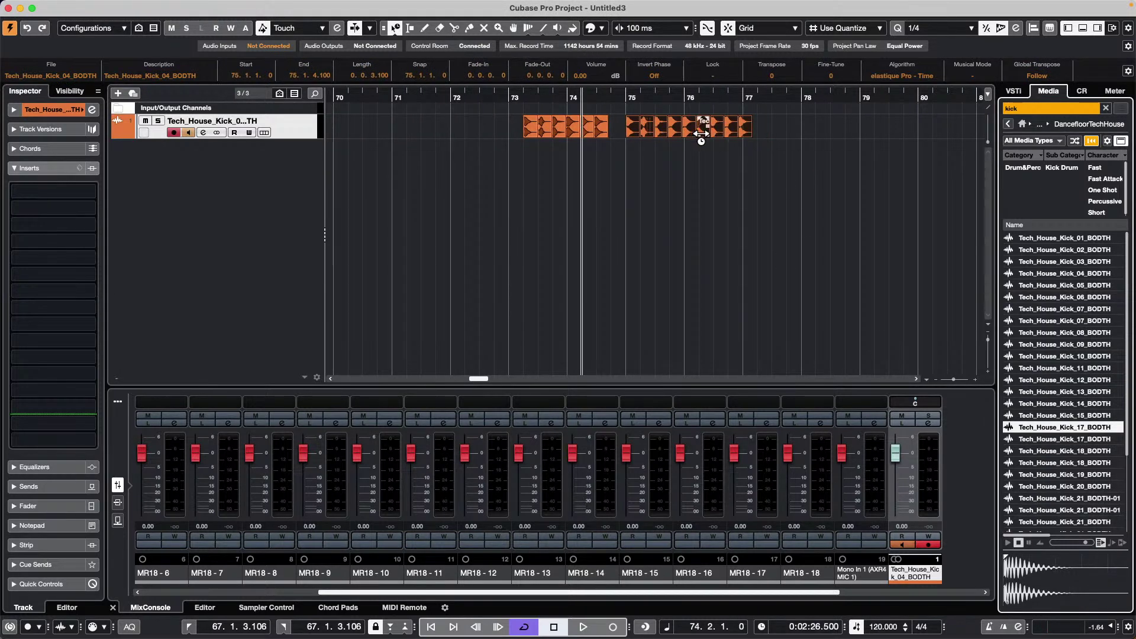
pyautogui.moveTo(643, 98); pyautogui.dragTo(798, 129)
pyautogui.click(871, 129)
pyautogui.click(457, 96)
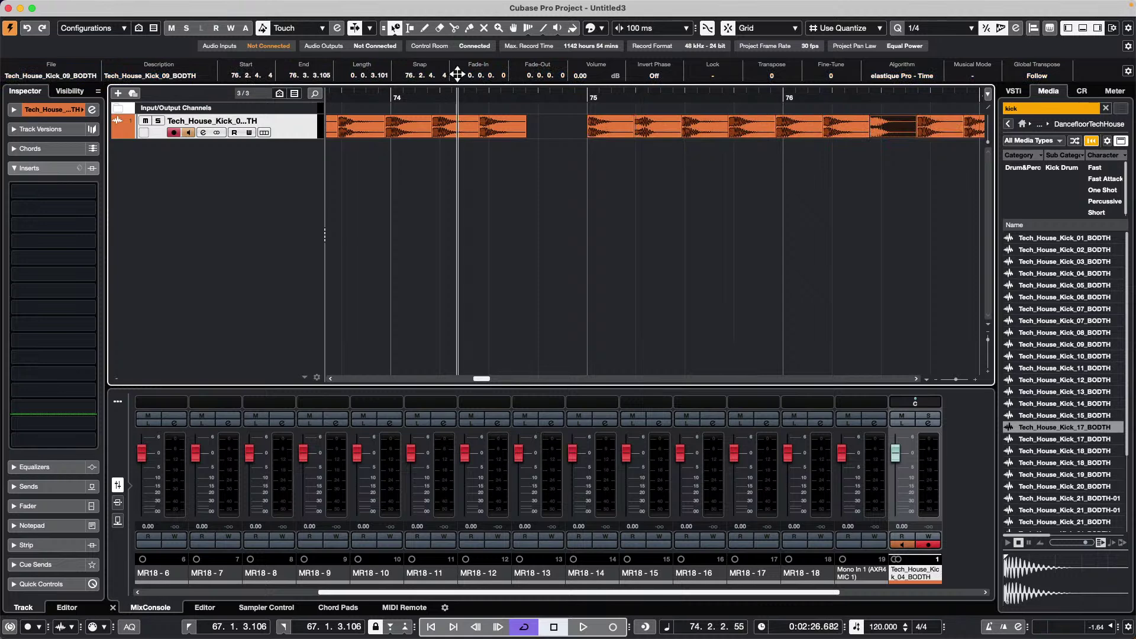
pyautogui.moveTo(457, 76); pyautogui.dragTo(456, 51)
# Select all kick events on the audio track and create sampler tracks from them.
pyautogui.moveTo(647, 128); pyautogui.dragTo(355, 119)
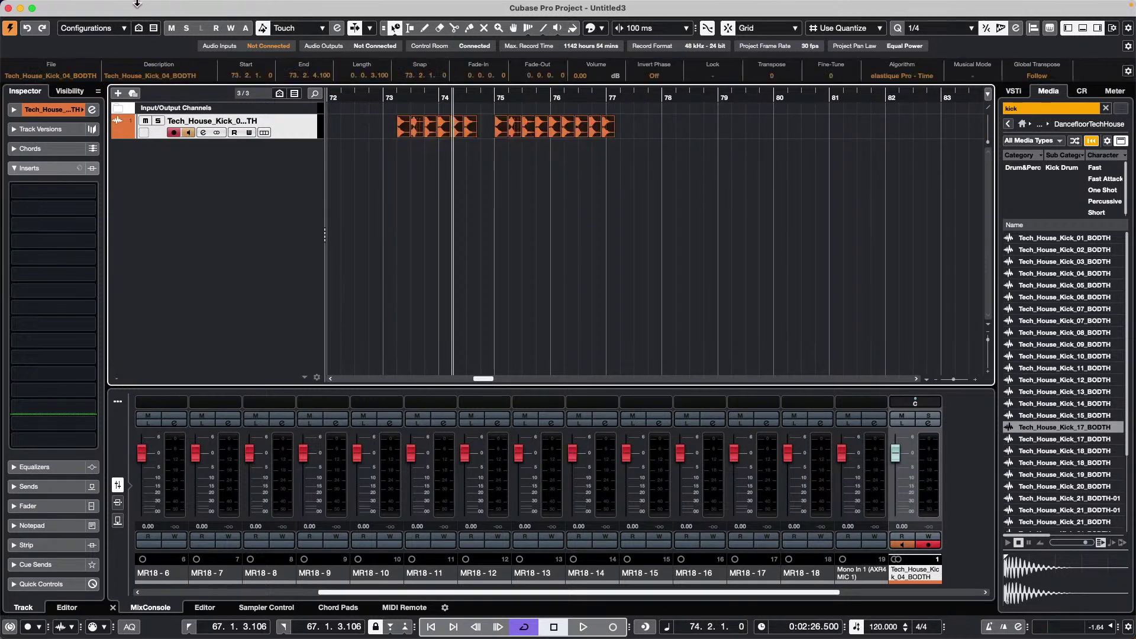
pyautogui.moveTo(135, 3)
pyautogui.click(173, 7)
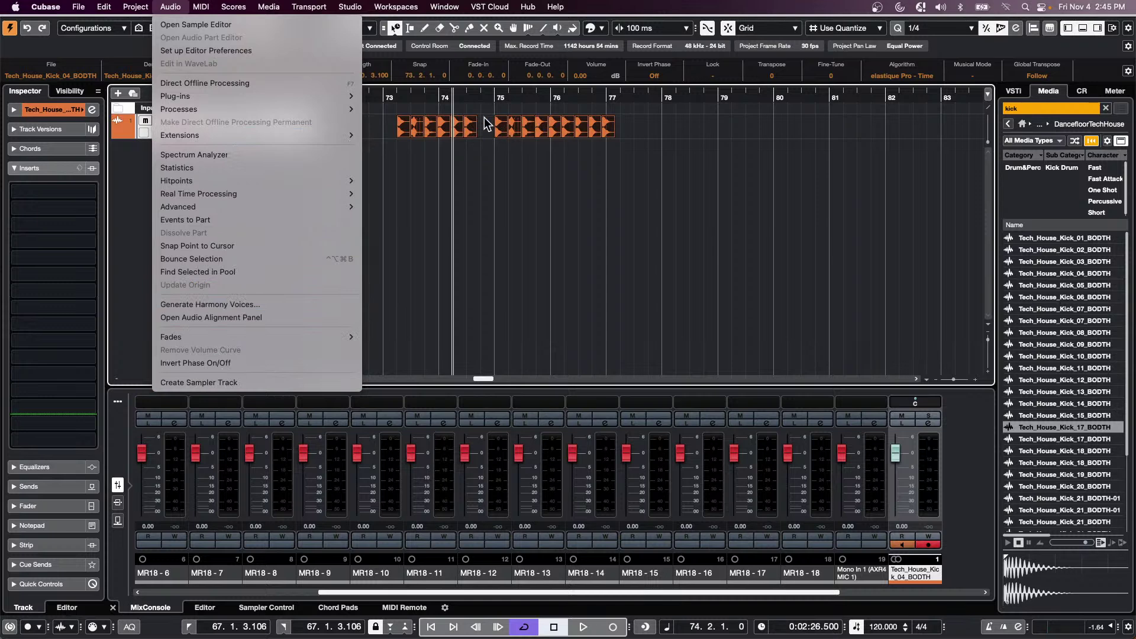
pyautogui.click(310, 383)
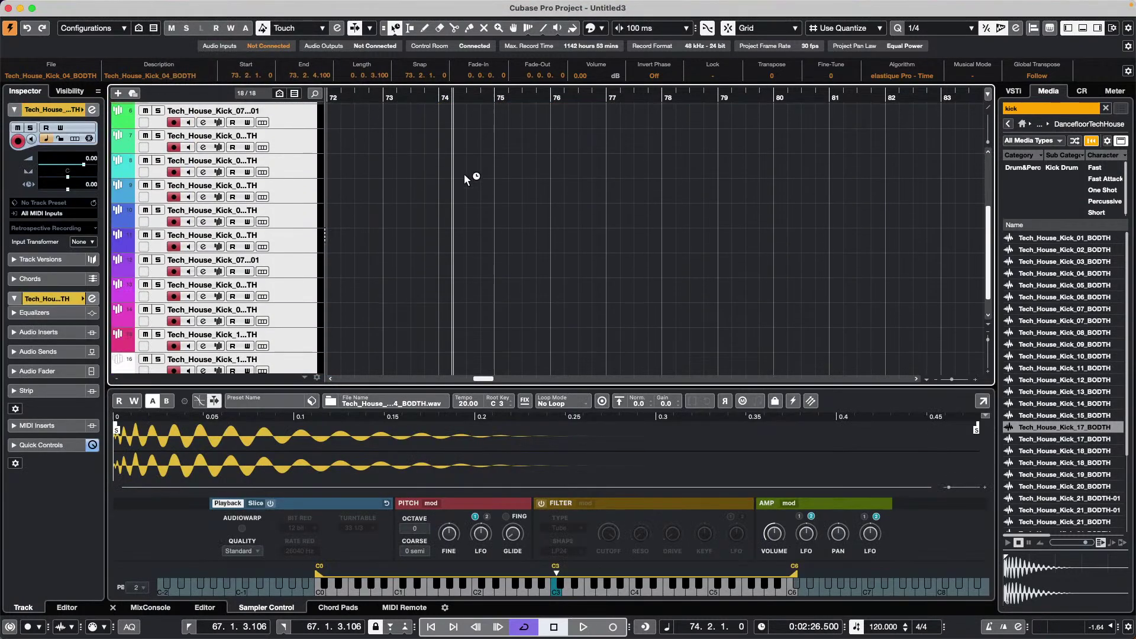
# Check the kick samples loaded on the first three sampler tracks one after another.
pyautogui.click(282, 158)
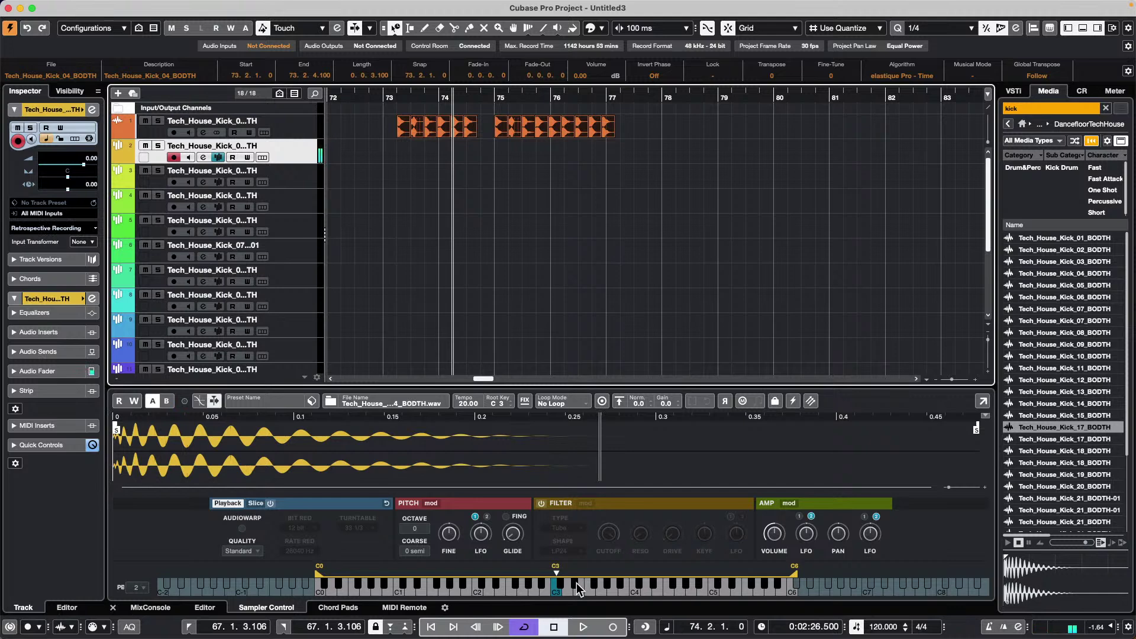
pyautogui.click(292, 184)
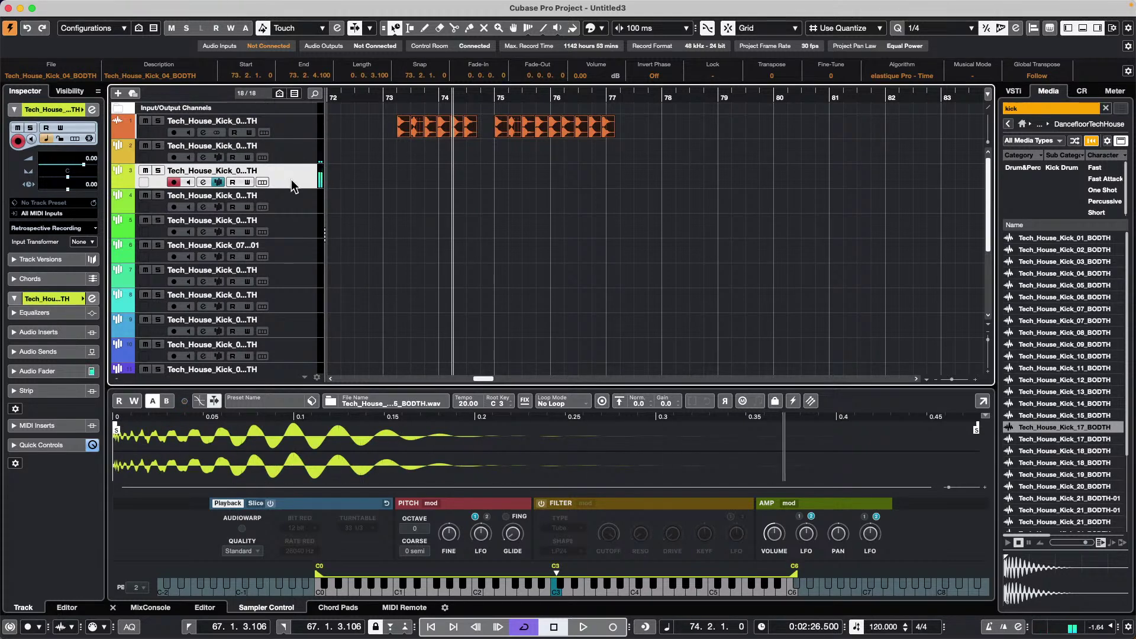
pyautogui.click(303, 214)
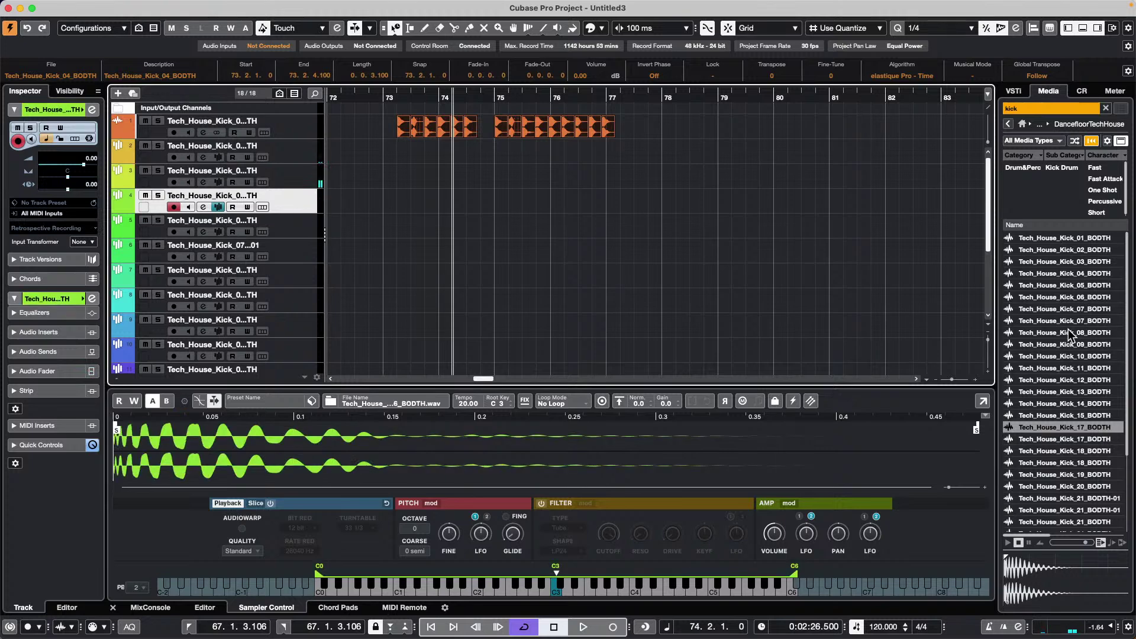
# Select samples Tech_House_Kick_08_BODTH through Tech_House_Kick_15_BODTH in the browser and try the Create Sampler Track command again.
pyautogui.moveTo(1054, 416); pyautogui.dragTo(1045, 345)
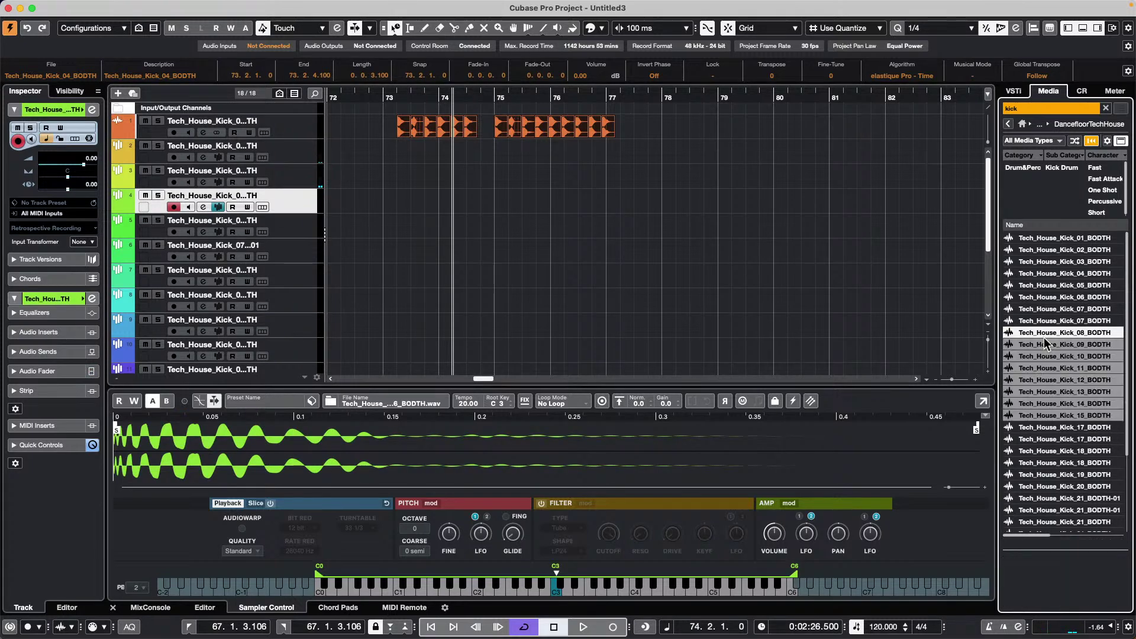
pyautogui.moveTo(574, 47); pyautogui.dragTo(391, 121)
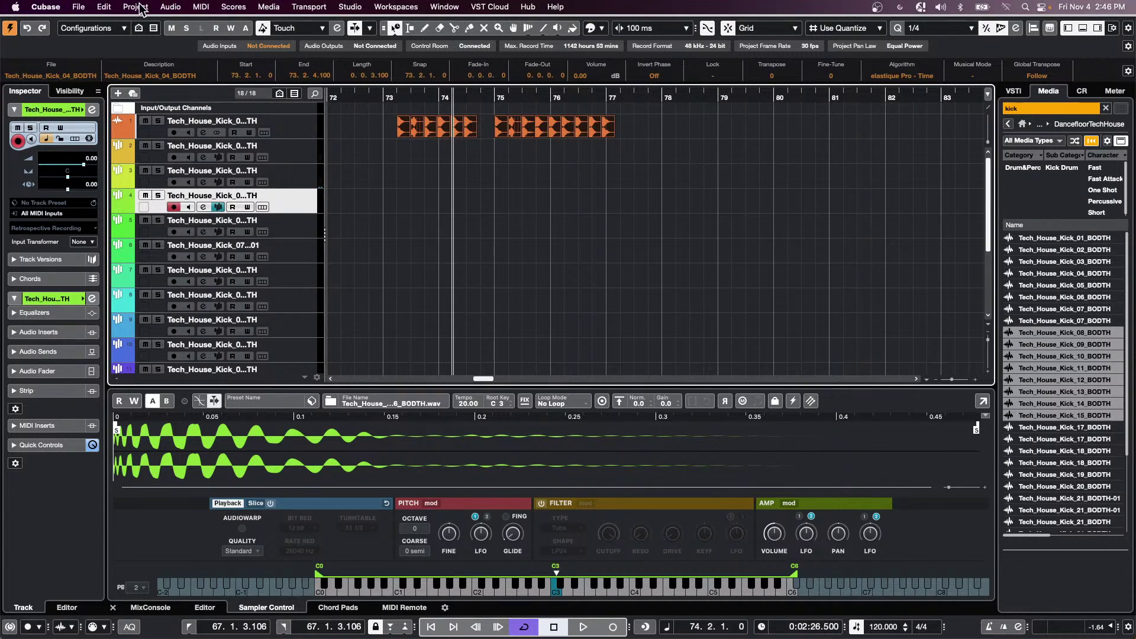
pyautogui.click(169, 6)
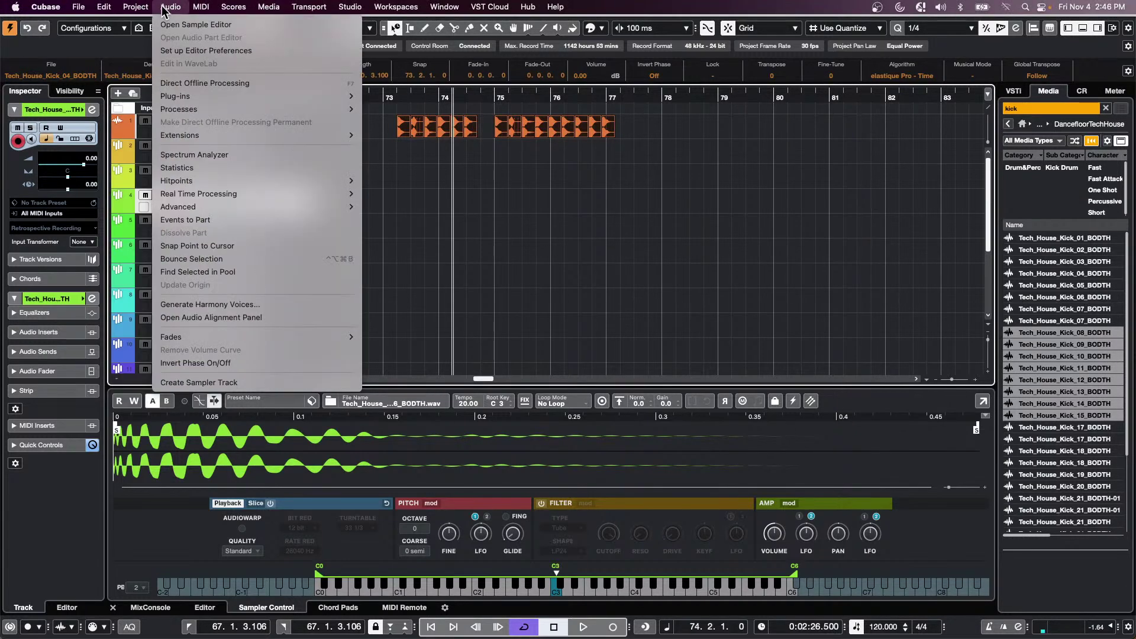
pyautogui.click(258, 381)
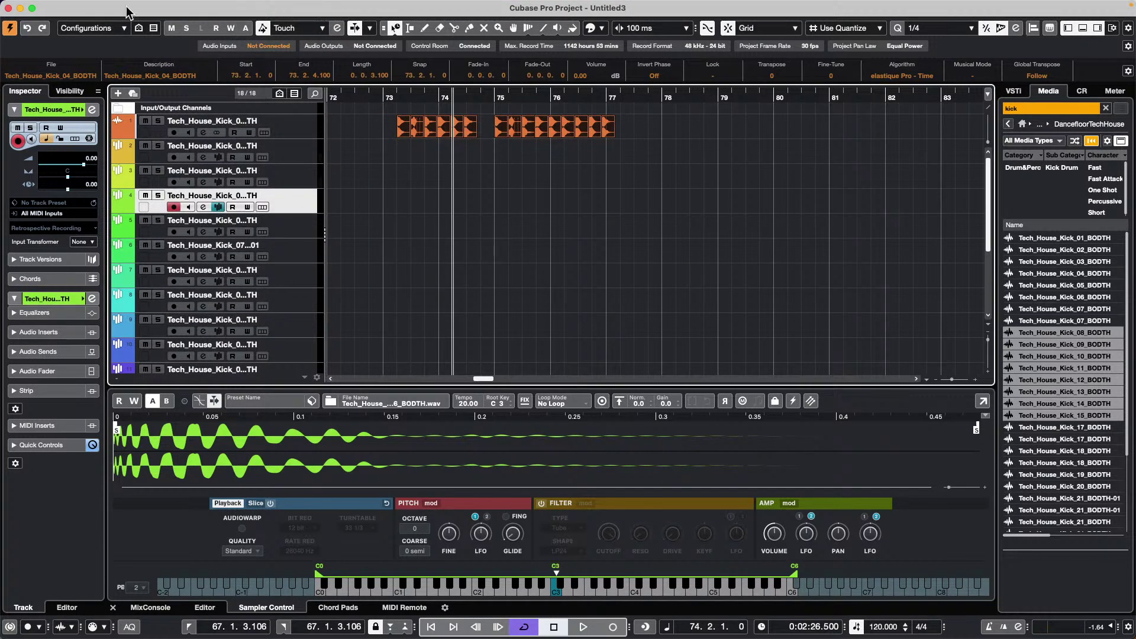
# Open the recent project Amos Moses - GO.cpr and activate it.
pyautogui.click(77, 6)
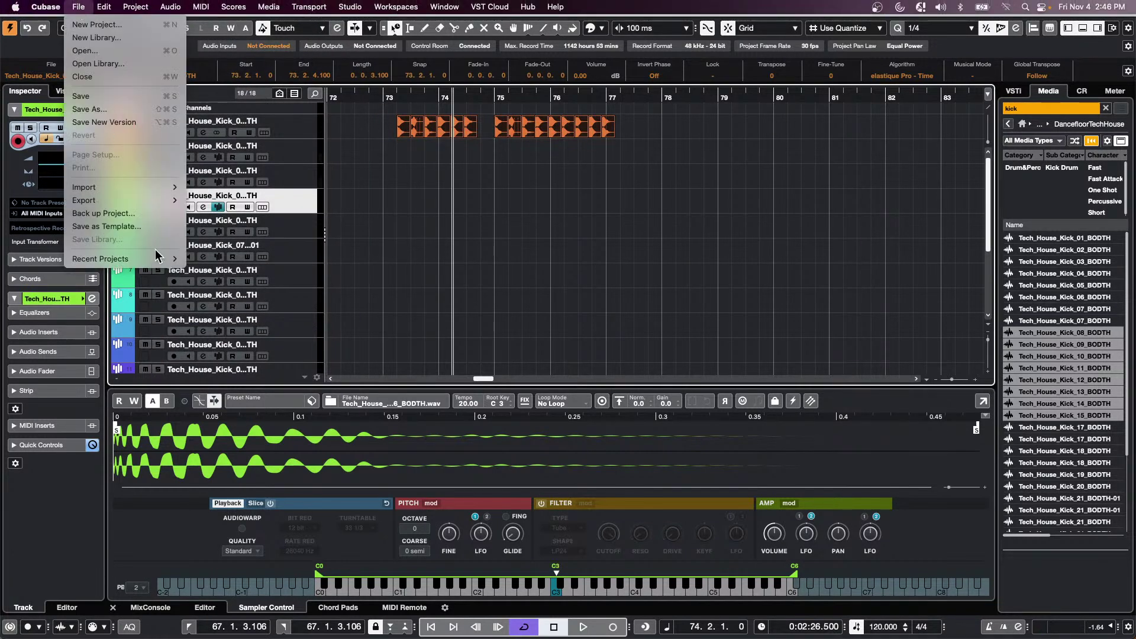
pyautogui.moveTo(157, 259)
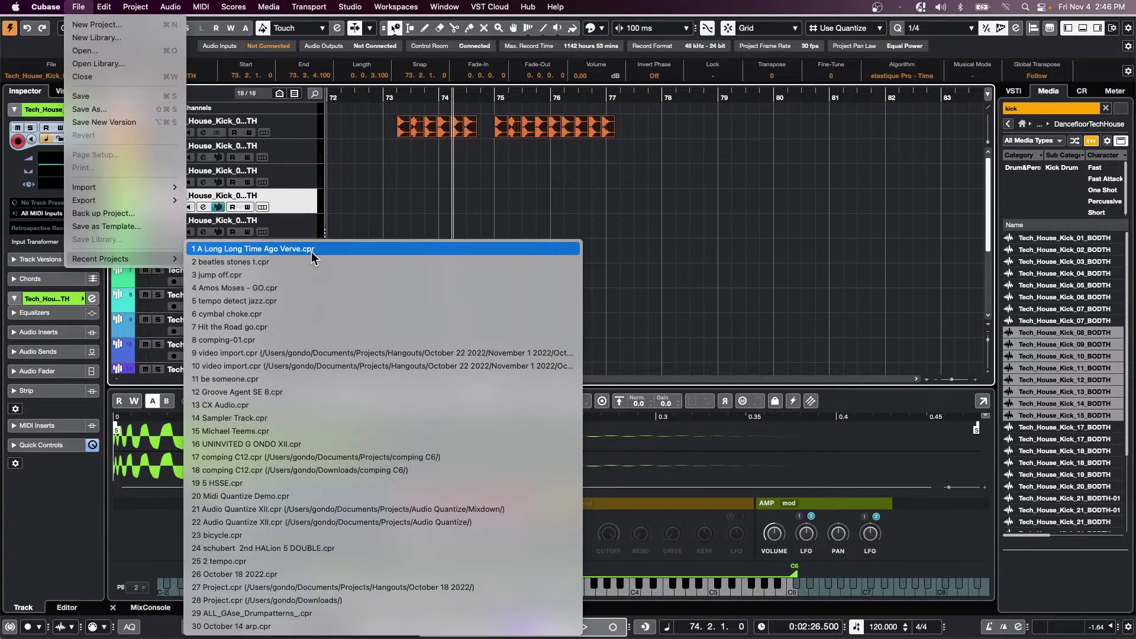
pyautogui.click(323, 288)
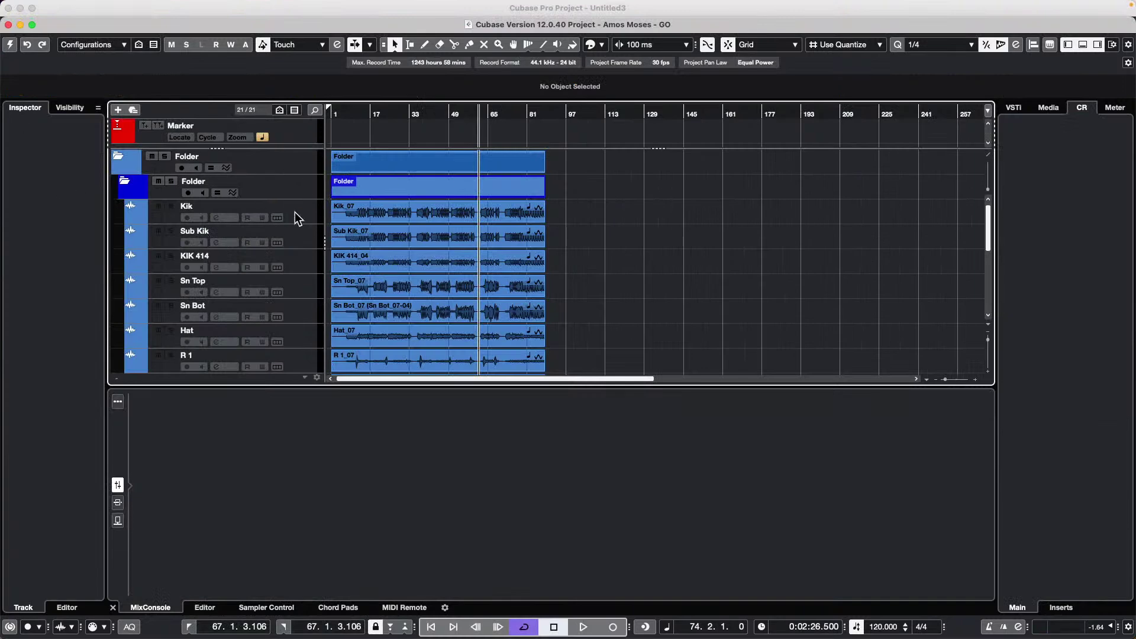
pyautogui.click(10, 46)
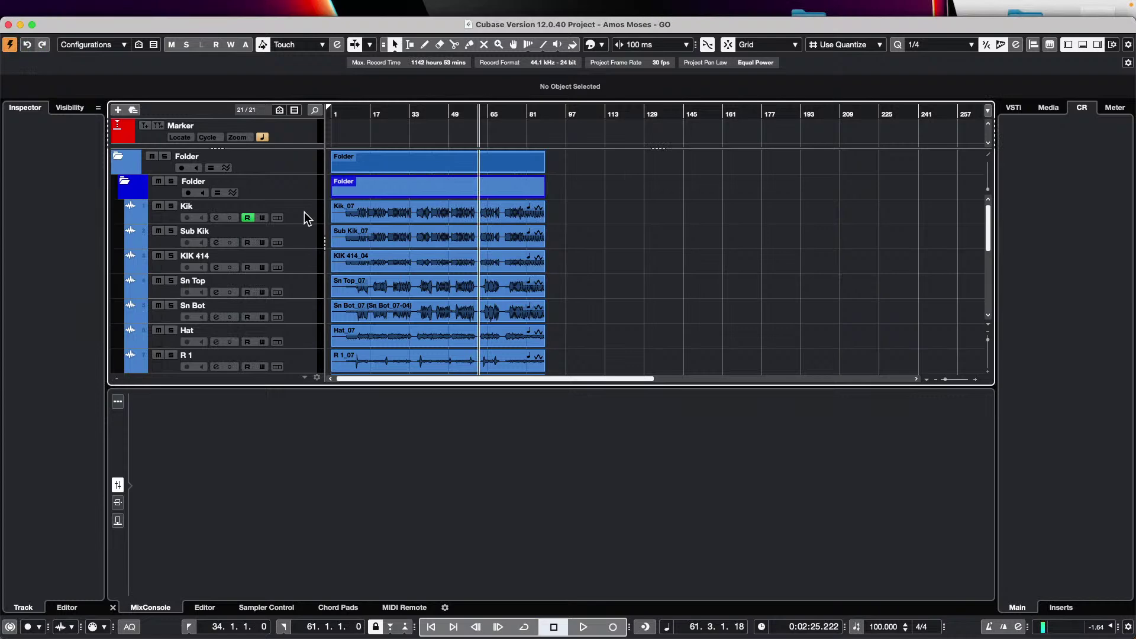
# Add one stereo audio track directly below the OH L track.
pyautogui.rightClick(300, 211)
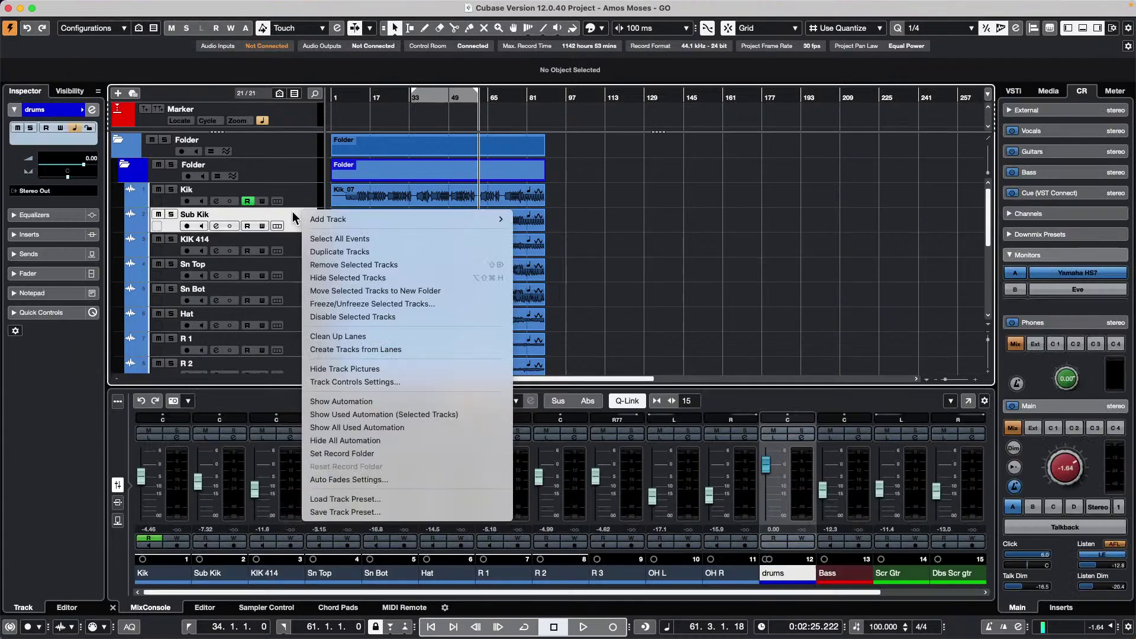
pyautogui.moveTo(367, 217)
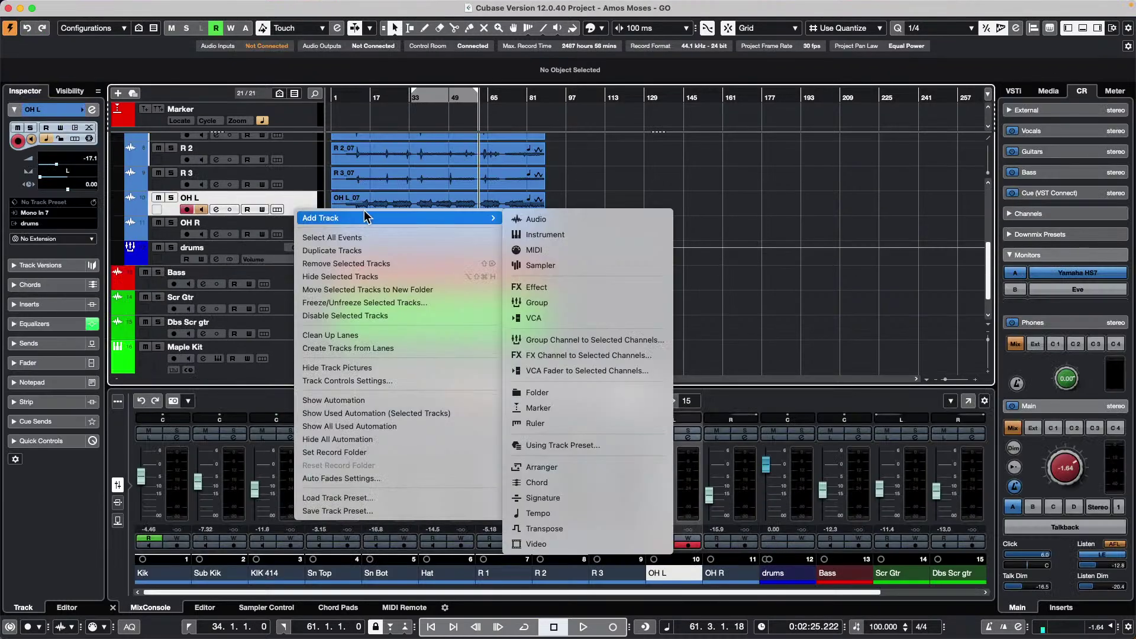
pyautogui.click(583, 219)
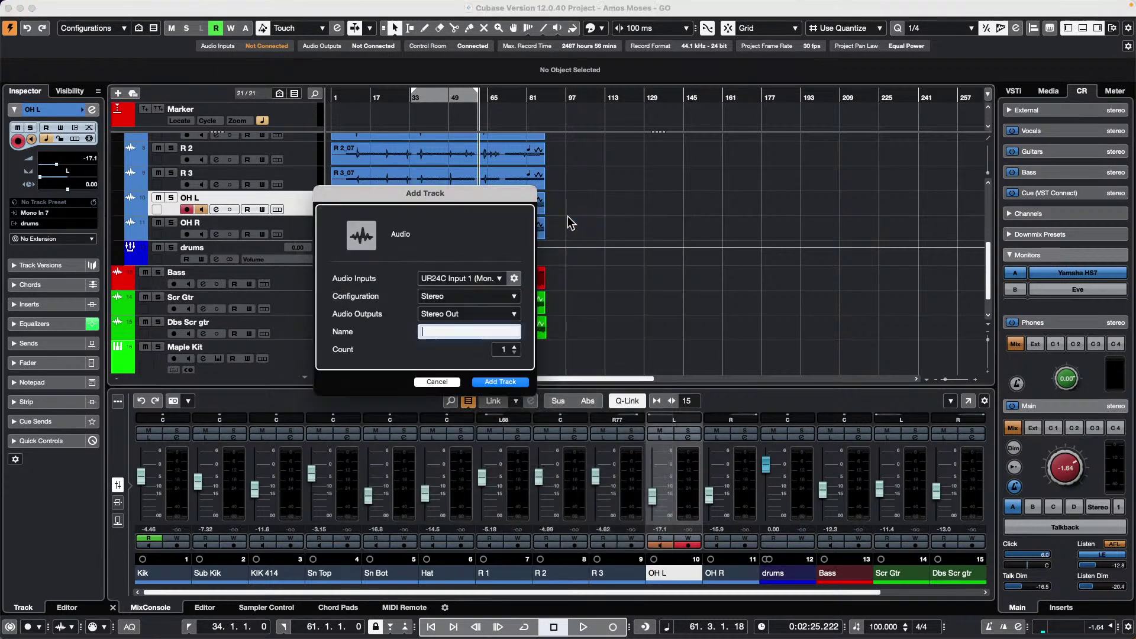
pyautogui.click(500, 382)
# Move the OH L_07, R 3_07, R 2_07, R 1_07 and Hat_07 events onto the new audio track so they overlap.
pyautogui.click(410, 208)
pyautogui.moveTo(406, 212); pyautogui.dragTo(406, 234)
pyautogui.moveTo(406, 178); pyautogui.dragTo(404, 225)
pyautogui.moveTo(404, 158); pyautogui.dragTo(397, 228)
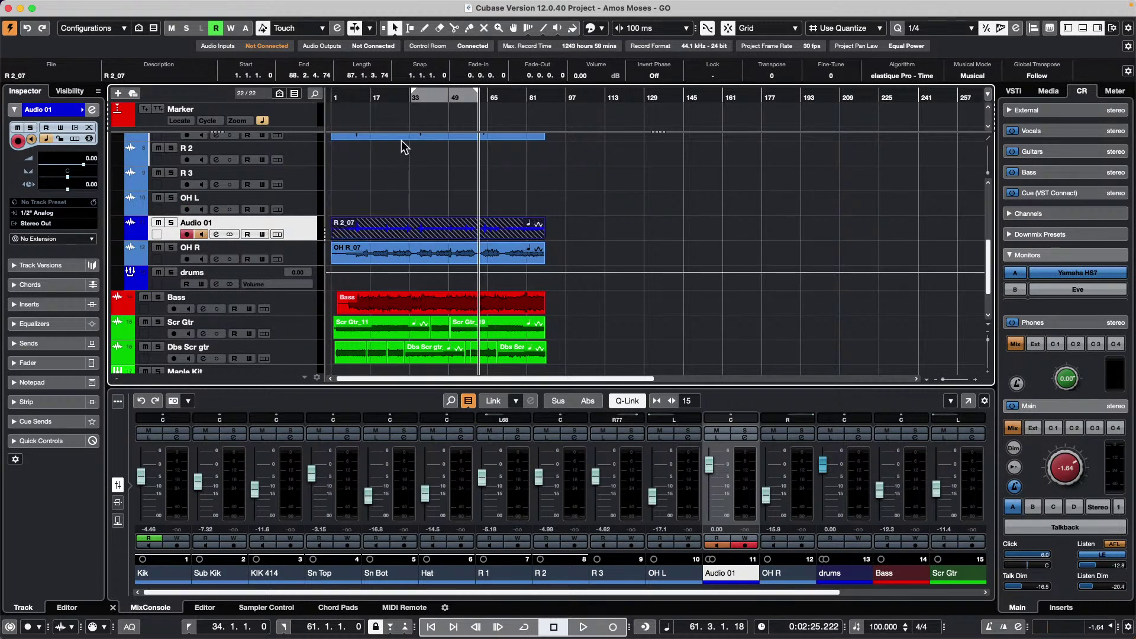
pyautogui.moveTo(403, 138); pyautogui.dragTo(402, 228)
pyautogui.scroll(1, 398, 180)
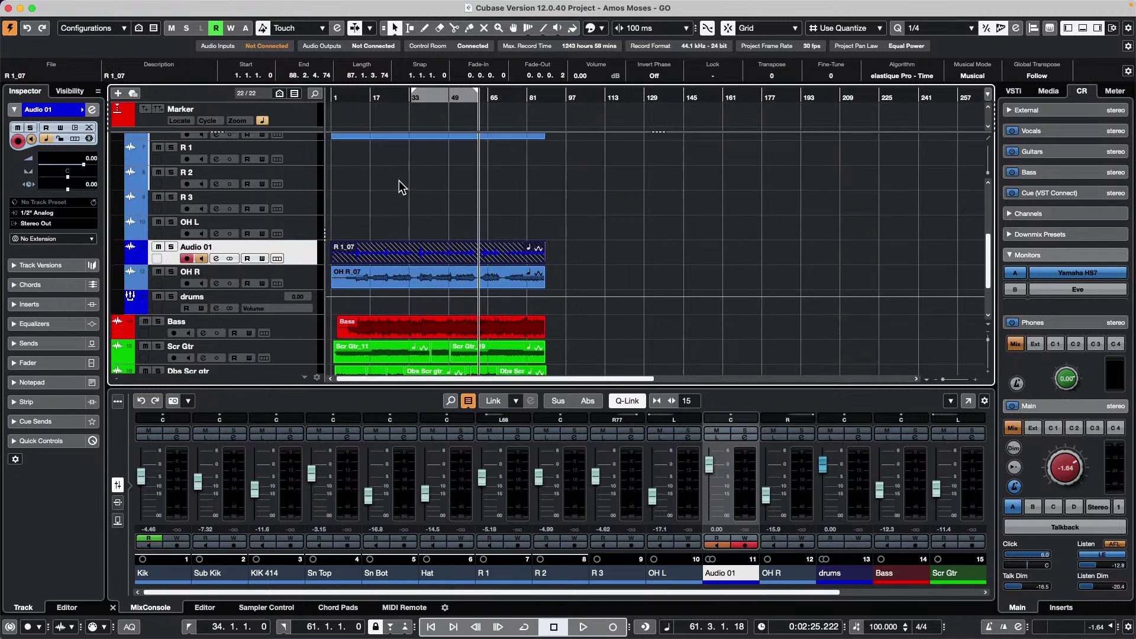
pyautogui.scroll(-2, 457, 241)
pyautogui.scroll(6, 462, 235)
pyautogui.moveTo(408, 222)
pyautogui.mouseDown()
pyautogui.moveTo(414, 358)
pyautogui.moveTo(404, 351)
pyautogui.mouseUp()
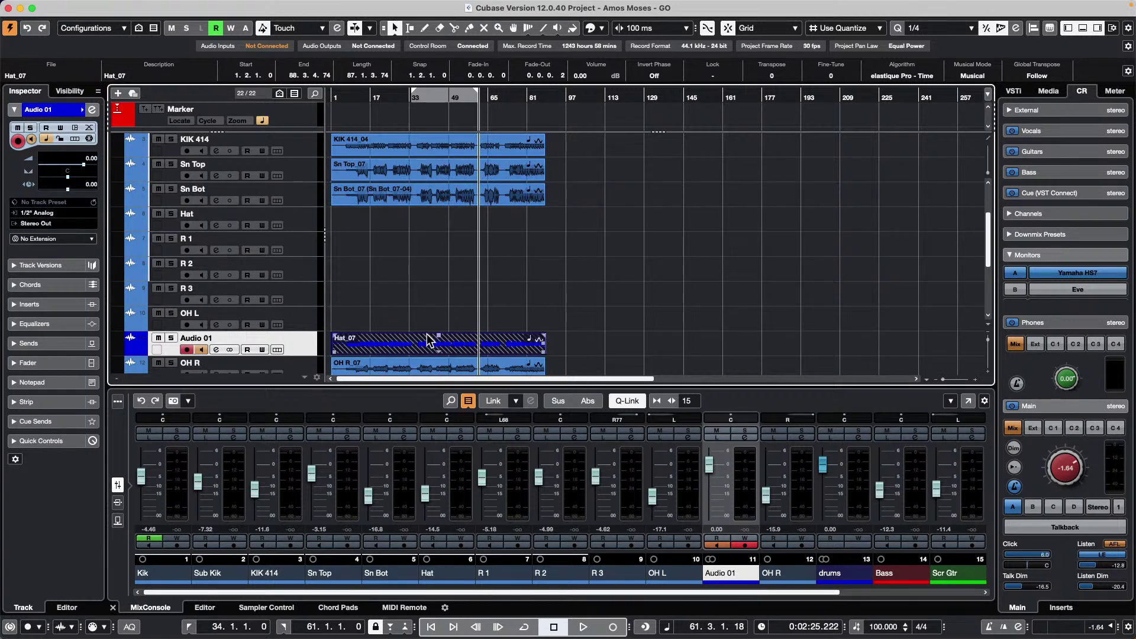
# Show the lanes of the Audio 01 track and clean them up to spread the overlapping events across separate lanes.
pyautogui.click(277, 350)
pyautogui.scroll(-5, 559, 250)
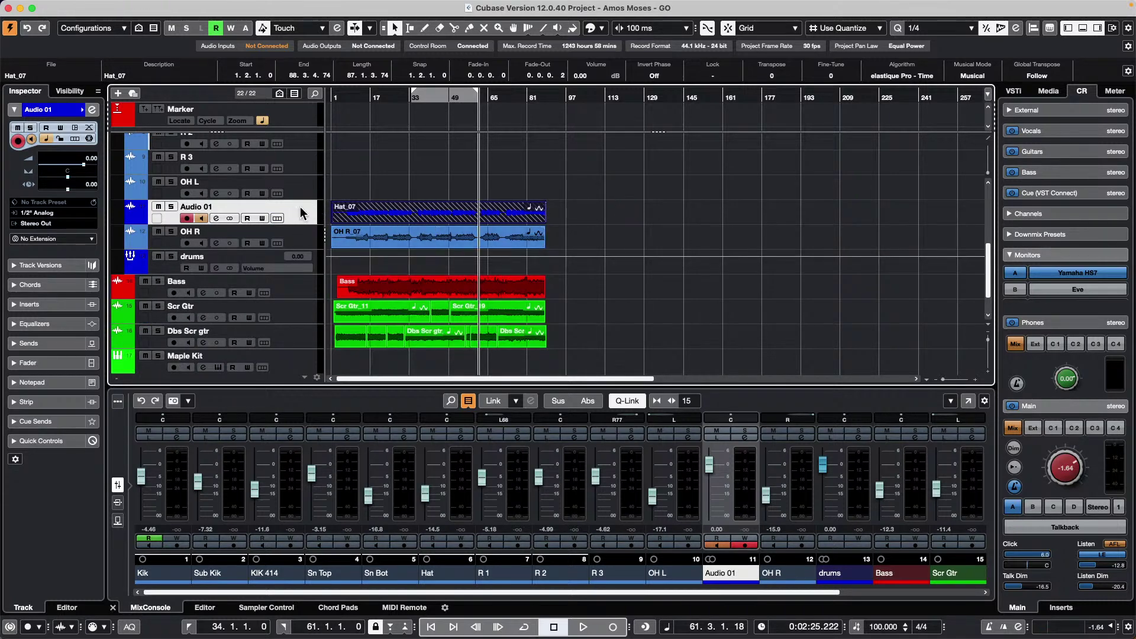
pyautogui.click(276, 219)
pyautogui.rightClick(305, 213)
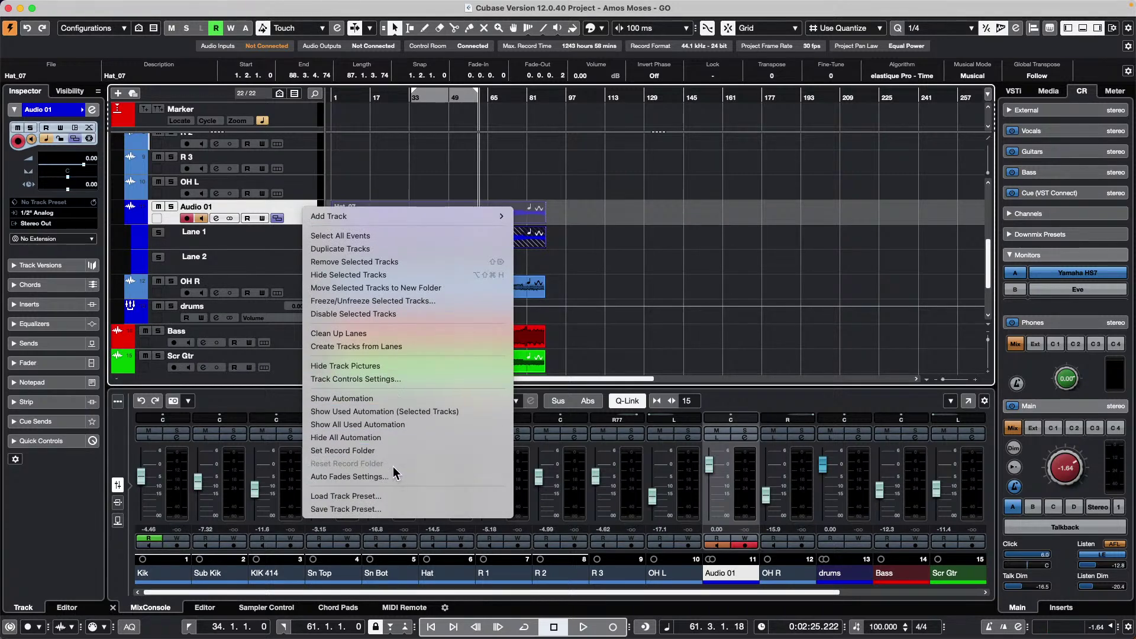
pyautogui.click(386, 333)
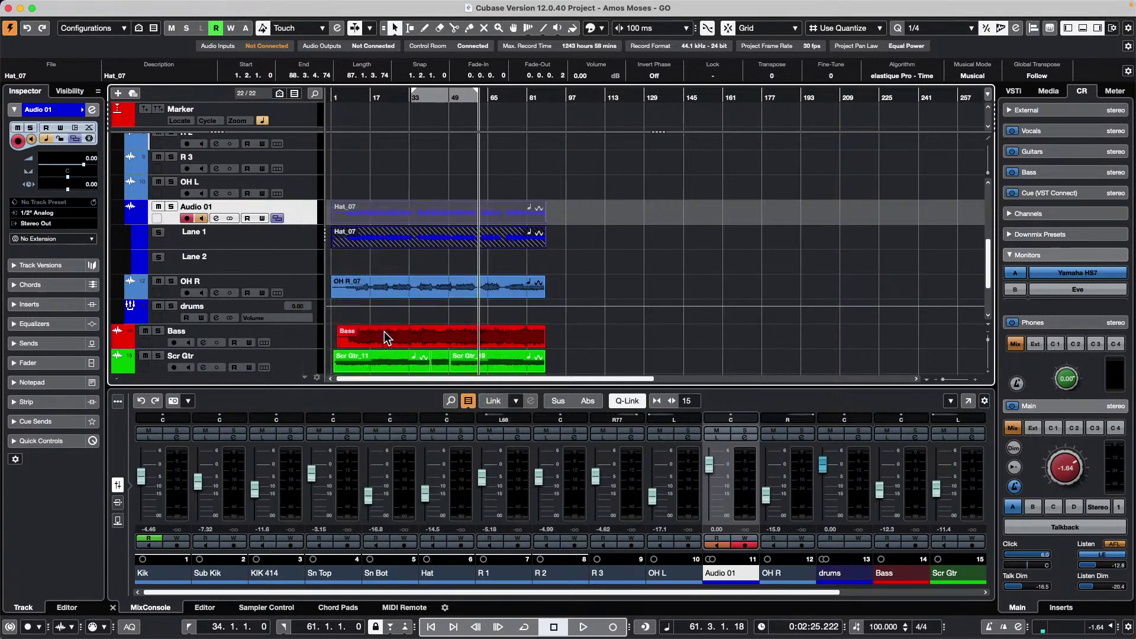
# Comp the Audio 01 lanes with the Hand tool, using R 1_07 for a middle range and R 3_07 for a short range after it.
pyautogui.rightClick(438, 278)
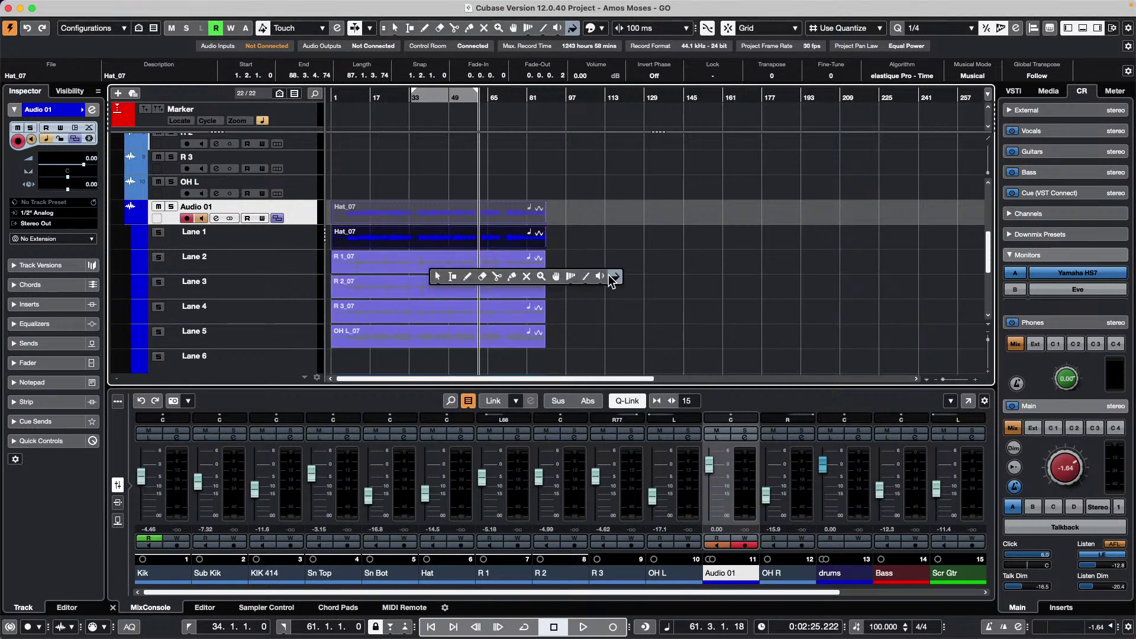
pyautogui.click(530, 278)
pyautogui.rightClick(390, 280)
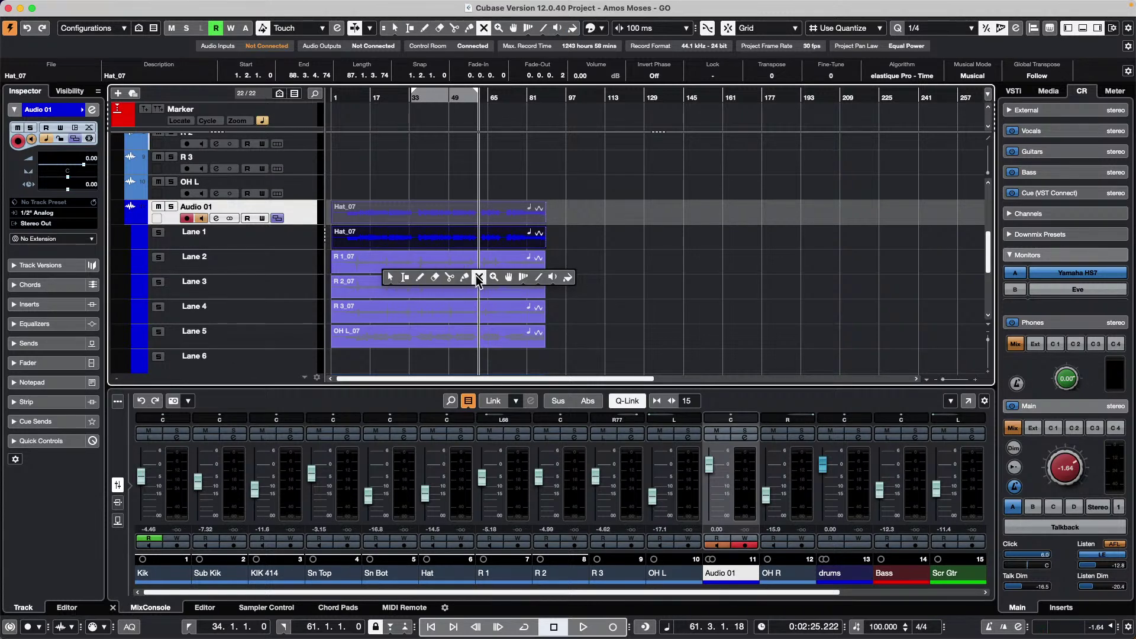
pyautogui.click(510, 278)
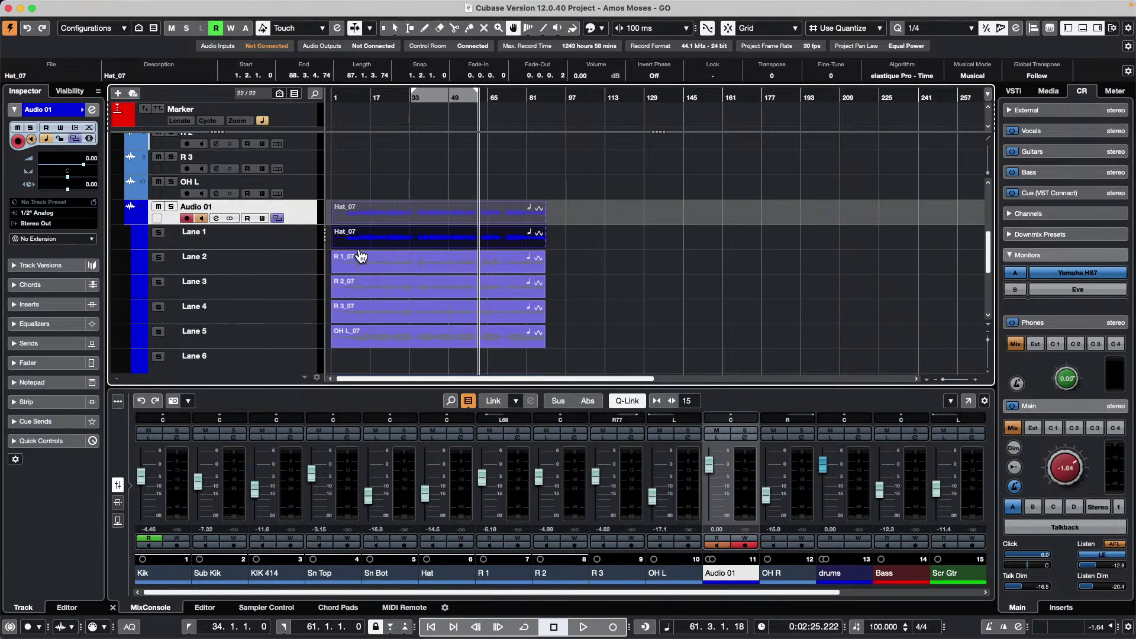
pyautogui.click(435, 262)
pyautogui.click(489, 314)
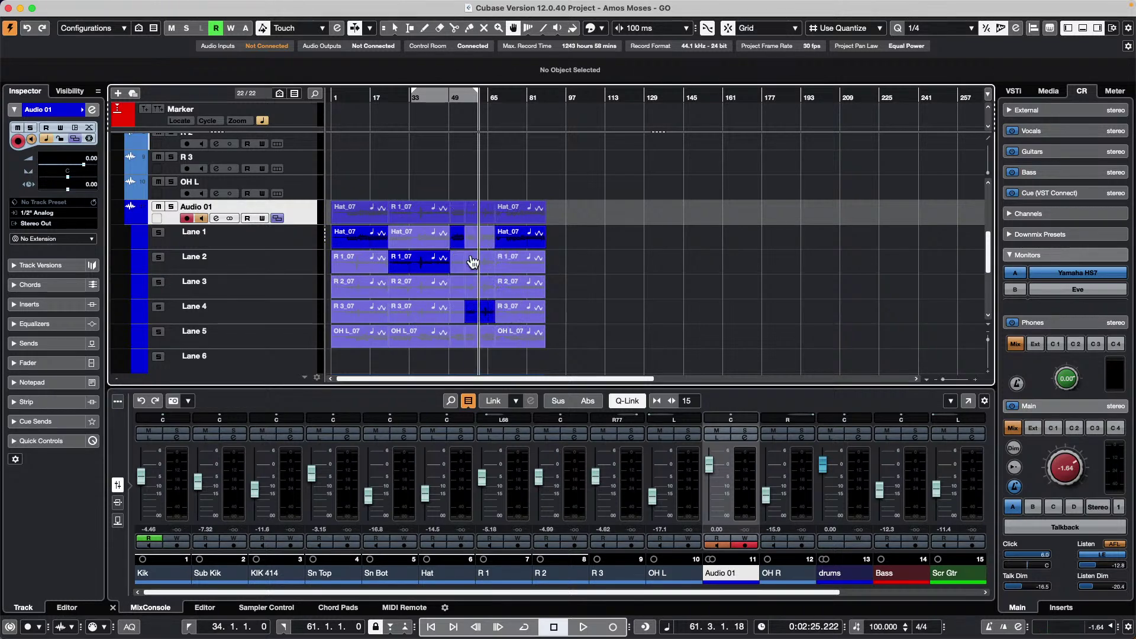
# Examine the Clean Up Lanes command among the Audio 01 track's commands, and select Lane 1.
pyautogui.rightClick(291, 217)
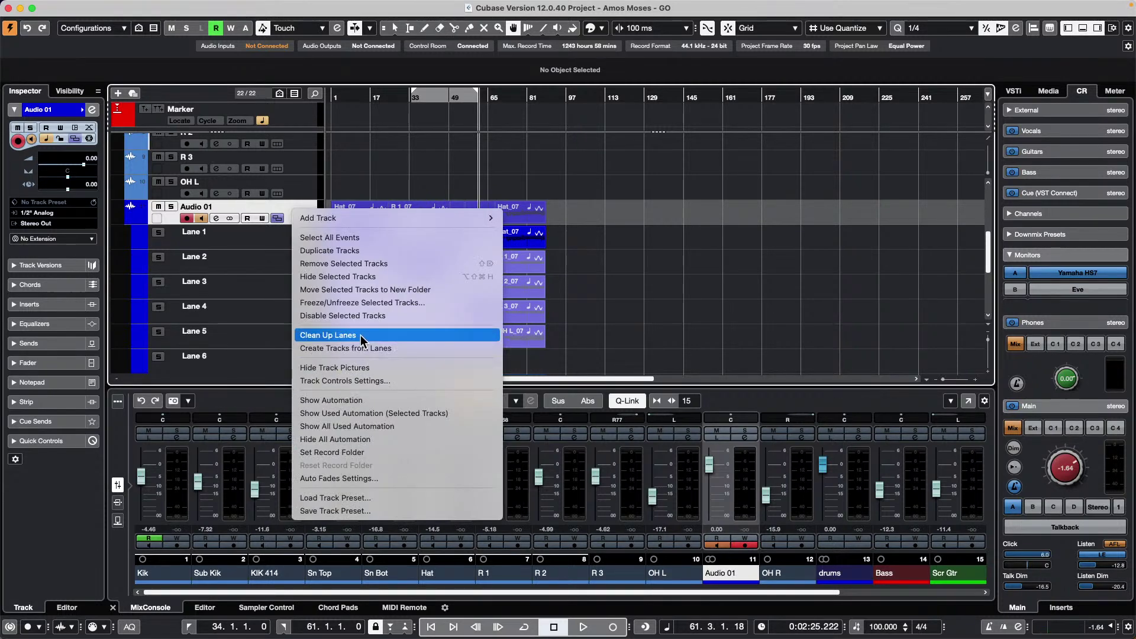
pyautogui.click(593, 322)
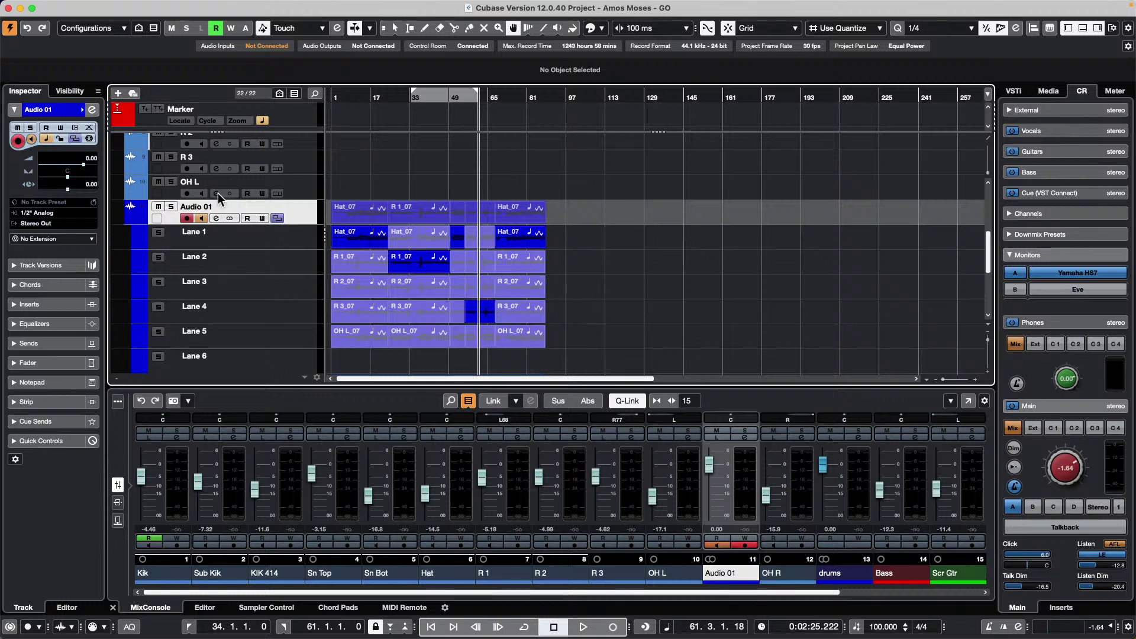
pyautogui.click(303, 239)
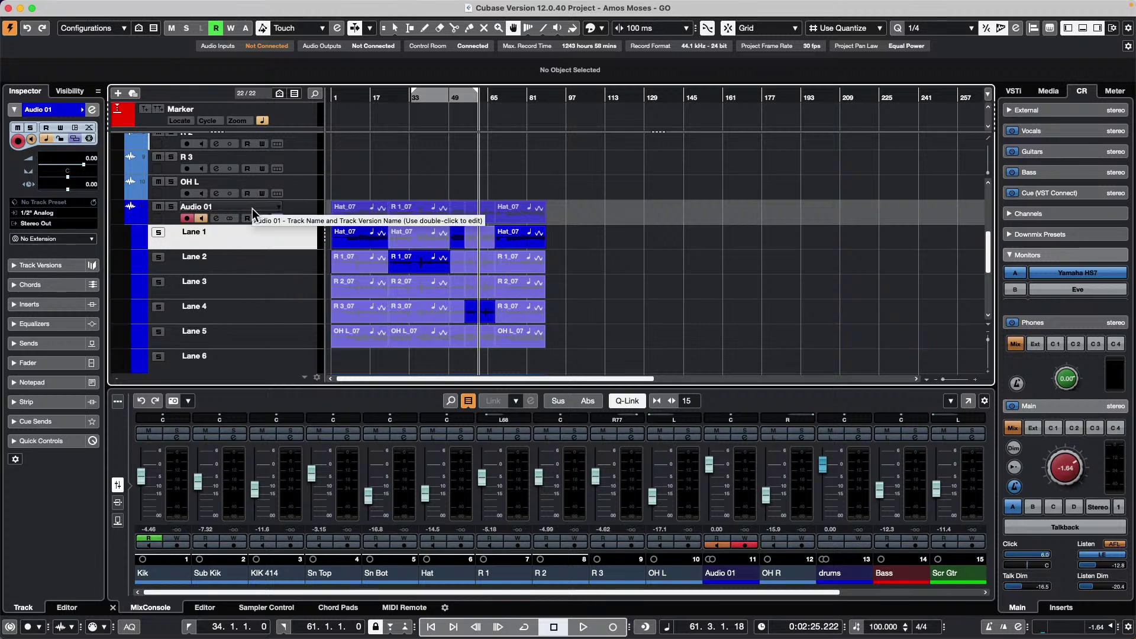
# Disable the OH R track and enable it again.
pyautogui.scroll(-3, 252, 213)
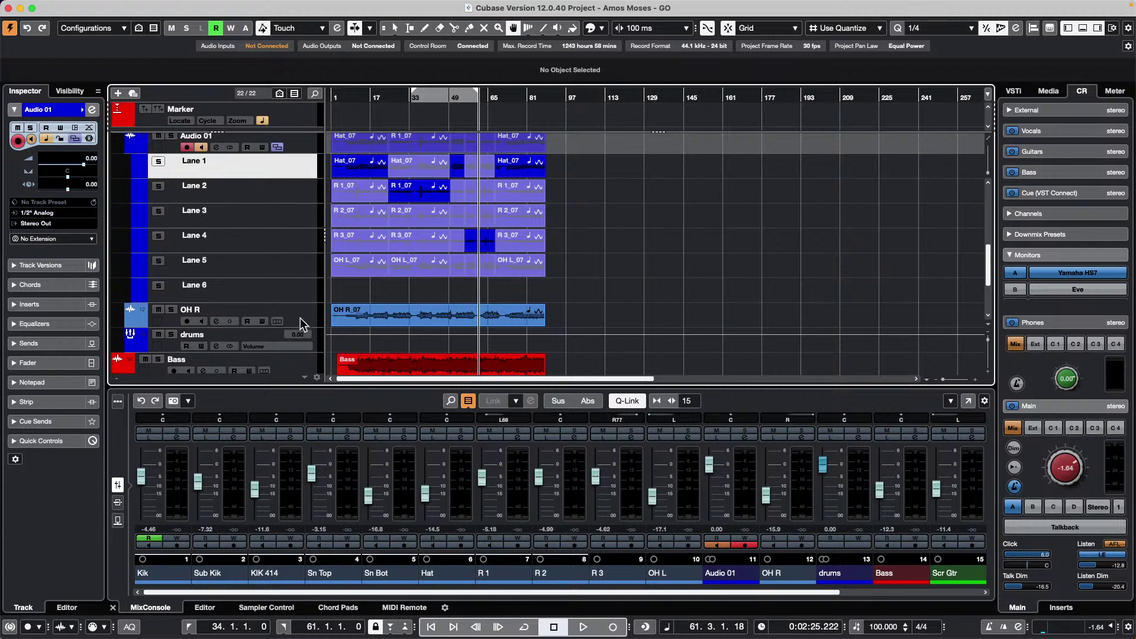
pyautogui.click(300, 320)
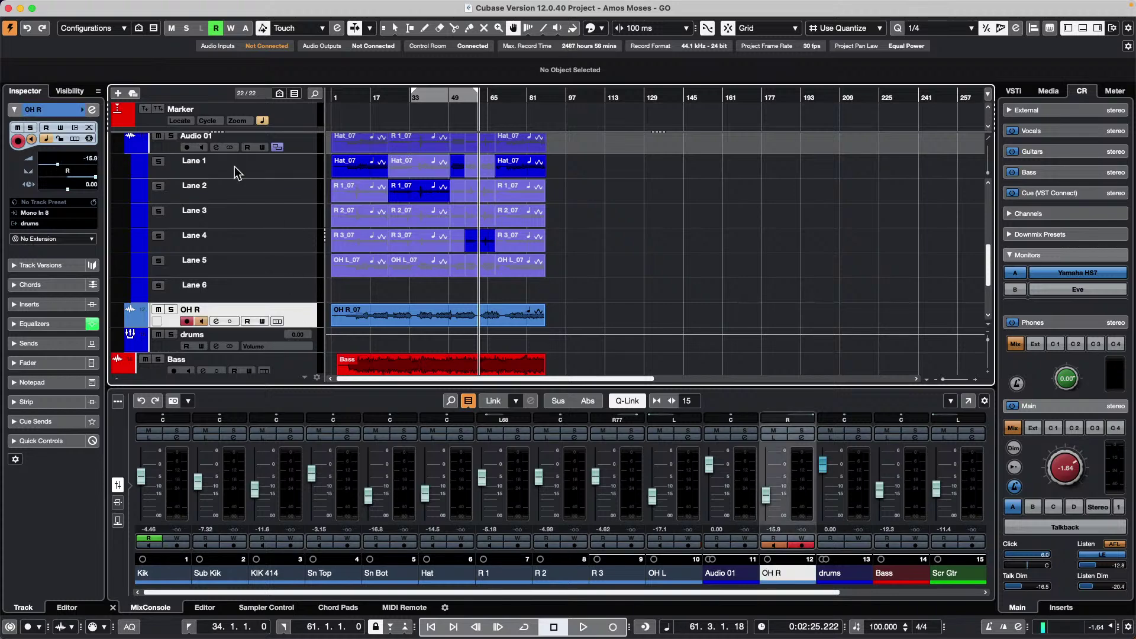
pyautogui.rightClick(299, 310)
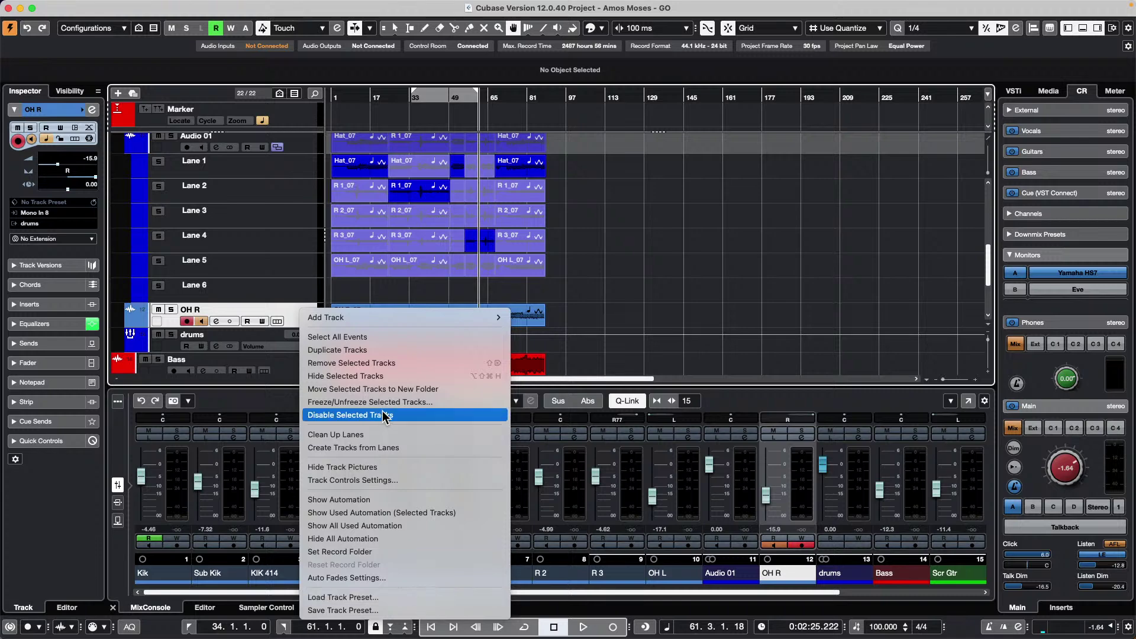
pyautogui.click(437, 417)
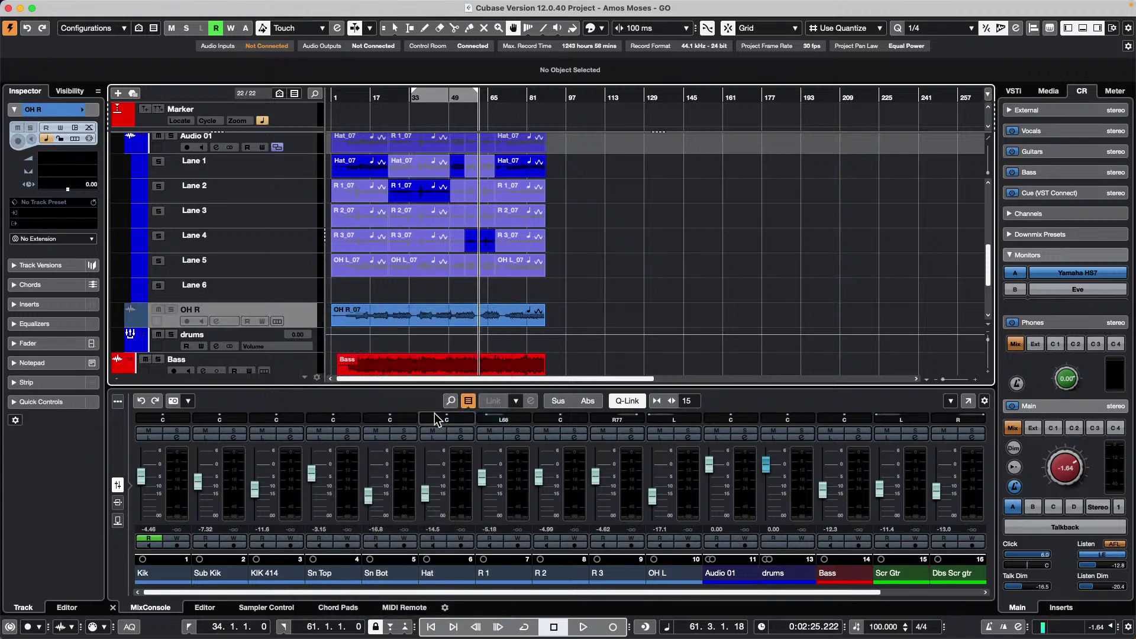
pyautogui.rightClick(298, 320)
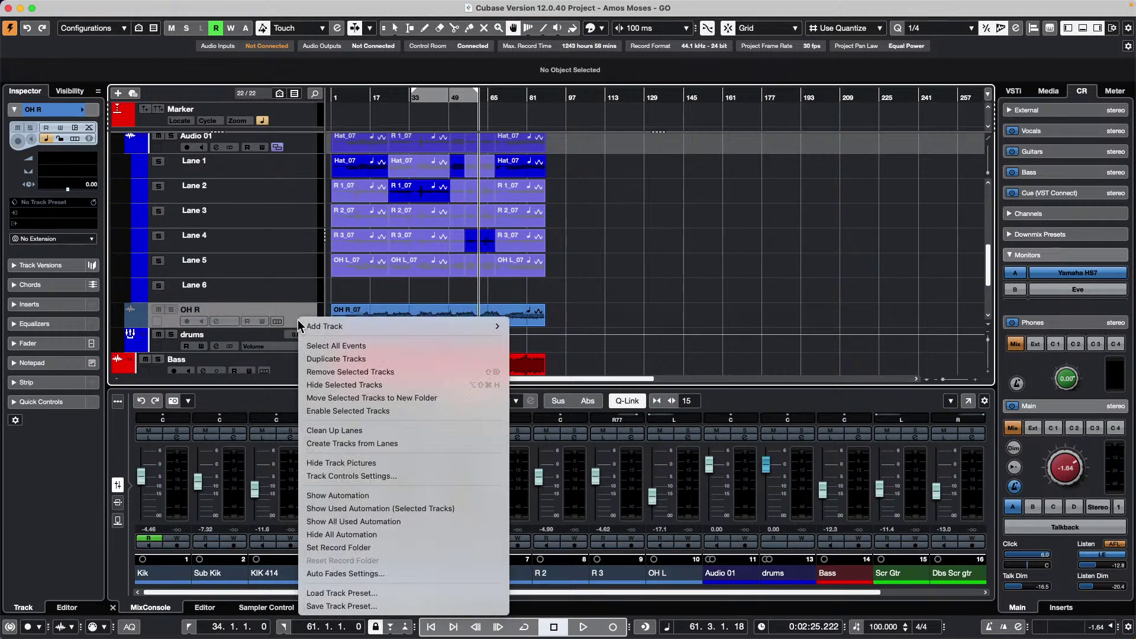
pyautogui.click(379, 411)
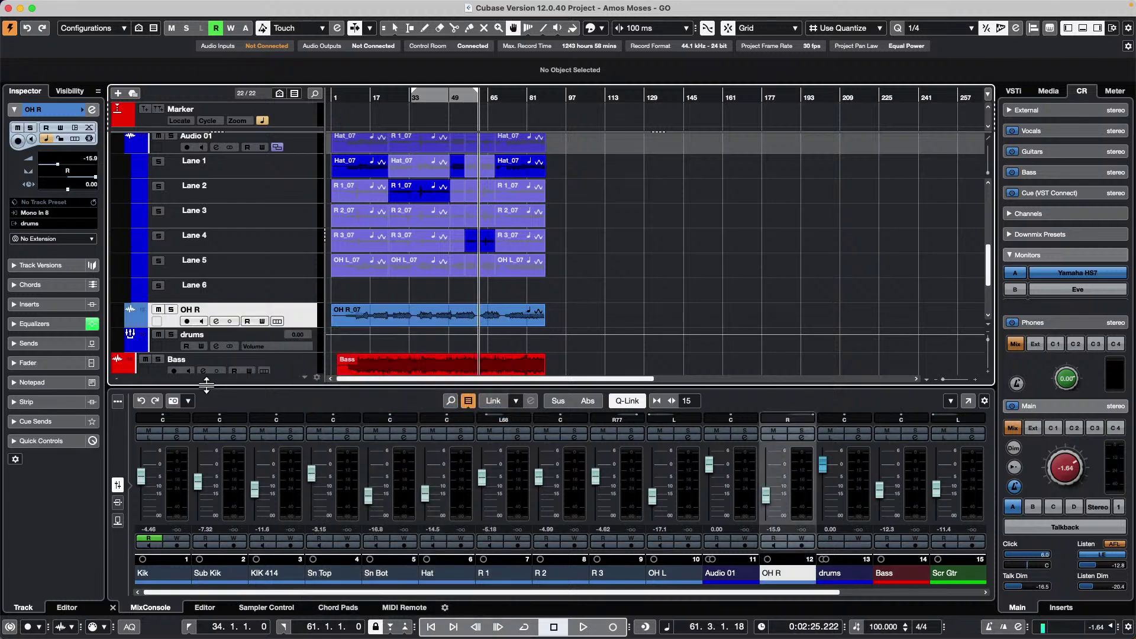
# Look through the Audio category of the key commands for the Disable/Enable Track shortcut, and close the dialog.
pyautogui.moveTo(159, 3)
pyautogui.click(104, 6)
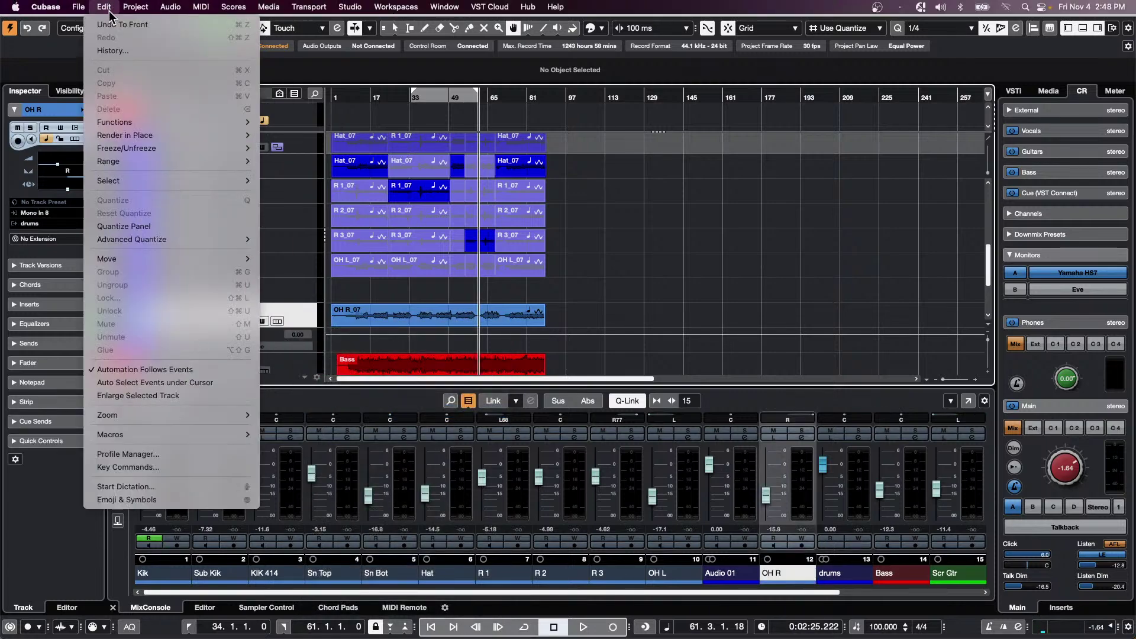
pyautogui.click(144, 468)
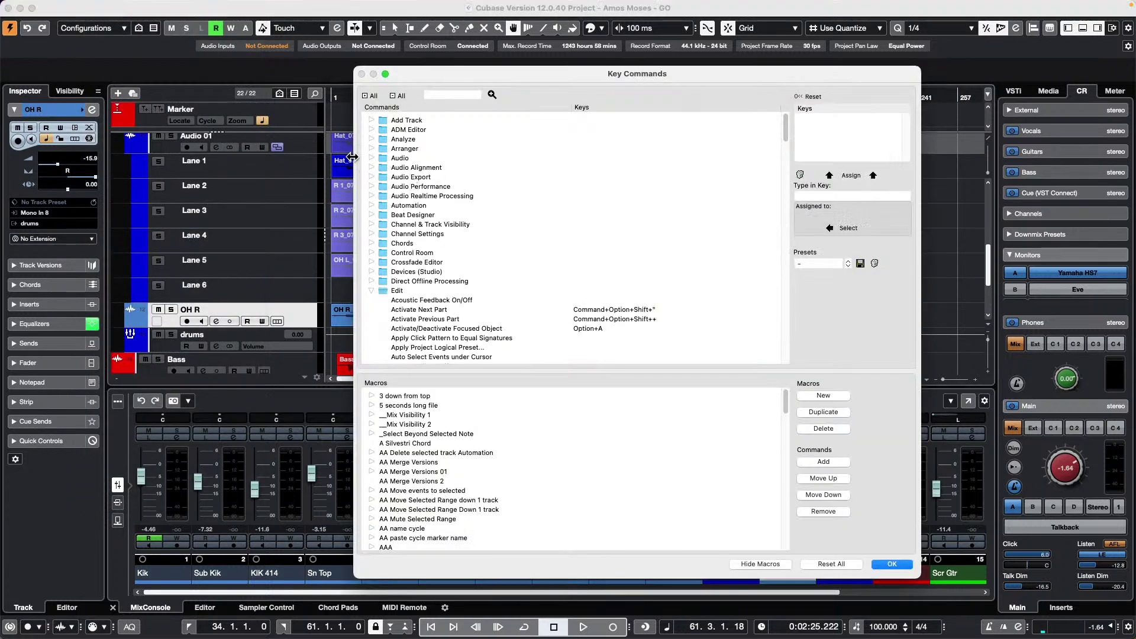
pyautogui.click(371, 158)
pyautogui.scroll(-2, 509, 248)
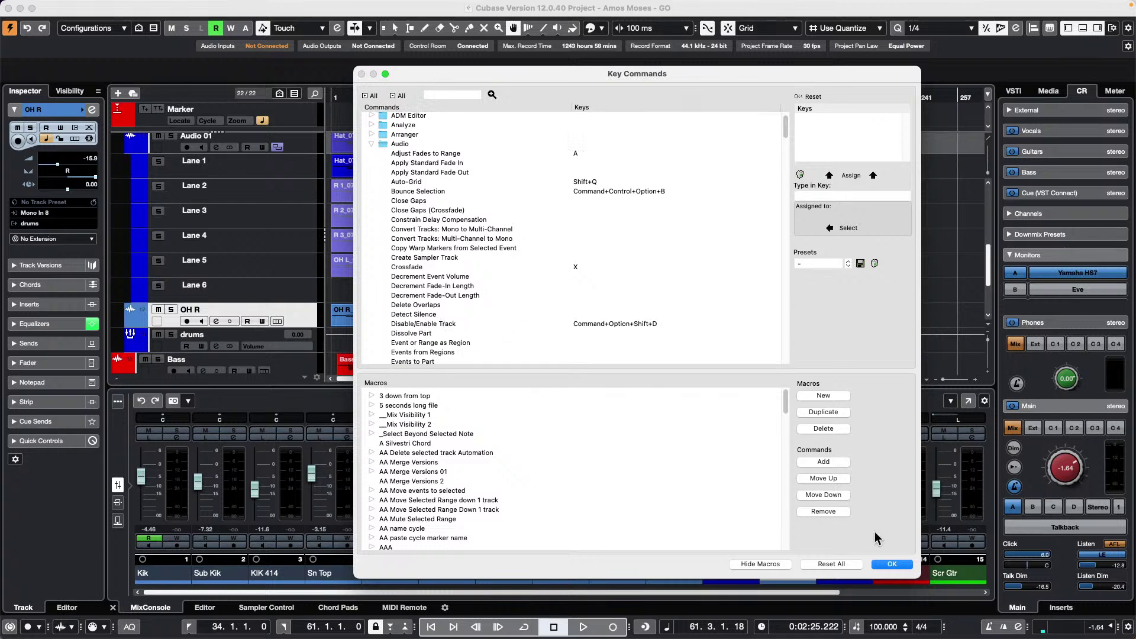
pyautogui.click(892, 564)
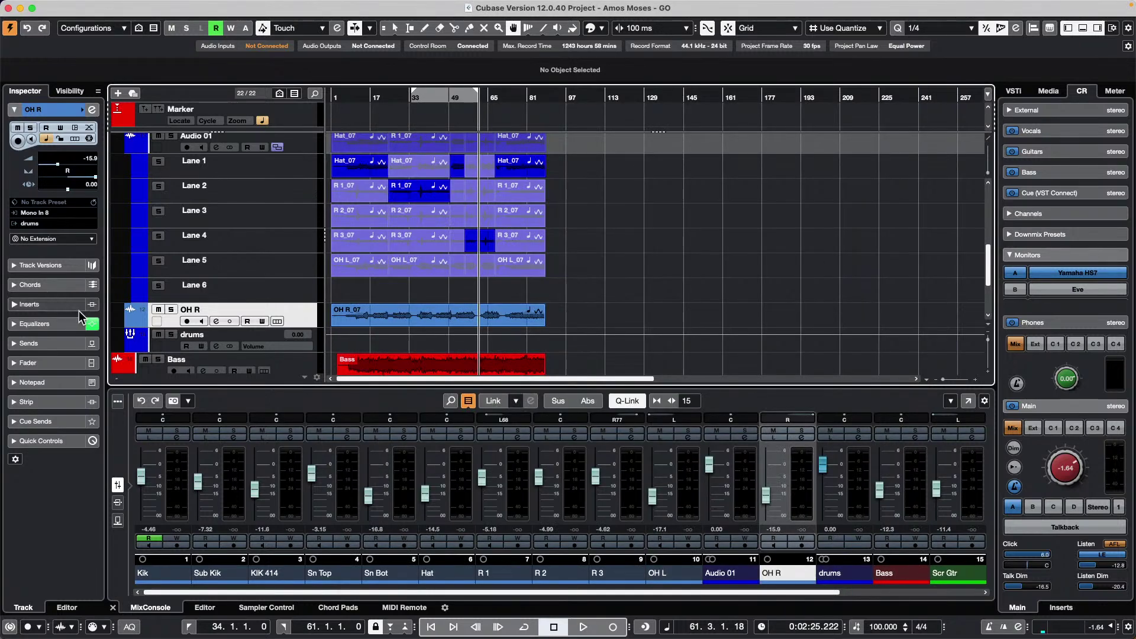
# Expand the Track Versions, Chords and Inserts sections of the OH R track's Inspector in turn, reopening the basic section each time.
pyautogui.click(60, 265)
pyautogui.click(55, 111)
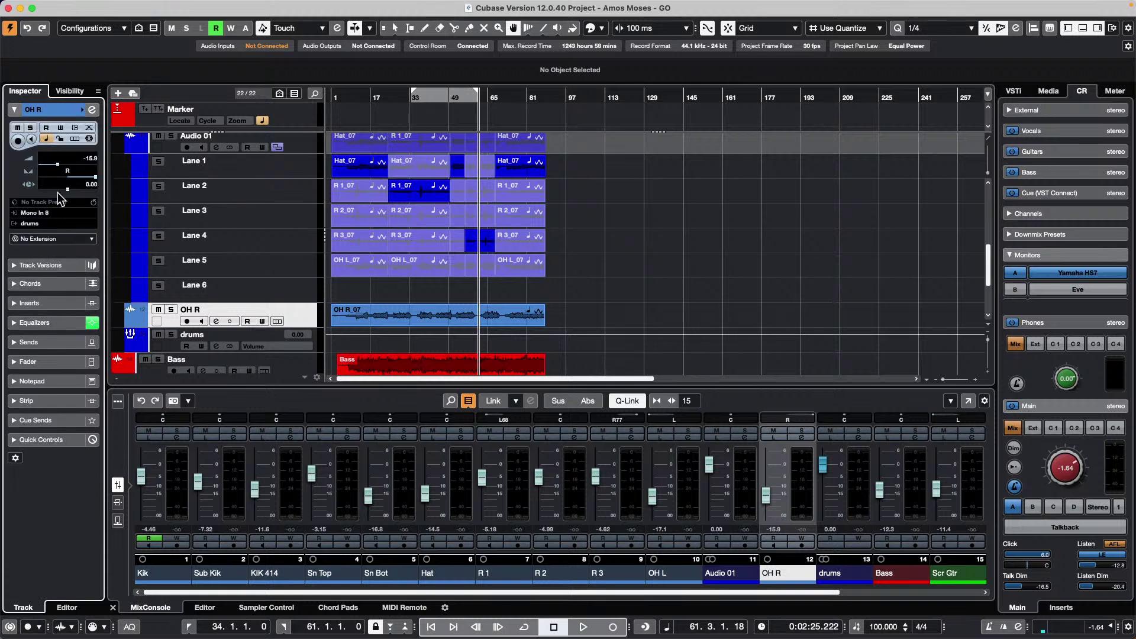
pyautogui.click(56, 284)
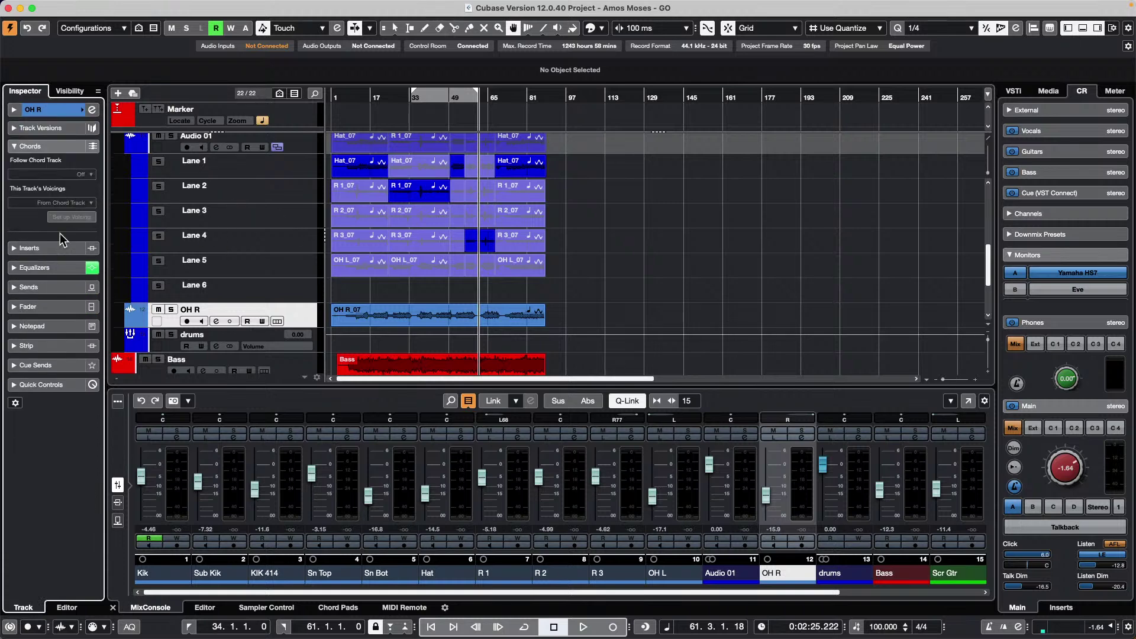
pyautogui.click(65, 109)
pyautogui.doubleClick(65, 110)
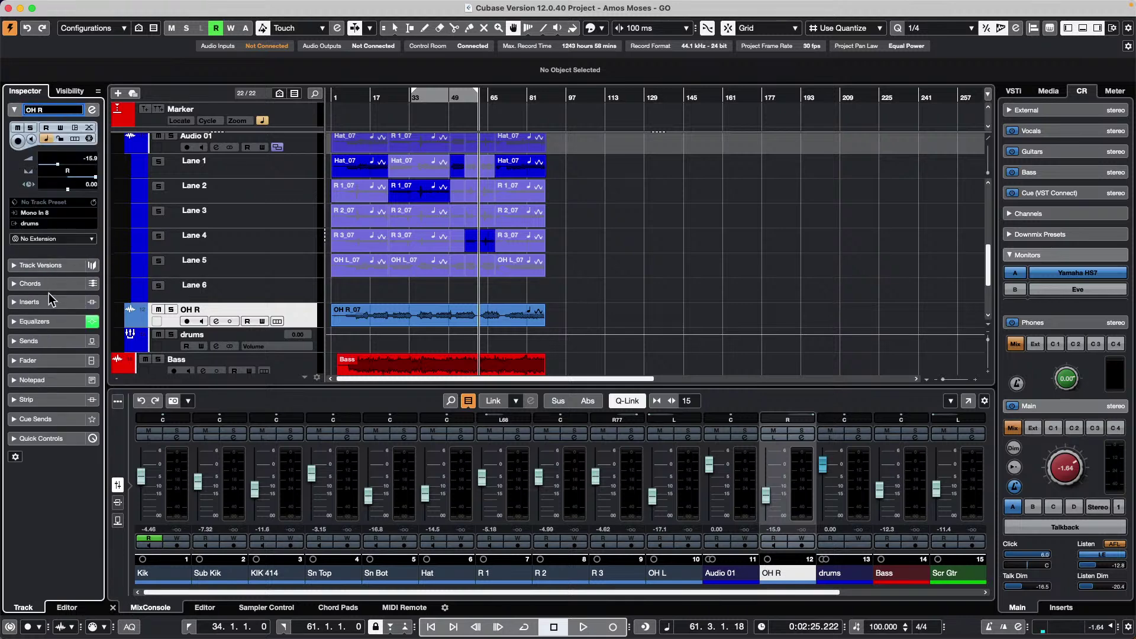
pyautogui.click(52, 299)
pyautogui.click(67, 113)
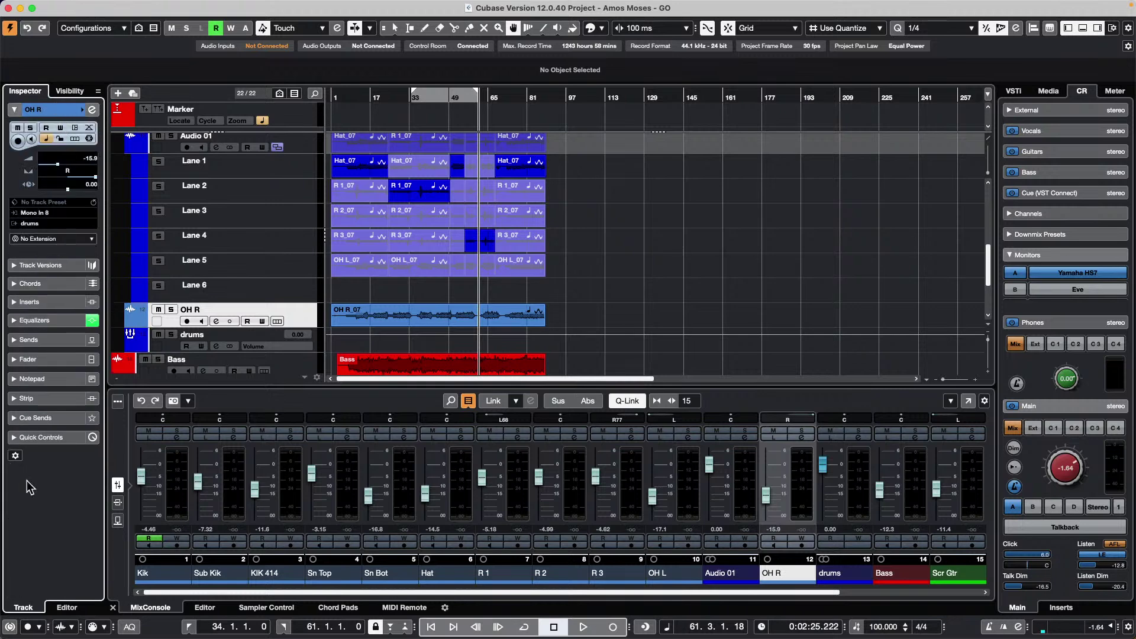
# Pin only the Basics section in the audio track Inspector settings, leaving Hardware and Track Versions unpinned, and confirm.
pyautogui.click(16, 457)
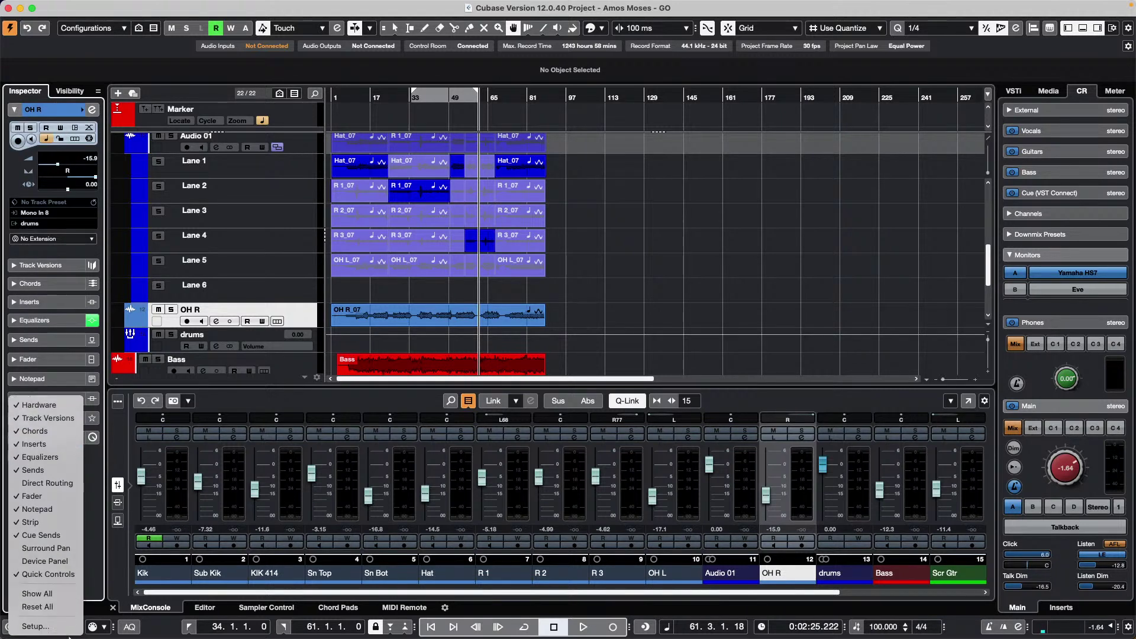
pyautogui.click(37, 628)
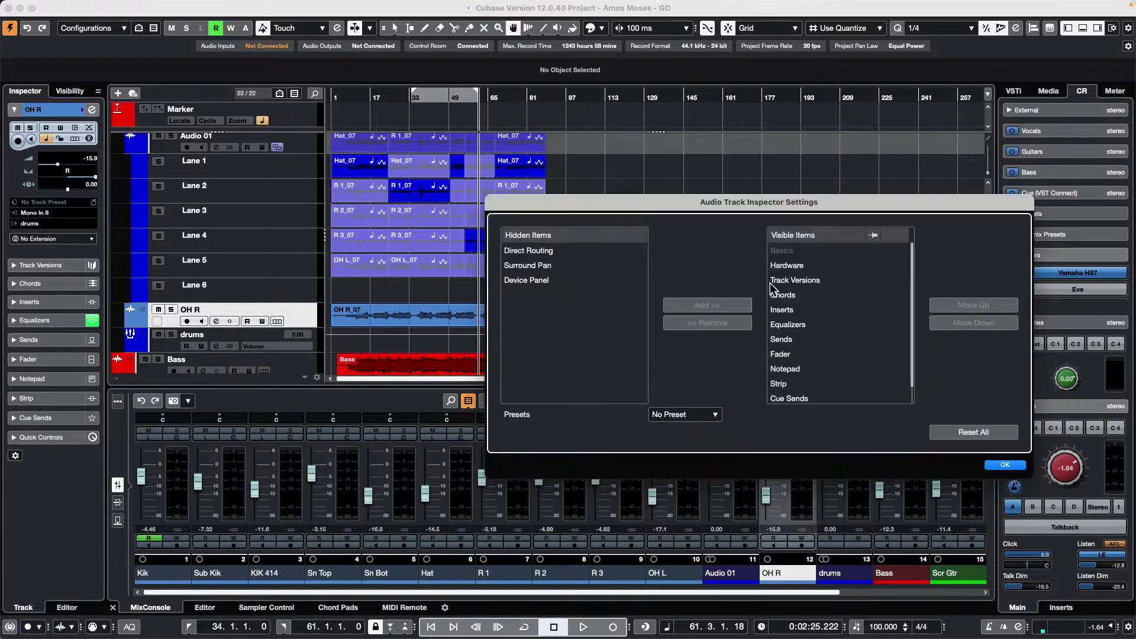
pyautogui.moveTo(783, 203); pyautogui.dragTo(435, 181)
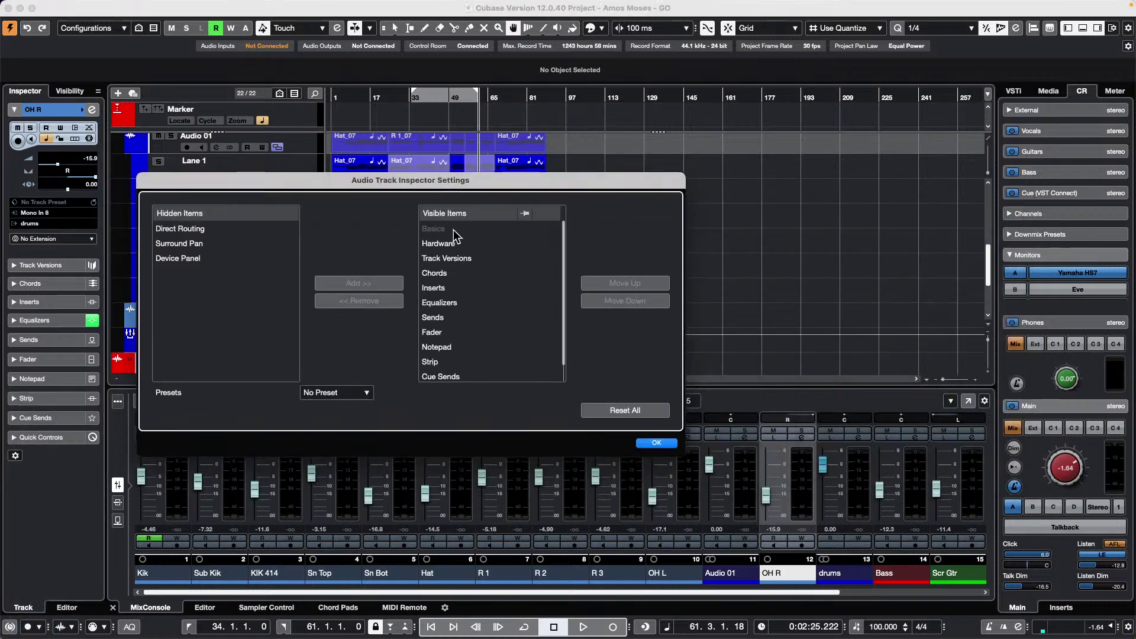
pyautogui.click(526, 245)
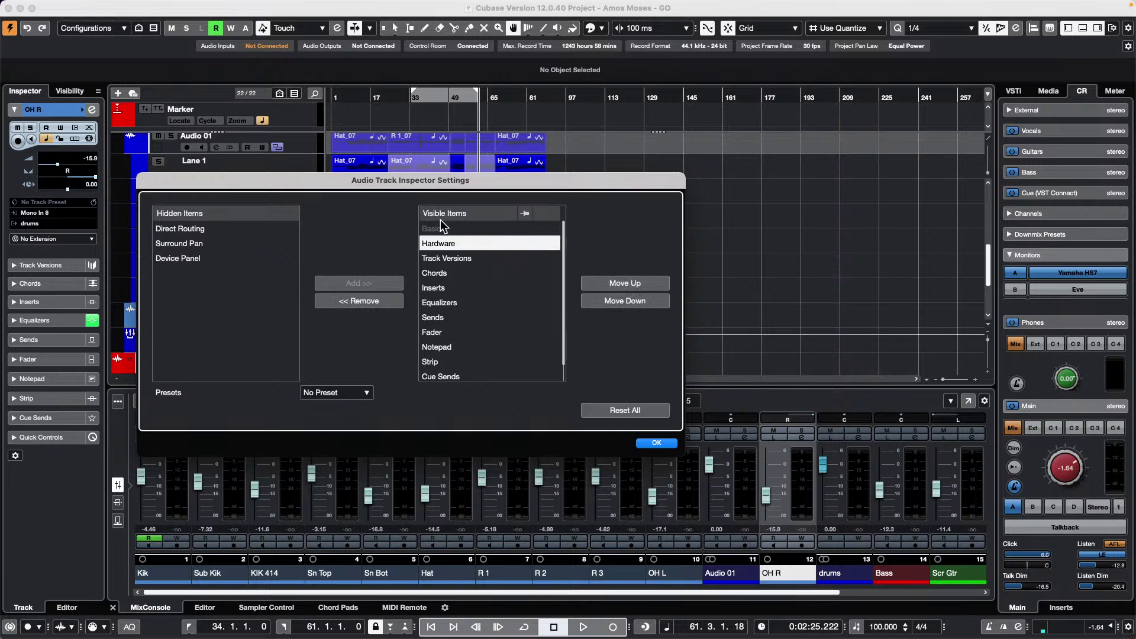
pyautogui.click(526, 231)
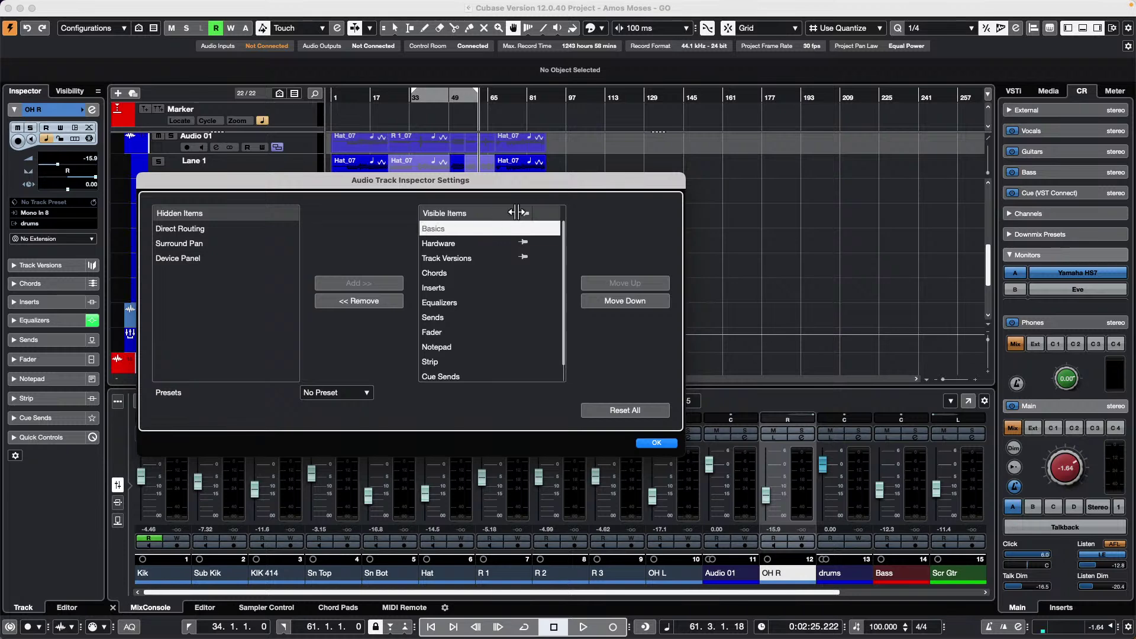
pyautogui.click(527, 263)
pyautogui.click(524, 244)
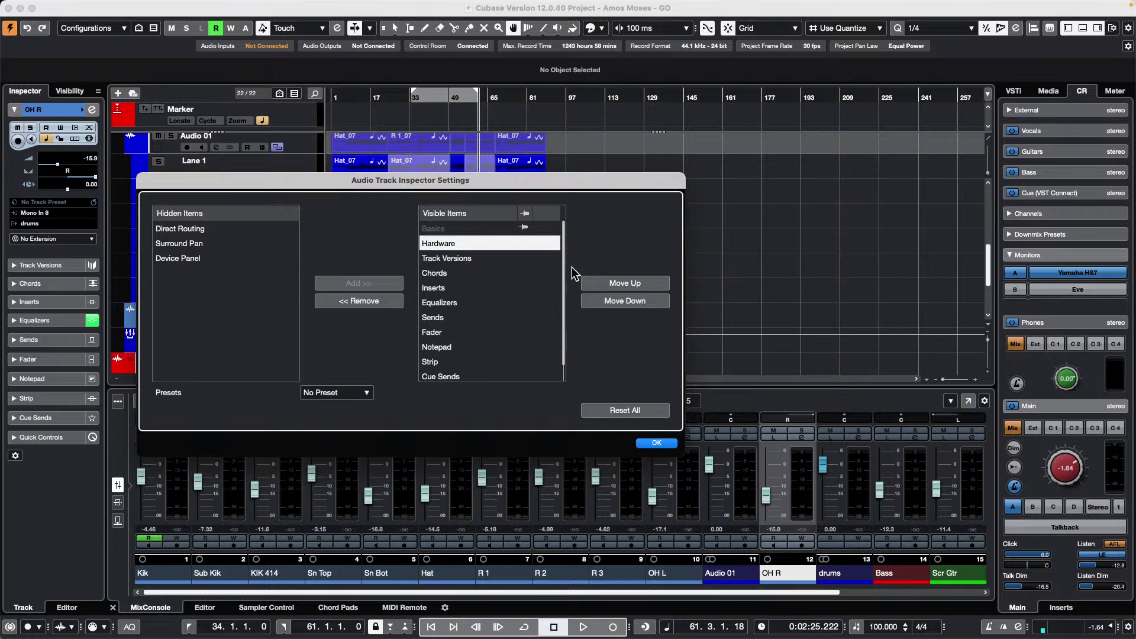
pyautogui.click(656, 442)
# Expand and collapse Inspector sections such as Chords, Notepad, Inserts and Sends, and view the OH R track's extension options.
pyautogui.click(55, 110)
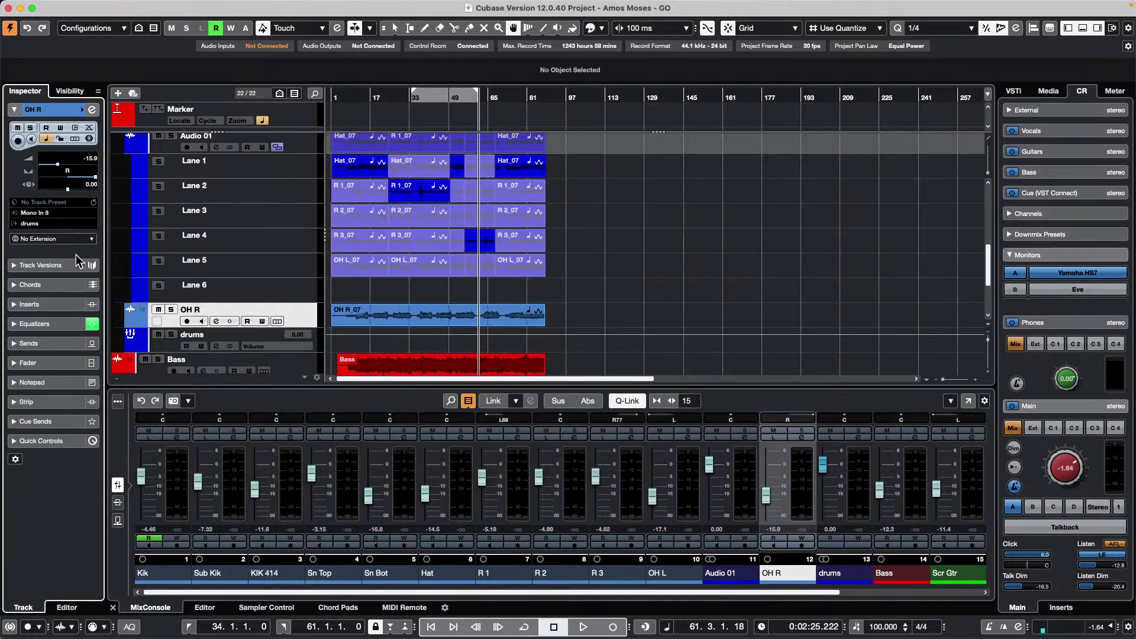
pyautogui.click(56, 305)
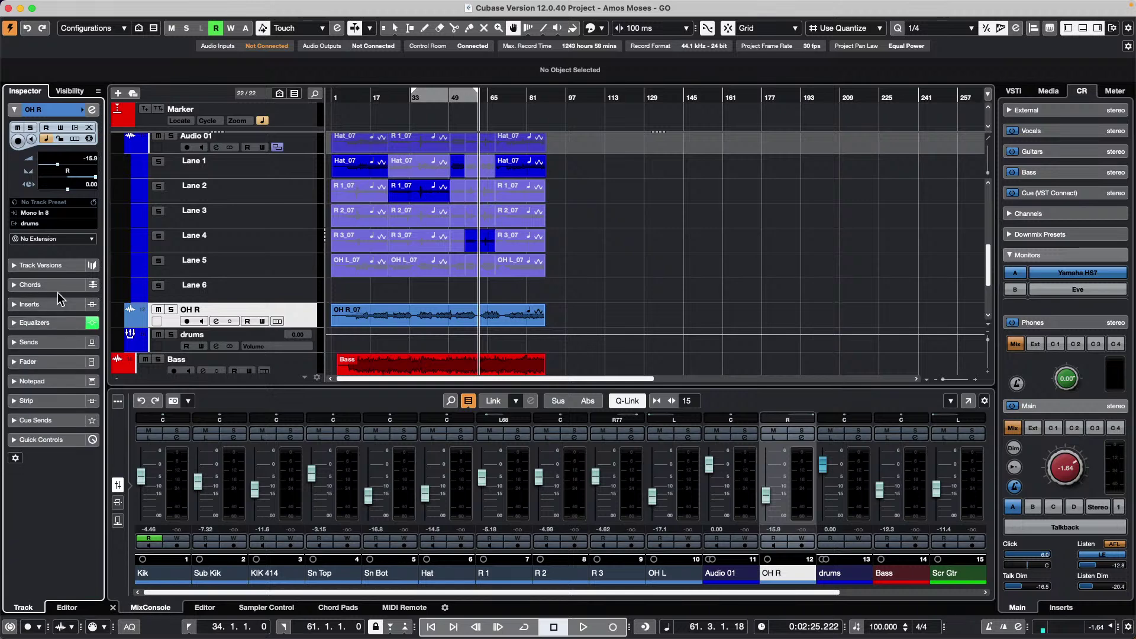
pyautogui.click(61, 290)
pyautogui.click(62, 286)
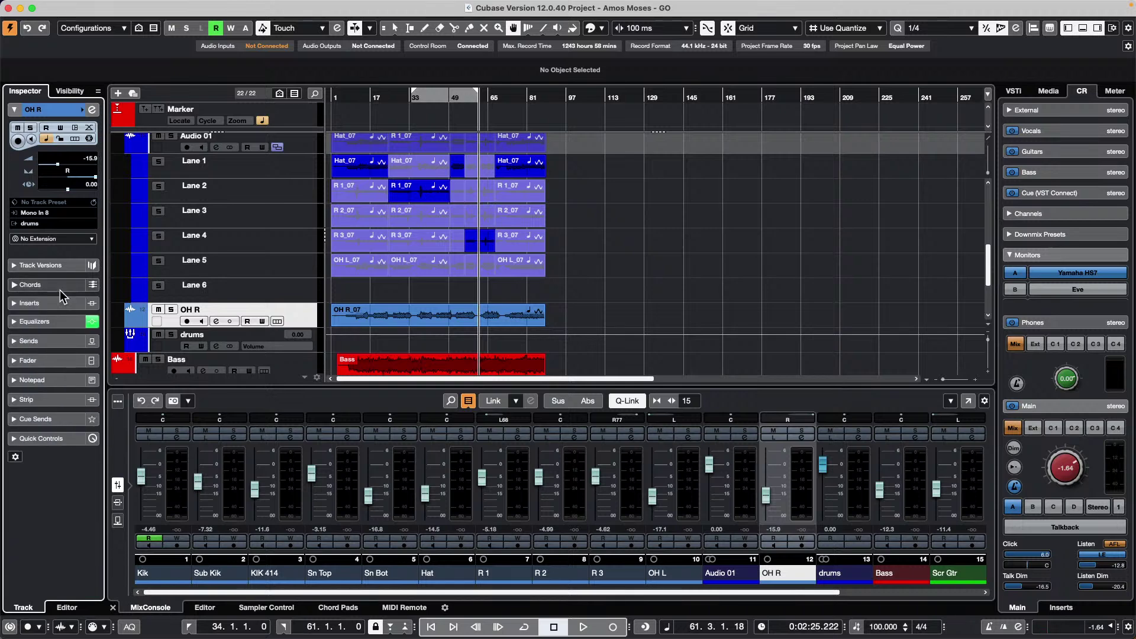
pyautogui.click(59, 380)
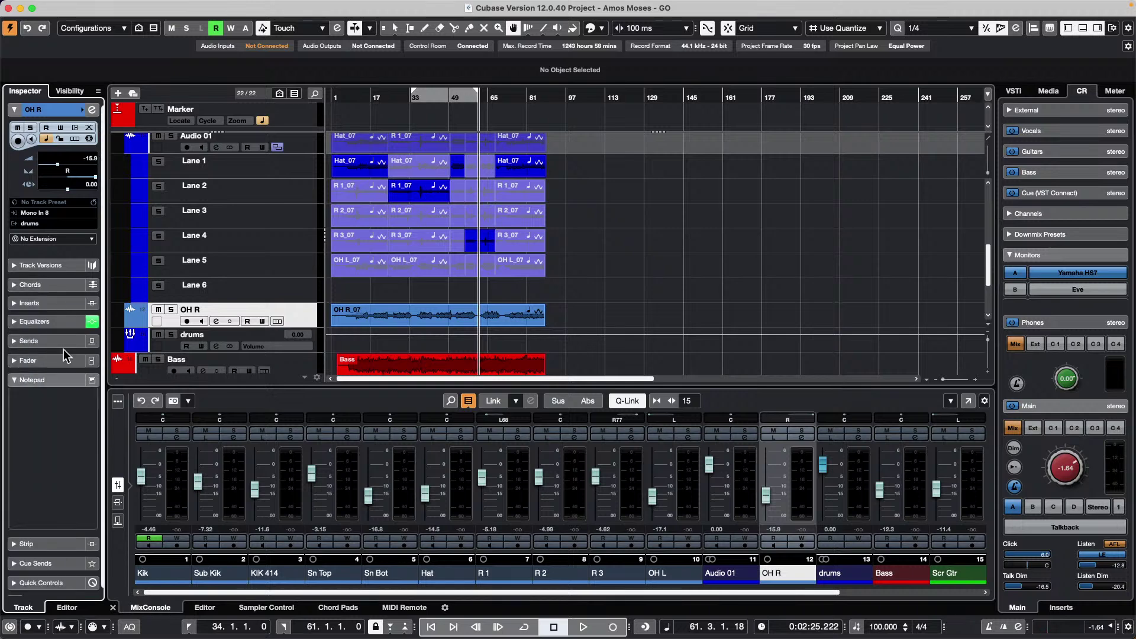
pyautogui.click(70, 304)
pyautogui.click(70, 304)
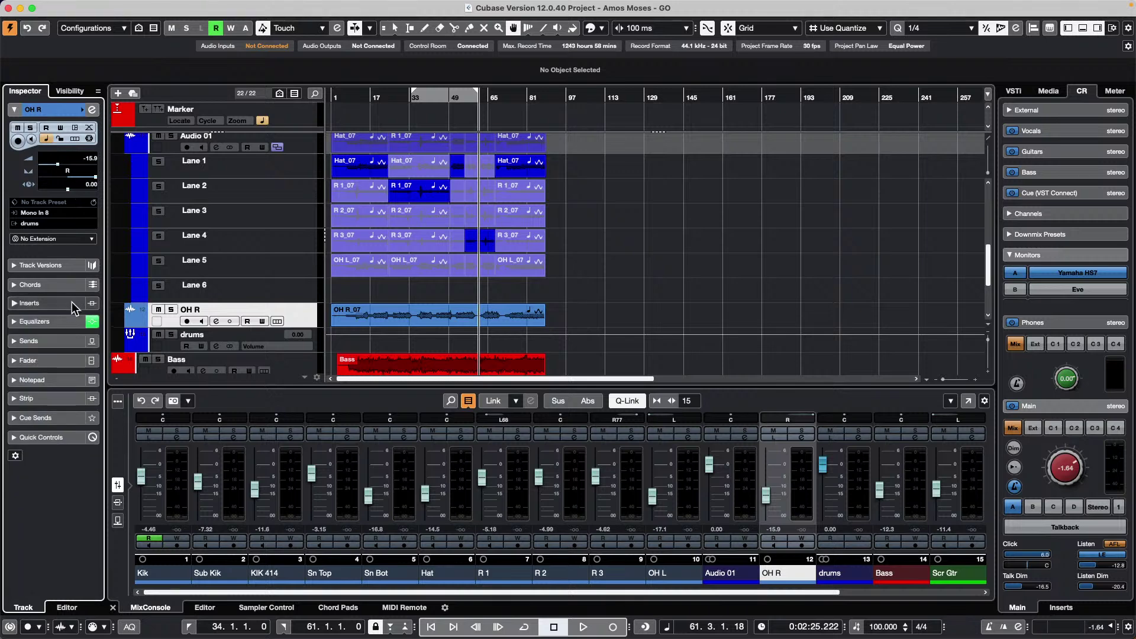
pyautogui.click(62, 340)
pyautogui.click(63, 339)
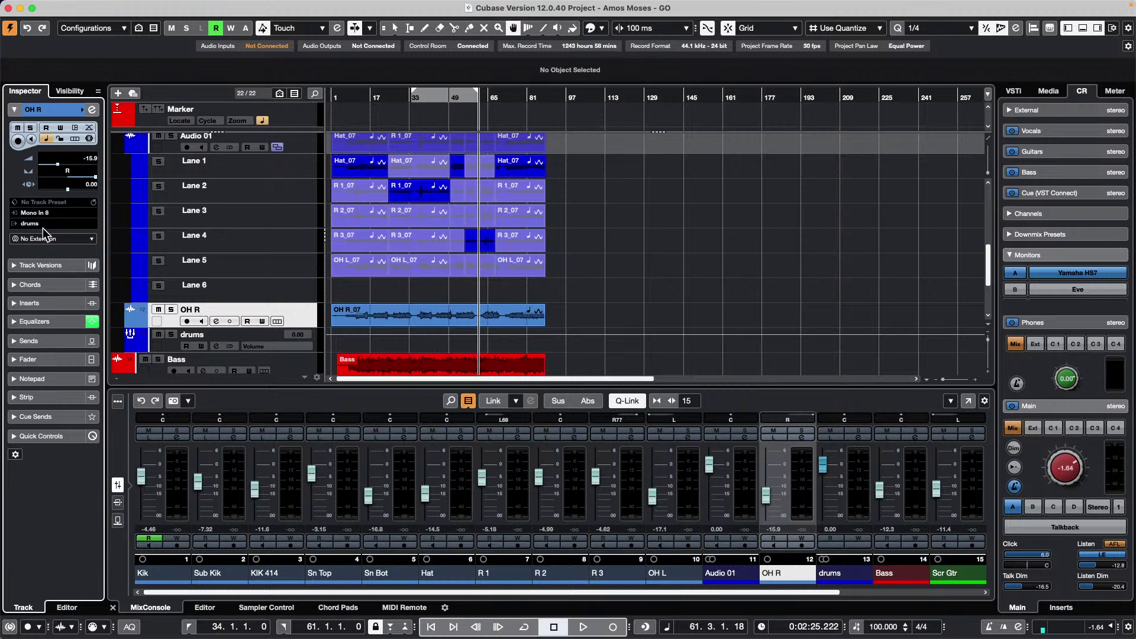
pyautogui.click(74, 239)
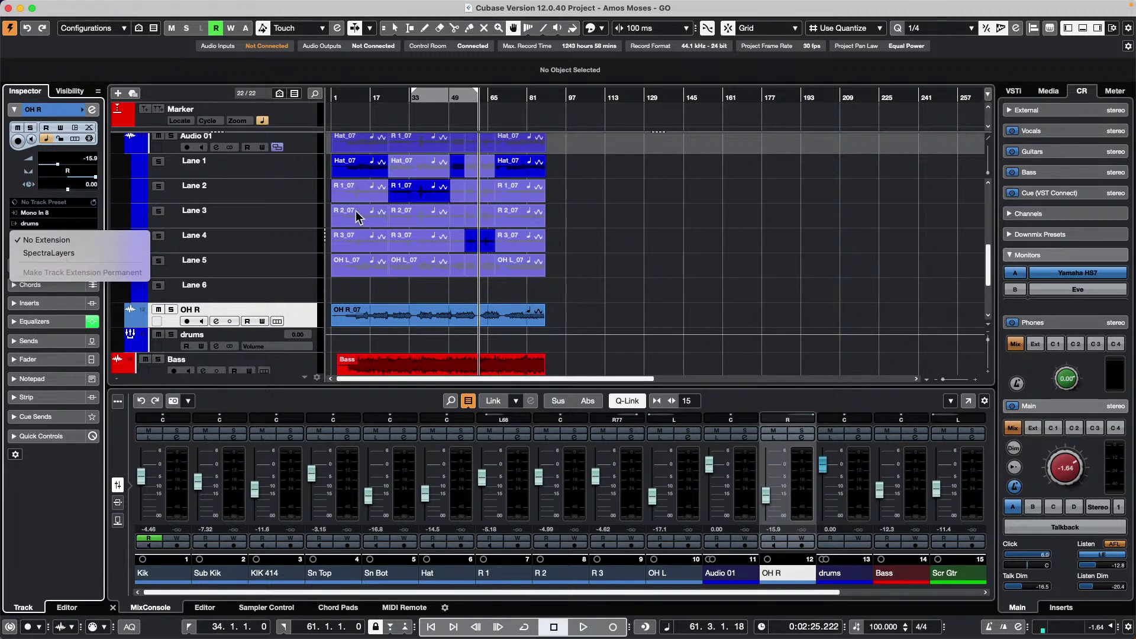
pyautogui.click(77, 224)
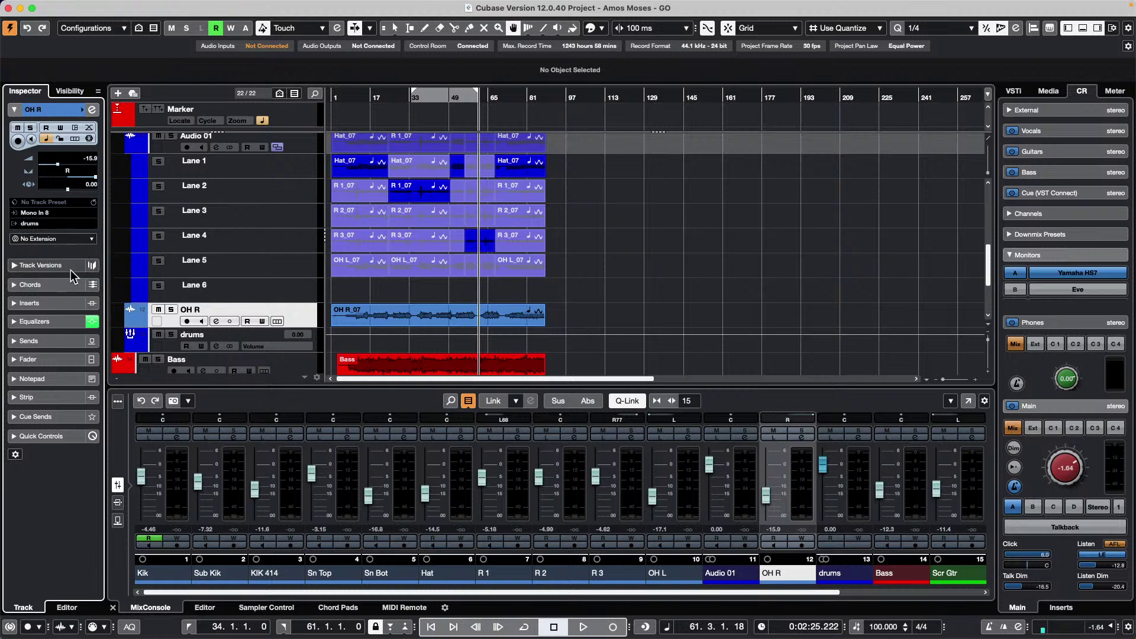
# Review the pin setting of the Basics section in the audio track Inspector settings and confirm the dialog.
pyautogui.click(15, 455)
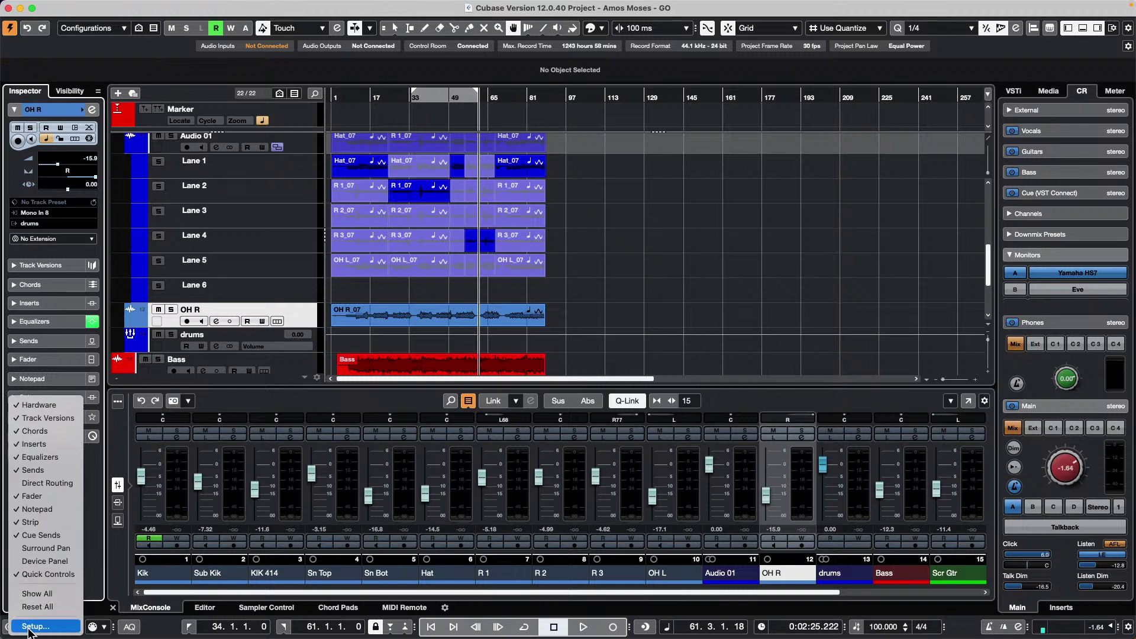
pyautogui.click(32, 628)
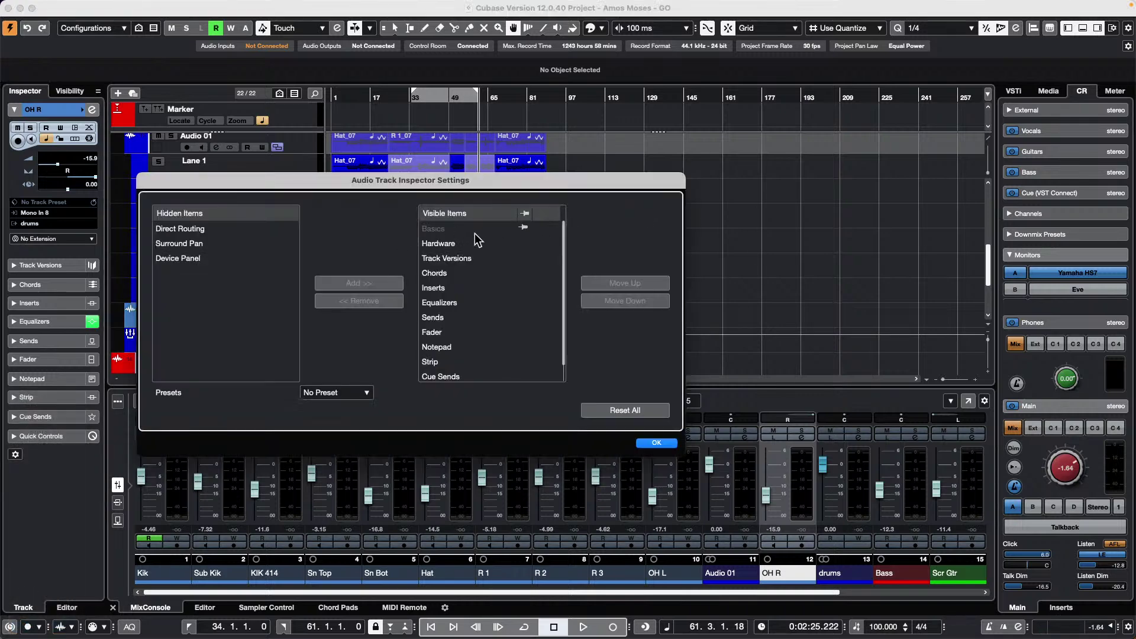
pyautogui.click(523, 227)
pyautogui.click(657, 443)
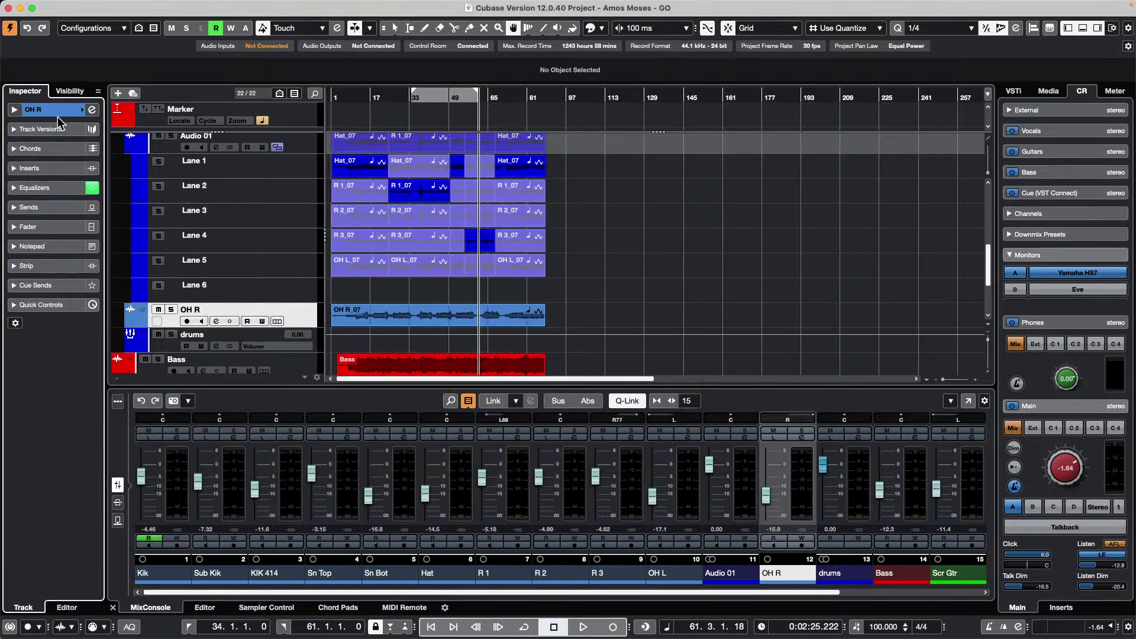
# Expand the OH R track's basic section and check the Sends, Equalizers and Inserts sections alongside it.
pyautogui.click(61, 113)
pyautogui.click(32, 344)
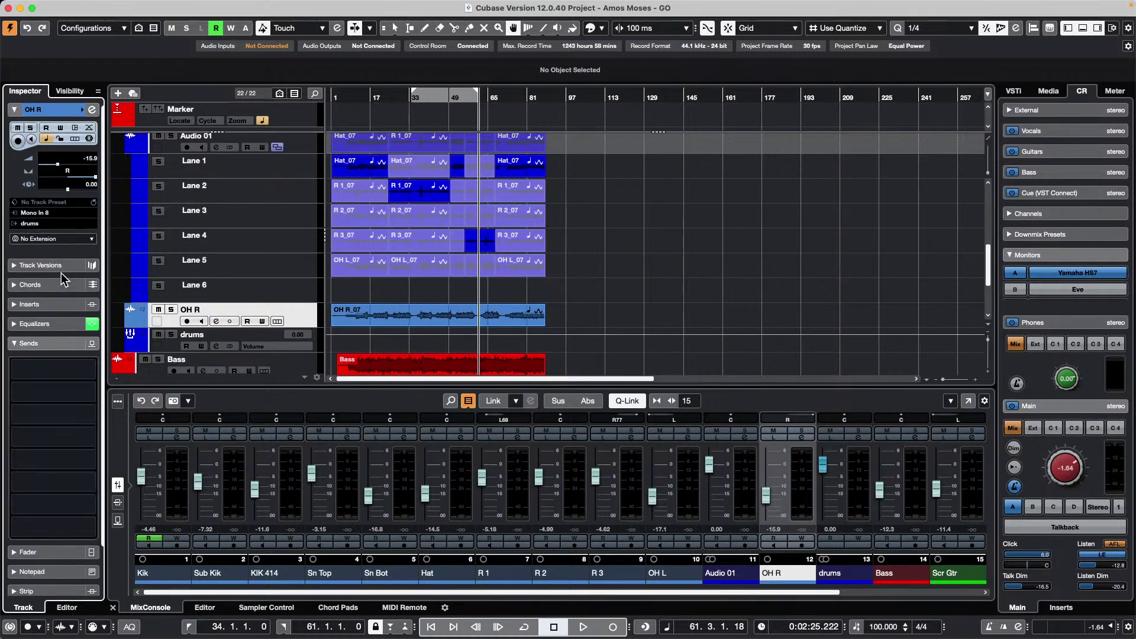
pyautogui.click(60, 342)
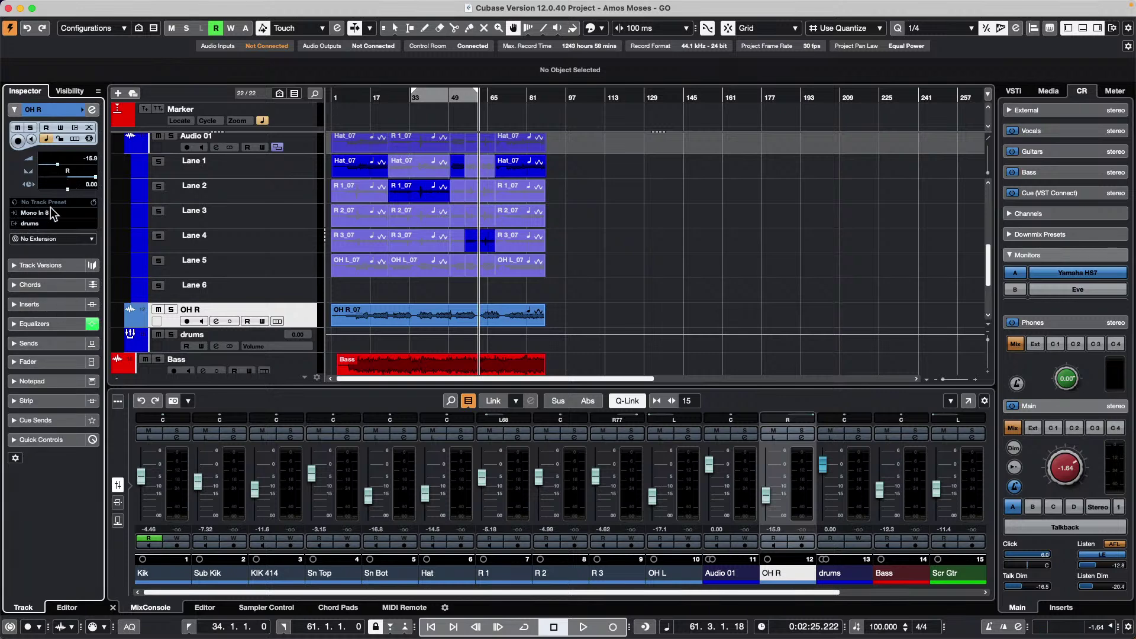
pyautogui.click(48, 326)
pyautogui.click(56, 301)
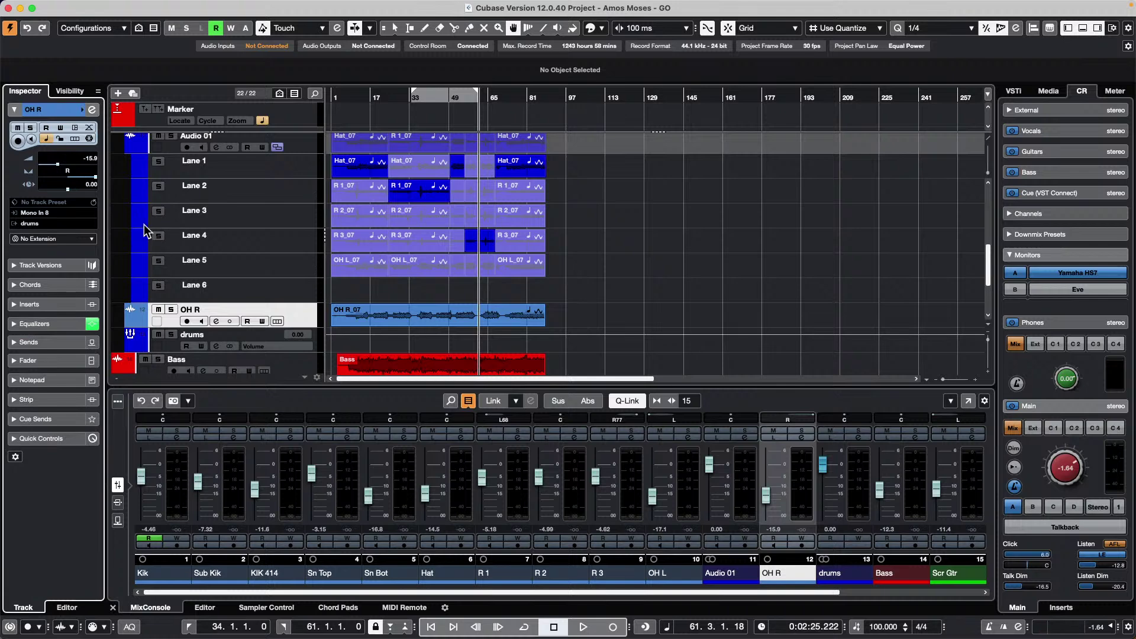
# Show the MIDI Remote surface of the Korg nanoKONTROL2 and open the MIDI Remote Mapping Assistant.
pyautogui.moveTo(435, 6)
pyautogui.click(415, 608)
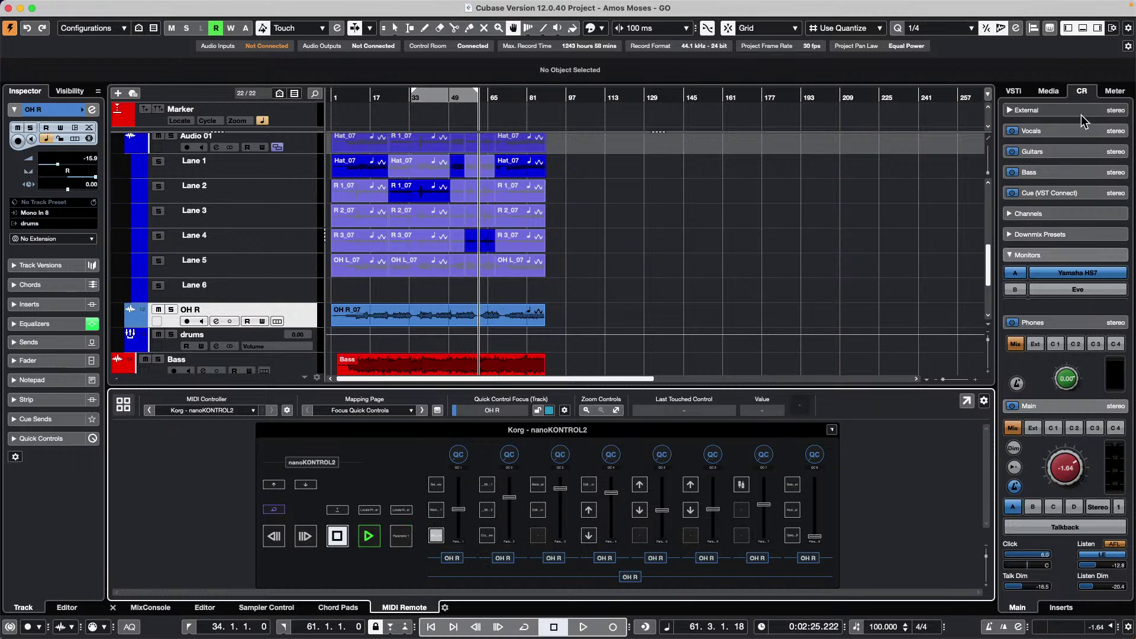
pyautogui.click(1053, 27)
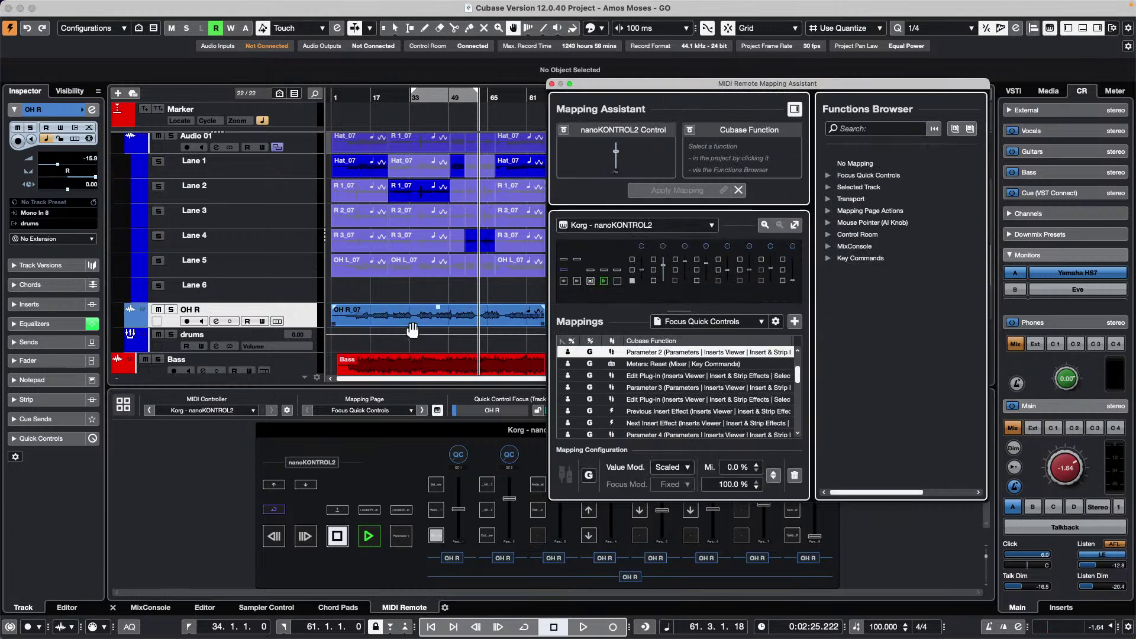
# Examine the functions mapped to several nanoKONTROL2 buttons, including the record and stop buttons, and close the Mapping Assistant.
pyautogui.click(654, 282)
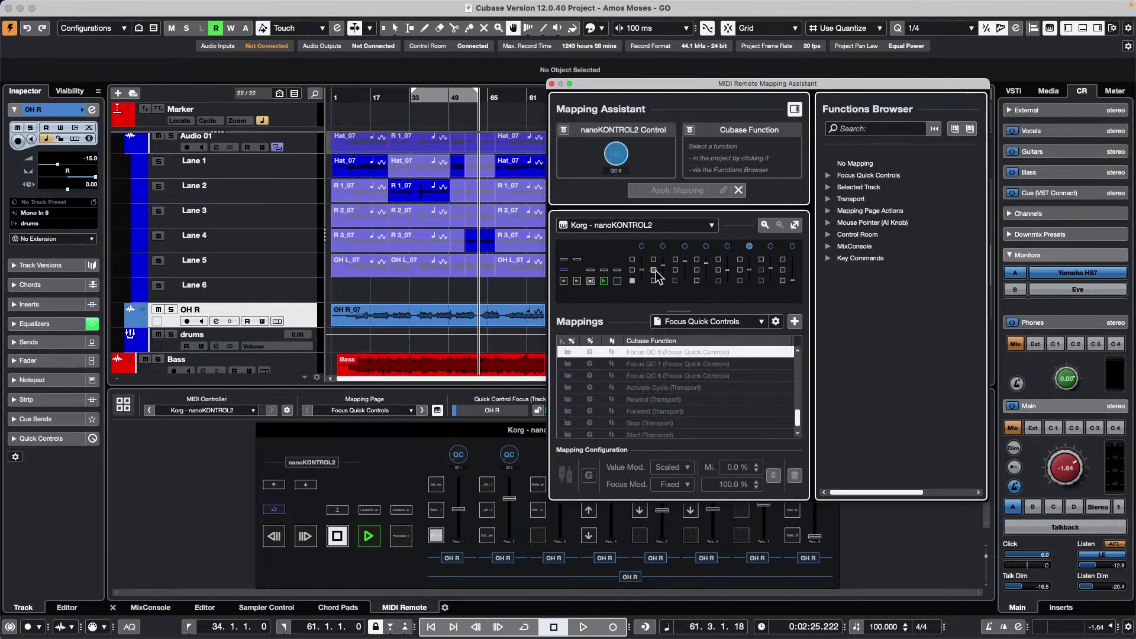
pyautogui.click(676, 270)
pyautogui.click(676, 261)
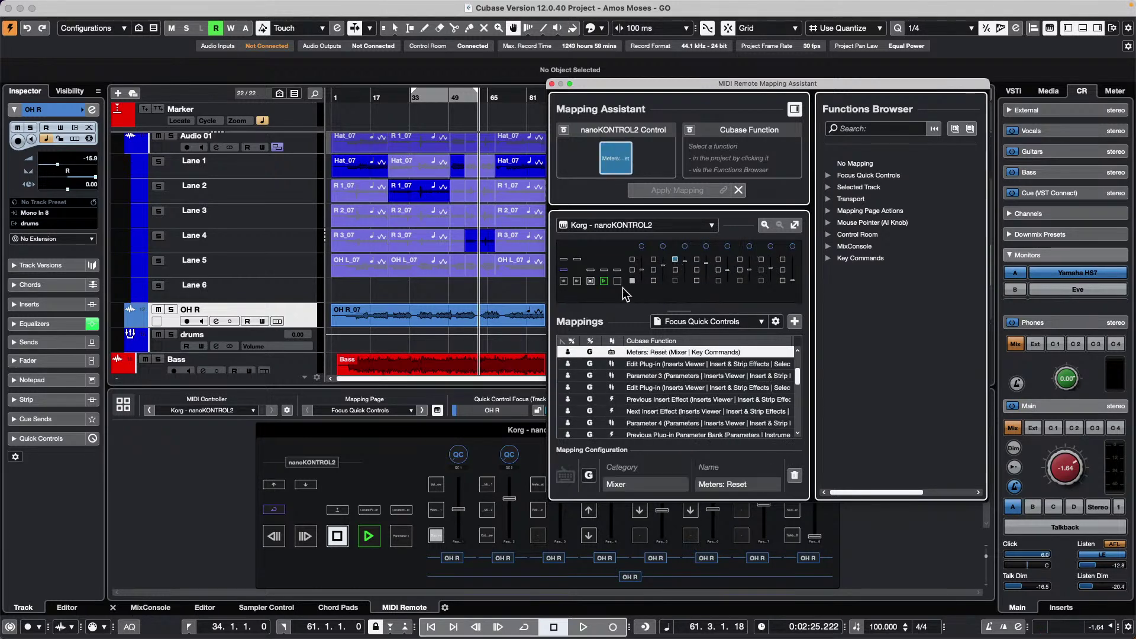
pyautogui.click(590, 280)
pyautogui.click(616, 281)
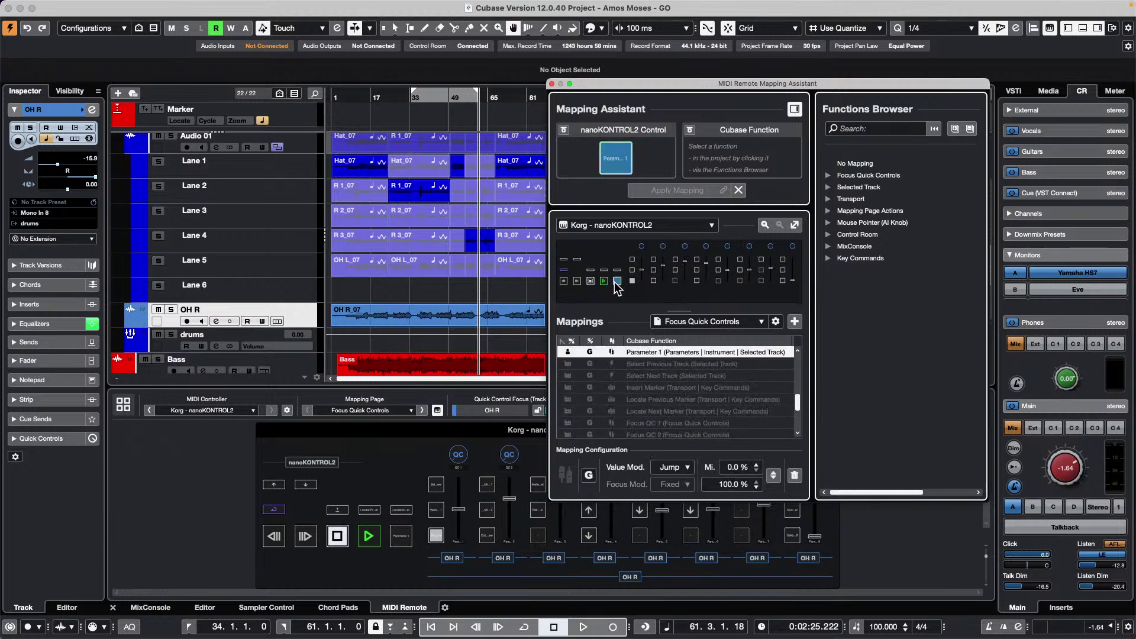
pyautogui.click(590, 280)
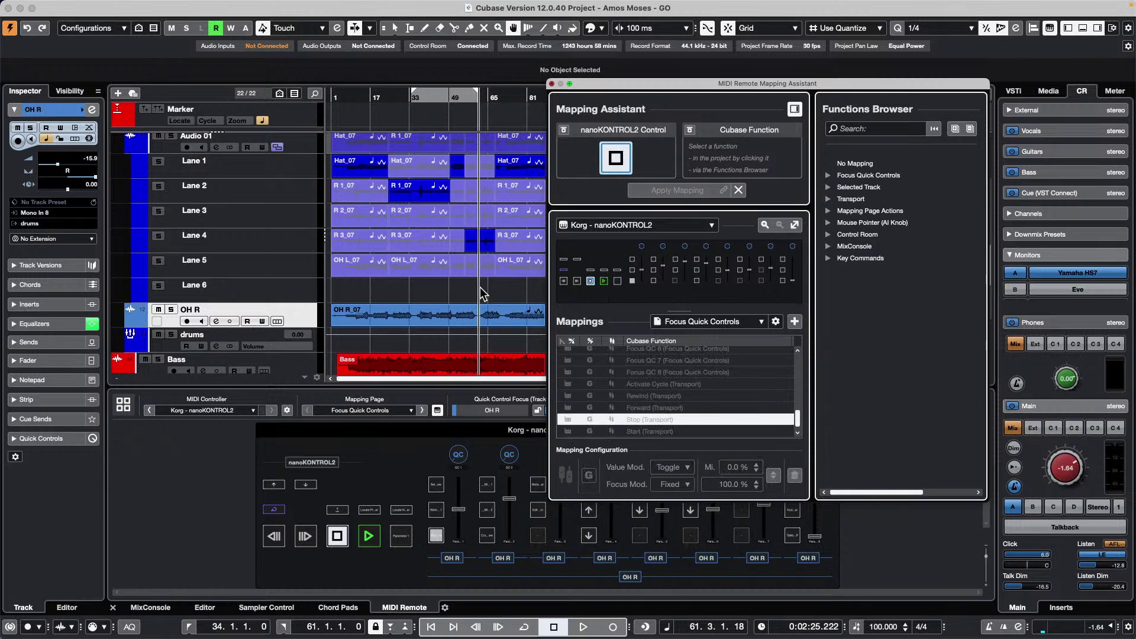
pyautogui.click(553, 83)
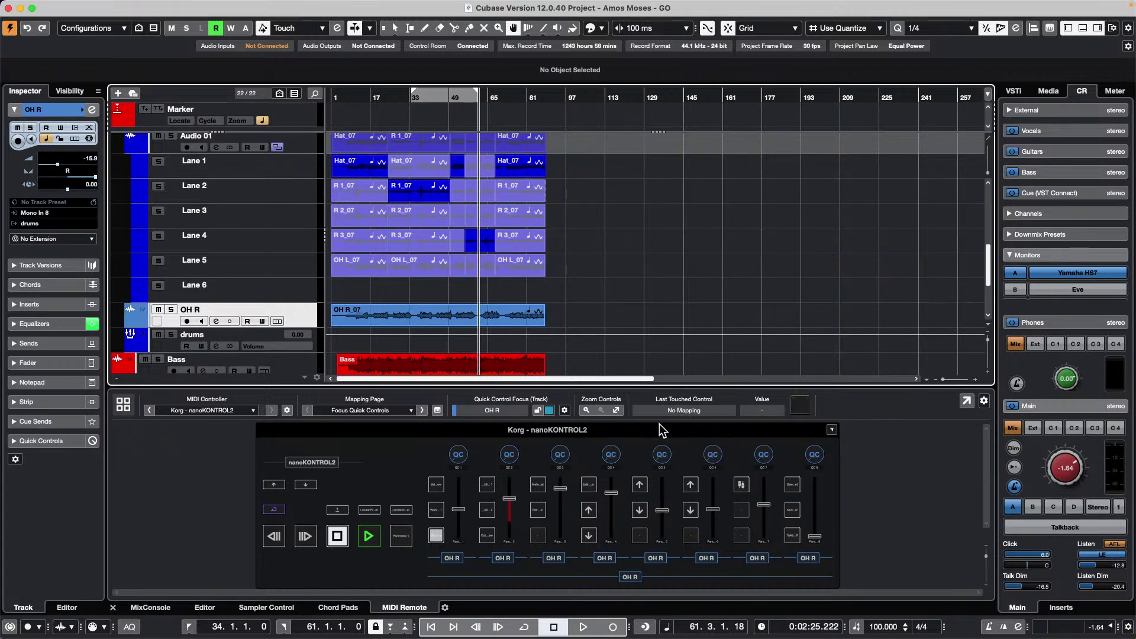
pyautogui.moveTo(659, 424)
pyautogui.press('space')
pyautogui.press('space')
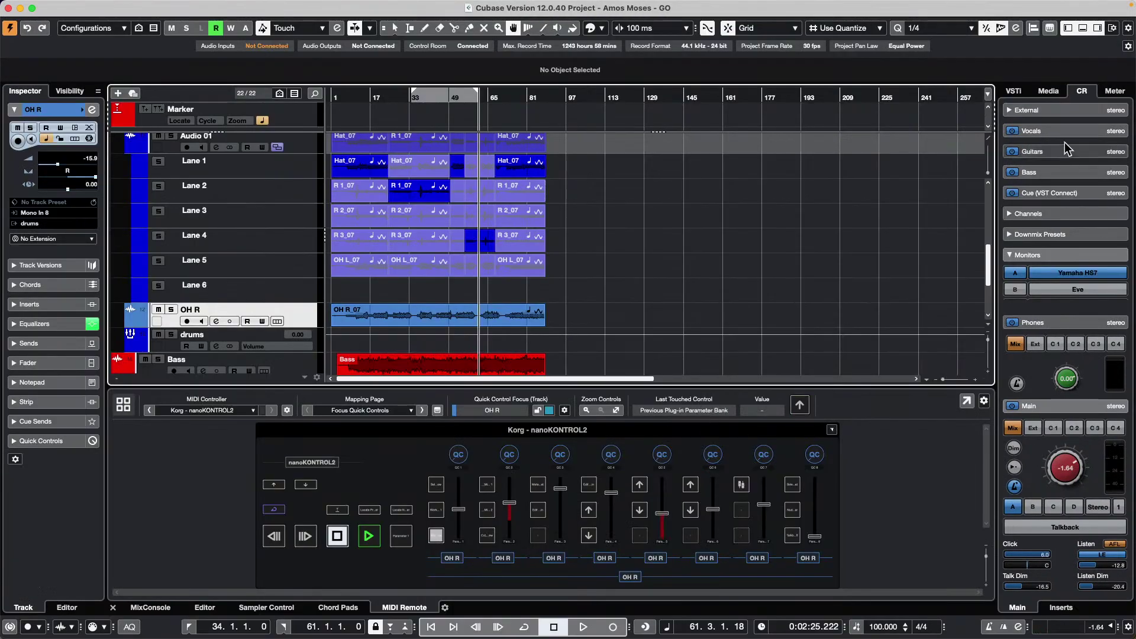
# Open the MIDI Remote Mapping Assistant again for a brief look and close it.
pyautogui.click(1050, 29)
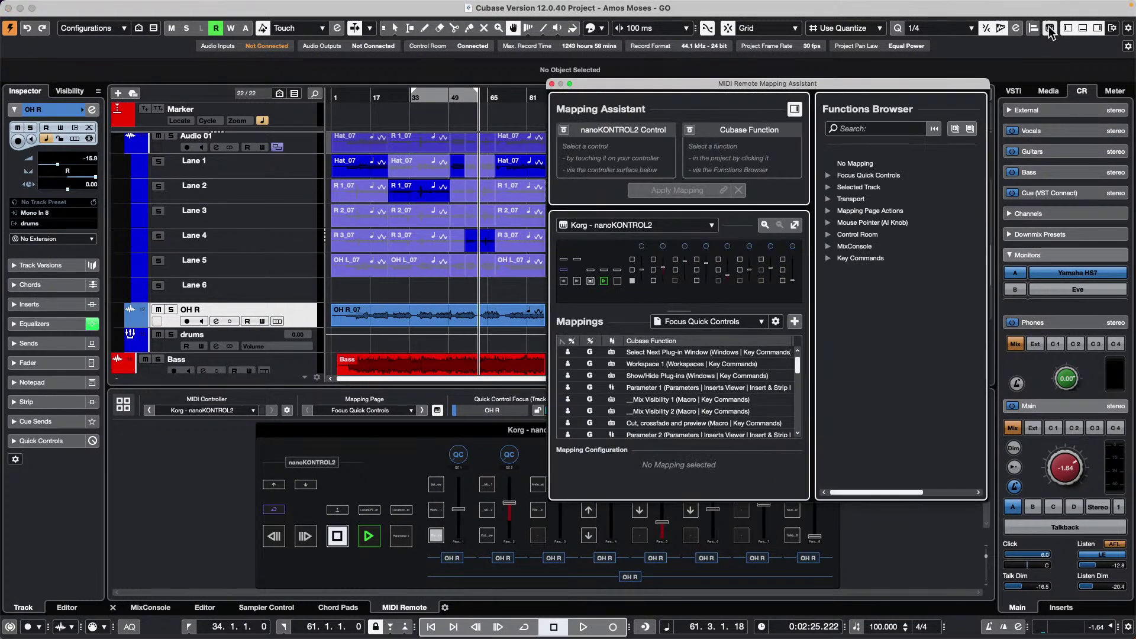
pyautogui.click(551, 70)
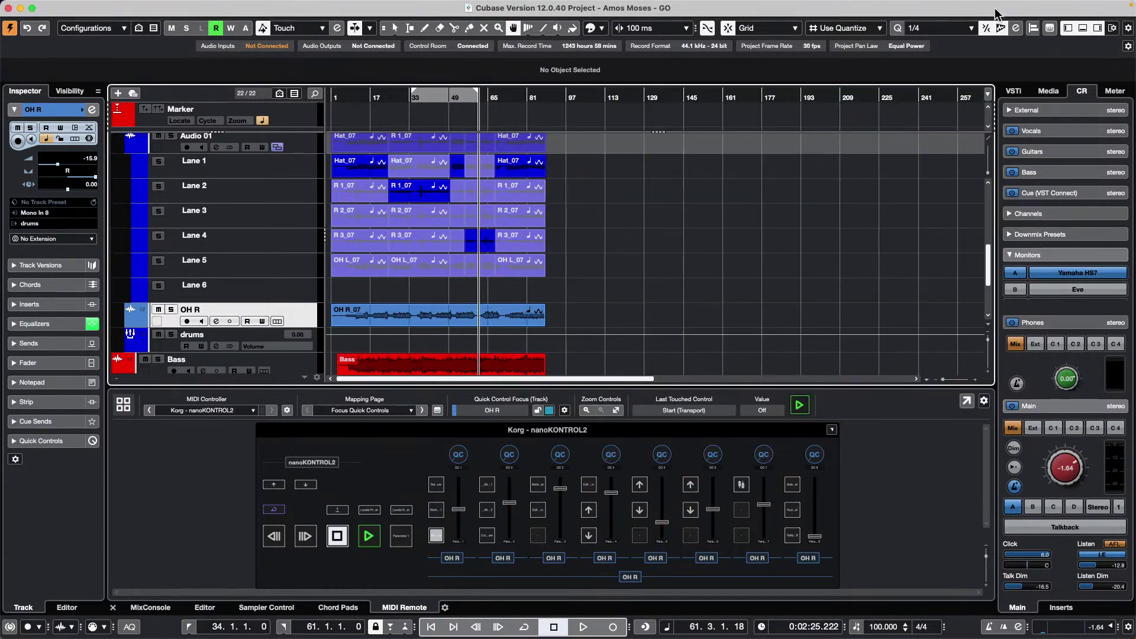
pyautogui.click(1051, 30)
pyautogui.click(1050, 30)
# Review the connected MIDI controllers and the installed scripts in the MIDI Remote Manager and close it.
pyautogui.click(287, 410)
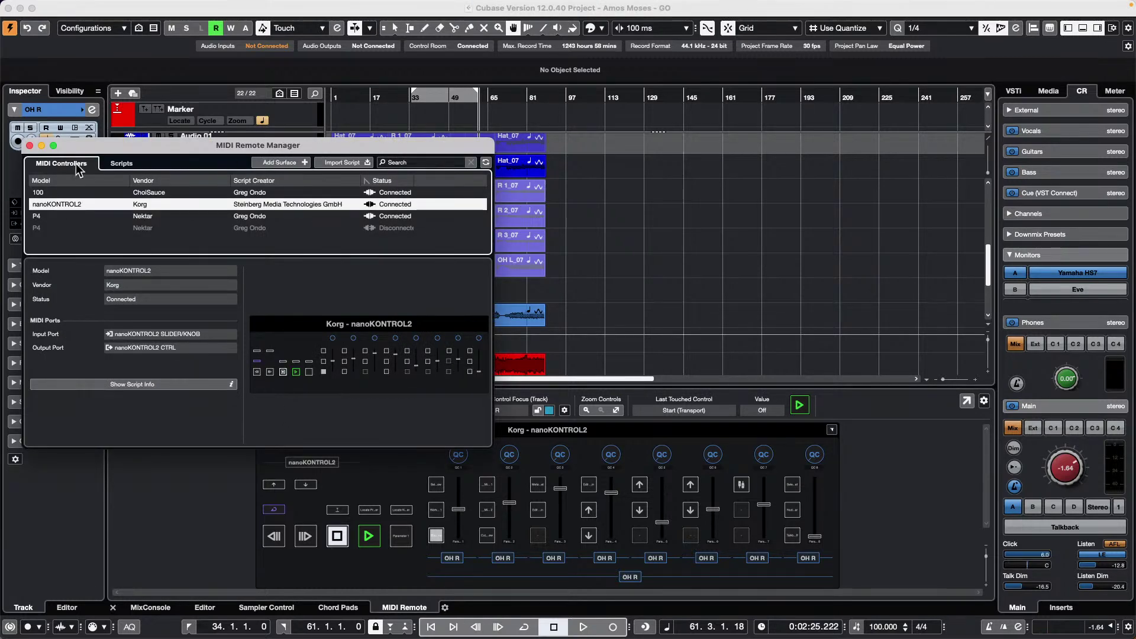
pyautogui.click(125, 162)
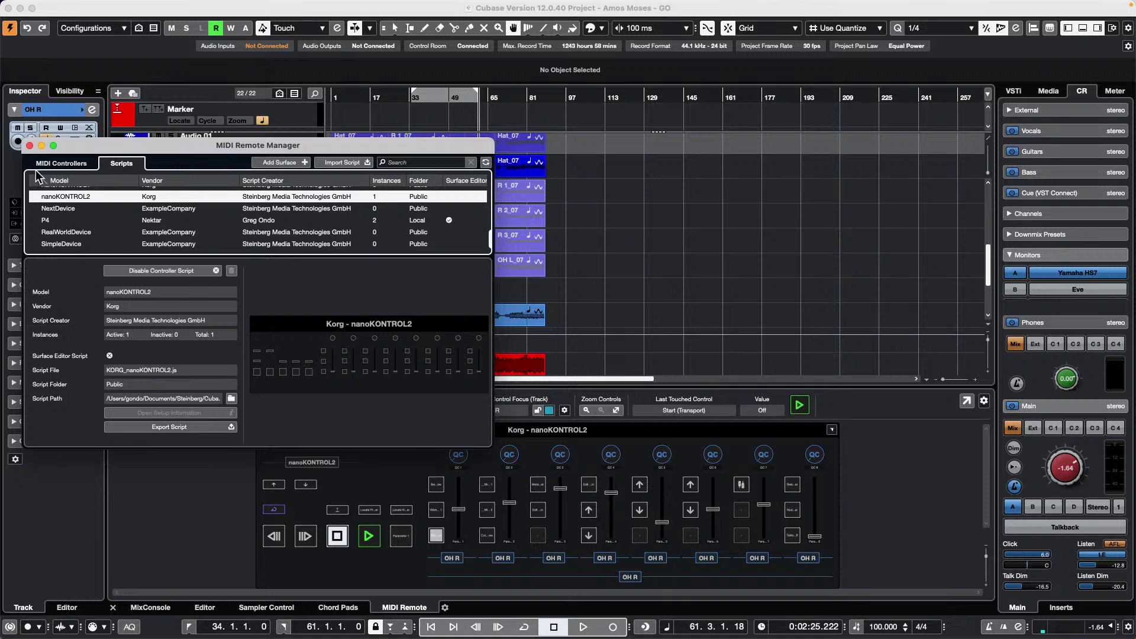
pyautogui.click(29, 145)
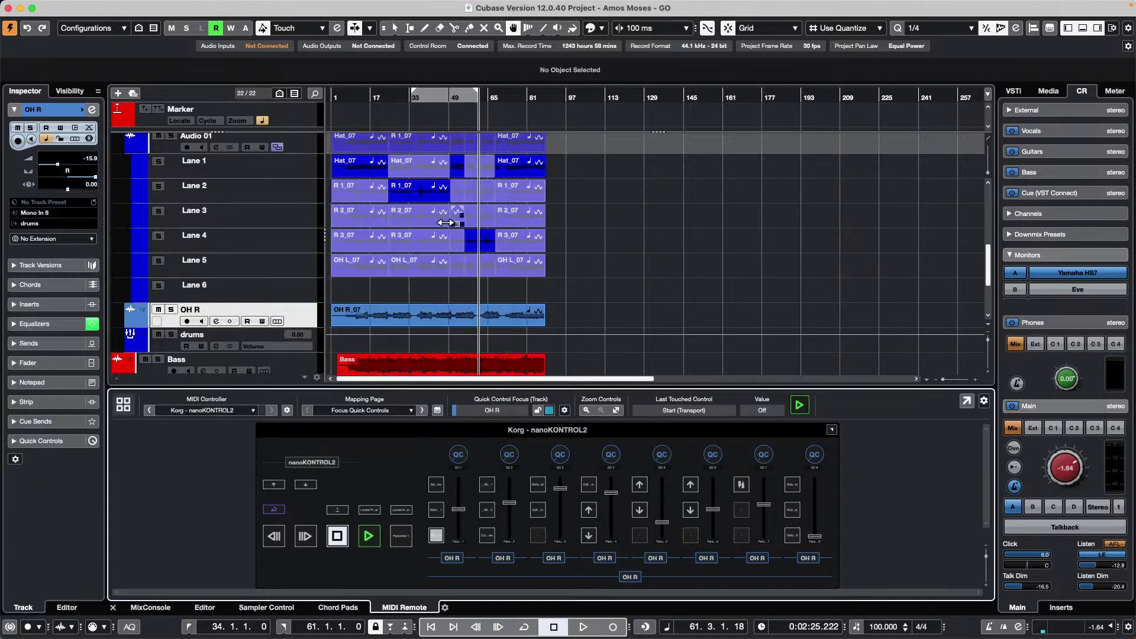
# Move and resize the Kik_07 event, give it a fade-out and duplicate it further along the timeline.
pyautogui.scroll(-3, 421, 293)
pyautogui.scroll(5, 422, 292)
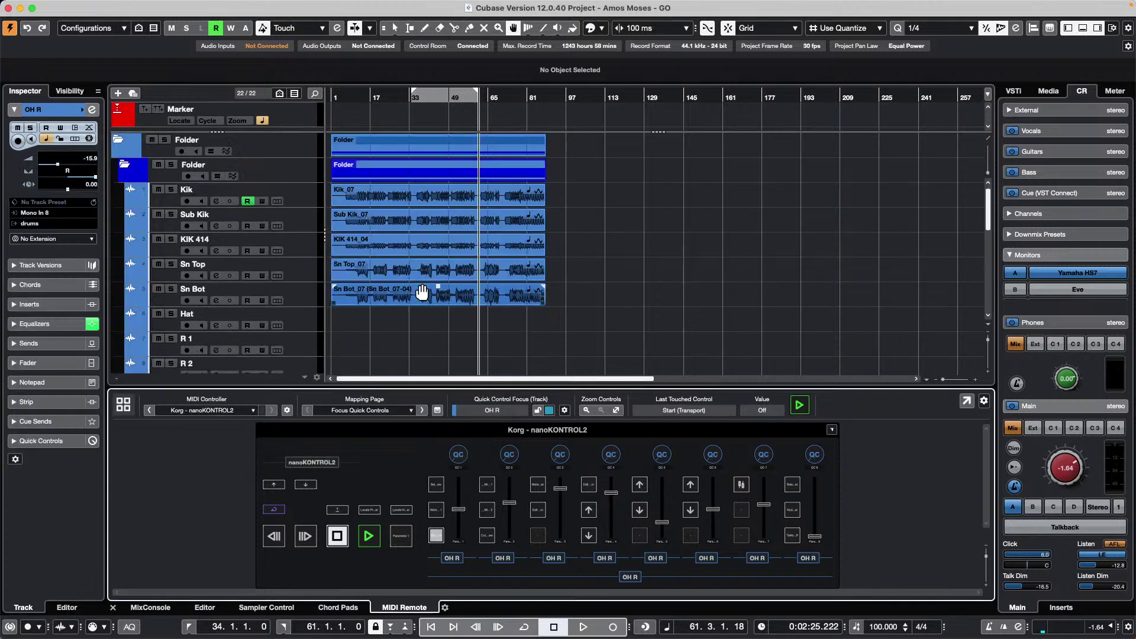
pyautogui.doubleClick(425, 203)
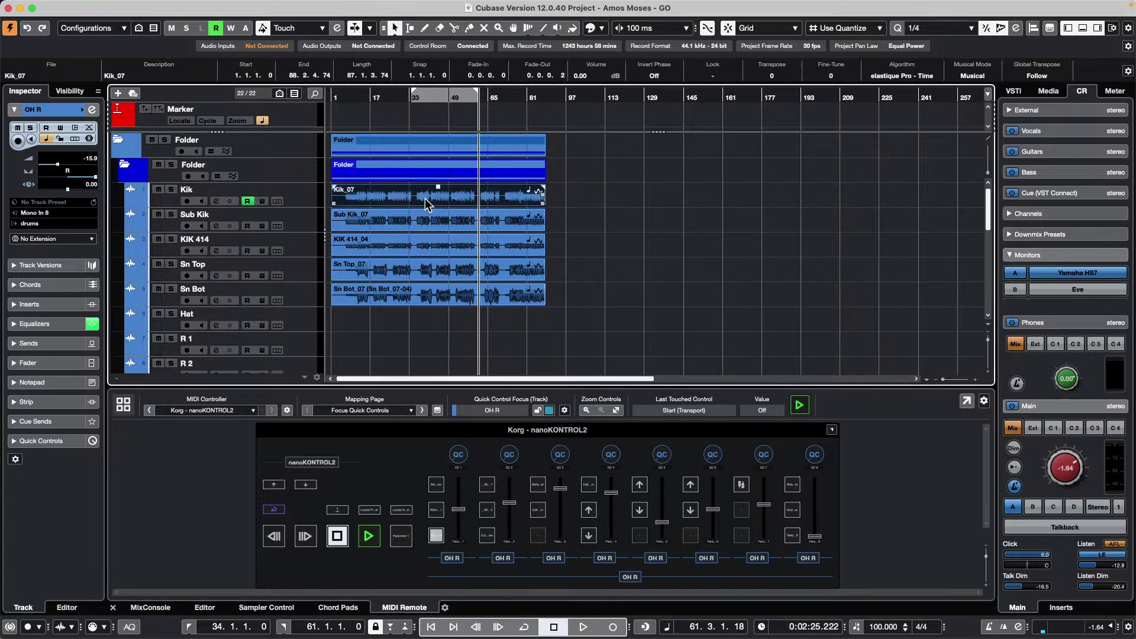
pyautogui.moveTo(543, 201); pyautogui.dragTo(725, 204)
# Show the Edit History beside the arrangement and revert the project to the state before its first entry.
pyautogui.click(102, 7)
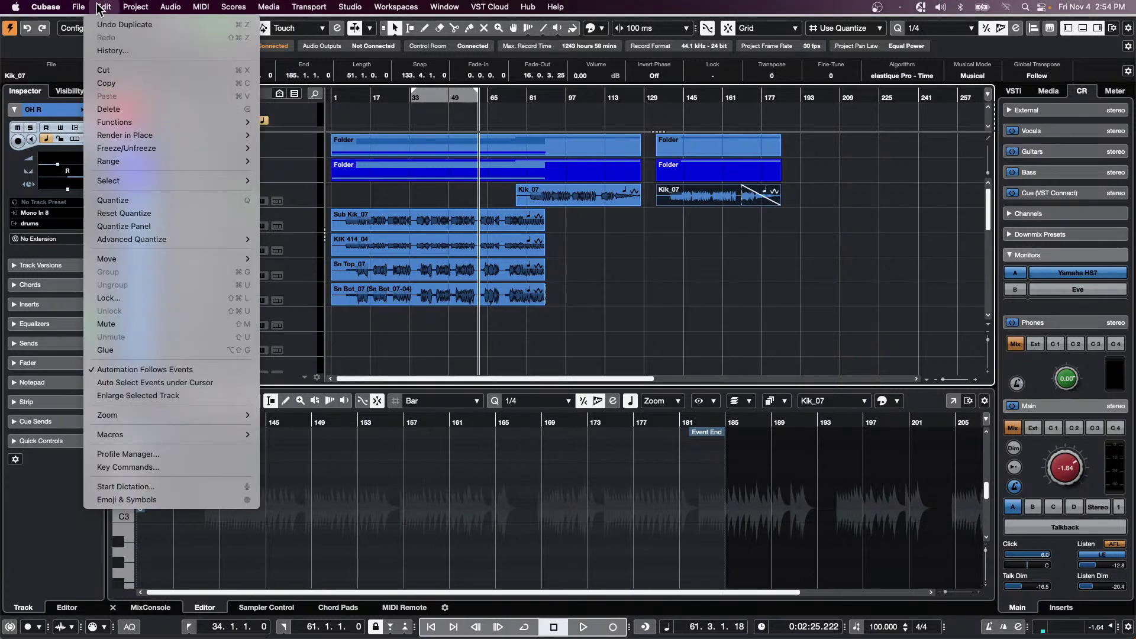
pyautogui.click(113, 50)
pyautogui.moveTo(571, 112); pyautogui.dragTo(958, 189)
pyautogui.moveTo(876, 367); pyautogui.dragTo(891, 187)
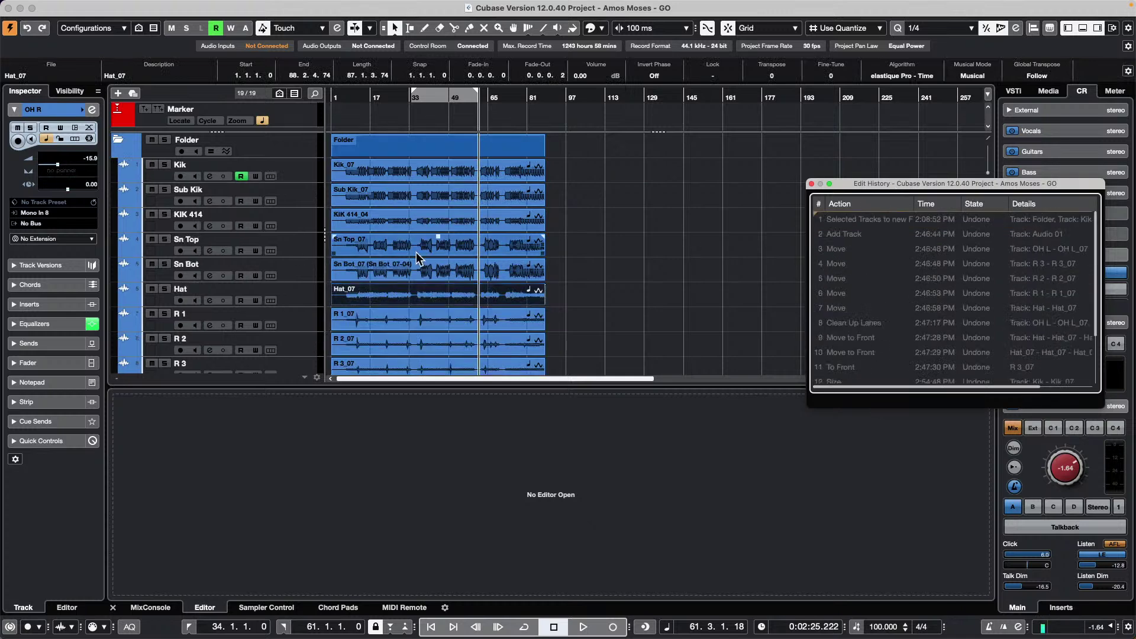
# Select the Sn Bot_07 event and show the MixConsole in the lower zone.
pyautogui.click(637, 285)
pyautogui.click(468, 275)
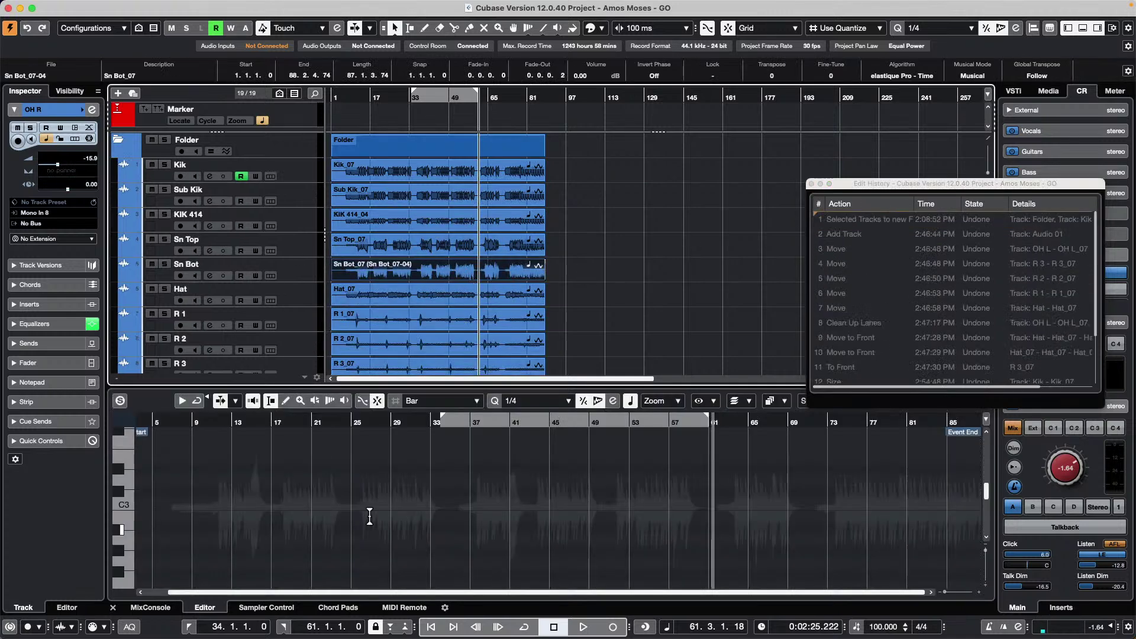
pyautogui.click(142, 608)
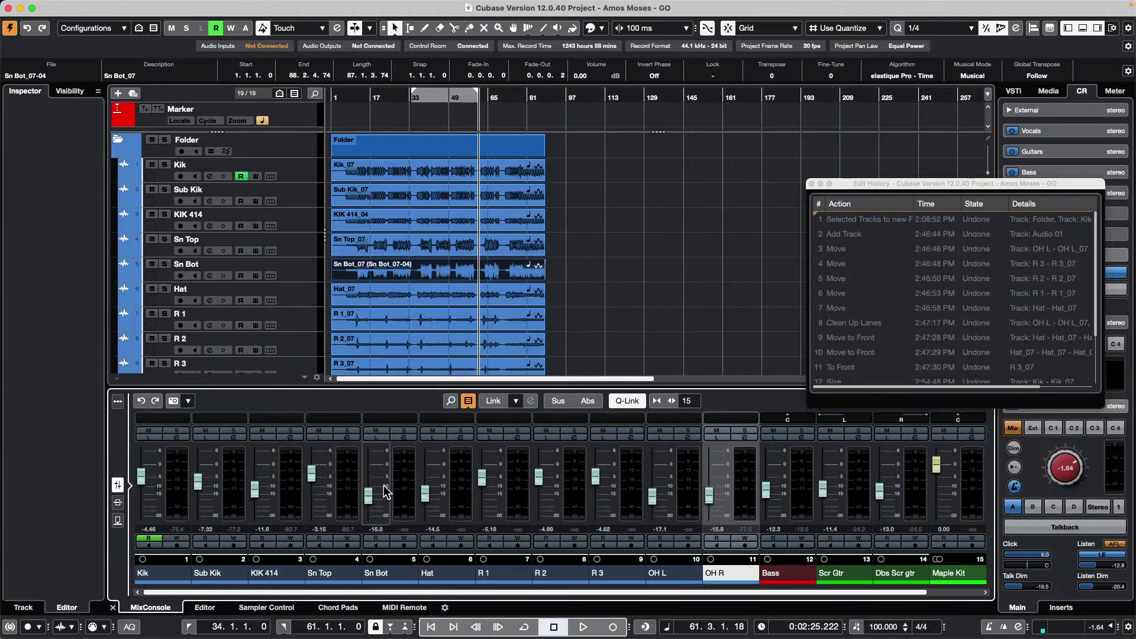
# Raise the Hat fader to 3.67 dB and set its EQ to -11.6 dB at 328.7 Hz and 14.0 dB at 5689 Hz.
pyautogui.moveTo(430, 493); pyautogui.dragTo(429, 457)
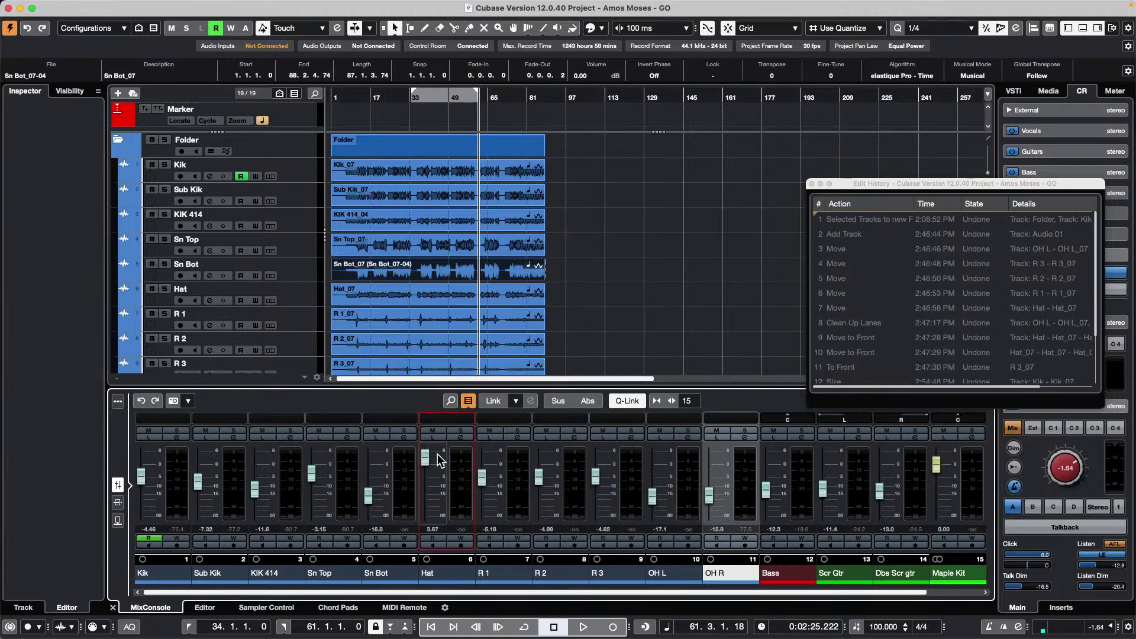
pyautogui.click(461, 437)
pyautogui.moveTo(736, 274); pyautogui.dragTo(733, 307)
pyautogui.moveTo(841, 281); pyautogui.dragTo(863, 231)
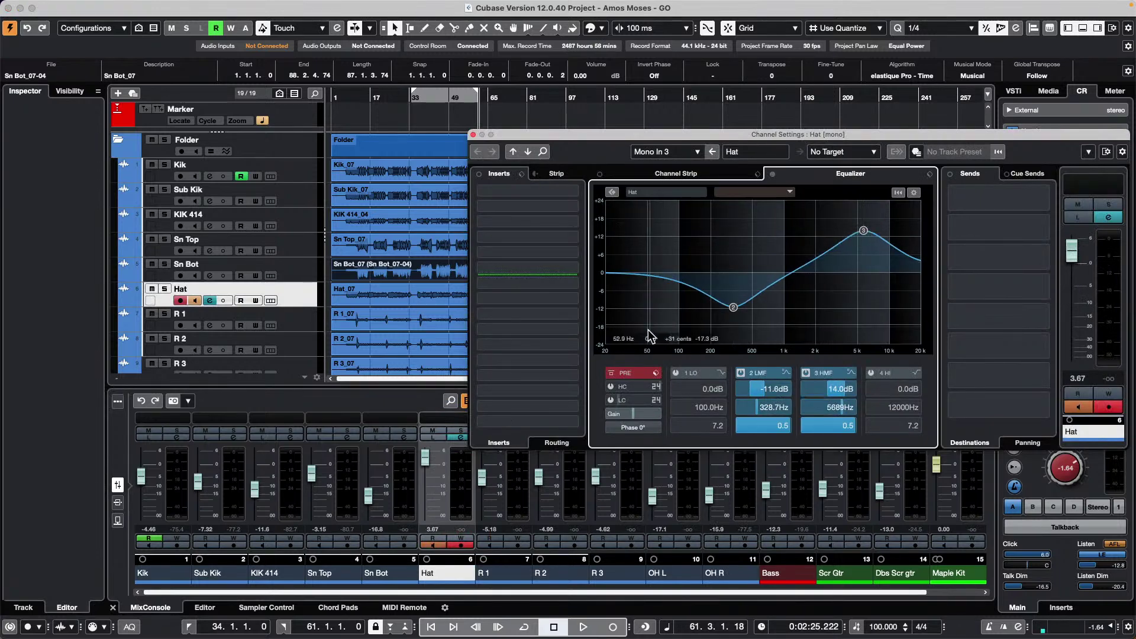
# Insert ModMachine in the Hat channel's first slot and set its delay to 1/1.
pyautogui.click(569, 191)
pyautogui.click(509, 251)
pyautogui.click(524, 262)
pyautogui.moveTo(561, 196); pyautogui.dragTo(546, 214)
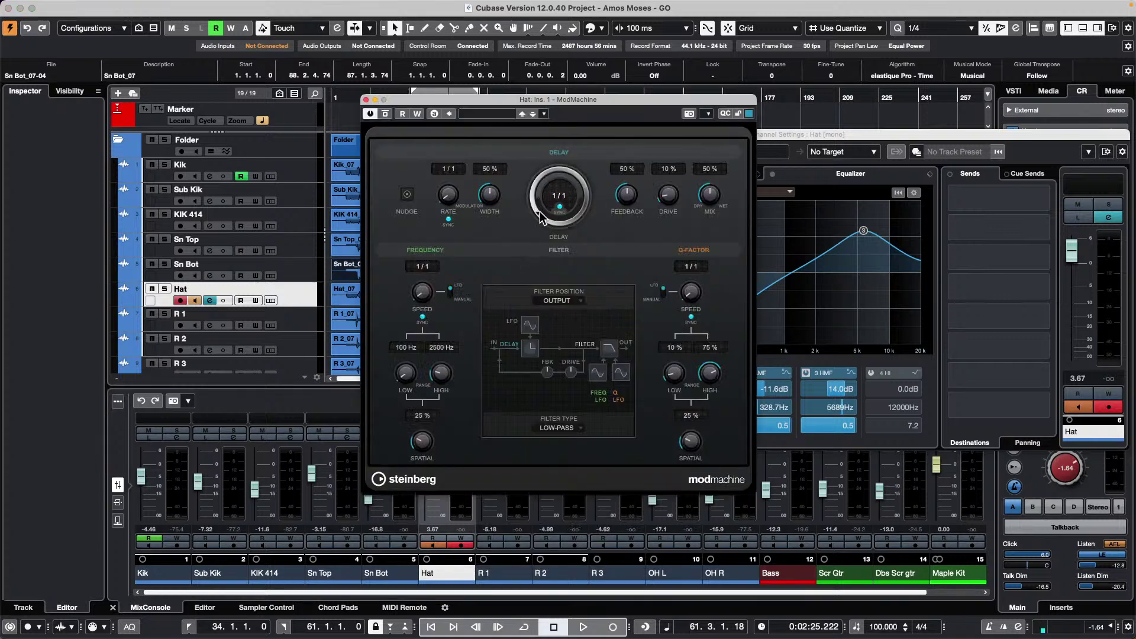
pyautogui.moveTo(554, 100); pyautogui.dragTo(915, 299)
# Add a Compressor to the Hat channel strip and set its threshold to -28.7 dB.
pyautogui.click(697, 175)
pyautogui.click(683, 205)
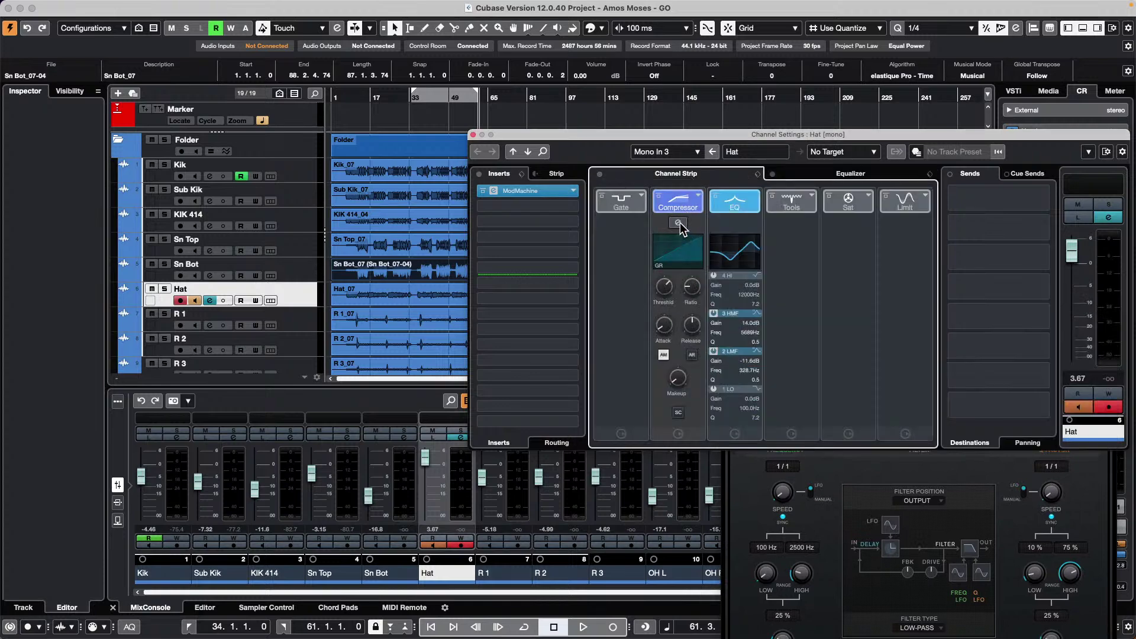
pyautogui.click(684, 239)
pyautogui.moveTo(830, 271); pyautogui.dragTo(815, 285)
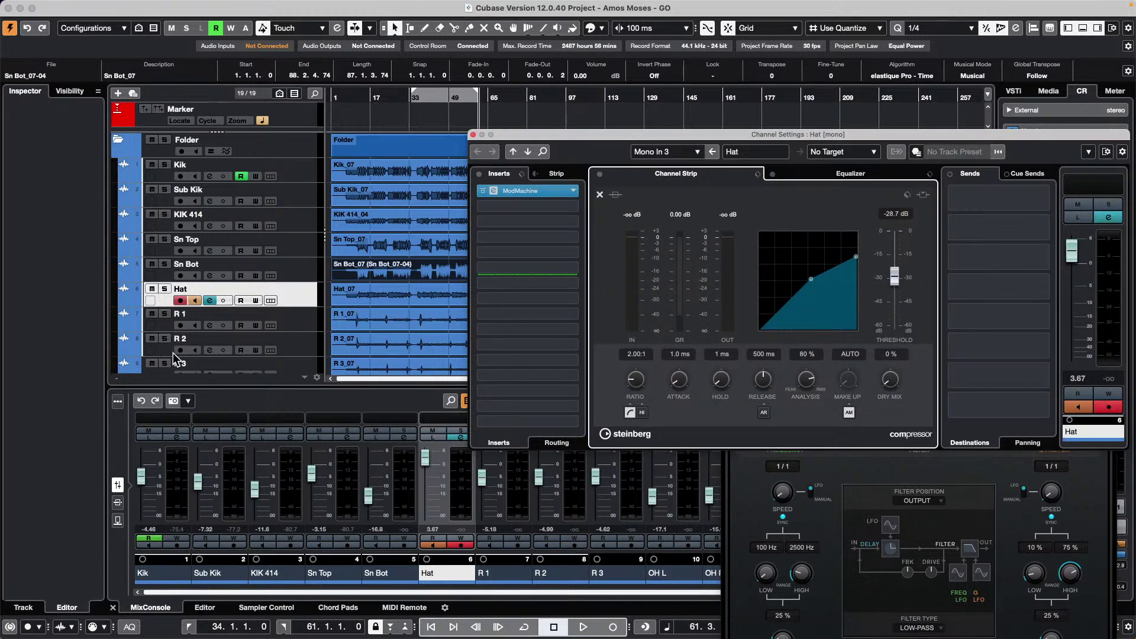
# Undo the Hat channel's compressor, ModMachine, EQ and fader changes with the MixConsole undo.
pyautogui.click(142, 405)
pyautogui.click(141, 404)
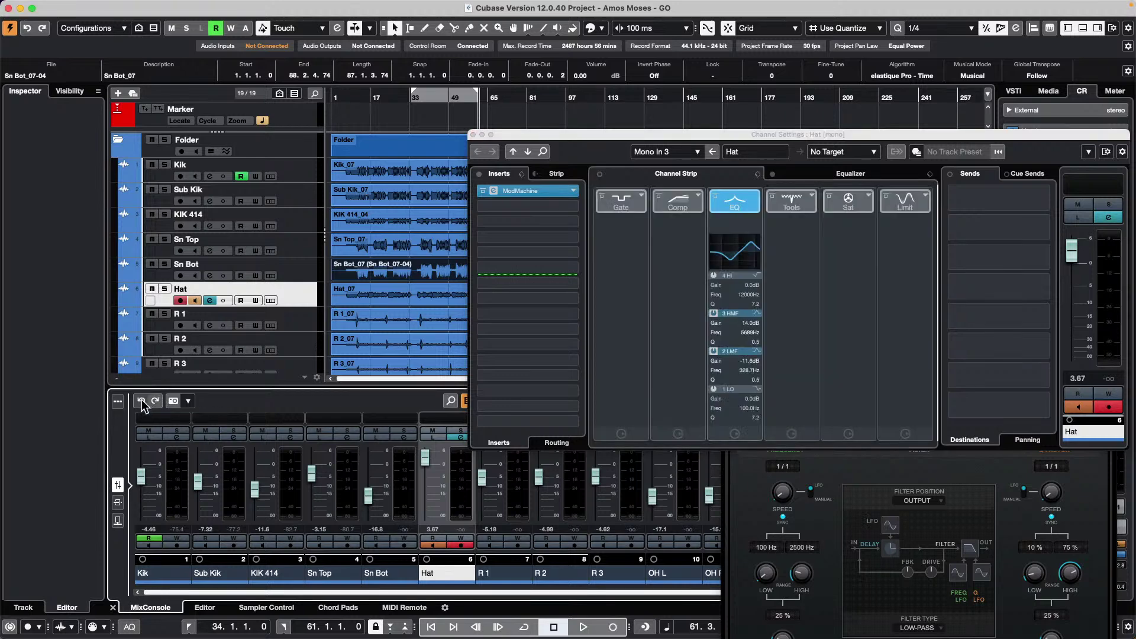
pyautogui.click(141, 405)
pyautogui.click(141, 404)
pyautogui.click(141, 404)
pyautogui.click(142, 404)
pyautogui.click(141, 404)
pyautogui.click(141, 404)
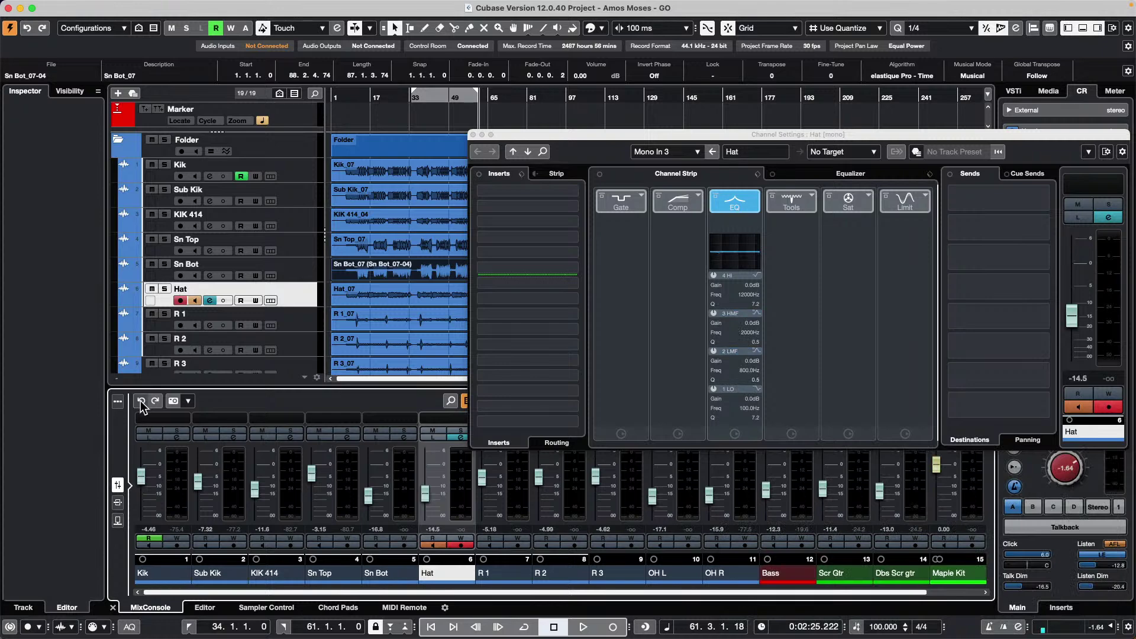
# Return to the arrangement, move the Sn Bot event to bar 91 and undo the move.
pyautogui.click(460, 270)
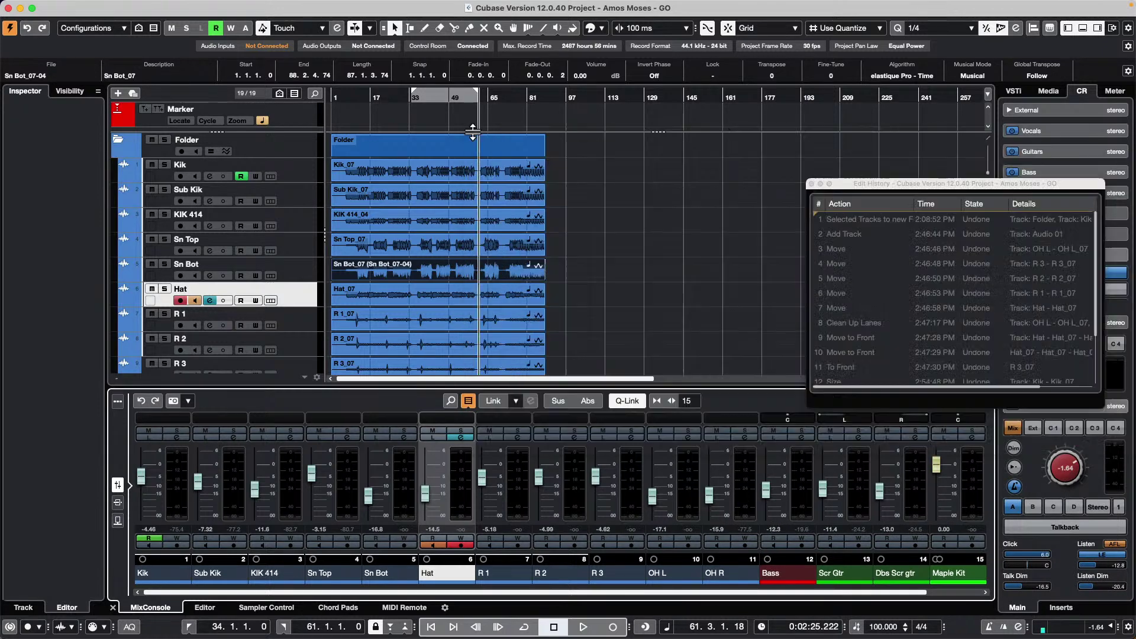
pyautogui.moveTo(460, 270); pyautogui.dragTo(679, 271)
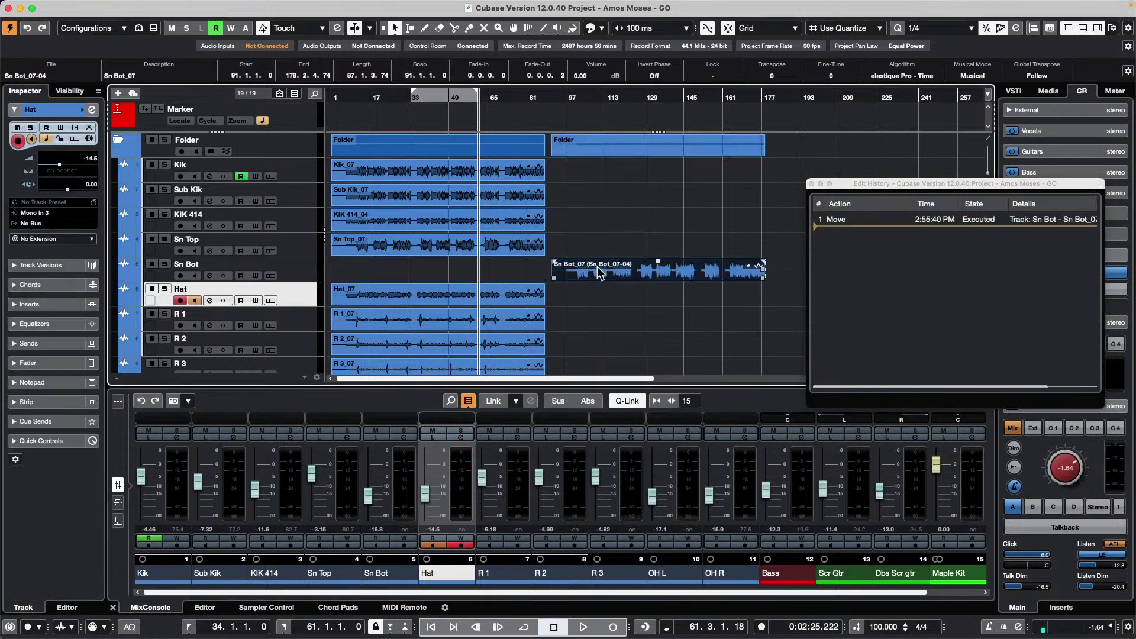
pyautogui.press('super+z')
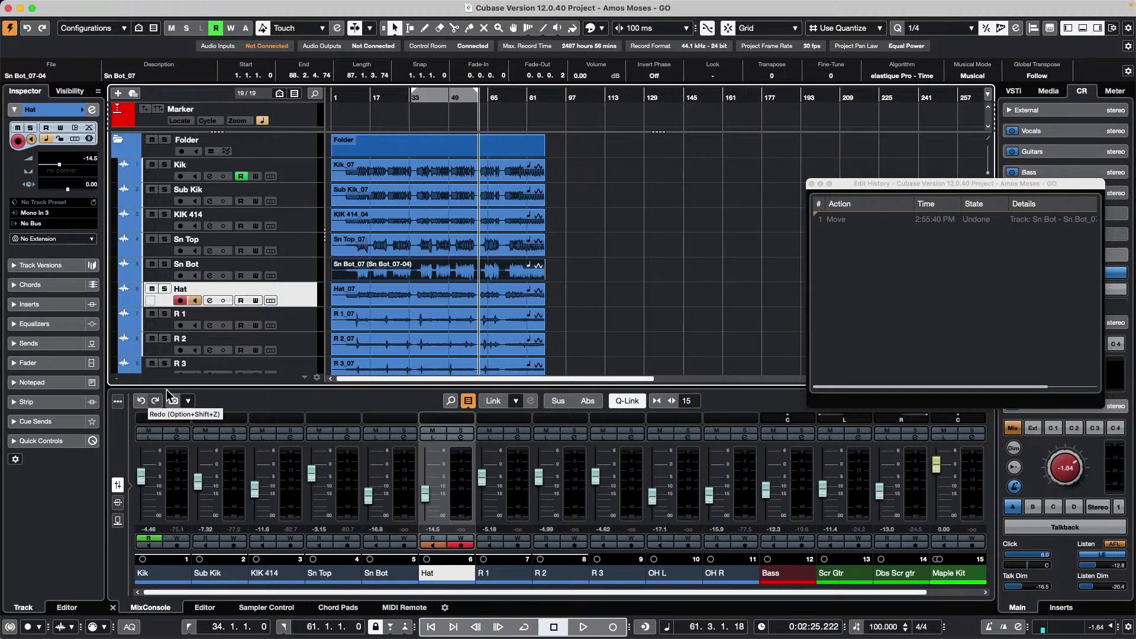
# Set the KIK 414 fader to 2.90, Sn Top to -15.7 and Sn Bot to 6.02 dB, and undo these mixer changes.
pyautogui.click(155, 401)
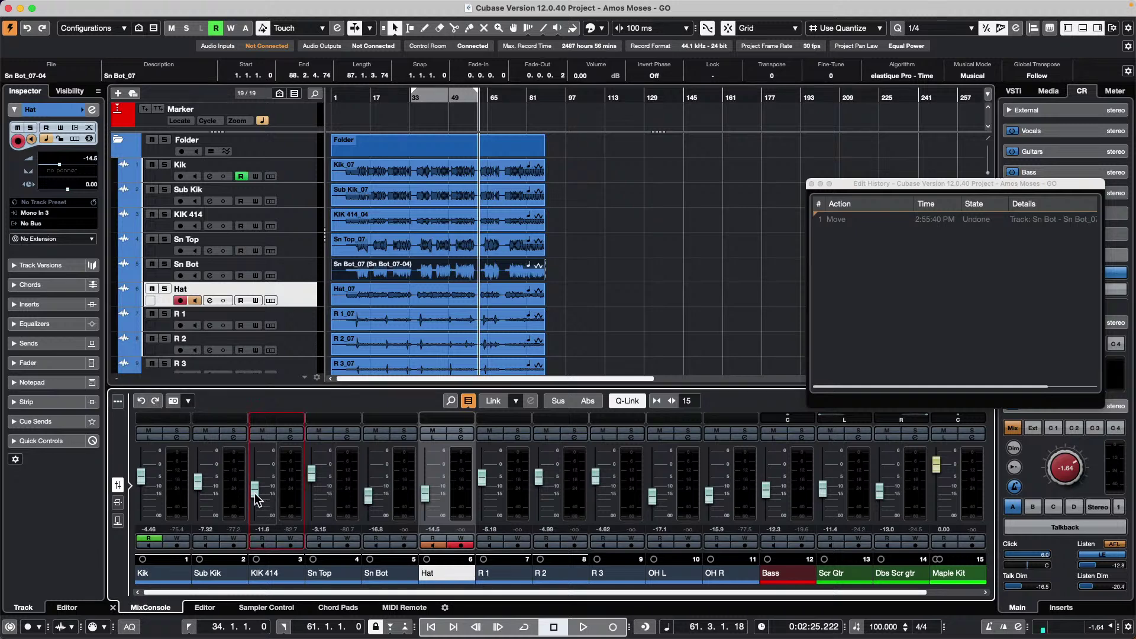
pyautogui.moveTo(311, 474); pyautogui.dragTo(307, 511)
pyautogui.moveTo(368, 495); pyautogui.dragTo(370, 441)
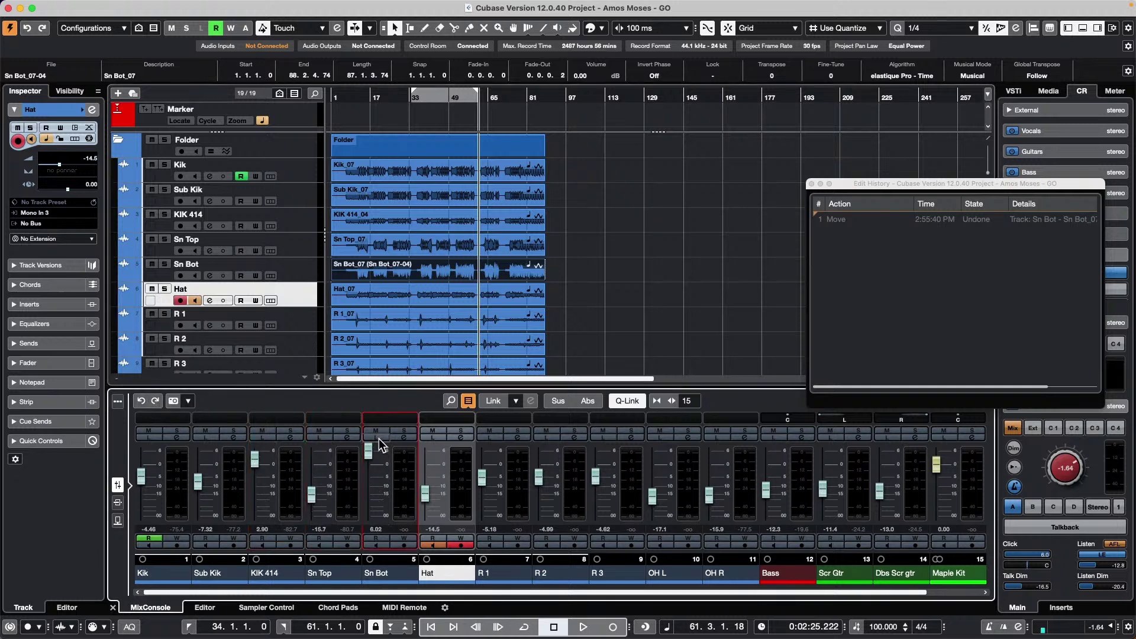
pyautogui.hotkey('alt', 'z')
pyautogui.hotkey('alt', 'z')
pyautogui.hotkey('alt', 'z')
# Raise the Sn Top fader to 5.64 dB and the Sn Bot, Hat, R 1, R 3 and OH L faders to 6.02 dB.
pyautogui.moveTo(311, 473); pyautogui.dragTo(311, 452)
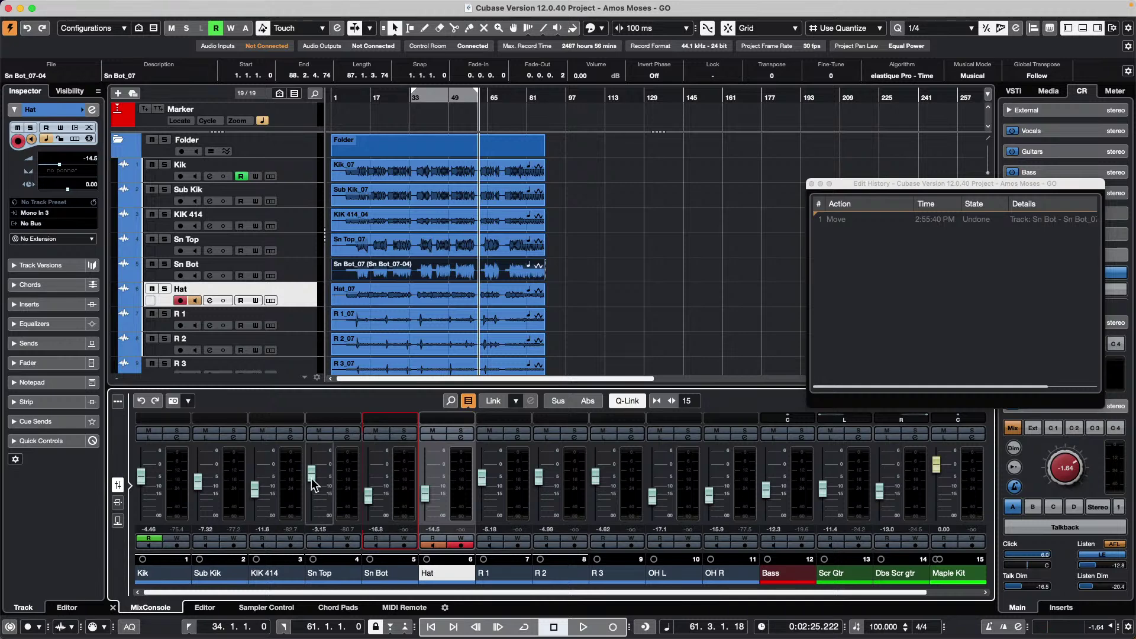
pyautogui.moveTo(368, 495); pyautogui.dragTo(425, 451)
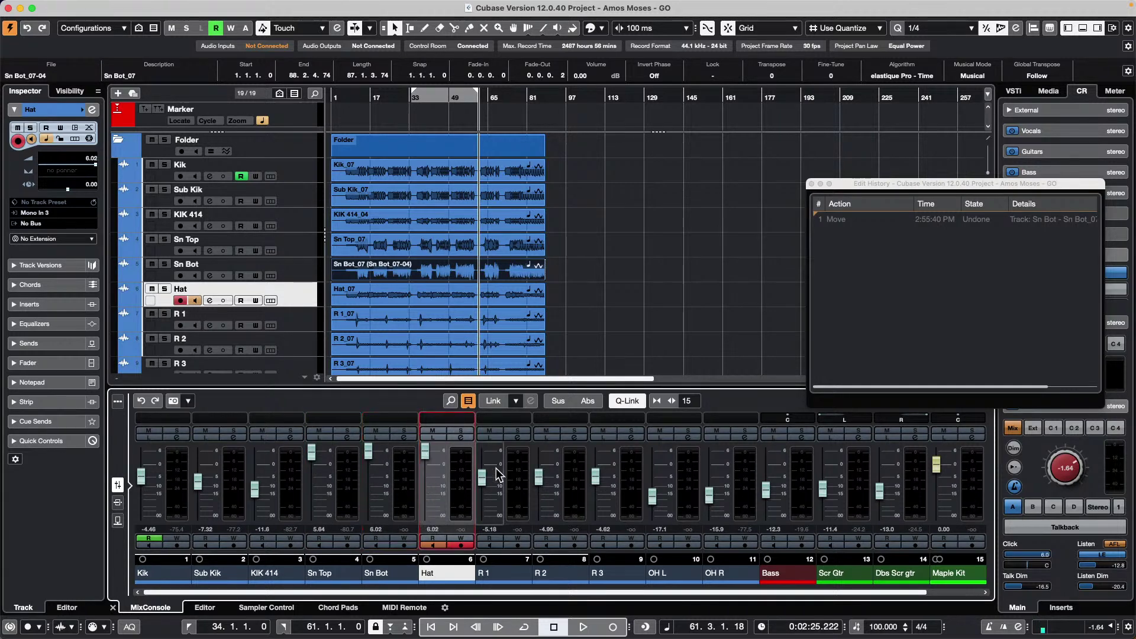
pyautogui.moveTo(482, 477); pyautogui.dragTo(482, 451)
pyautogui.moveTo(598, 476); pyautogui.dragTo(596, 451)
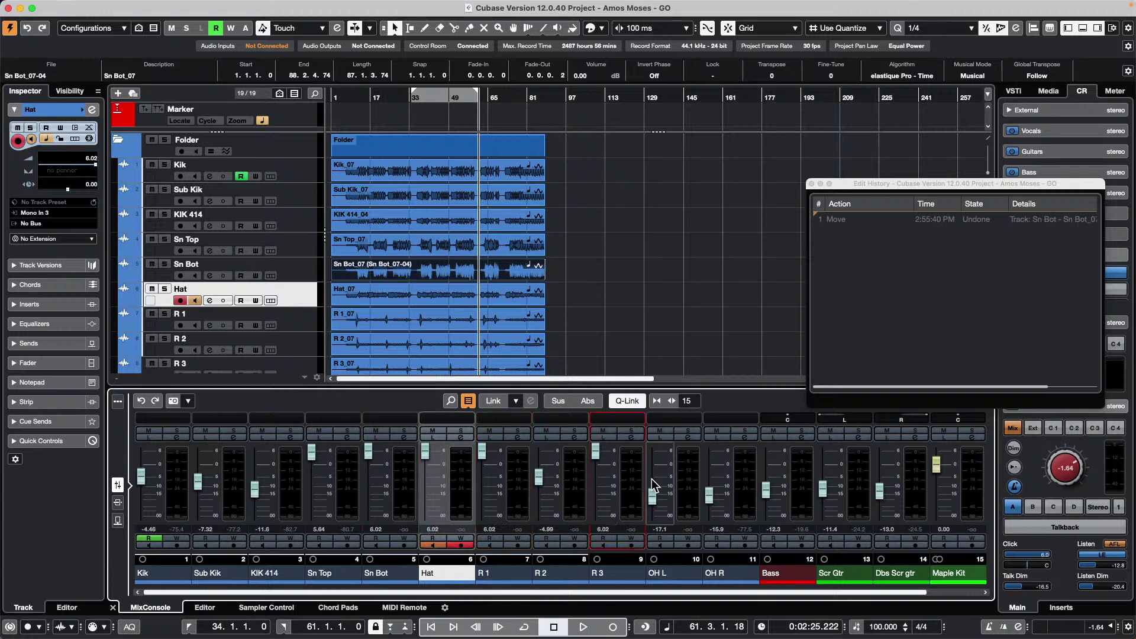
pyautogui.moveTo(652, 496); pyautogui.dragTo(652, 451)
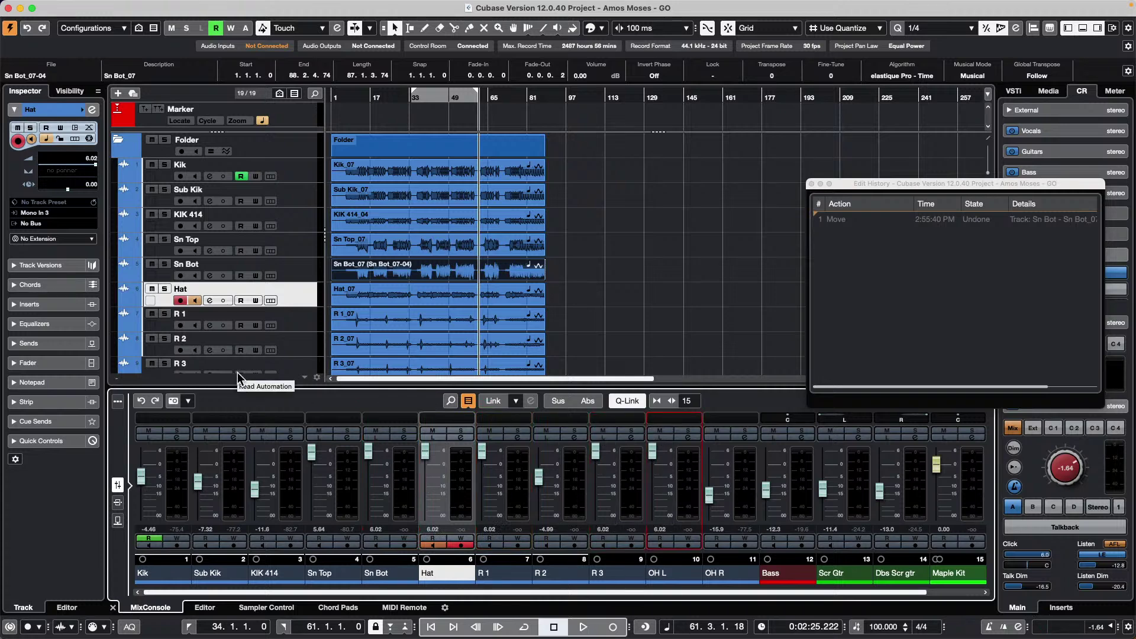
# Undo the fader changes on Sn Top, Sn Bot, Hat, R 1, R 3 and OH L.
pyautogui.press('super+z')
pyautogui.press('super+z')
pyautogui.press('super+z')
pyautogui.press('super+z')
pyautogui.press('super+z')
pyautogui.press('super+z')
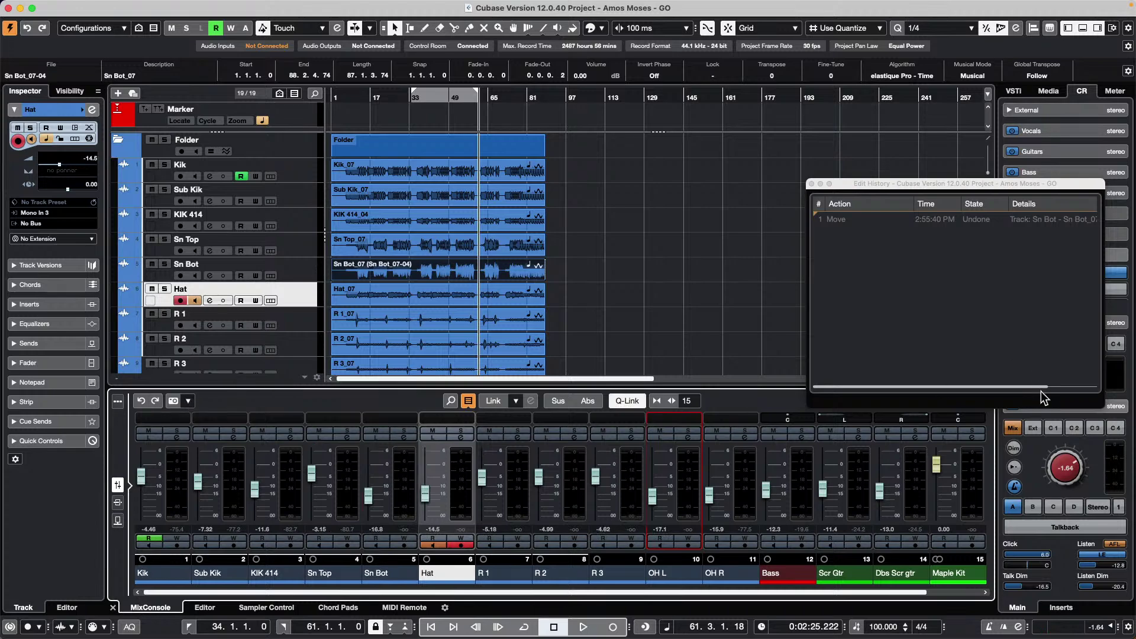
# Close the Edit History and show the MixConsole's own History in a separate MixConsole window.
pyautogui.click(812, 183)
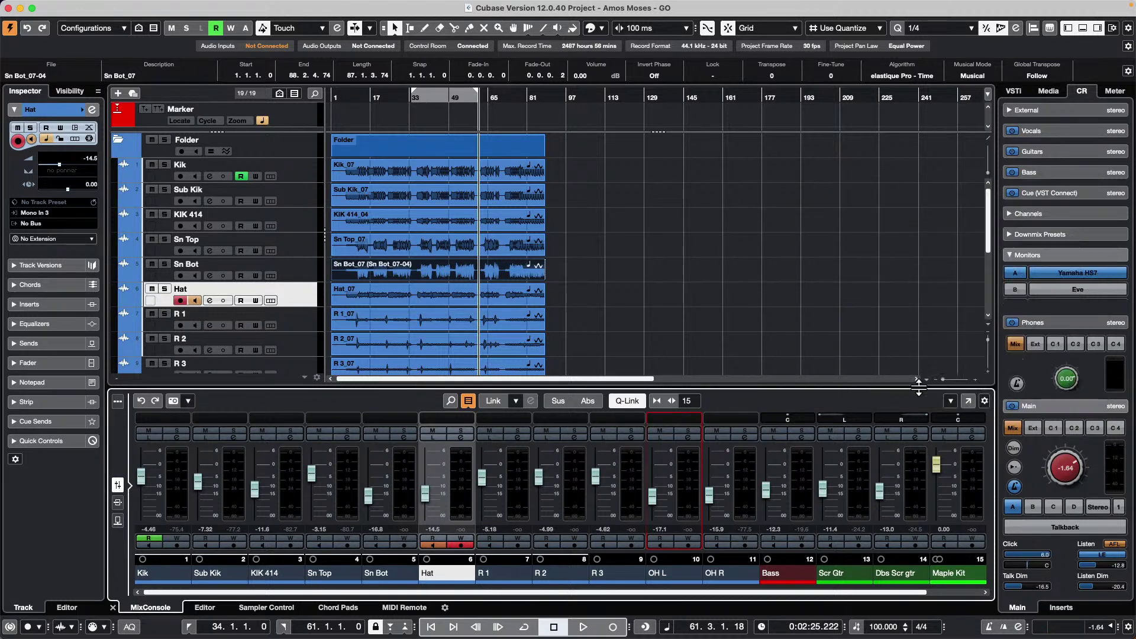
pyautogui.click(968, 402)
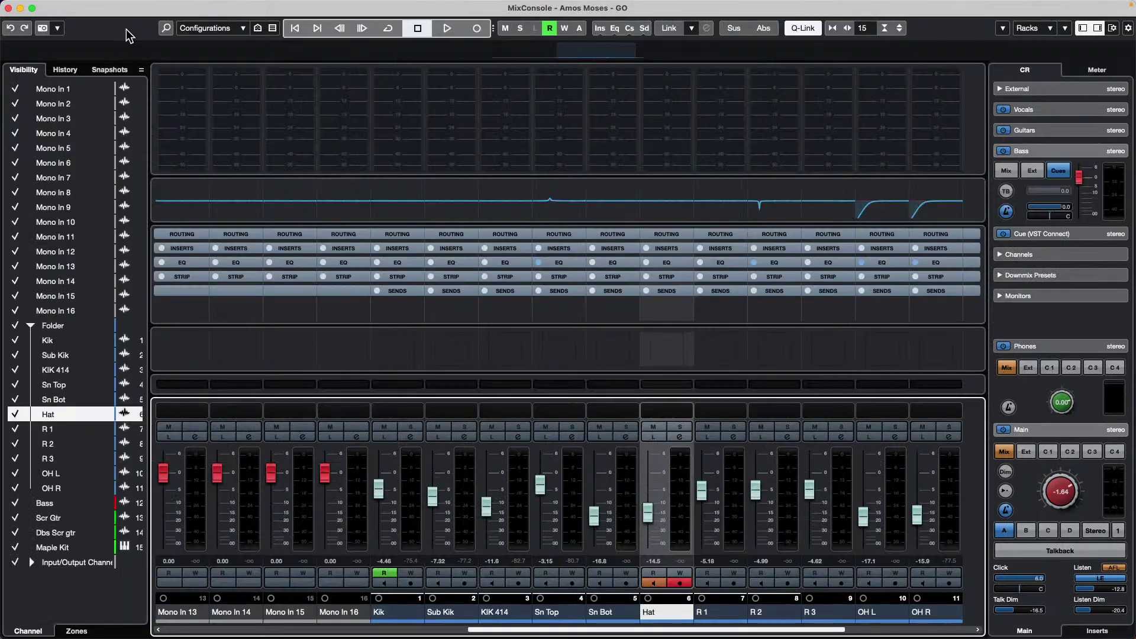
pyautogui.click(61, 70)
# Set the fader levels of Kik to -8.31, Sub Kik to -0.39, KIK 414 to -23.3, Sn Top to 2.16 and Sn Bot to 1.50 dB.
pyautogui.moveTo(379, 489); pyautogui.dragTo(433, 474)
pyautogui.moveTo(487, 507); pyautogui.dragTo(487, 524)
pyautogui.moveTo(540, 484); pyautogui.dragTo(539, 465)
pyautogui.moveTo(606, 516); pyautogui.dragTo(606, 473)
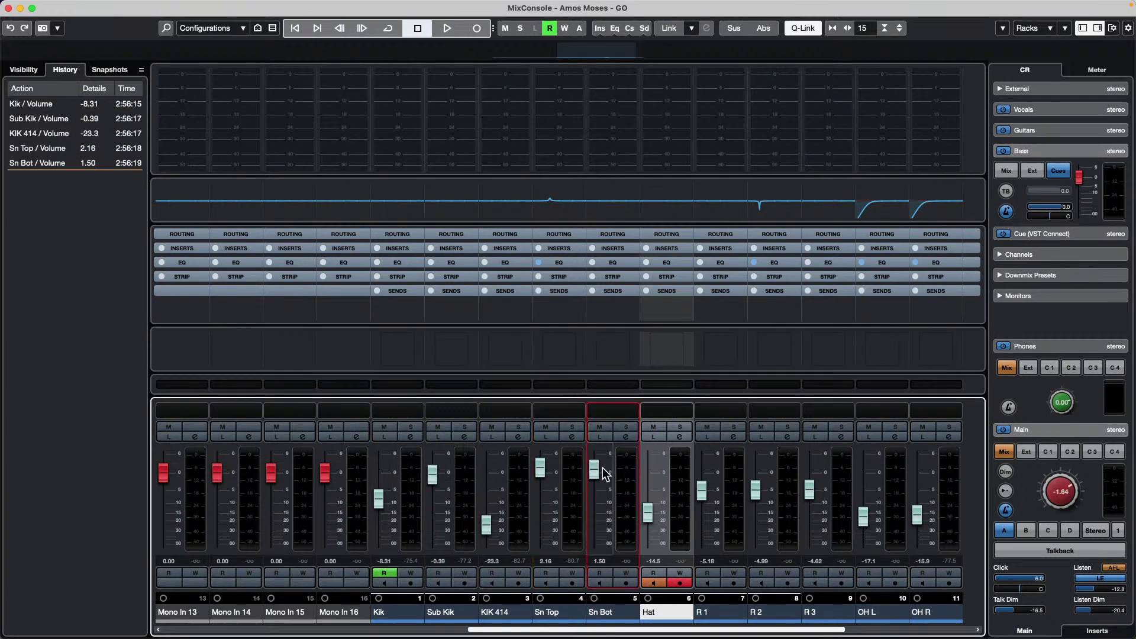
# Revert all five volume changes through the MixConsole History and close the MixConsole window.
pyautogui.moveTo(49, 170)
pyautogui.mouseDown()
pyautogui.moveTo(66, 120)
pyautogui.moveTo(63, 153)
pyautogui.moveTo(63, 86)
pyautogui.mouseUp()
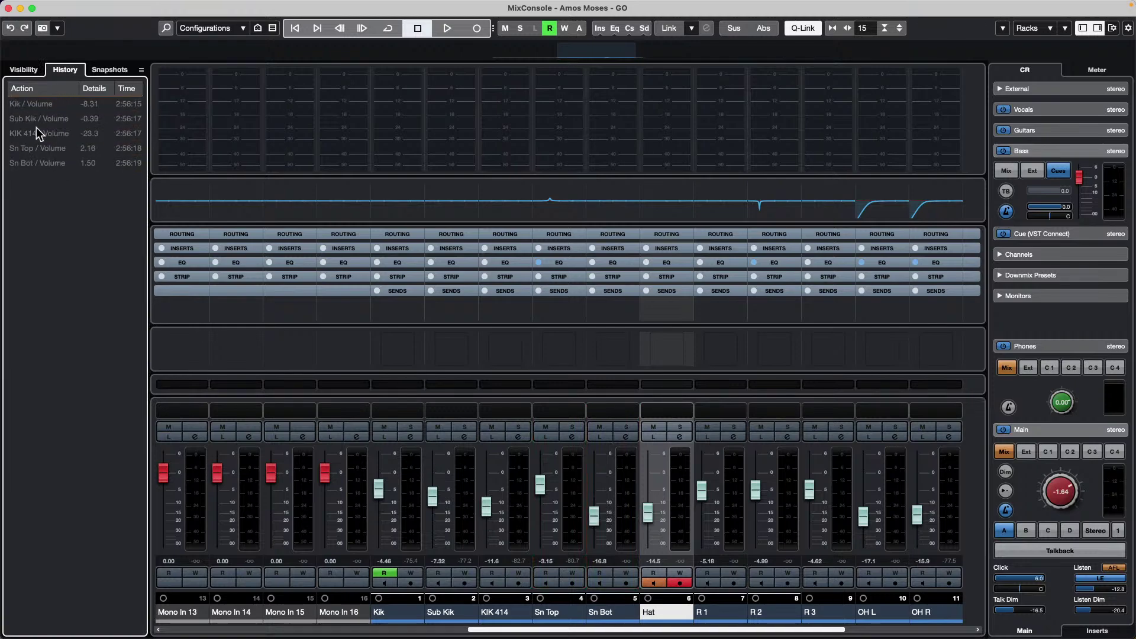
pyautogui.click(9, 8)
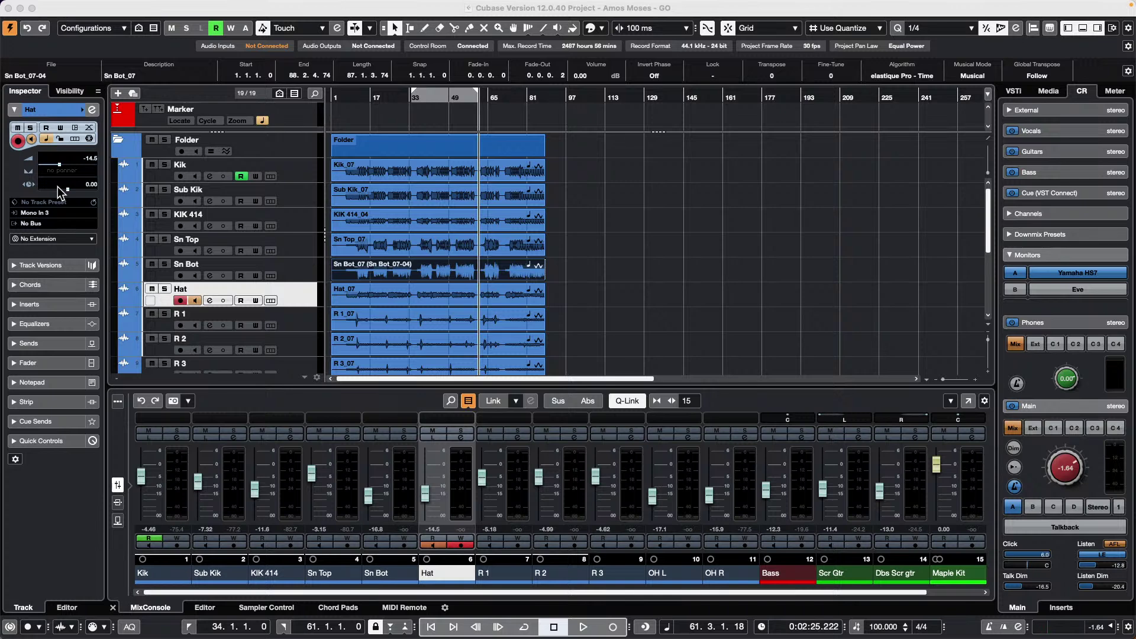
# Show the Control Room inserts, open the SuperVision plug-in and check its list of presets.
pyautogui.moveTo(669, 6)
pyautogui.click(1065, 608)
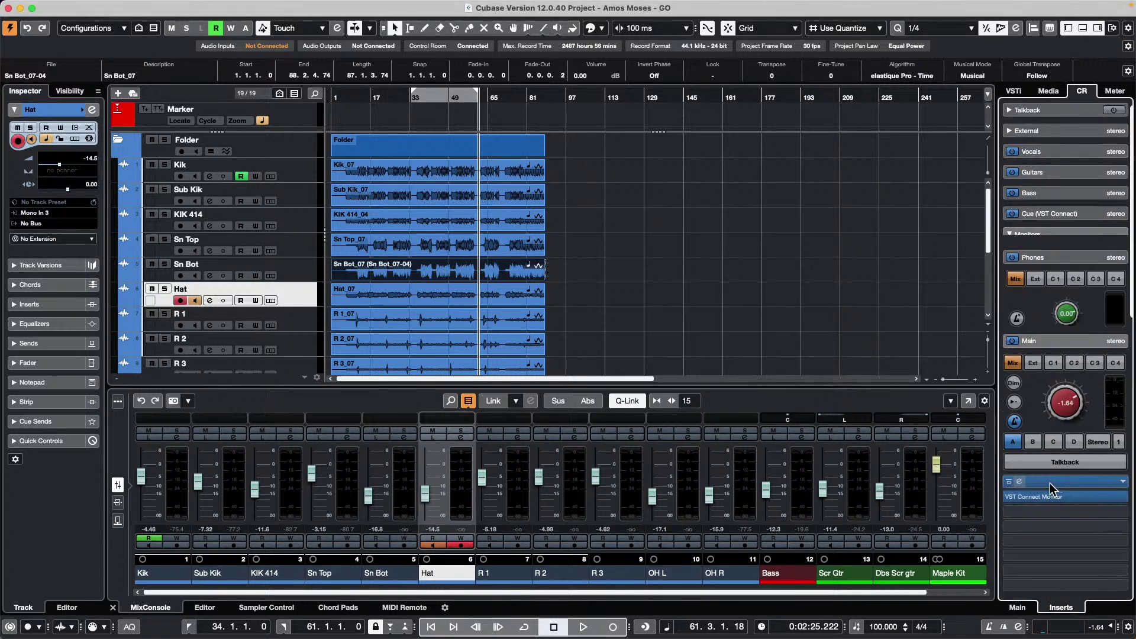
pyautogui.click(1056, 481)
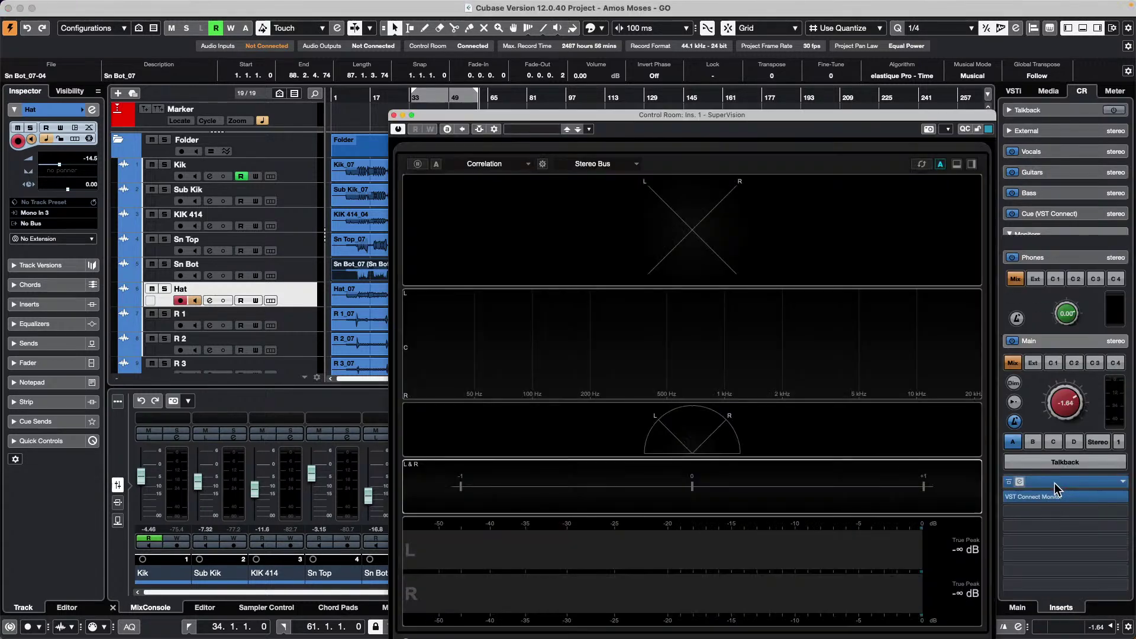
pyautogui.click(552, 130)
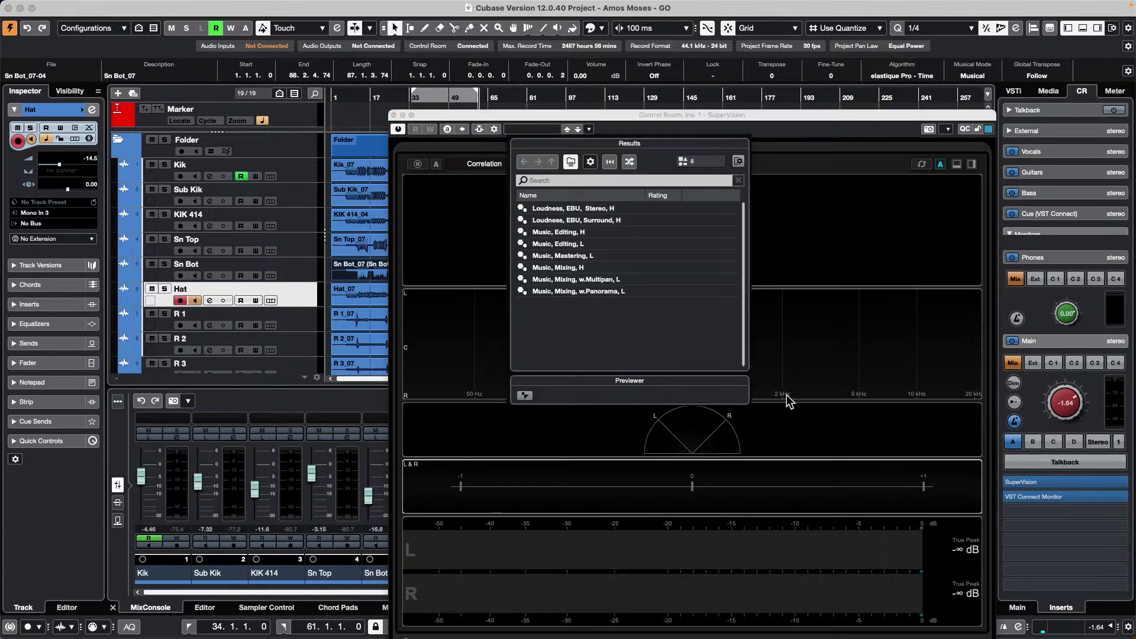
pyautogui.click(1060, 481)
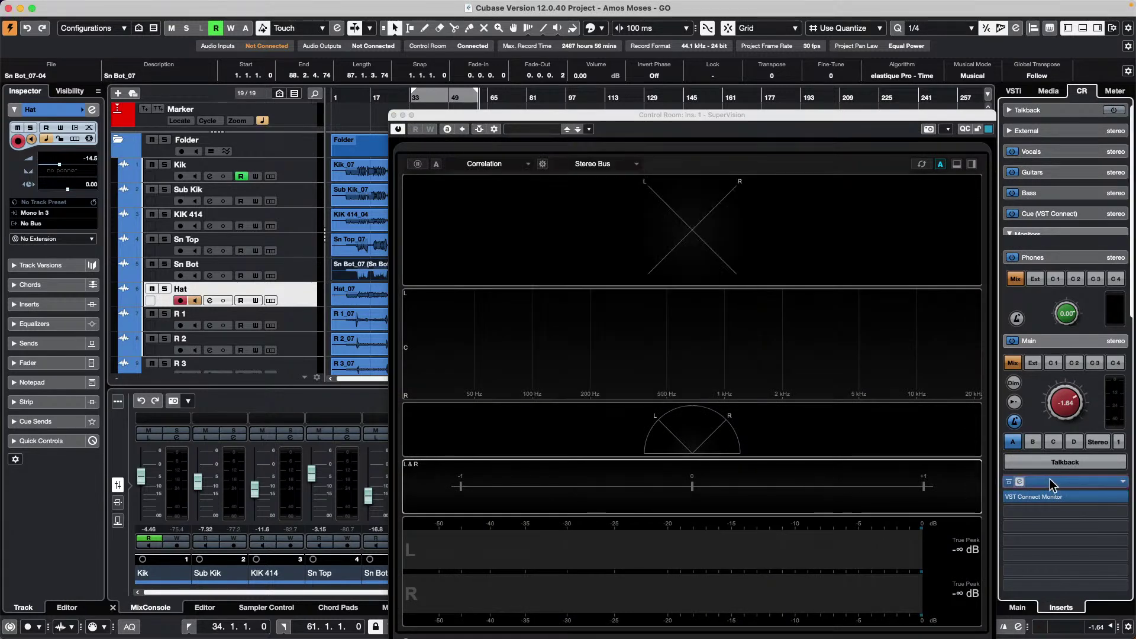
# Insert a second SuperVision analyzer in the third Control Room insert slot.
pyautogui.click(1048, 481)
pyautogui.click(1049, 481)
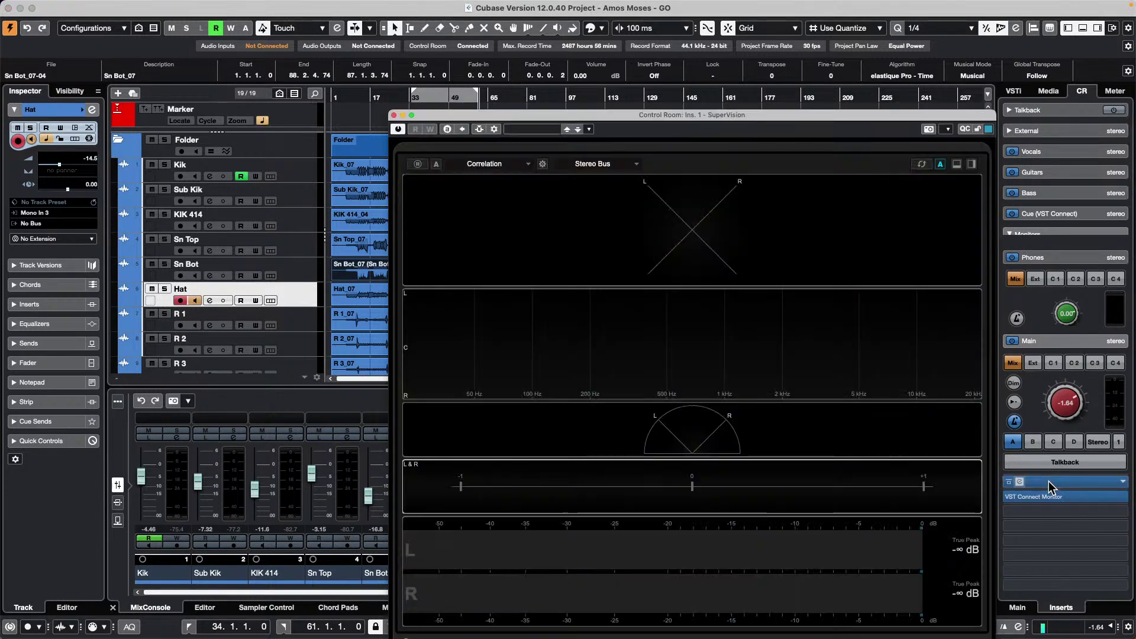
pyautogui.click(1062, 512)
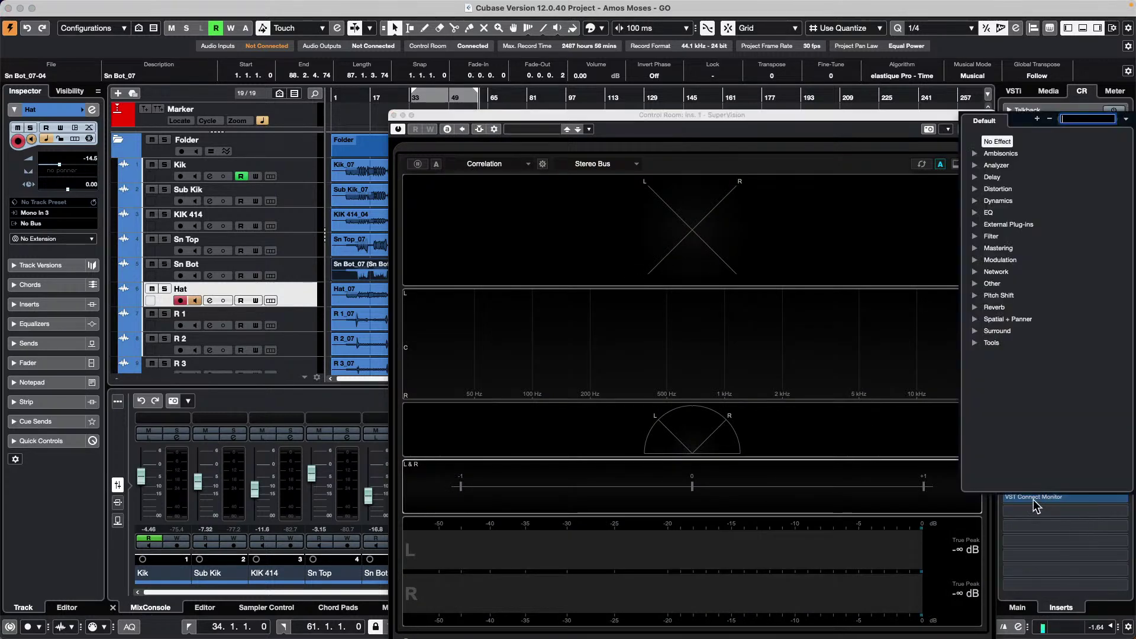
pyautogui.click(975, 165)
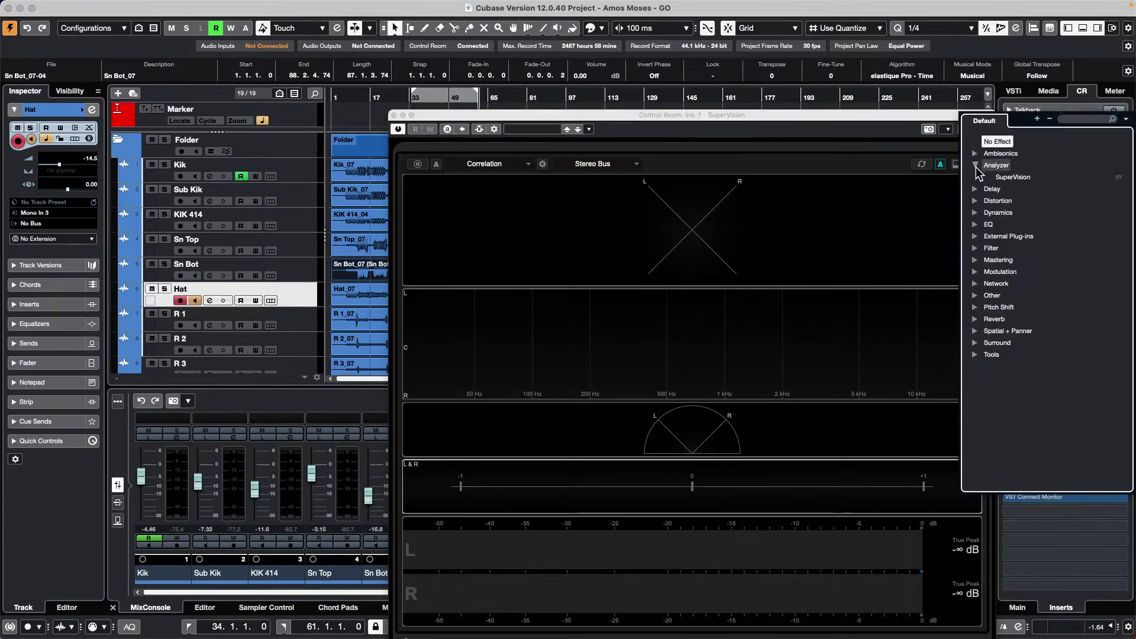
pyautogui.click(1016, 177)
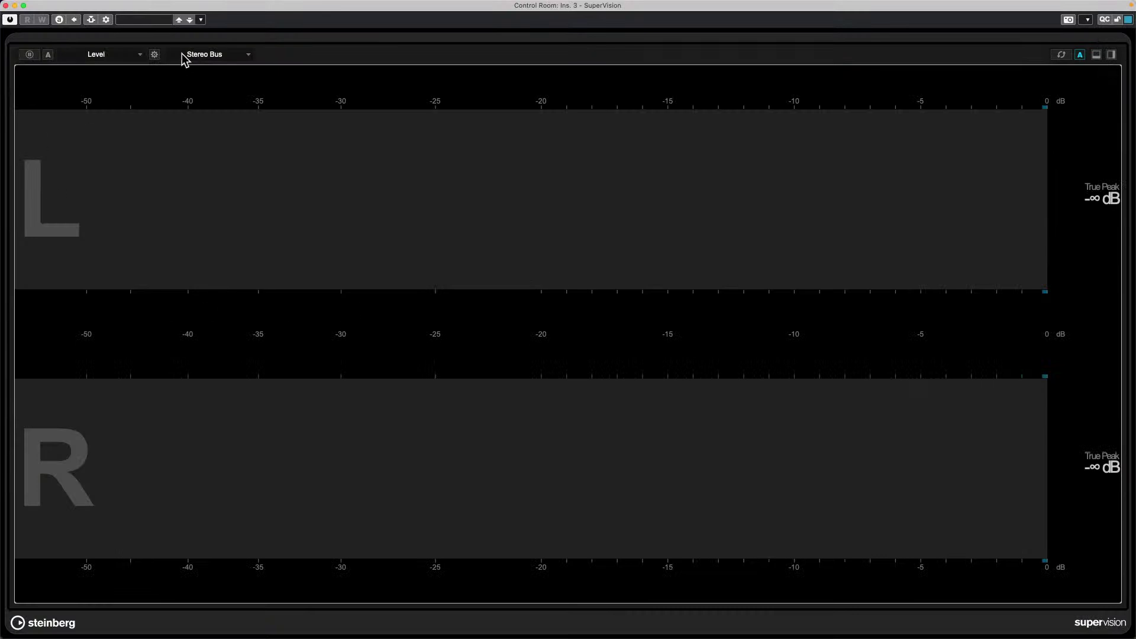
# Switch the new SuperVision's module from Level to Oscilloscope and arrange its reduced window over the project.
pyautogui.click(109, 54)
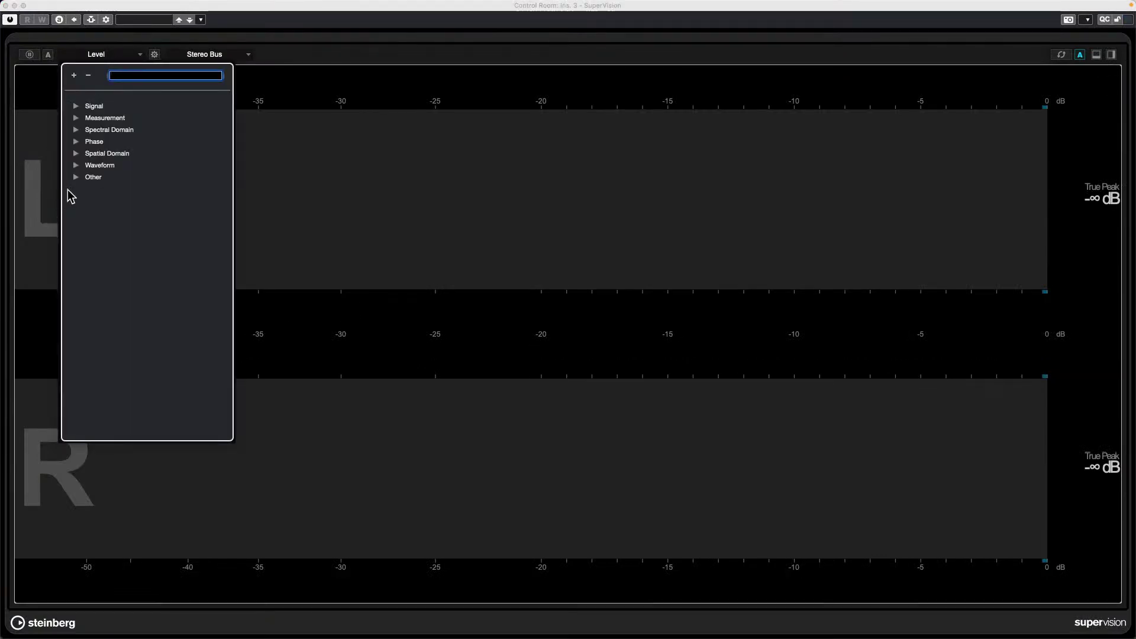
pyautogui.click(76, 177)
pyautogui.click(76, 165)
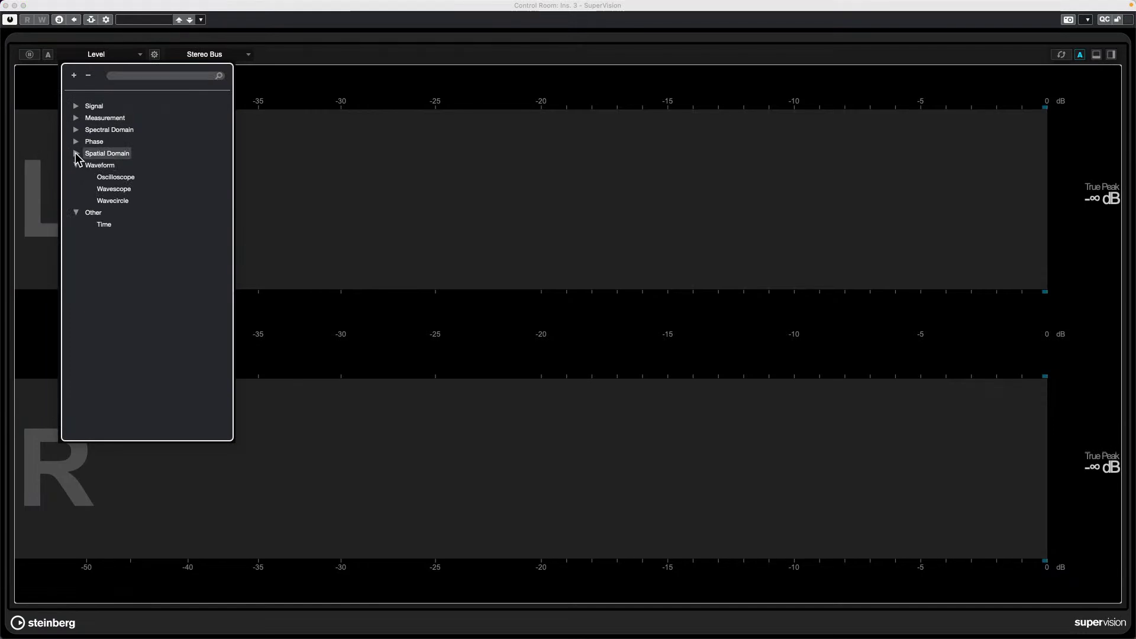
pyautogui.click(122, 179)
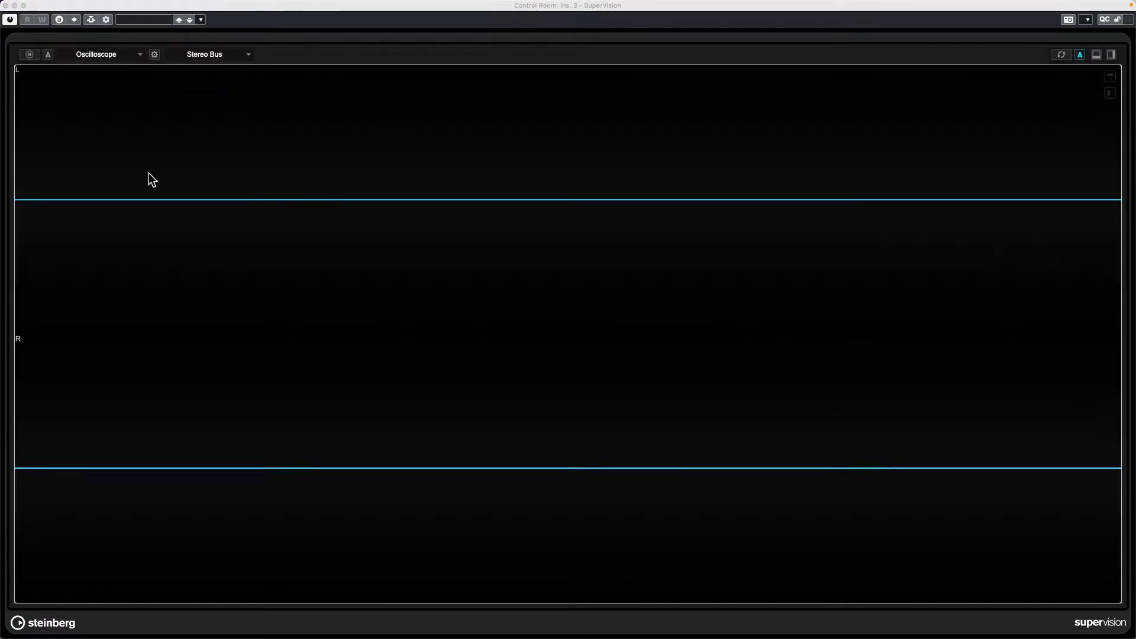
pyautogui.doubleClick(47, 5)
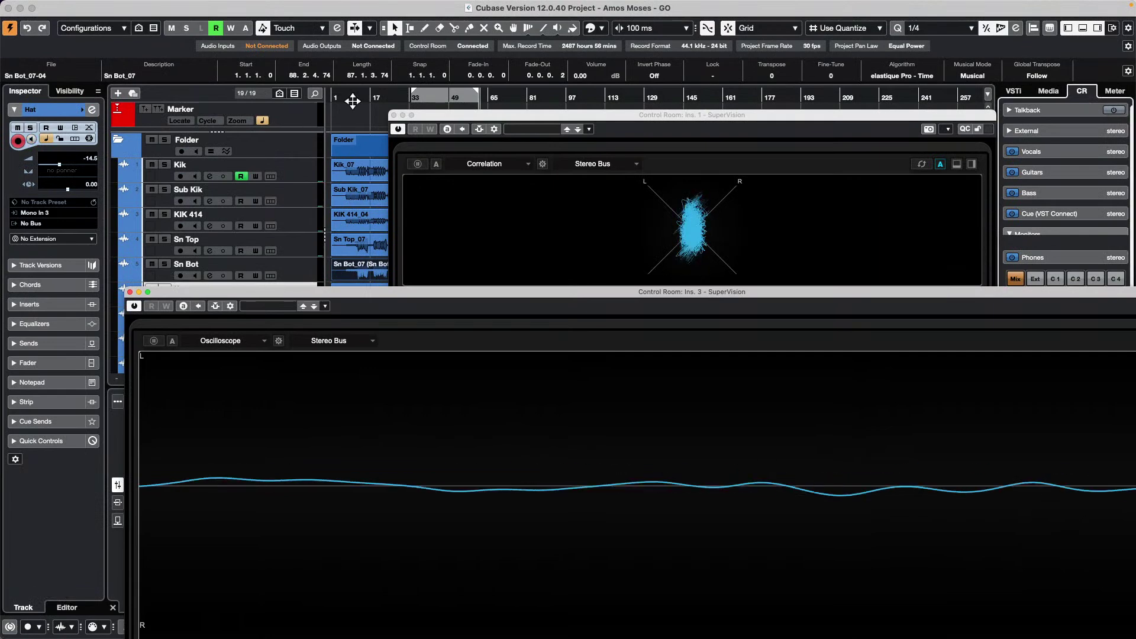
pyautogui.moveTo(486, 293); pyautogui.dragTo(440, 188)
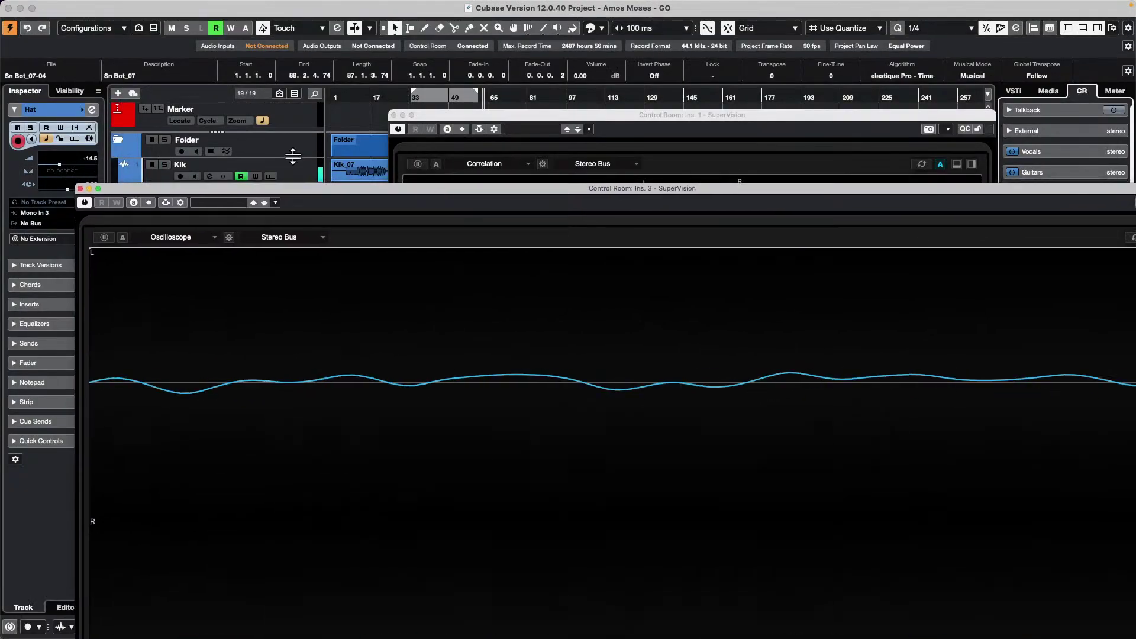
pyautogui.moveTo(313, 187); pyautogui.dragTo(225, 36)
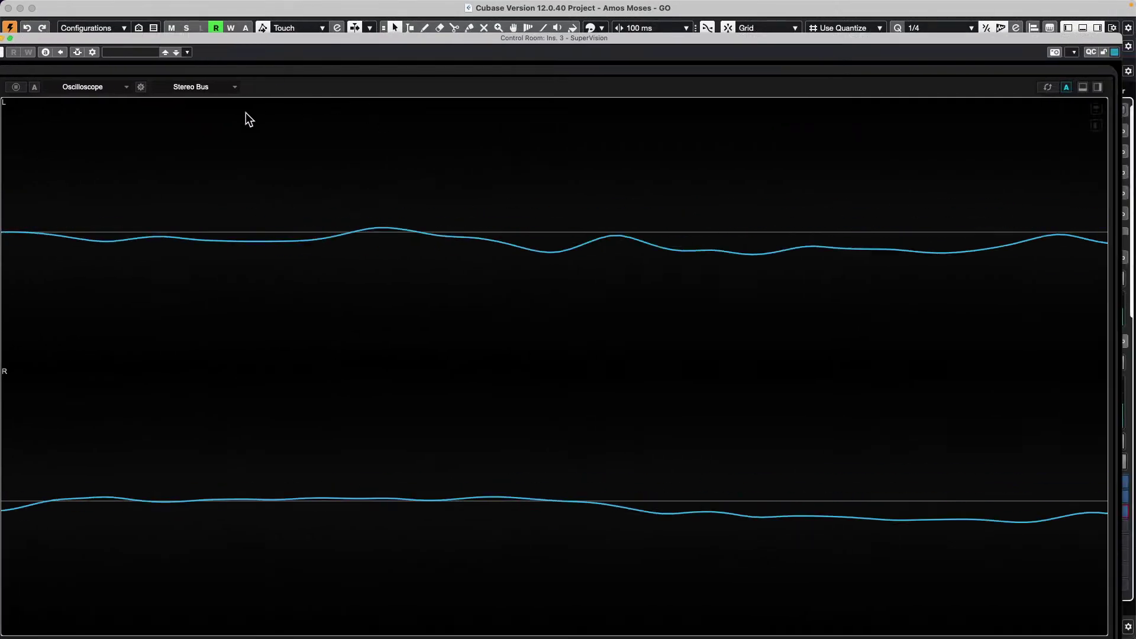
# Try oscilloscope module settings of 52% zoom, 52° phase, trigger R and a frequency of about 2182.1 Hz.
pyautogui.click(141, 87)
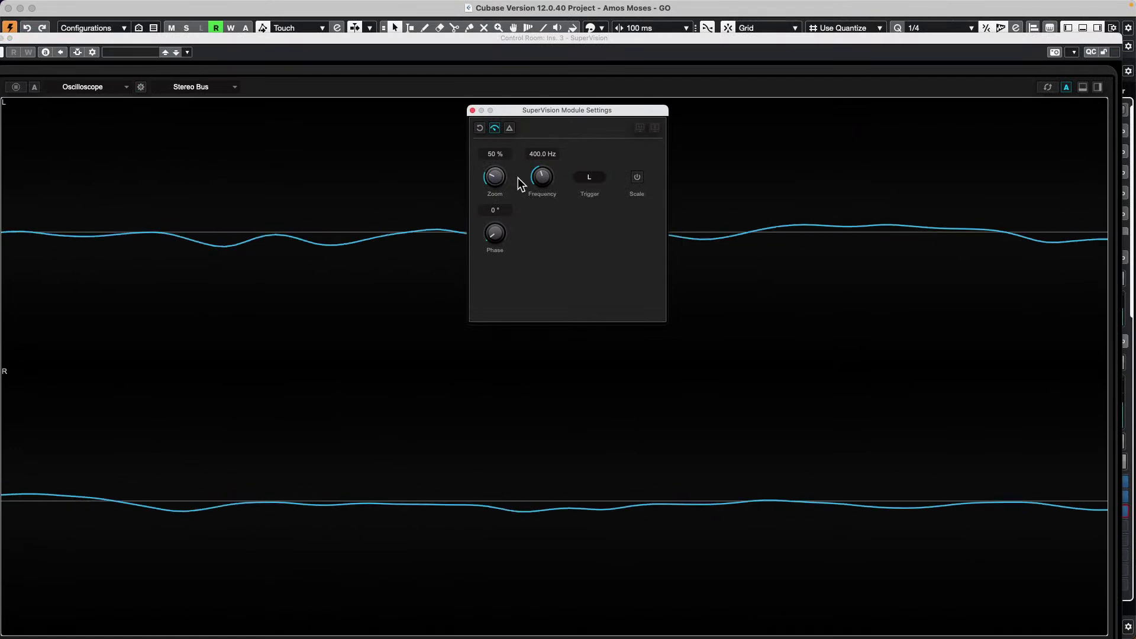
pyautogui.moveTo(495, 237); pyautogui.dragTo(499, 218)
pyautogui.click(493, 177)
pyautogui.moveTo(494, 179); pyautogui.dragTo(499, 131)
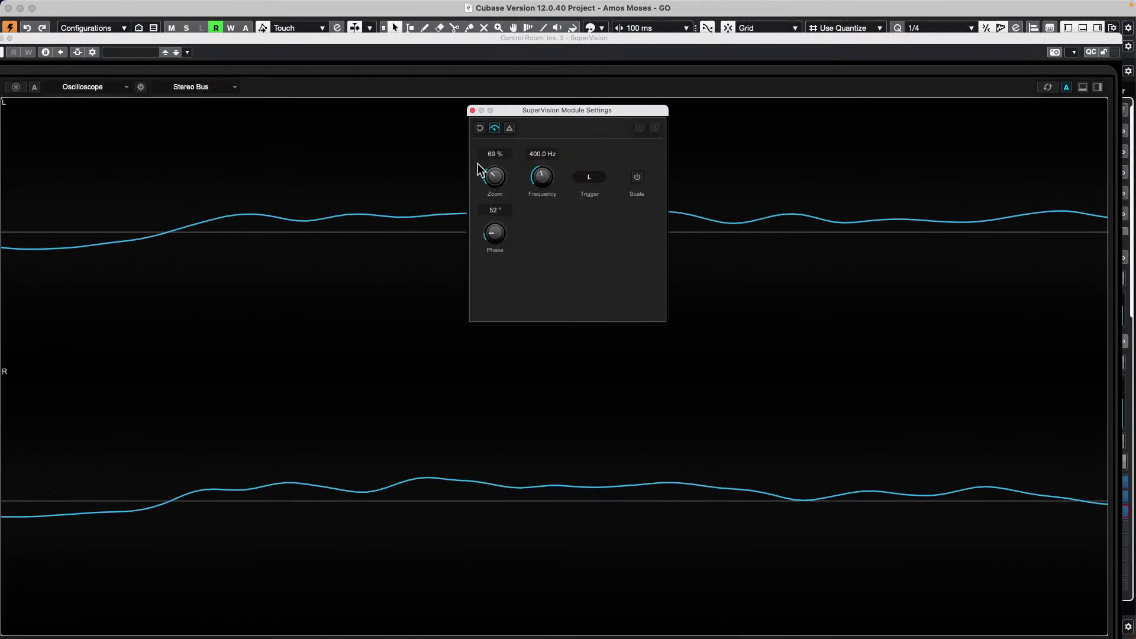
pyautogui.click(587, 179)
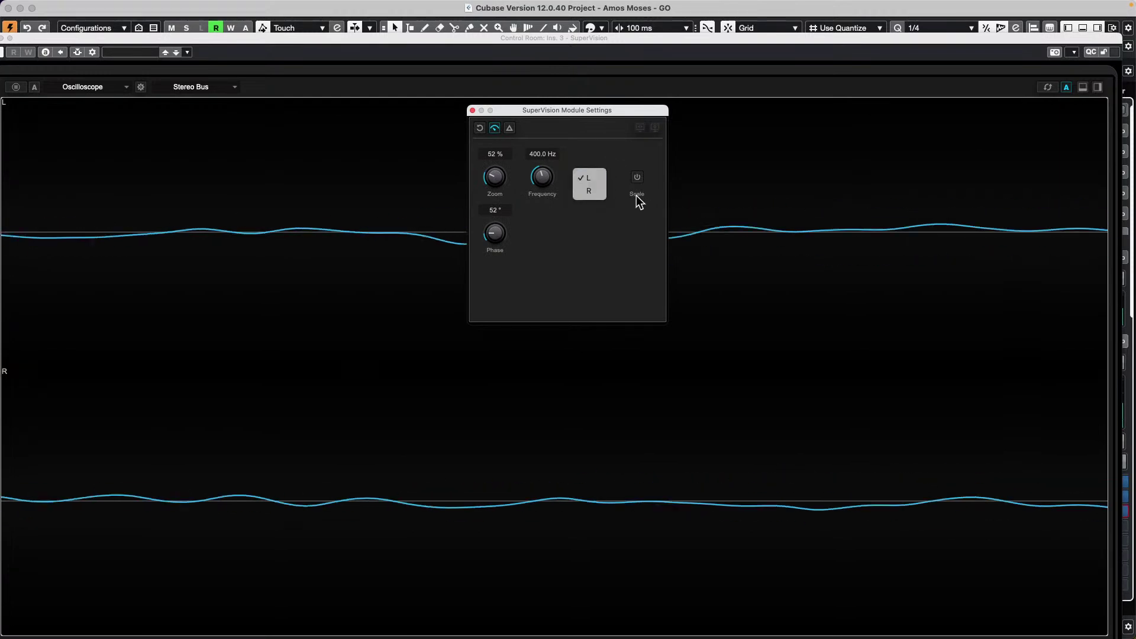
pyautogui.click(593, 198)
pyautogui.click(586, 177)
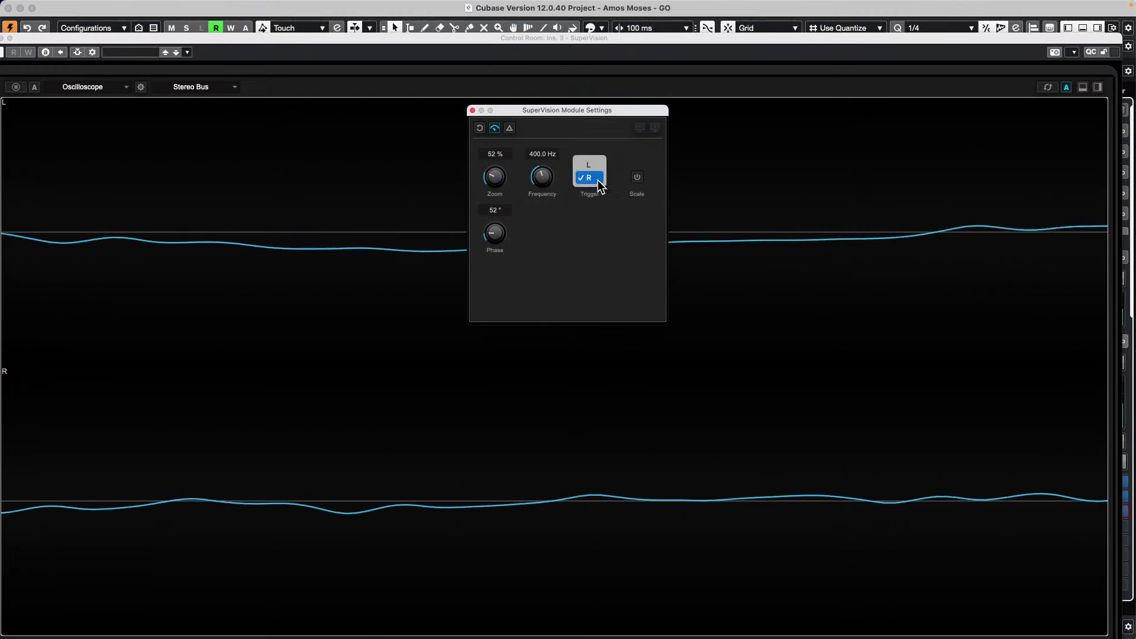
pyautogui.click(543, 179)
pyautogui.moveTo(543, 180); pyautogui.dragTo(548, 148)
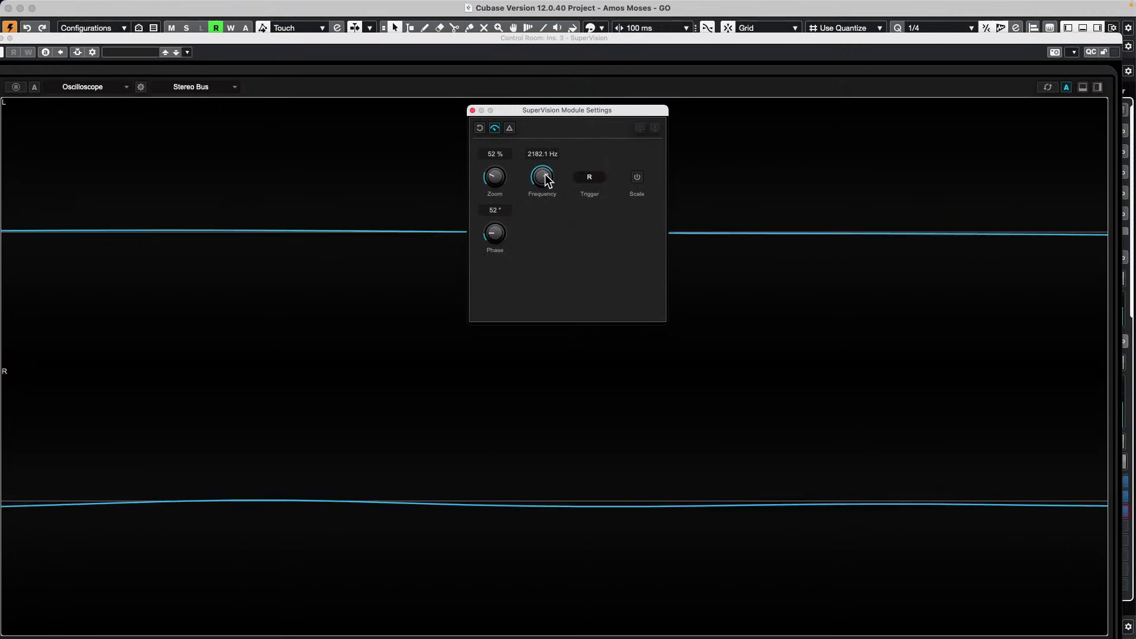
# Reset the oscilloscope module to its default settings and close the settings window.
pyautogui.click(478, 129)
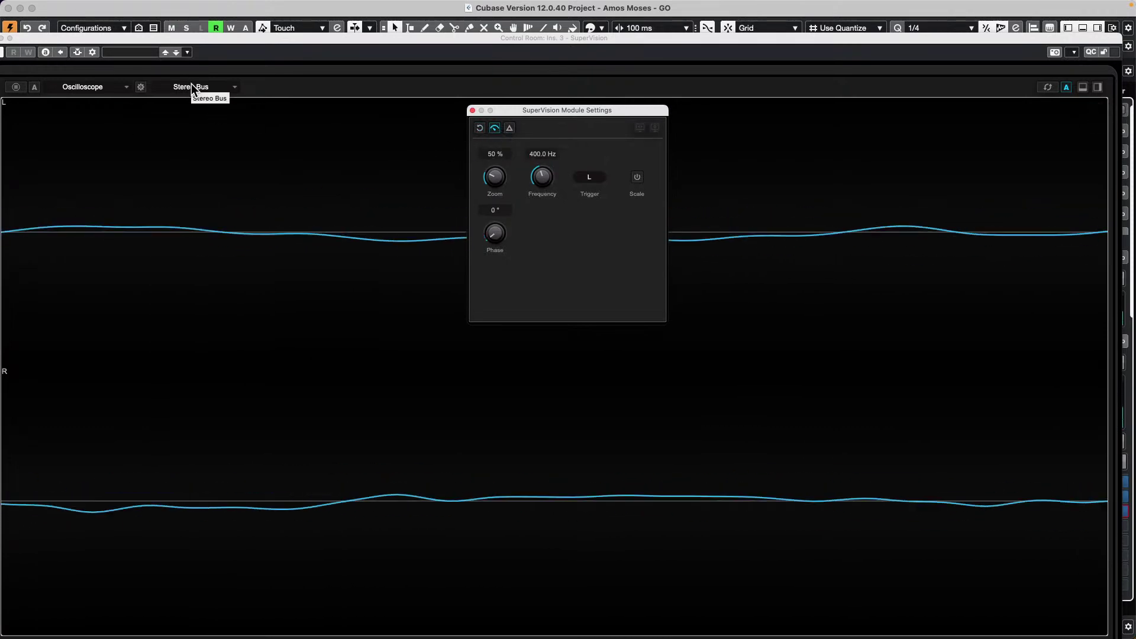
pyautogui.moveTo(475, 111); pyautogui.dragTo(477, 111)
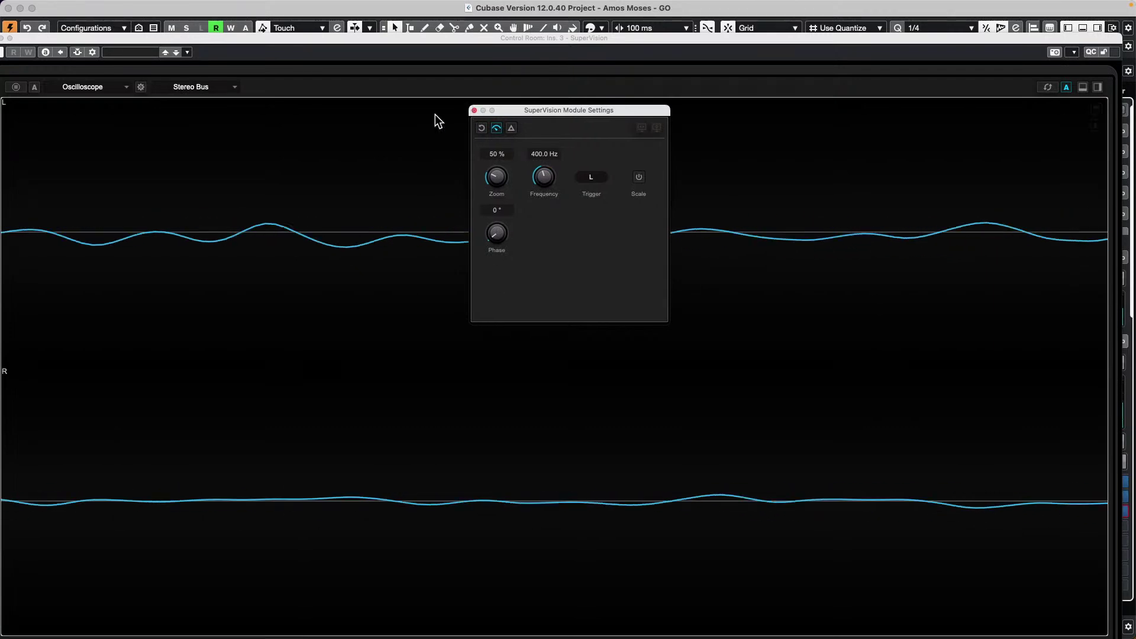
pyautogui.click(475, 110)
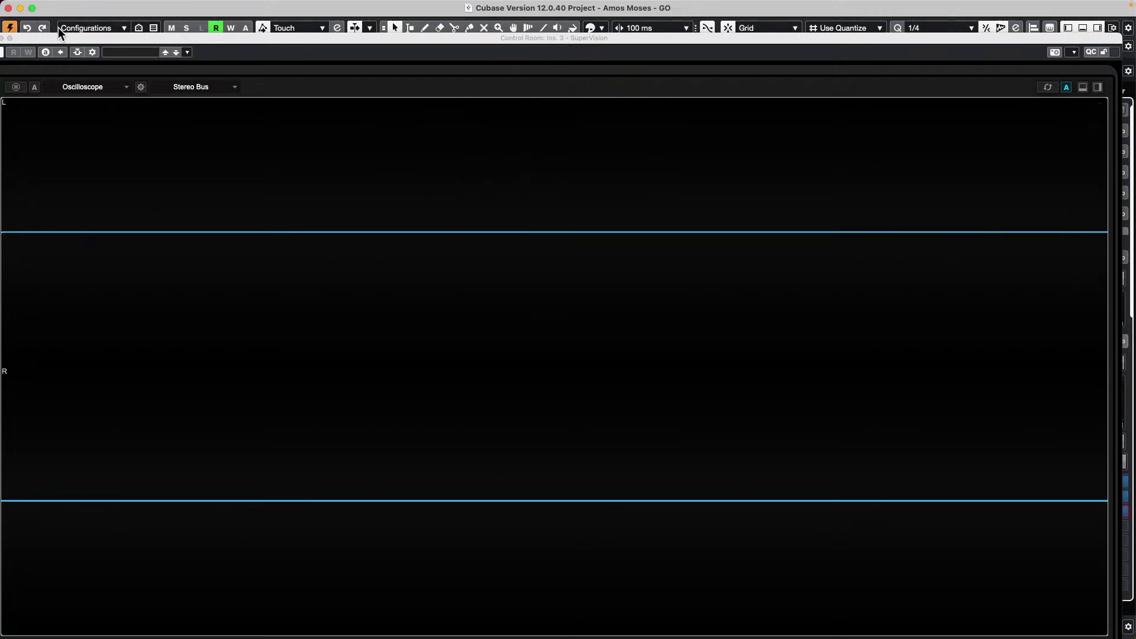
# Close both SuperVision windows and return the project cursor to the start of the project.
pyautogui.click(10, 37)
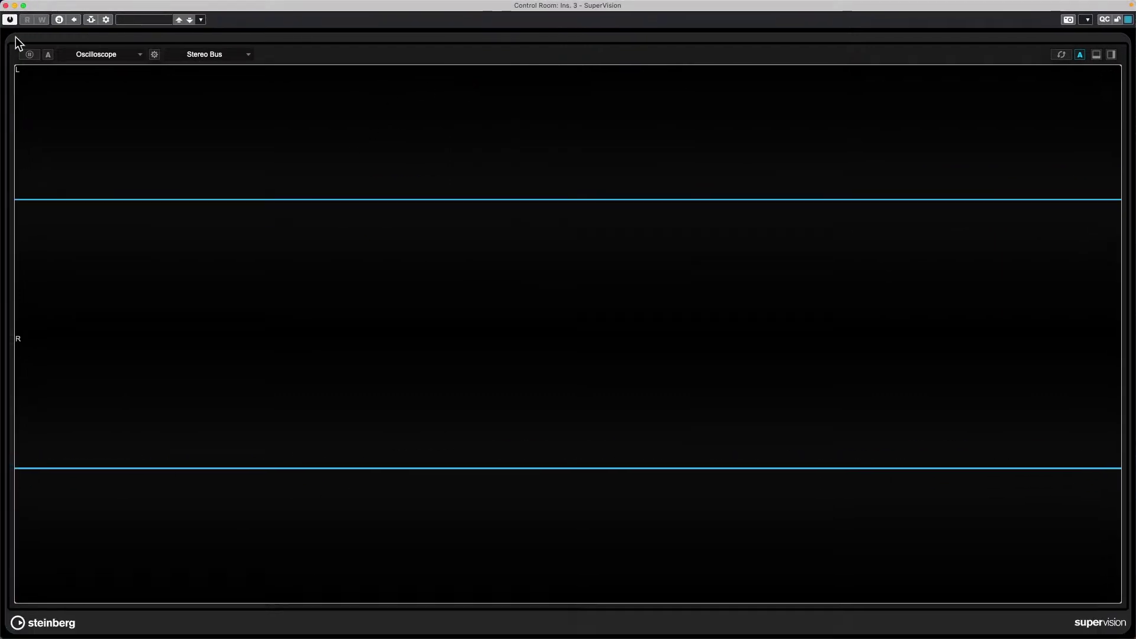
pyautogui.click(5, 5)
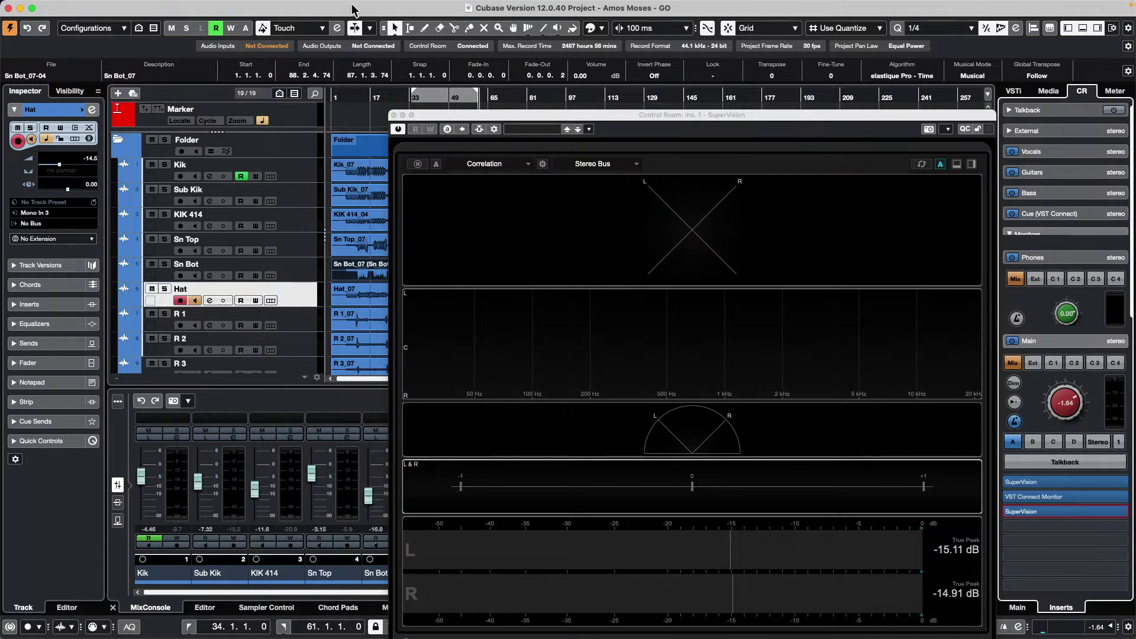
pyautogui.click(394, 116)
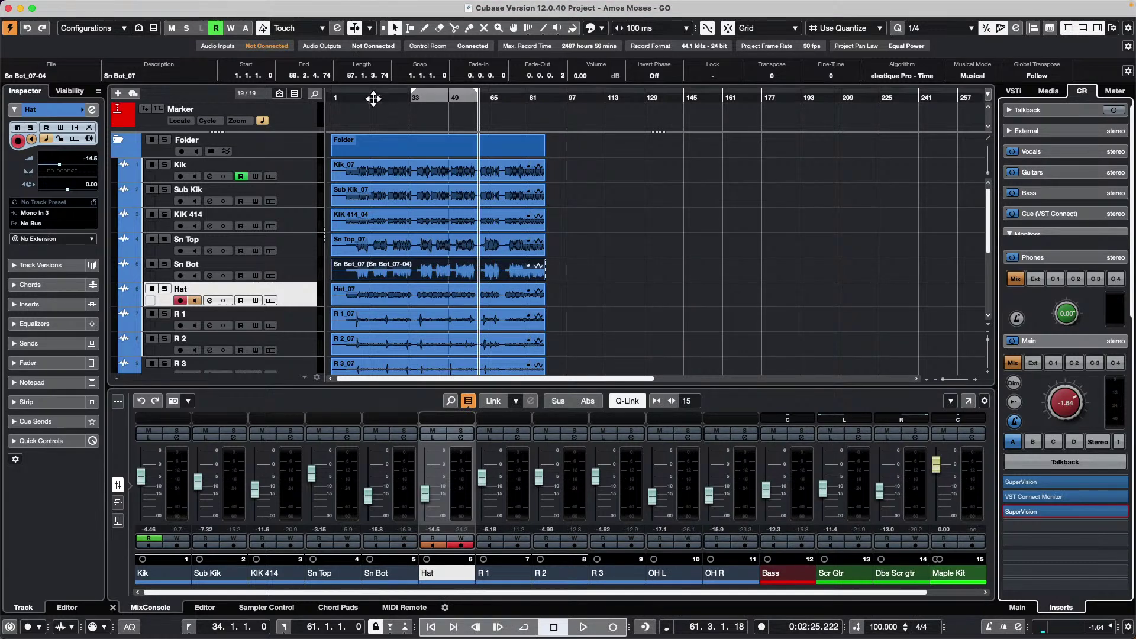
pyautogui.press(',')
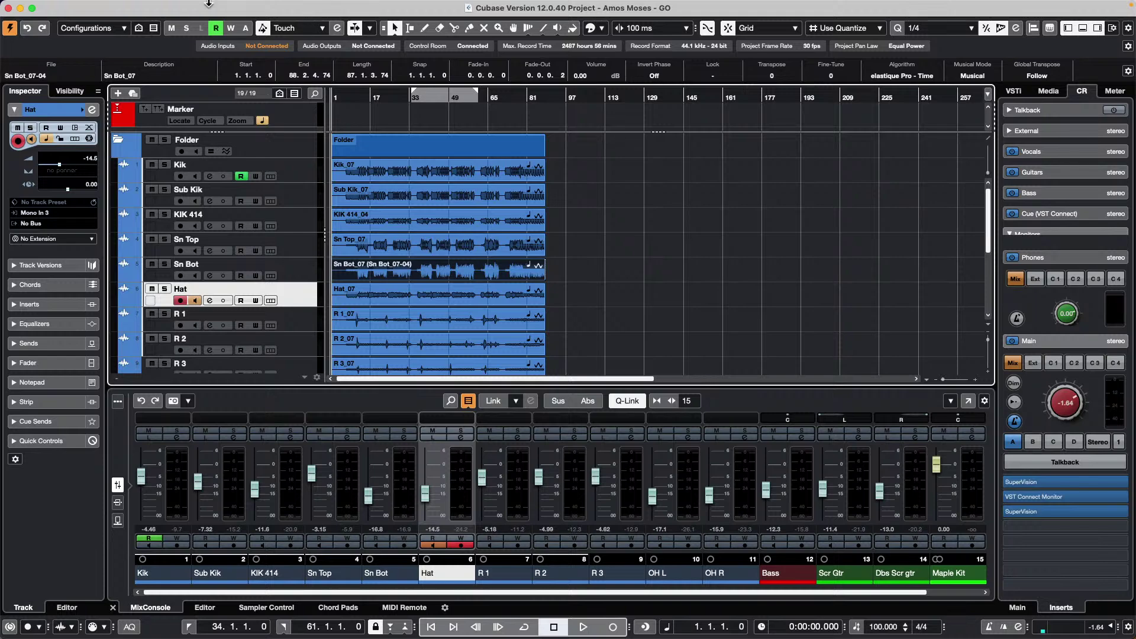
# Show the Direct Offline Processing window for the selected Sn Bot event and close it again.
pyautogui.moveTo(188, 5)
pyautogui.click(88, 7)
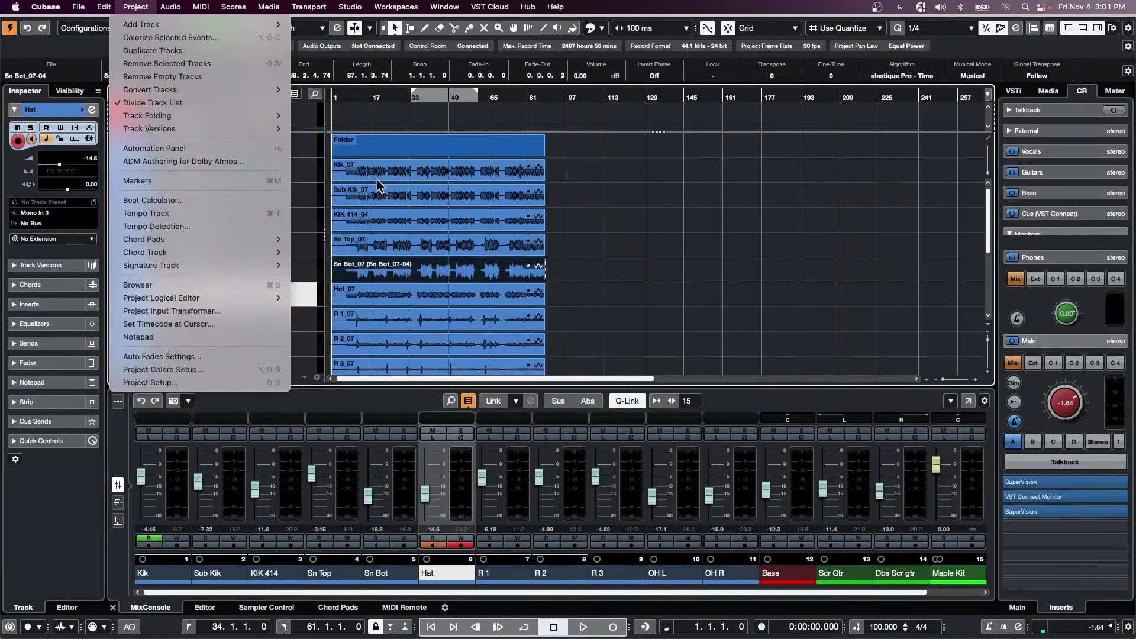
pyautogui.click(482, 273)
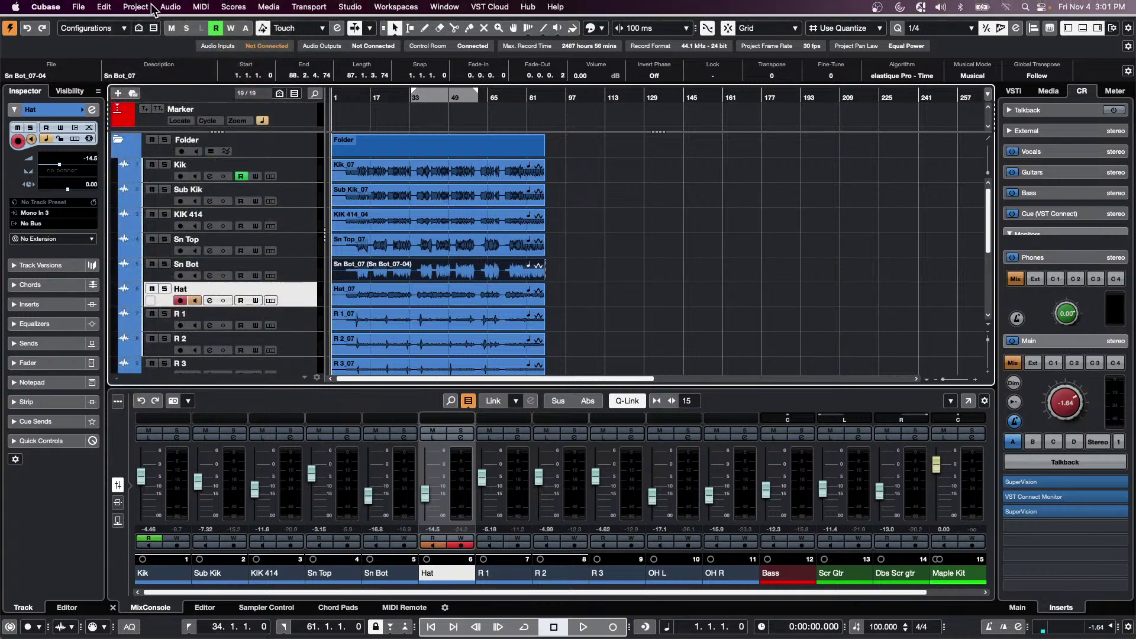
pyautogui.click(137, 6)
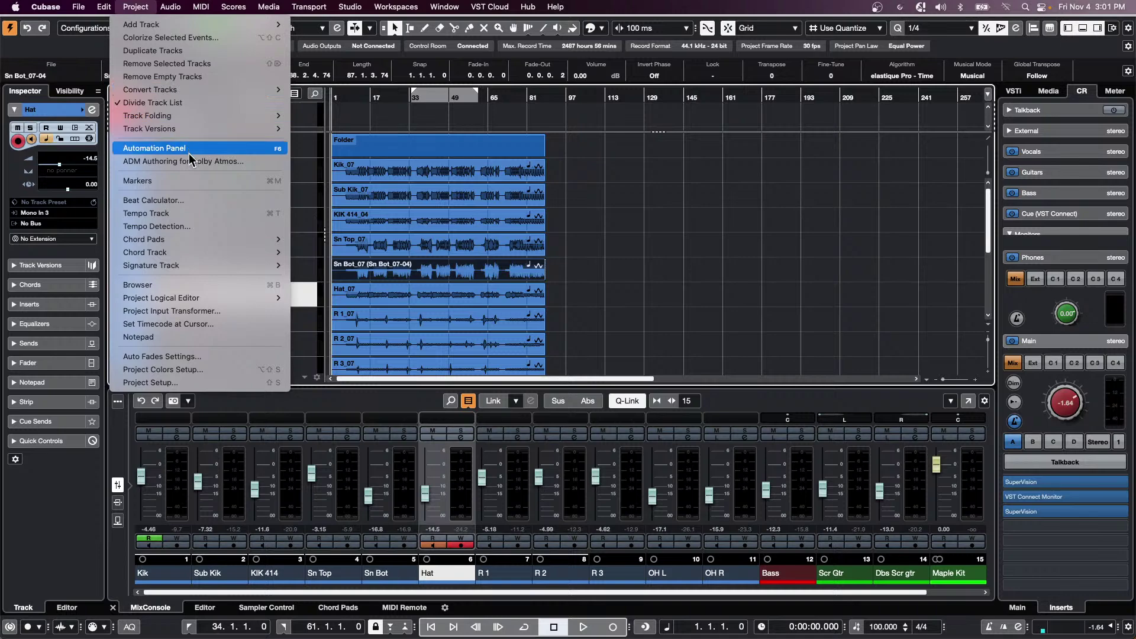
pyautogui.moveTo(184, 131)
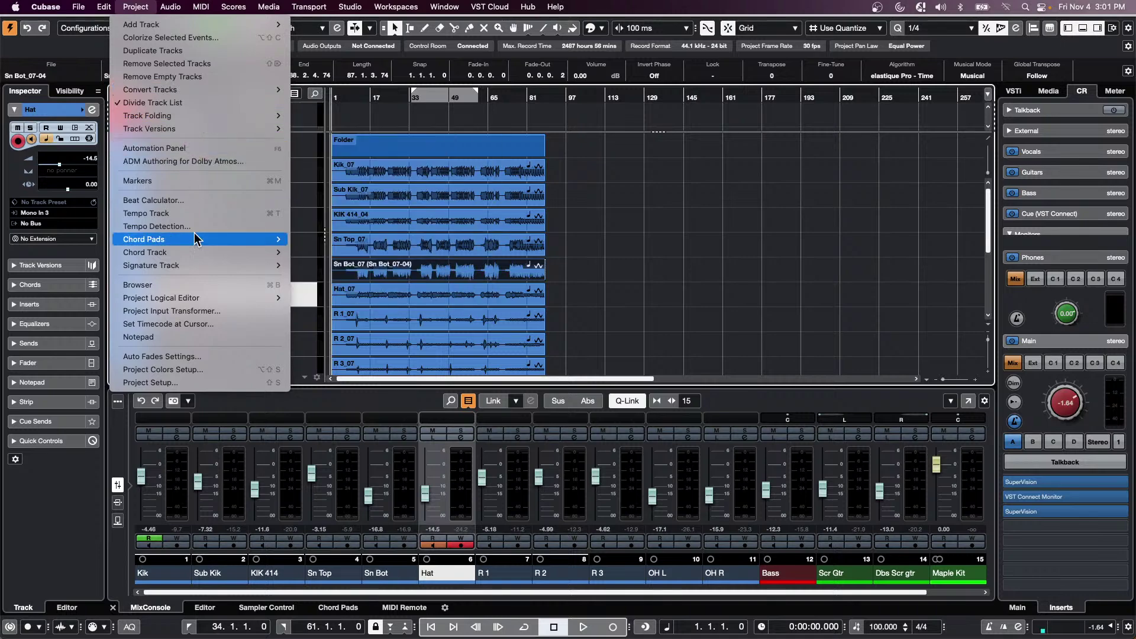
pyautogui.moveTo(170, 12)
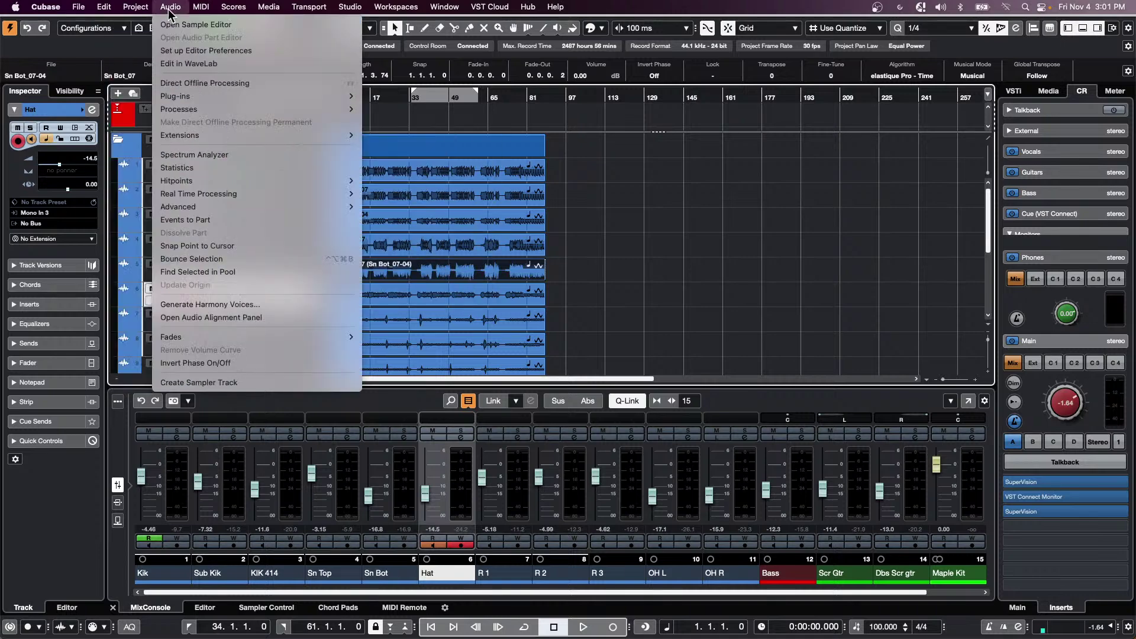
pyautogui.click(205, 83)
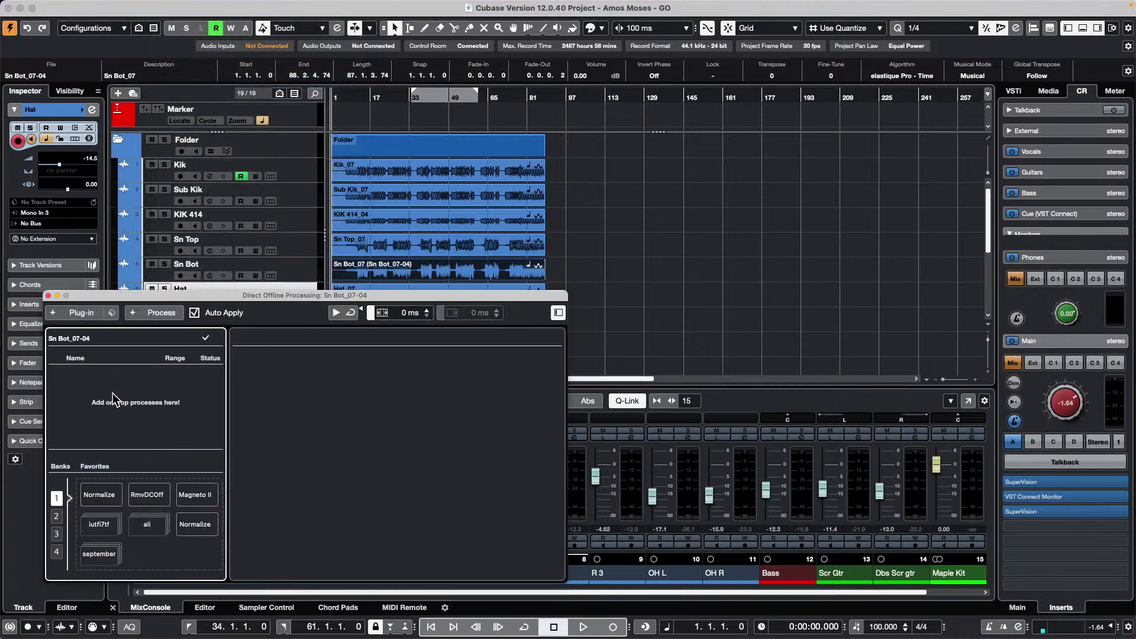
pyautogui.click(49, 296)
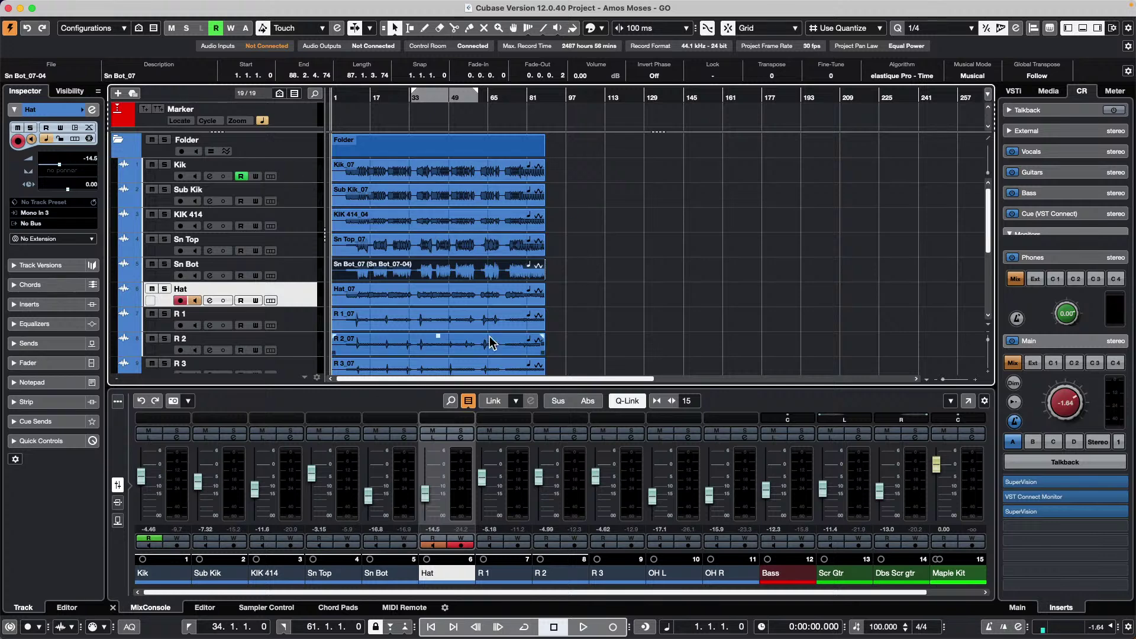
# Split the Sn Bot event at bar 44 and further along, and select the piece starting at bar 52.
pyautogui.rightClick(441, 269)
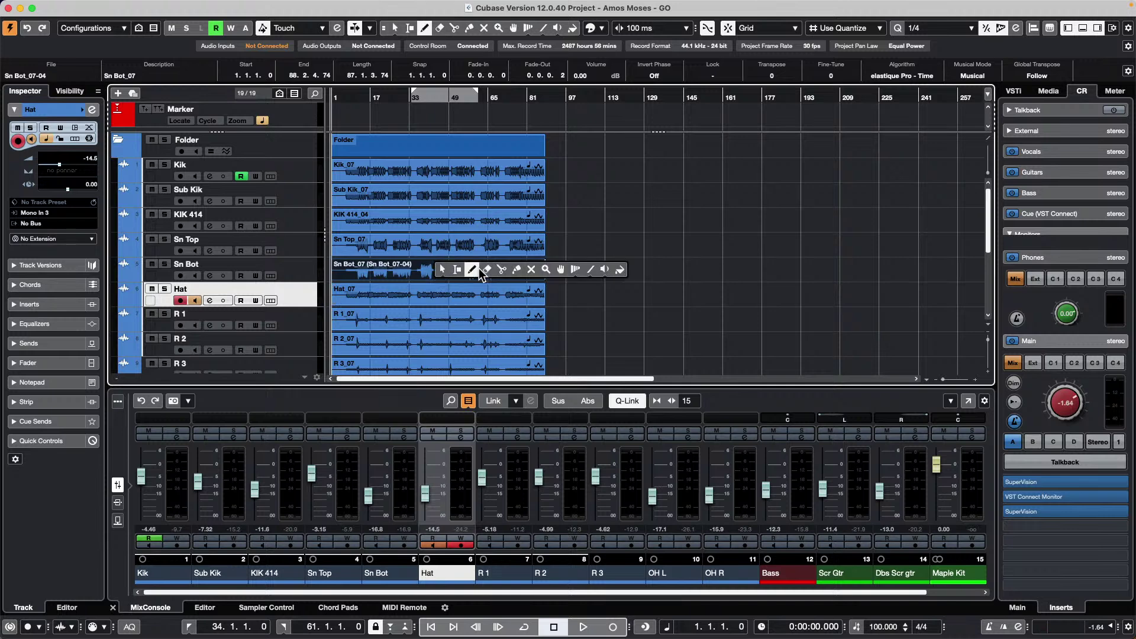
pyautogui.click(500, 270)
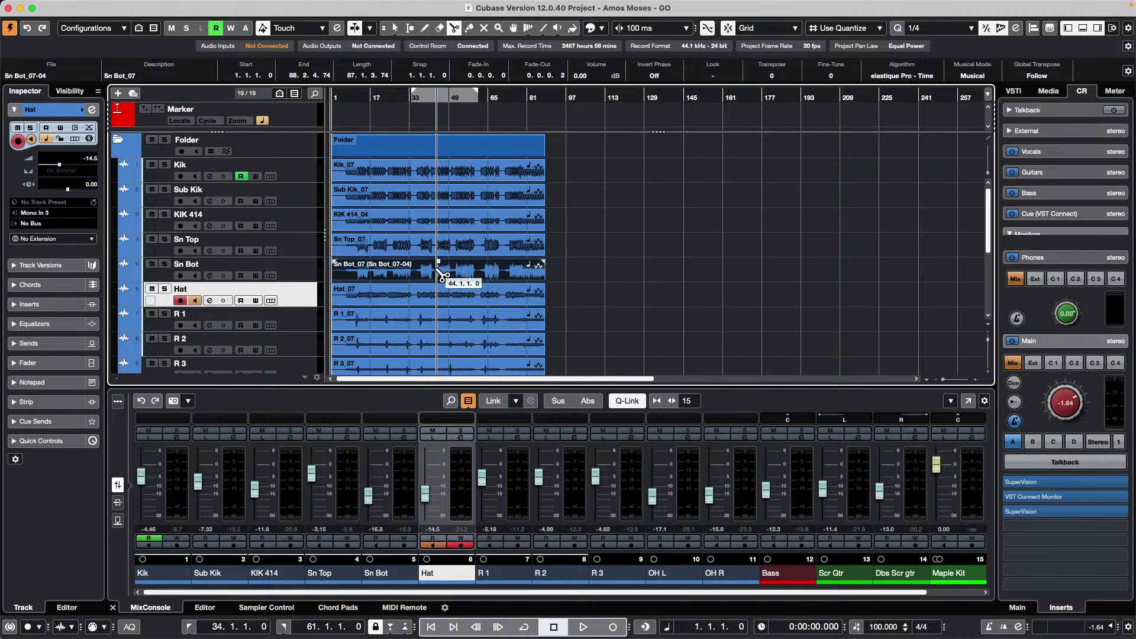
pyautogui.click(440, 275)
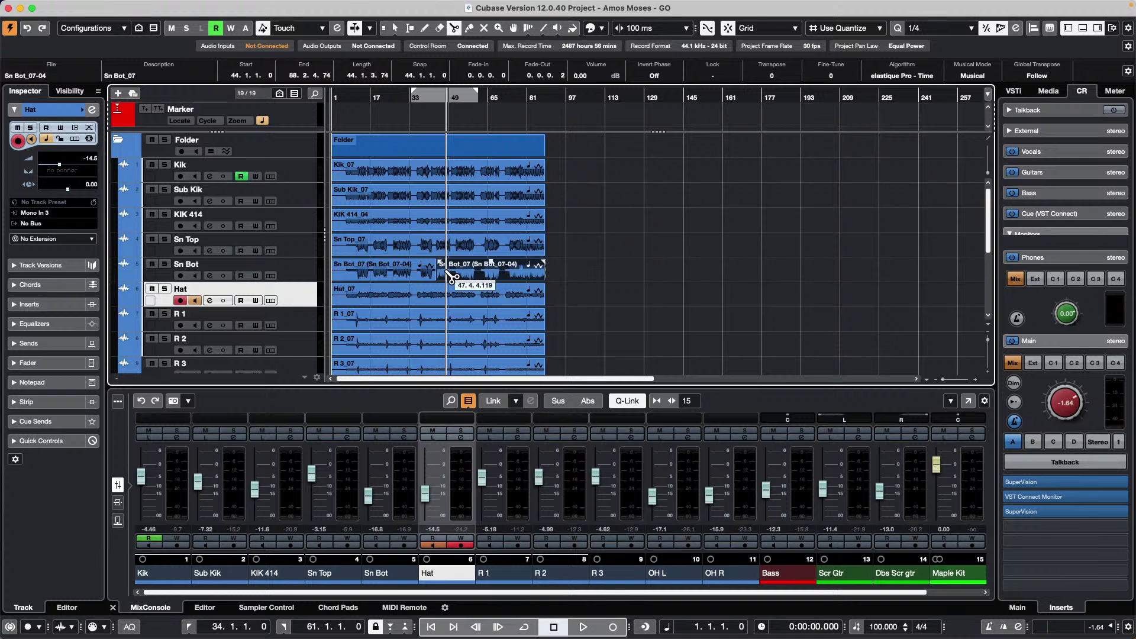
pyautogui.press('super+shift+a')
pyautogui.press('1')
pyautogui.click(470, 271)
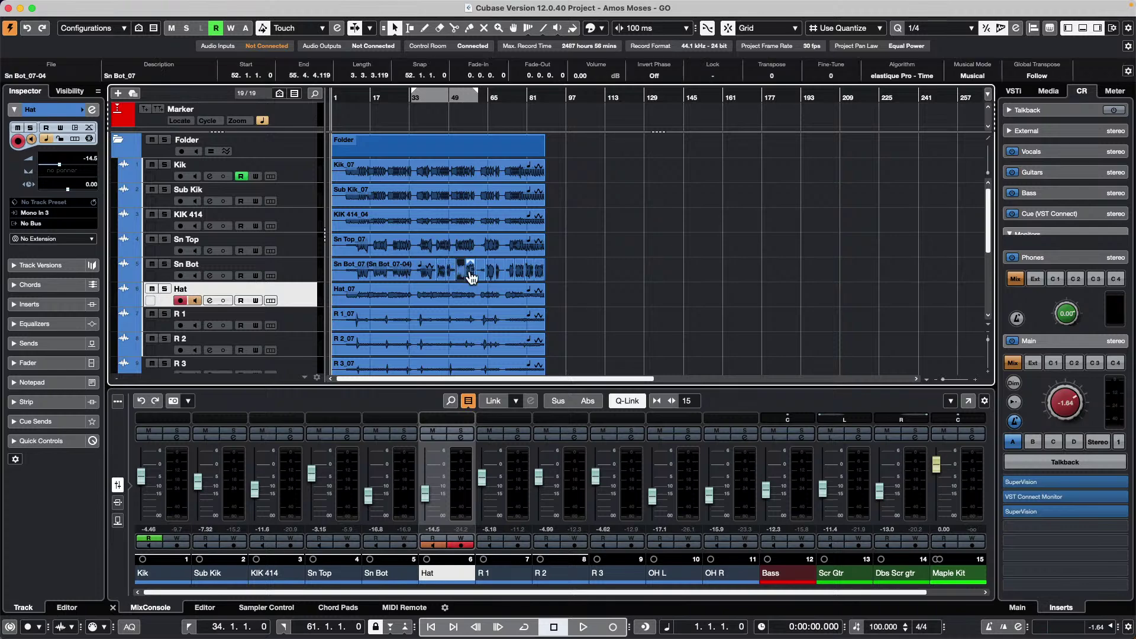
# Draw a MIDI part on the Maple Kit track from 21.1.1.0 to 85.3.1.0 and open it for editing.
pyautogui.scroll(-5, 446, 297)
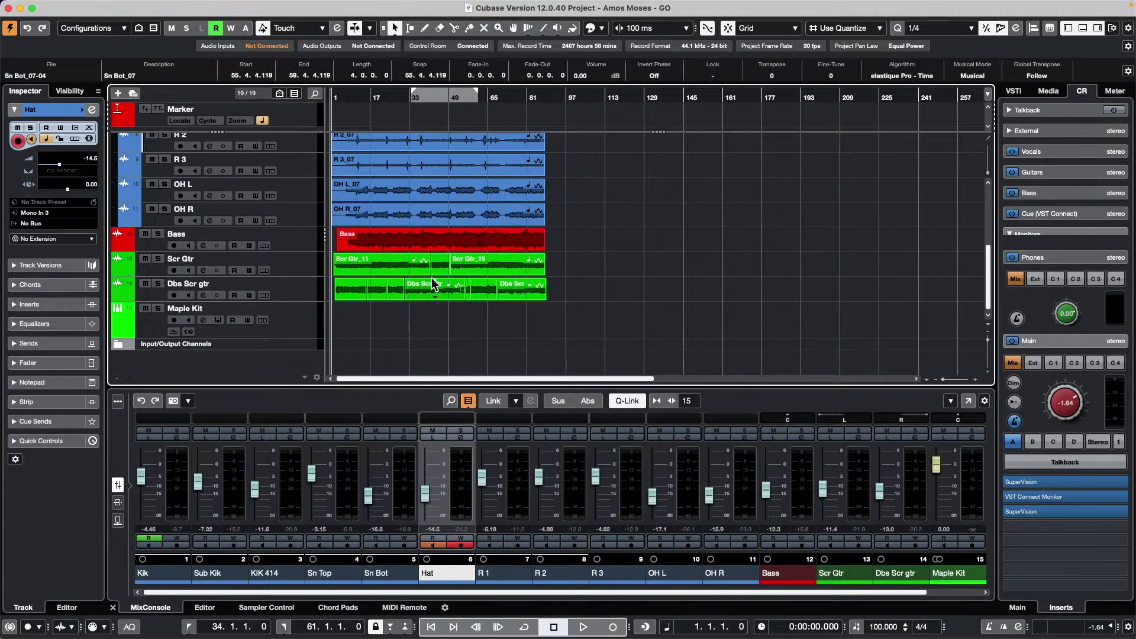
pyautogui.rightClick(433, 324)
pyautogui.click(445, 327)
pyautogui.click(461, 326)
pyautogui.moveTo(388, 320); pyautogui.dragTo(537, 322)
pyautogui.press('1')
pyautogui.doubleClick(464, 329)
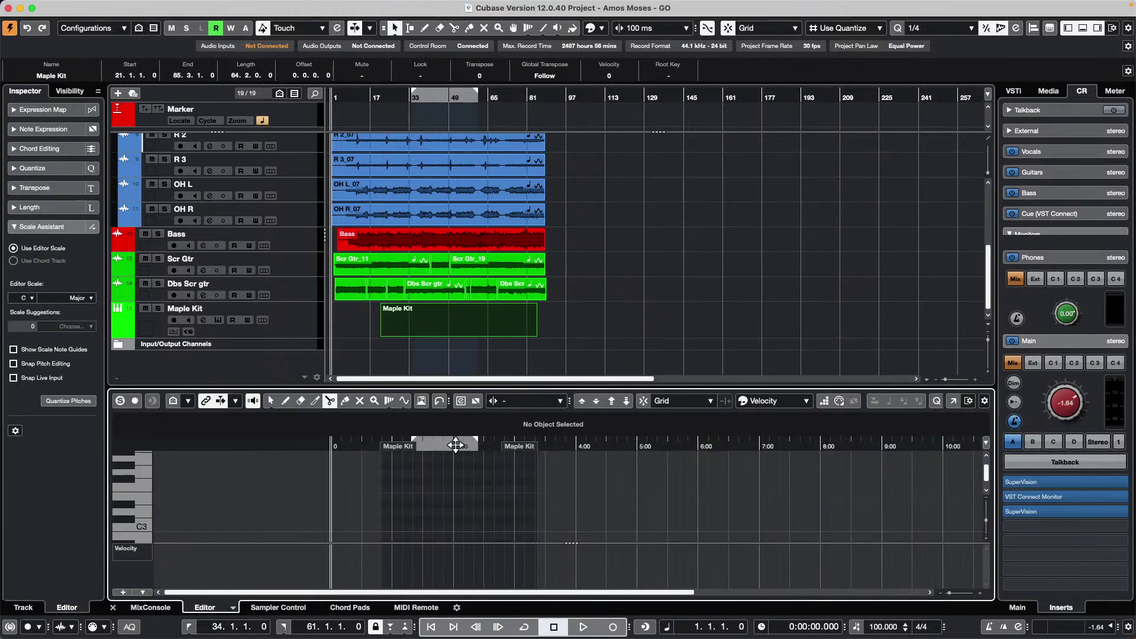
# Draw one long E3 note with velocity 100 across the Maple Kit part in the Key Editor.
pyautogui.rightClick(406, 500)
pyautogui.click(421, 497)
pyautogui.moveTo(392, 496); pyautogui.dragTo(571, 496)
# Split the long E3 note into a row of equal repeated notes in one operation.
pyautogui.rightClick(402, 502)
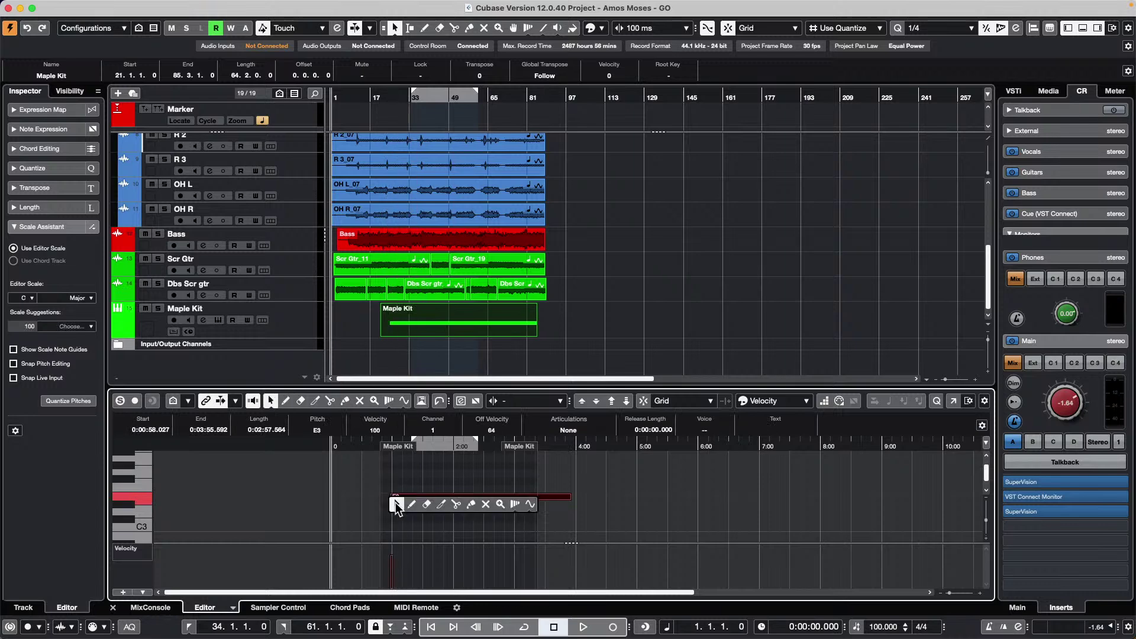
pyautogui.click(459, 507)
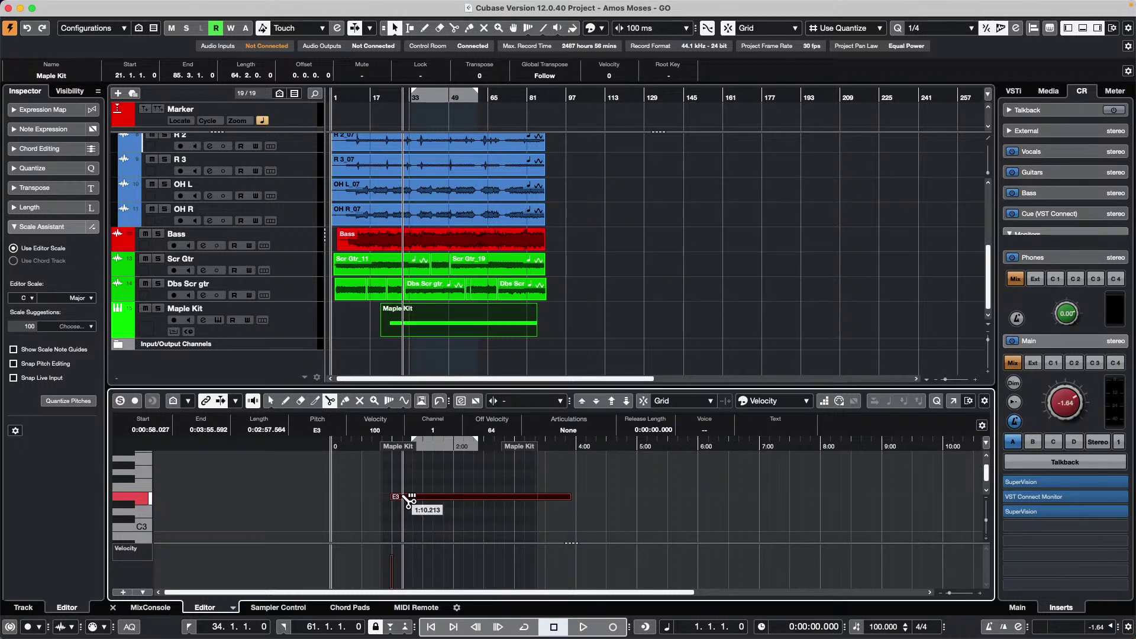
pyautogui.keyDown('alt'); pyautogui.click(412, 497); pyautogui.keyUp('alt')
pyautogui.press('1')
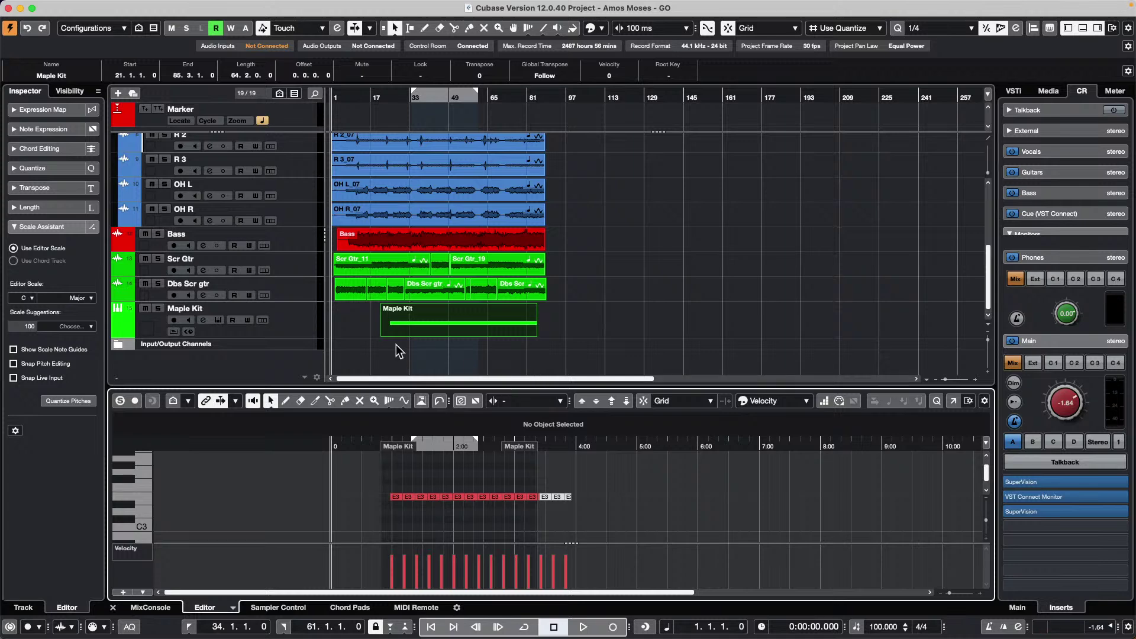
# Add a Tempo track below the Marker track, enlarge the upper track section and make the Tempo track taller.
pyautogui.scroll(5, 297, 318)
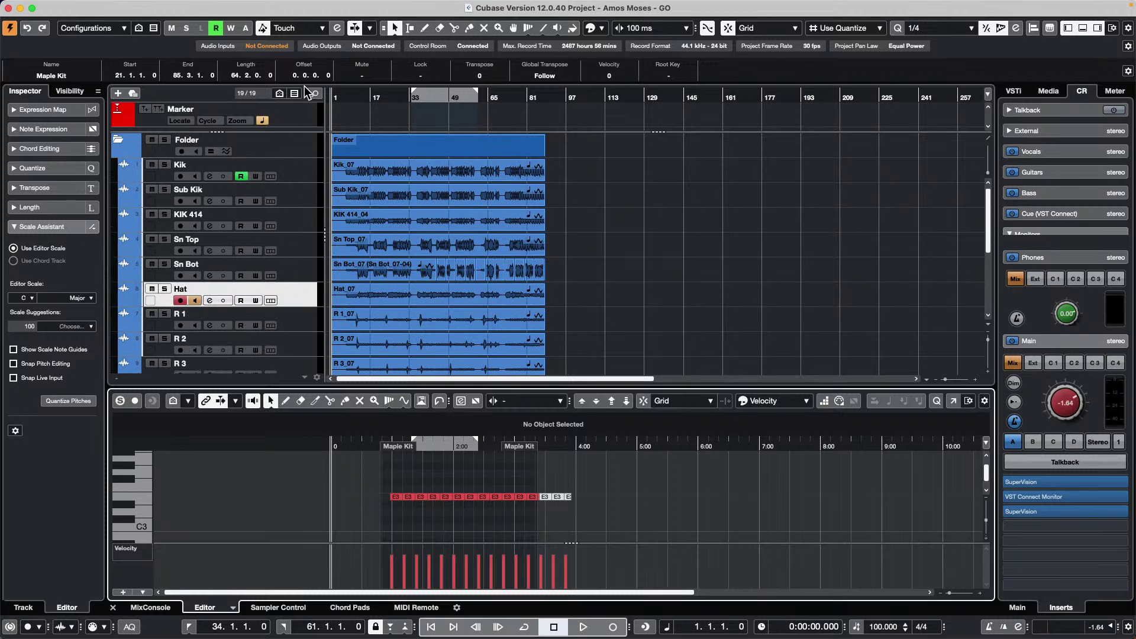
pyautogui.rightClick(302, 117)
pyautogui.moveTo(388, 119)
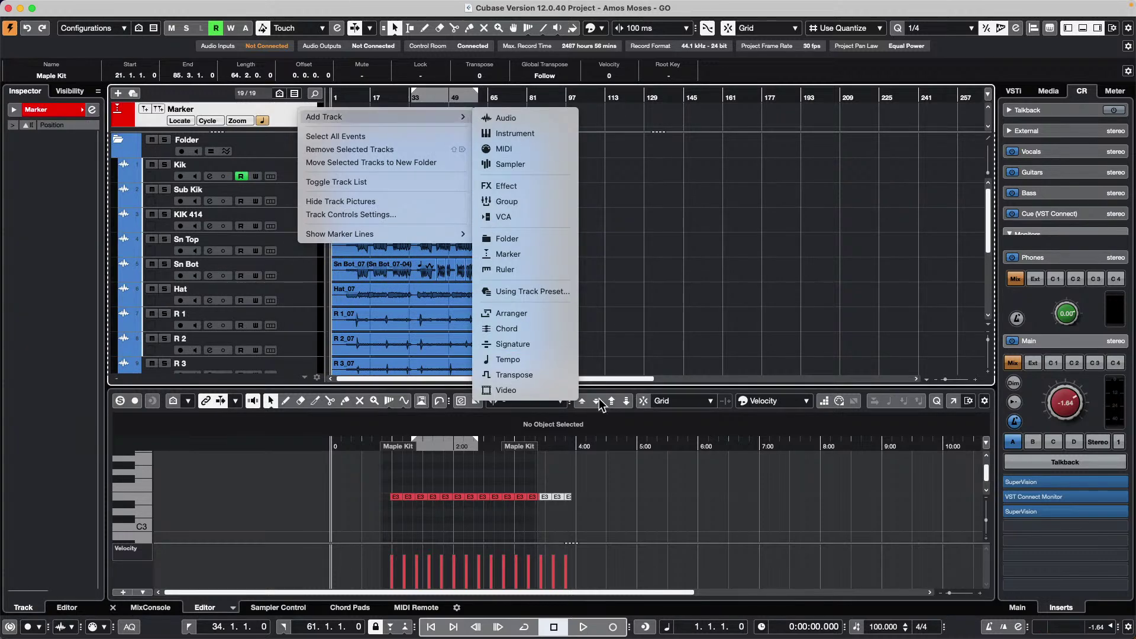
pyautogui.click(559, 359)
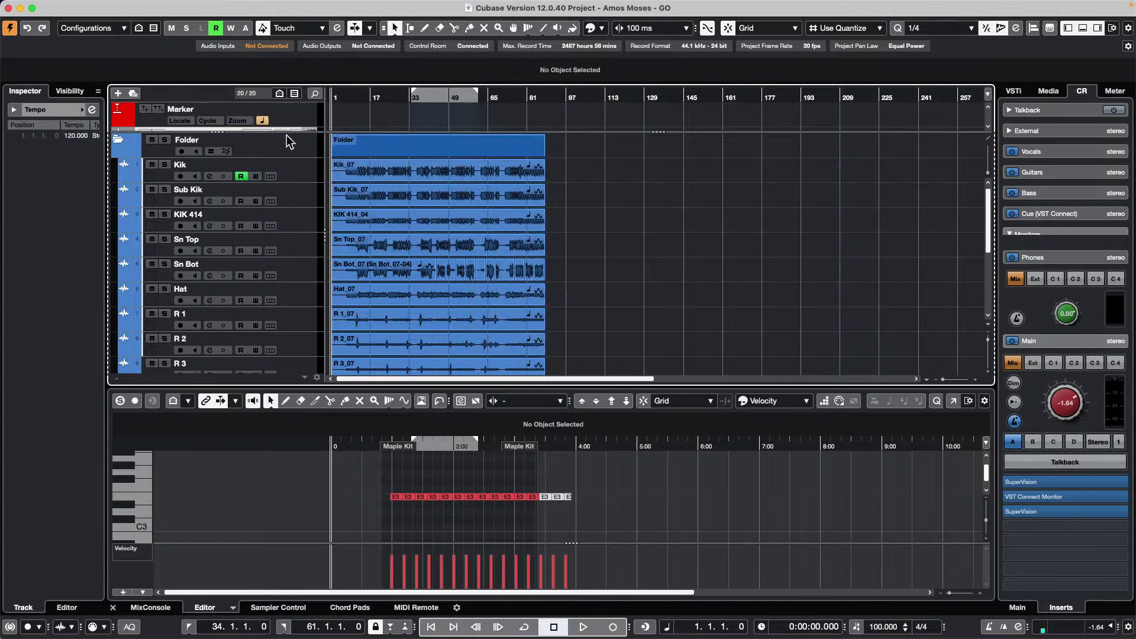
pyautogui.moveTo(290, 131); pyautogui.dragTo(302, 193)
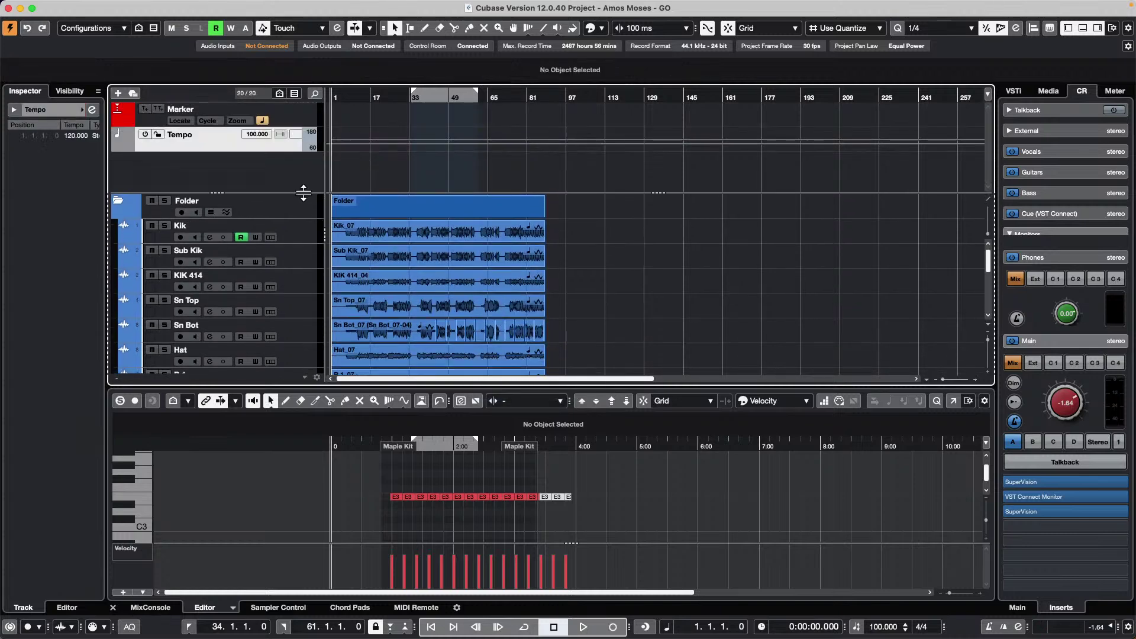
pyautogui.moveTo(215, 152); pyautogui.dragTo(213, 177)
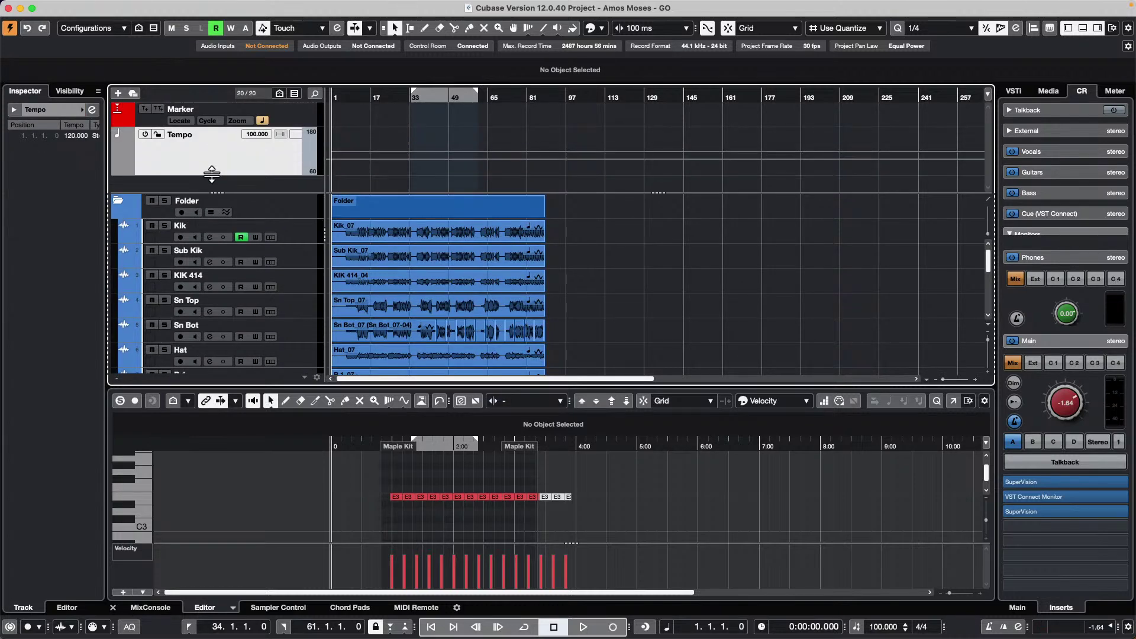
# Activate the Tempo track and draw a freehand tempo curve from about bar 23, starting at 75 BPM, to about bar 84.
pyautogui.press('8')
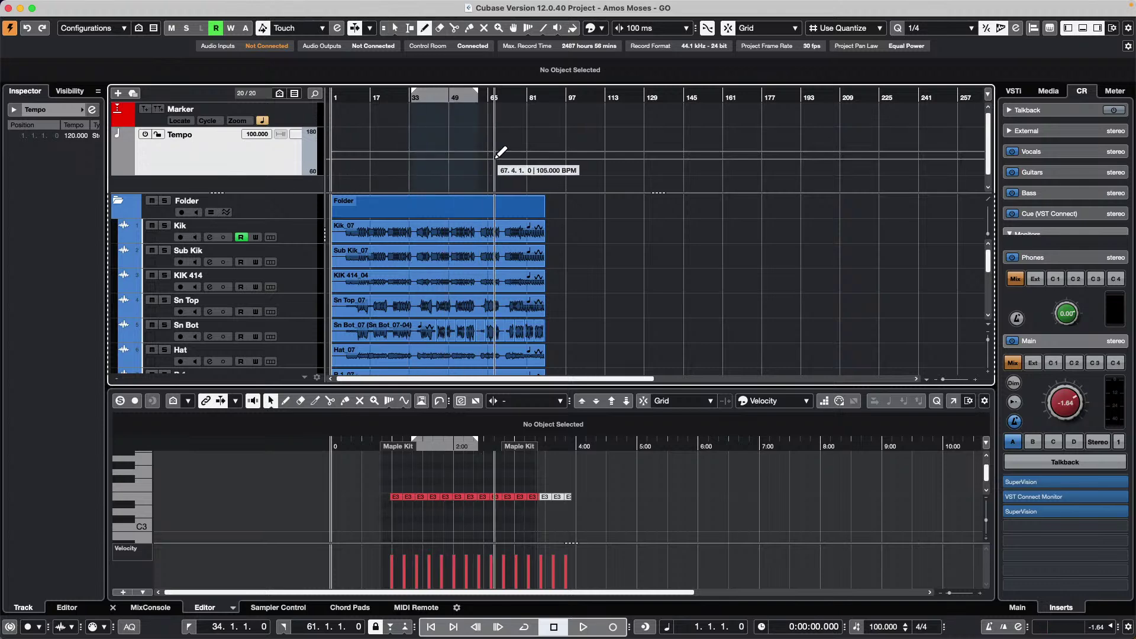
pyautogui.click(144, 134)
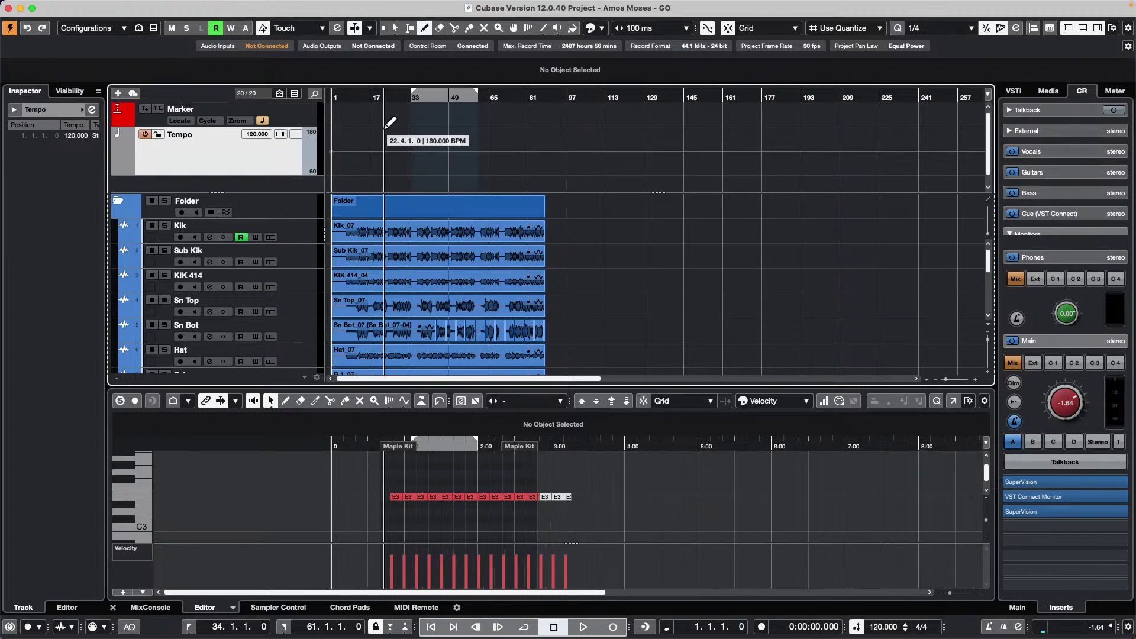
pyautogui.moveTo(390, 167)
pyautogui.mouseDown()
pyautogui.moveTo(460, 145)
pyautogui.moveTo(550, 158)
pyautogui.mouseUp()
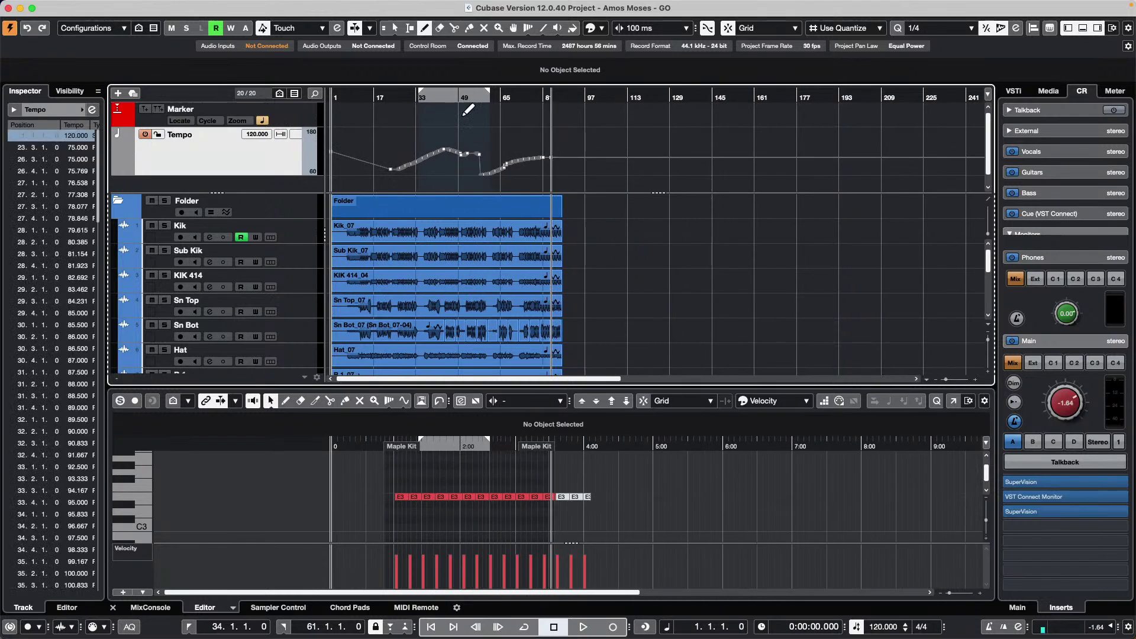
# Add tempo points alternating between low and high values beyond the end of the audio, starting with 65 BPM at 92.4.1.0.
pyautogui.moveTo(401, 99); pyautogui.dragTo(415, 125)
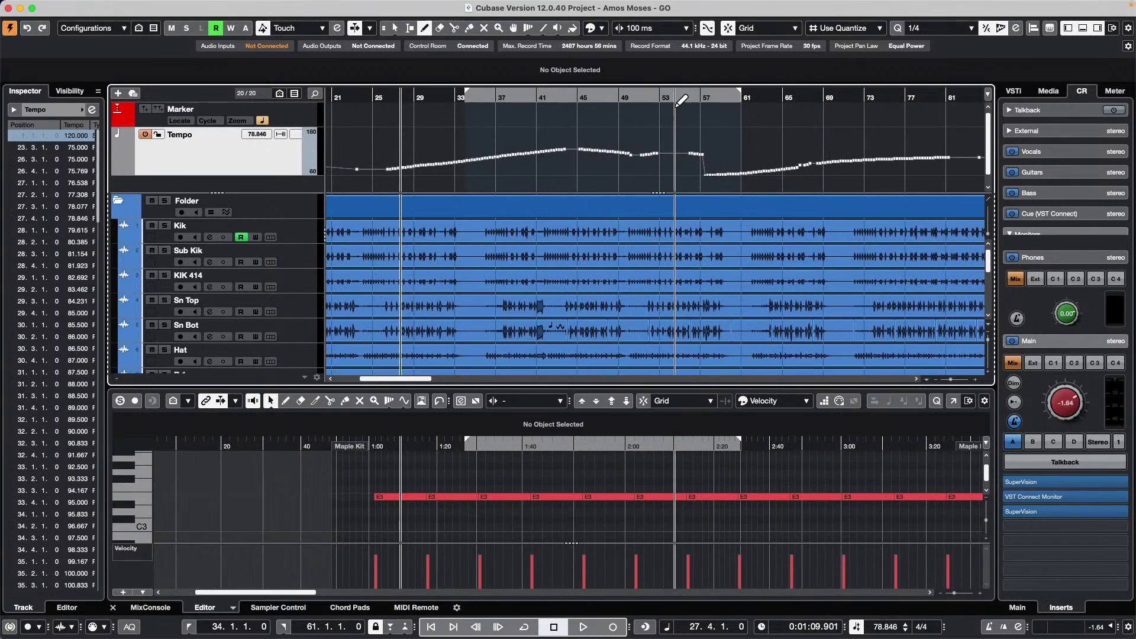
pyautogui.moveTo(510, 99); pyautogui.dragTo(515, 88)
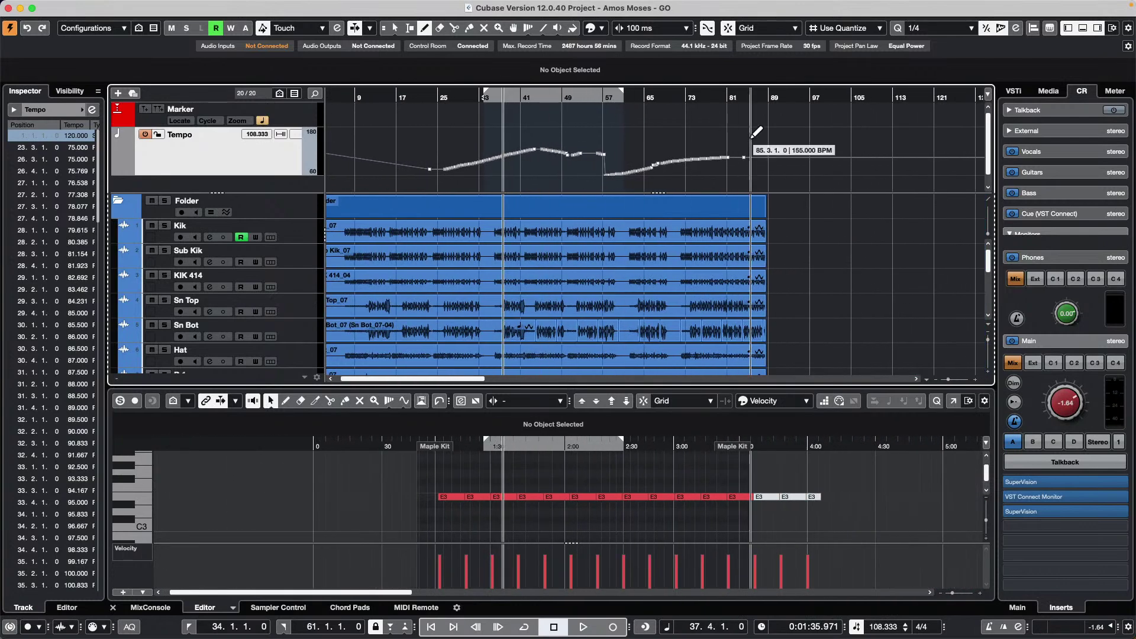
pyautogui.click(788, 173)
pyautogui.click(842, 159)
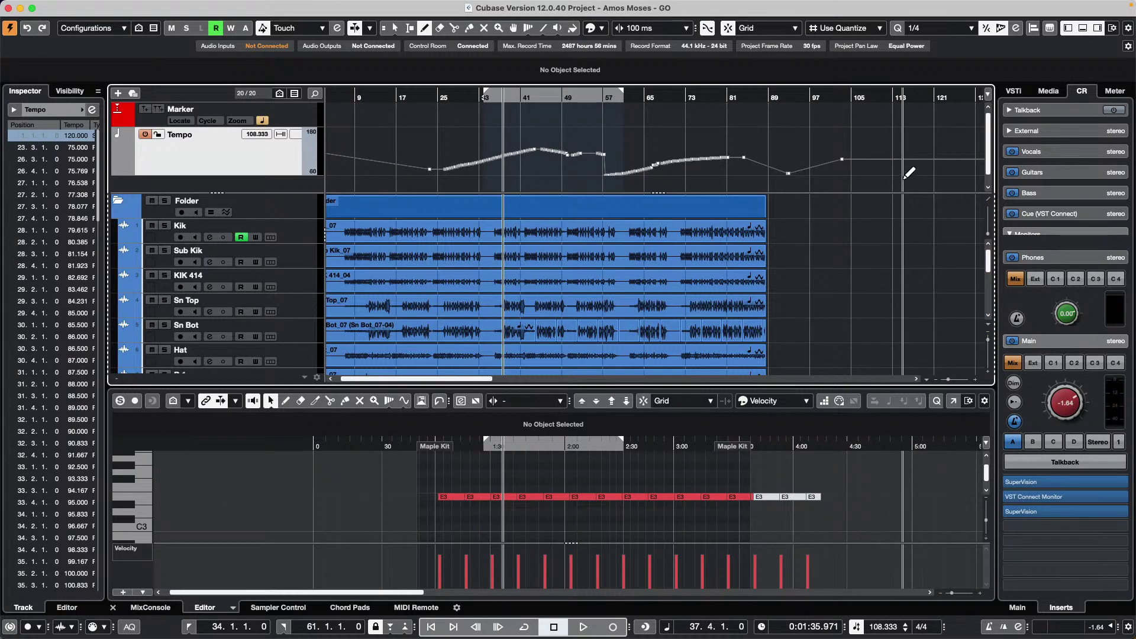
pyautogui.click(879, 173)
pyautogui.press('1')
# Select the tempo point at 92.4.1.0 and enlarge the Tempo track further for detailed editing.
pyautogui.click(789, 172)
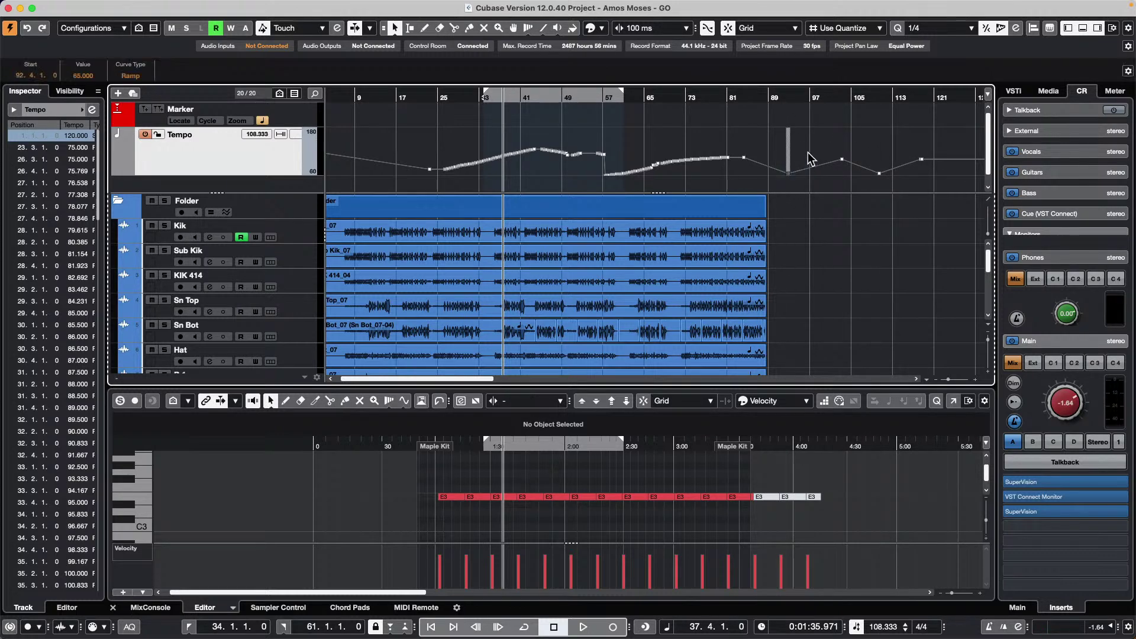
pyautogui.doubleClick(256, 193)
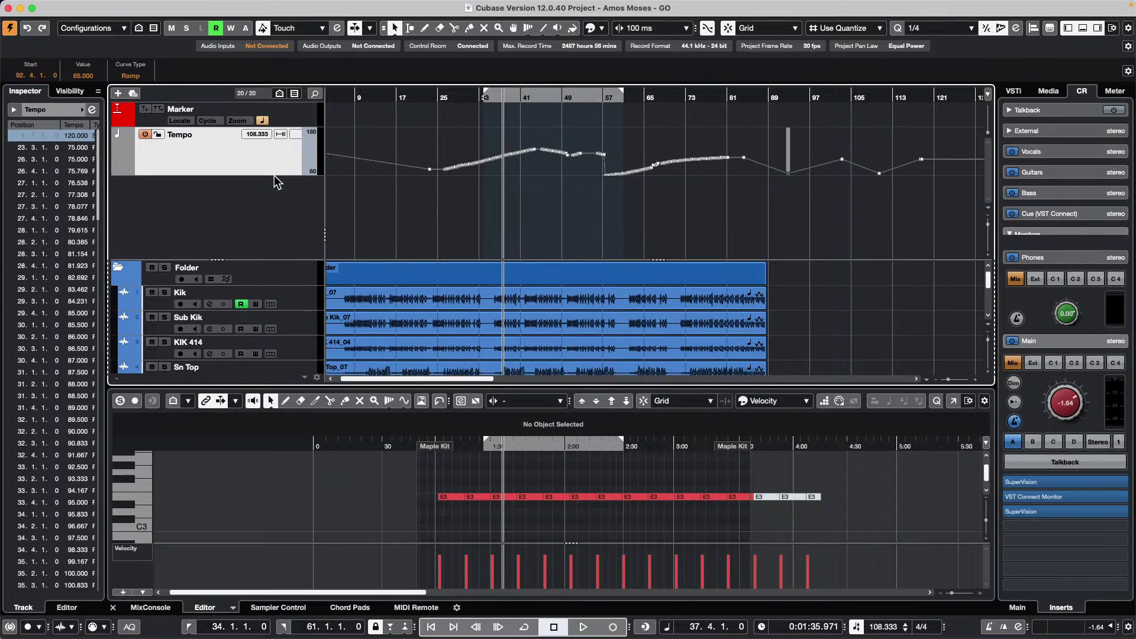
pyautogui.moveTo(272, 175); pyautogui.dragTo(256, 246)
pyautogui.moveTo(806, 100)
pyautogui.mouseDown()
pyautogui.moveTo(811, 117)
pyautogui.moveTo(799, 117)
pyautogui.mouseUp()
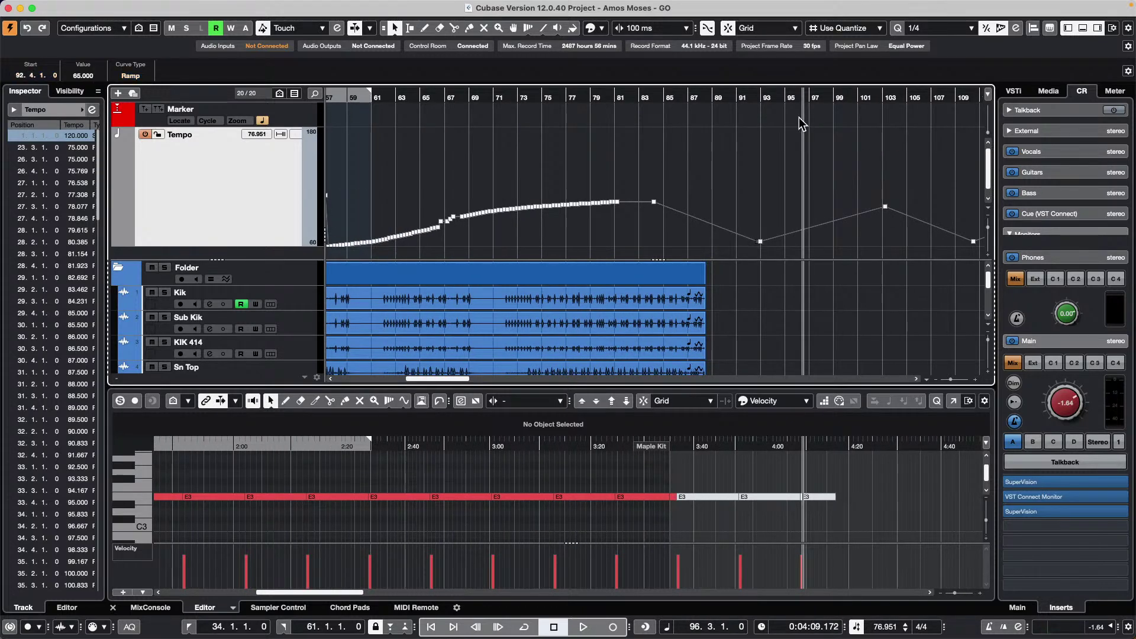
# Step along the tempo points to the one at 103.2.1.0 and lower its value to 62 BPM.
pyautogui.press('Left')
pyautogui.press('Right')
pyautogui.press('Right')
pyautogui.hotkey('ctrl', 'Right')
pyautogui.press('Right')
pyautogui.scroll(4, 83, 76)
pyautogui.scroll(-5, 83, 76)
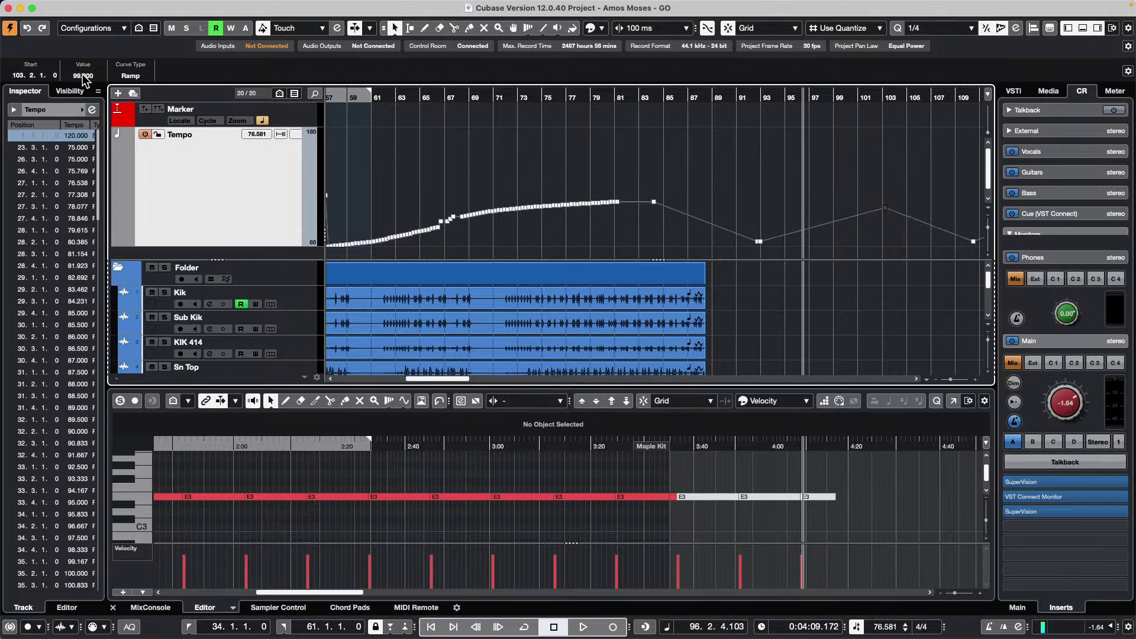
pyautogui.scroll(-8, 83, 76)
pyautogui.scroll(-12, 86, 79)
pyautogui.scroll(-17, 85, 76)
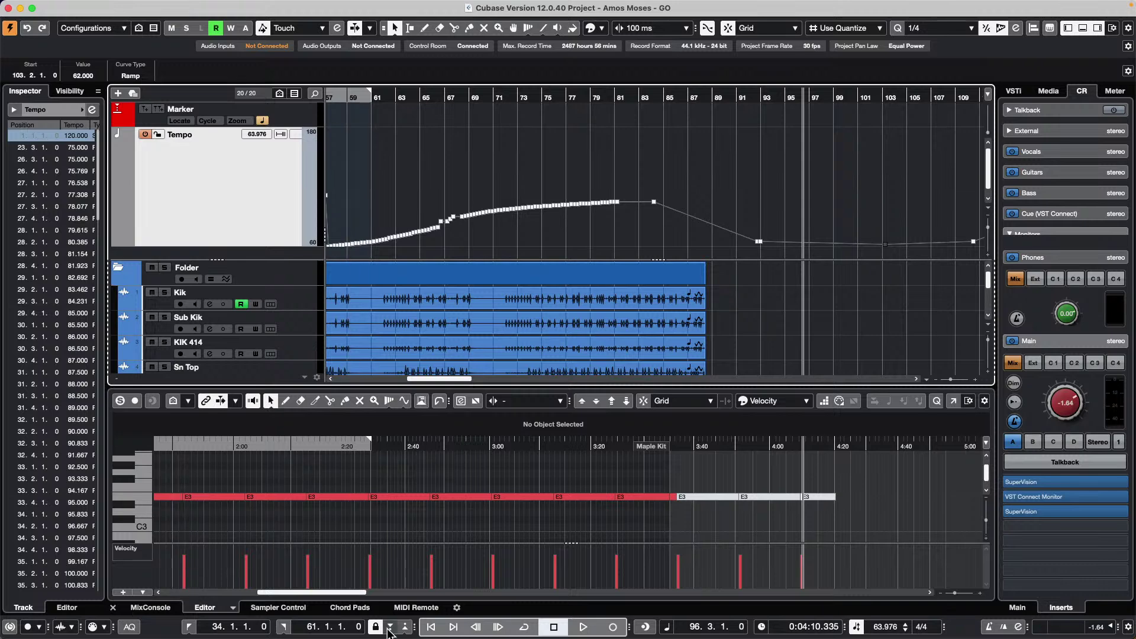
# Switch to Zoom and set the system sound output to USB Audio CODEC.
pyautogui.moveTo(426, 618)
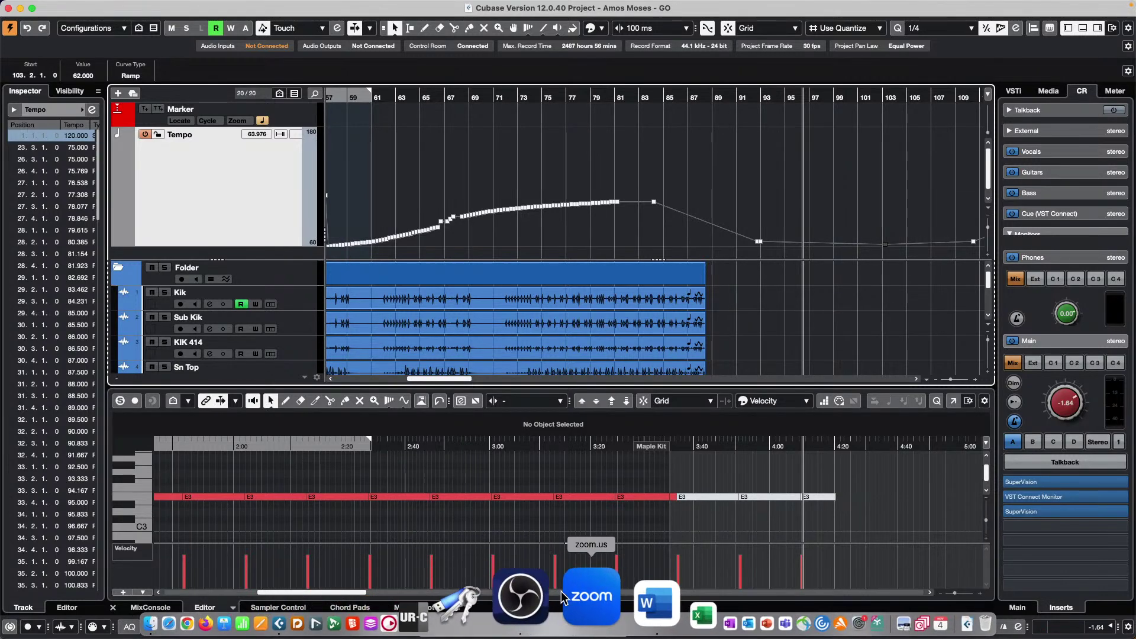
pyautogui.click(568, 595)
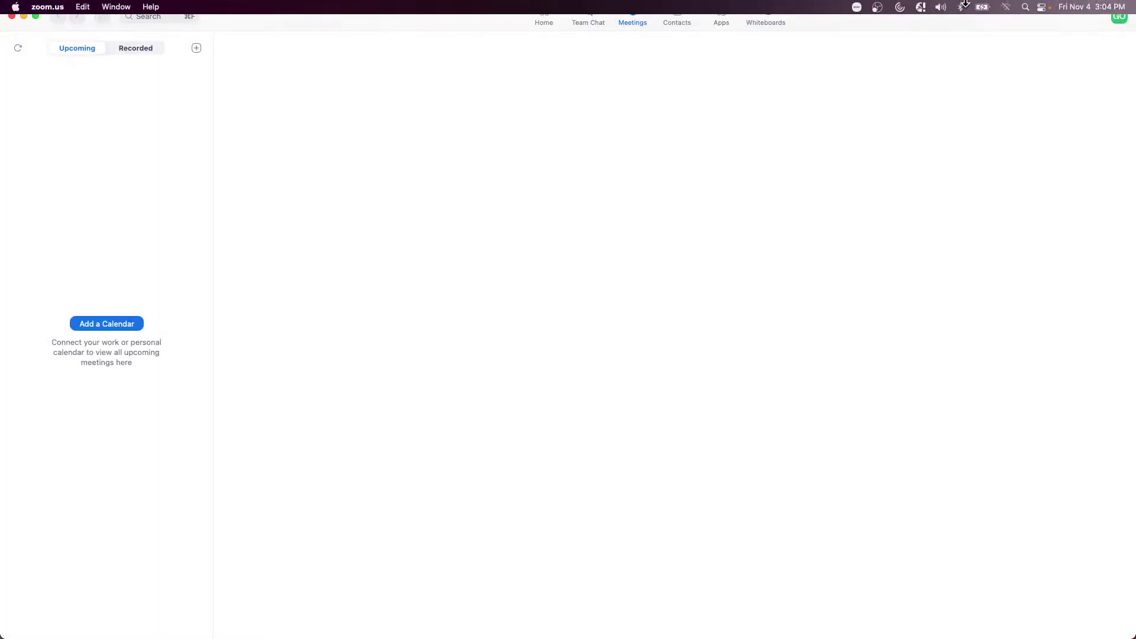
pyautogui.click(941, 7)
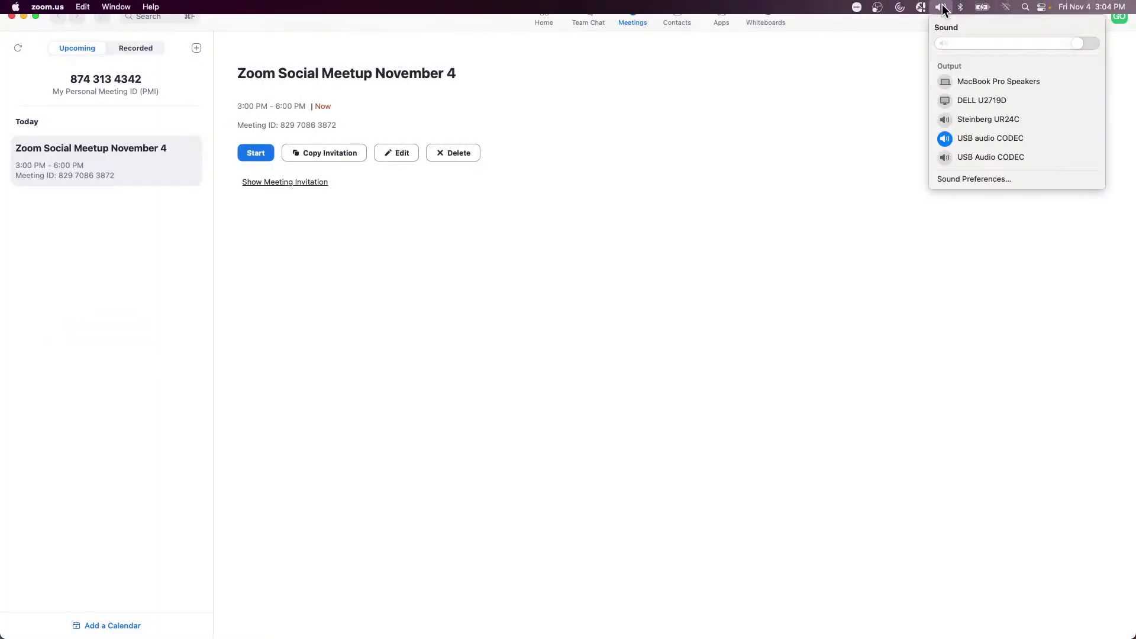
pyautogui.click(984, 157)
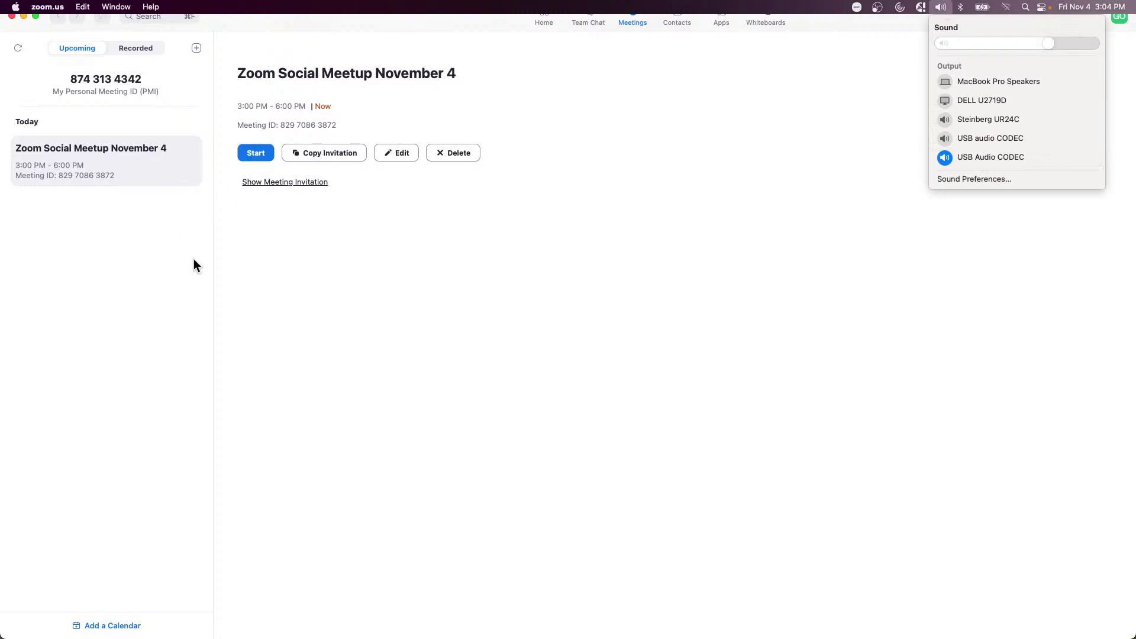
# Start the Zoom Social Meetup November 4 meeting and complete the speaker and microphone test with USB Audio CODEC.
pyautogui.click(260, 153)
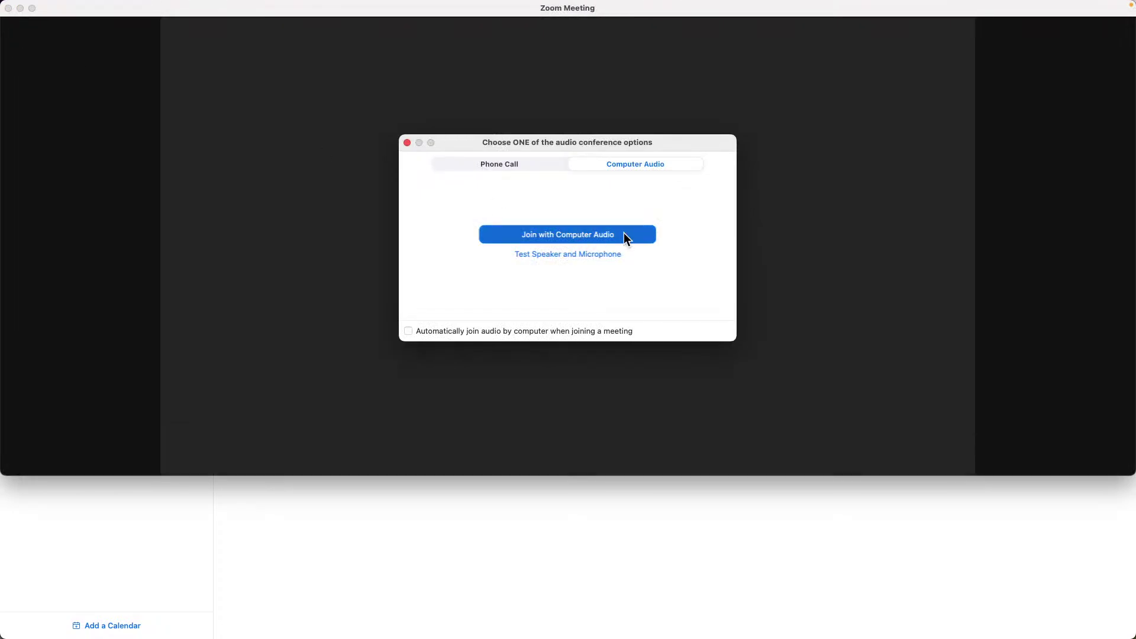
pyautogui.click(602, 254)
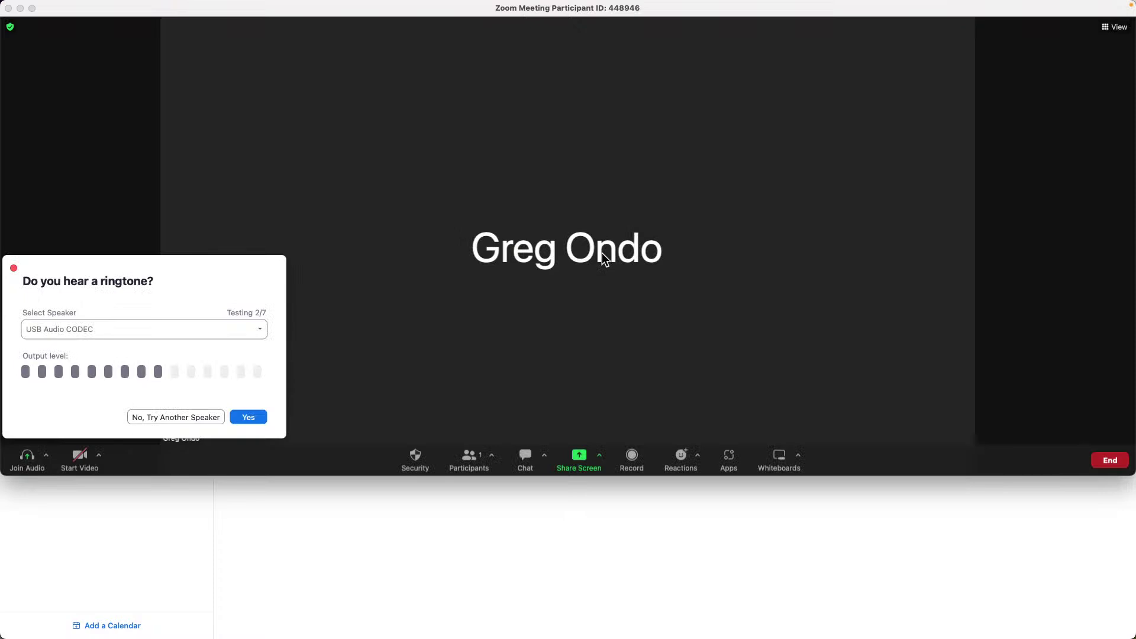
pyautogui.click(248, 418)
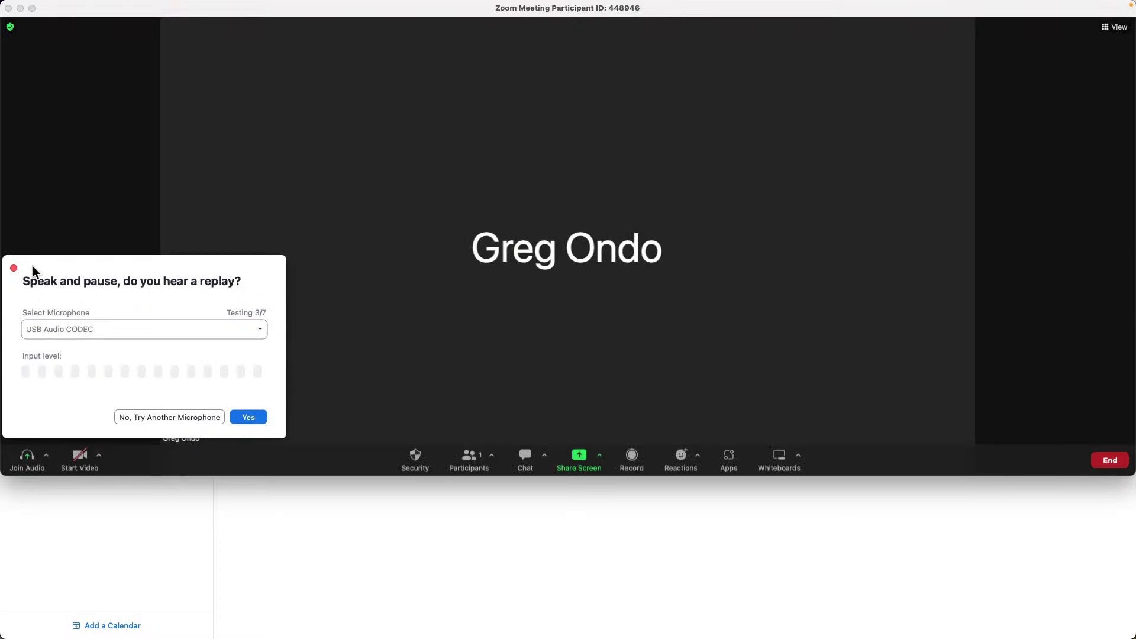
pyautogui.click(260, 419)
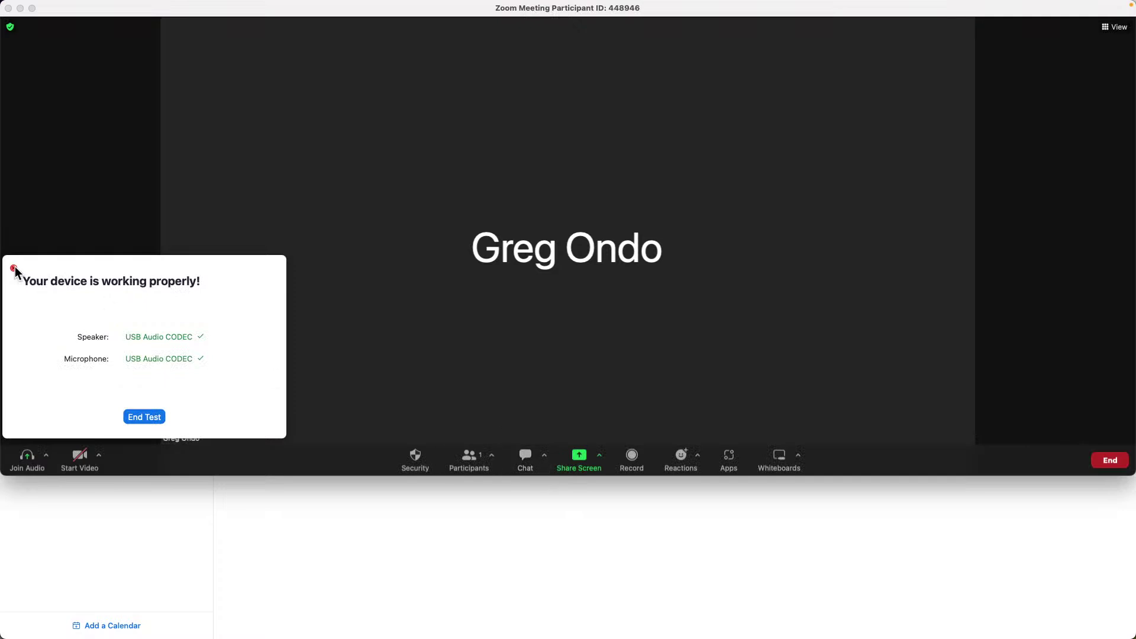
pyautogui.click(155, 417)
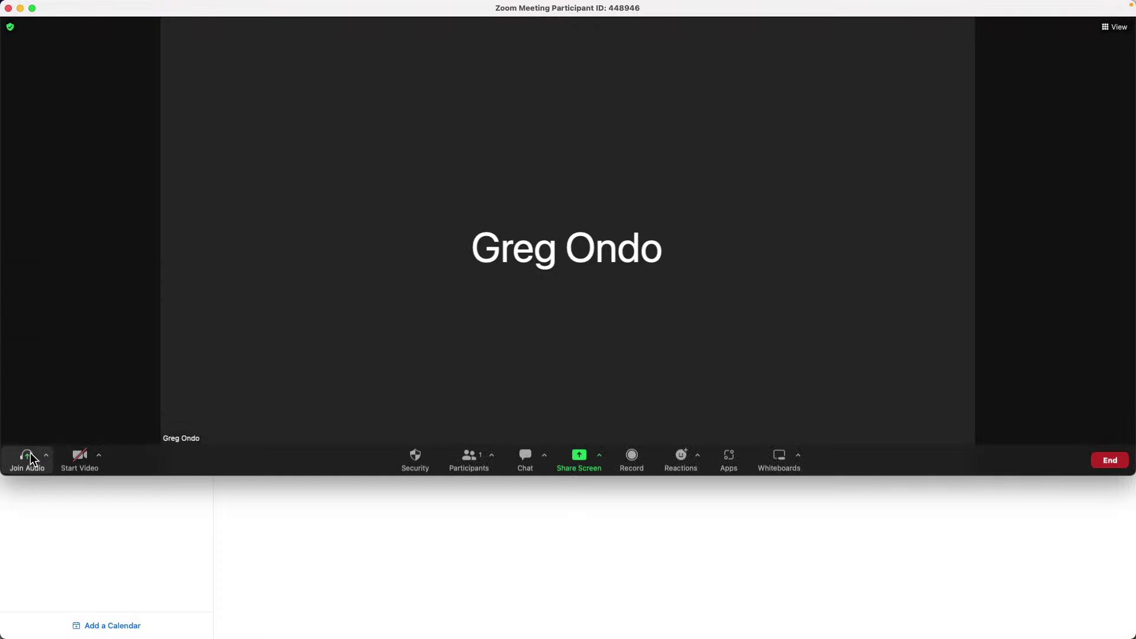
# Turn on the camera video in the meeting and make the meeting window full screen.
pyautogui.click(84, 461)
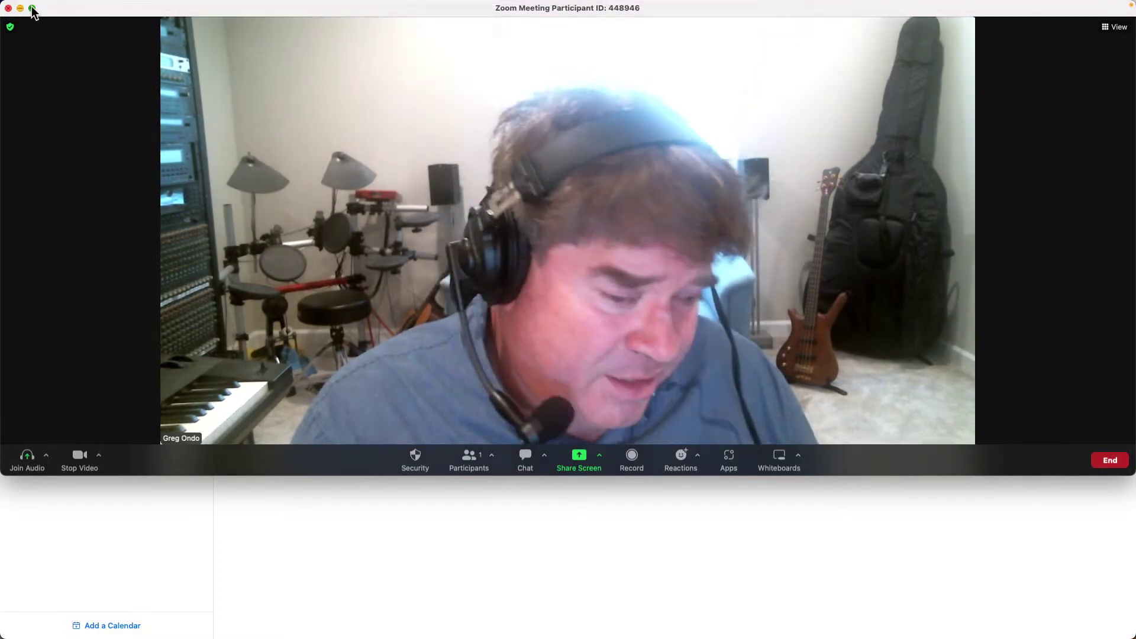
pyautogui.click(32, 8)
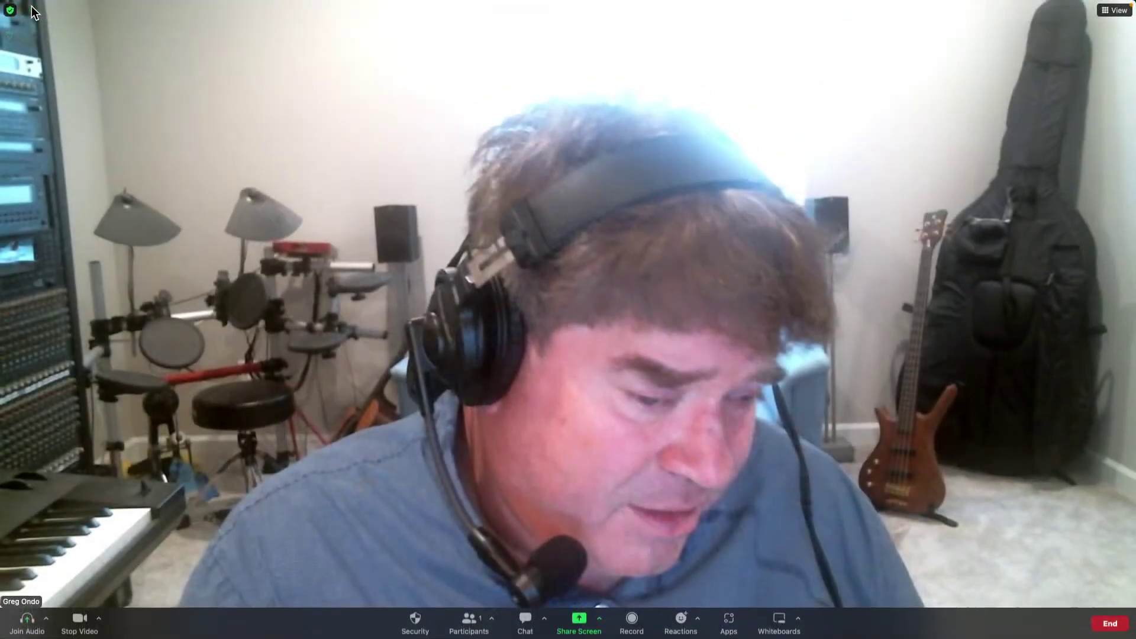
pyautogui.moveTo(31, 7)
# Return to the main Zoom window and show the invitation text for the scheduled meetup.
pyautogui.press('super+Tab')
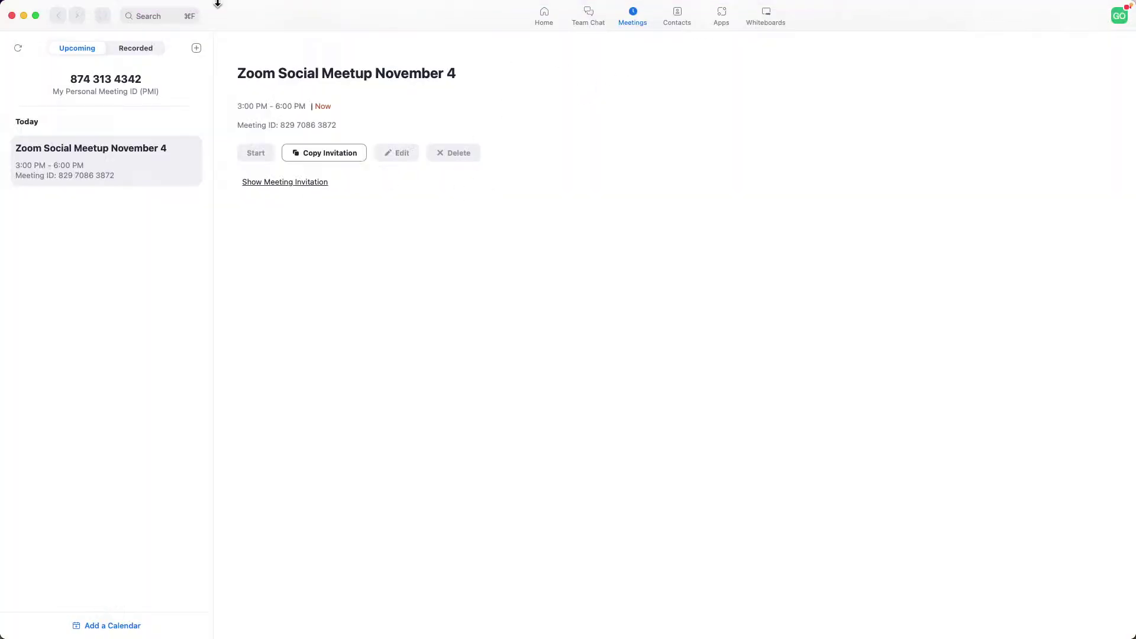
pyautogui.click(187, 7)
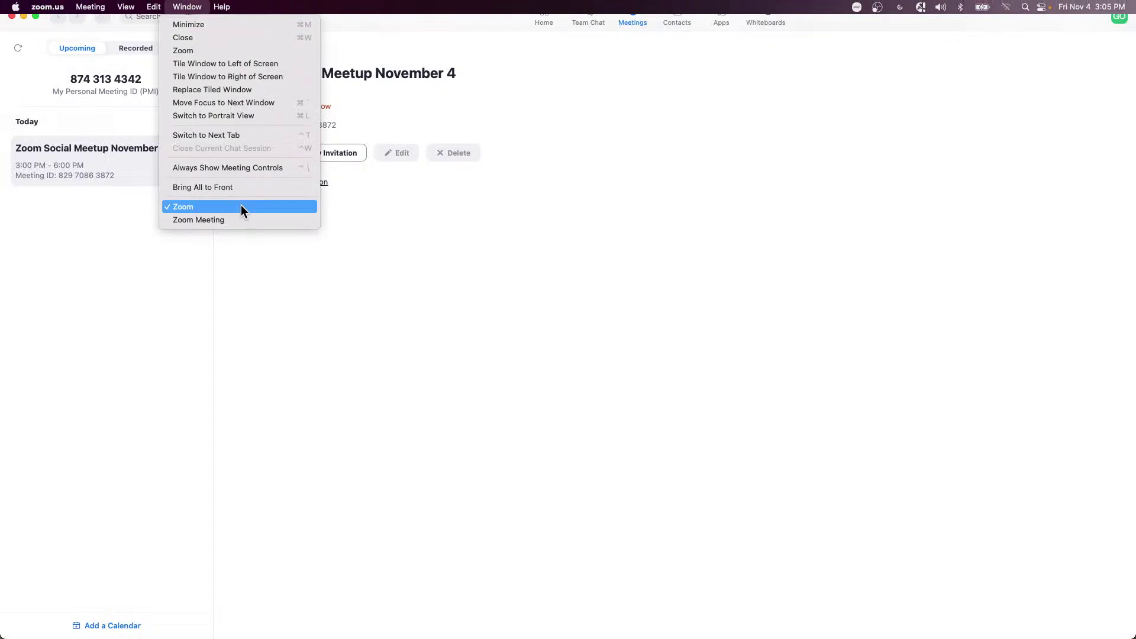
pyautogui.click(243, 219)
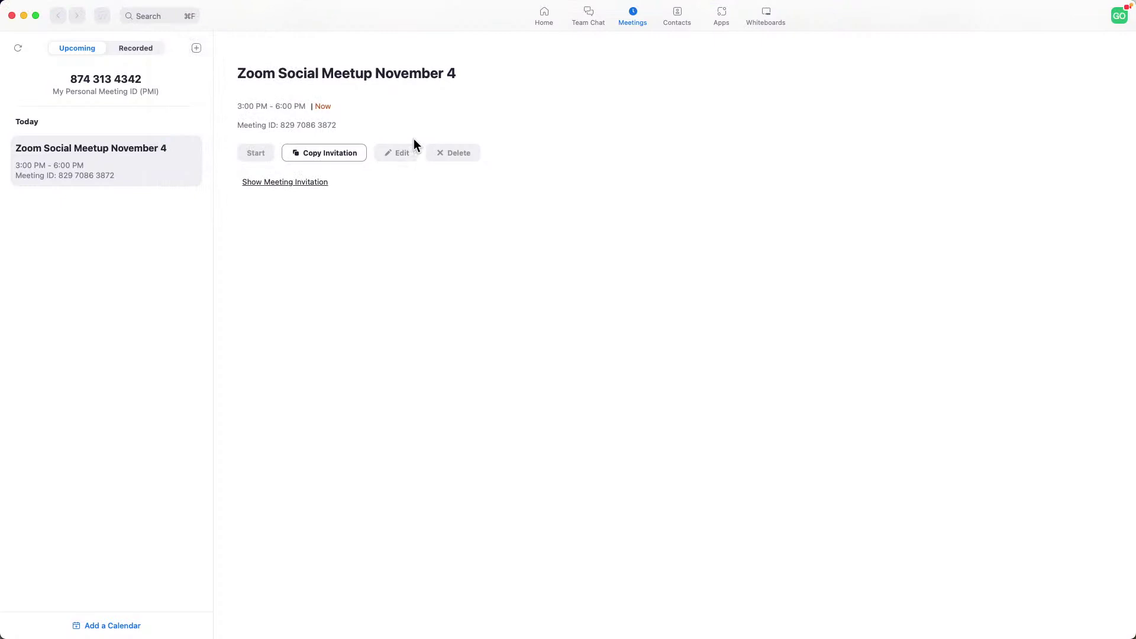
pyautogui.click(313, 183)
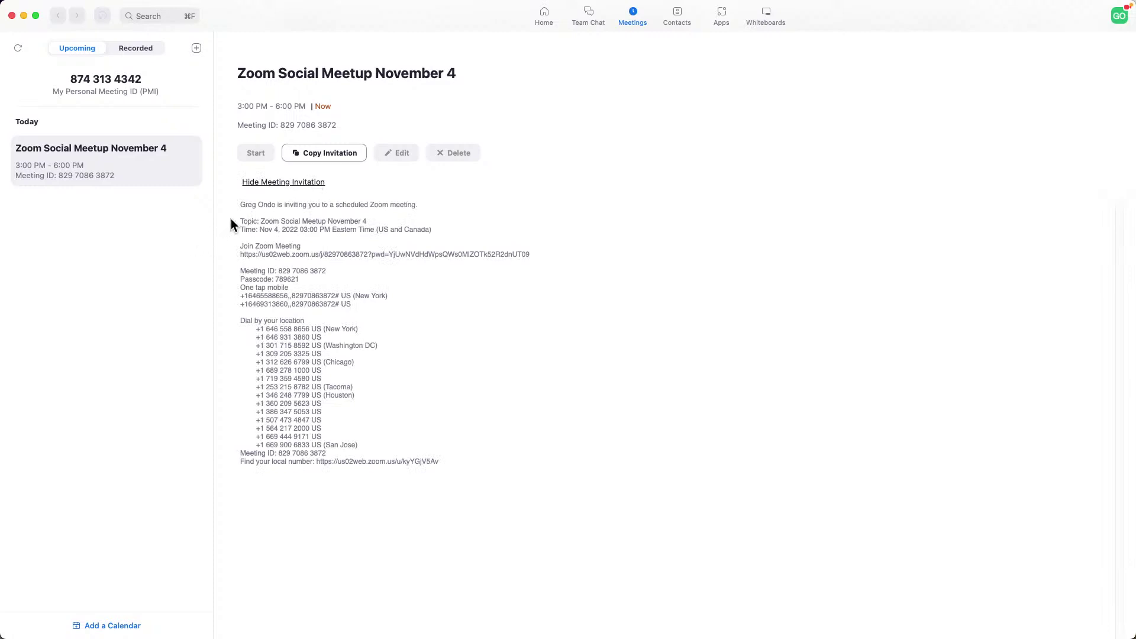
pyautogui.moveTo(253, 2)
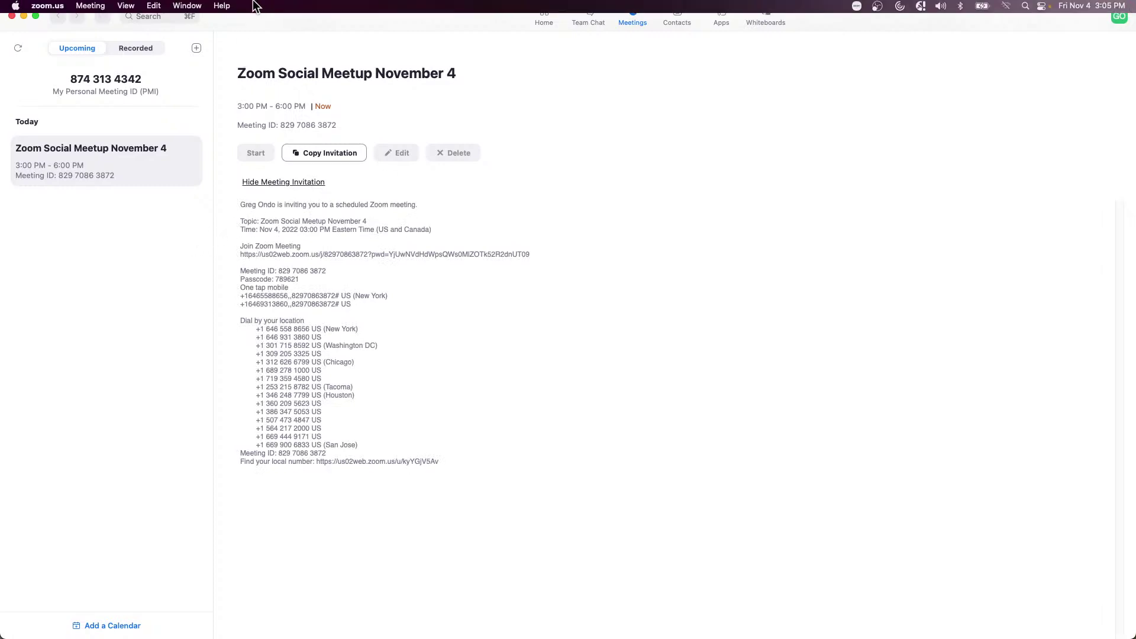
# Bring the running Zoom Meeting window with the camera video to the front.
pyautogui.click(193, 8)
pyautogui.click(232, 218)
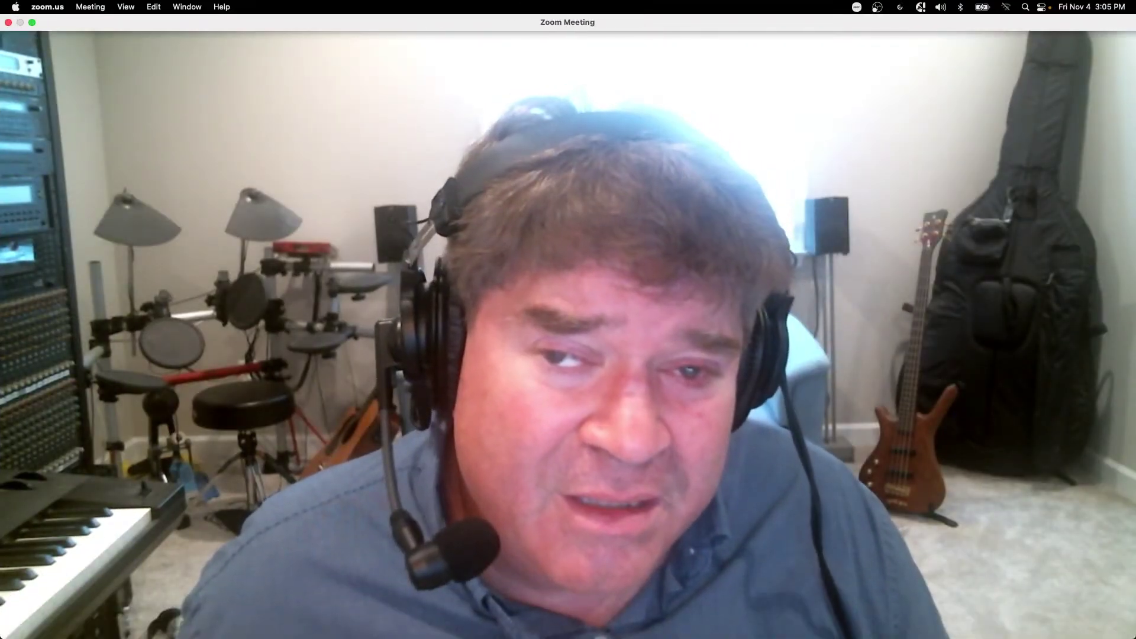
pyautogui.doubleClick(300, 141)
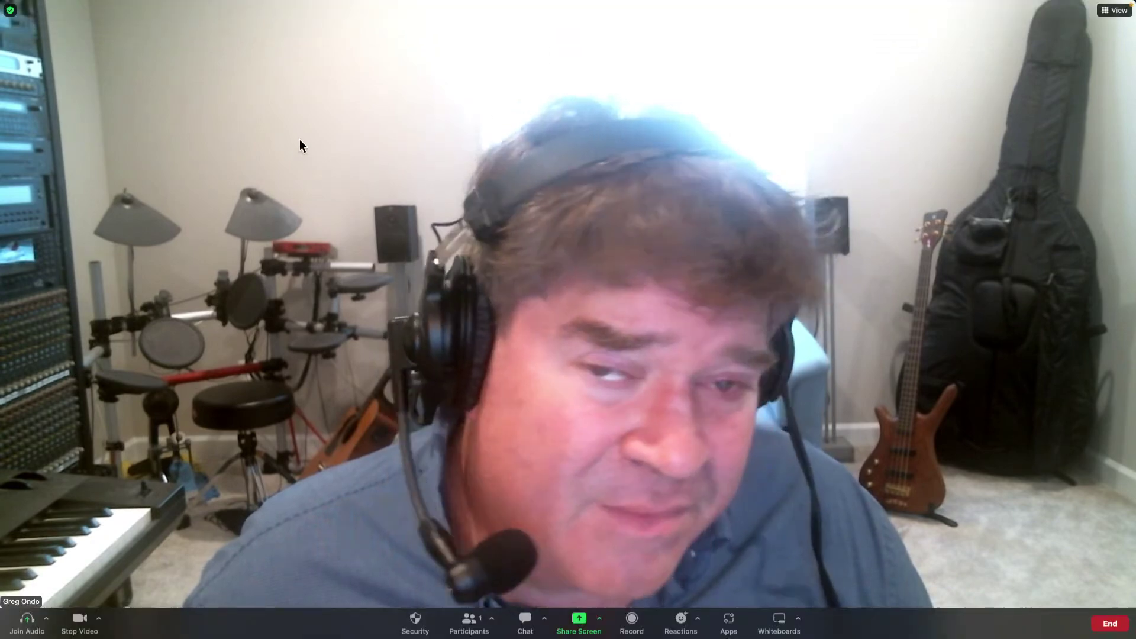
# Show the invitation text for Zoom Social Meetup November 4 in the main Zoom window and return to the meeting window.
pyautogui.press('super+Tab')
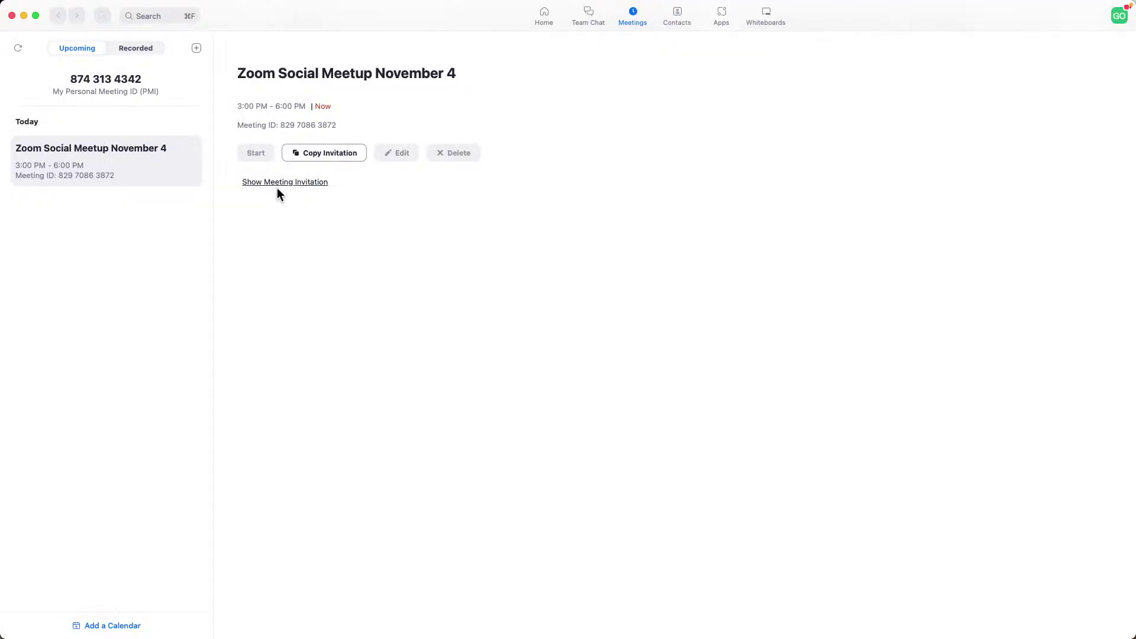
pyautogui.click(282, 181)
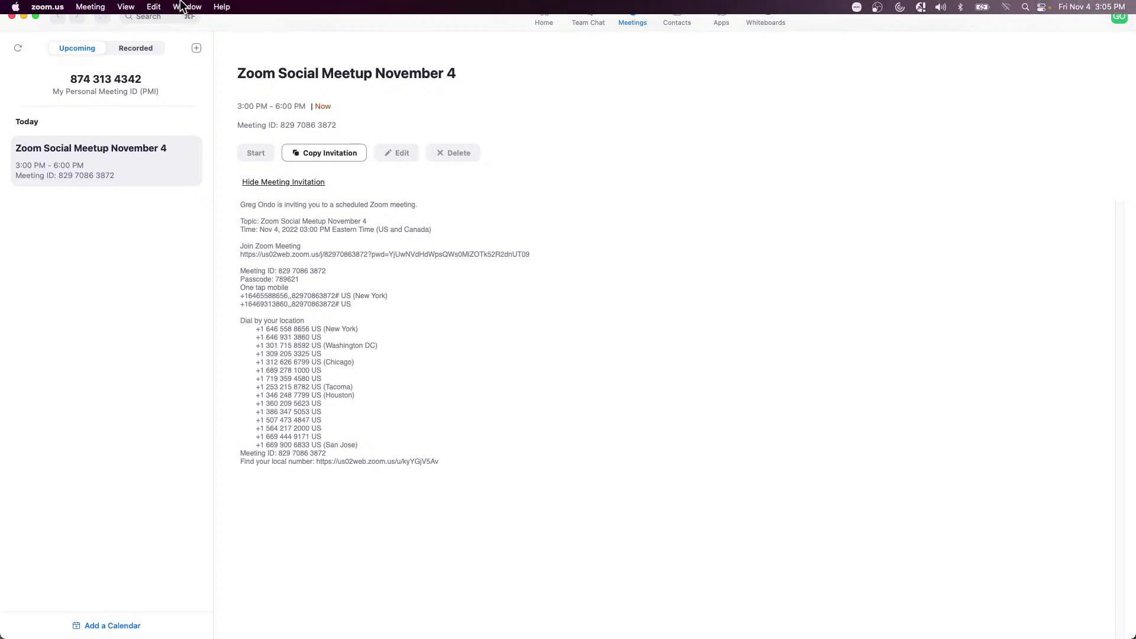
pyautogui.click(180, 6)
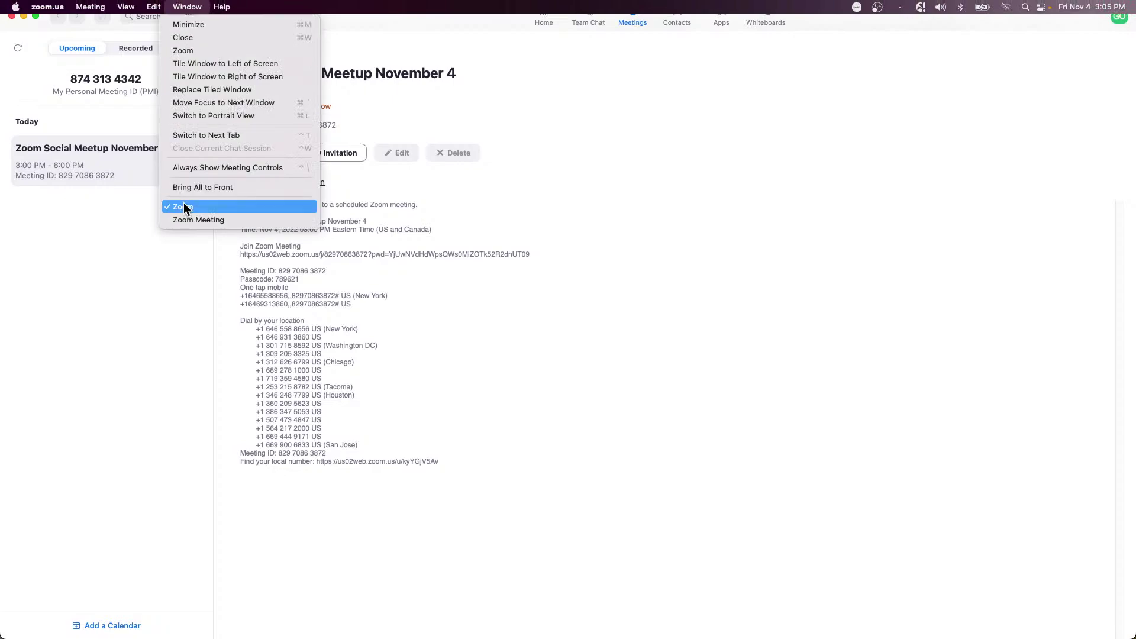
pyautogui.click(195, 219)
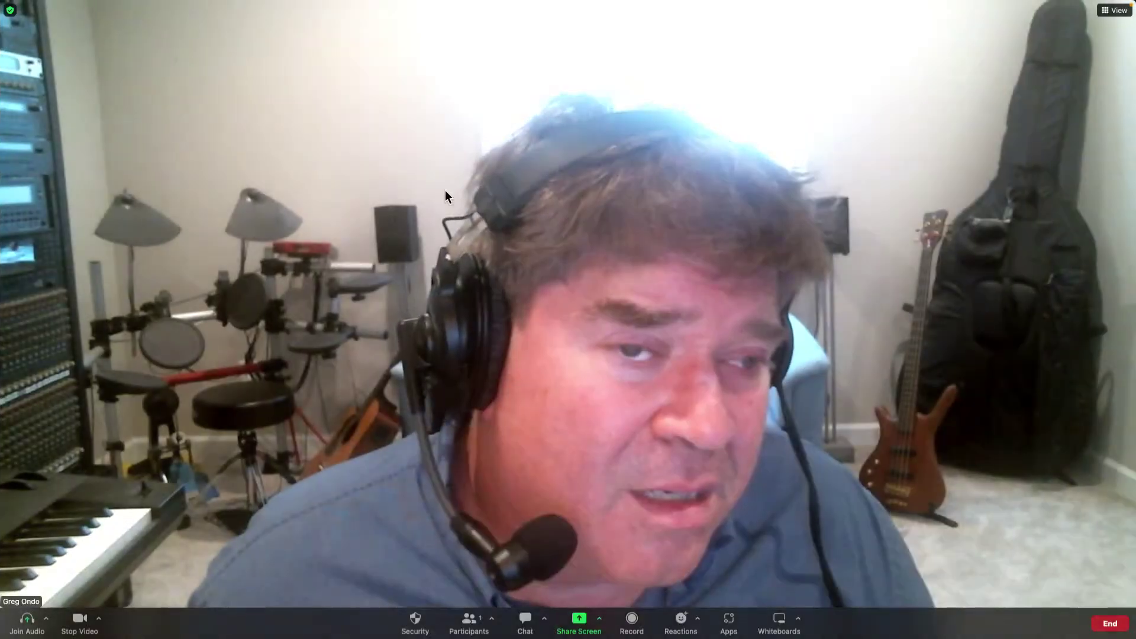
pyautogui.moveTo(517, 6)
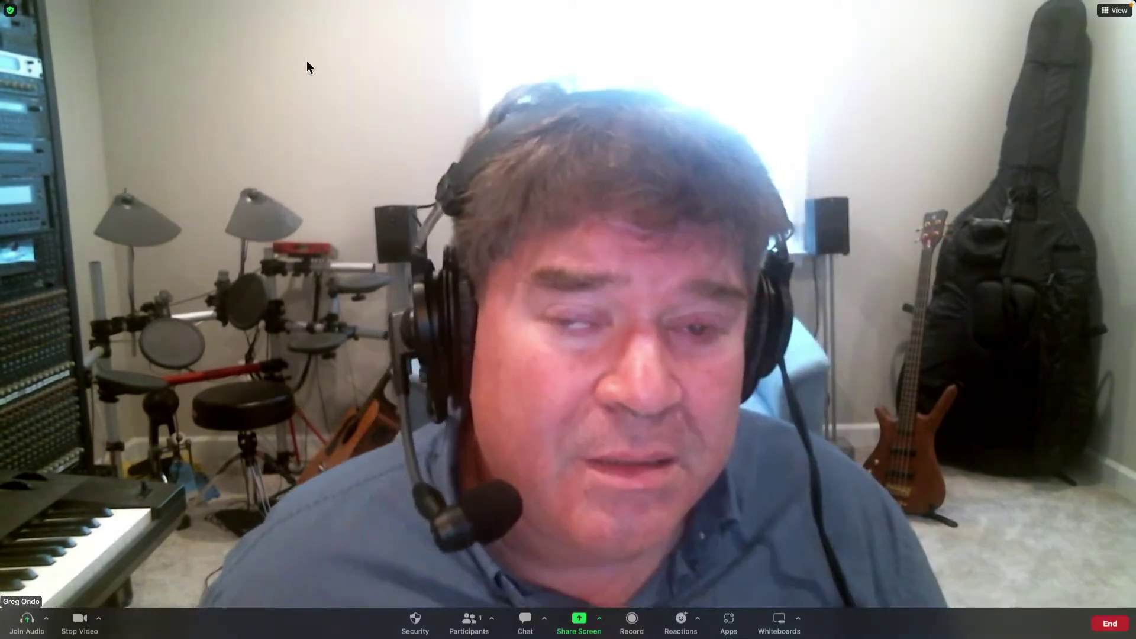
pyautogui.moveTo(386, 6)
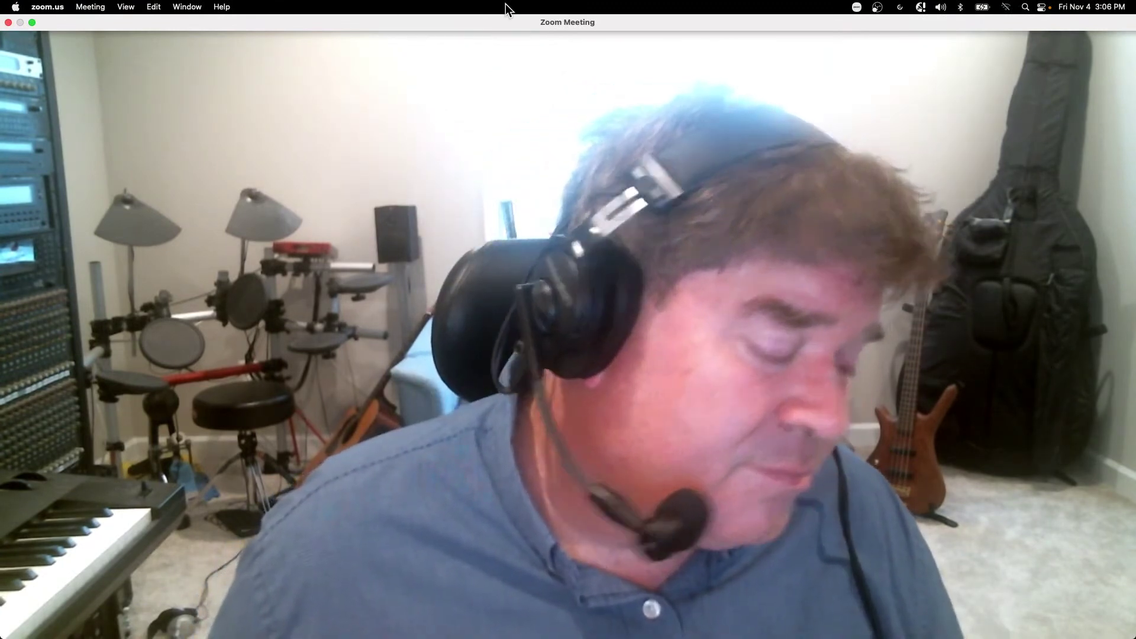
pyautogui.moveTo(431, 56)
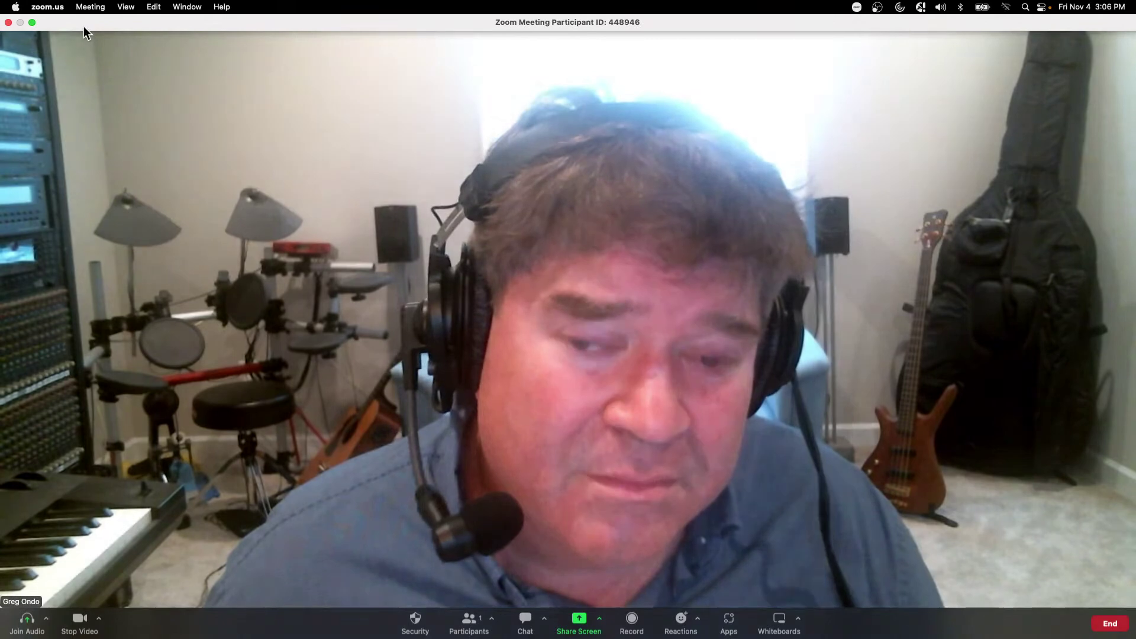
pyautogui.press('super+shift+f')
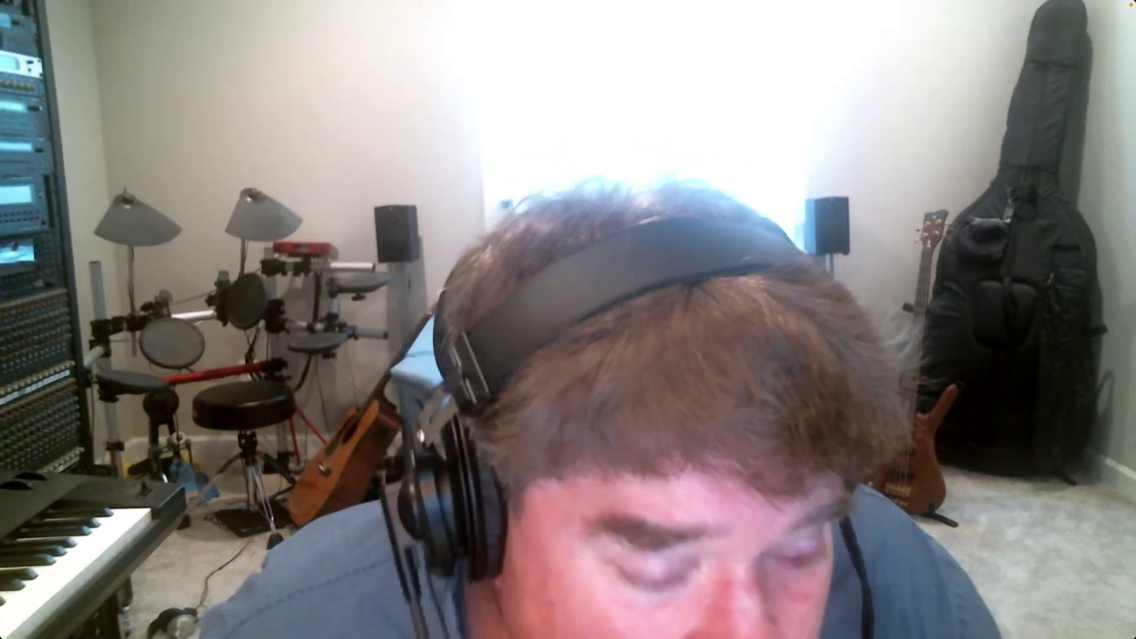
pyautogui.moveTo(233, 510)
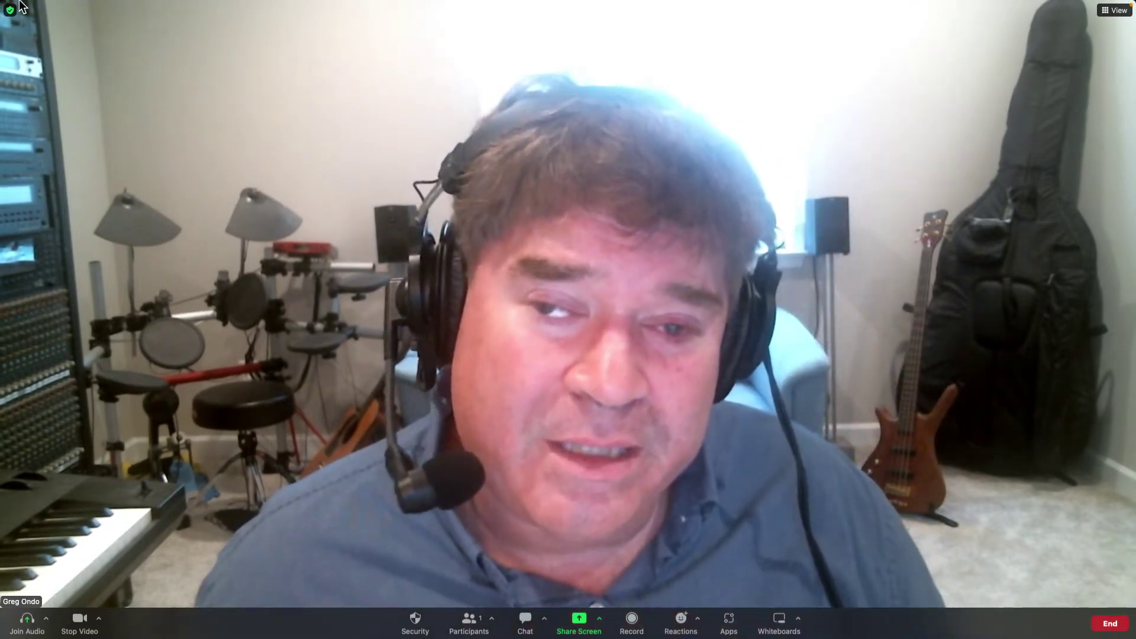
# Leave the running Zoom meeting.
pyautogui.moveTo(4, 2)
pyautogui.click(90, 7)
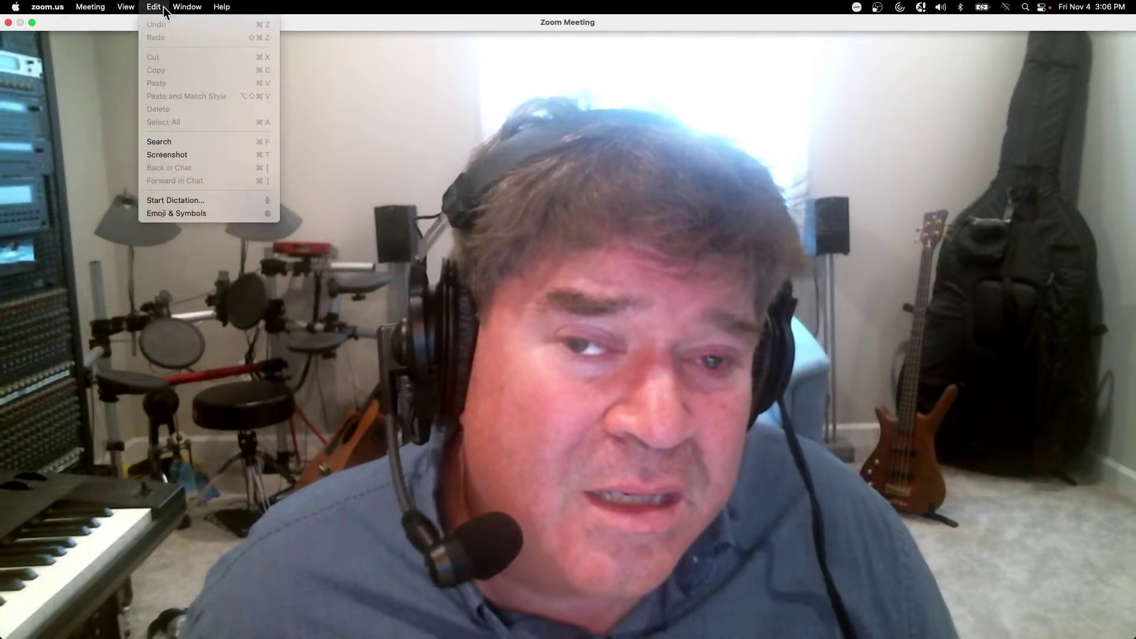
pyautogui.moveTo(187, 7)
pyautogui.click(418, 126)
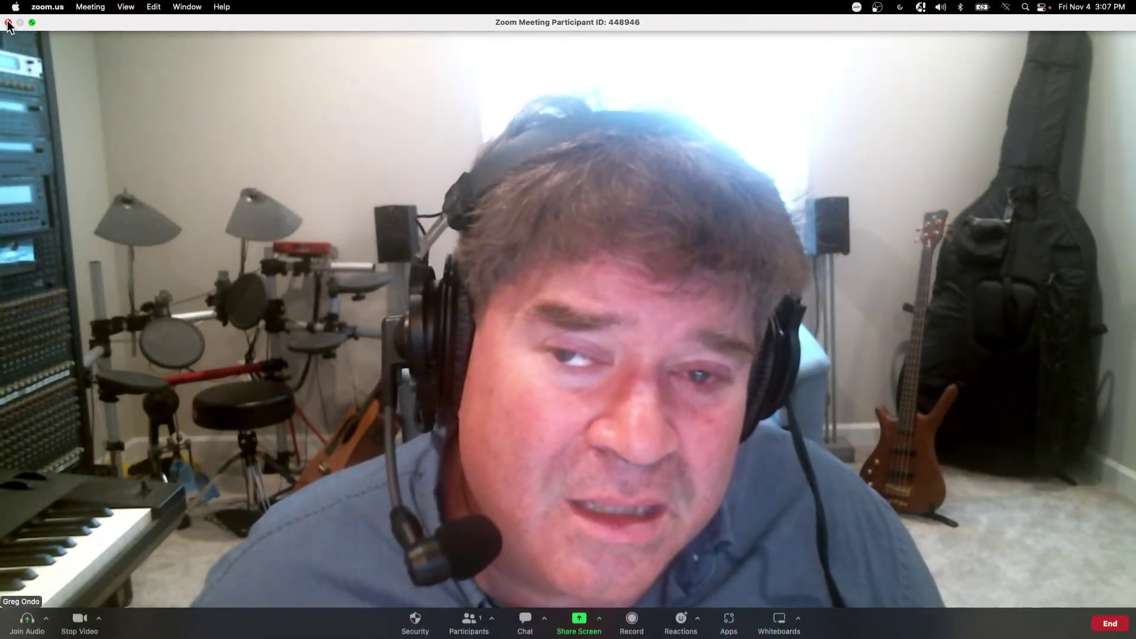
pyautogui.click(8, 22)
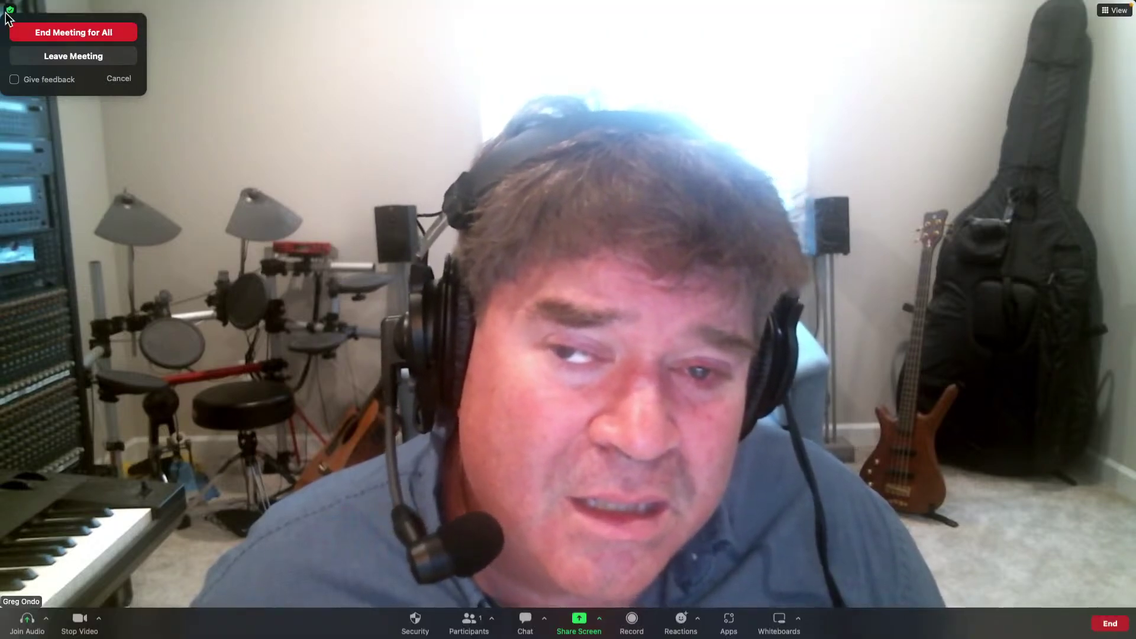
pyautogui.click(97, 55)
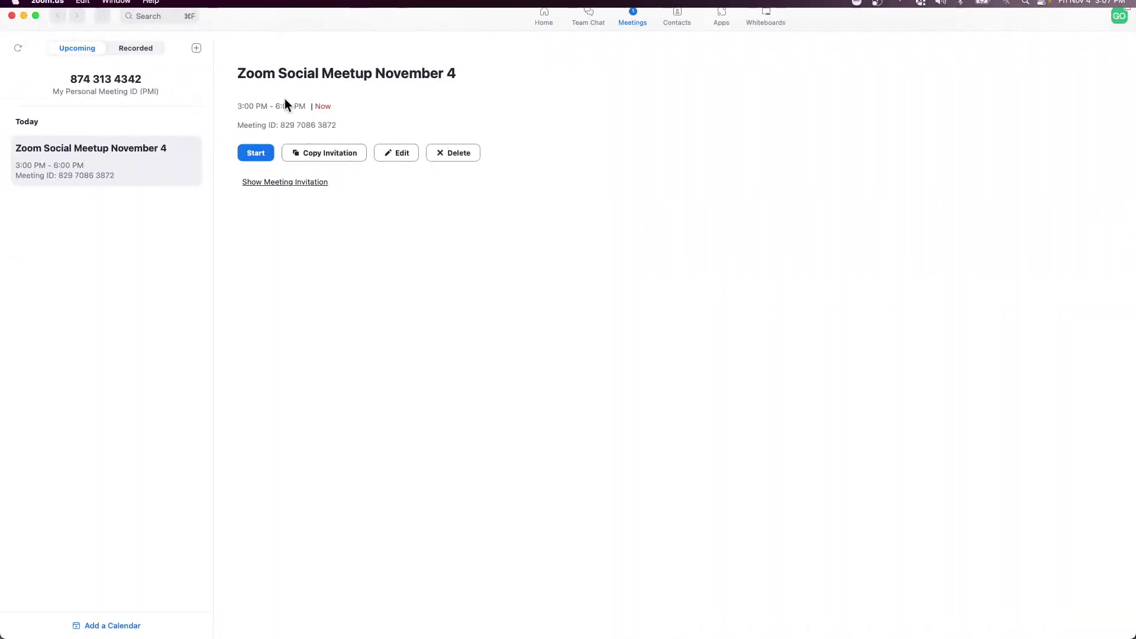
# Restart the Zoom Social Meetup November 4 meeting with computer audio and turn on the camera video.
pyautogui.click(255, 155)
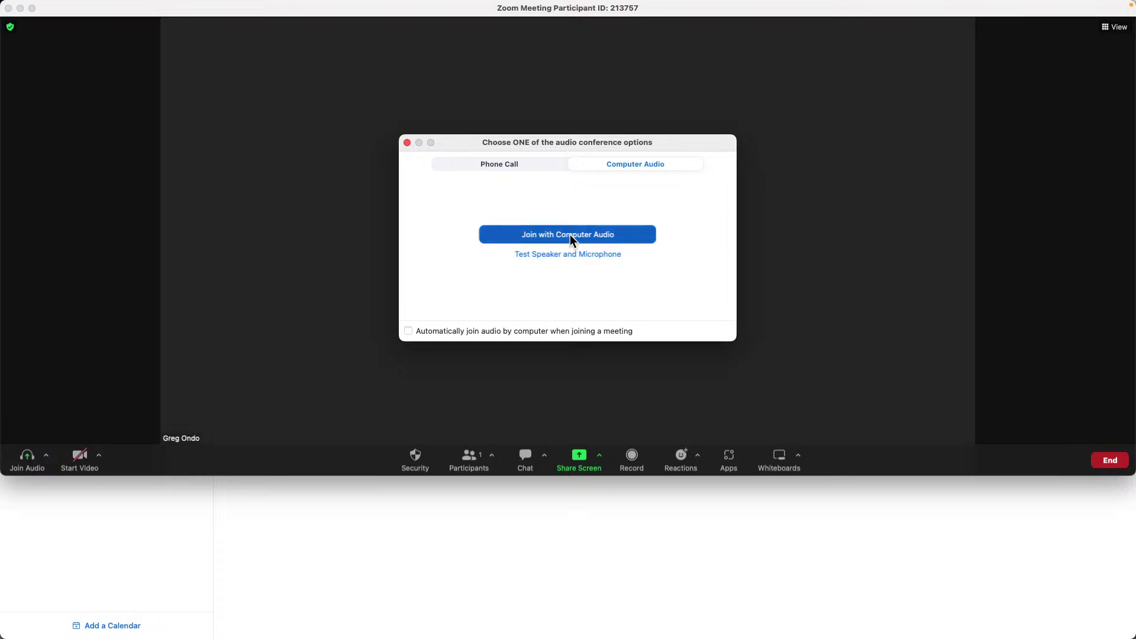
pyautogui.click(571, 236)
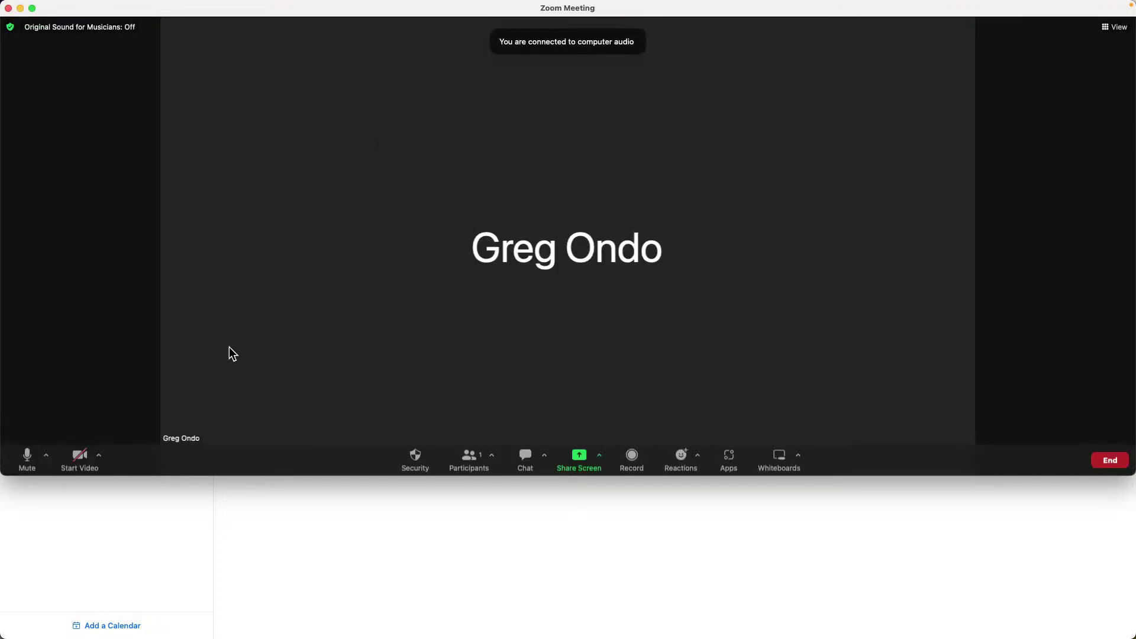
pyautogui.click(80, 457)
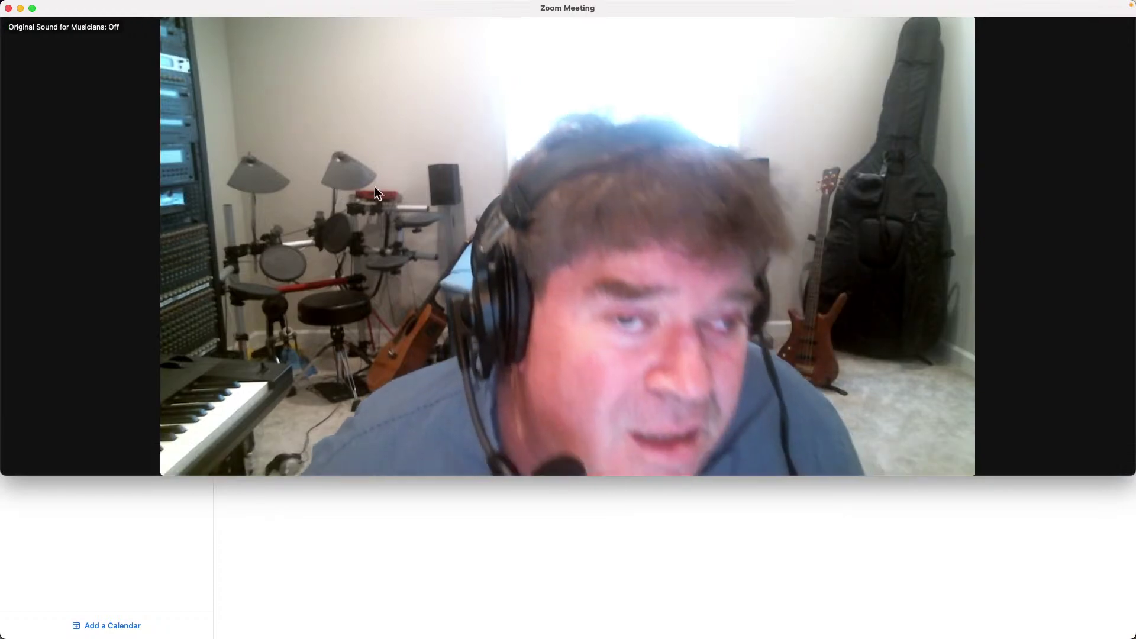
# End the restarted meeting for all participants.
pyautogui.moveTo(61, 11)
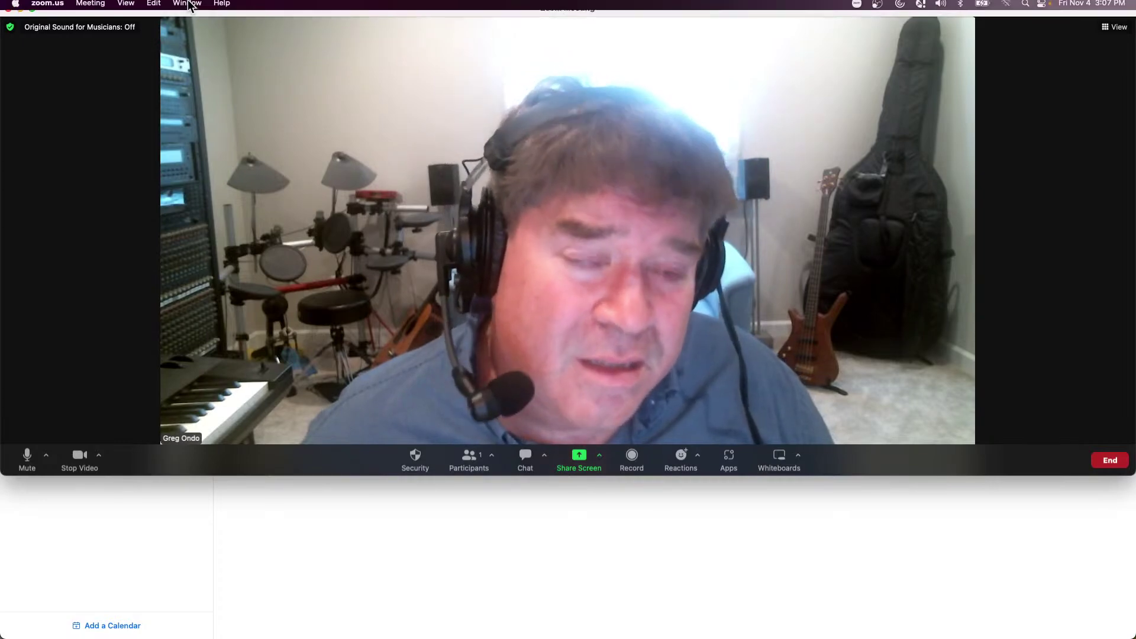
pyautogui.click(153, 6)
pyautogui.click(49, 286)
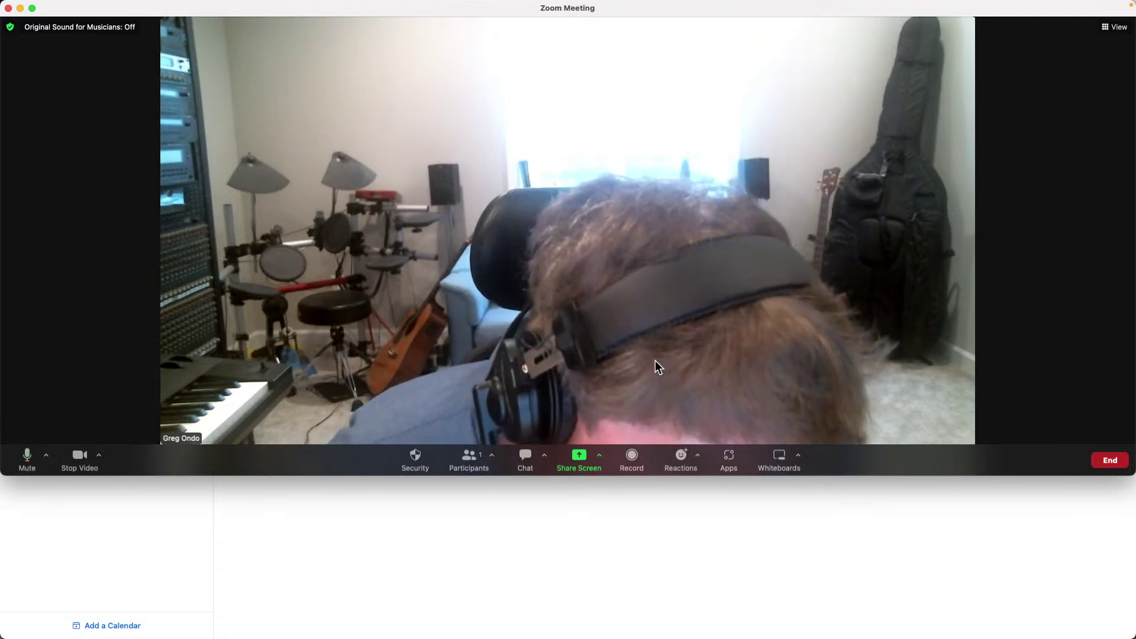
pyautogui.click(492, 456)
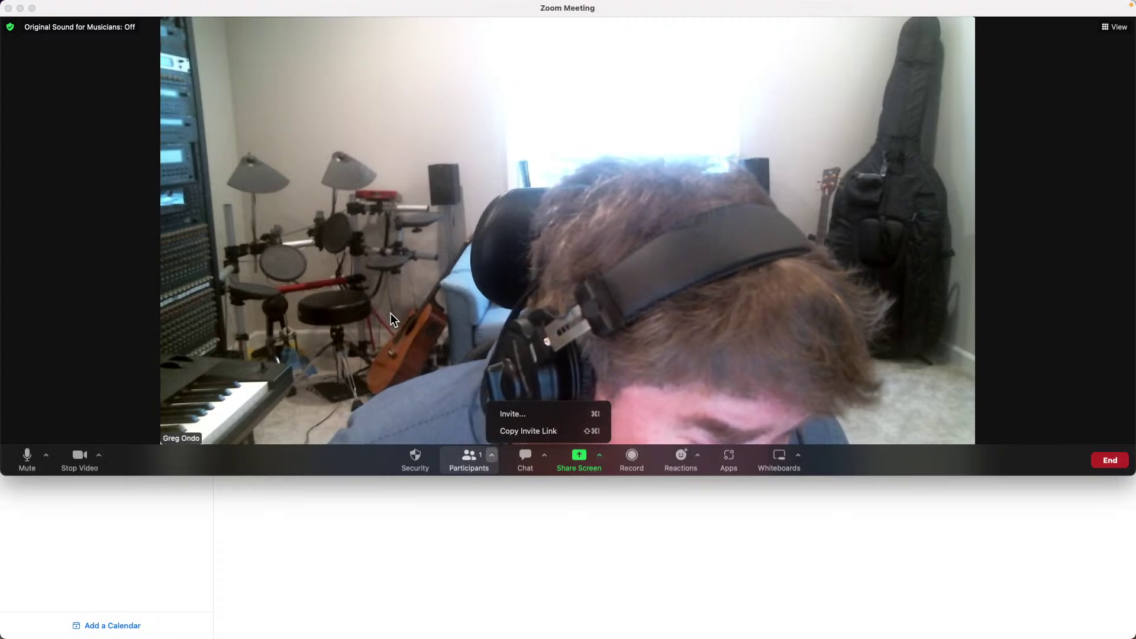
pyautogui.click(6, 21)
pyautogui.click(9, 9)
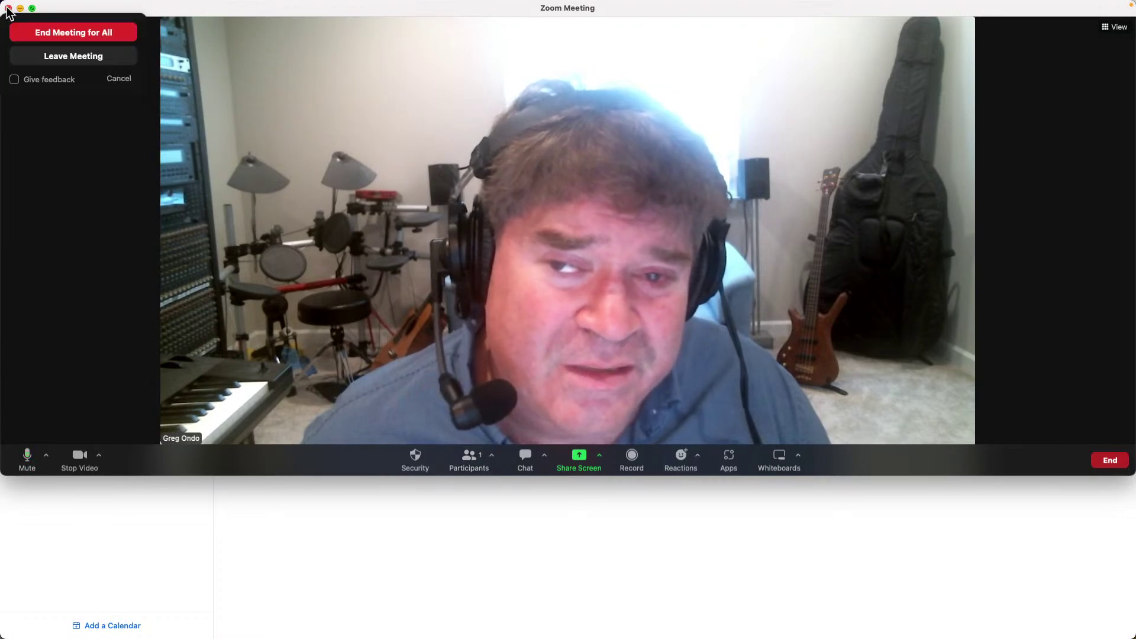
pyautogui.click(64, 26)
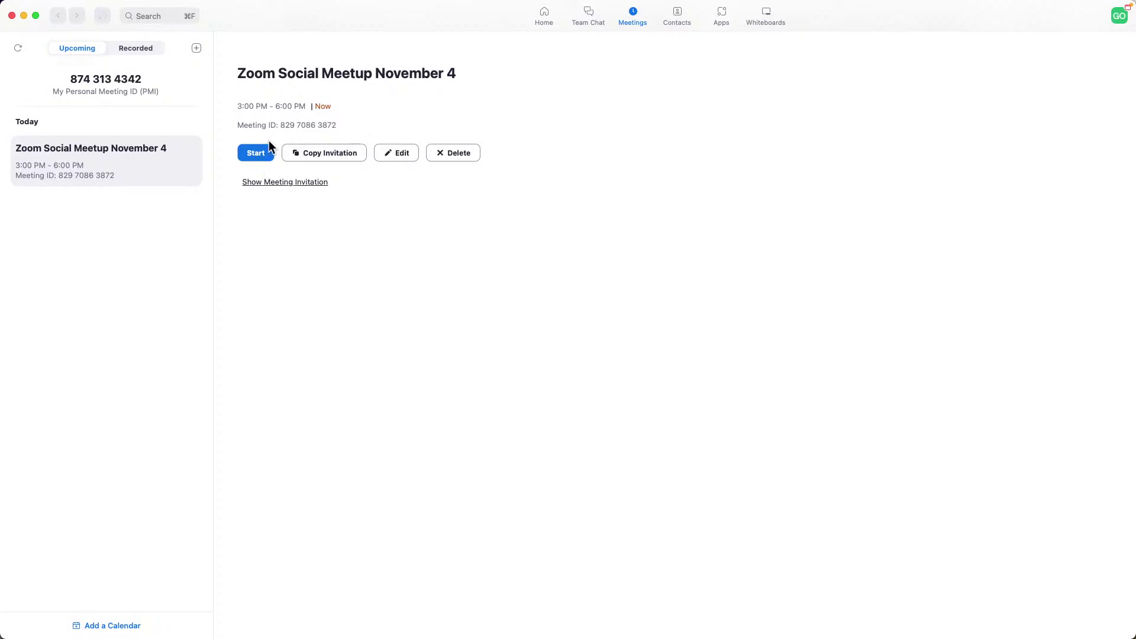
# Close and reopen the main Zoom window, returning to the list of upcoming meetings.
pyautogui.click(12, 15)
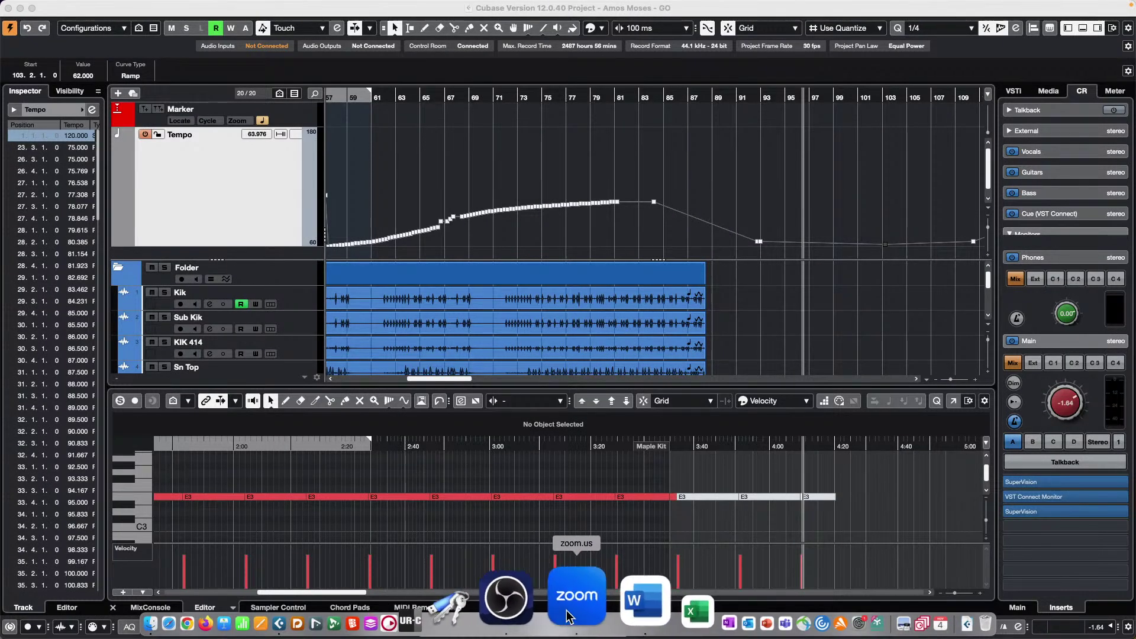
pyautogui.click(567, 618)
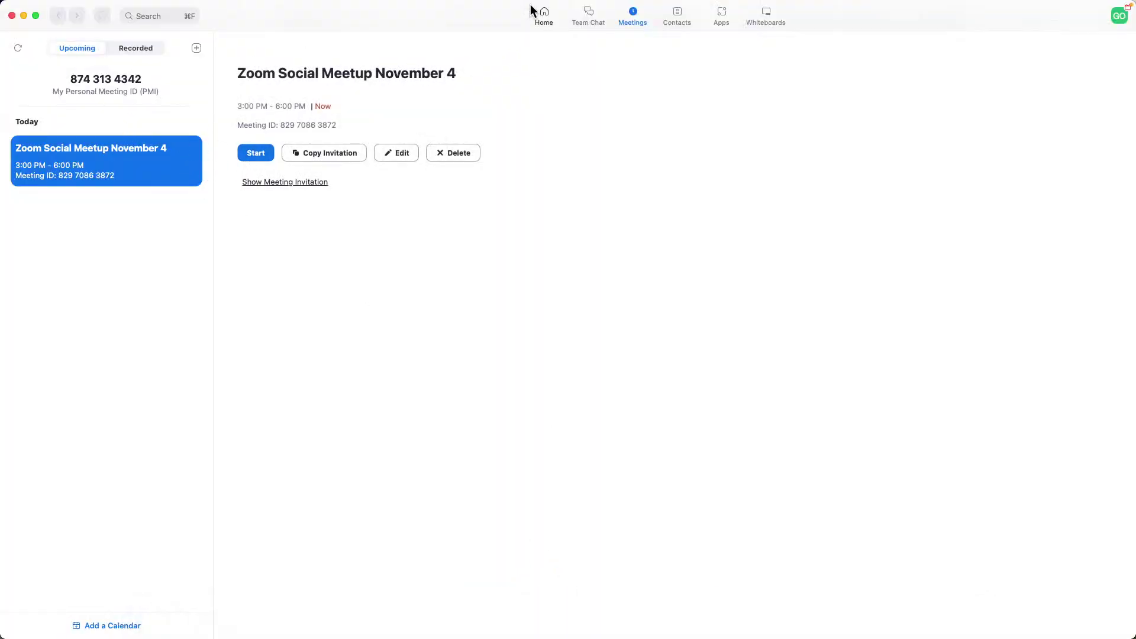
pyautogui.click(546, 12)
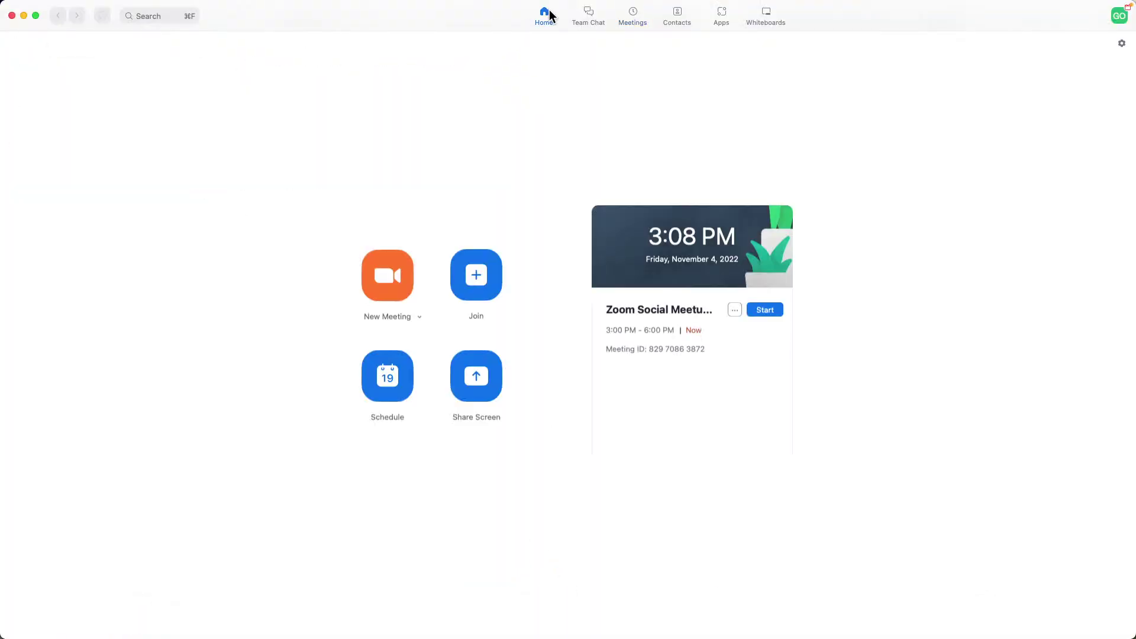
pyautogui.click(625, 17)
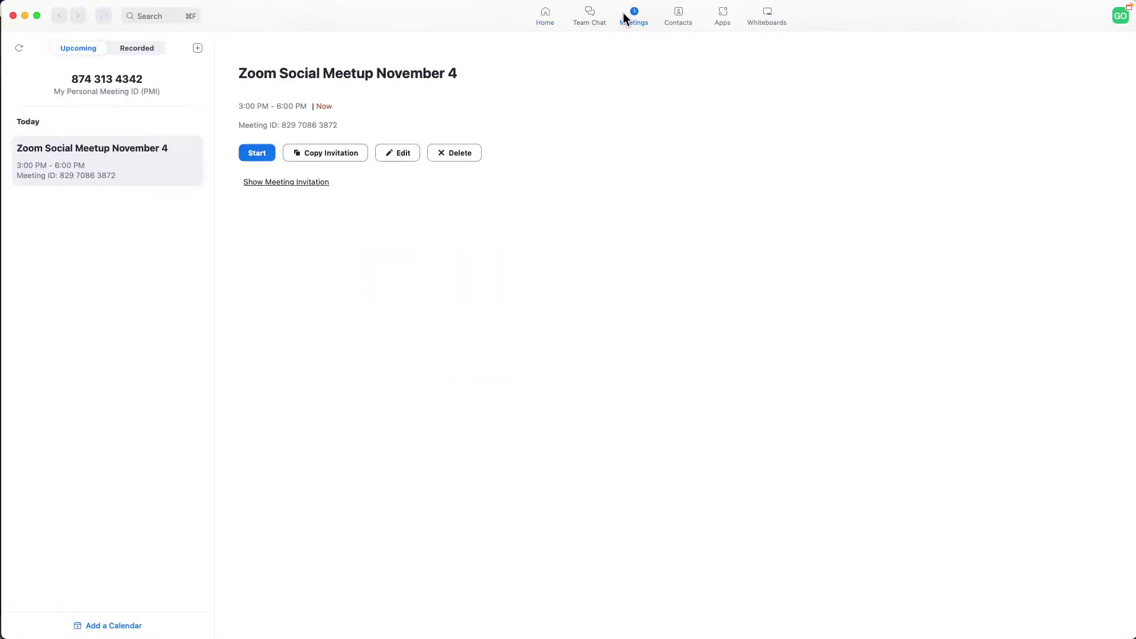
# Start the Zoom Social Meetup November 4 meeting with computer audio and turn on Original Sound for Musicians.
pyautogui.click(256, 153)
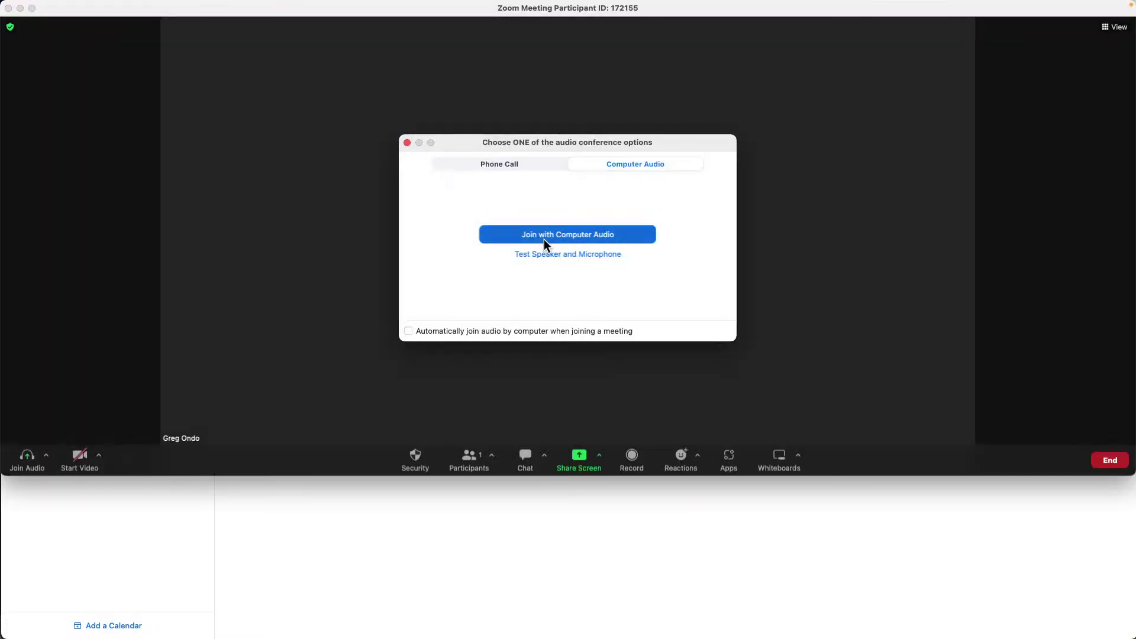
pyautogui.click(546, 235)
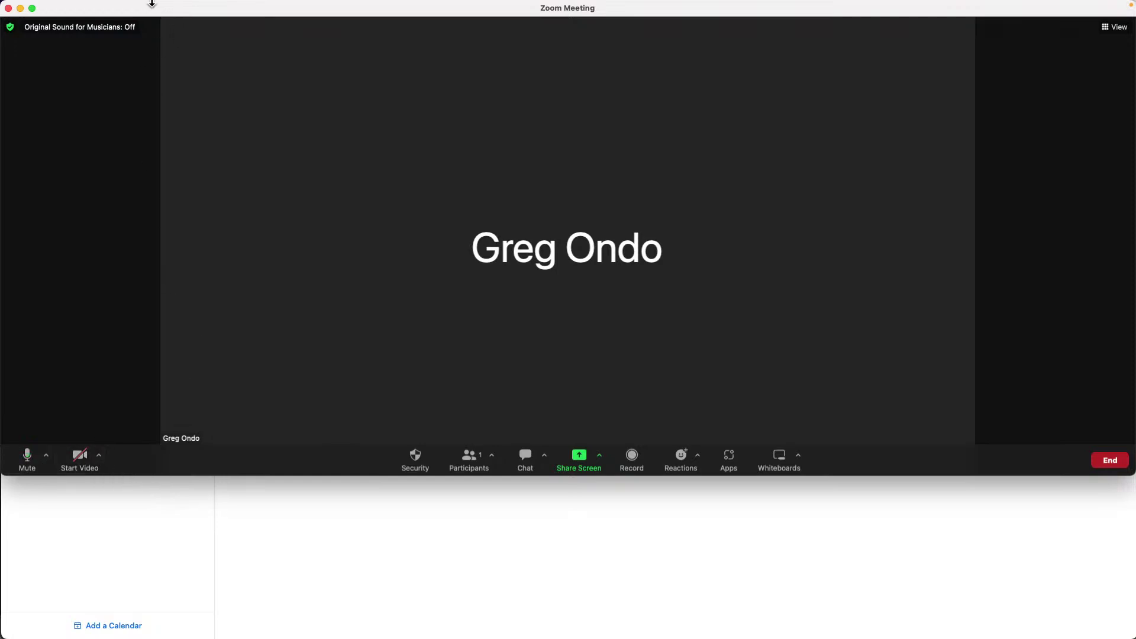
pyautogui.click(159, 7)
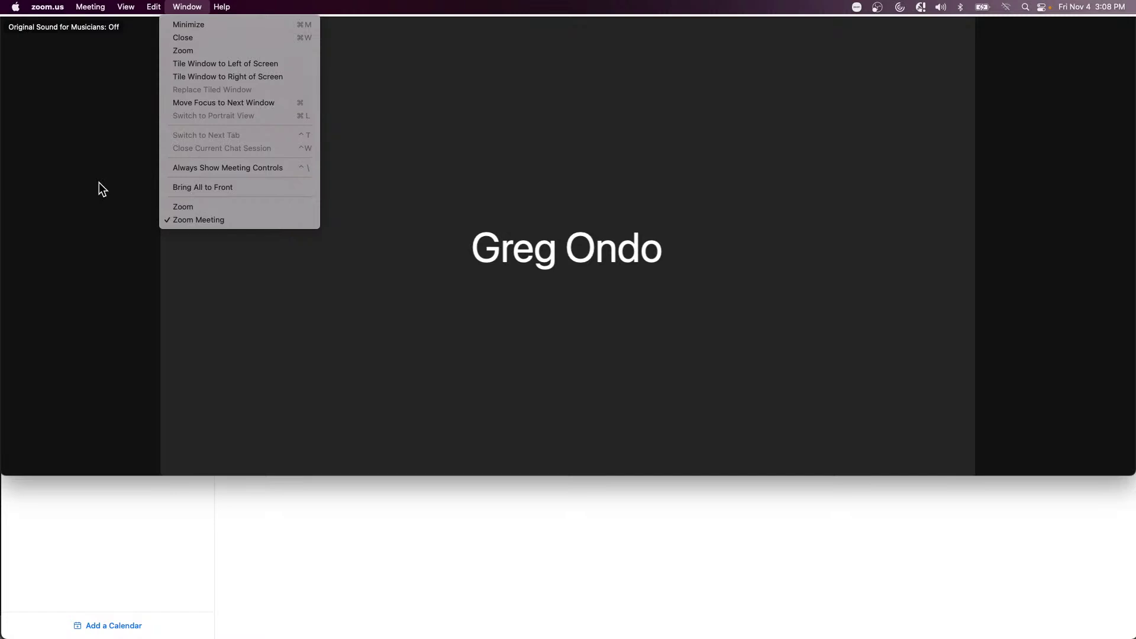
pyautogui.click(105, 27)
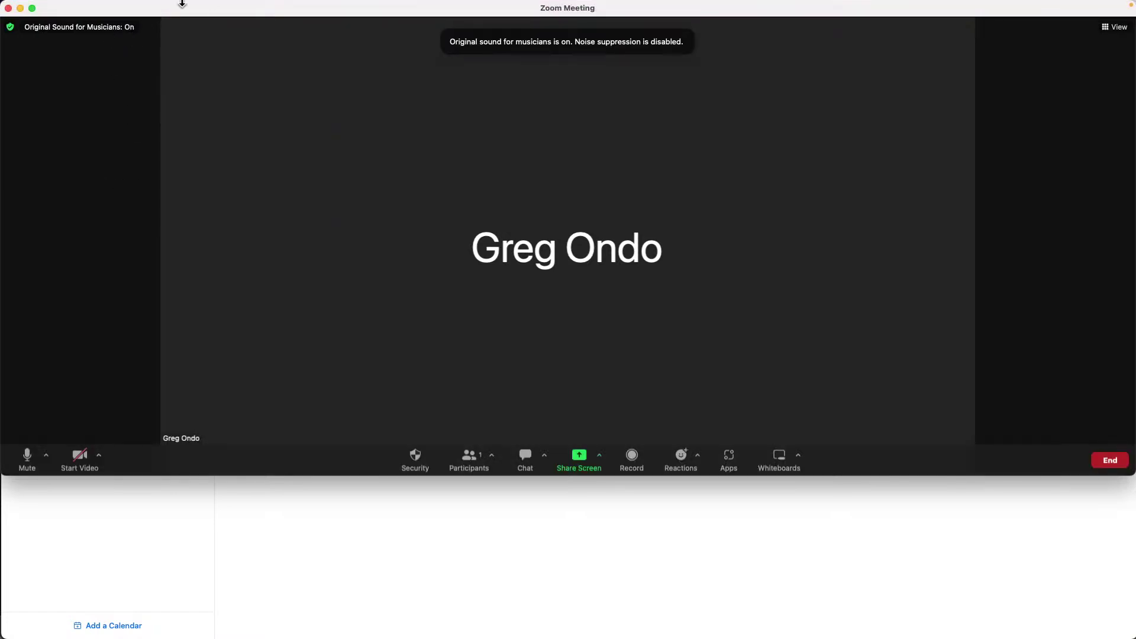
# Switch from the meeting to the main Zoom window and show the scheduled meetup's invitation text.
pyautogui.click(156, 7)
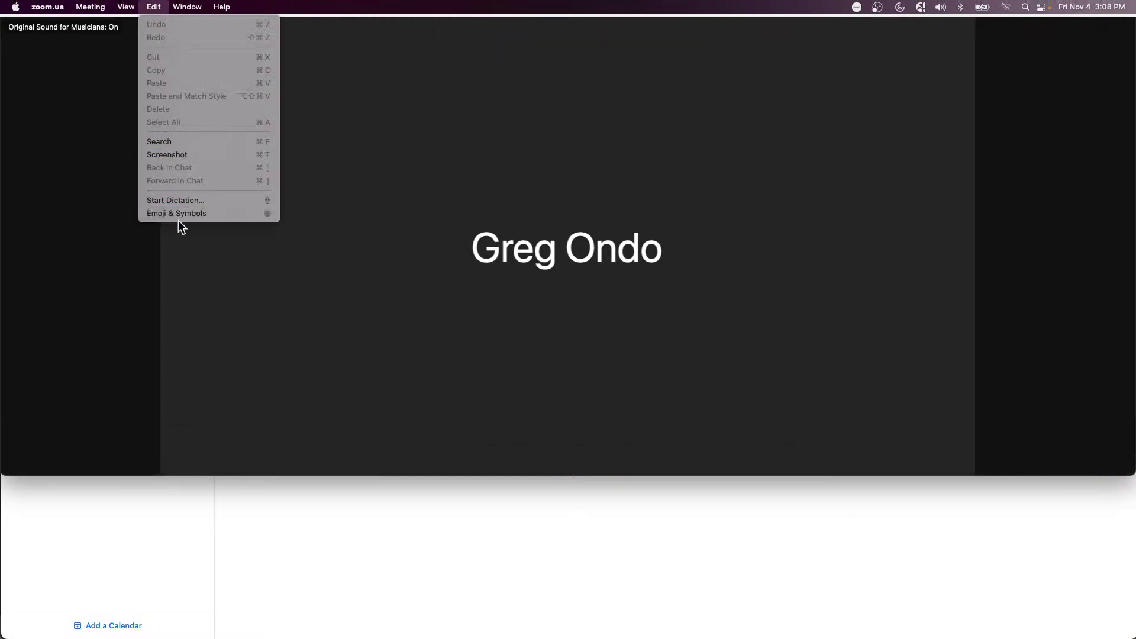
pyautogui.moveTo(187, 5)
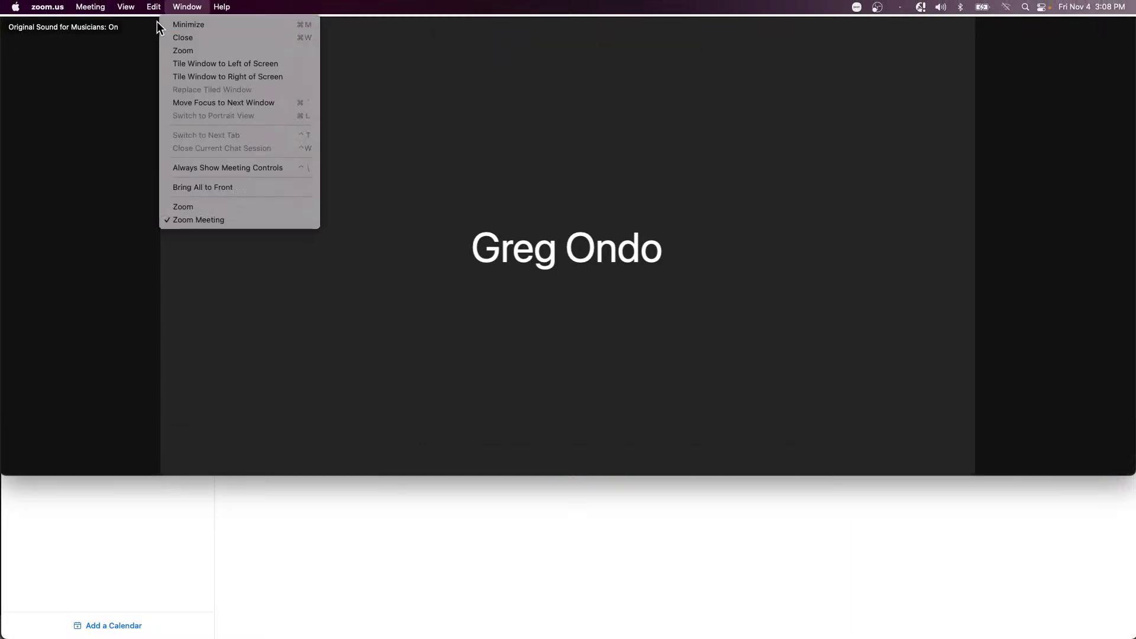
pyautogui.click(194, 205)
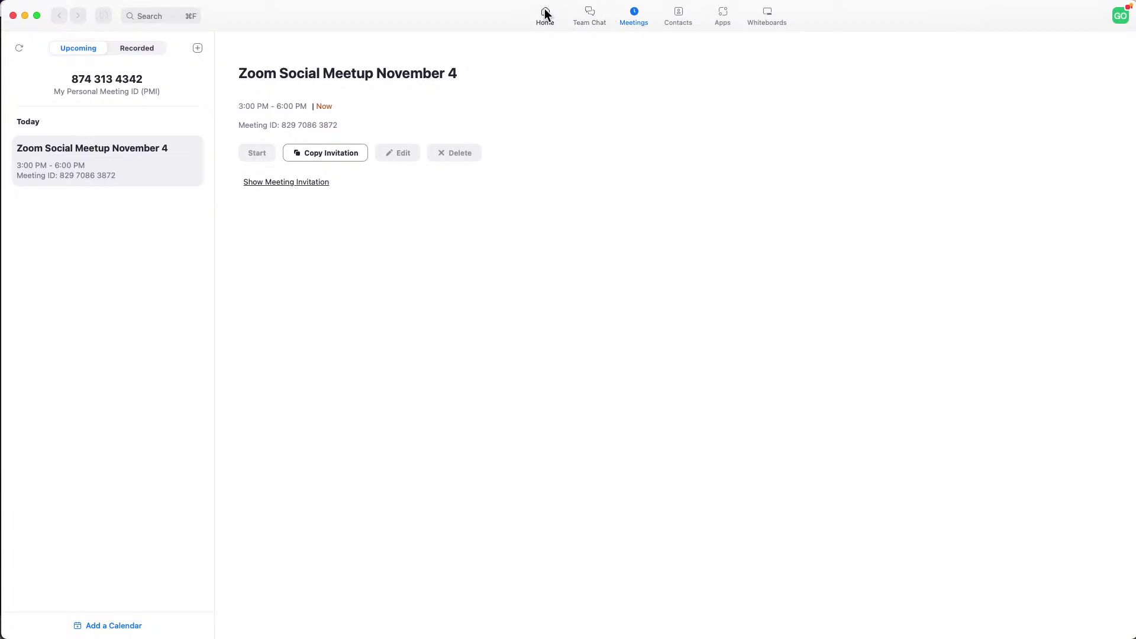
pyautogui.click(317, 182)
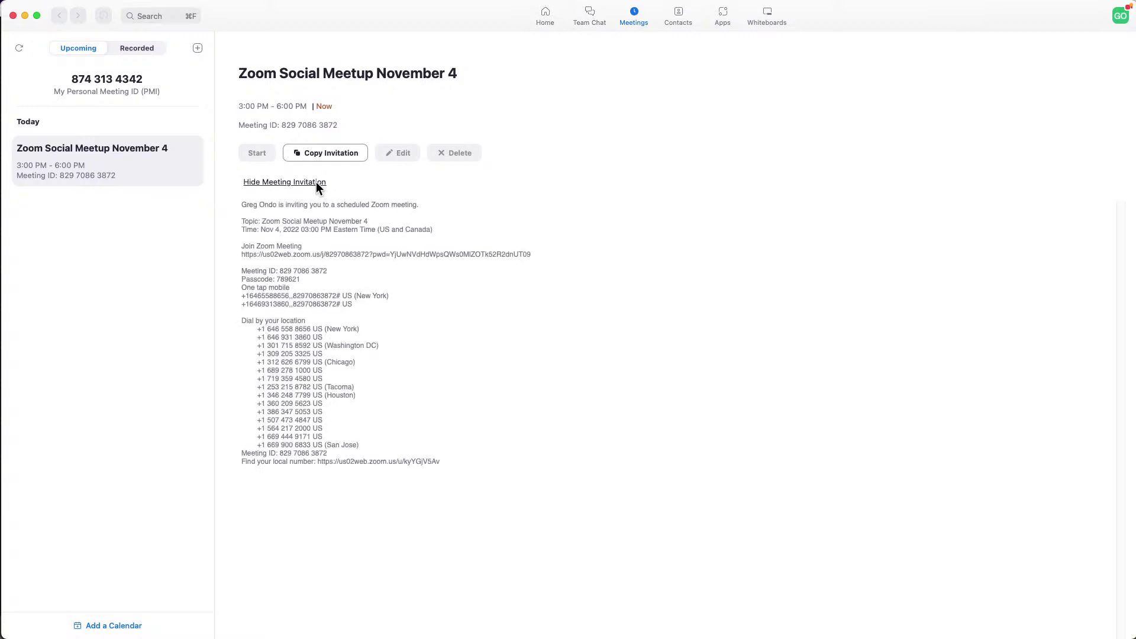
# Copy the Zoom meetup invitation text from its opening line through the passcode line.
pyautogui.press('super+Tab')
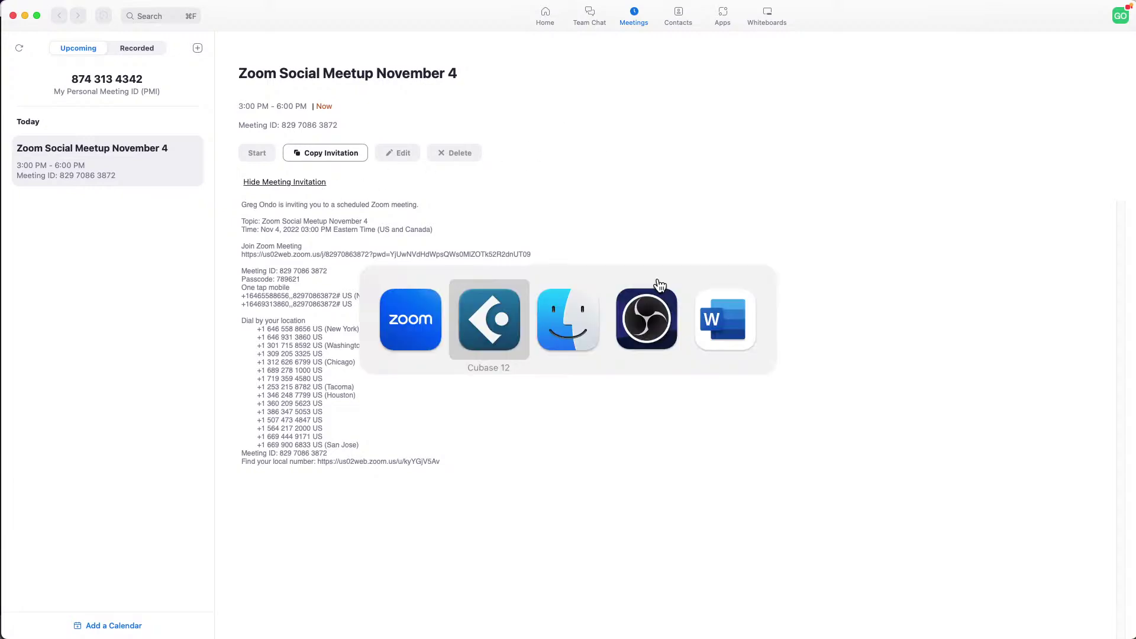
pyautogui.press('super+Tab')
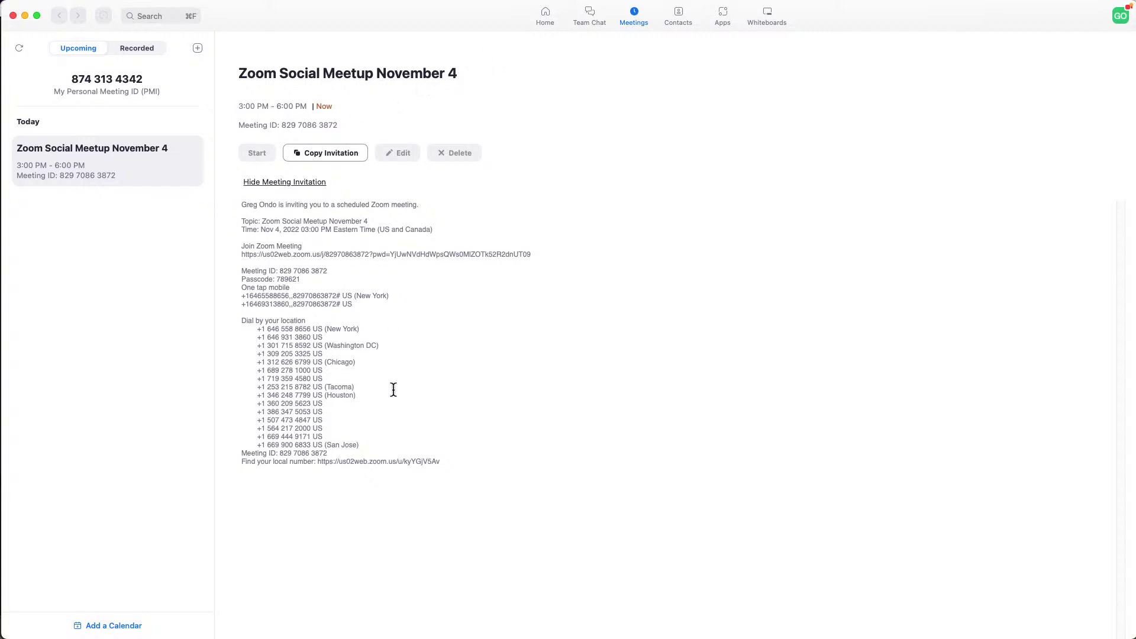
pyautogui.moveTo(444, 461); pyautogui.dragTo(423, 288)
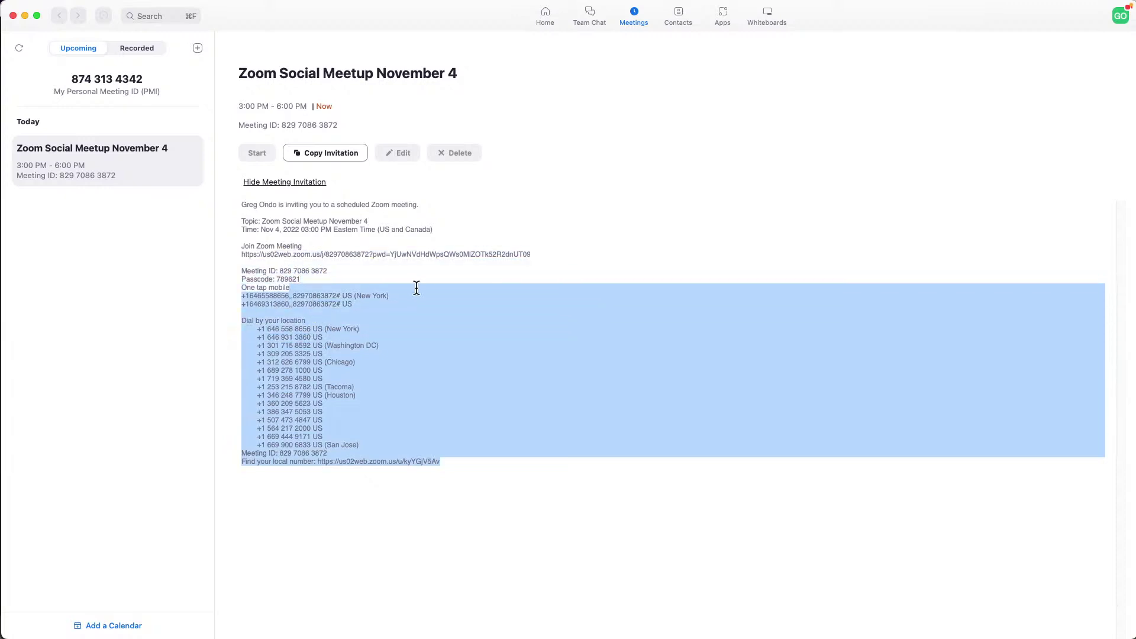
pyautogui.moveTo(314, 285); pyautogui.dragTo(467, 321)
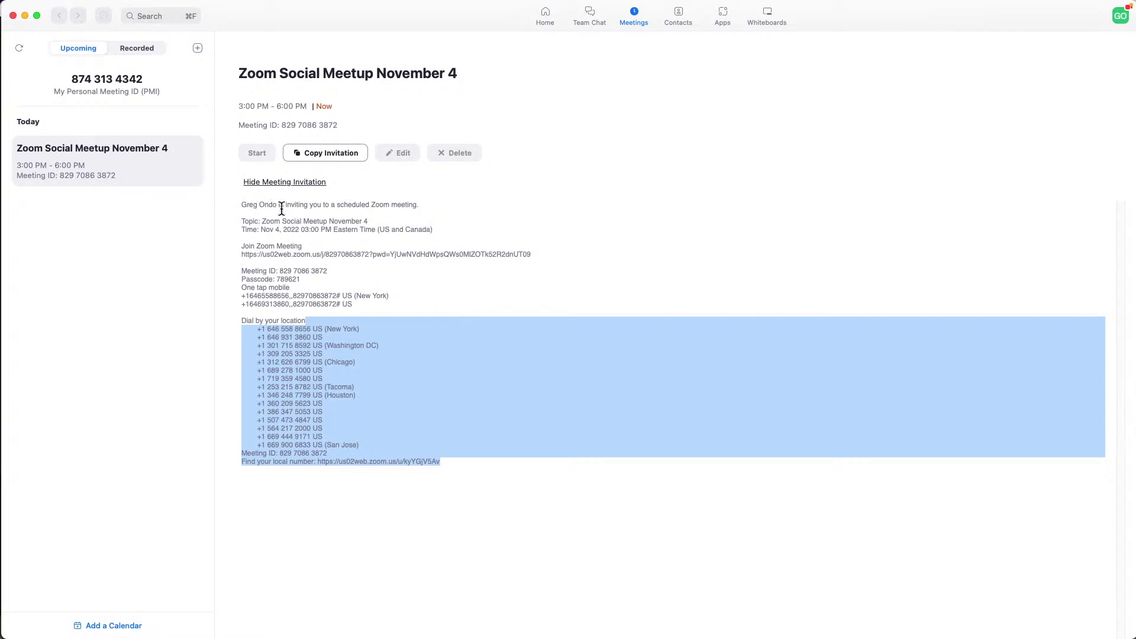
pyautogui.moveTo(241, 202); pyautogui.dragTo(515, 253)
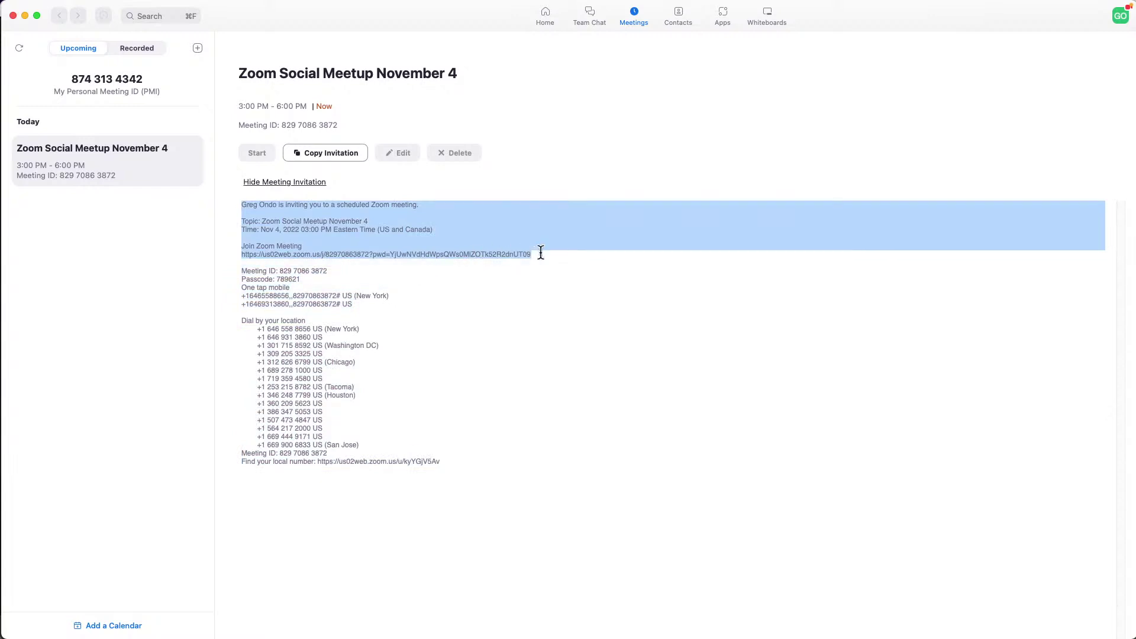
pyautogui.click(378, 307)
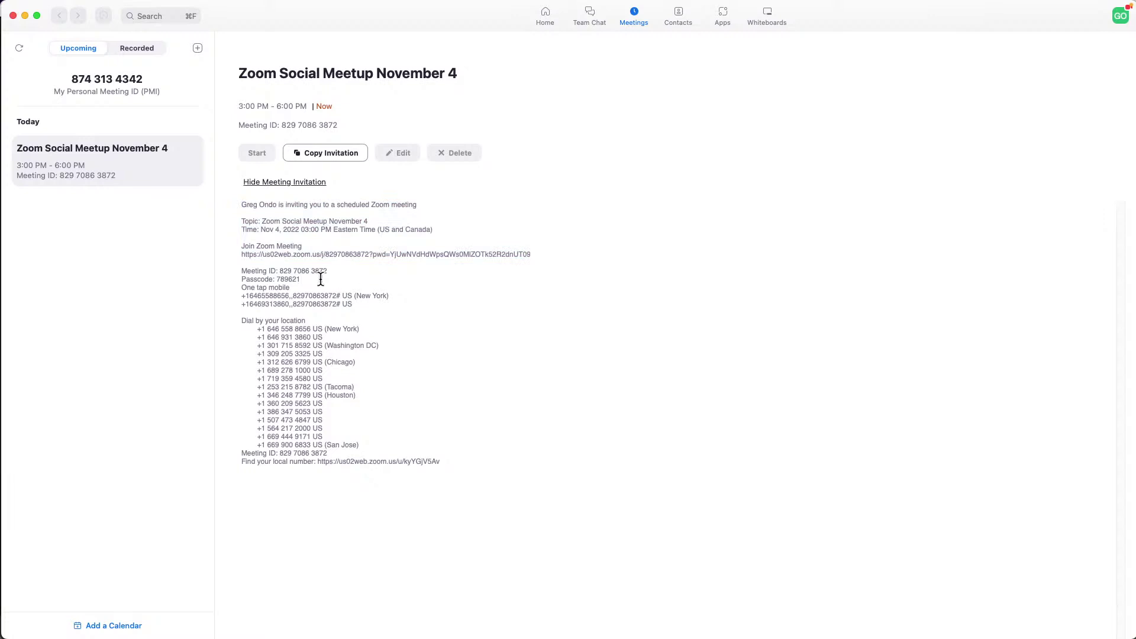
pyautogui.moveTo(310, 277); pyautogui.dragTo(239, 201)
pyautogui.rightClick(253, 220)
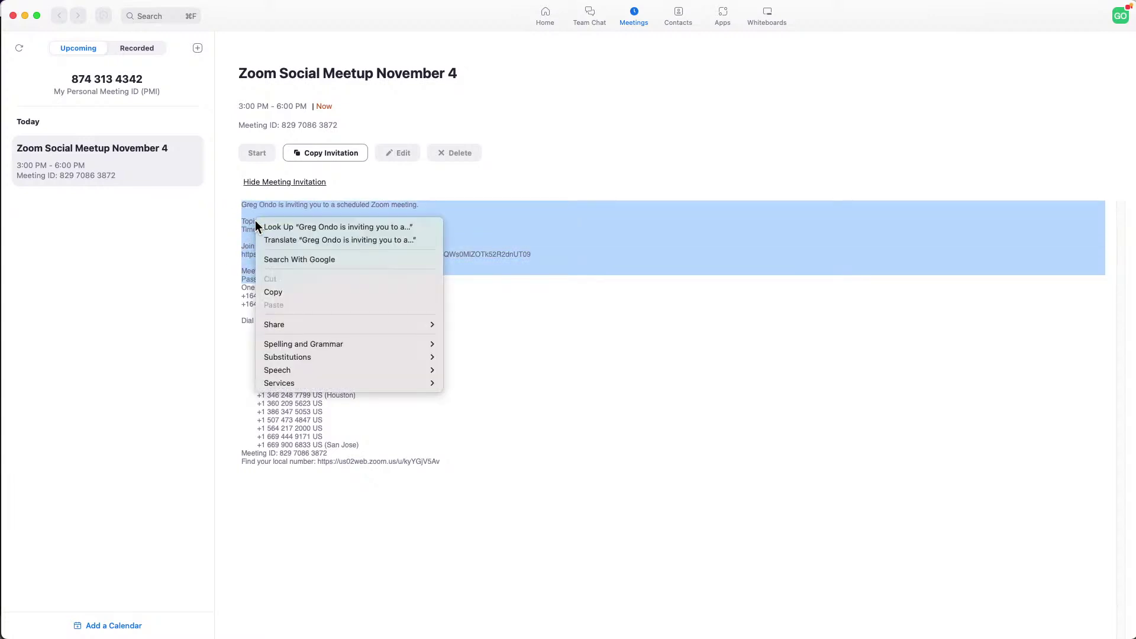
pyautogui.click(286, 294)
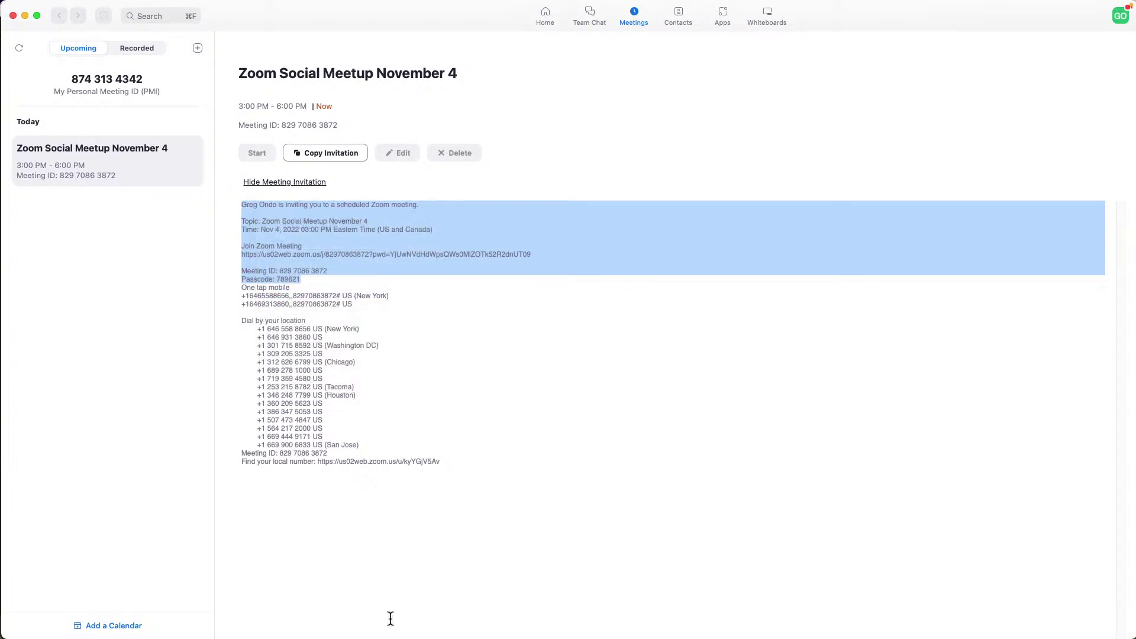
# Switch to Safari and load the Cubase channel at youtube.com/cubase.
pyautogui.moveTo(355, 624)
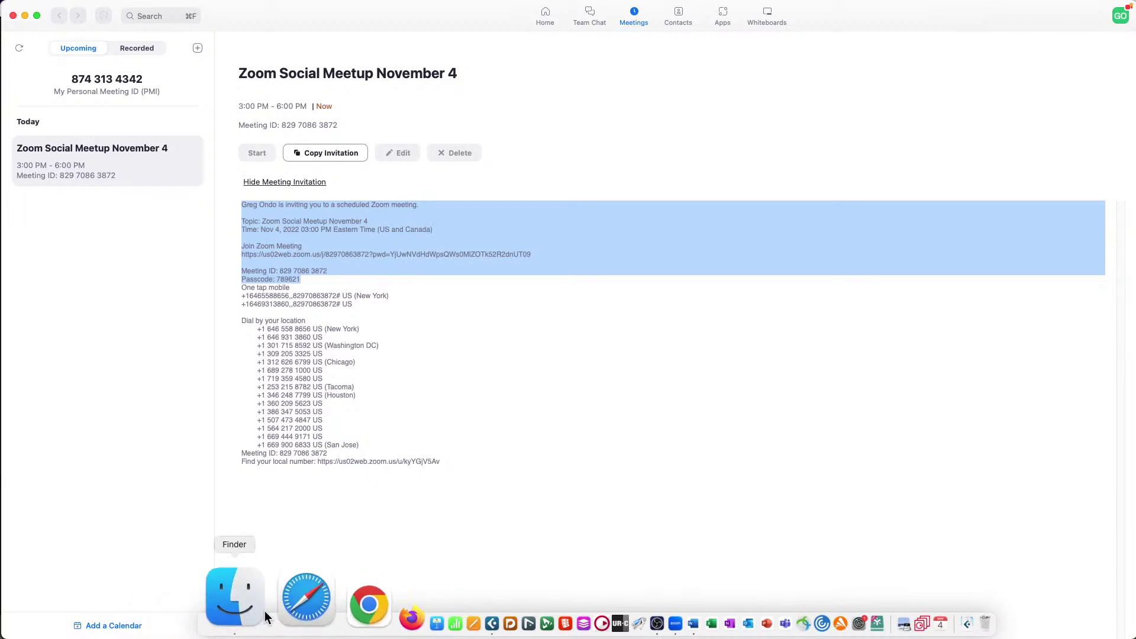
pyautogui.click(279, 599)
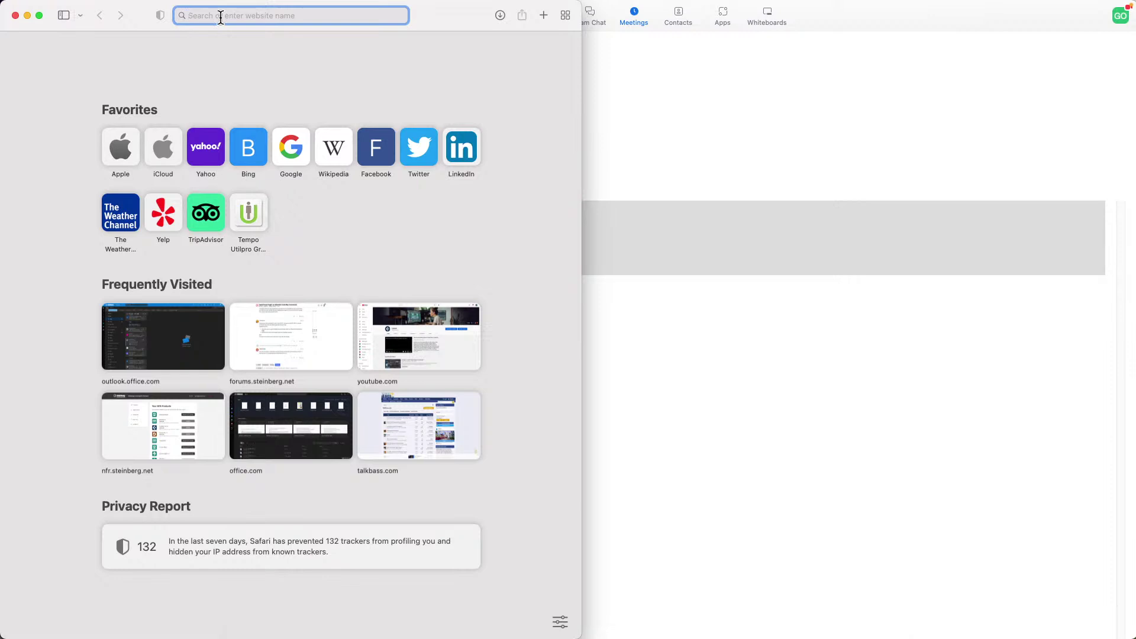
pyautogui.write('youtub')
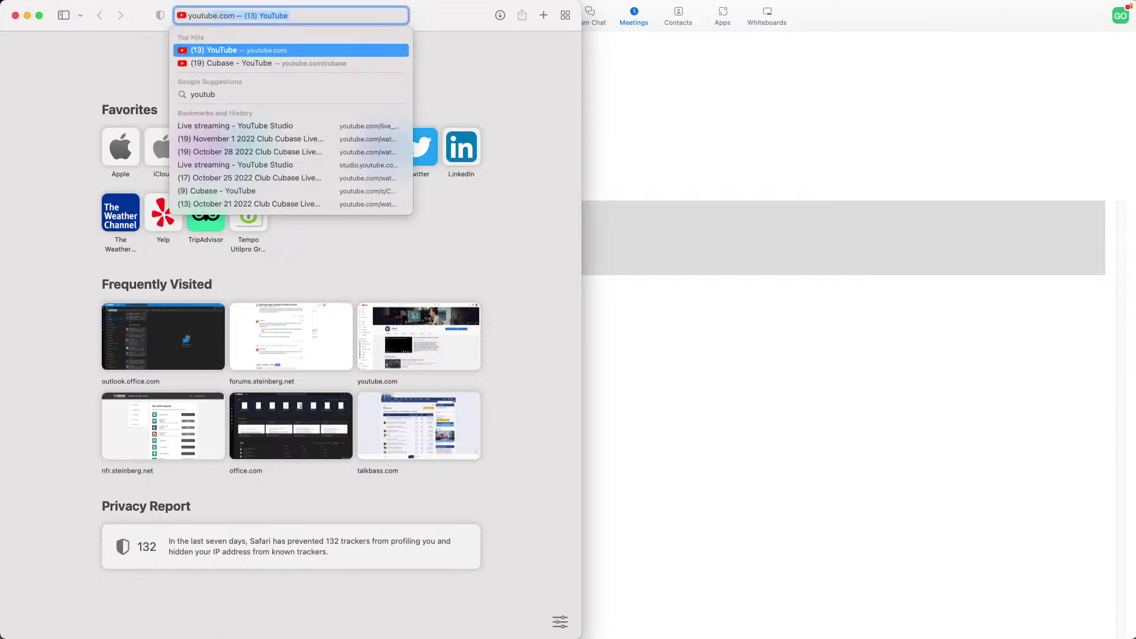
pyautogui.write('e.com/')
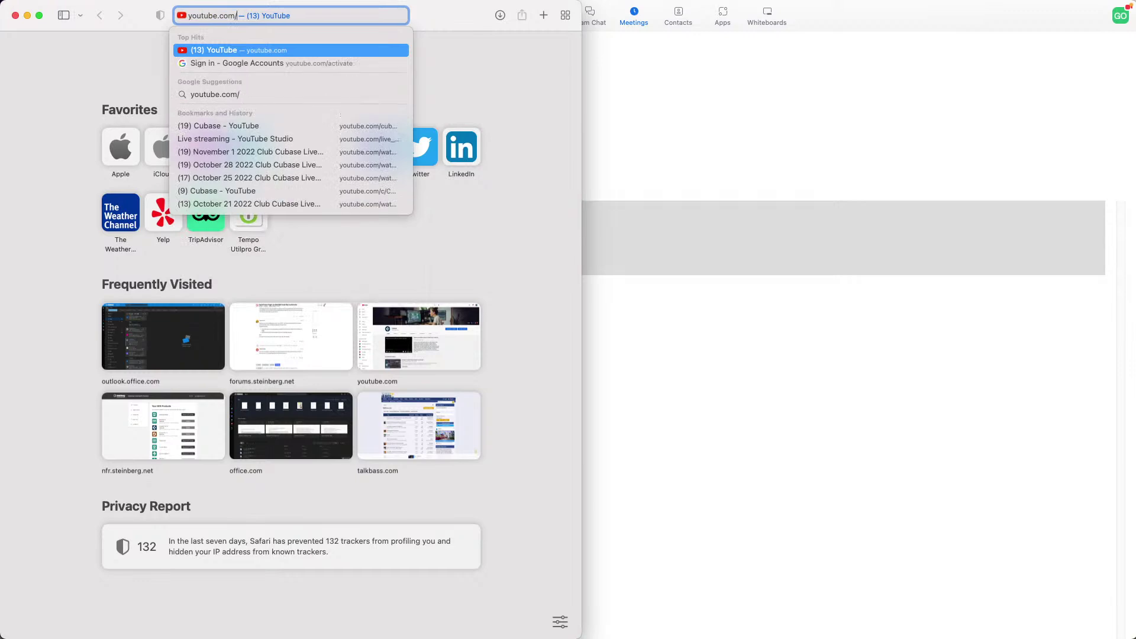
pyautogui.write('cubase')
pyautogui.press('Return')
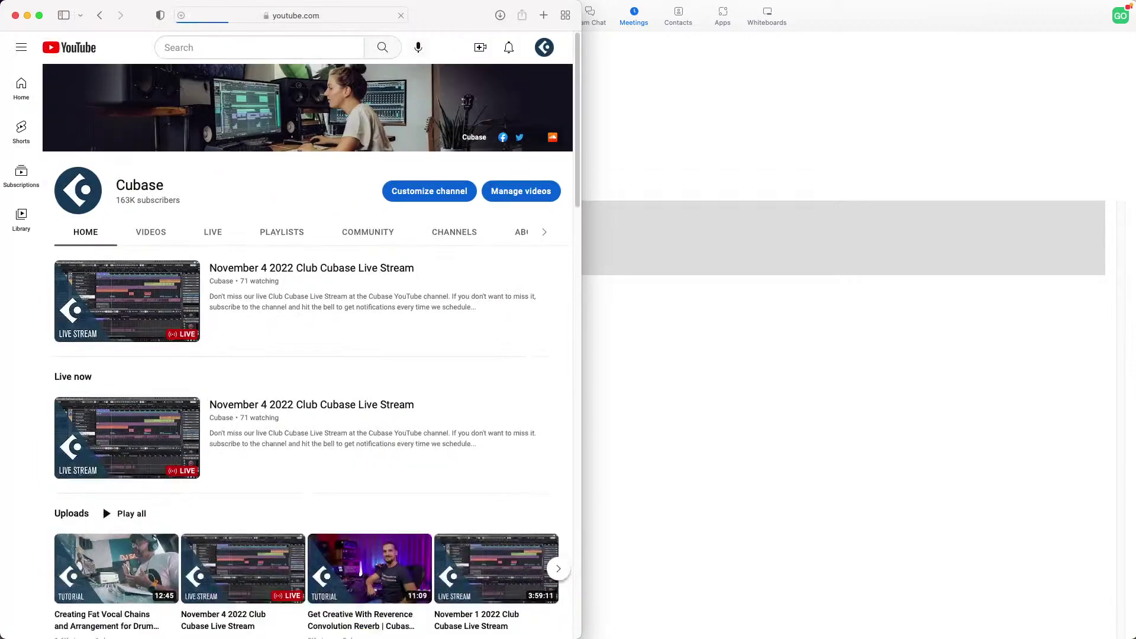
# Open the November 4 2022 Club Cubase Live Stream and expand the browser window to full screen.
pyautogui.click(145, 282)
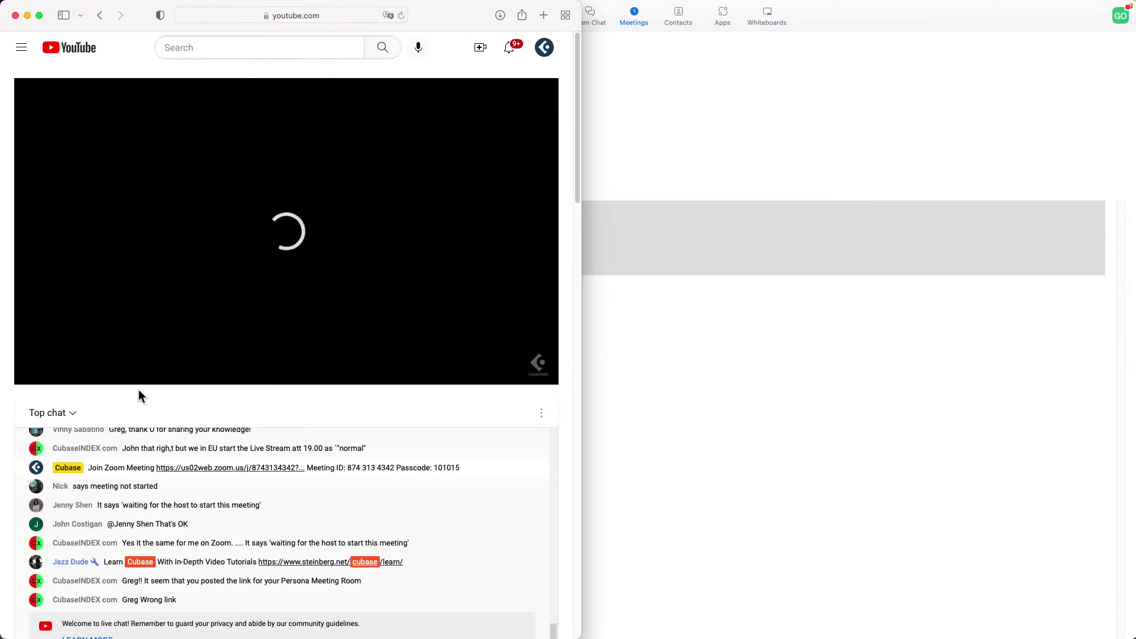
pyautogui.click(39, 16)
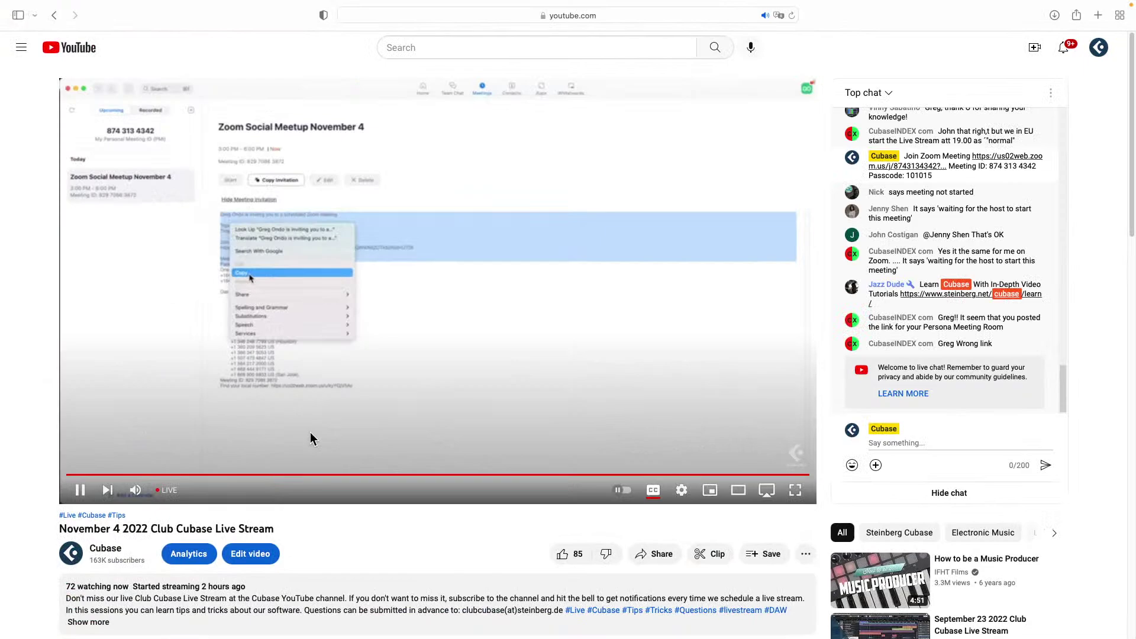
pyautogui.scroll(-5, 307, 434)
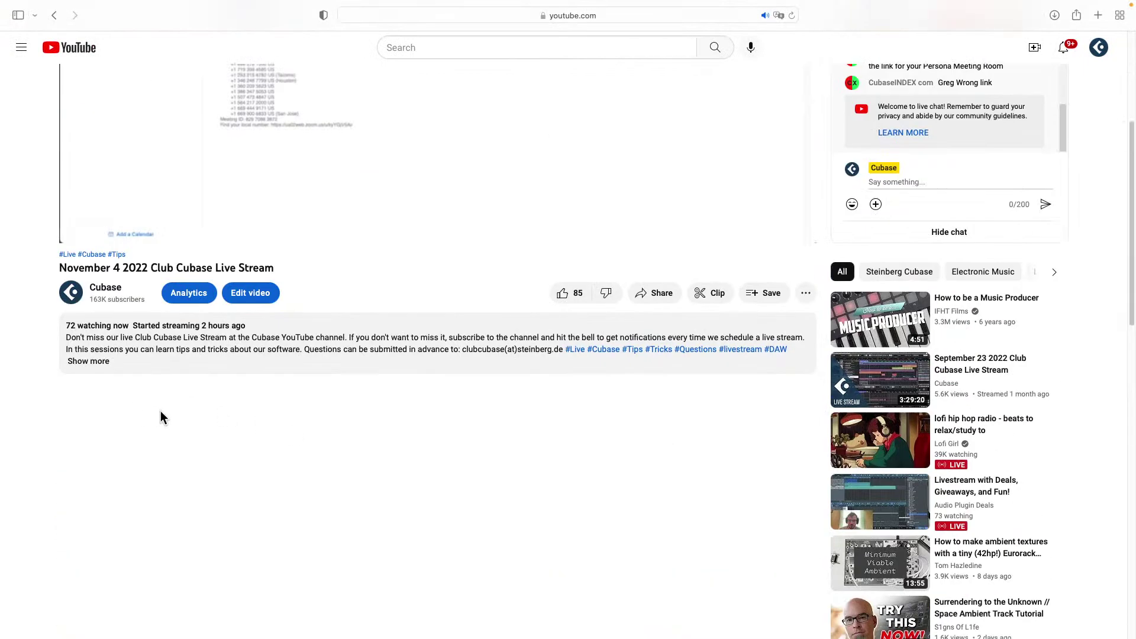
pyautogui.scroll(-16, 161, 414)
pyautogui.scroll(15, 166, 409)
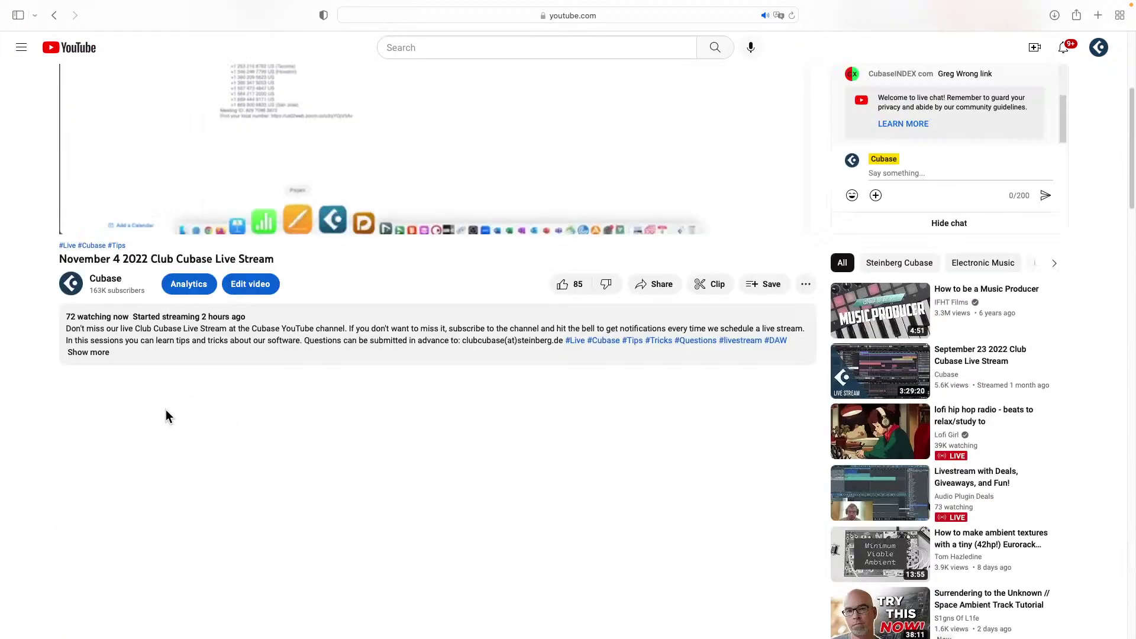
# Paste the invitation into the live chat, delete the introductory text before the link, and post the meeting link, ID and passcode.
pyautogui.rightClick(897, 175)
pyautogui.click(925, 206)
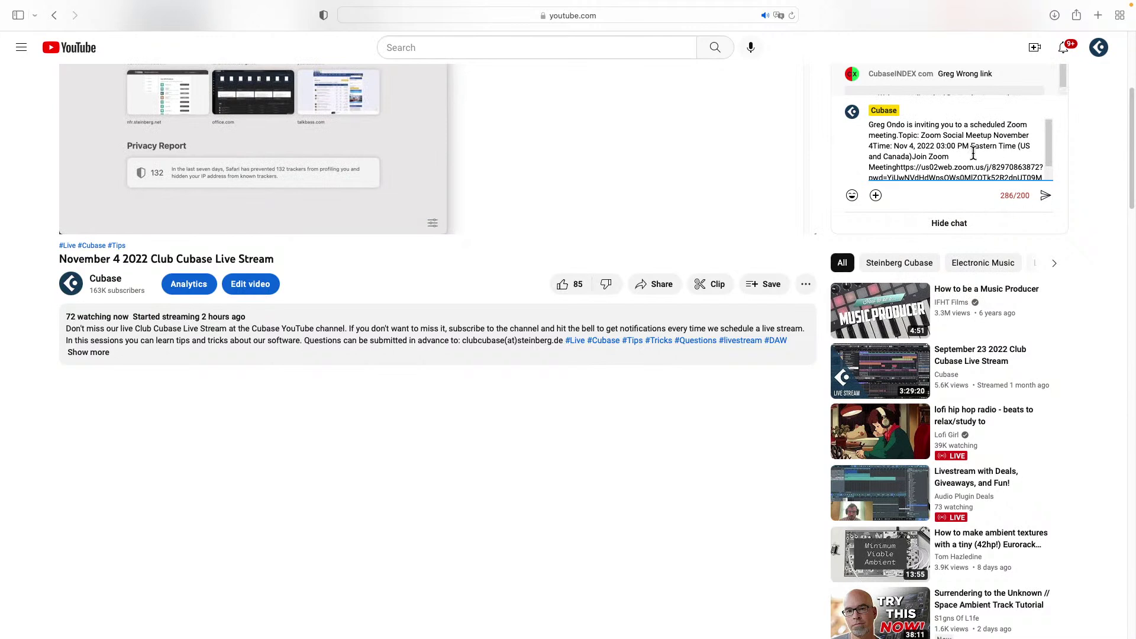
pyautogui.moveTo(970, 155); pyautogui.dragTo(865, 127)
pyautogui.press('BackSpace')
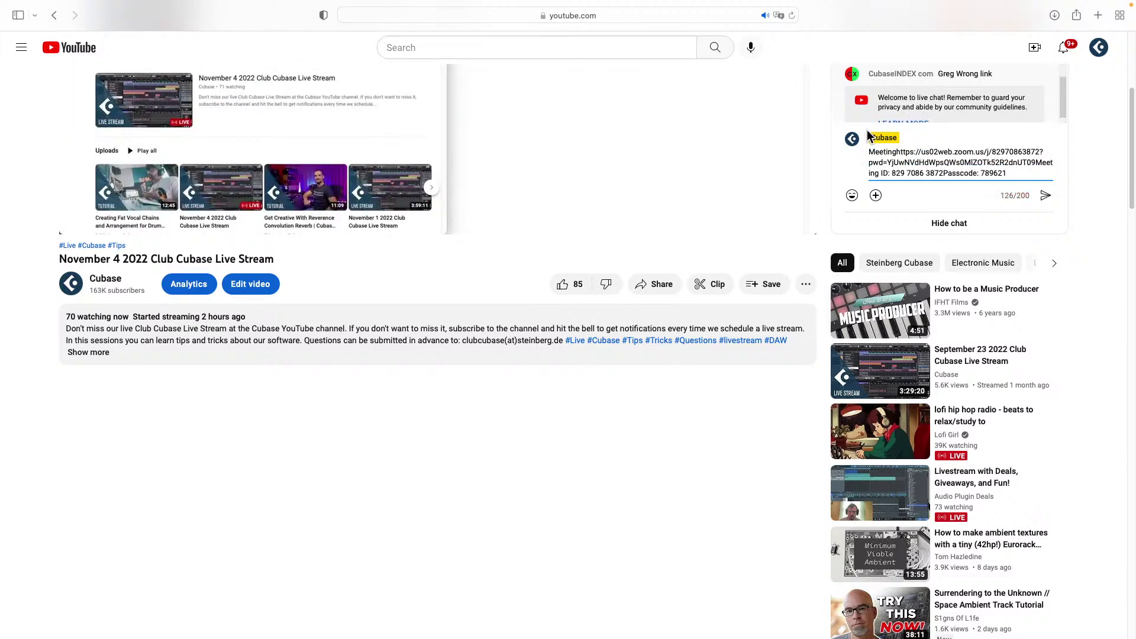
pyautogui.press('Return')
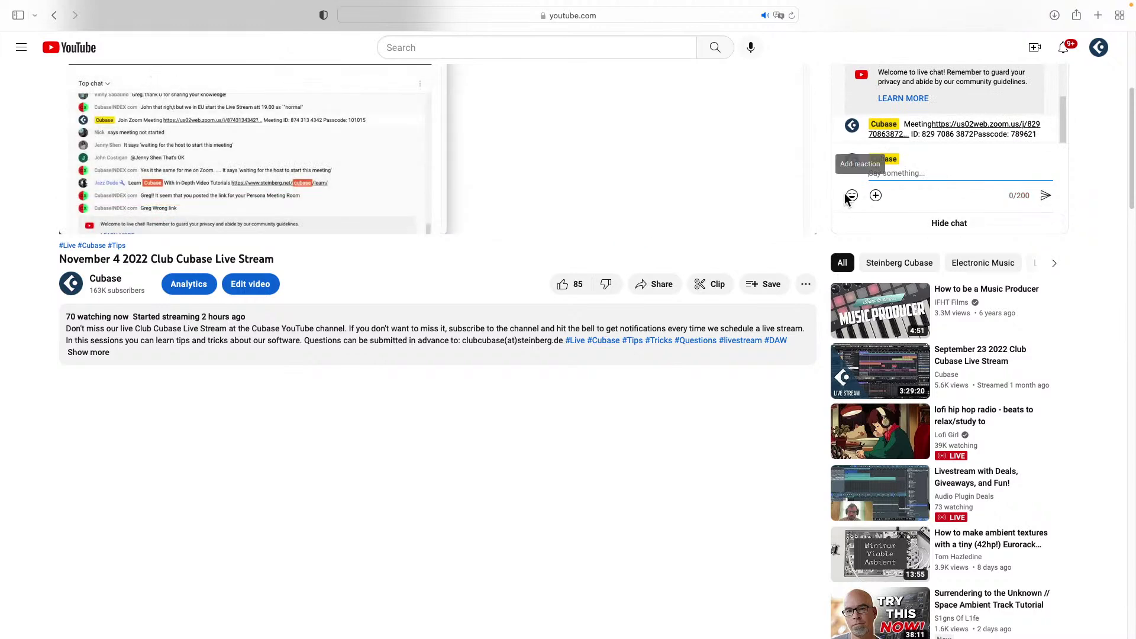
# Switch back to the Zoom meeting window and admit the first two people from the waiting room.
pyautogui.press('super+Tab')
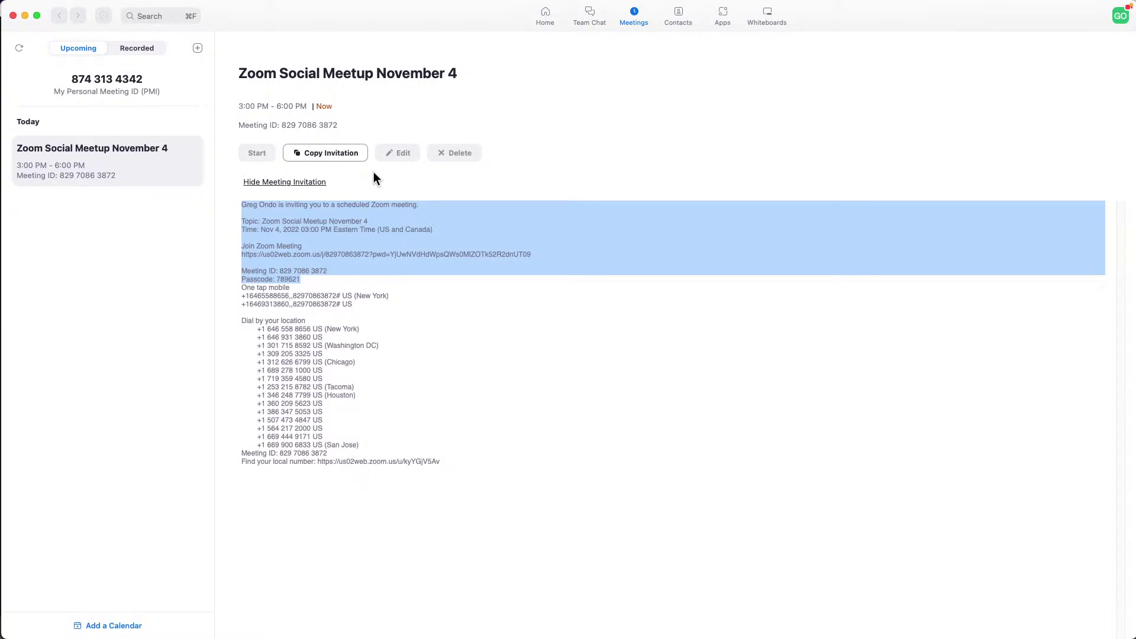
pyautogui.click(187, 6)
pyautogui.click(212, 219)
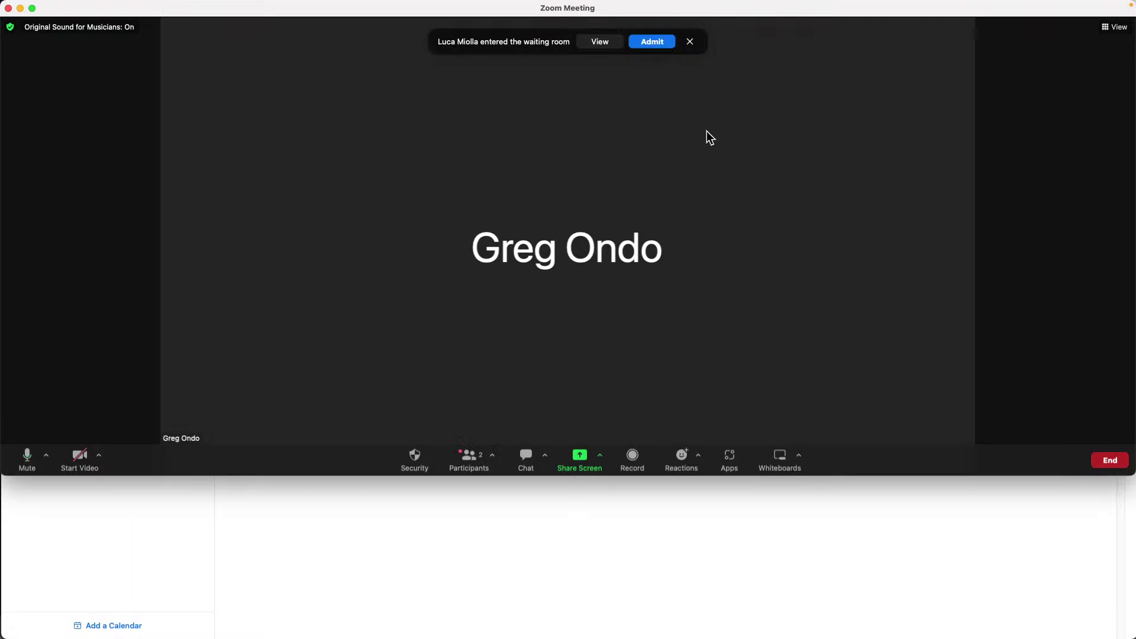
pyautogui.click(653, 43)
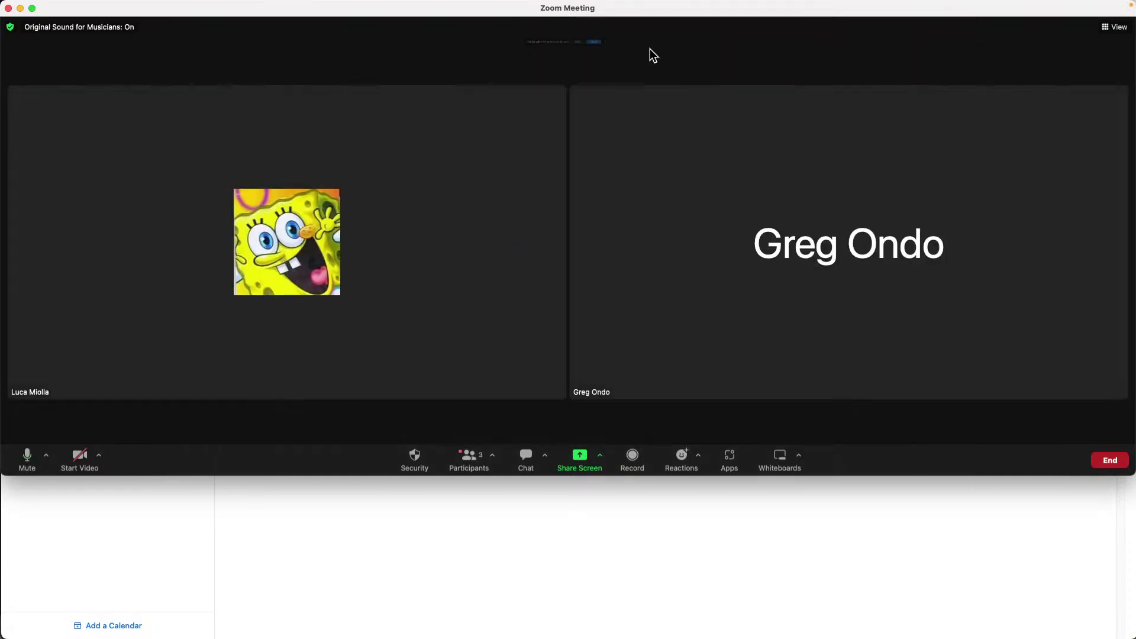
pyautogui.click(658, 42)
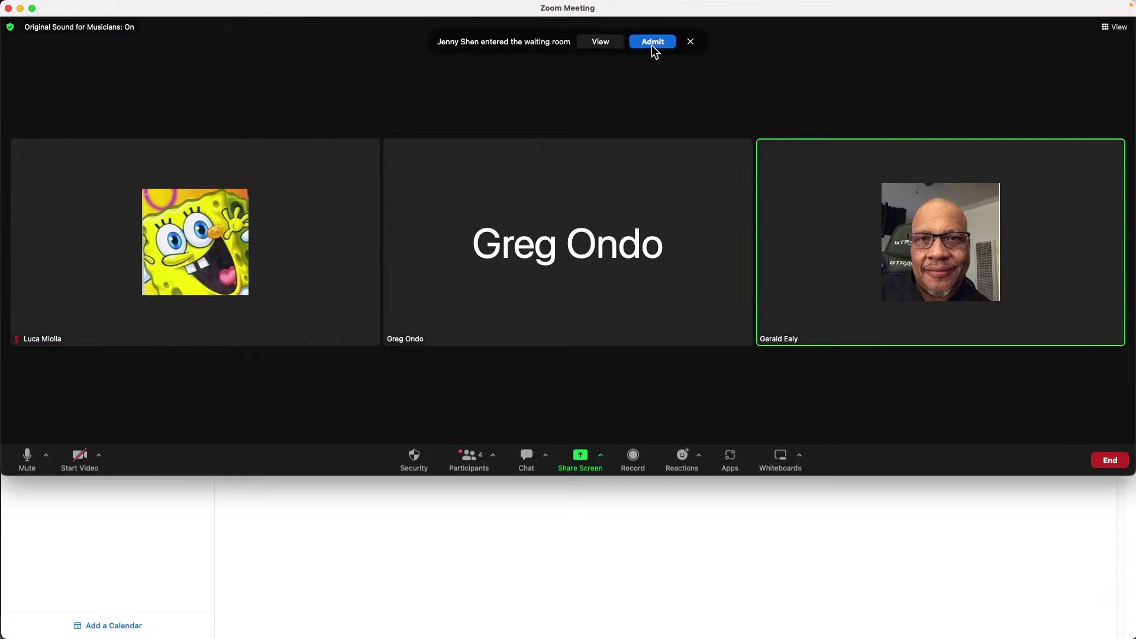
# Show the meeting's participants list and admit the next four people from the waiting room.
pyautogui.click(621, 43)
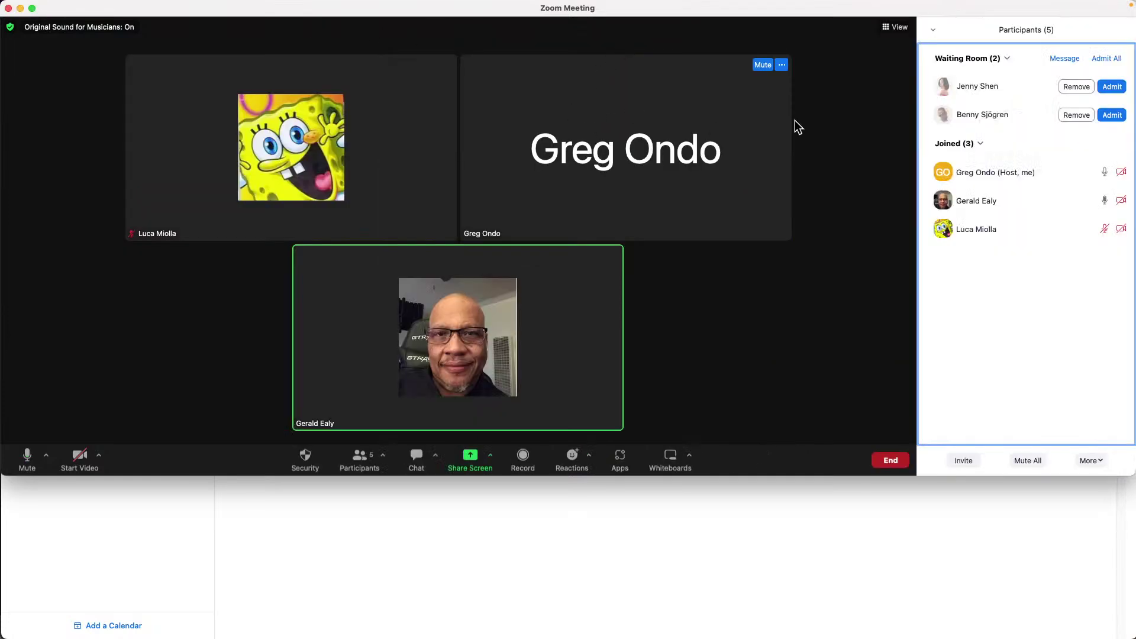
pyautogui.click(1110, 87)
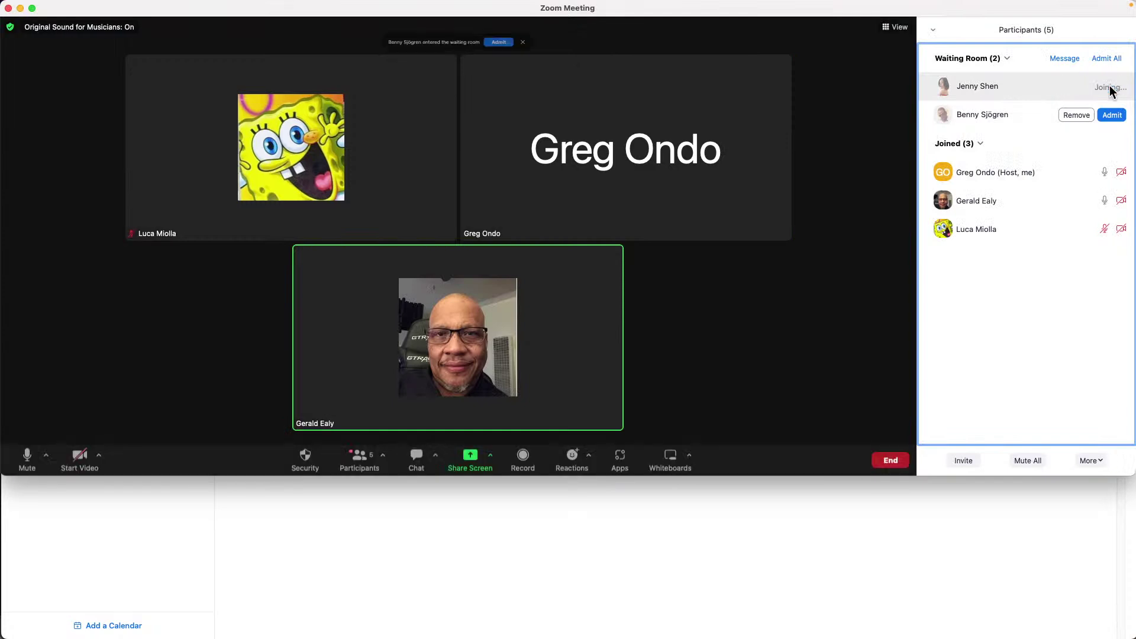
pyautogui.click(1112, 115)
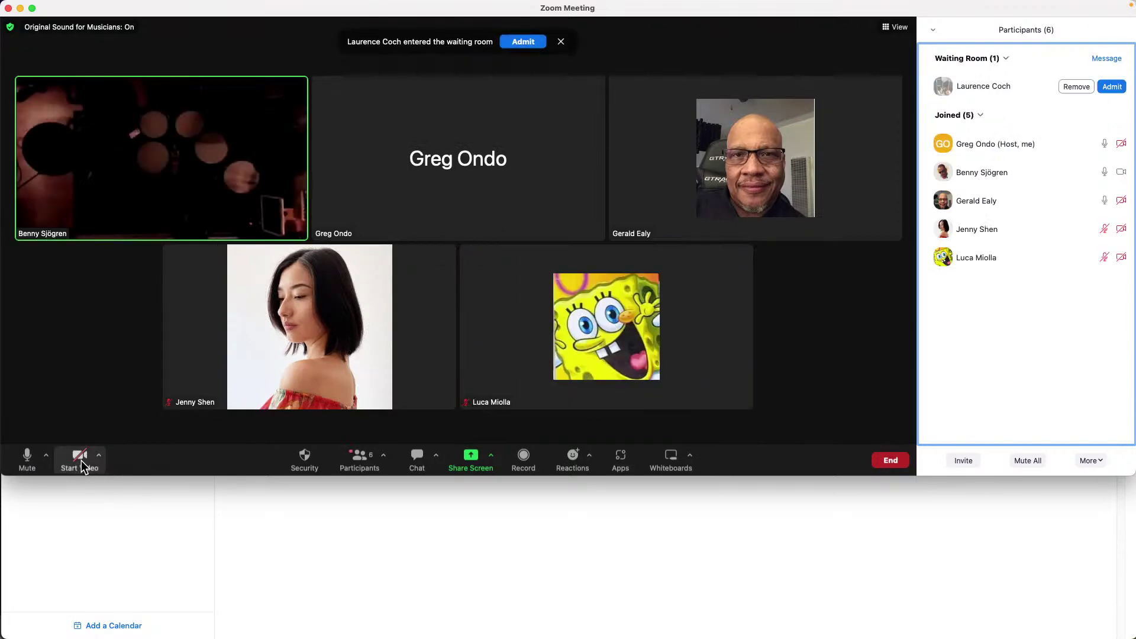
pyautogui.click(523, 42)
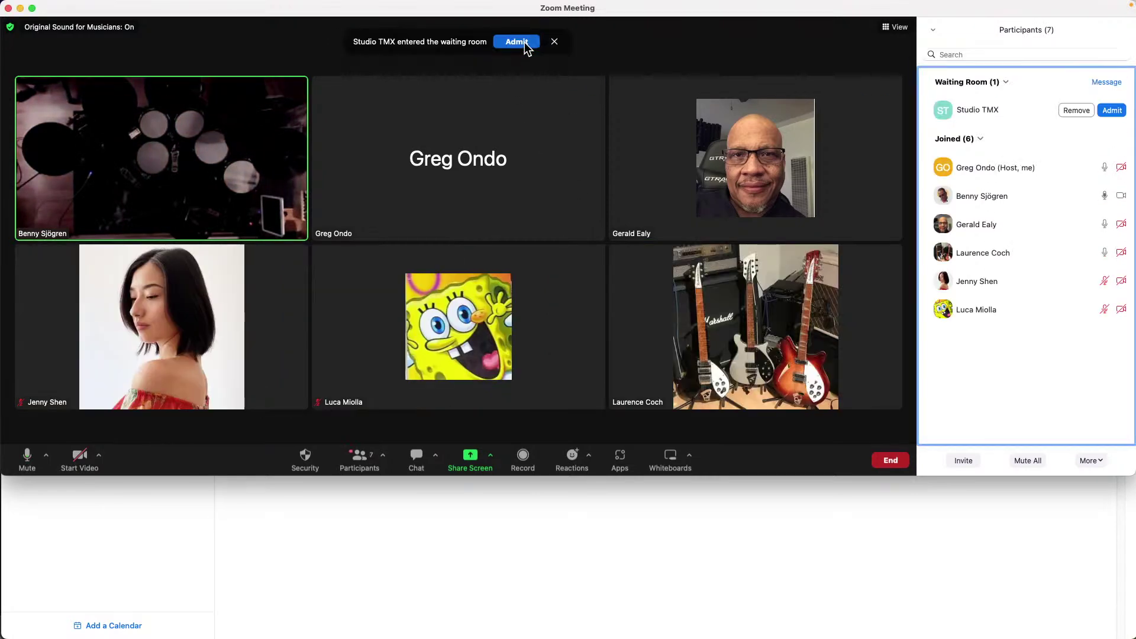
pyautogui.click(513, 42)
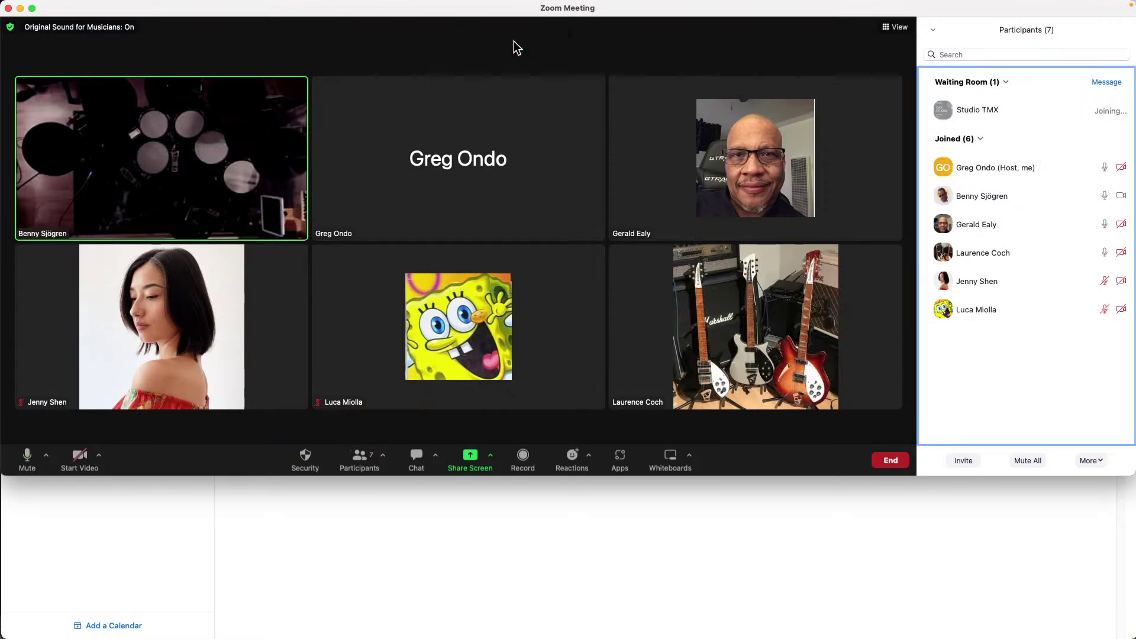
# Admit both newly arrived people individually from the waiting room in the participants list.
pyautogui.moveTo(641, 152)
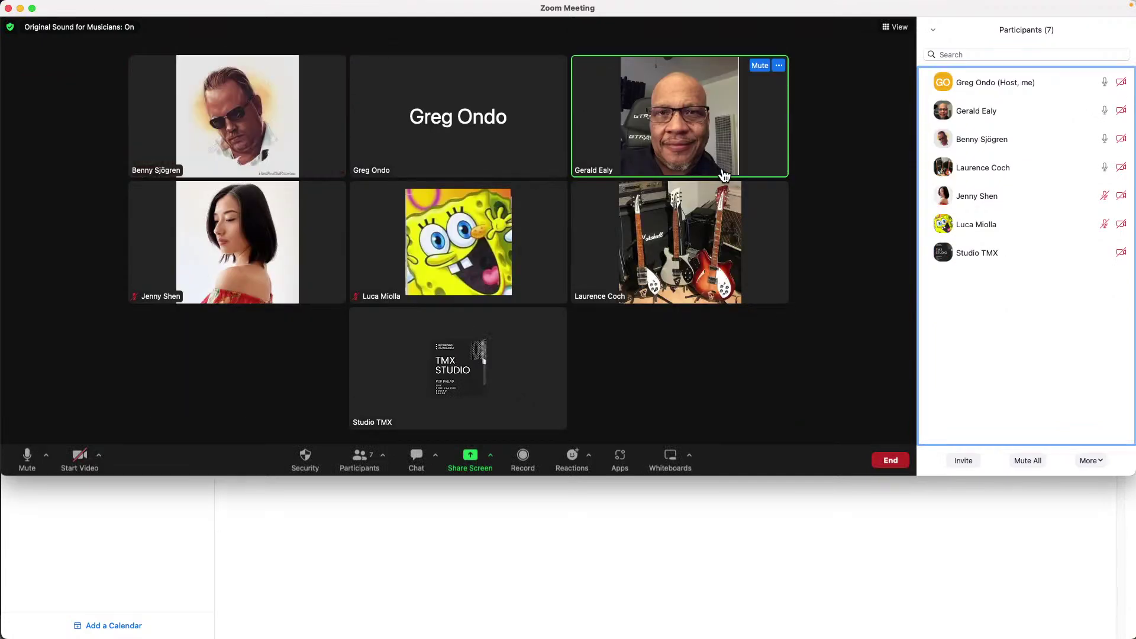
pyautogui.moveTo(778, 203)
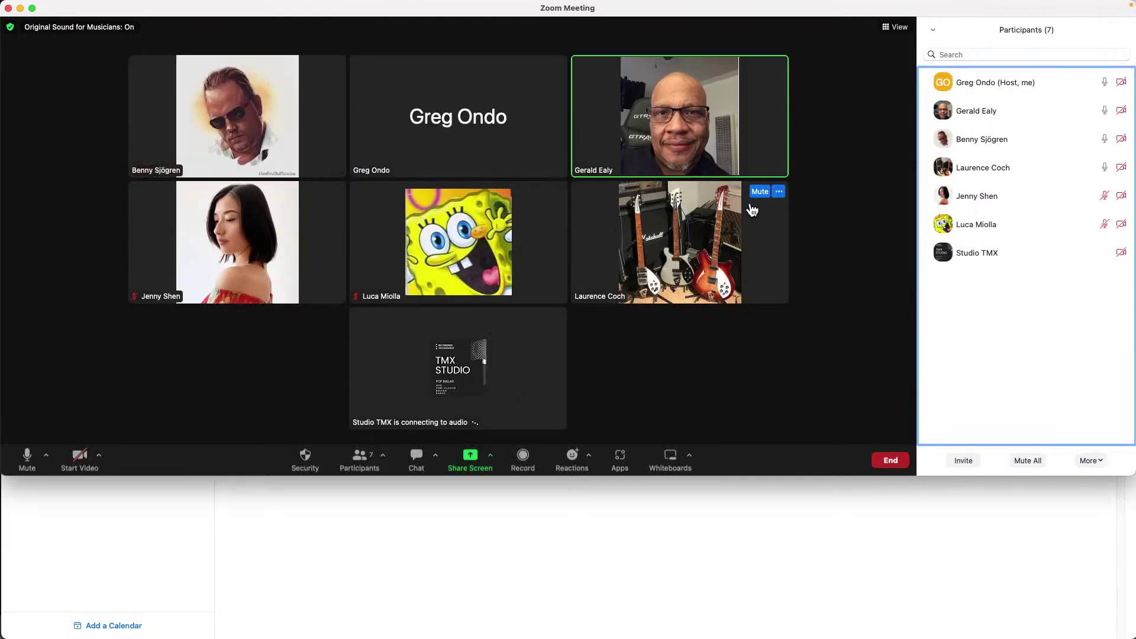
pyautogui.moveTo(931, 219)
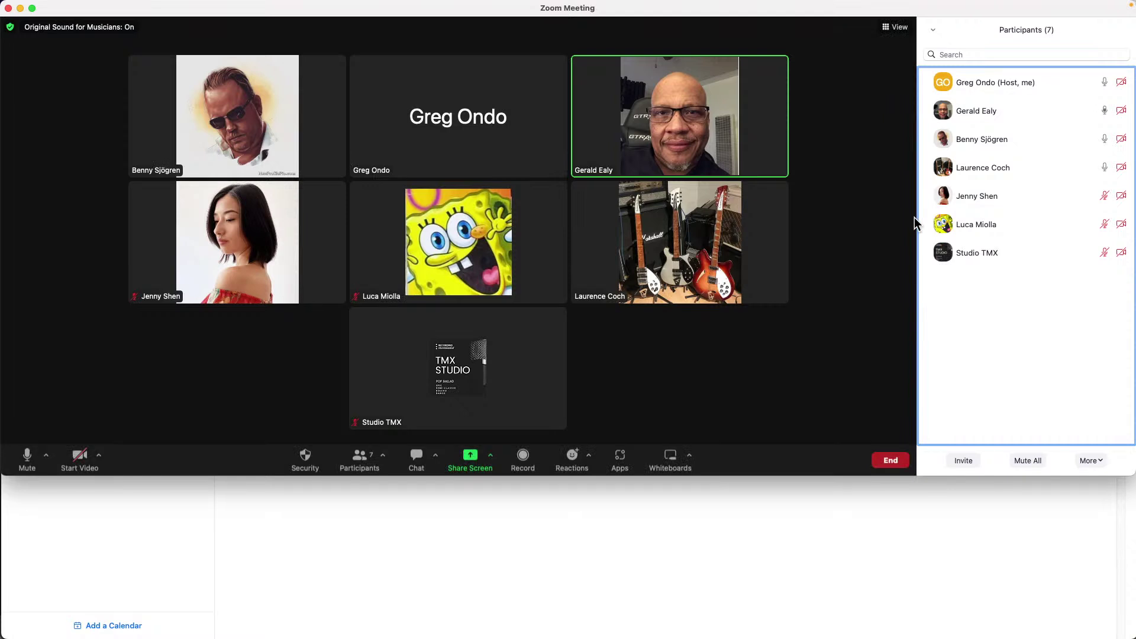
pyautogui.moveTo(607, 227)
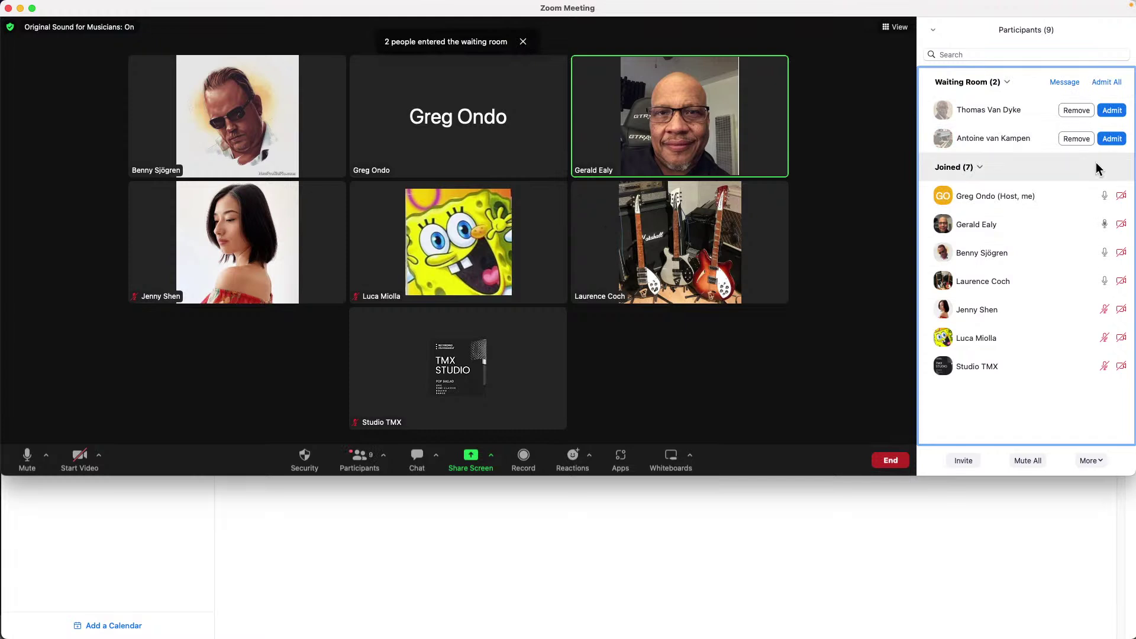
pyautogui.click(1110, 115)
pyautogui.click(1110, 141)
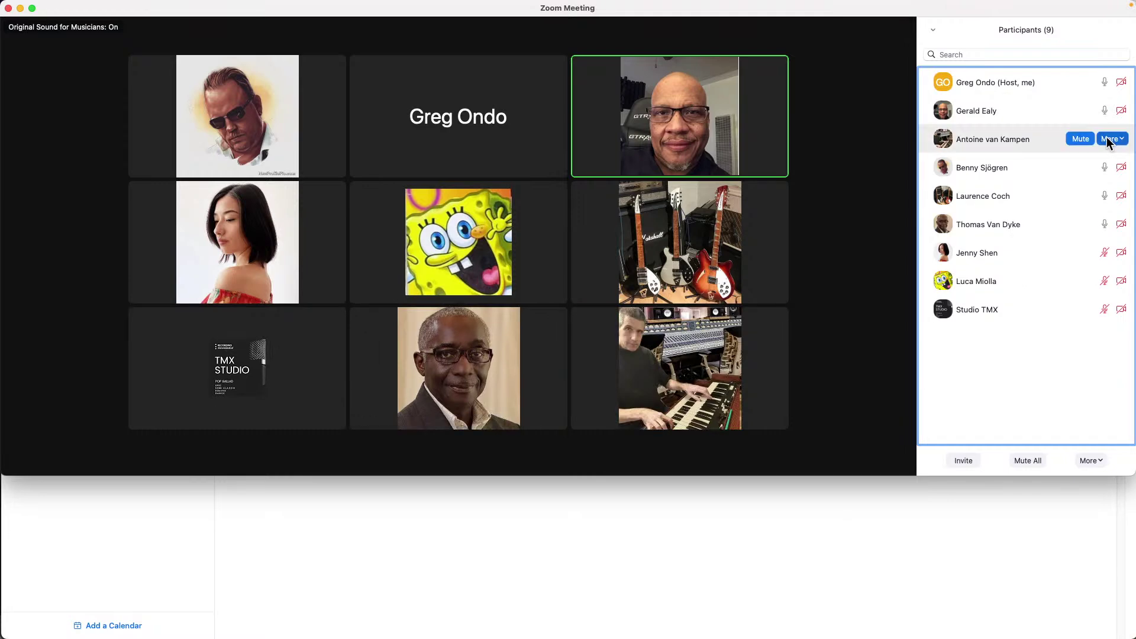
pyautogui.moveTo(1101, 111)
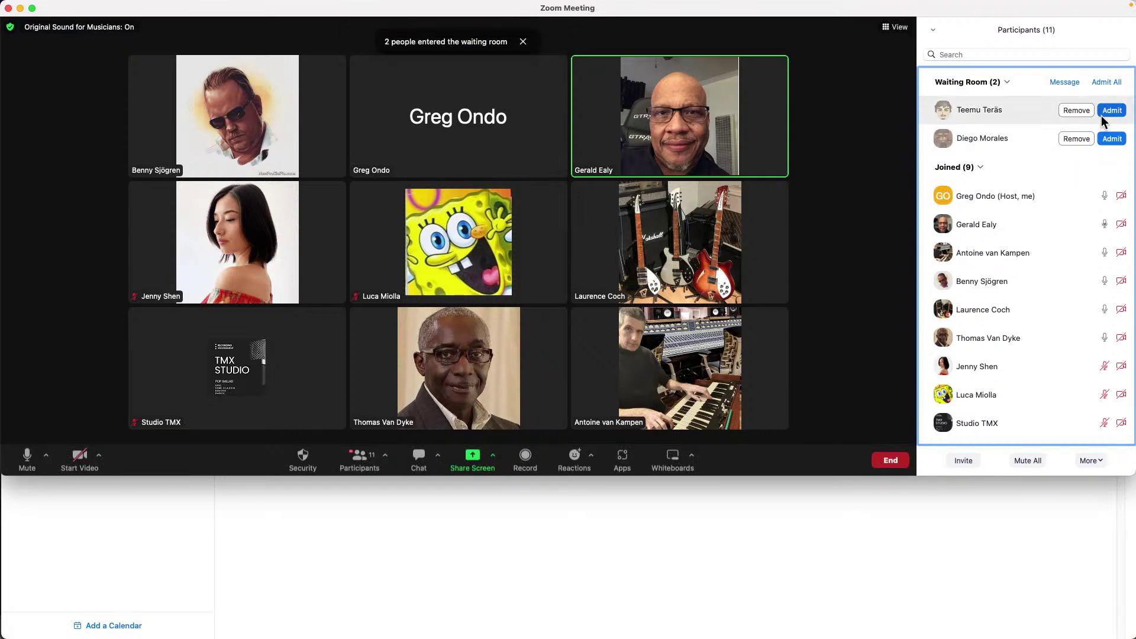
# Admit both people in the waiting room individually, then admit the next person who arrives.
pyautogui.click(1111, 112)
pyautogui.click(1111, 140)
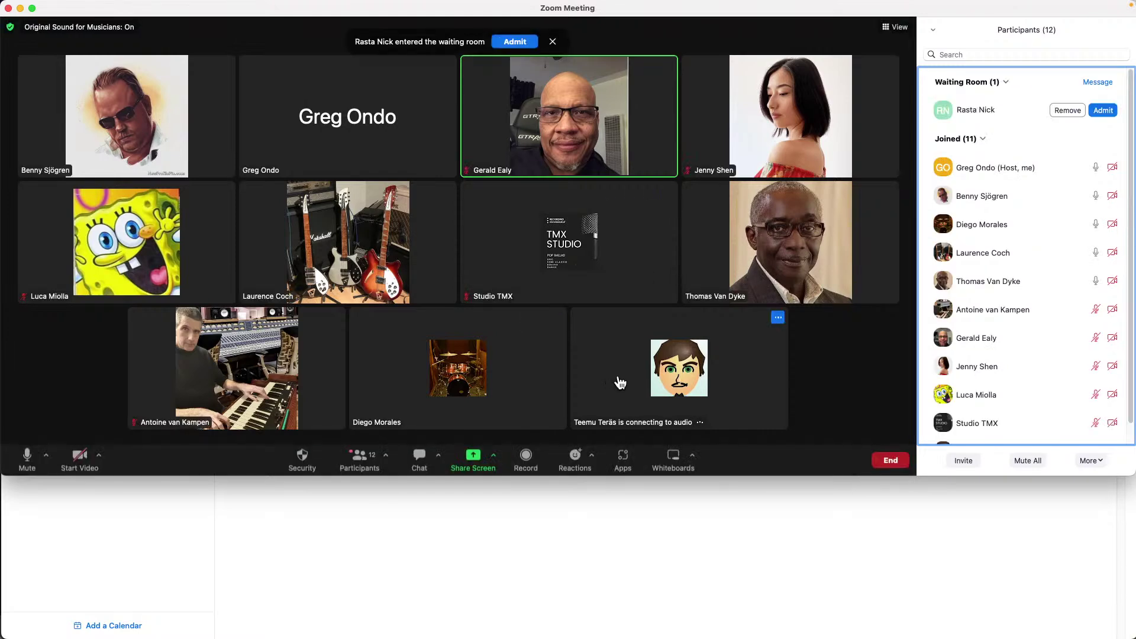
pyautogui.click(515, 42)
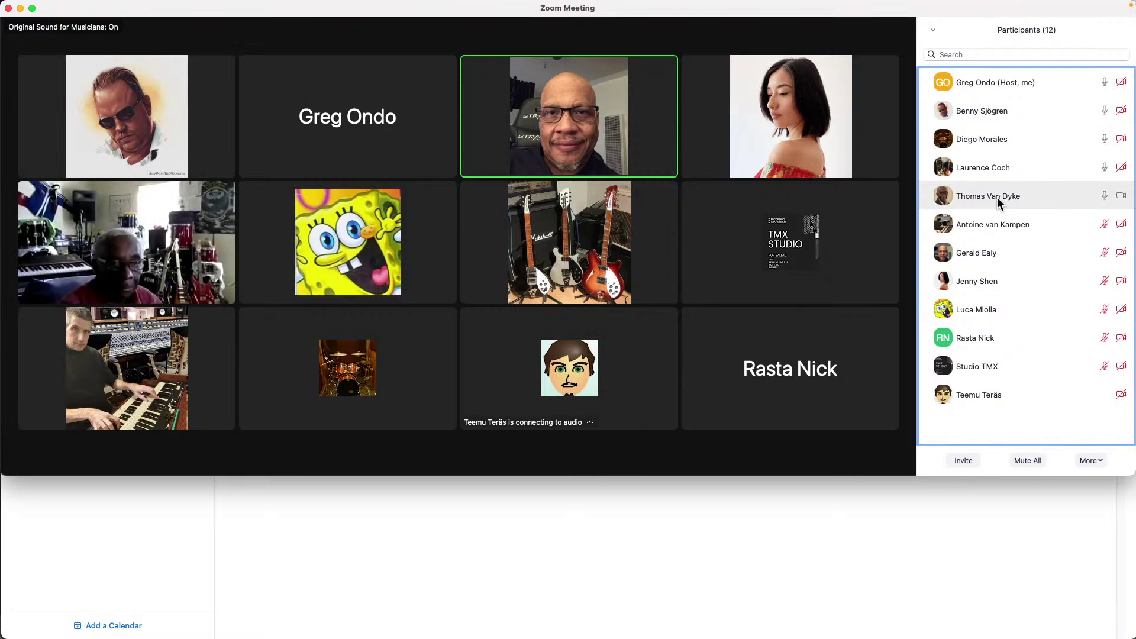
pyautogui.moveTo(516, 122)
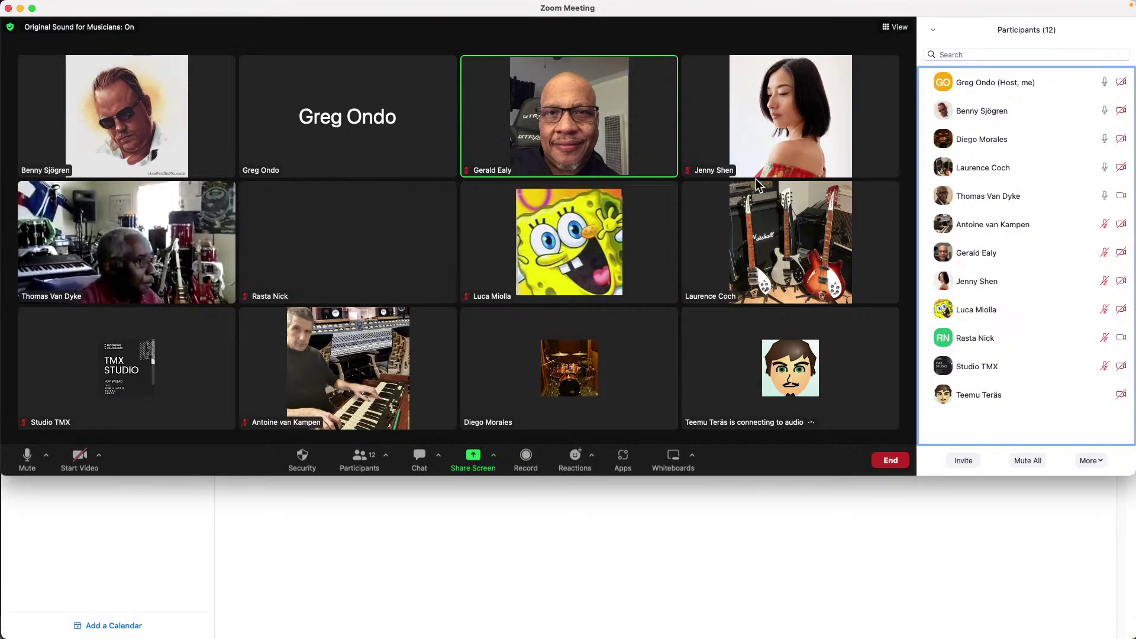
pyautogui.moveTo(954, 109)
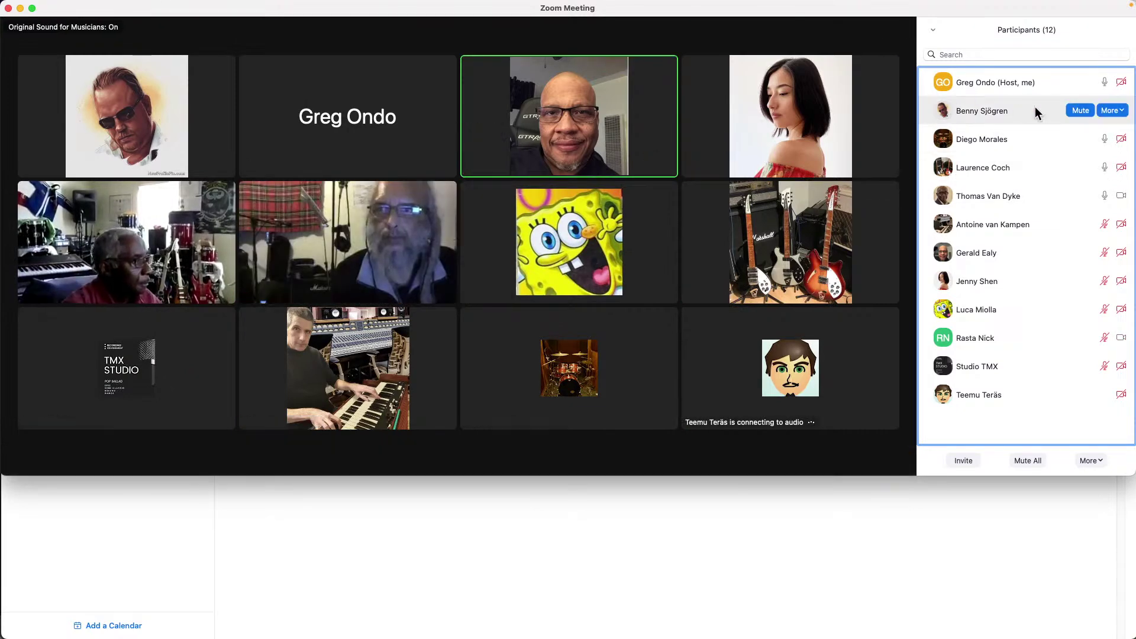
pyautogui.moveTo(1018, 279)
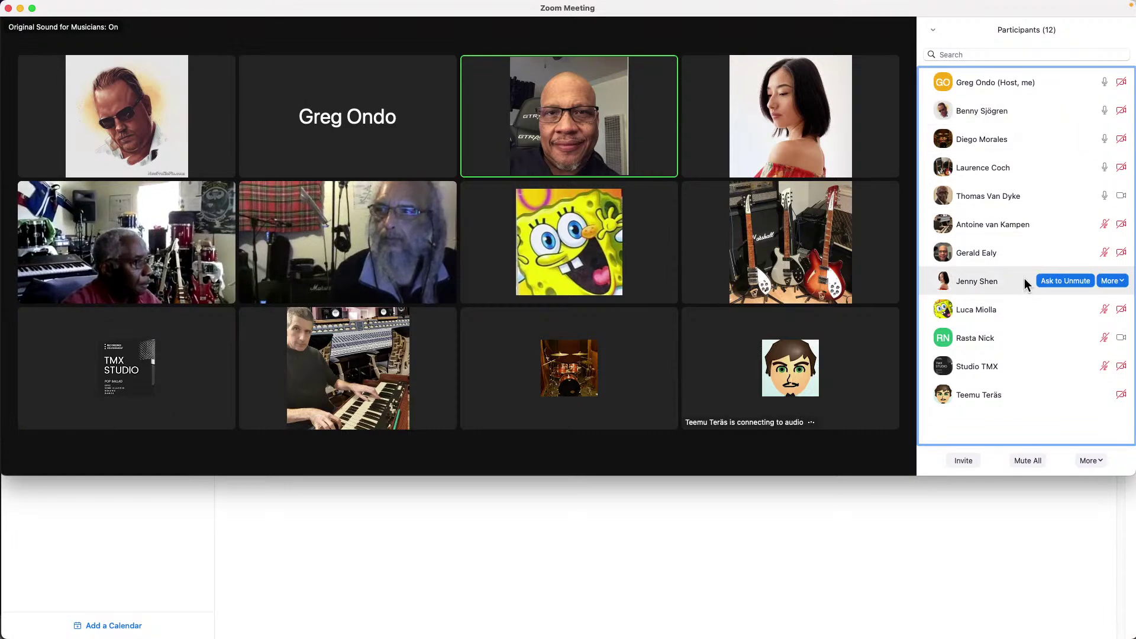
pyautogui.moveTo(718, 122)
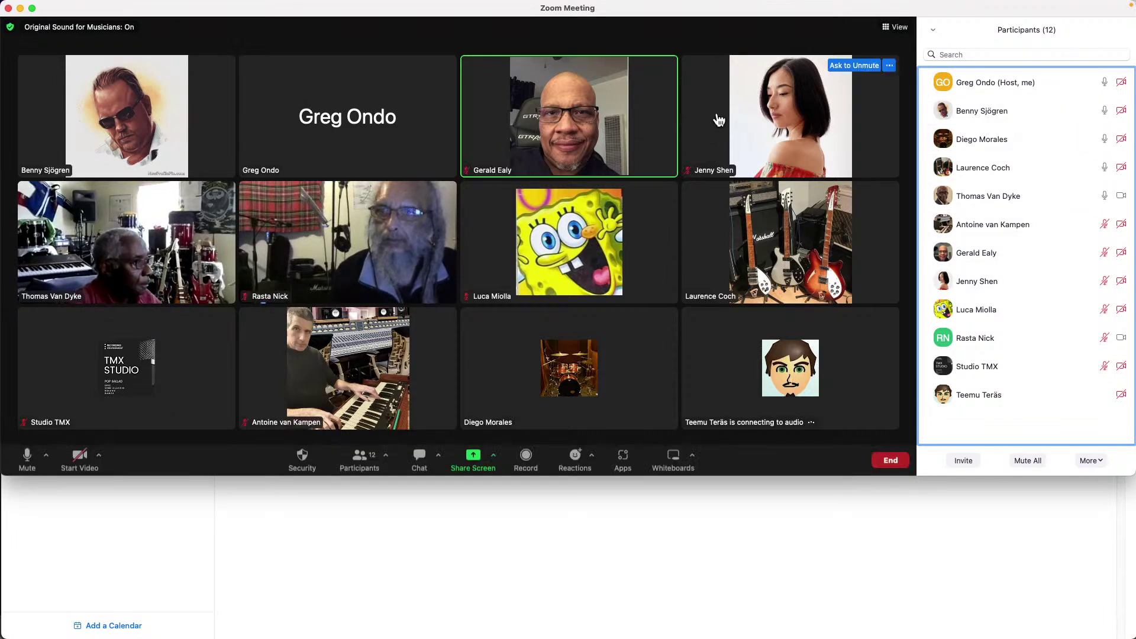
pyautogui.press('super+Tab')
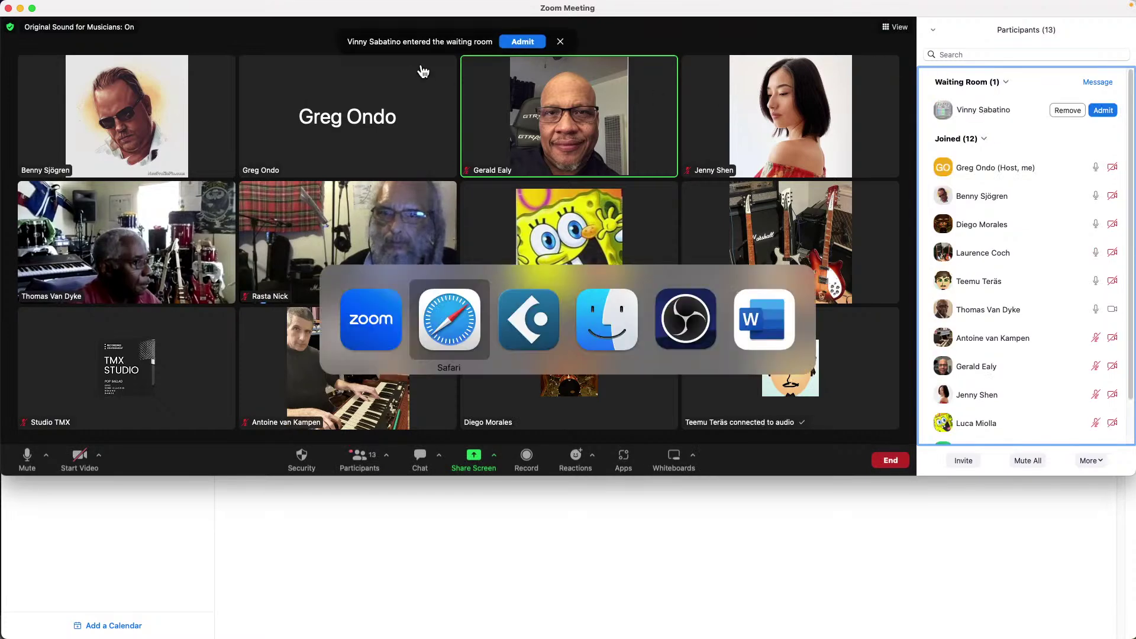
pyautogui.press('super+Escape')
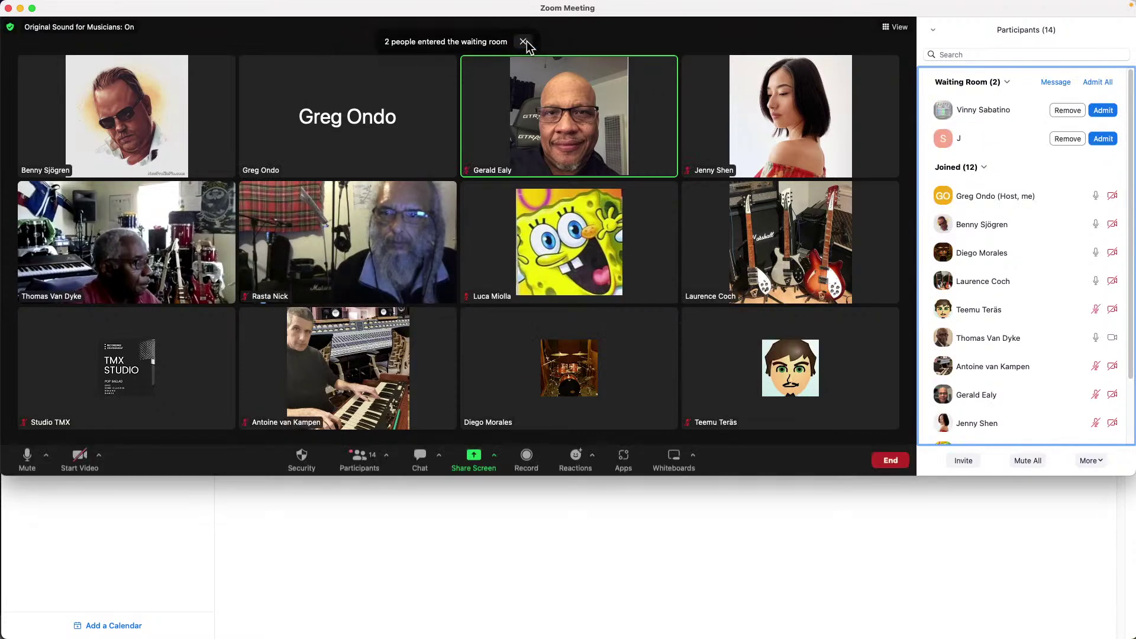
# Admit the two people now waiting, one at a time, from the participants list.
pyautogui.click(1101, 139)
pyautogui.click(1103, 111)
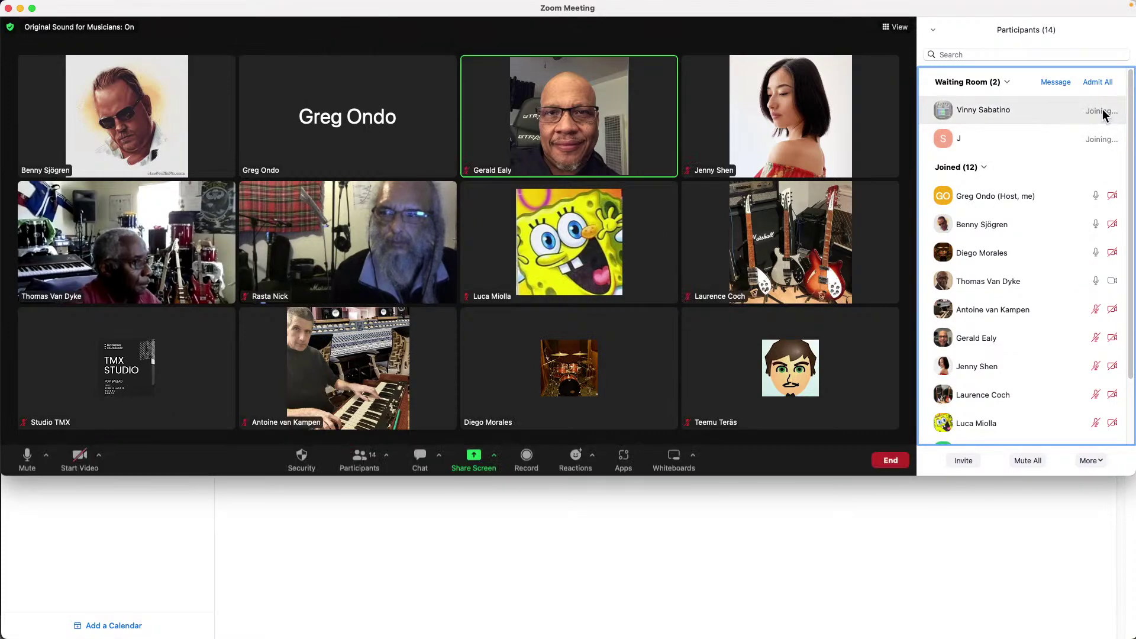
# Check the YouTube live chat in Safari, return to the Zoom meeting and admit the newly arrived person.
pyautogui.press('super+Tab')
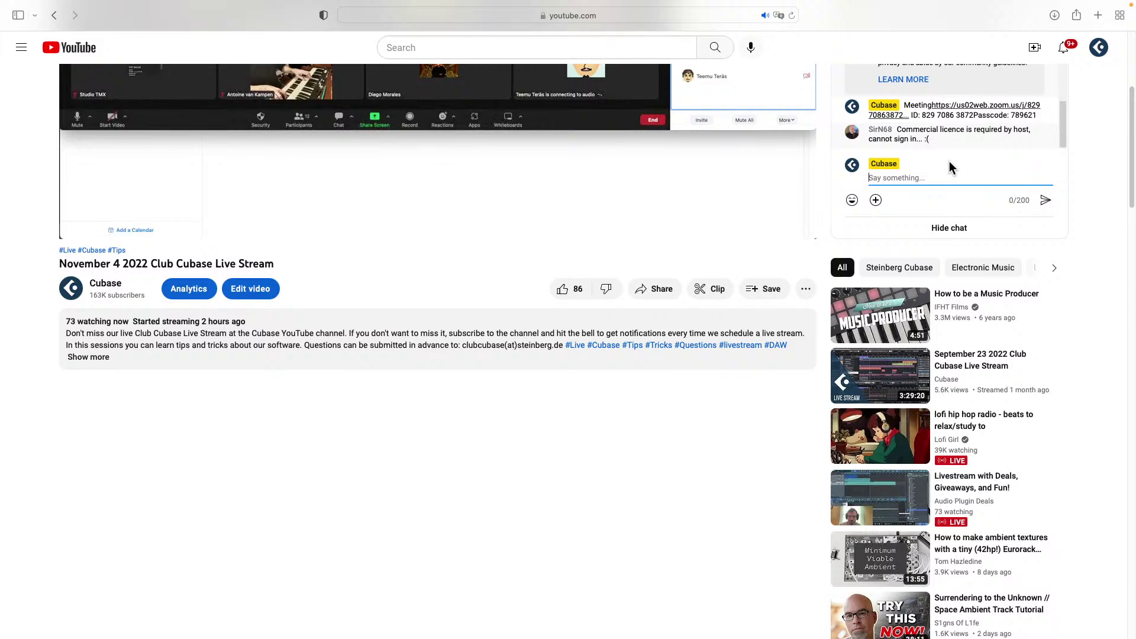
pyautogui.press('super+Tab')
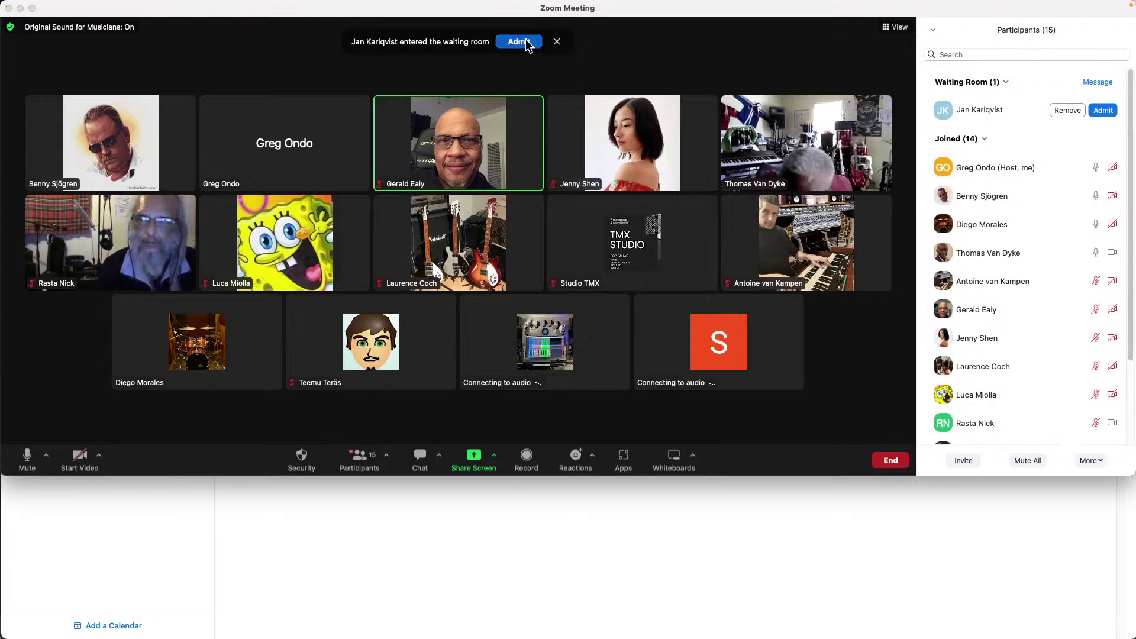
pyautogui.click(526, 44)
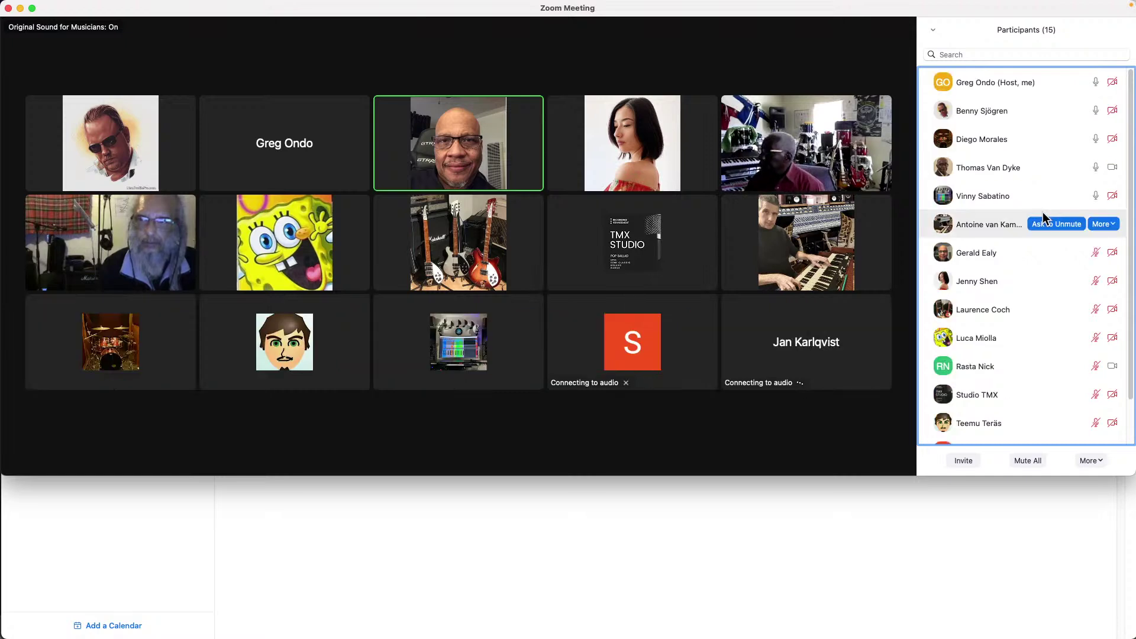
# Look through the full list of joined participants, checking who is present and their microphone and camera status.
pyautogui.scroll(-2, 994, 207)
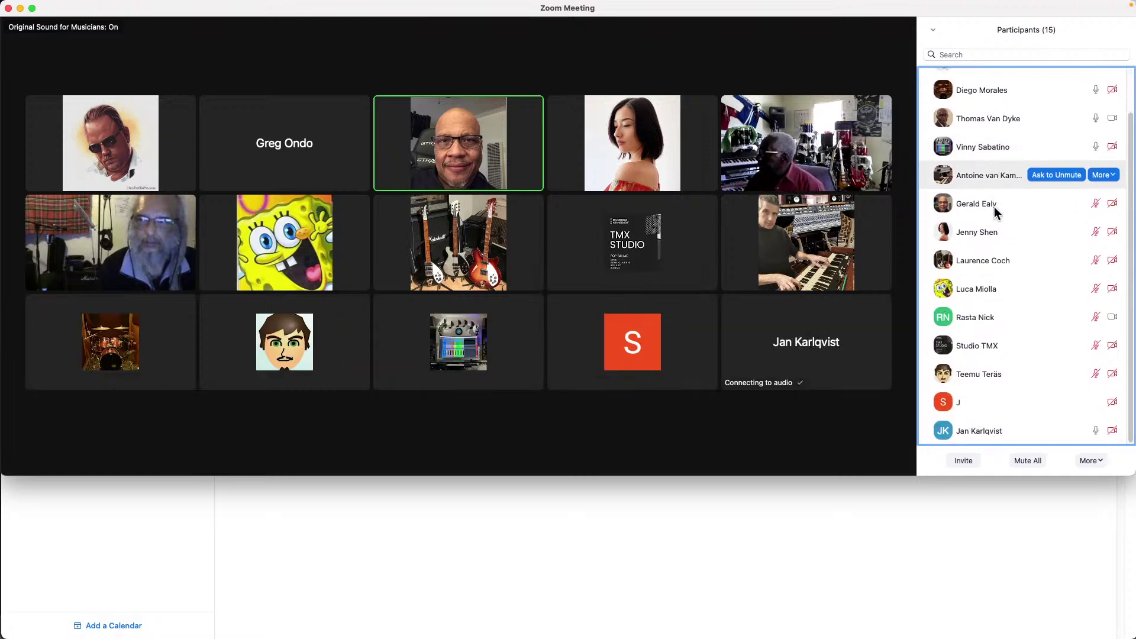
pyautogui.scroll(2, 995, 207)
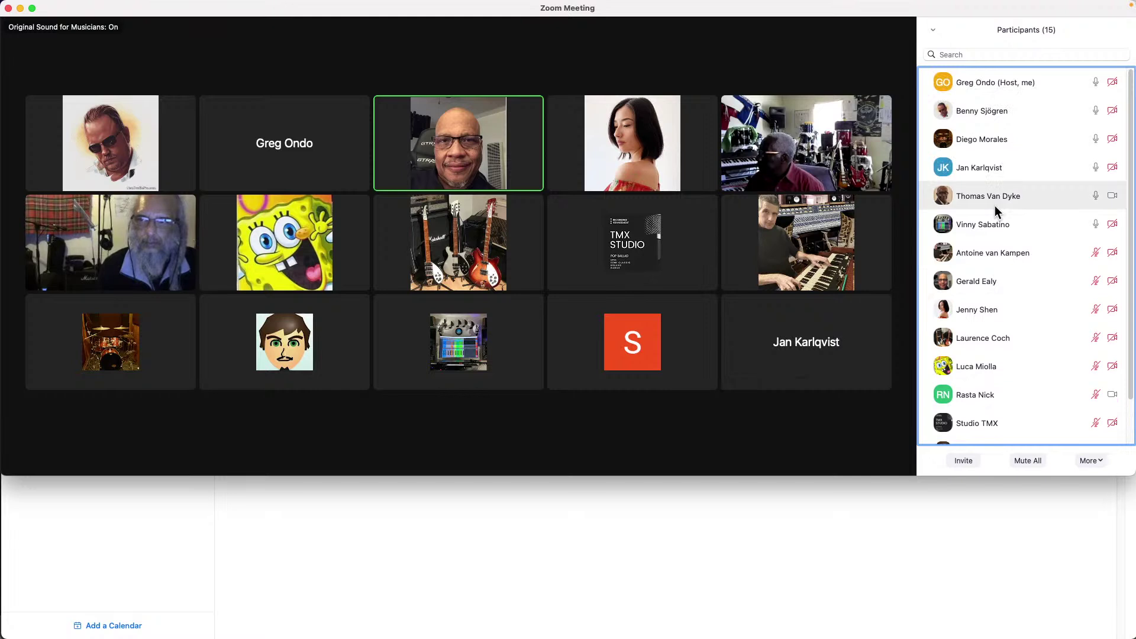
pyautogui.scroll(-2, 995, 205)
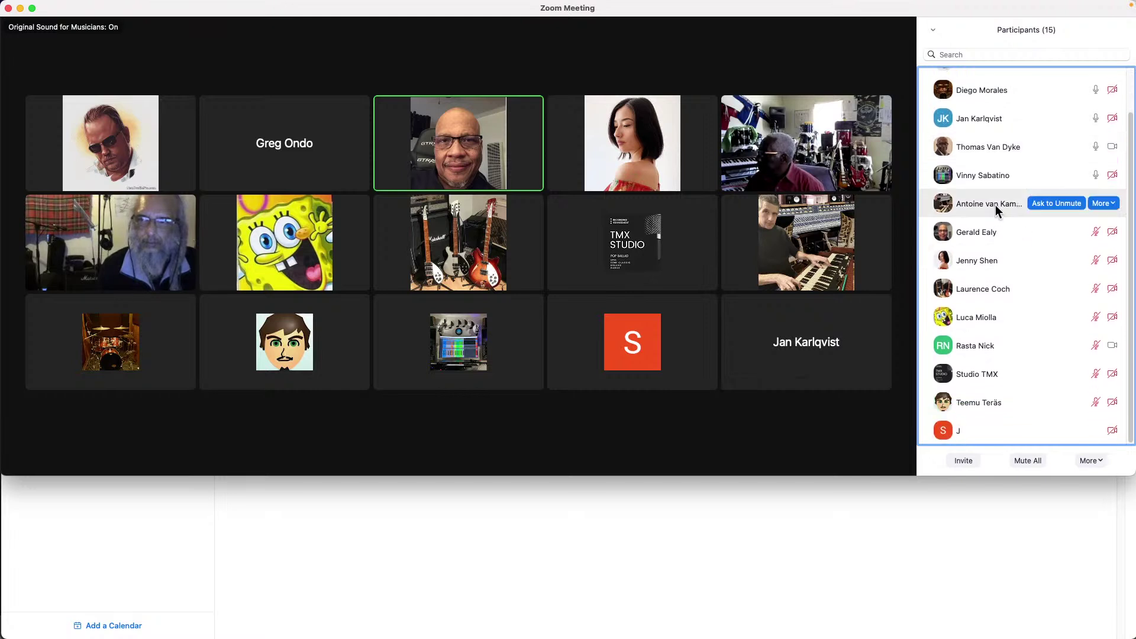
pyautogui.scroll(2, 995, 205)
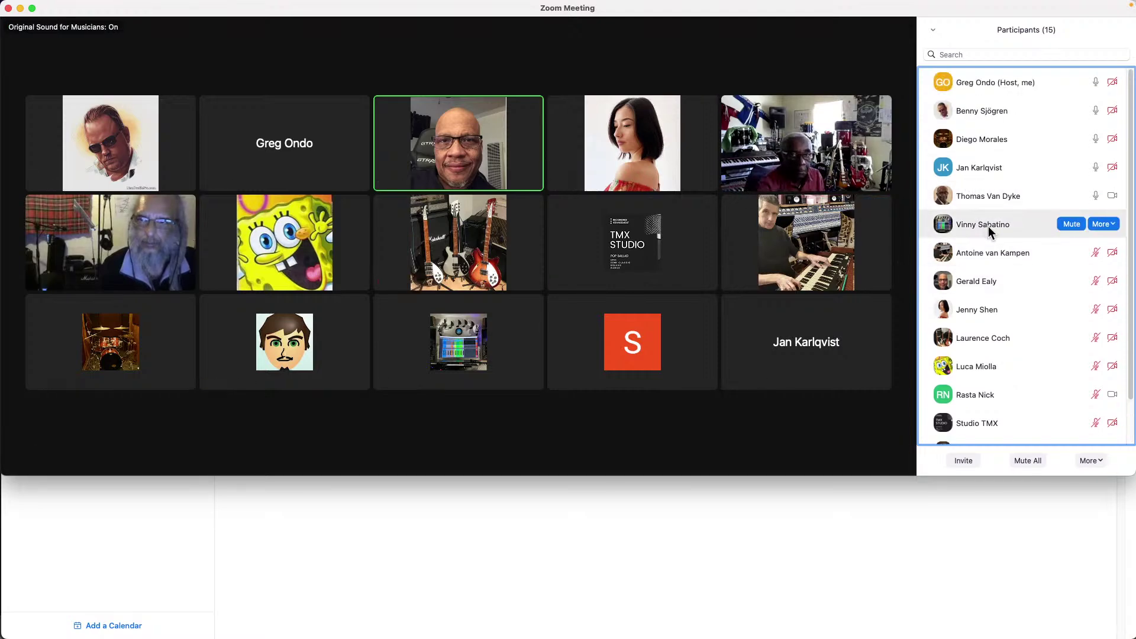
pyautogui.scroll(-2, 989, 229)
pyautogui.scroll(1, 990, 233)
pyautogui.scroll(-1, 991, 233)
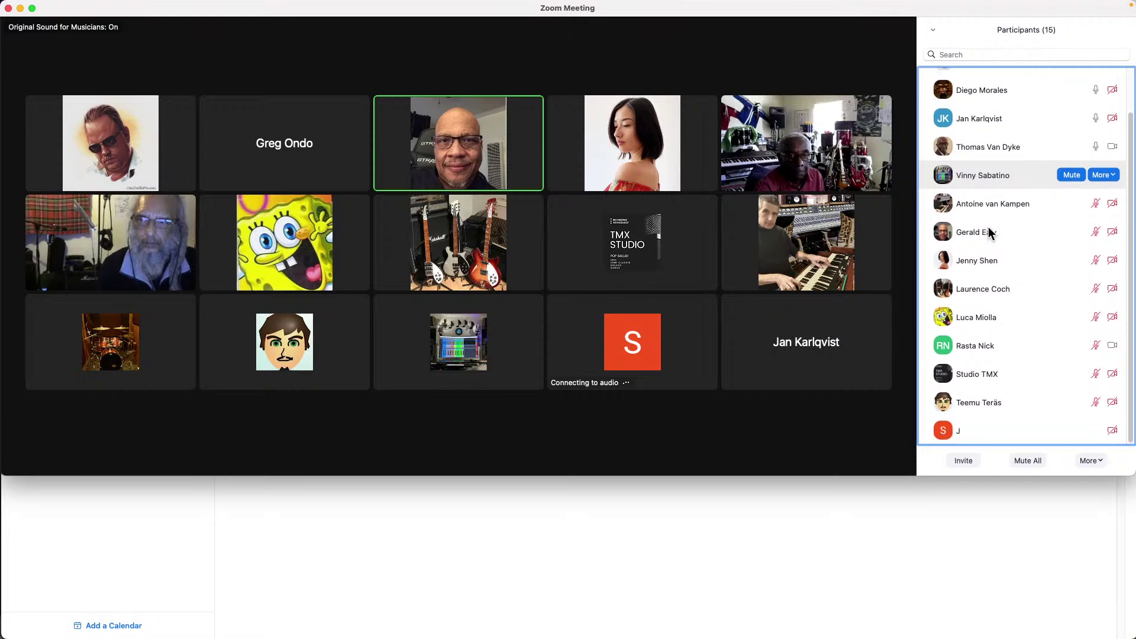
pyautogui.moveTo(990, 232)
pyautogui.scroll(2, 990, 233)
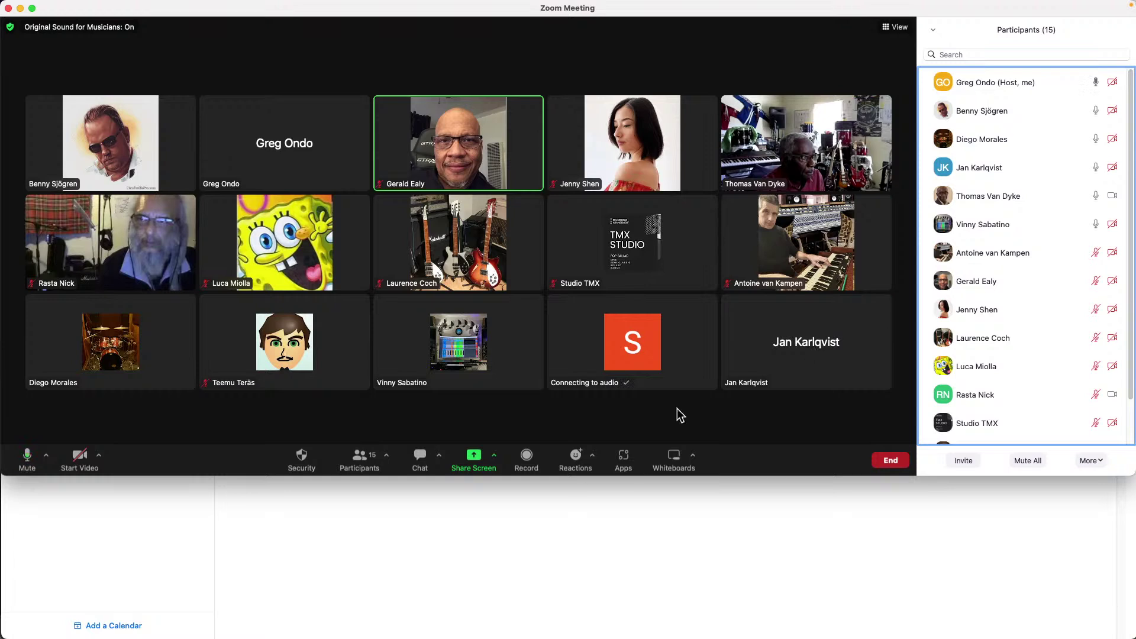
# Admit the single person in the waiting room and bring the window with the meeting invitation to the front.
pyautogui.scroll(-1, 1042, 284)
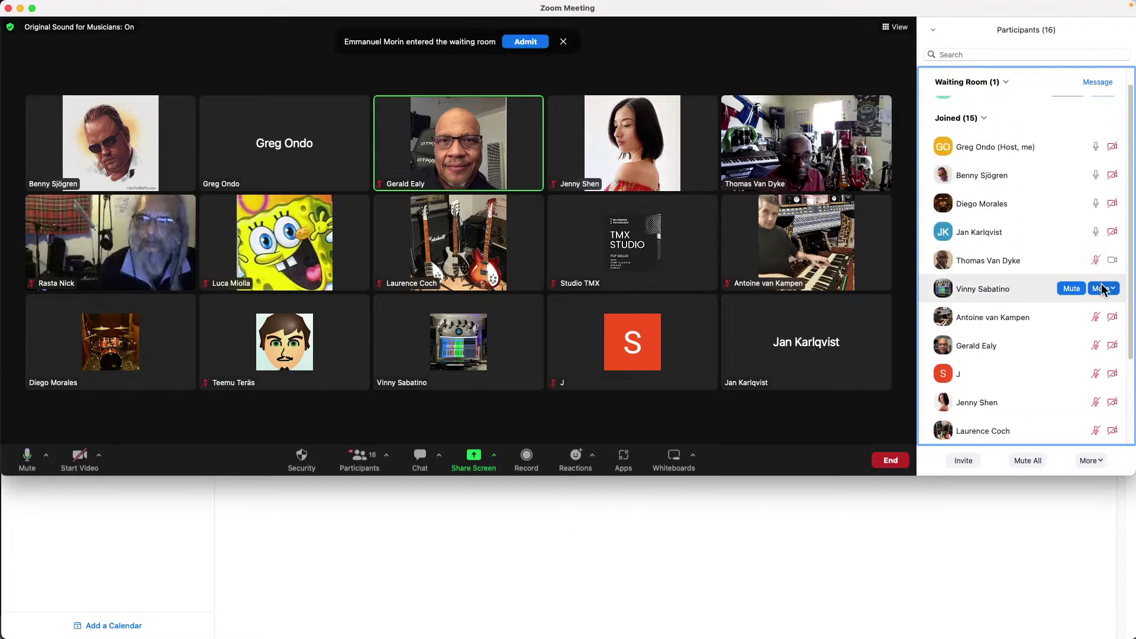
pyautogui.click(538, 44)
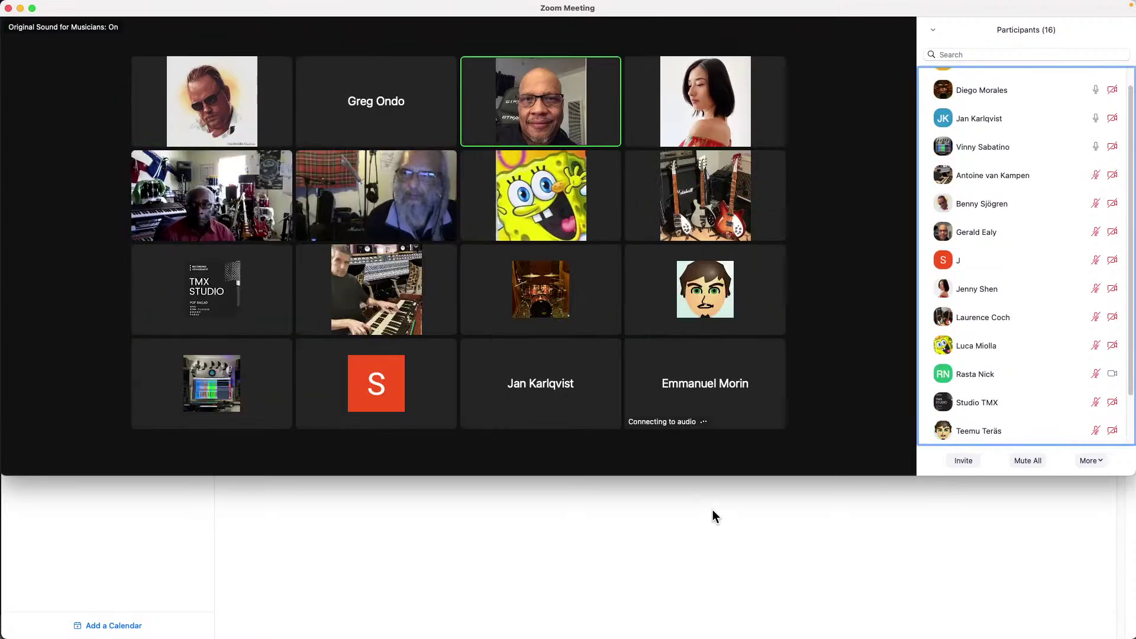
pyautogui.click(687, 511)
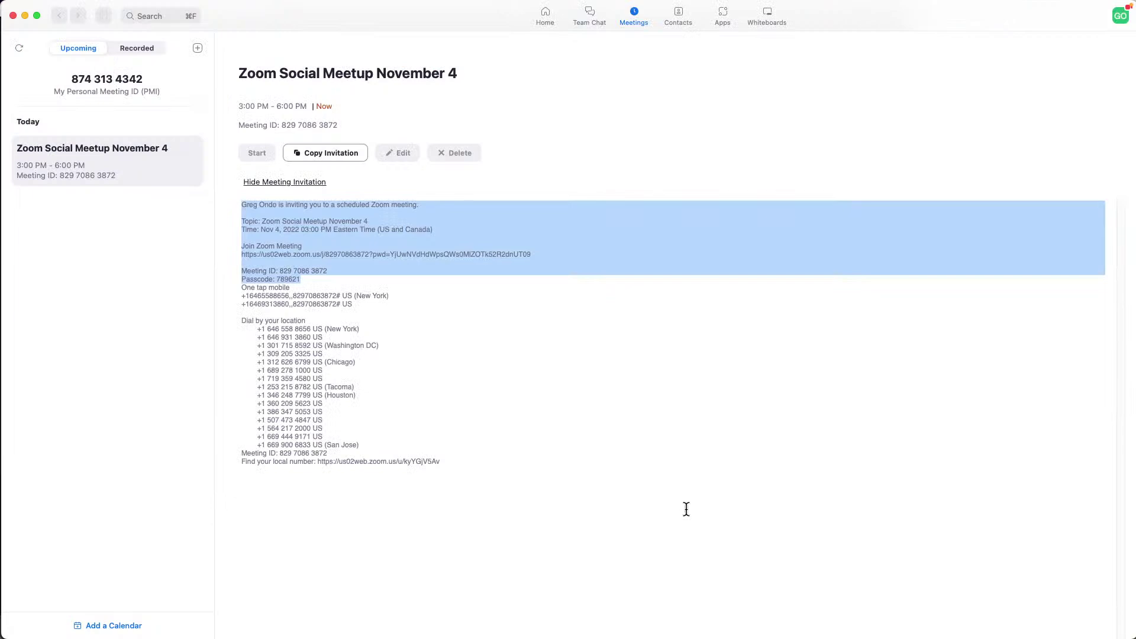
# Switch to the YouTube live chat in Safari, post "Try again other people are in." and start another message with "Ot".
pyautogui.press('super+Tab')
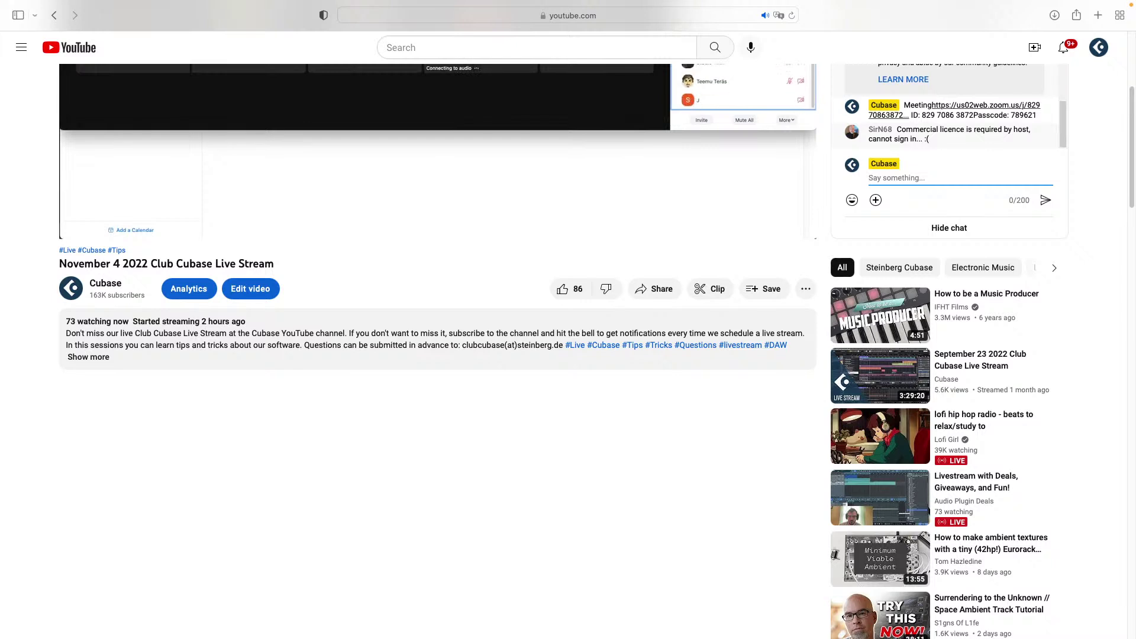
pyautogui.write('Oth')
pyautogui.press('BackSpace')
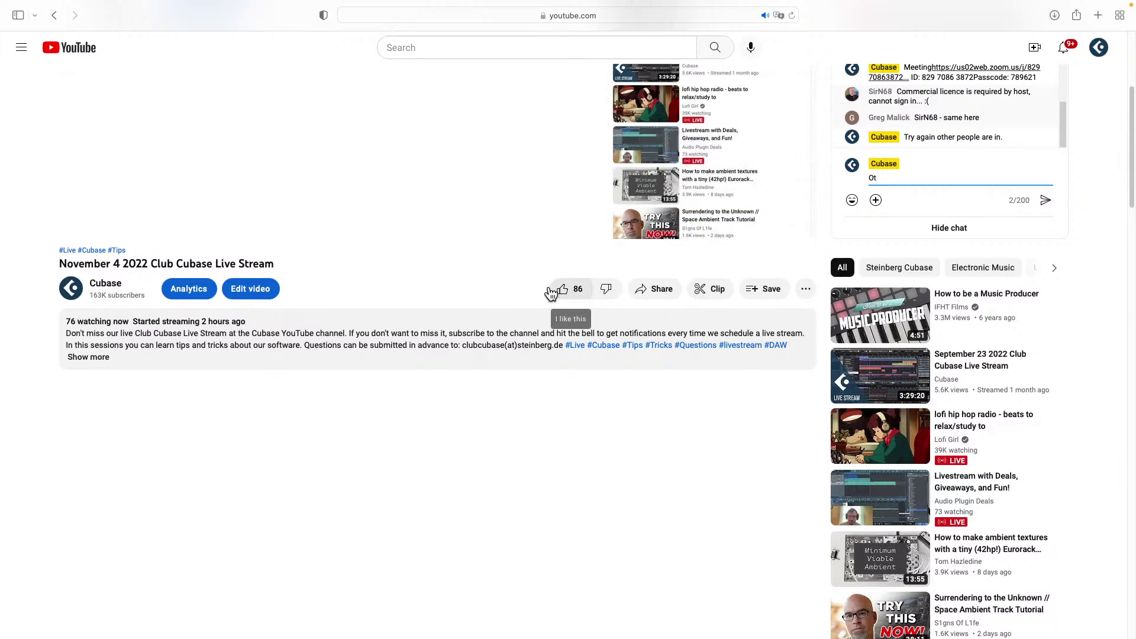
# Switch back to Zoom, bring the meeting window forward and admit all three waiting people individually.
pyautogui.press('super+Tab')
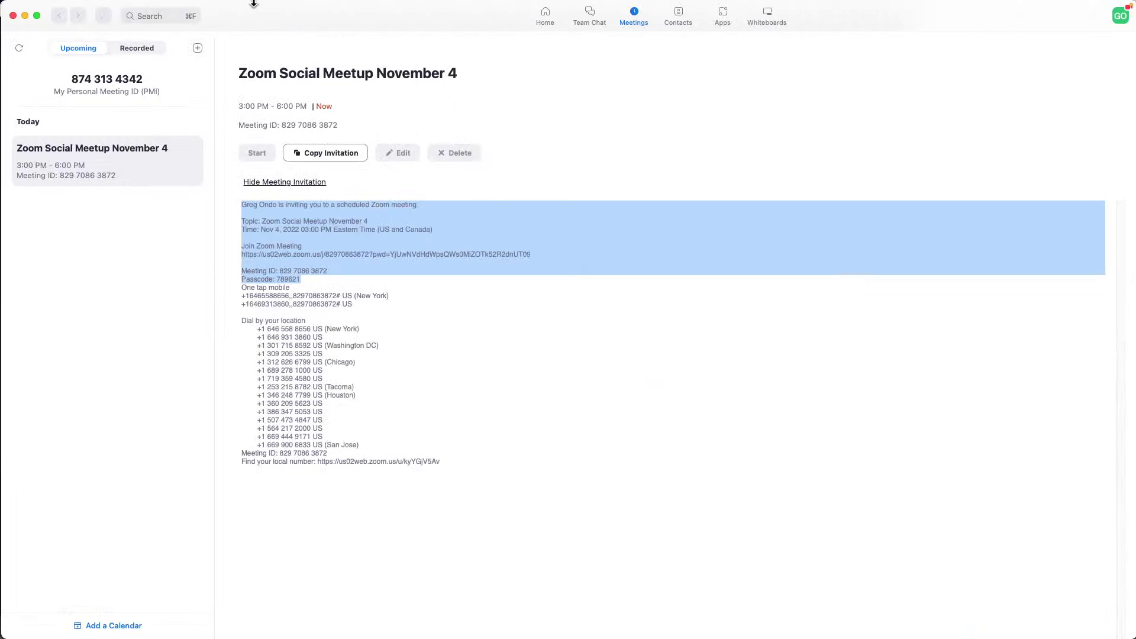
pyautogui.click(182, 7)
pyautogui.click(215, 220)
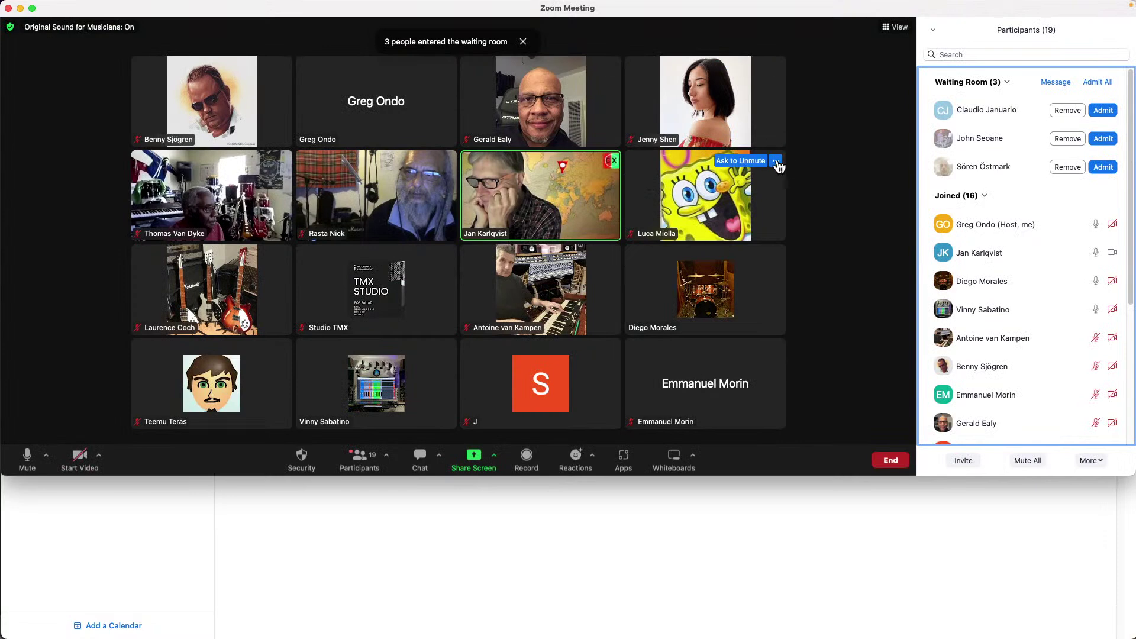
pyautogui.click(1101, 111)
pyautogui.click(1103, 138)
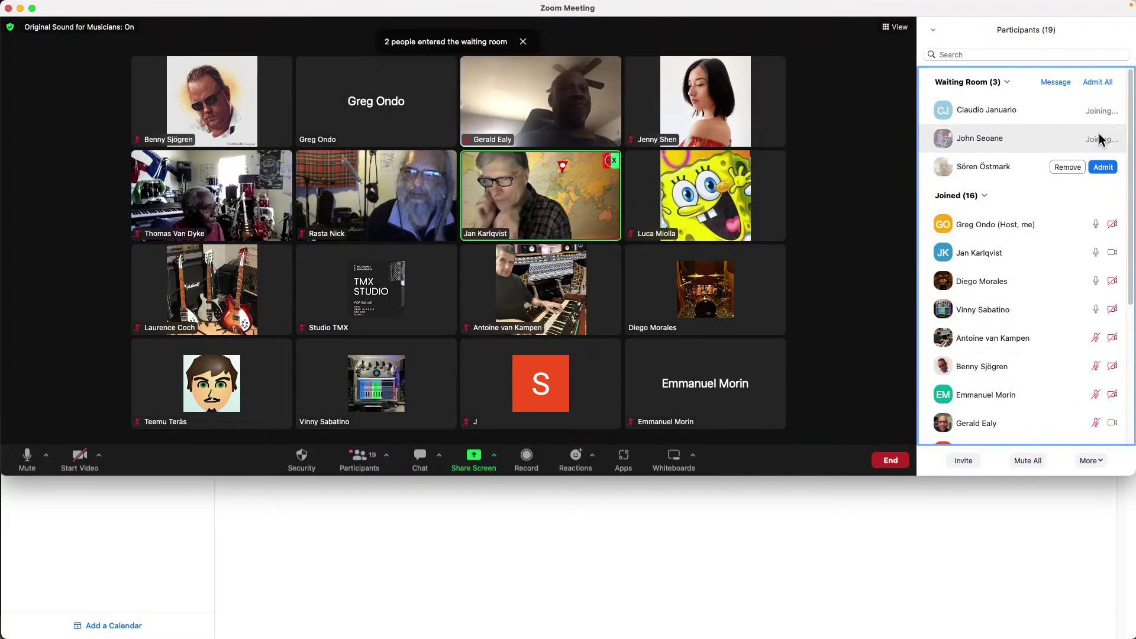
pyautogui.click(1103, 168)
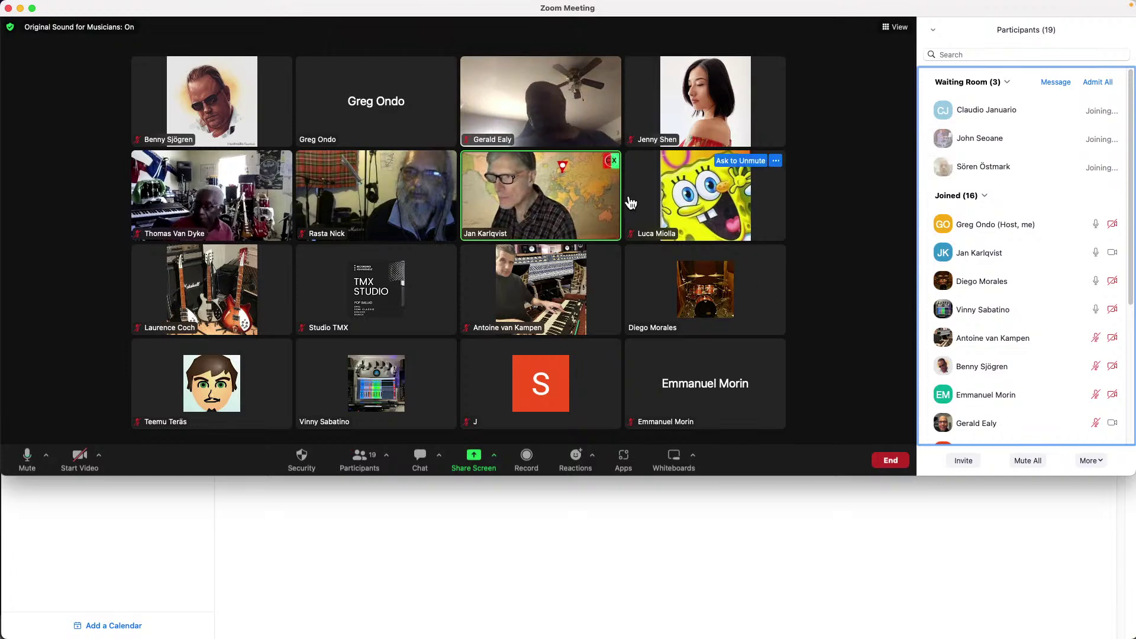